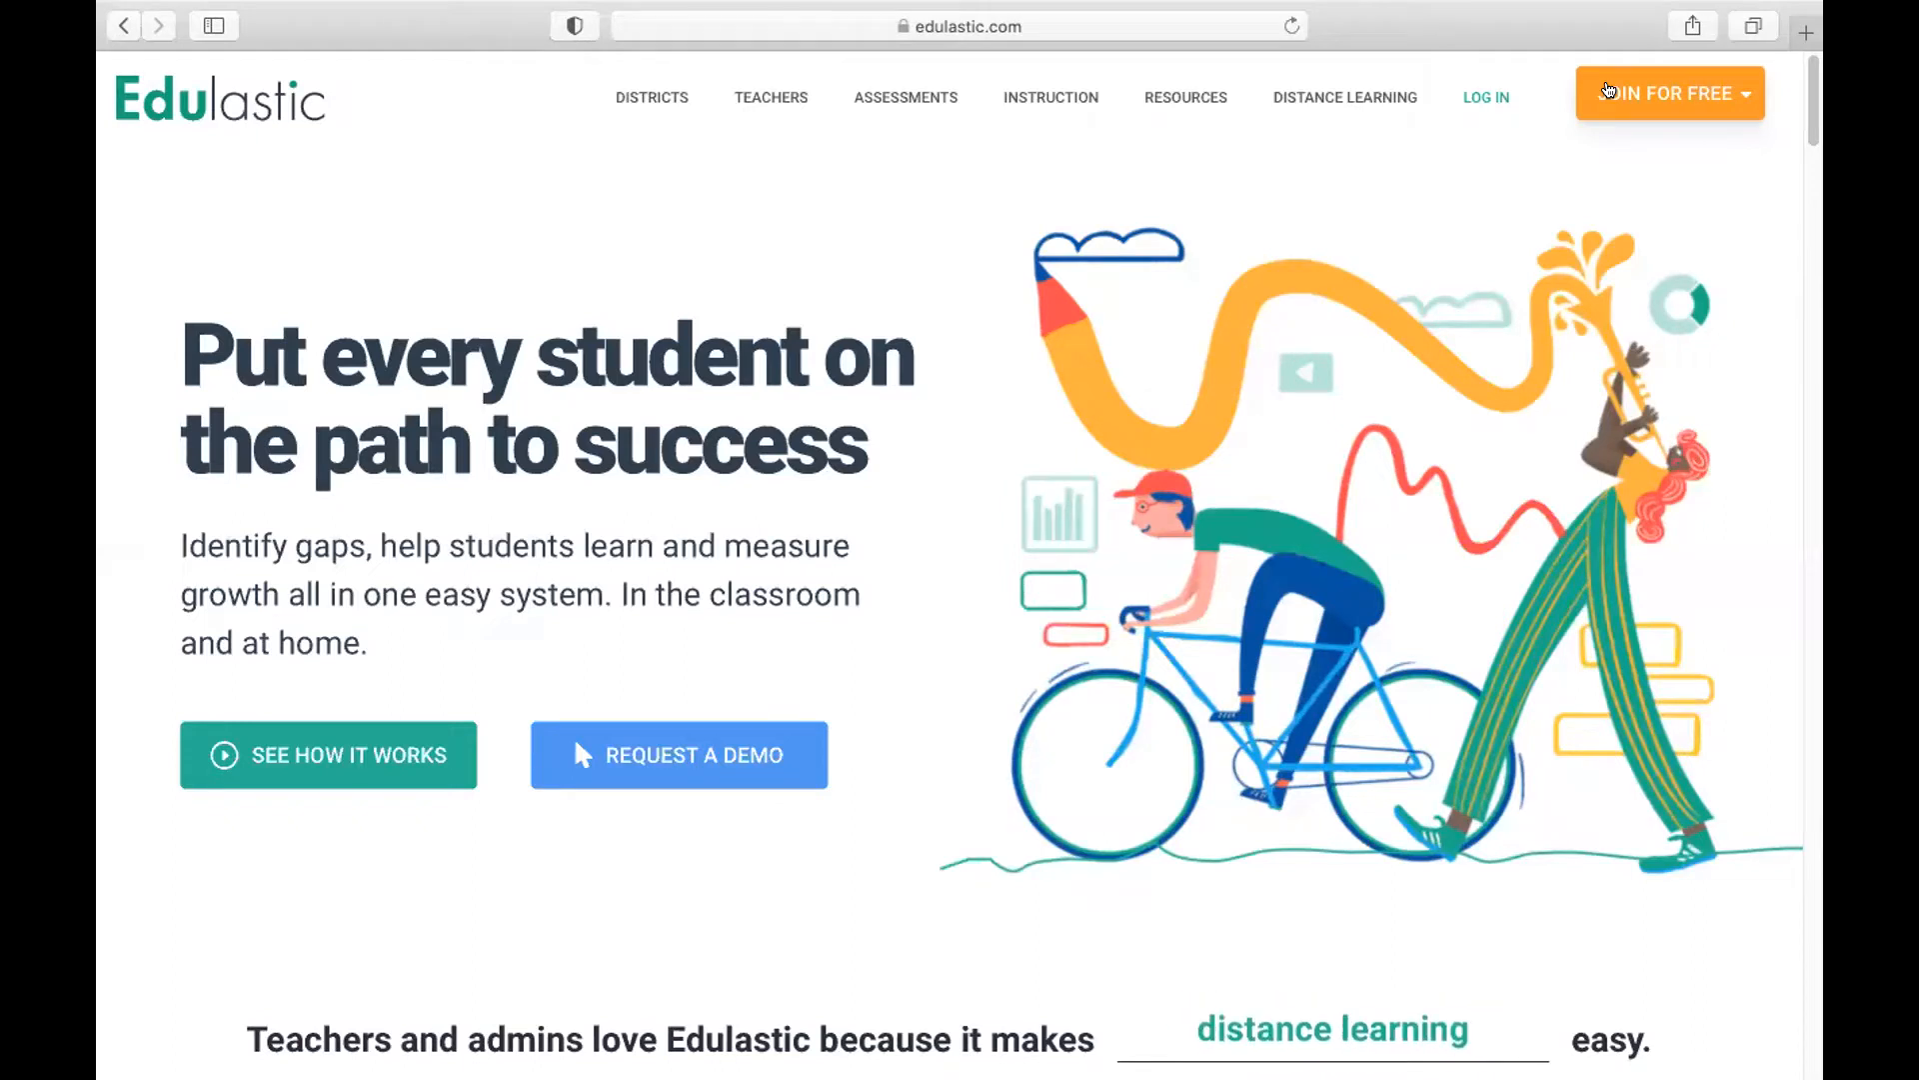
# Open the free account sign-up form for teachers
pyautogui.click(1609, 90)
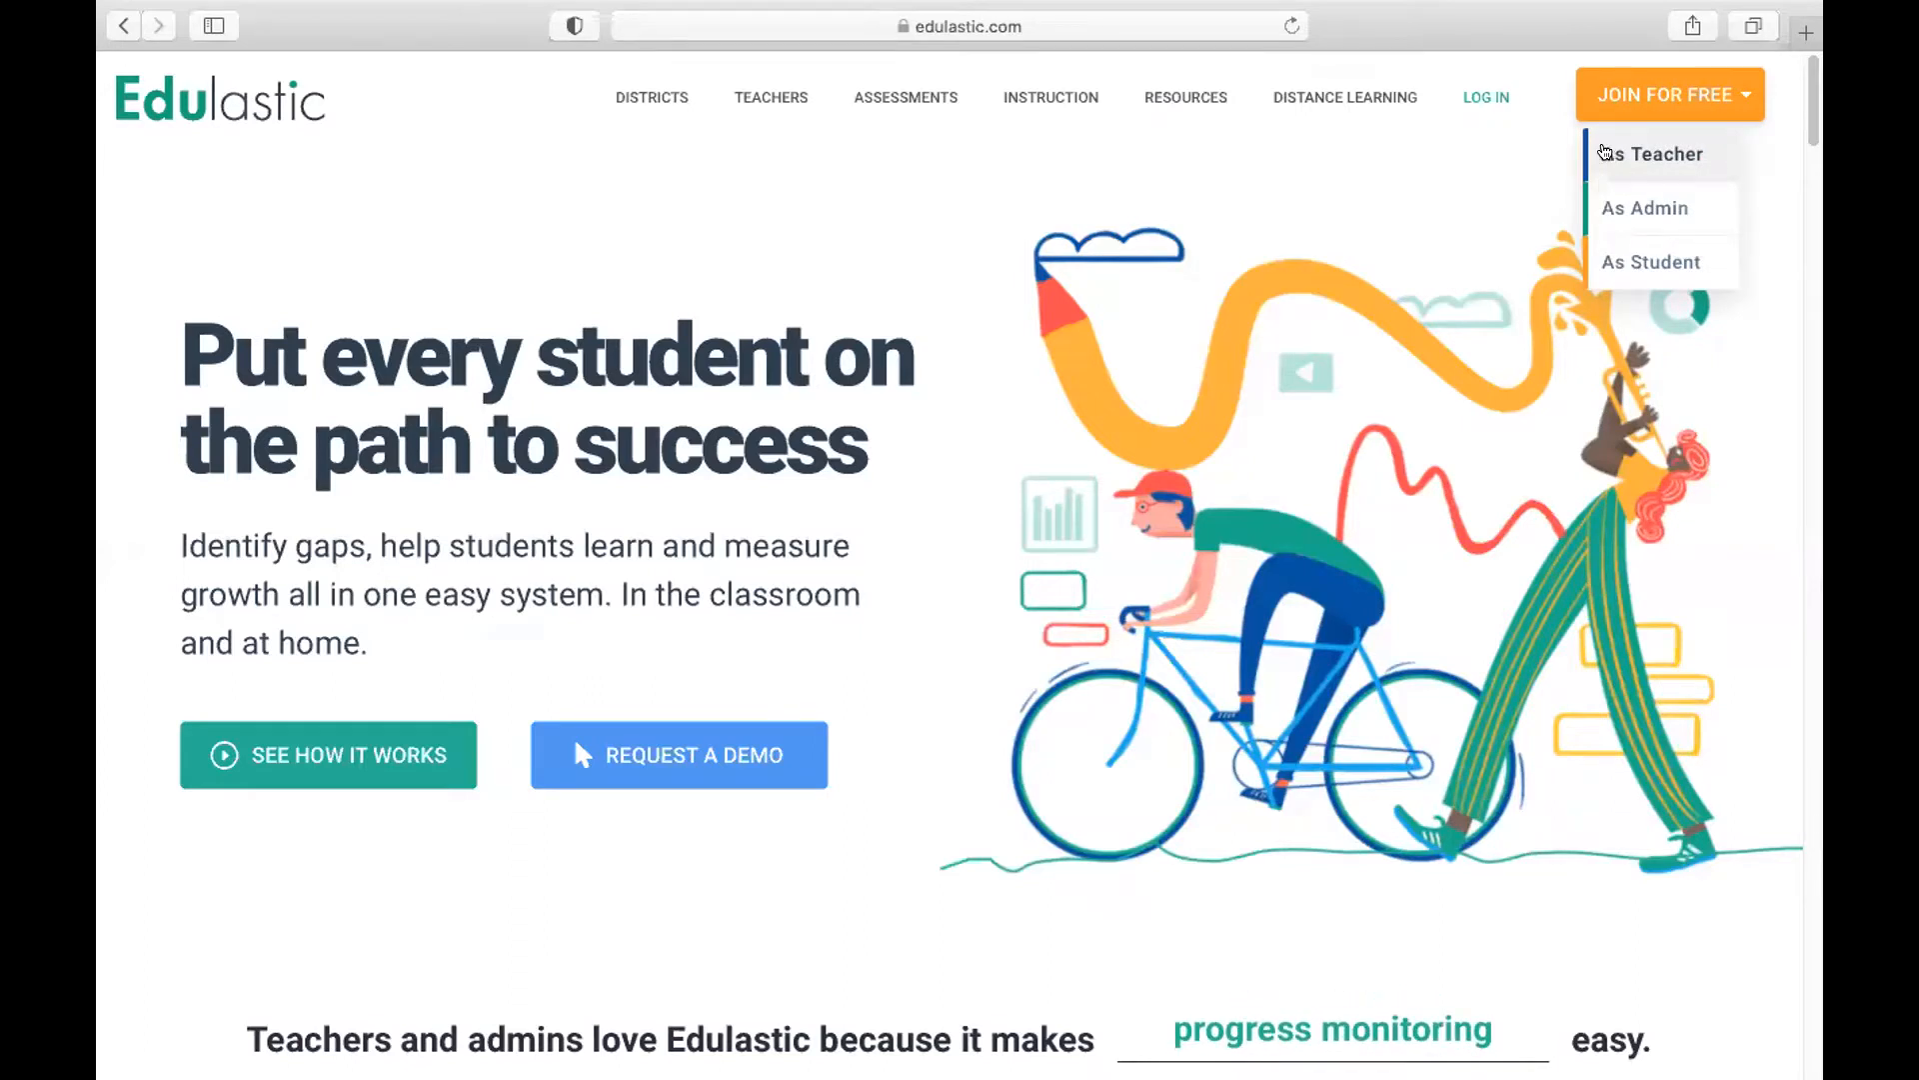
pyautogui.click(1604, 152)
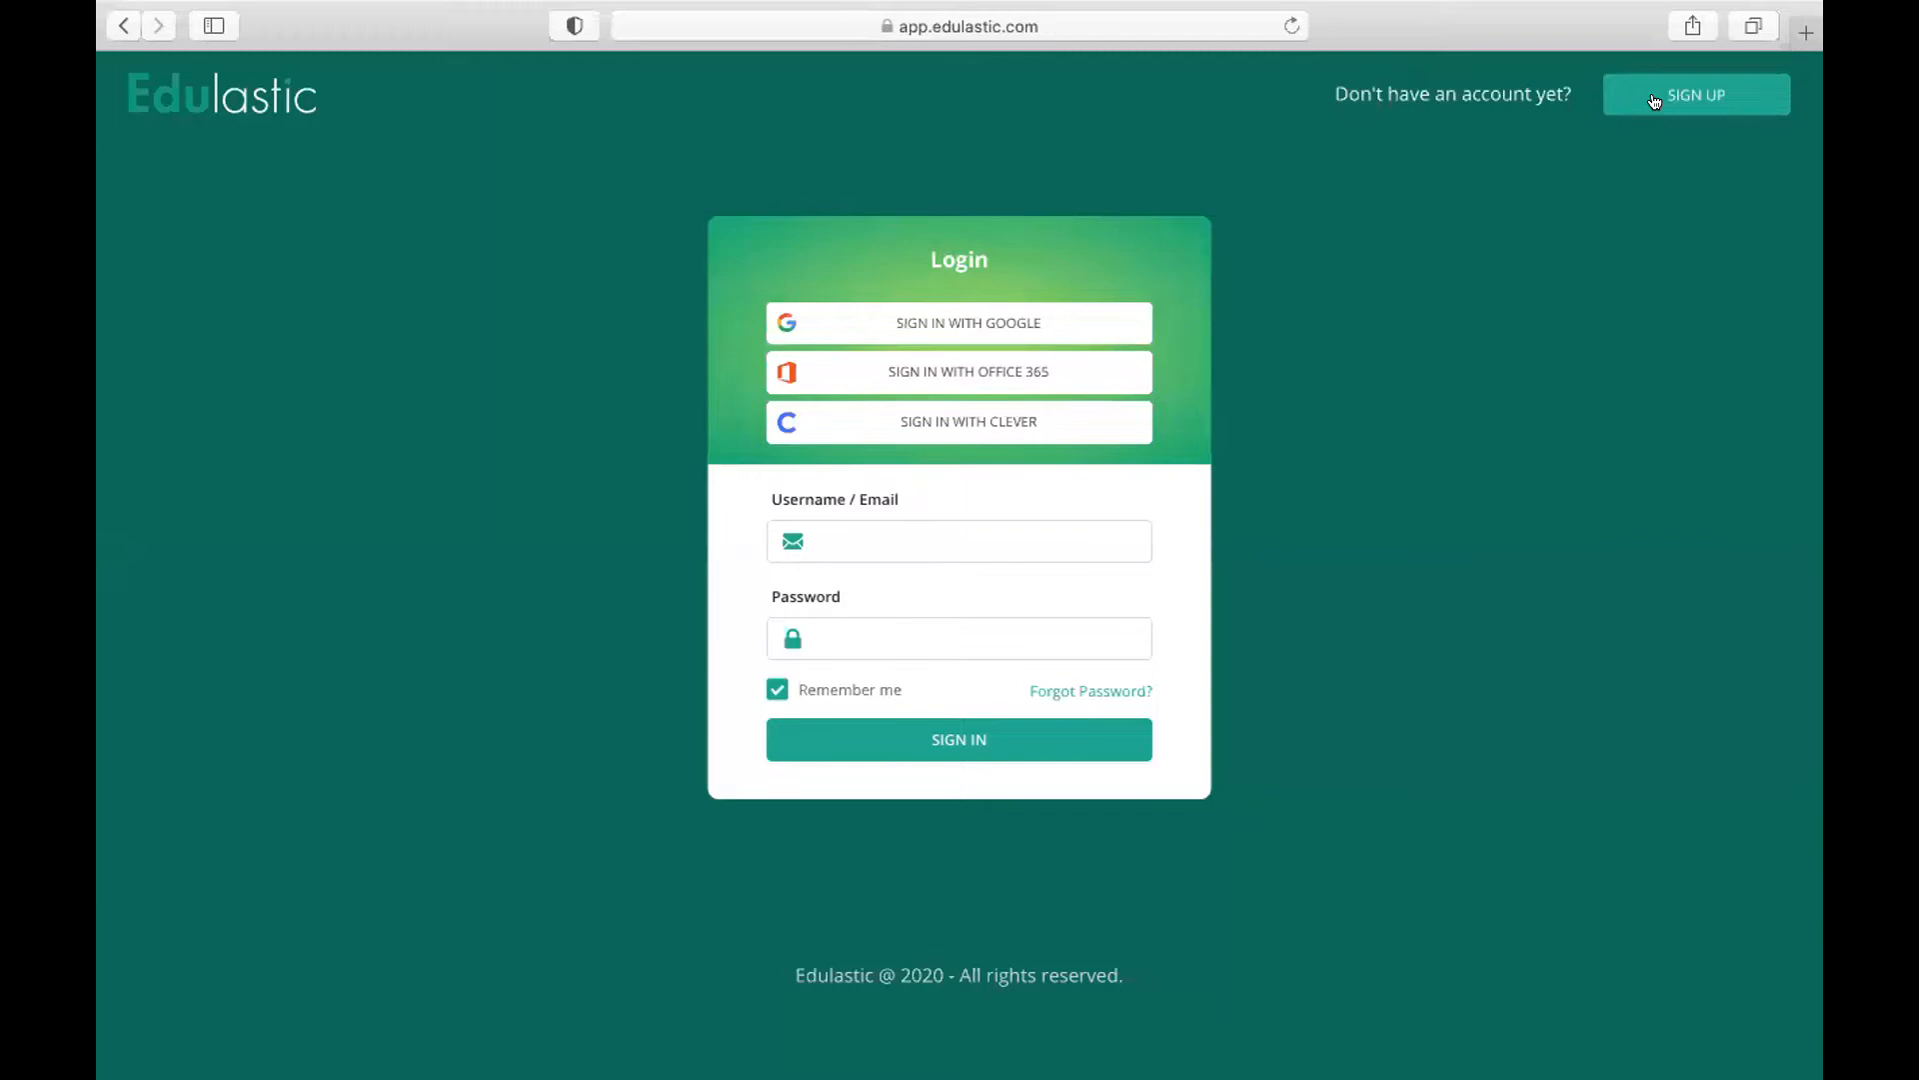
pyautogui.click(1655, 101)
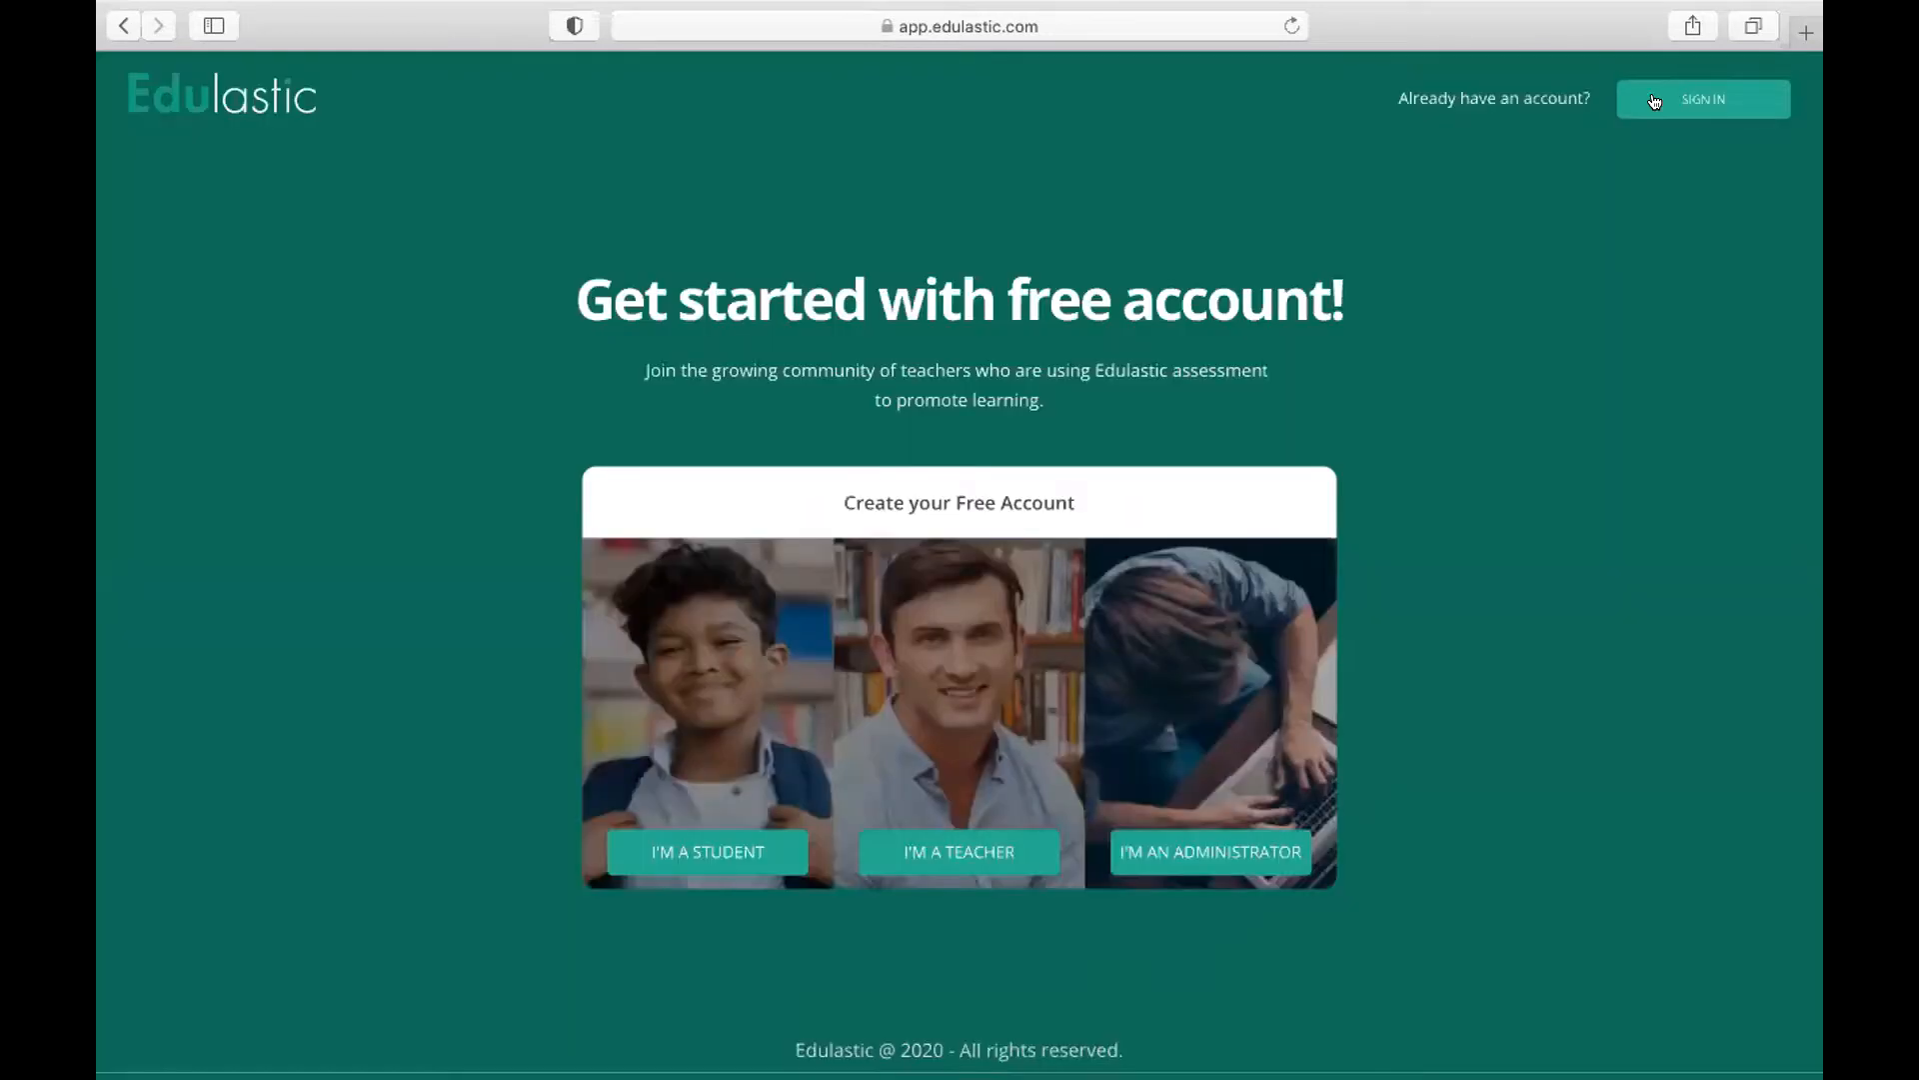
pyautogui.click(922, 730)
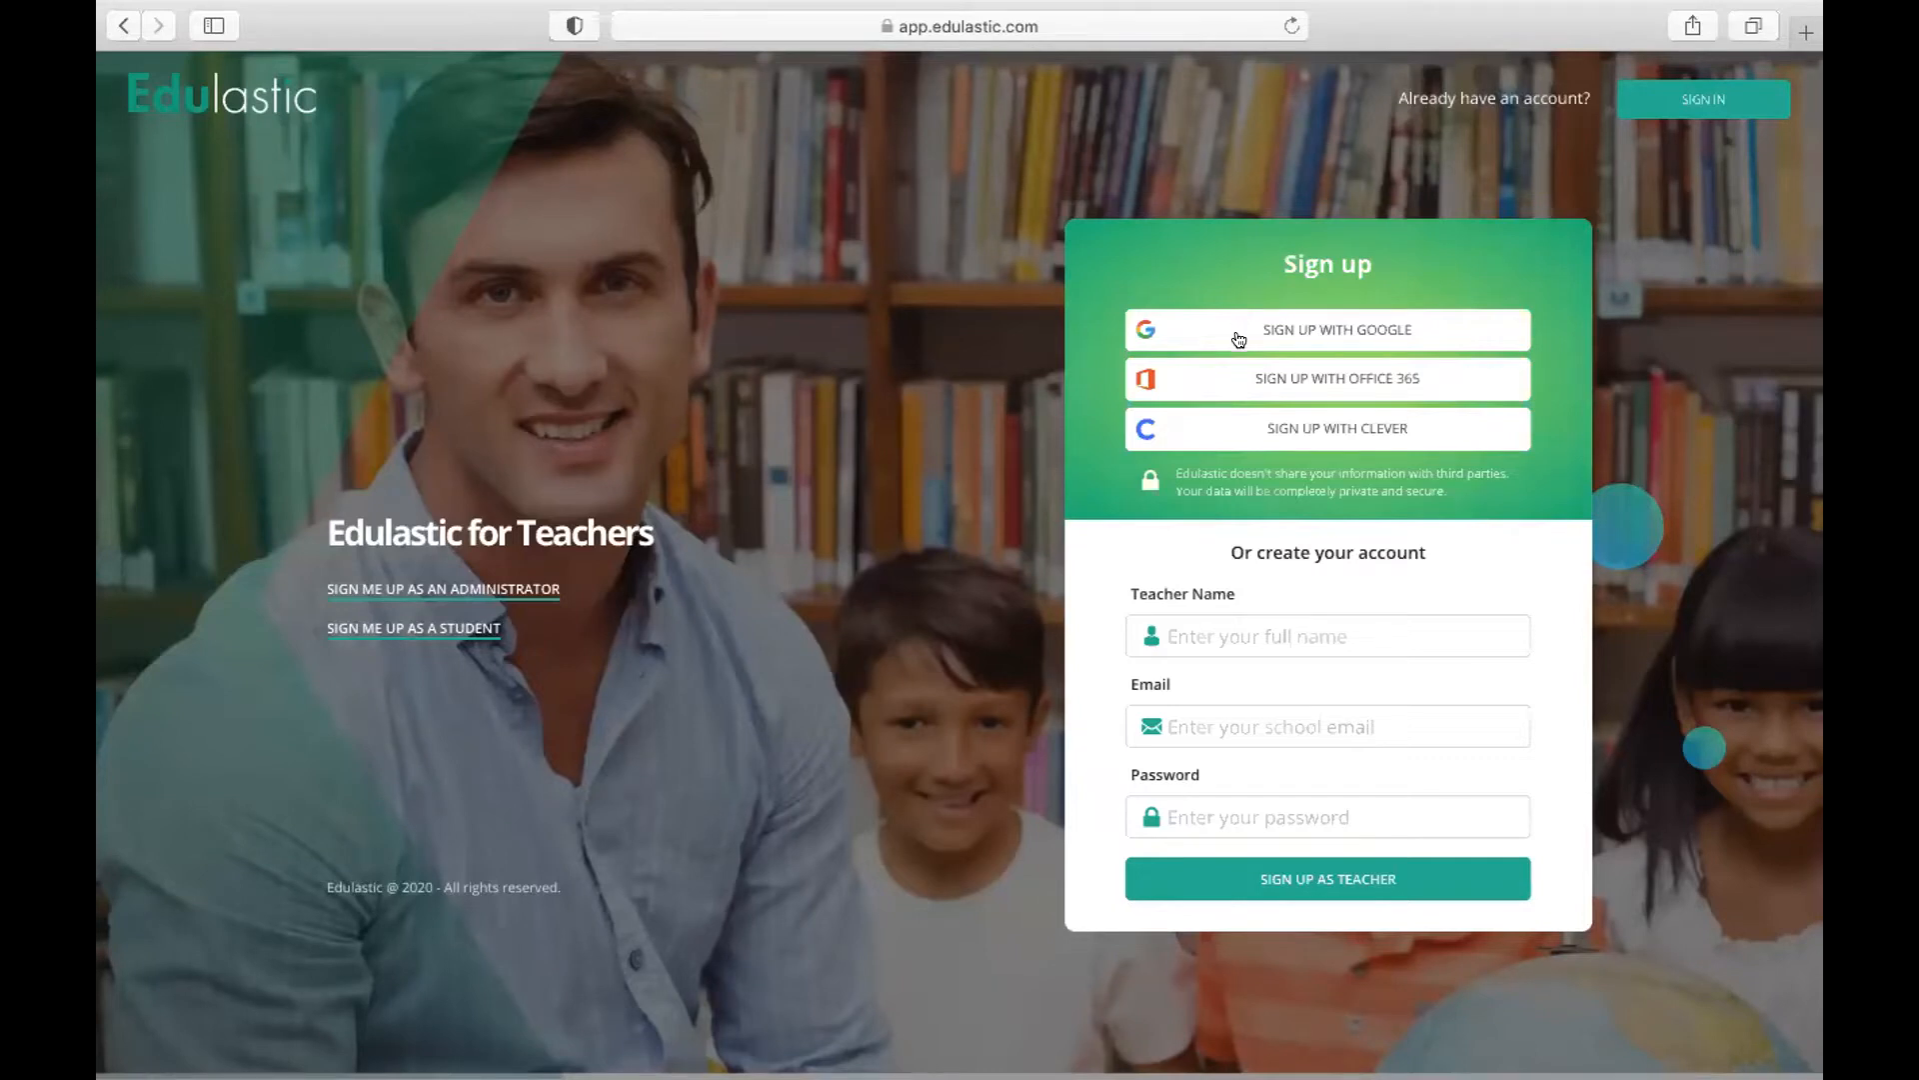
# Enter the teacher's full name in the sign-up form and accept the suggested spelling correction
pyautogui.click(1234, 637)
pyautogui.click(1209, 625)
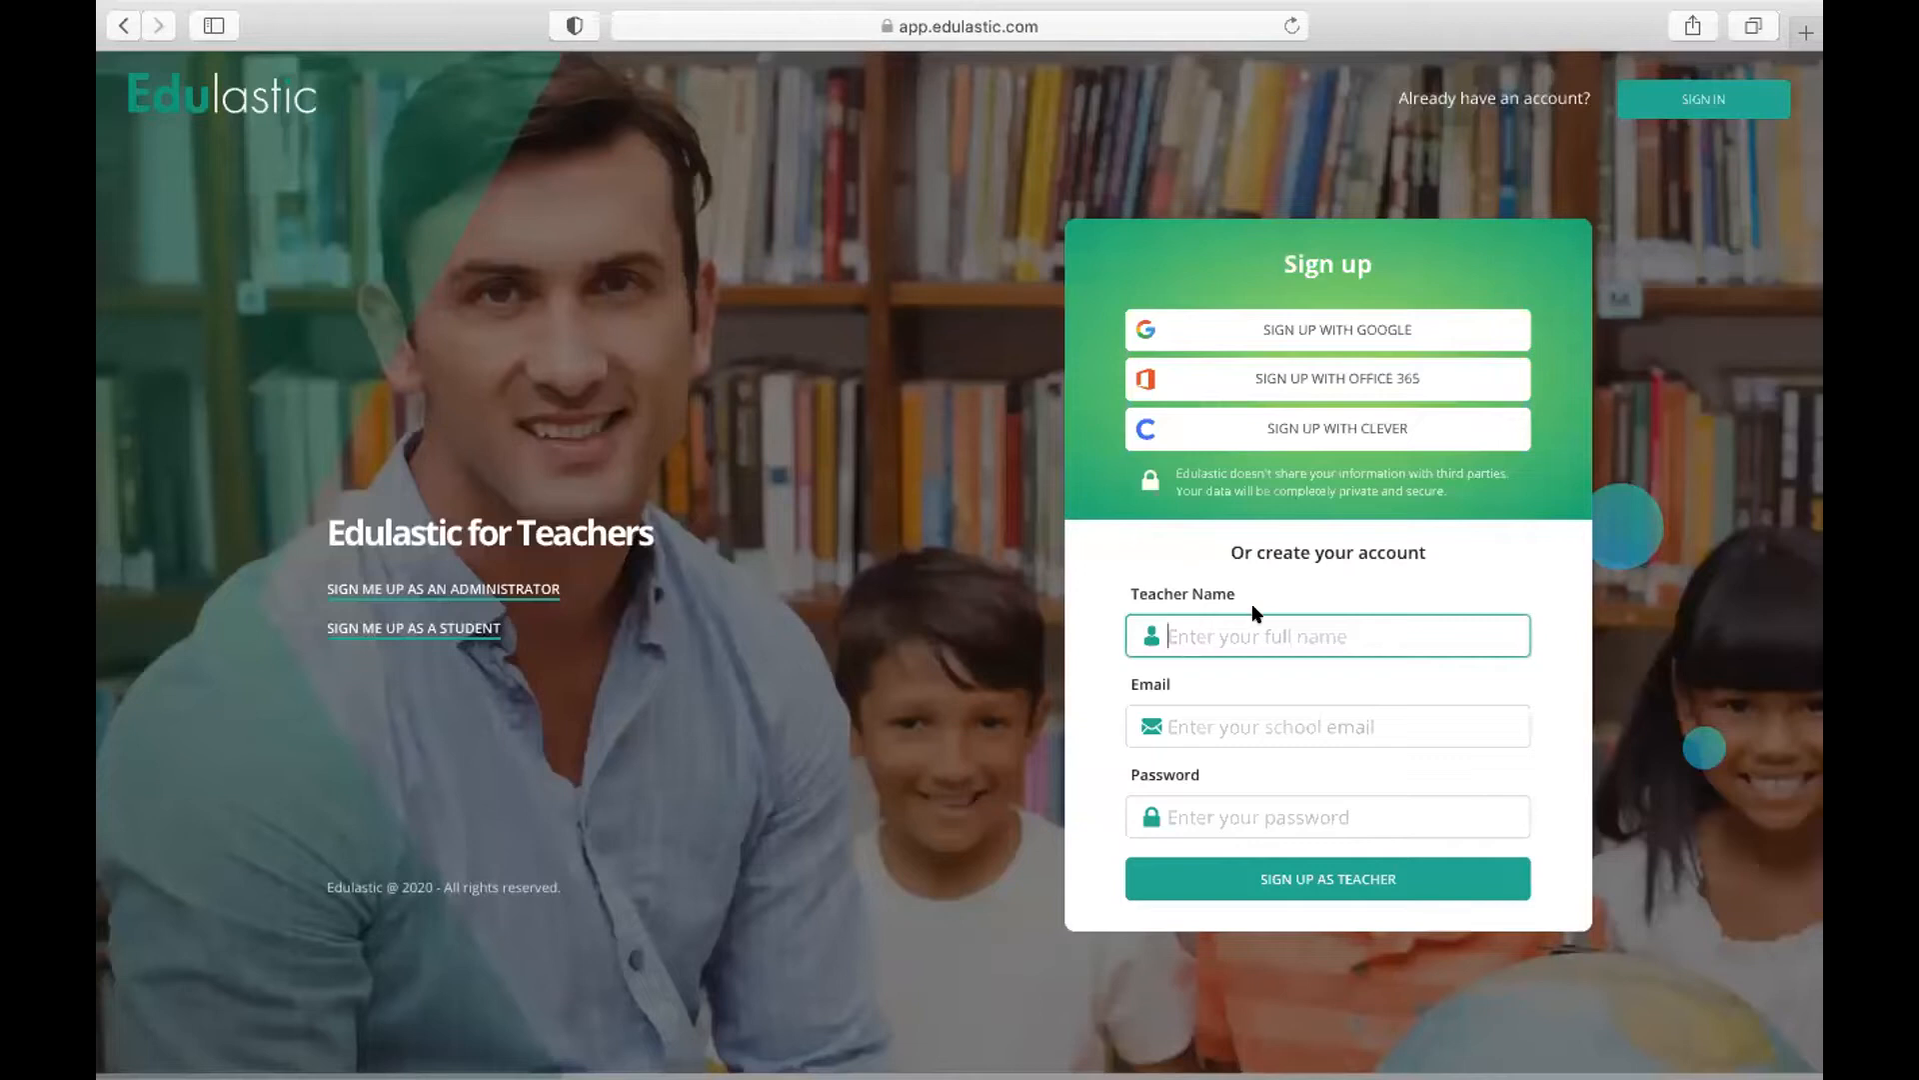
pyautogui.write('Free Teavcher')
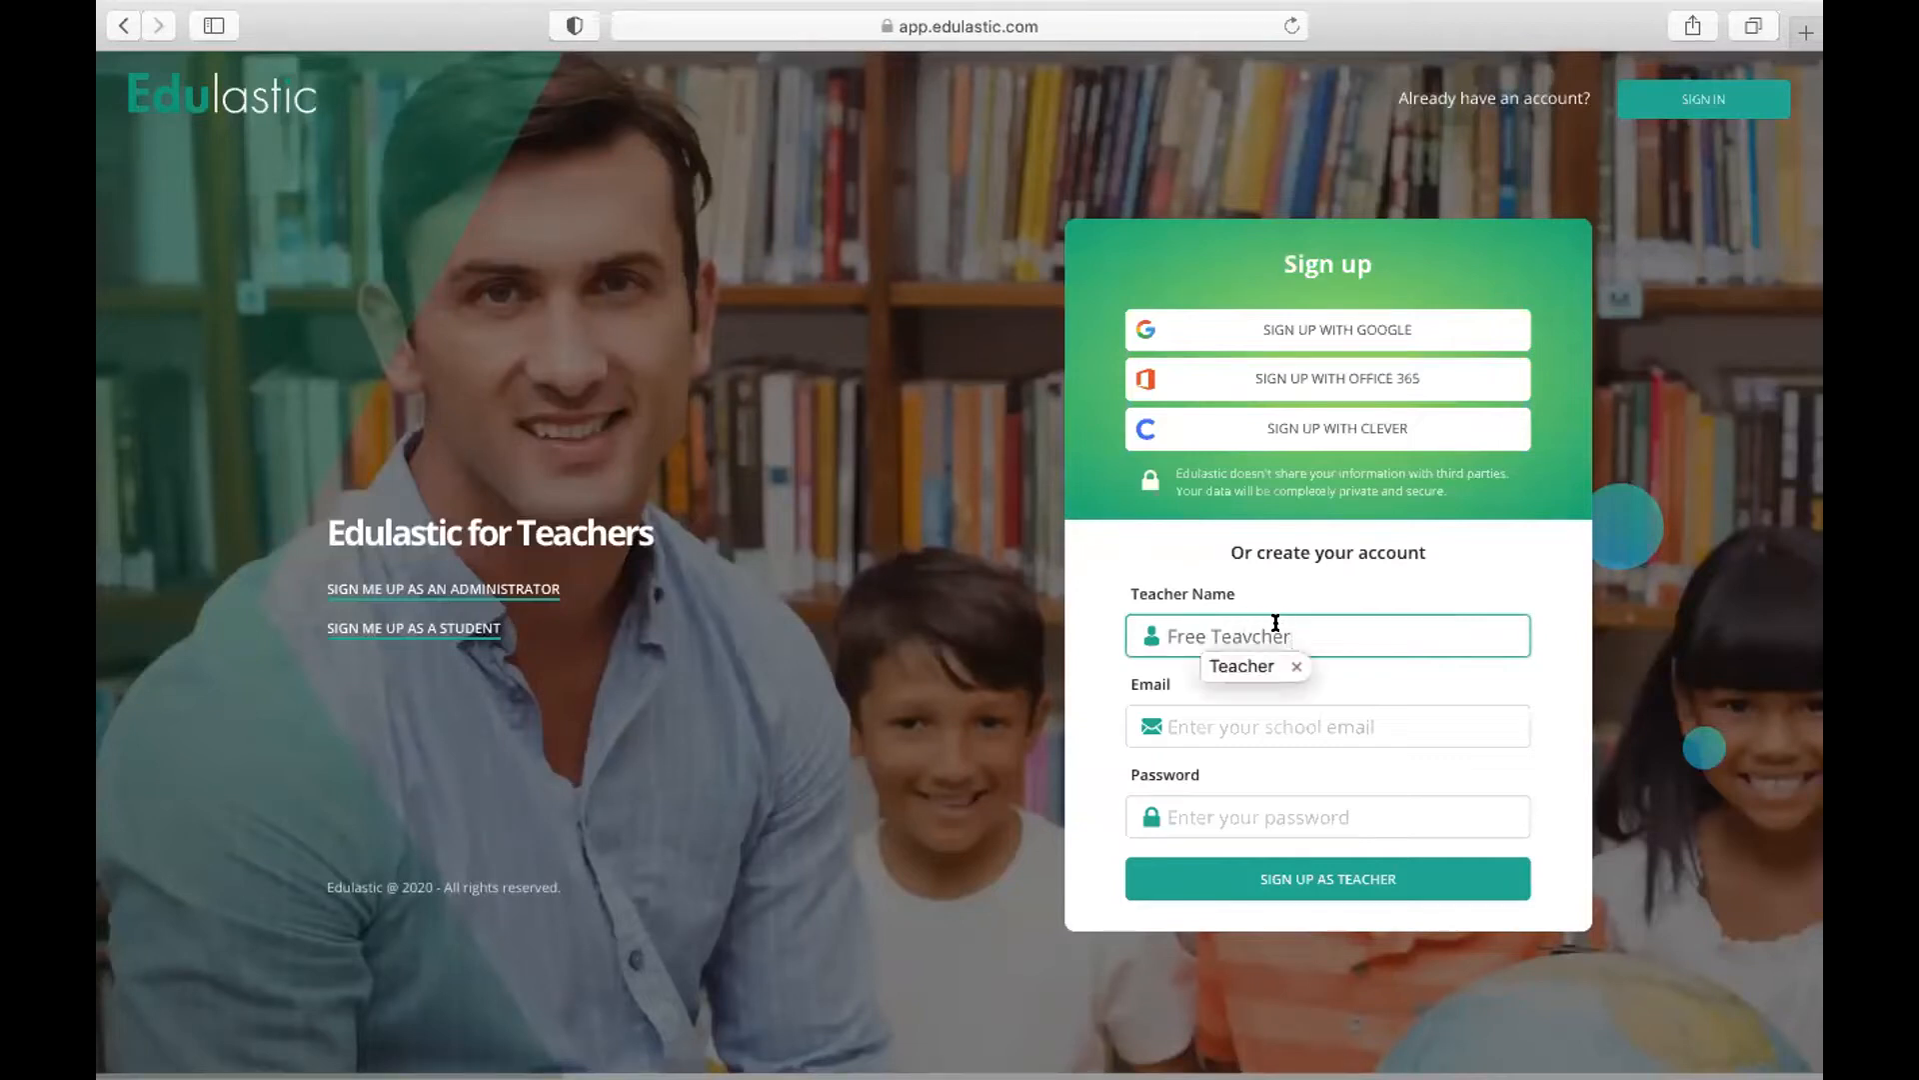
pyautogui.click(1239, 637)
# Fill in the teacher's school email and the account password in the sign-up form
pyautogui.click(1248, 709)
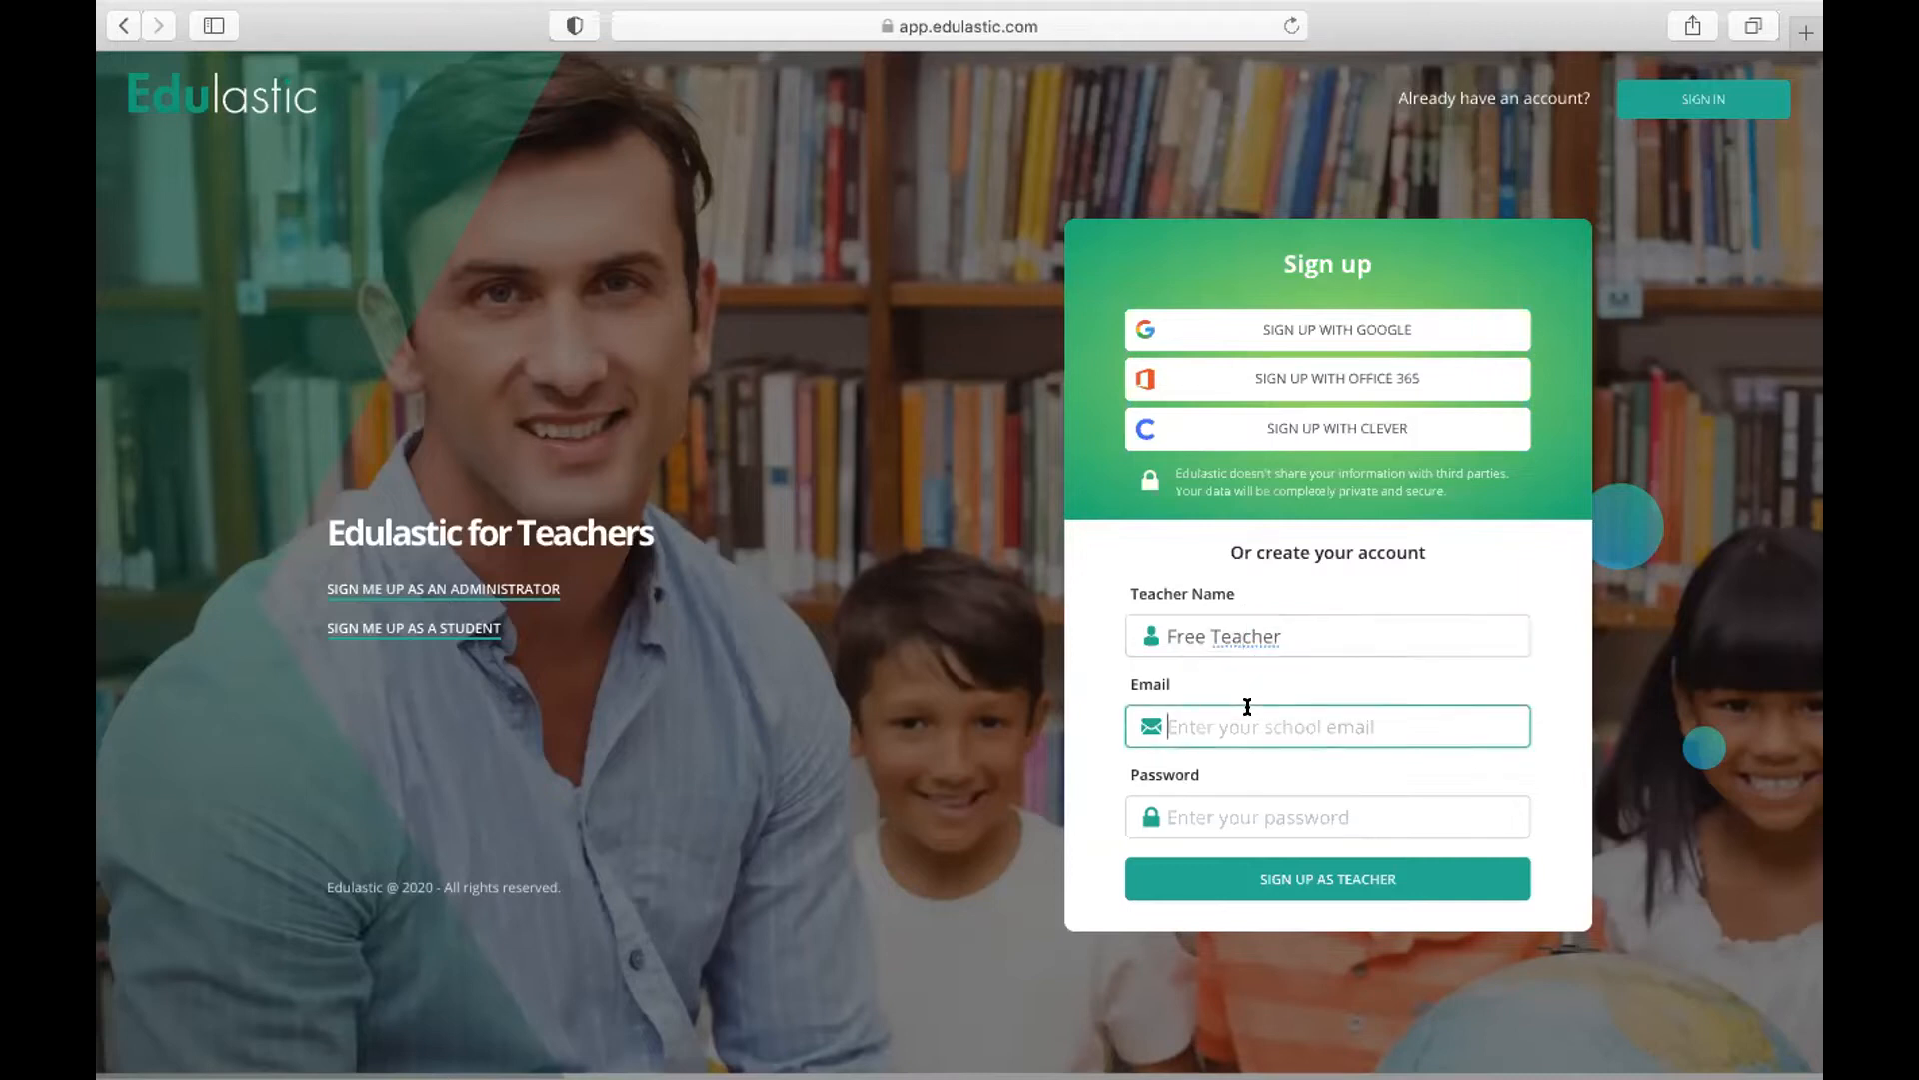
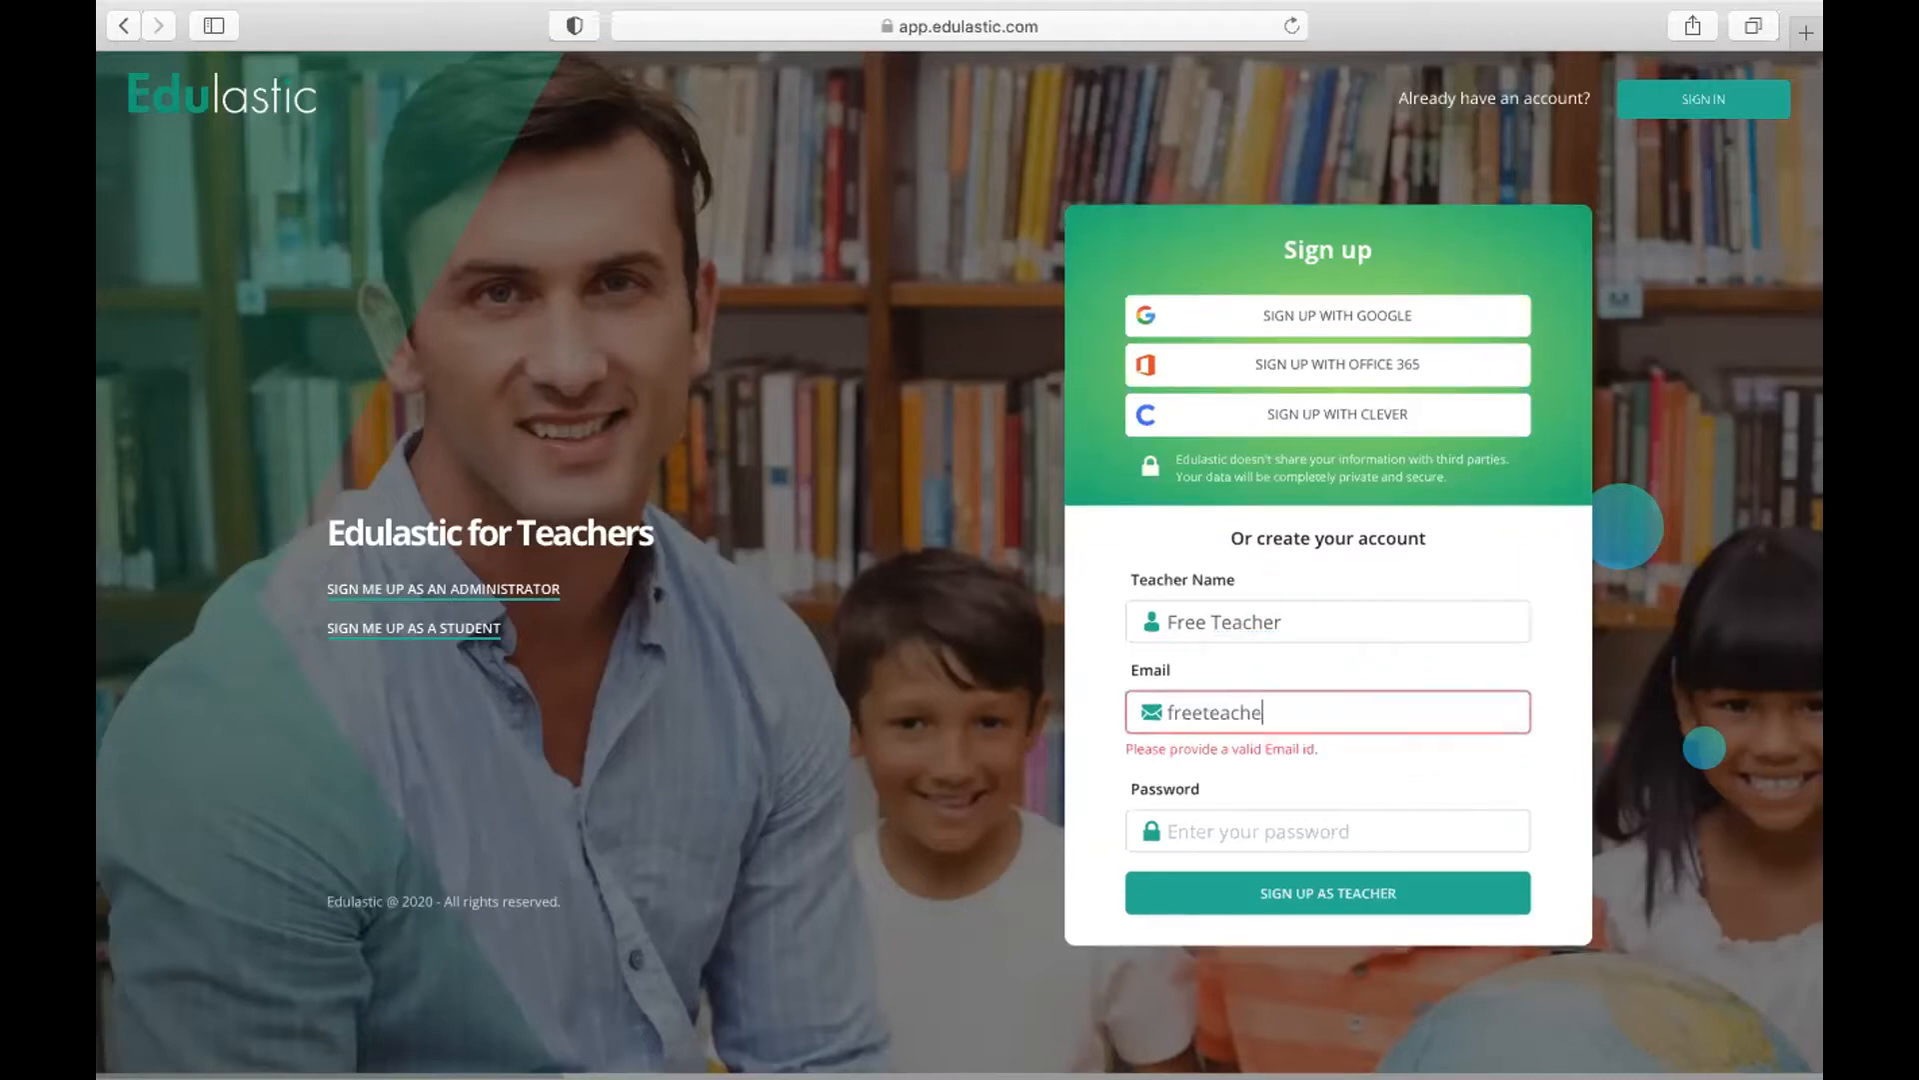
pyautogui.press('Tab')
pyautogui.write('•••••••')
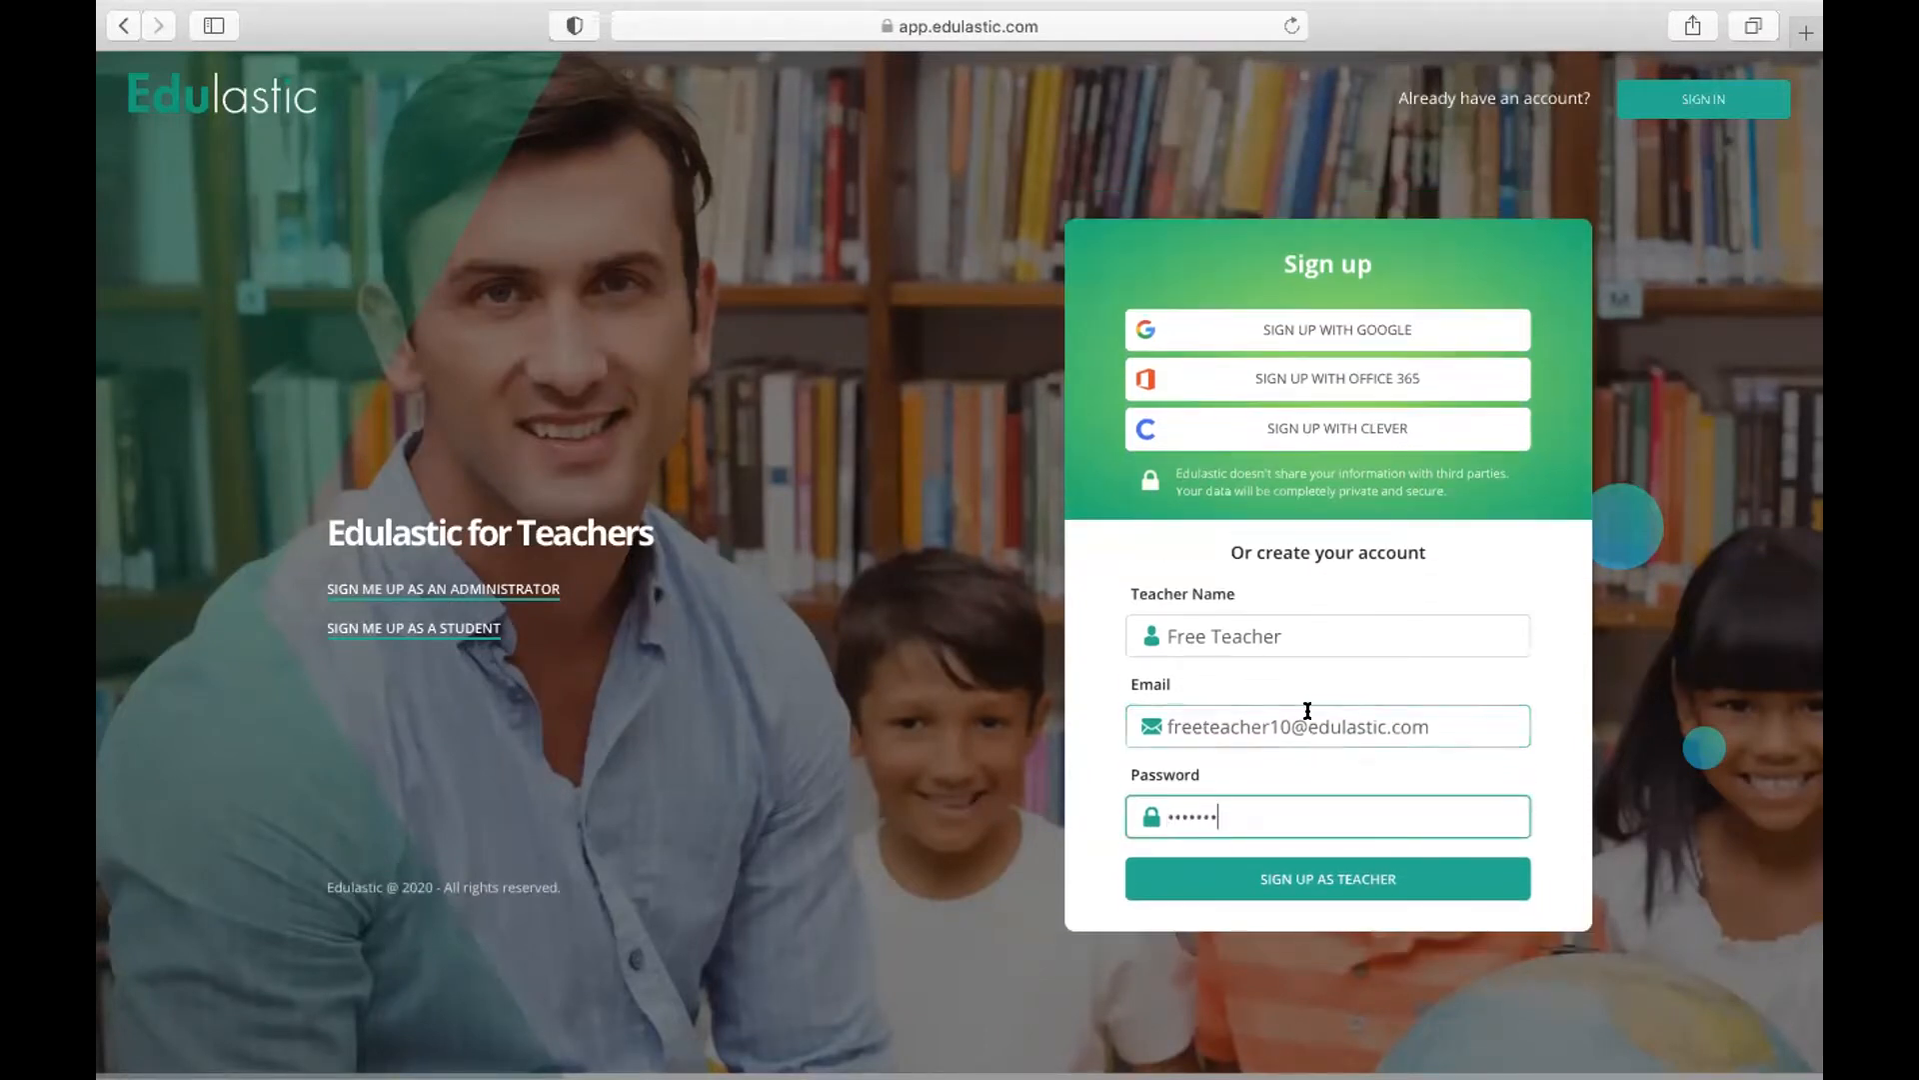
pyautogui.click(1275, 727)
pyautogui.write('00')
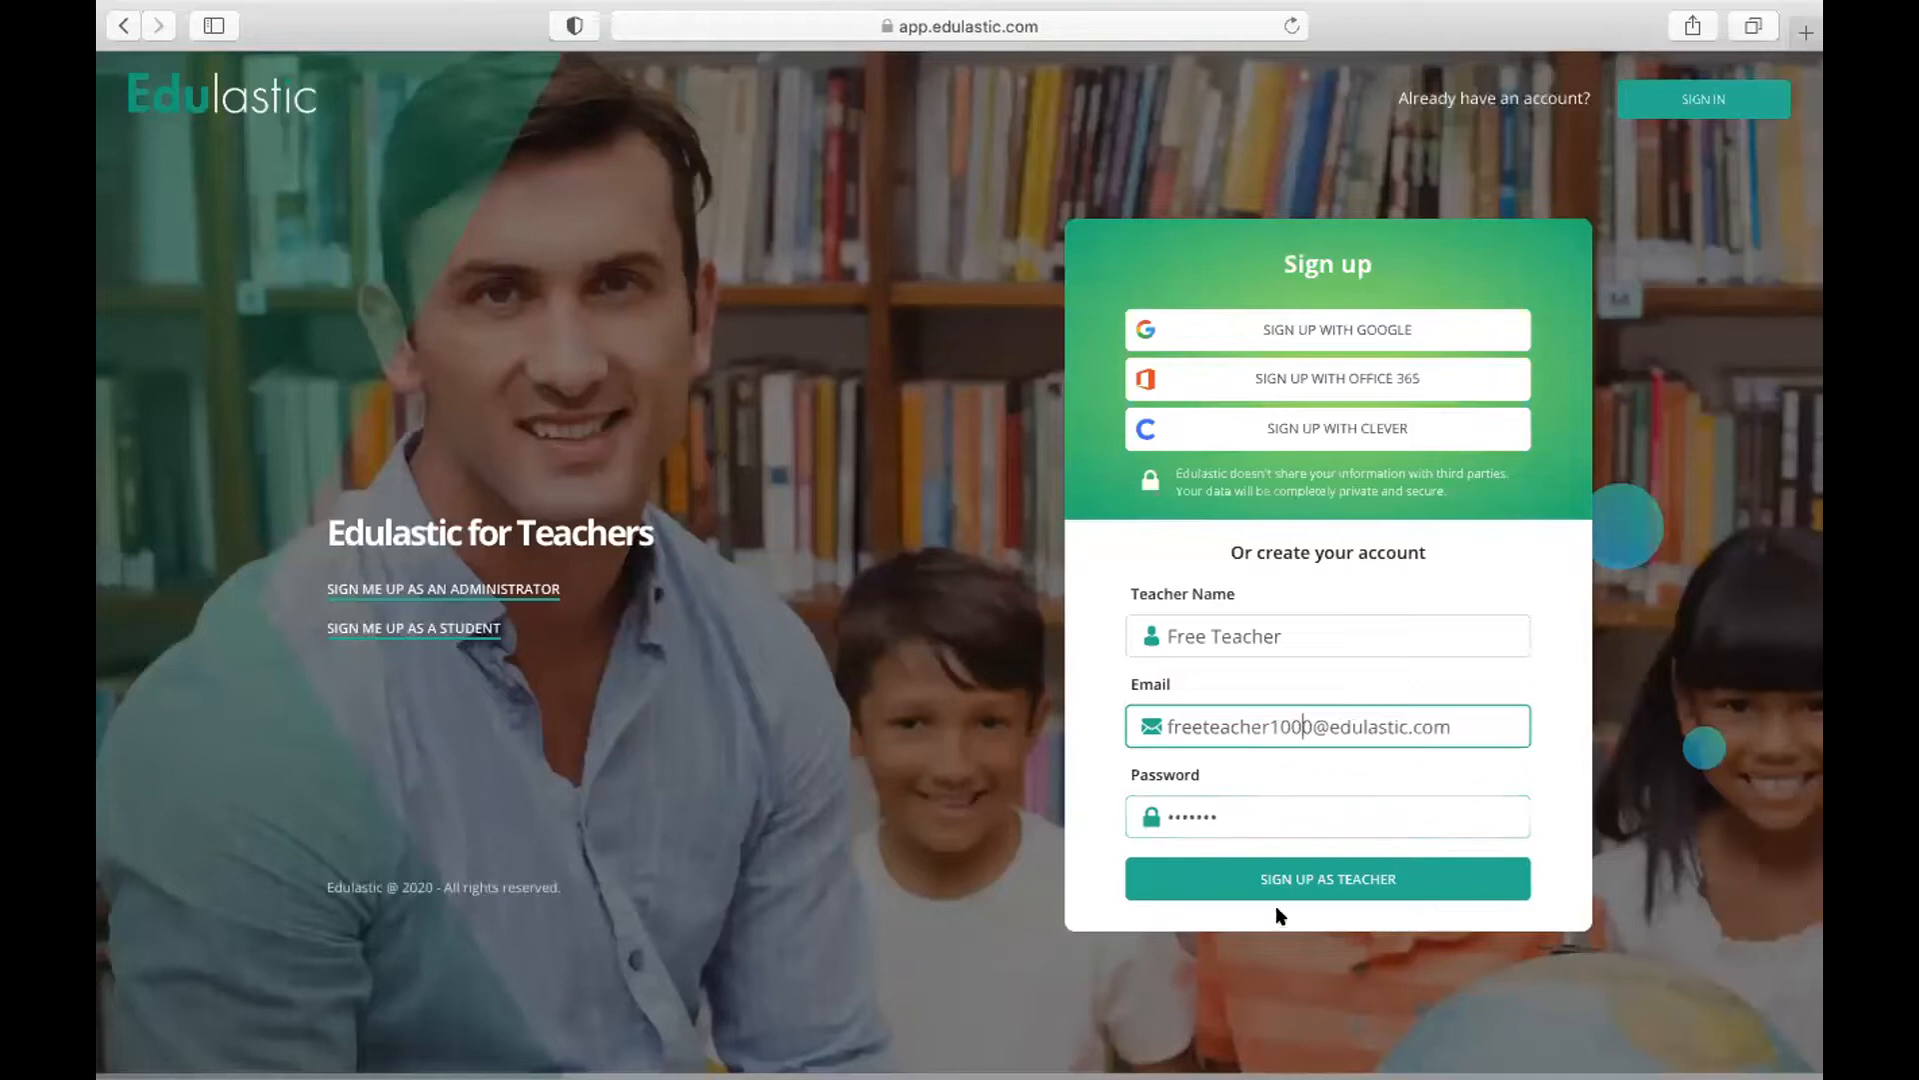
# Submit the teacher sign-up and close the welcome guide
pyautogui.click(1292, 883)
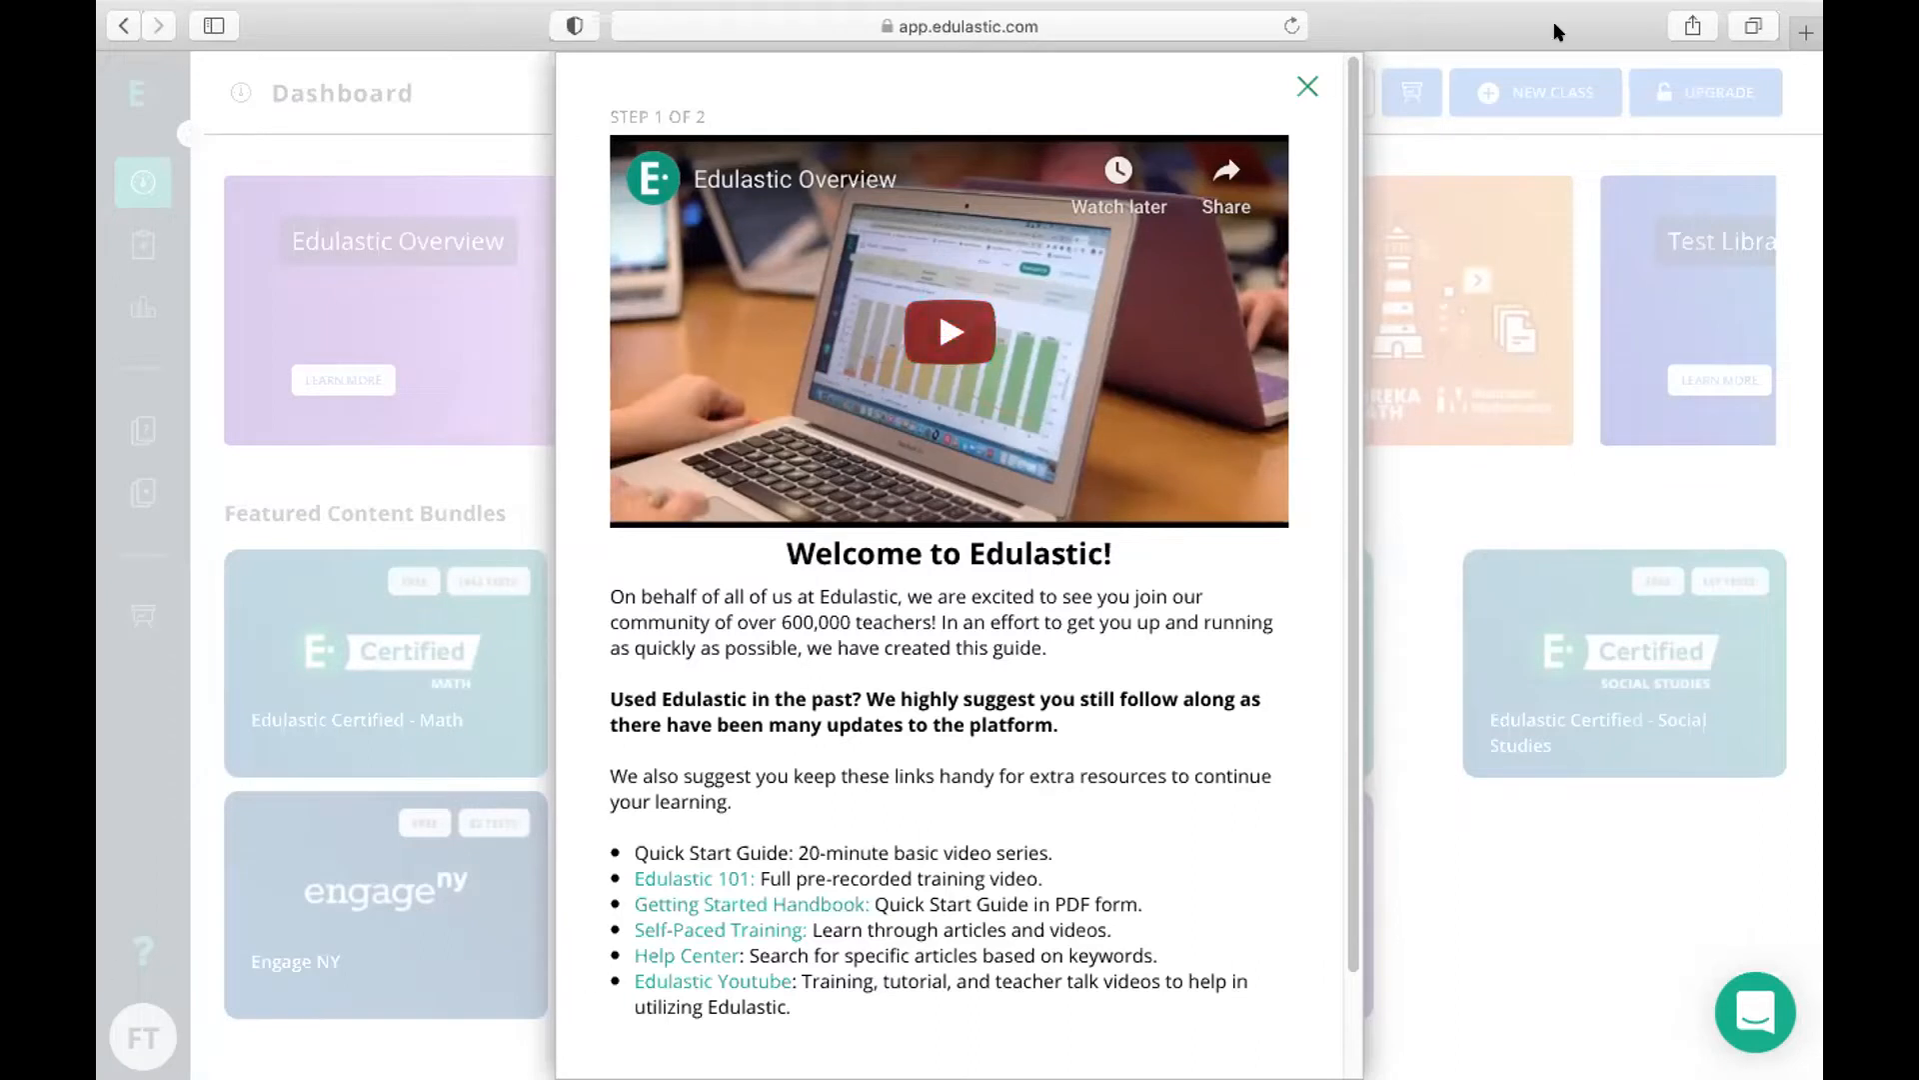
pyautogui.click(1305, 87)
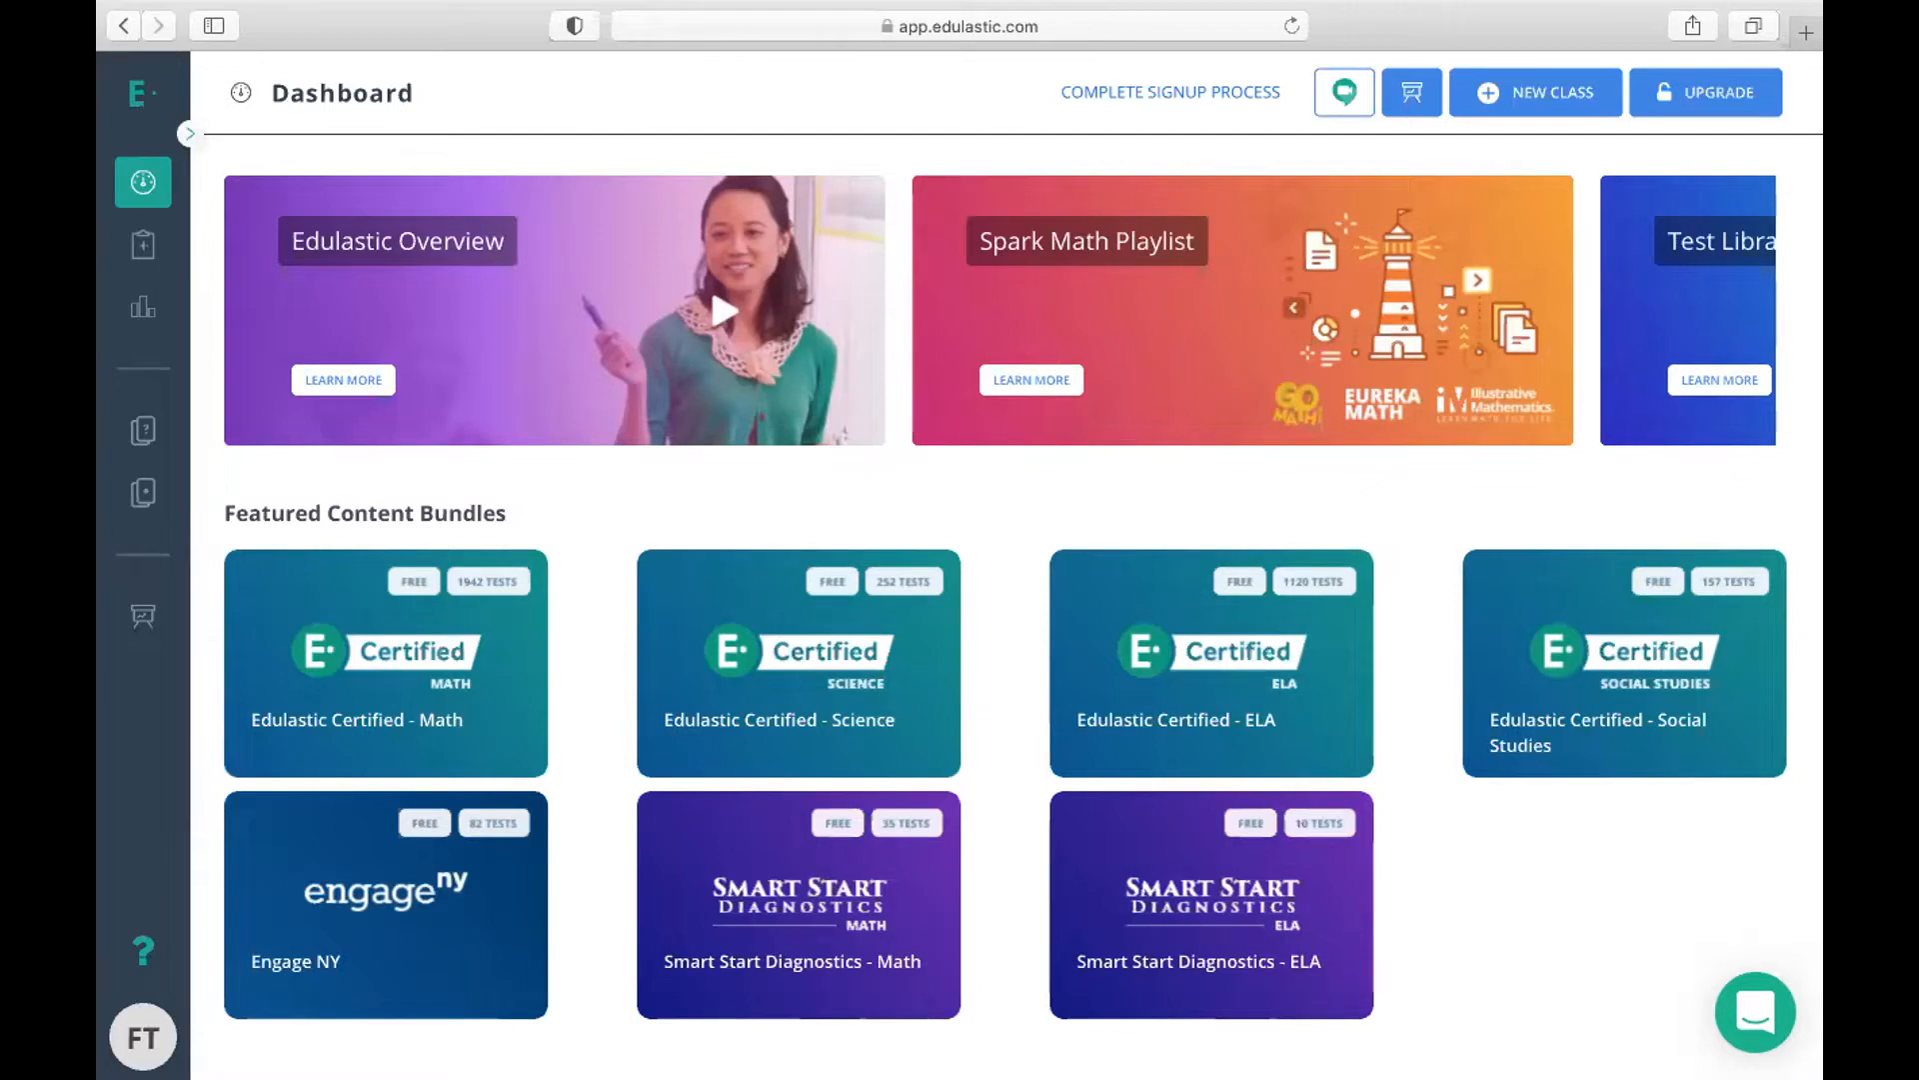
# Switch to Google Chrome and open the Manage Class page of the existing teacher account
pyautogui.moveTo(920, 1035)
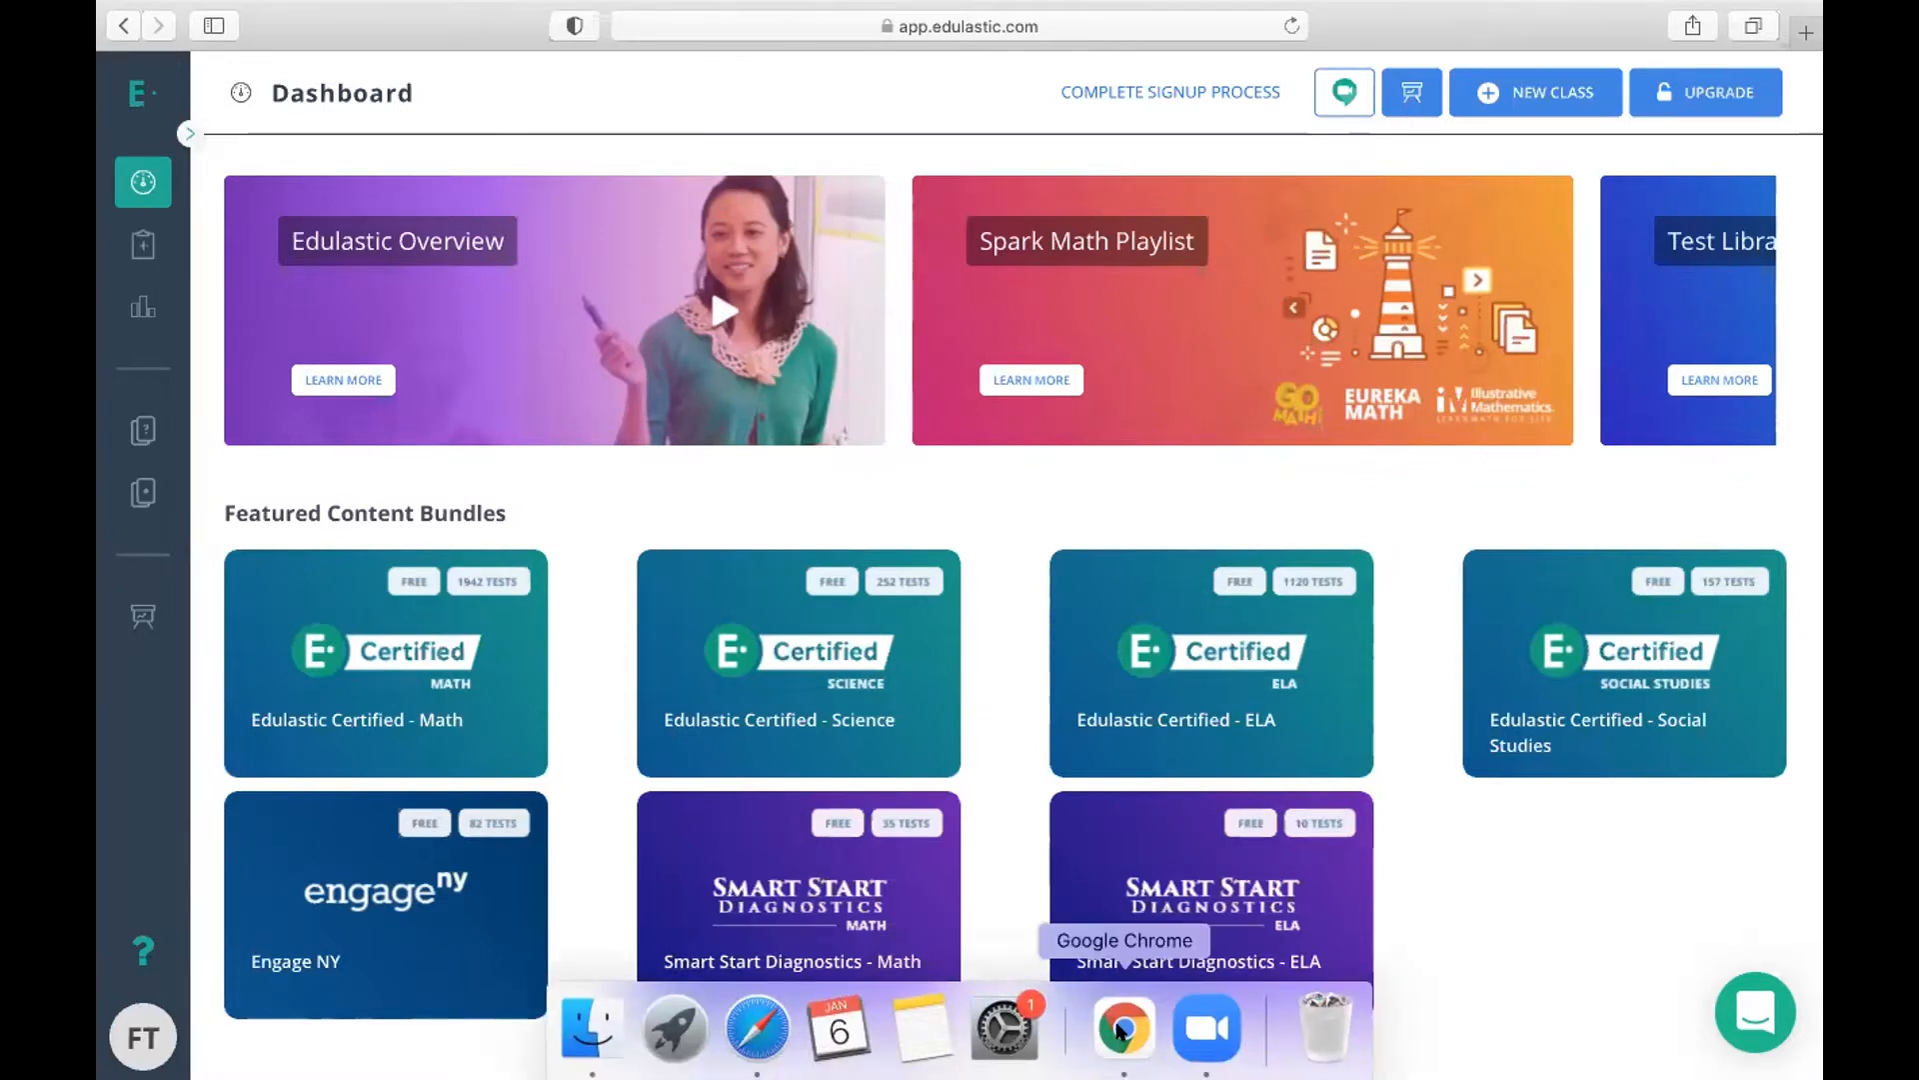
pyautogui.click(1121, 1029)
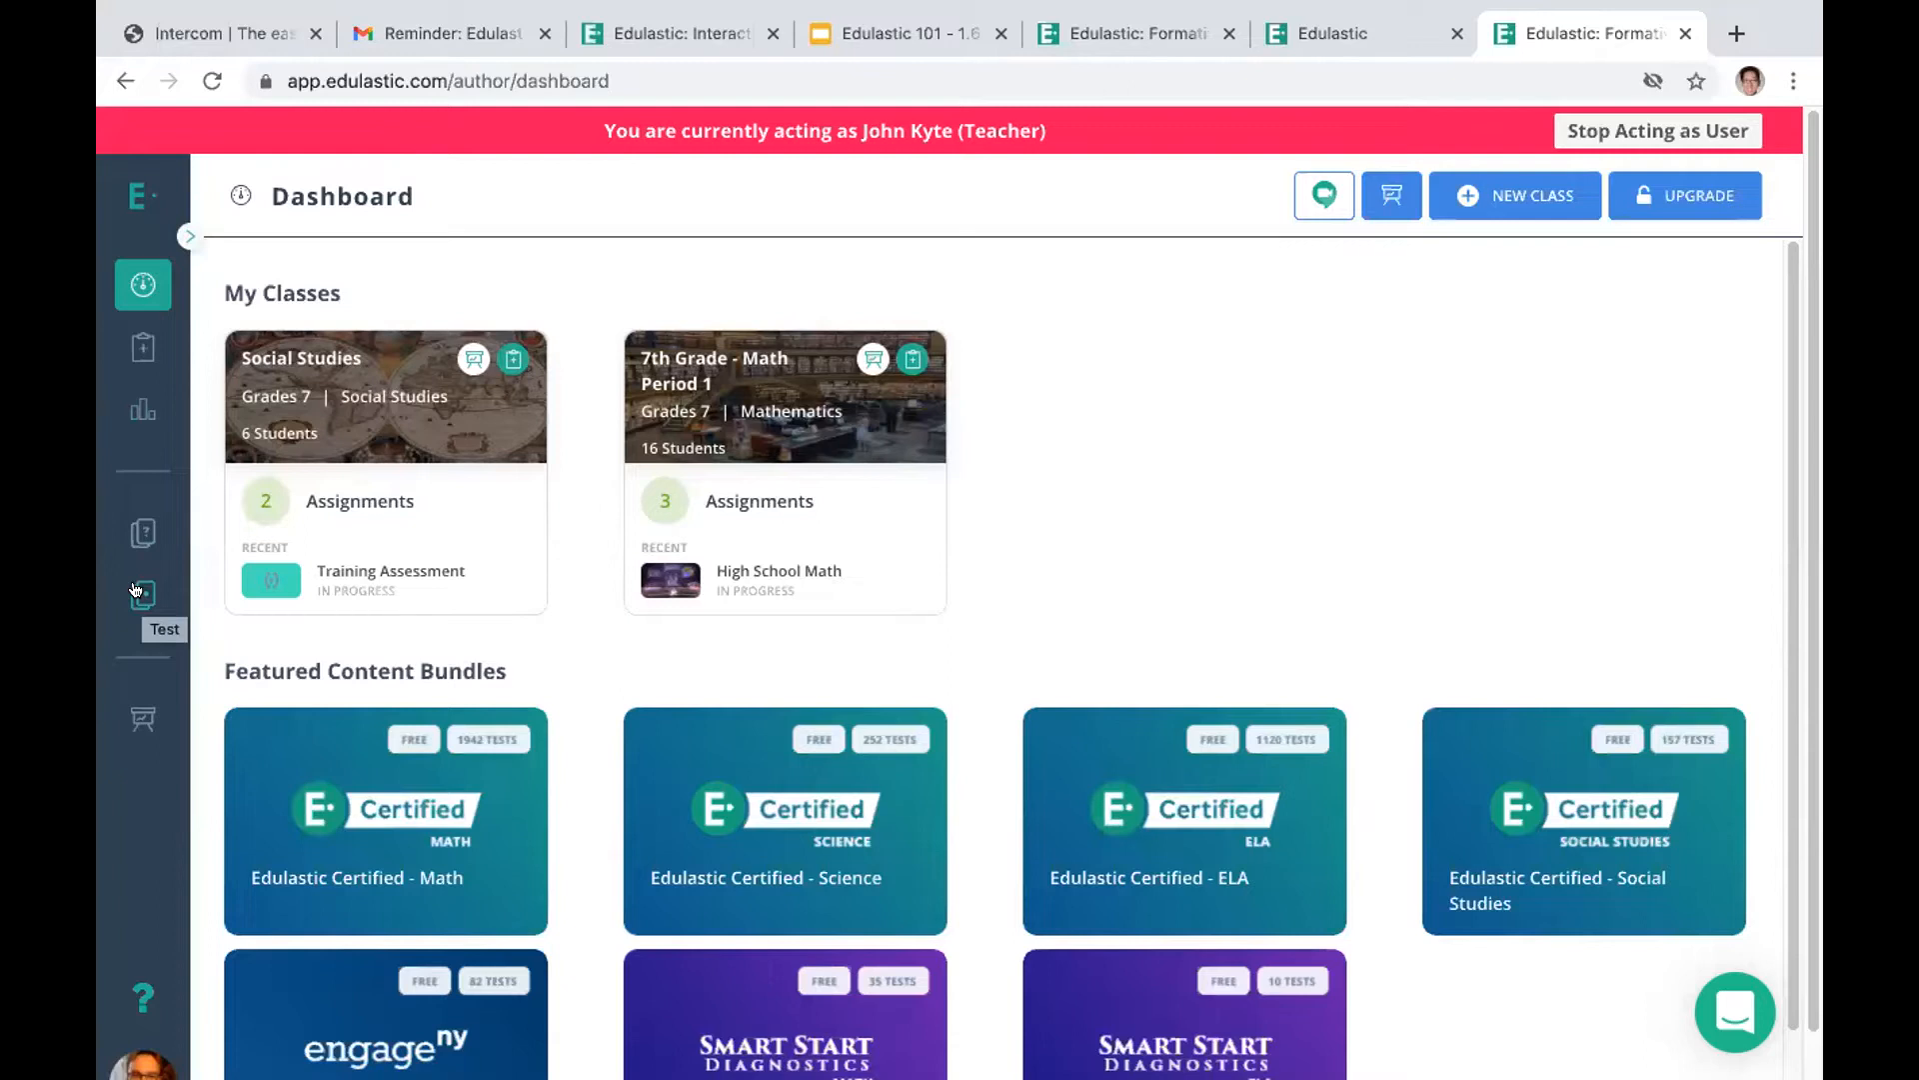
pyautogui.click(140, 715)
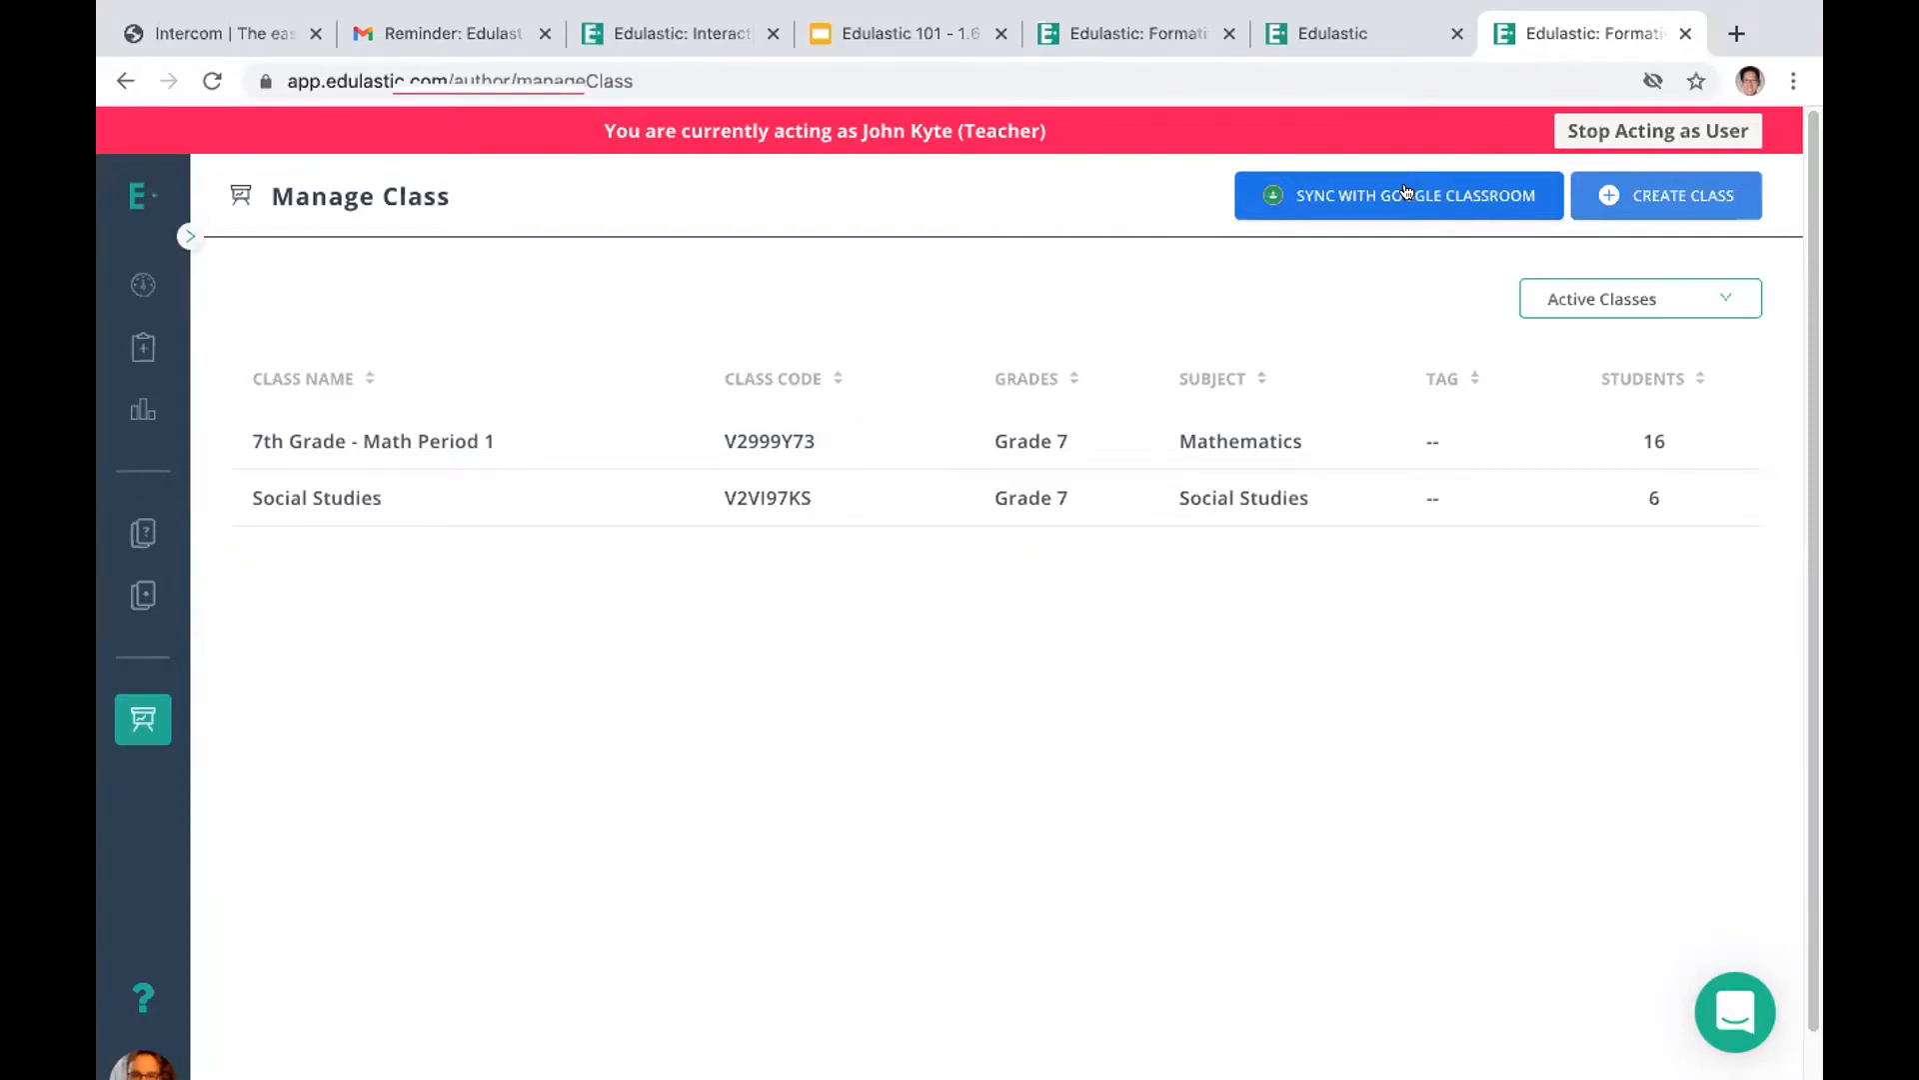
# Start a new class and name it with the teacher's title and surname followed by "Period 1 Math"
pyautogui.click(1656, 195)
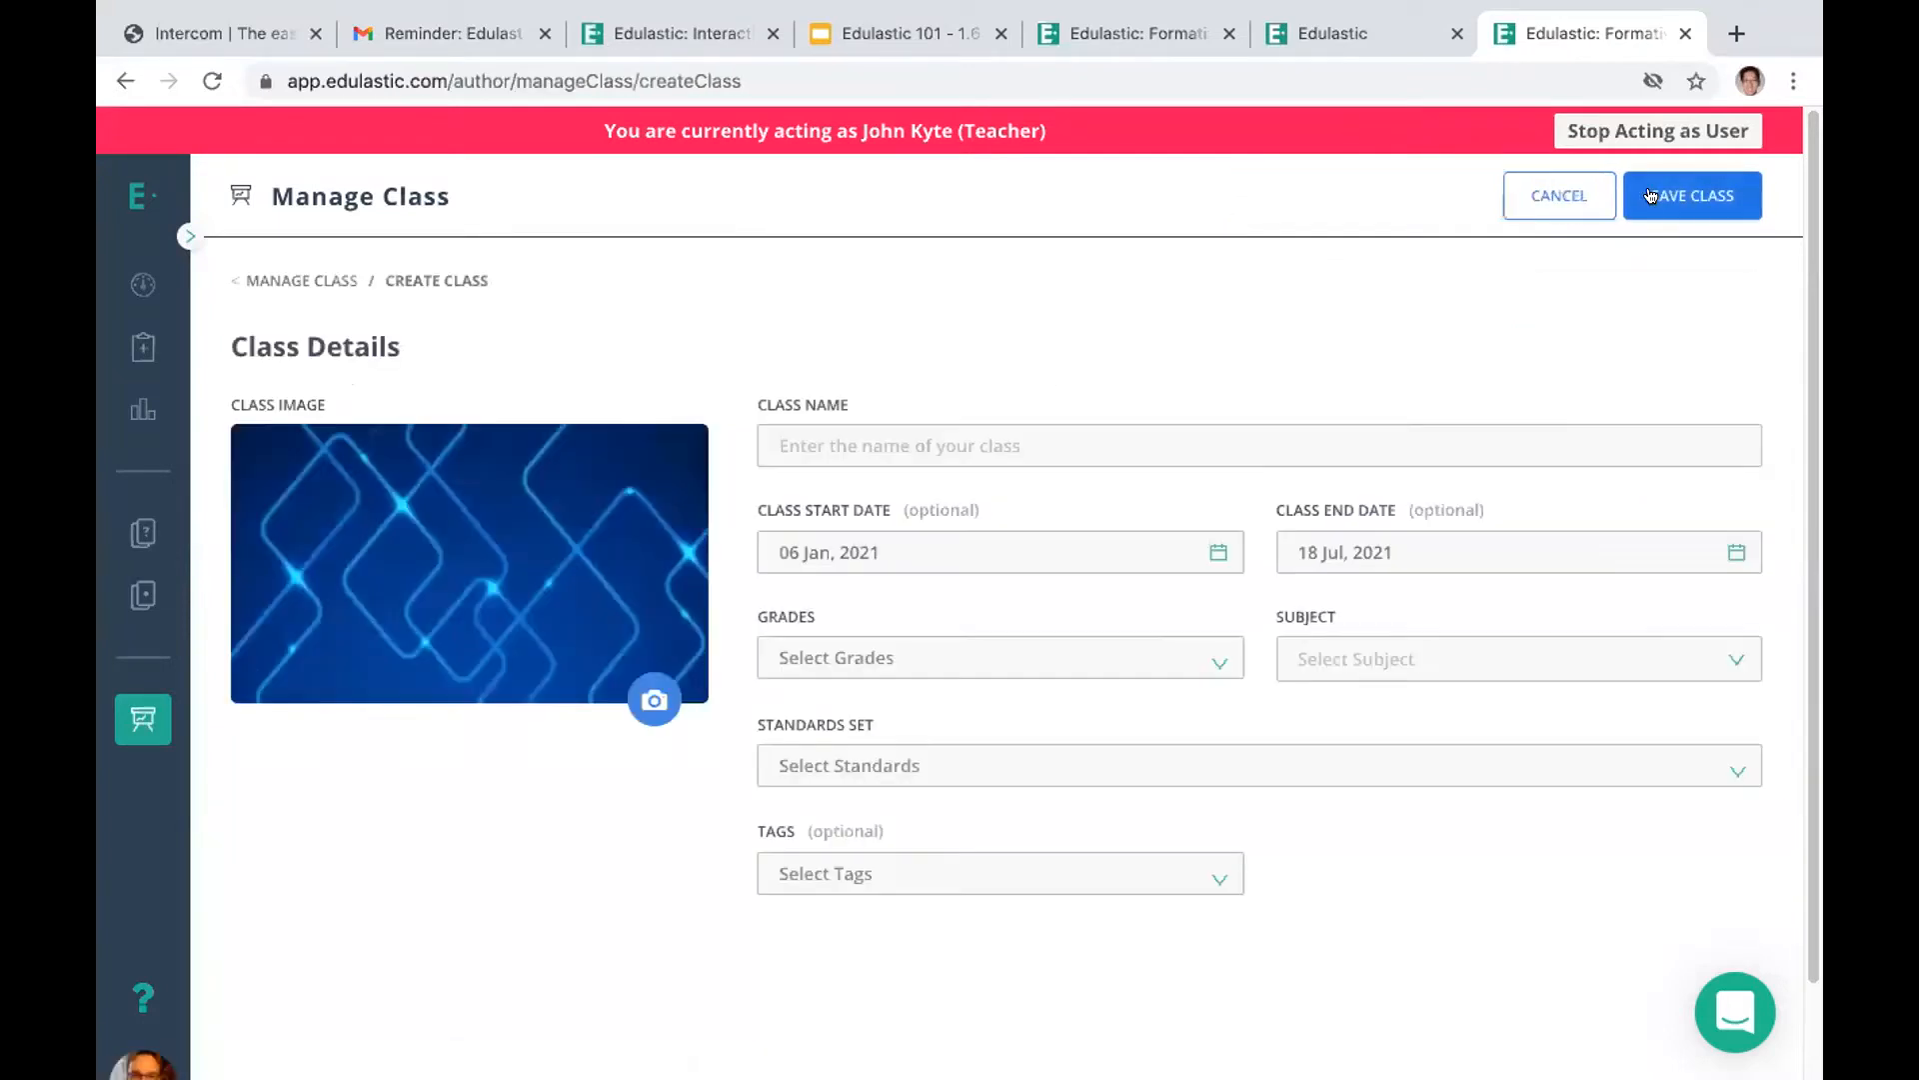
pyautogui.click(928, 449)
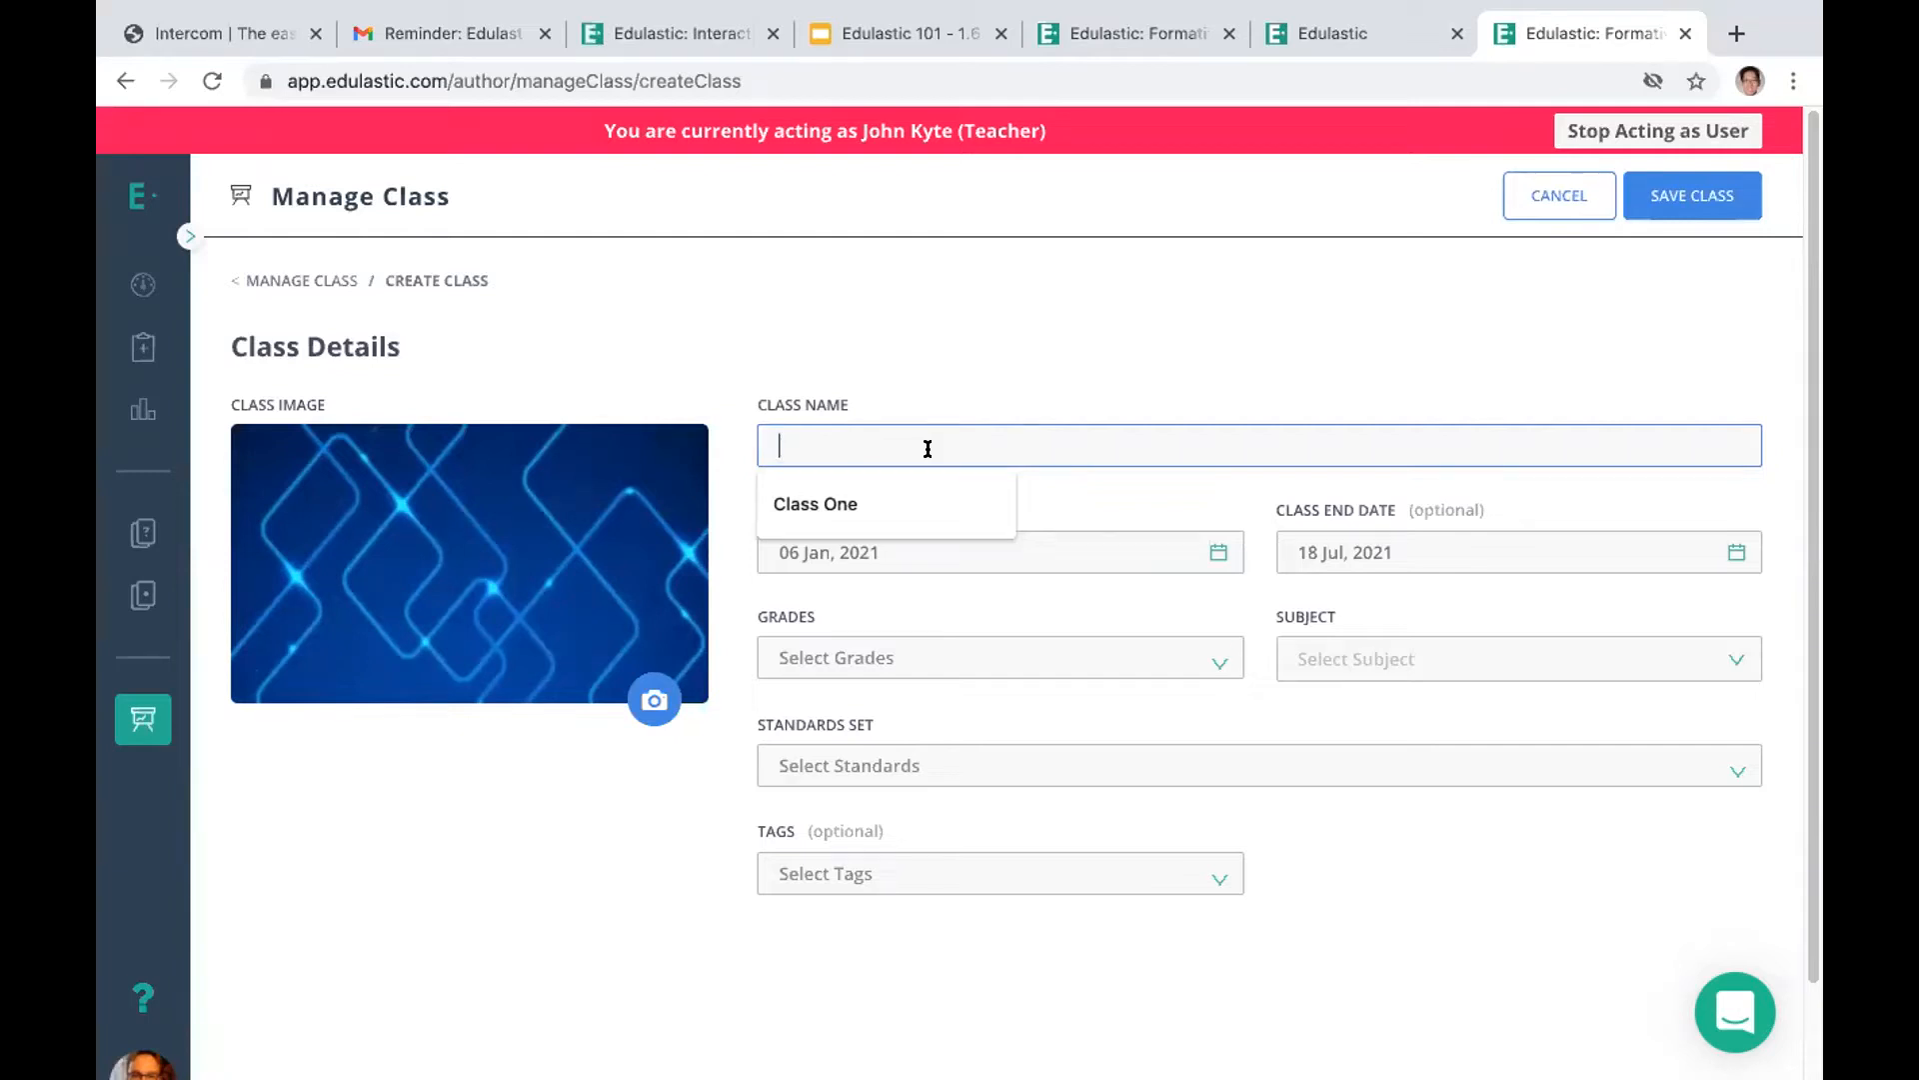
pyautogui.write('Mrs.')
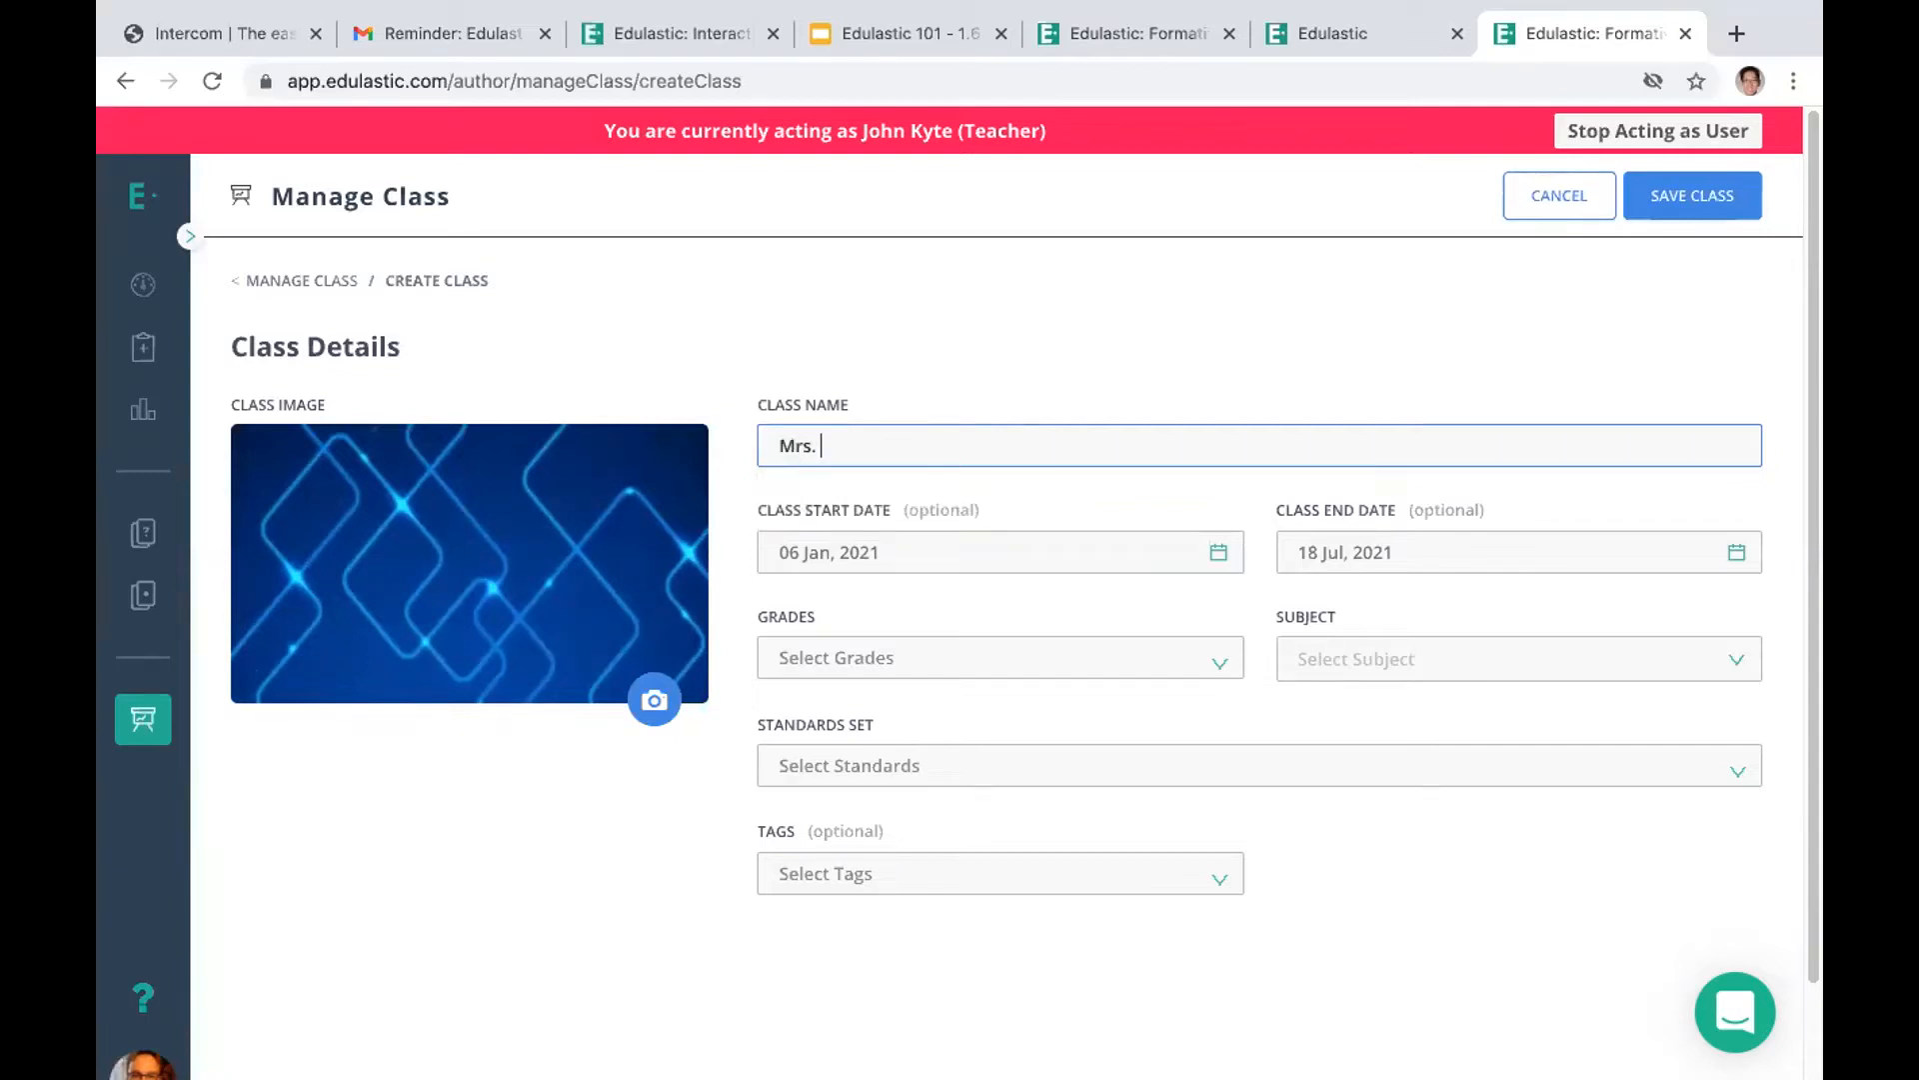
pyautogui.write(" Smith's Period 1 Math")
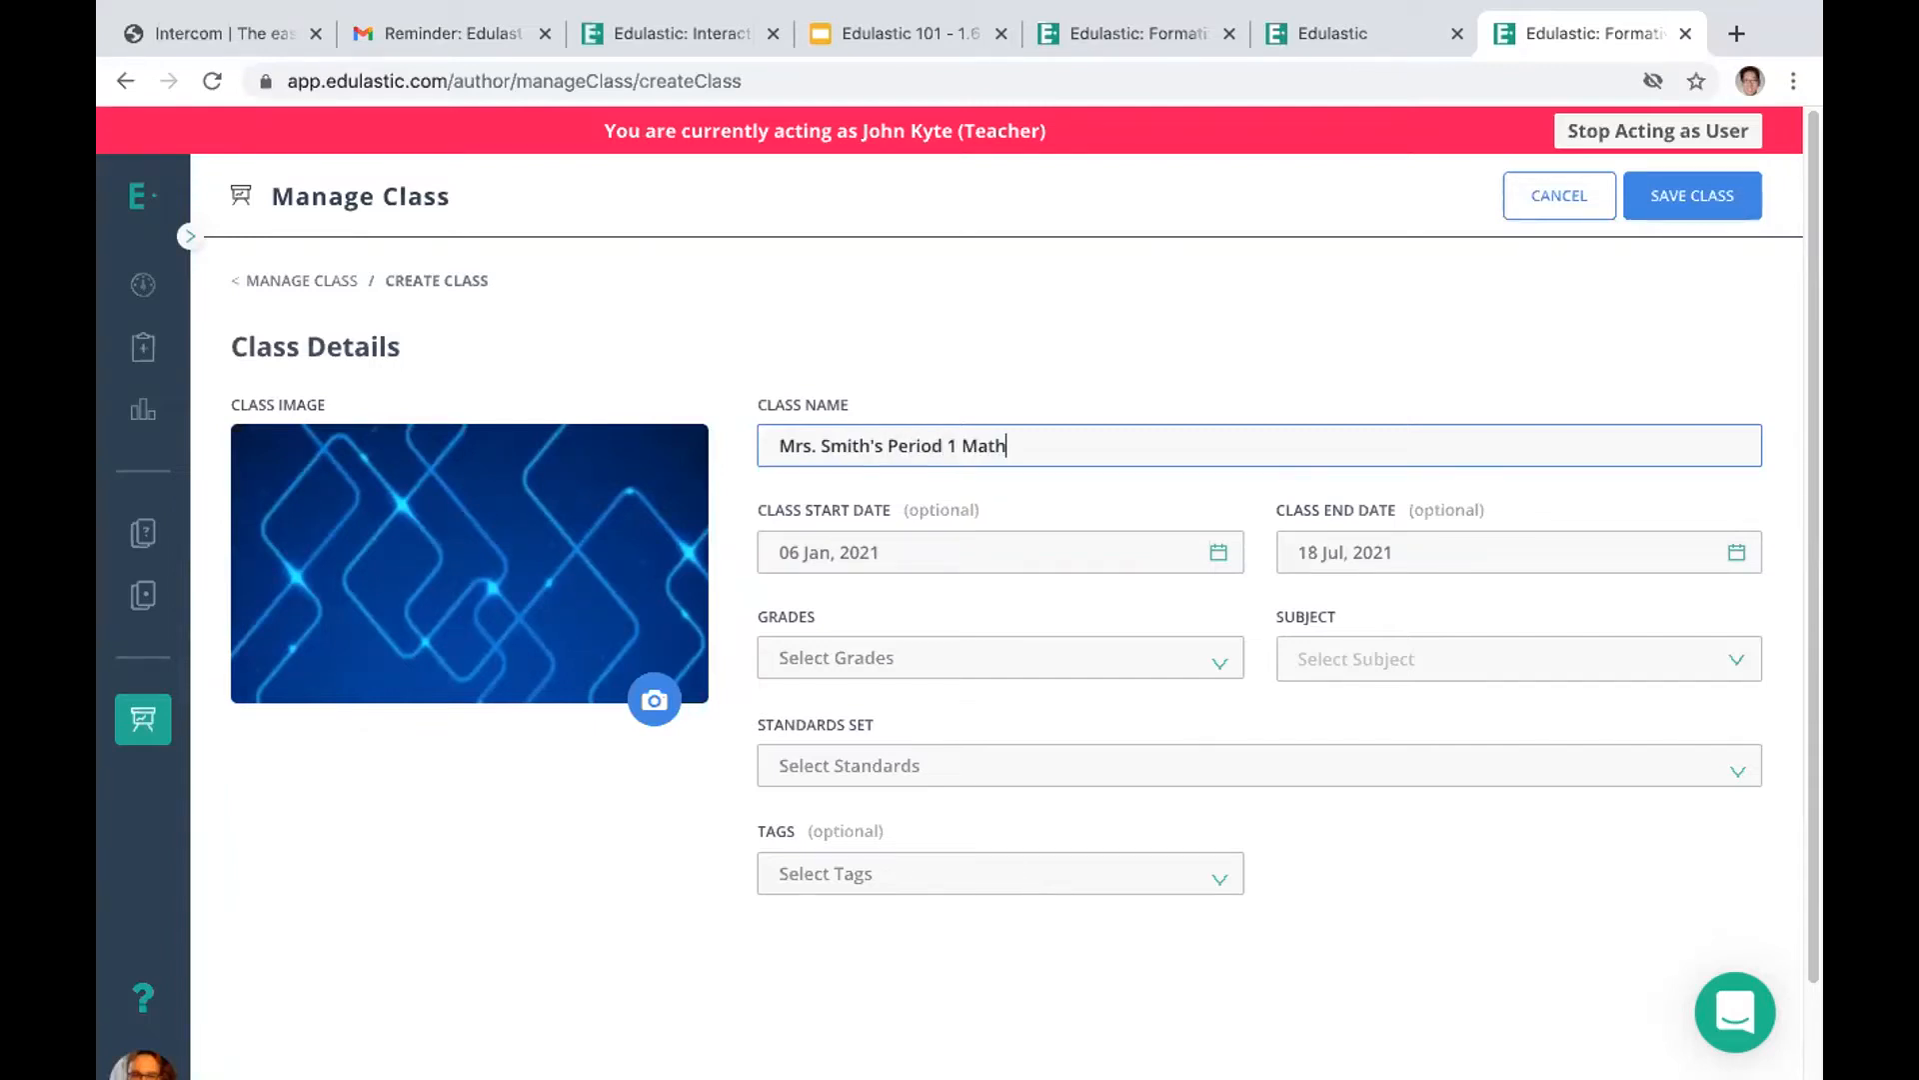
# Set the new class to Grade 4, subject Mathematics and the Math - Common Core standards set
pyautogui.click(887, 657)
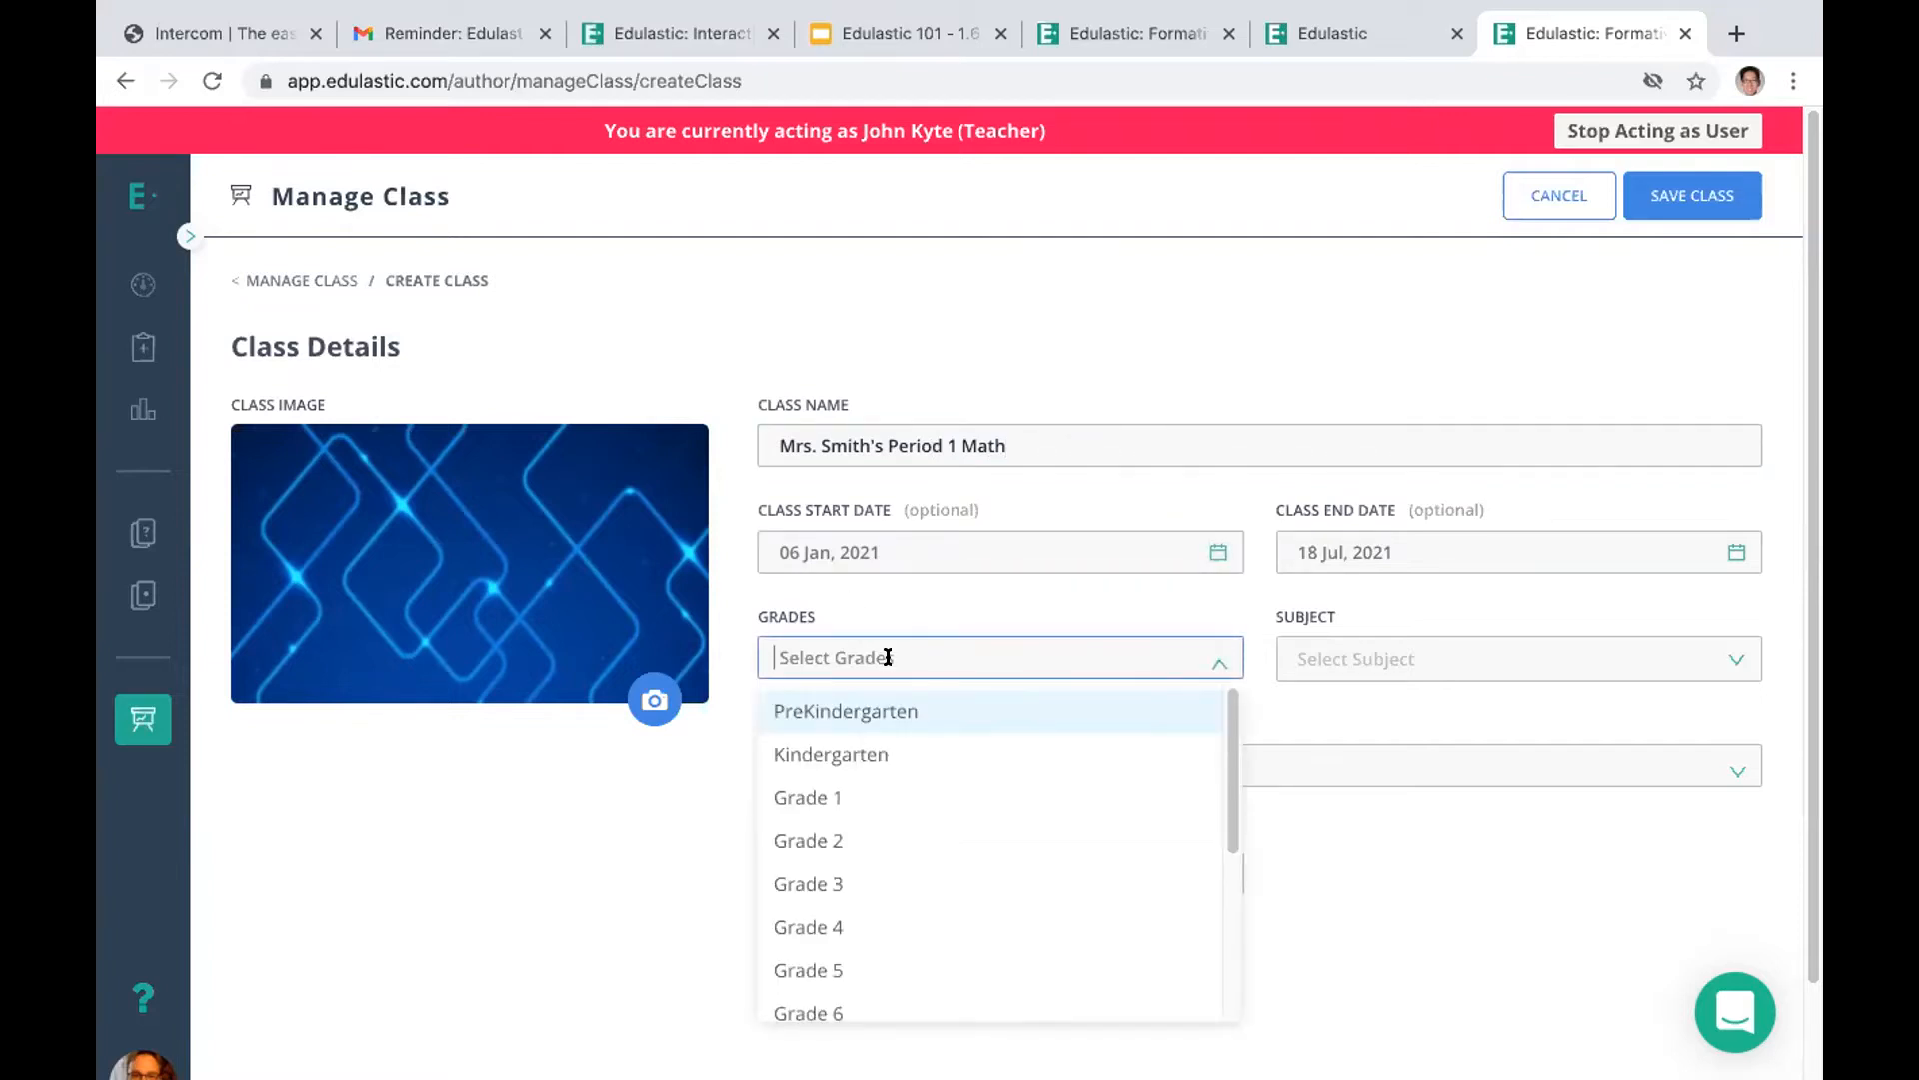
pyautogui.click(835, 927)
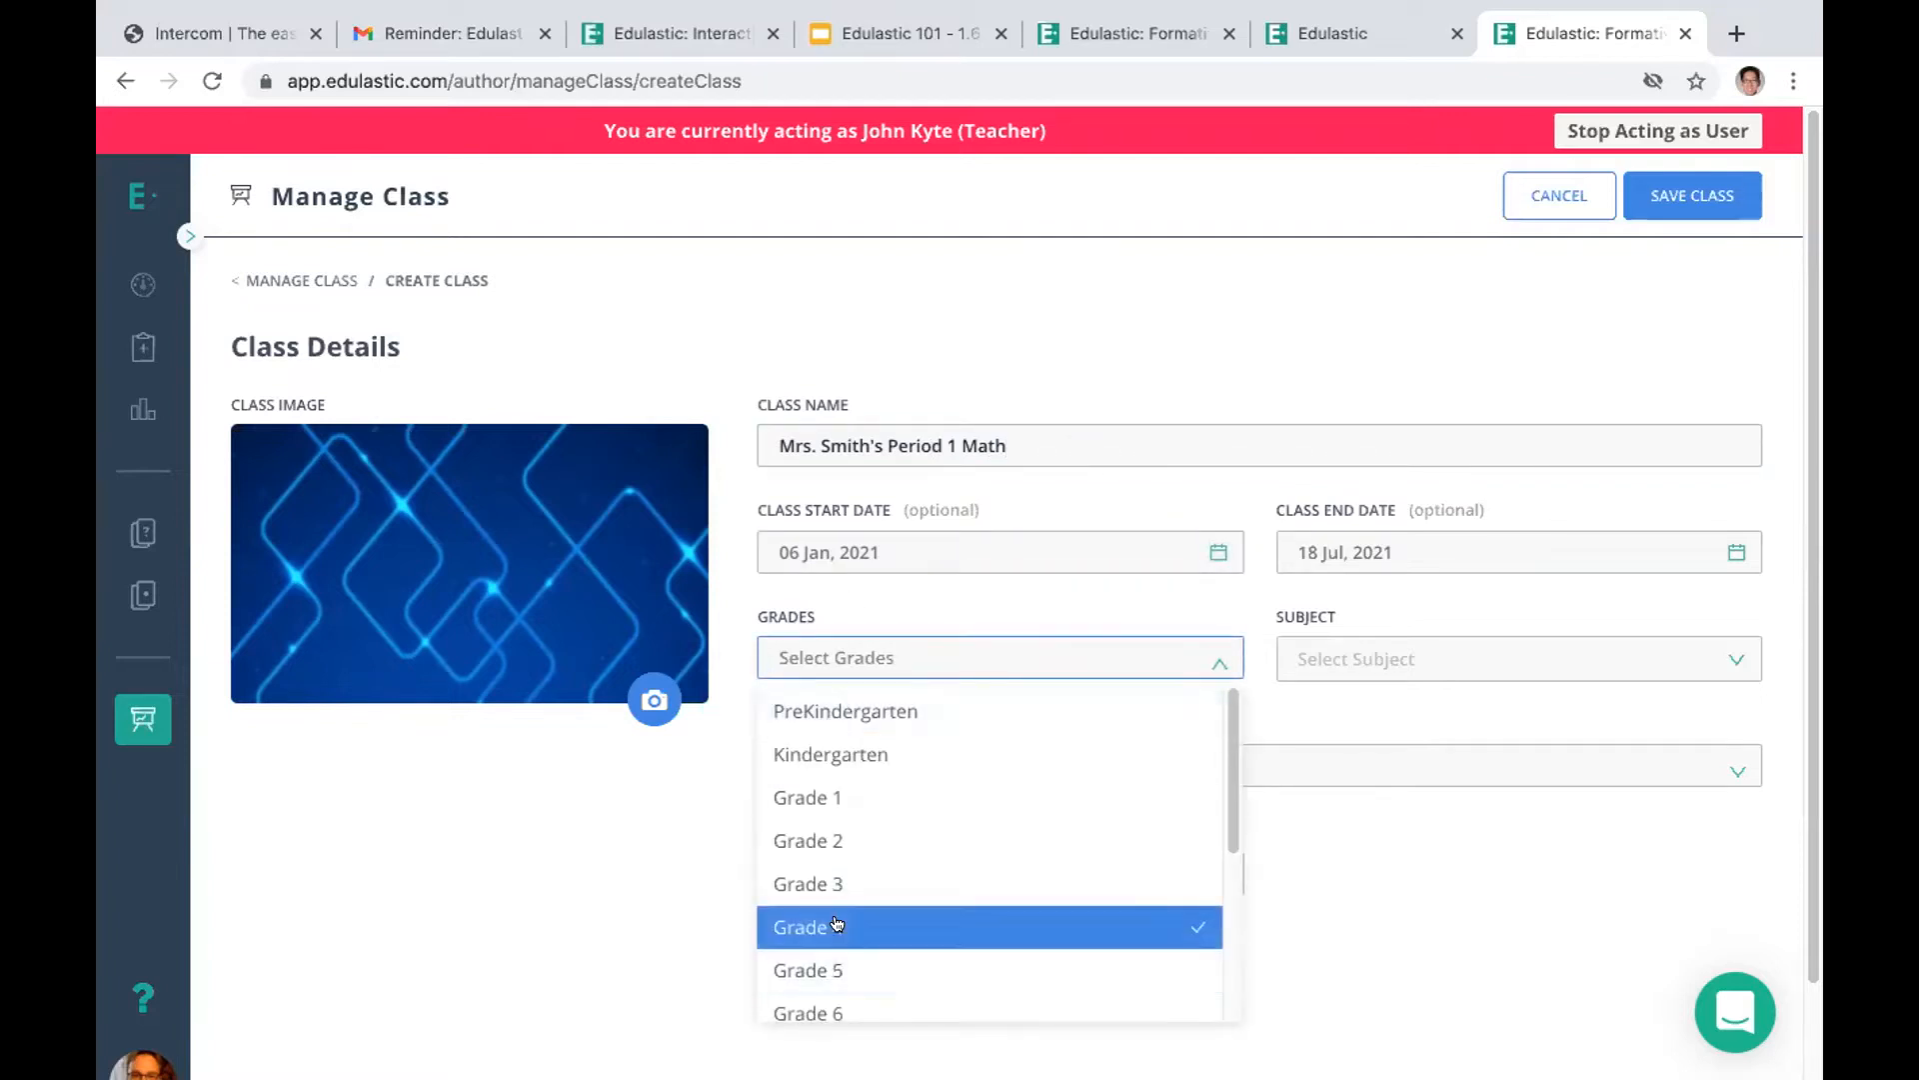
pyautogui.click(1330, 653)
pyautogui.click(1335, 712)
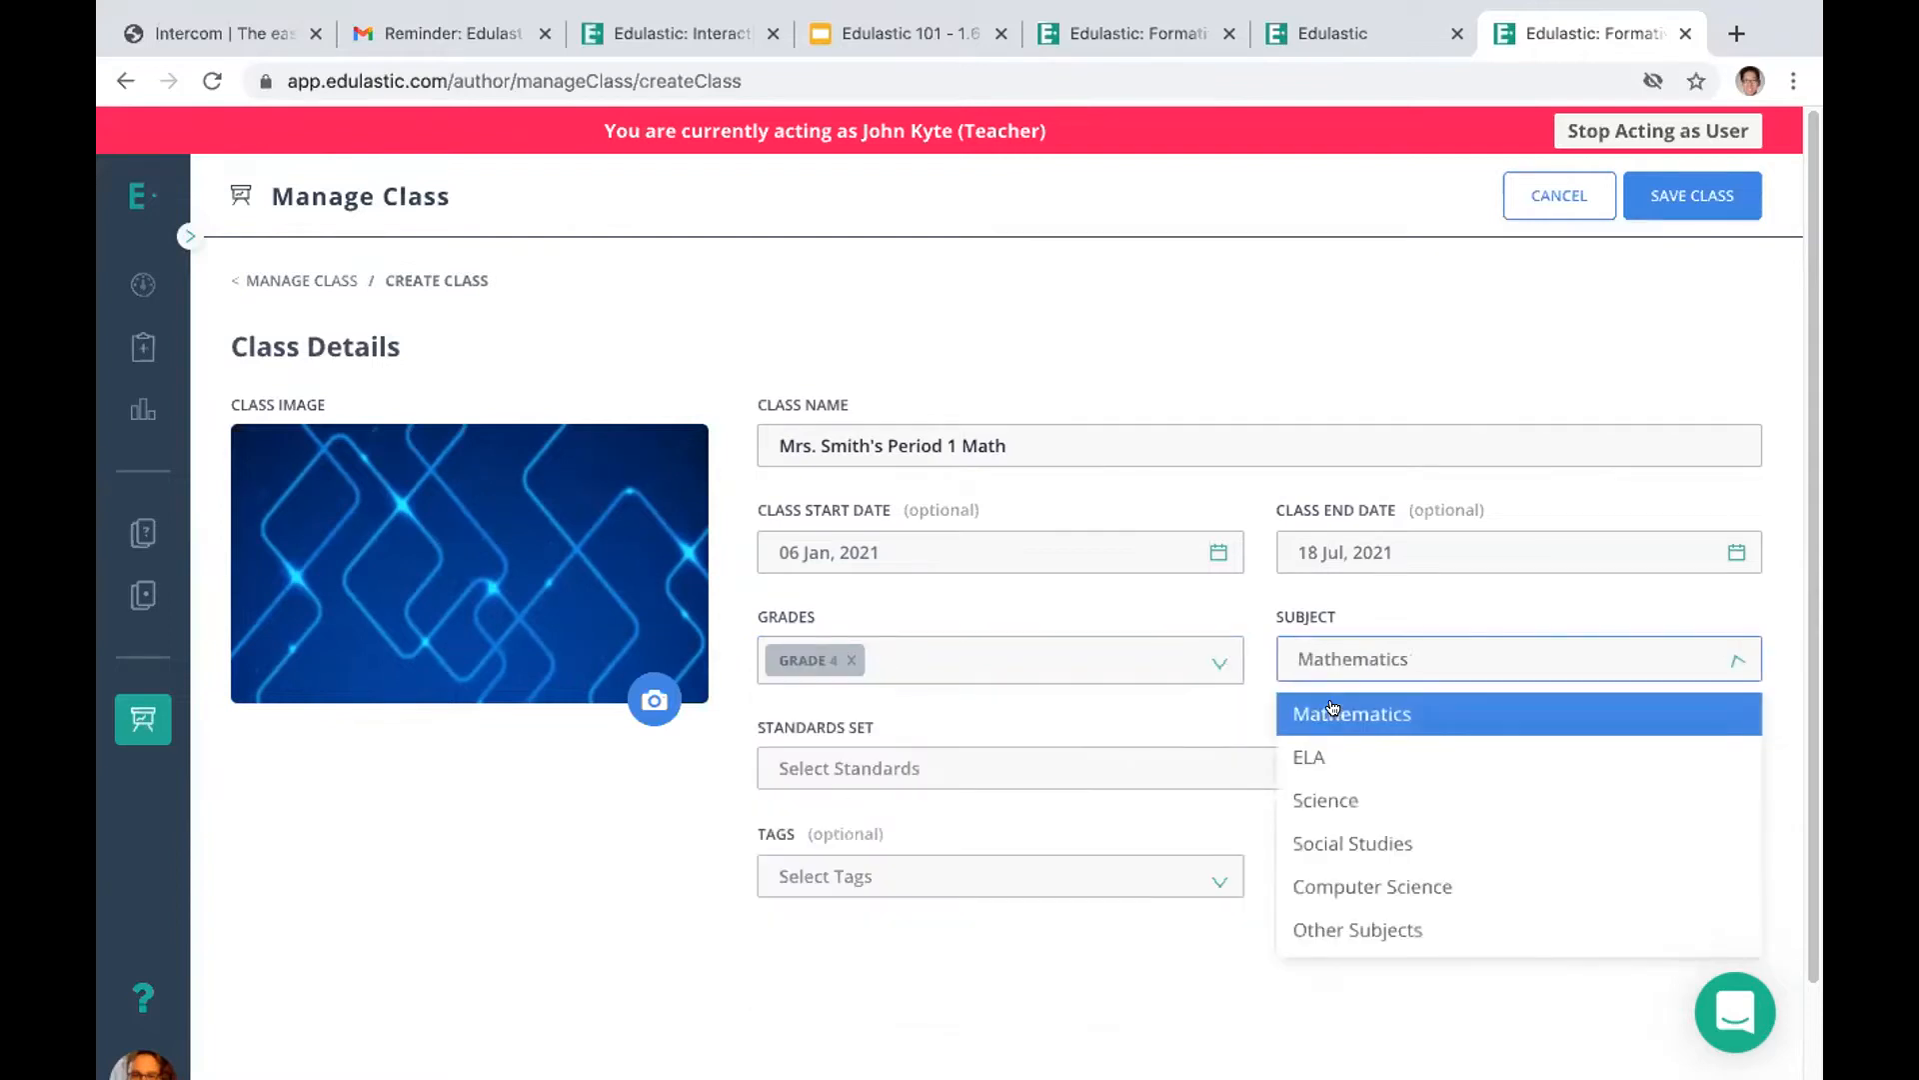
pyautogui.click(842, 766)
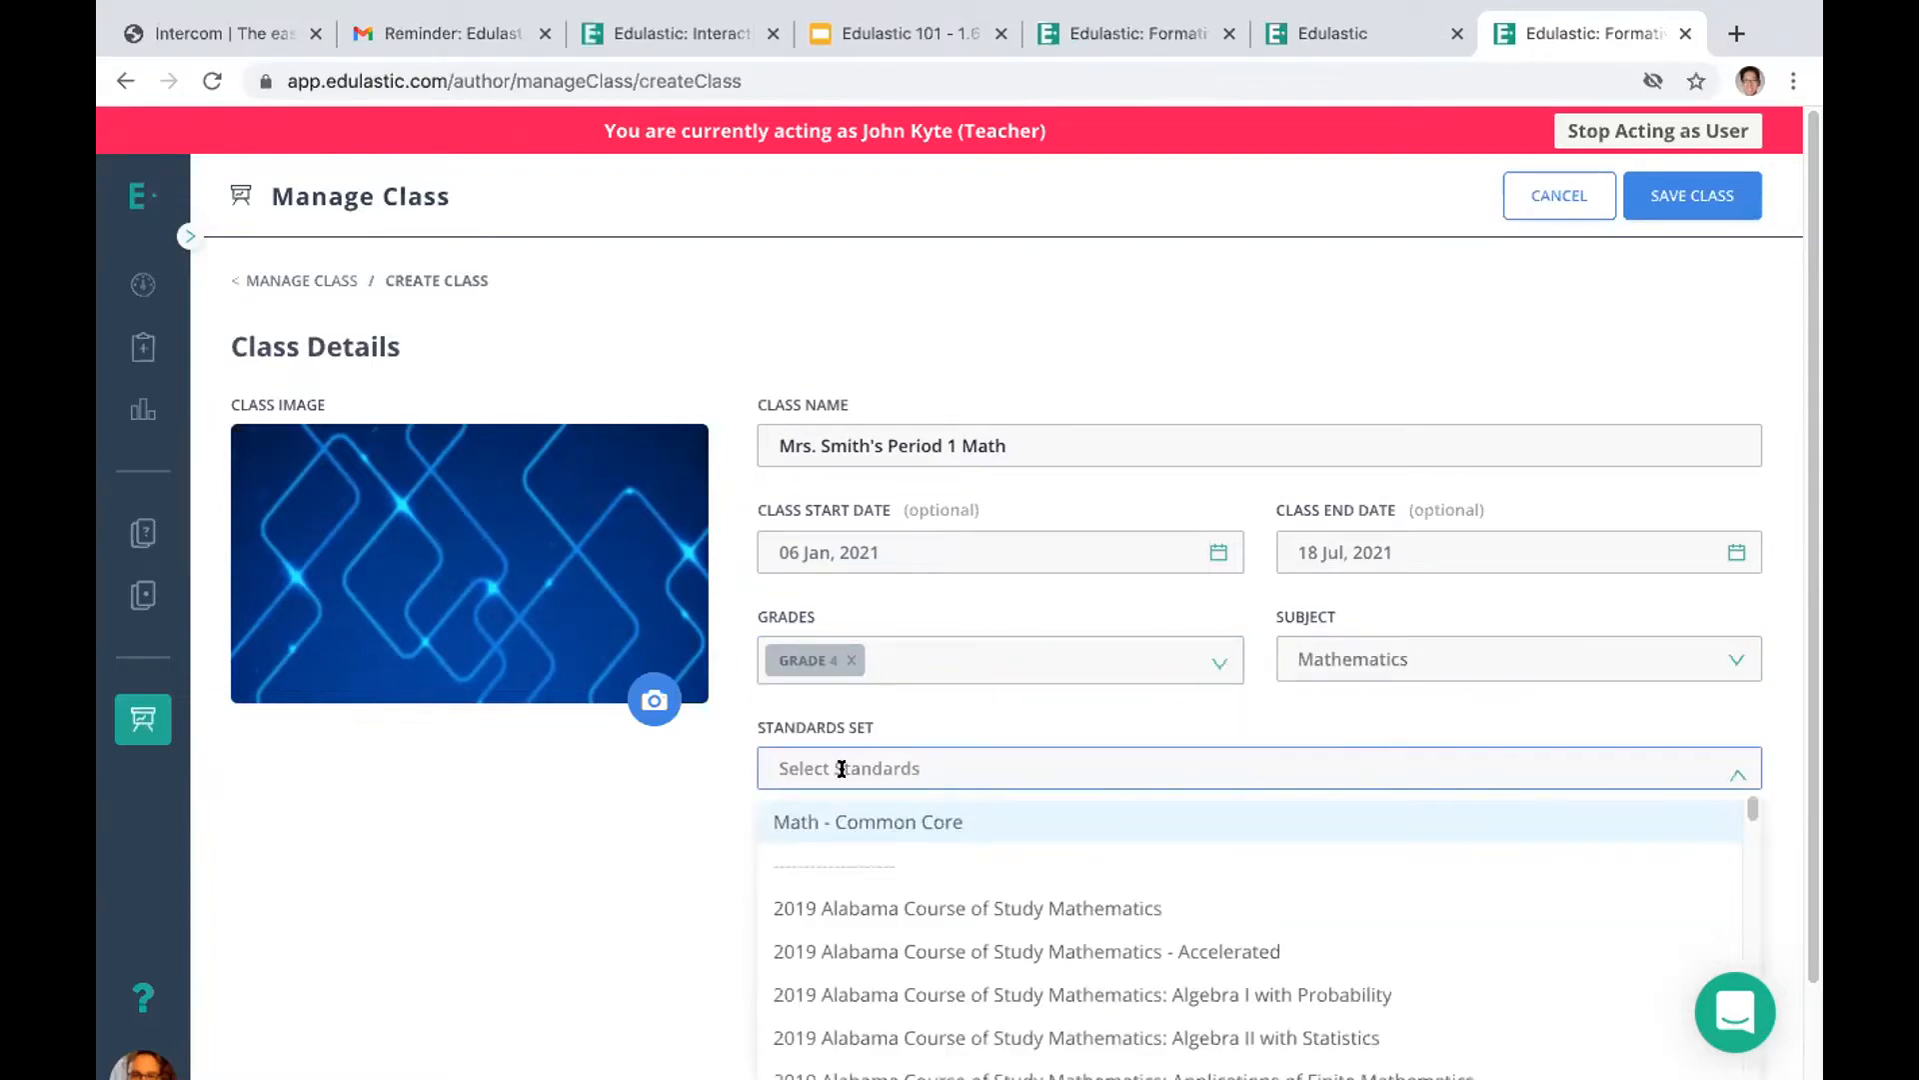
pyautogui.click(845, 821)
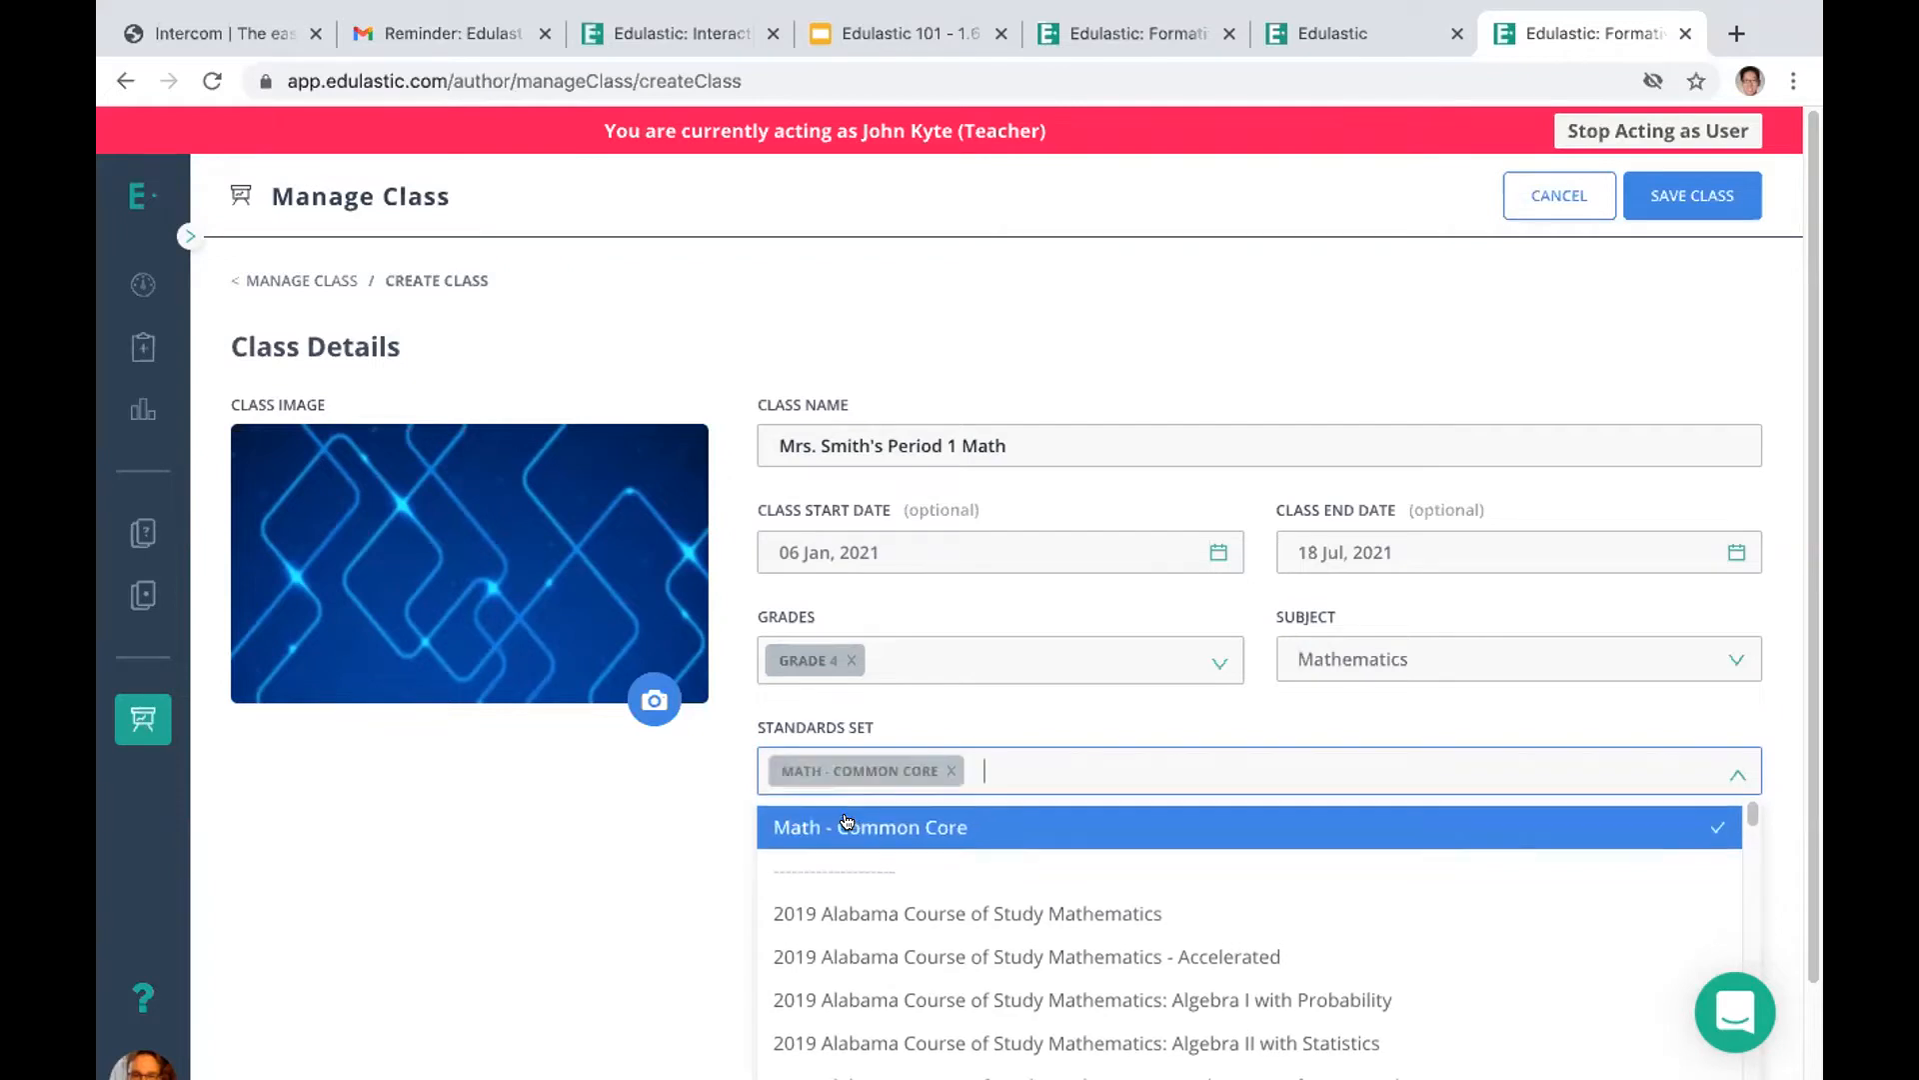
pyautogui.click(651, 842)
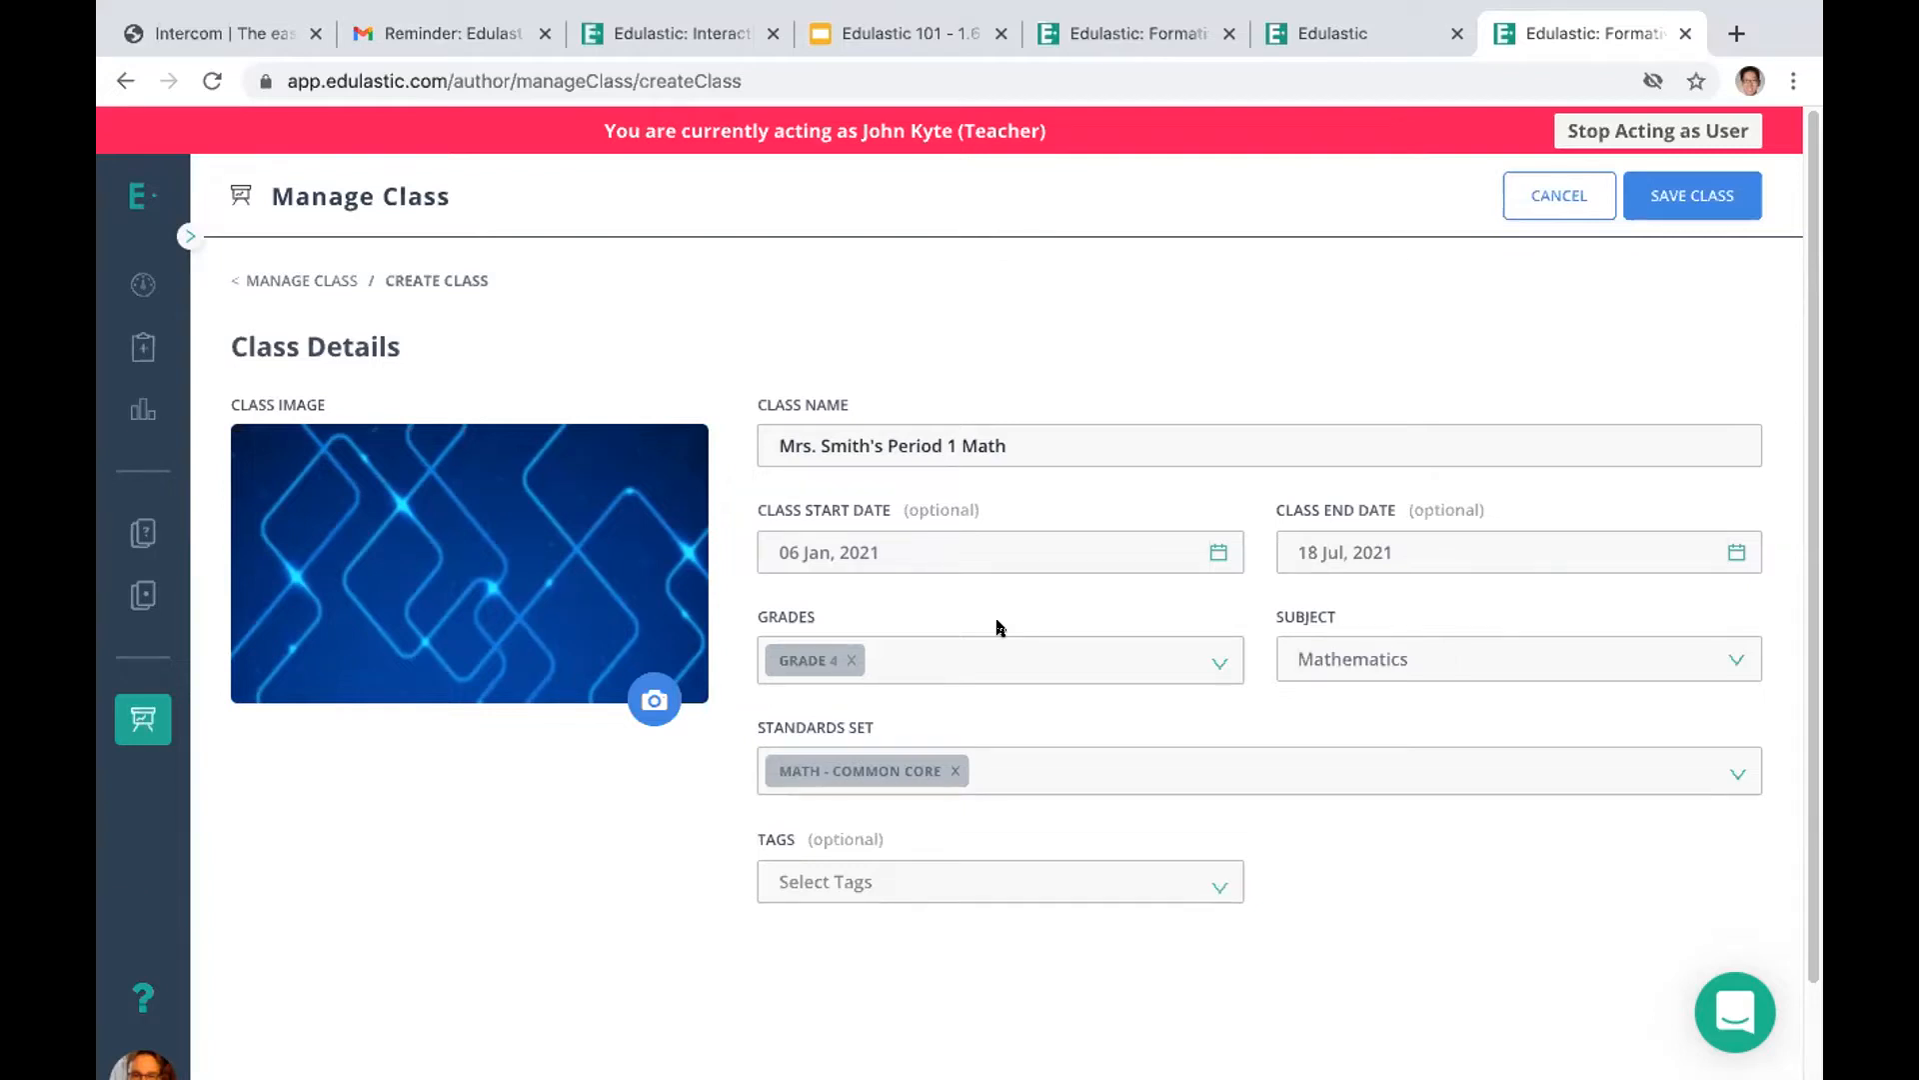
# Look through the other mathematics standards sets offered for the class, including the California ones
pyautogui.click(1139, 763)
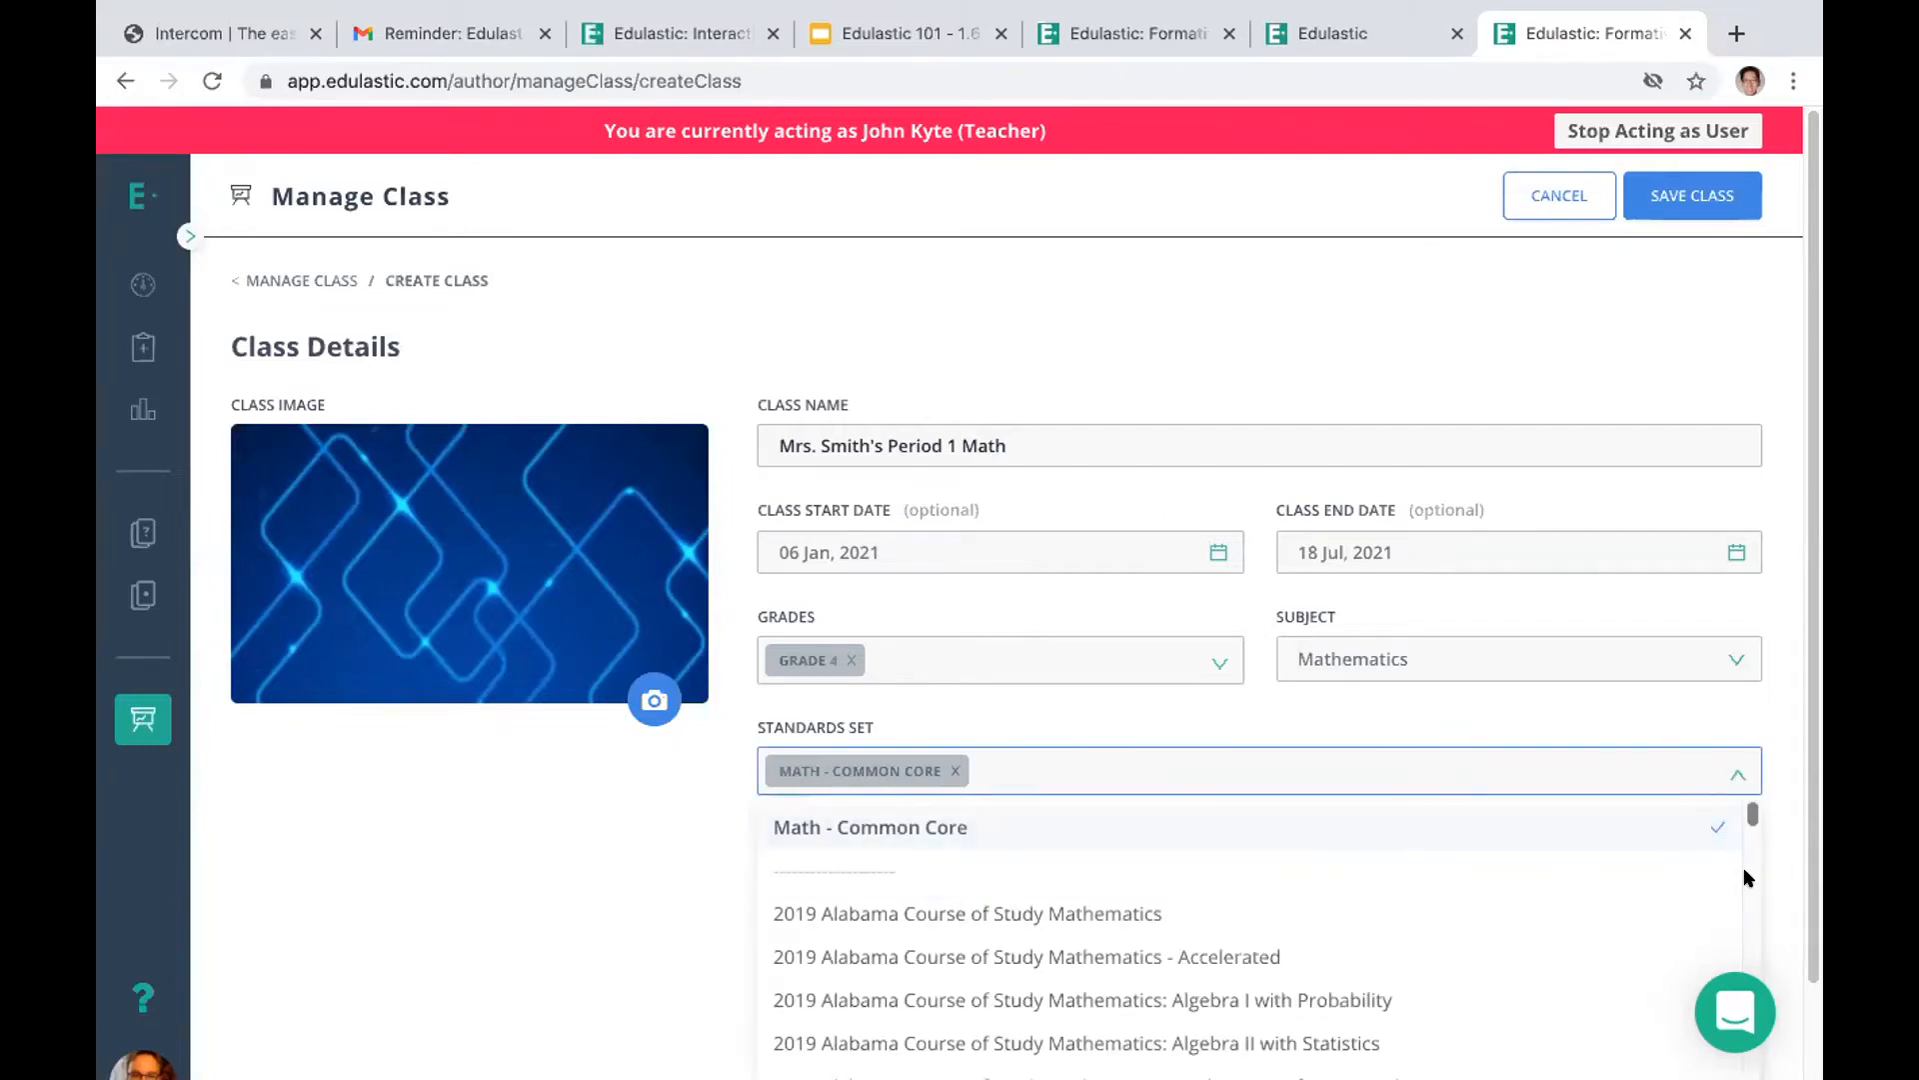
pyautogui.scroll(-3, 1741, 866)
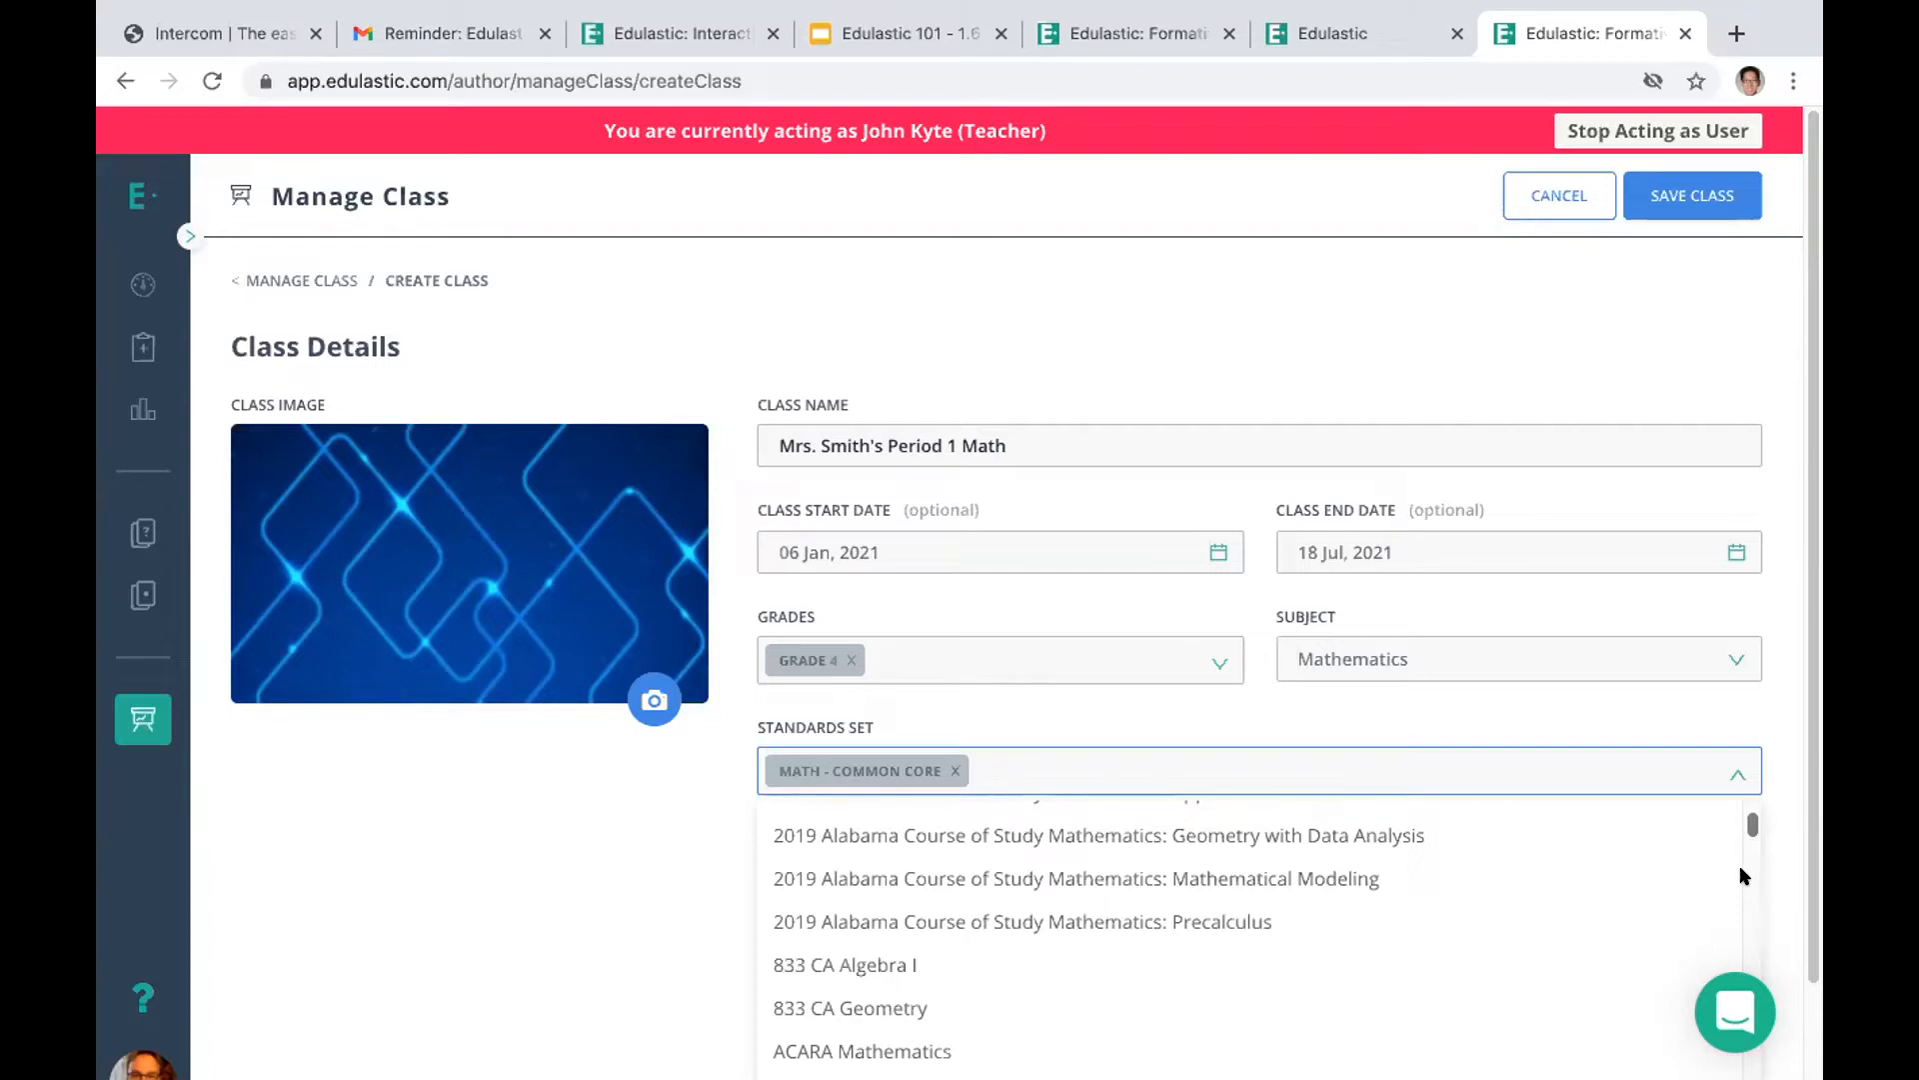
pyautogui.scroll(-10, 1745, 876)
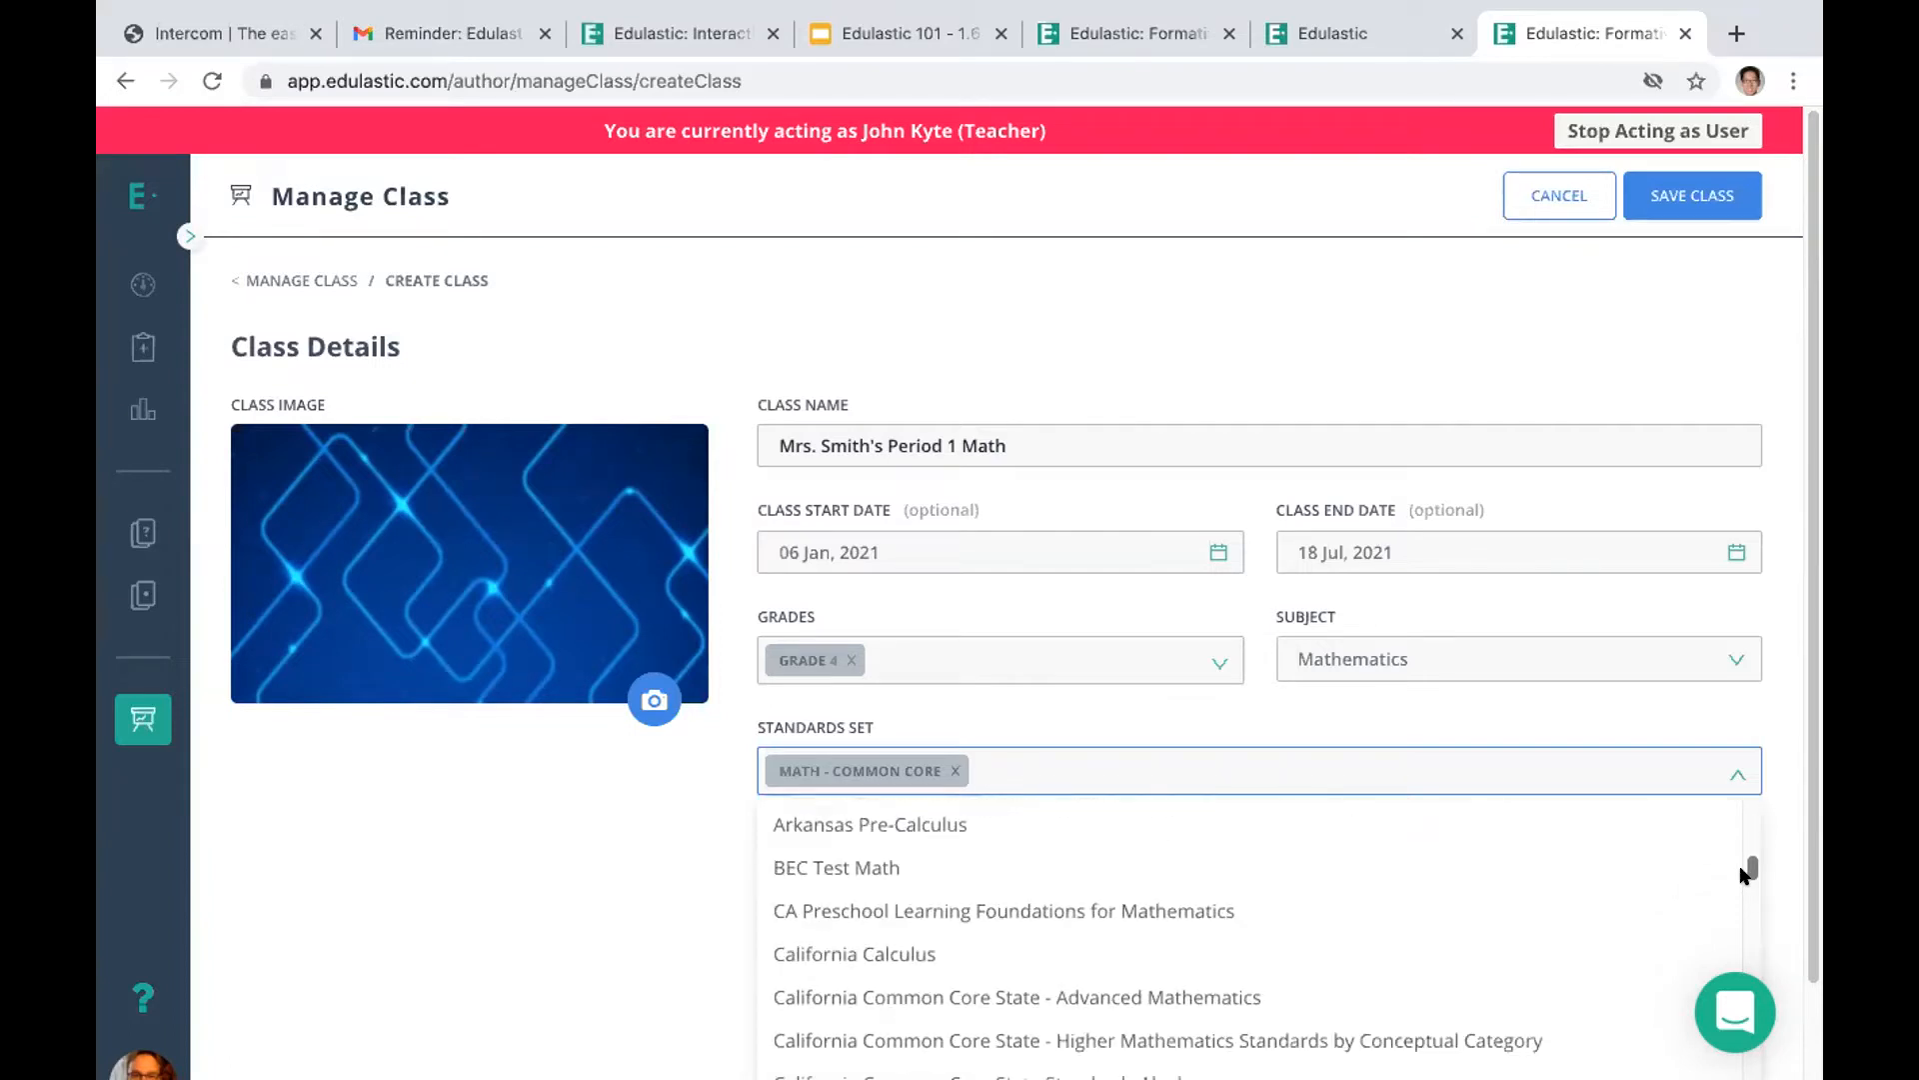
pyautogui.moveTo(1745, 876)
pyautogui.mouseDown()
pyautogui.moveTo(1749, 846)
pyautogui.moveTo(1753, 920)
pyautogui.moveTo(1754, 878)
pyautogui.mouseUp()
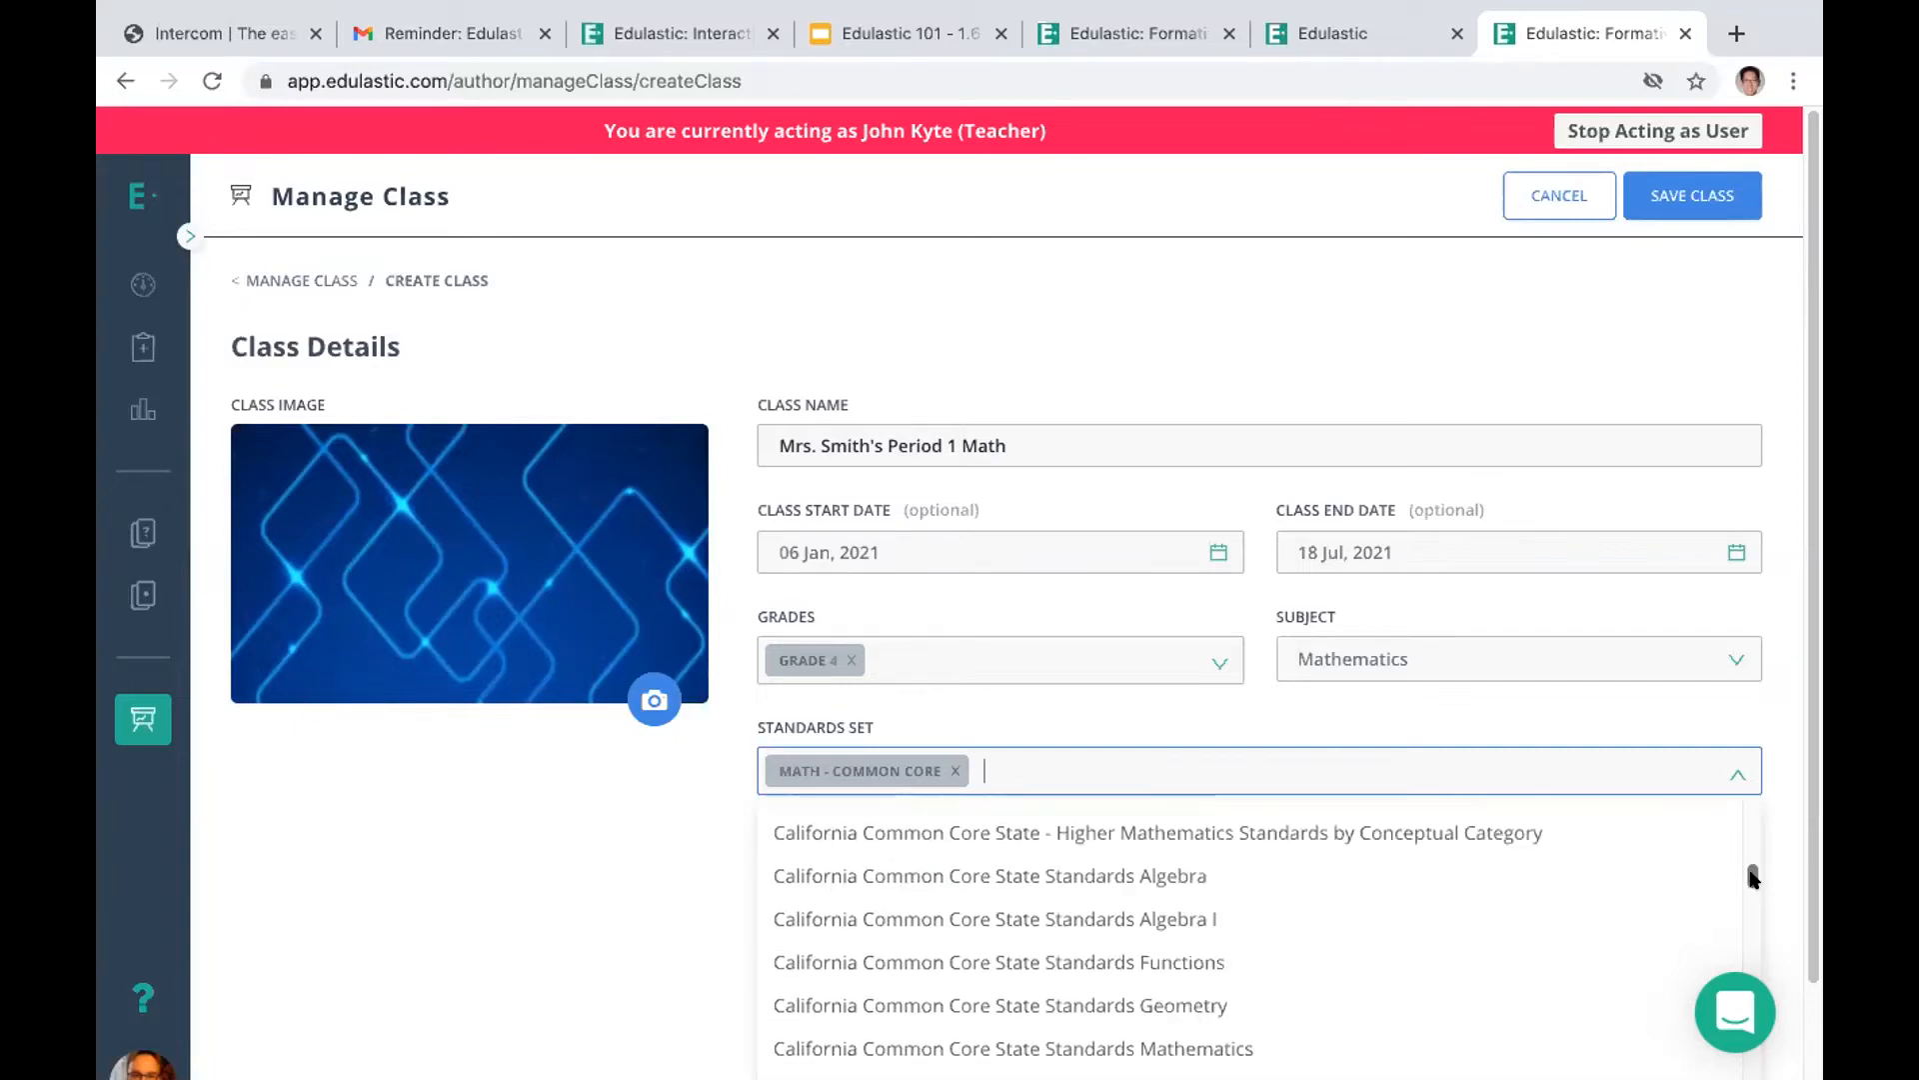
pyautogui.click(373, 839)
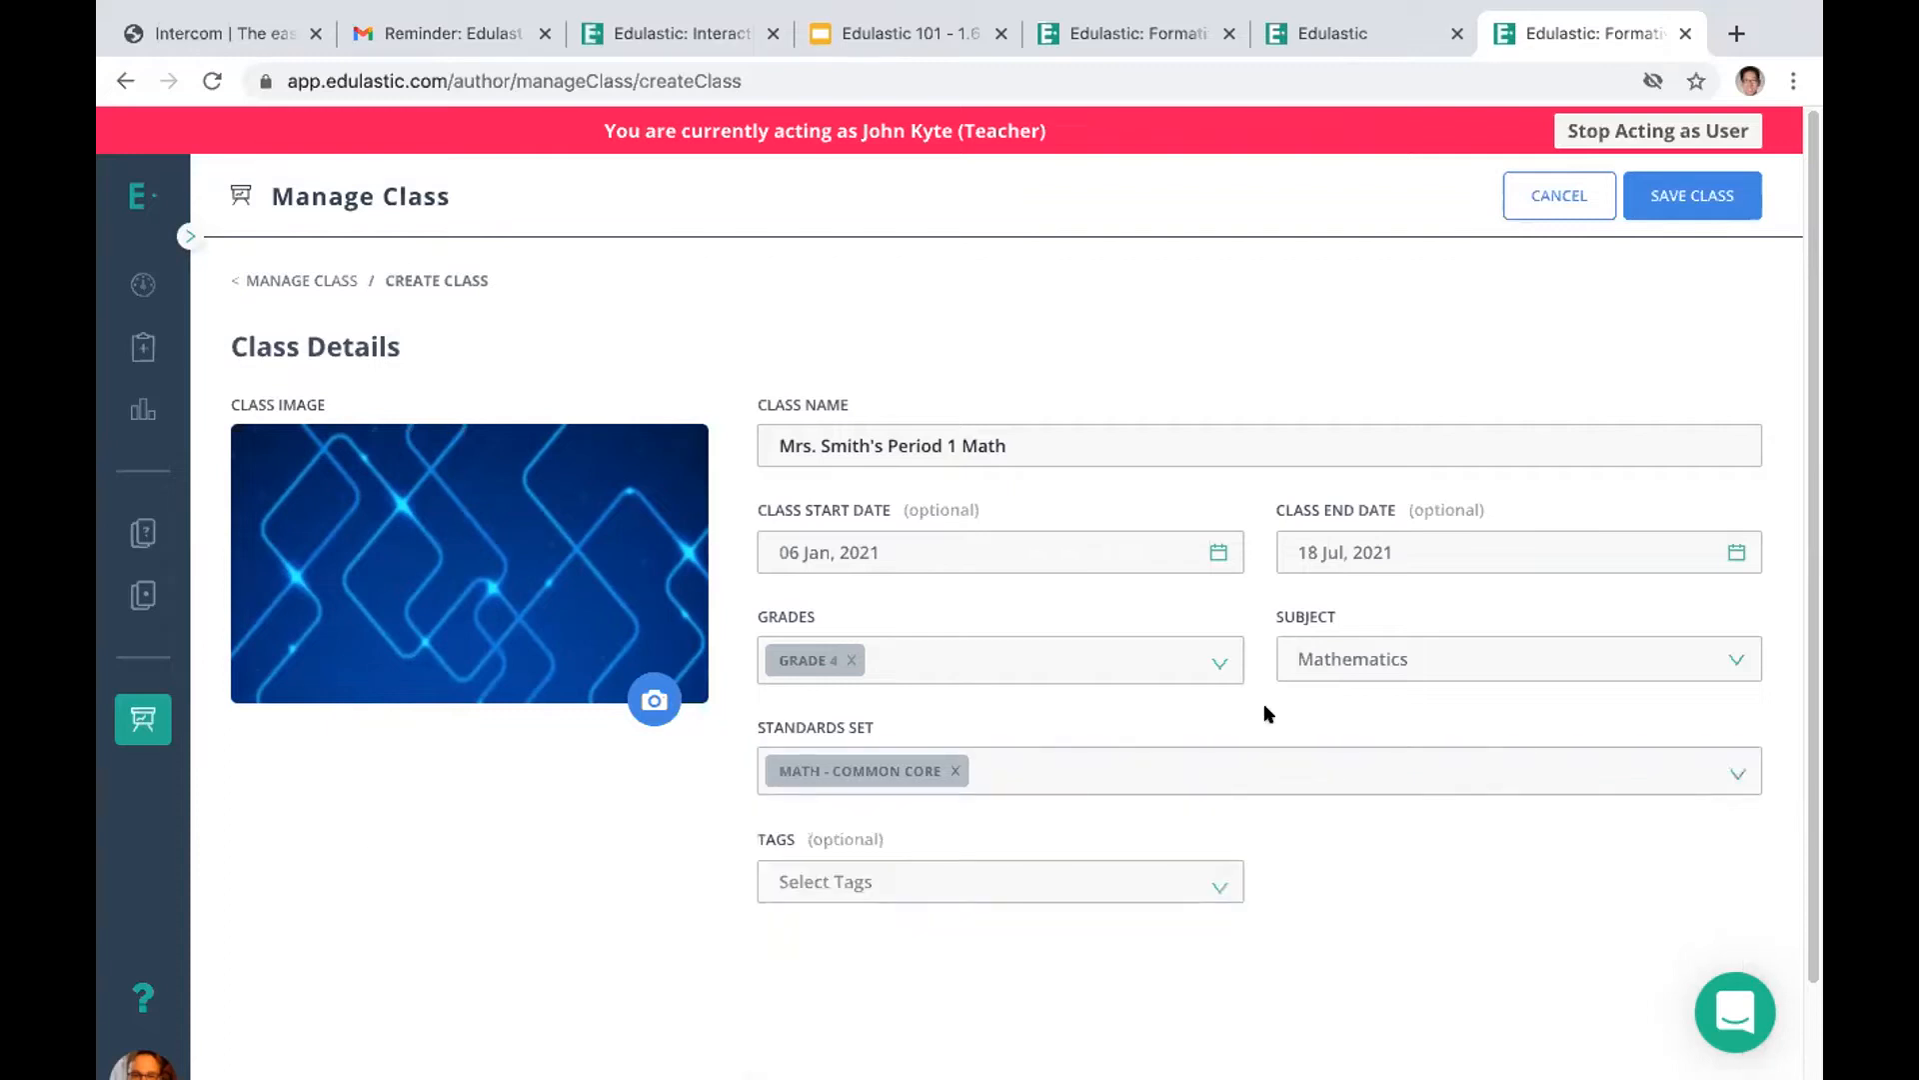
# Leave the new class form without saving and return to the list of active classes
pyautogui.click(1687, 195)
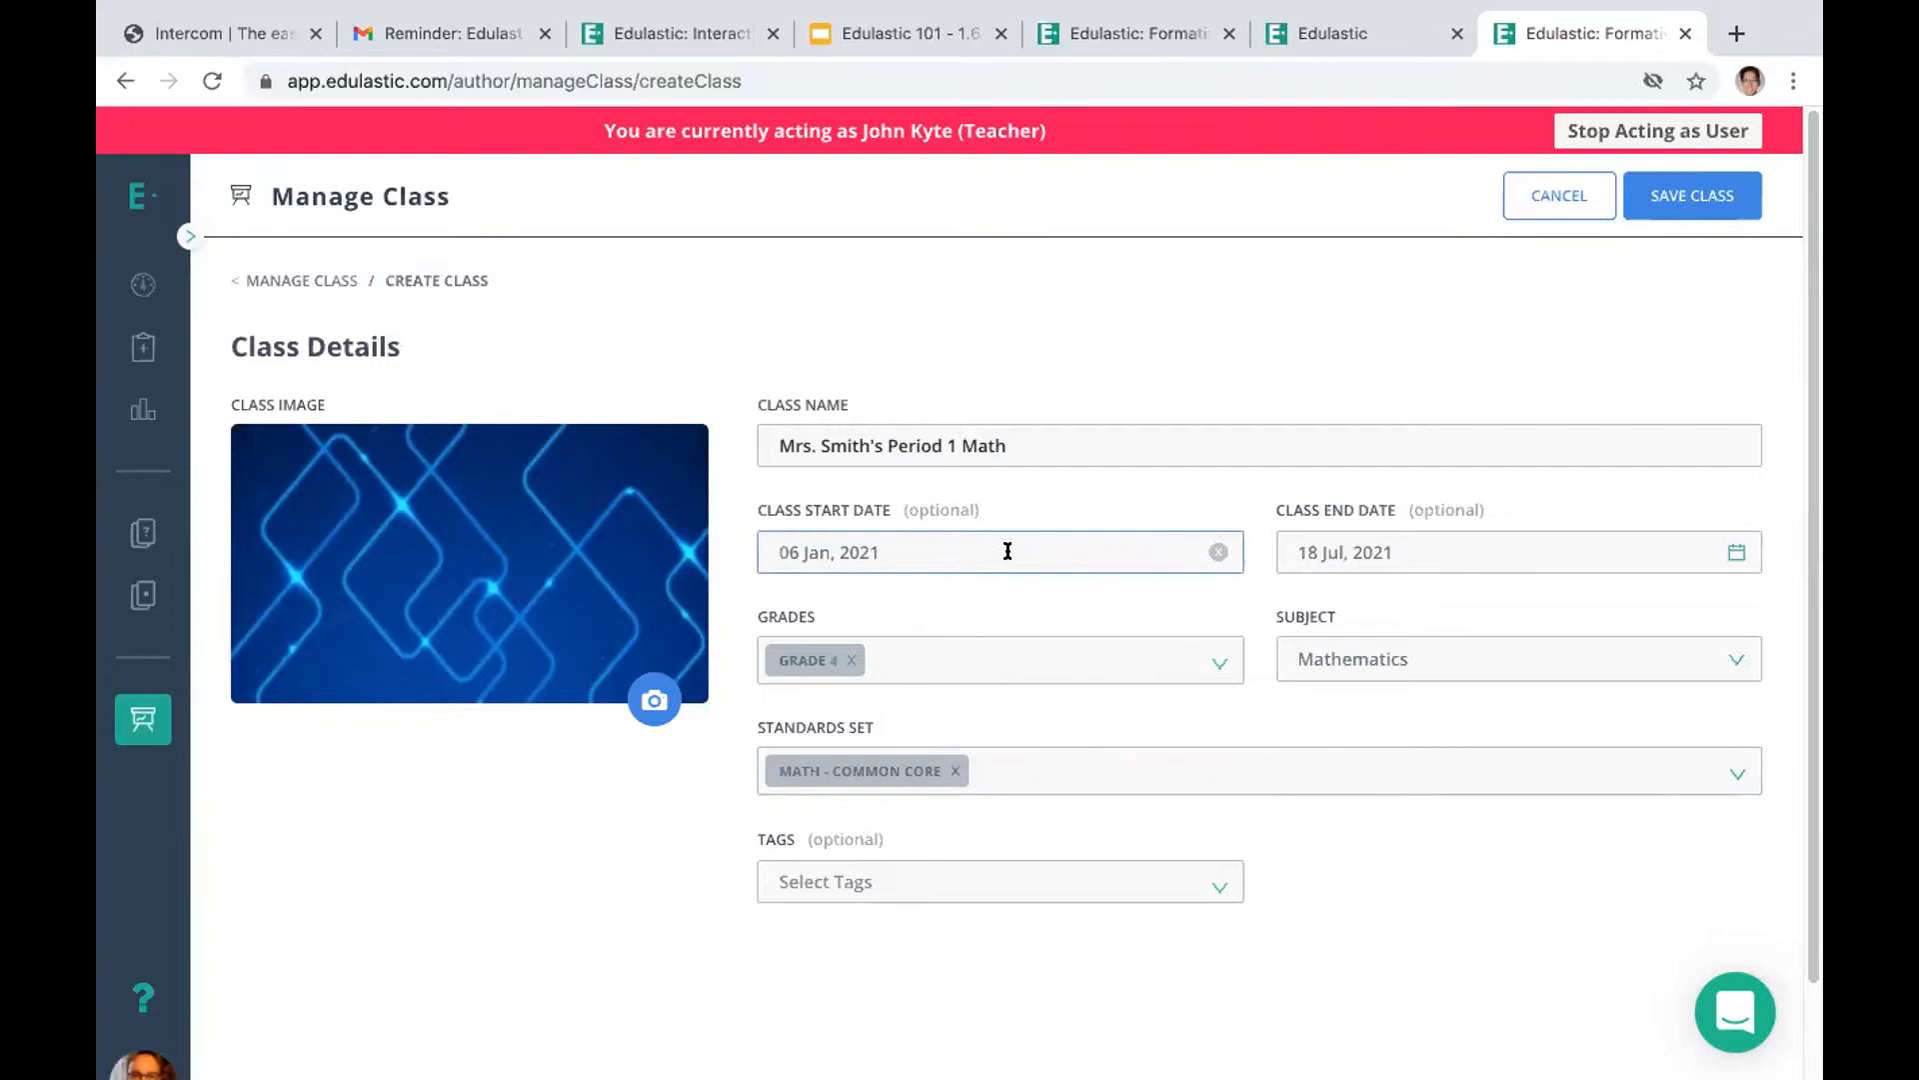
pyautogui.click(1667, 192)
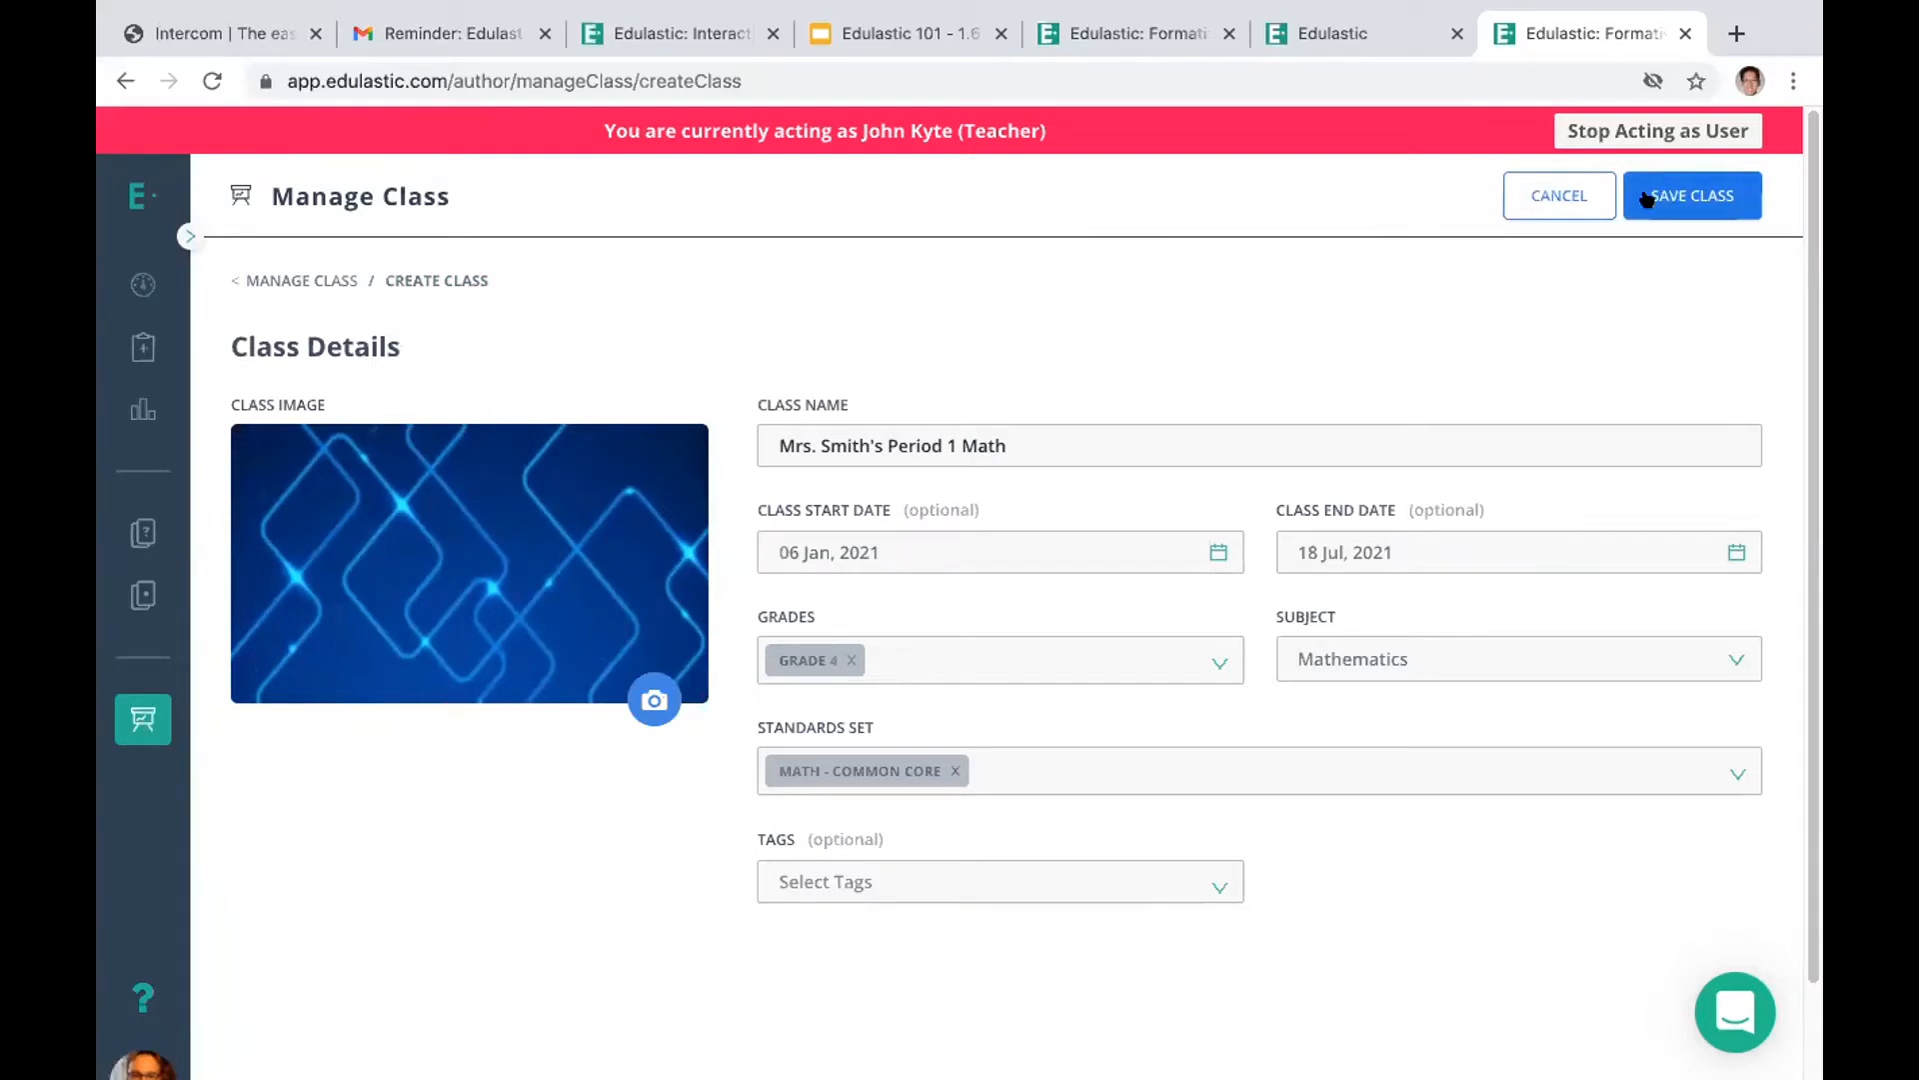
pyautogui.click(131, 726)
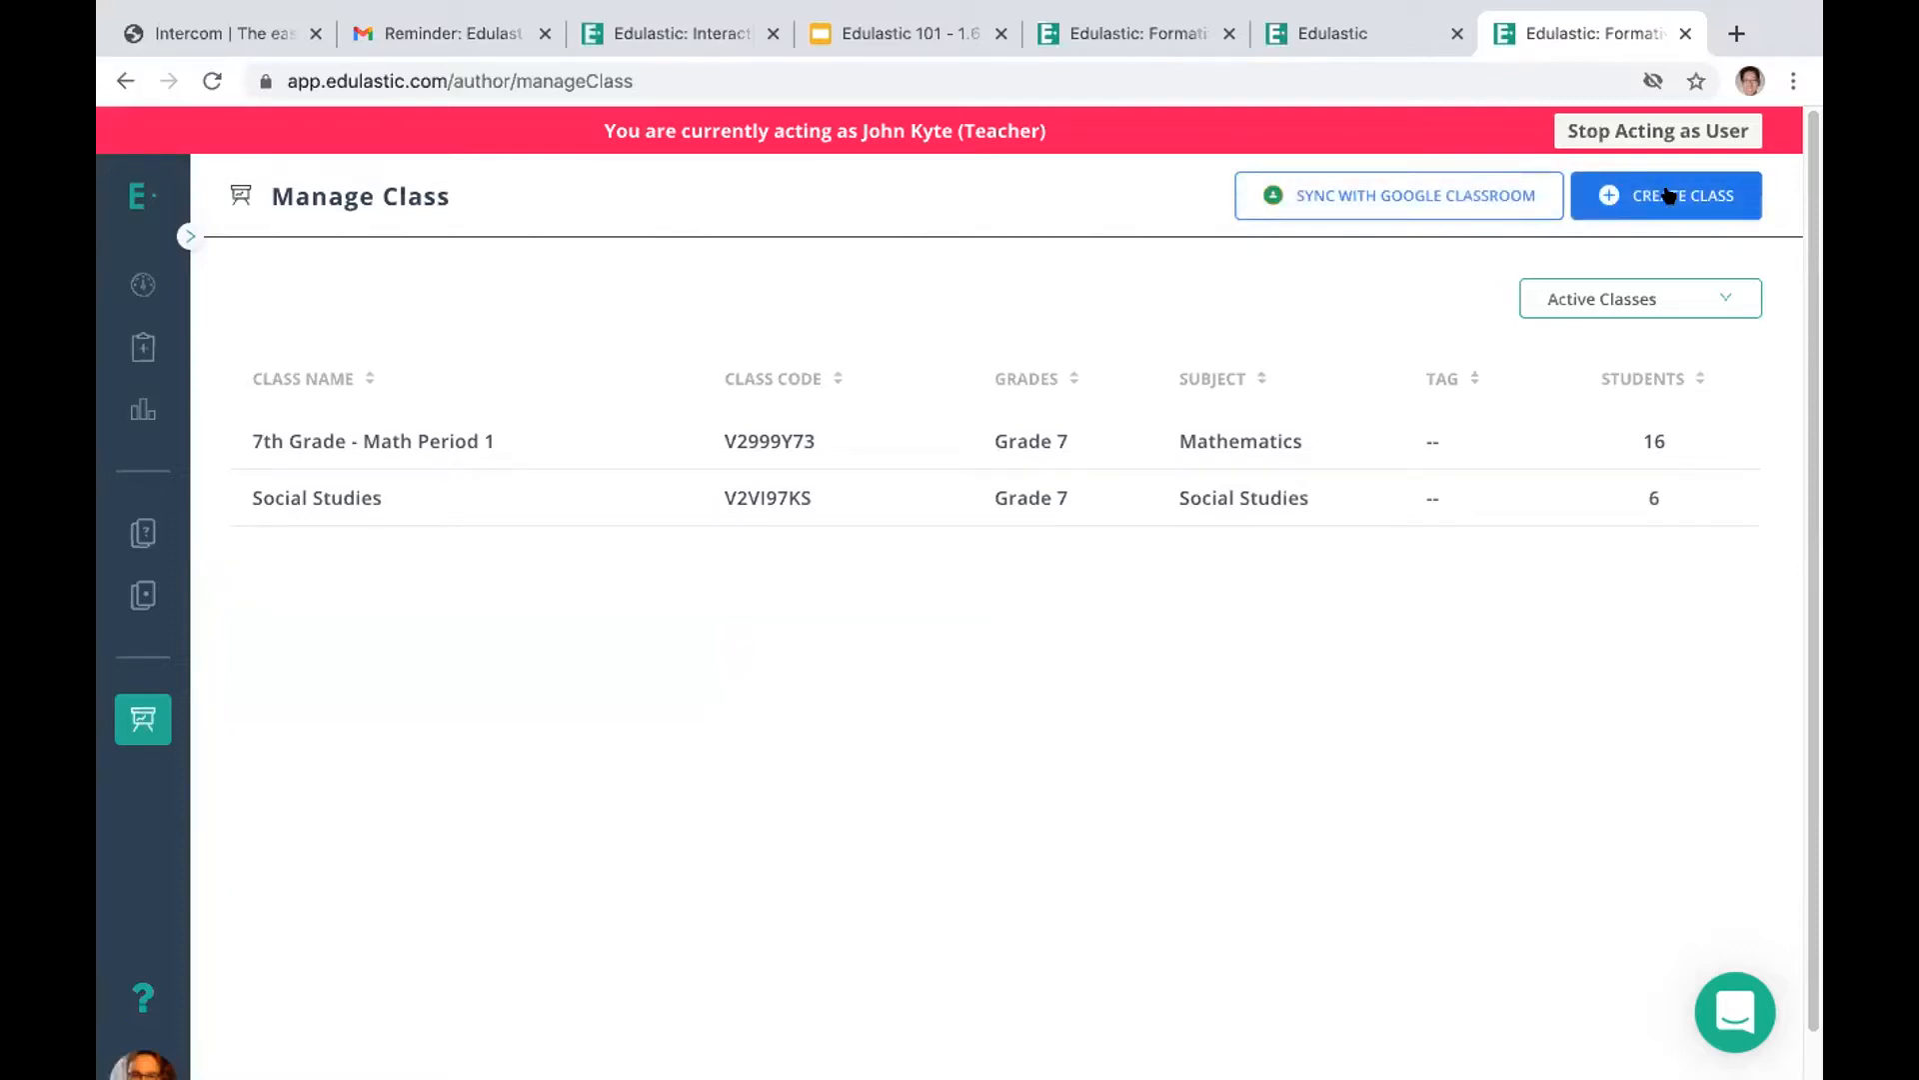
# Return to the dashboard and open the Item Bank
pyautogui.click(155, 275)
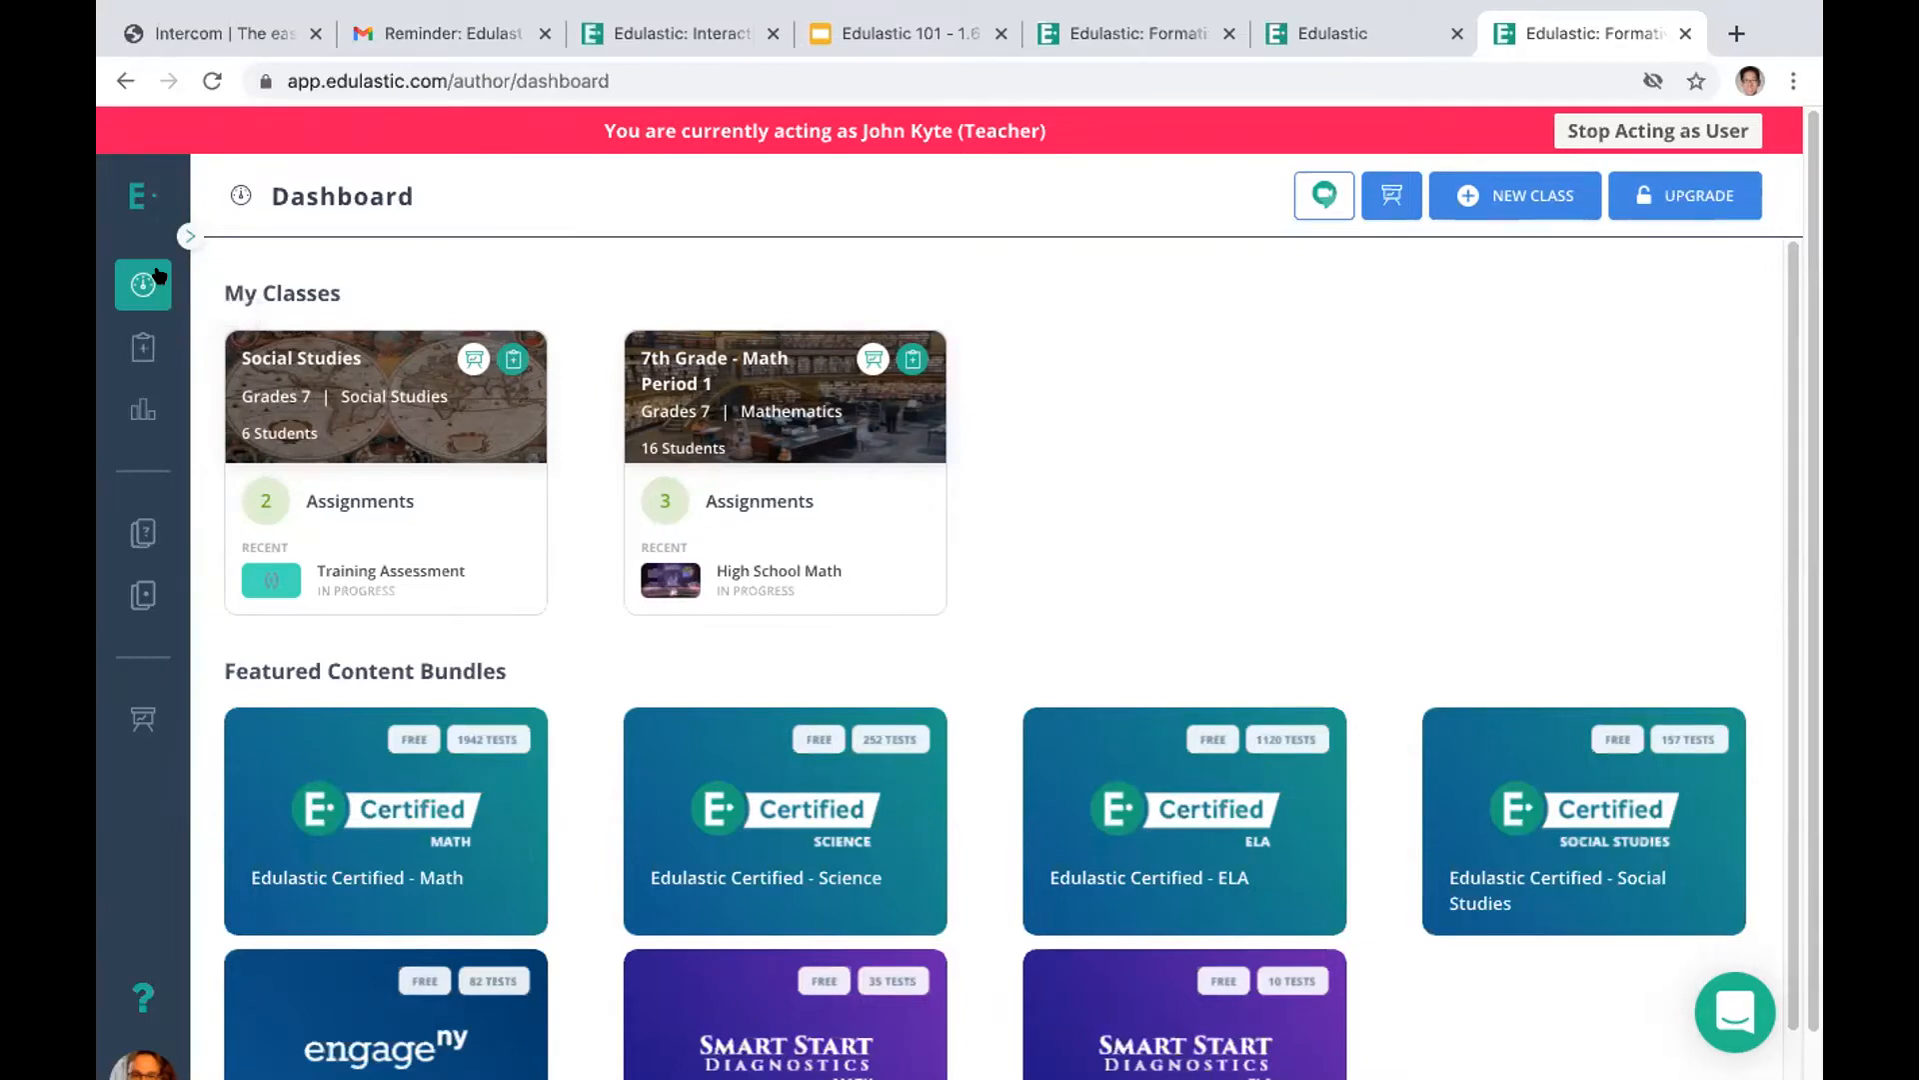
pyautogui.click(141, 534)
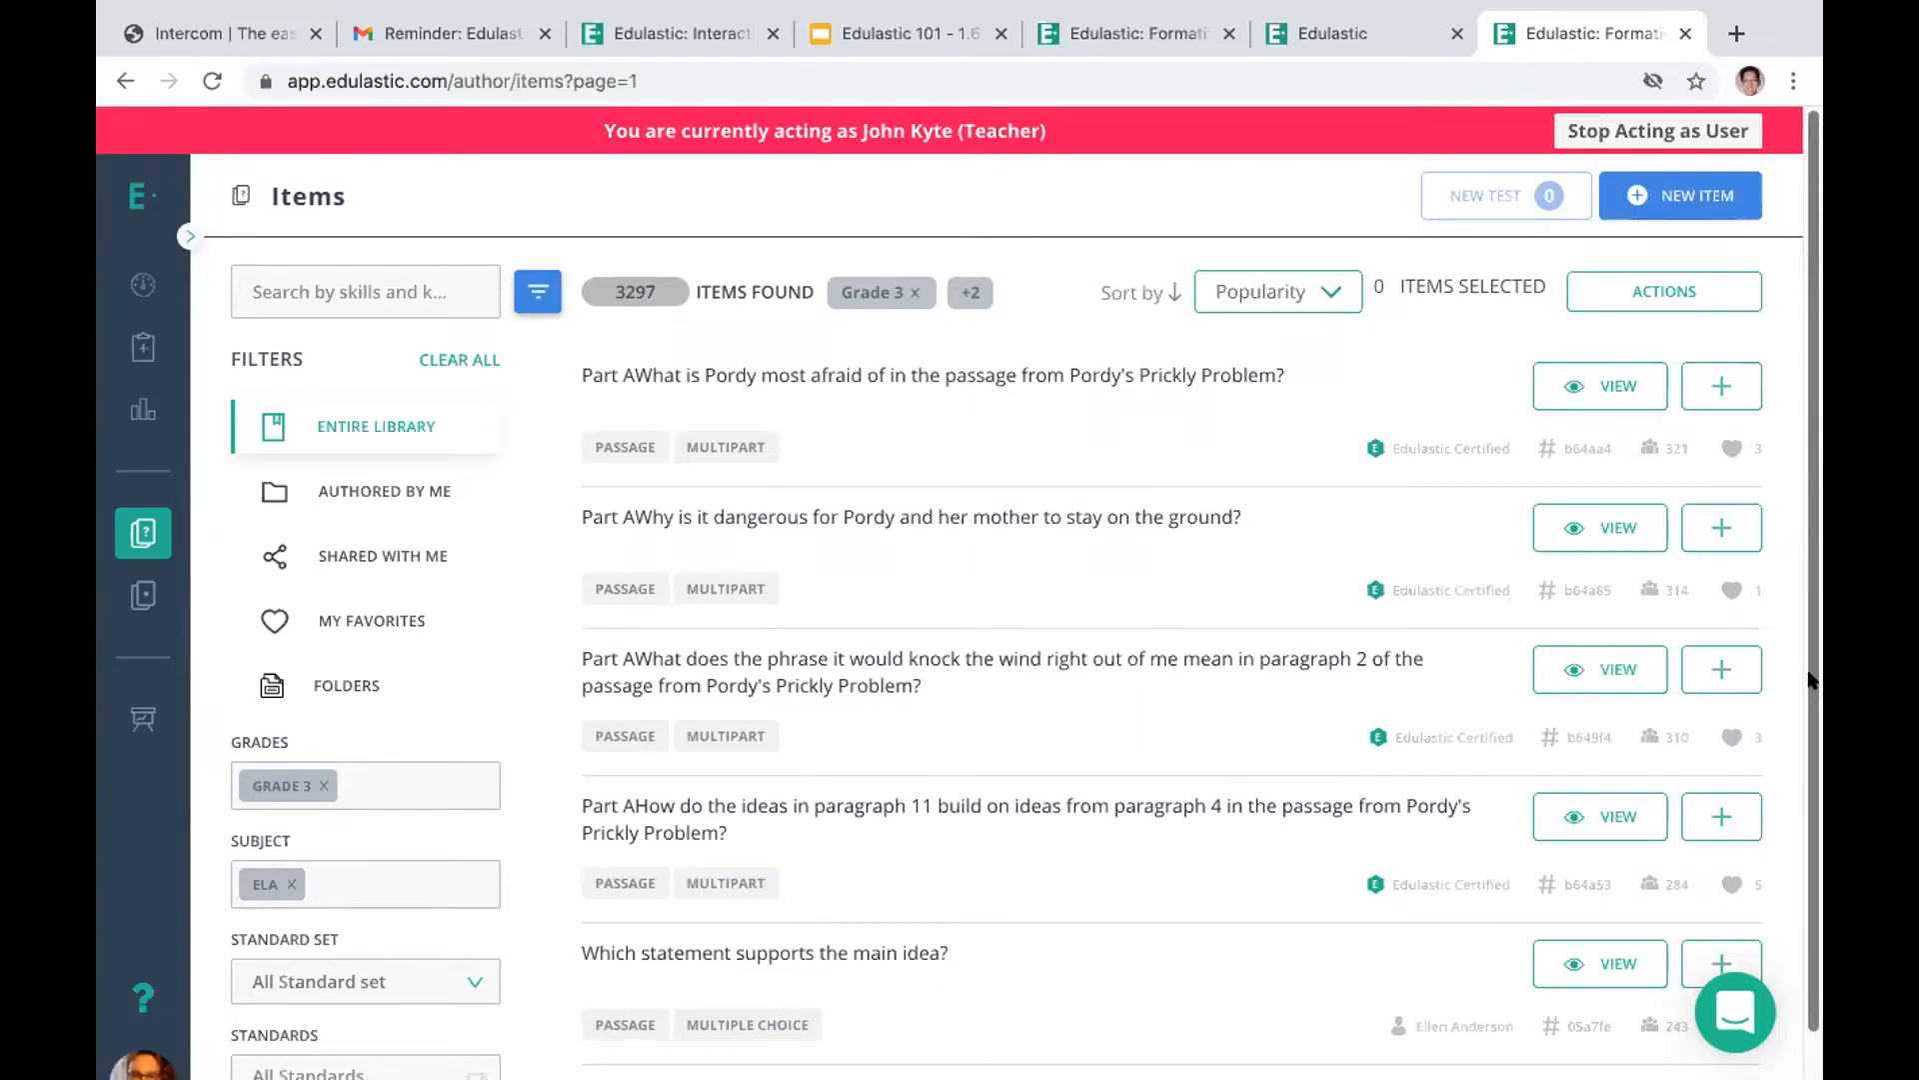
# Examine the item bank's filters, from library source, grades and subject to depth of knowledge, difficulty and tags
pyautogui.click(532, 295)
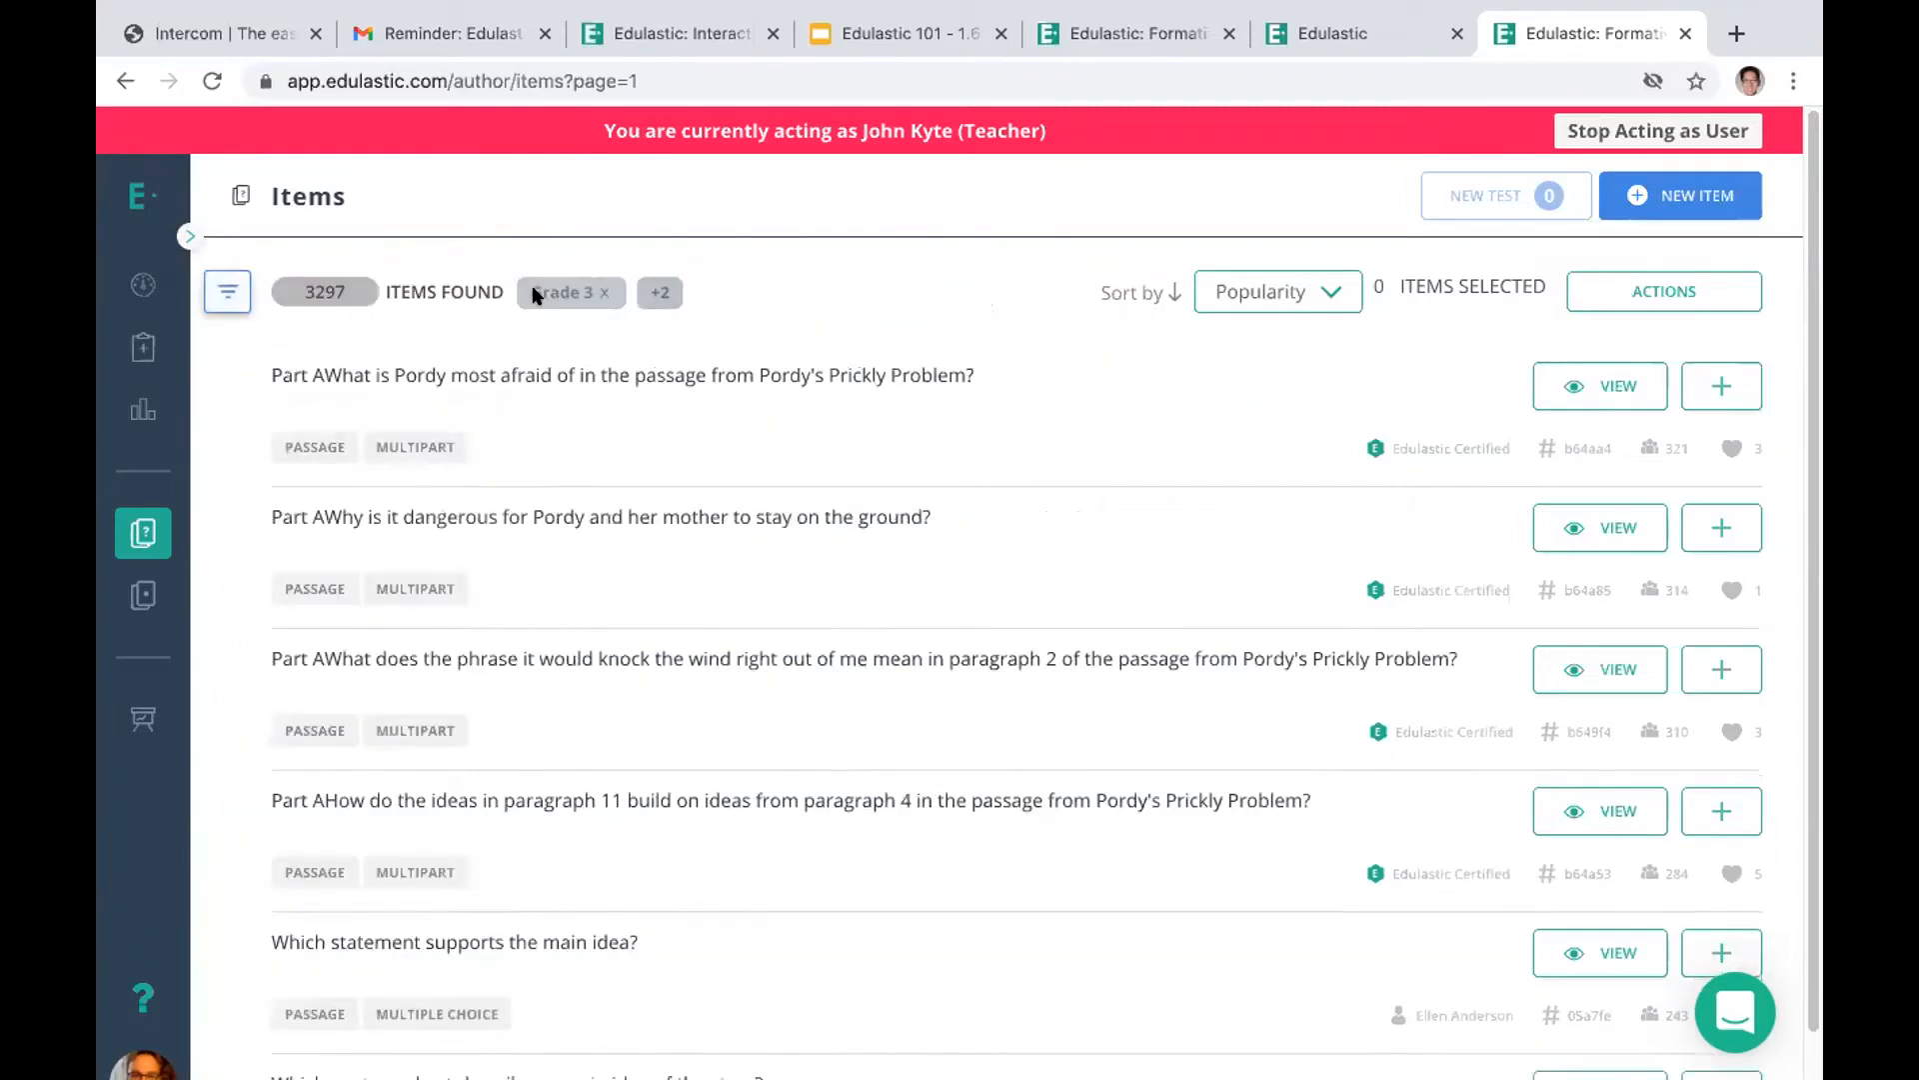
pyautogui.click(225, 293)
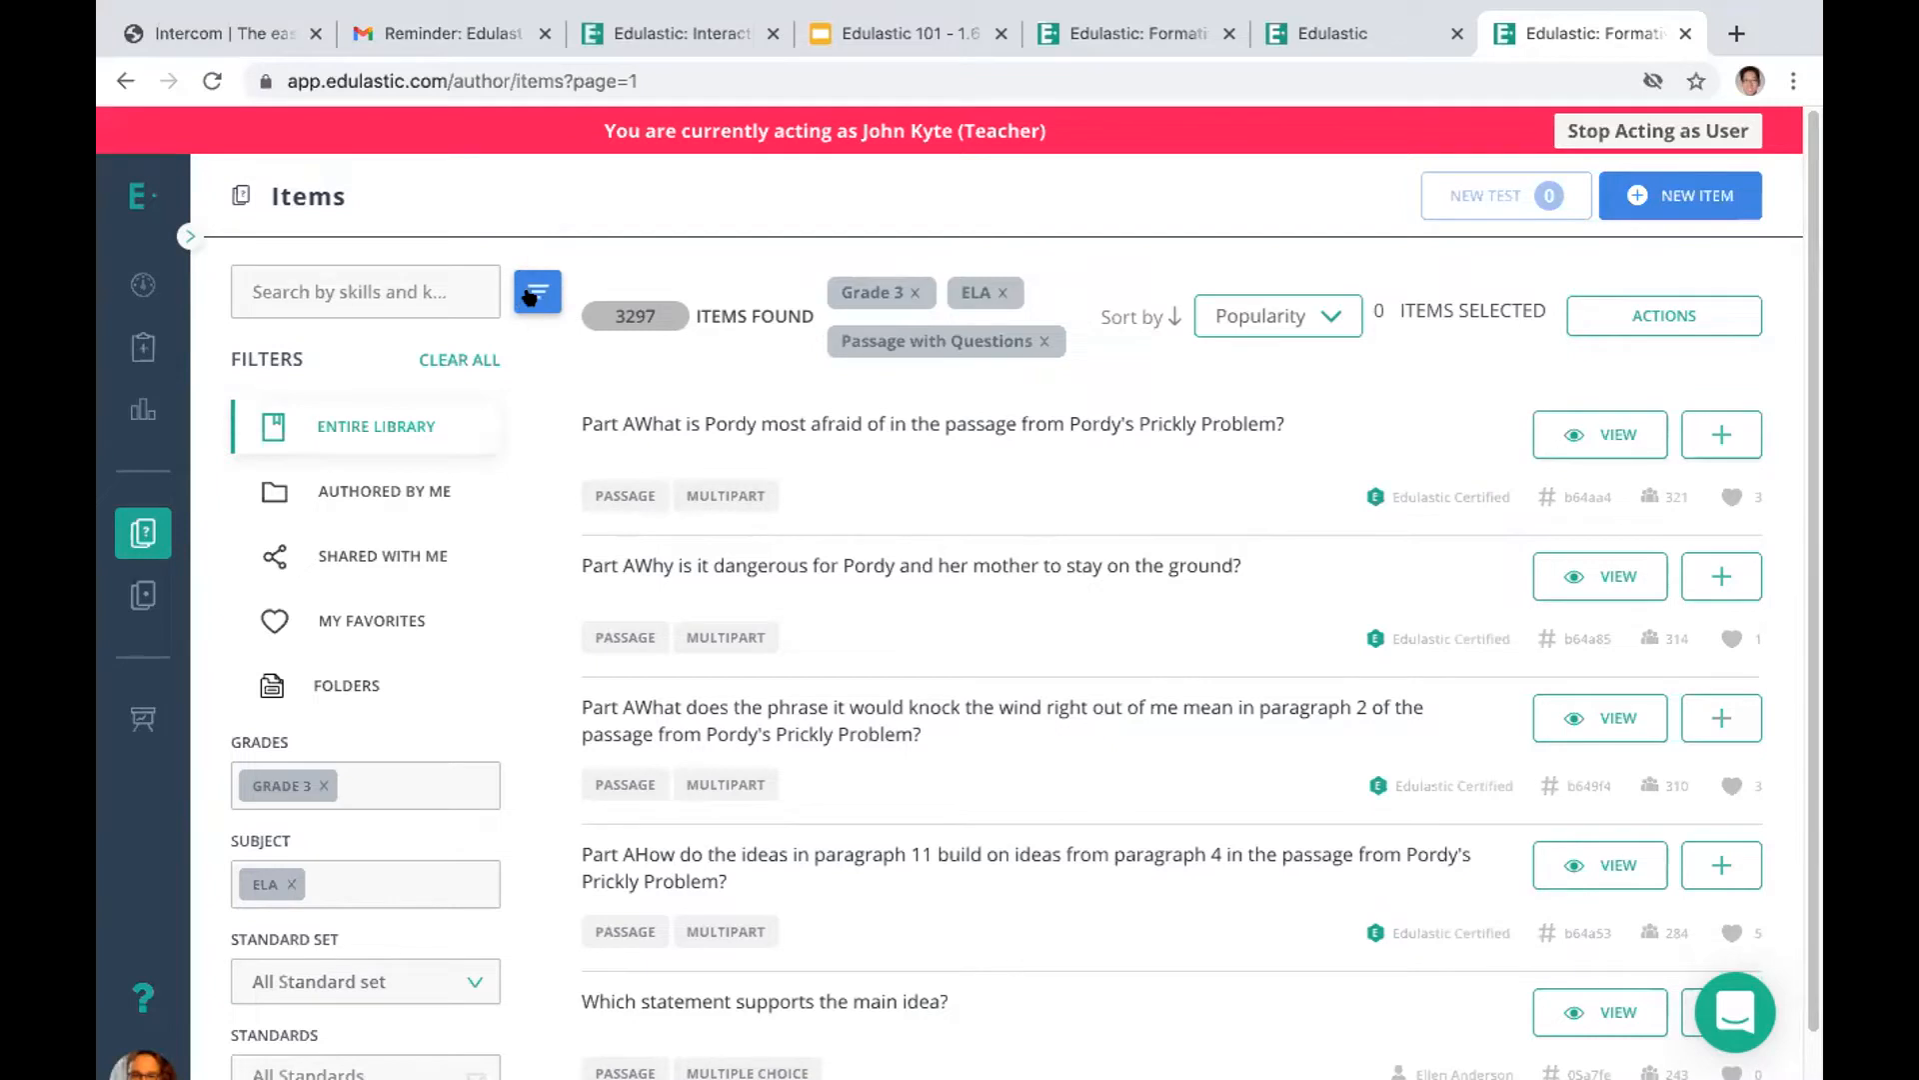
pyautogui.scroll(-1, 1683, 733)
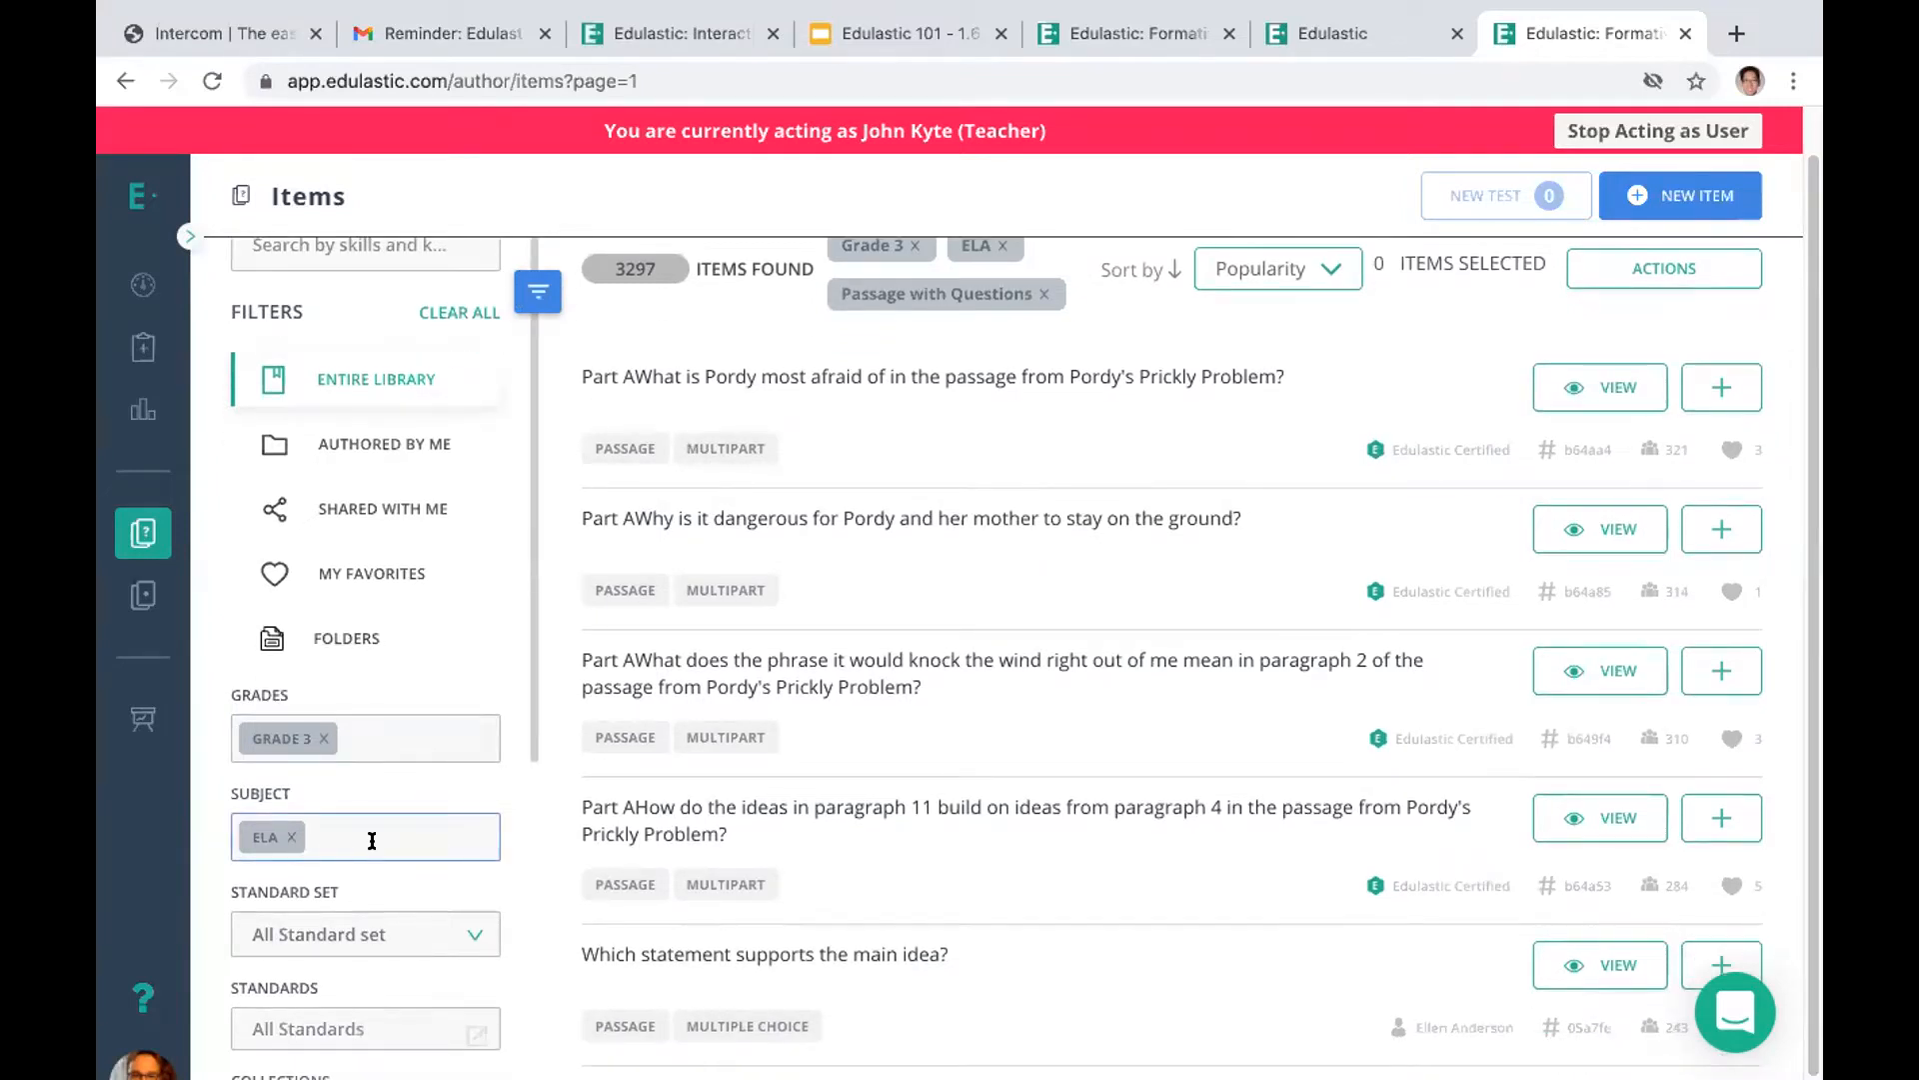
pyautogui.scroll(-3, 528, 760)
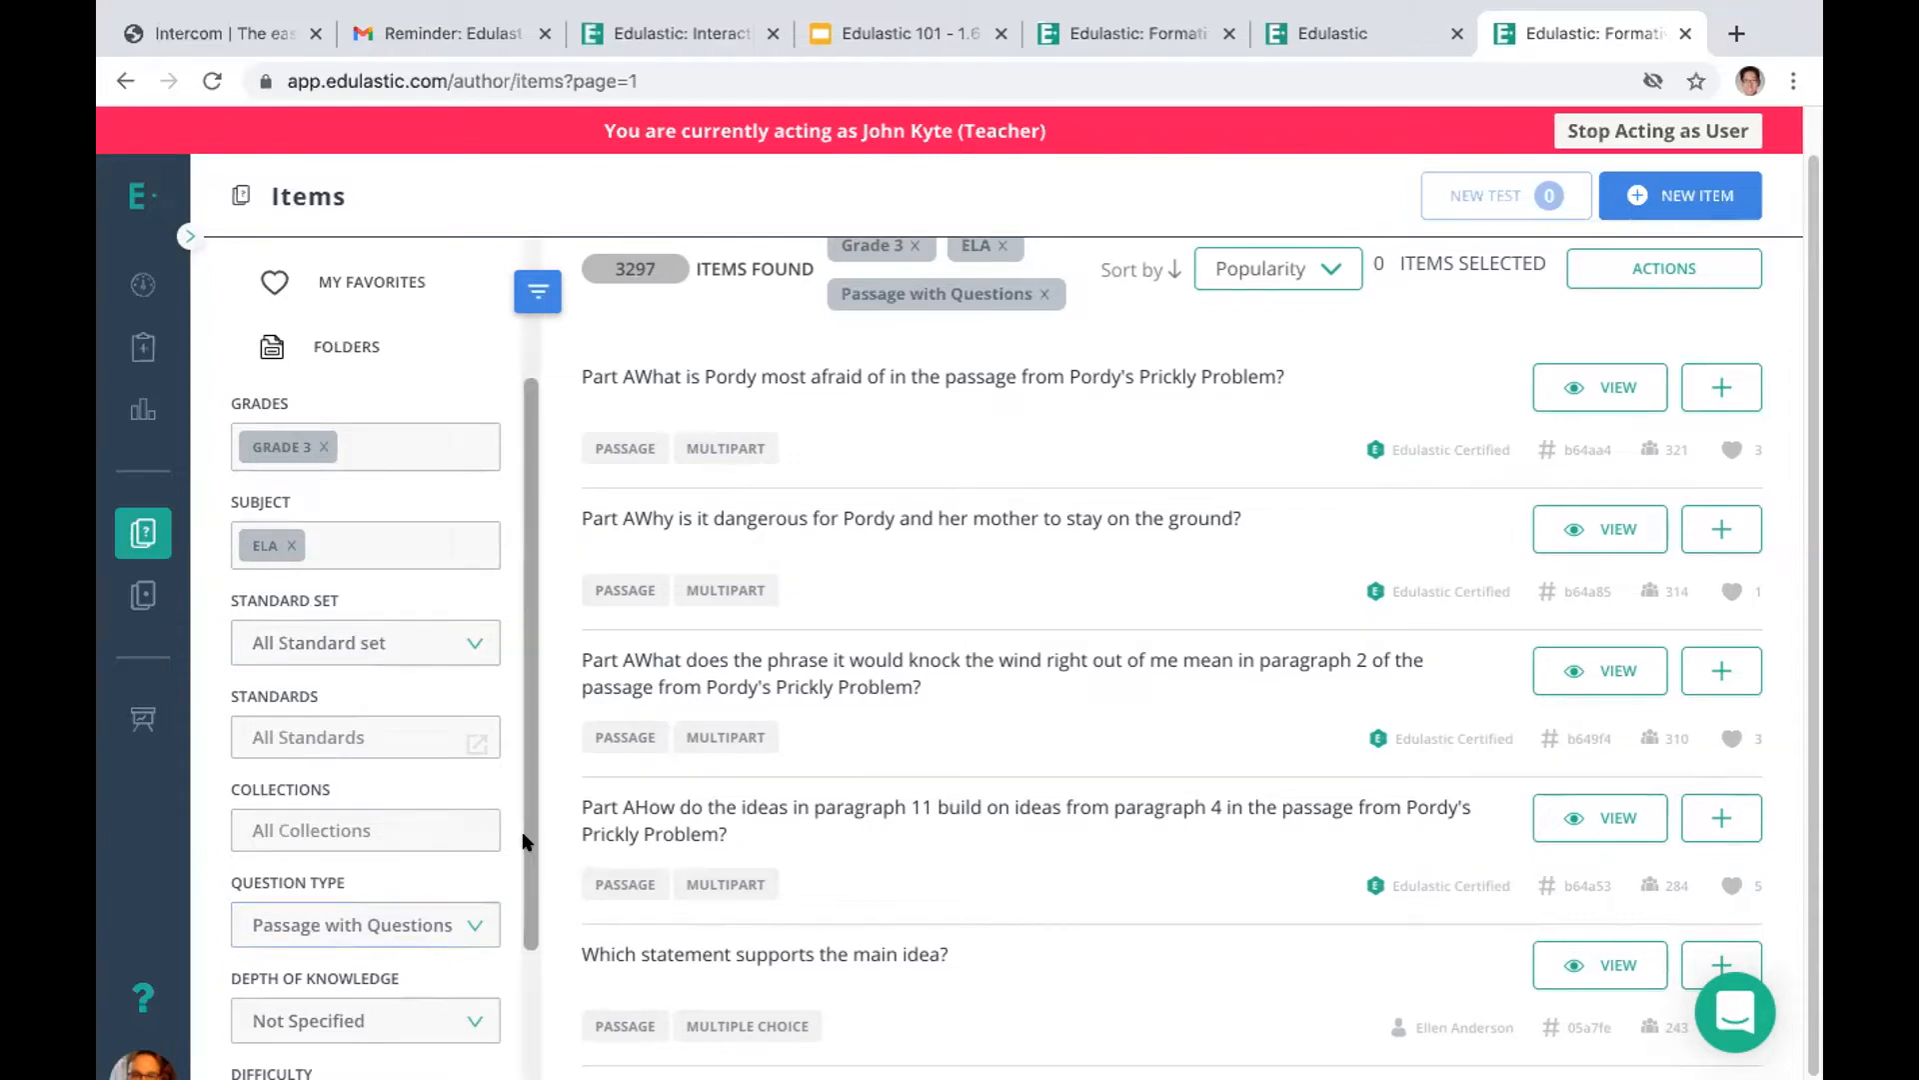
pyautogui.scroll(-2, 522, 831)
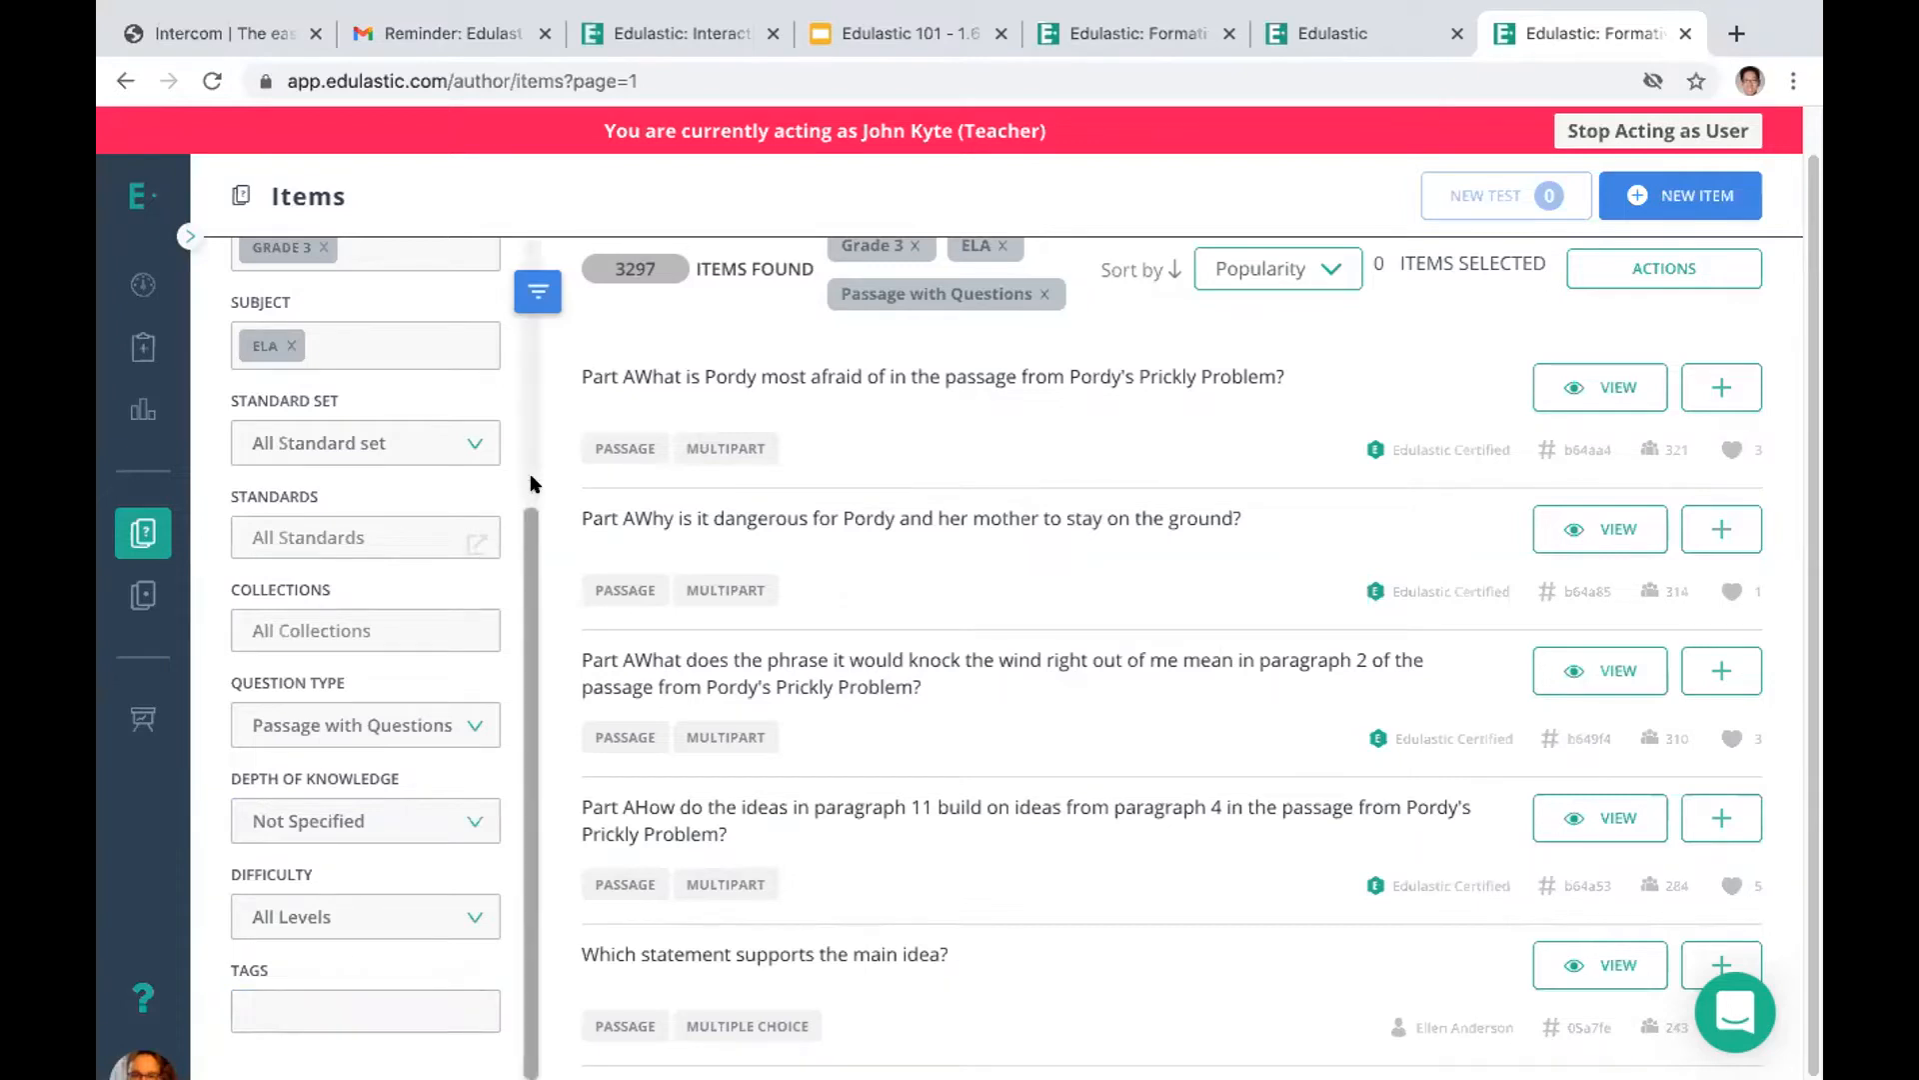
pyautogui.moveTo(527, 514); pyautogui.dragTo(518, 337)
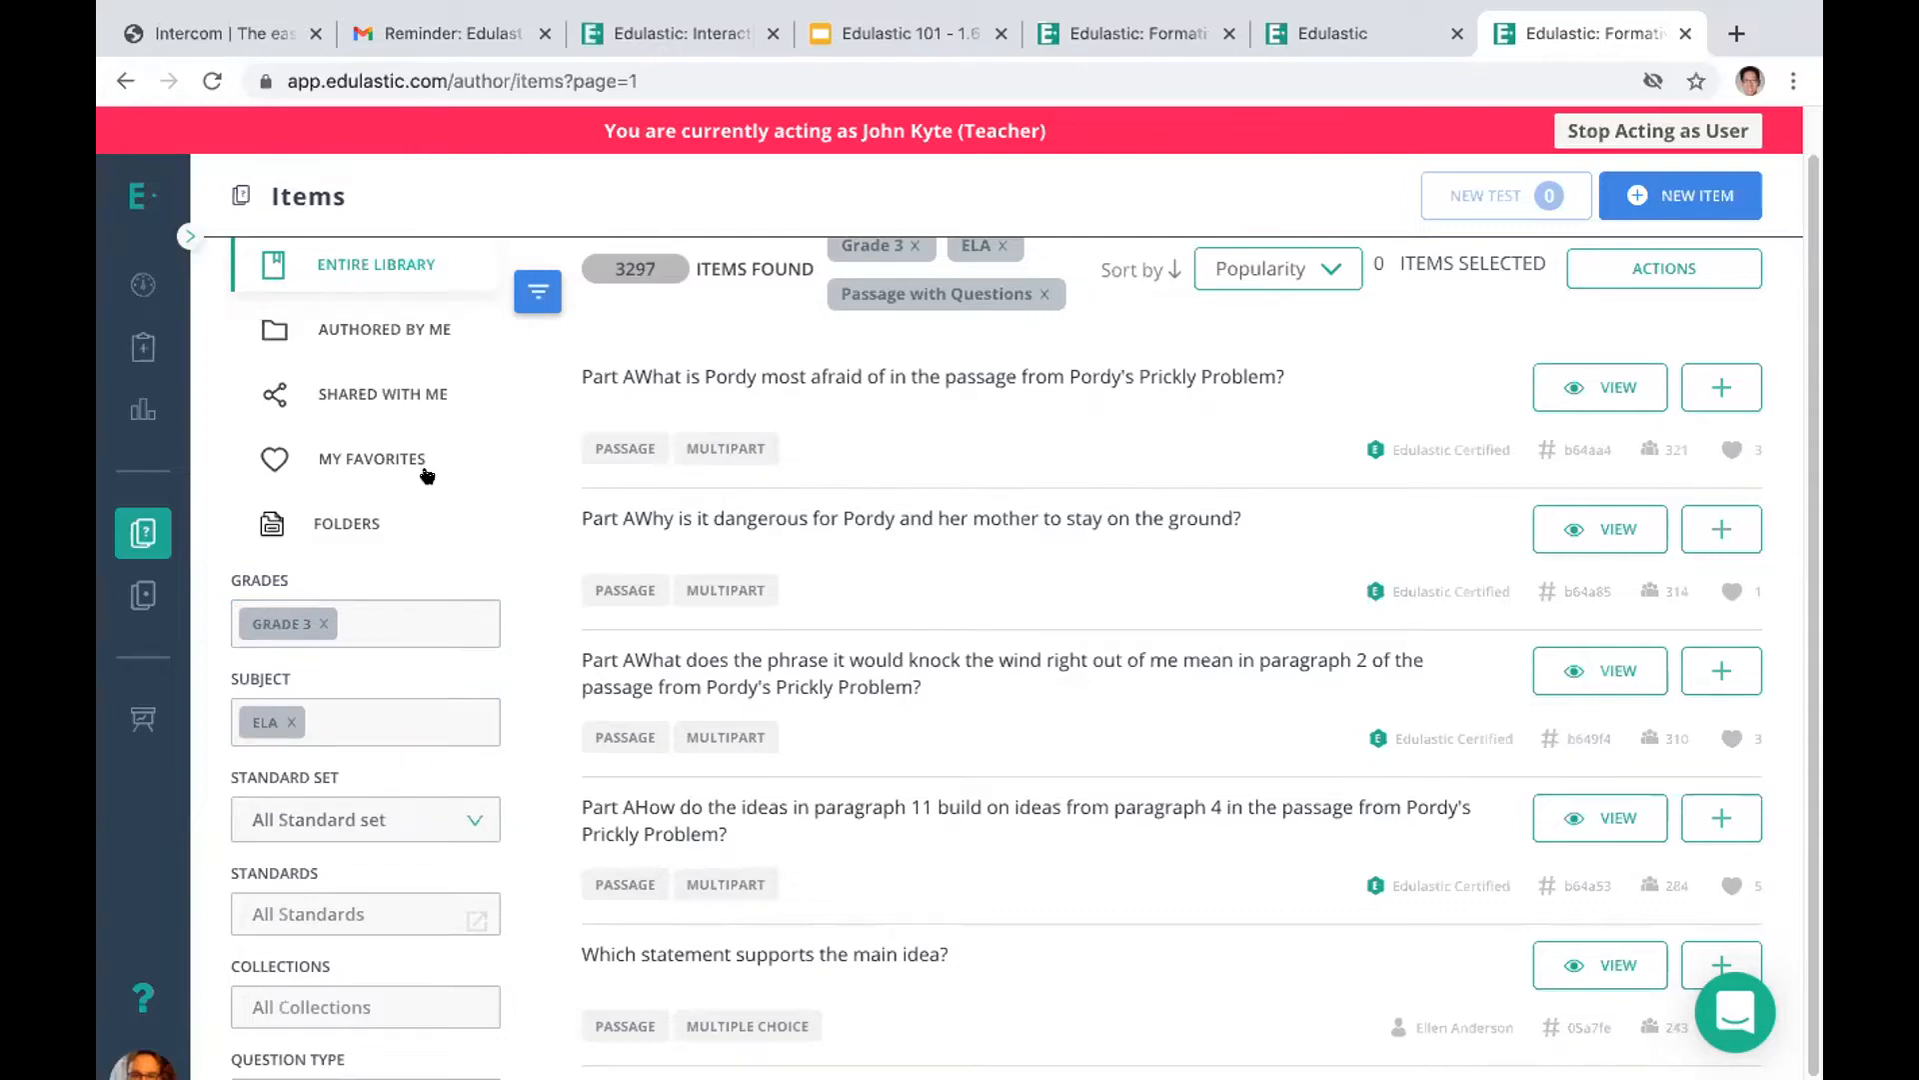
# Change the item bank filters to Grade 4 and subject Mathematics instead of Grade 3 and ELA
pyautogui.click(323, 623)
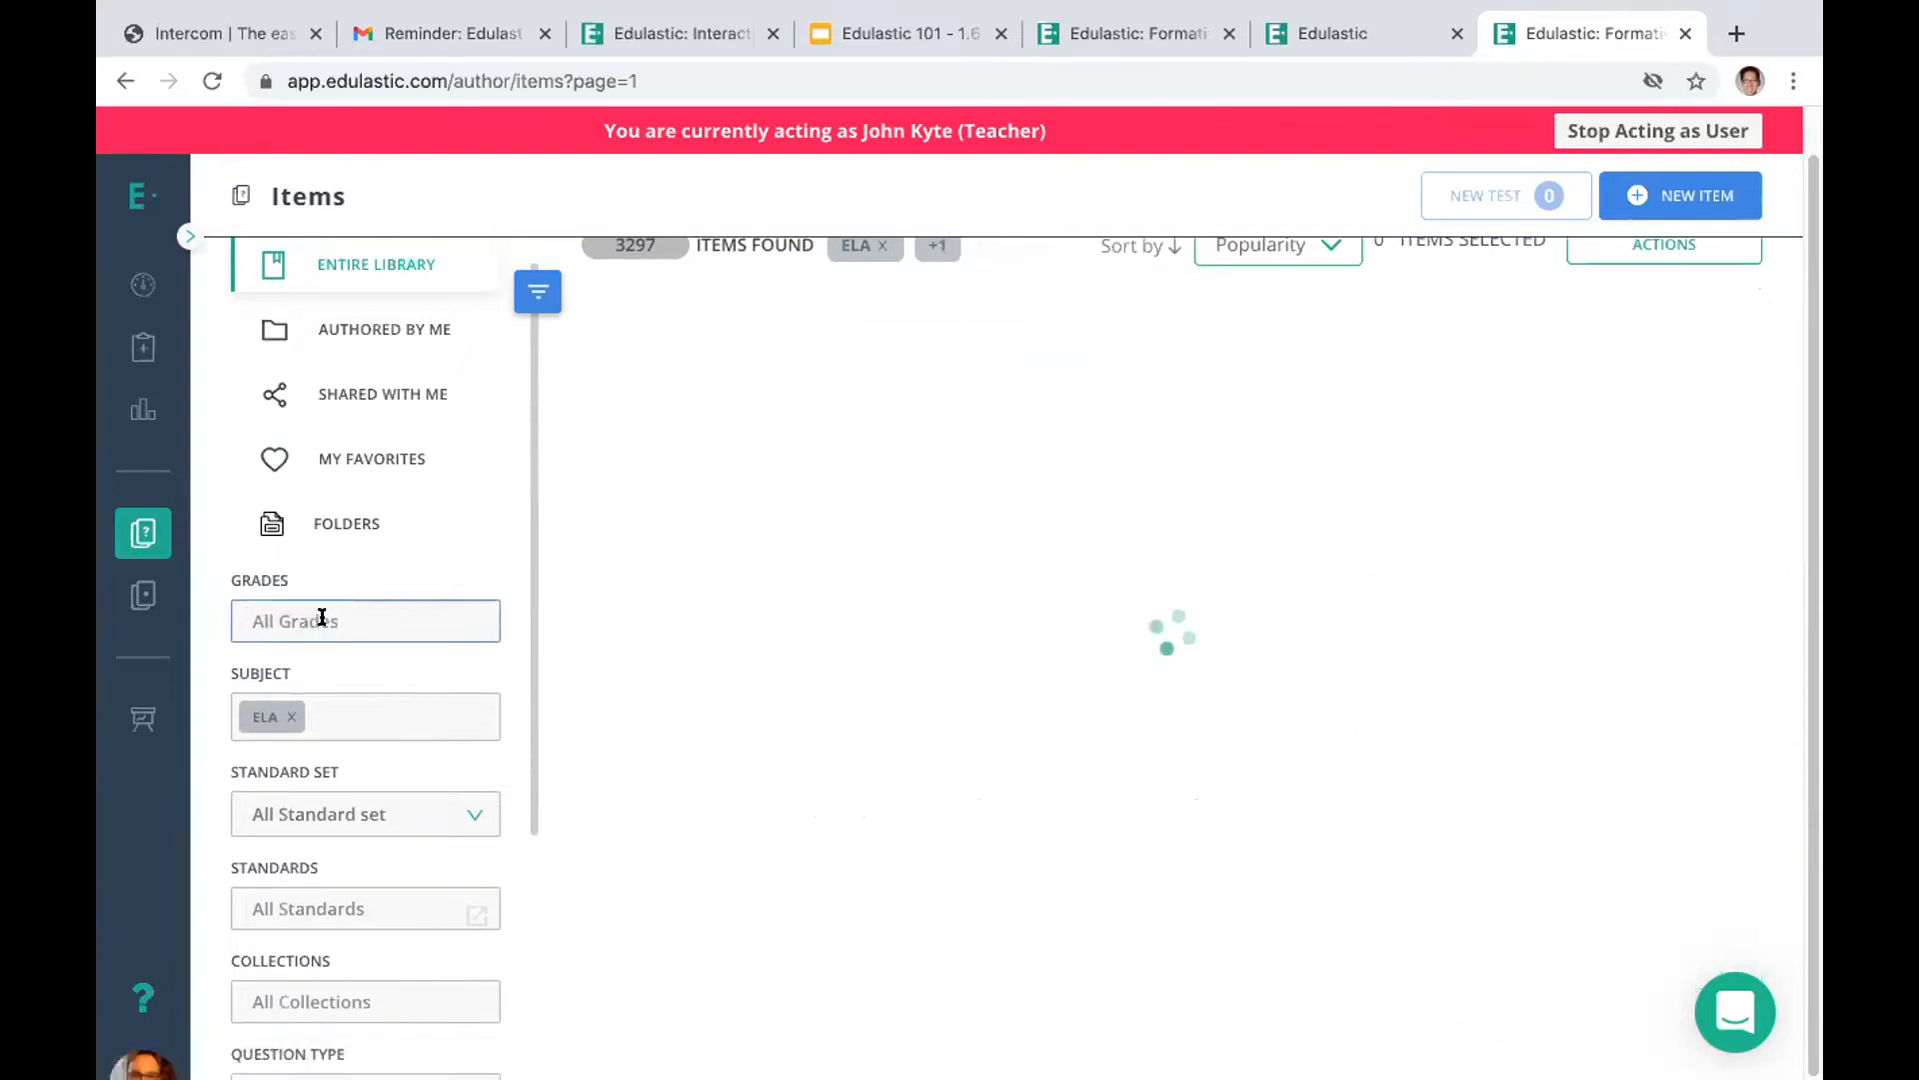
pyautogui.click(322, 620)
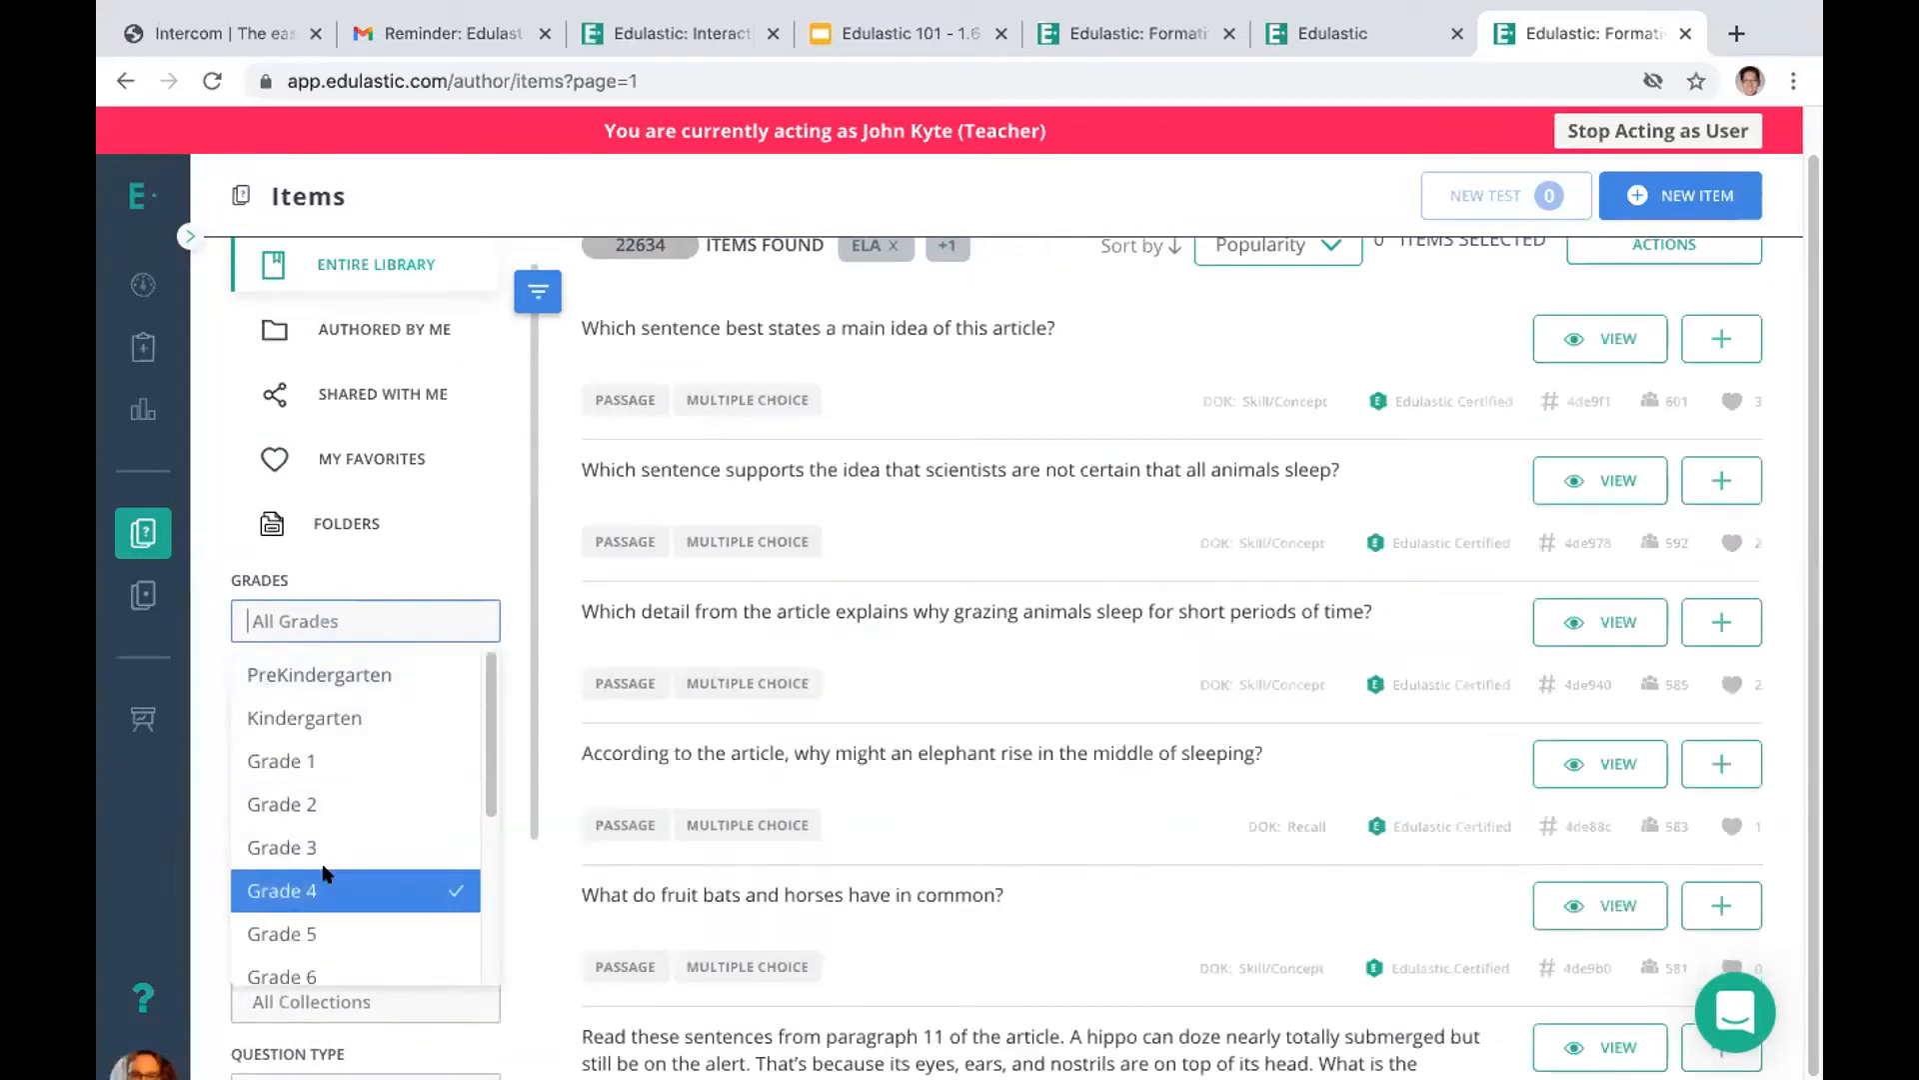
pyautogui.click(325, 888)
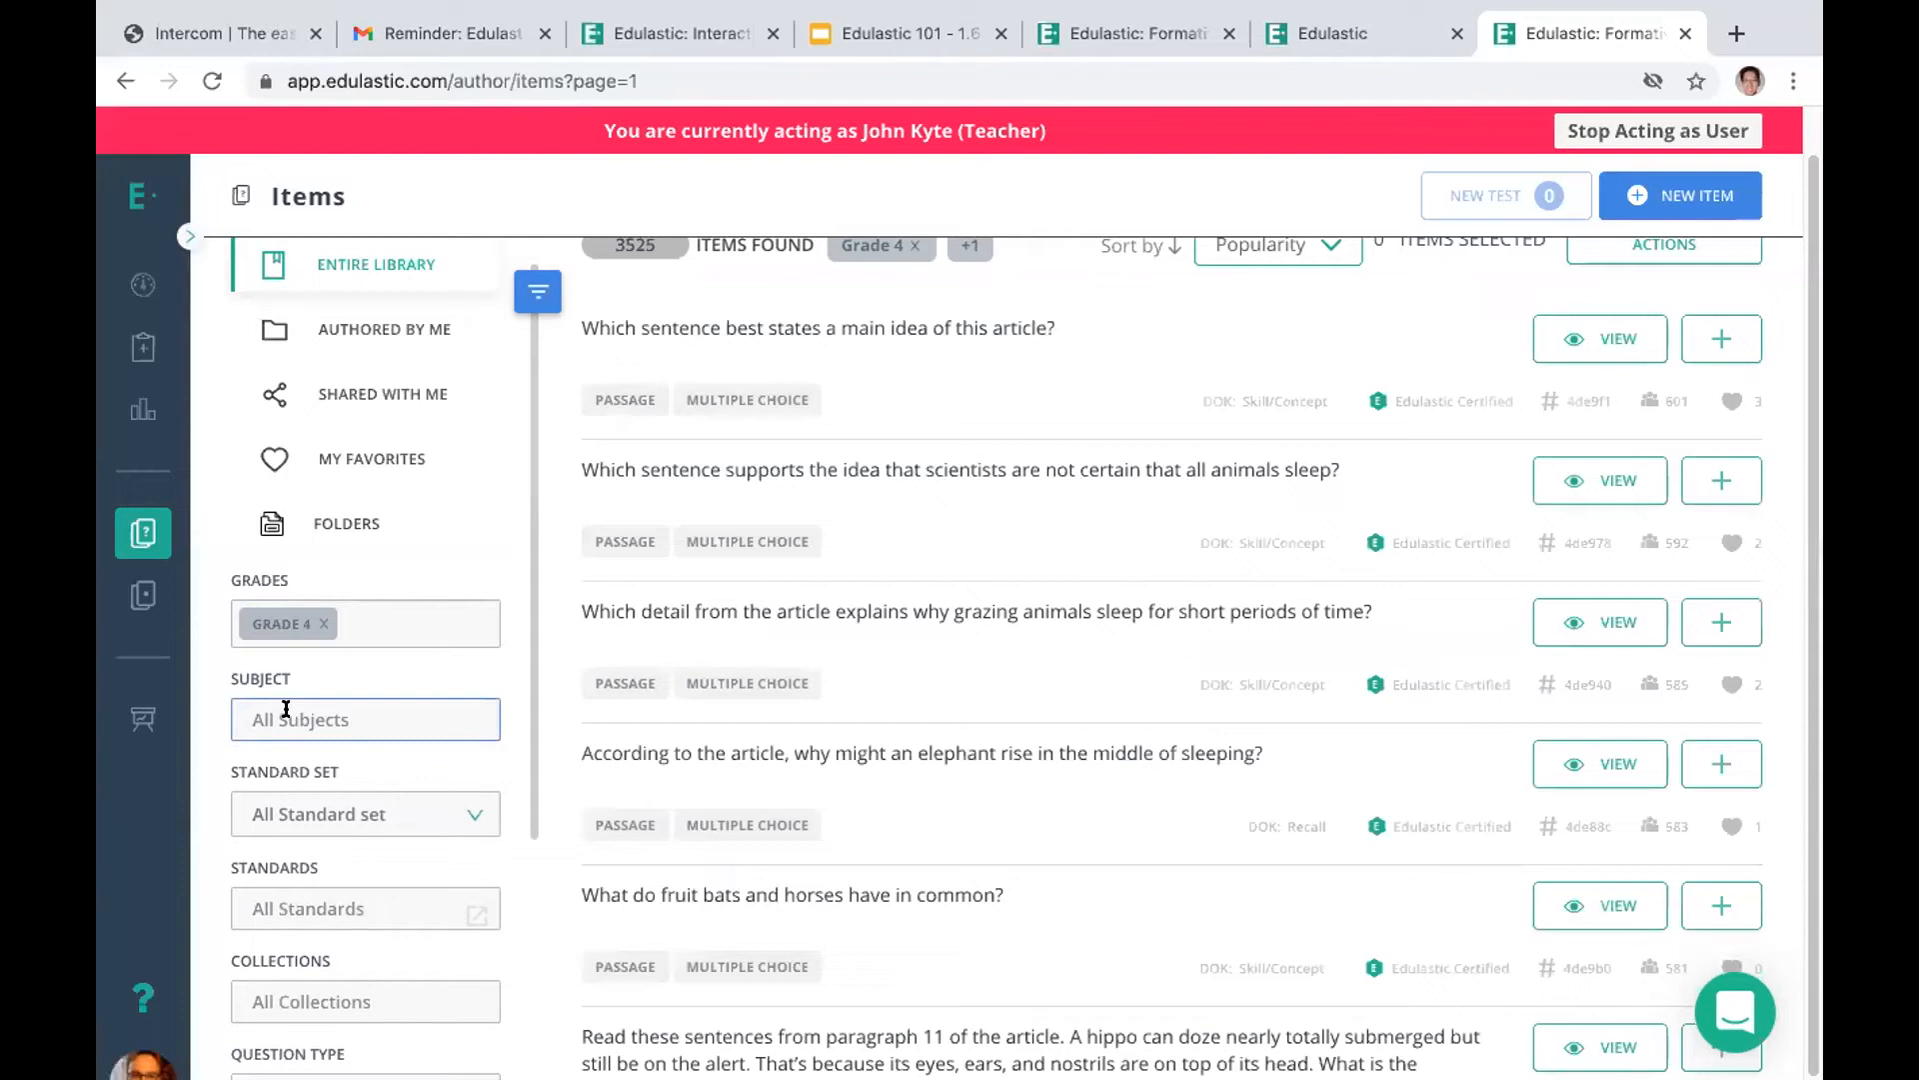
pyautogui.click(360, 715)
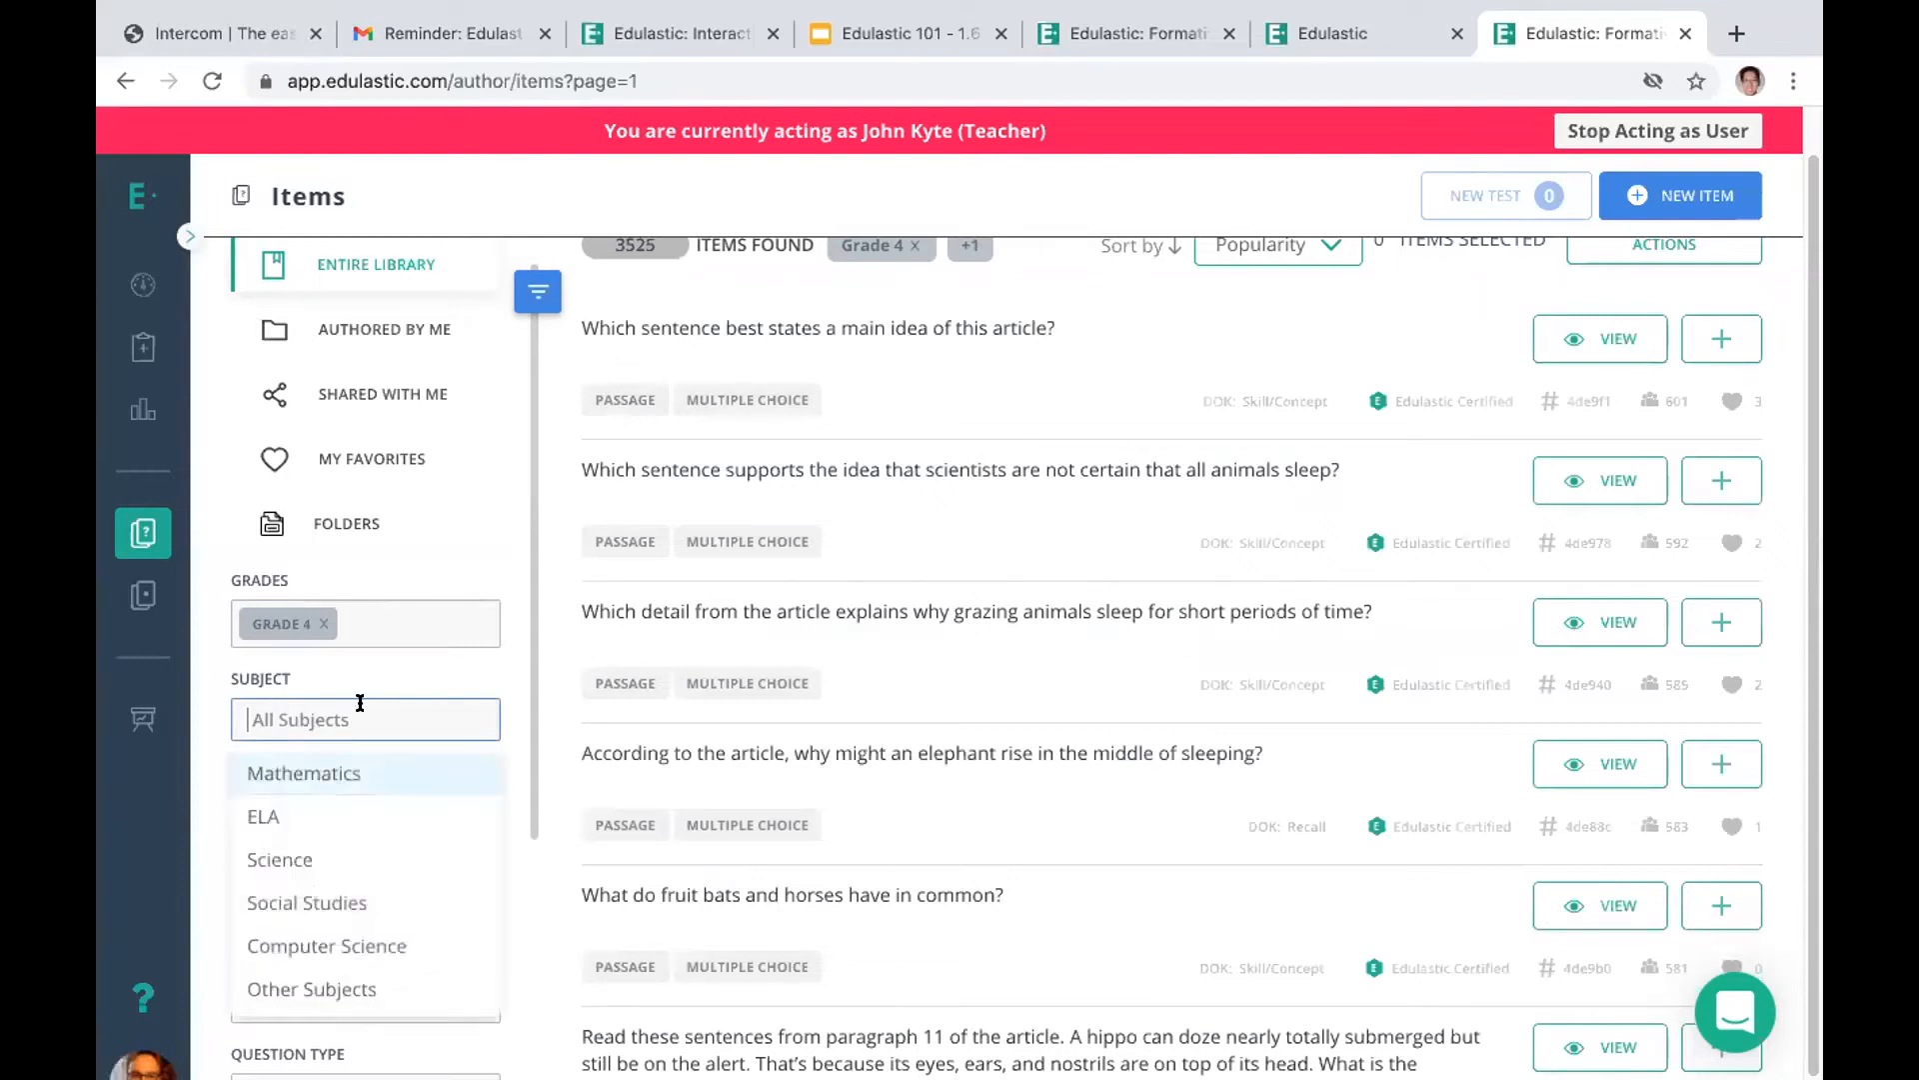
pyautogui.click(326, 781)
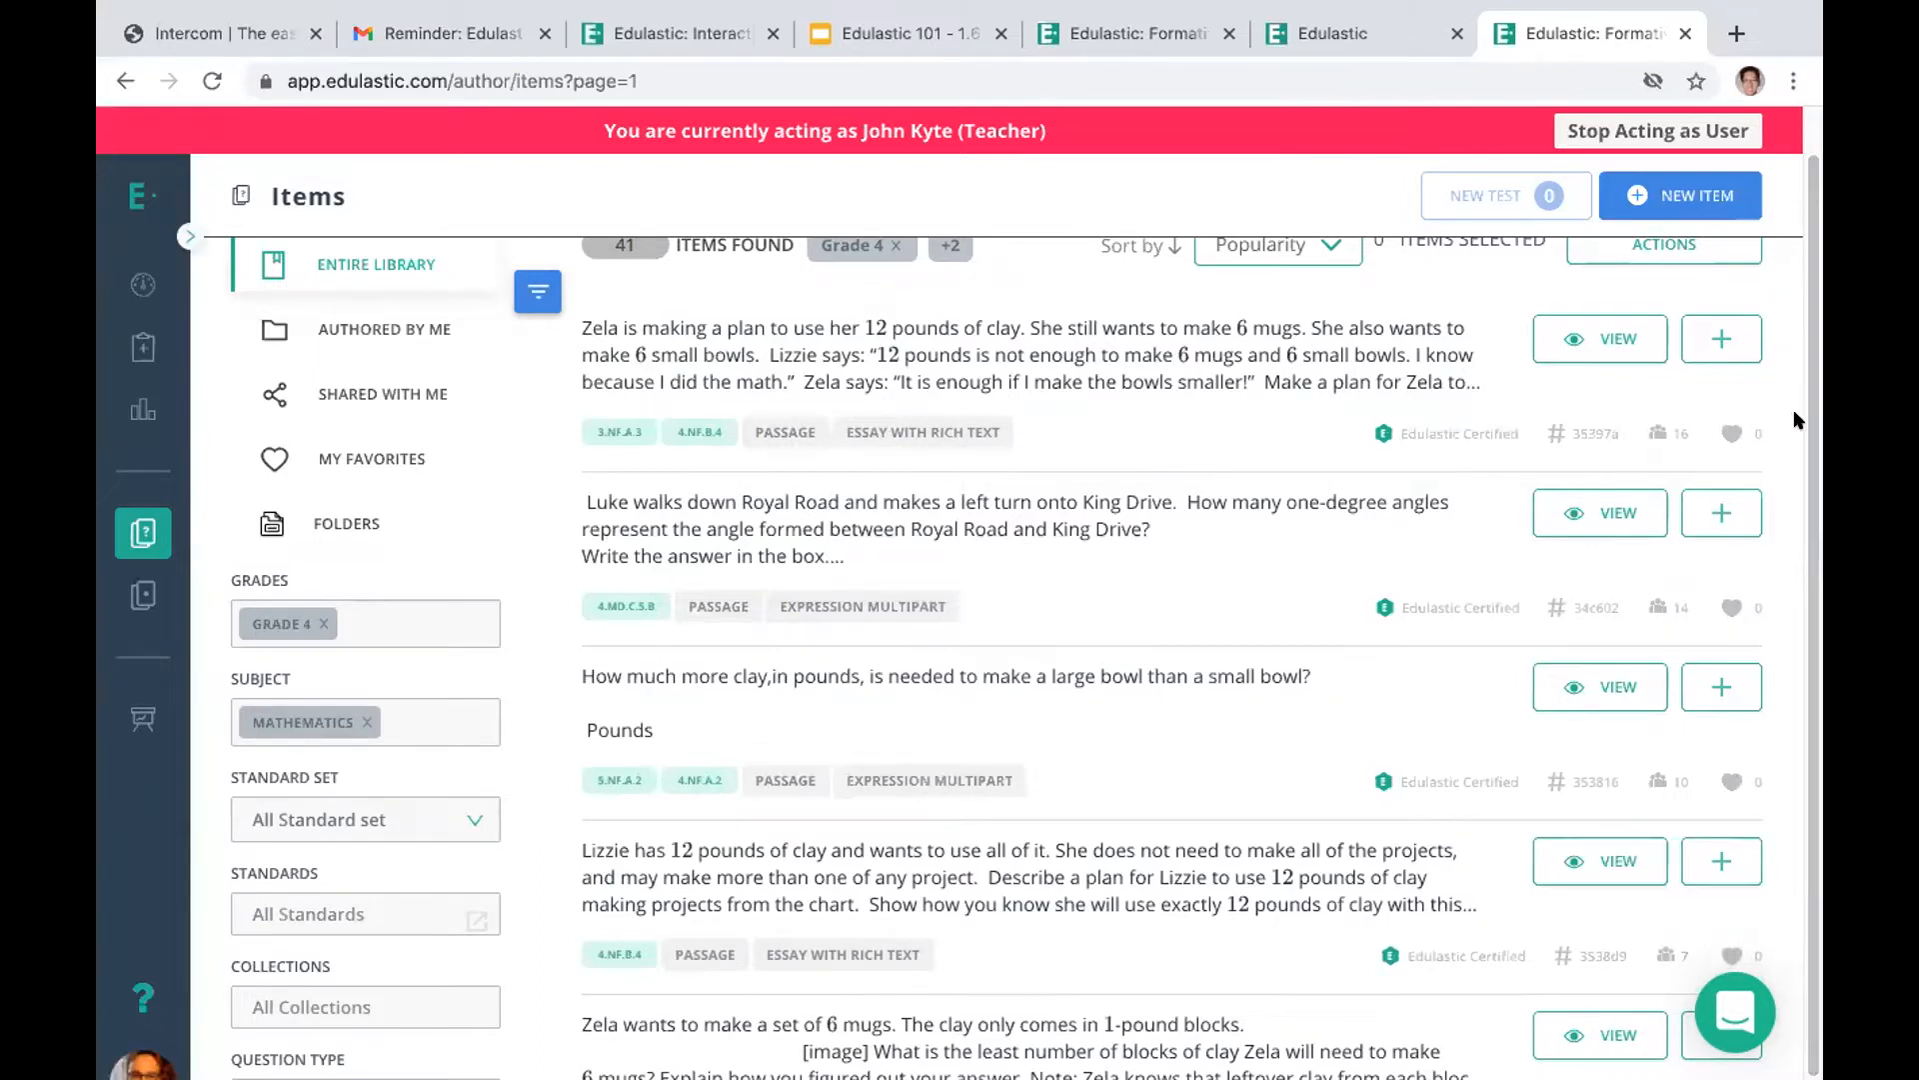
# Preview the first item about Zela's clay plan and check the option for adding its passage items to a test, without adding any
pyautogui.scroll(1, 1813, 650)
pyautogui.moveTo(1812, 655); pyautogui.dragTo(1812, 765)
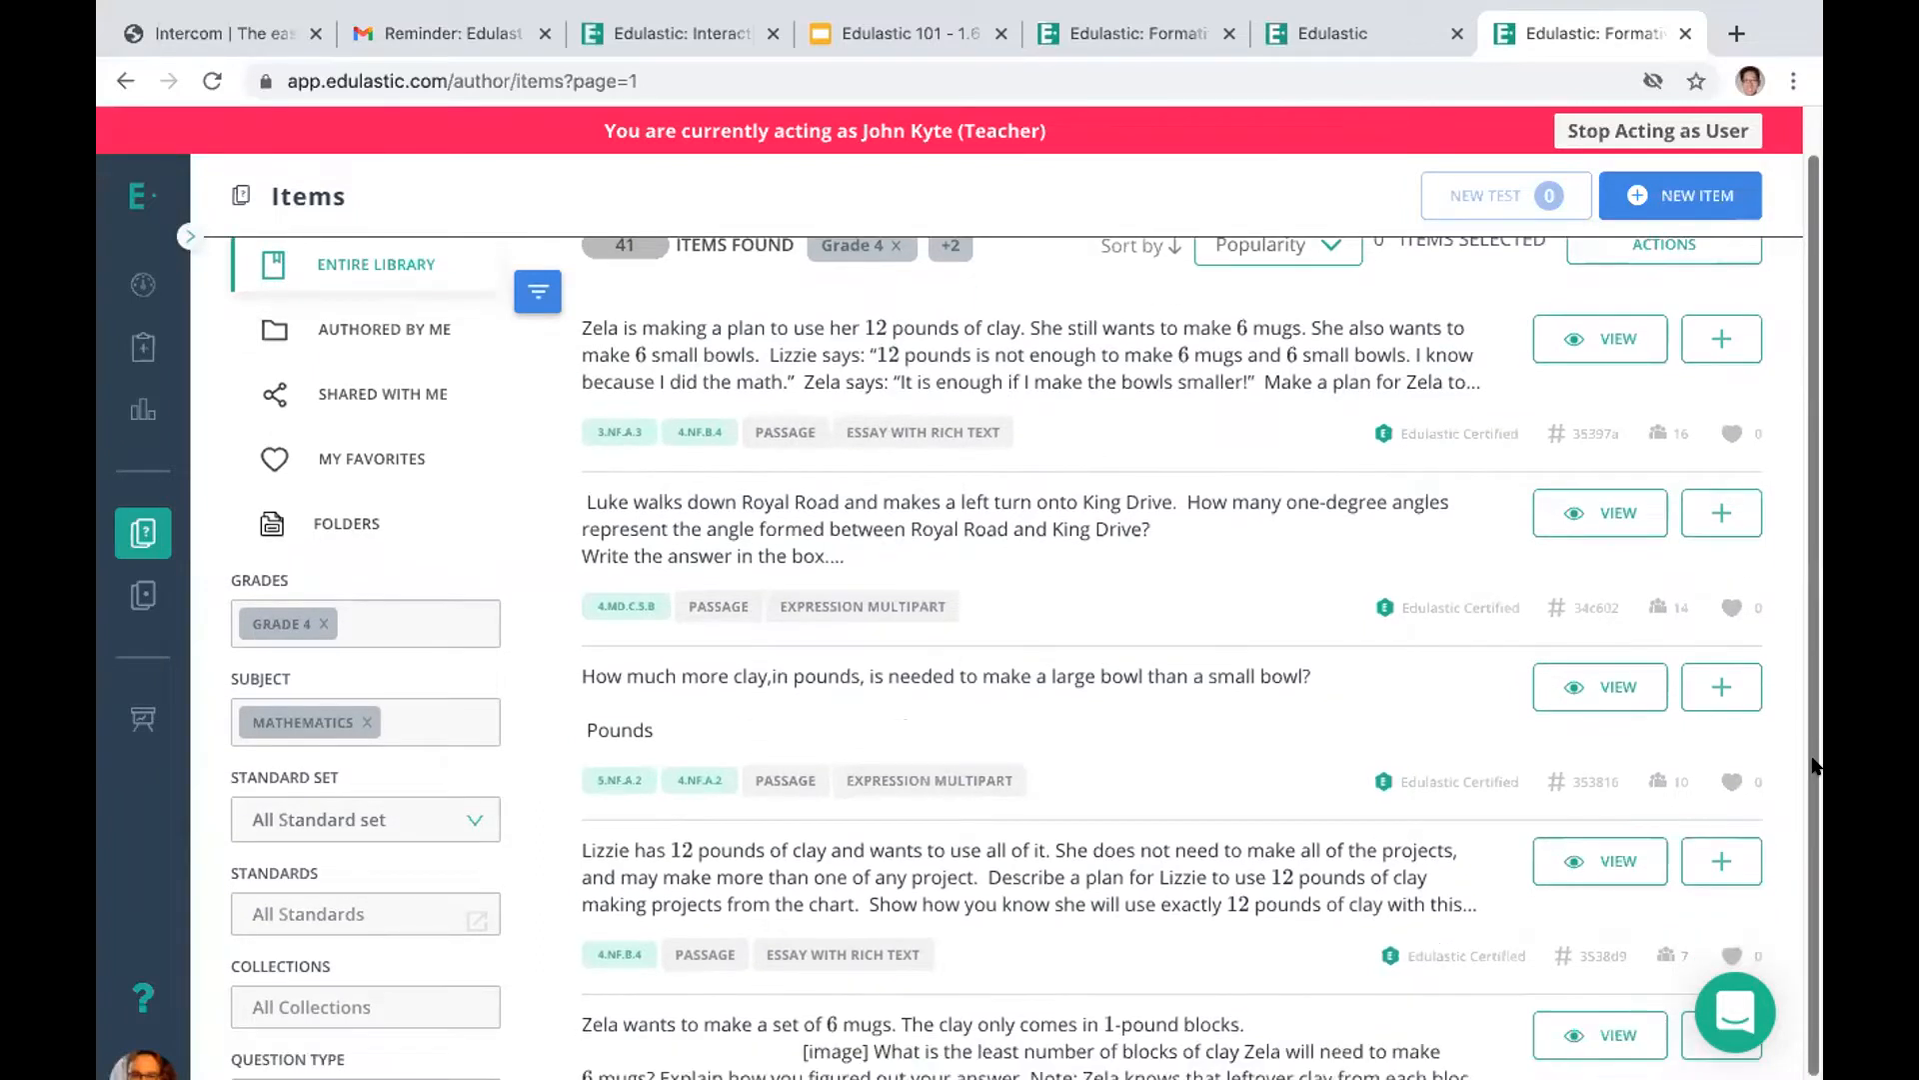
pyautogui.scroll(1, 1813, 765)
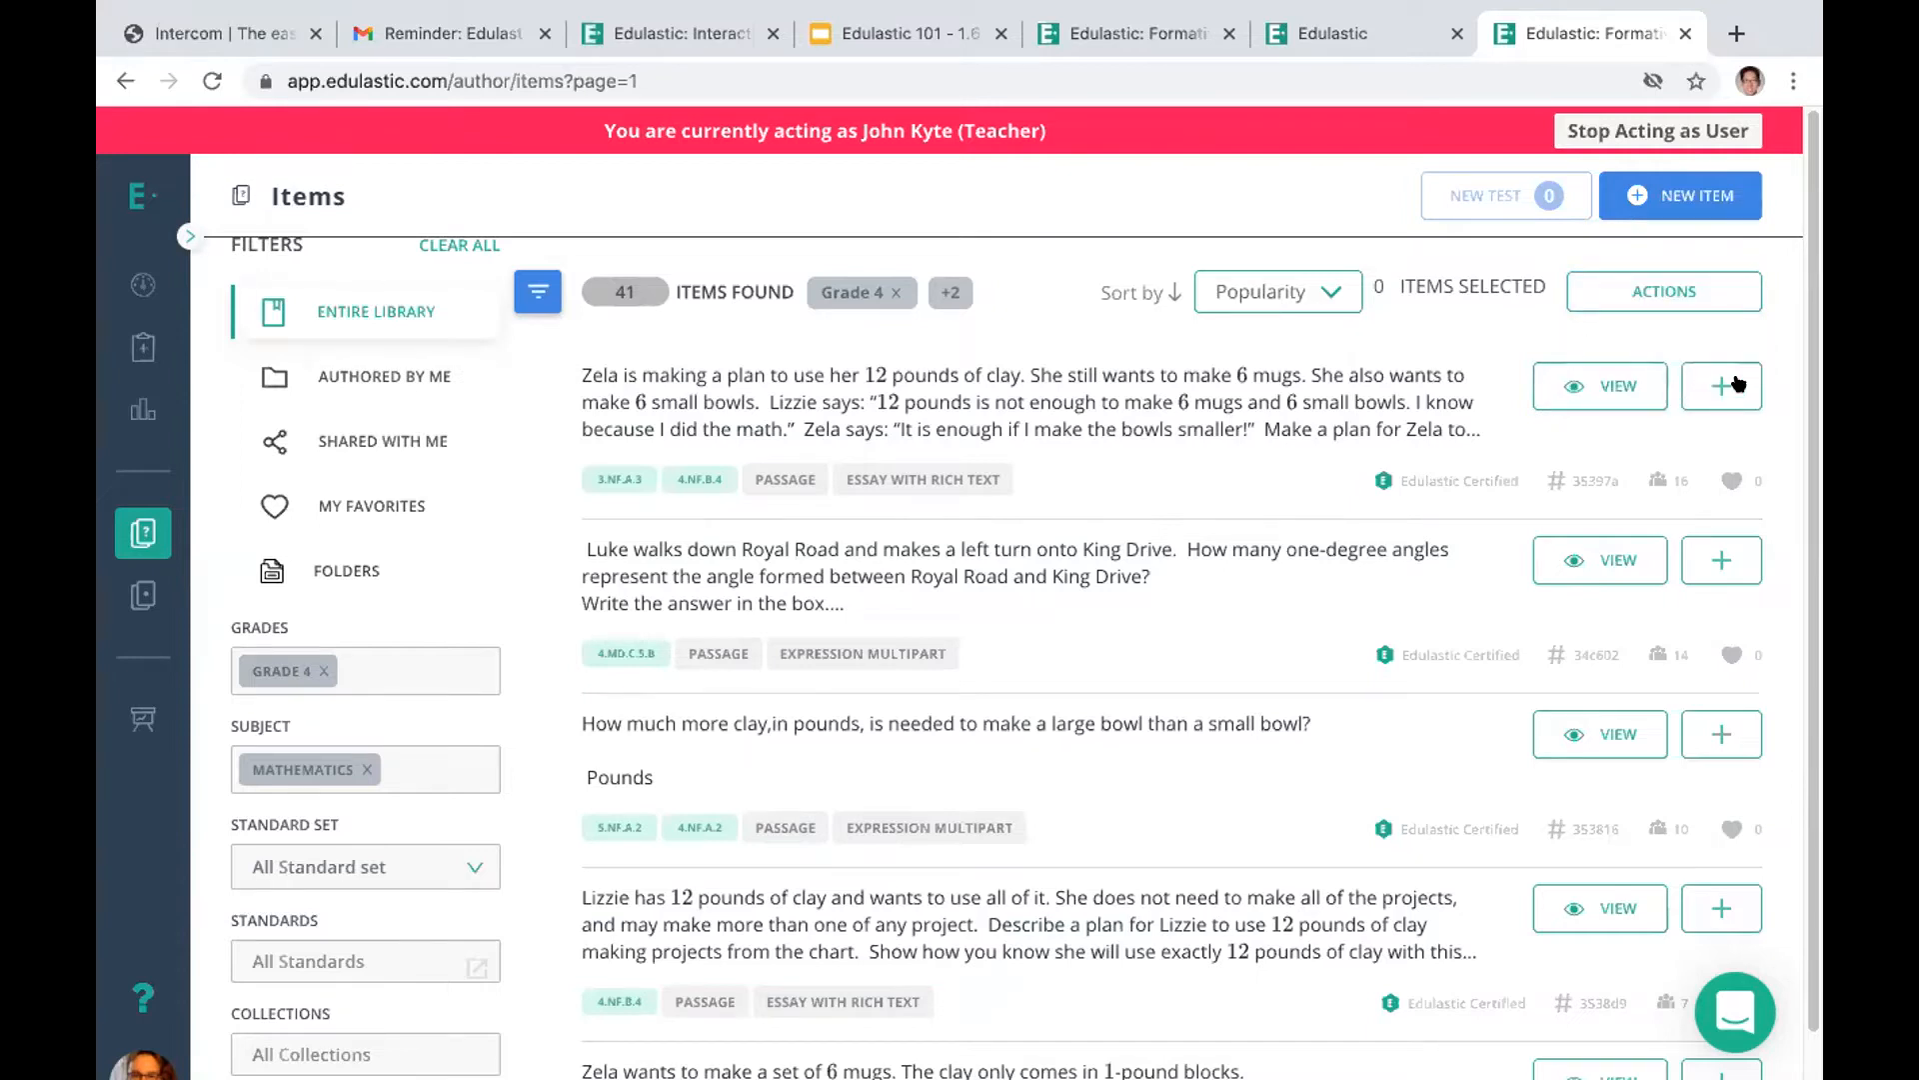
pyautogui.click(1588, 387)
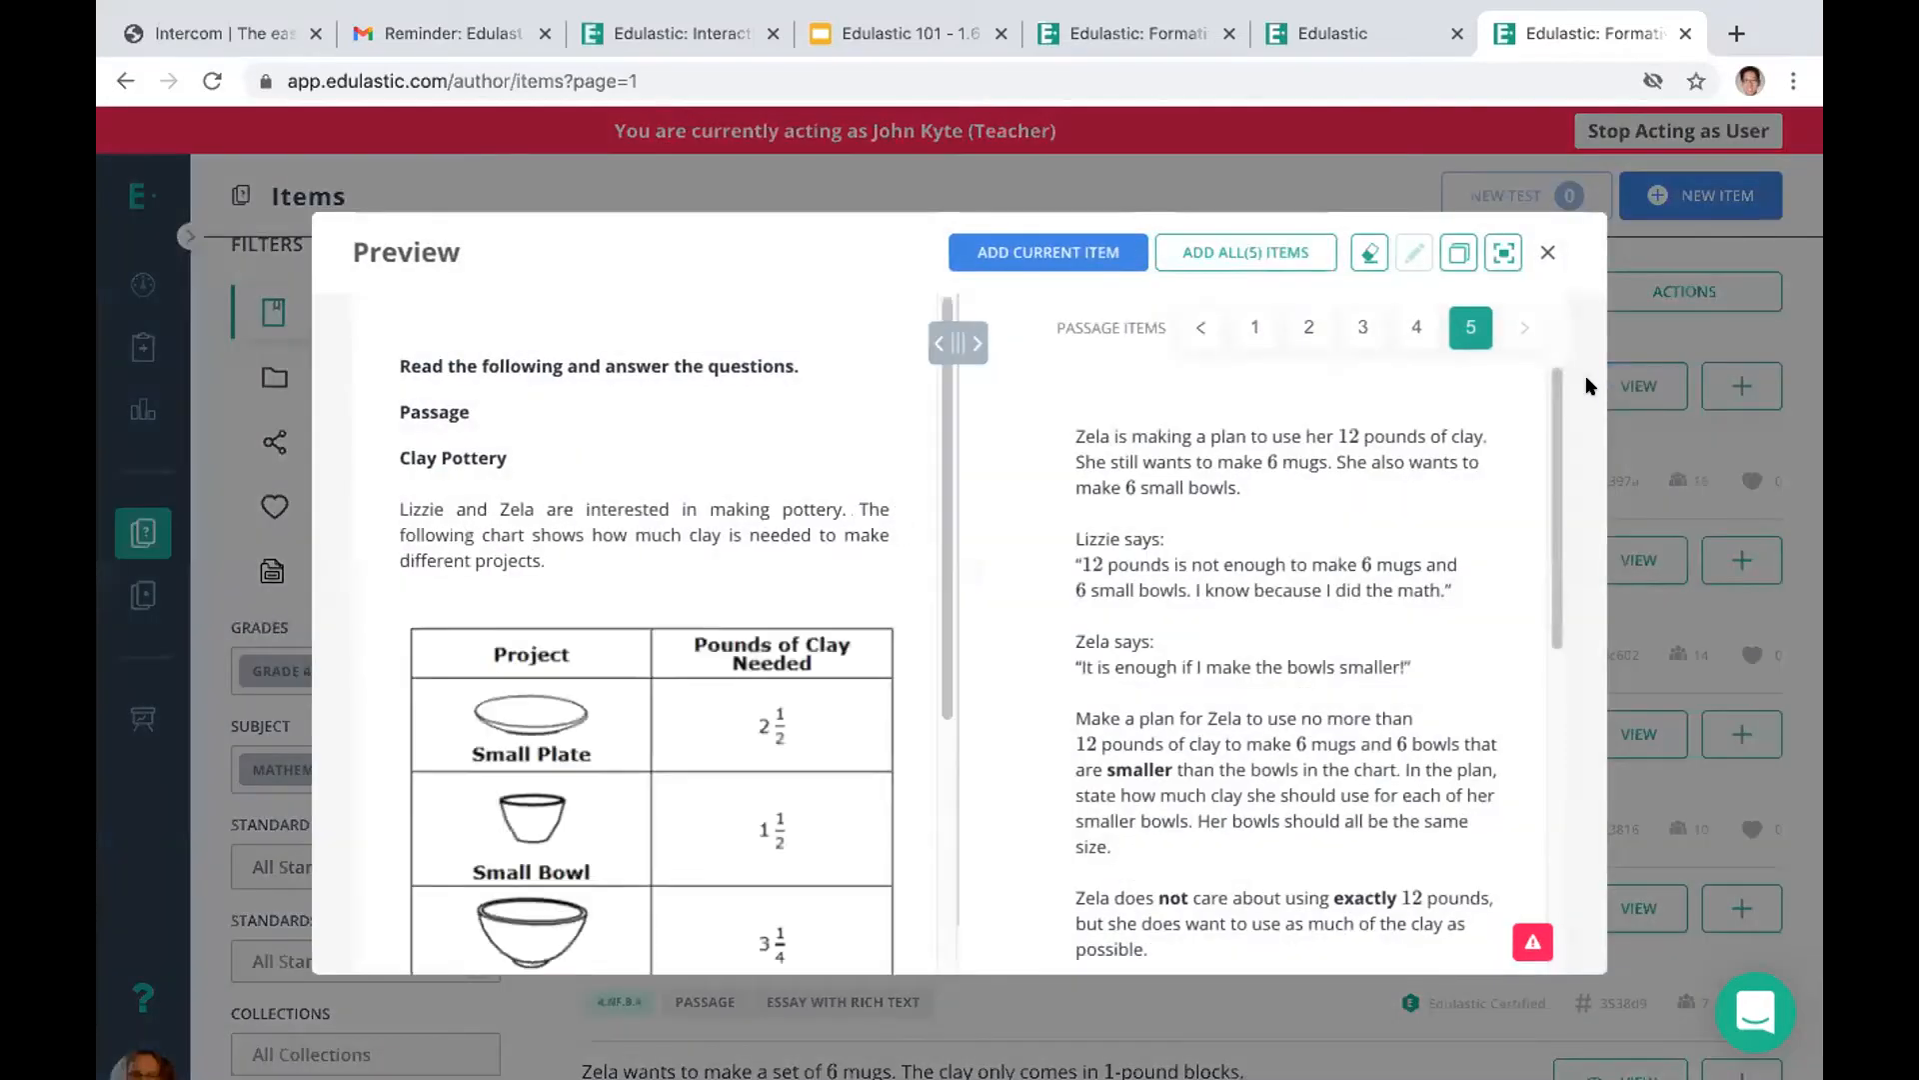
pyautogui.click(1543, 254)
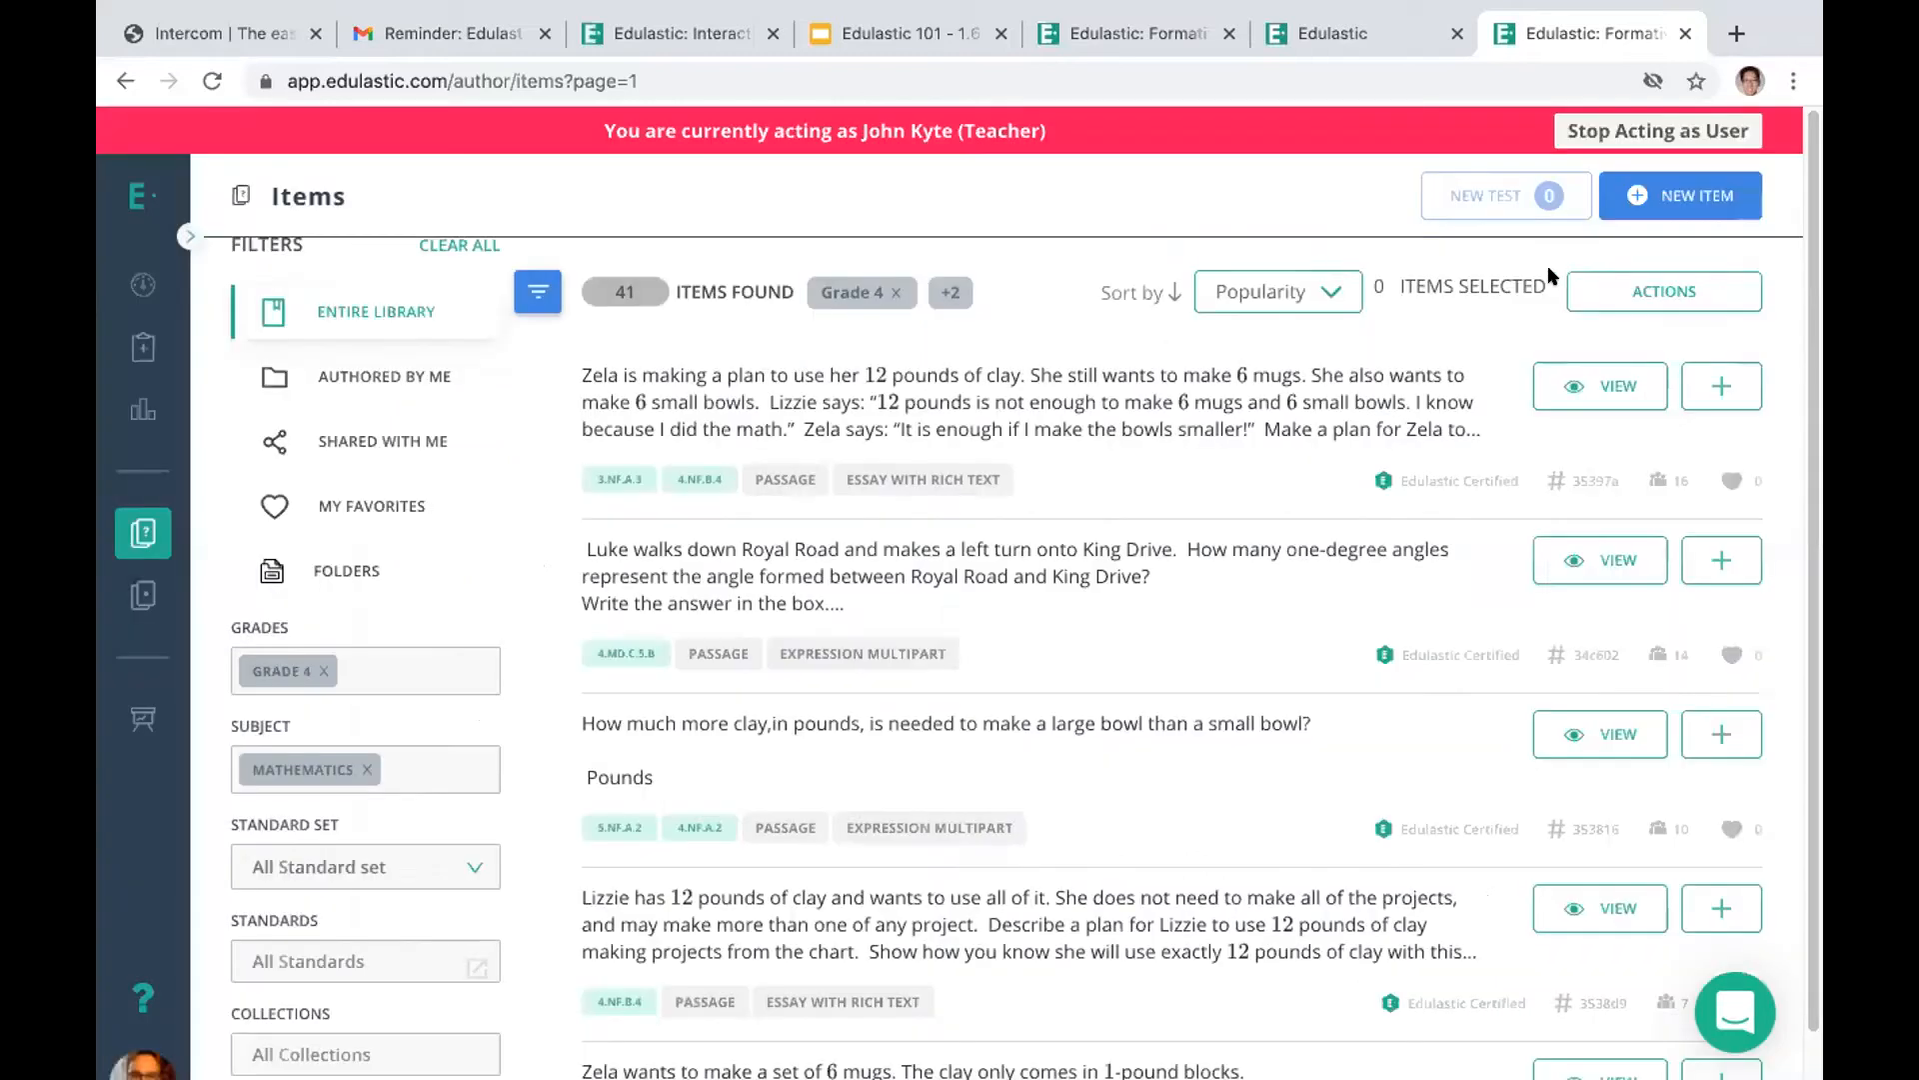
pyautogui.click(1719, 384)
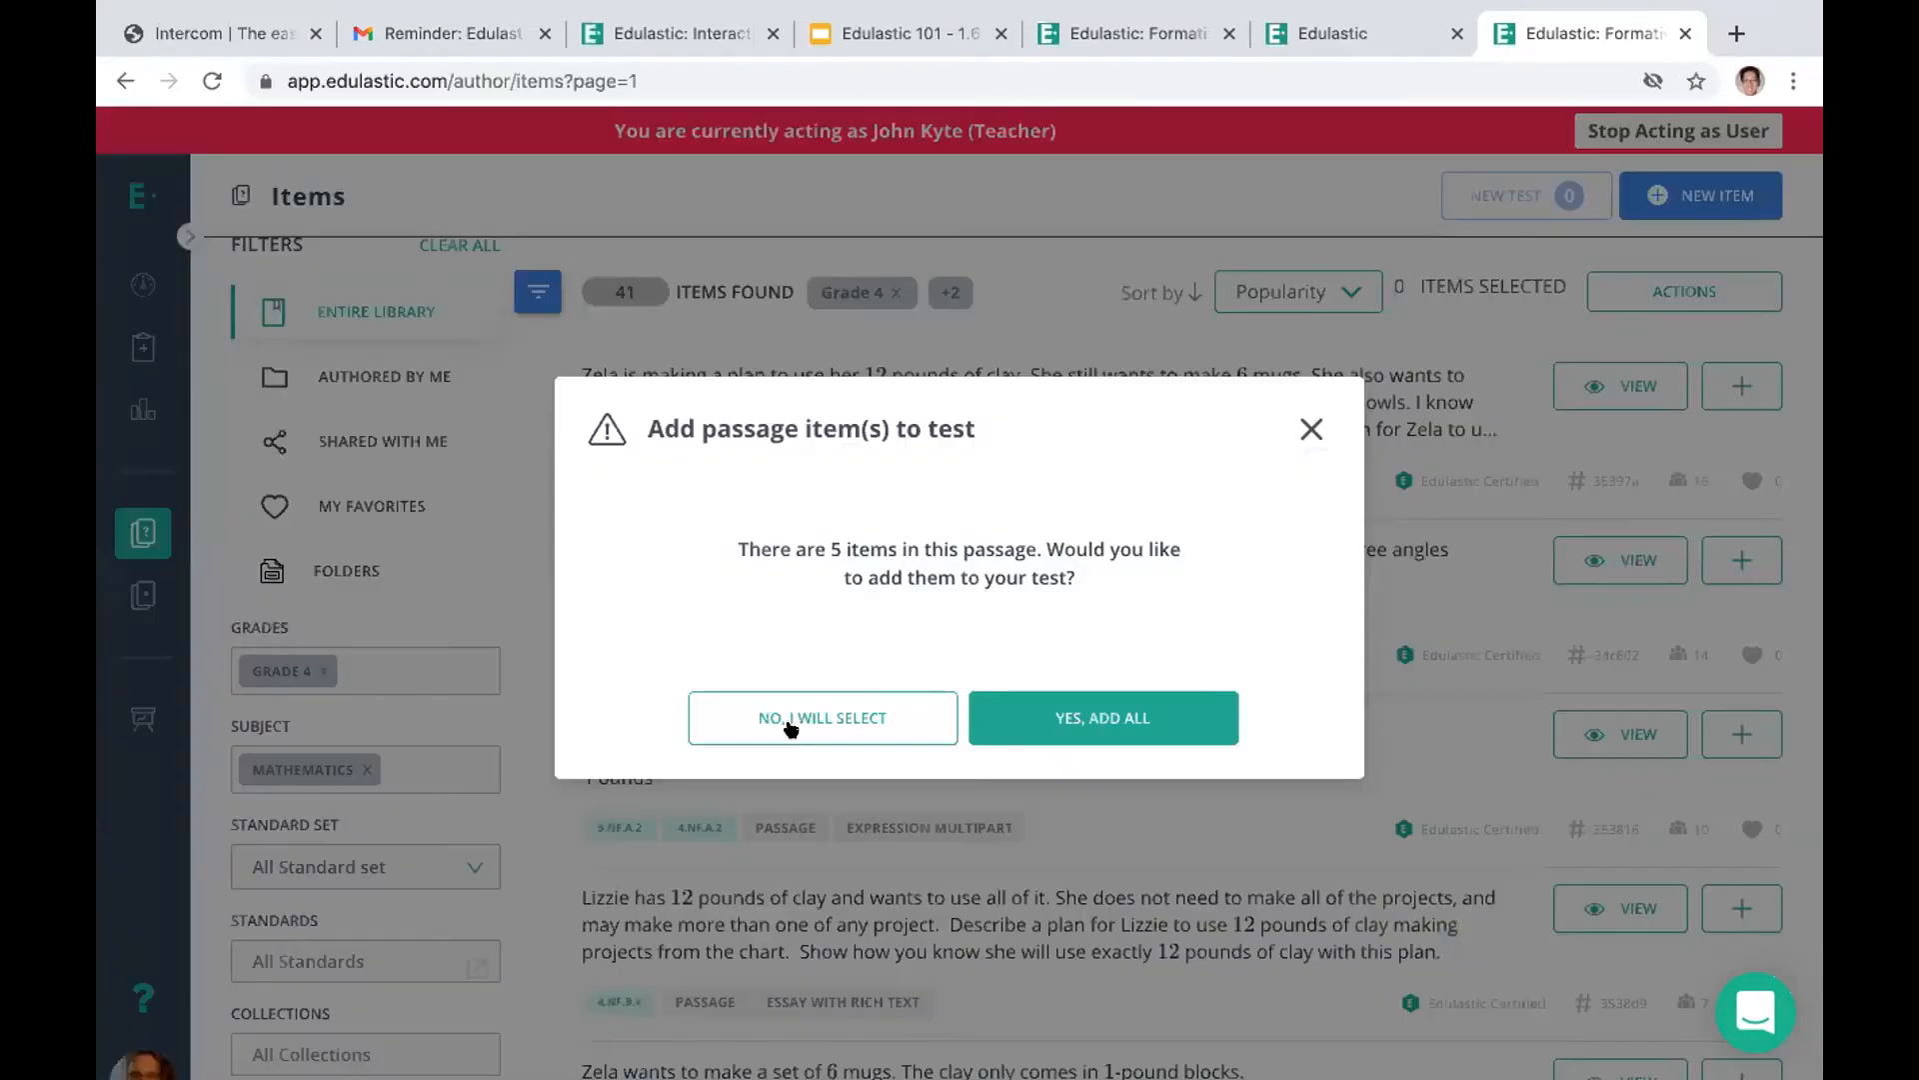
pyautogui.click(1309, 429)
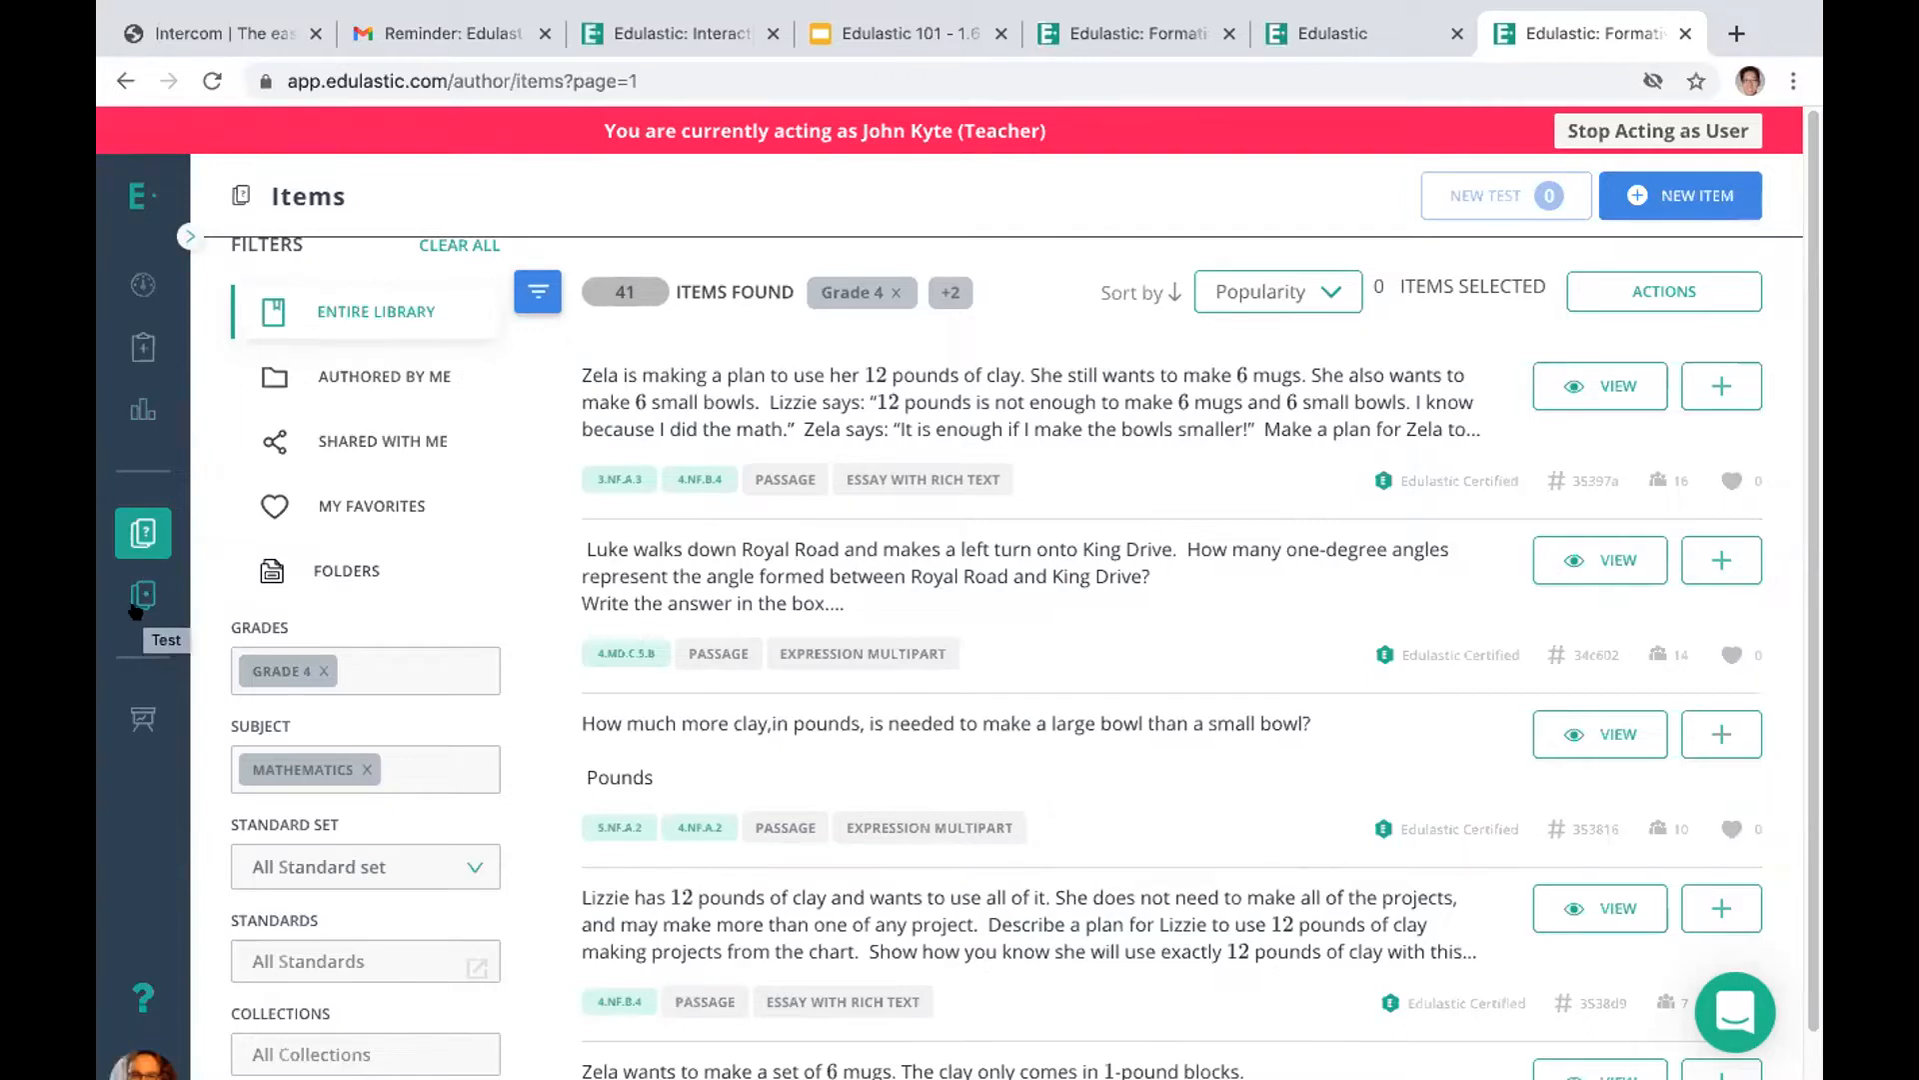
# Look over the self-authored tests in the test library, revisit the dashboard and return to the test library
pyautogui.click(132, 590)
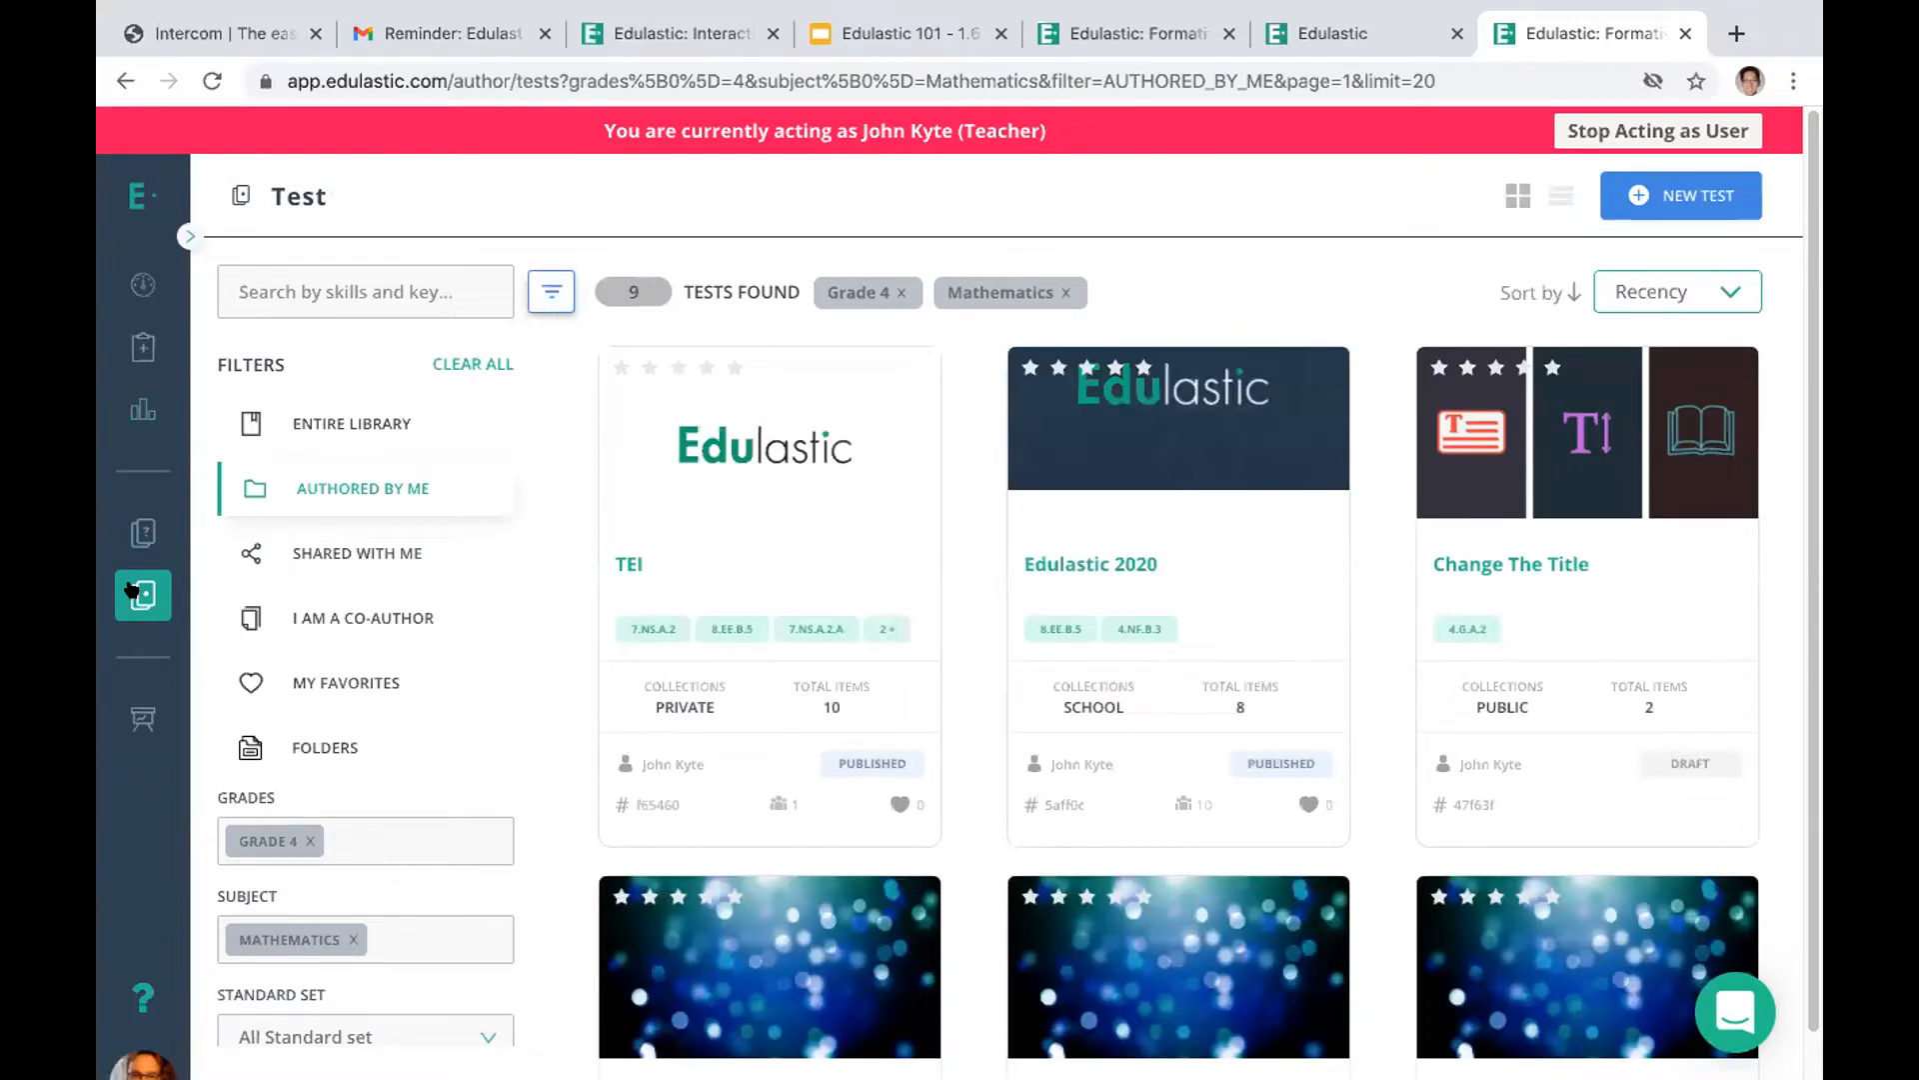
pyautogui.moveTo(846, 512)
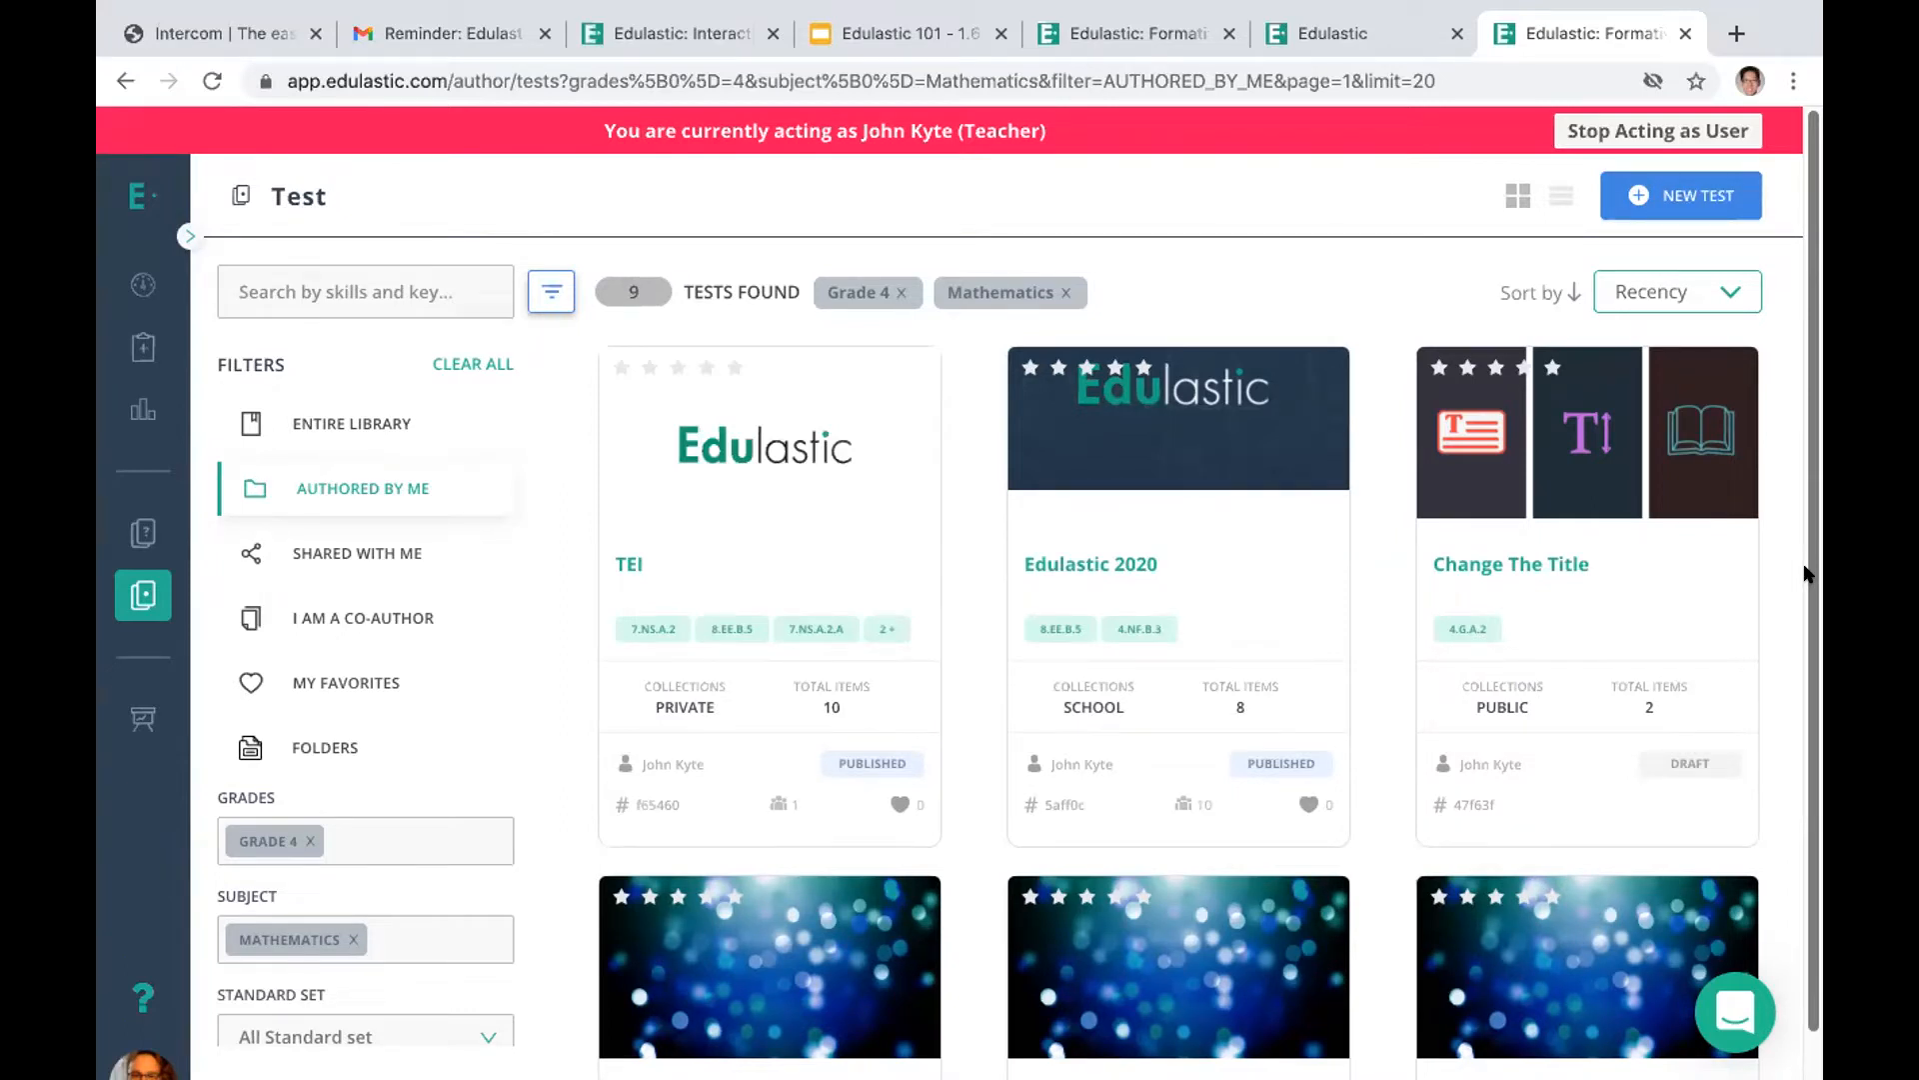
pyautogui.click(126, 283)
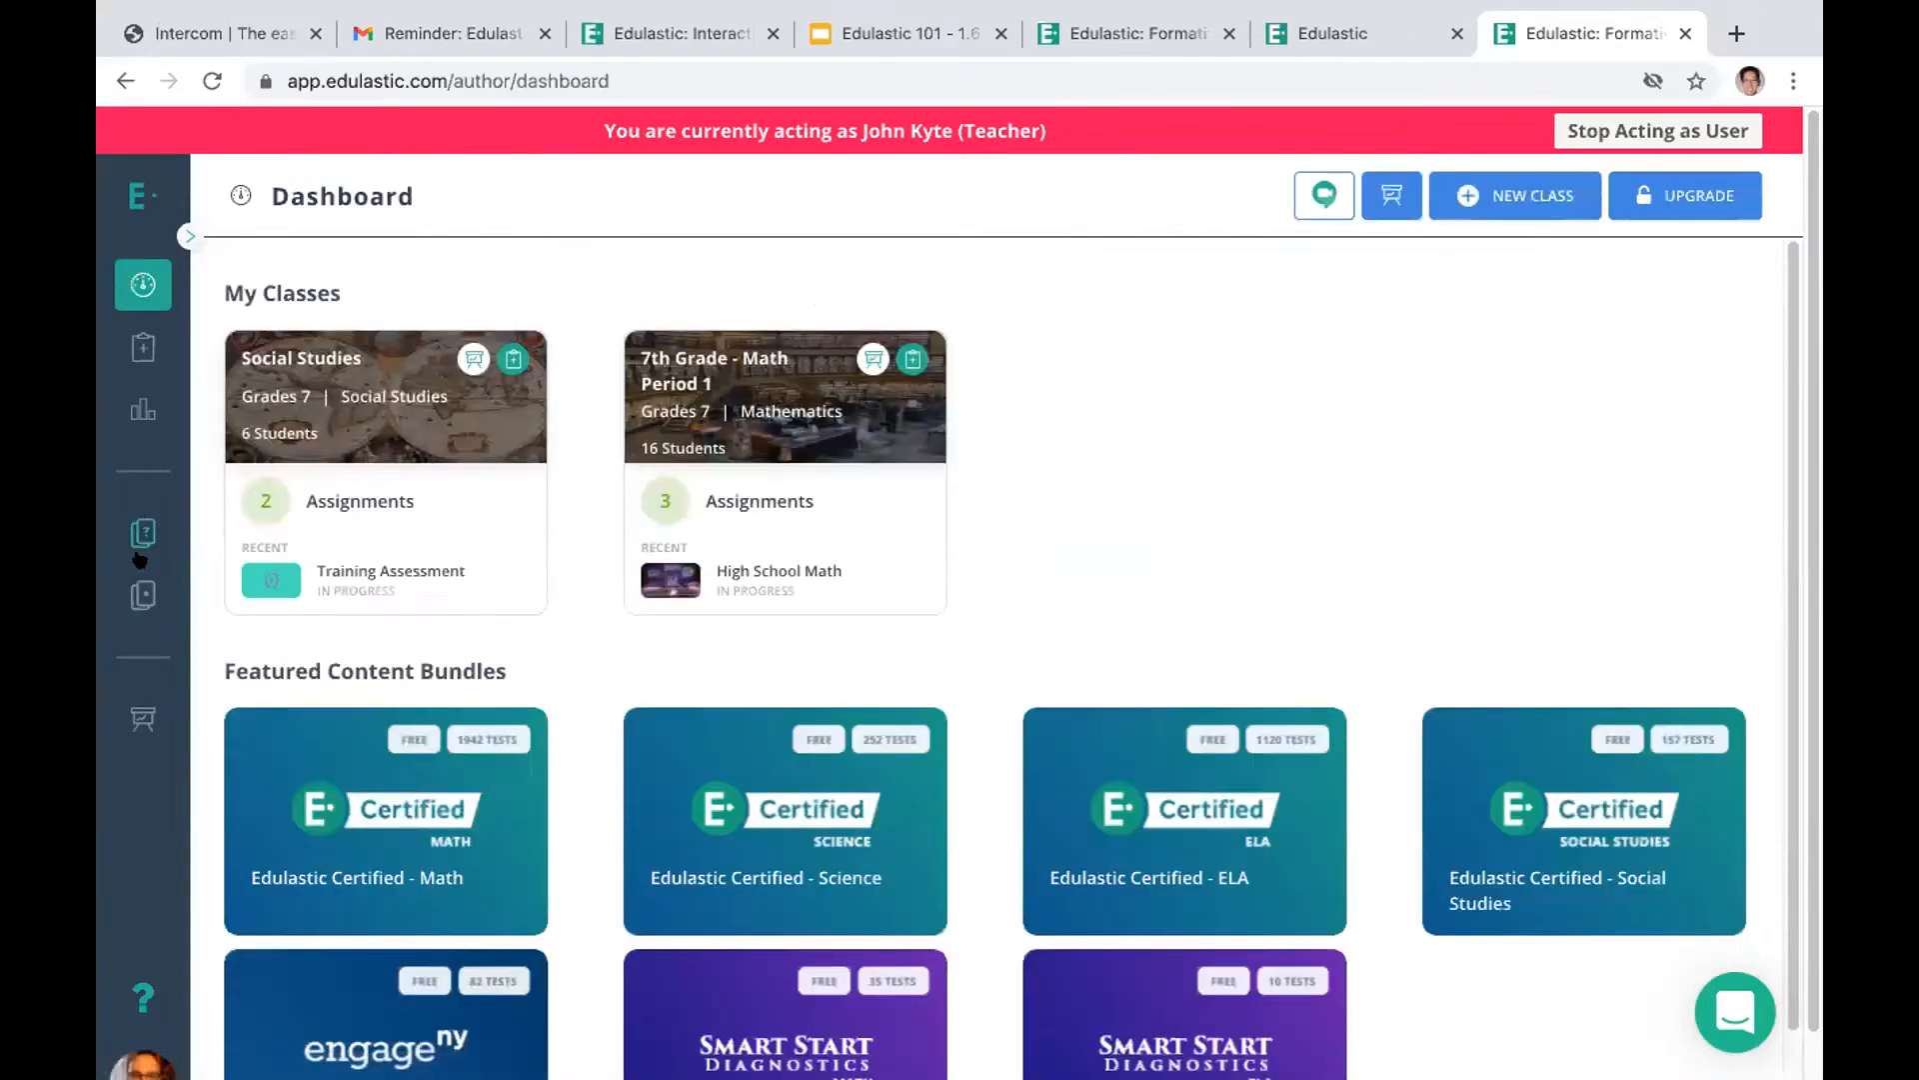
pyautogui.click(131, 590)
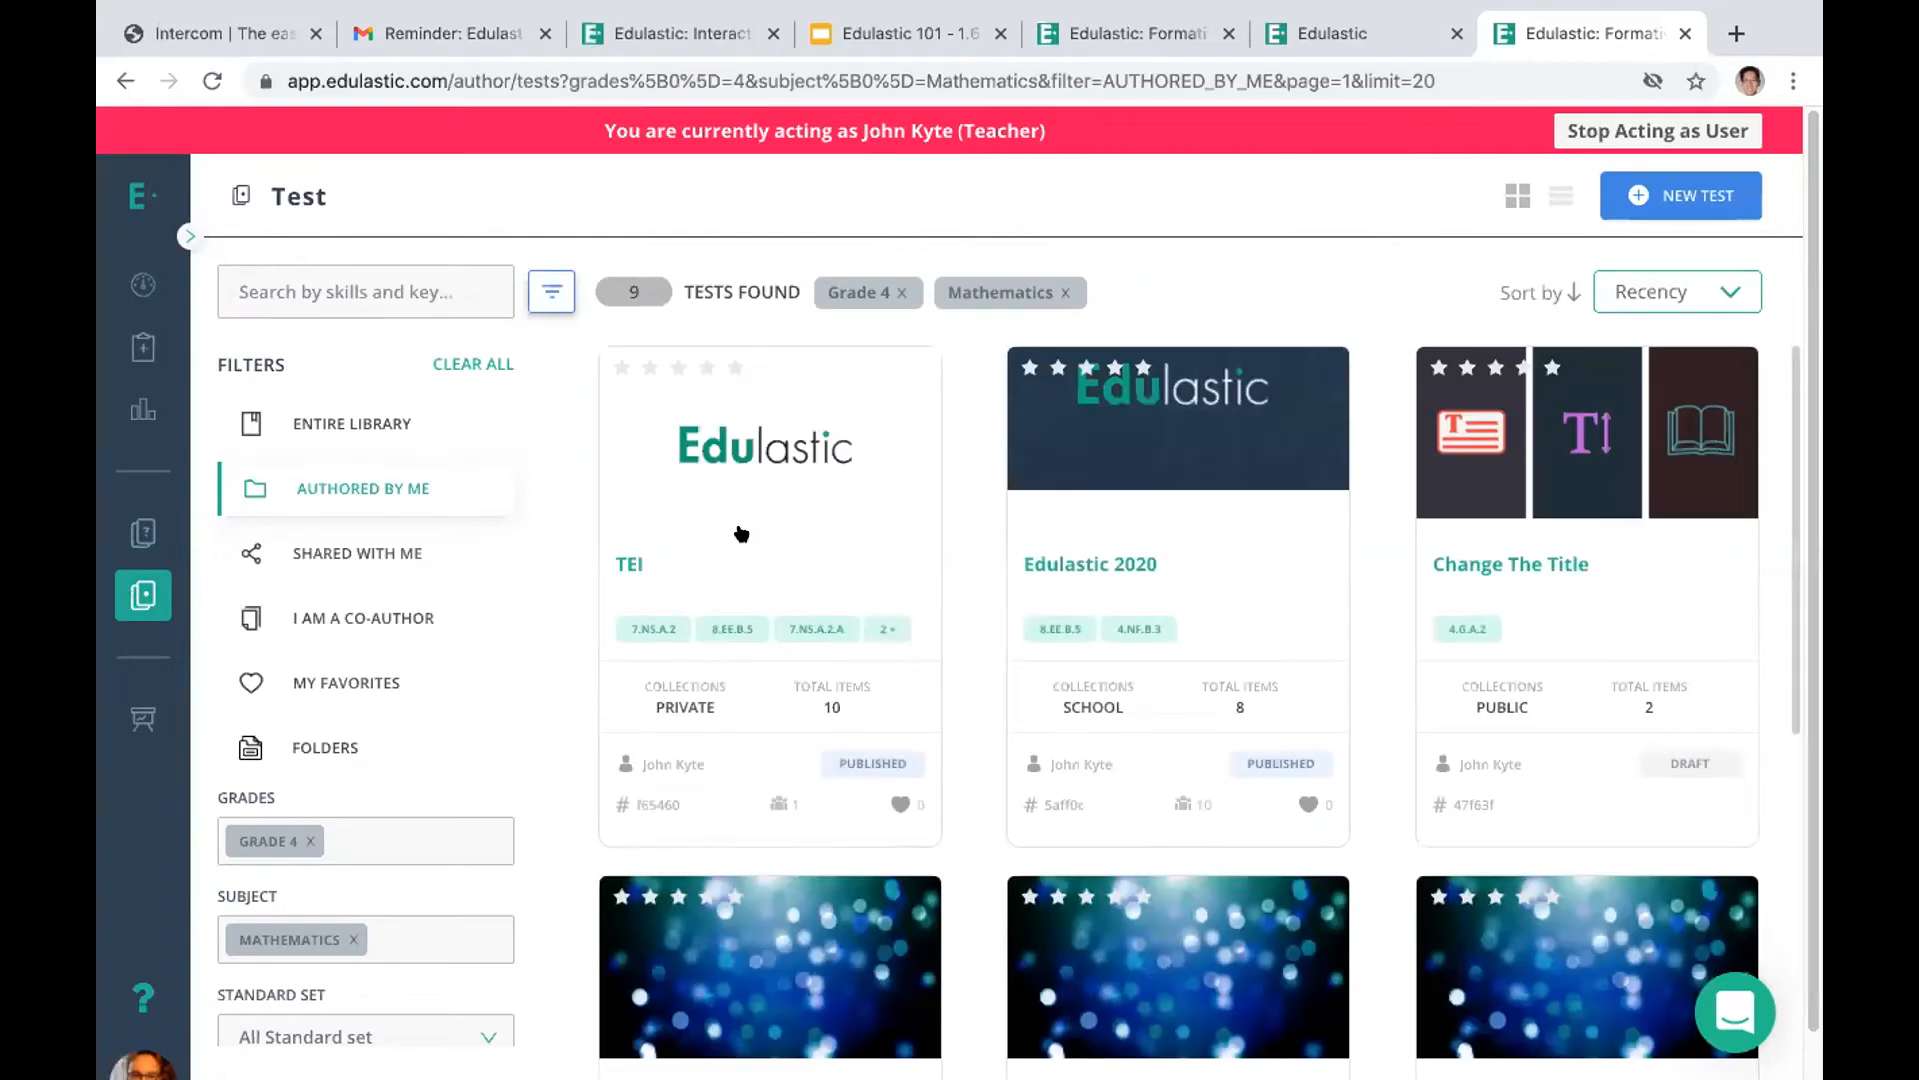
# View the TEI test's details and preview it, closing it to return to the test list
pyautogui.moveTo(699, 465)
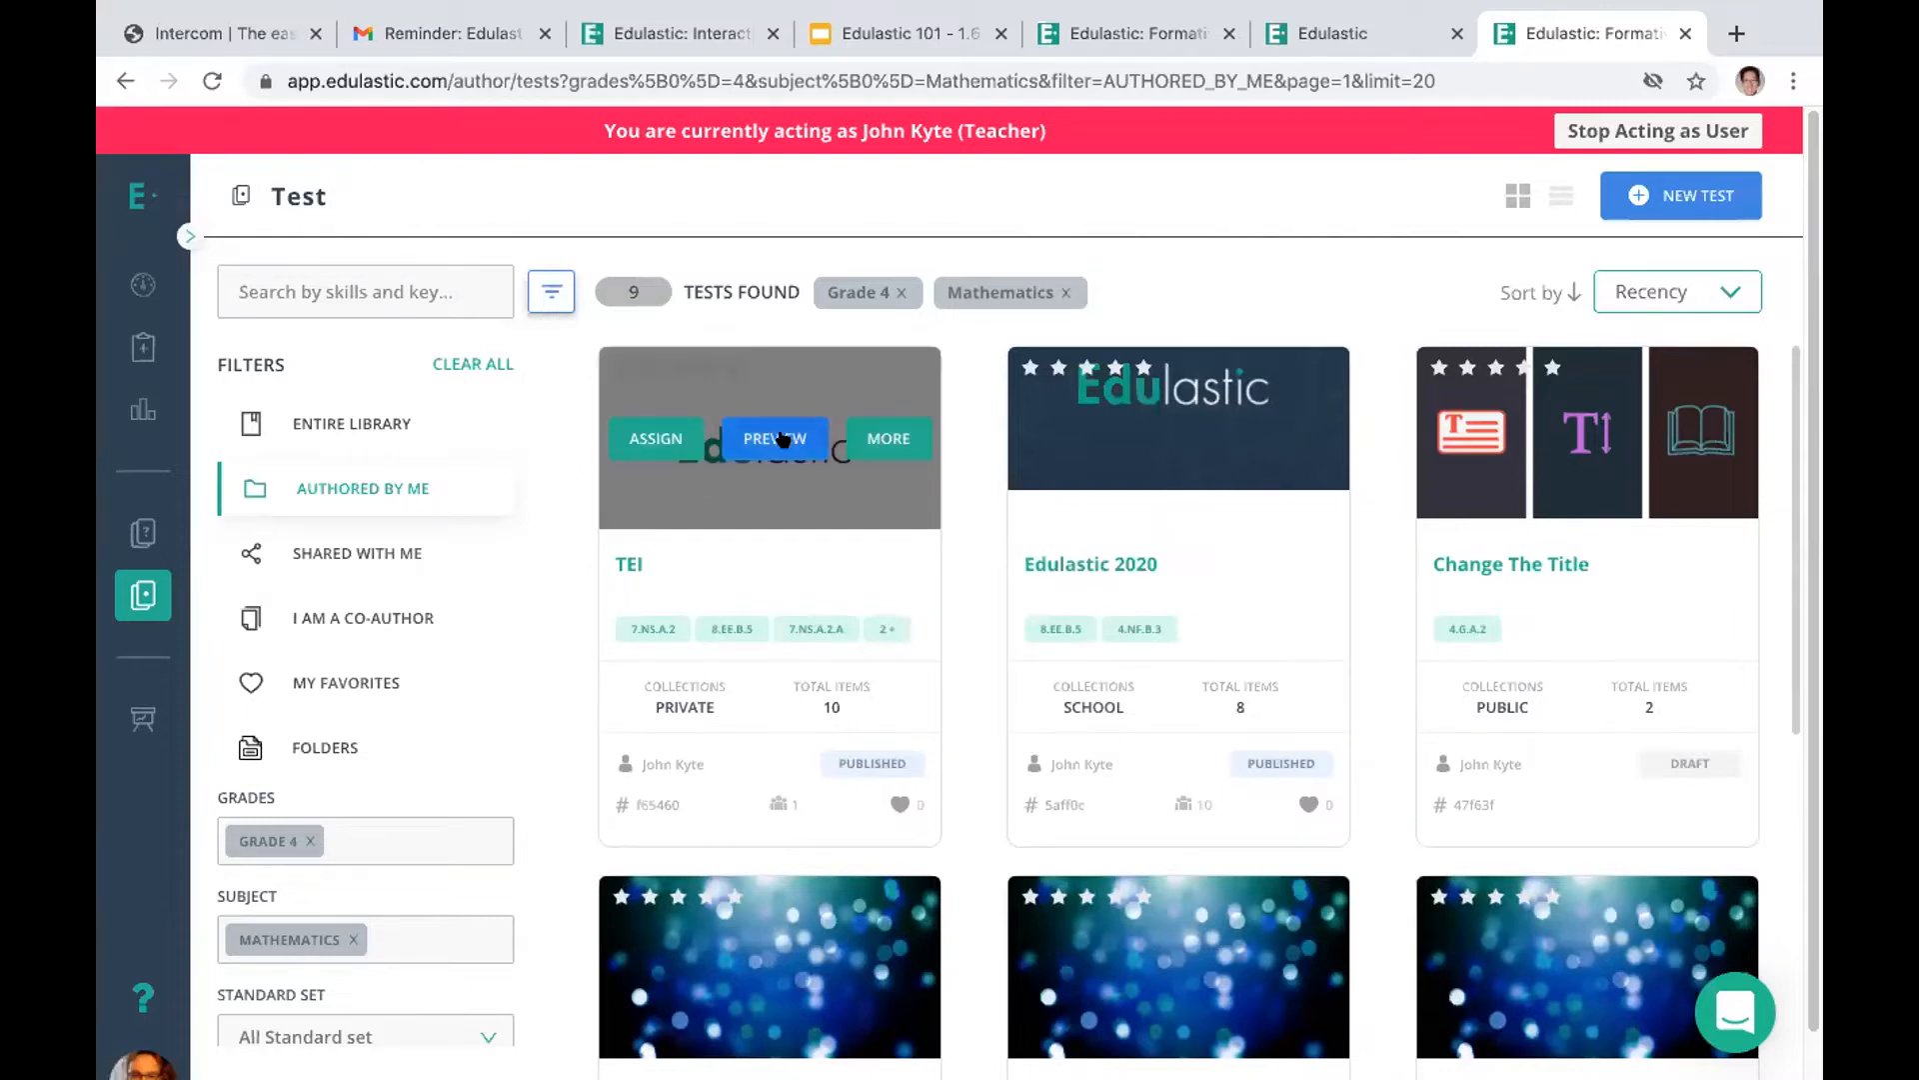
pyautogui.click(631, 561)
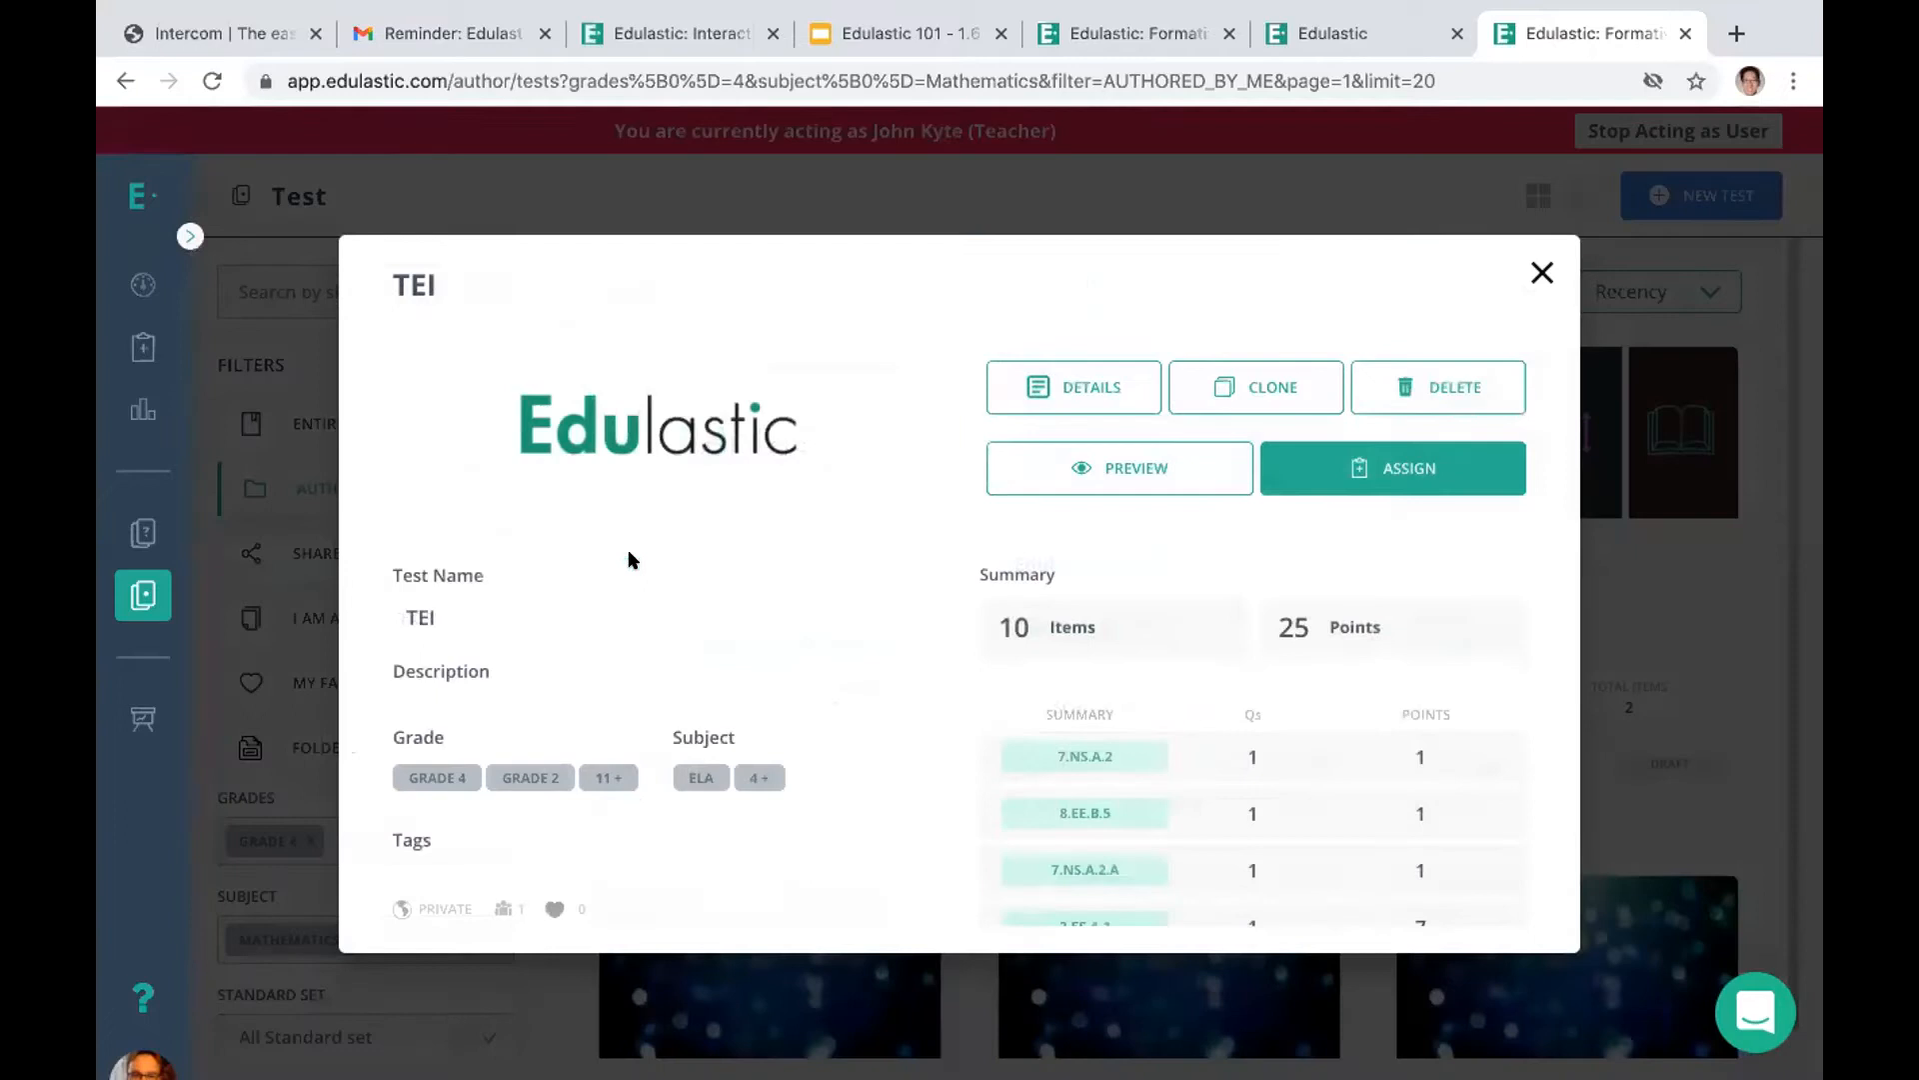
pyautogui.click(1129, 471)
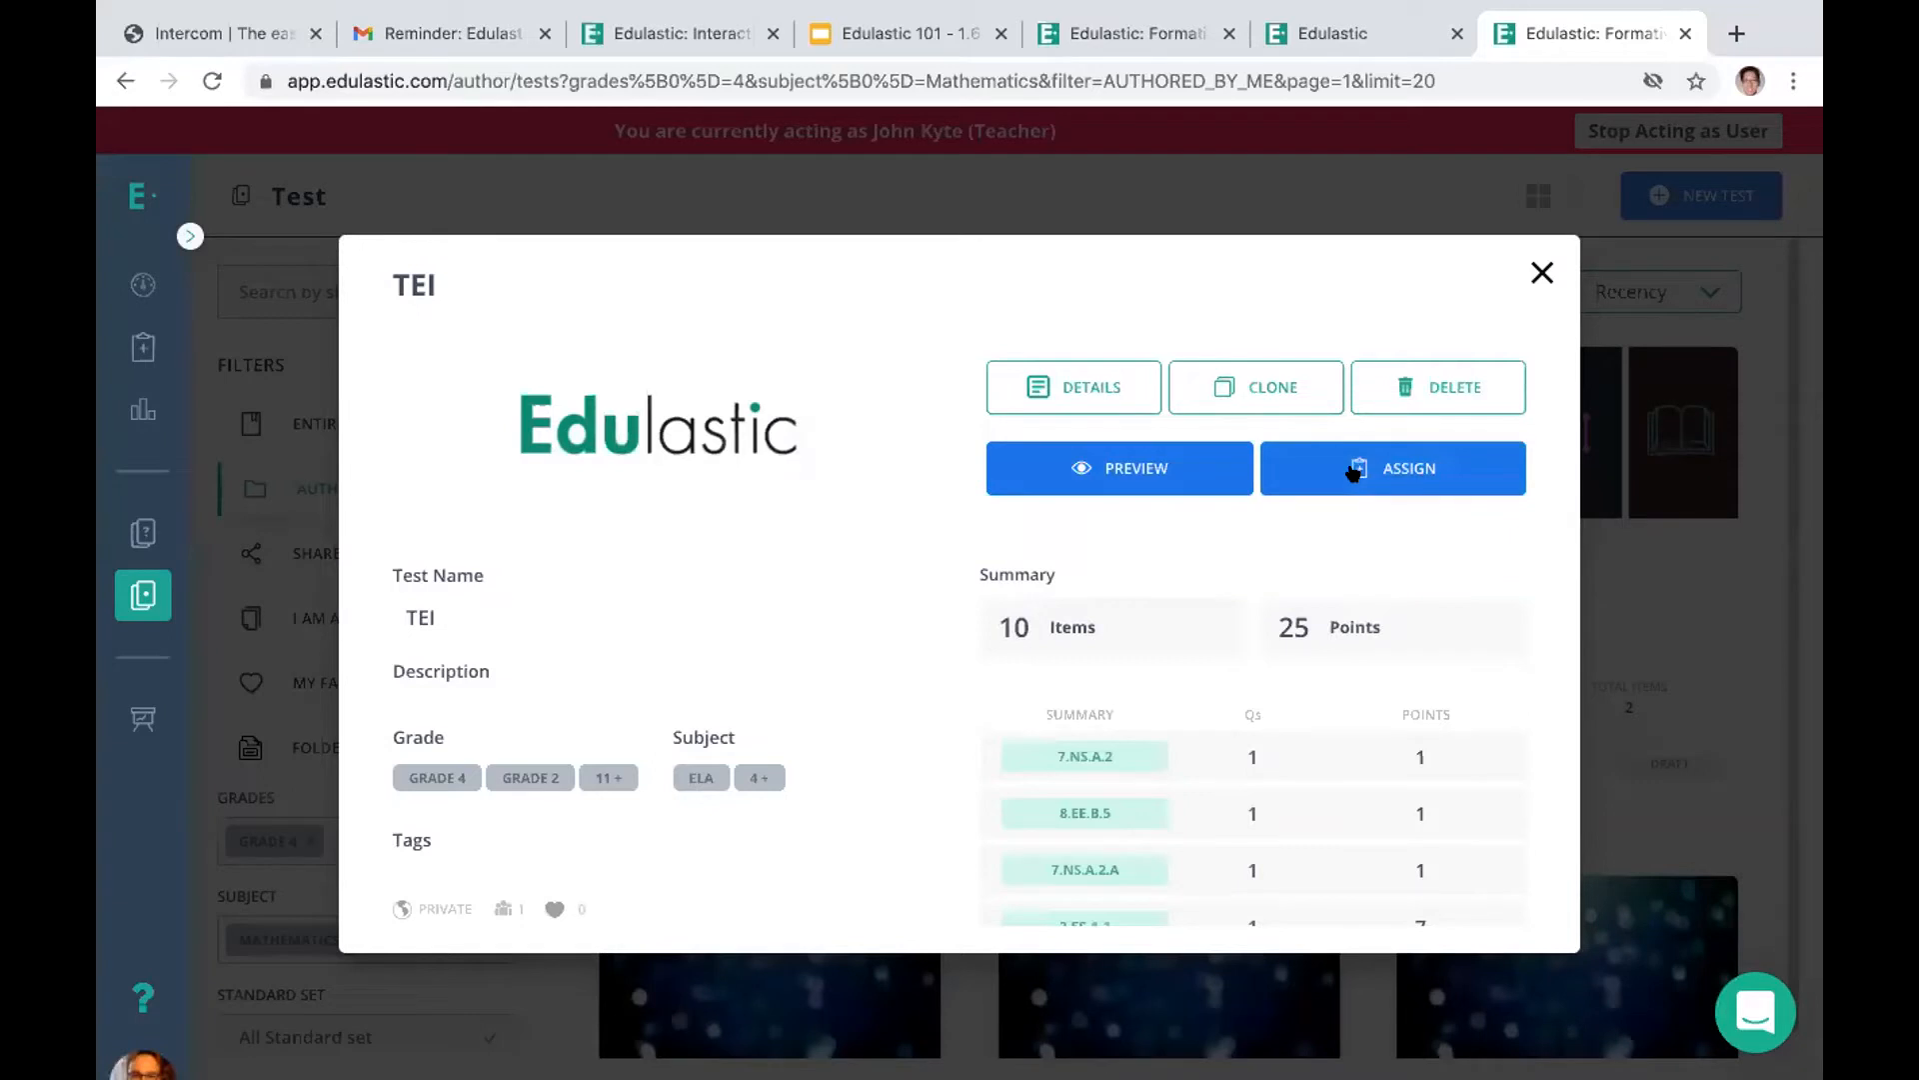
pyautogui.click(1540, 272)
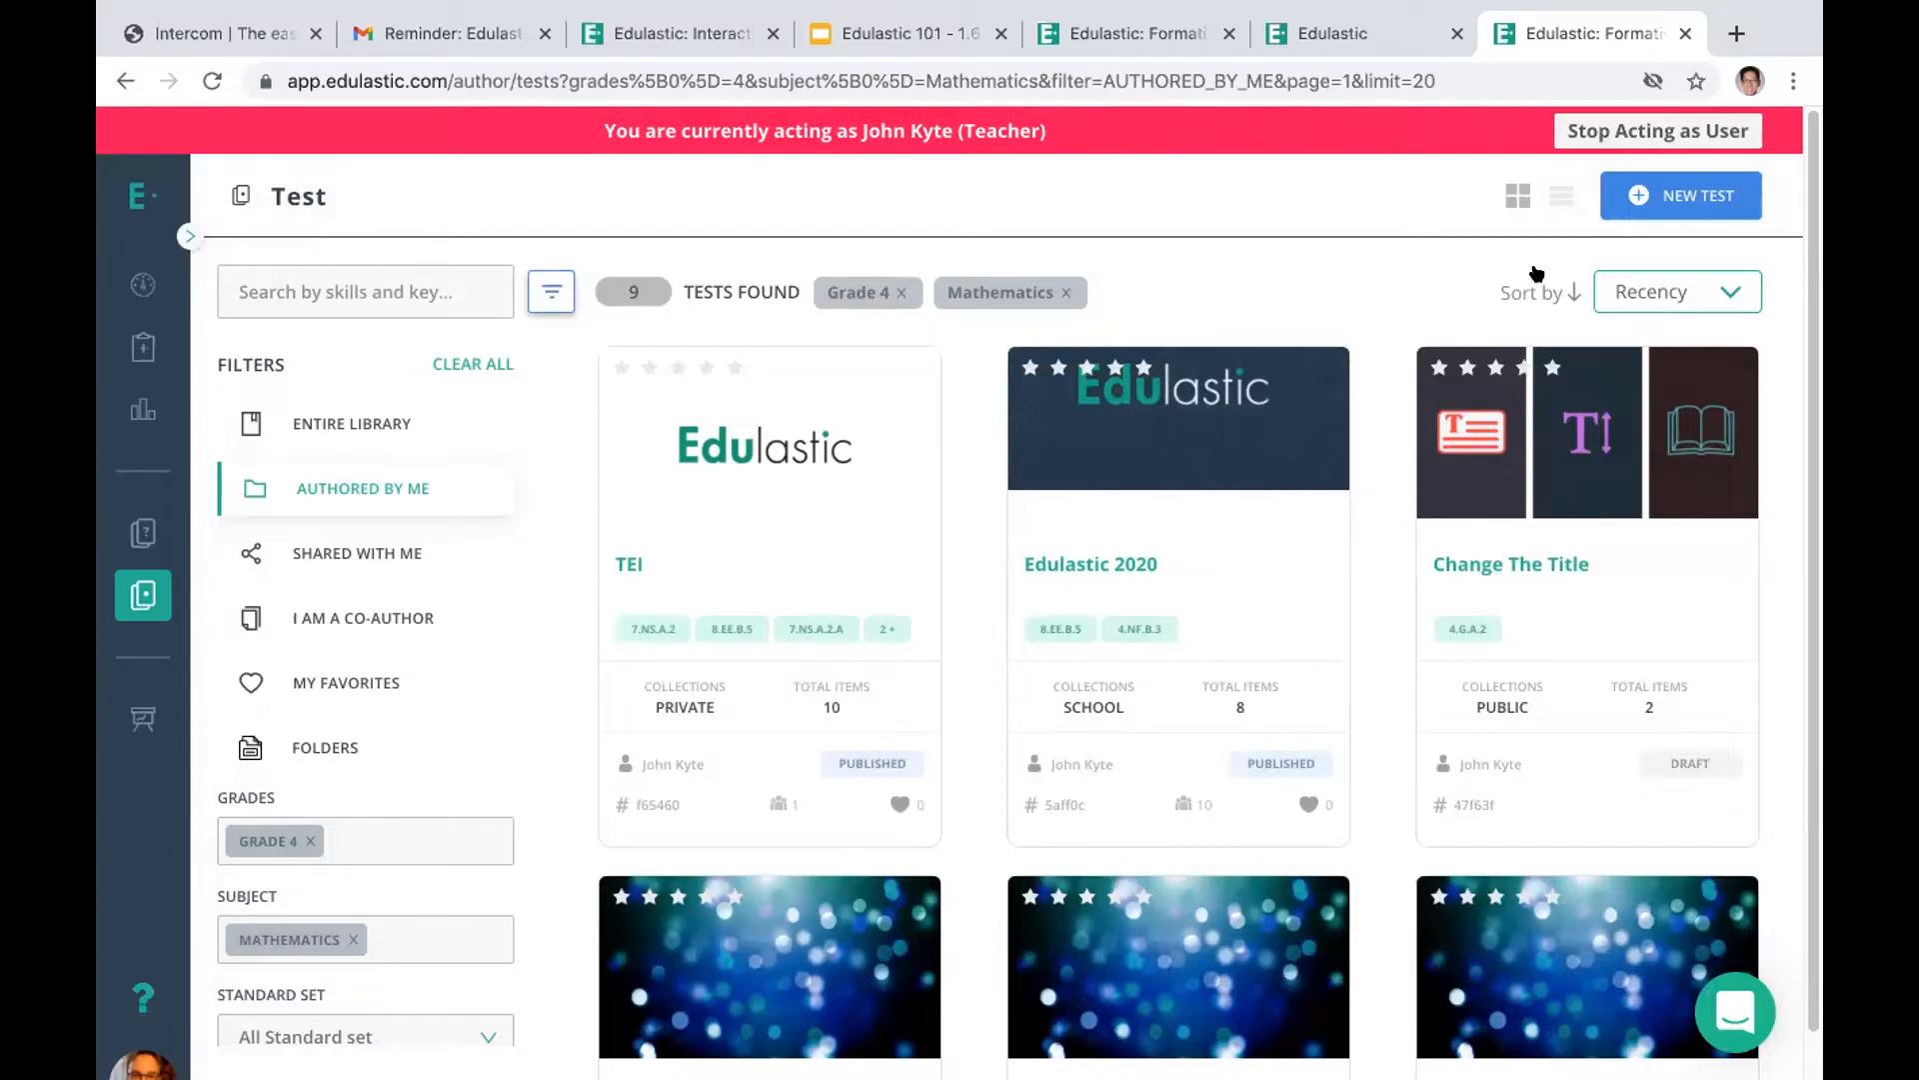
# Switch to the browser page with the student account and look through its assignments, grades and classes, returning to the assignments
pyautogui.click(1335, 30)
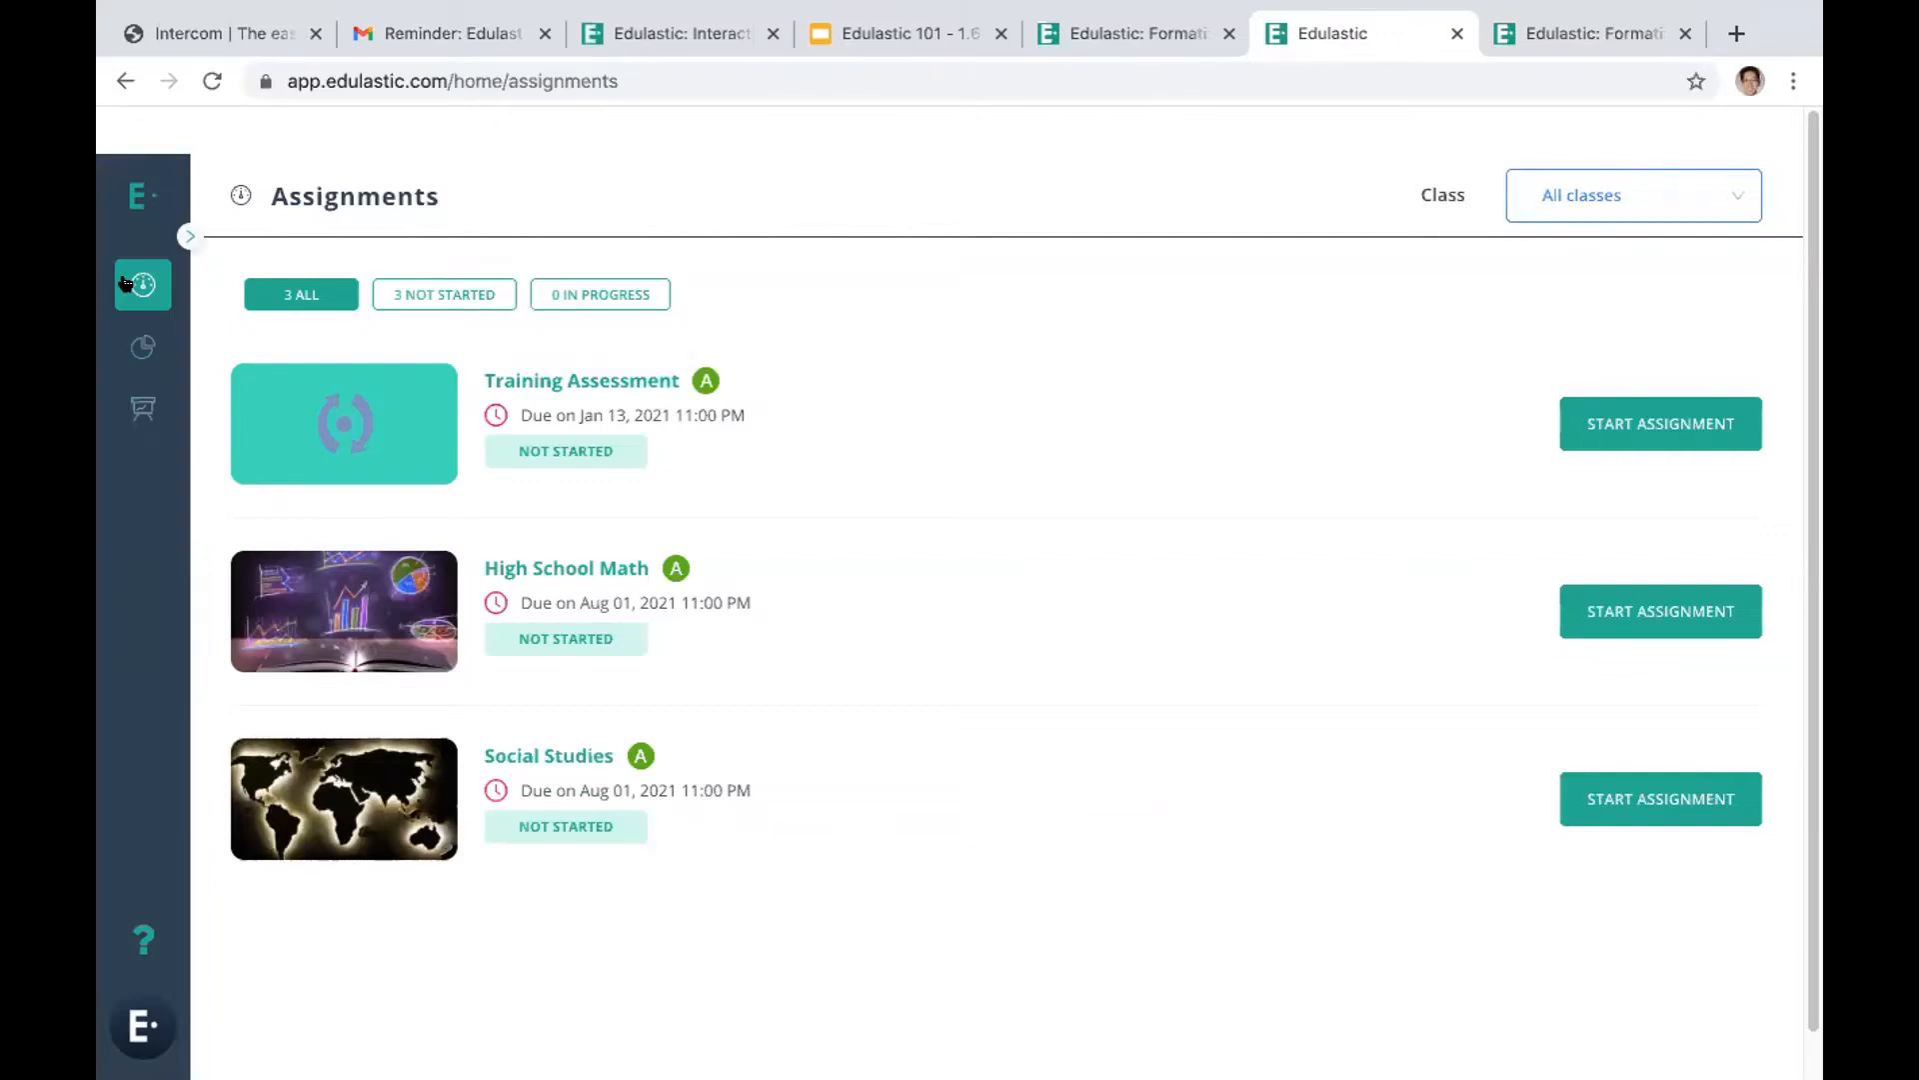
pyautogui.click(136, 349)
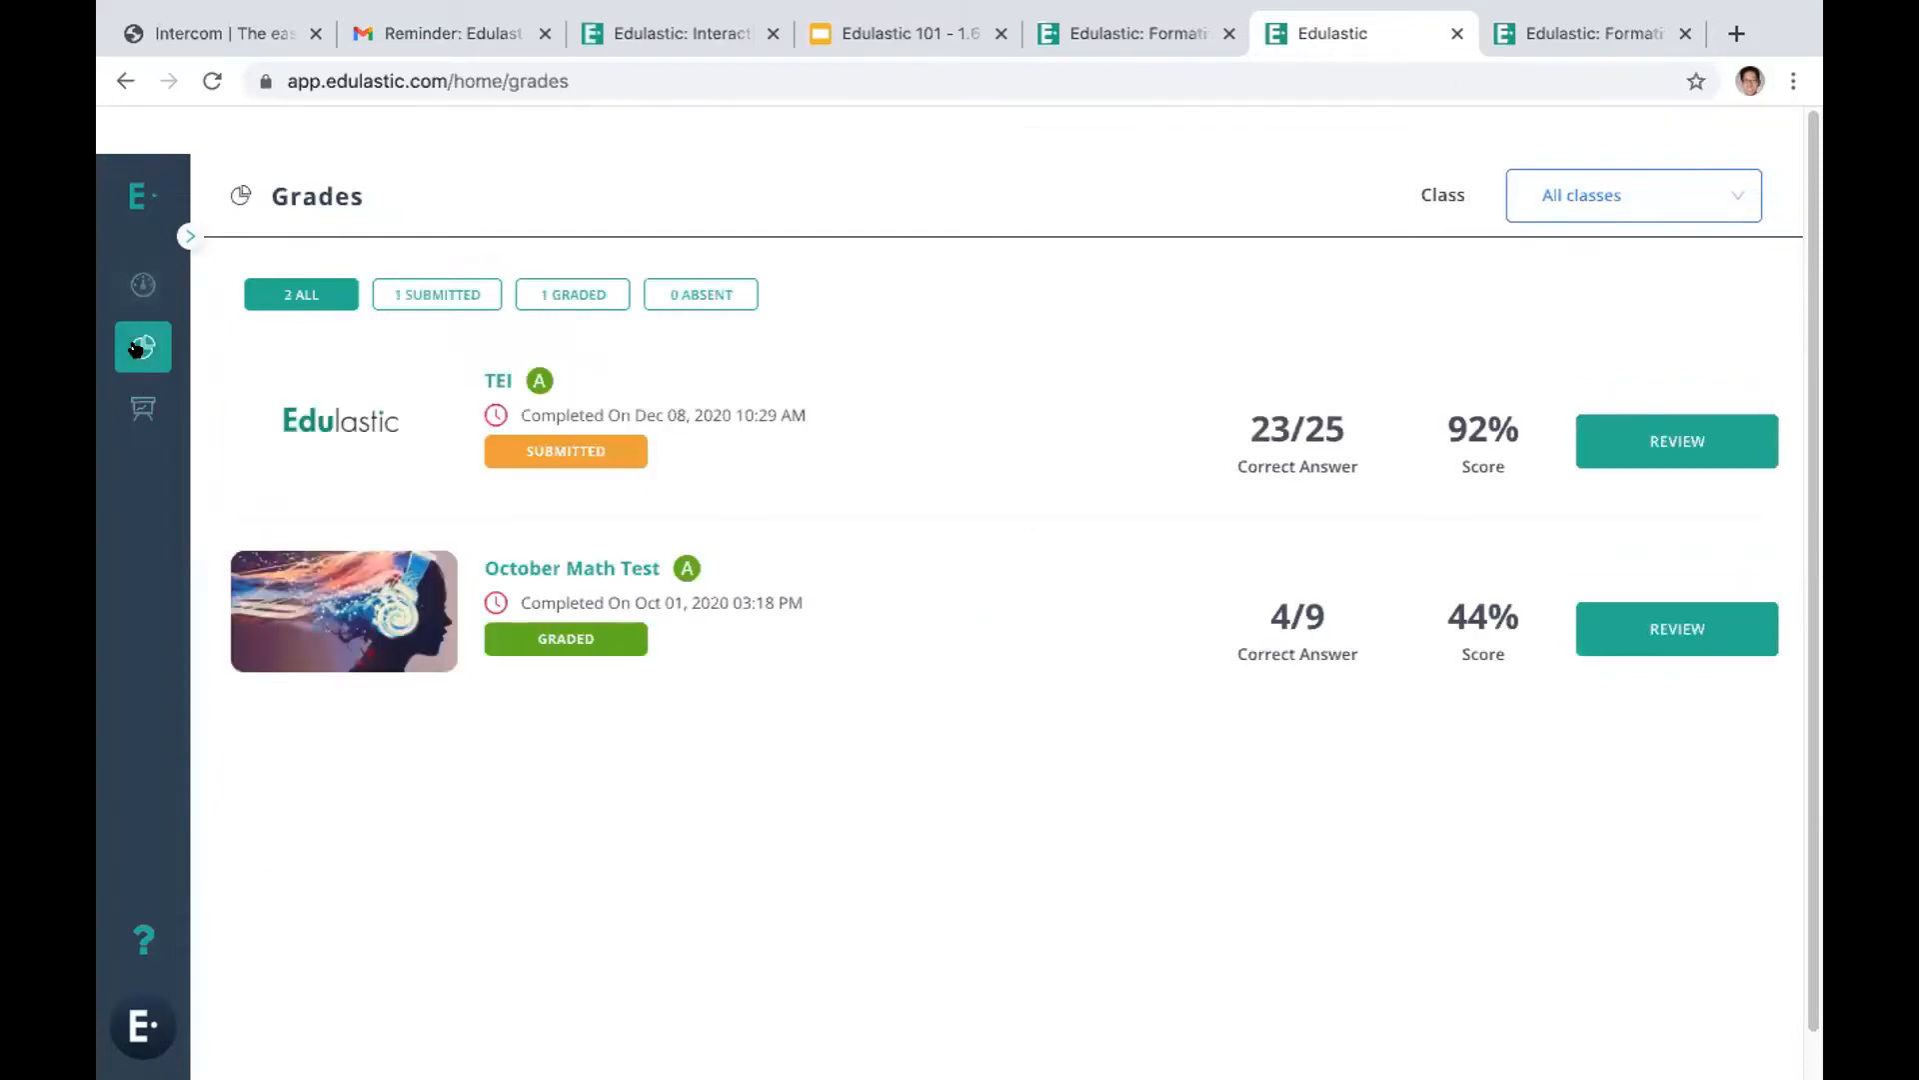
pyautogui.click(136, 394)
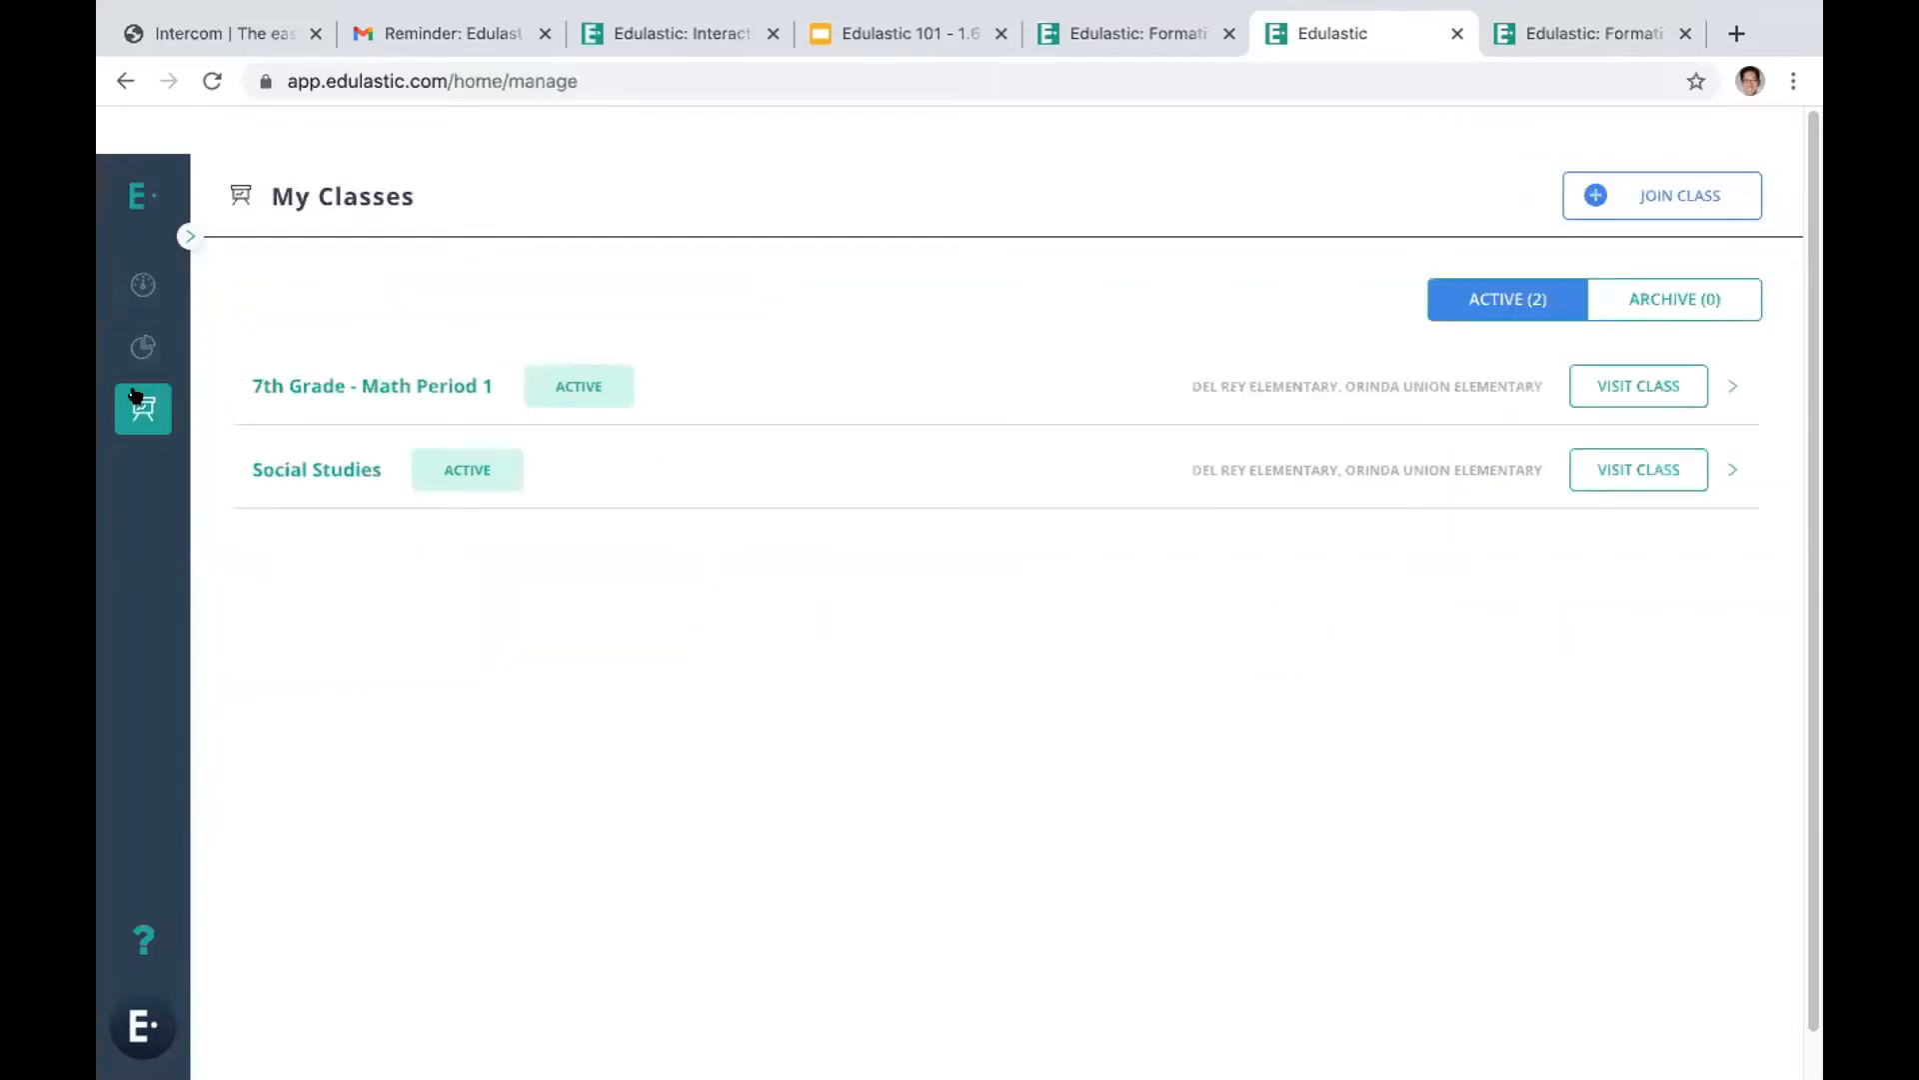
pyautogui.click(142, 285)
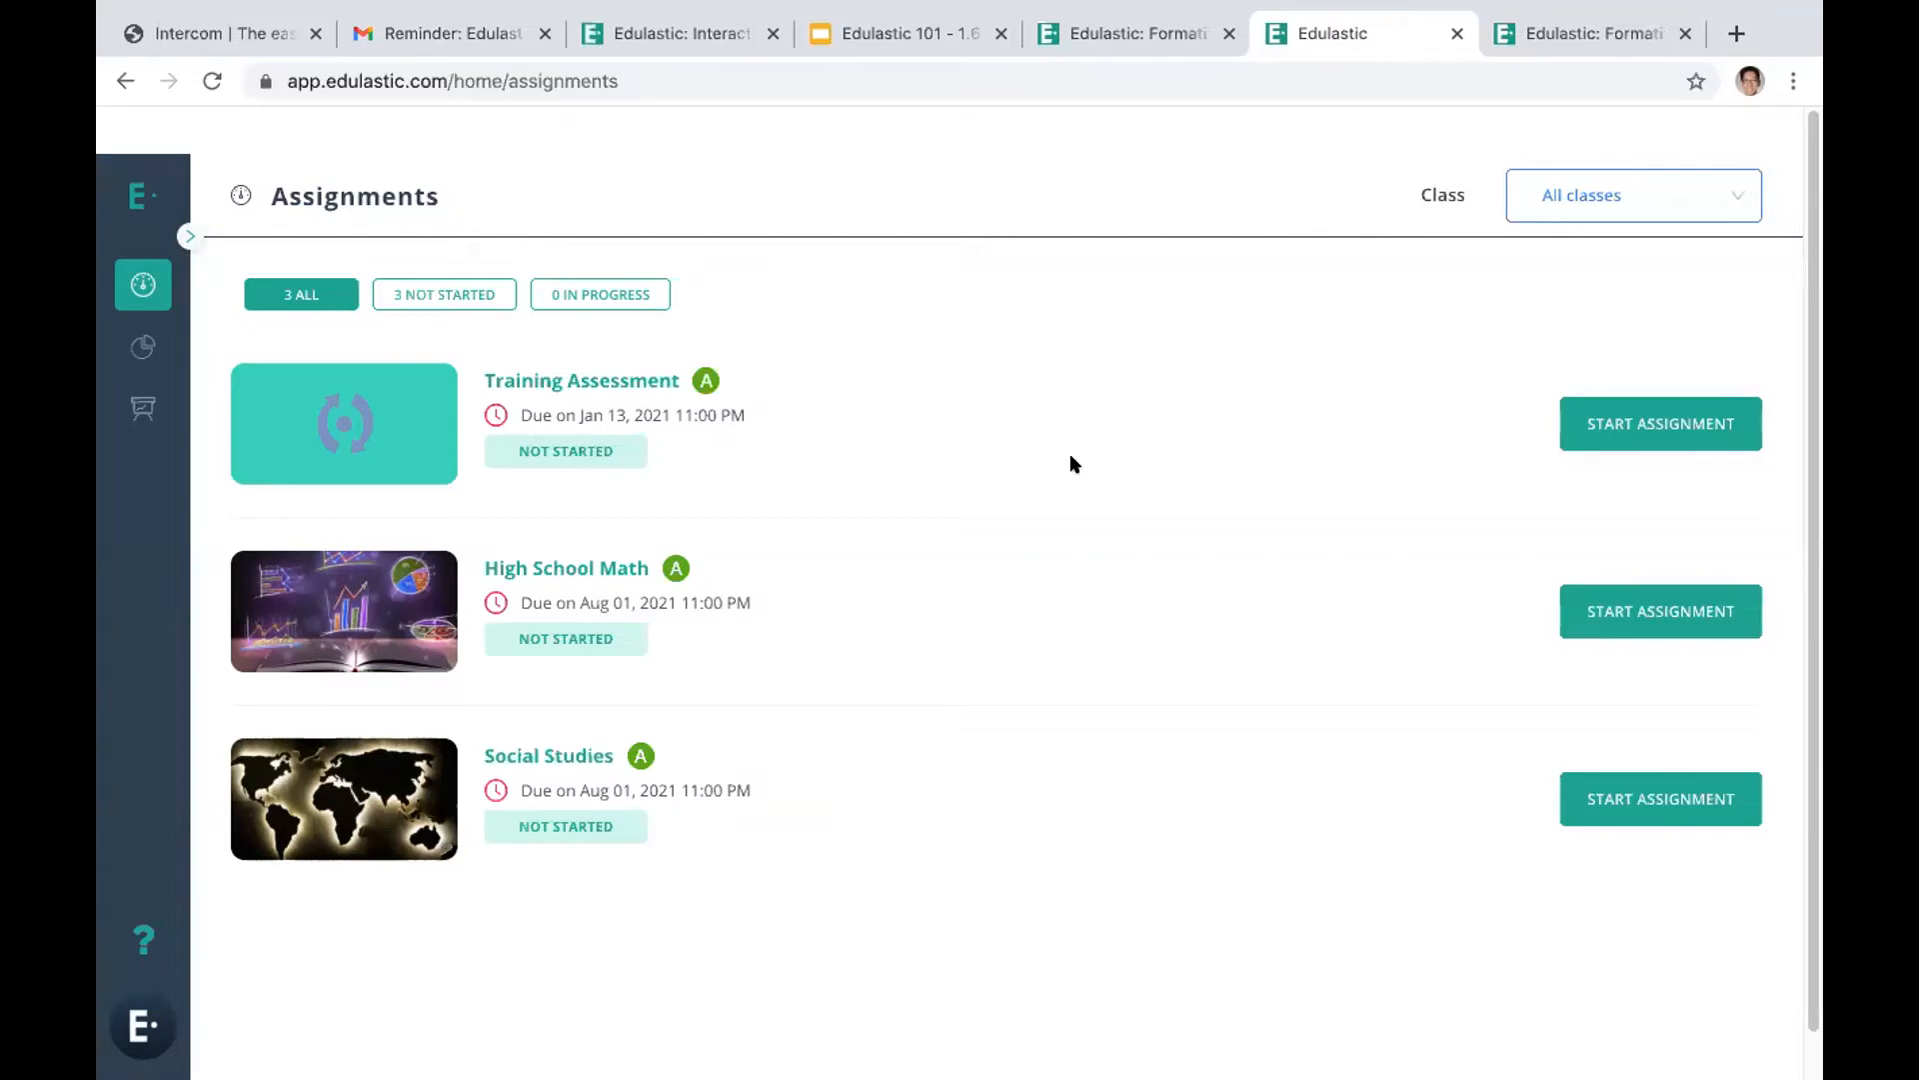
# Start the Training Assessment as the student, answer question 1 with choice A (1) and continue to question 2
pyautogui.click(1647, 424)
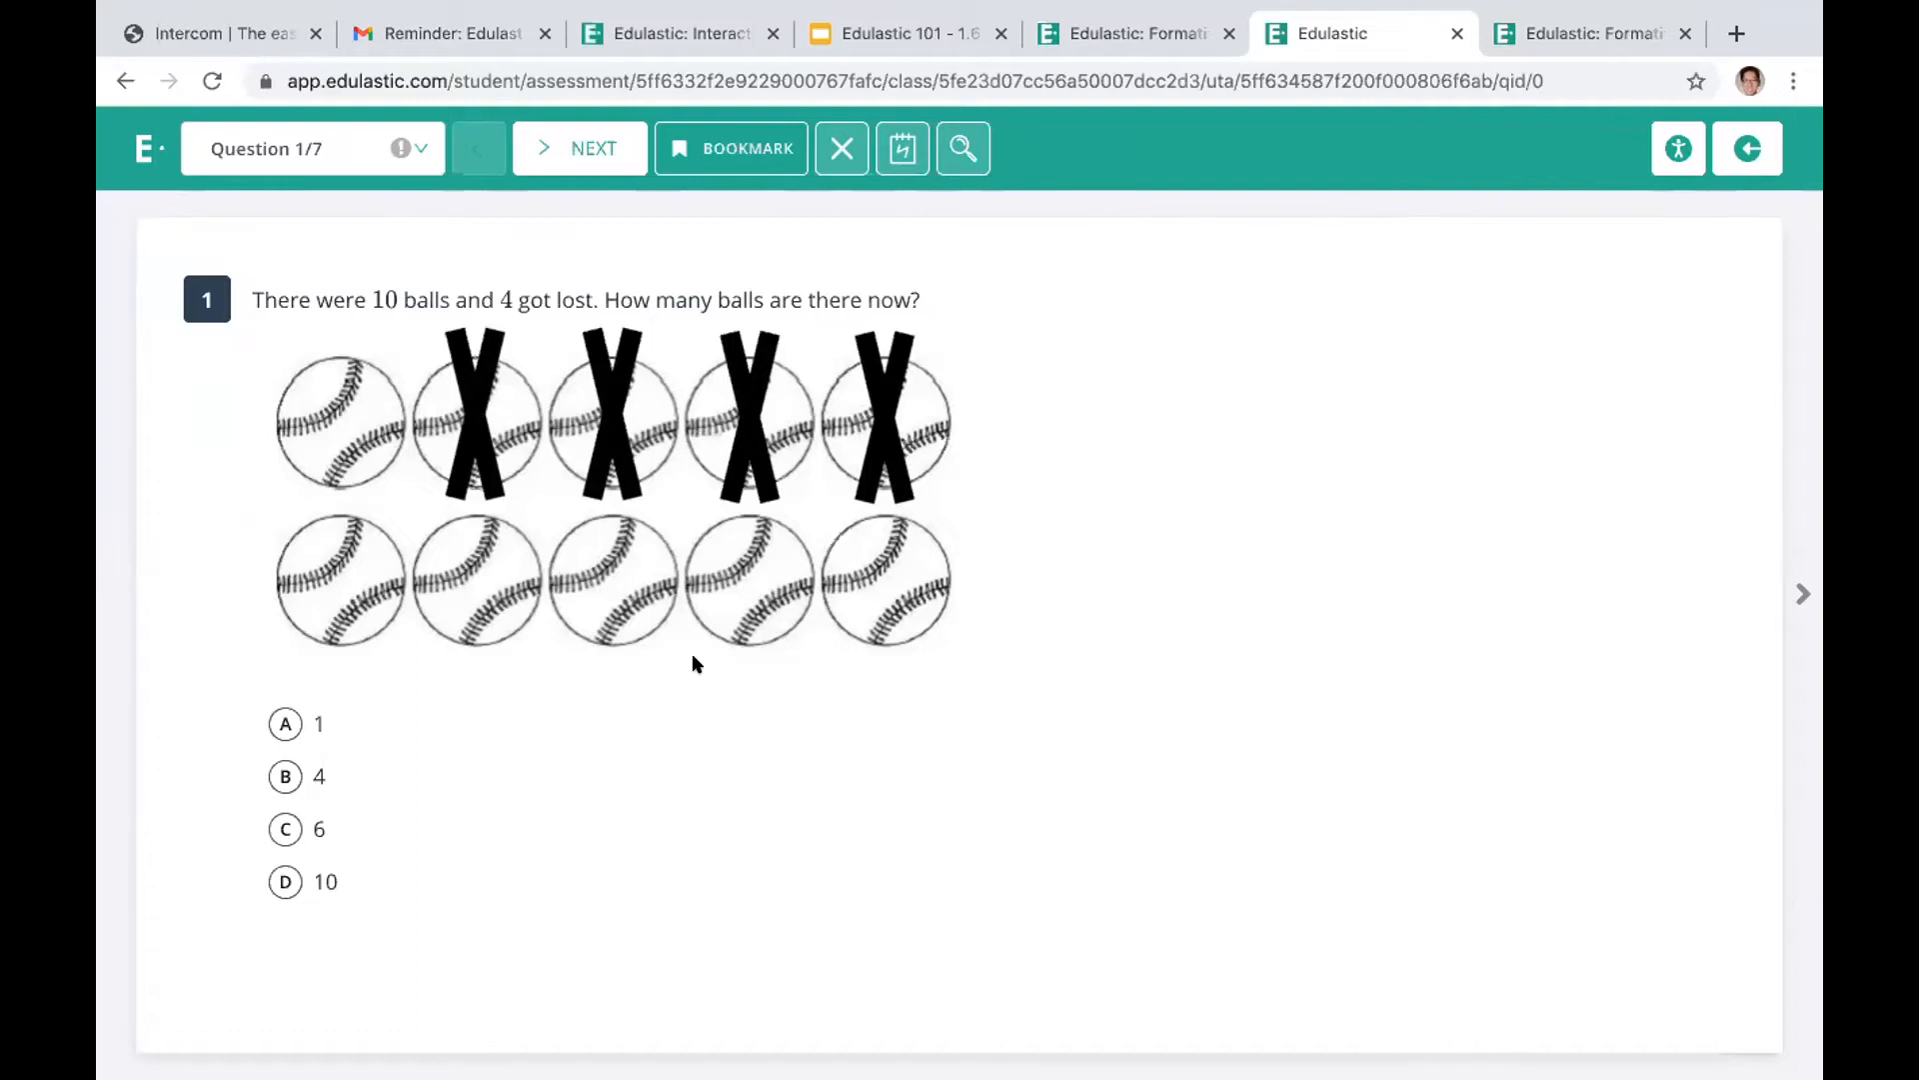
pyautogui.click(283, 725)
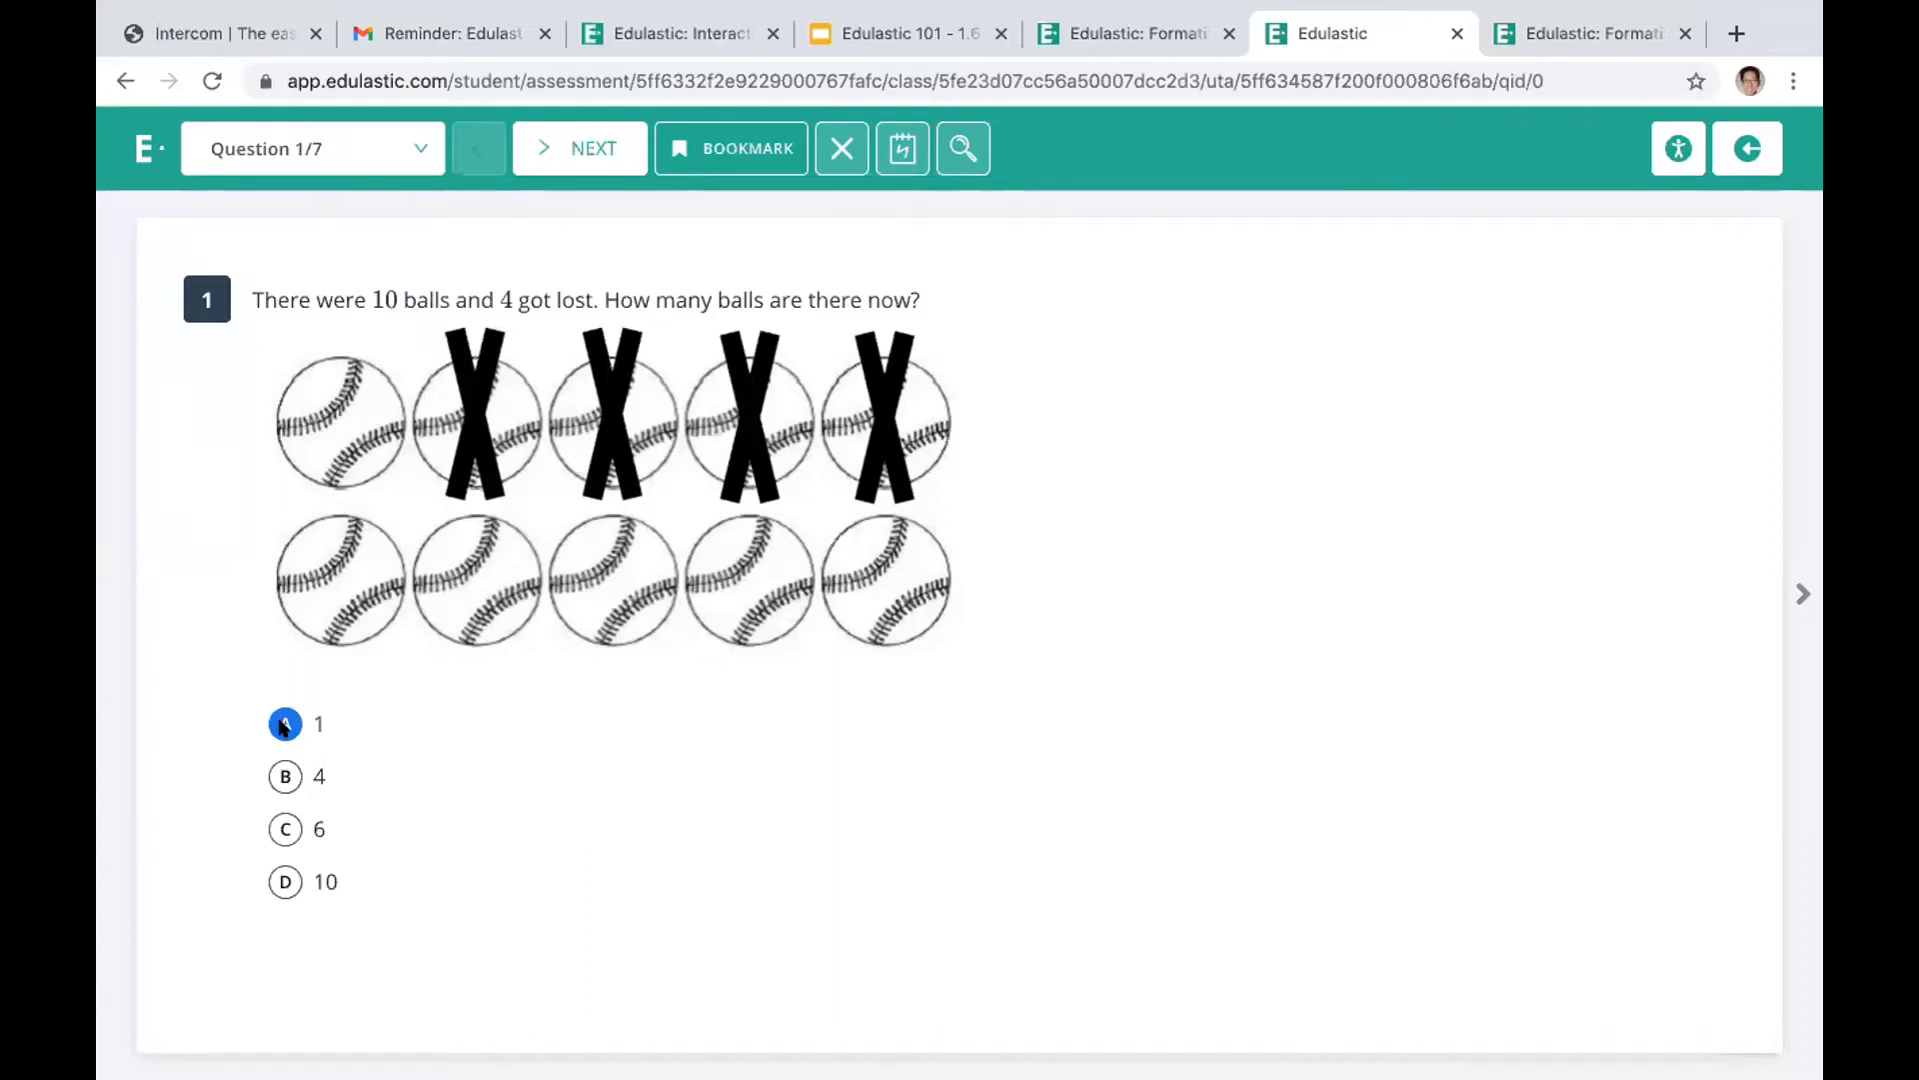
pyautogui.click(567, 150)
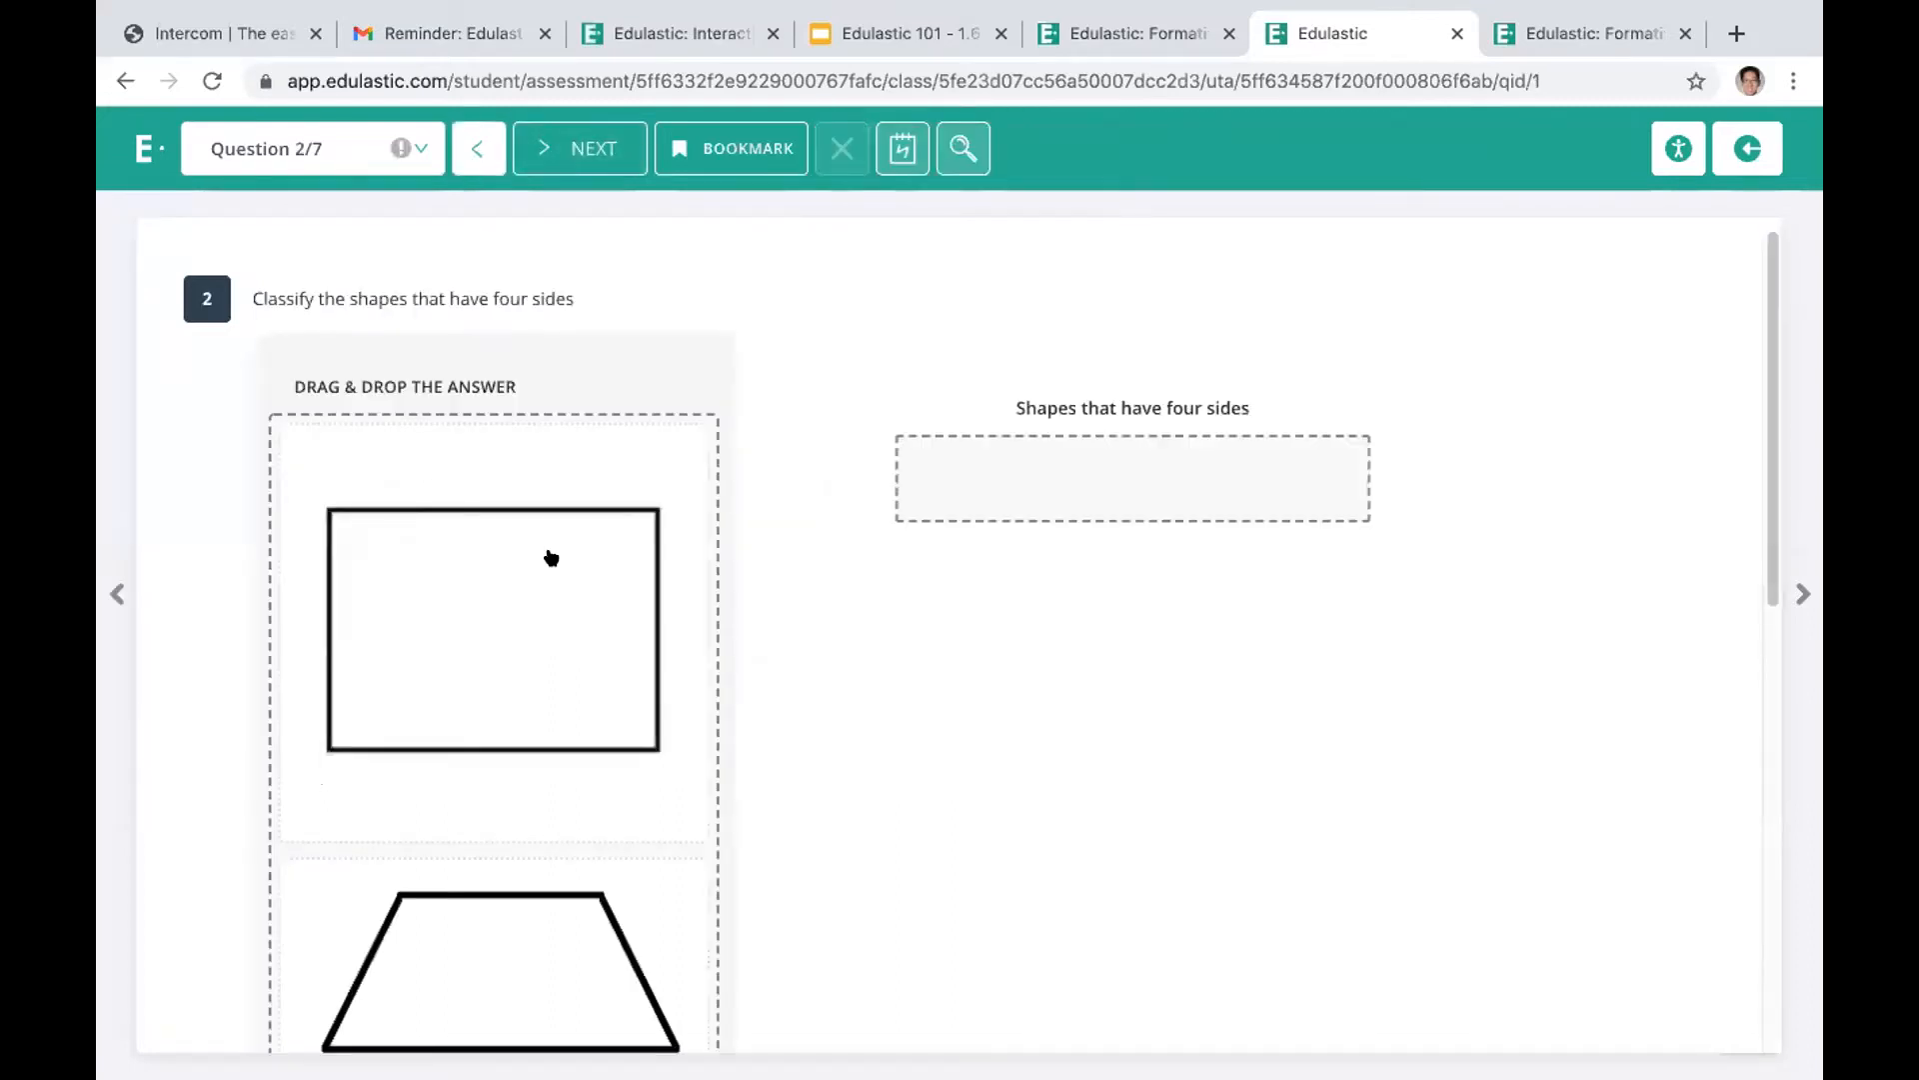
# Place the rectangle among the shapes that have four sides in question 2, try adding the trapezoid too, and continue to question 3
pyautogui.moveTo(508, 626); pyautogui.dragTo(1169, 558)
pyautogui.moveTo(1768, 438); pyautogui.dragTo(1744, 509)
pyautogui.moveTo(531, 437); pyautogui.dragTo(1182, 330)
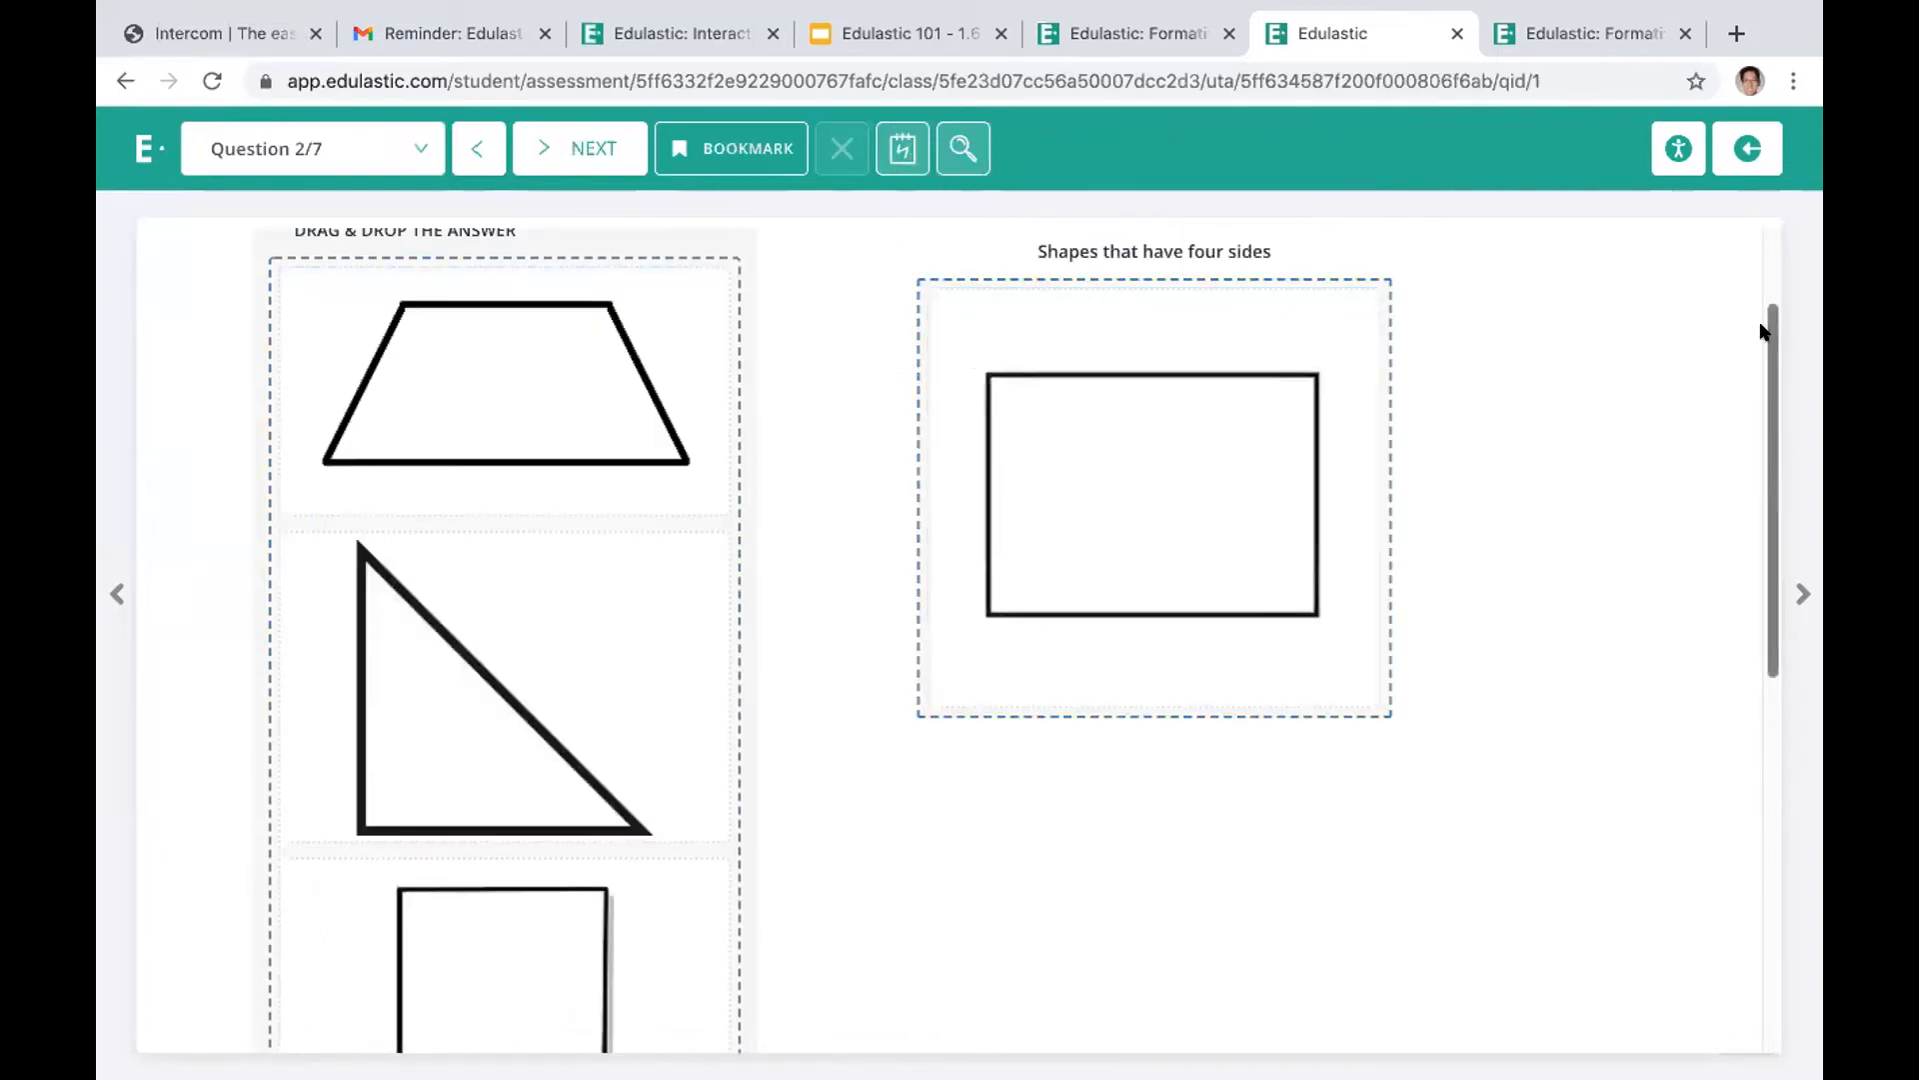
pyautogui.moveTo(1771, 332); pyautogui.dragTo(1765, 245)
pyautogui.click(595, 148)
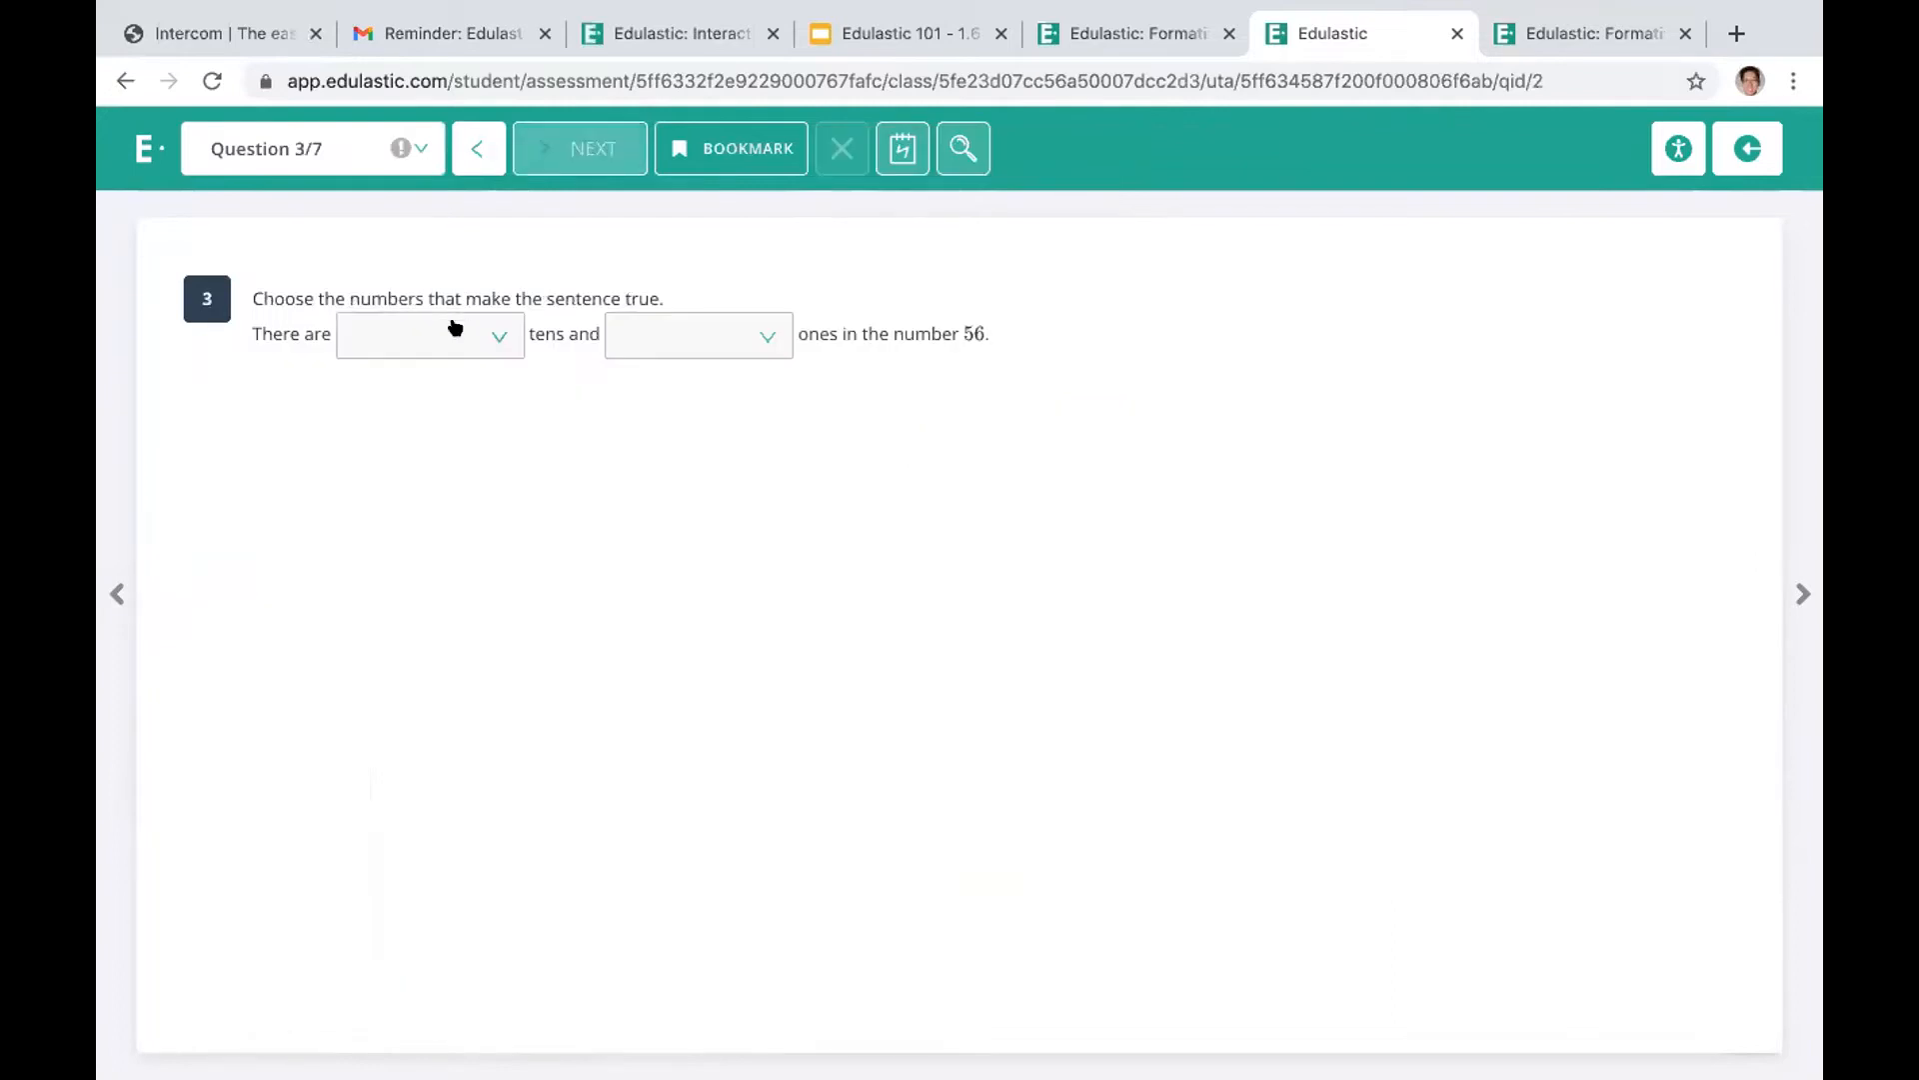
# Complete the sentence in question 3 with 5 tens and 6 ones and continue to question 4
pyautogui.click(492, 335)
pyautogui.click(390, 432)
pyautogui.click(757, 333)
pyautogui.click(686, 473)
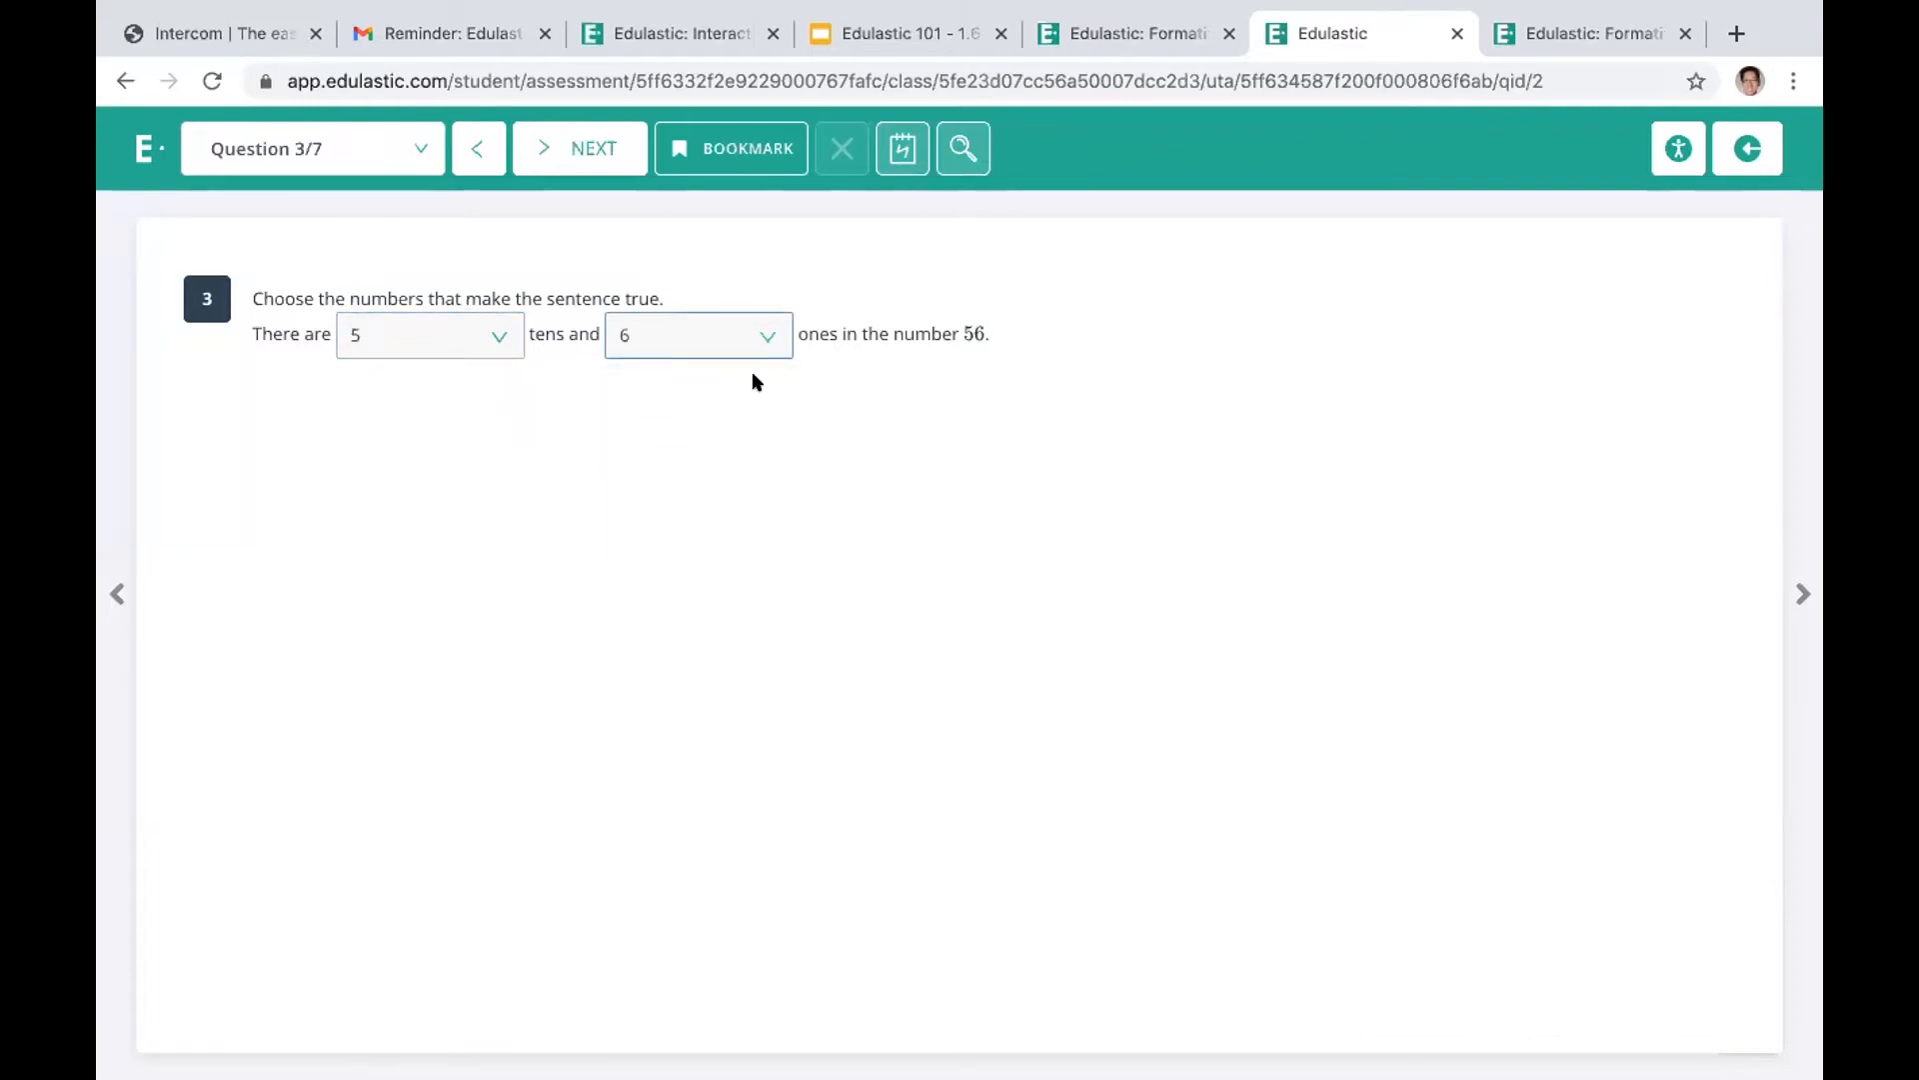
pyautogui.click(552, 148)
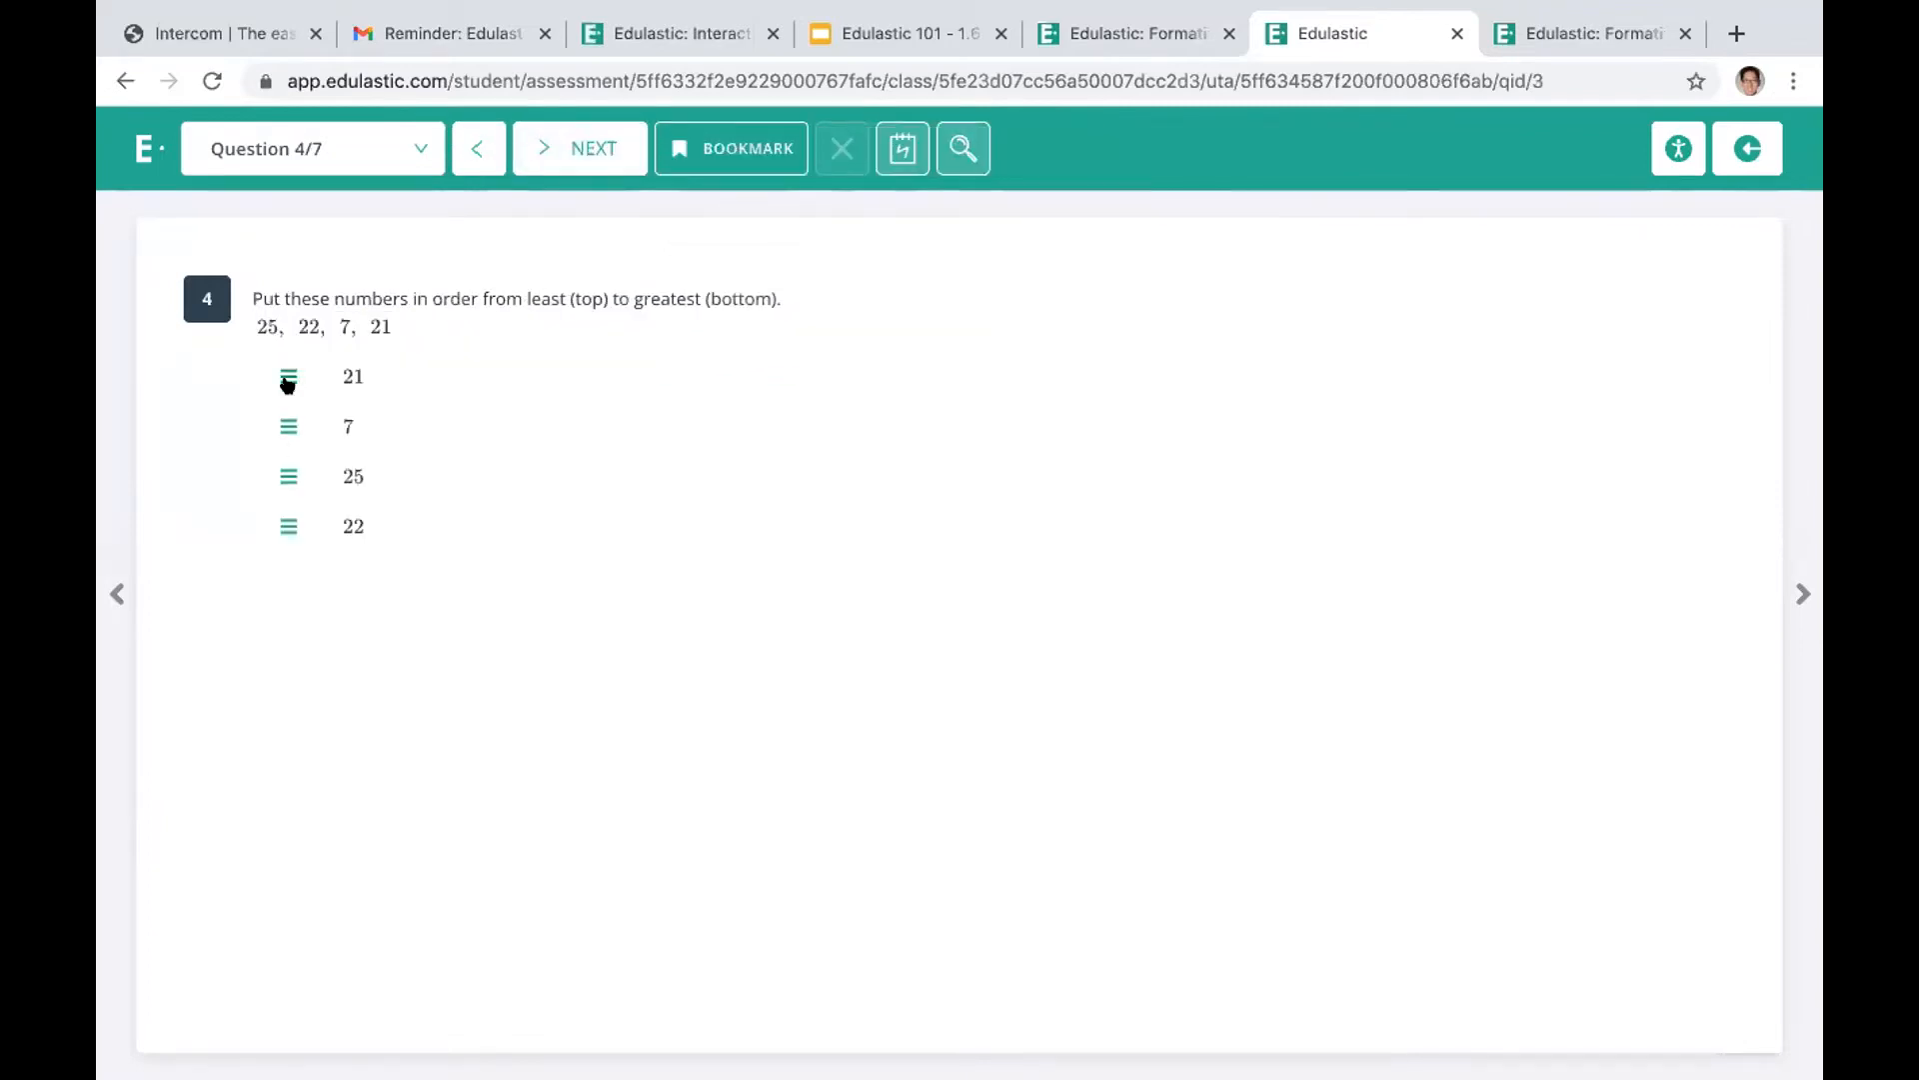
# Reorder the numbers in question 4 as 22, 7, 25, 21, answer question 5 with choice A and continue to question 6
pyautogui.moveTo(287, 527); pyautogui.dragTo(350, 368)
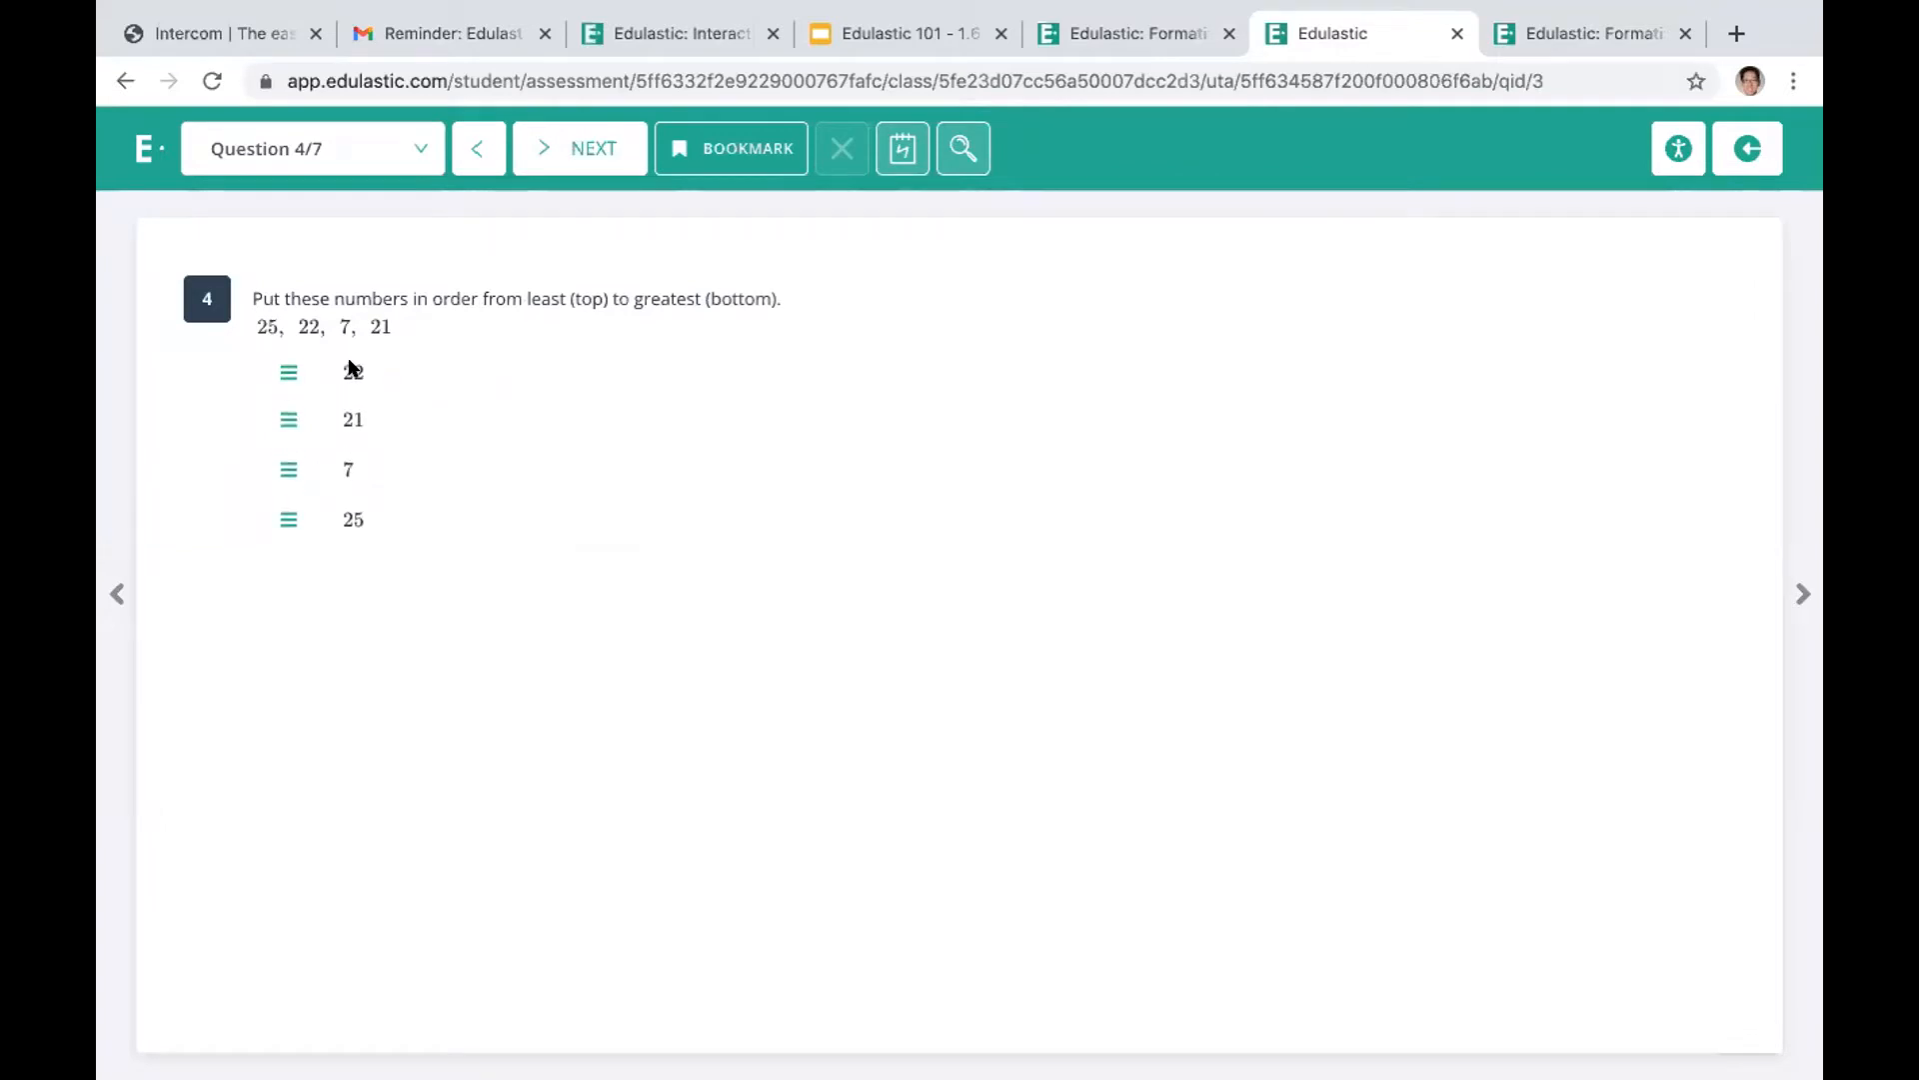
pyautogui.moveTo(281, 428); pyautogui.dragTo(274, 533)
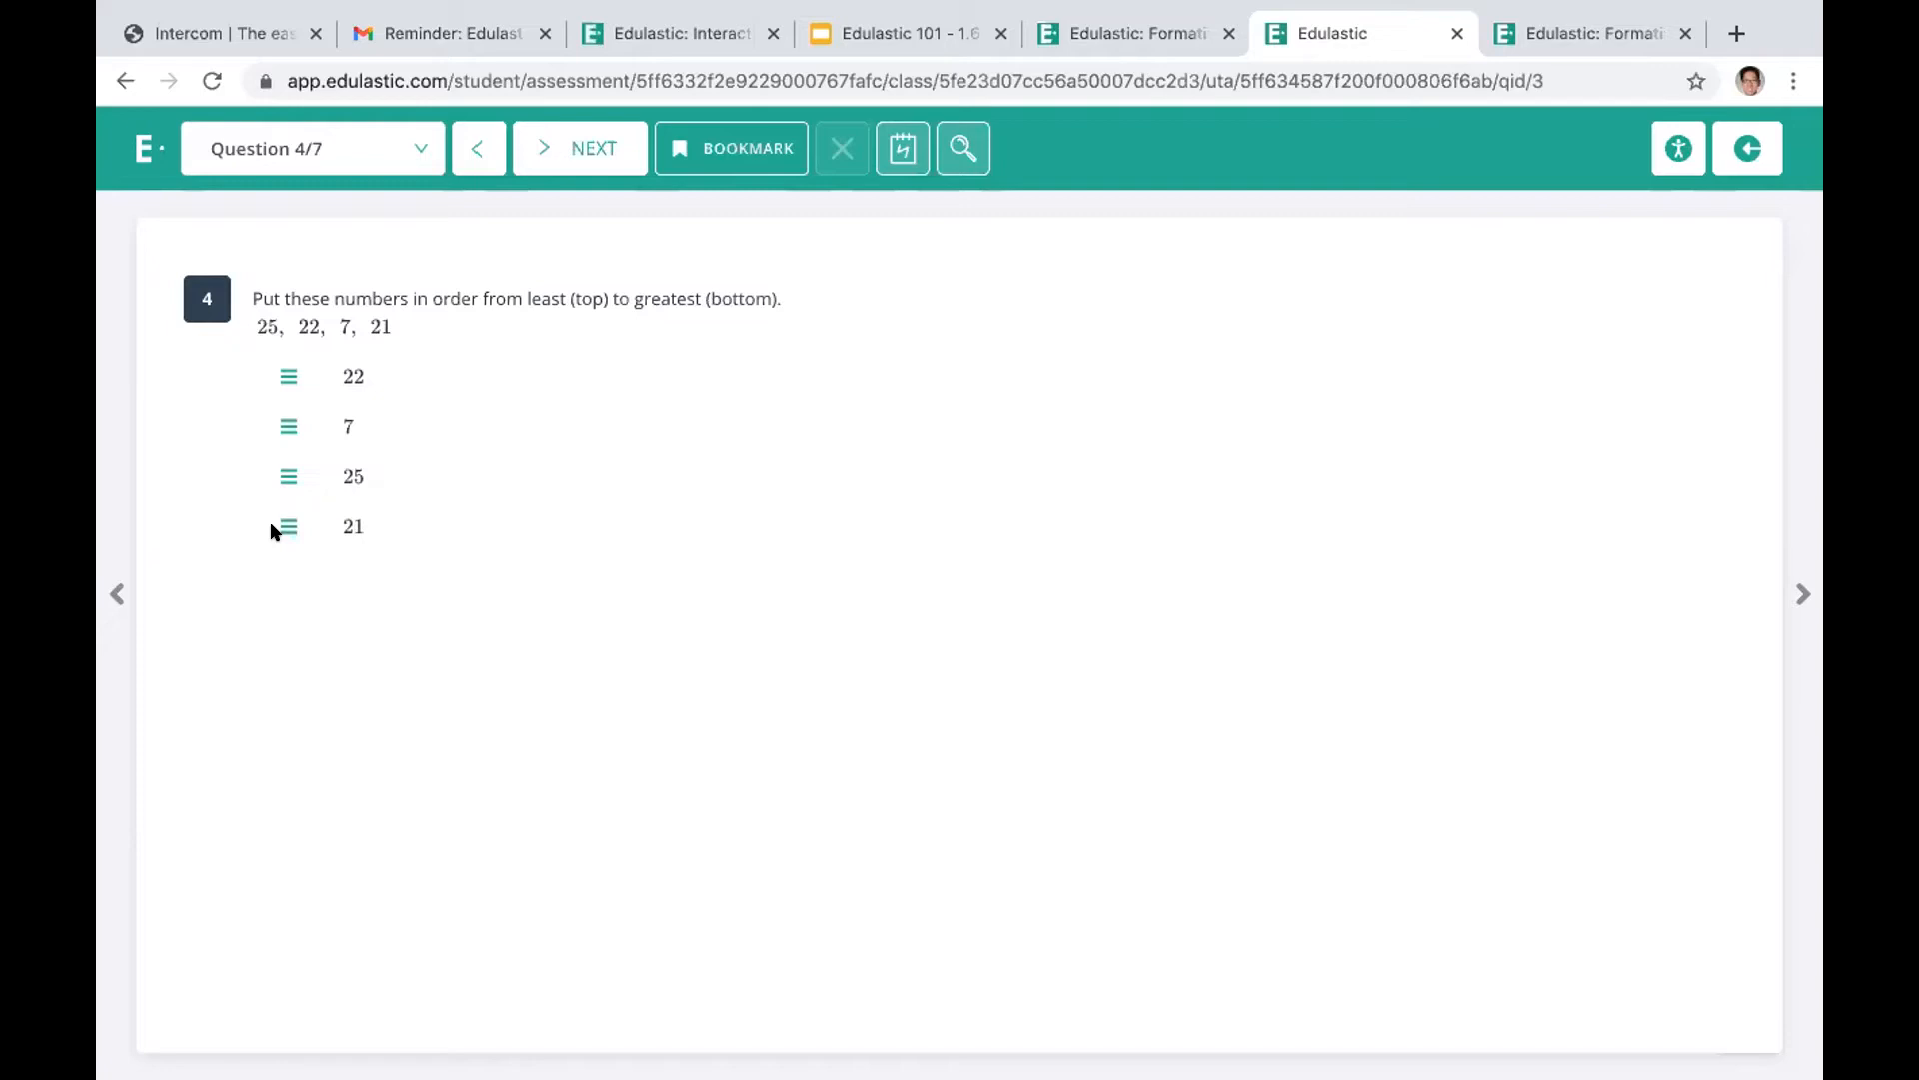
pyautogui.click(569, 151)
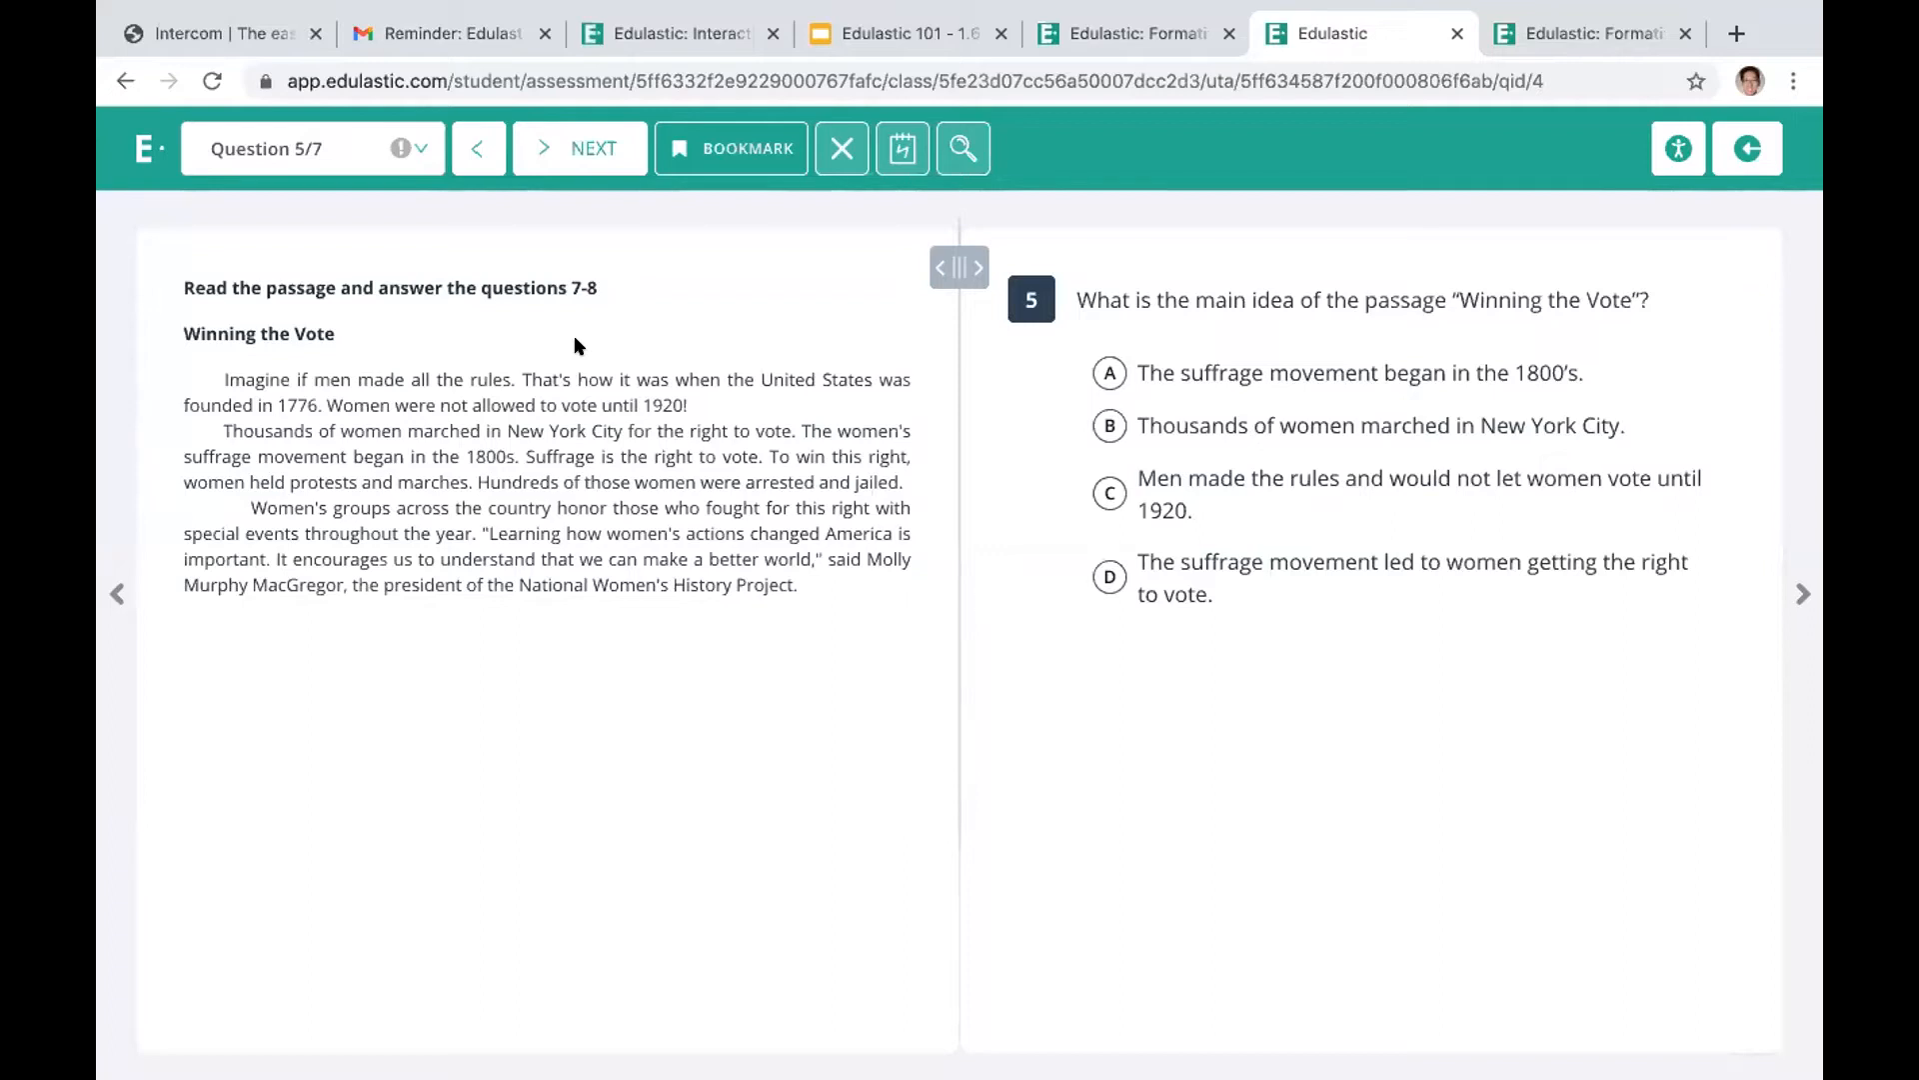
pyautogui.click(1100, 372)
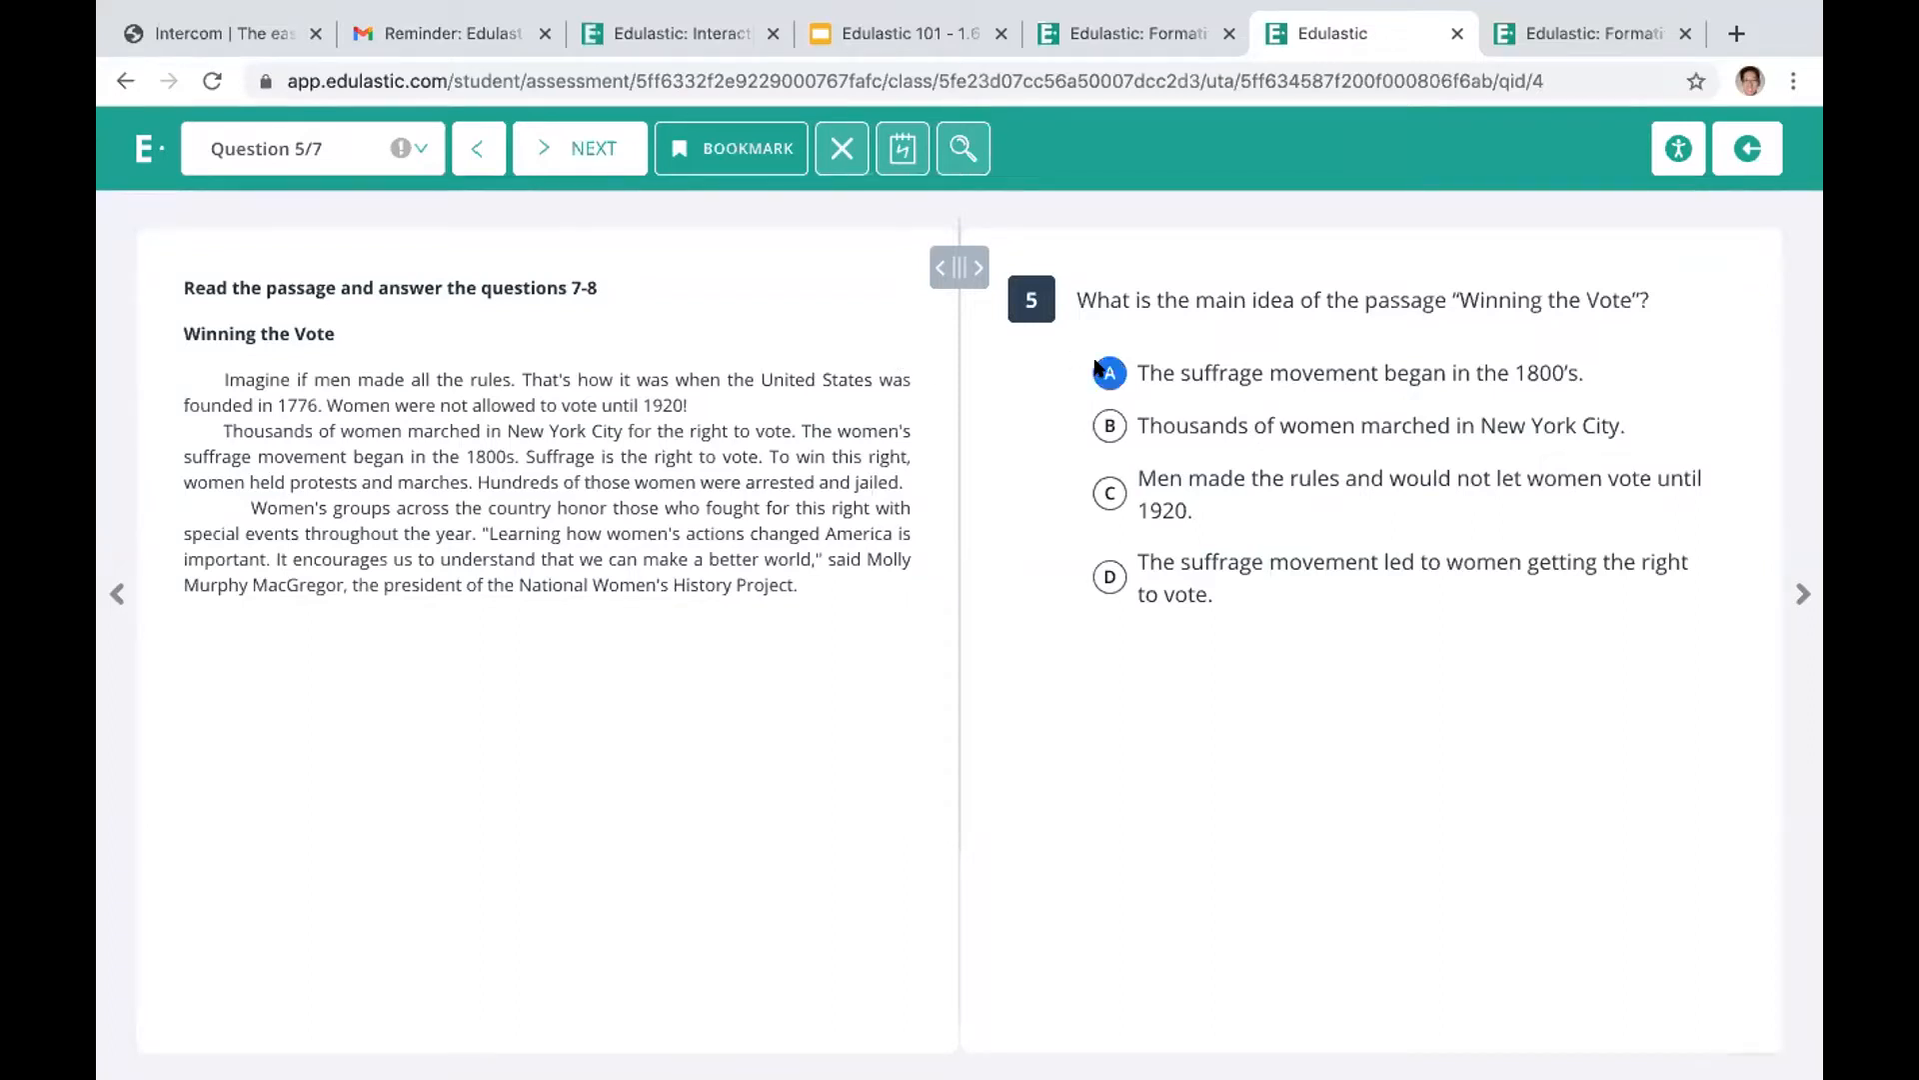
pyautogui.click(613, 143)
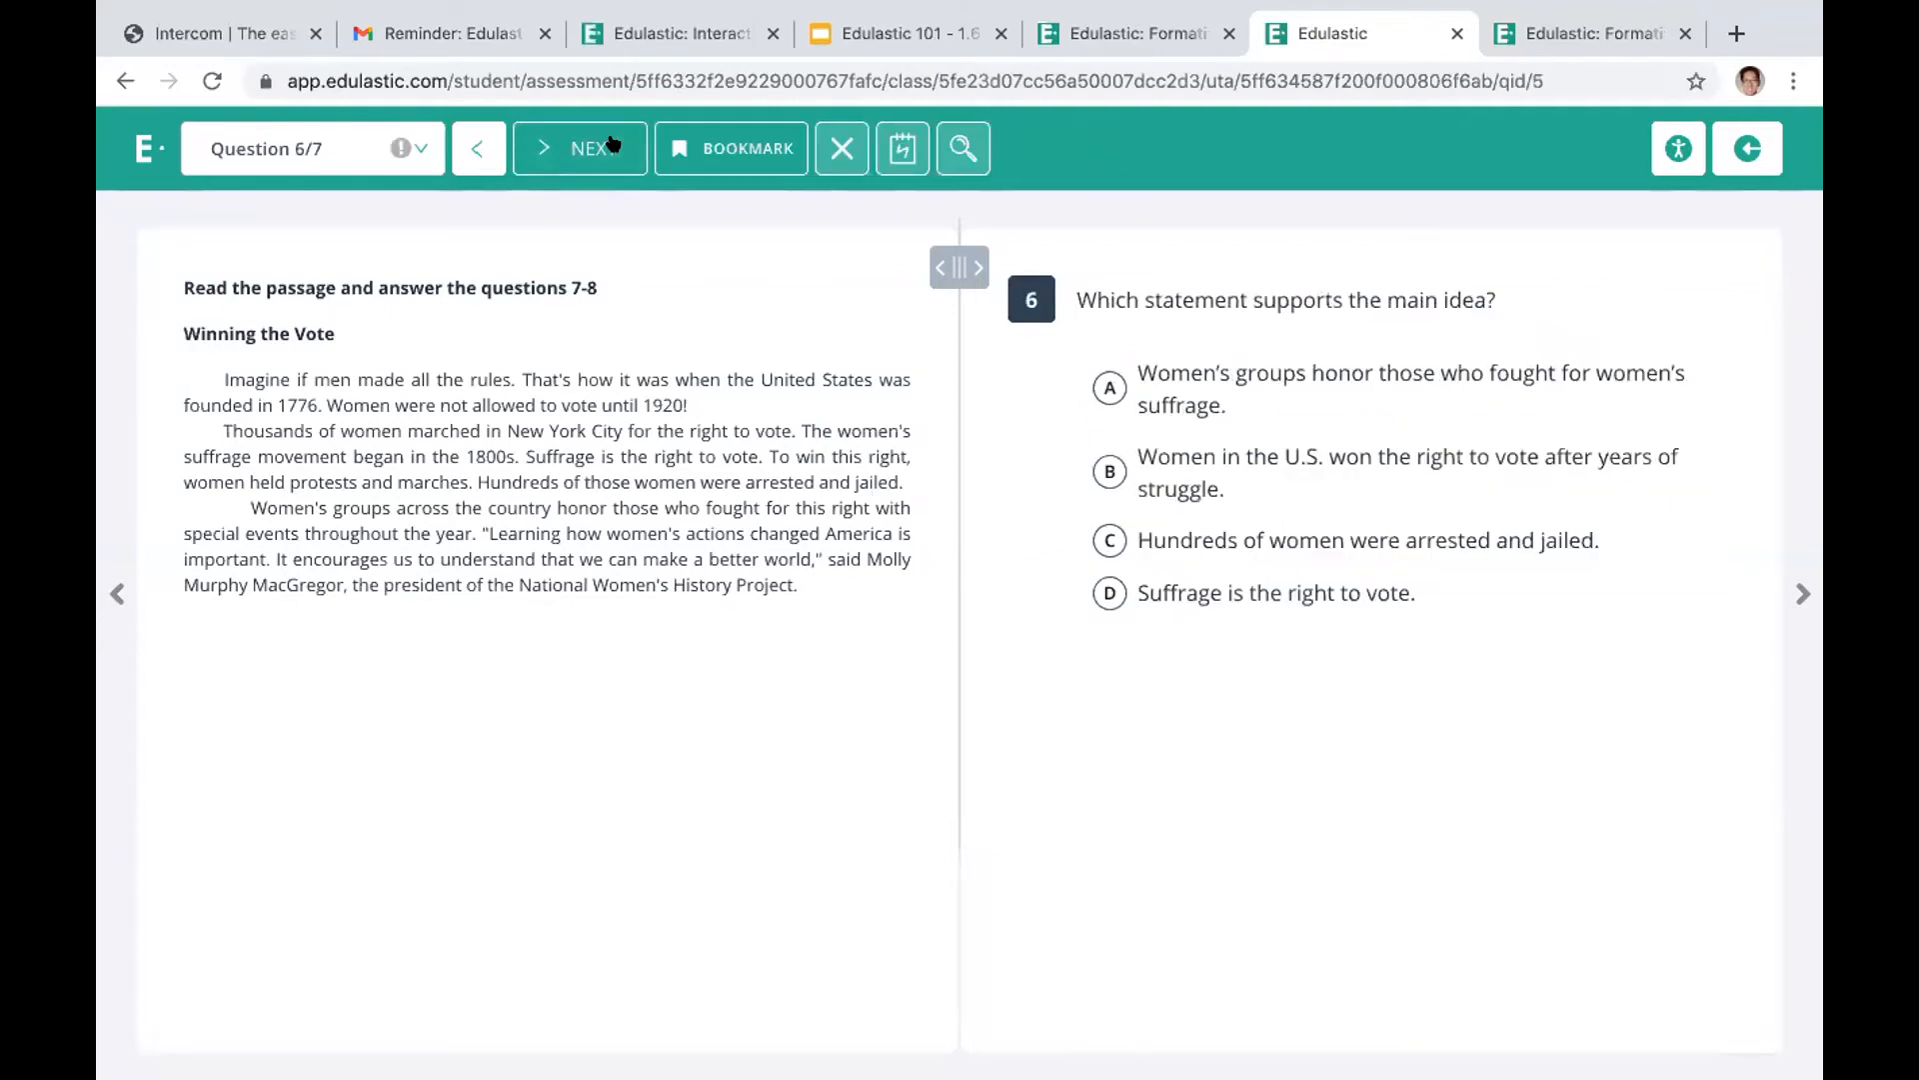
# Cross out answer choices A and B in question 6 with the Crossout tool
pyautogui.click(1107, 385)
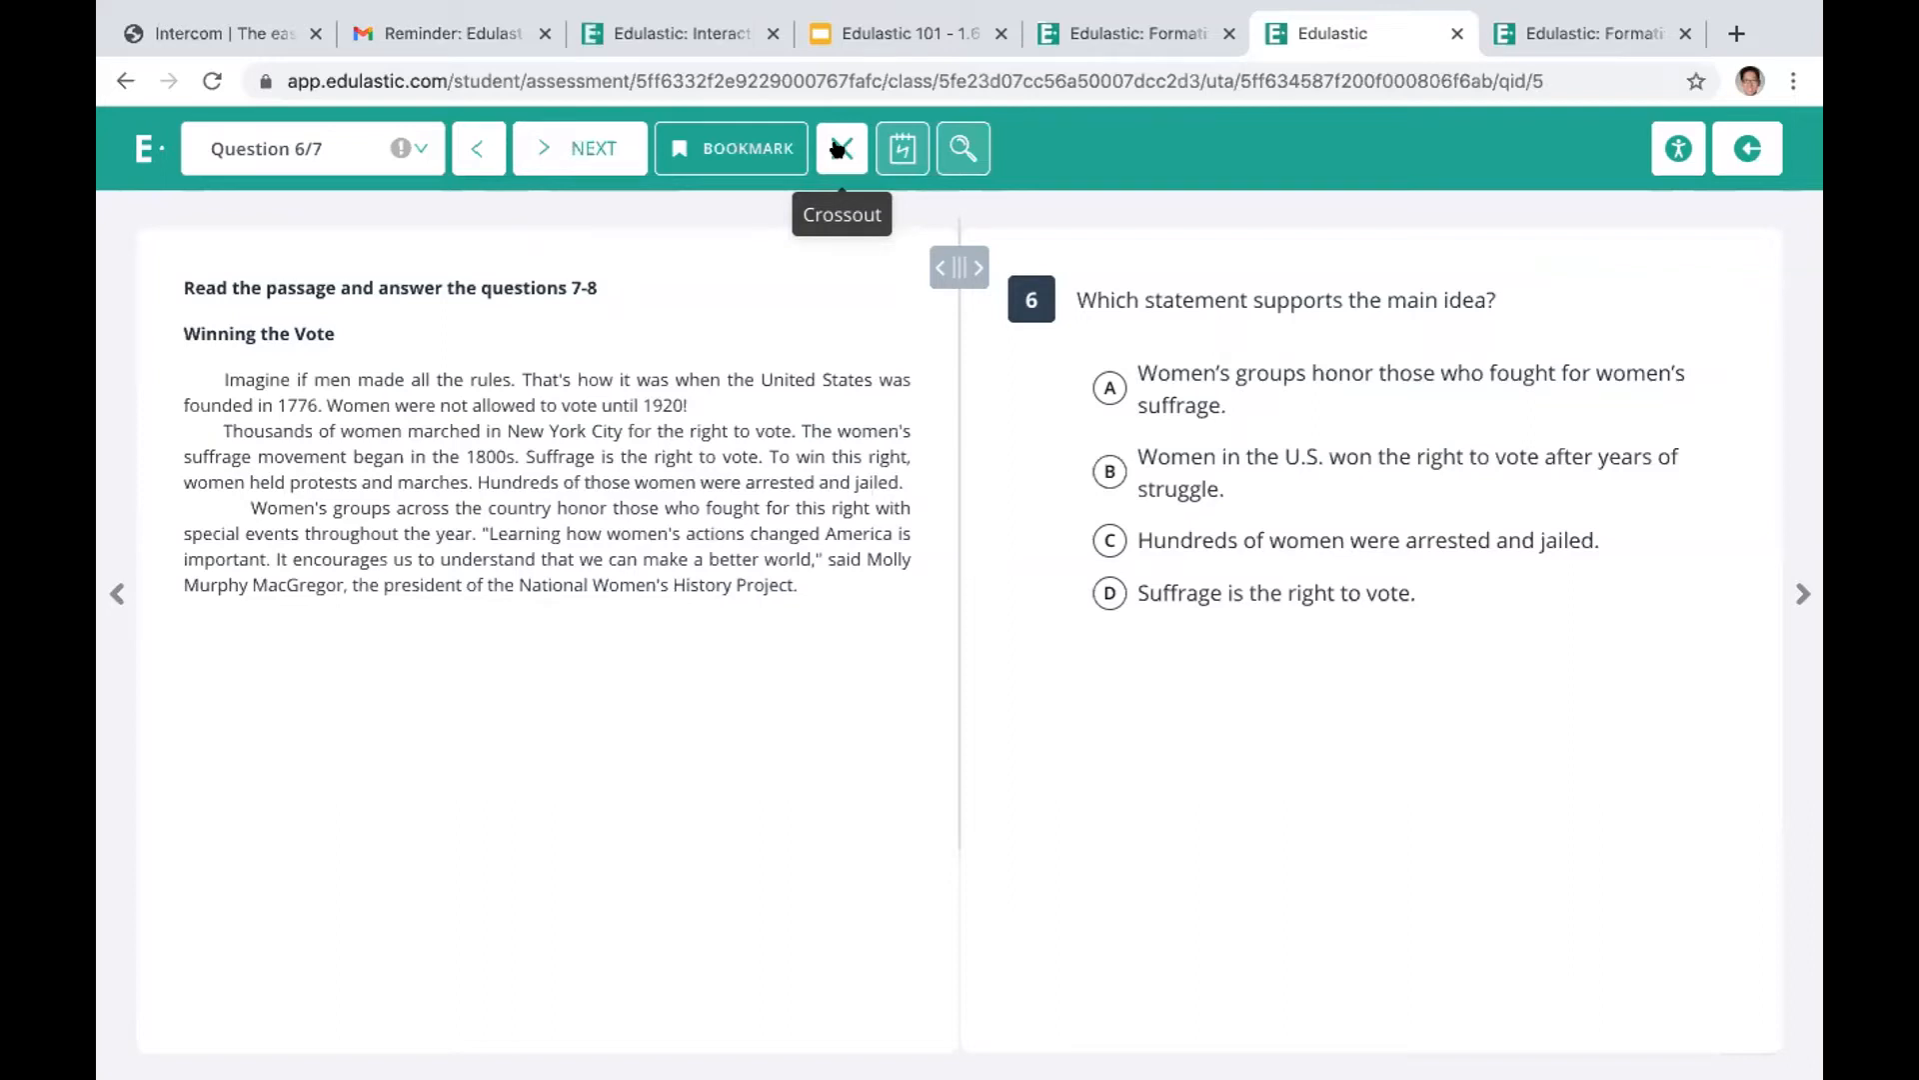
pyautogui.click(1206, 377)
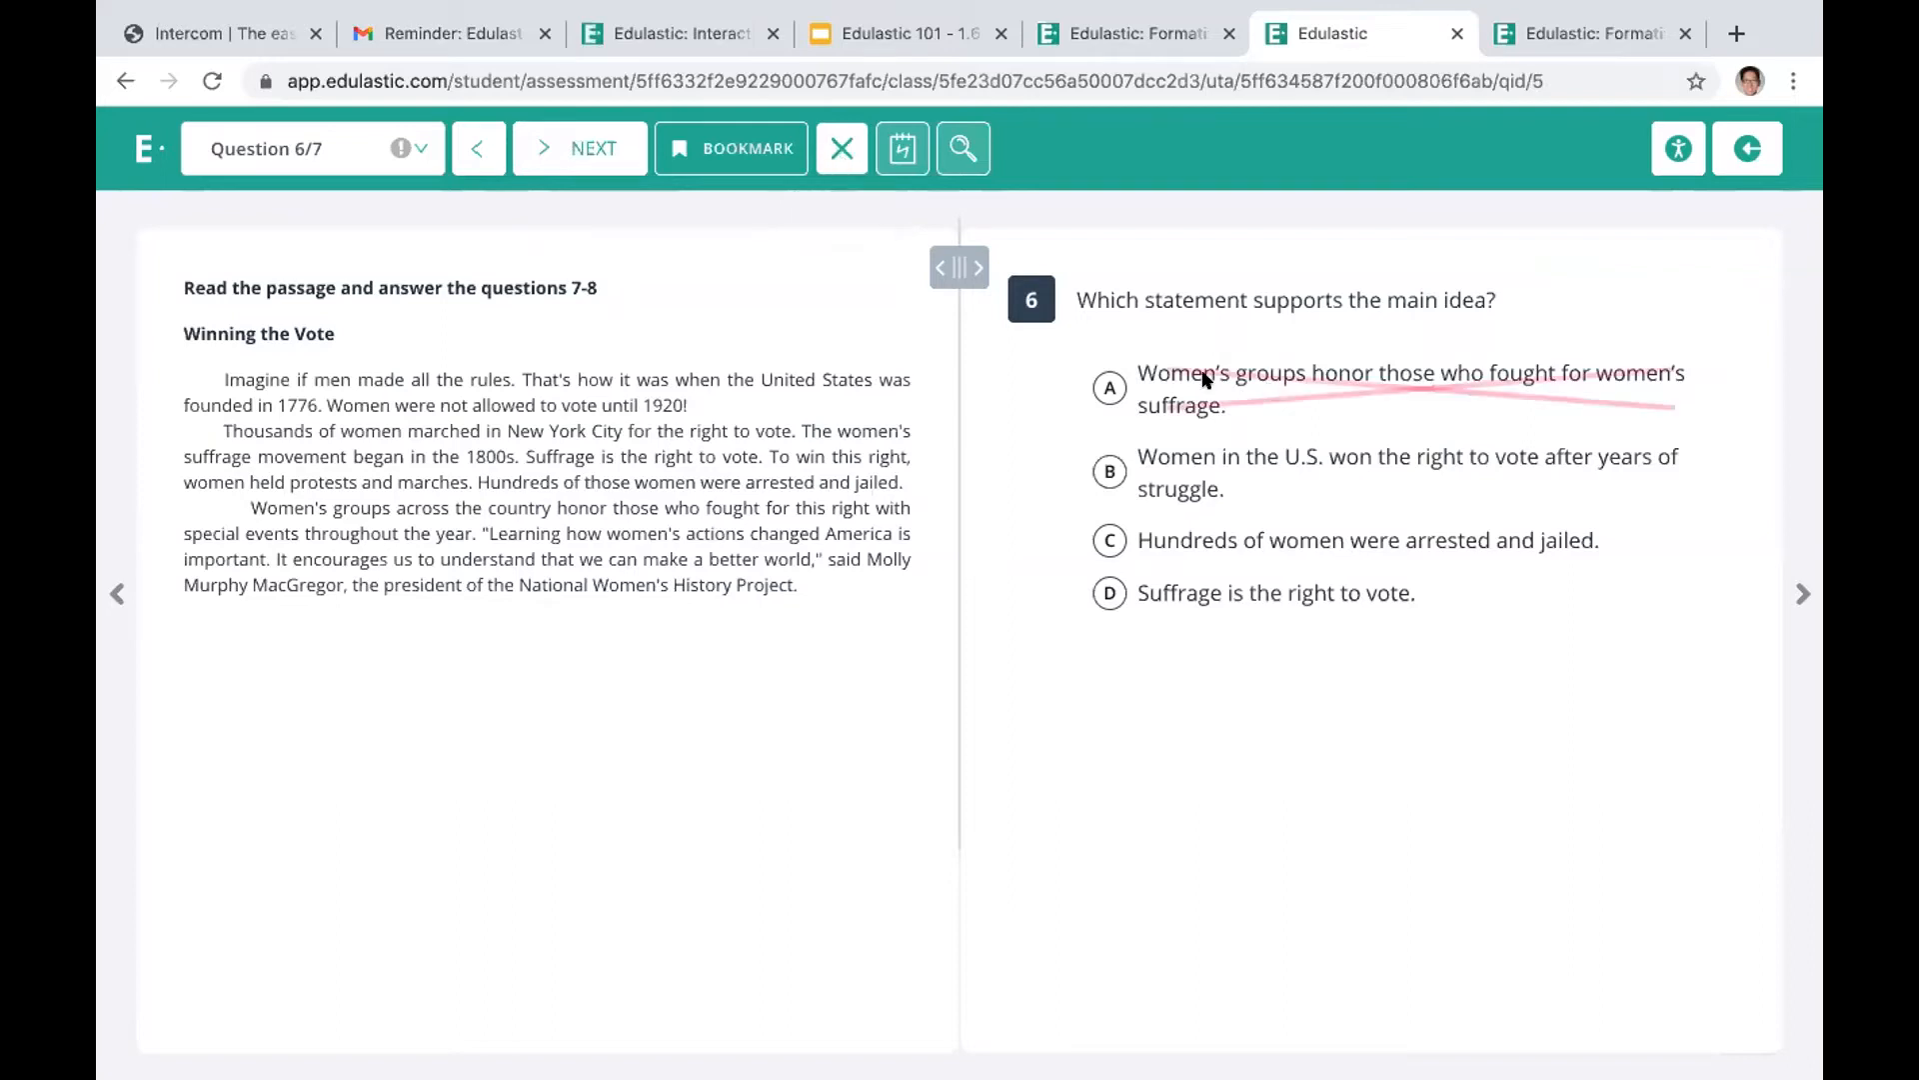
pyautogui.click(1250, 459)
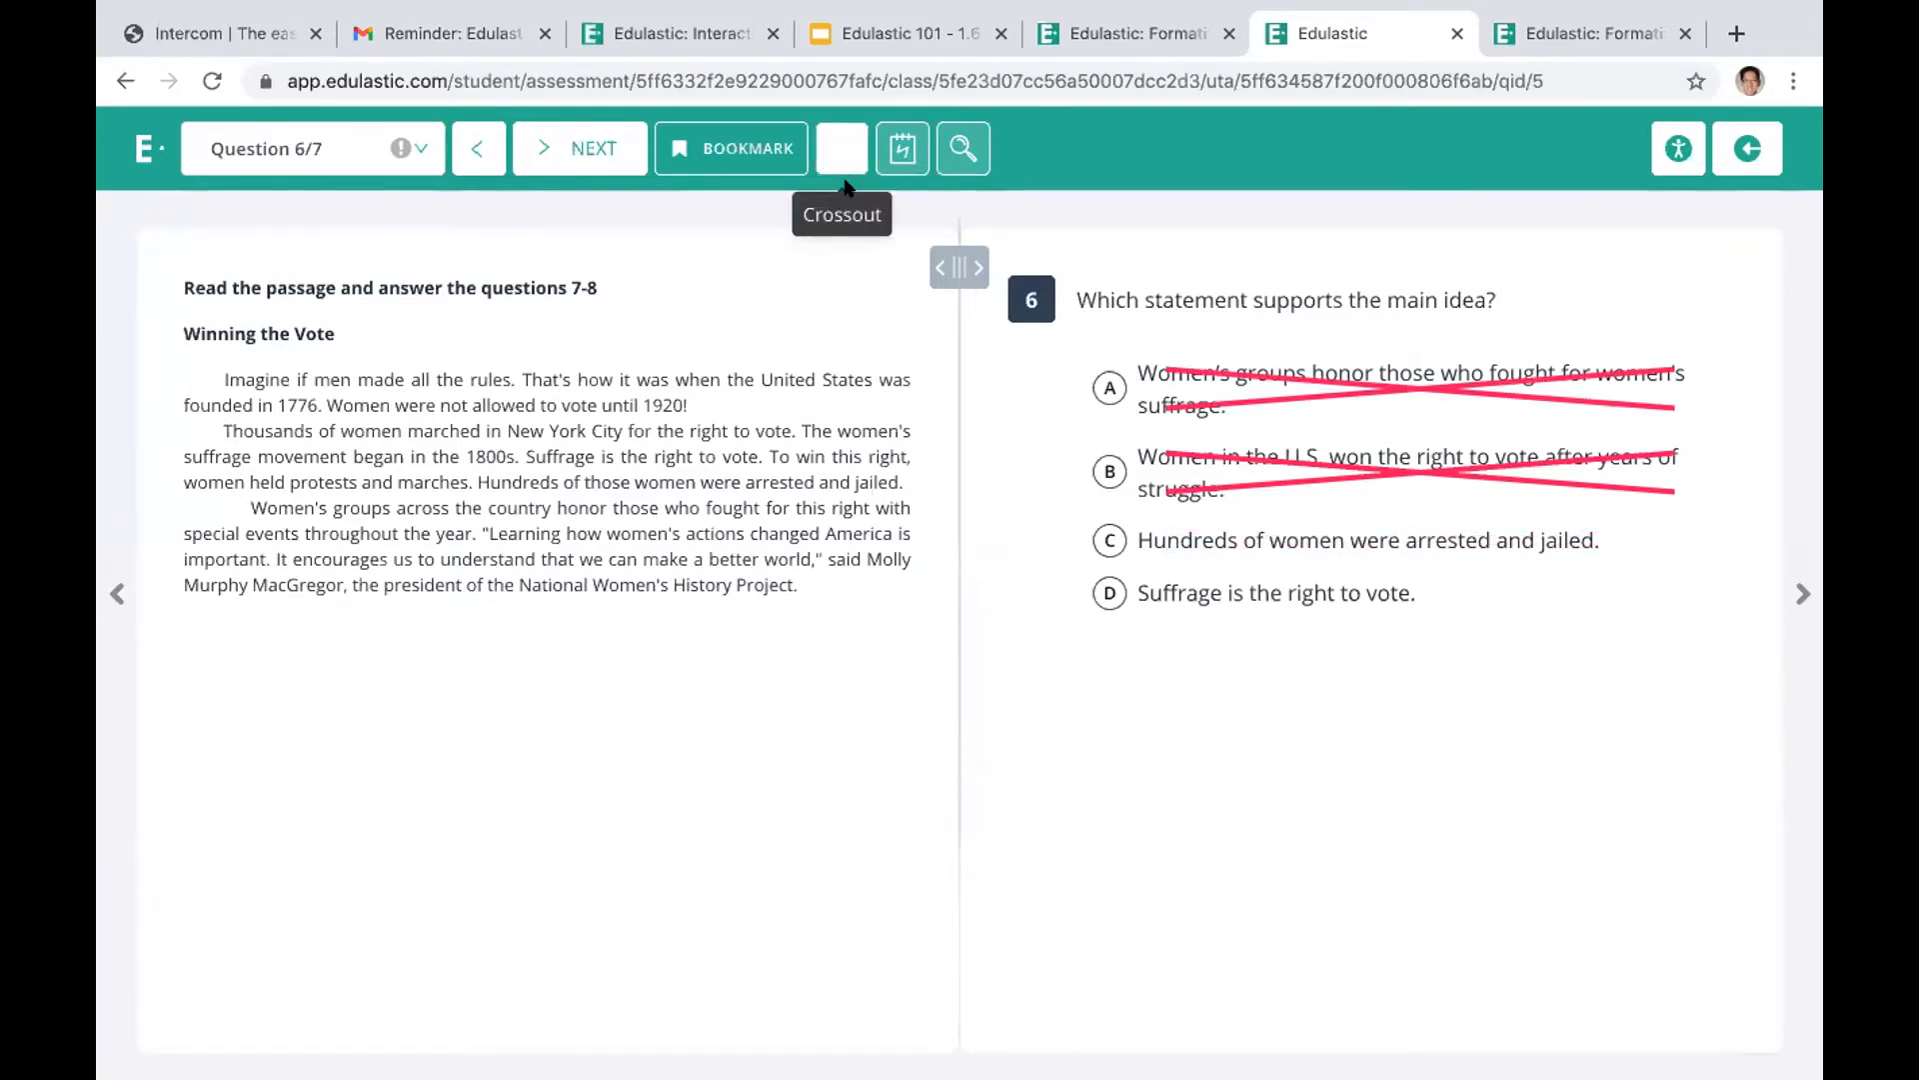
# Open the scratch pad on question 6 and write "Hi!" in red below the answer choices with the Freehand Drawing tool
pyautogui.click(896, 153)
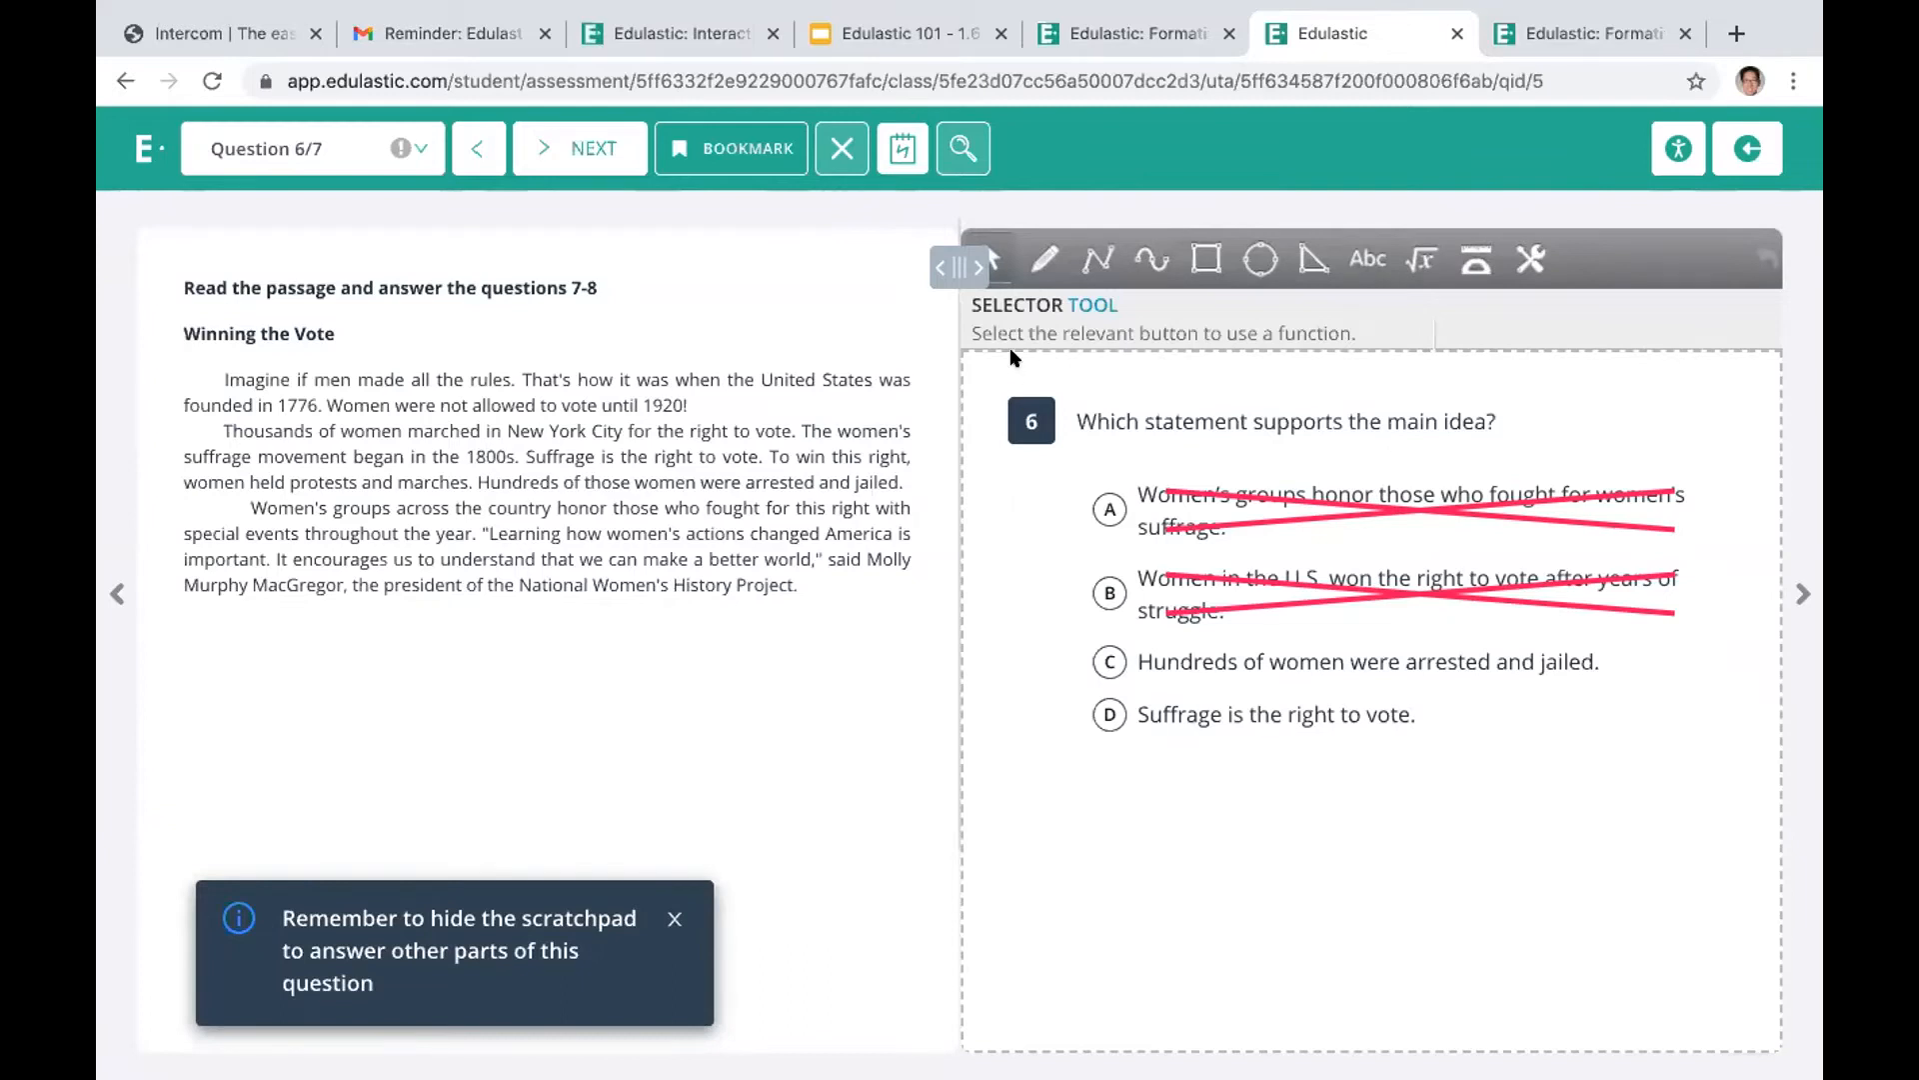
pyautogui.click(1044, 259)
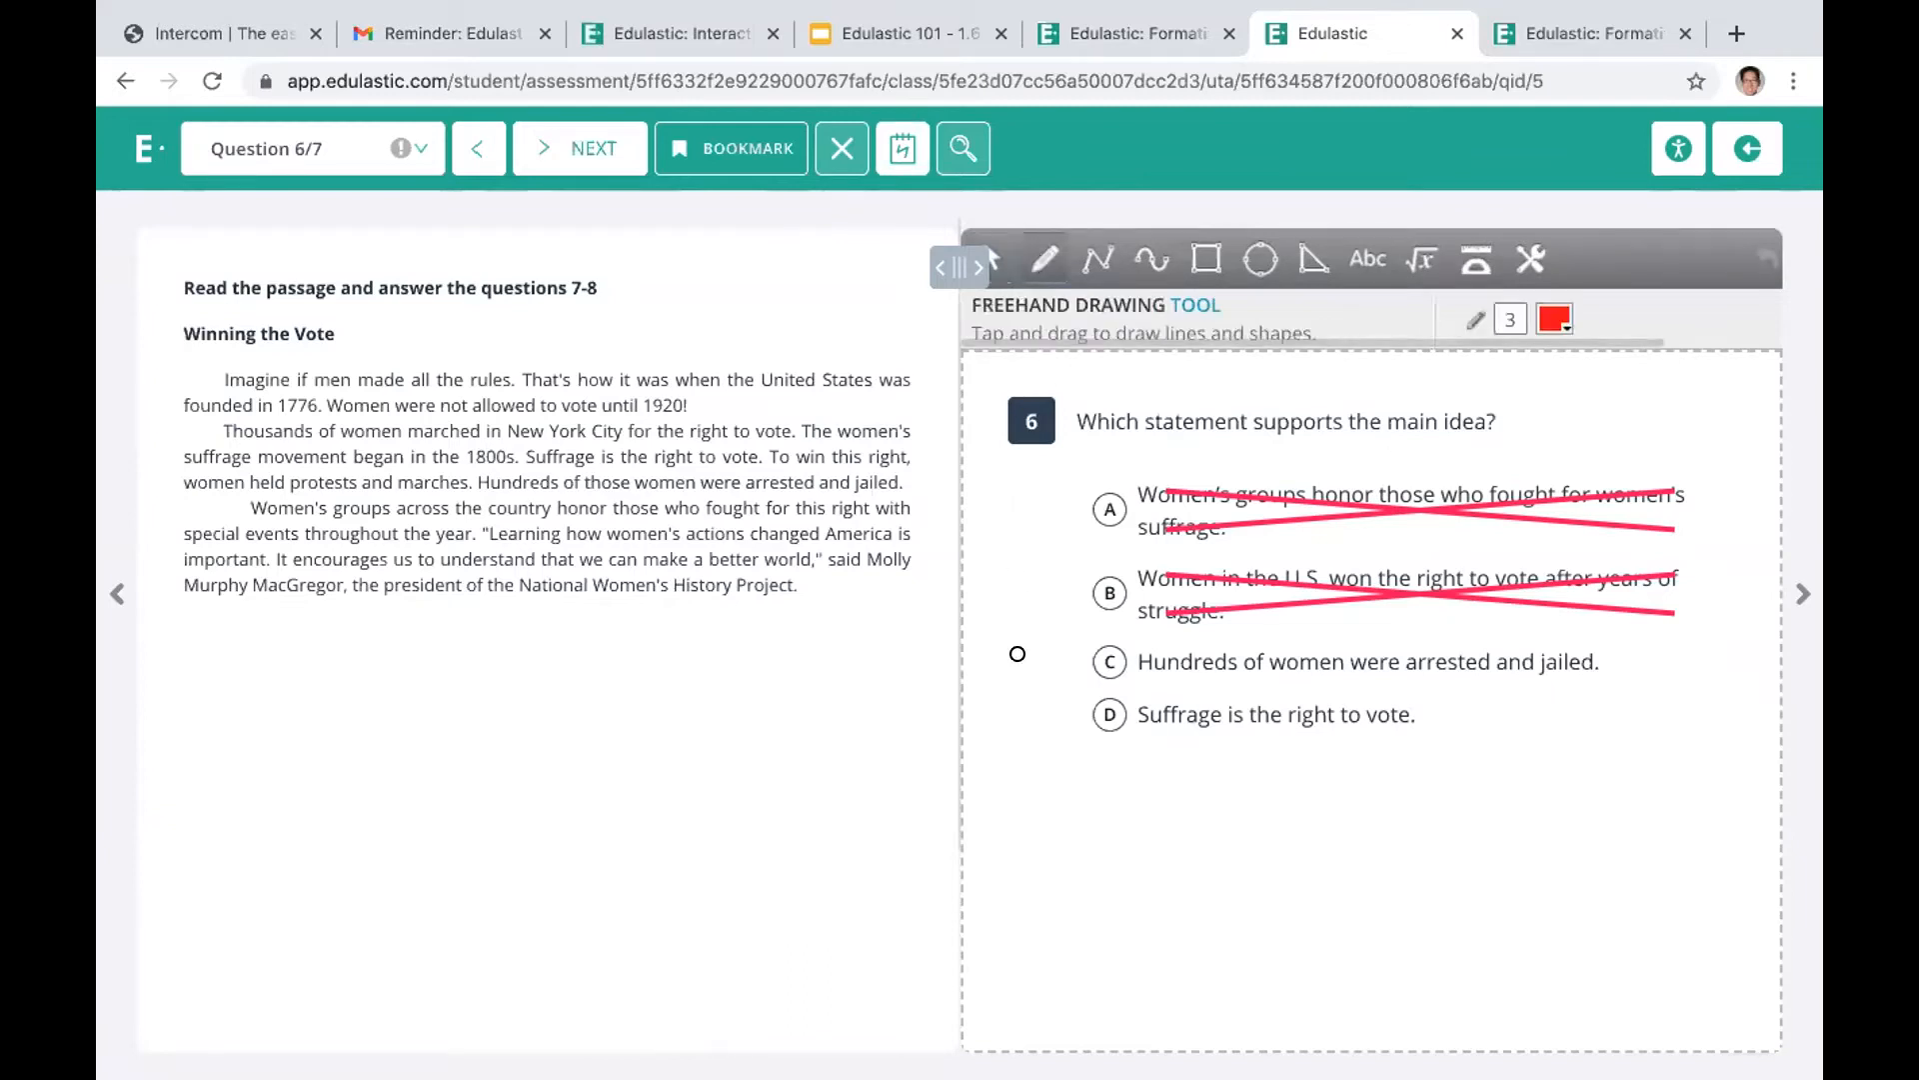
pyautogui.moveTo(1015, 776)
pyautogui.mouseDown()
pyautogui.moveTo(1020, 893)
pyautogui.moveTo(1077, 843)
pyautogui.mouseUp()
pyautogui.moveTo(1077, 768)
pyautogui.mouseDown()
pyautogui.moveTo(1076, 891)
pyautogui.moveTo(1116, 884)
pyautogui.mouseUp()
pyautogui.click(1106, 787)
pyautogui.moveTo(1158, 770); pyautogui.dragTo(1157, 814)
pyautogui.click(1155, 887)
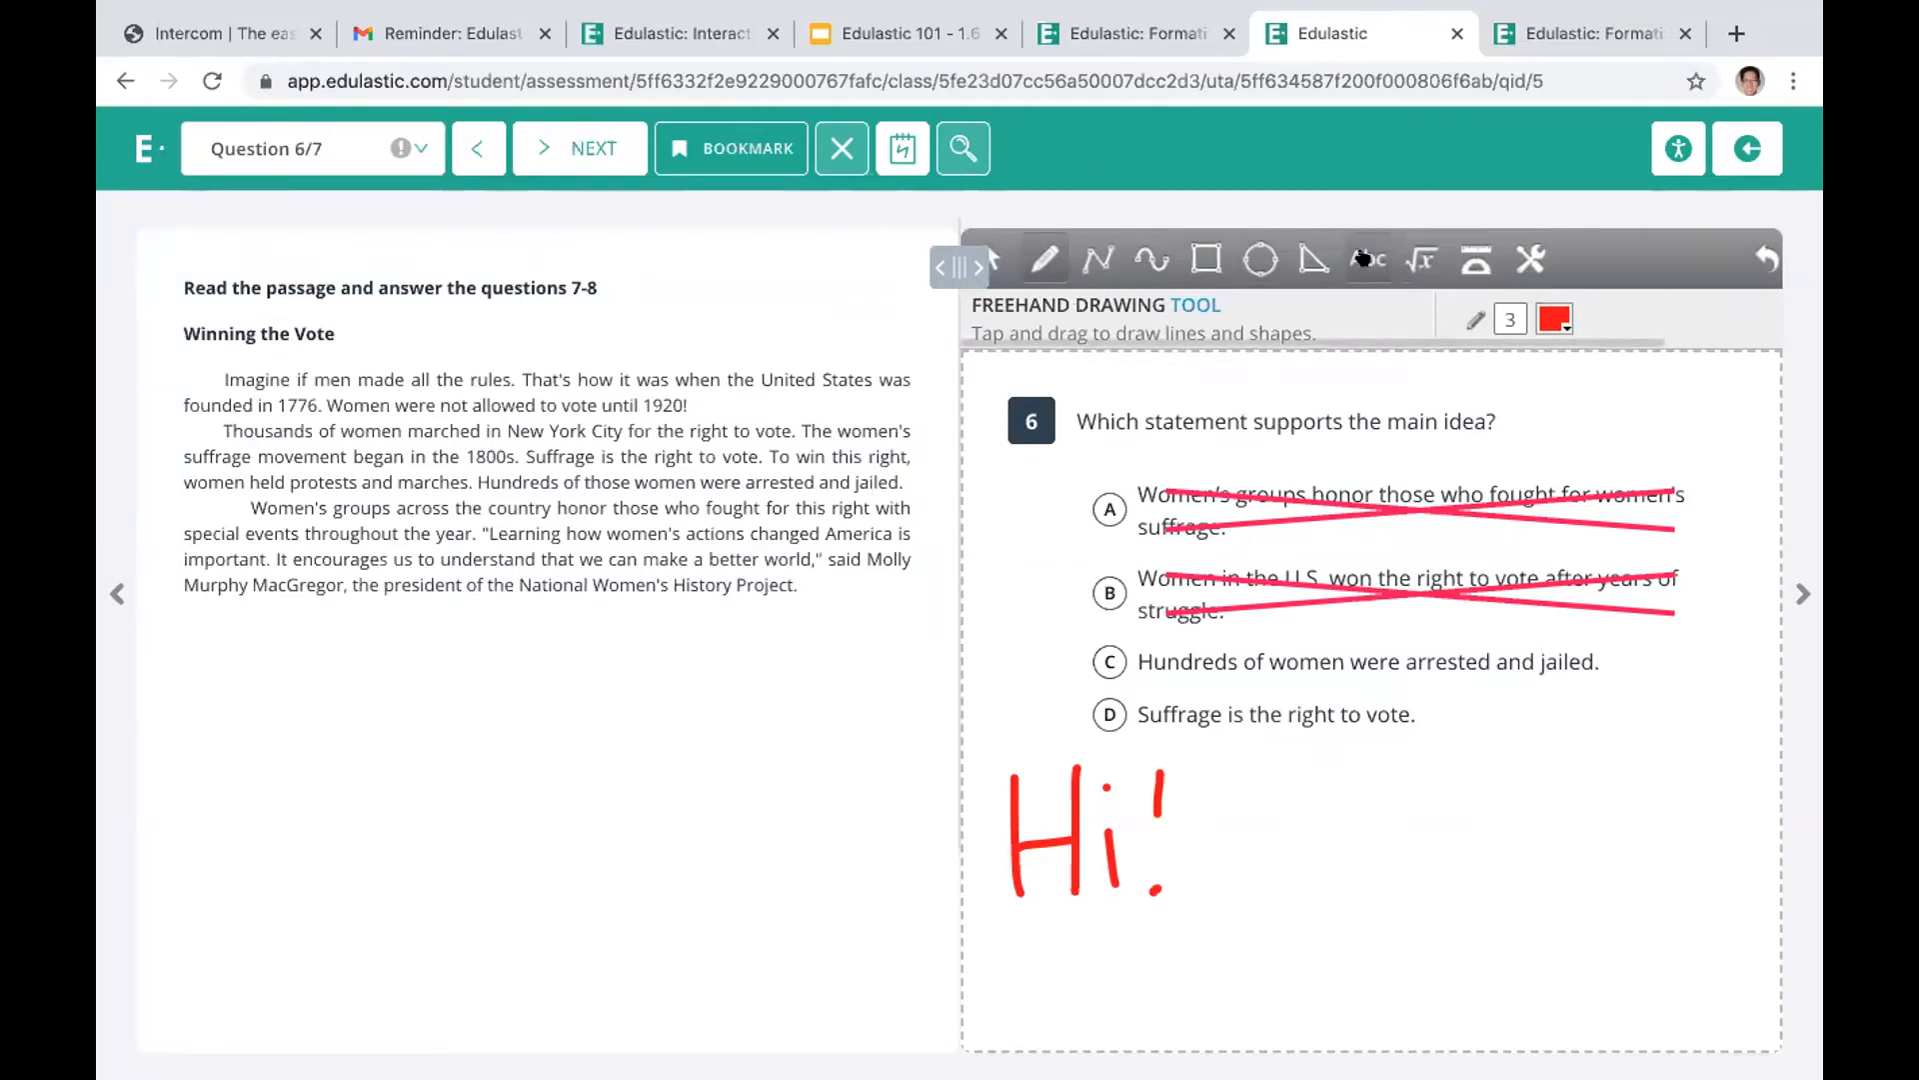
# Add the expression 3 + 3 to the scratch pad with the Math Equation tool
pyautogui.click(1364, 258)
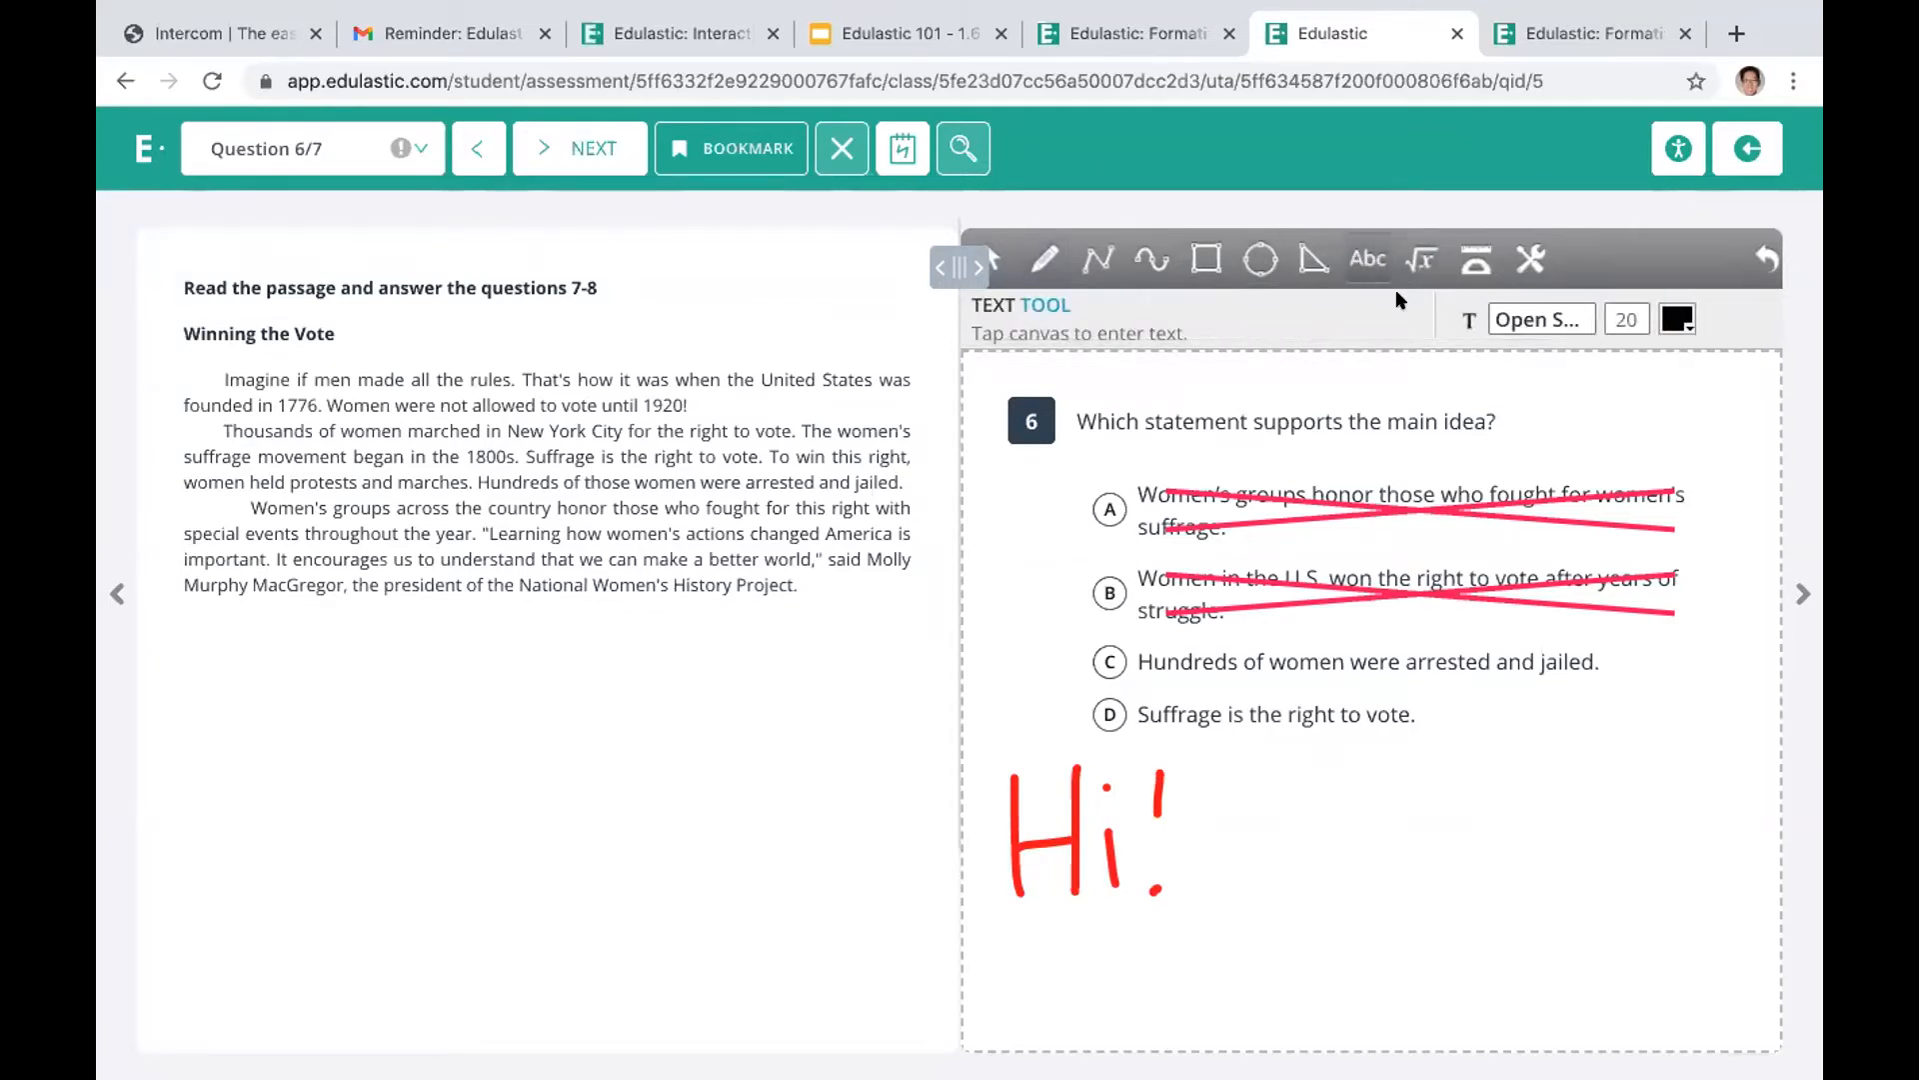
pyautogui.click(1417, 258)
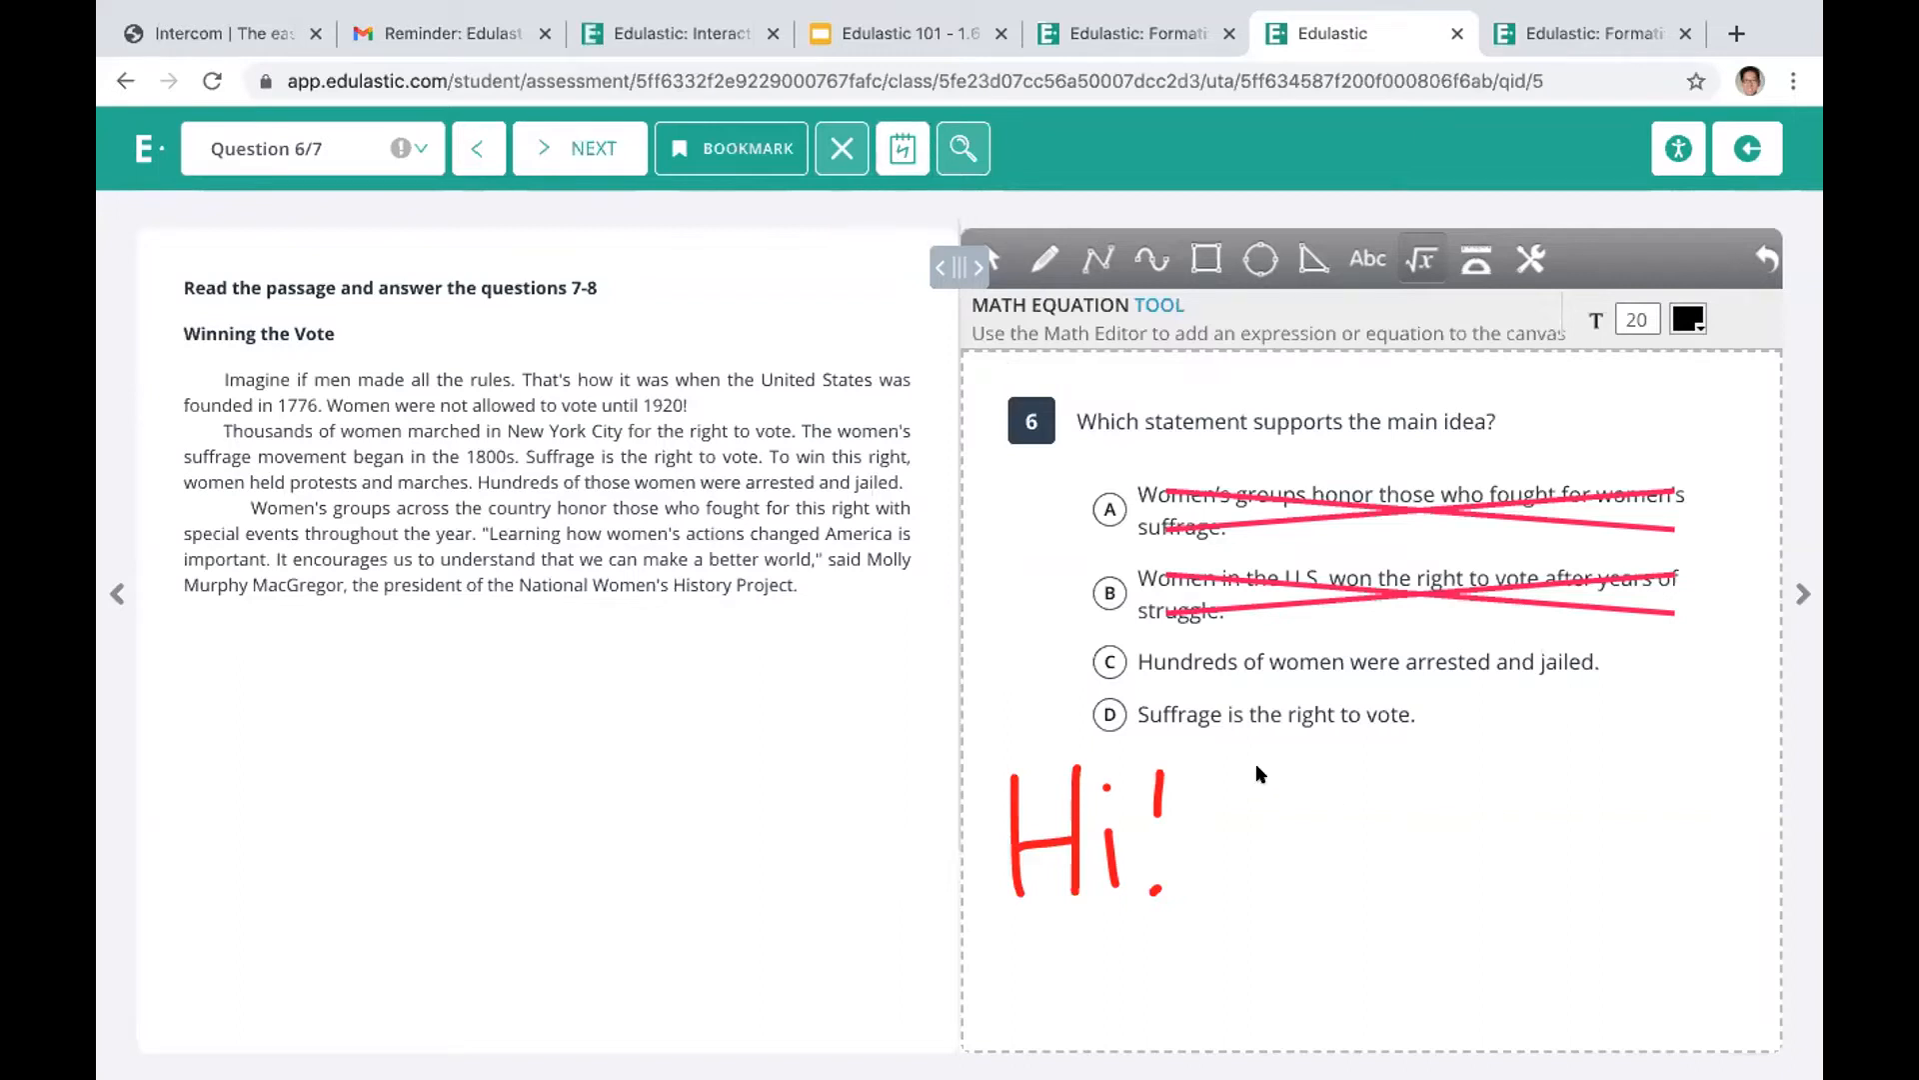
pyautogui.click(1310, 785)
pyautogui.click(909, 512)
pyautogui.click(990, 513)
pyautogui.click(908, 513)
pyautogui.click(1175, 864)
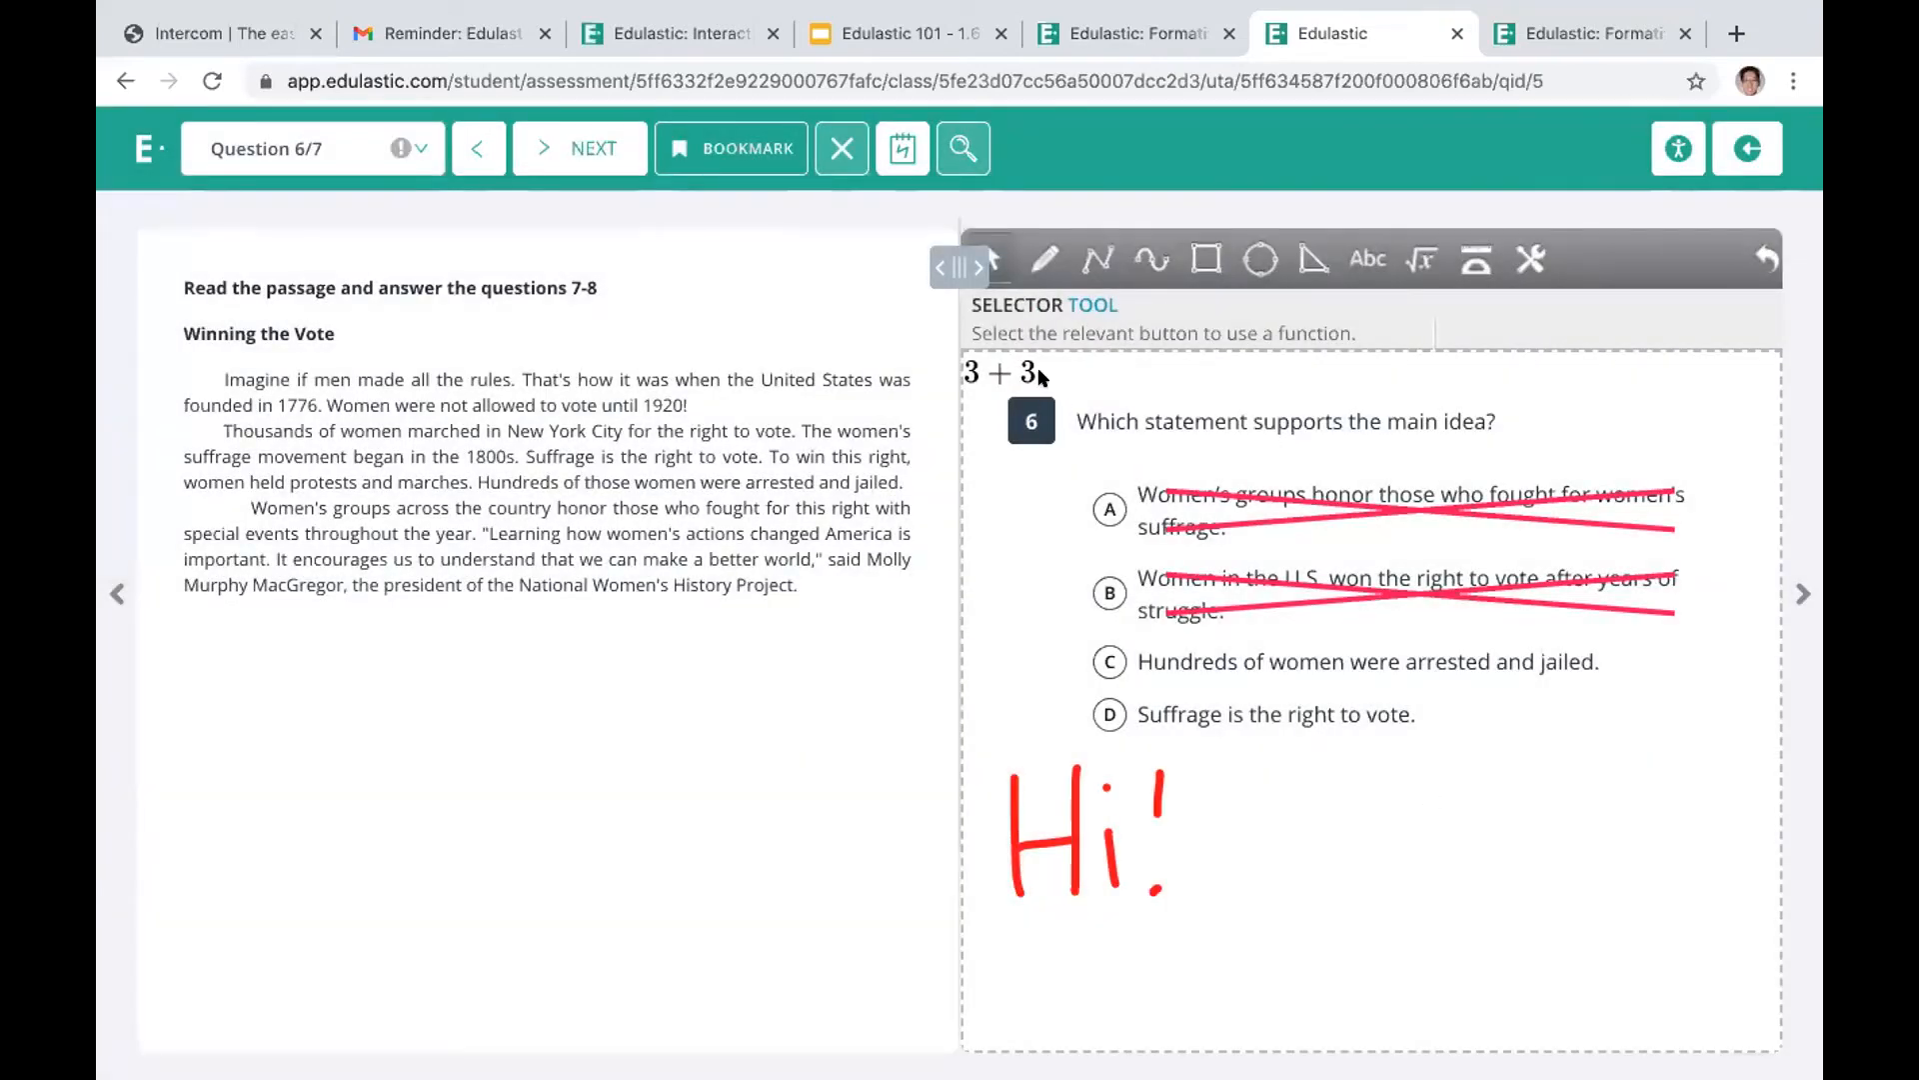
# Magnify the start of the "Winning the Vote" passage and continue to question 7
pyautogui.click(953, 150)
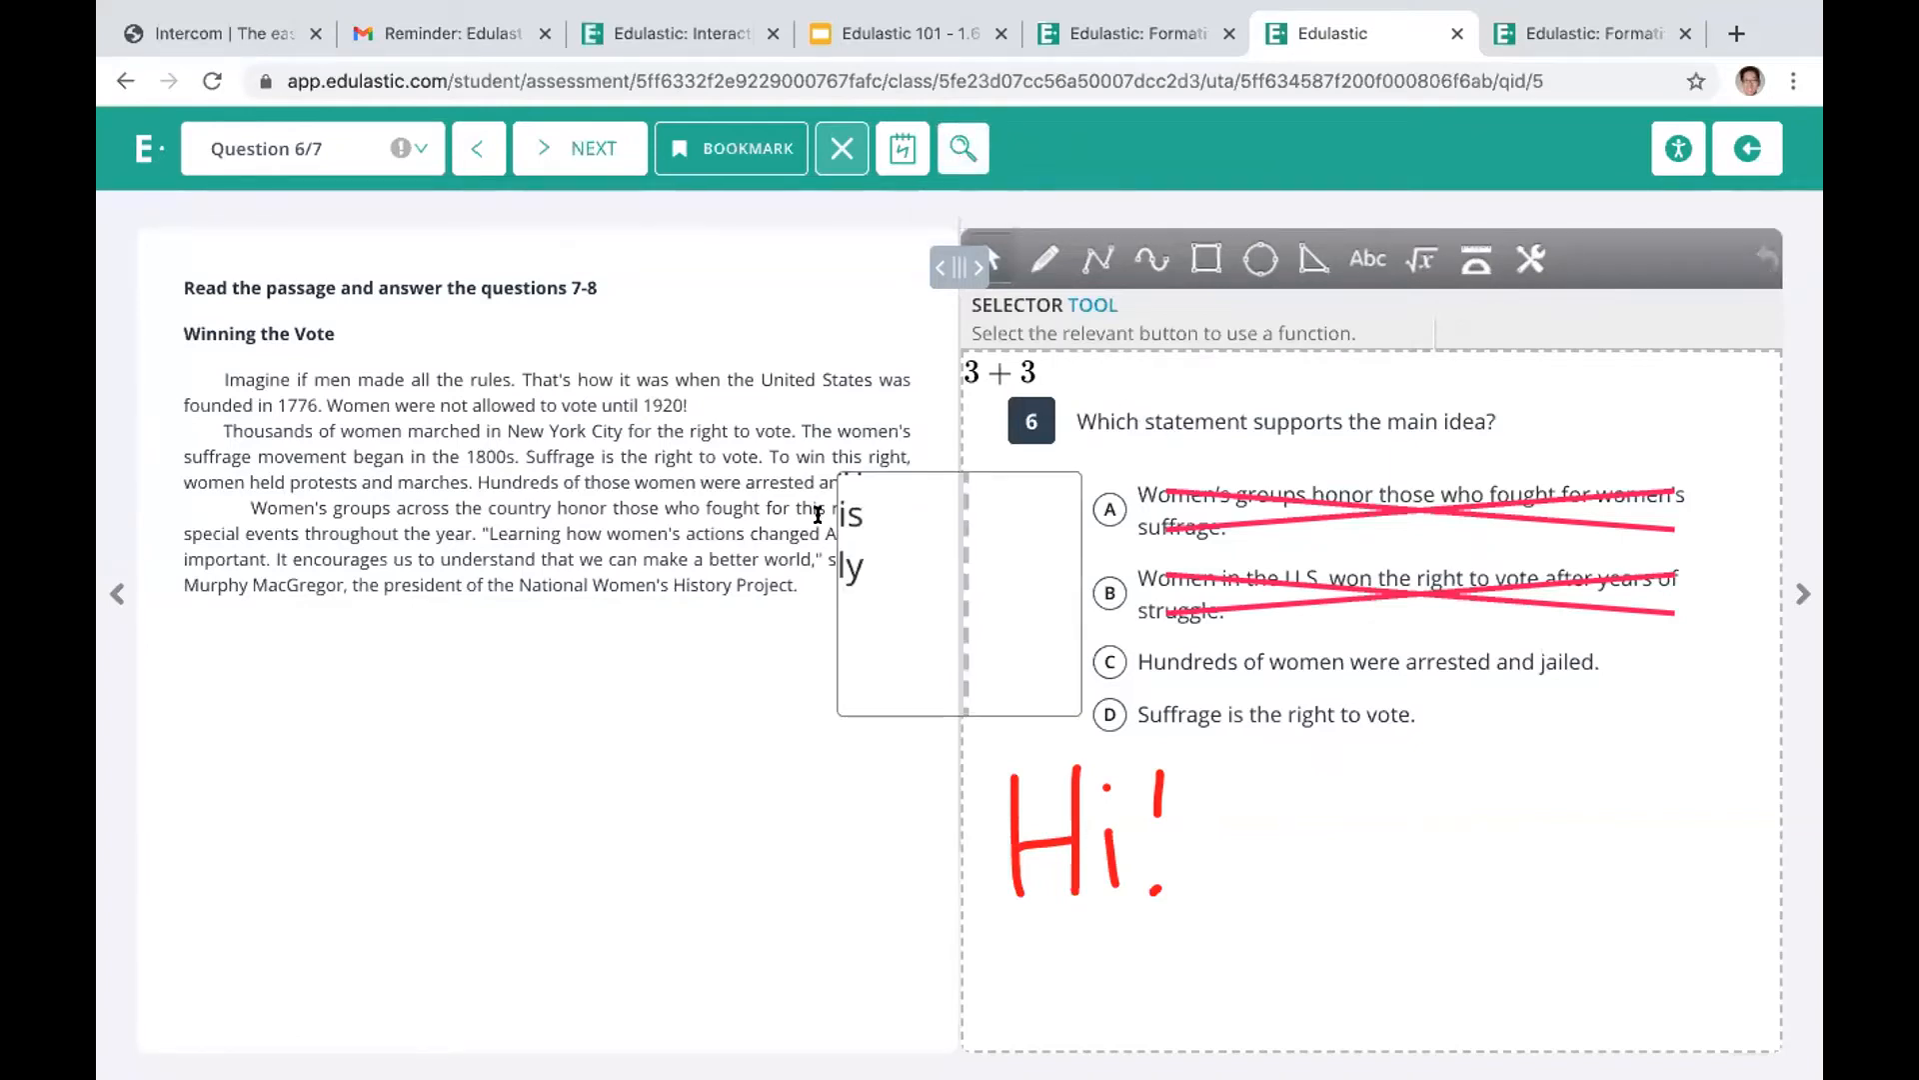
pyautogui.moveTo(836, 509); pyautogui.dragTo(136, 342)
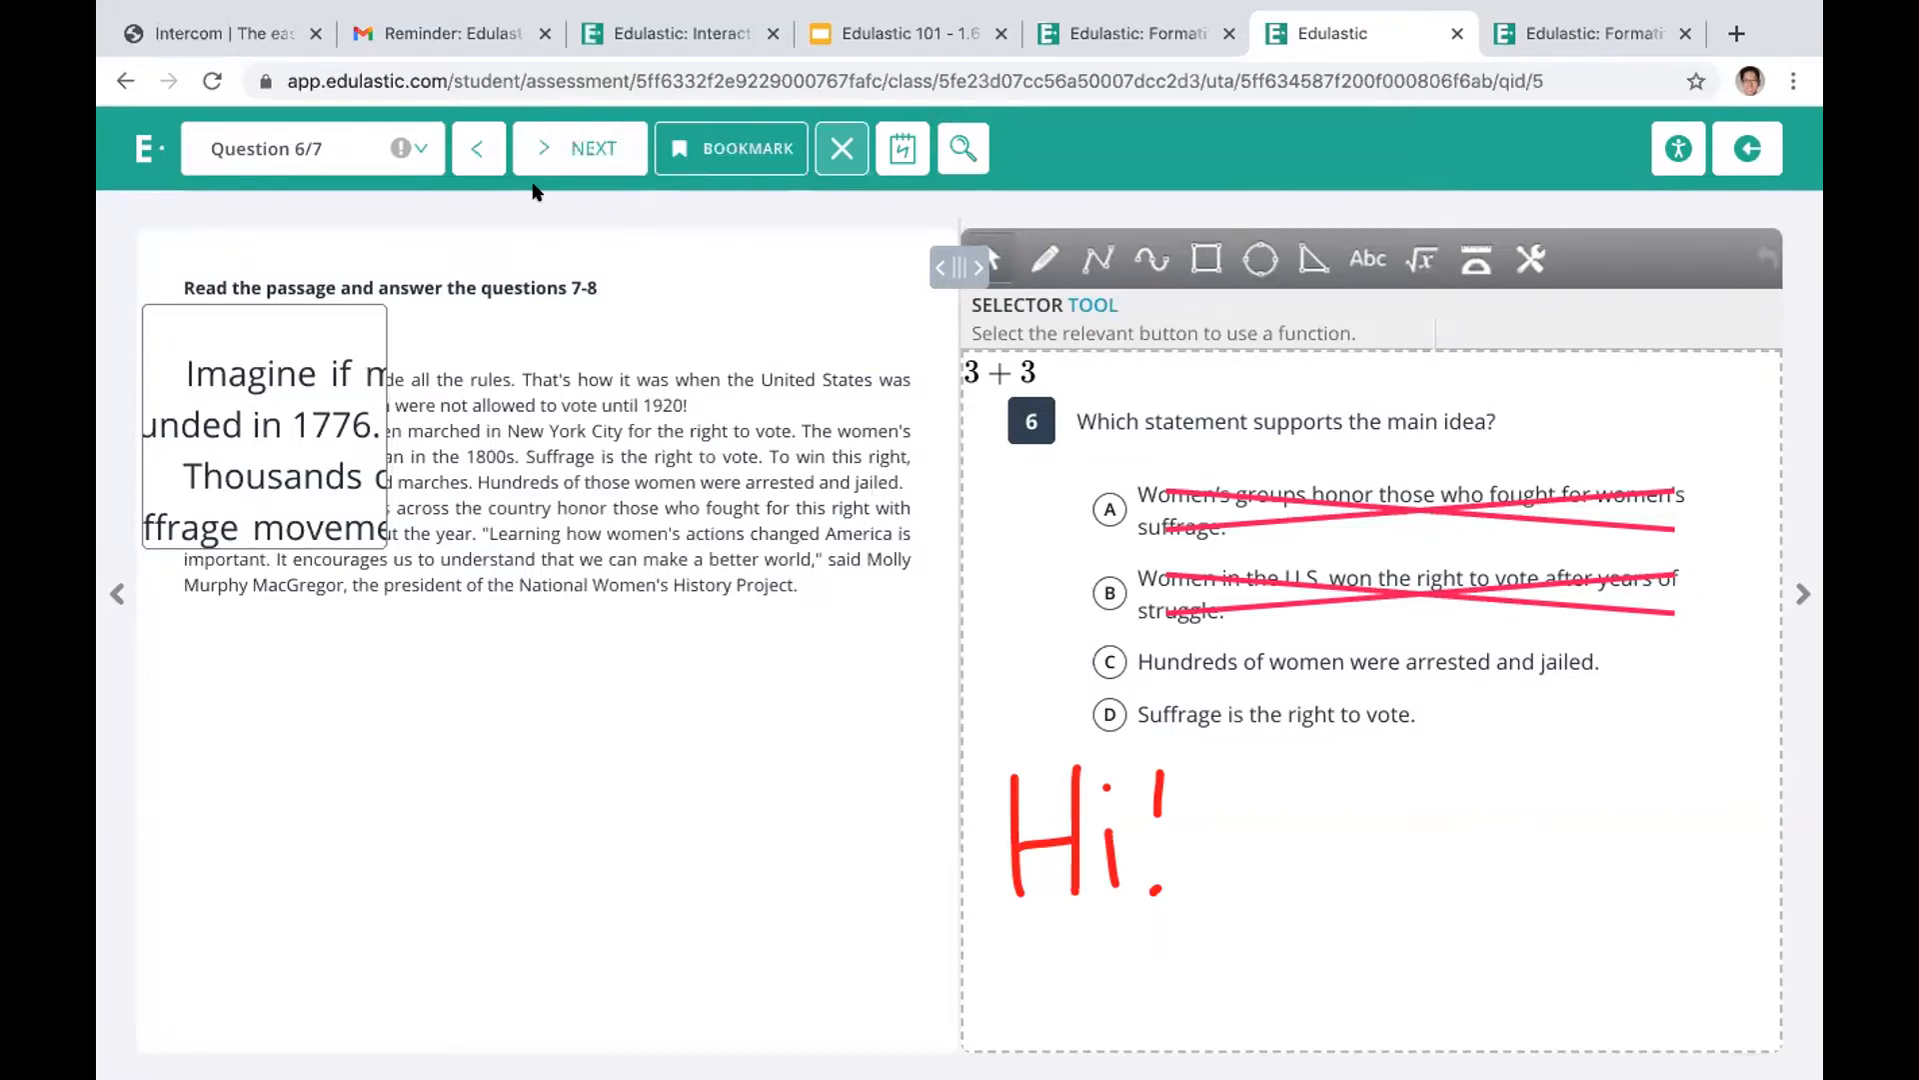
pyautogui.click(544, 147)
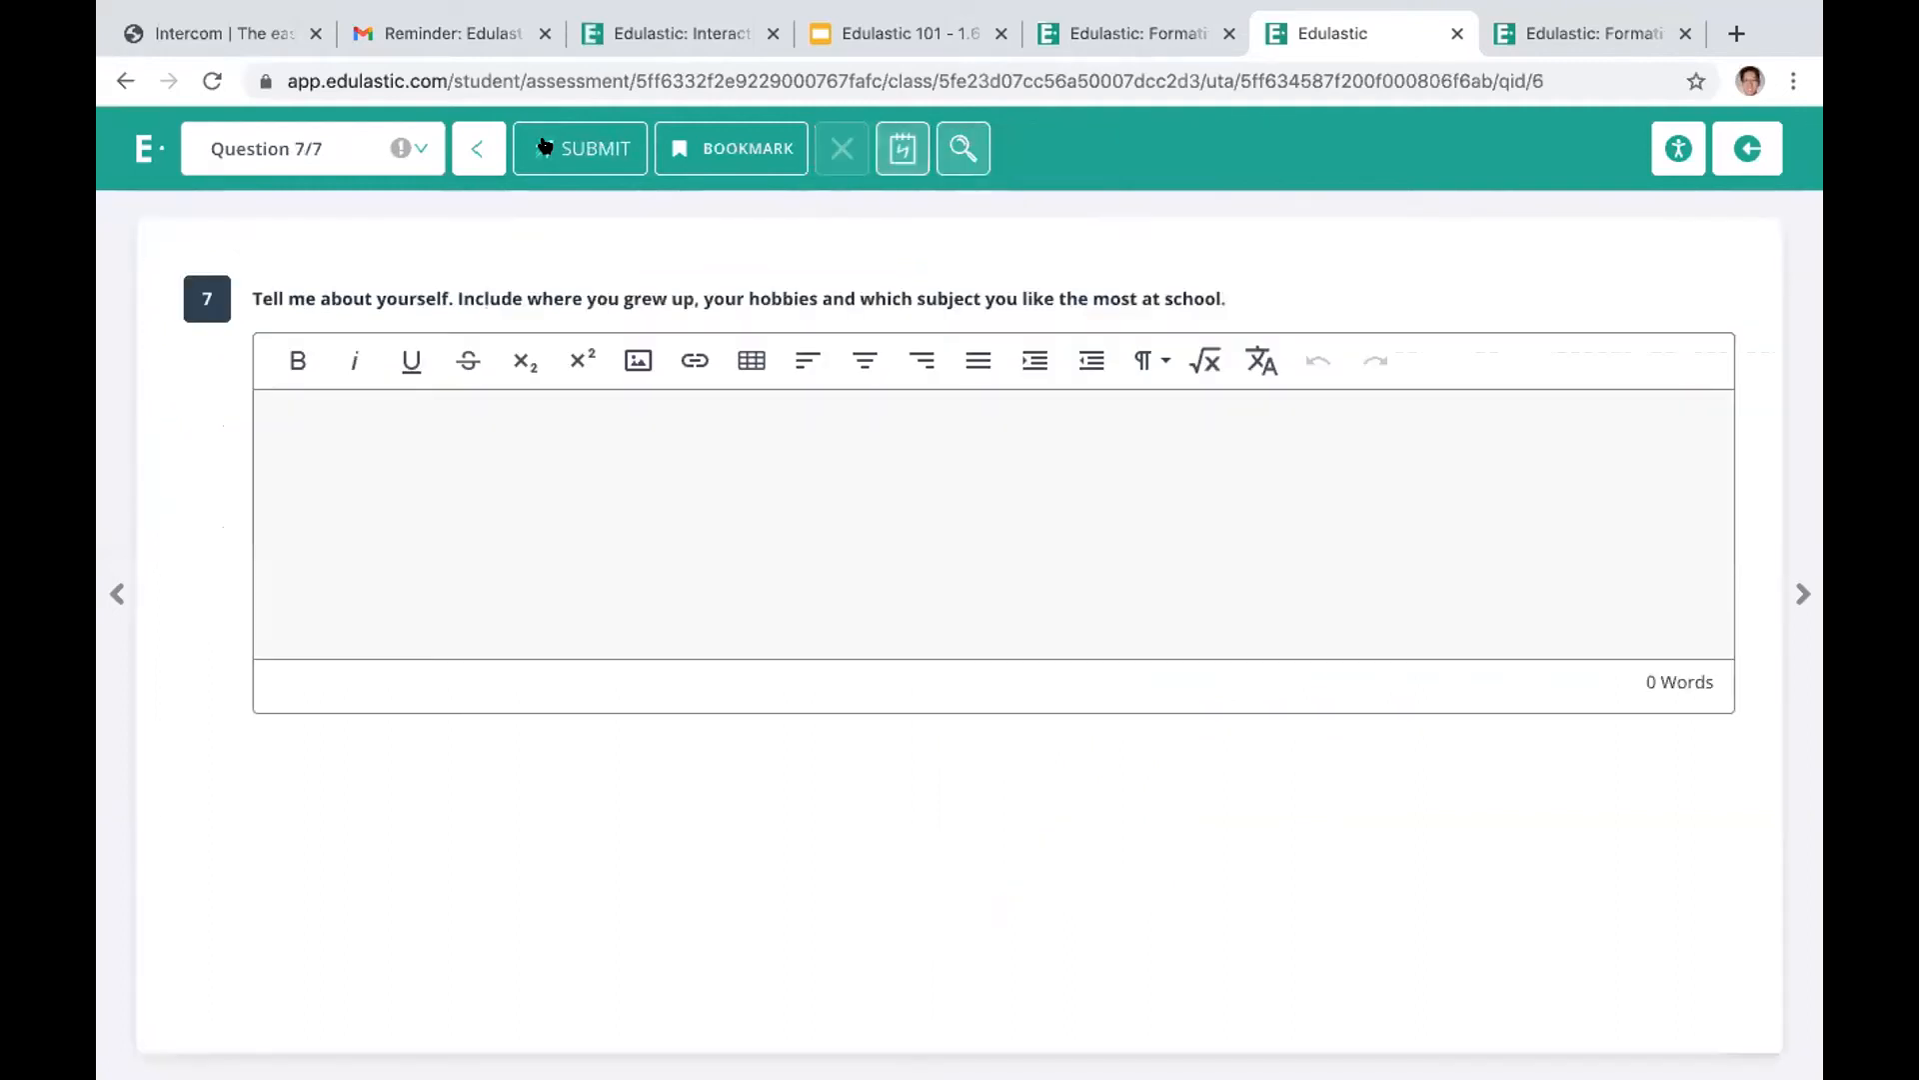
# Answer question 7 with "san jose, tennis, ela" and submit the Training Assessment
pyautogui.click(510, 492)
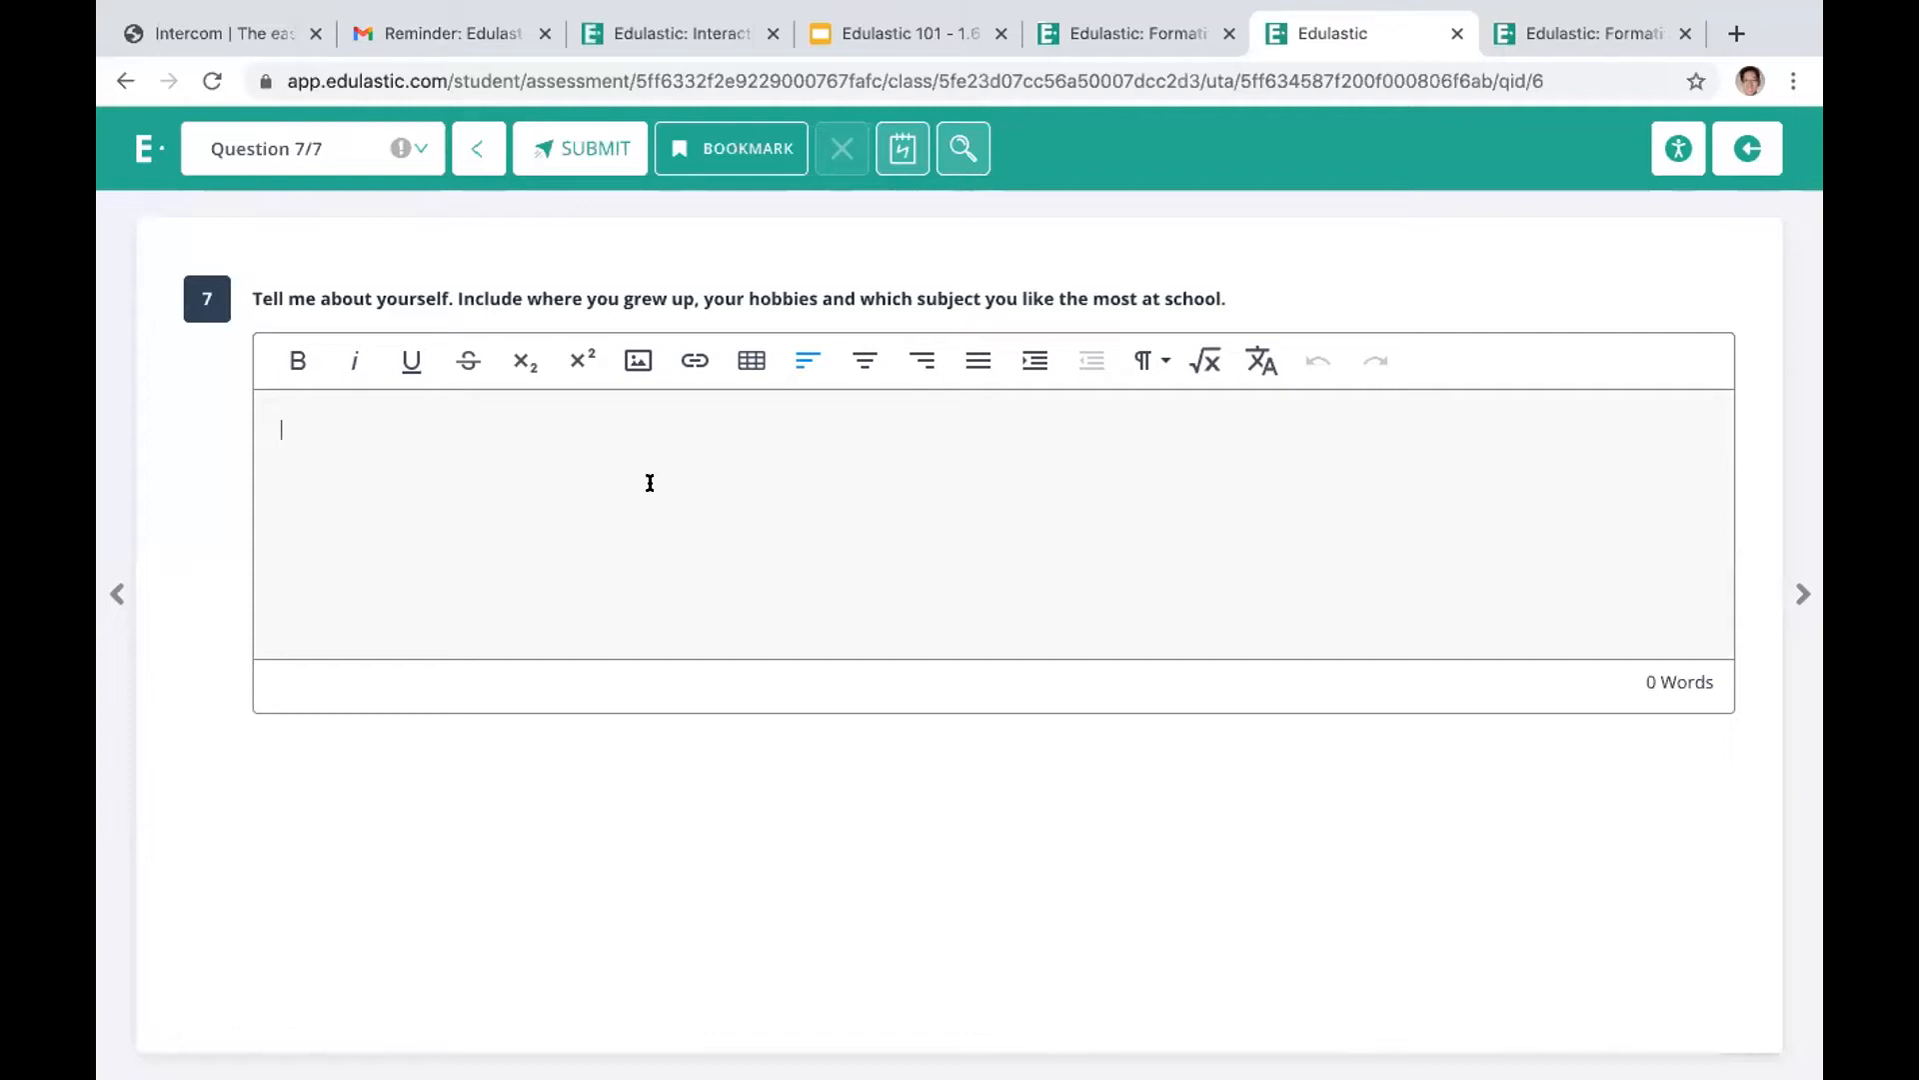
pyautogui.write('san jose, tennis,')
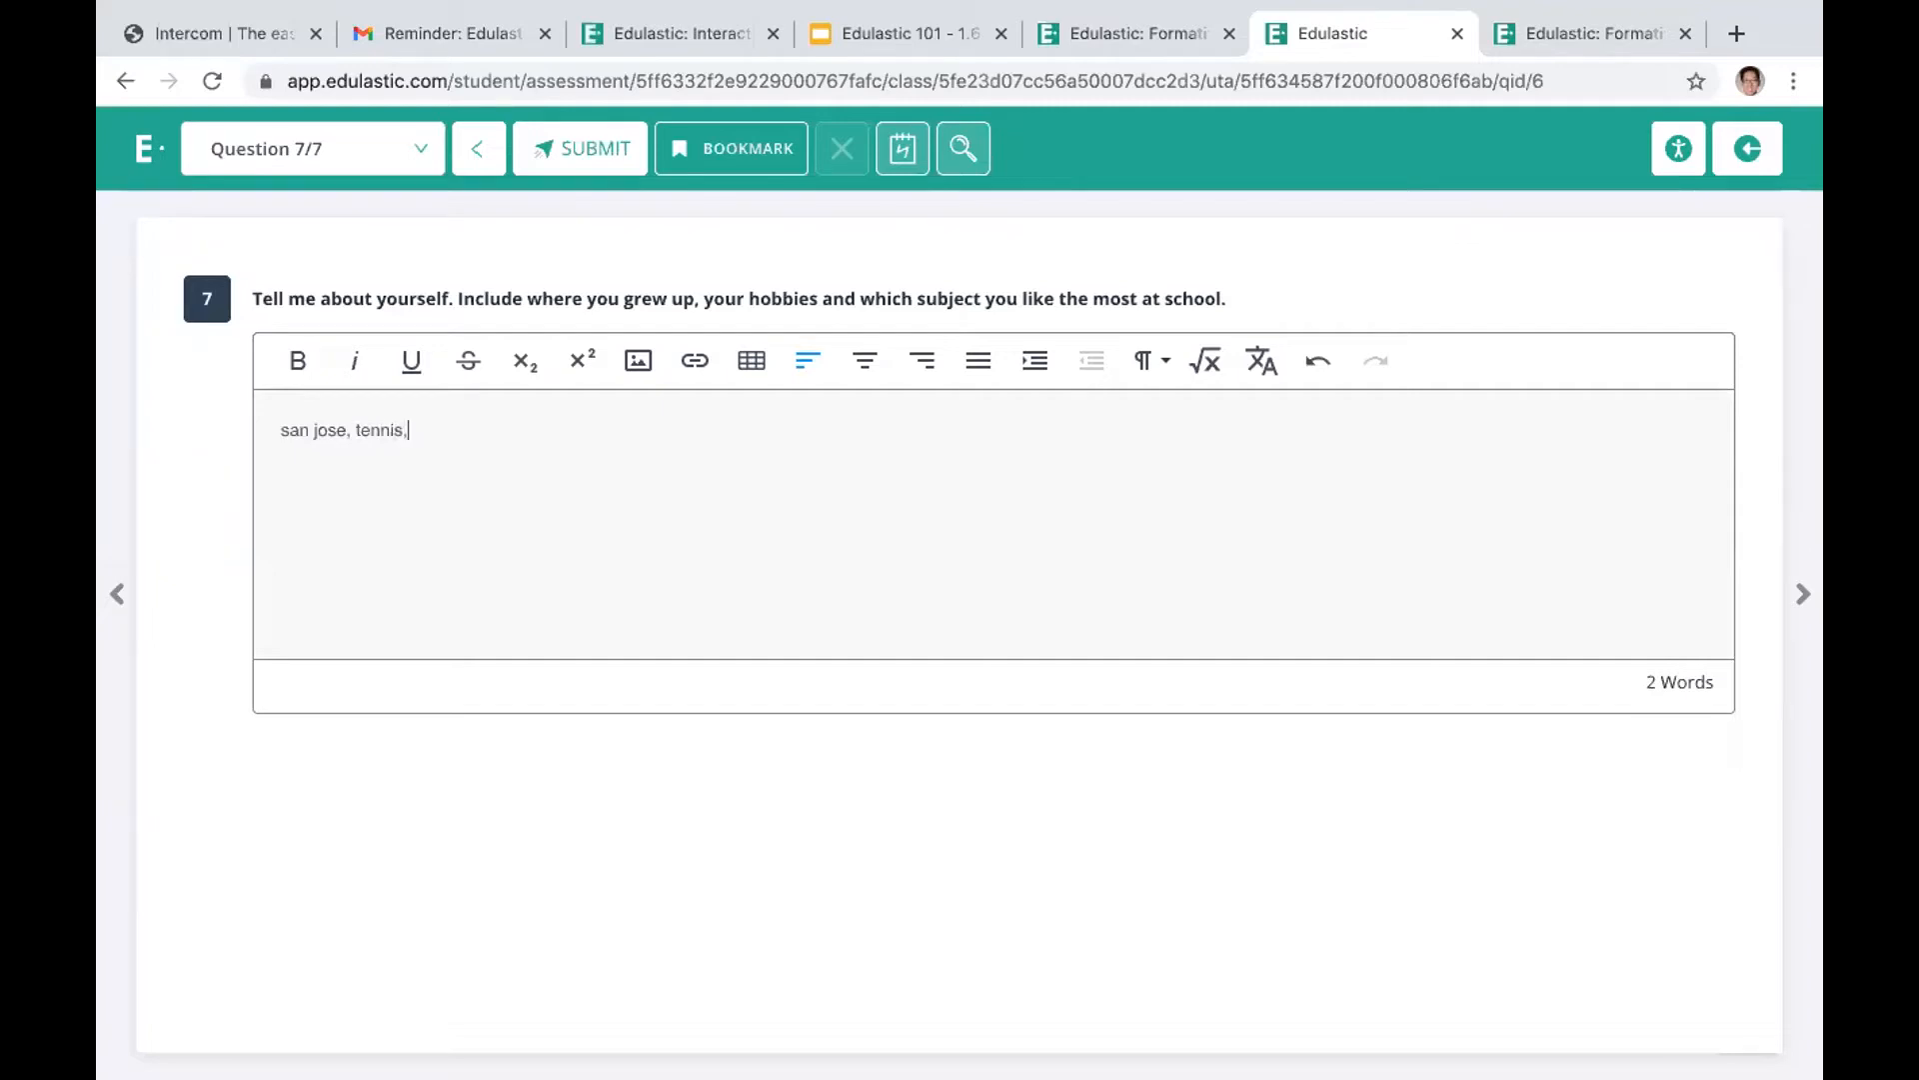
pyautogui.write(' ela')
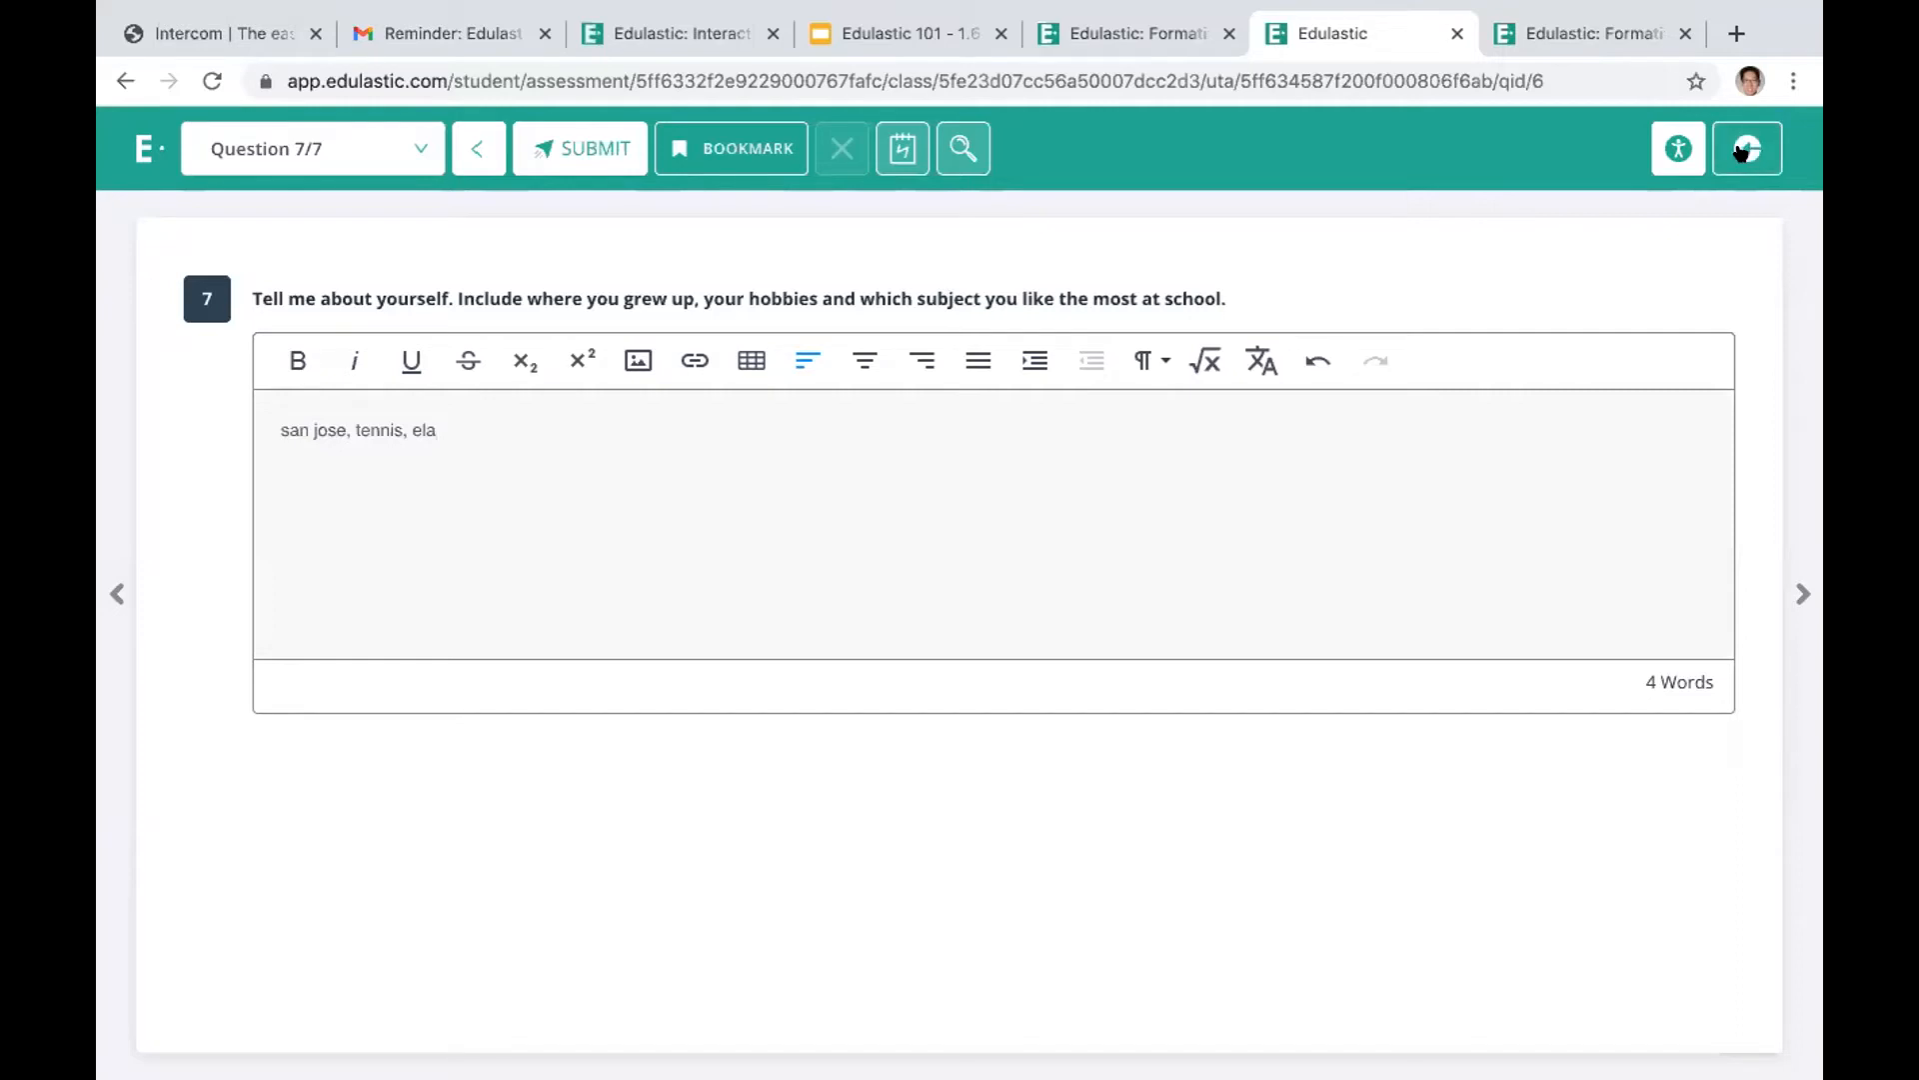
pyautogui.click(565, 148)
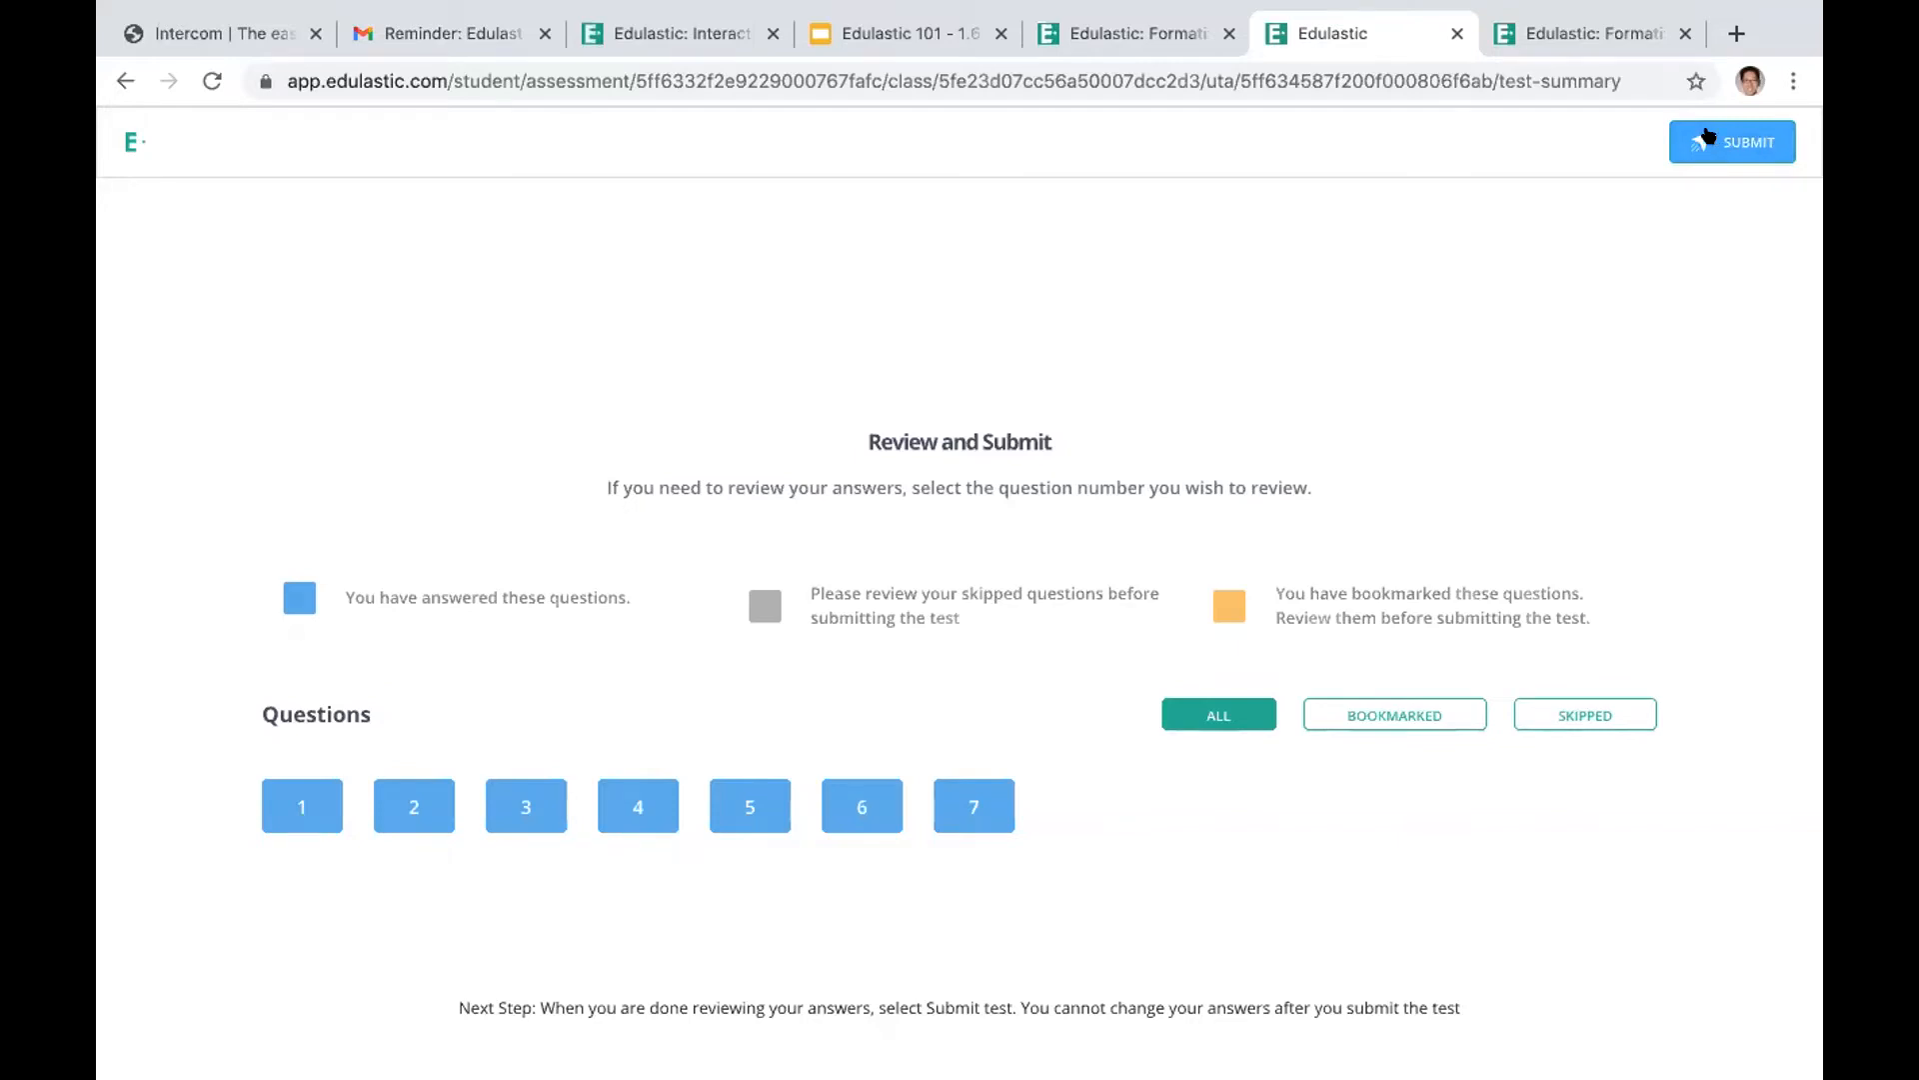
pyautogui.click(1708, 137)
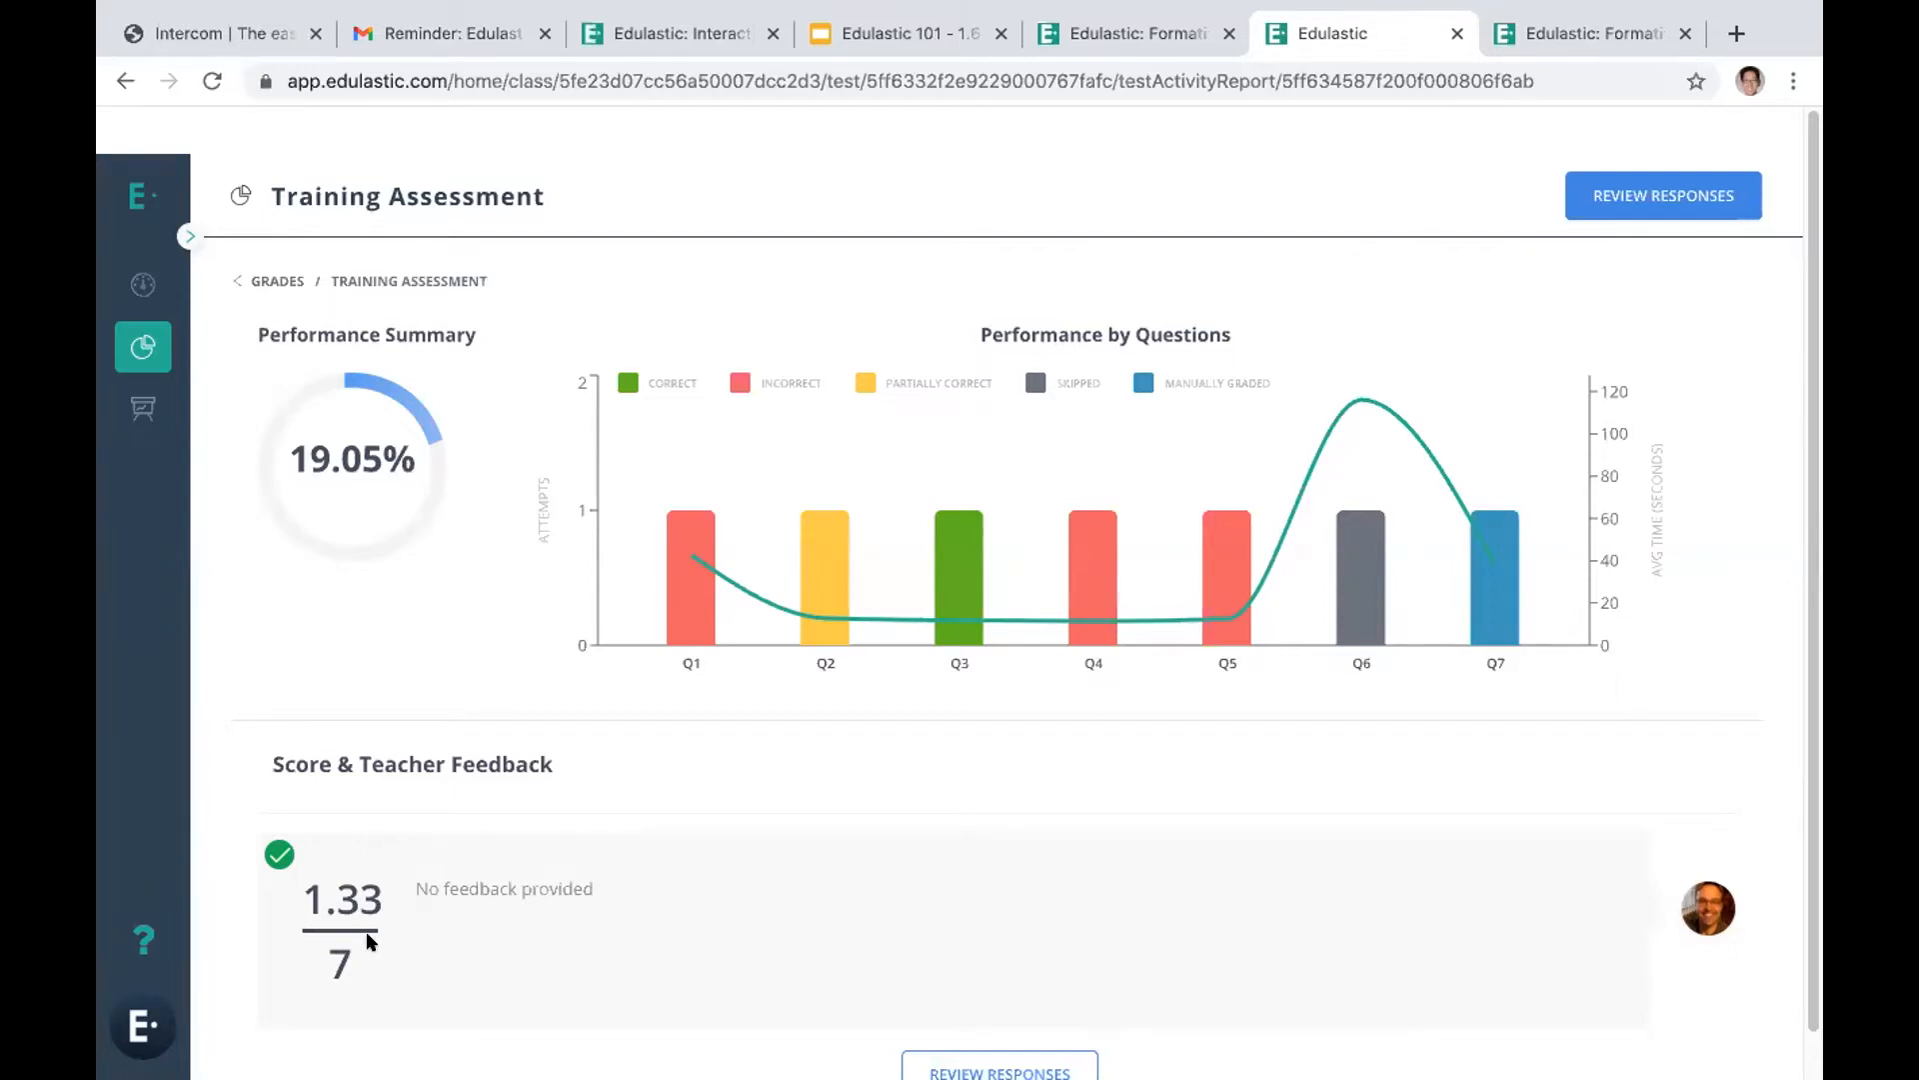
# Examine the performance report and review the graded responses to questions 1 to 3, returning to question 1
pyautogui.scroll(-1, 512, 949)
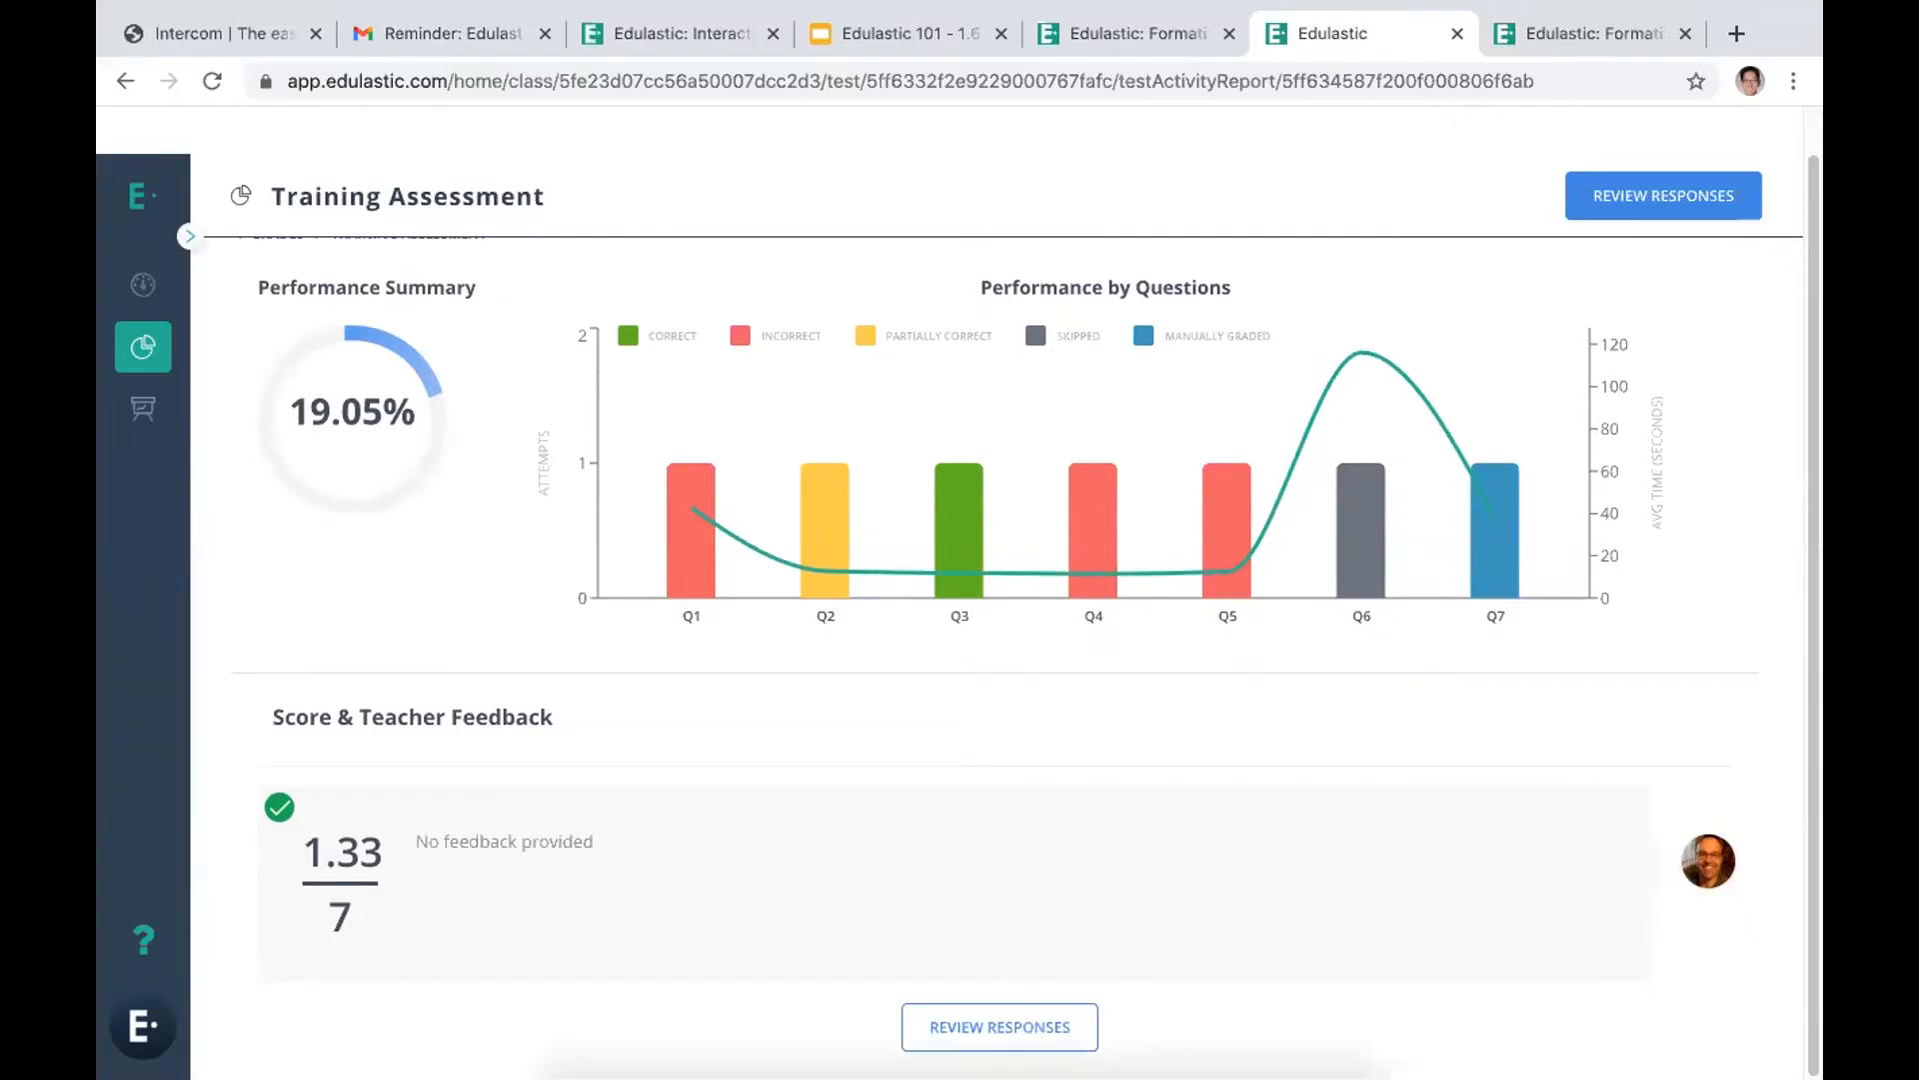
pyautogui.click(978, 1030)
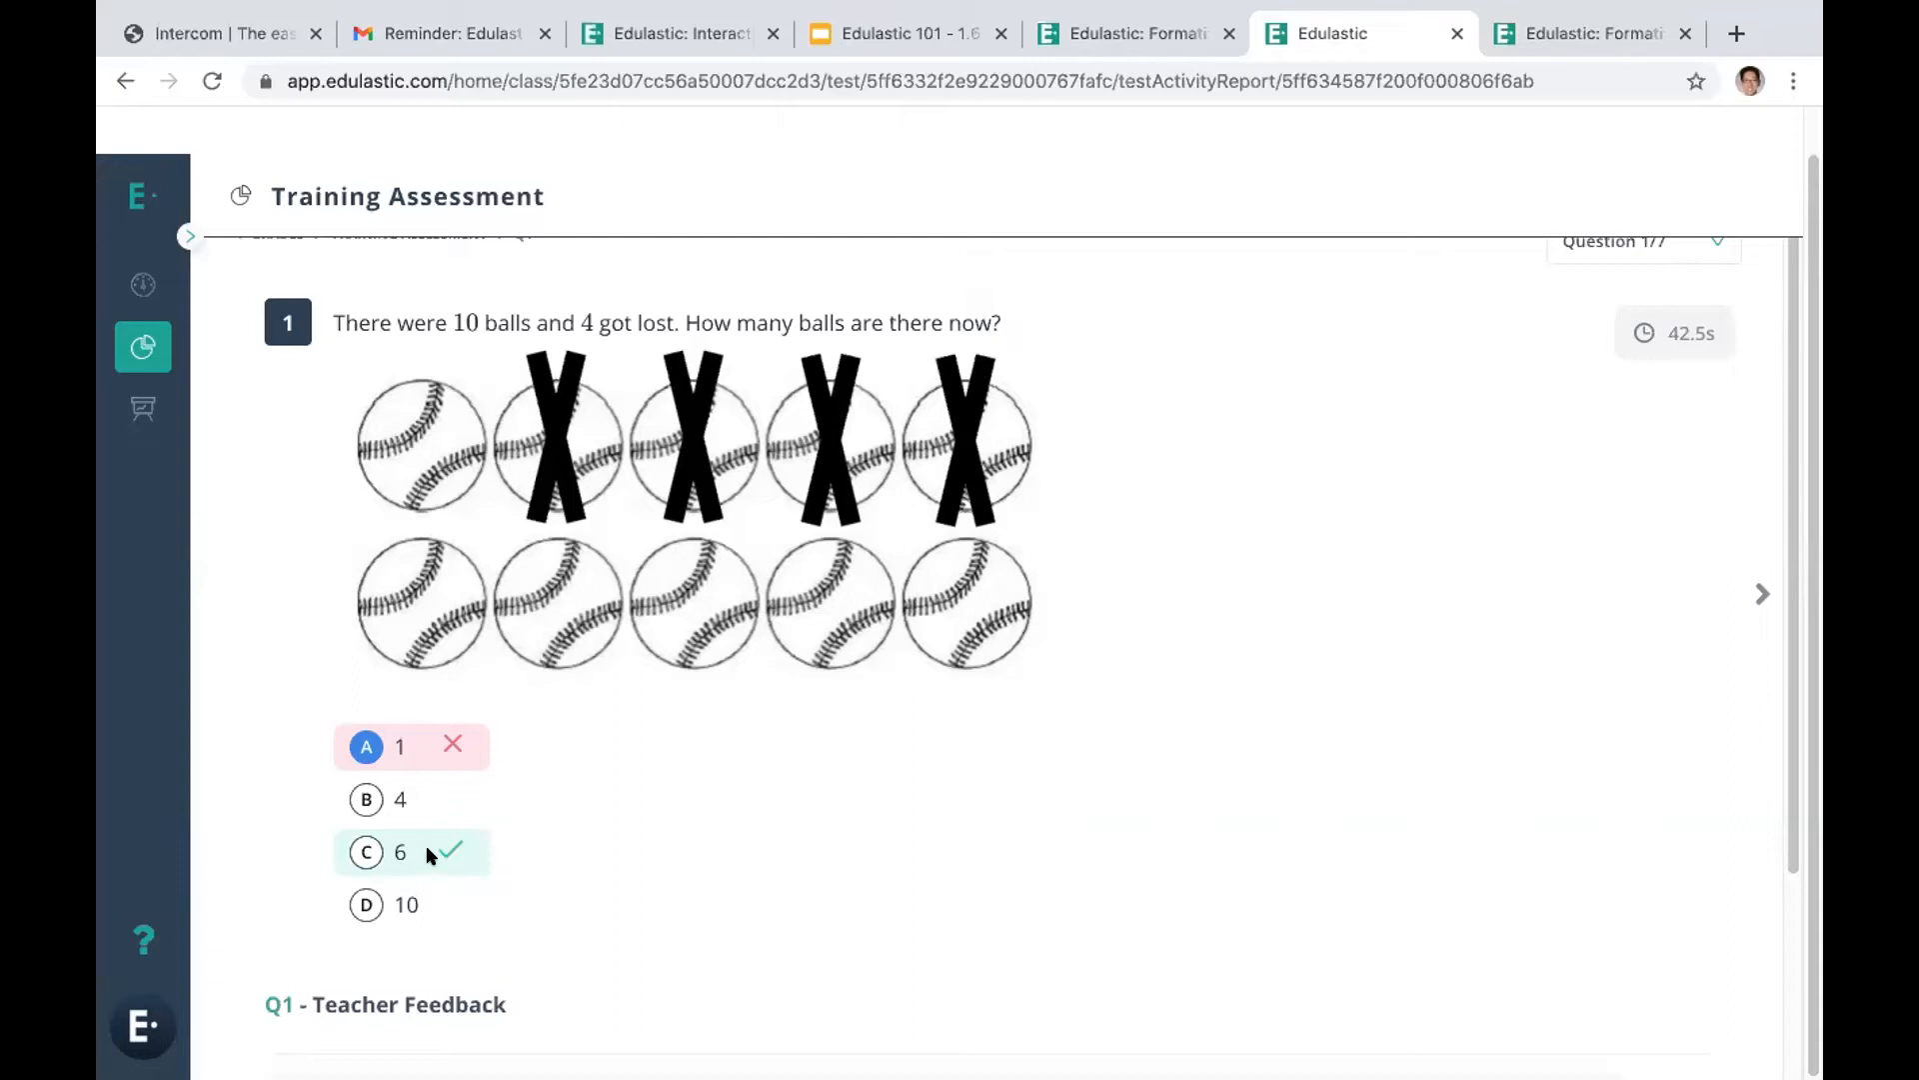
pyautogui.click(1759, 594)
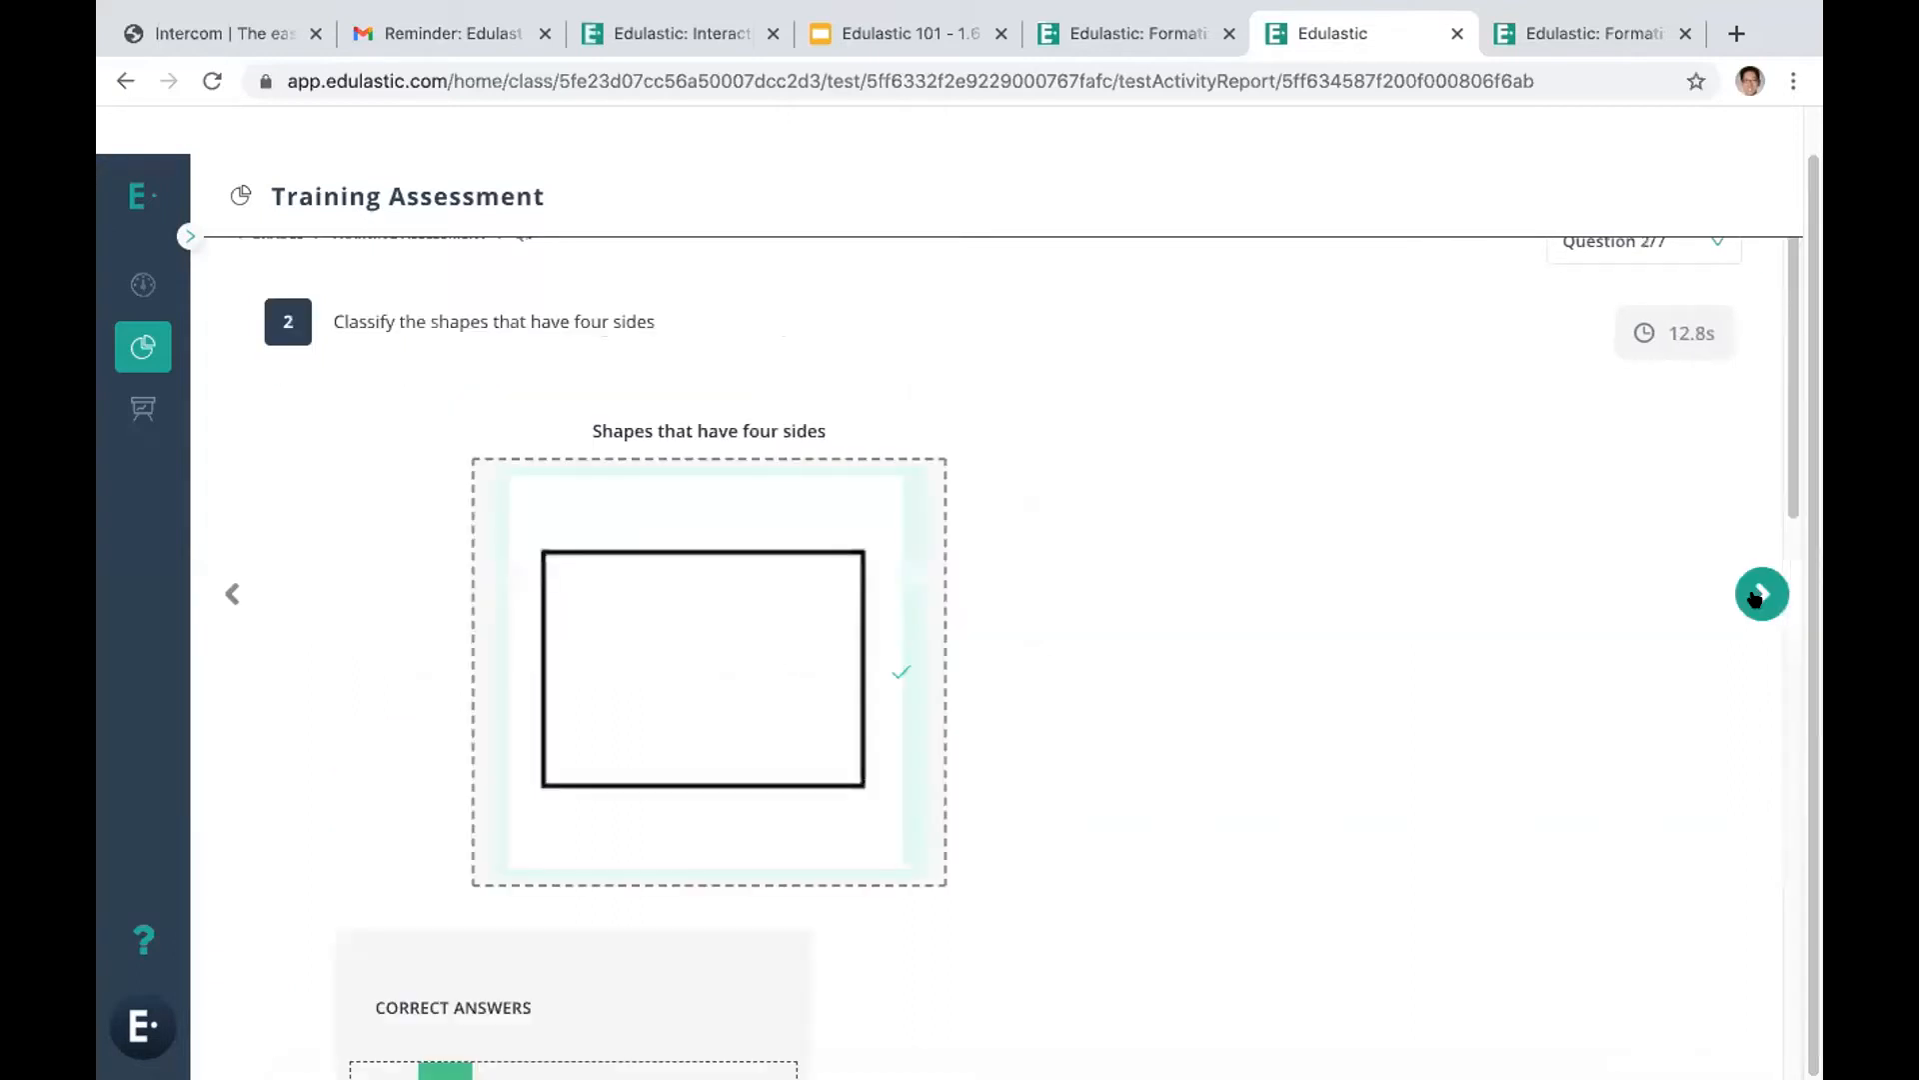
pyautogui.click(1759, 593)
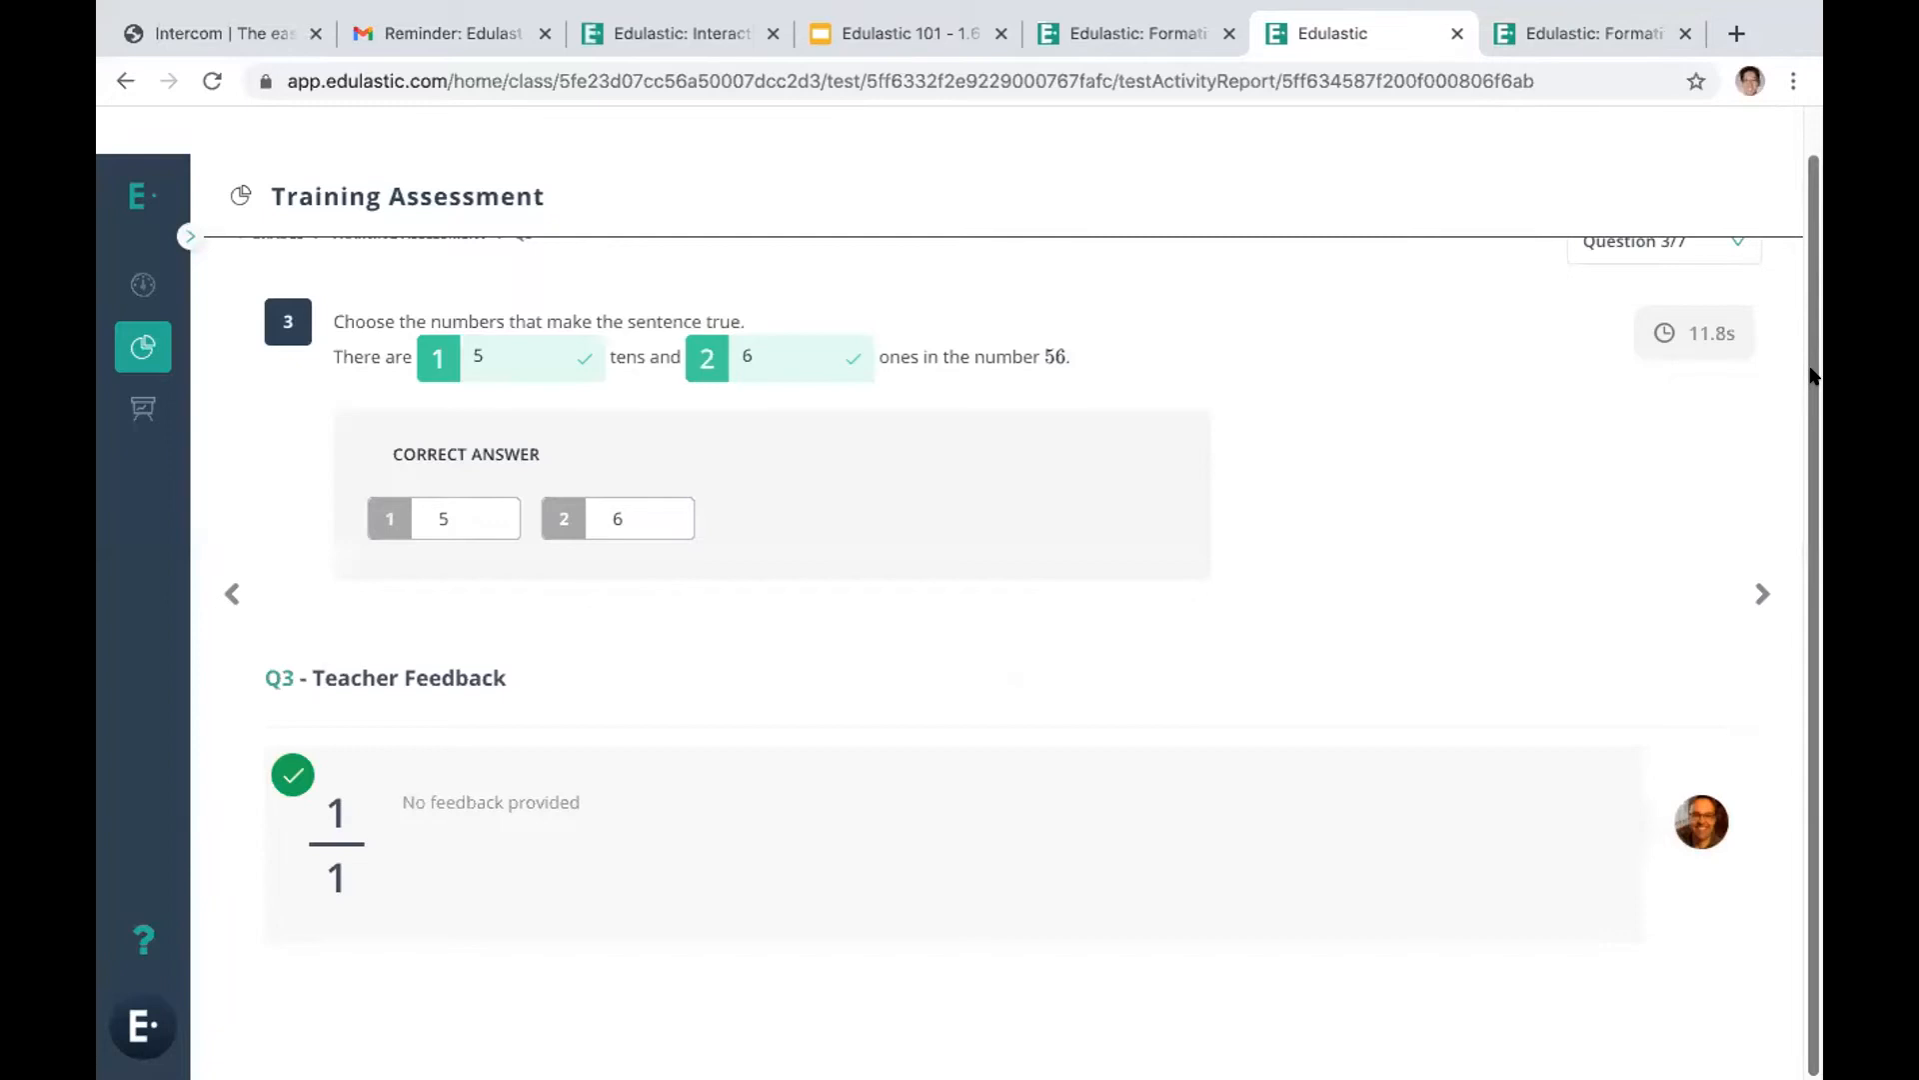
pyautogui.scroll(1, 1805, 208)
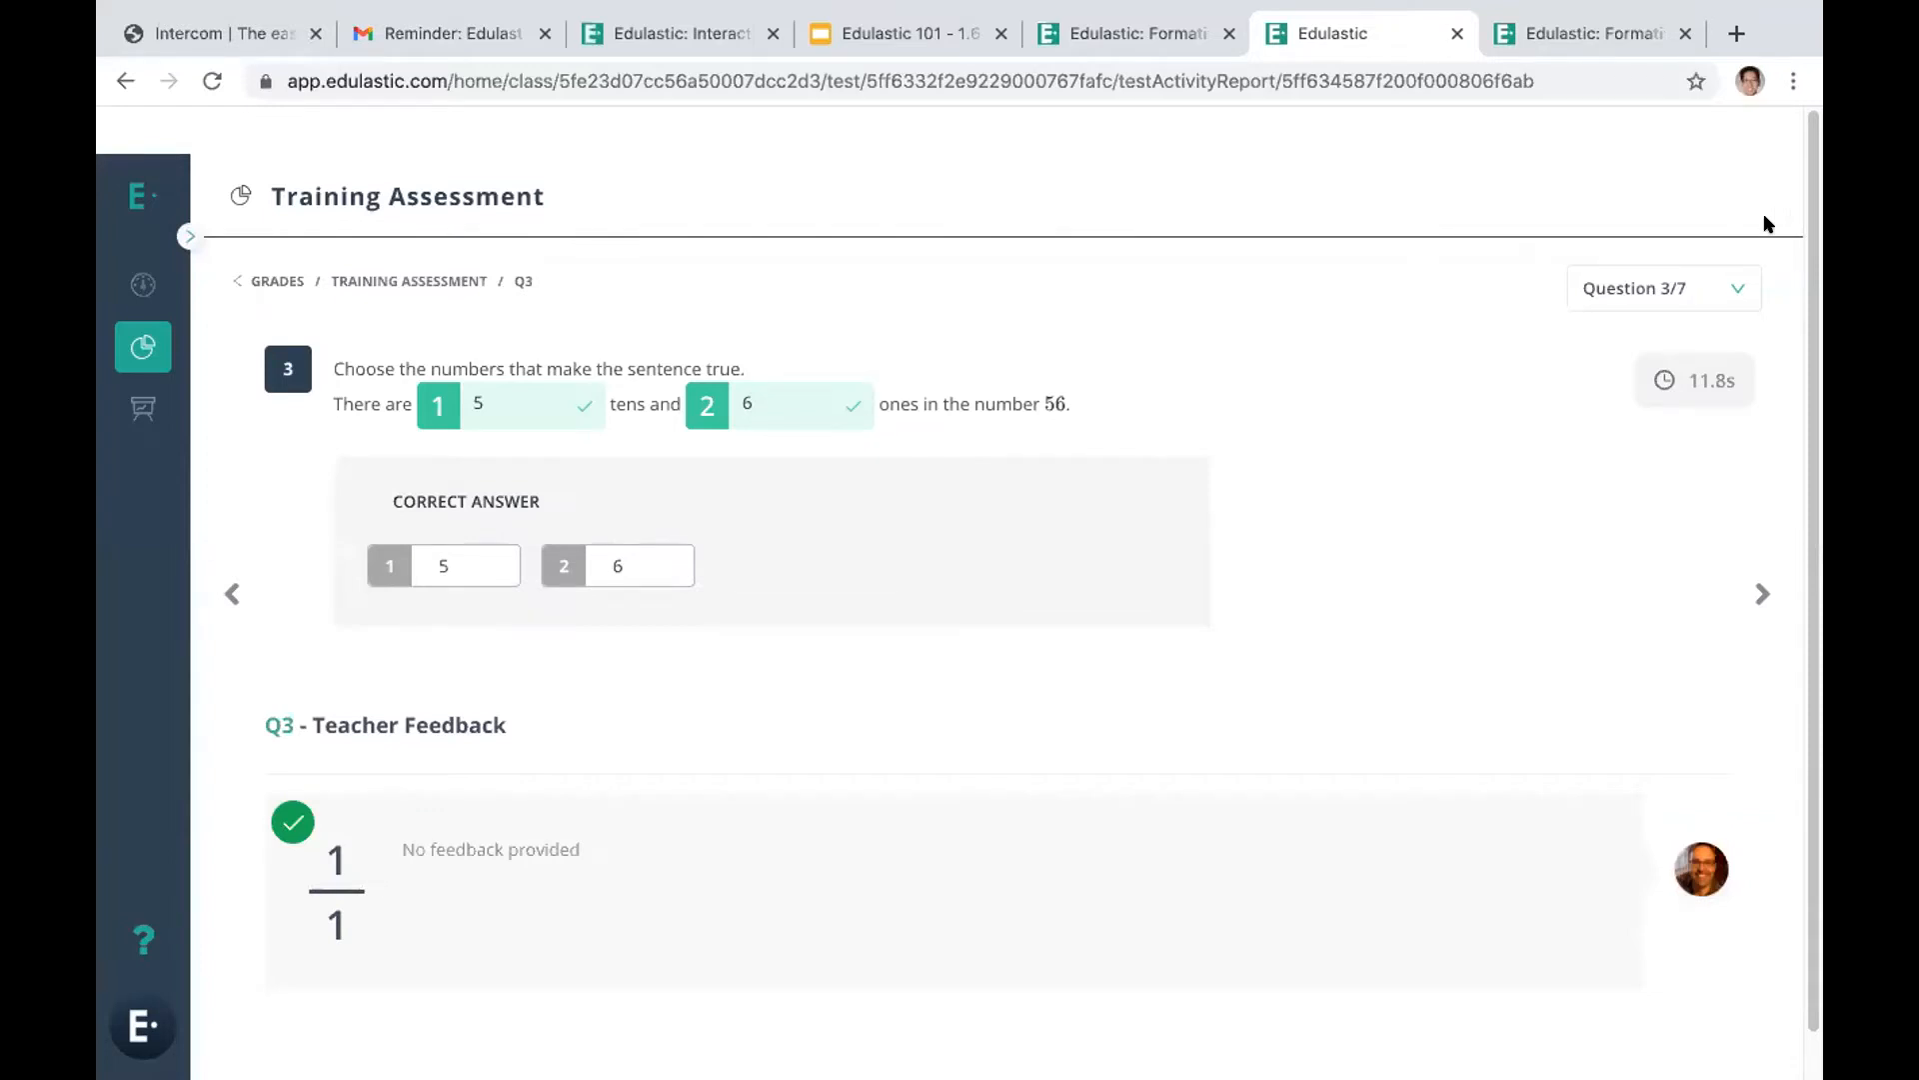
pyautogui.click(217, 599)
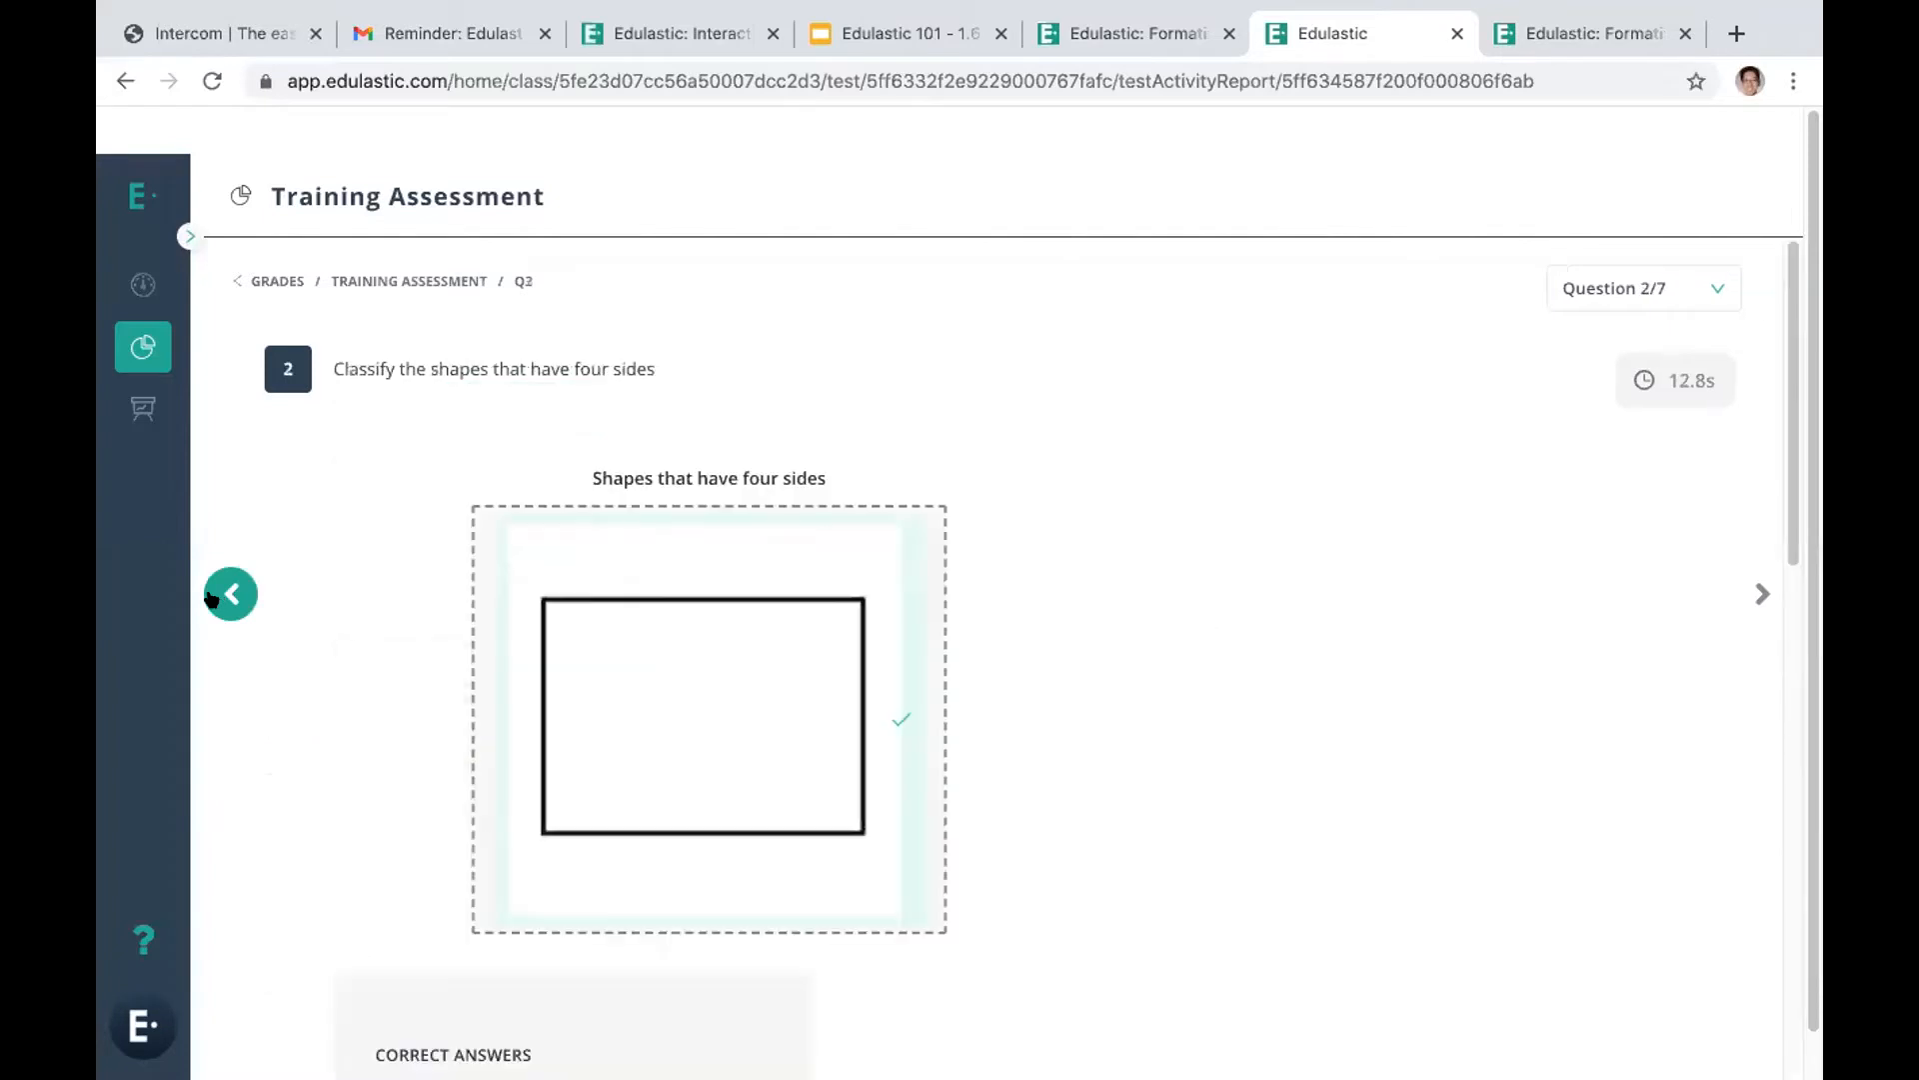
pyautogui.click(213, 598)
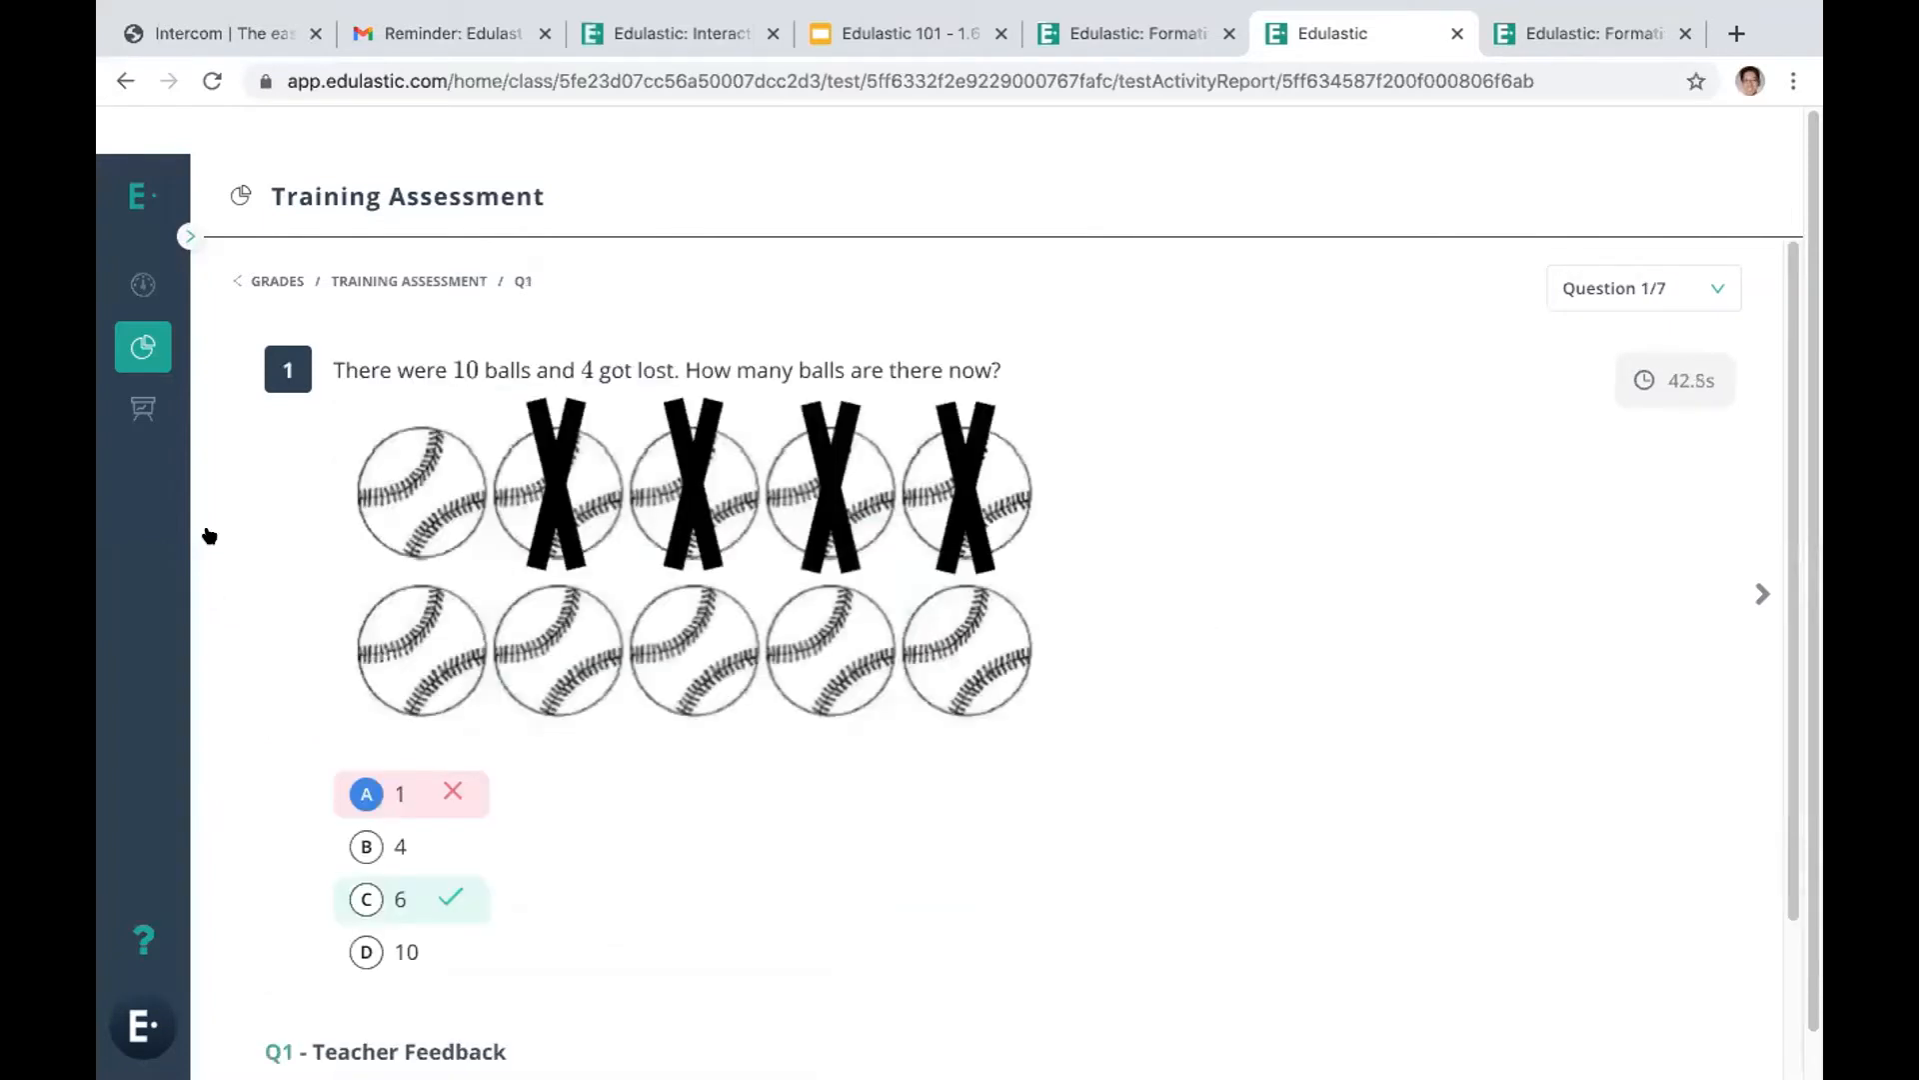
# Return to the student's assignments and start the High School Math assignment
pyautogui.click(141, 284)
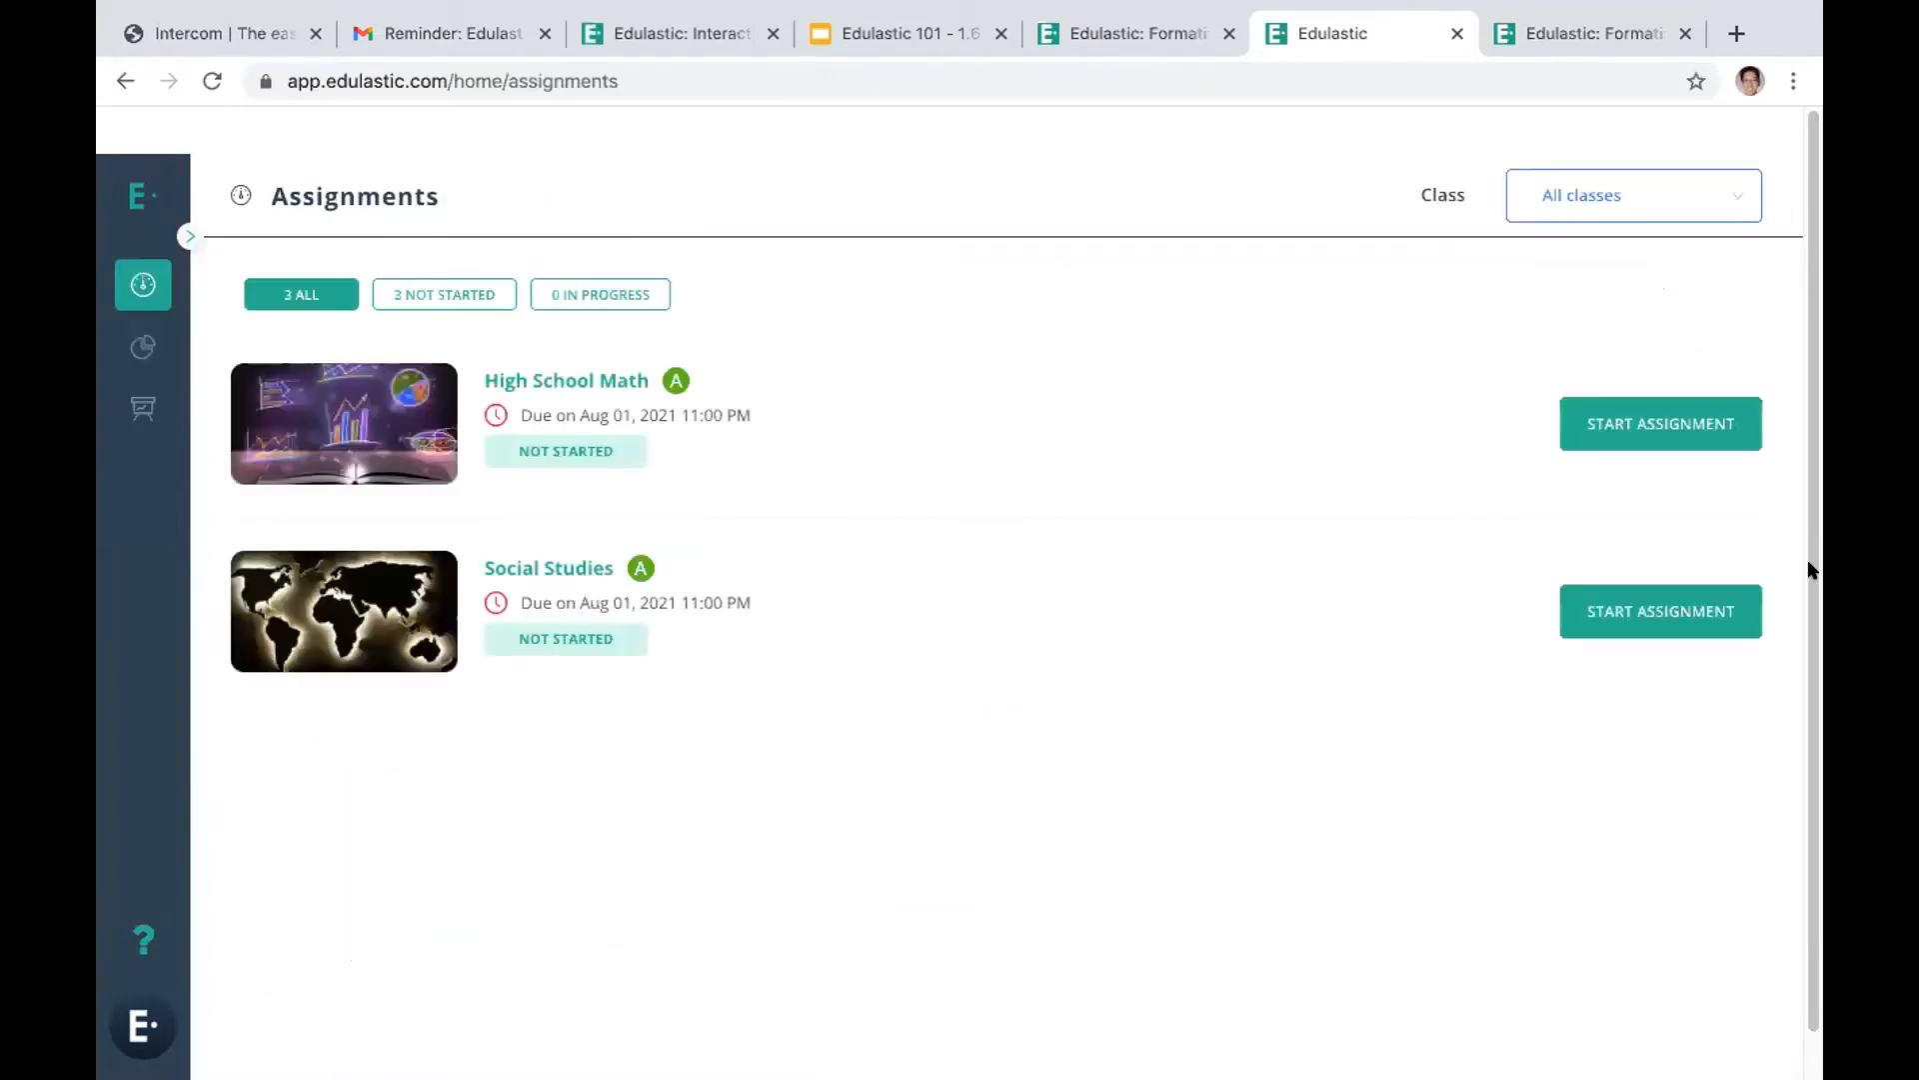
pyautogui.click(1648, 428)
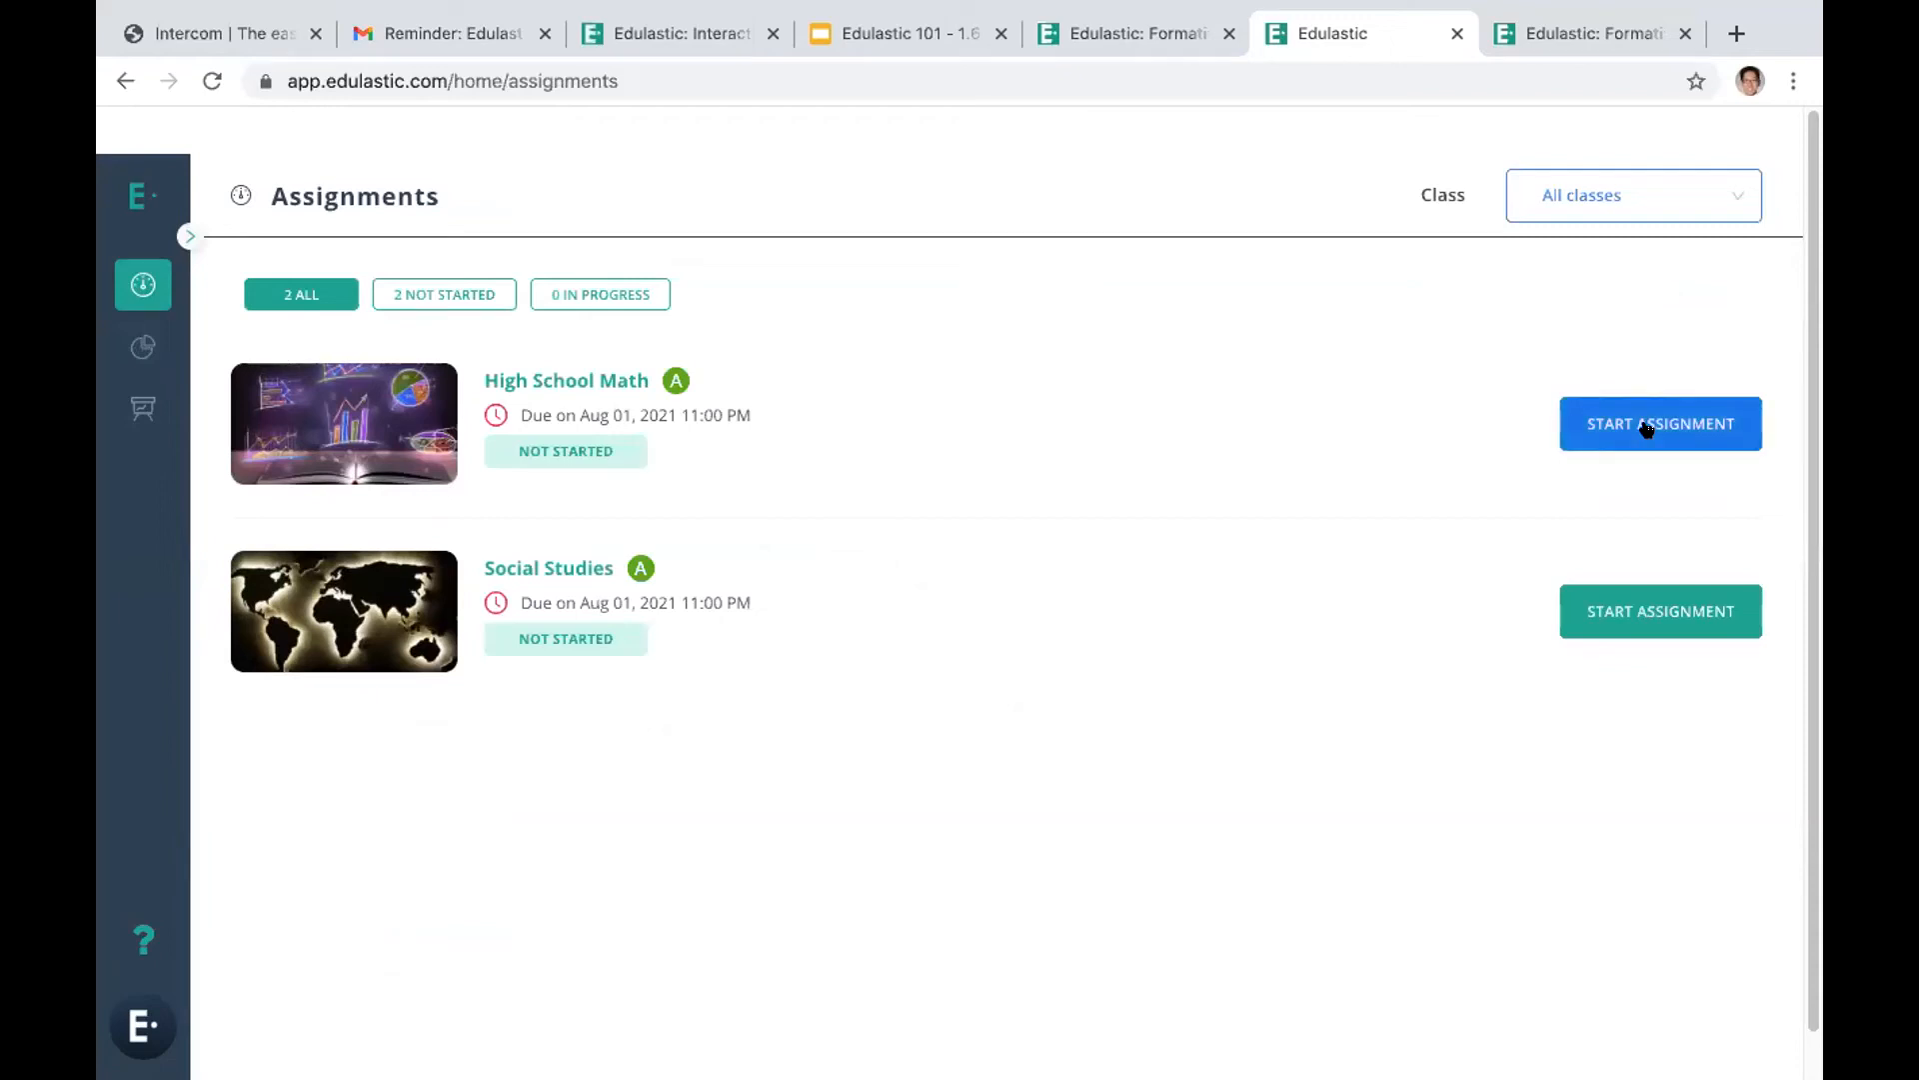
pyautogui.click(1645, 424)
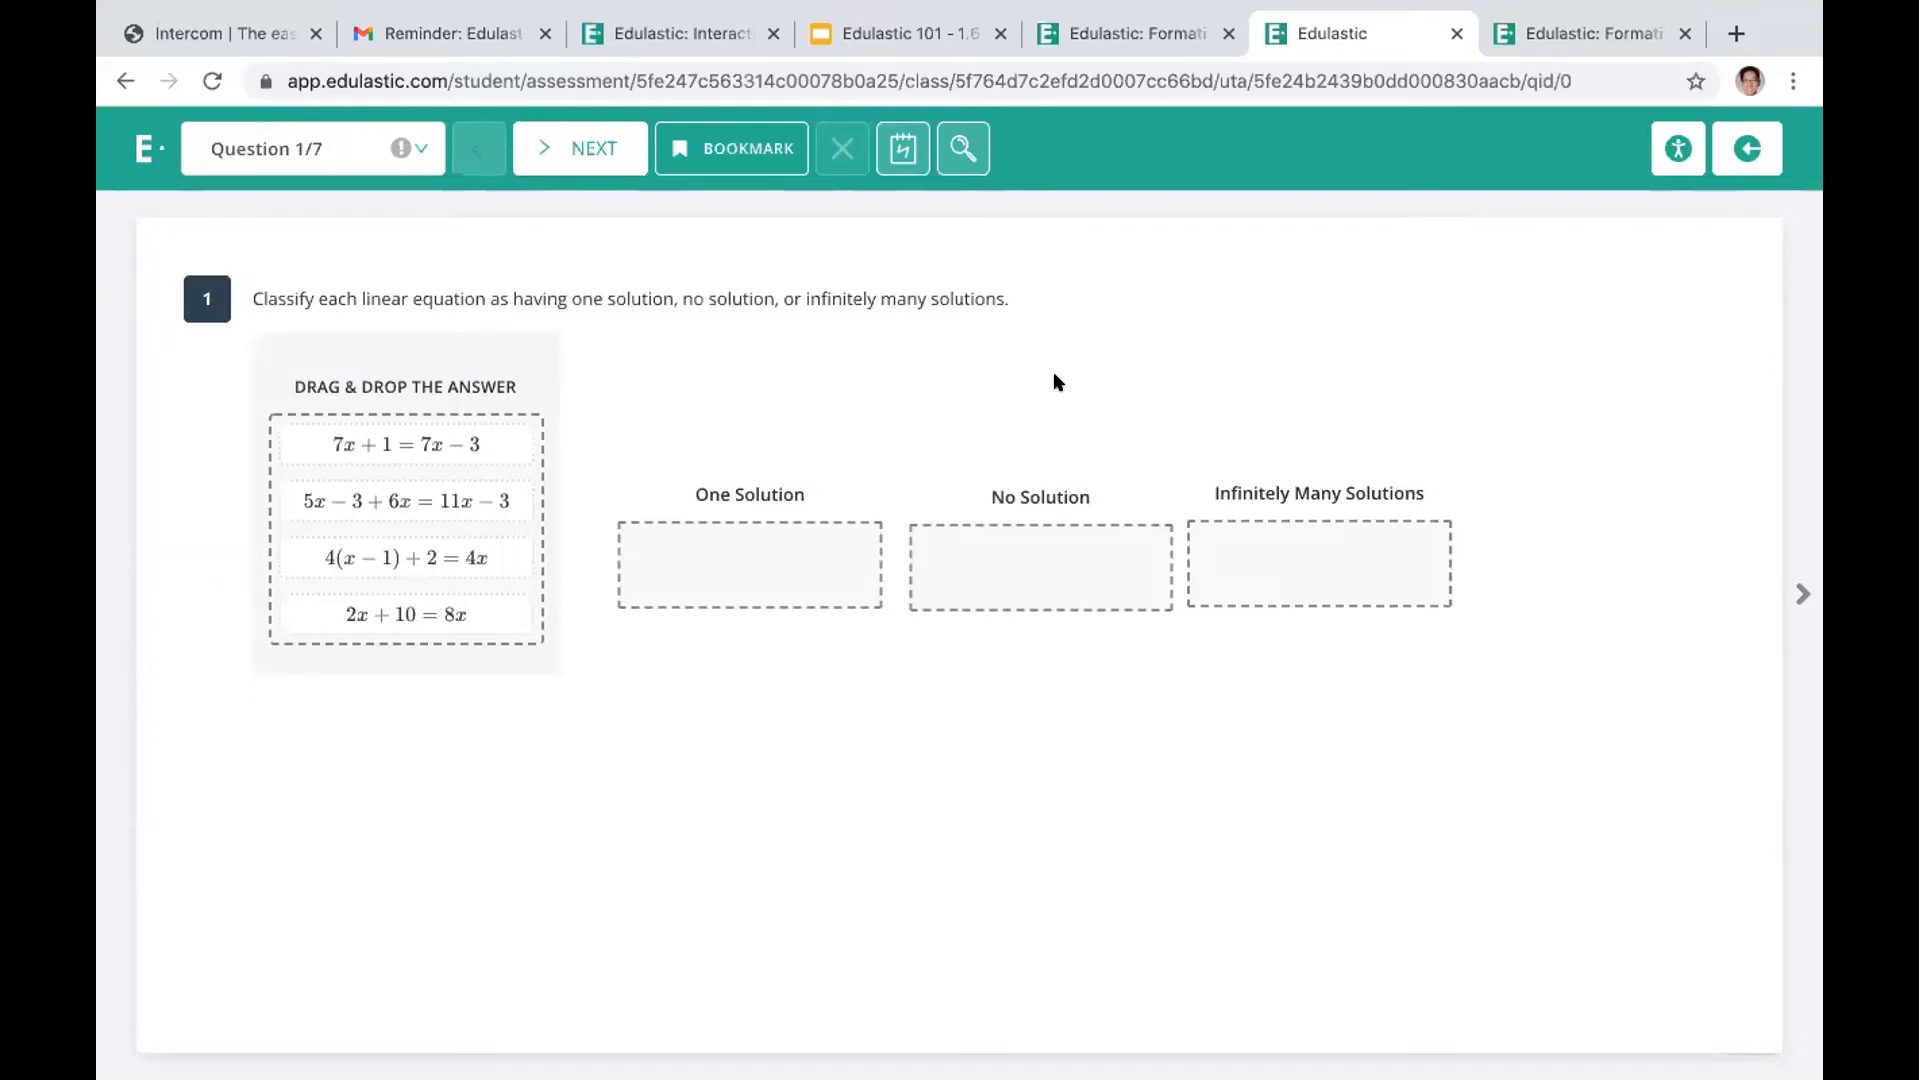
# Switch to the browser page with the teacher account, open its assignments and expand the October Math Test
pyautogui.click(1537, 30)
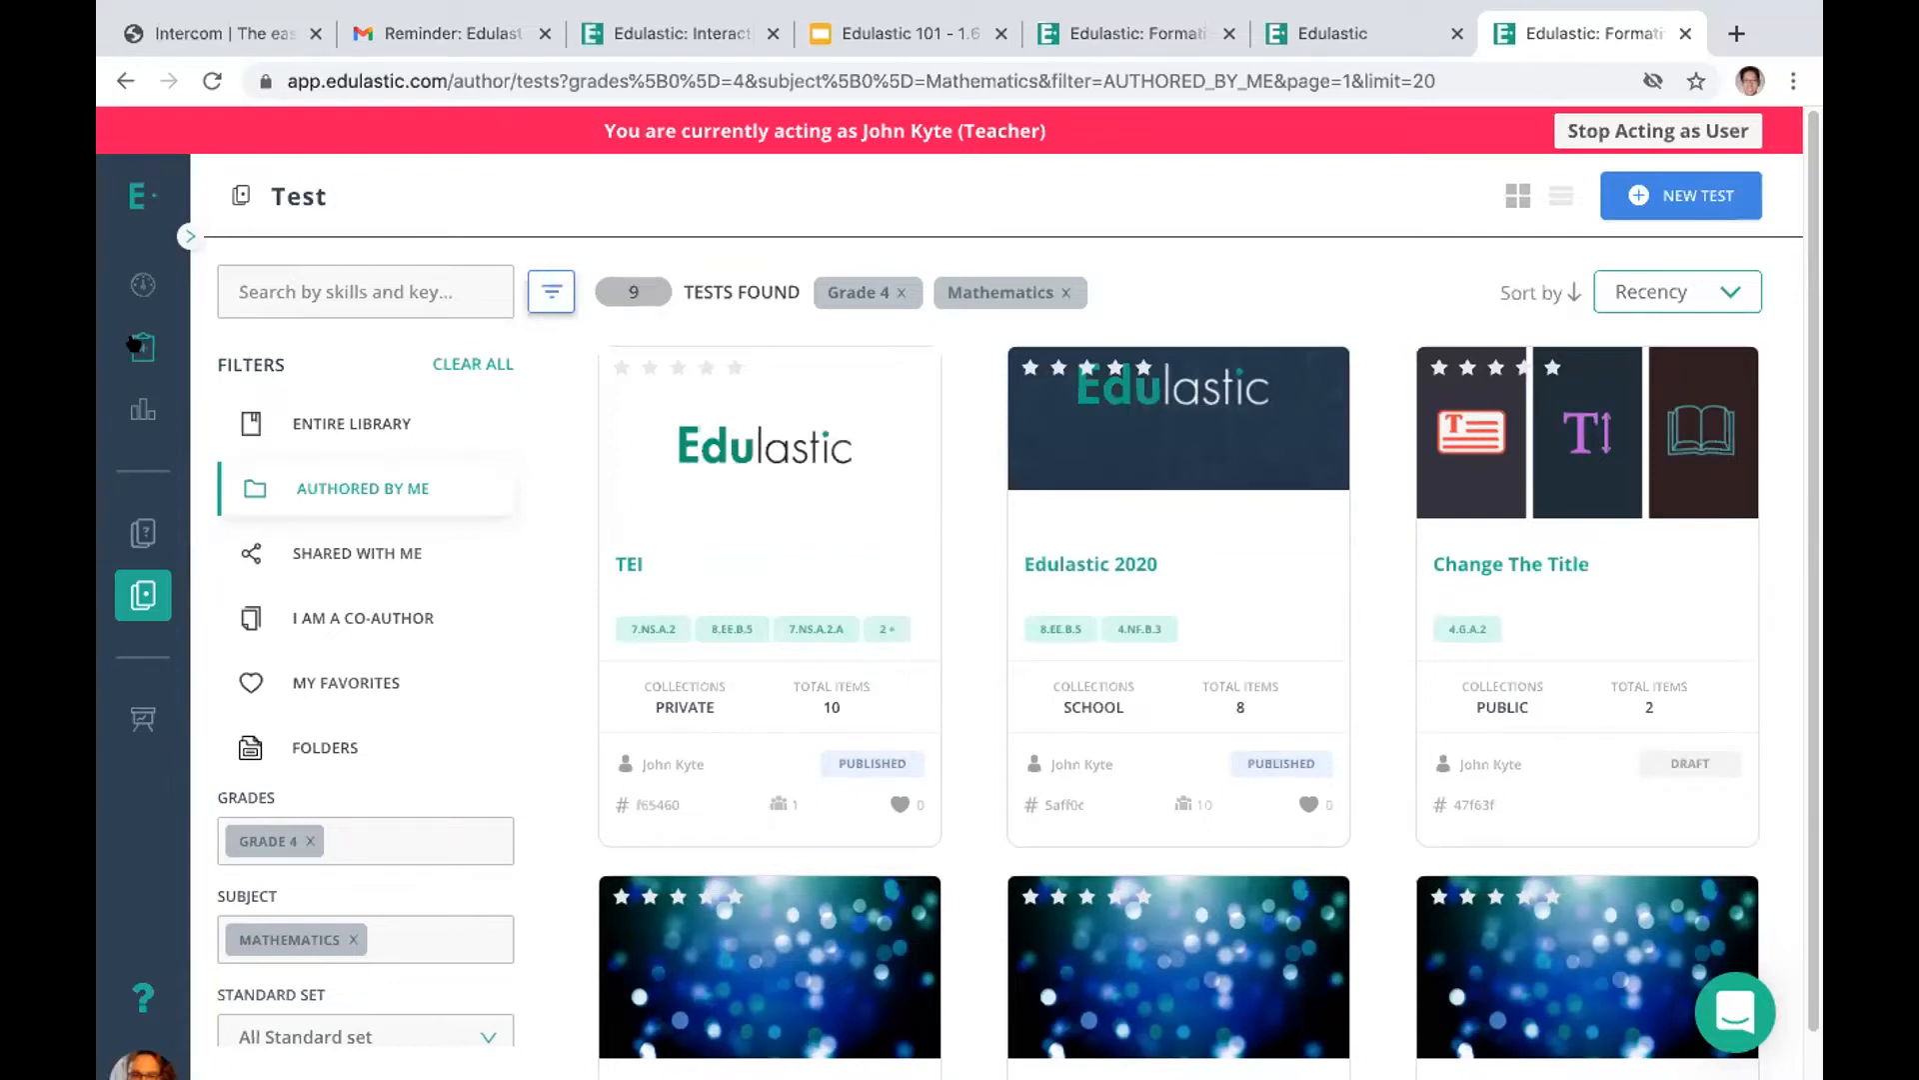
pyautogui.click(136, 345)
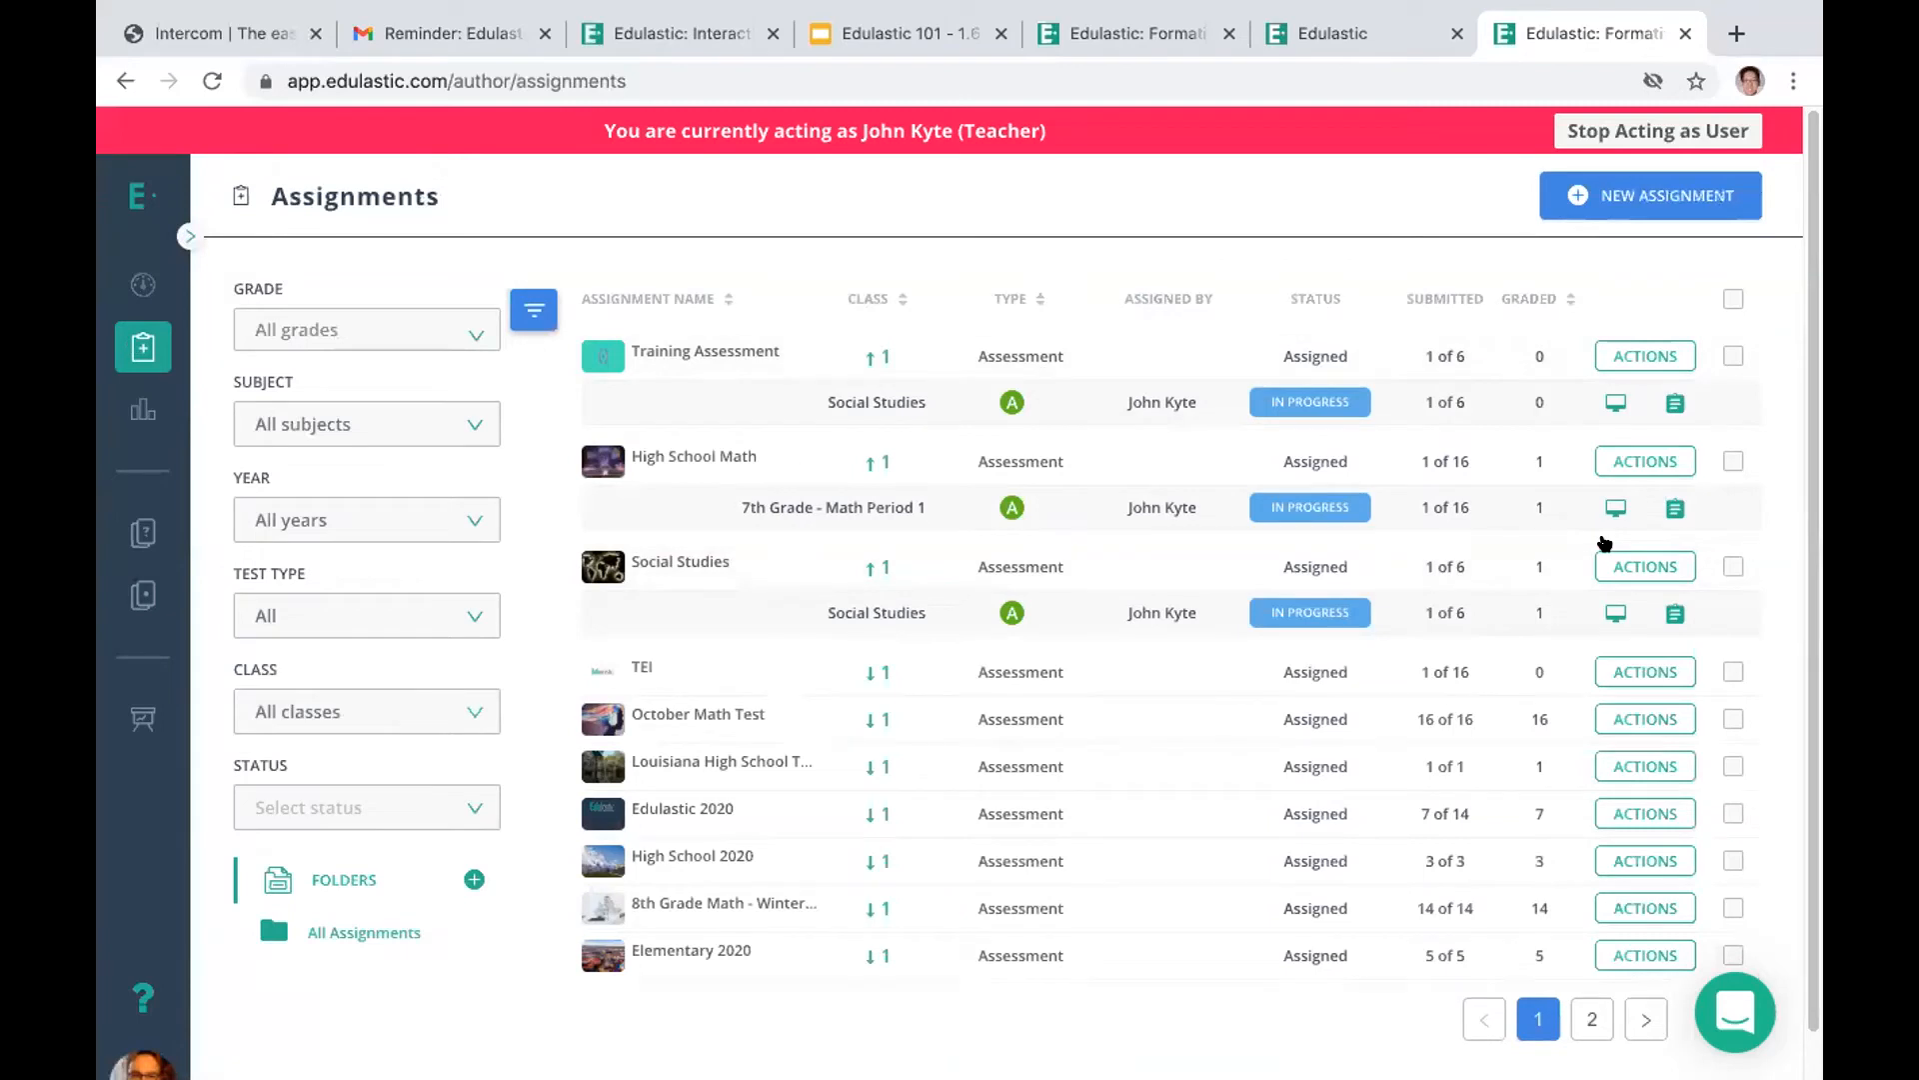
pyautogui.click(705, 713)
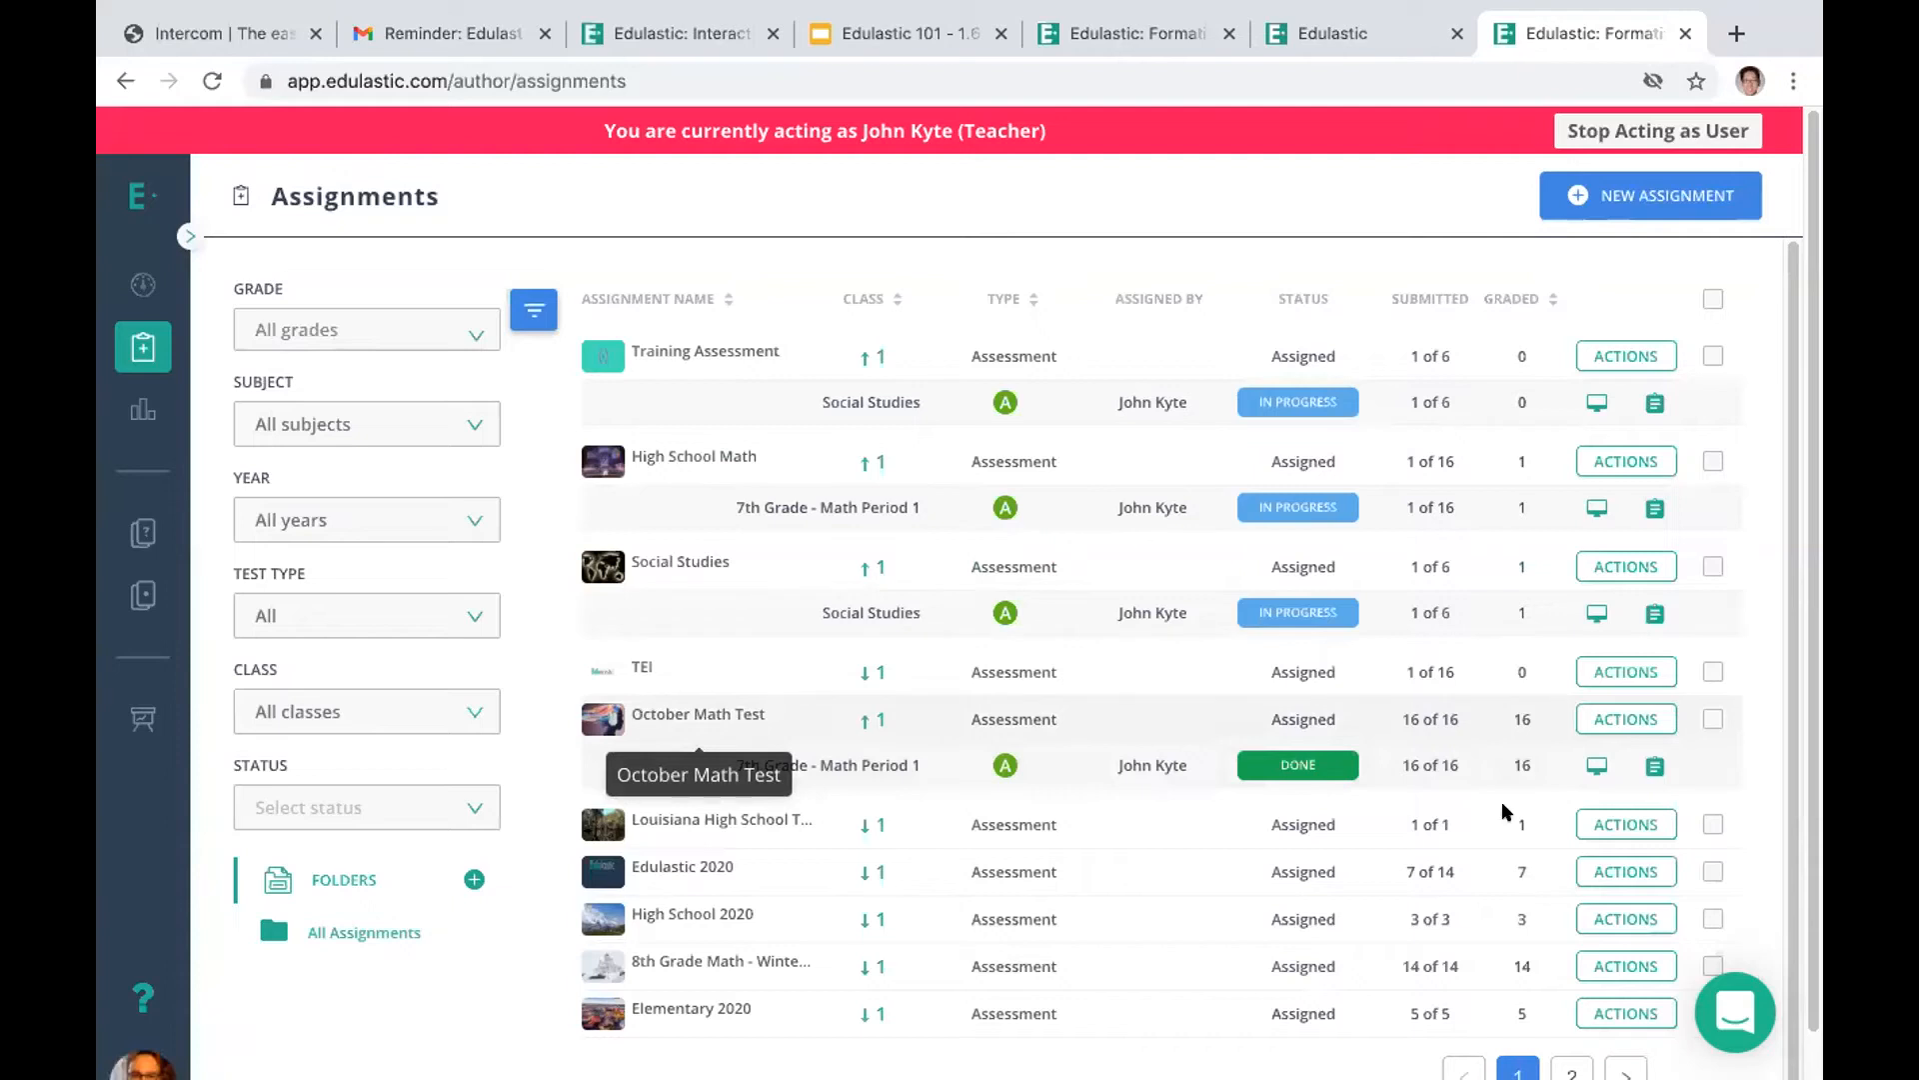
# Open the October Math Test's live class board for 7th Grade - Math Period 1 and review the student performance cards
pyautogui.click(1587, 762)
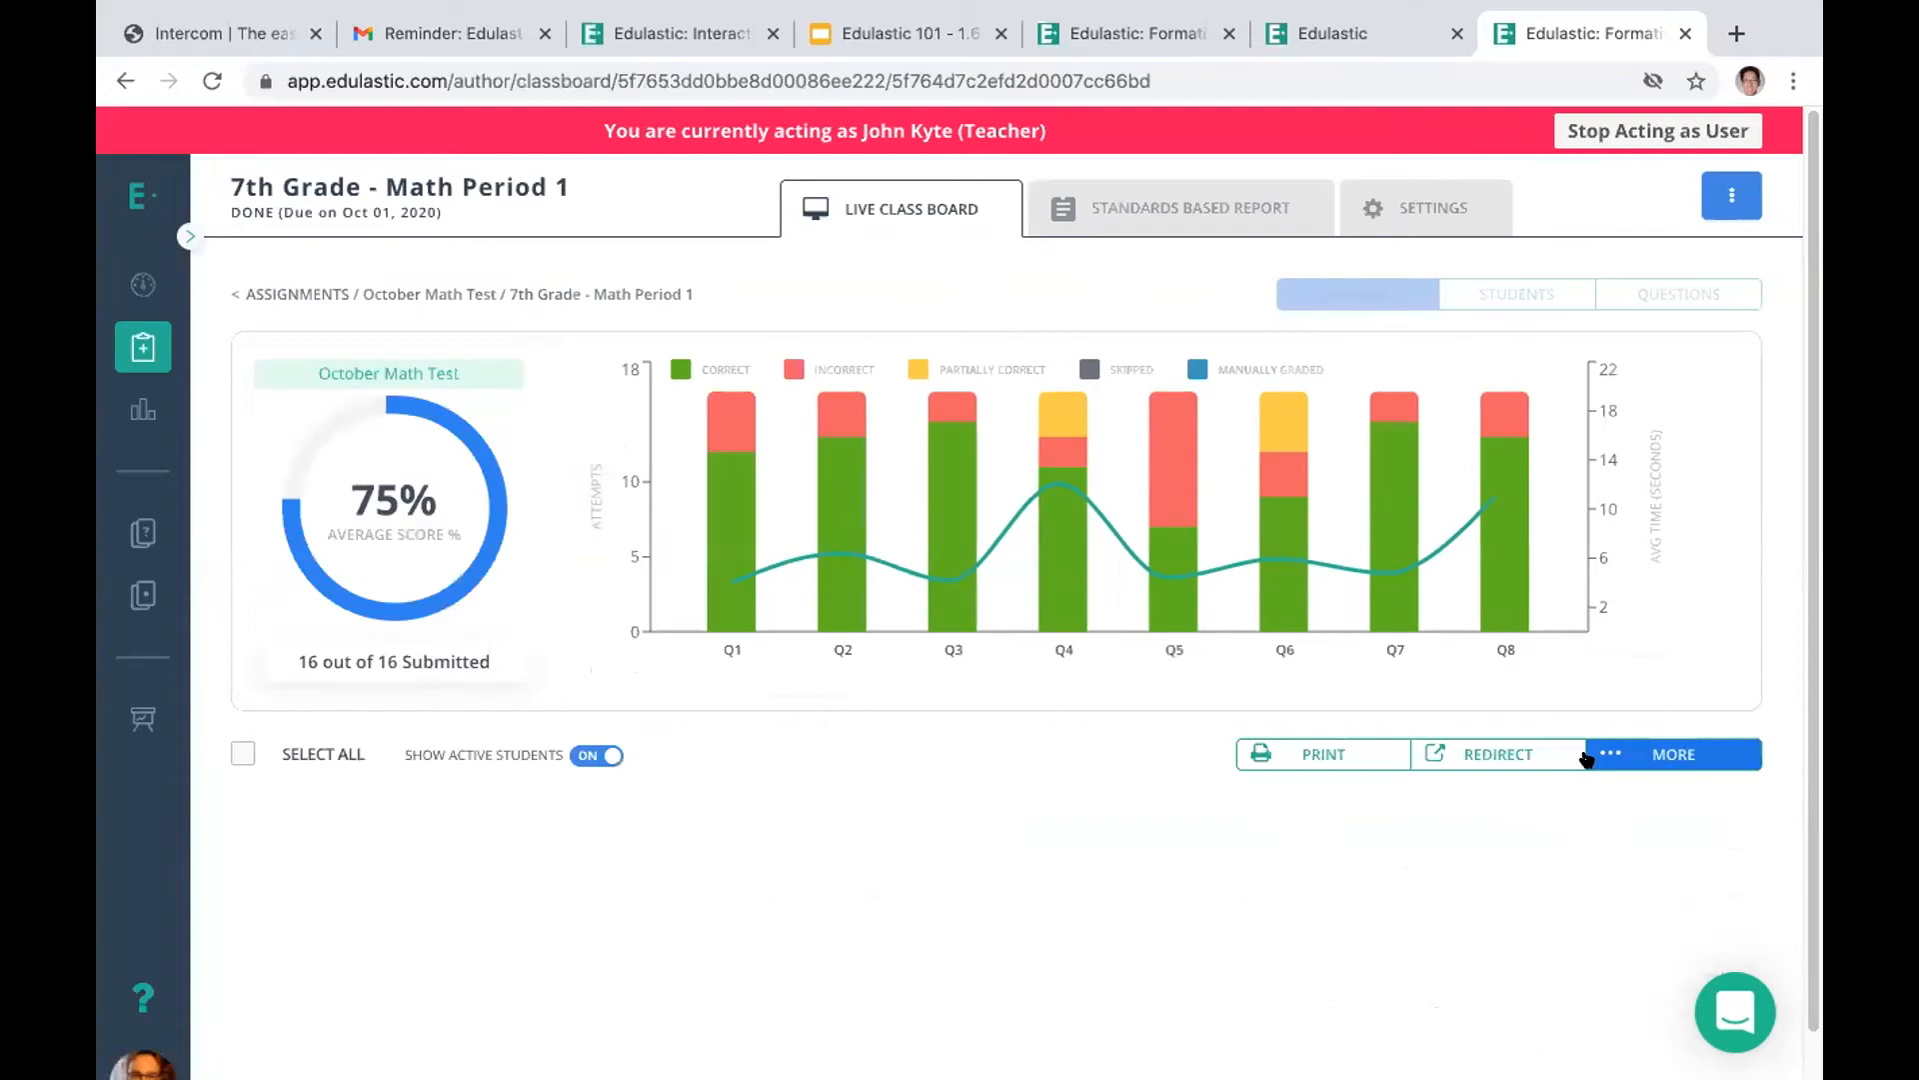
pyautogui.scroll(-8, 1743, 1015)
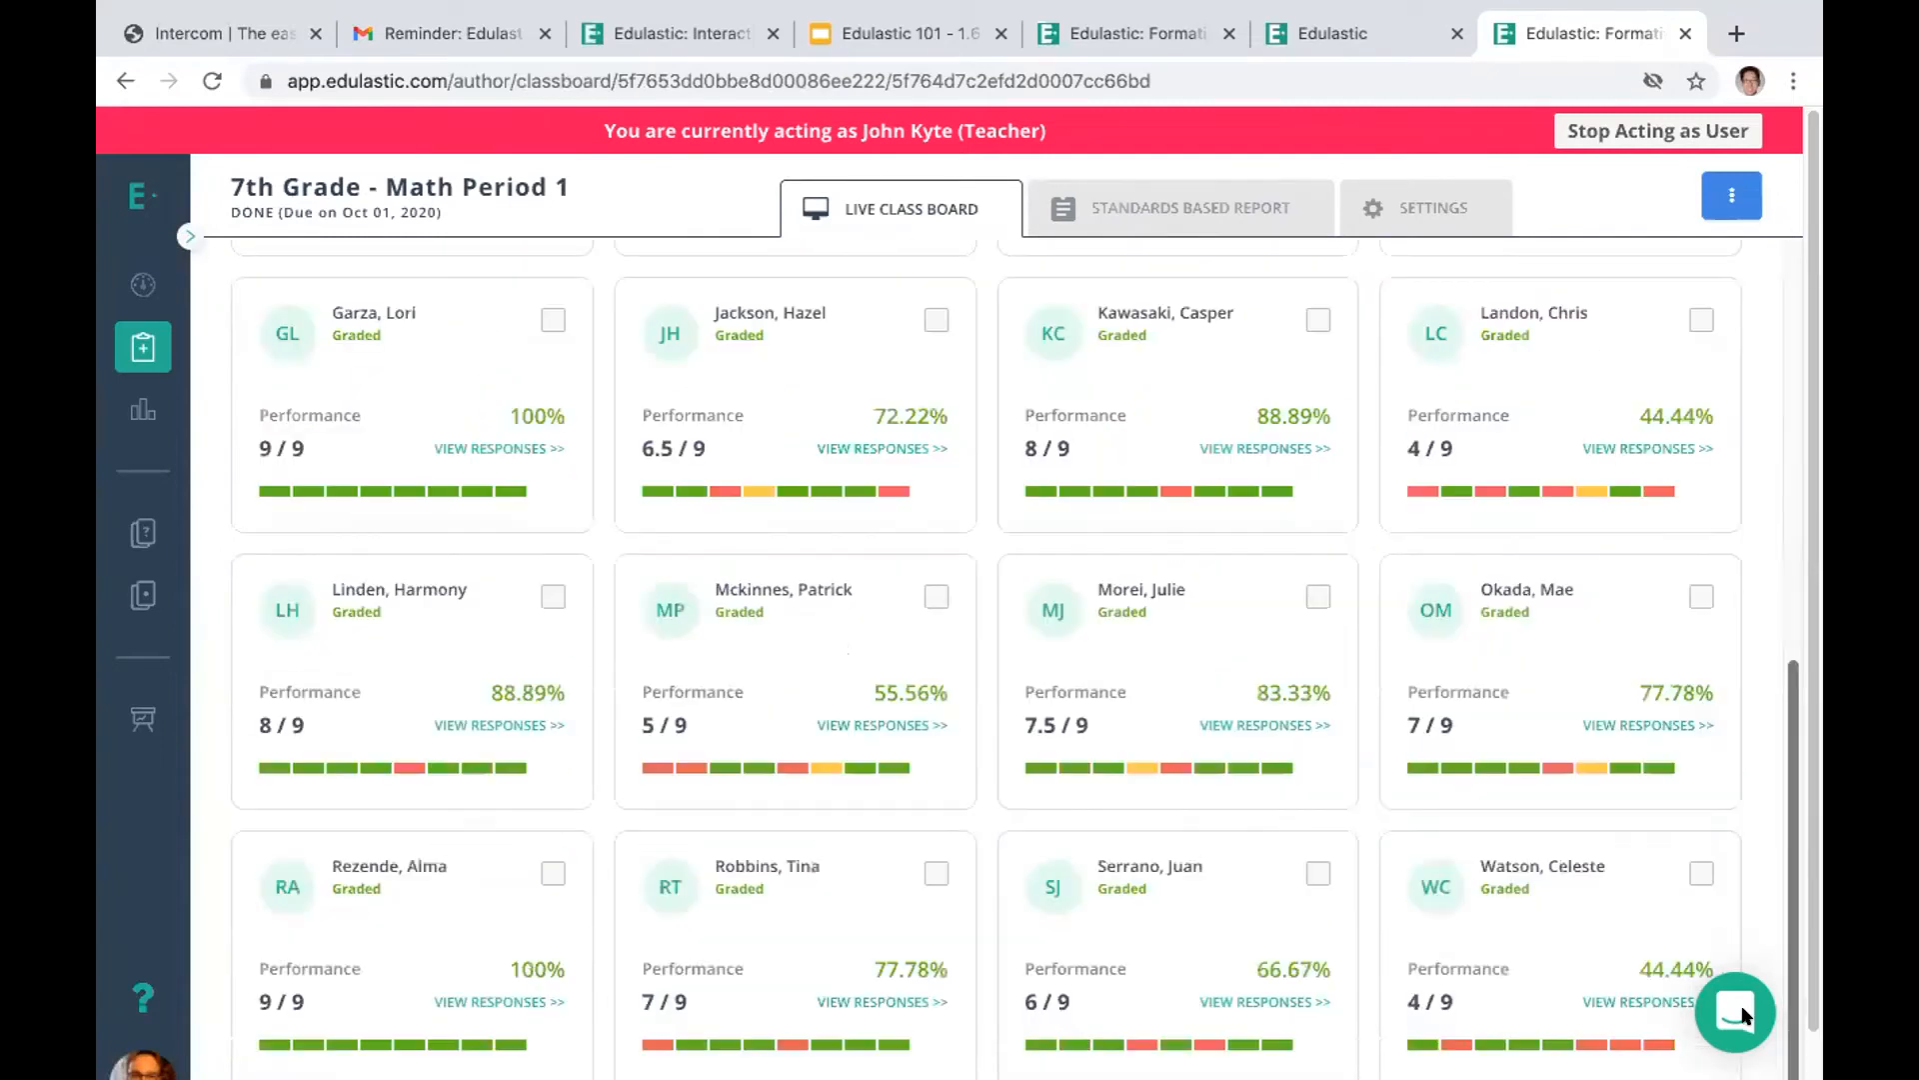
pyautogui.scroll(5, 1705, 660)
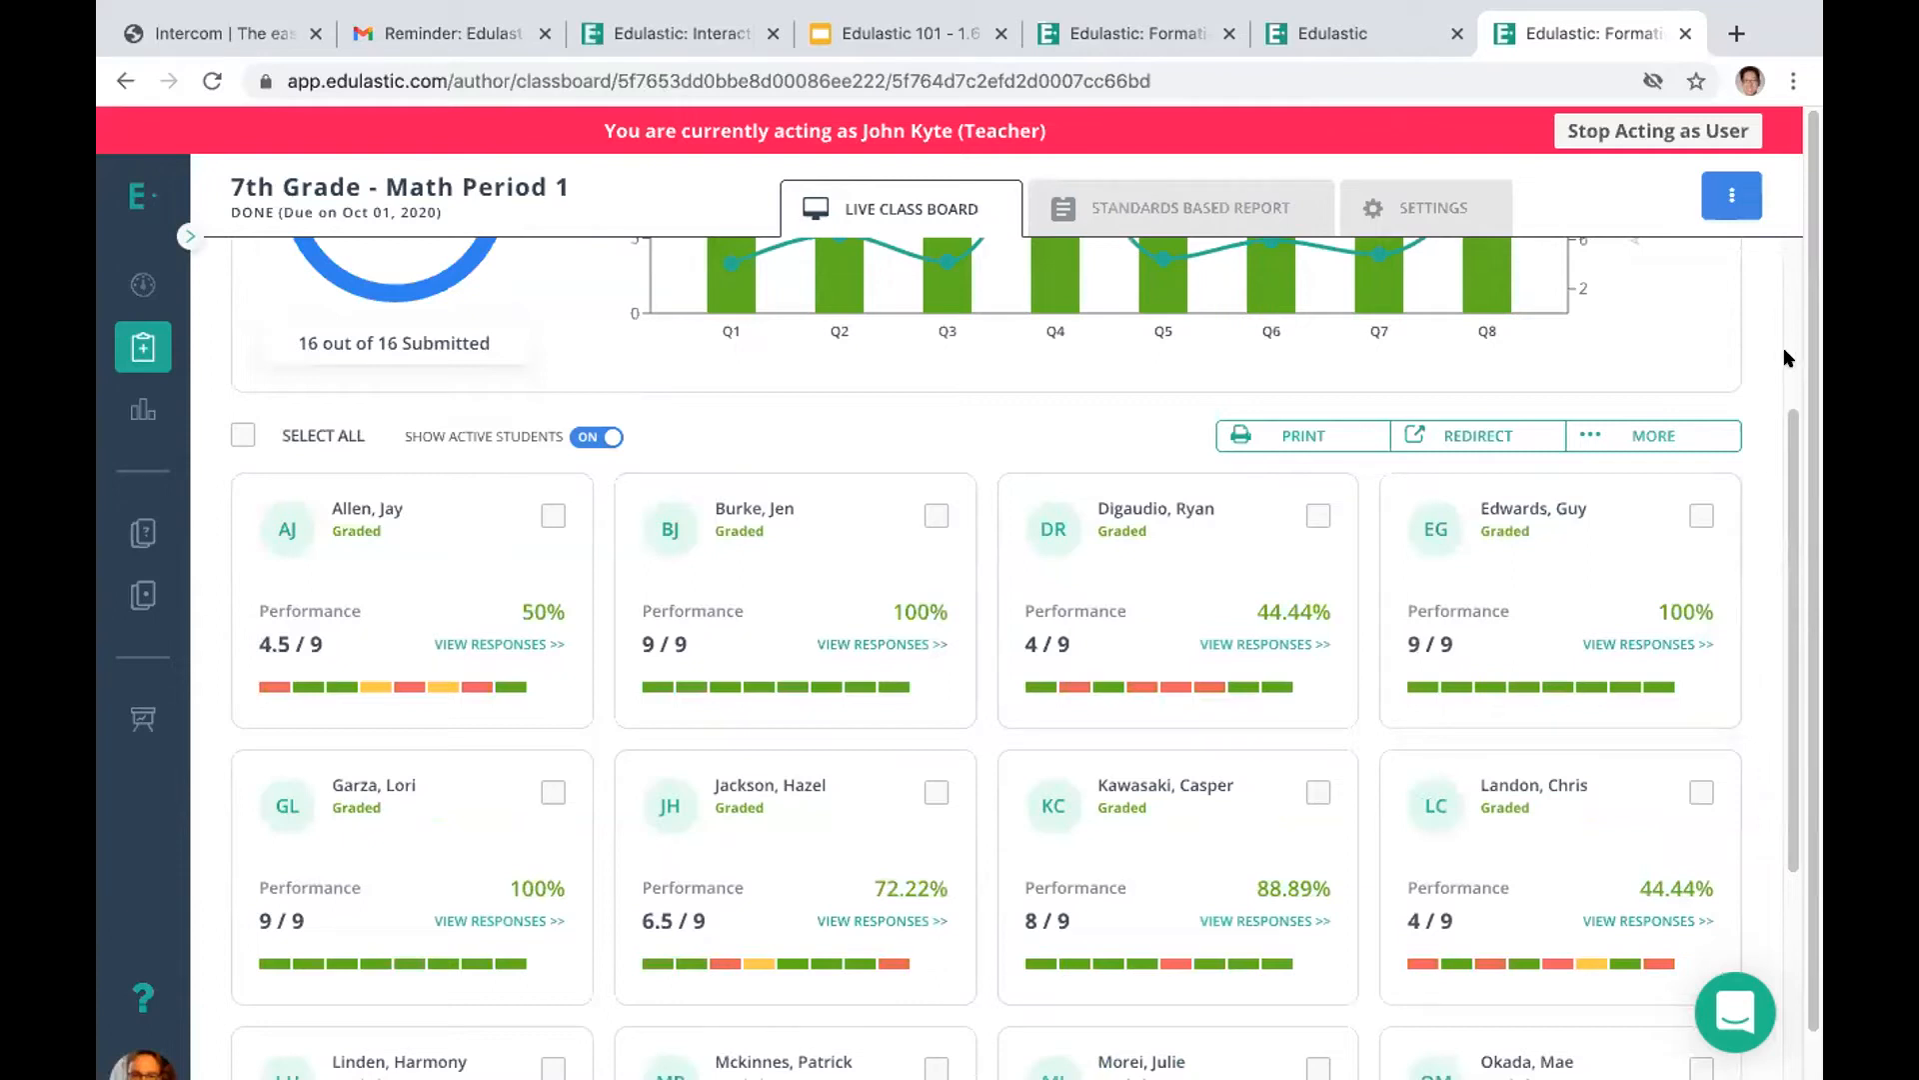
pyautogui.scroll(3, 1334, 453)
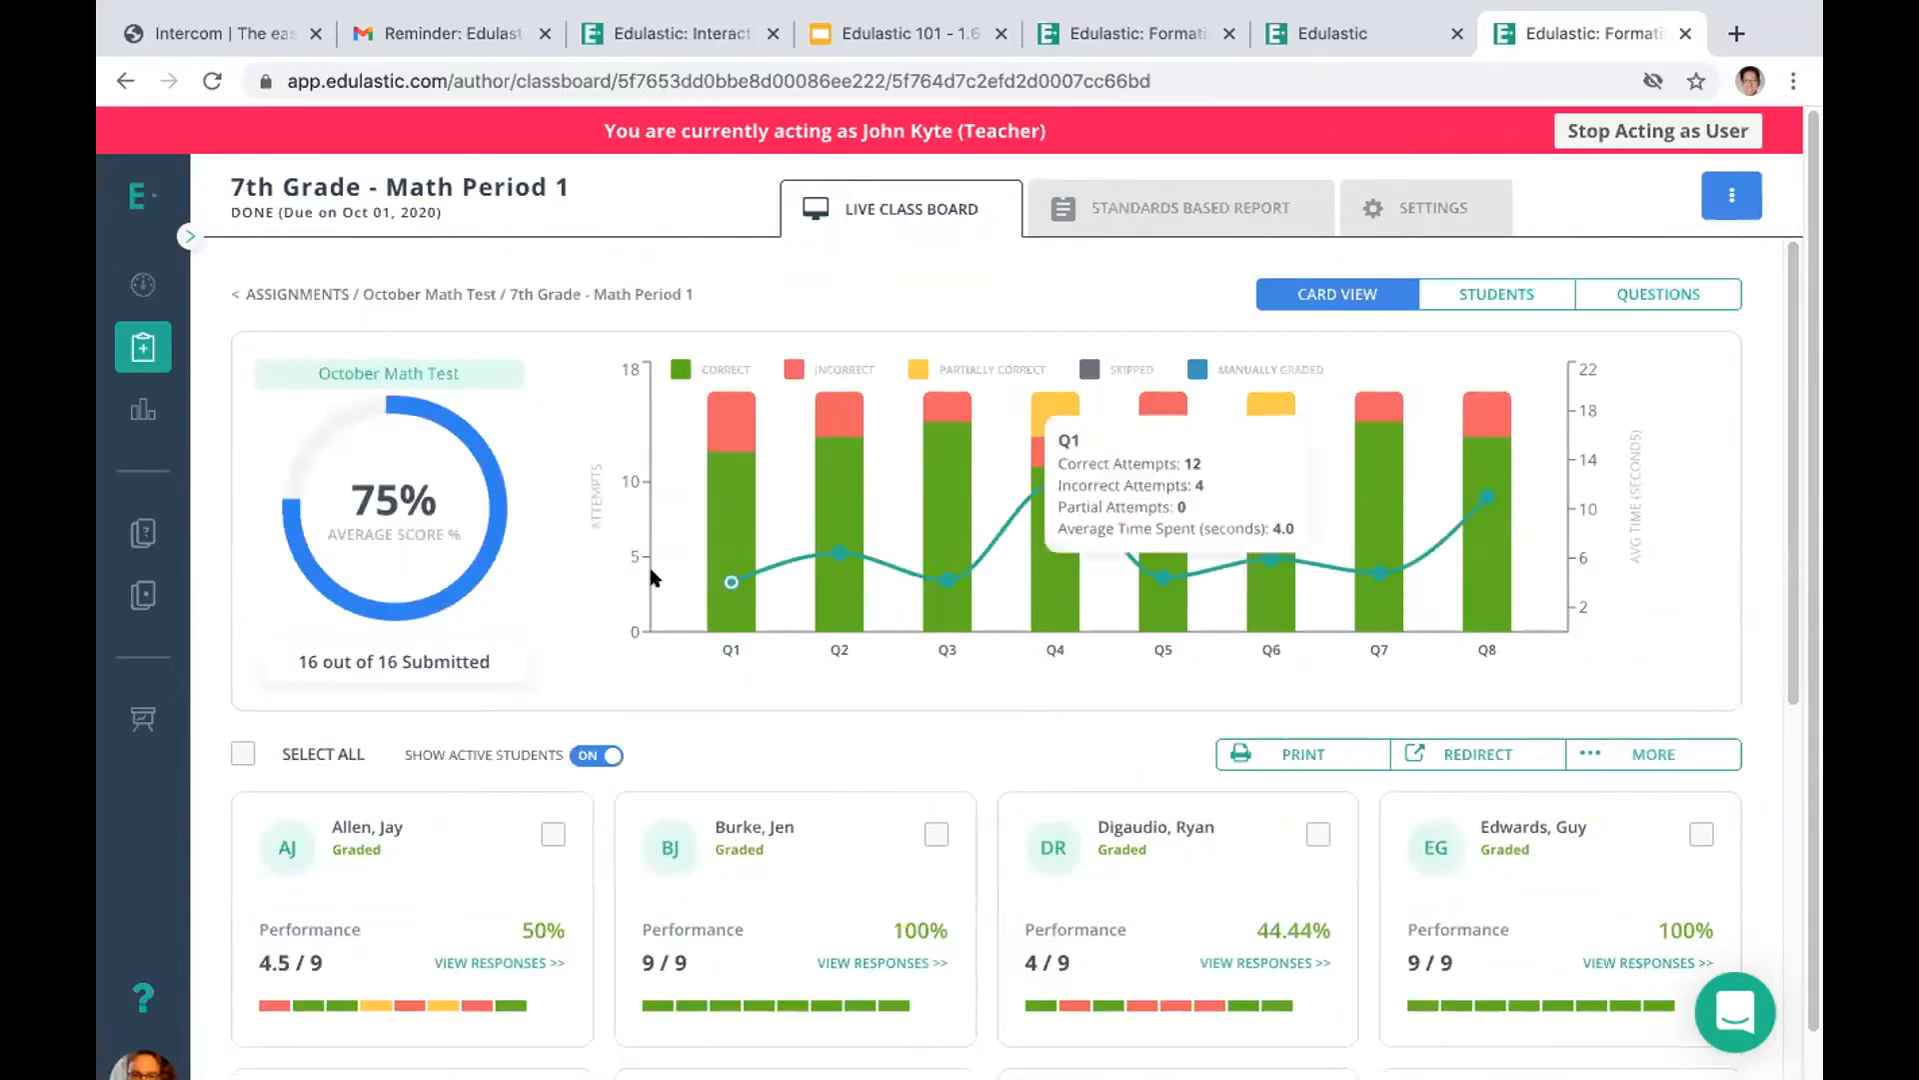
pyautogui.moveTo(705, 537)
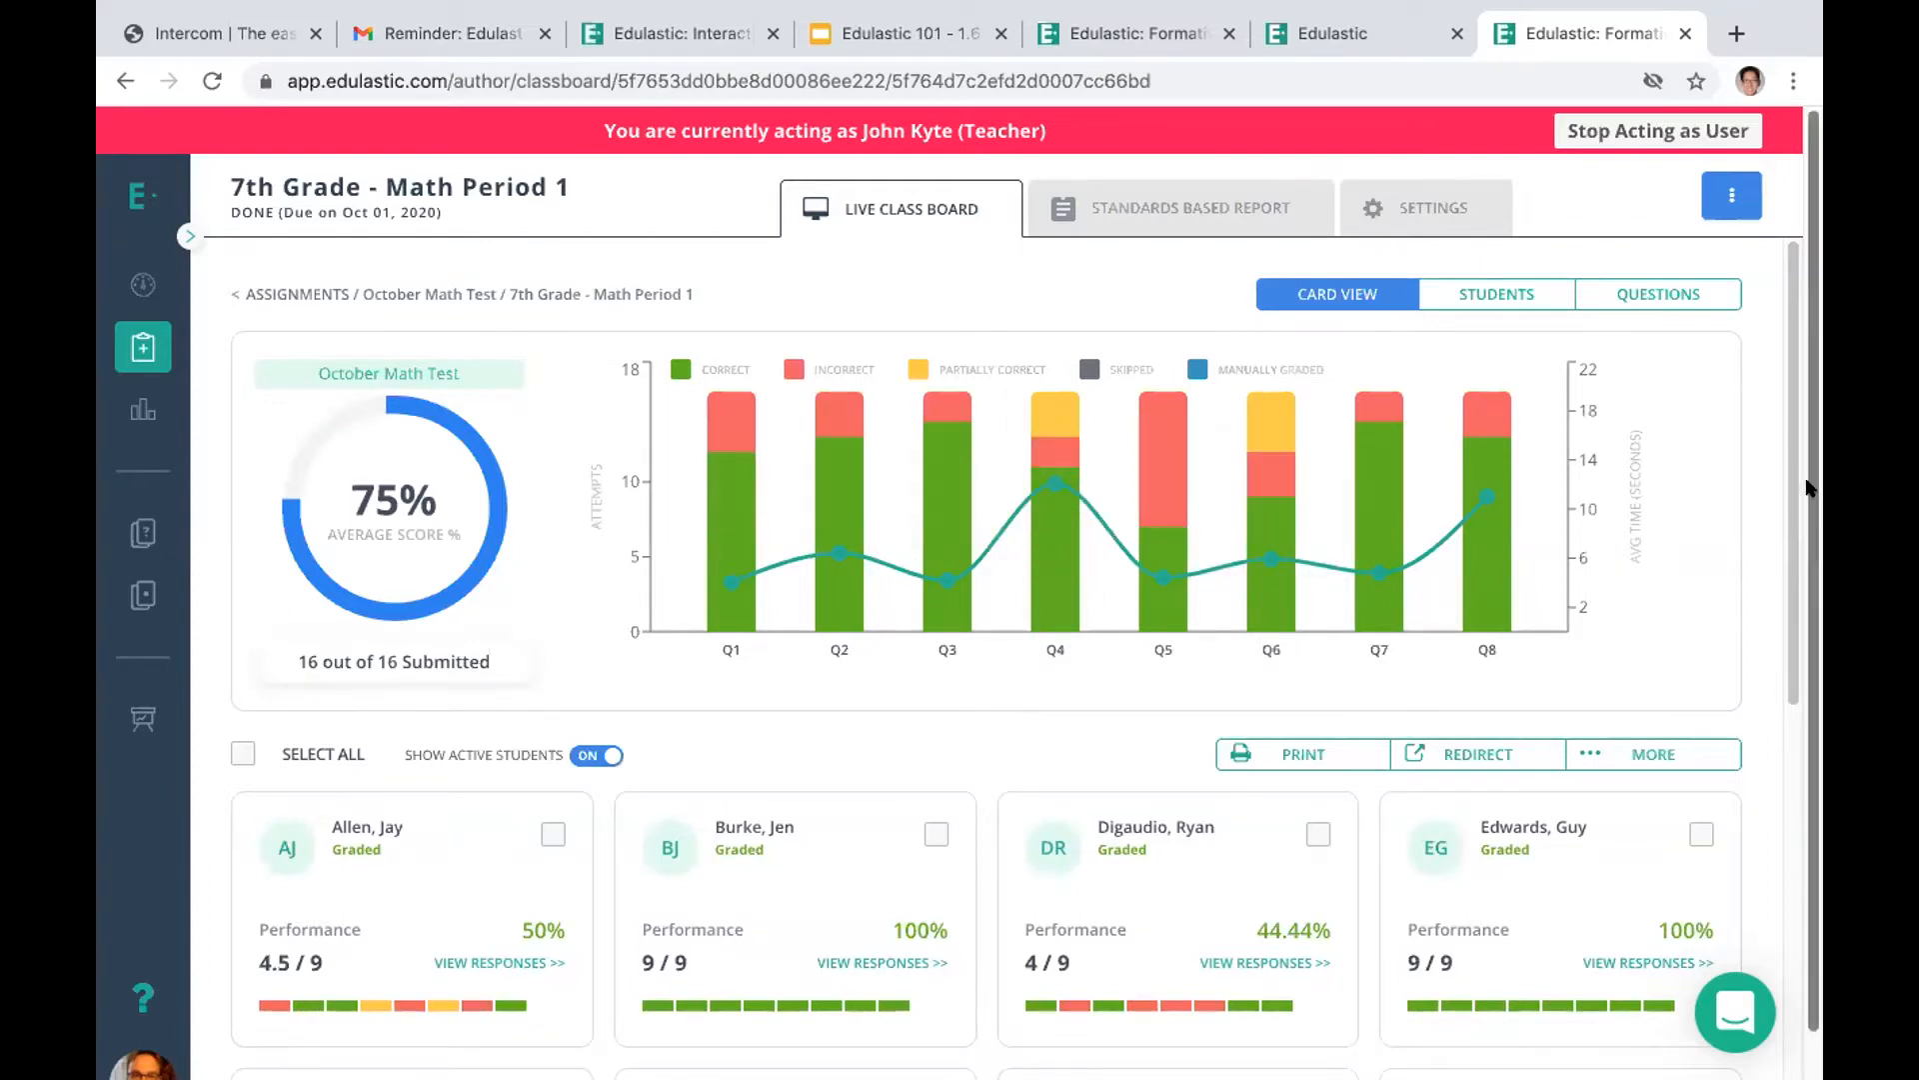
pyautogui.scroll(-6, 1767, 694)
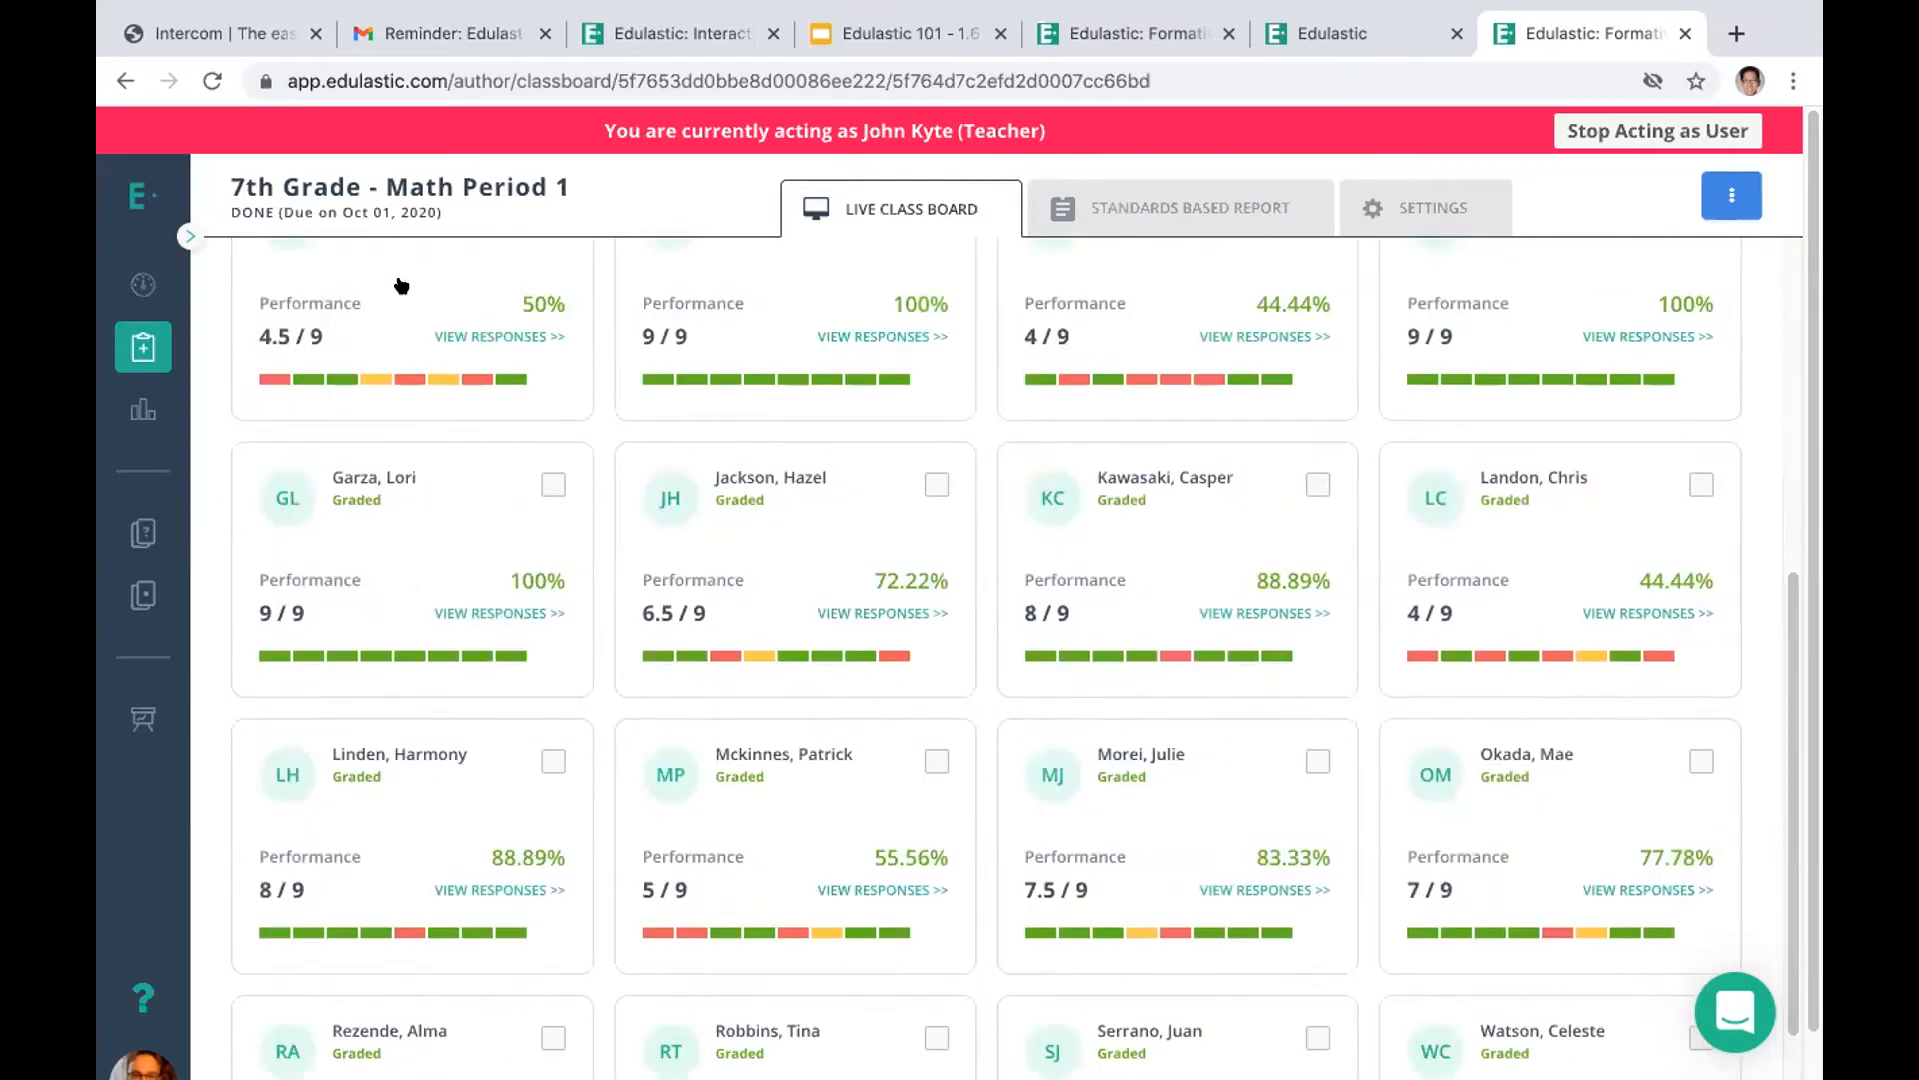
pyautogui.scroll(2, 1770, 549)
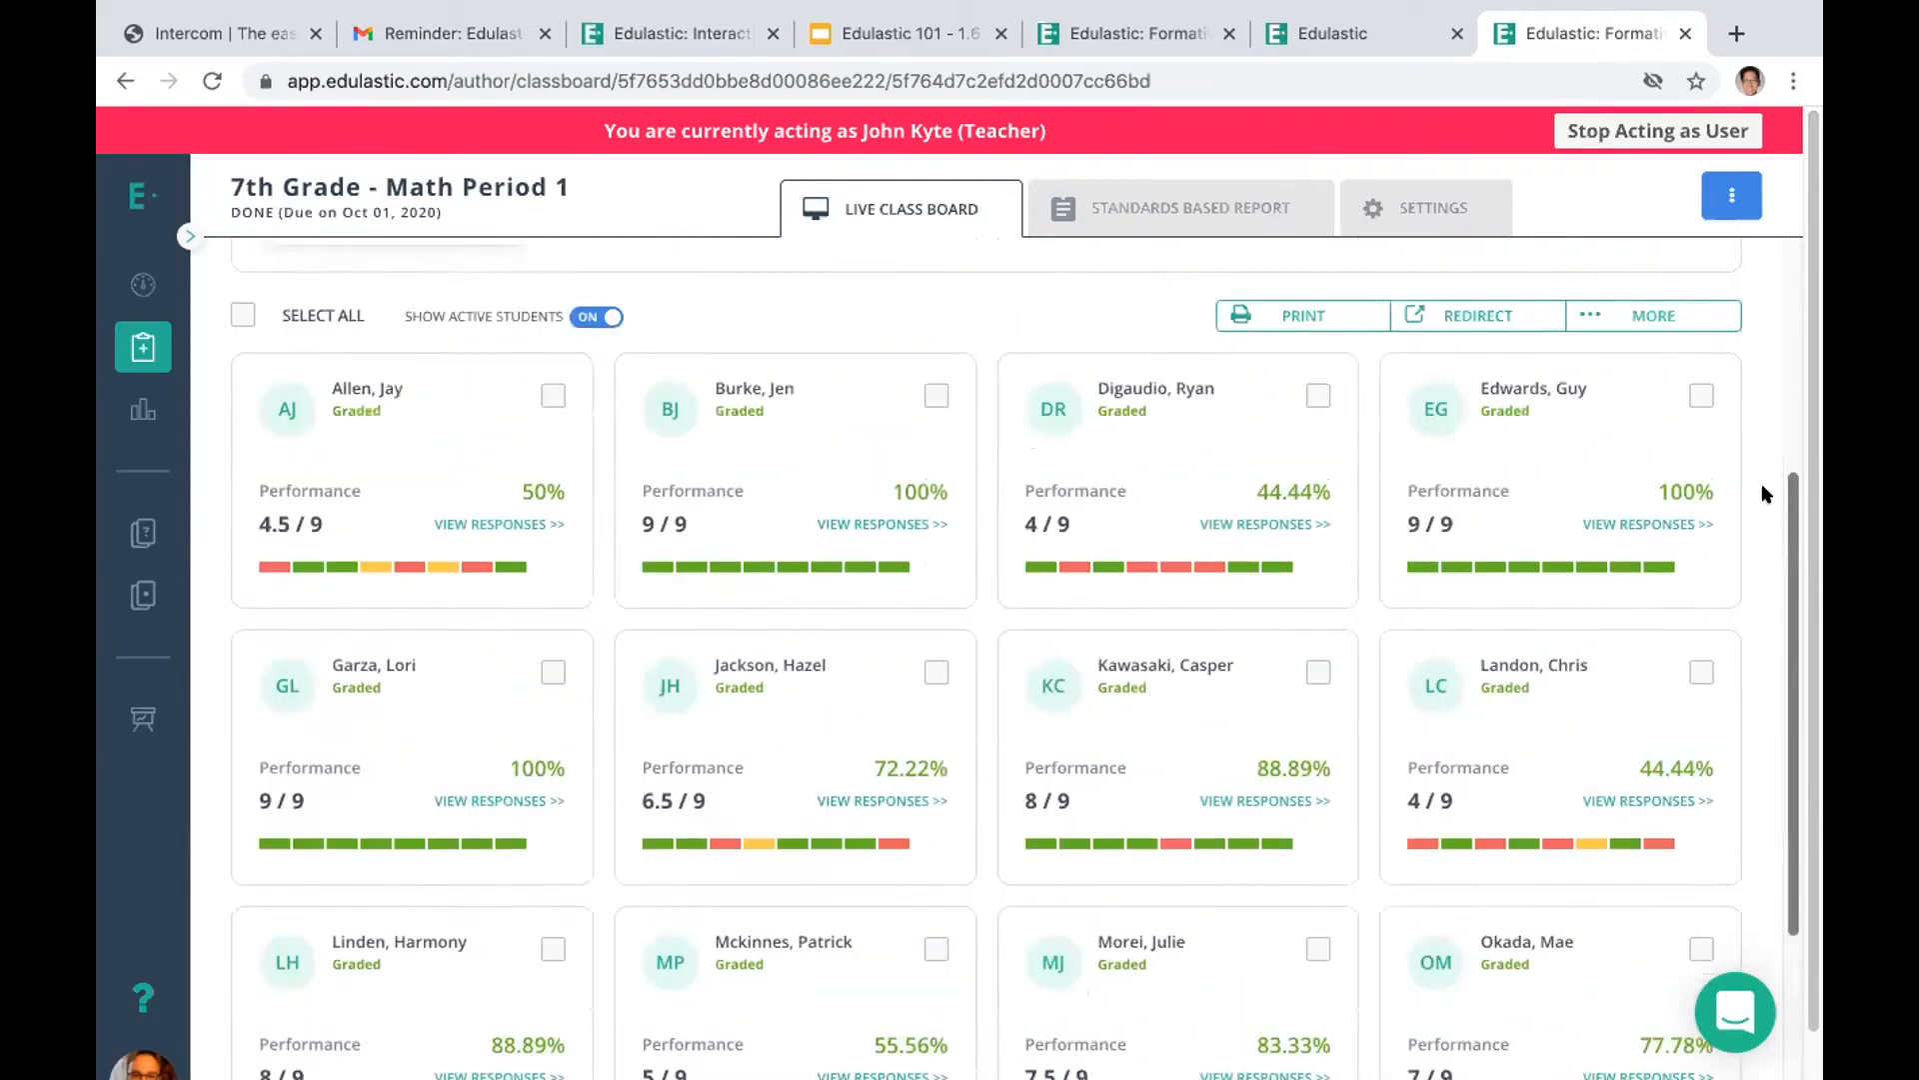
pyautogui.scroll(1, 1765, 494)
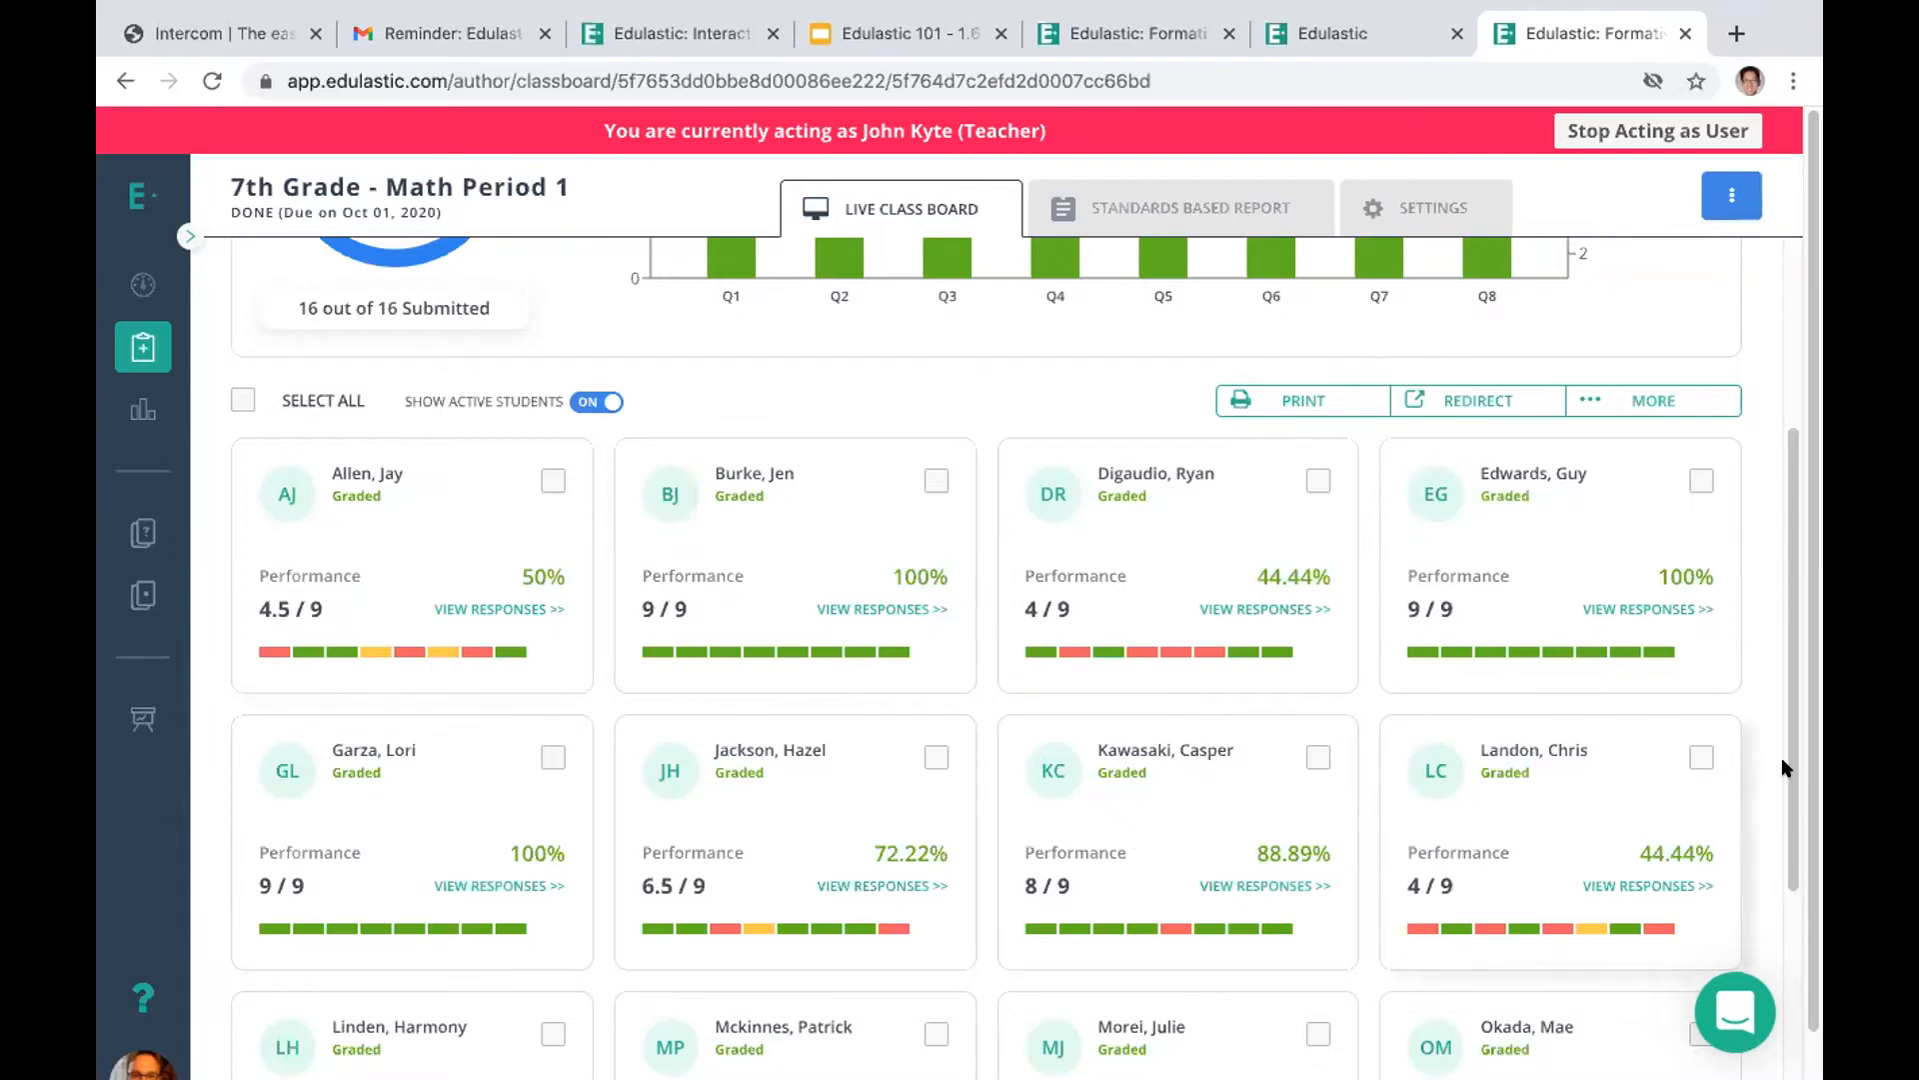
pyautogui.scroll(-2, 1769, 879)
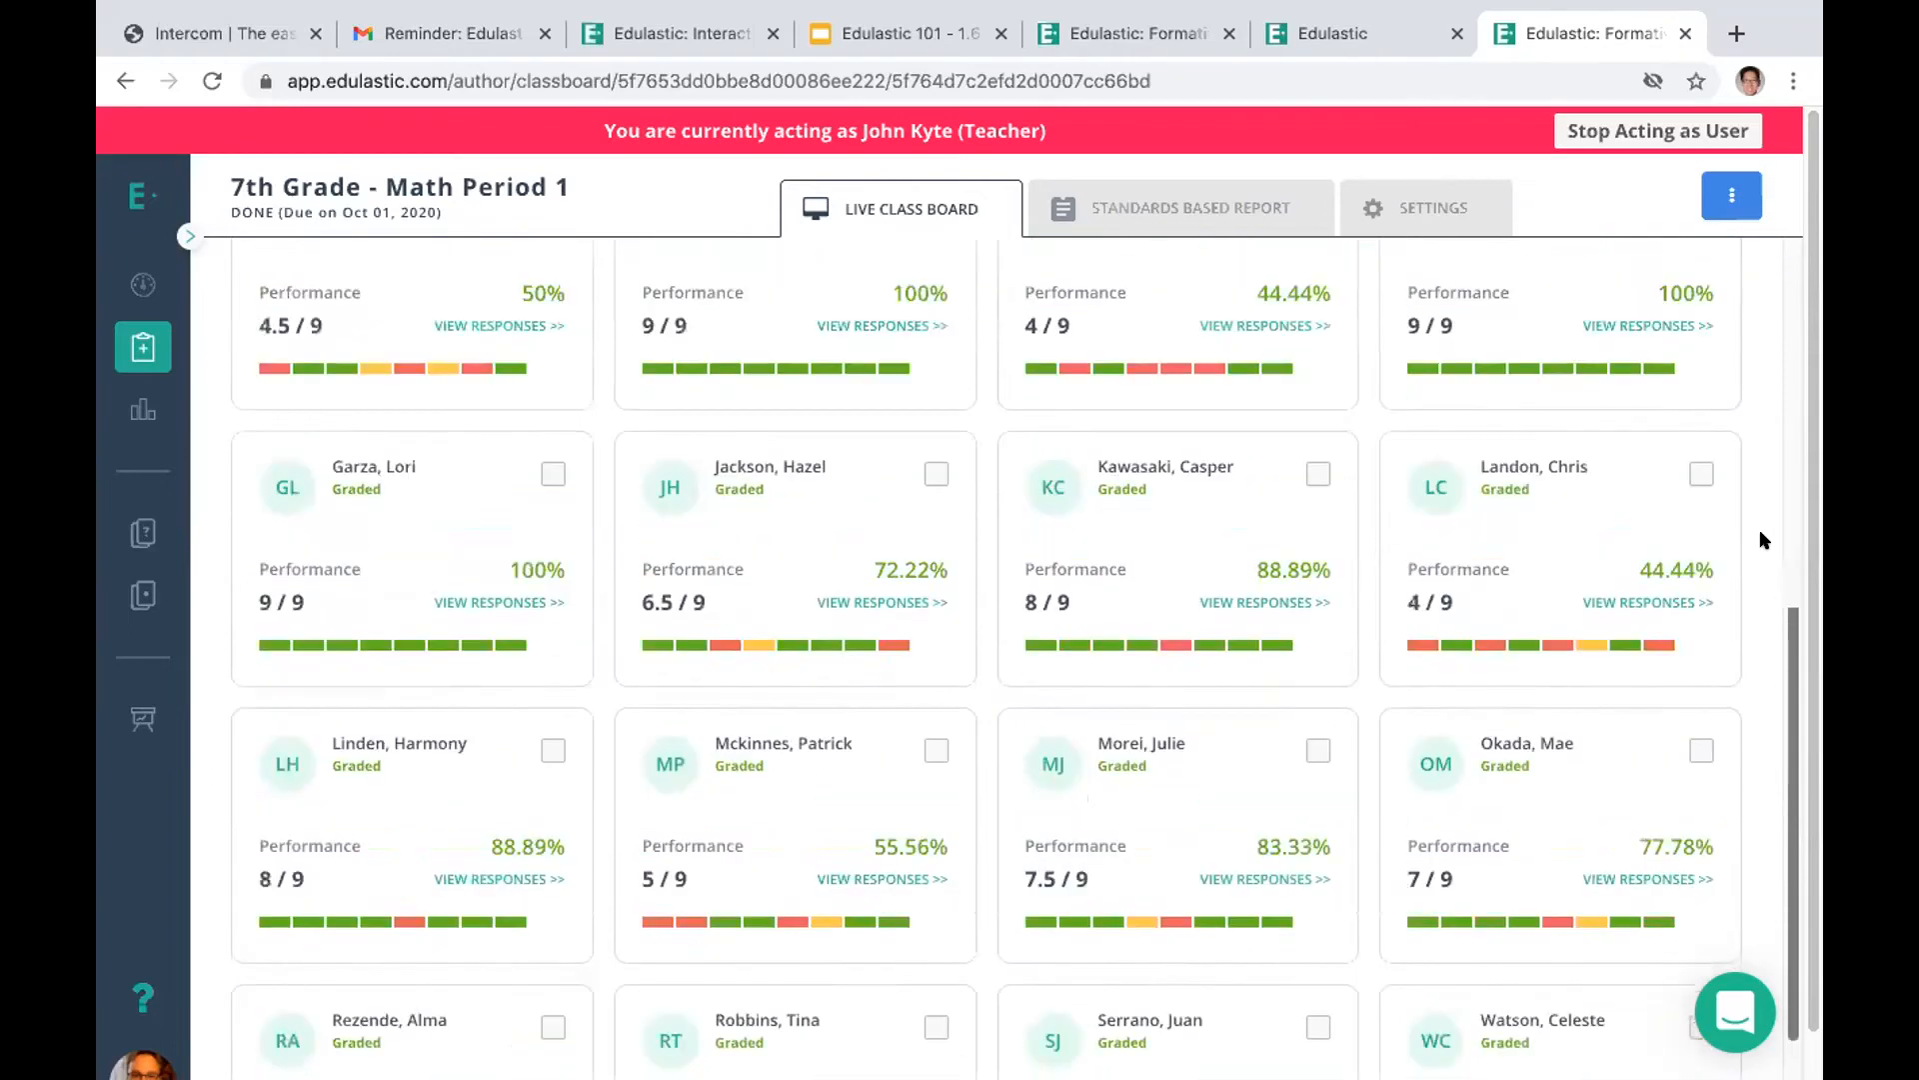
pyautogui.scroll(6, 1757, 538)
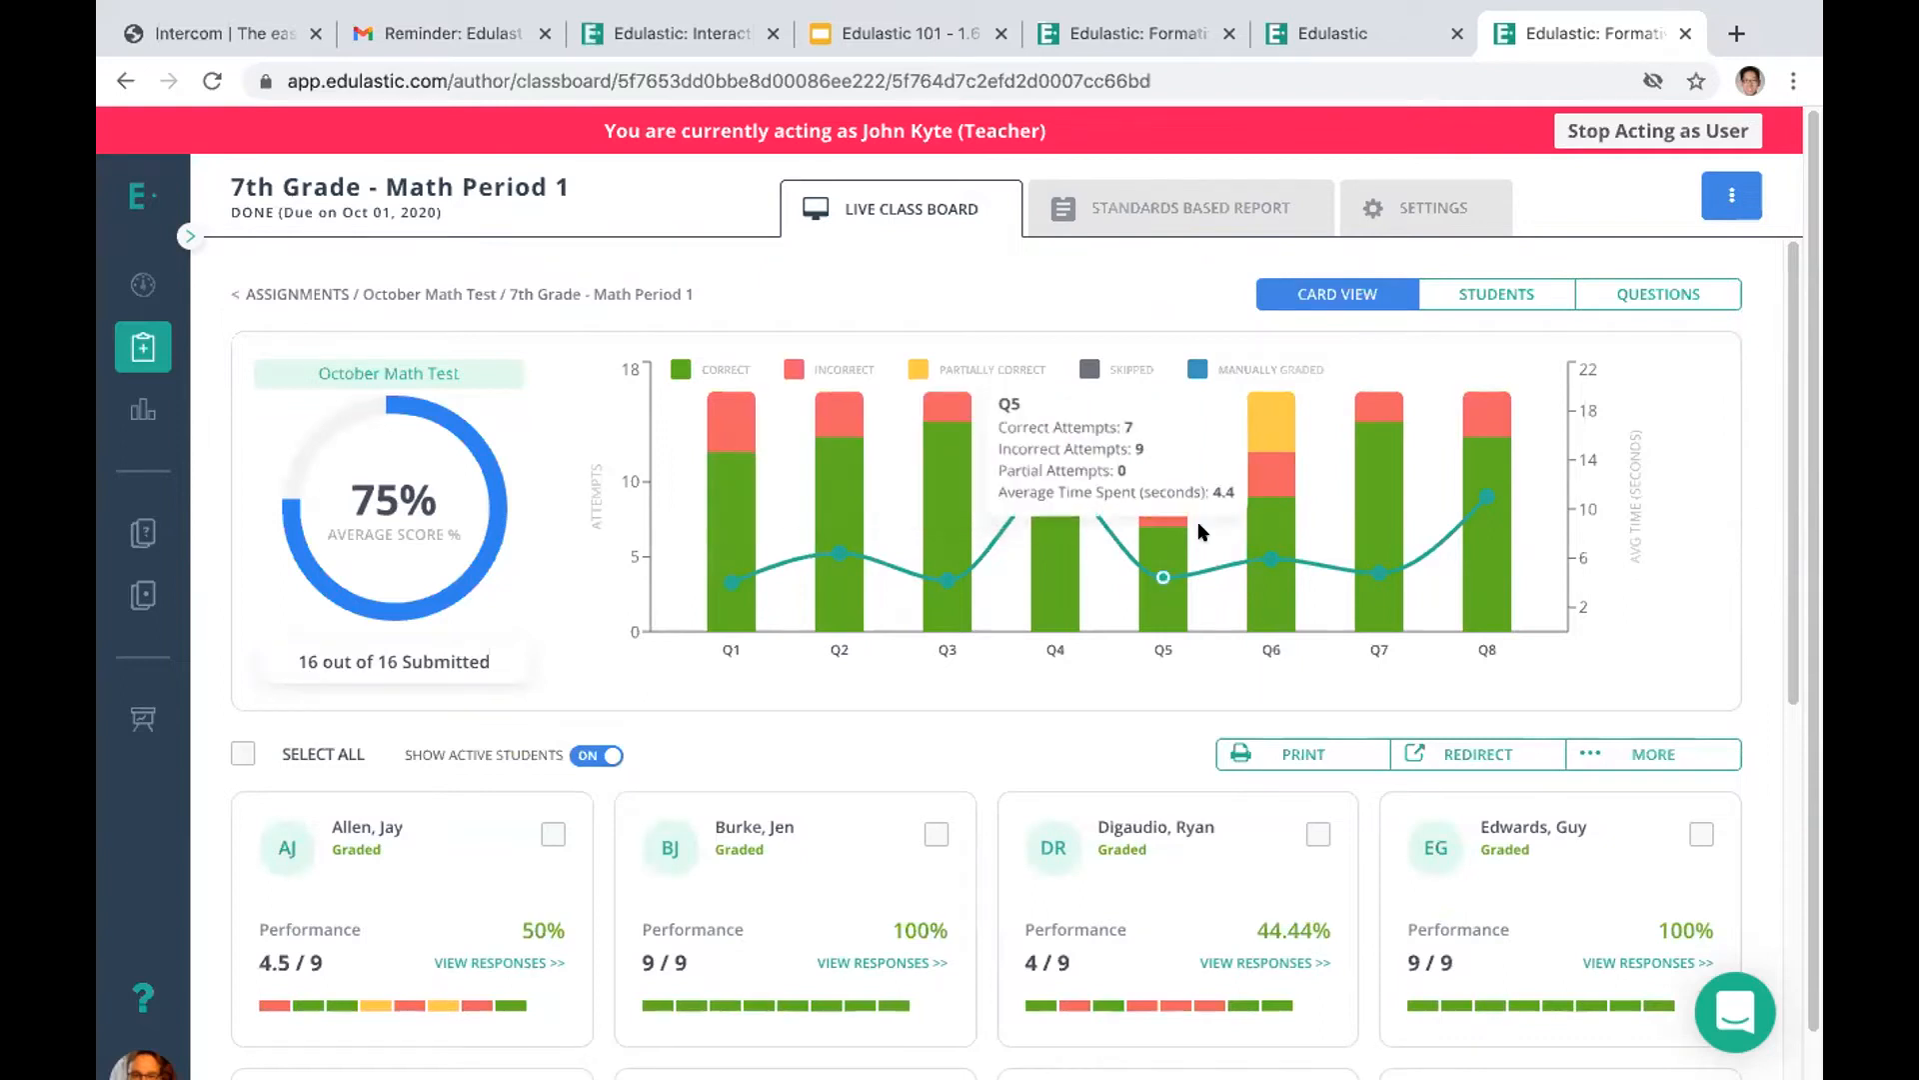
# Examine the attempts and average time spent on individual questions in the class performance chart
pyautogui.moveTo(1160, 540)
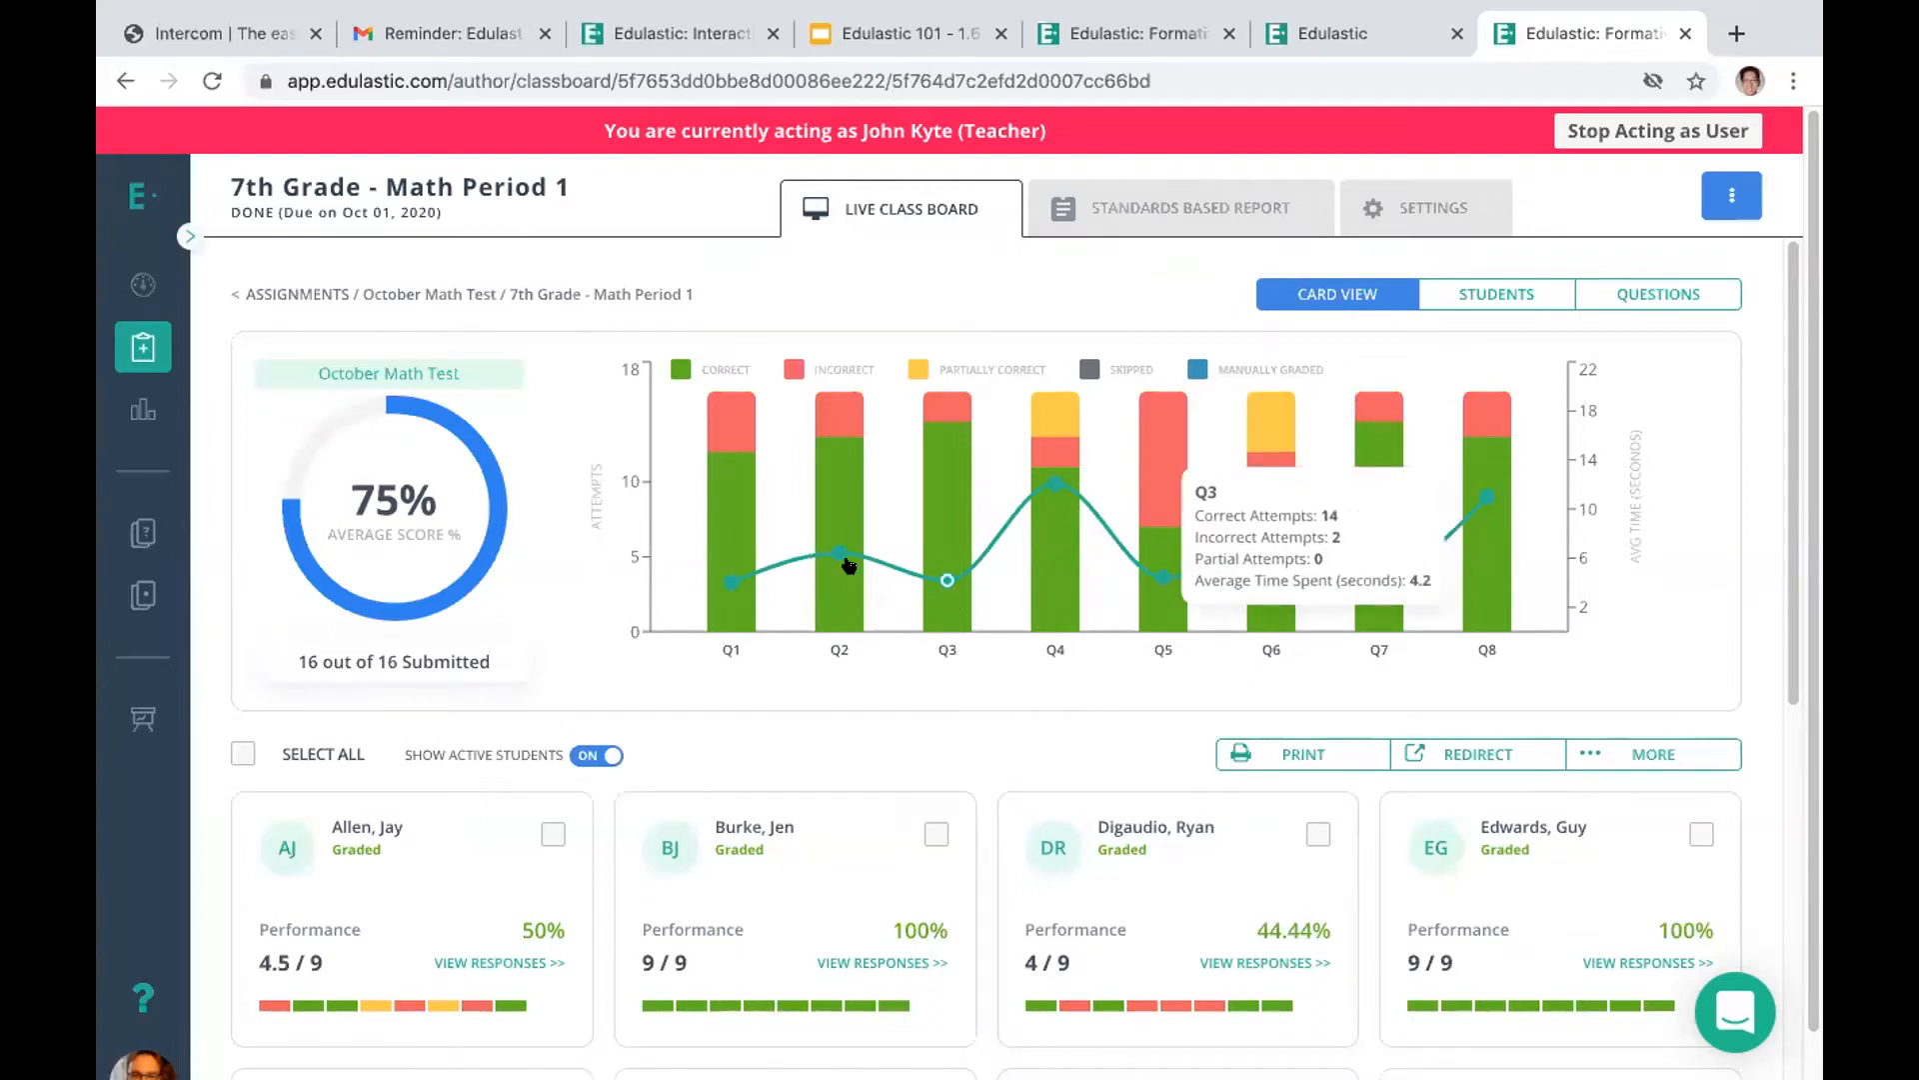
pyautogui.moveTo(831, 540)
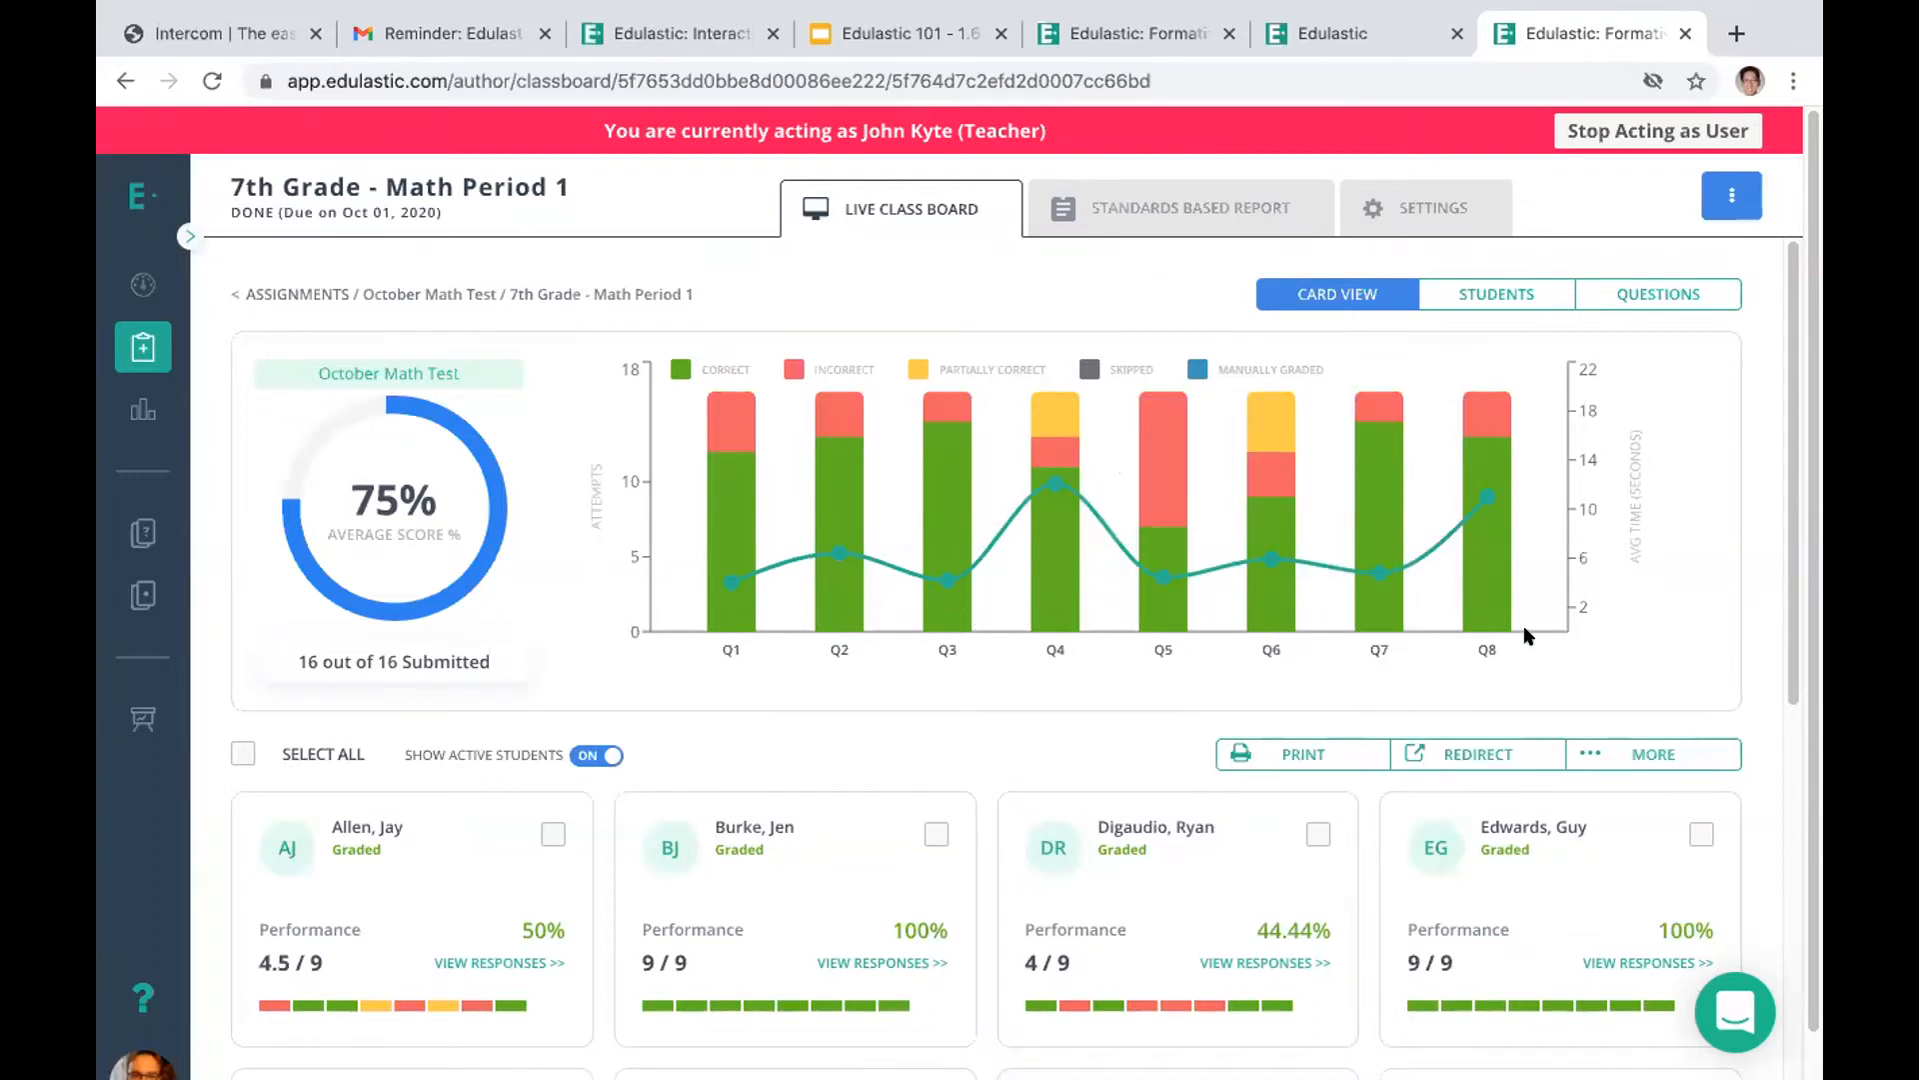
pyautogui.moveTo(1498, 582)
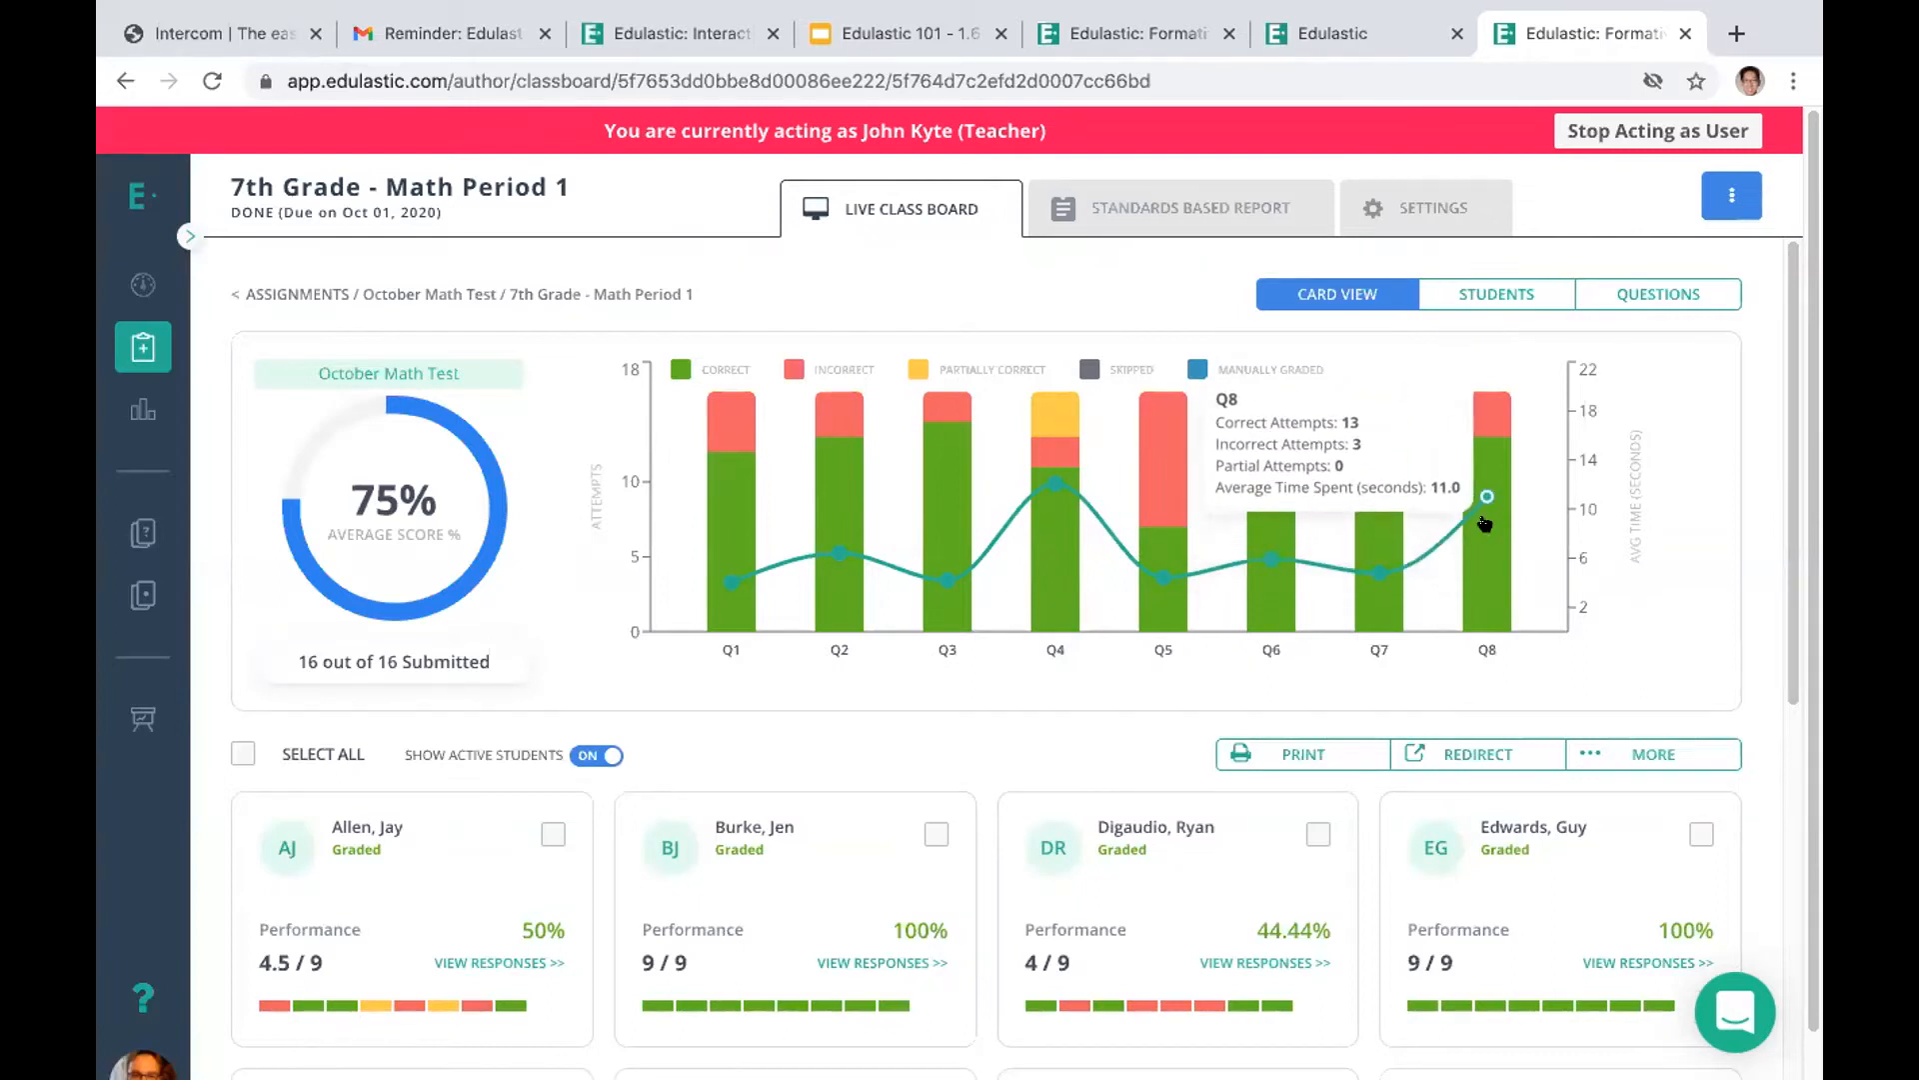
pyautogui.moveTo(1147, 470)
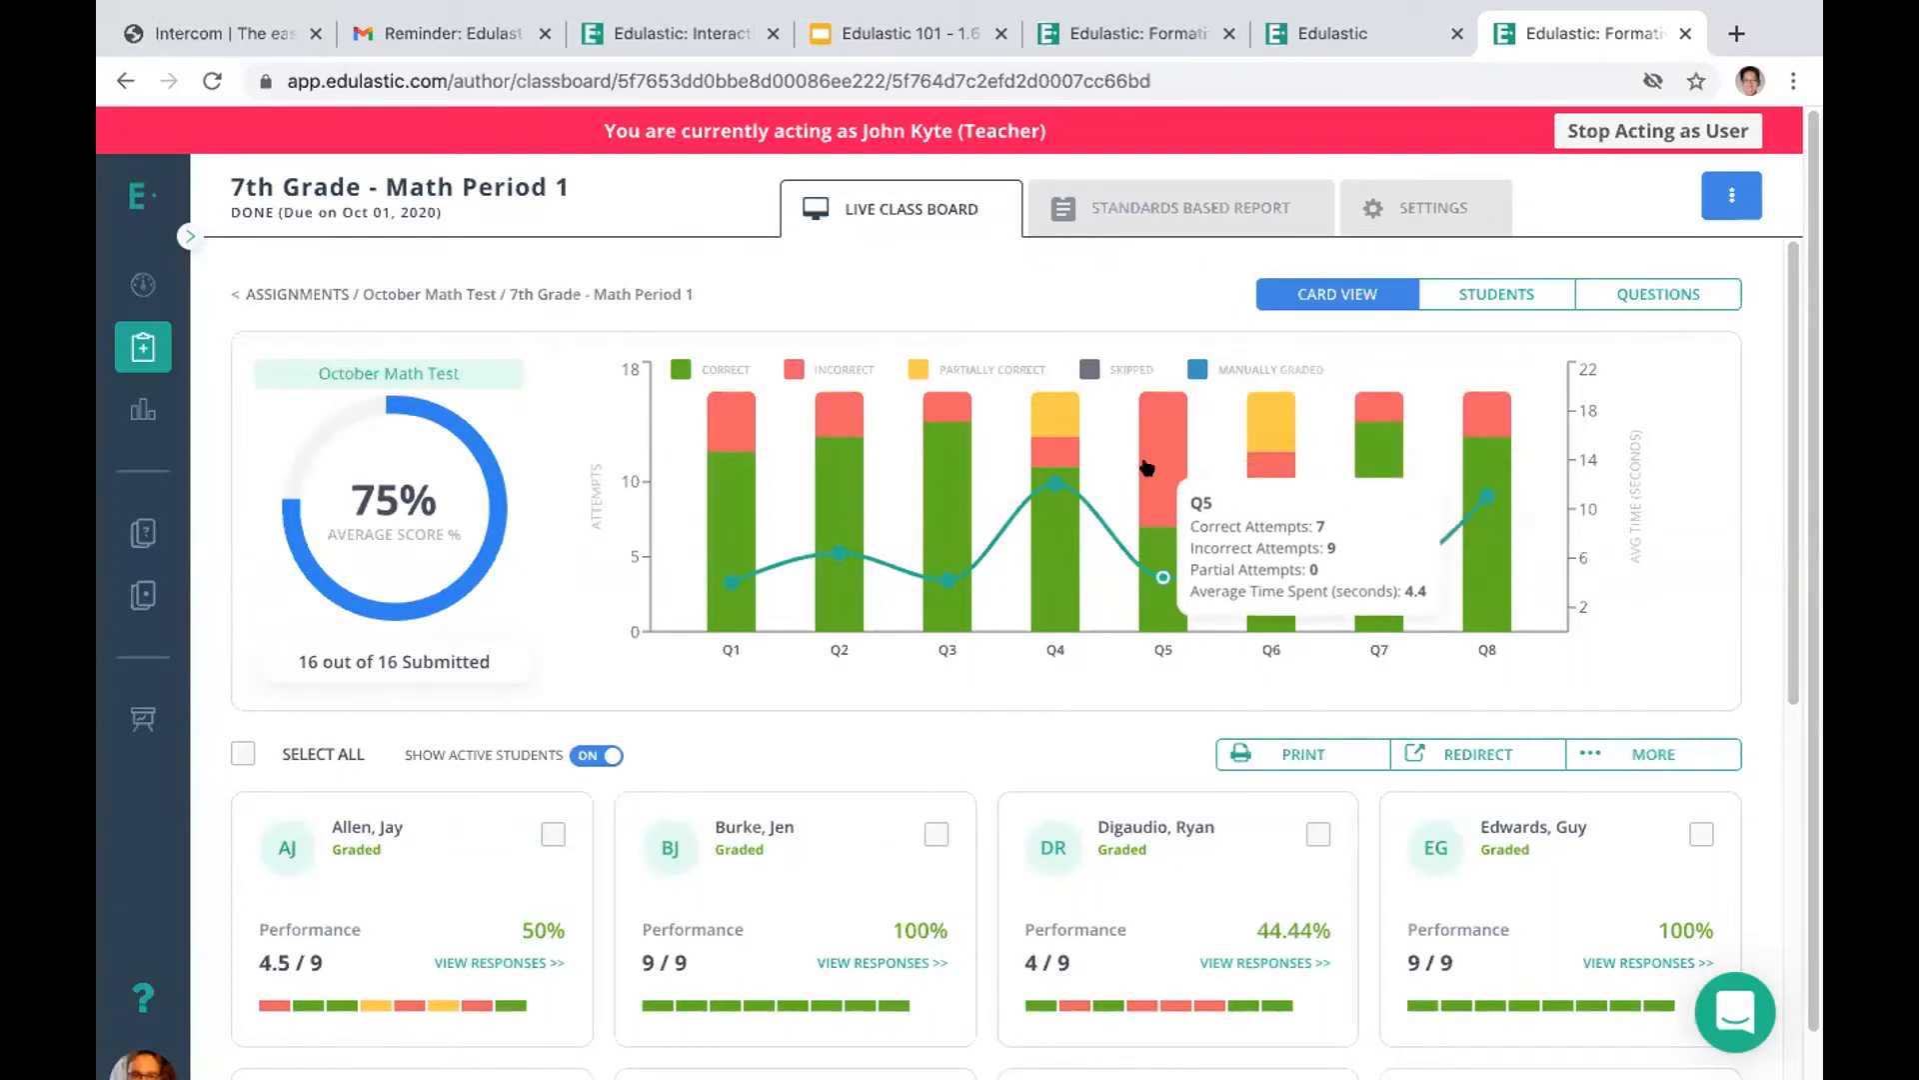
pyautogui.moveTo(1250, 490)
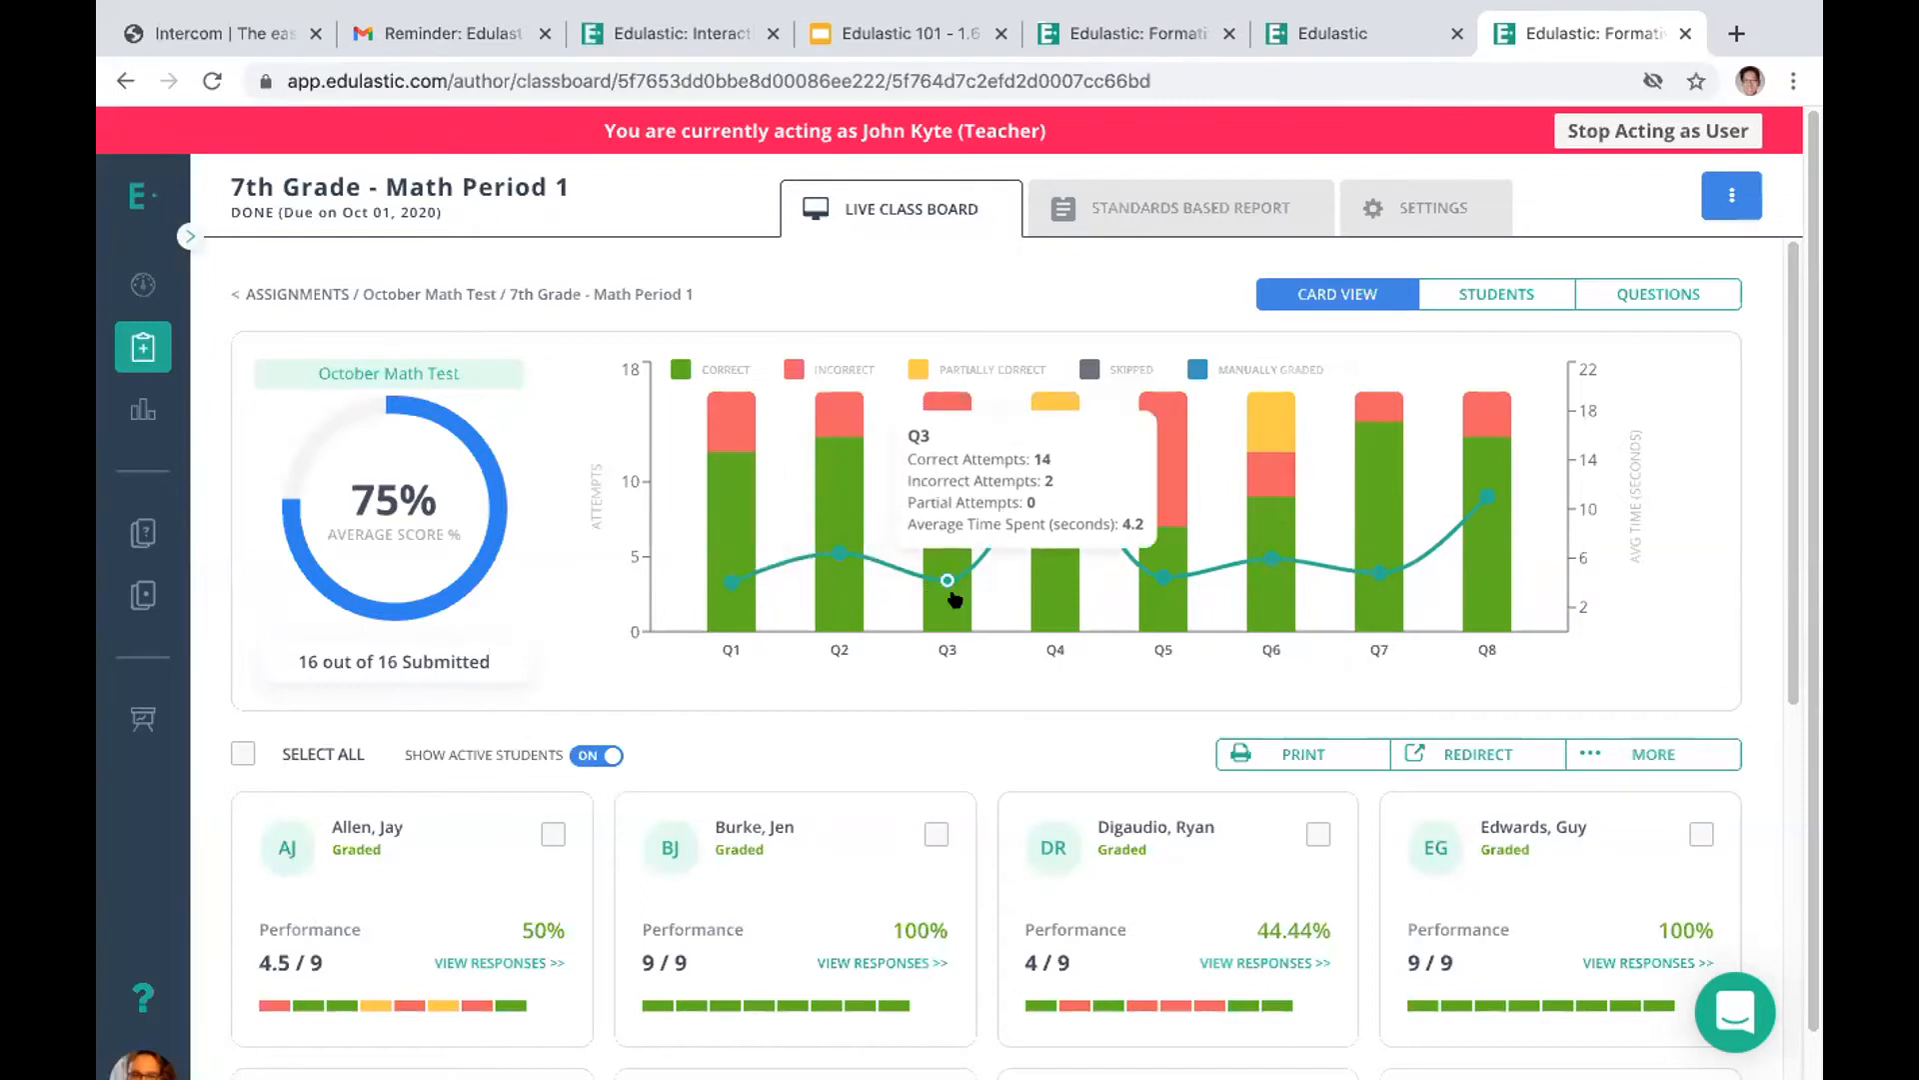
pyautogui.moveTo(955, 598)
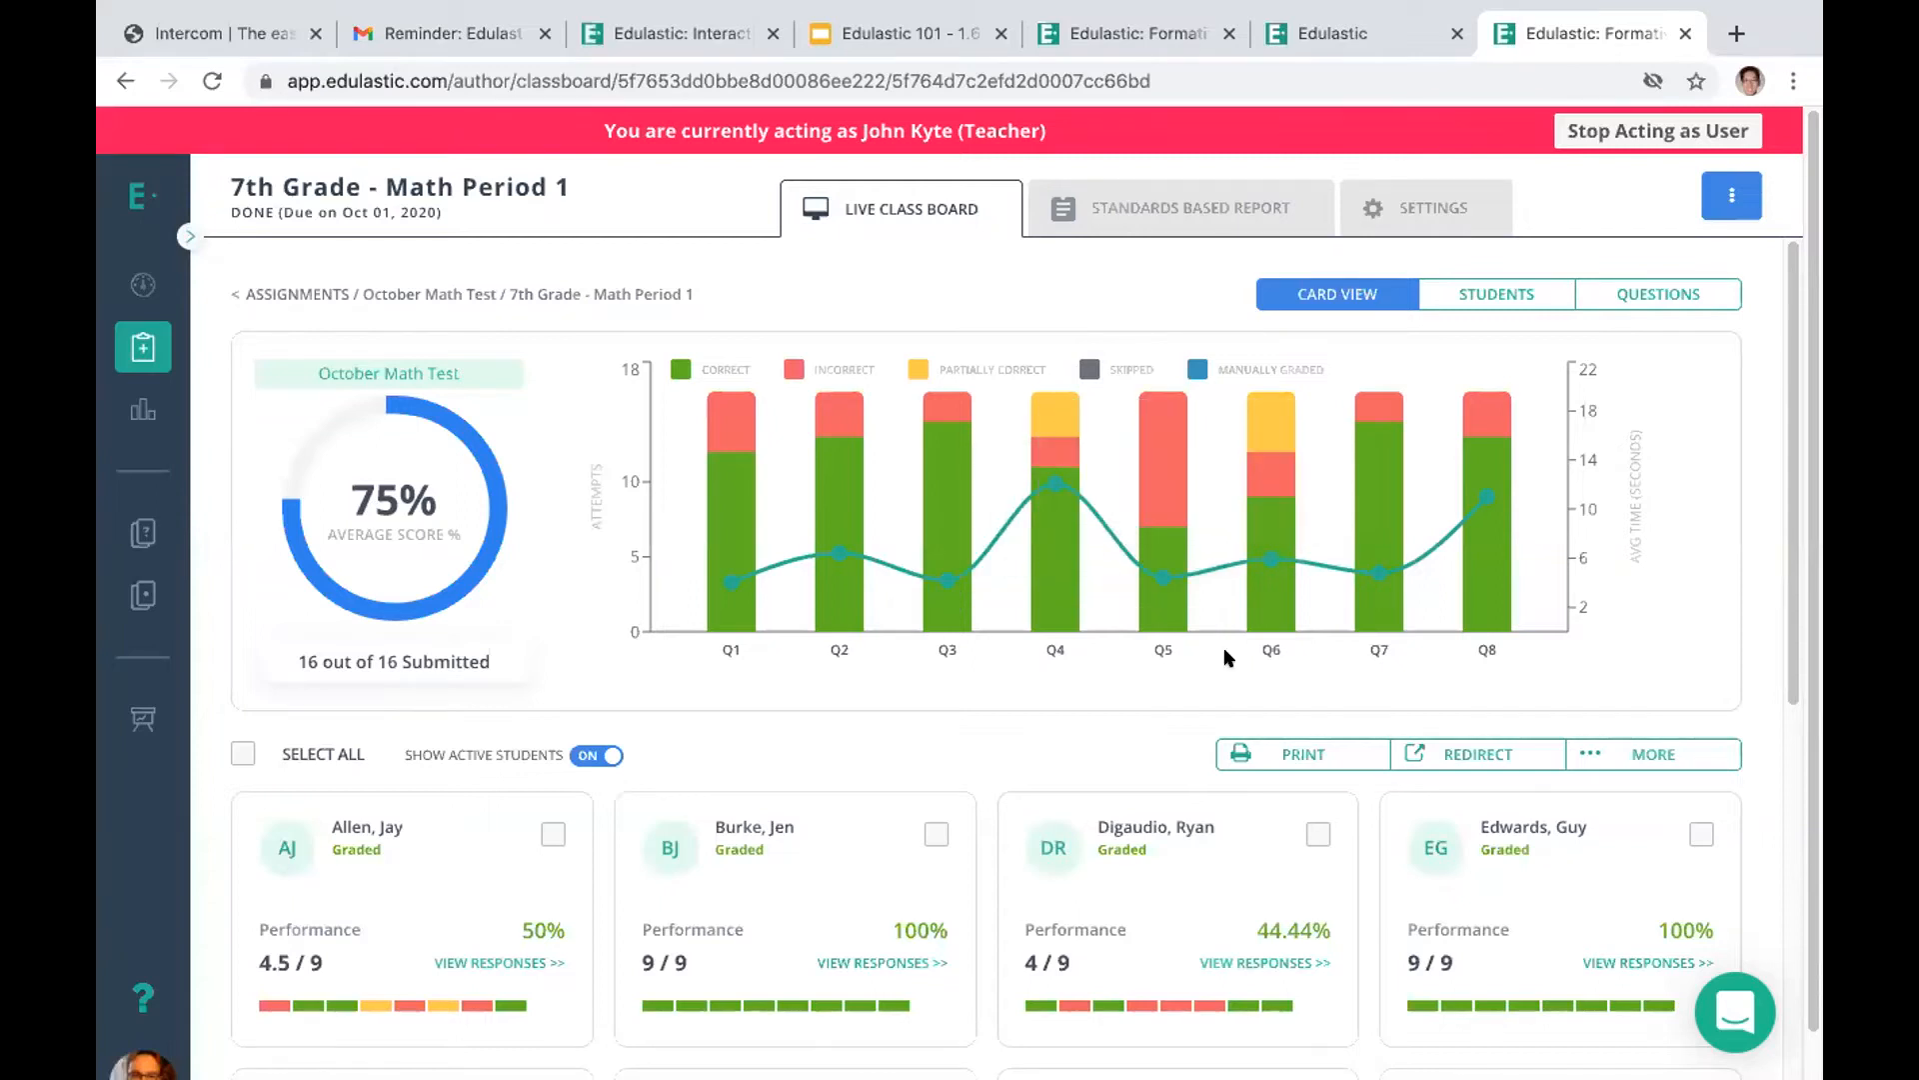
pyautogui.moveTo(1060, 485)
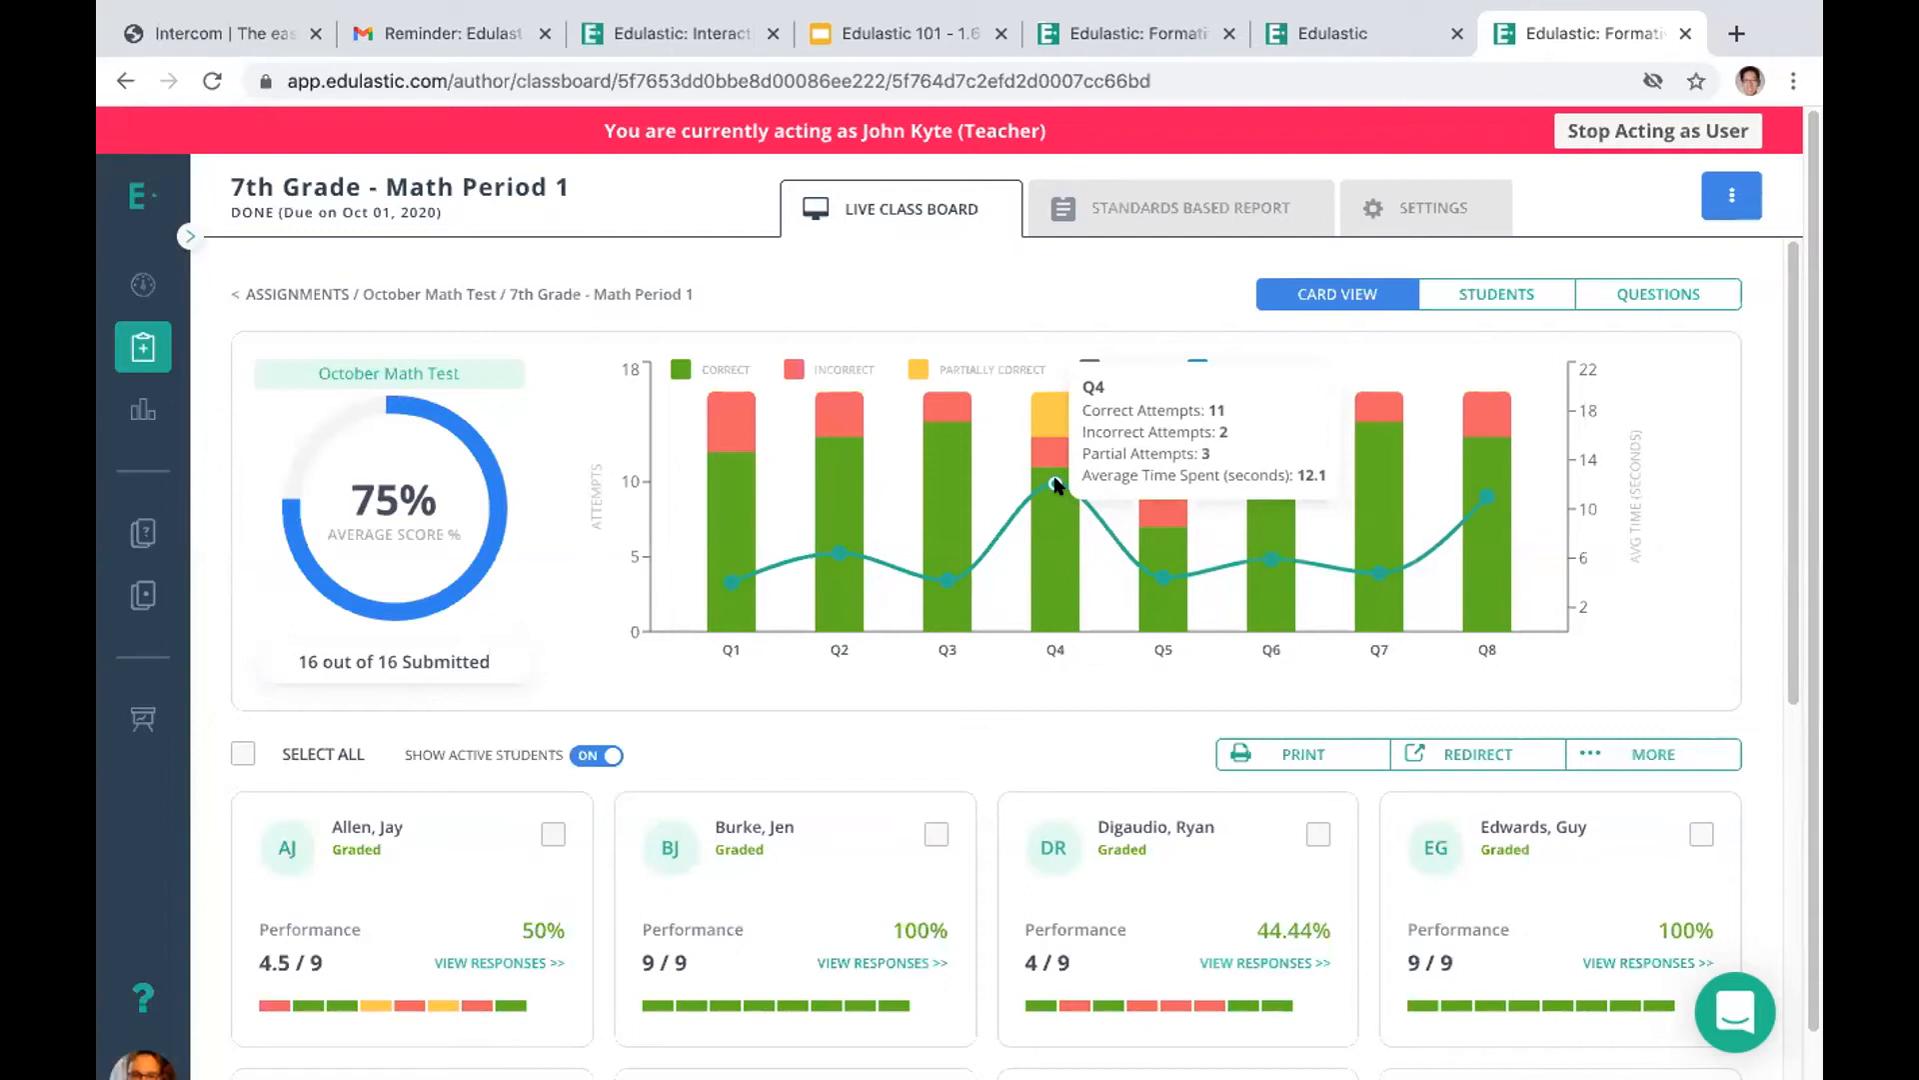
pyautogui.moveTo(1484, 500)
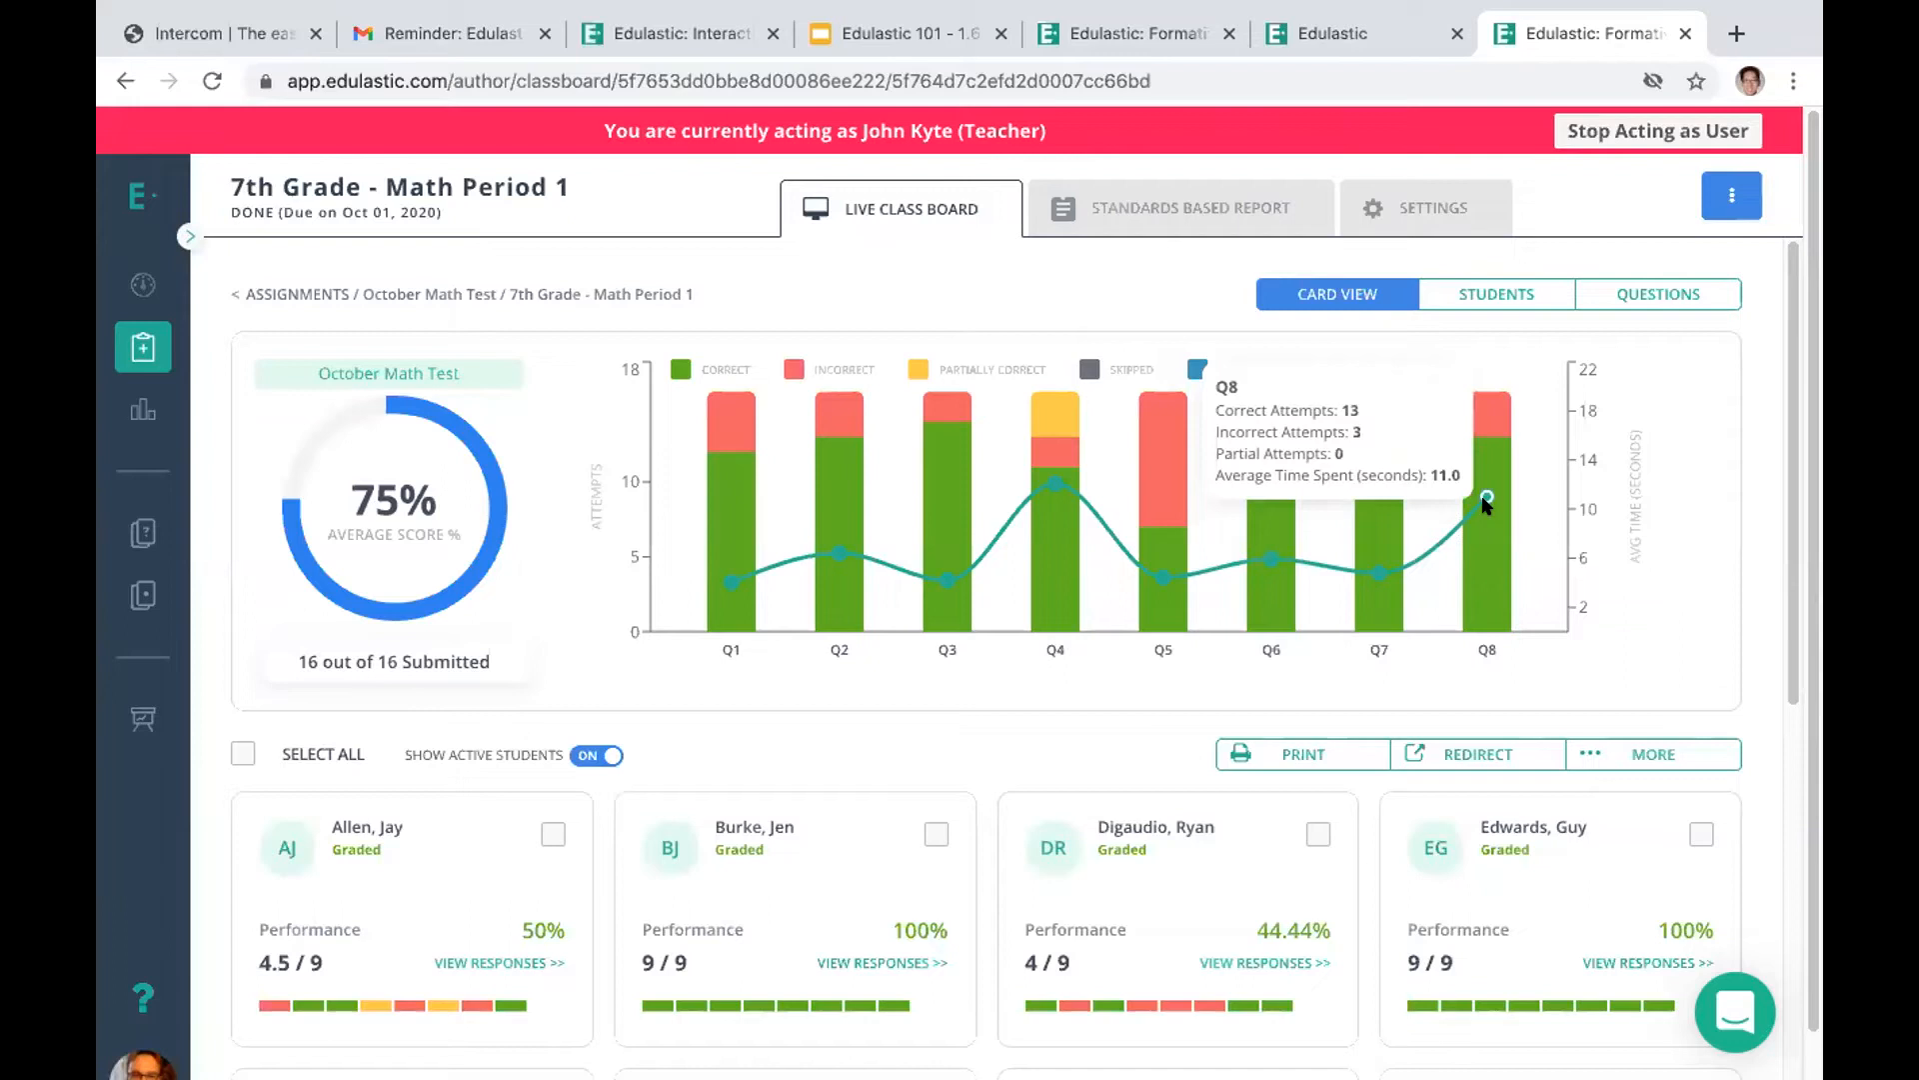
pyautogui.moveTo(729, 500)
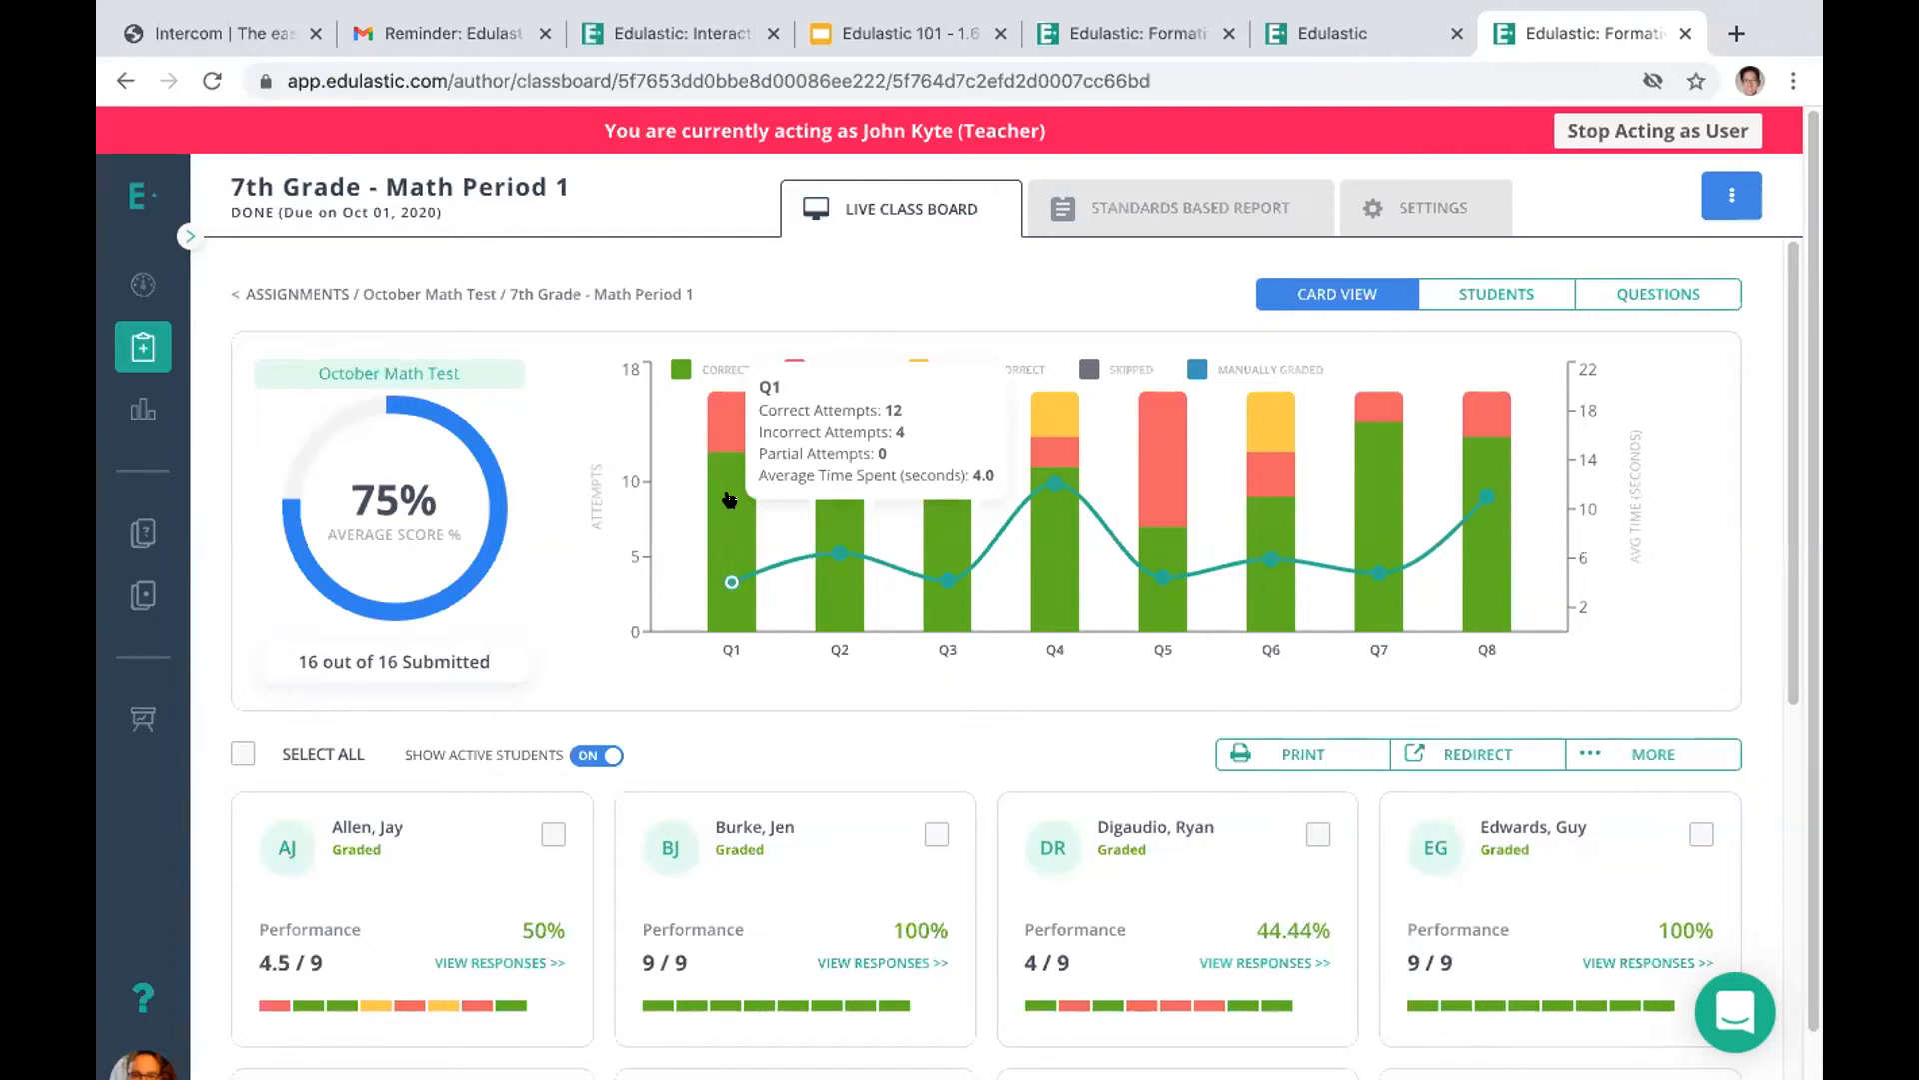
# Open the class's responses to question 1 and set the first student's score to 1
pyautogui.click(728, 500)
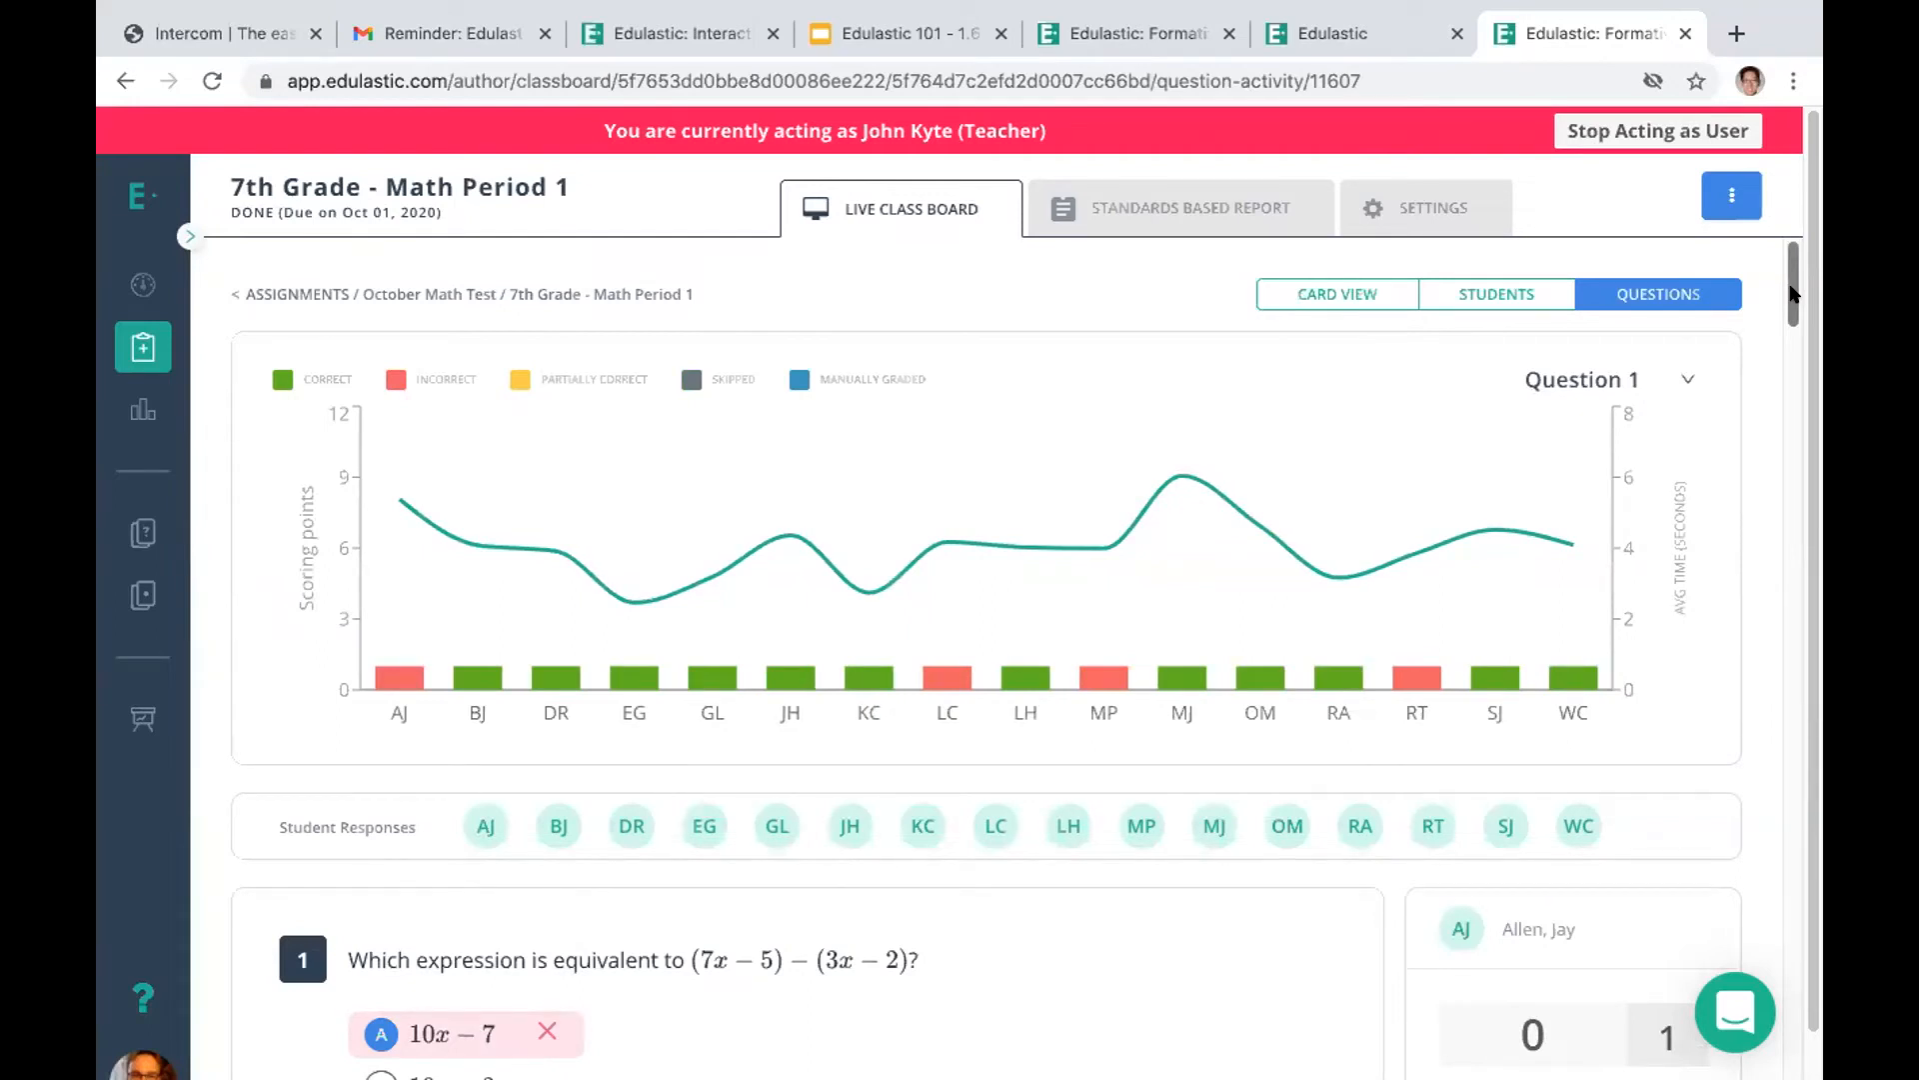
pyautogui.moveTo(1790, 293); pyautogui.dragTo(1790, 344)
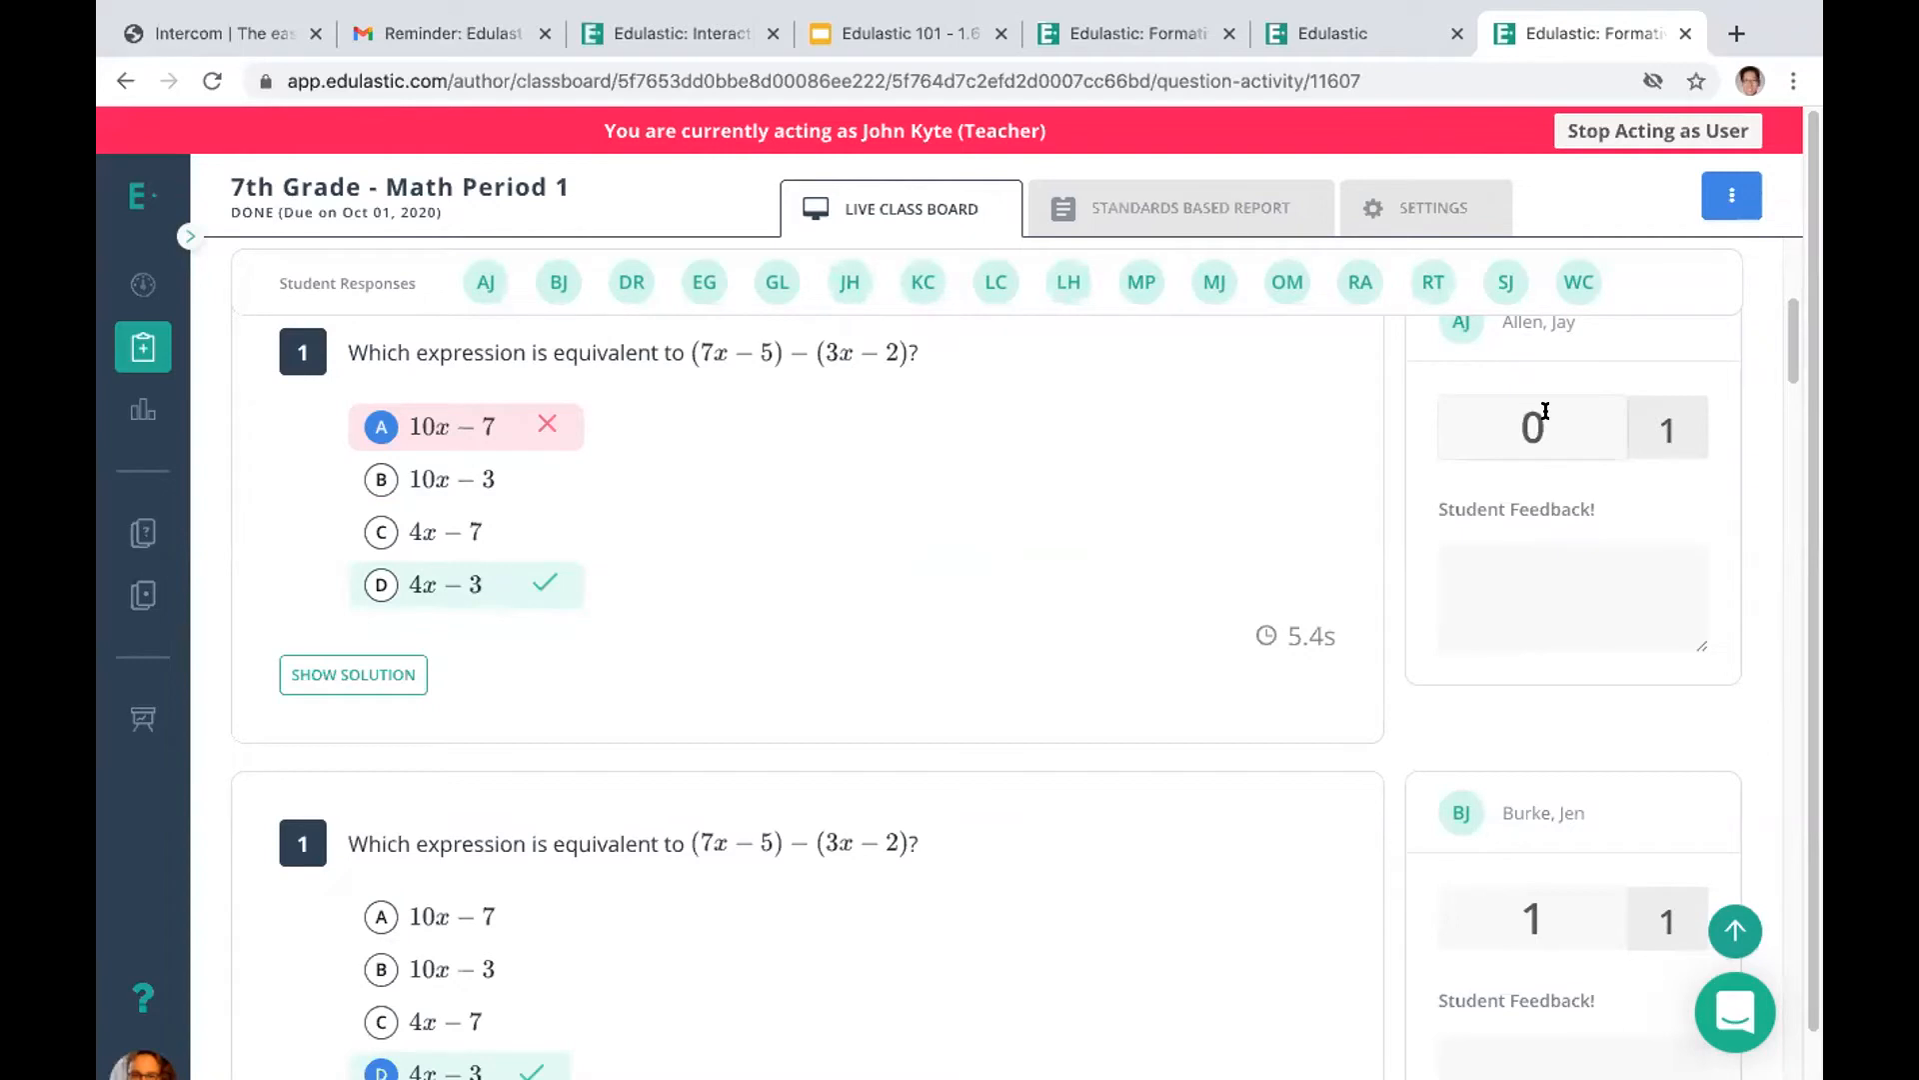
pyautogui.moveTo(1545, 411); pyautogui.dragTo(1484, 421)
pyautogui.write('1')
# Set the second student's score on question 1 to 0.5
pyautogui.moveTo(1790, 320); pyautogui.dragTo(1790, 352)
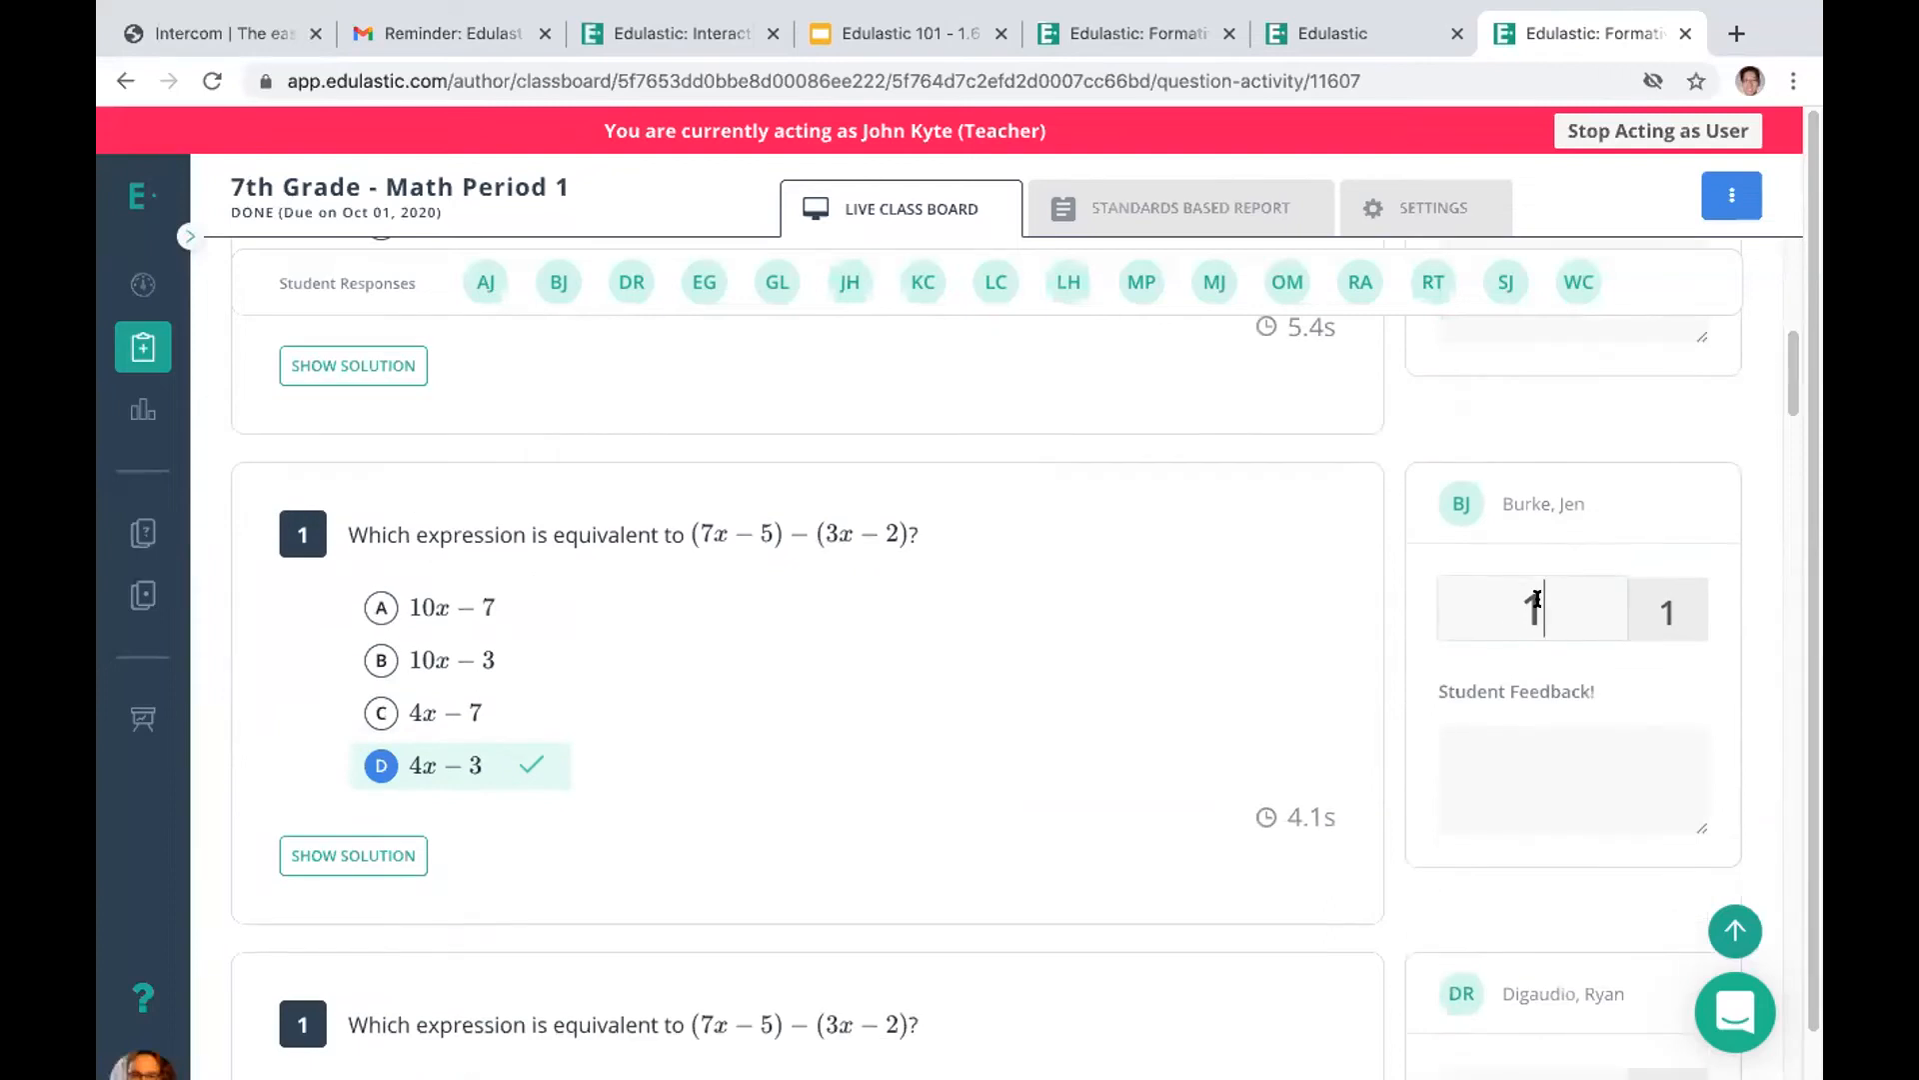
pyautogui.press('BackSpace')
pyautogui.write('0.5')
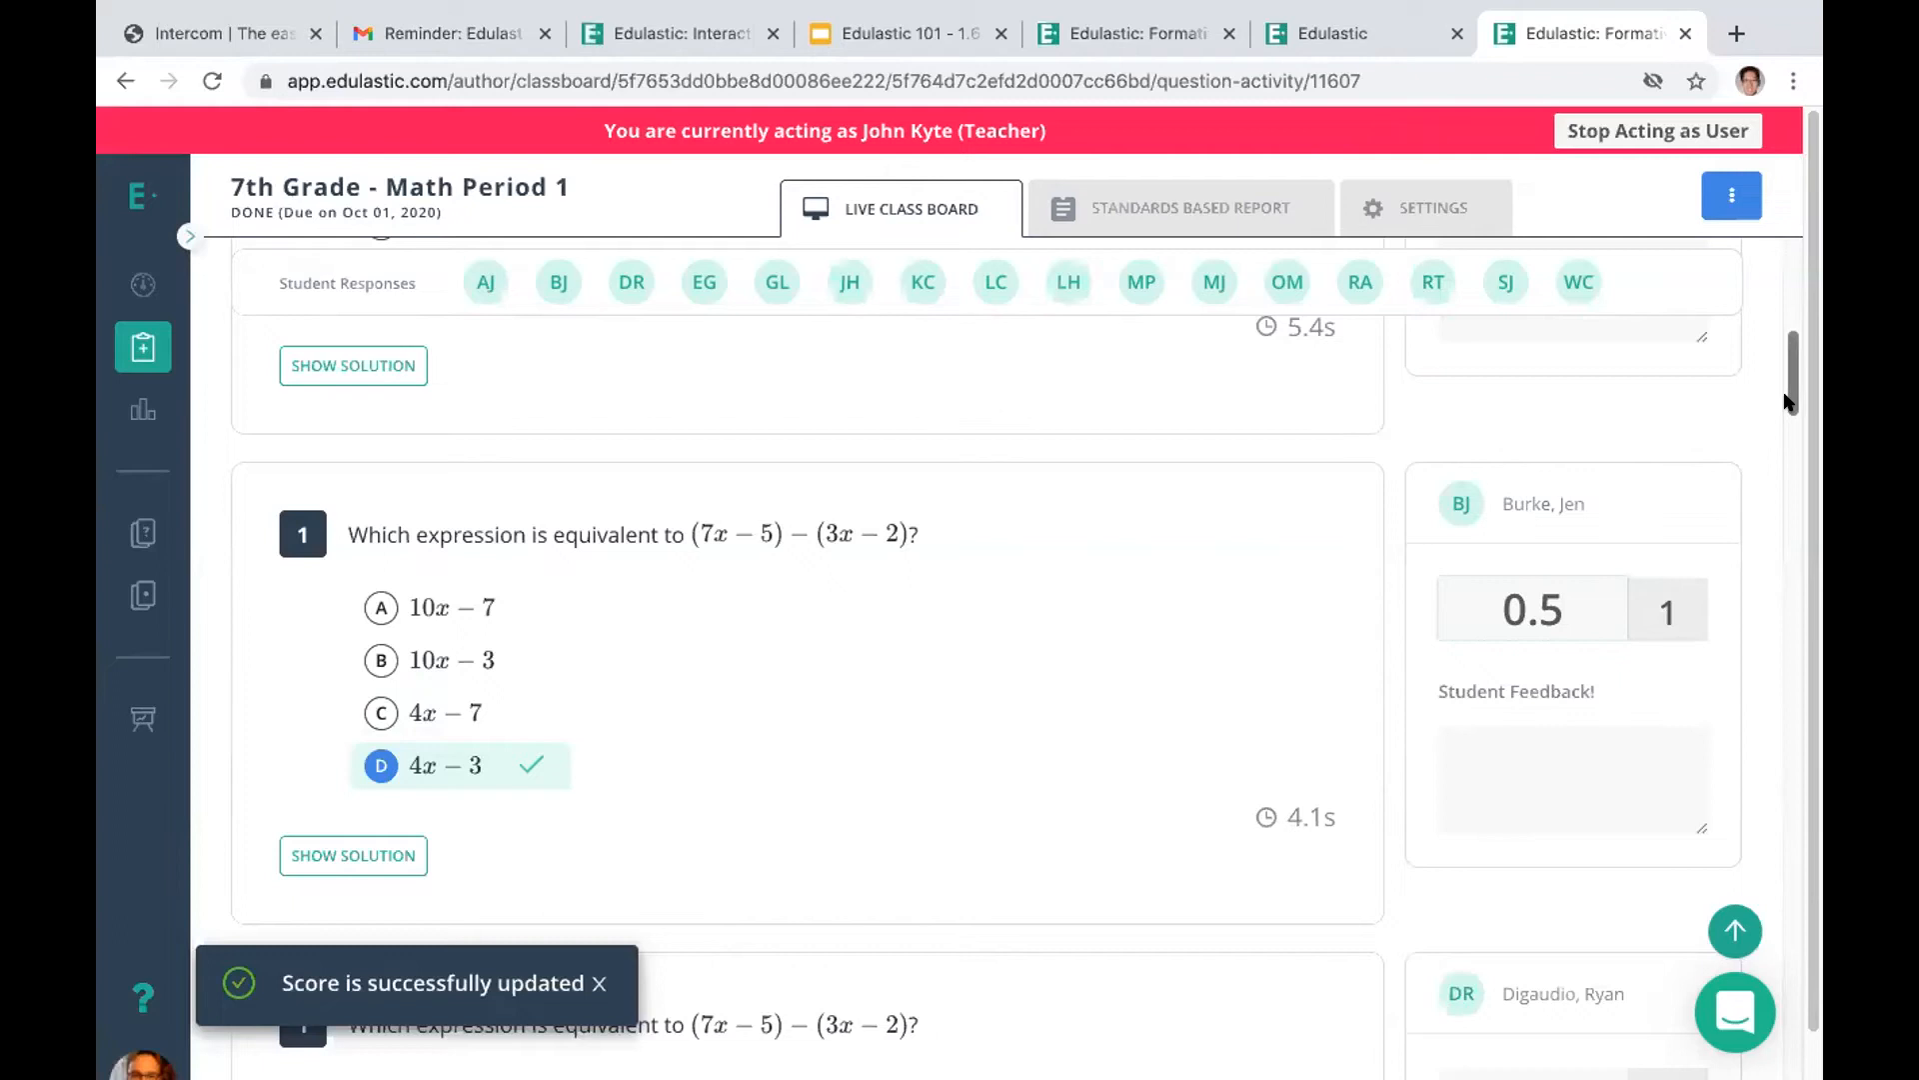
# Add the feedback "good job!" to the first student's question 1 response and save it
pyautogui.moveTo(1789, 400); pyautogui.dragTo(1776, 337)
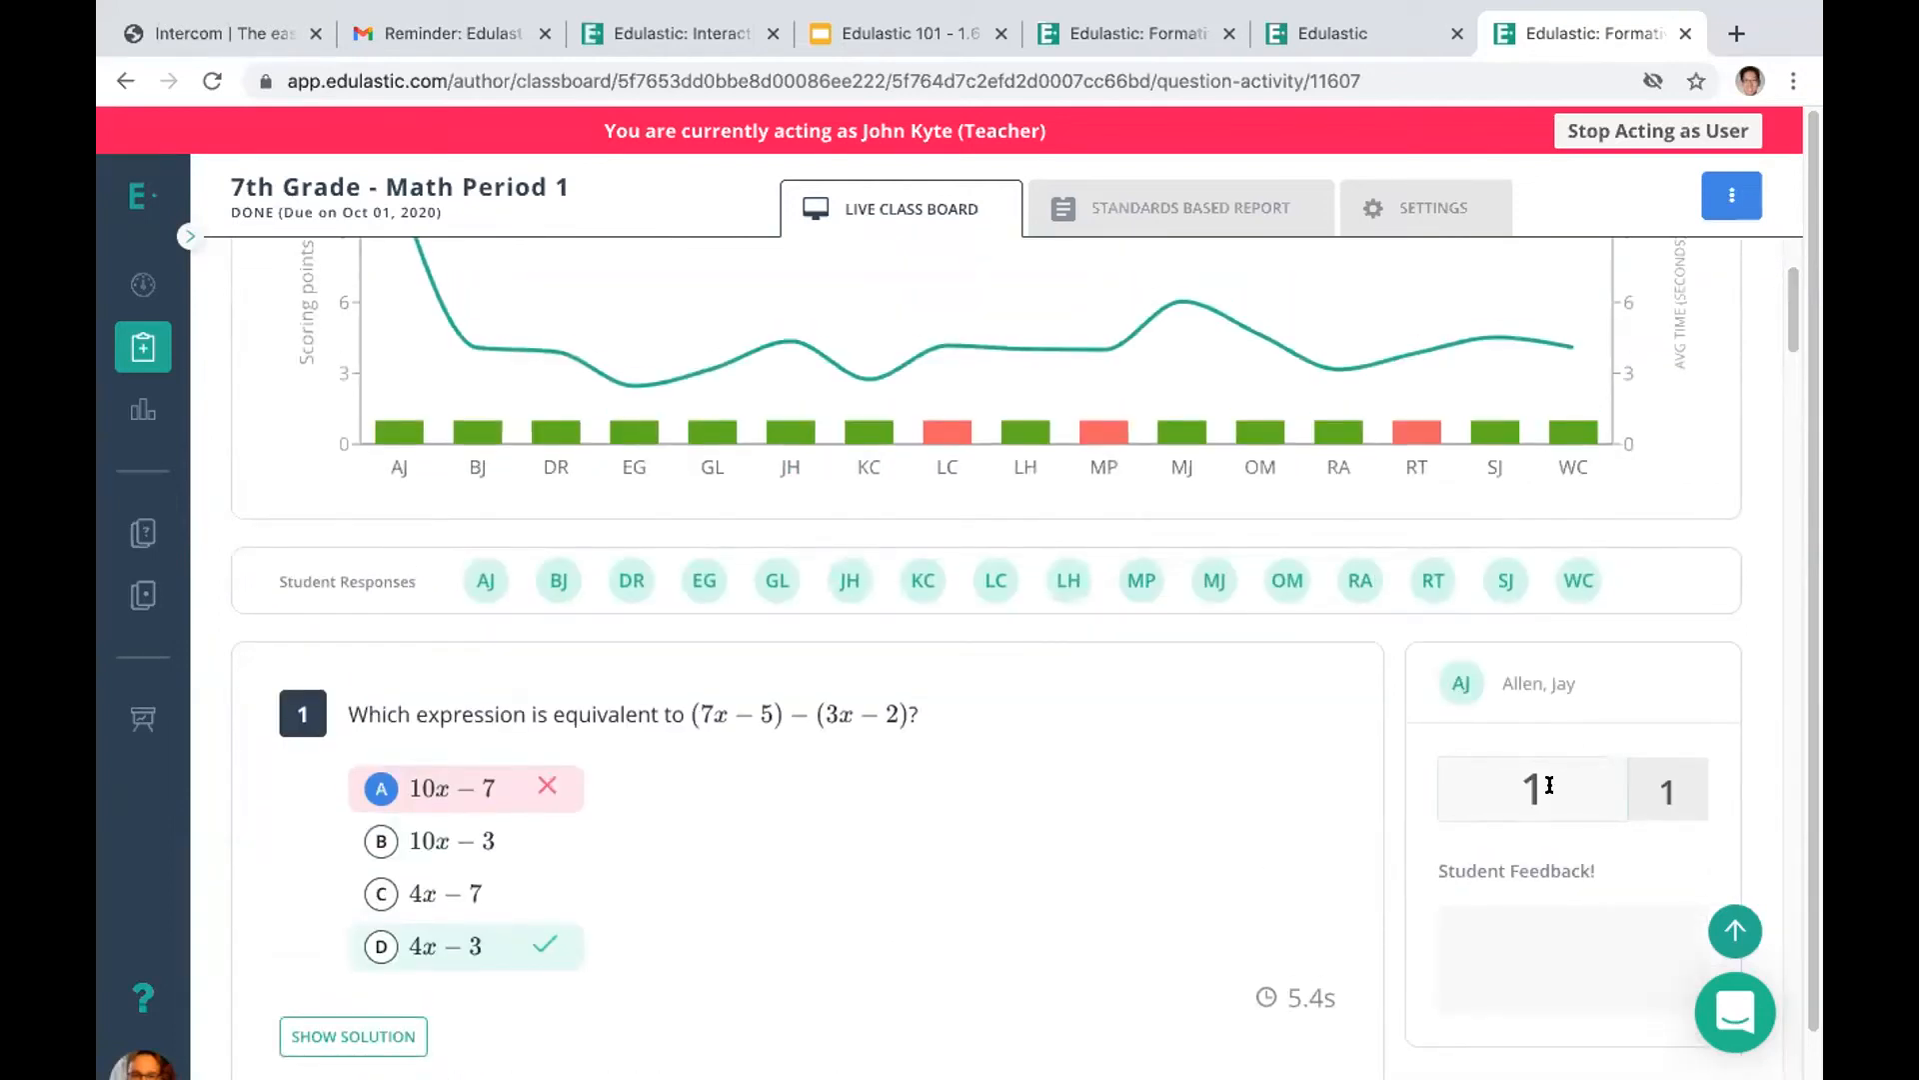
pyautogui.press('Tab')
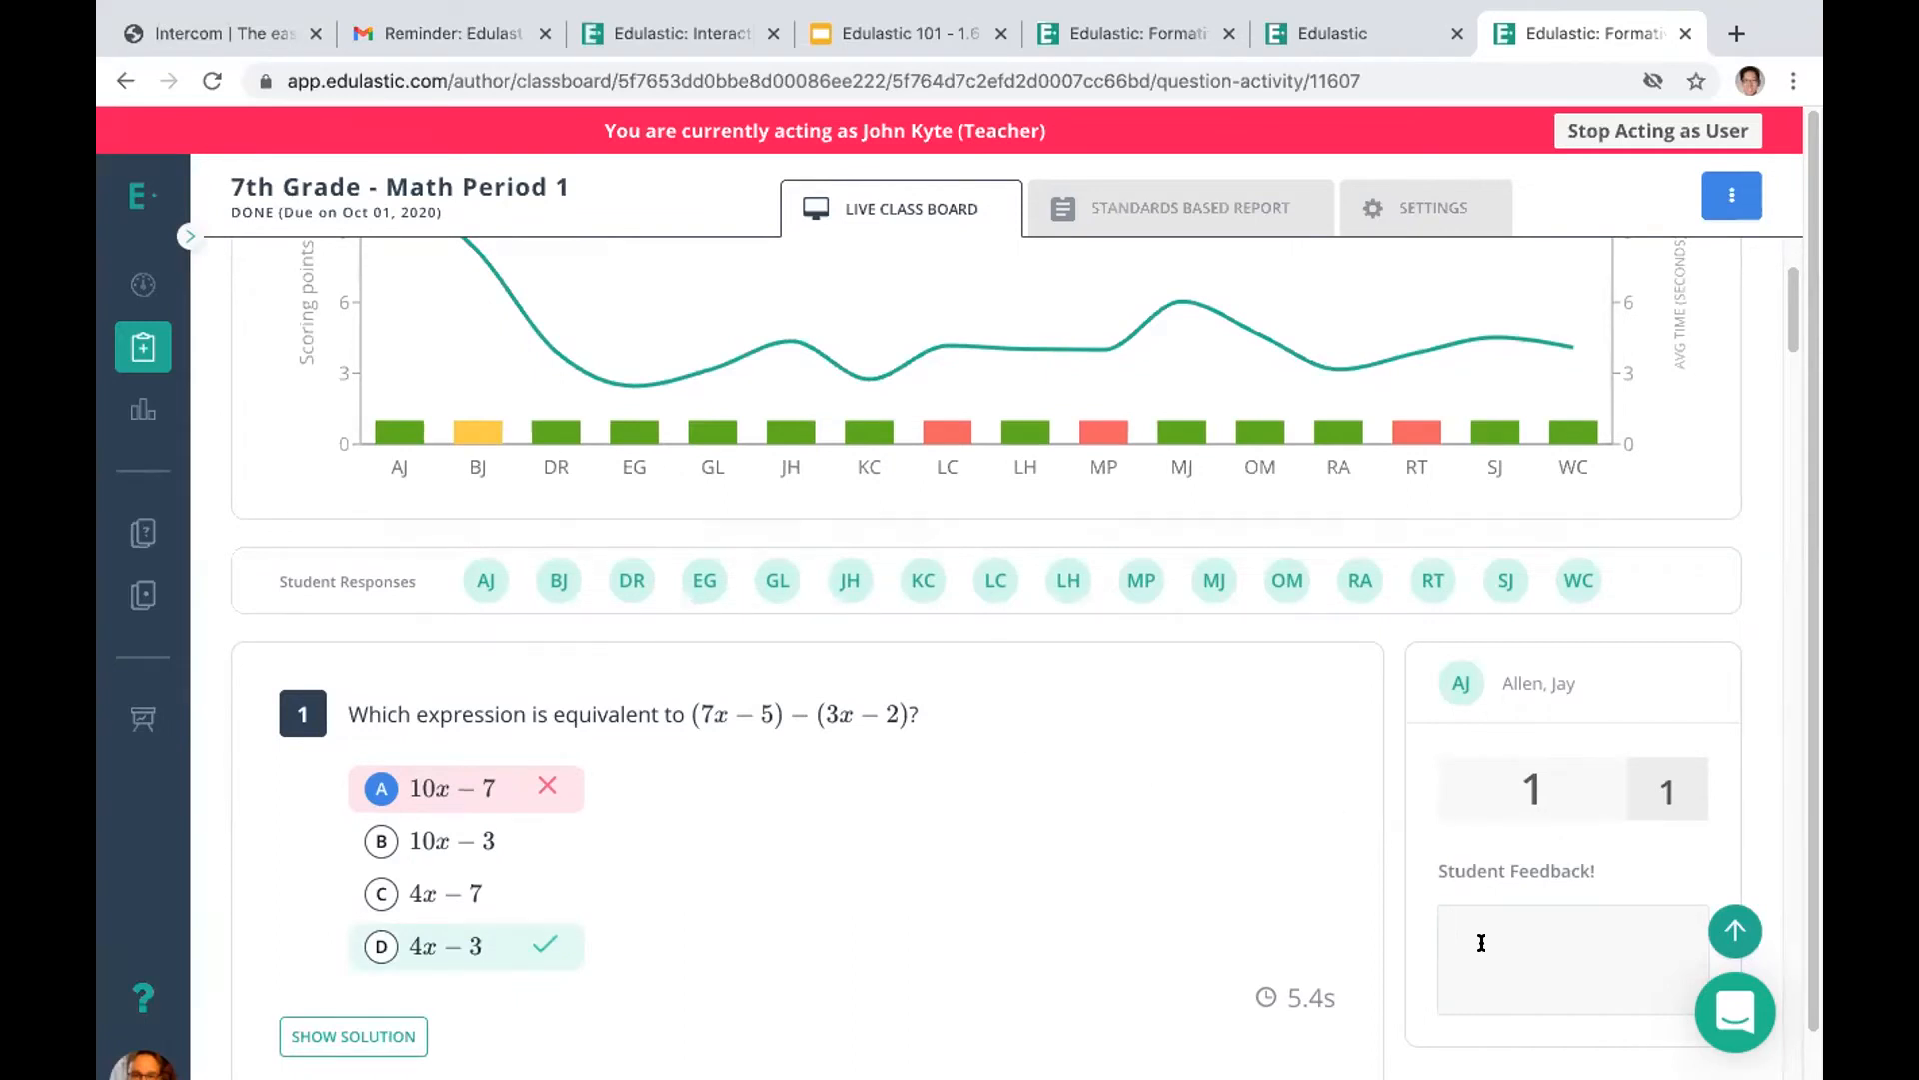
pyautogui.write('good job!')
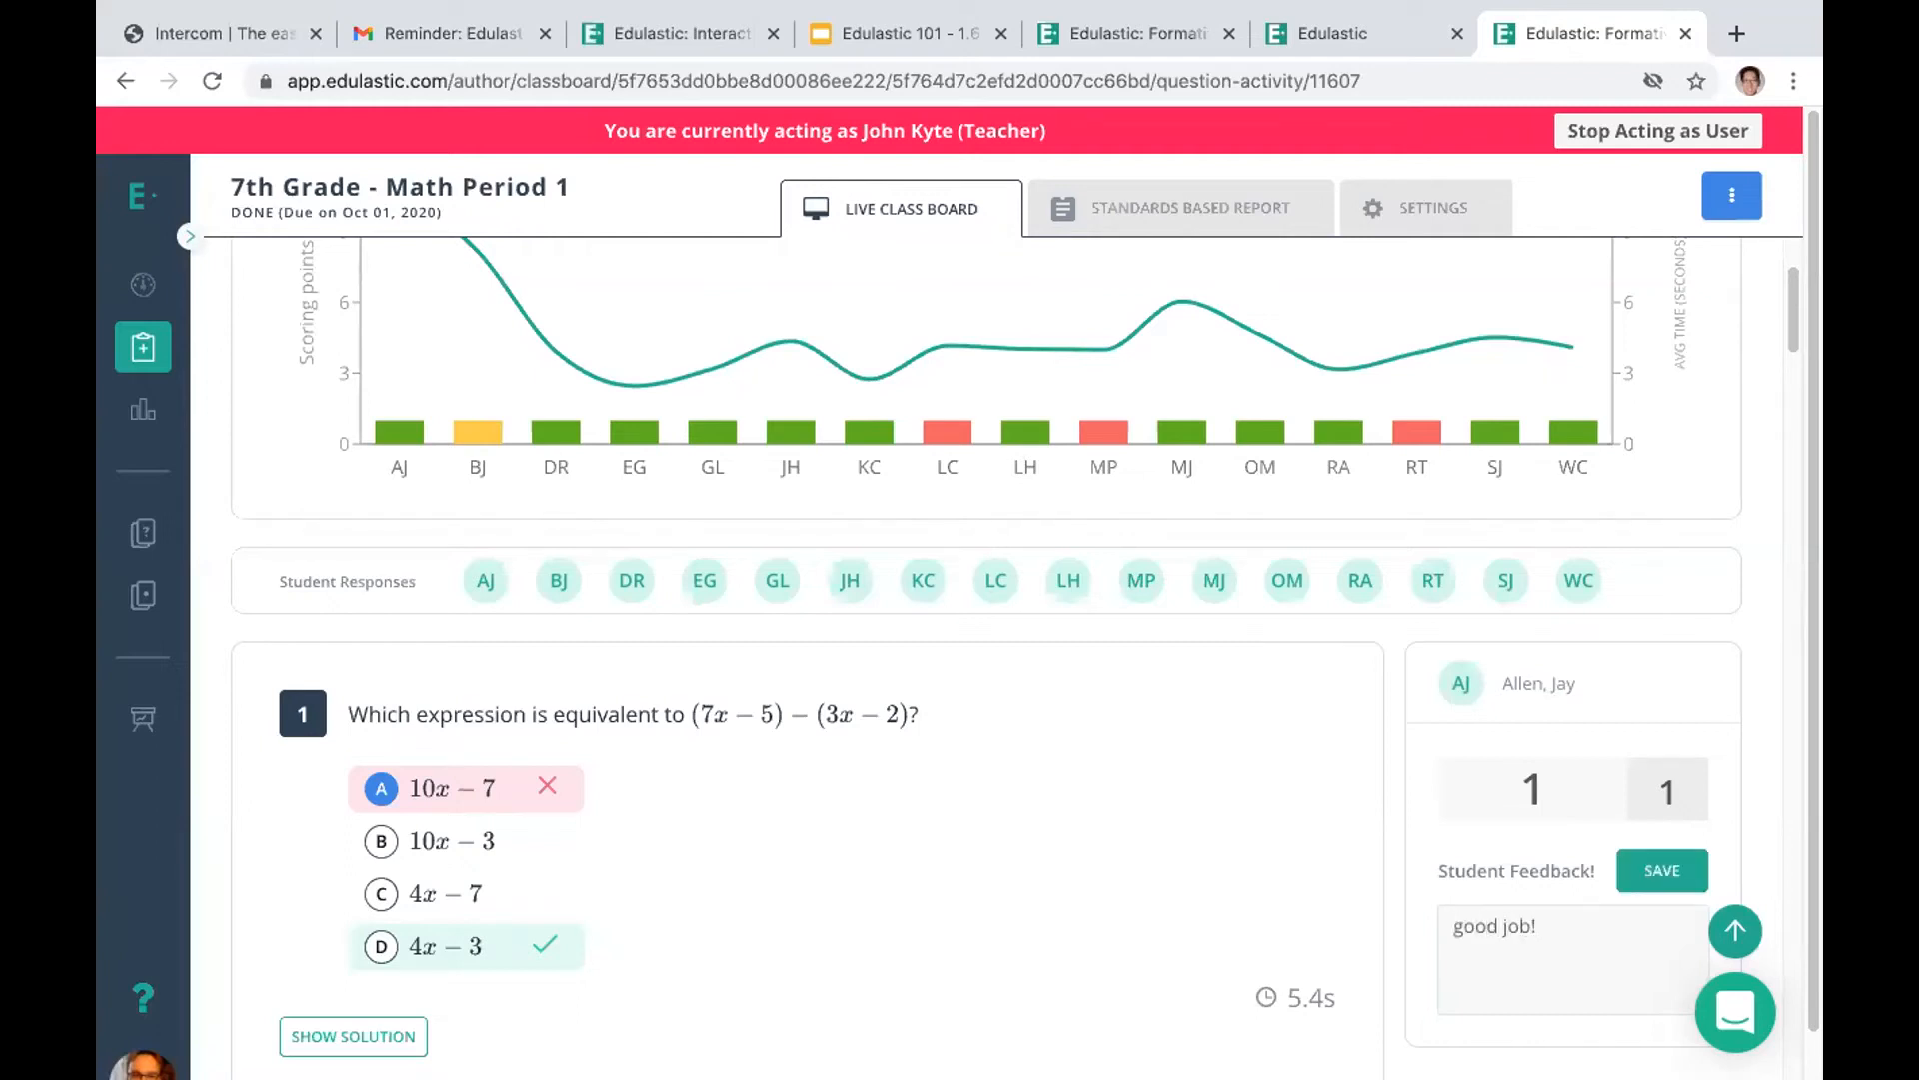
pyautogui.click(1640, 855)
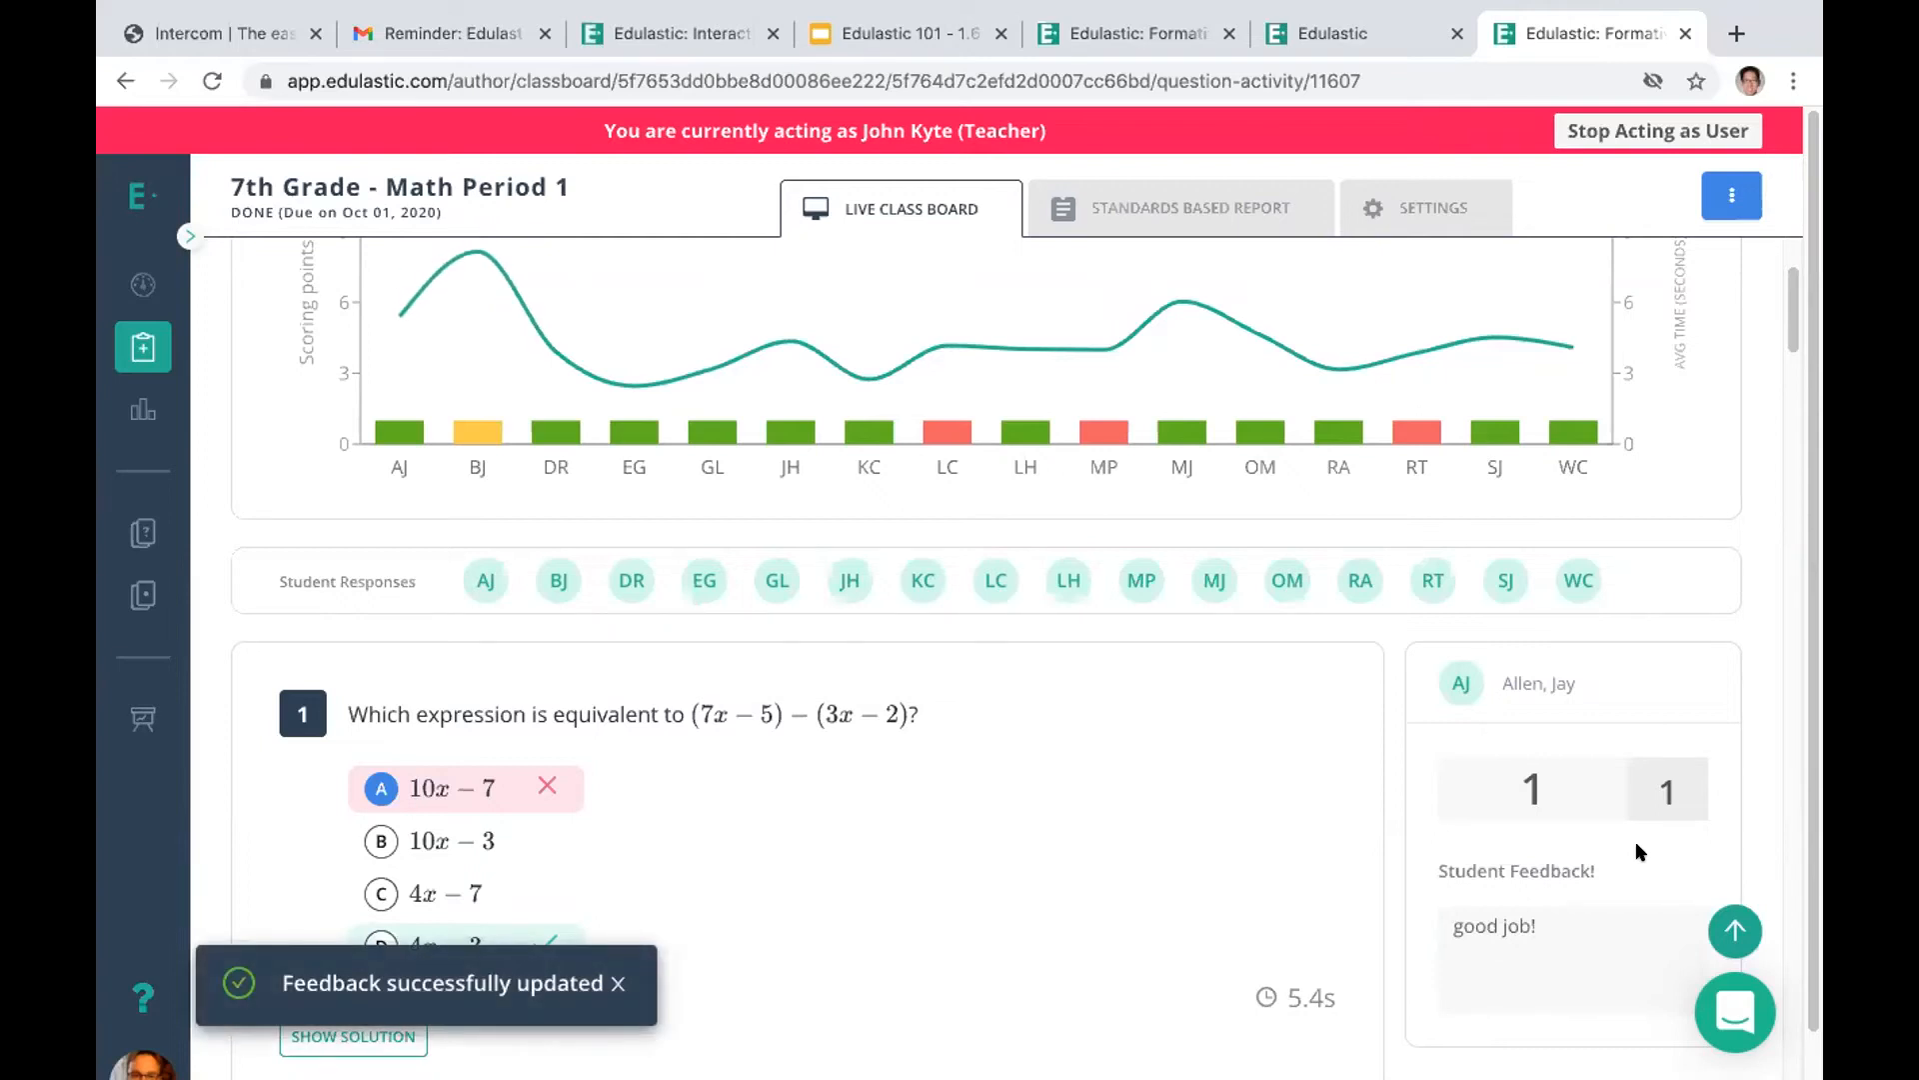
# Look at the student's open assignment page and return to the teacher's question 1 results
pyautogui.click(1315, 38)
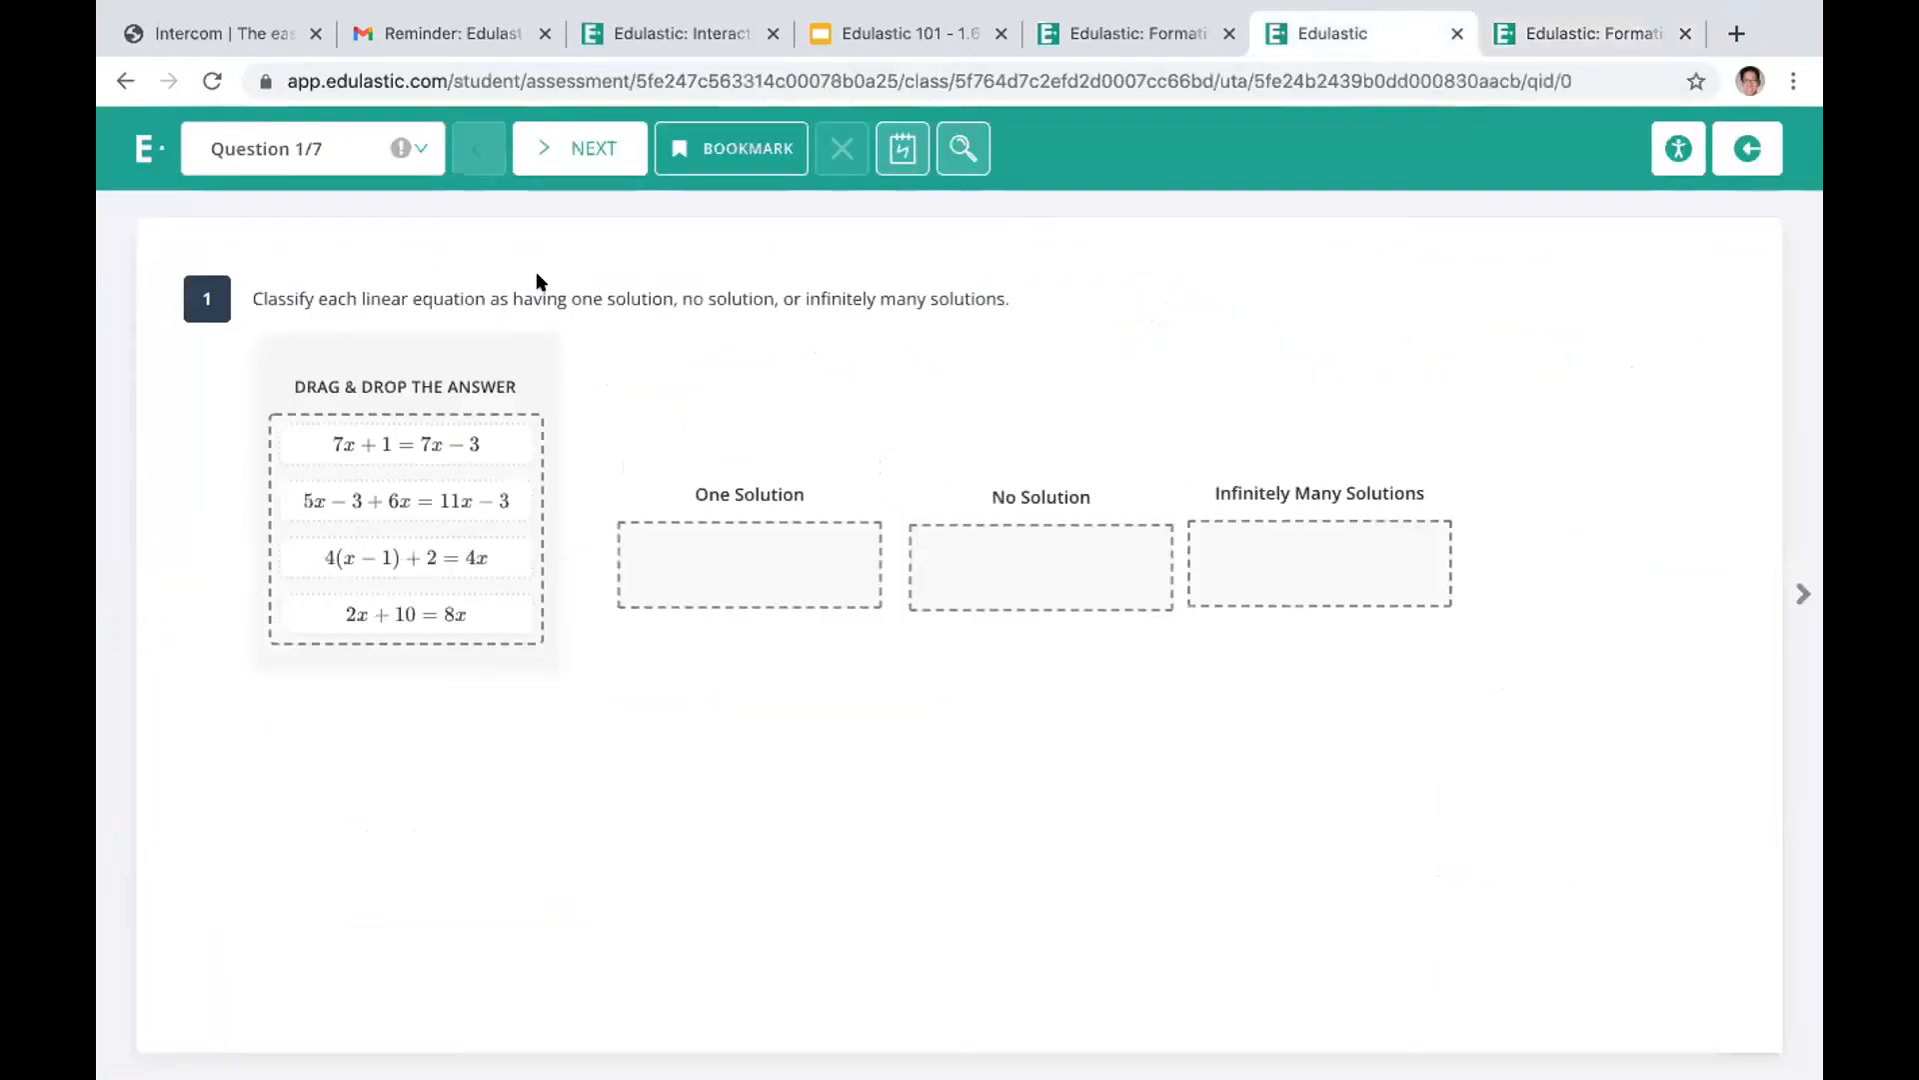
pyautogui.click(1527, 30)
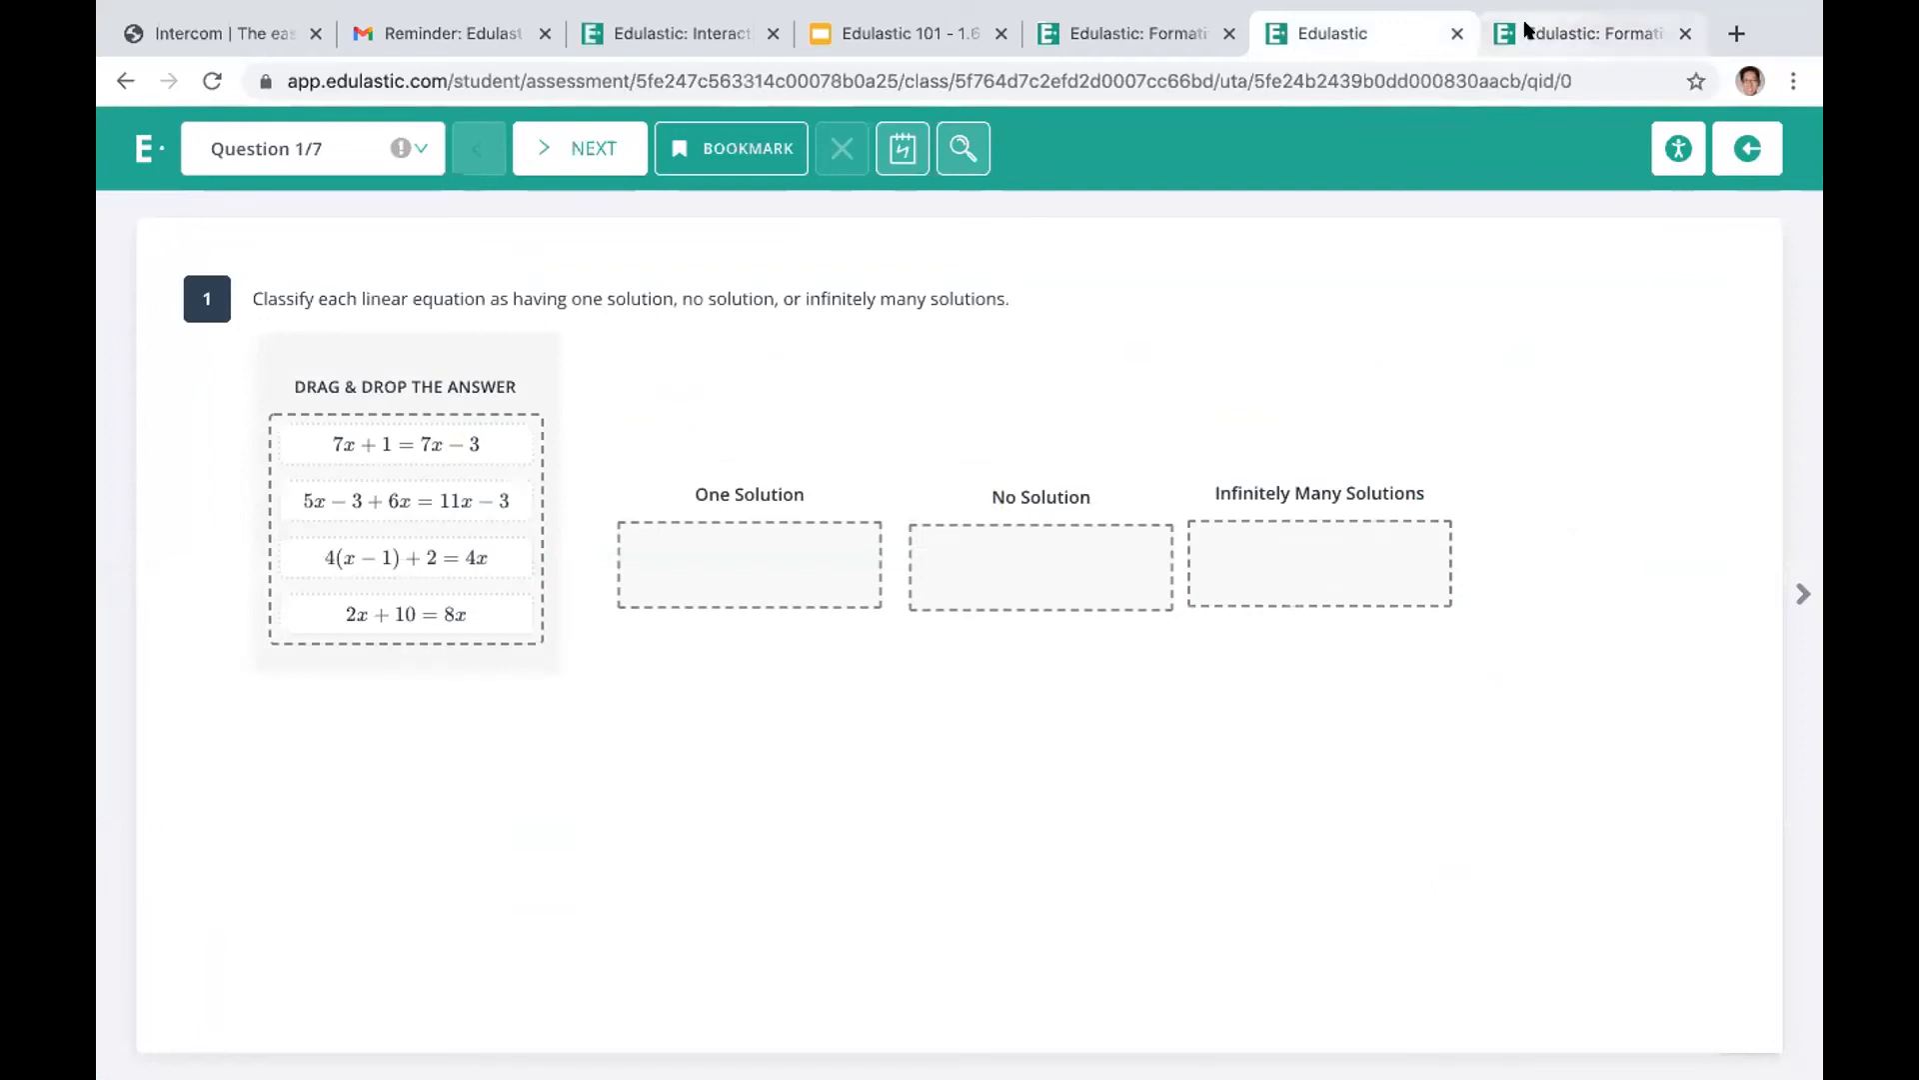
# Return to the assignments list, reopen the October Math Test class board and review its chart and student cards
pyautogui.moveTo(1792, 284); pyautogui.dragTo(1789, 235)
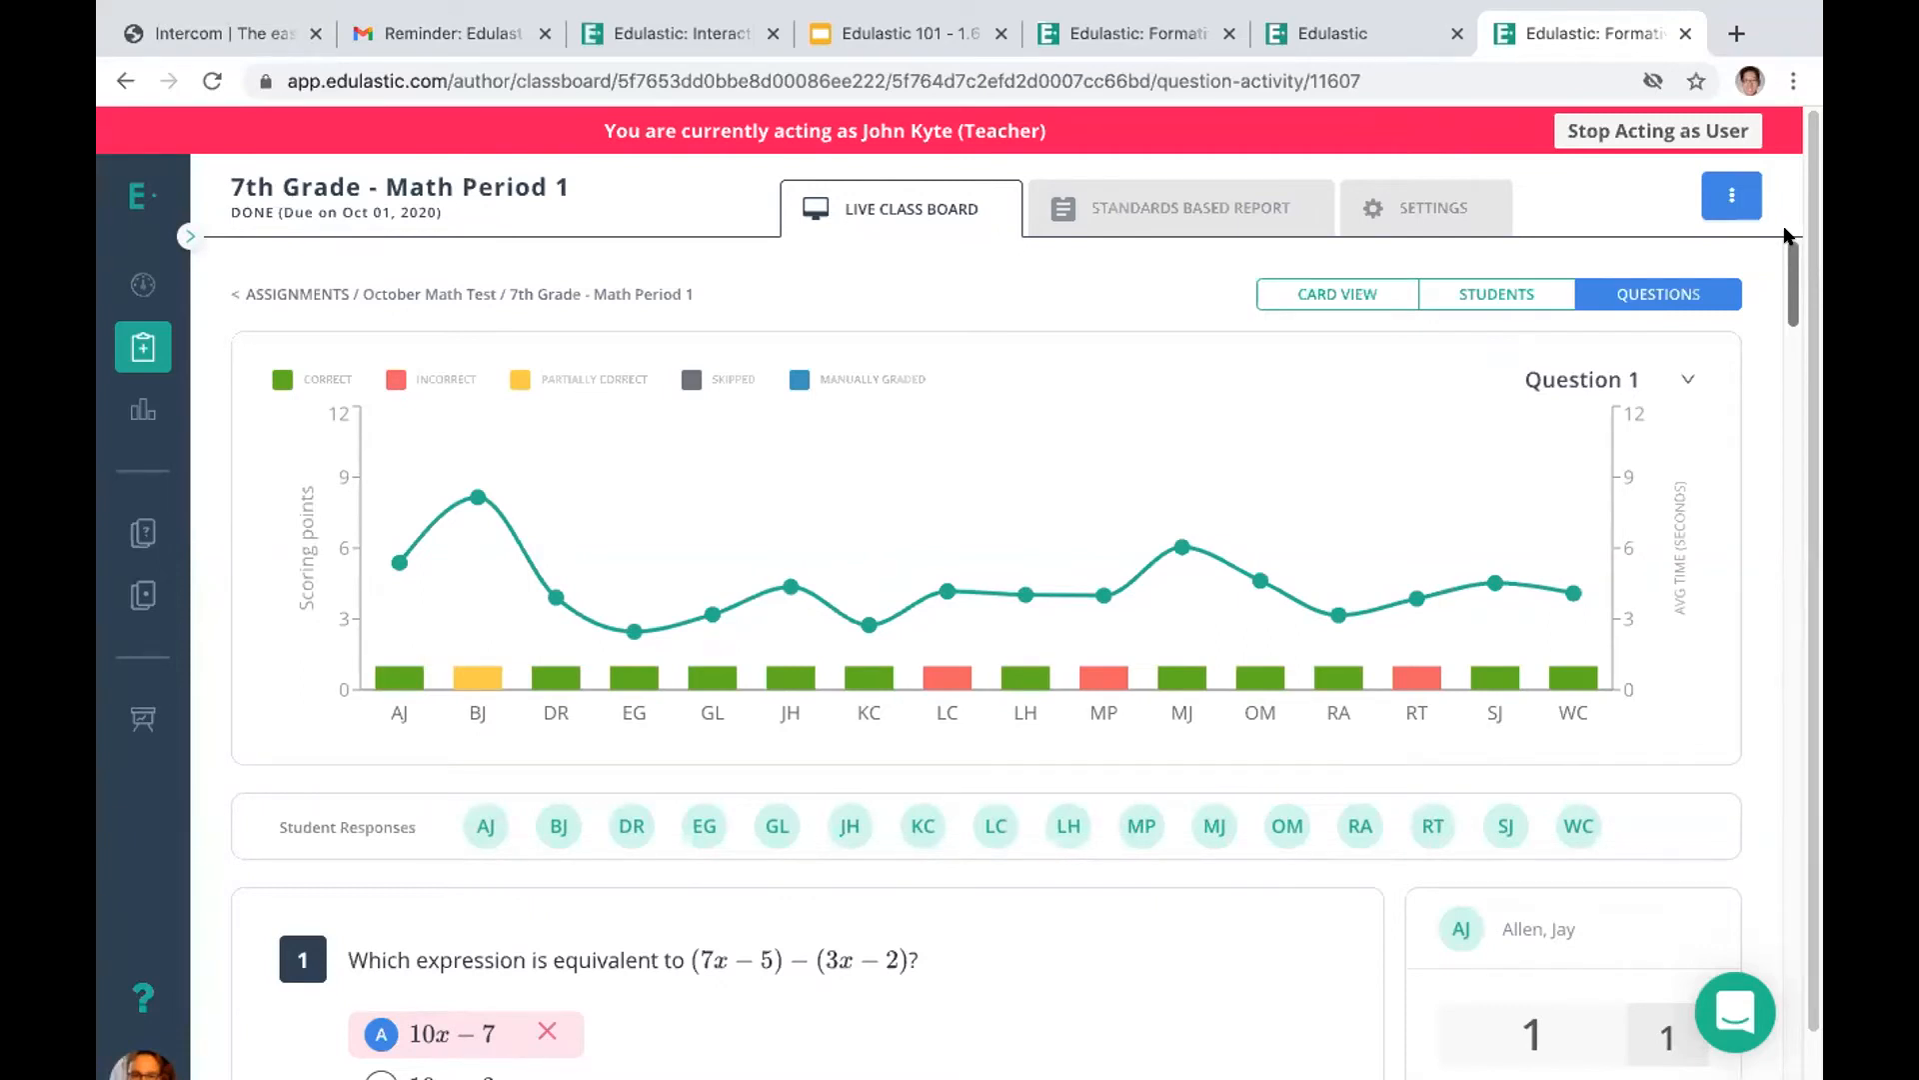
pyautogui.click(232, 292)
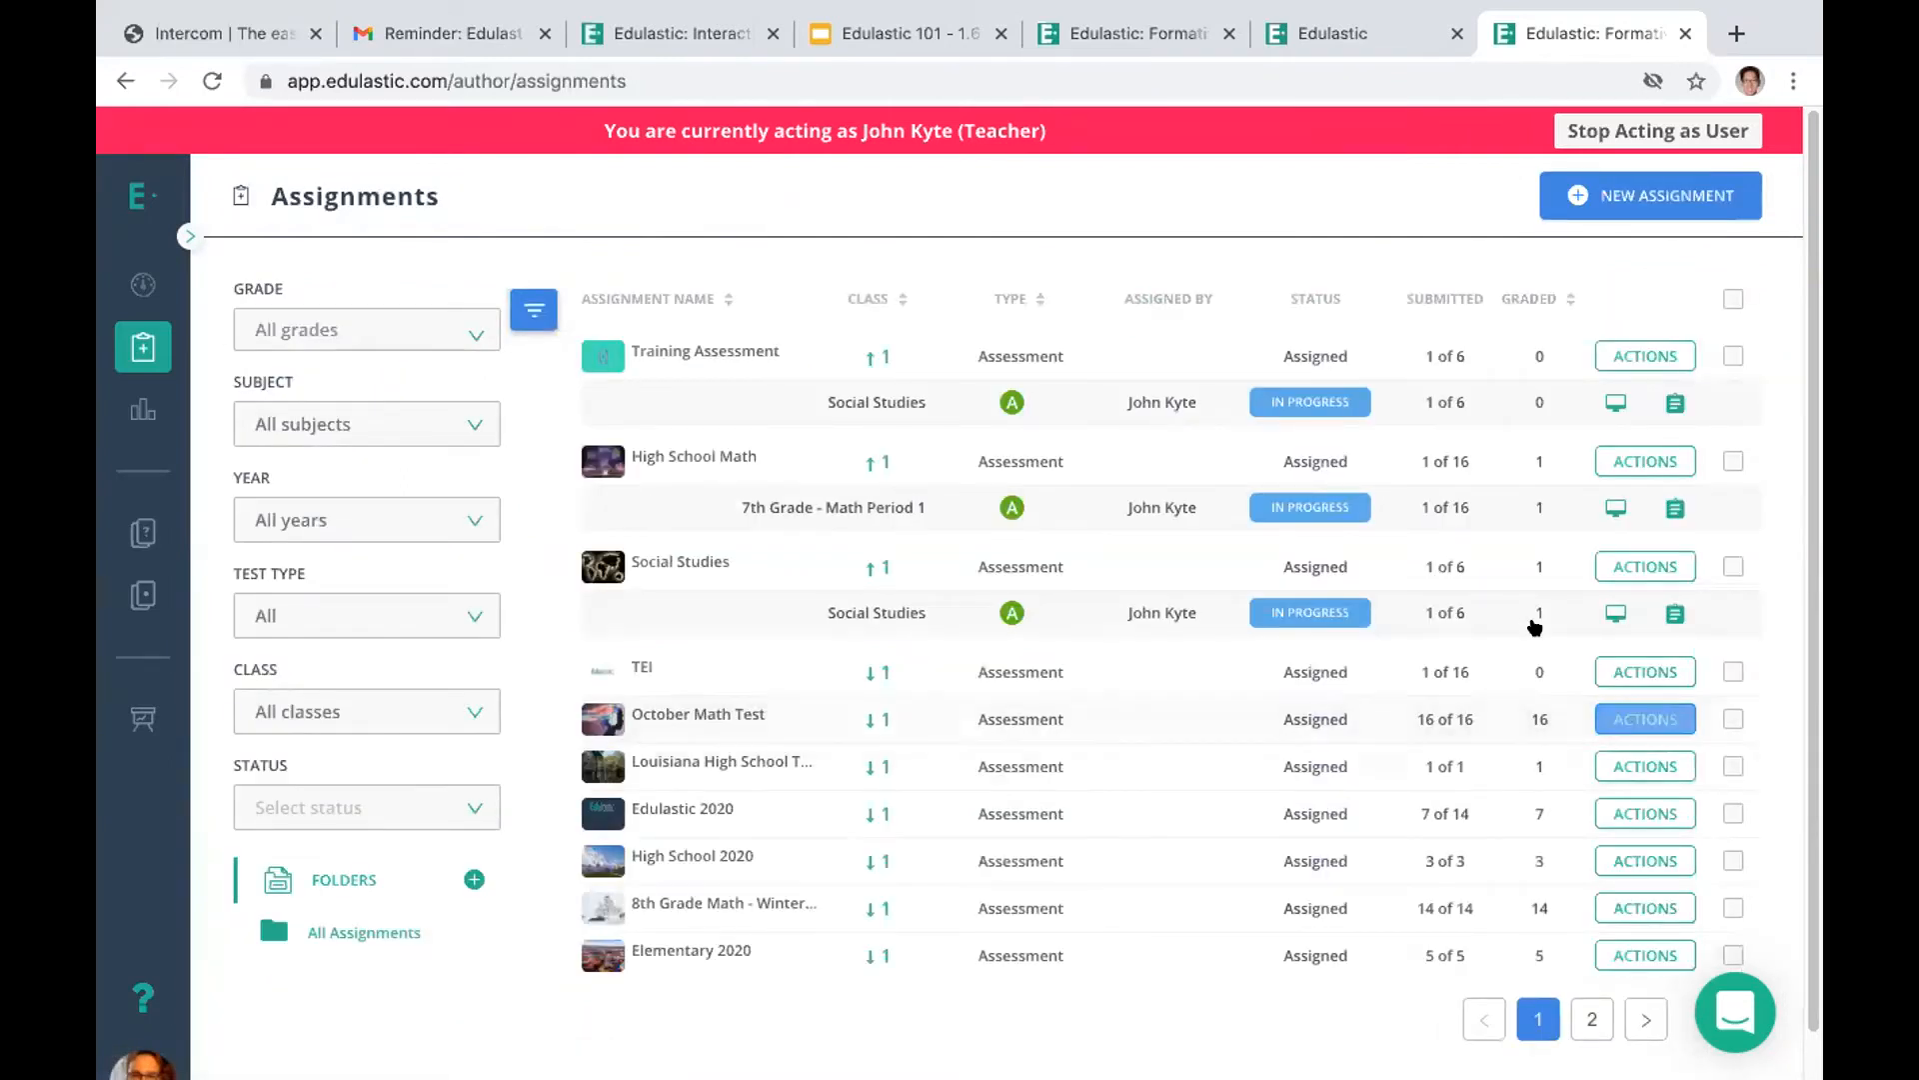
pyautogui.click(1457, 722)
pyautogui.click(1589, 765)
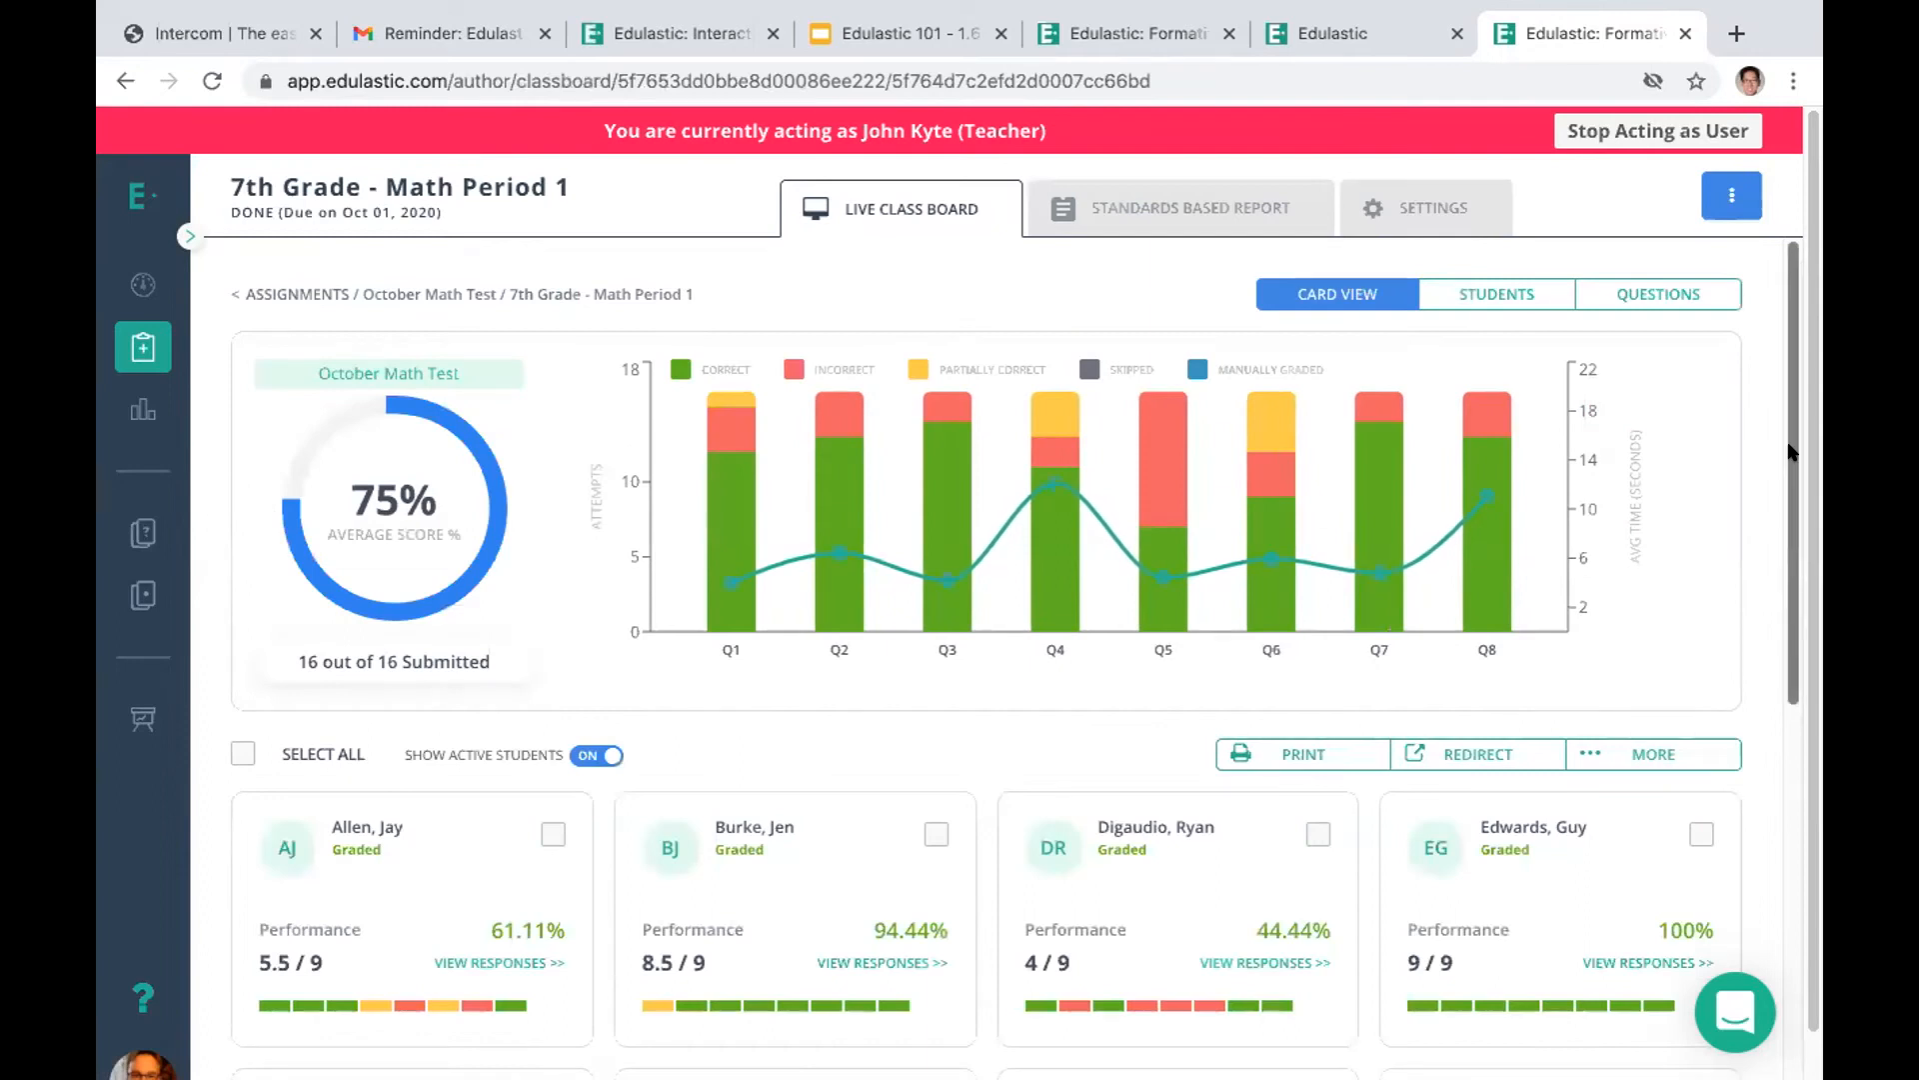
pyautogui.moveTo(898, 575)
pyautogui.scroll(-2, 1788, 617)
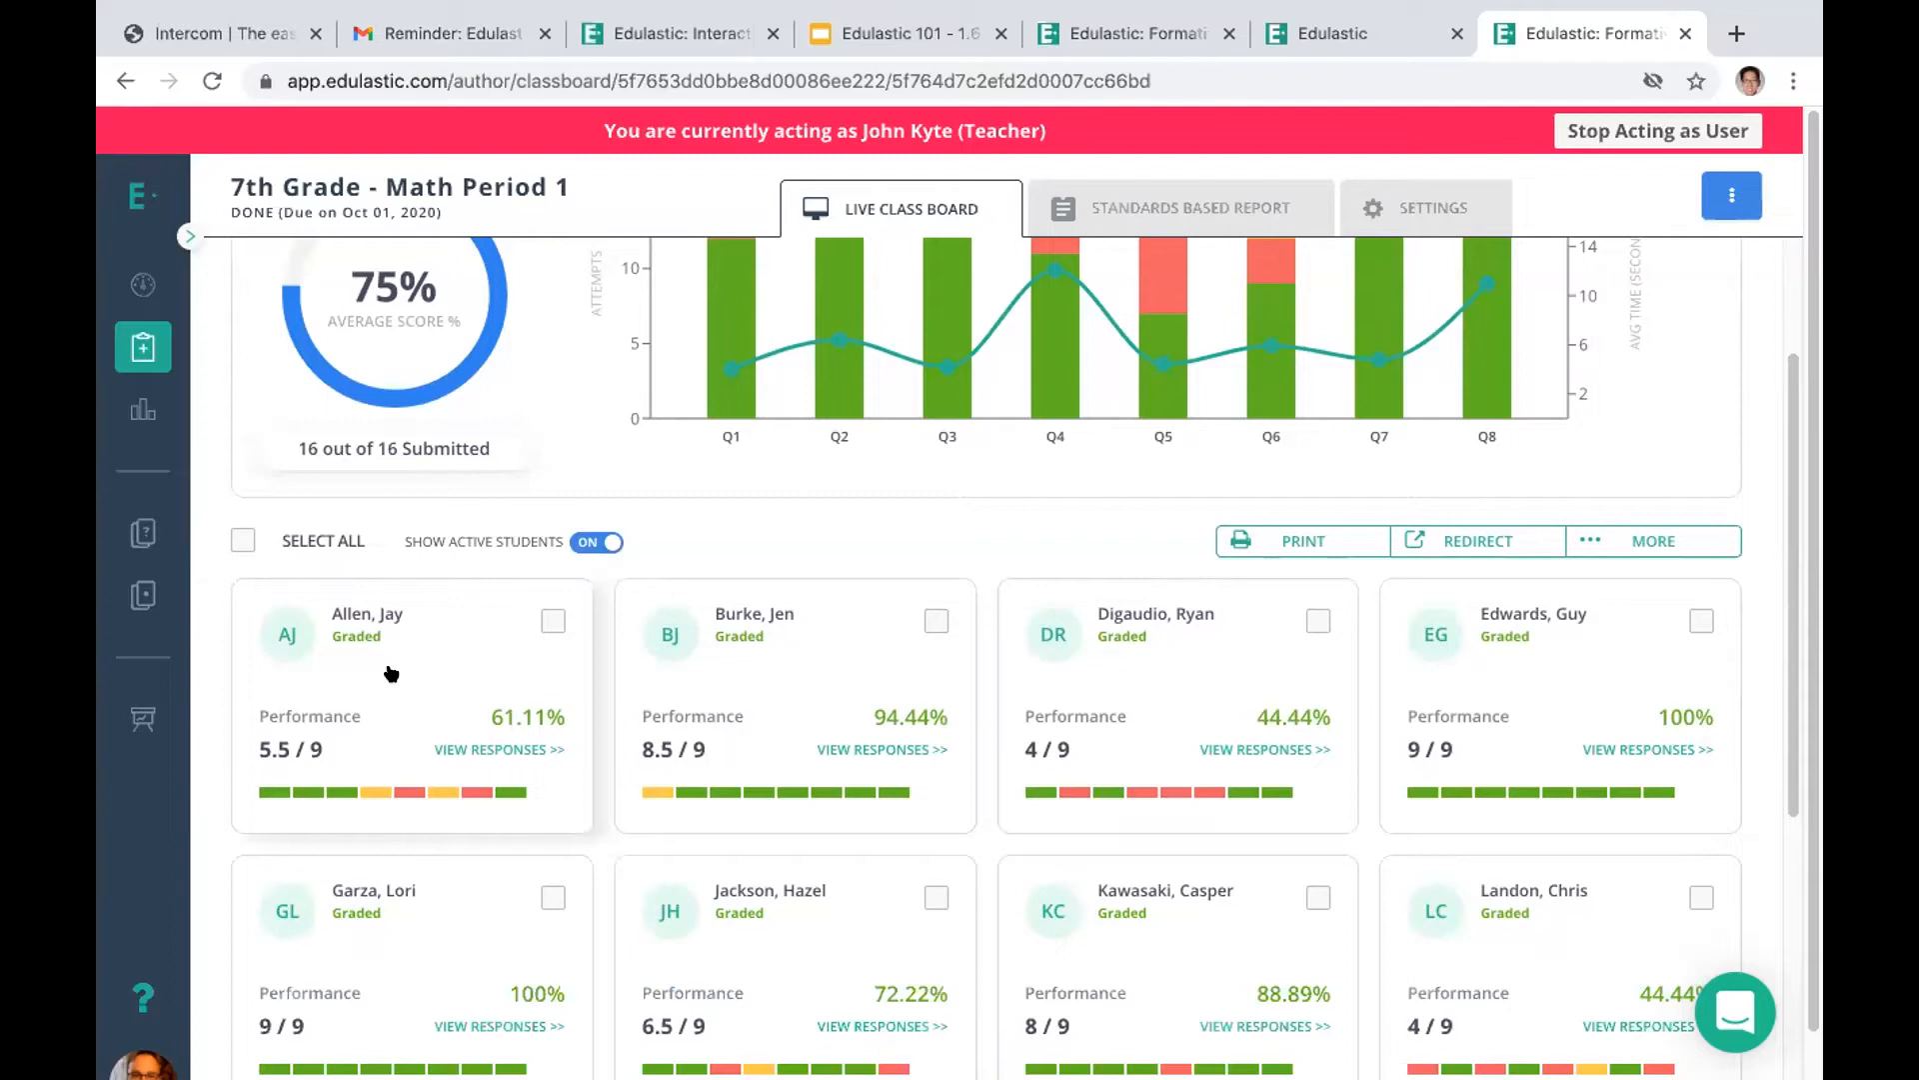
# View the first student's individual responses and show the class board's additional actions for releasing scores and unassigning students
pyautogui.click(467, 751)
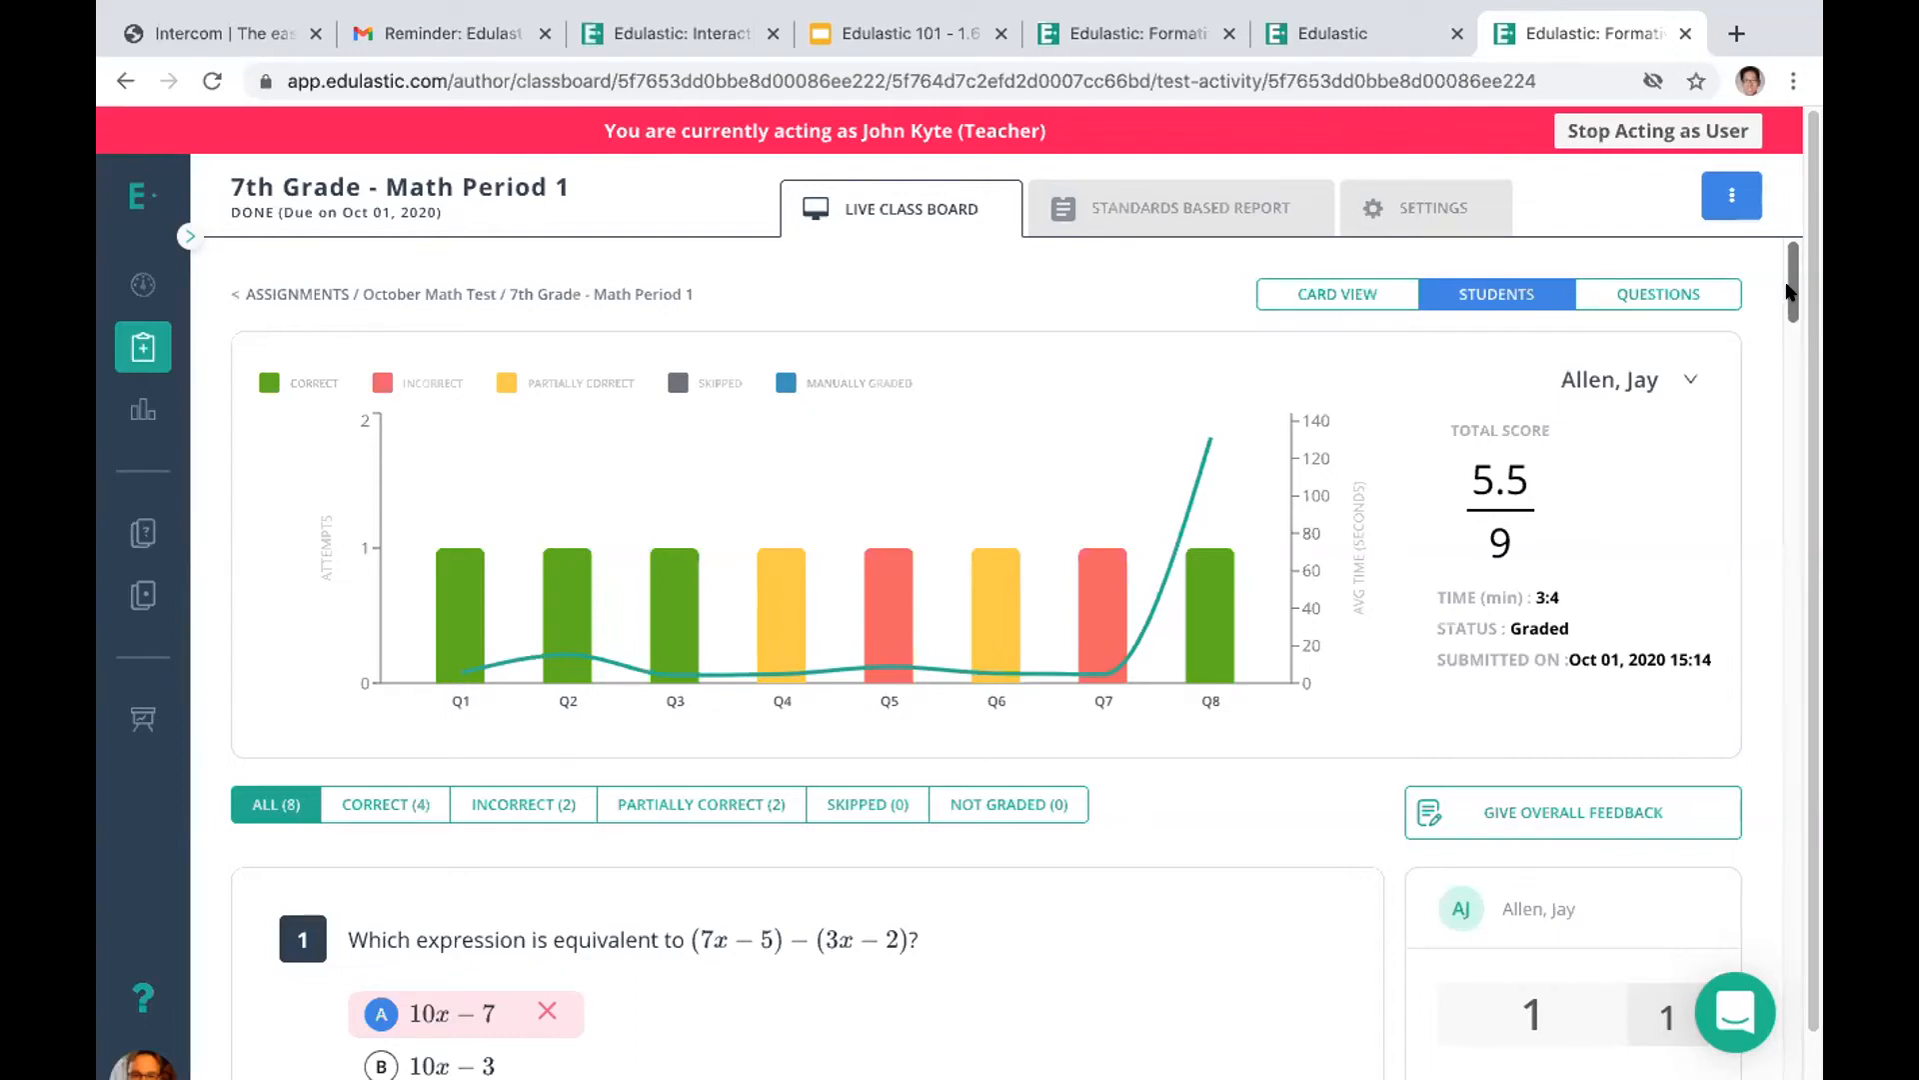
pyautogui.moveTo(1789, 292)
pyautogui.mouseDown()
pyautogui.moveTo(1793, 335)
pyautogui.moveTo(1790, 290)
pyautogui.mouseUp()
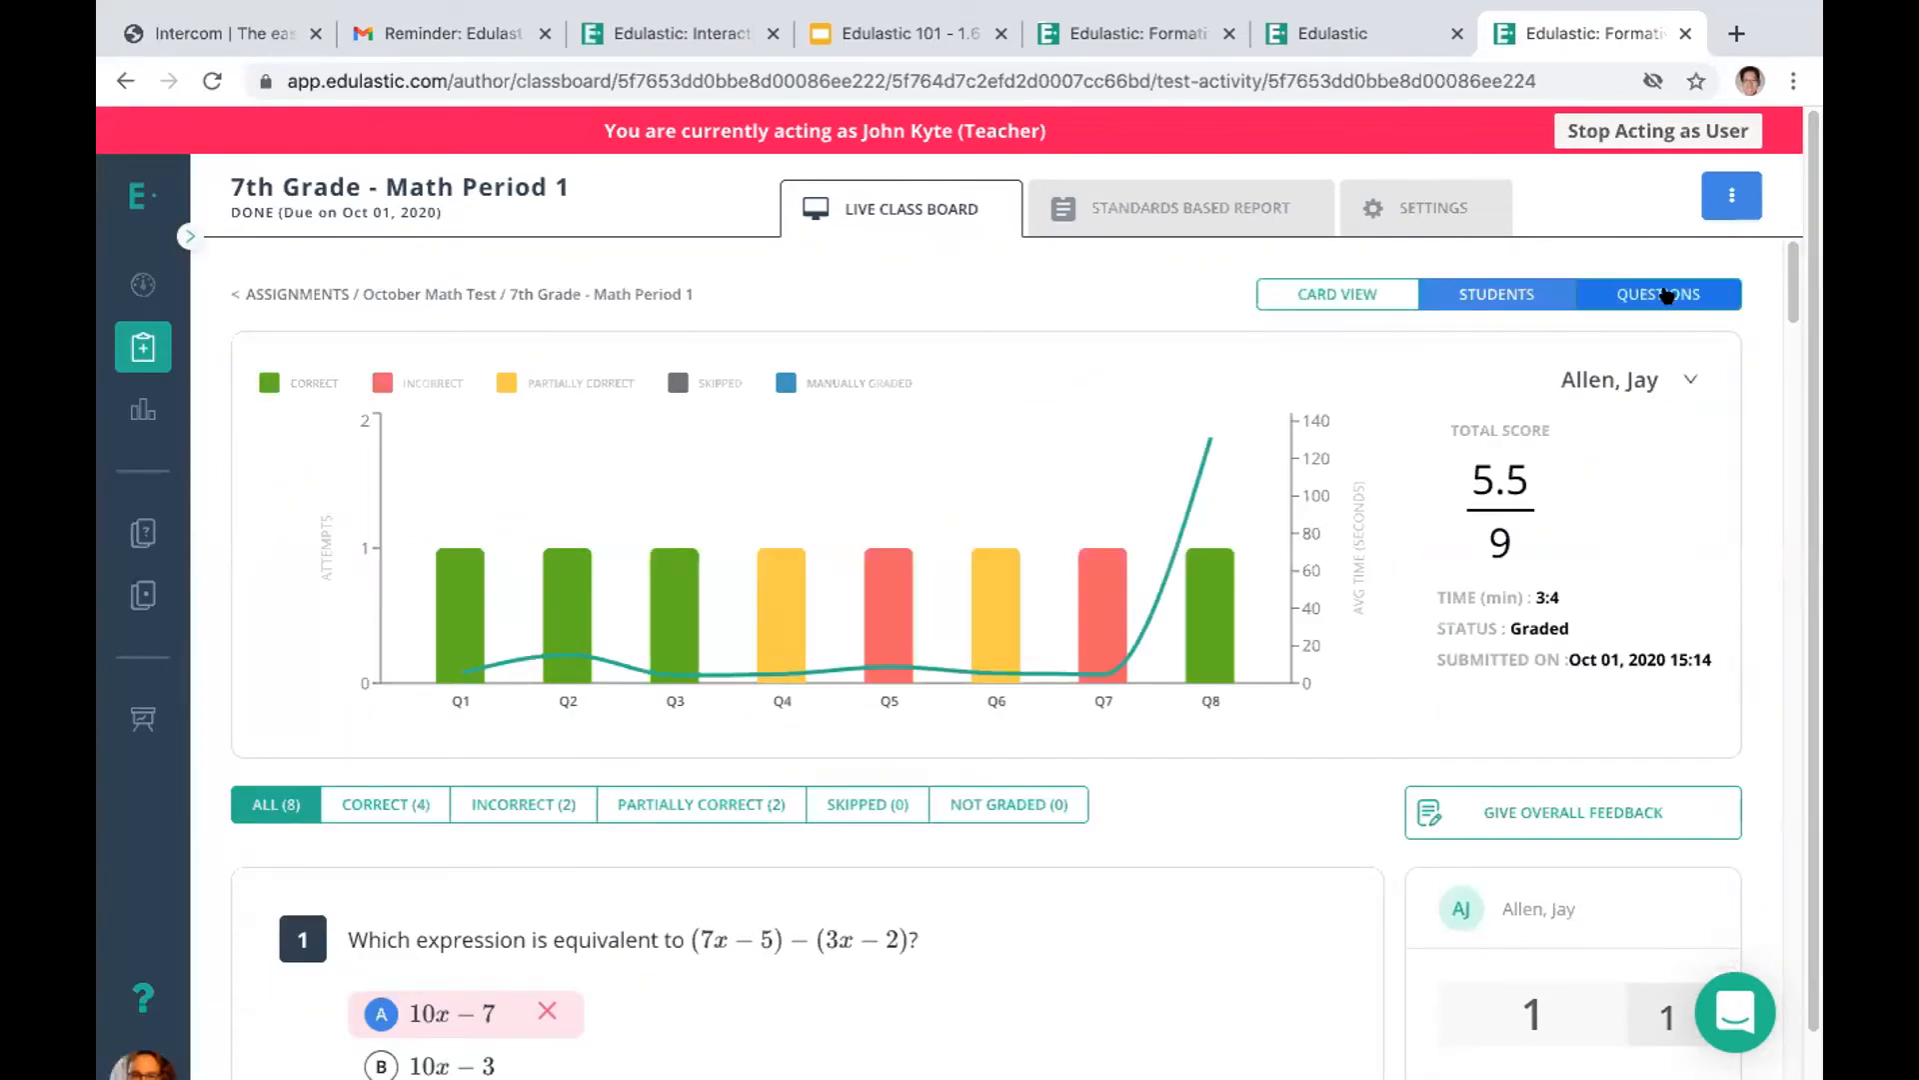
pyautogui.click(1706, 200)
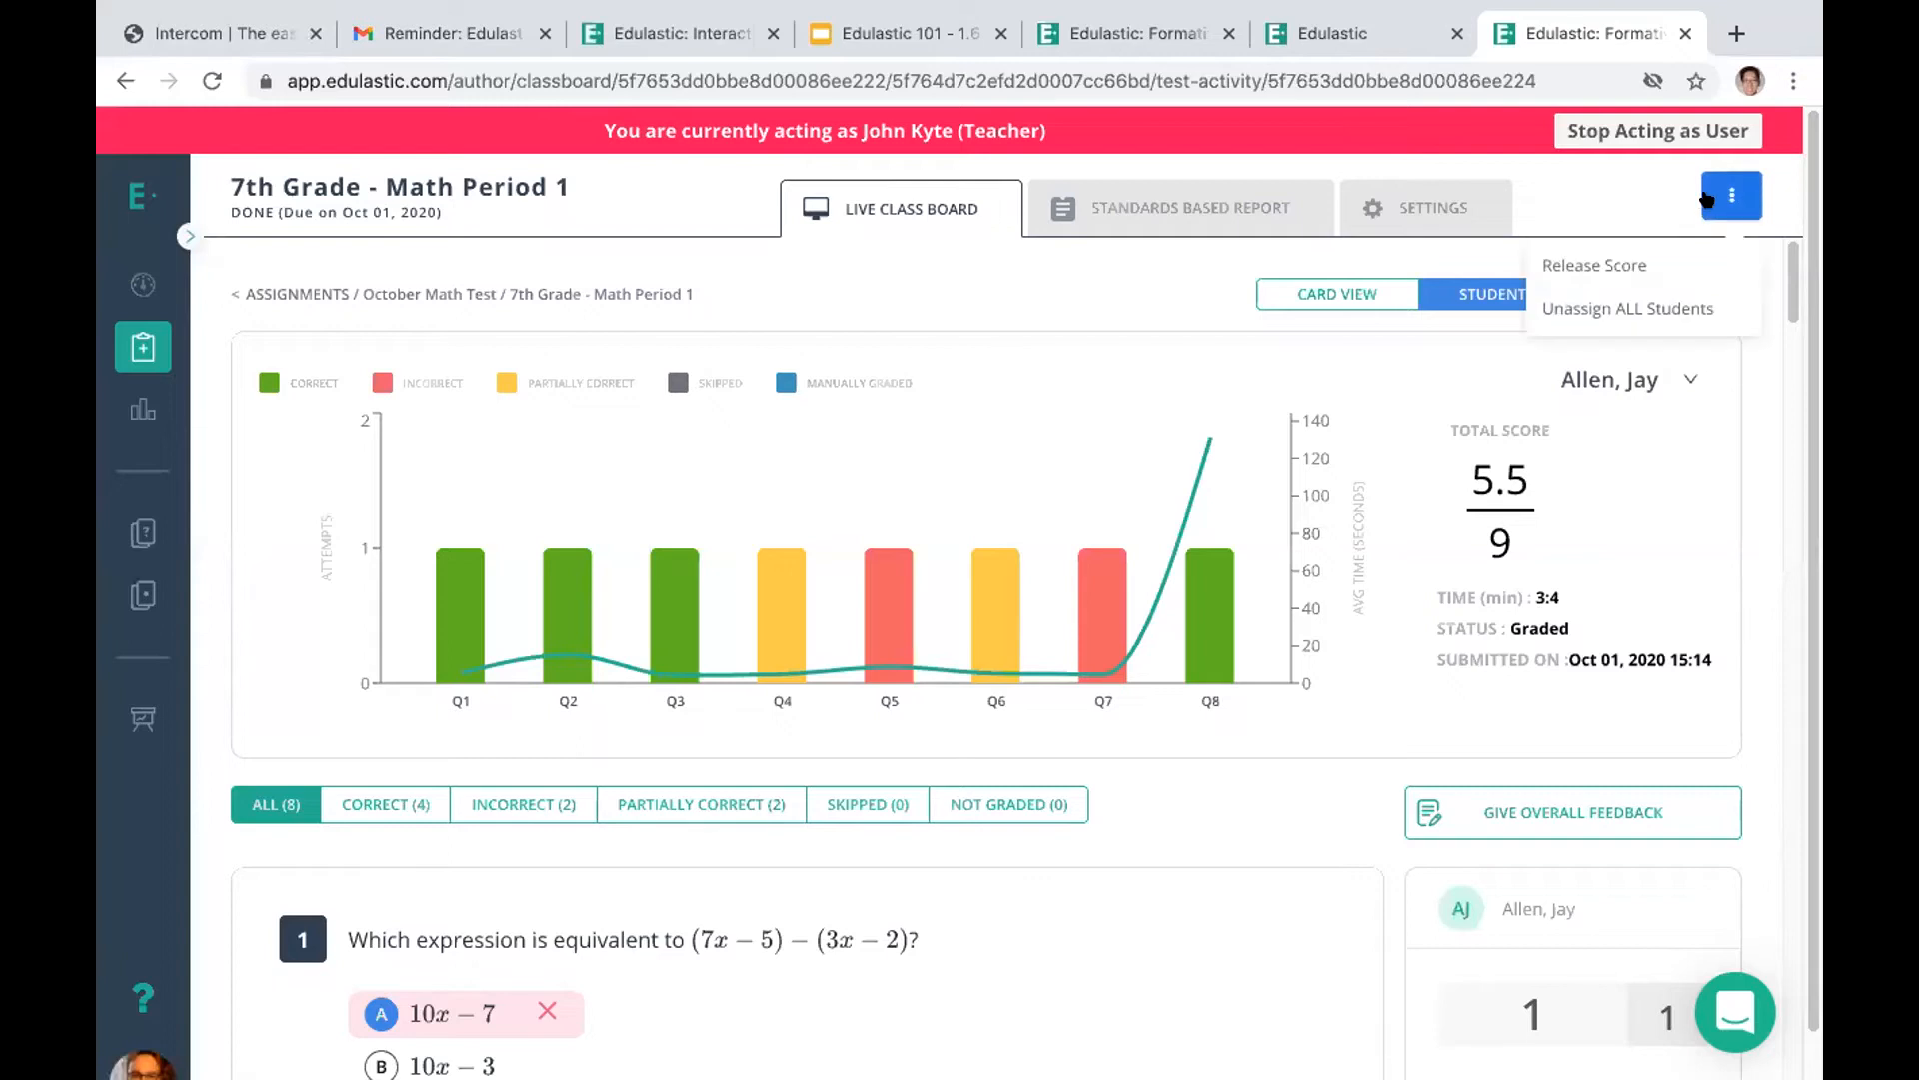
# Go back to the assignments list and open the October Math Test's live class board again
pyautogui.click(136, 345)
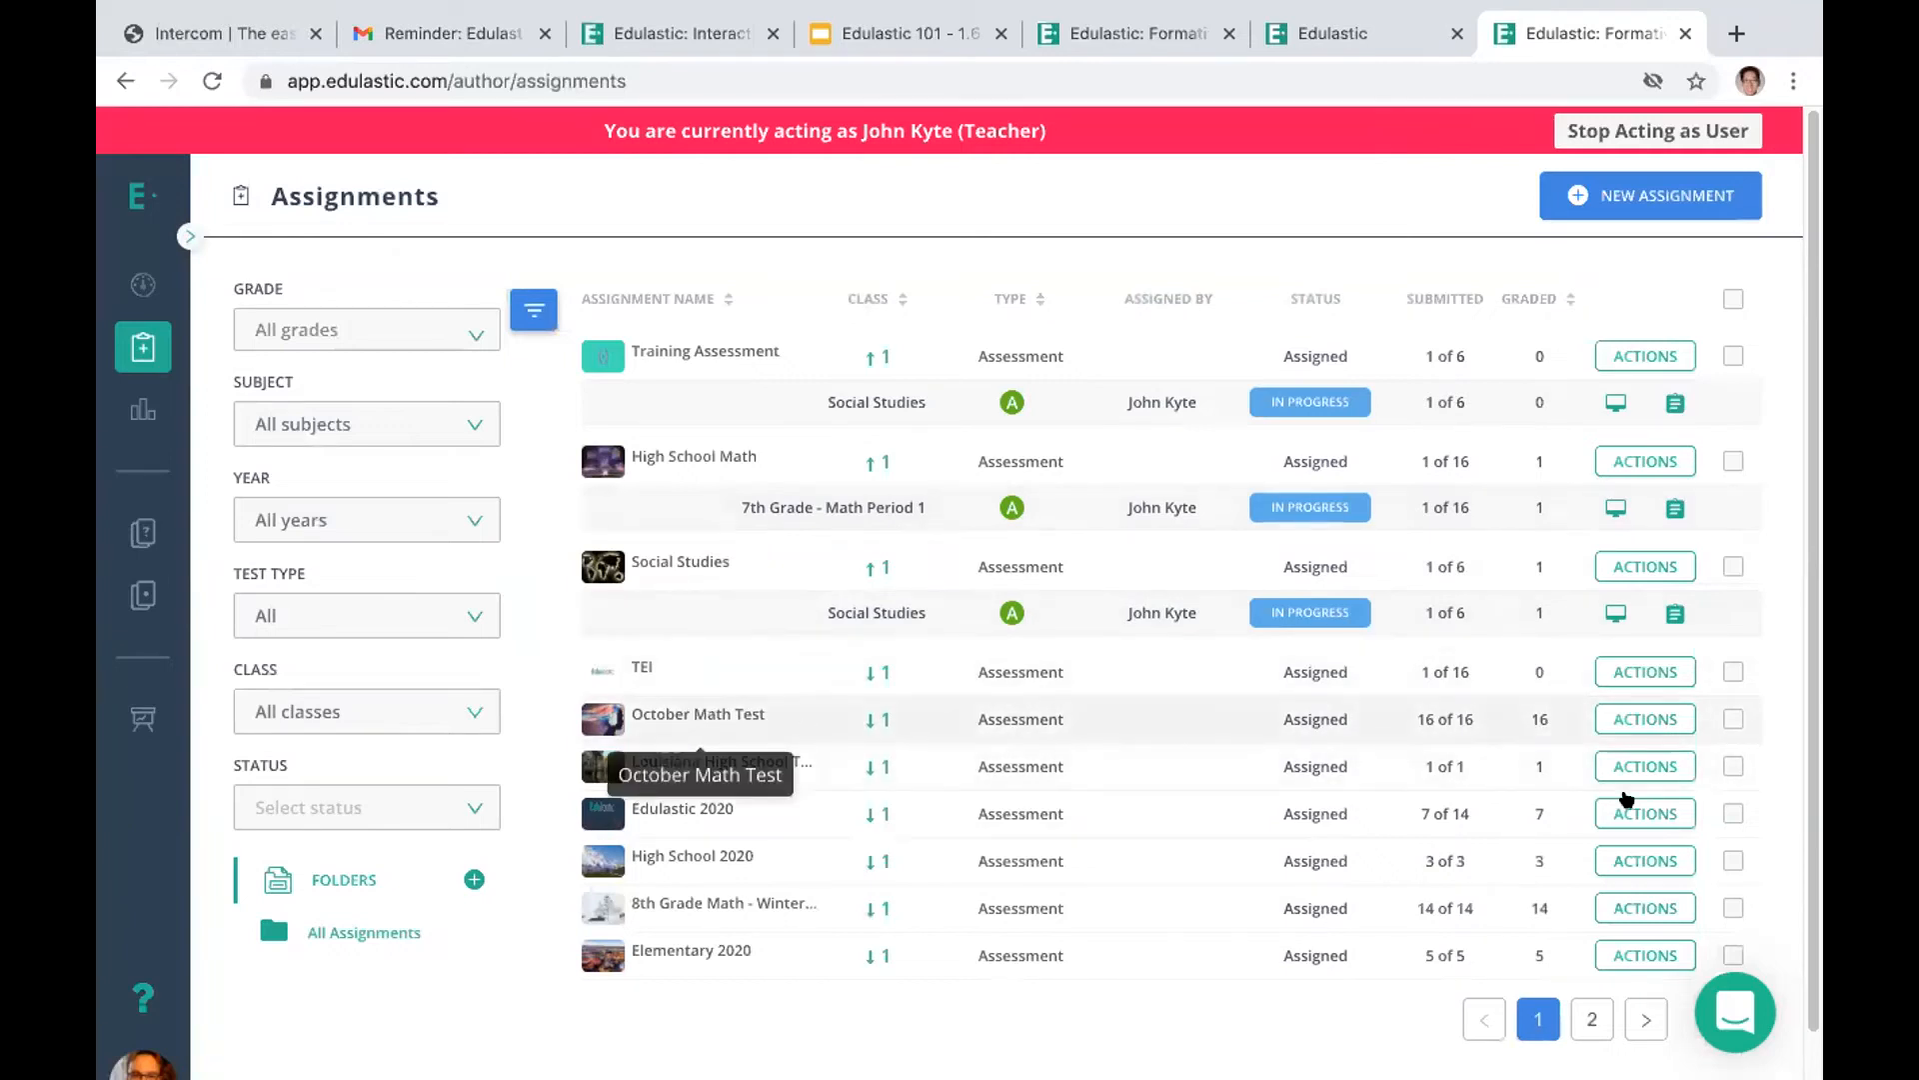
pyautogui.click(1610, 722)
pyautogui.click(1617, 767)
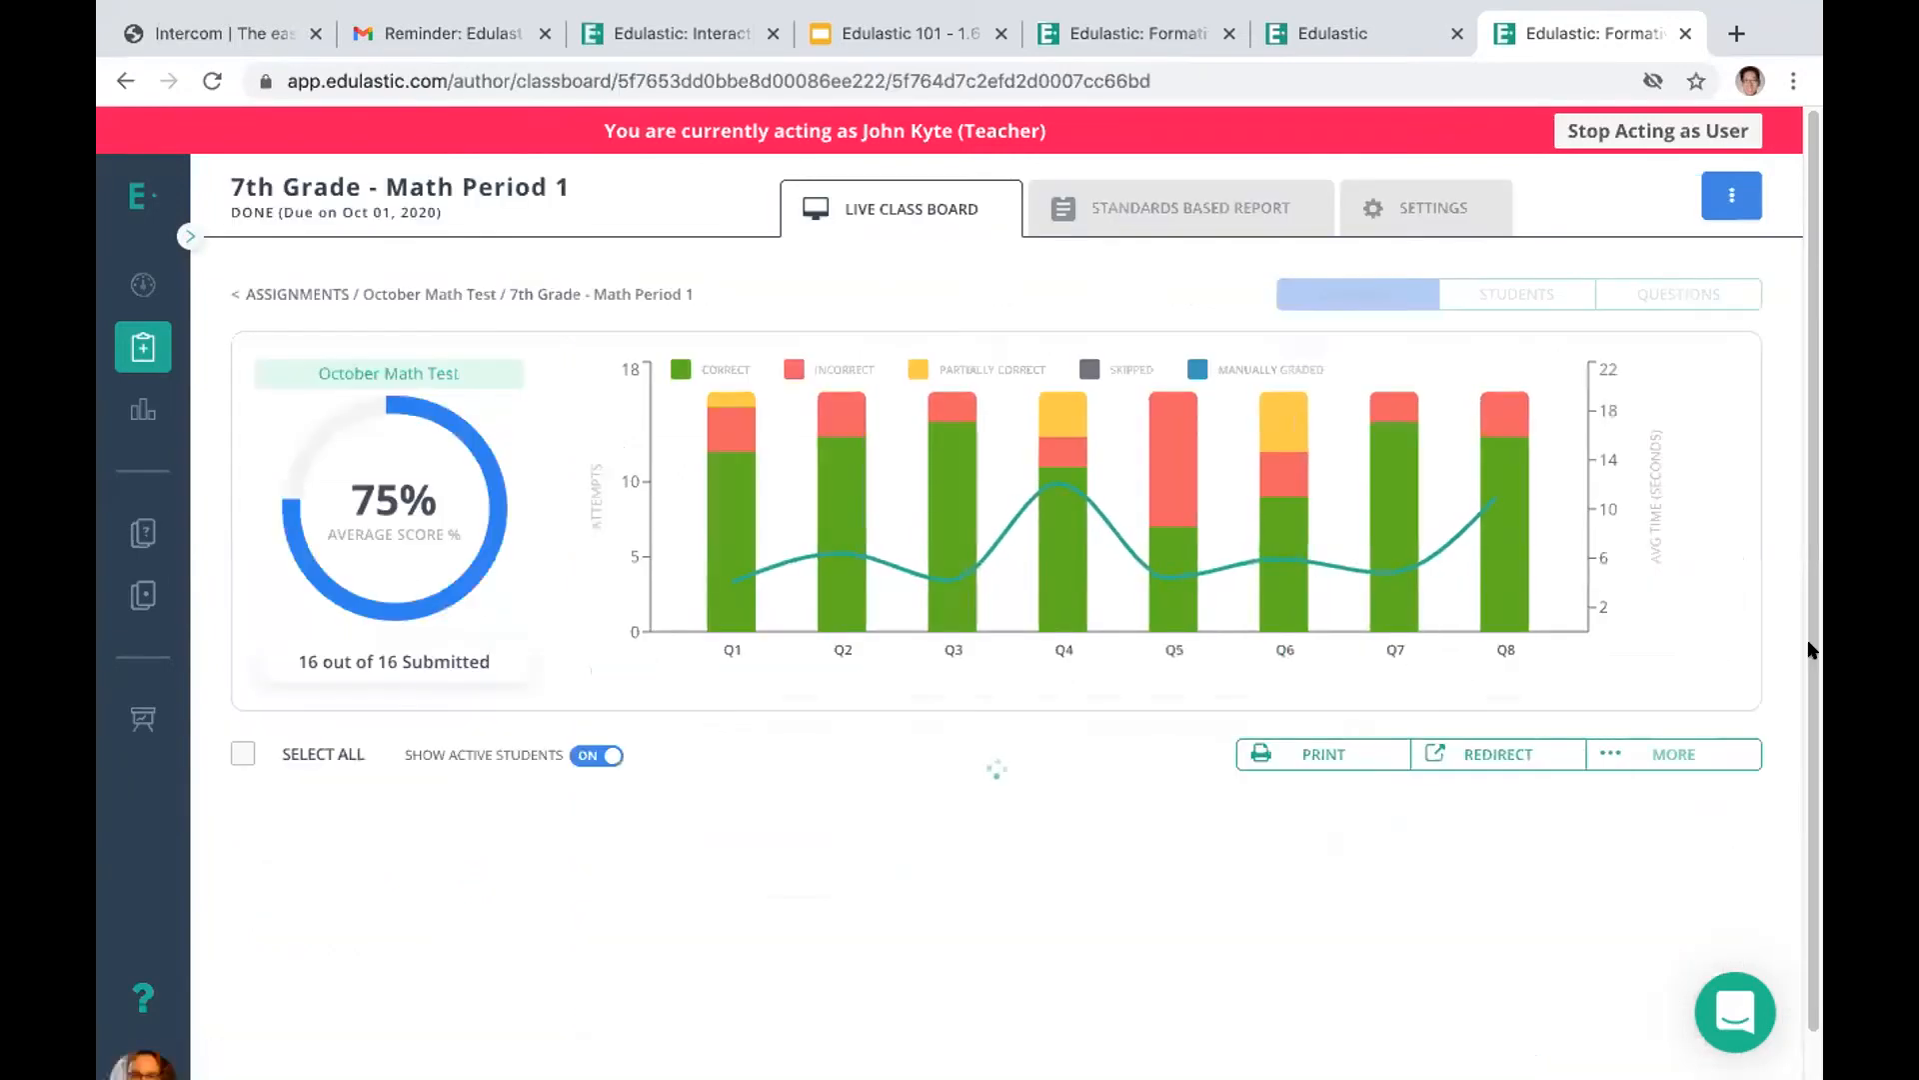
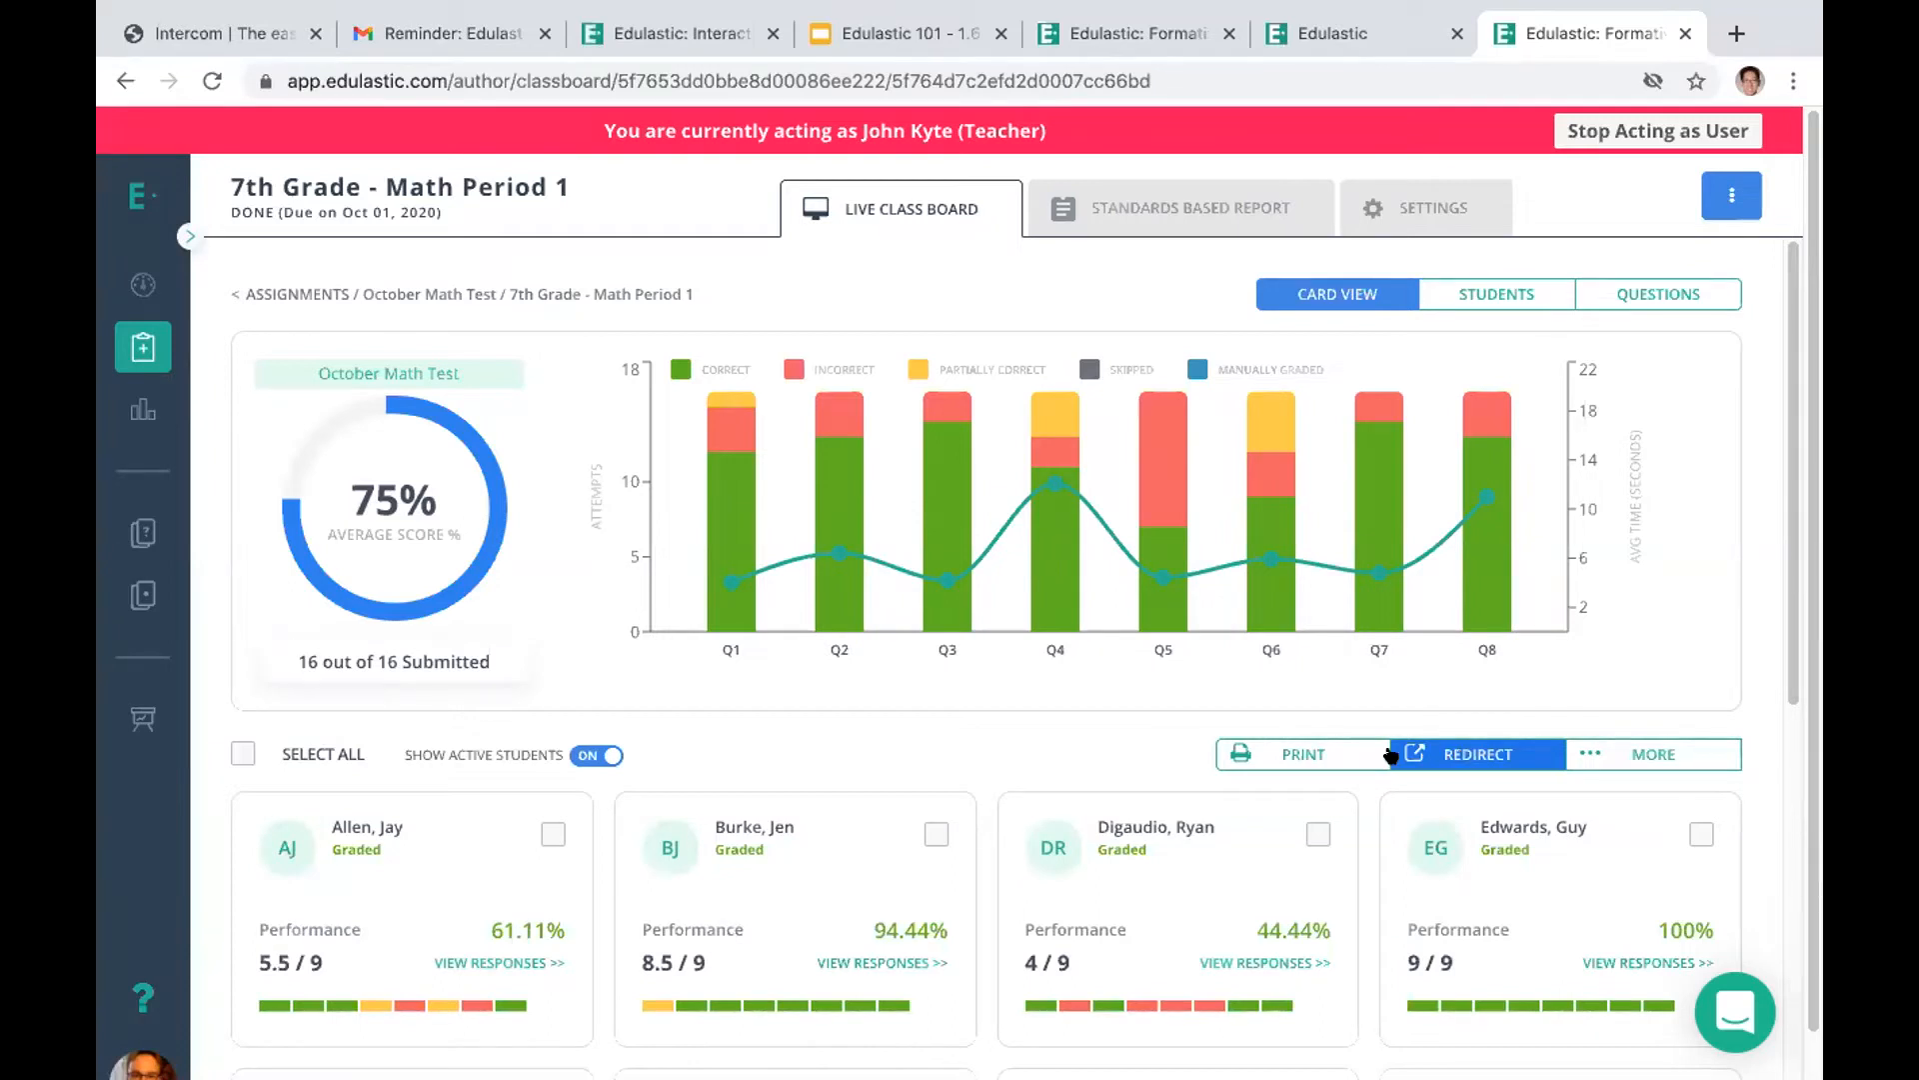
# Select the first student's card on the class board and download that student's responses
pyautogui.click(548, 833)
pyautogui.click(1624, 750)
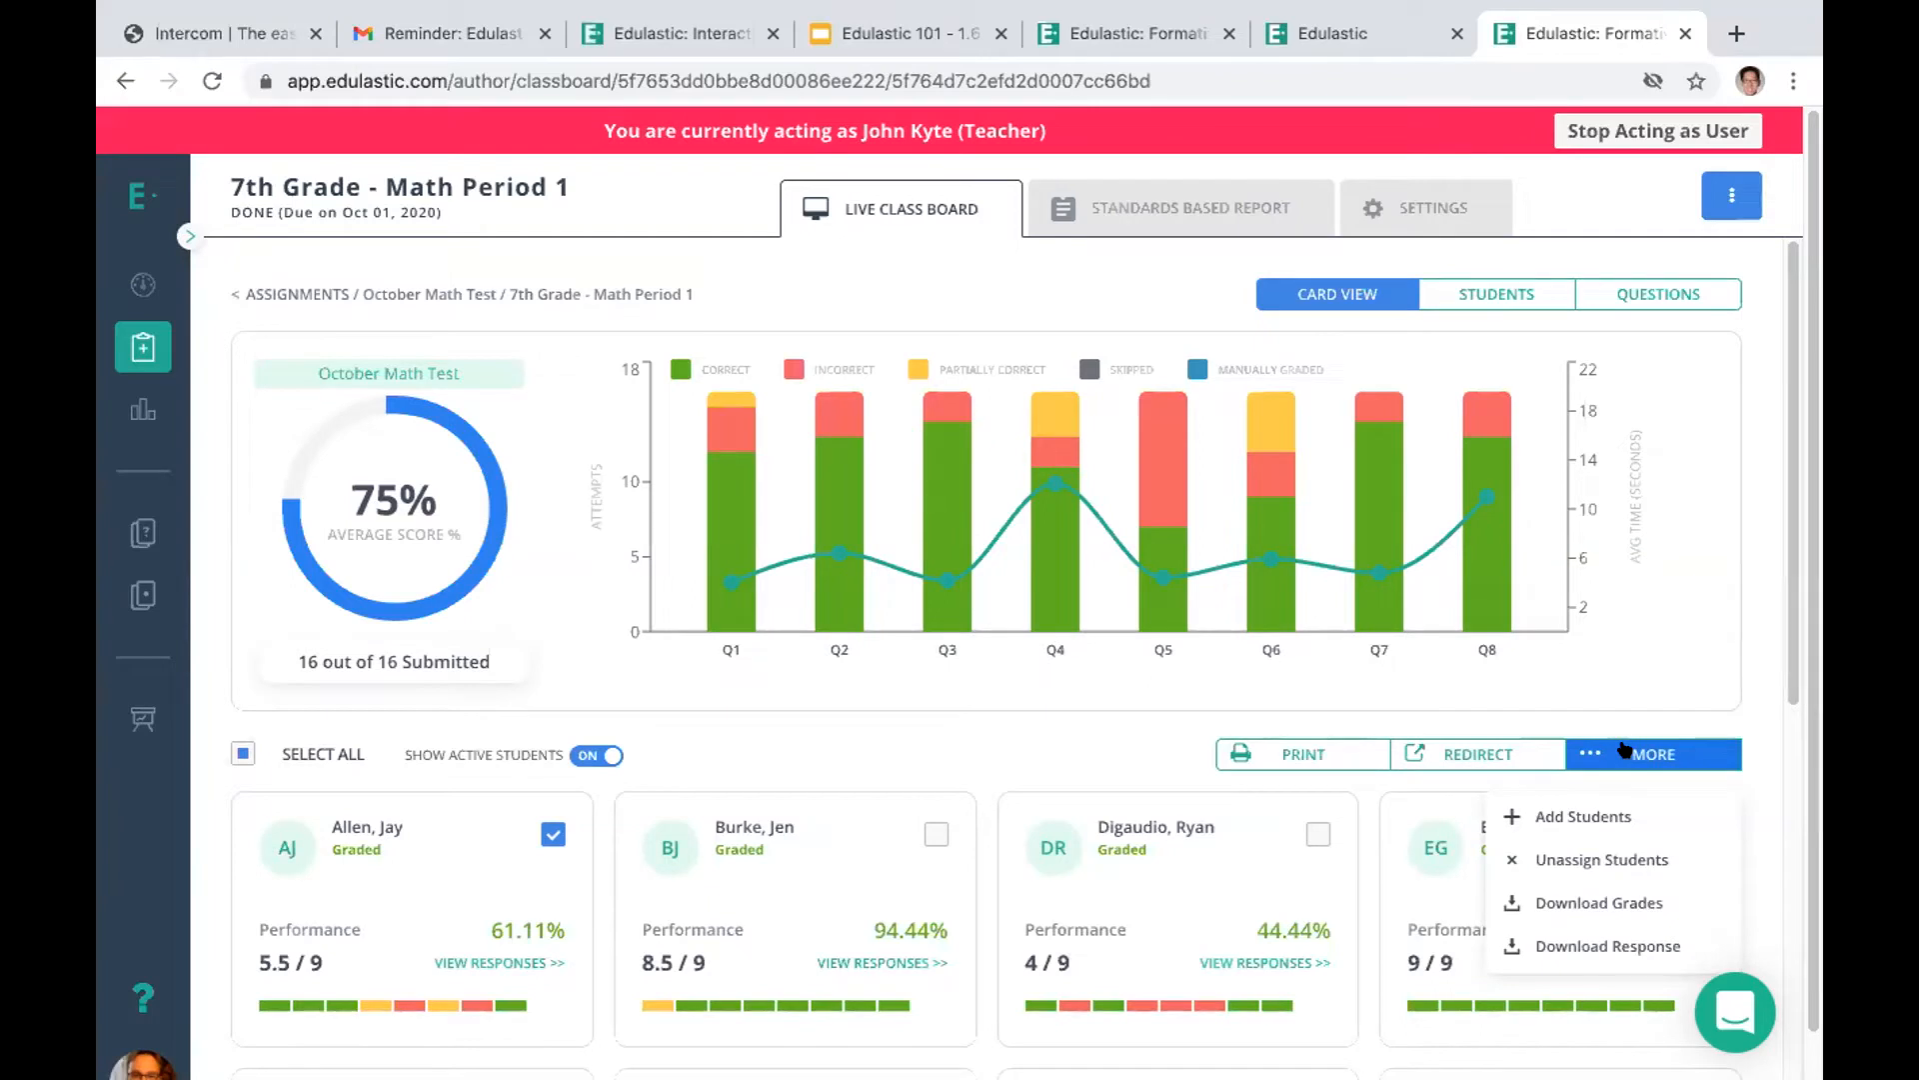
pyautogui.click(1585, 945)
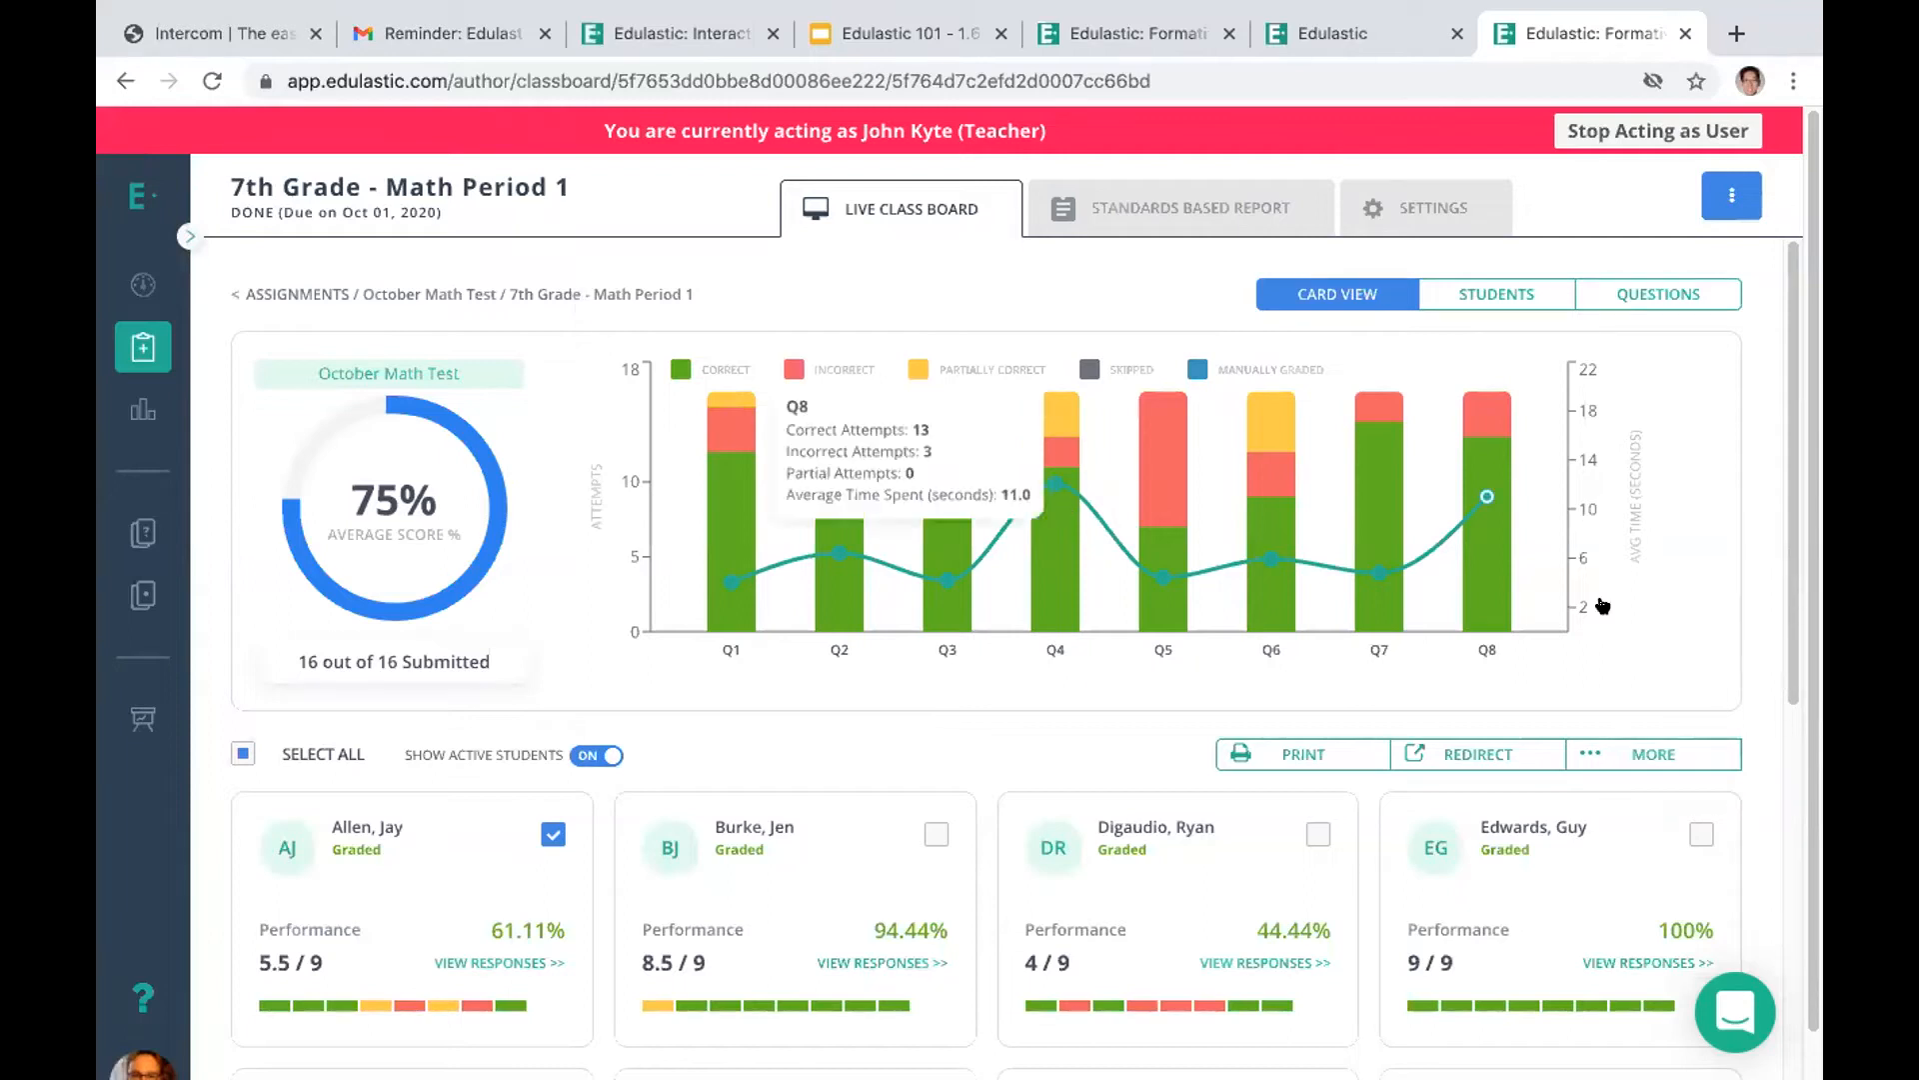
pyautogui.click(1648, 757)
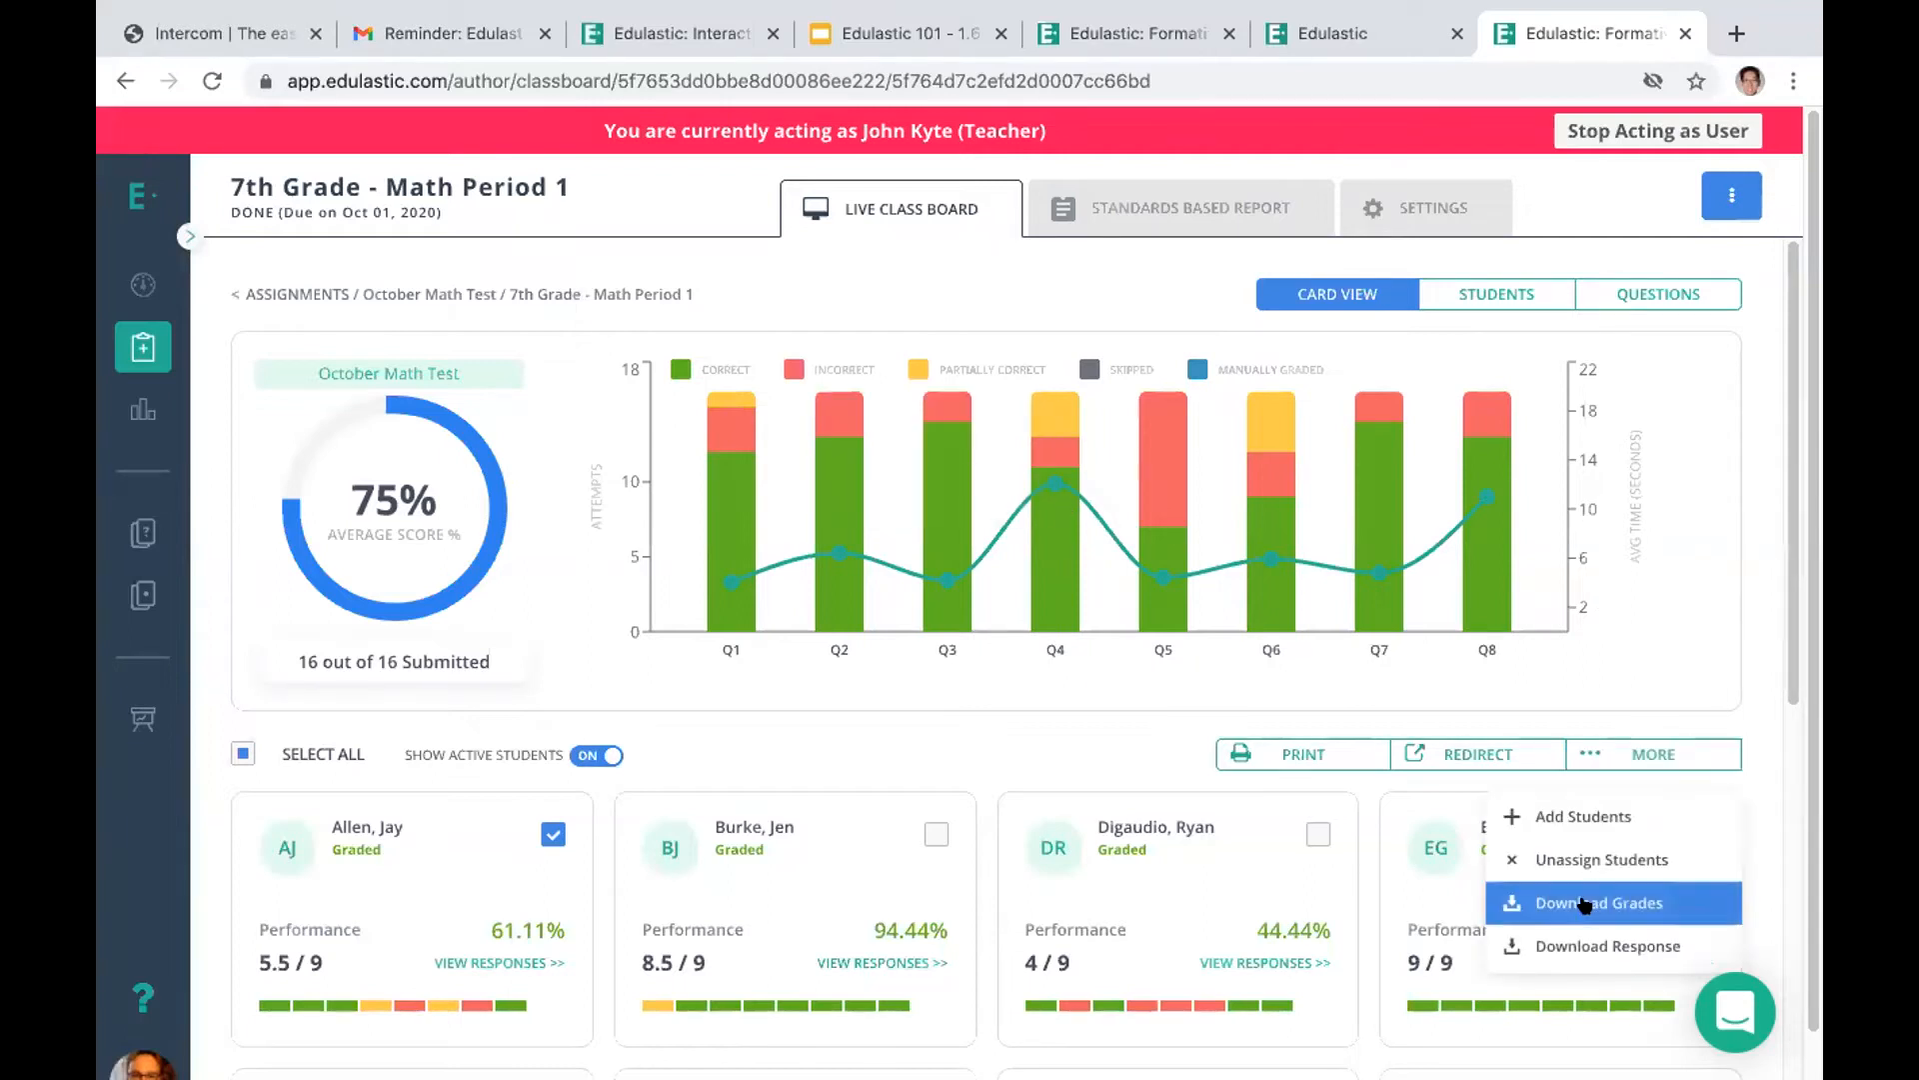
pyautogui.click(1570, 950)
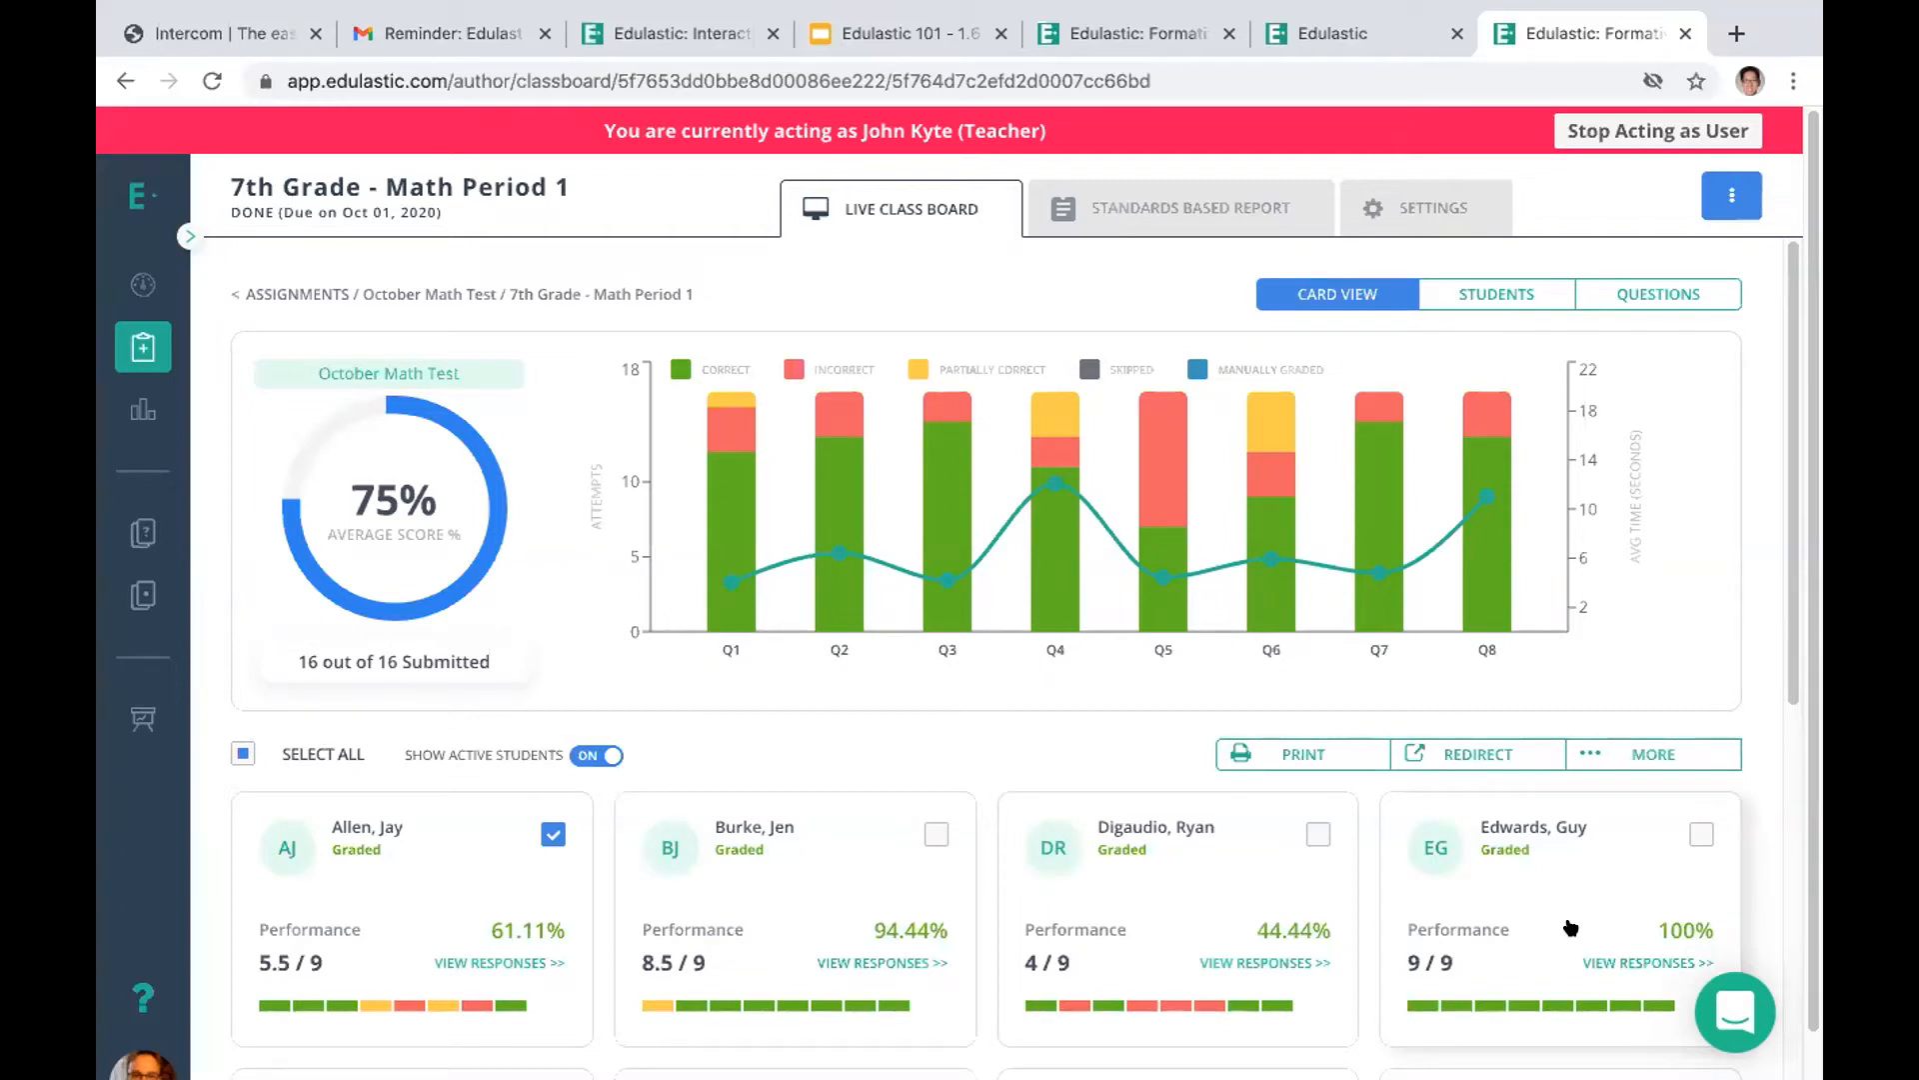
# Add the second and third students to the selection and redirect the assignment to them with a close date of 2021-01-22
pyautogui.click(936, 835)
pyautogui.click(1309, 832)
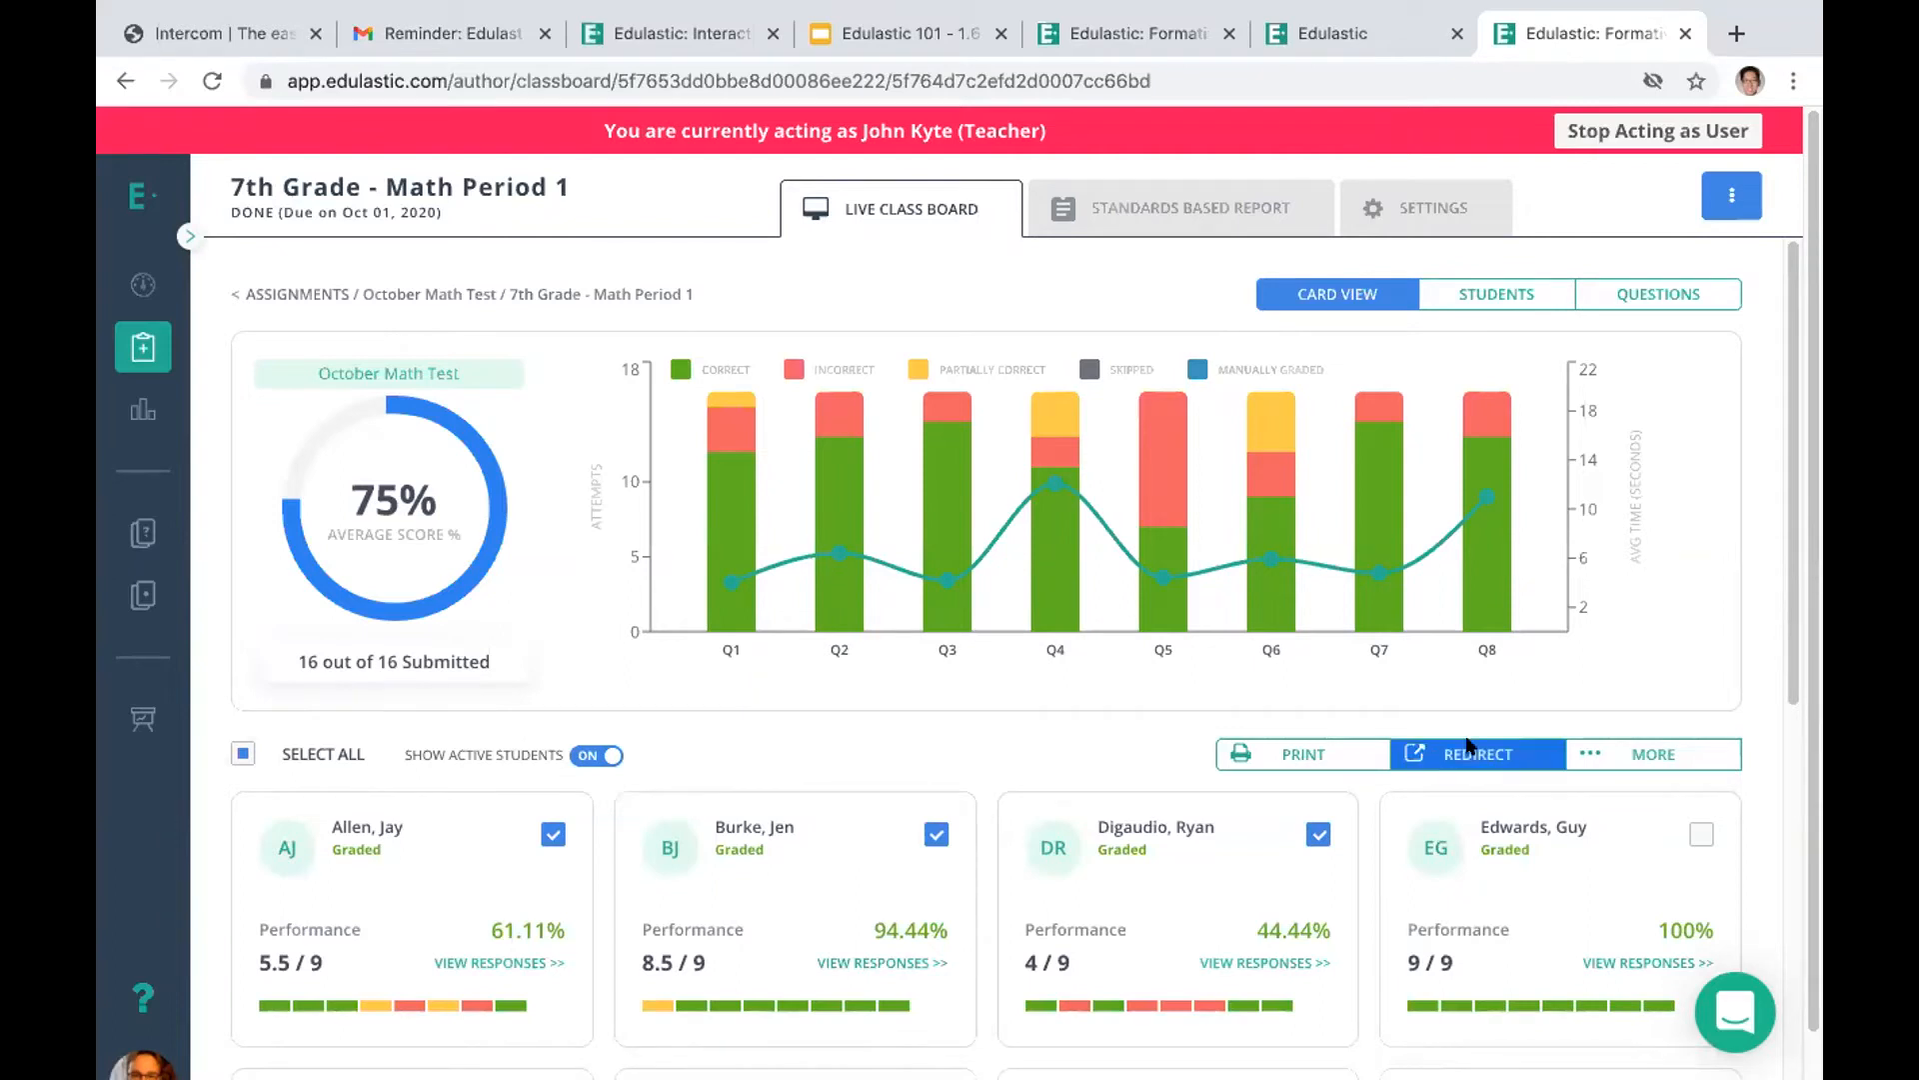
pyautogui.click(1465, 751)
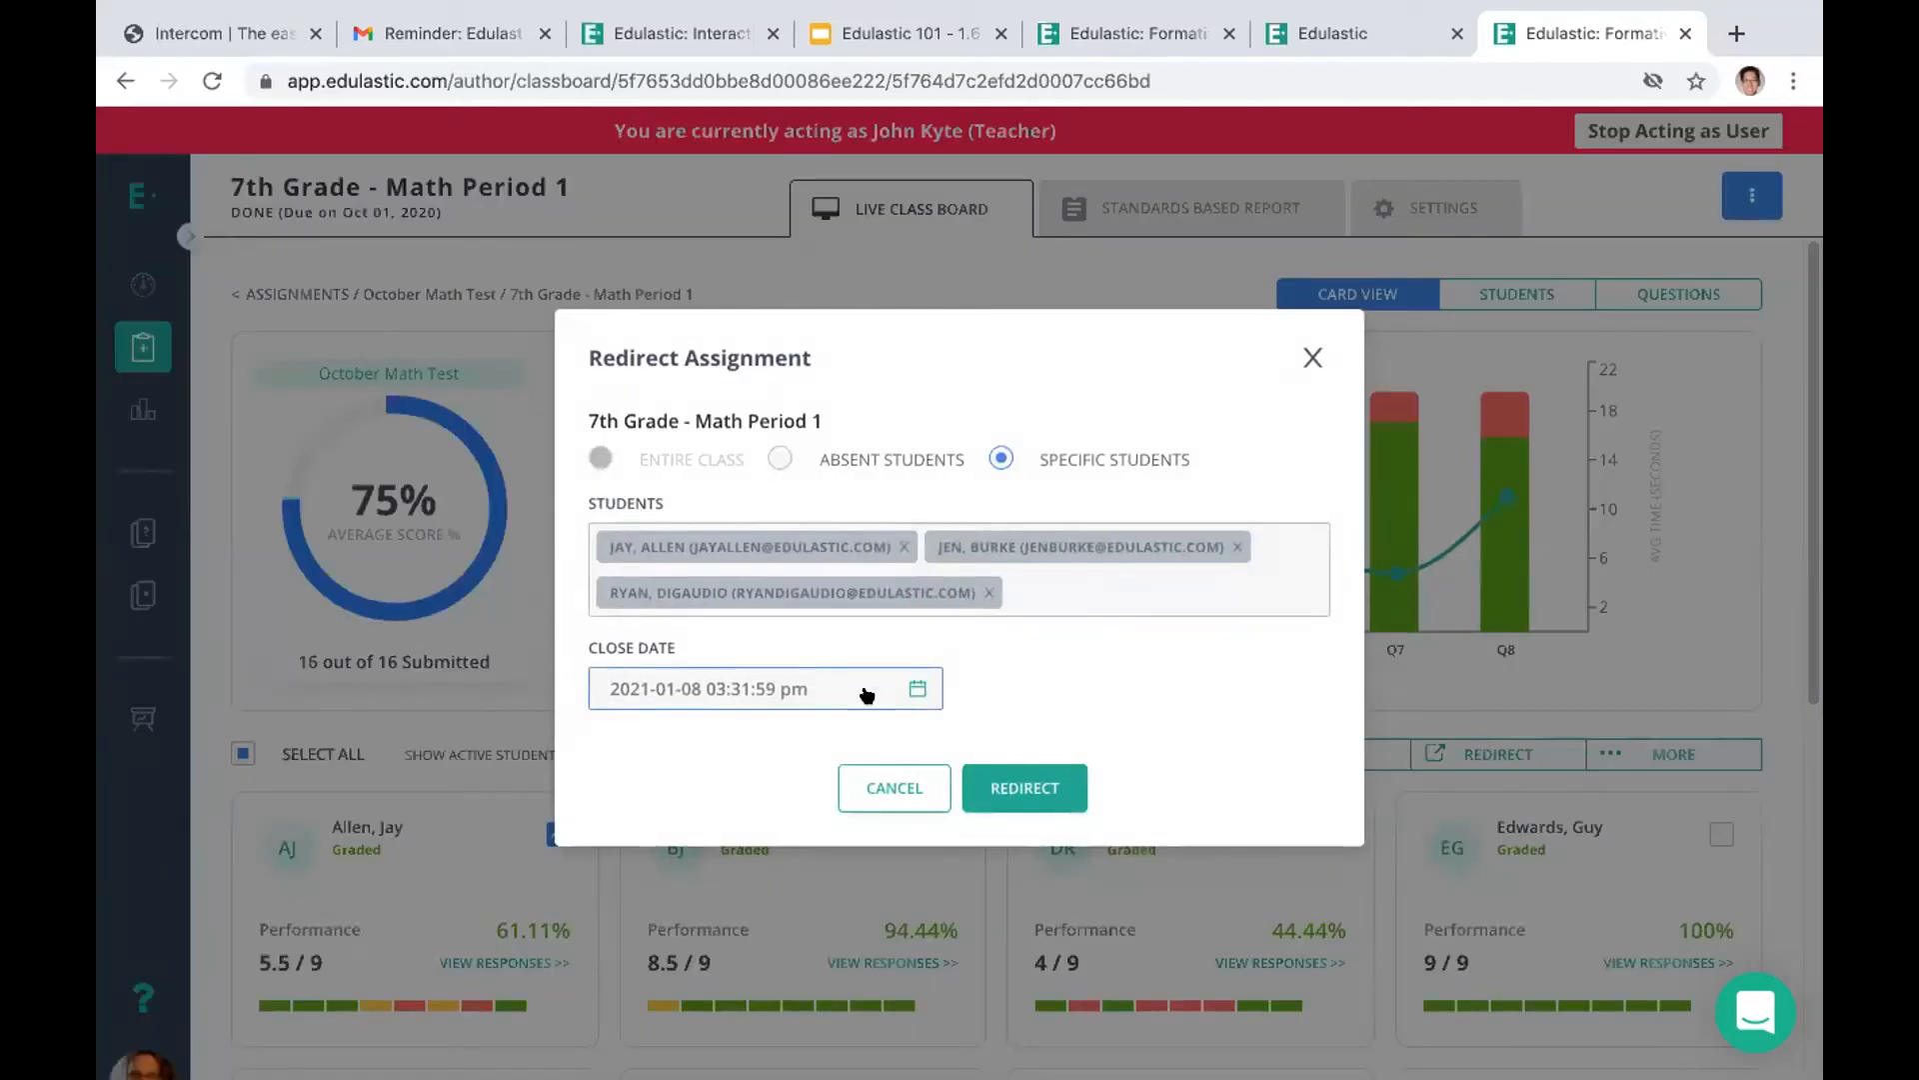
pyautogui.click(918, 688)
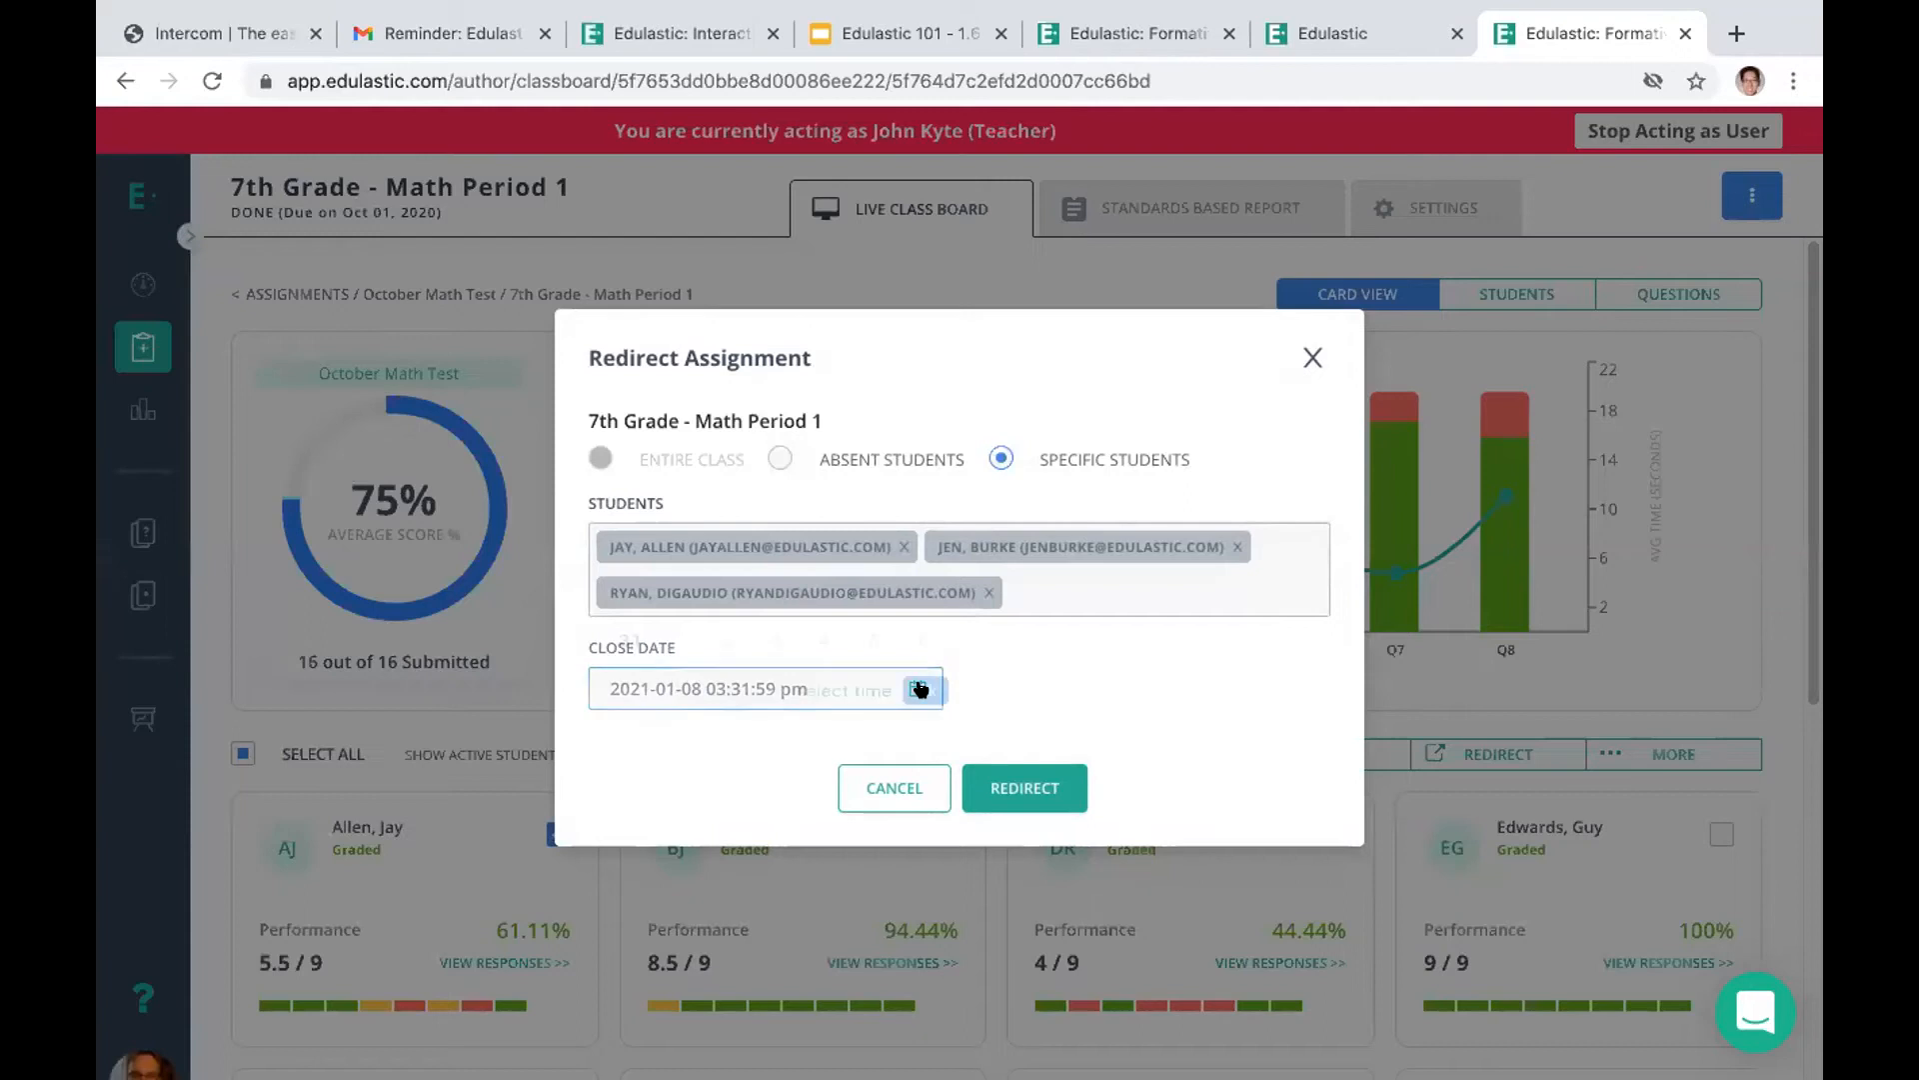
pyautogui.click(874, 548)
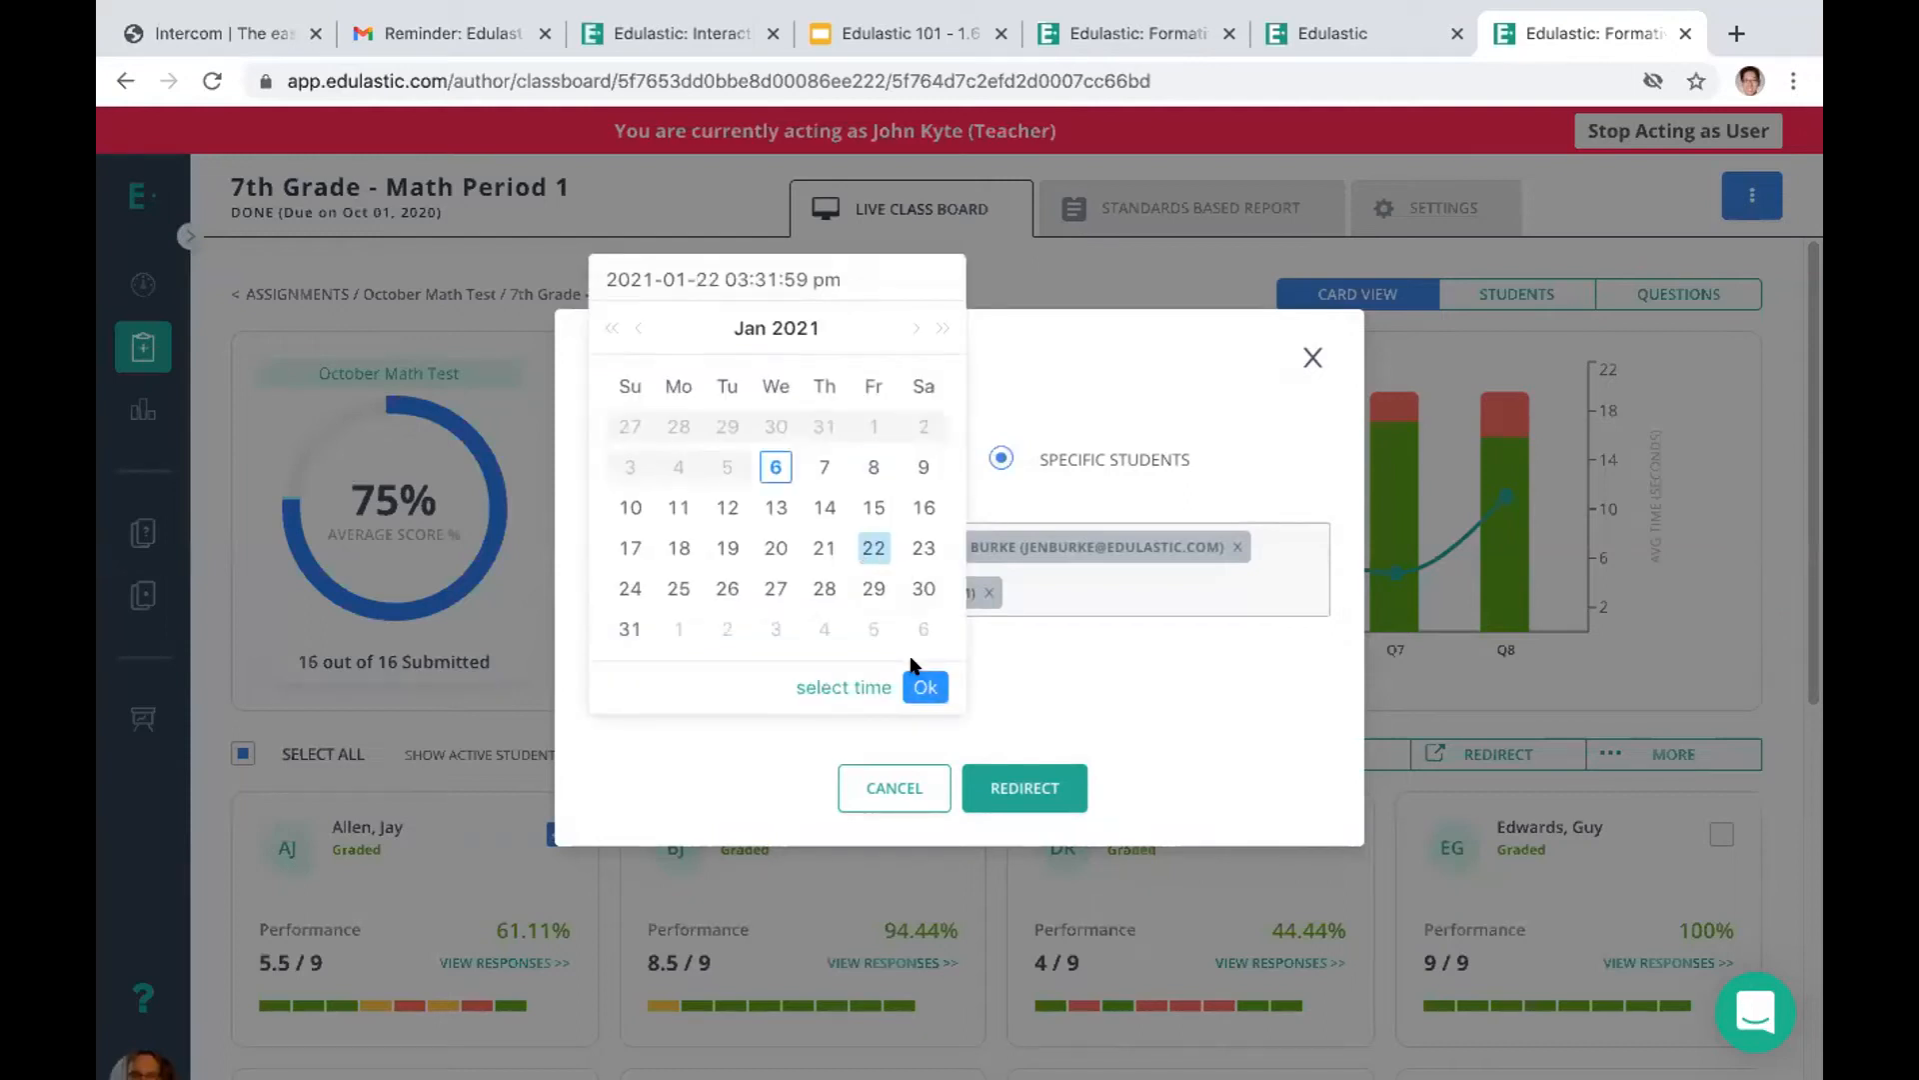
pyautogui.click(1018, 786)
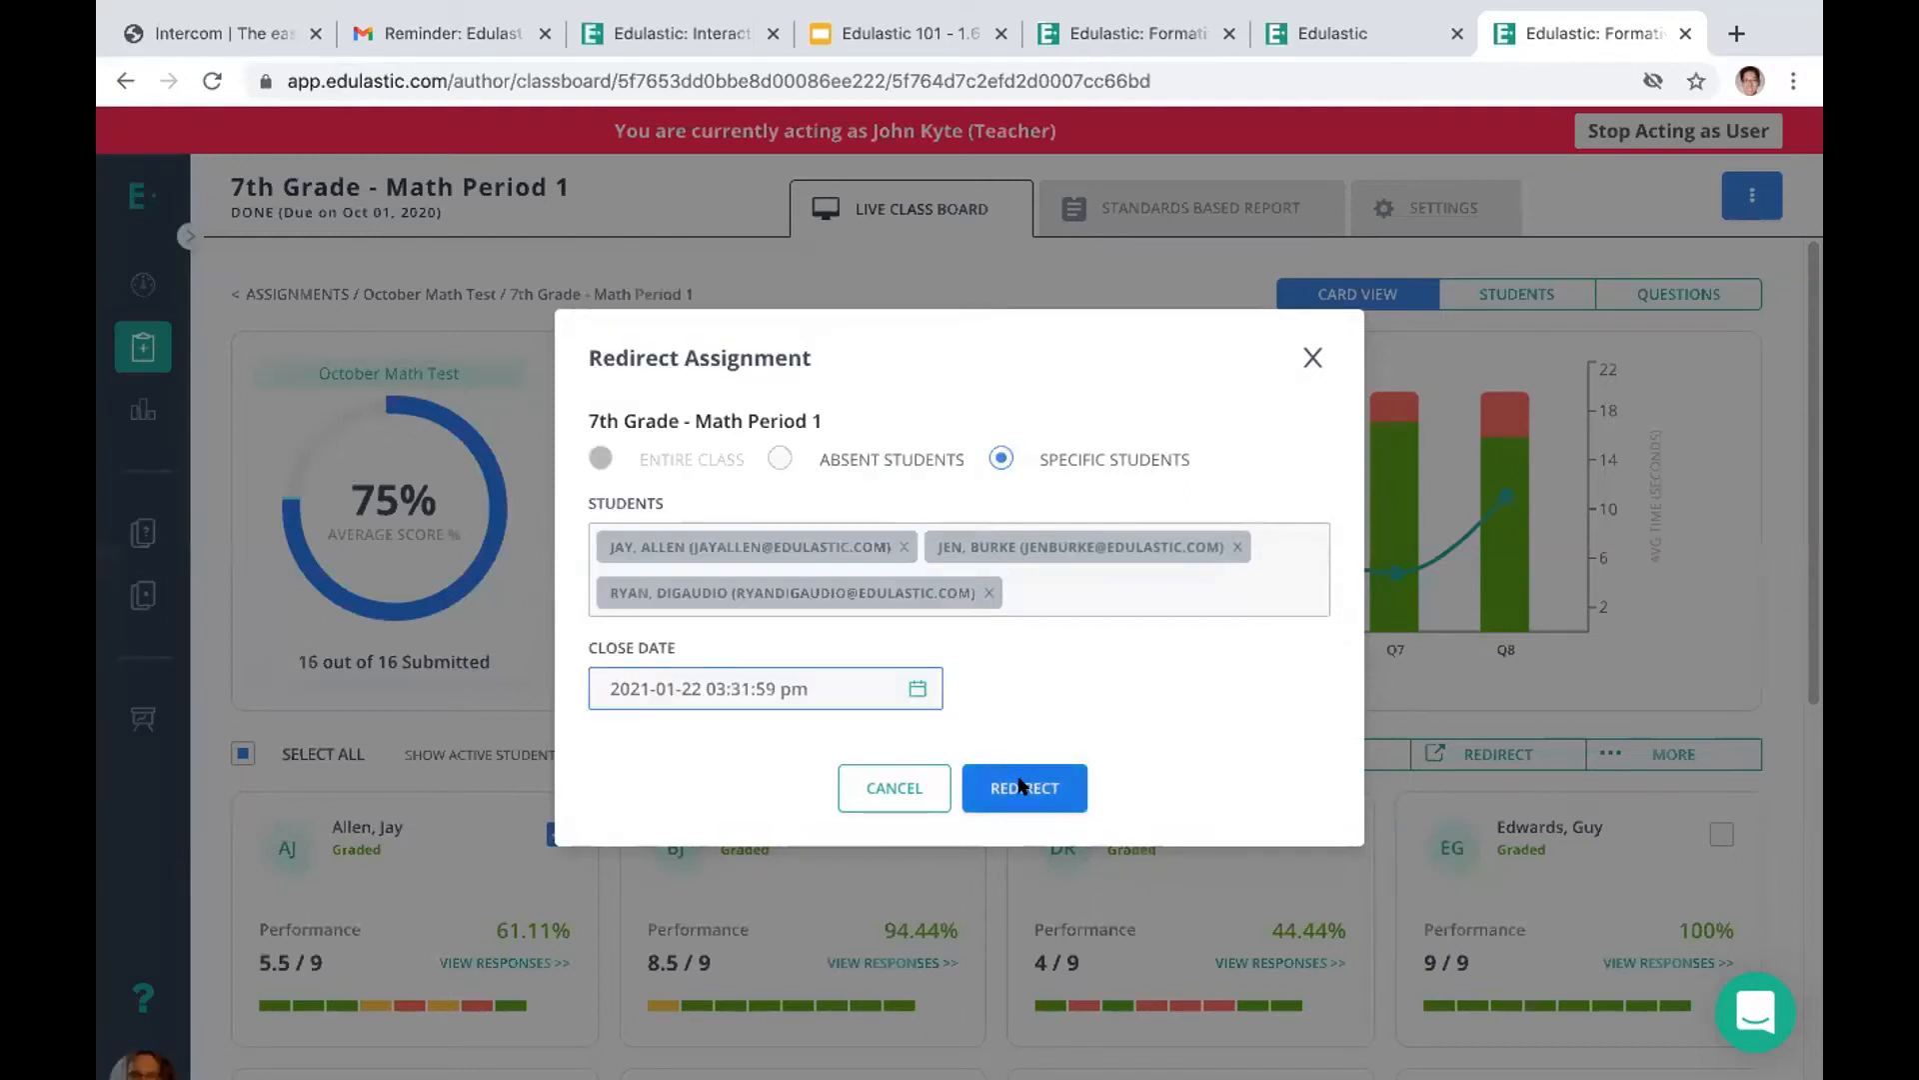
pyautogui.click(1020, 786)
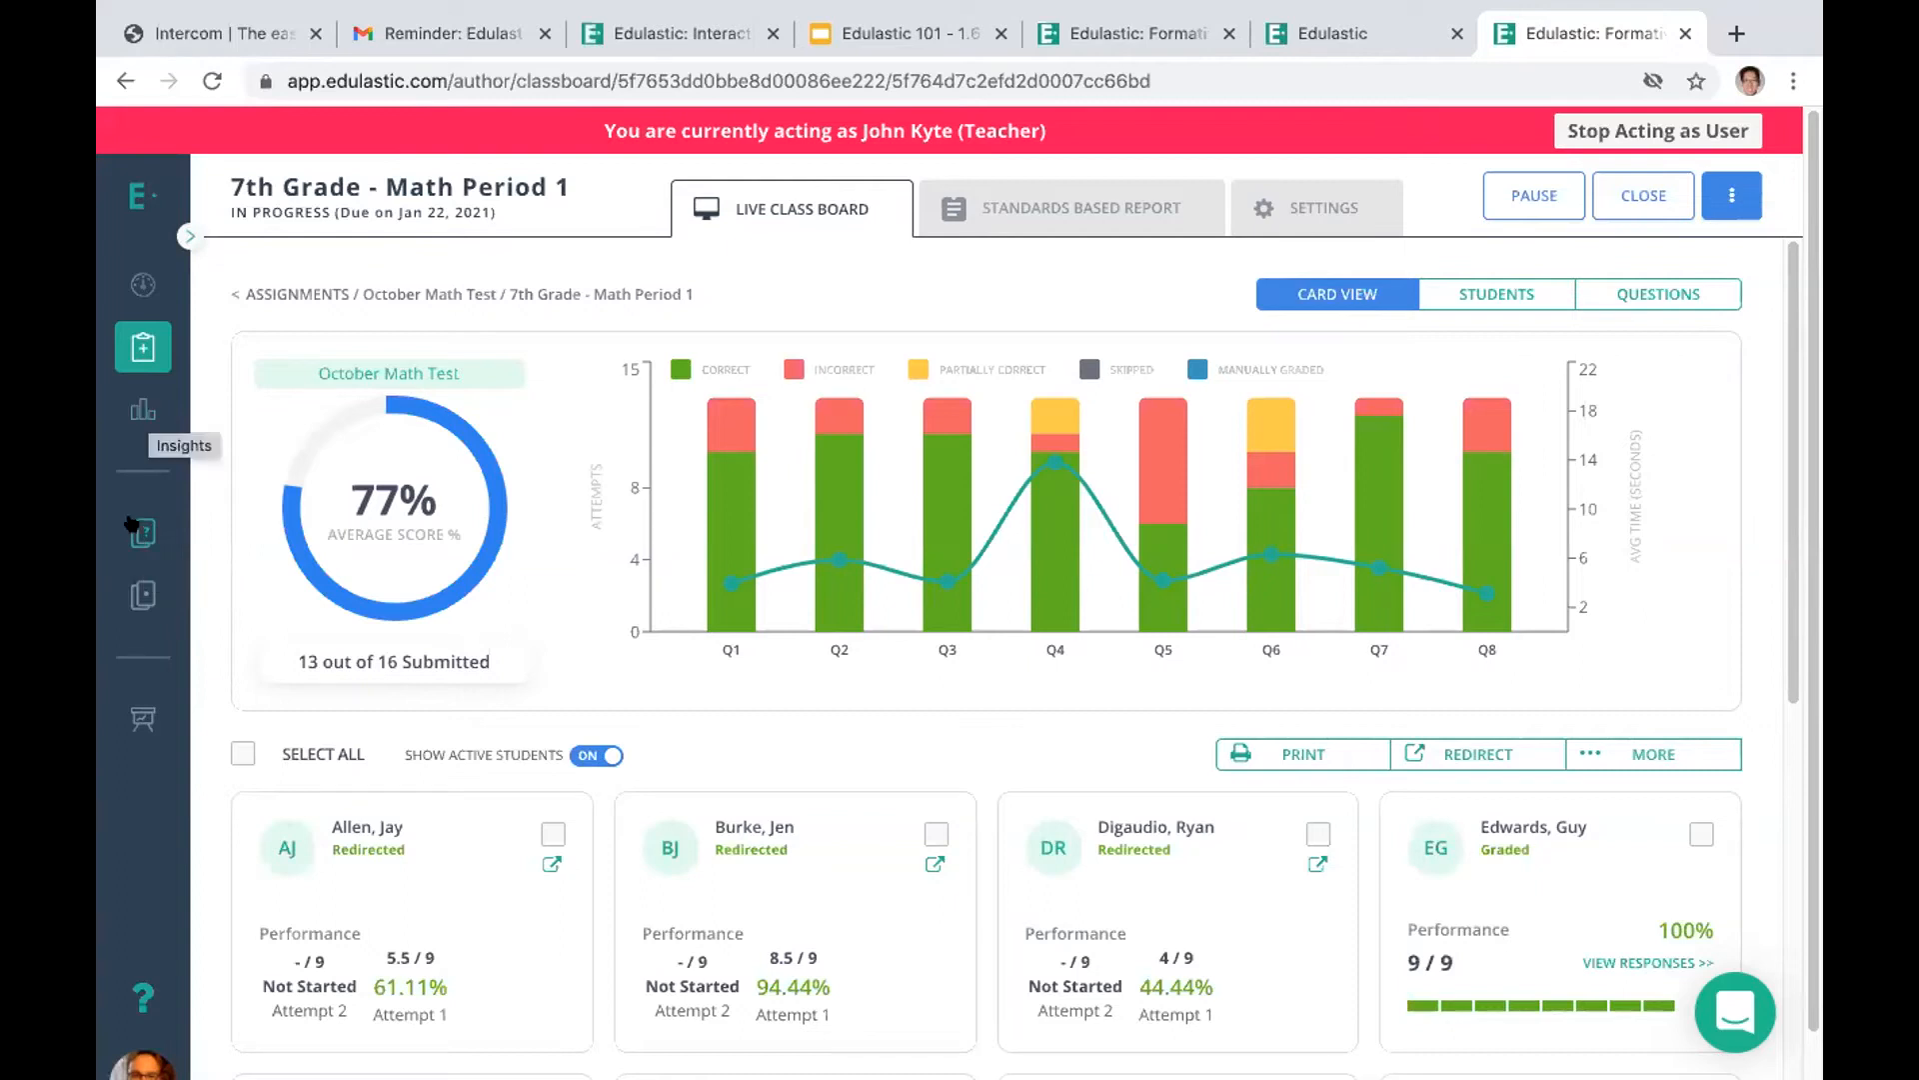
# Go to the test library and start a new test created from scratch
pyautogui.click(140, 597)
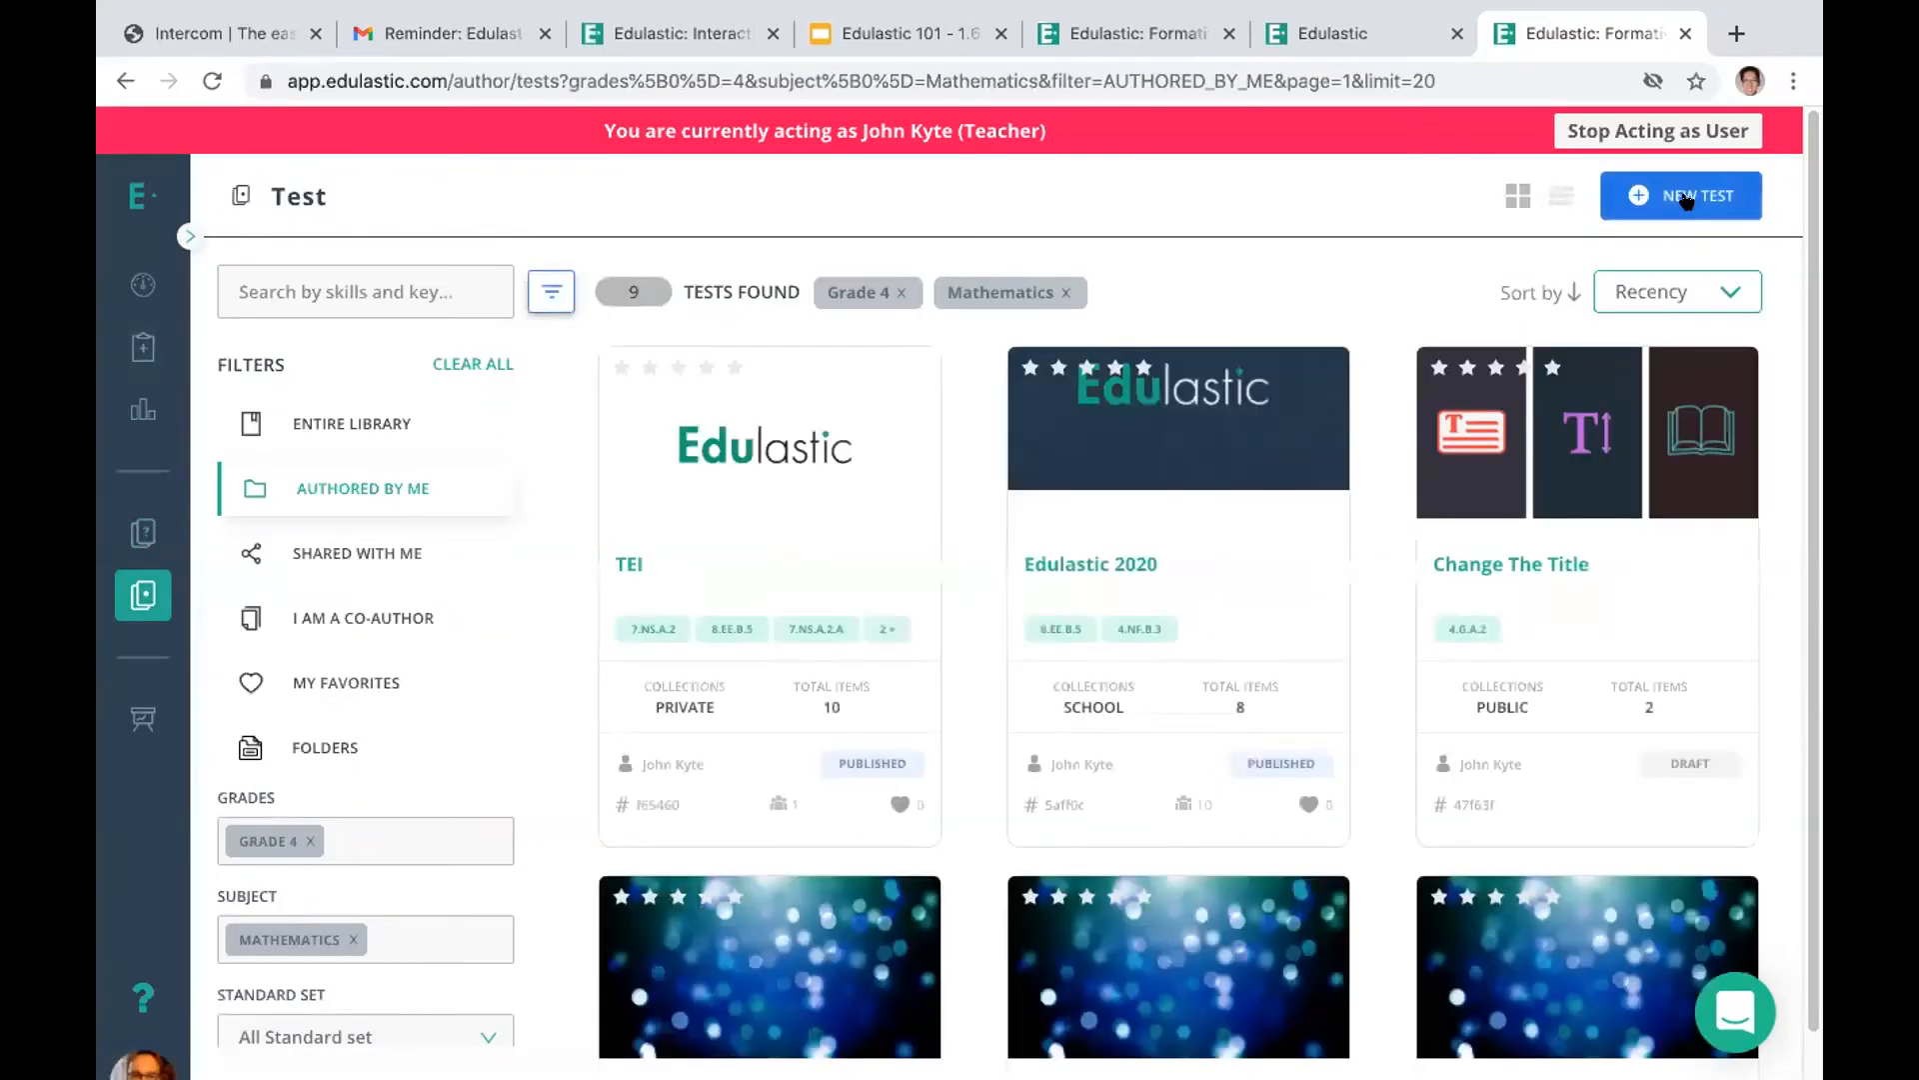
pyautogui.click(1686, 201)
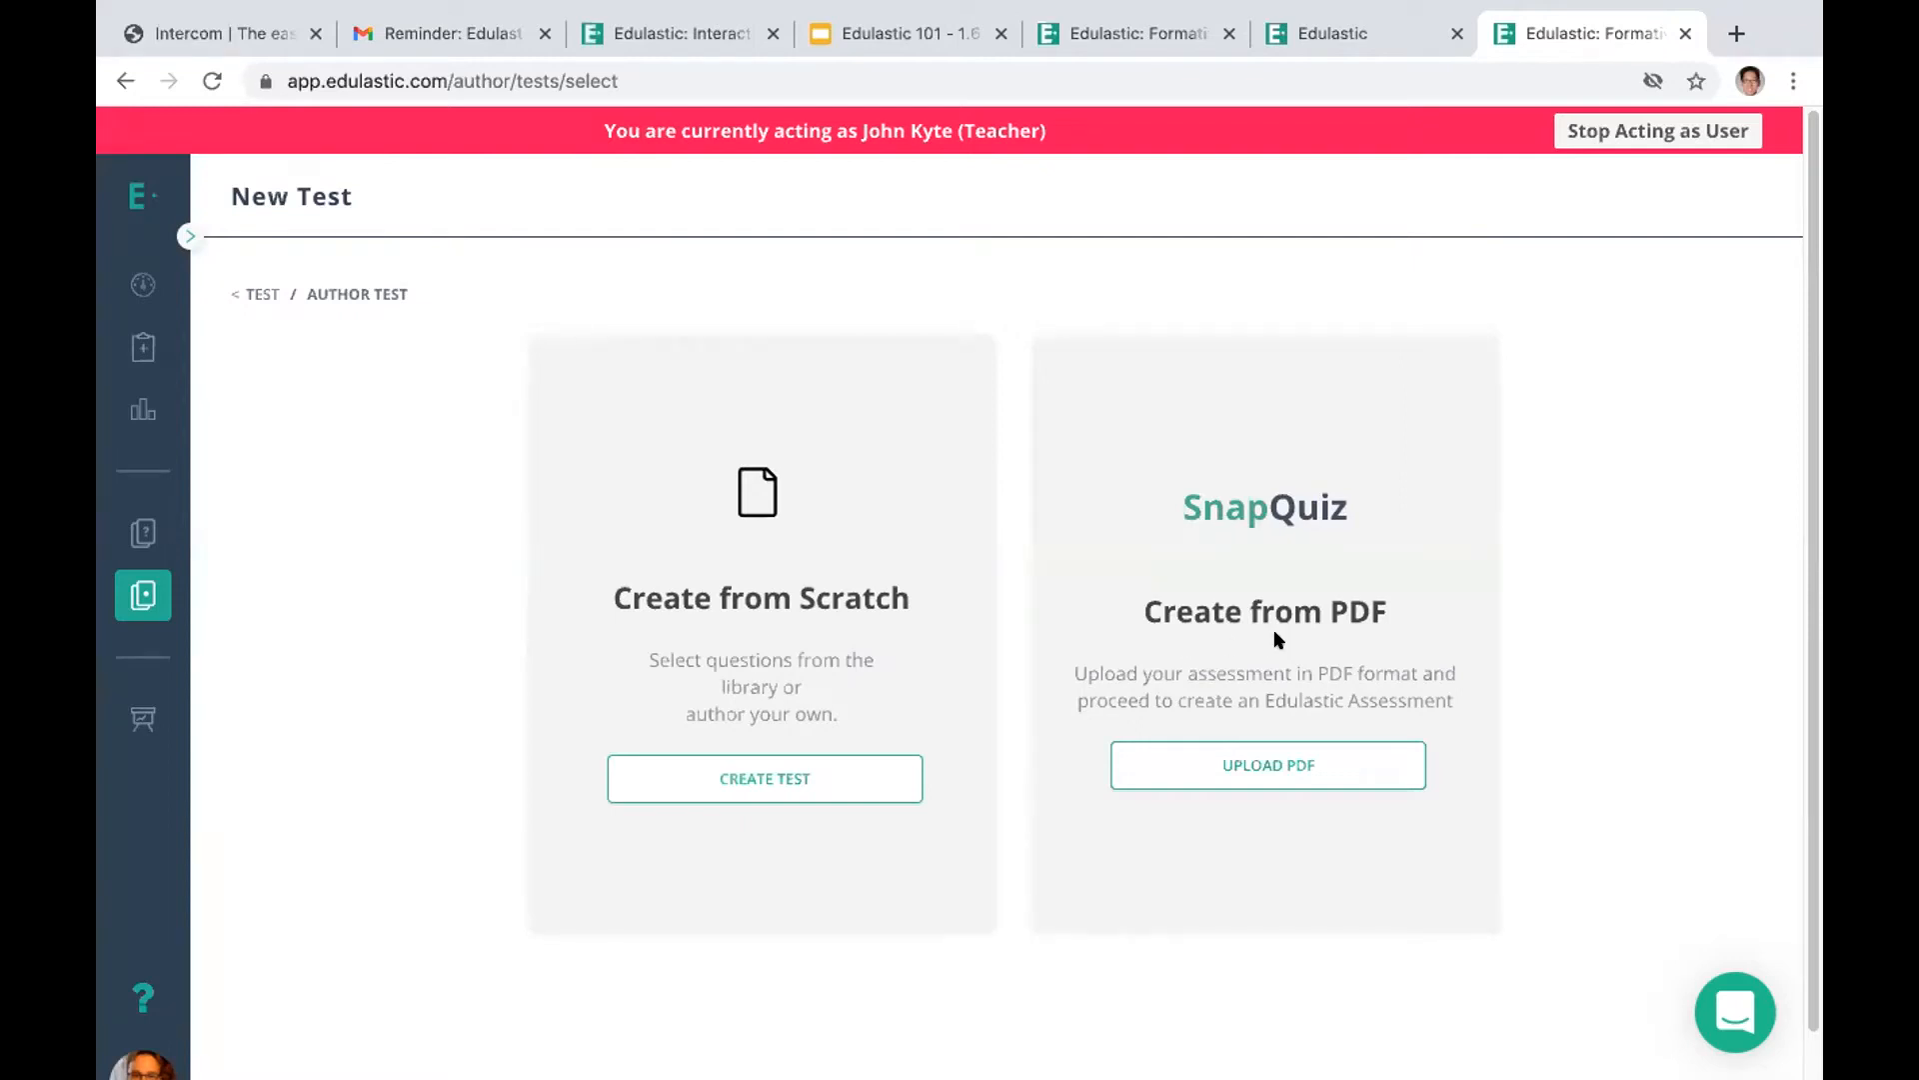
pyautogui.click(762, 776)
# Name the new test "Wednesday Test"
pyautogui.click(696, 703)
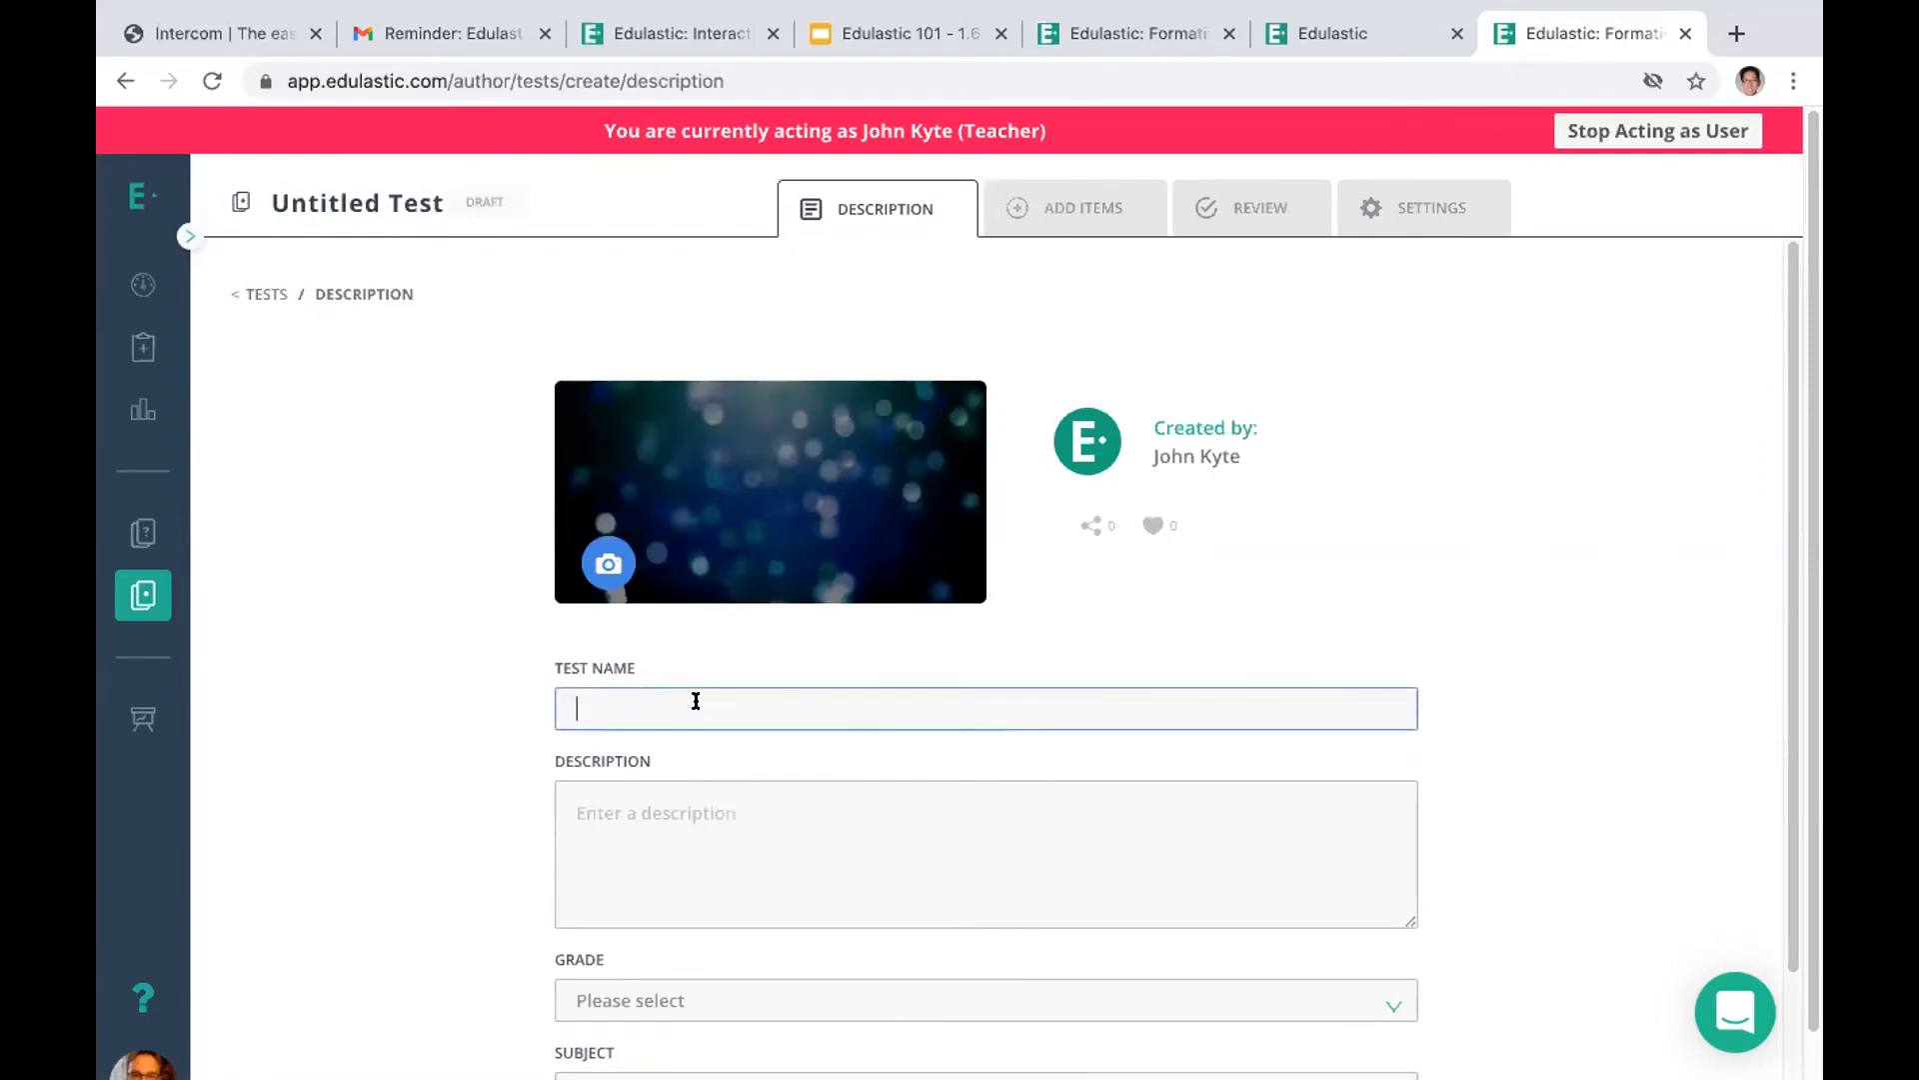
pyautogui.write('Wednesd')
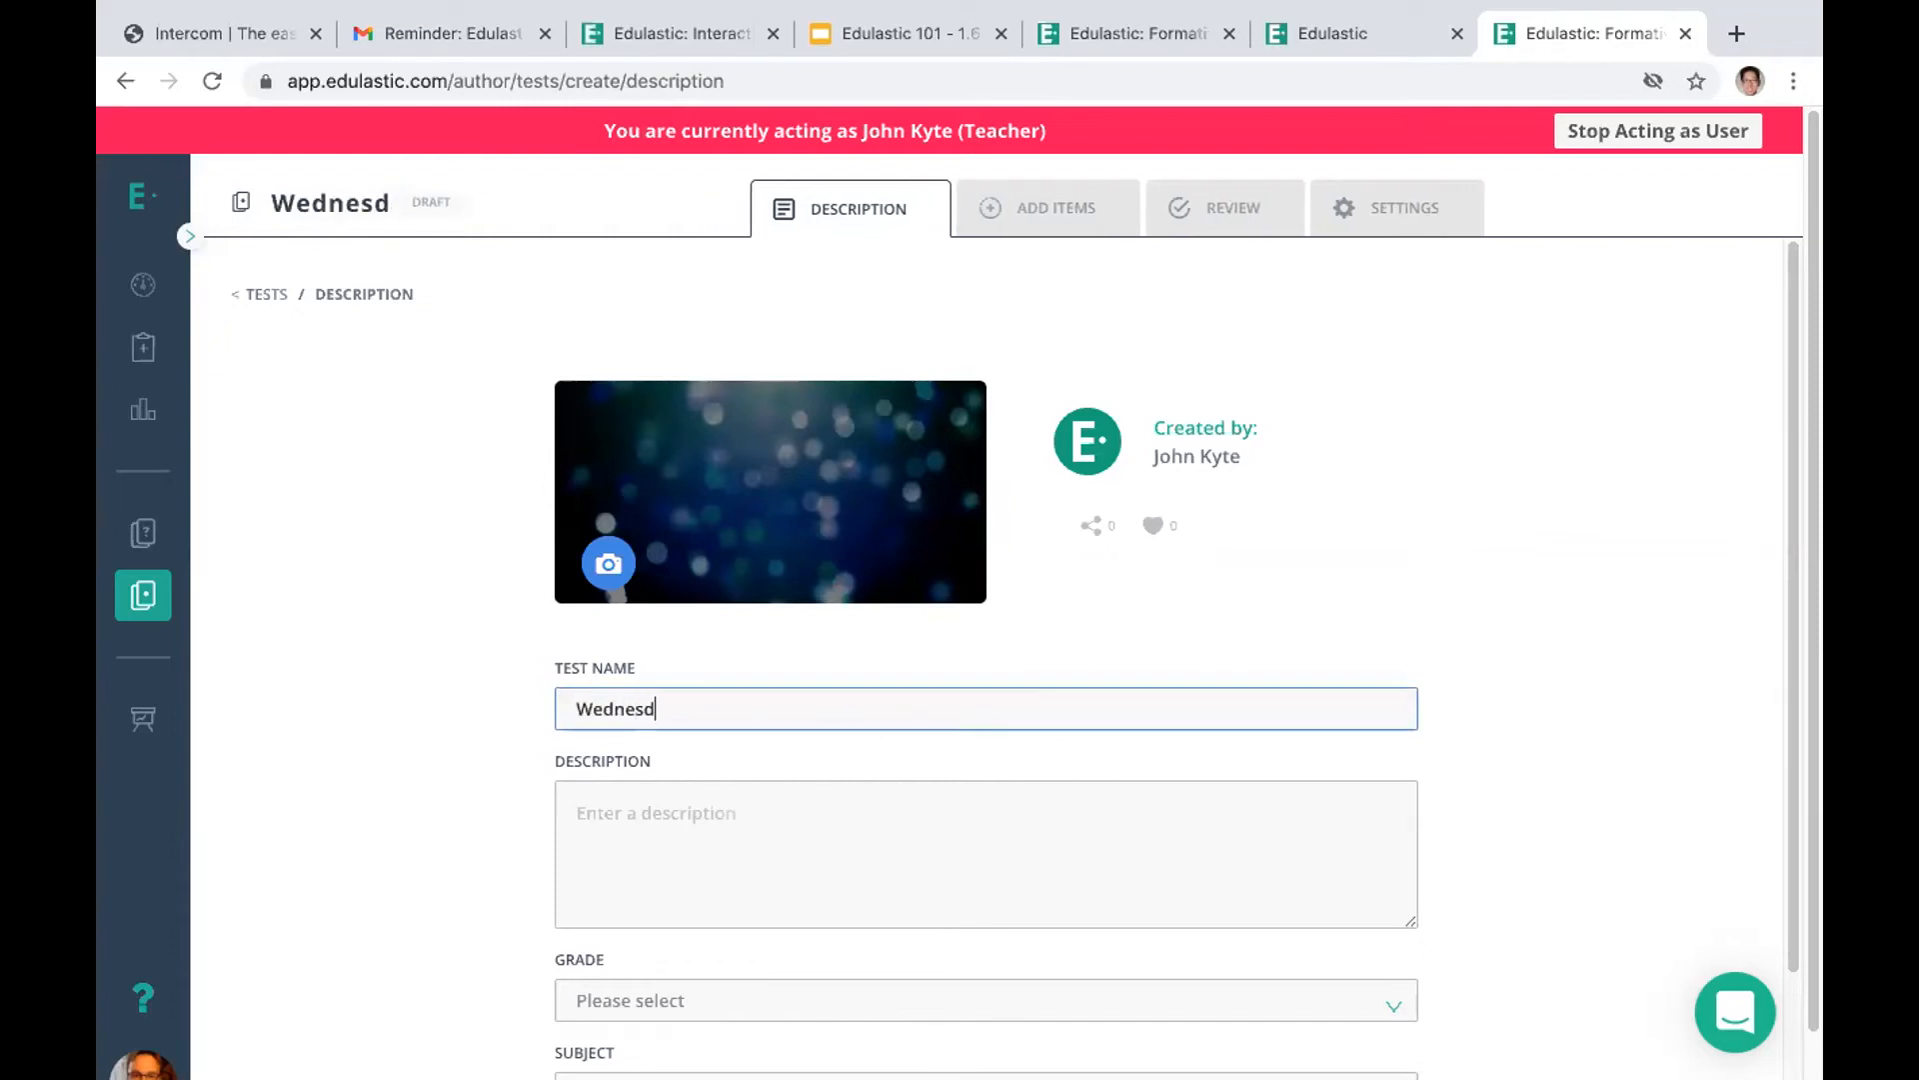
pyautogui.write('ay AS')
pyautogui.press('BackSpace')
pyautogui.press('BackSpace')
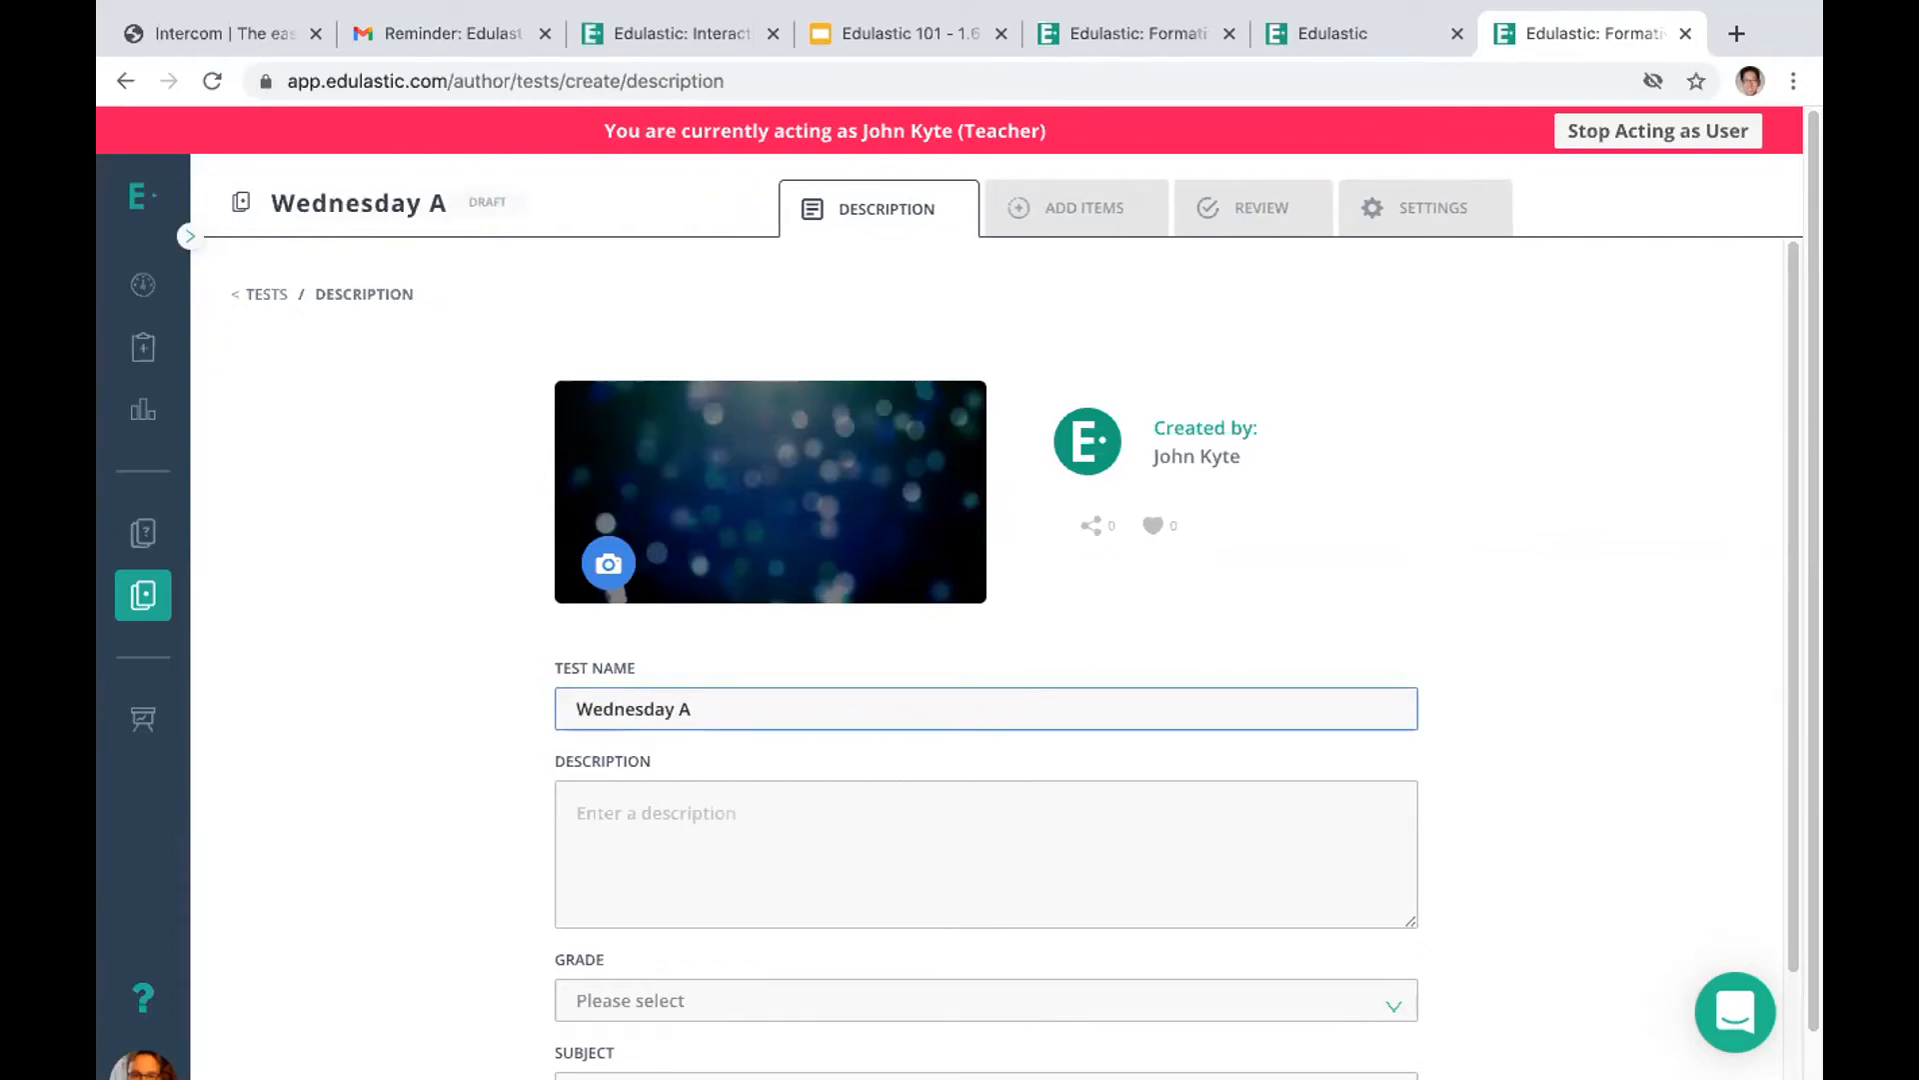
pyautogui.write('Test')
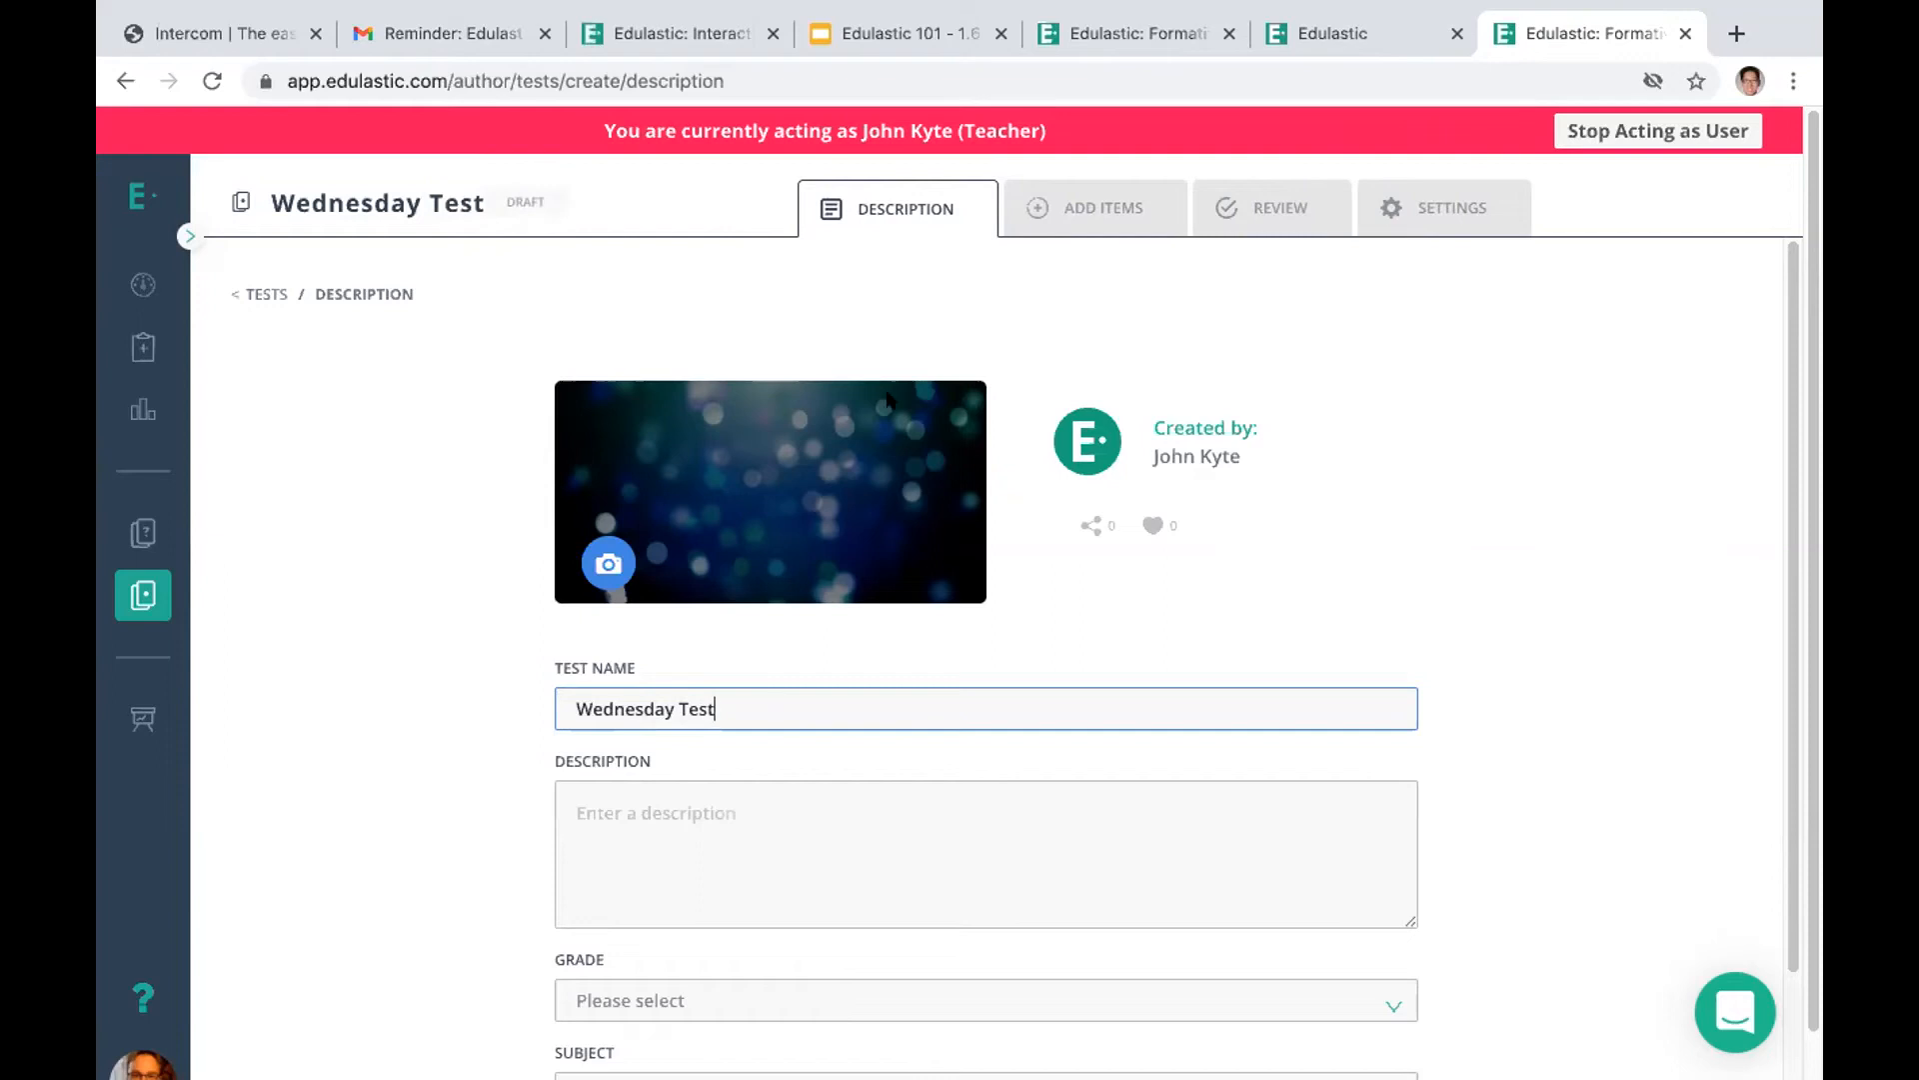
# Create a new item for the test using the Multiple Choice - Standard question type
pyautogui.moveTo(1792, 536); pyautogui.dragTo(1786, 377)
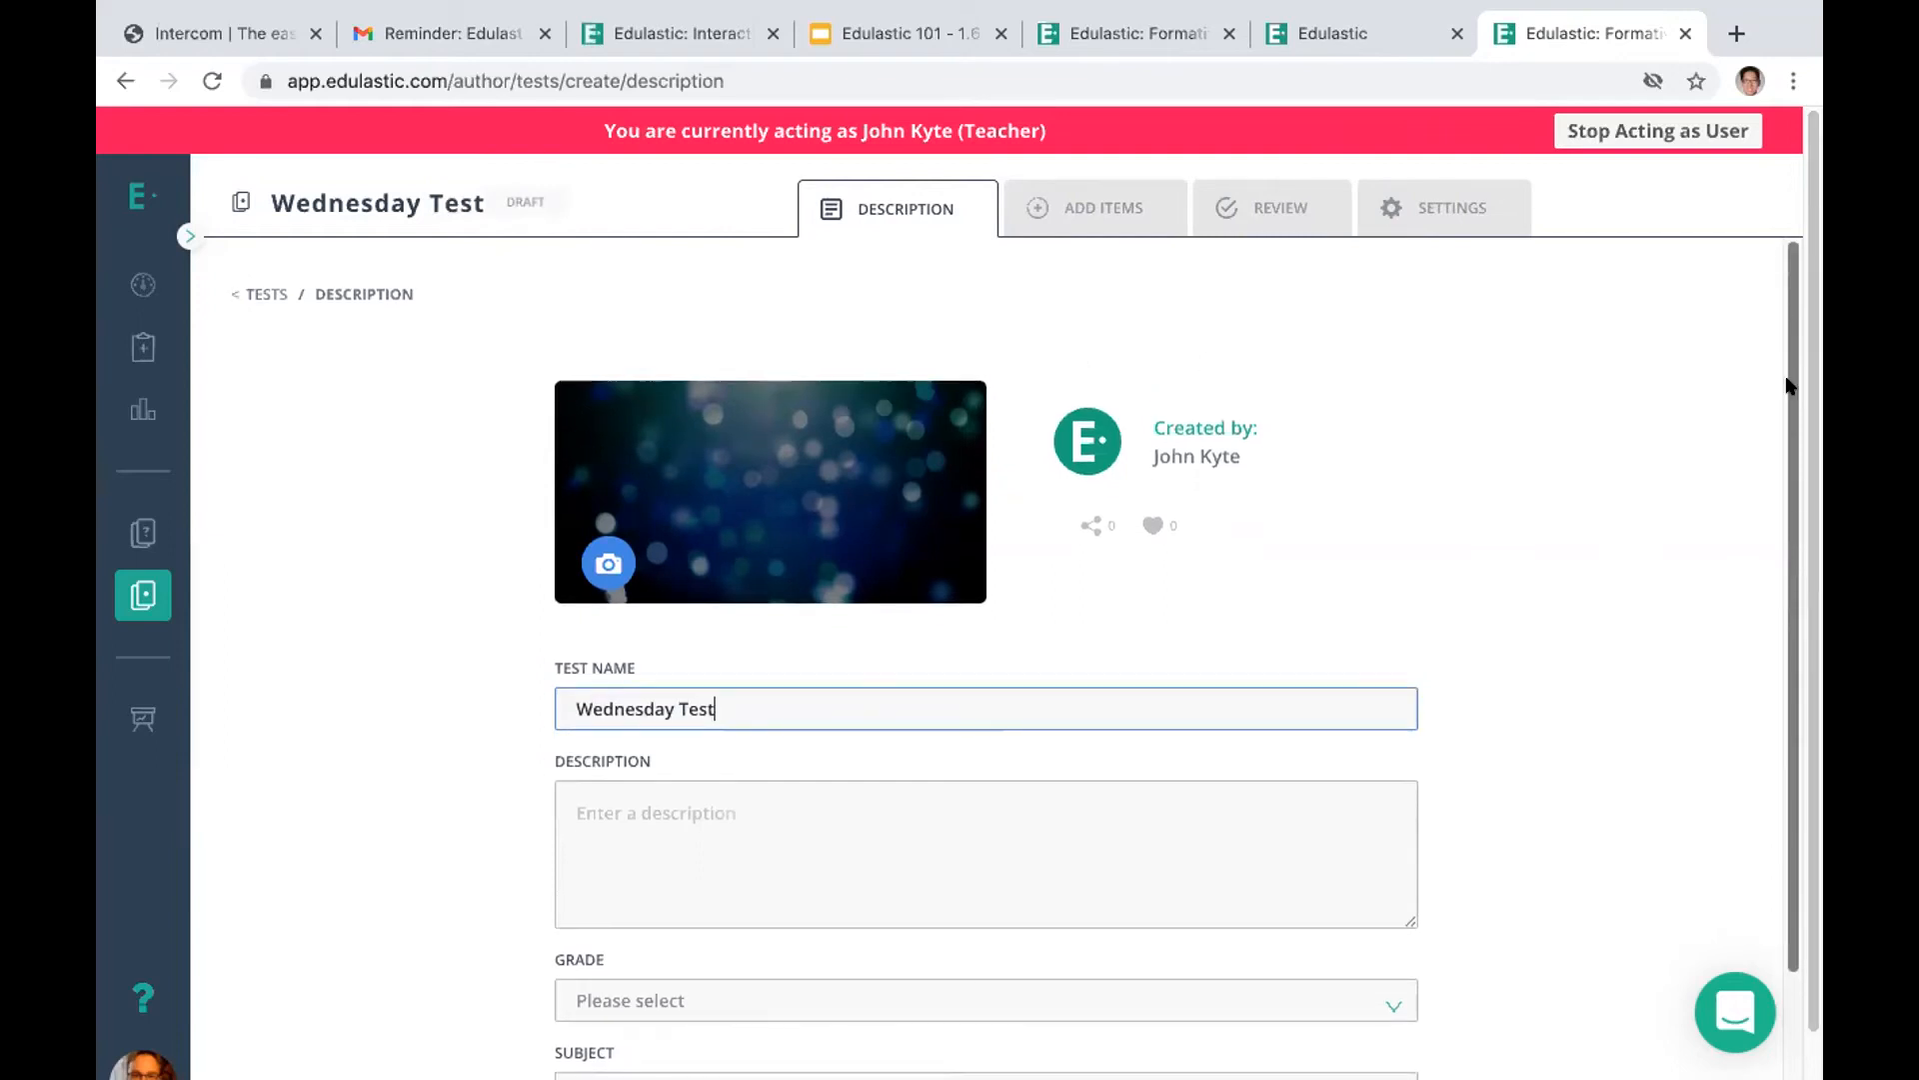
pyautogui.click(1050, 210)
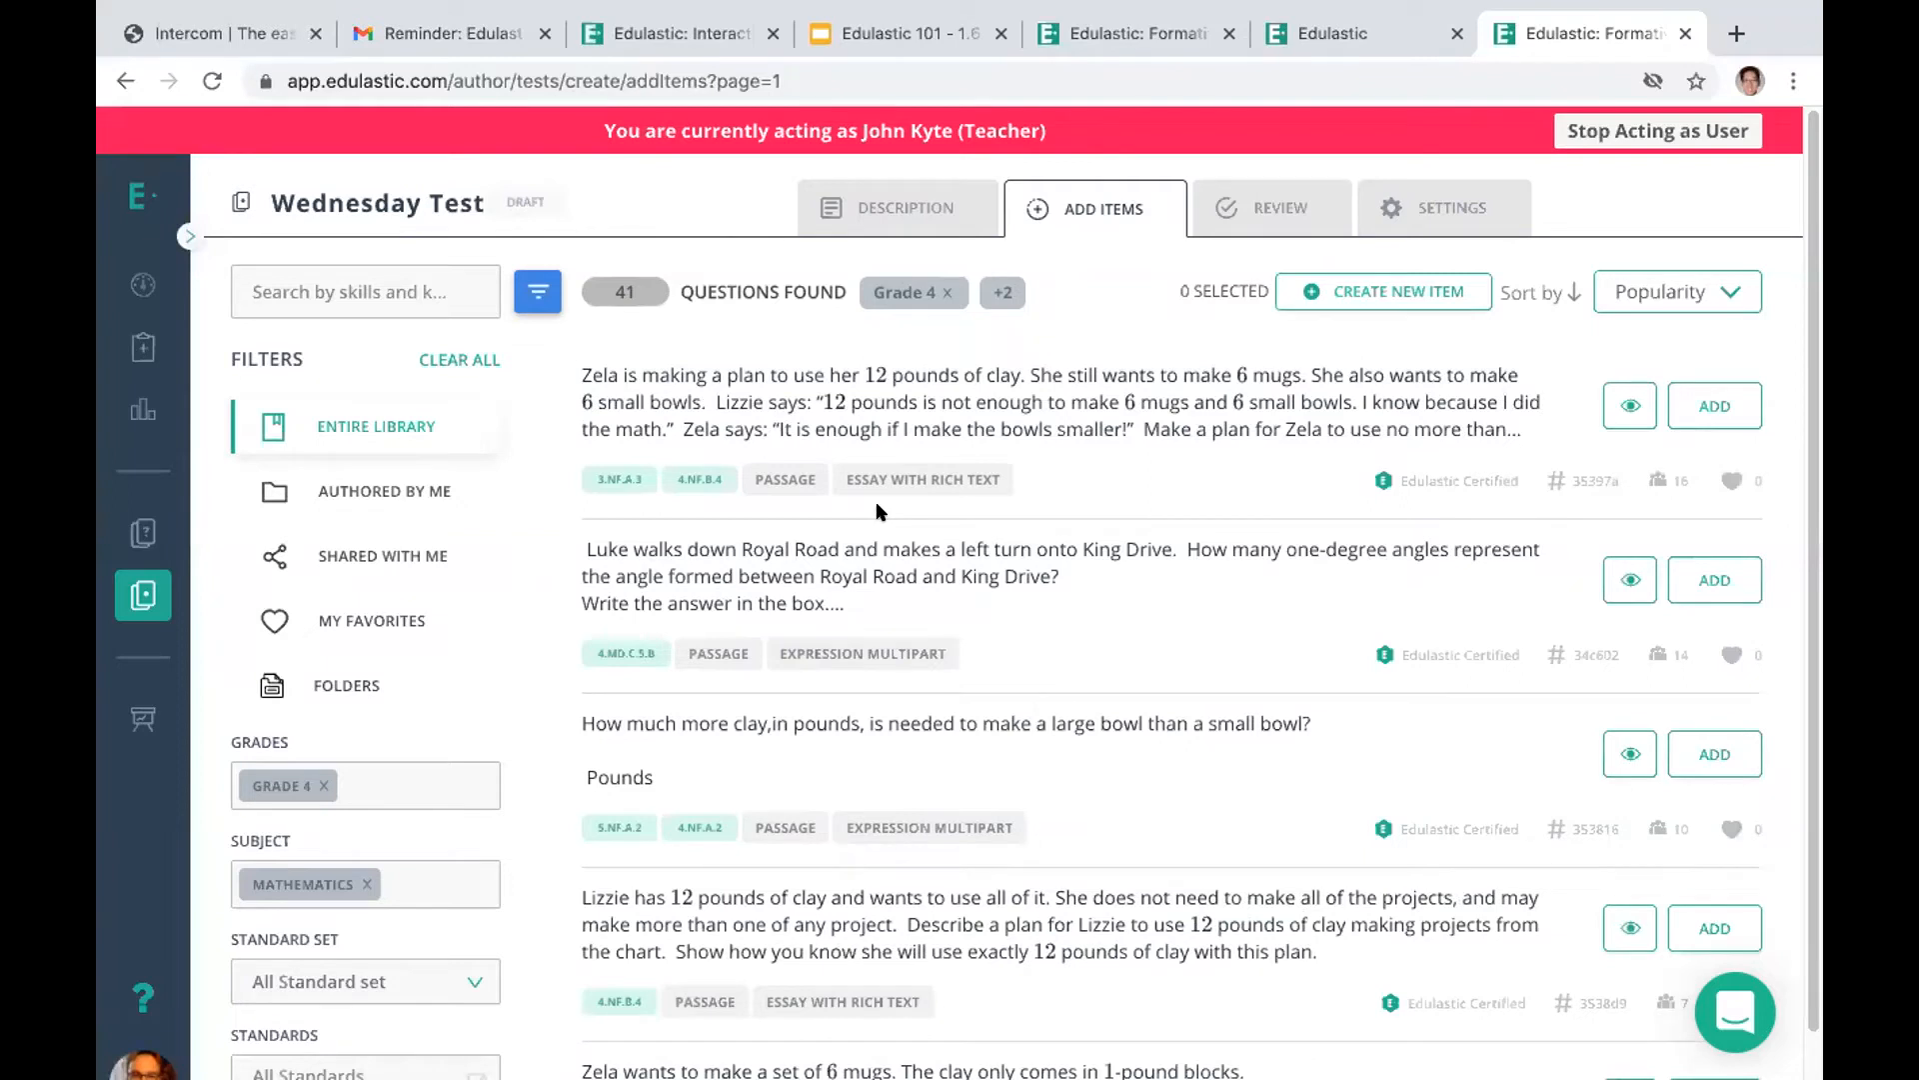
pyautogui.click(1333, 293)
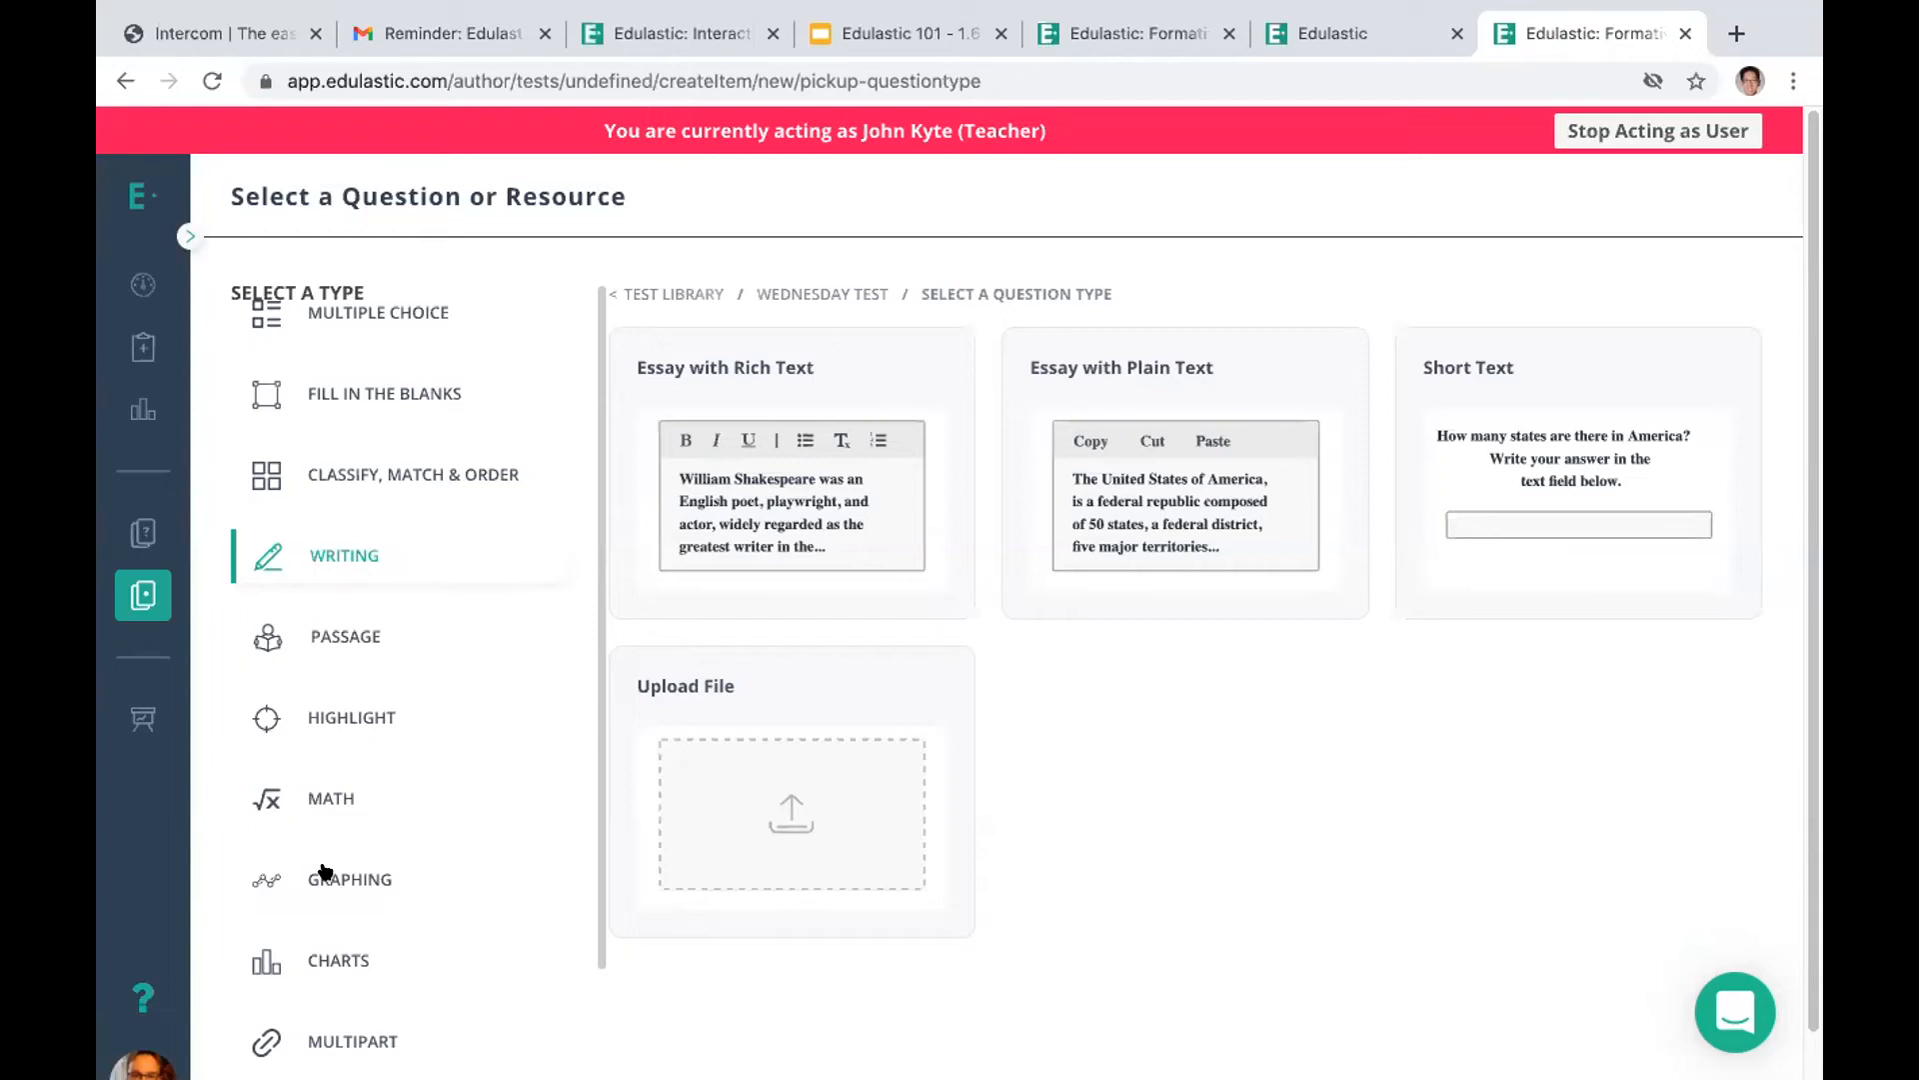
pyautogui.click(355, 316)
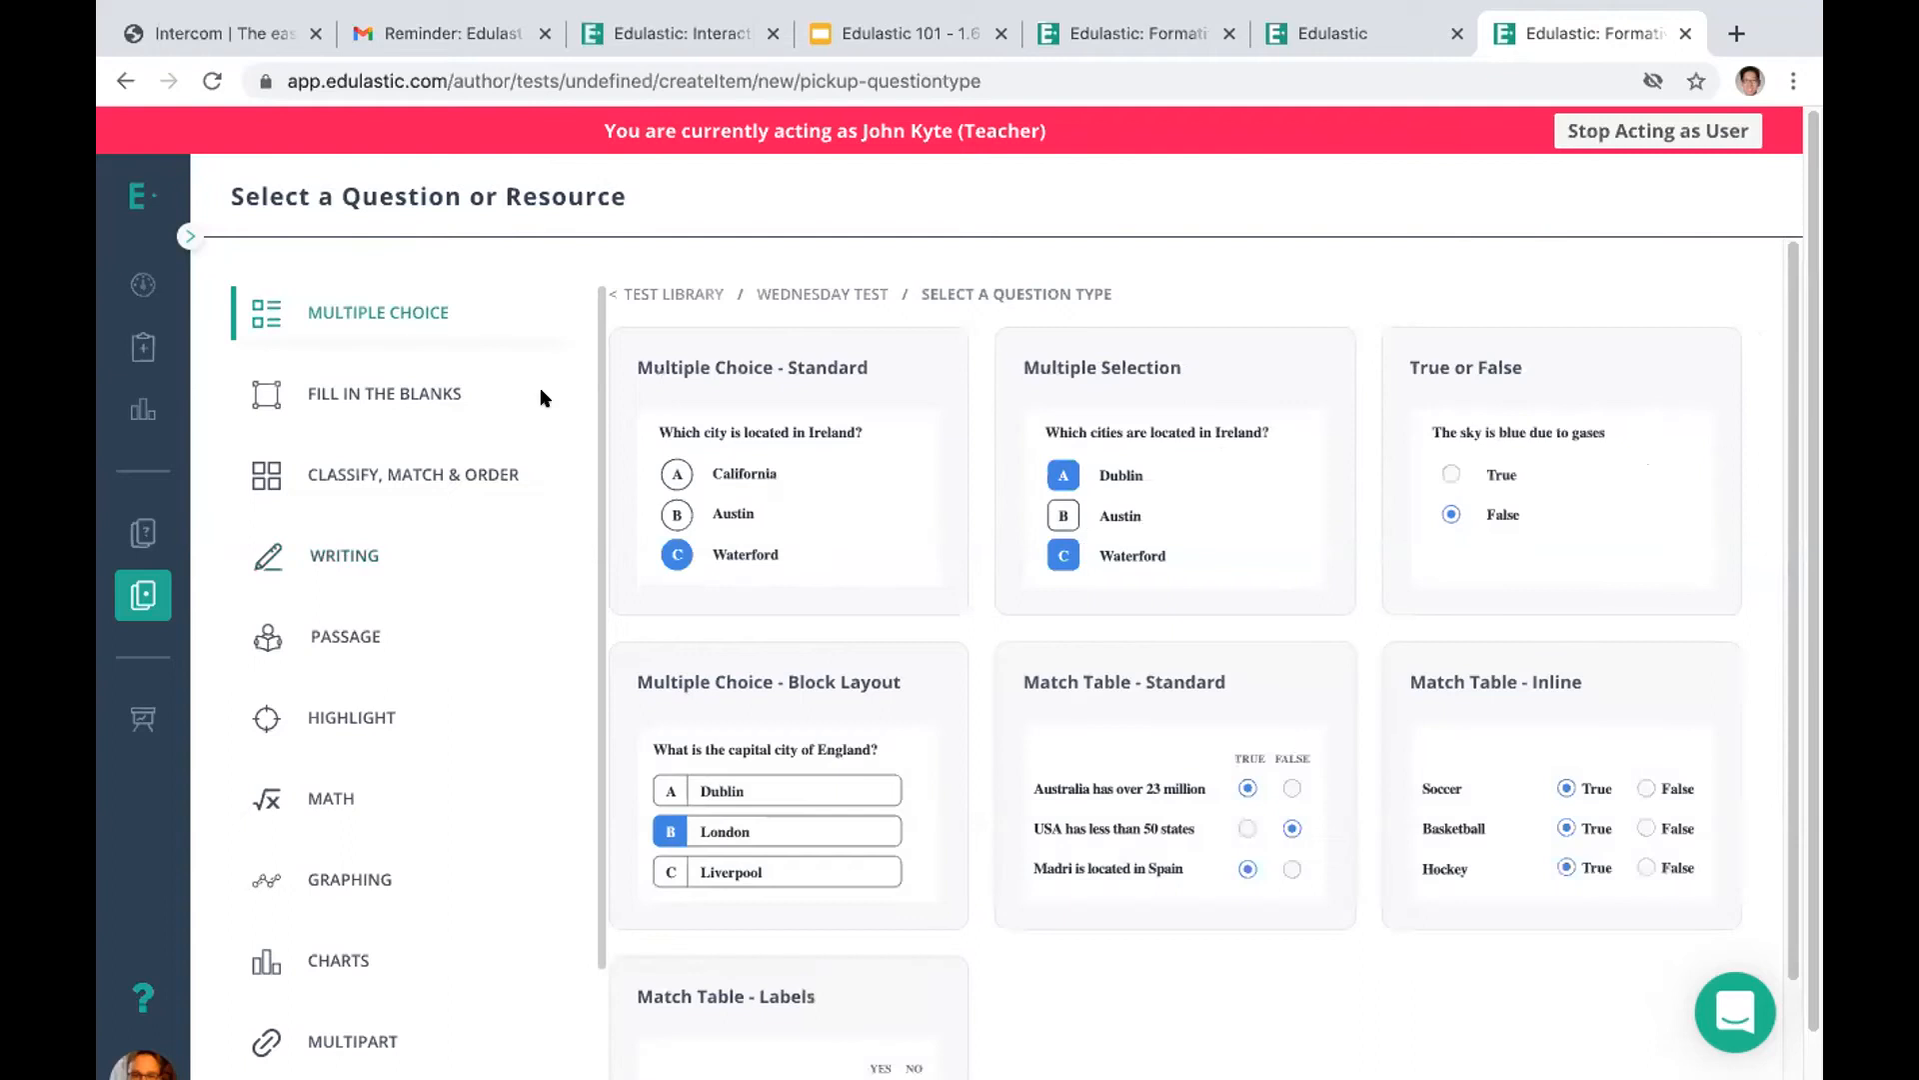
pyautogui.click(750, 478)
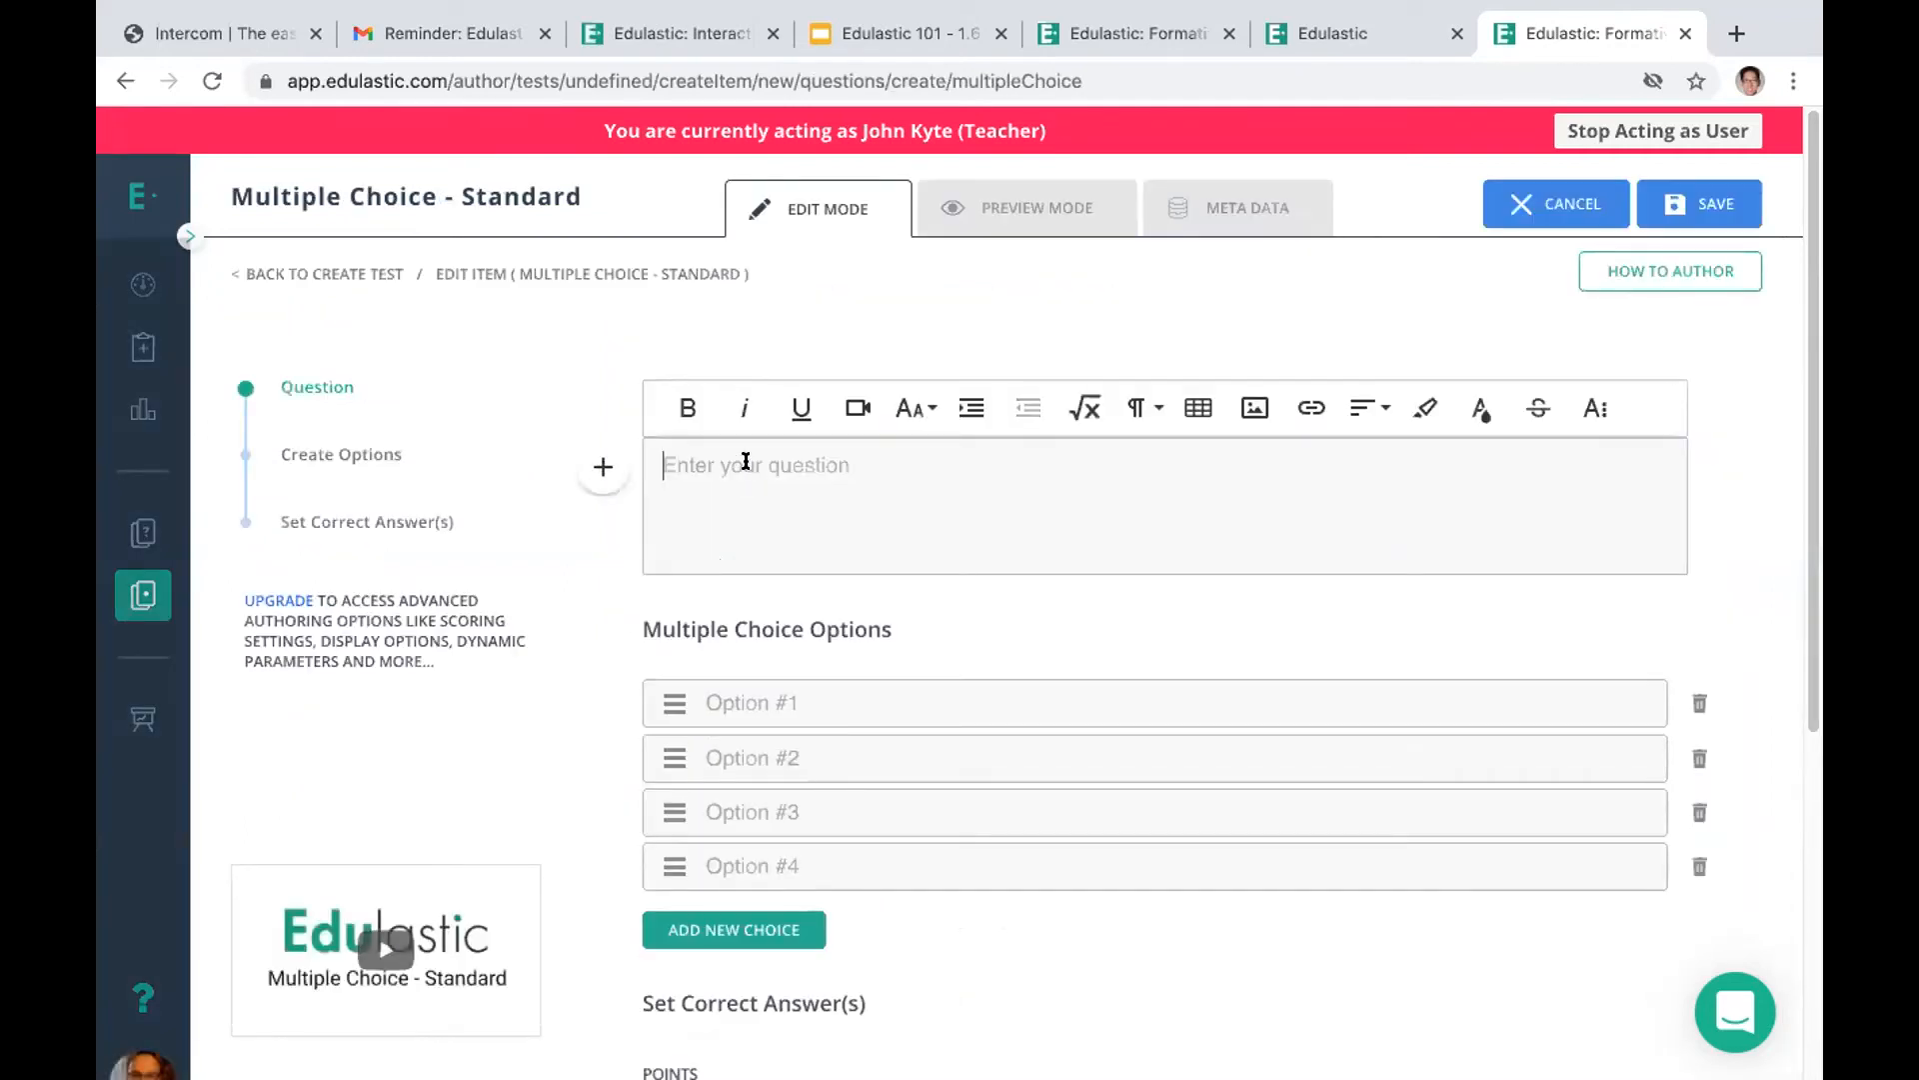
# Enter the question text "Which state borders the Atlantic?"
pyautogui.click(746, 461)
pyautogui.write('Whi')
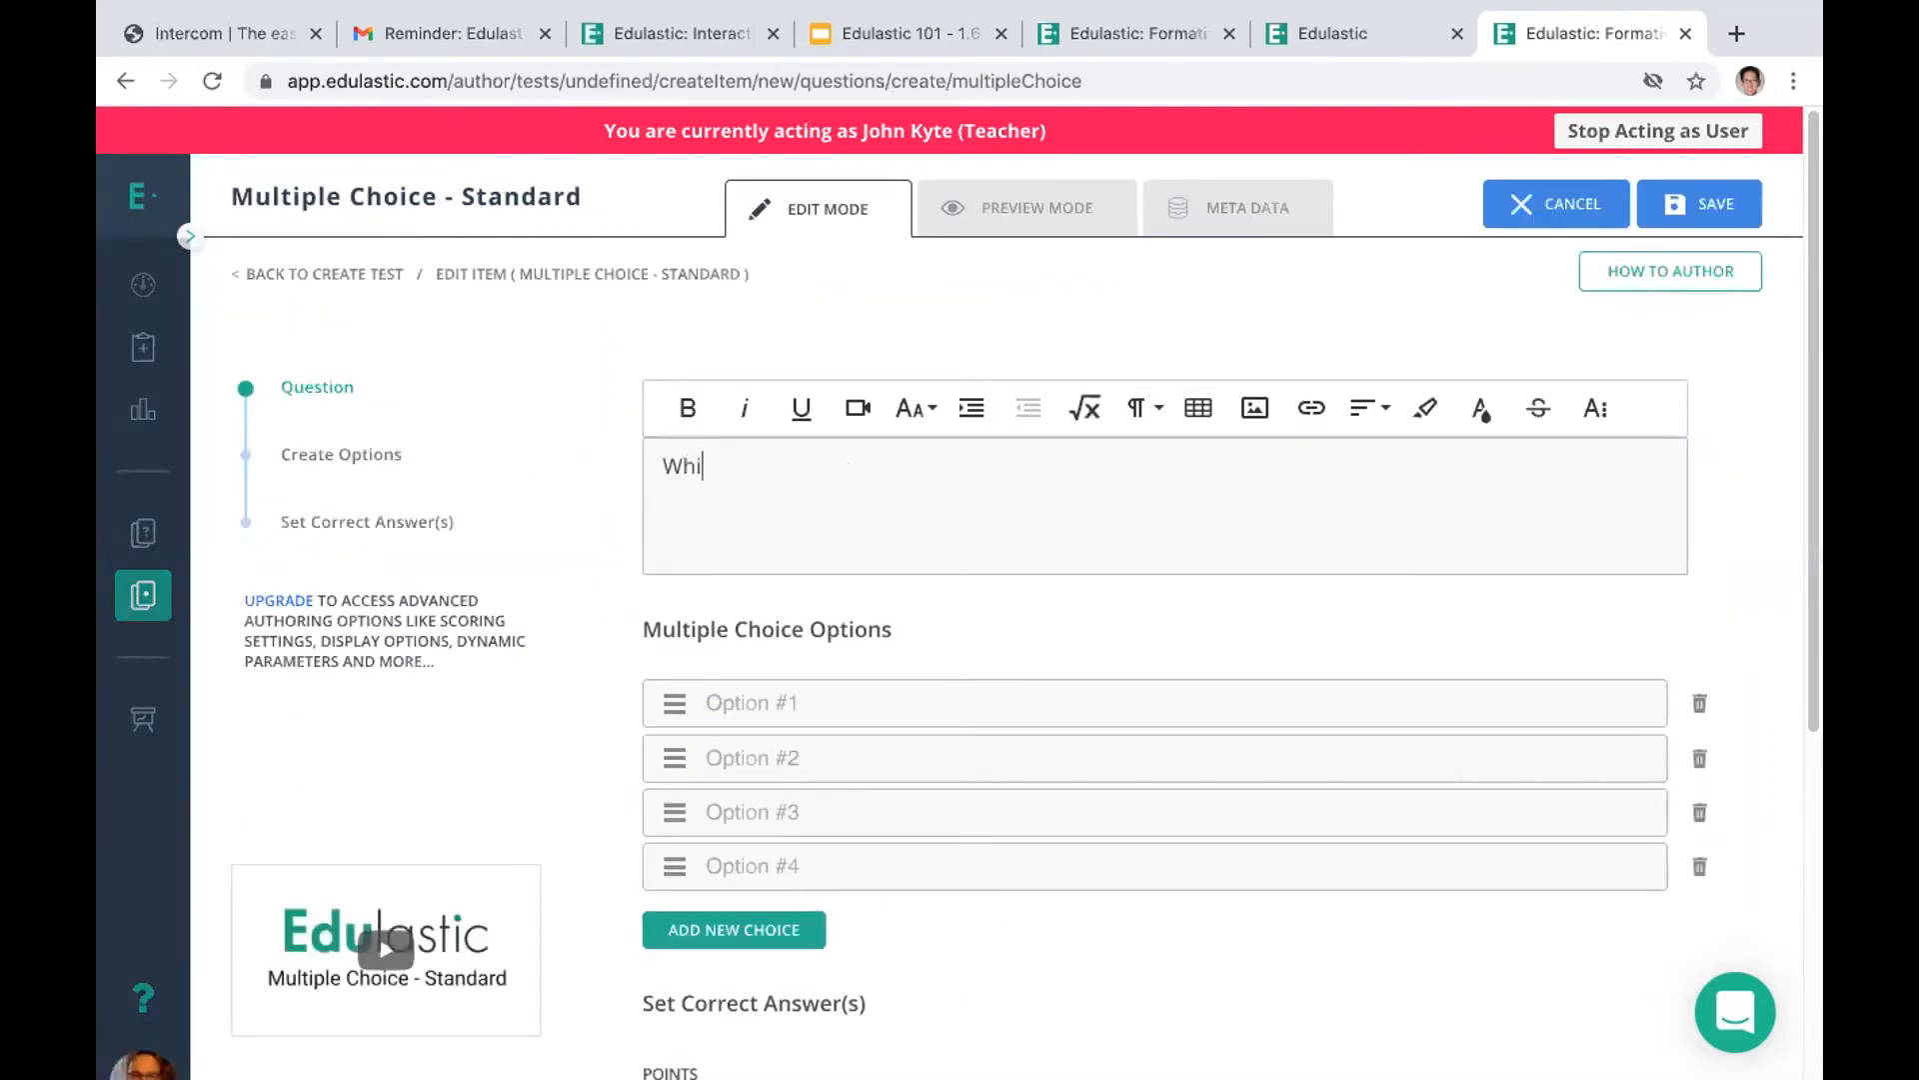
pyautogui.write('ch state borders the At')
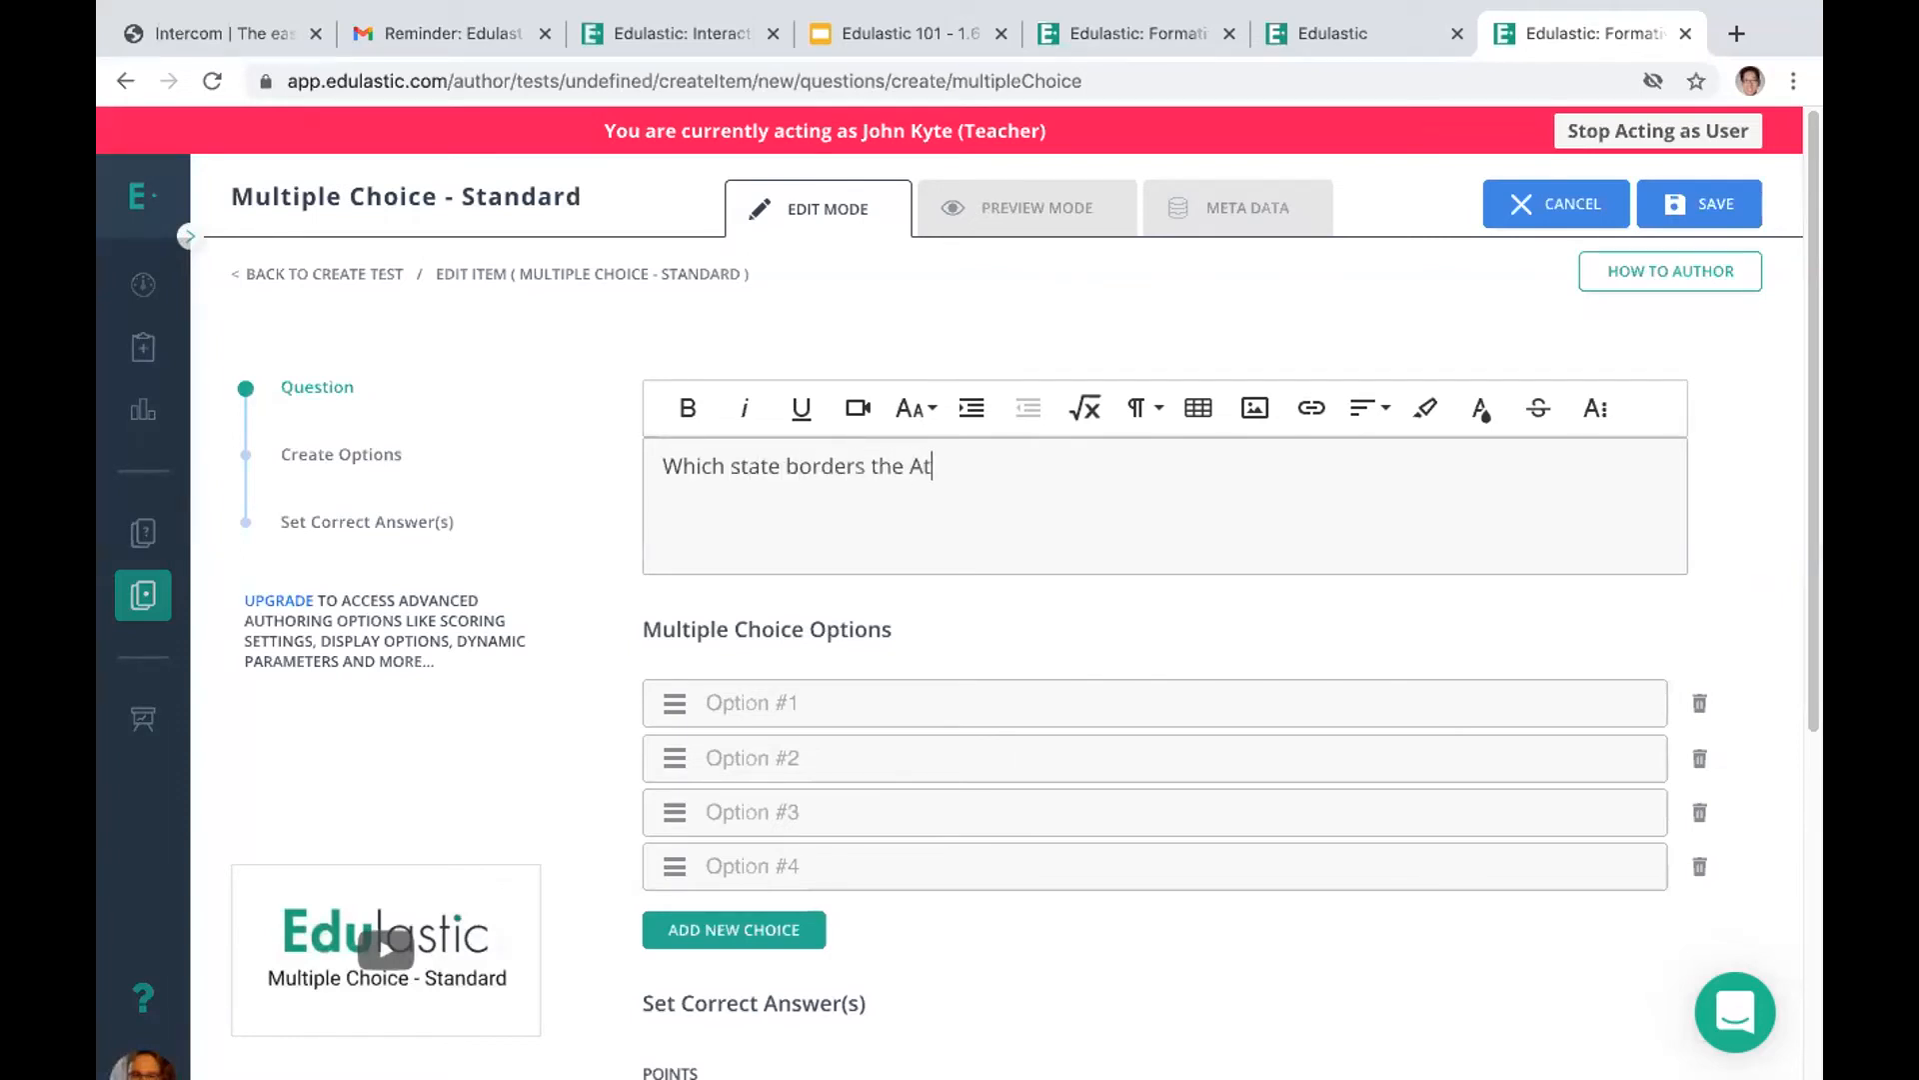
pyautogui.write('lantic?')
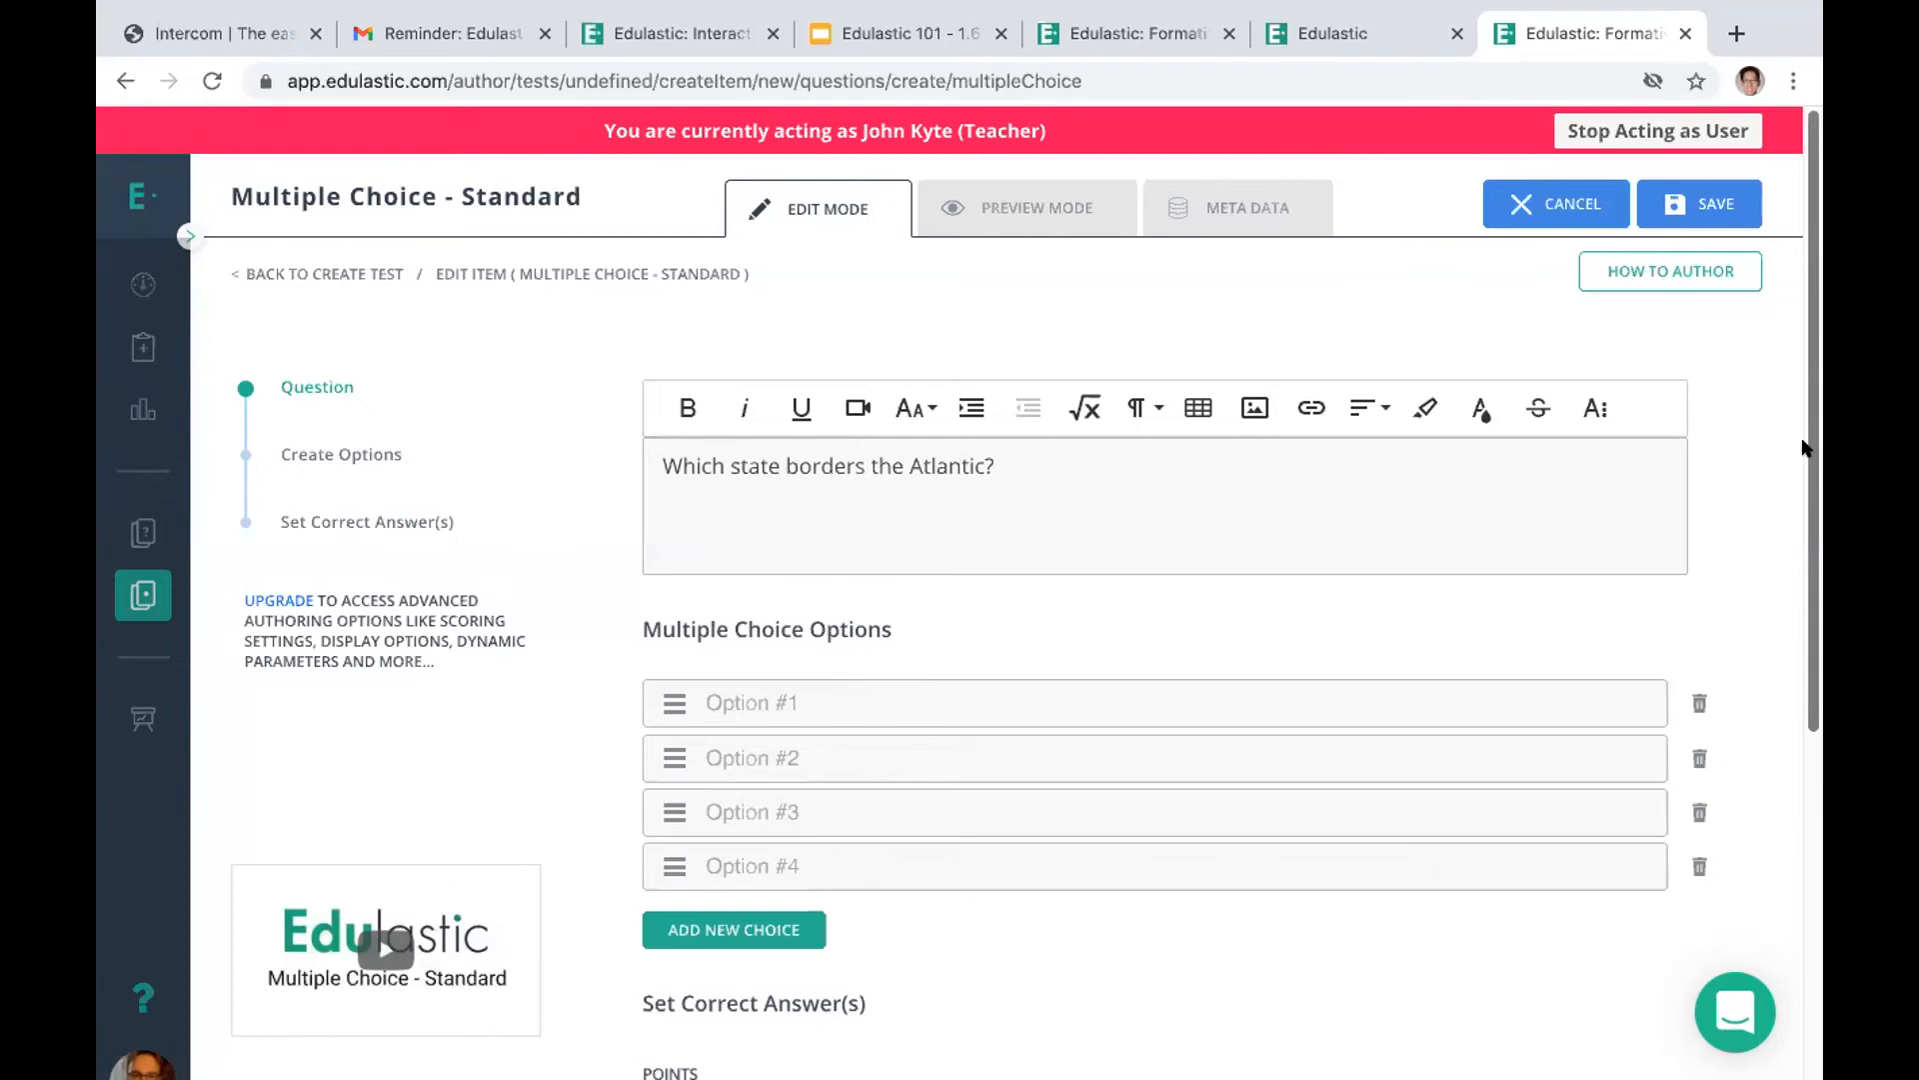
# Fill in the four multiple choice options with Florida, Arizona, Texas and Oregon
pyautogui.click(730, 701)
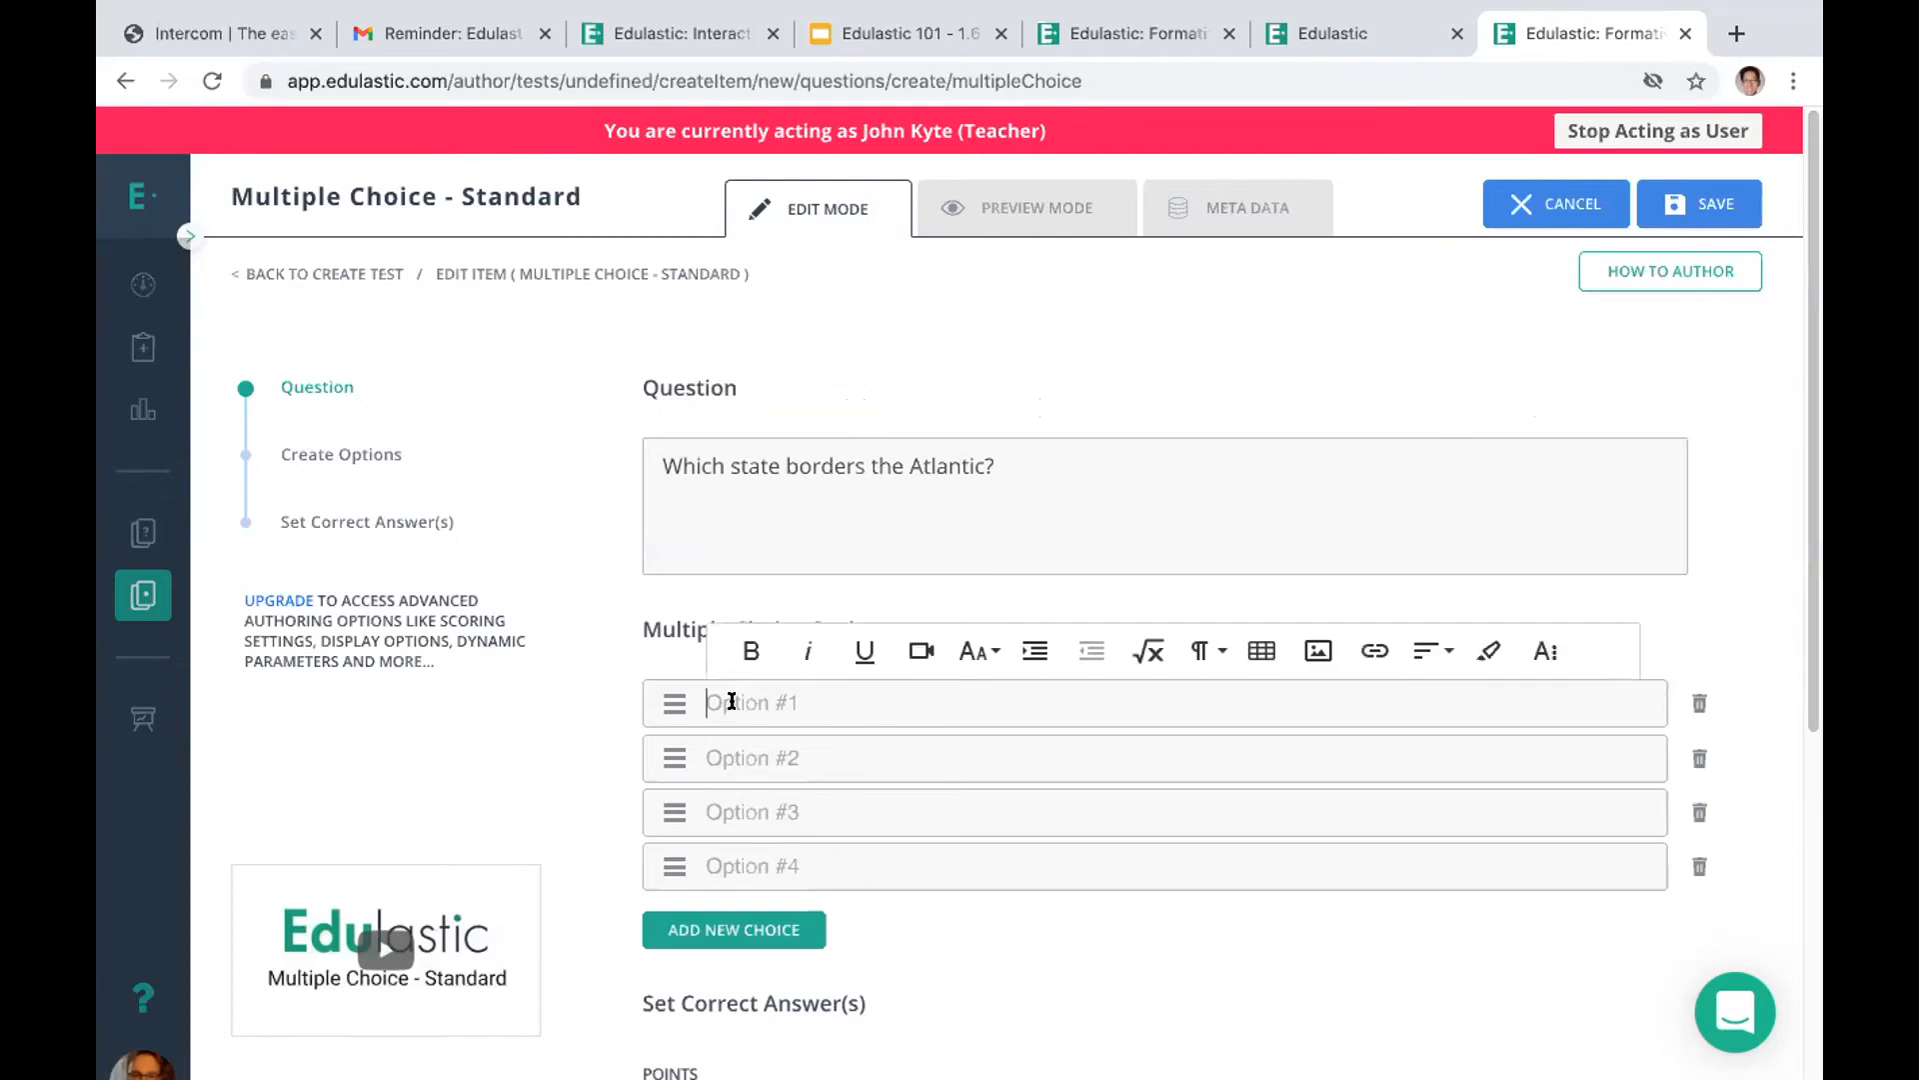
pyautogui.write('Florida')
pyautogui.click(746, 747)
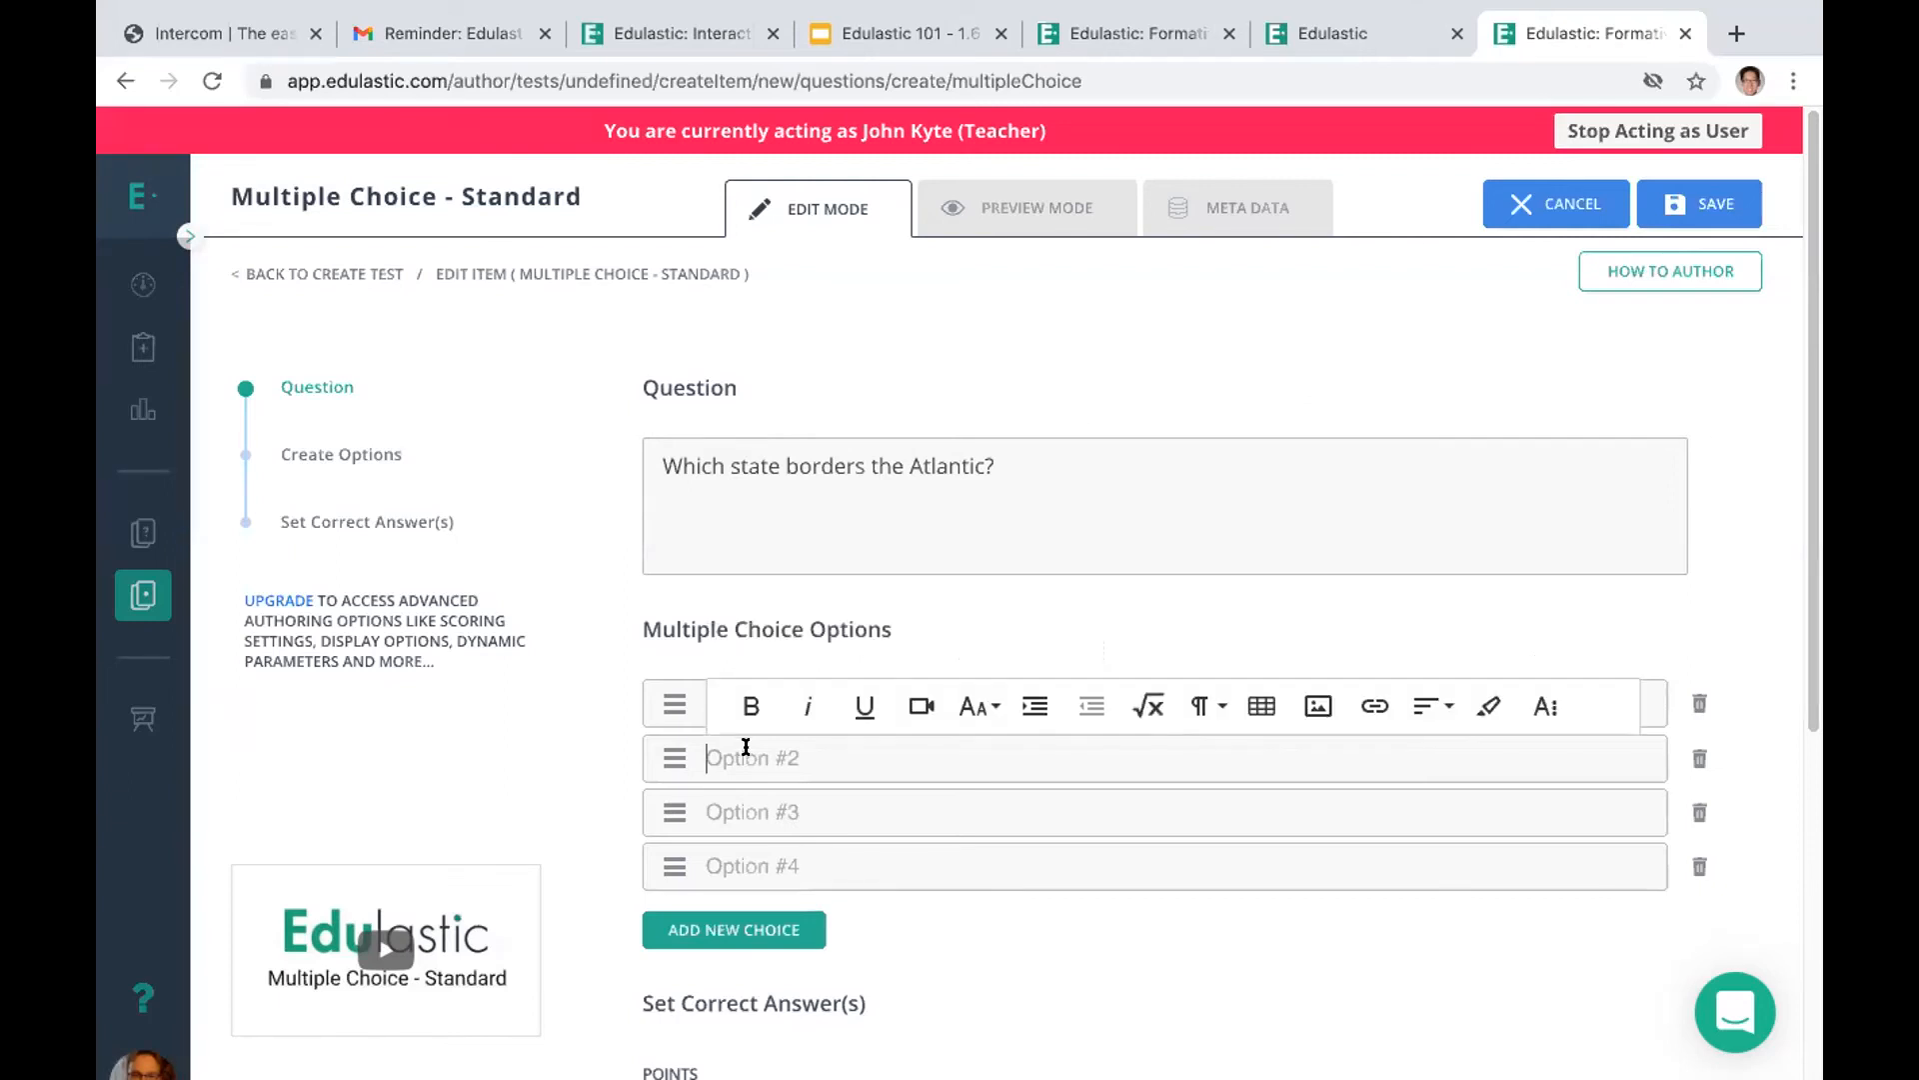
pyautogui.write('Arai')
pyautogui.press('BackSpace')
pyautogui.press('BackSpace')
pyautogui.write('izone')
pyautogui.press('BackSpace')
pyautogui.write('a')
pyautogui.click(820, 799)
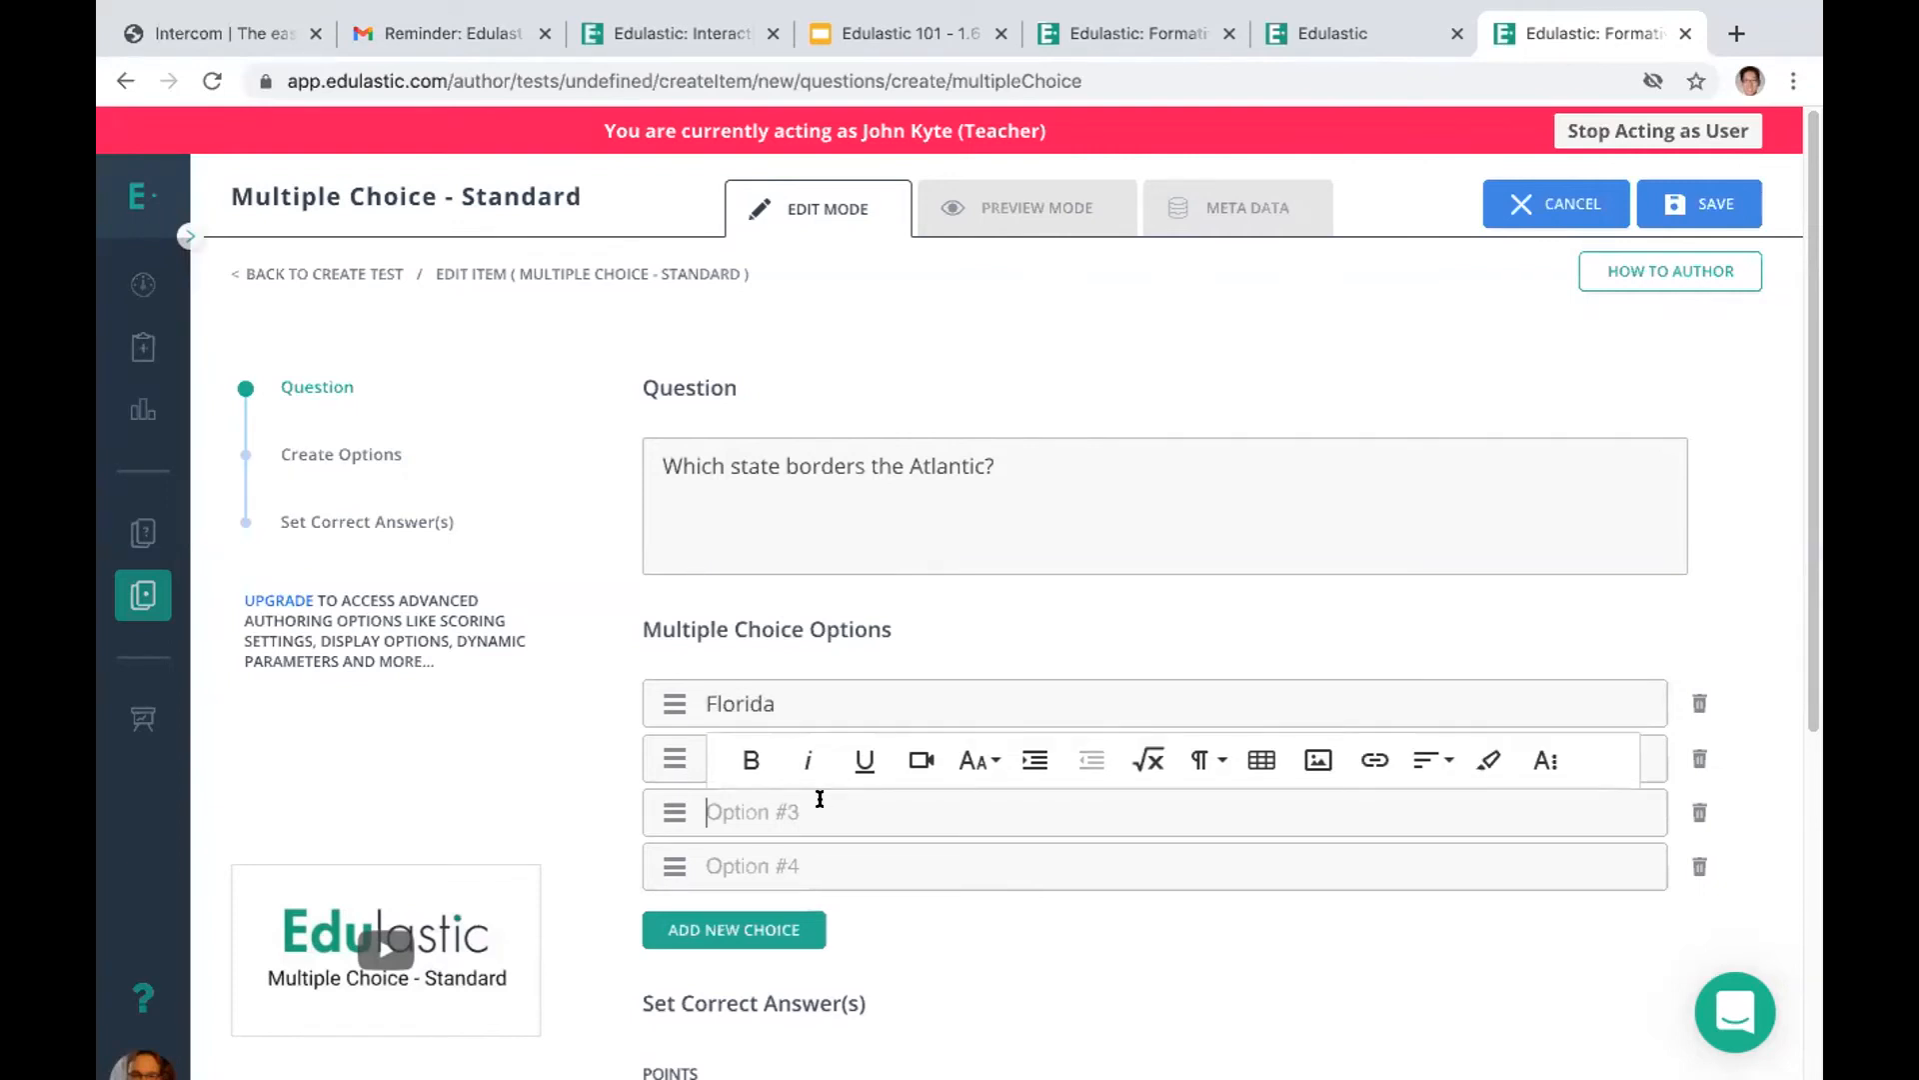
pyautogui.write('Texas')
pyautogui.click(803, 856)
pyautogui.write('O')
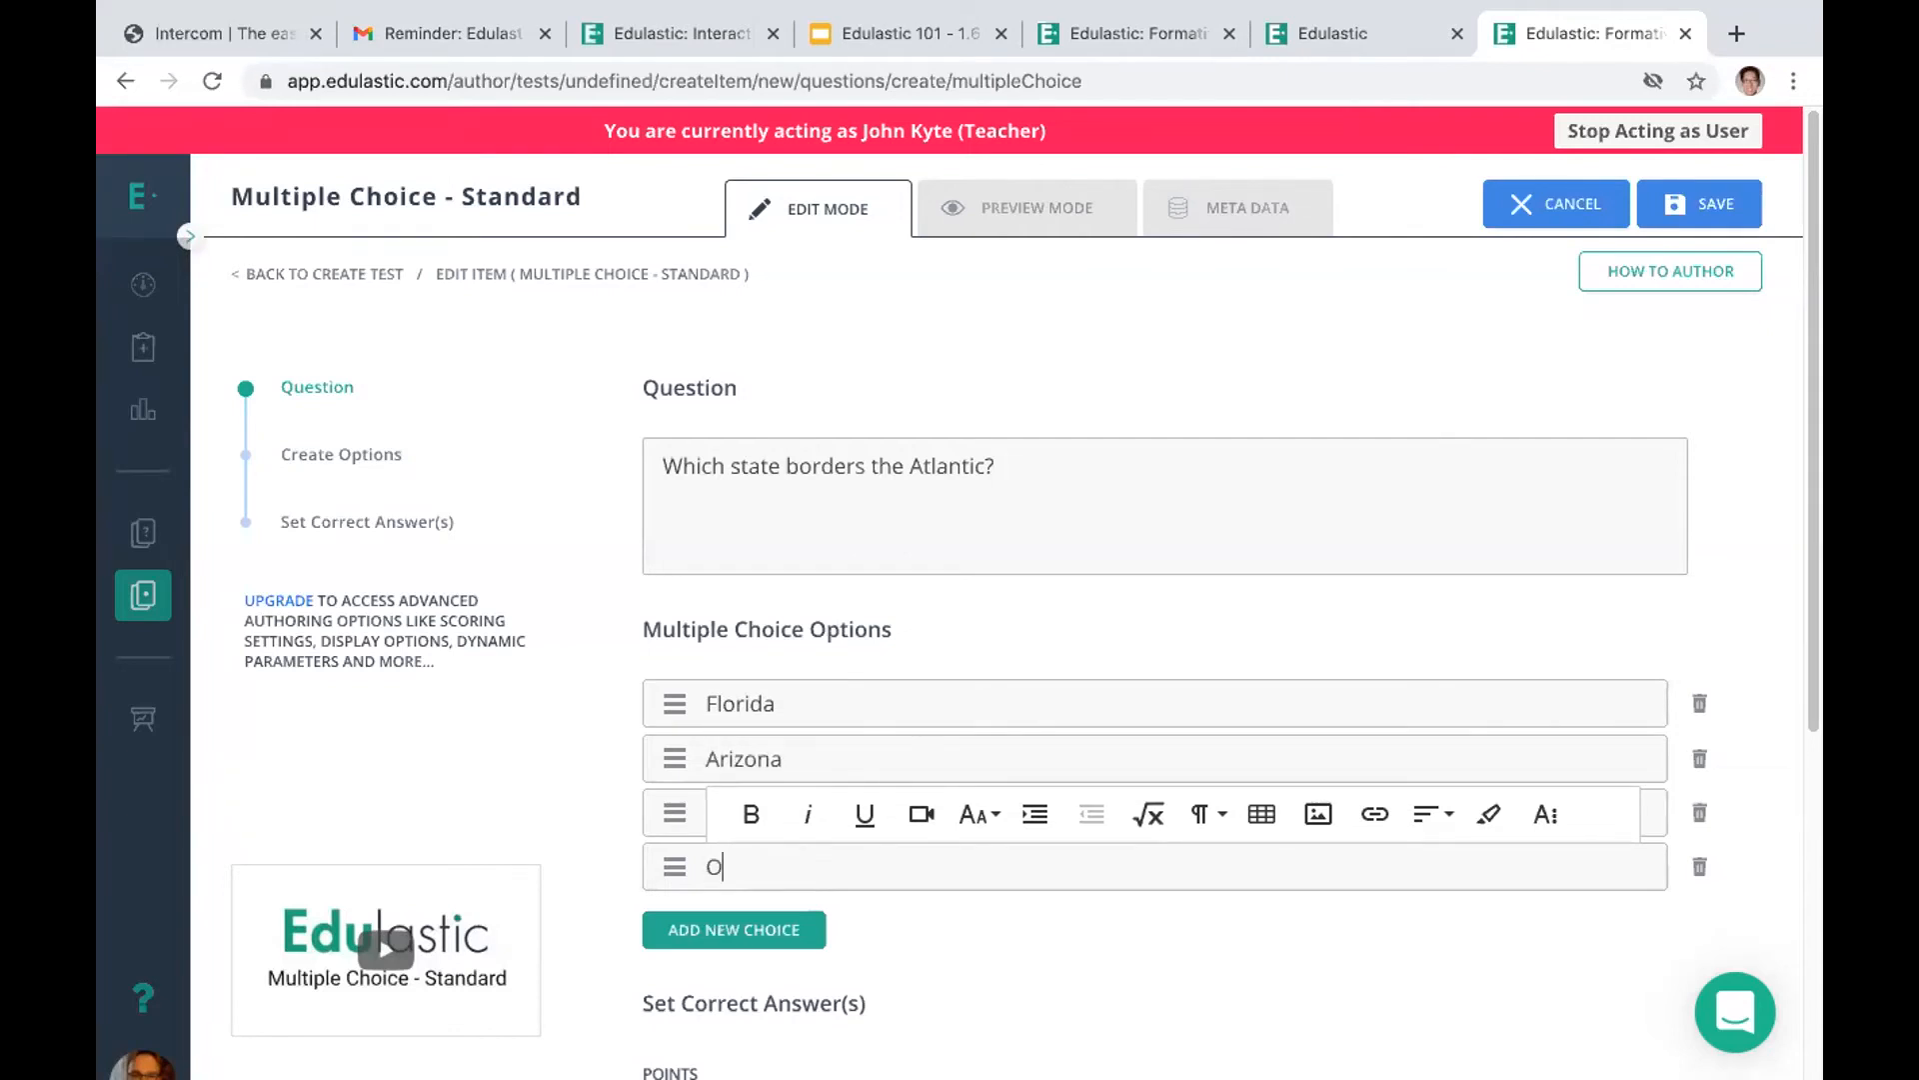
pyautogui.write('regon')
# Set the points for the correct answer to 2
pyautogui.scroll(-4, 1212, 869)
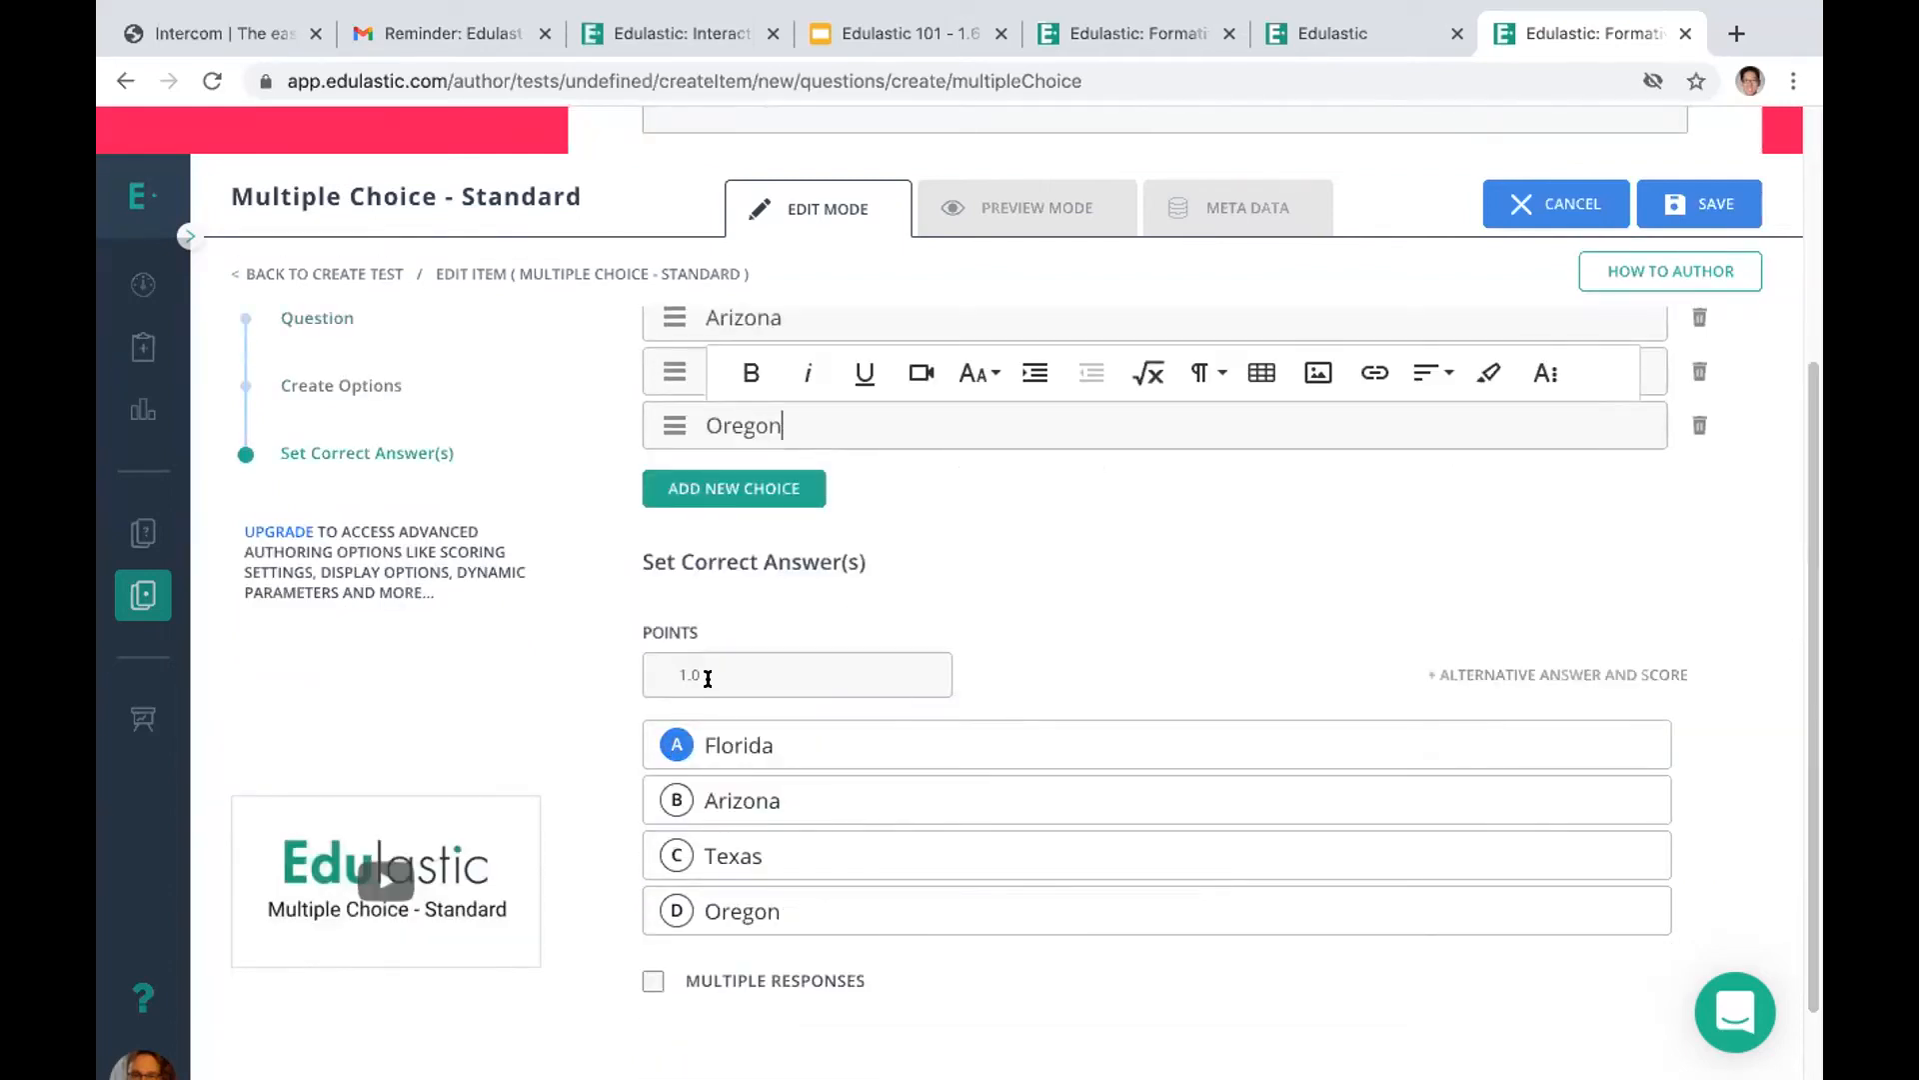
pyautogui.click(936, 665)
pyautogui.click(938, 665)
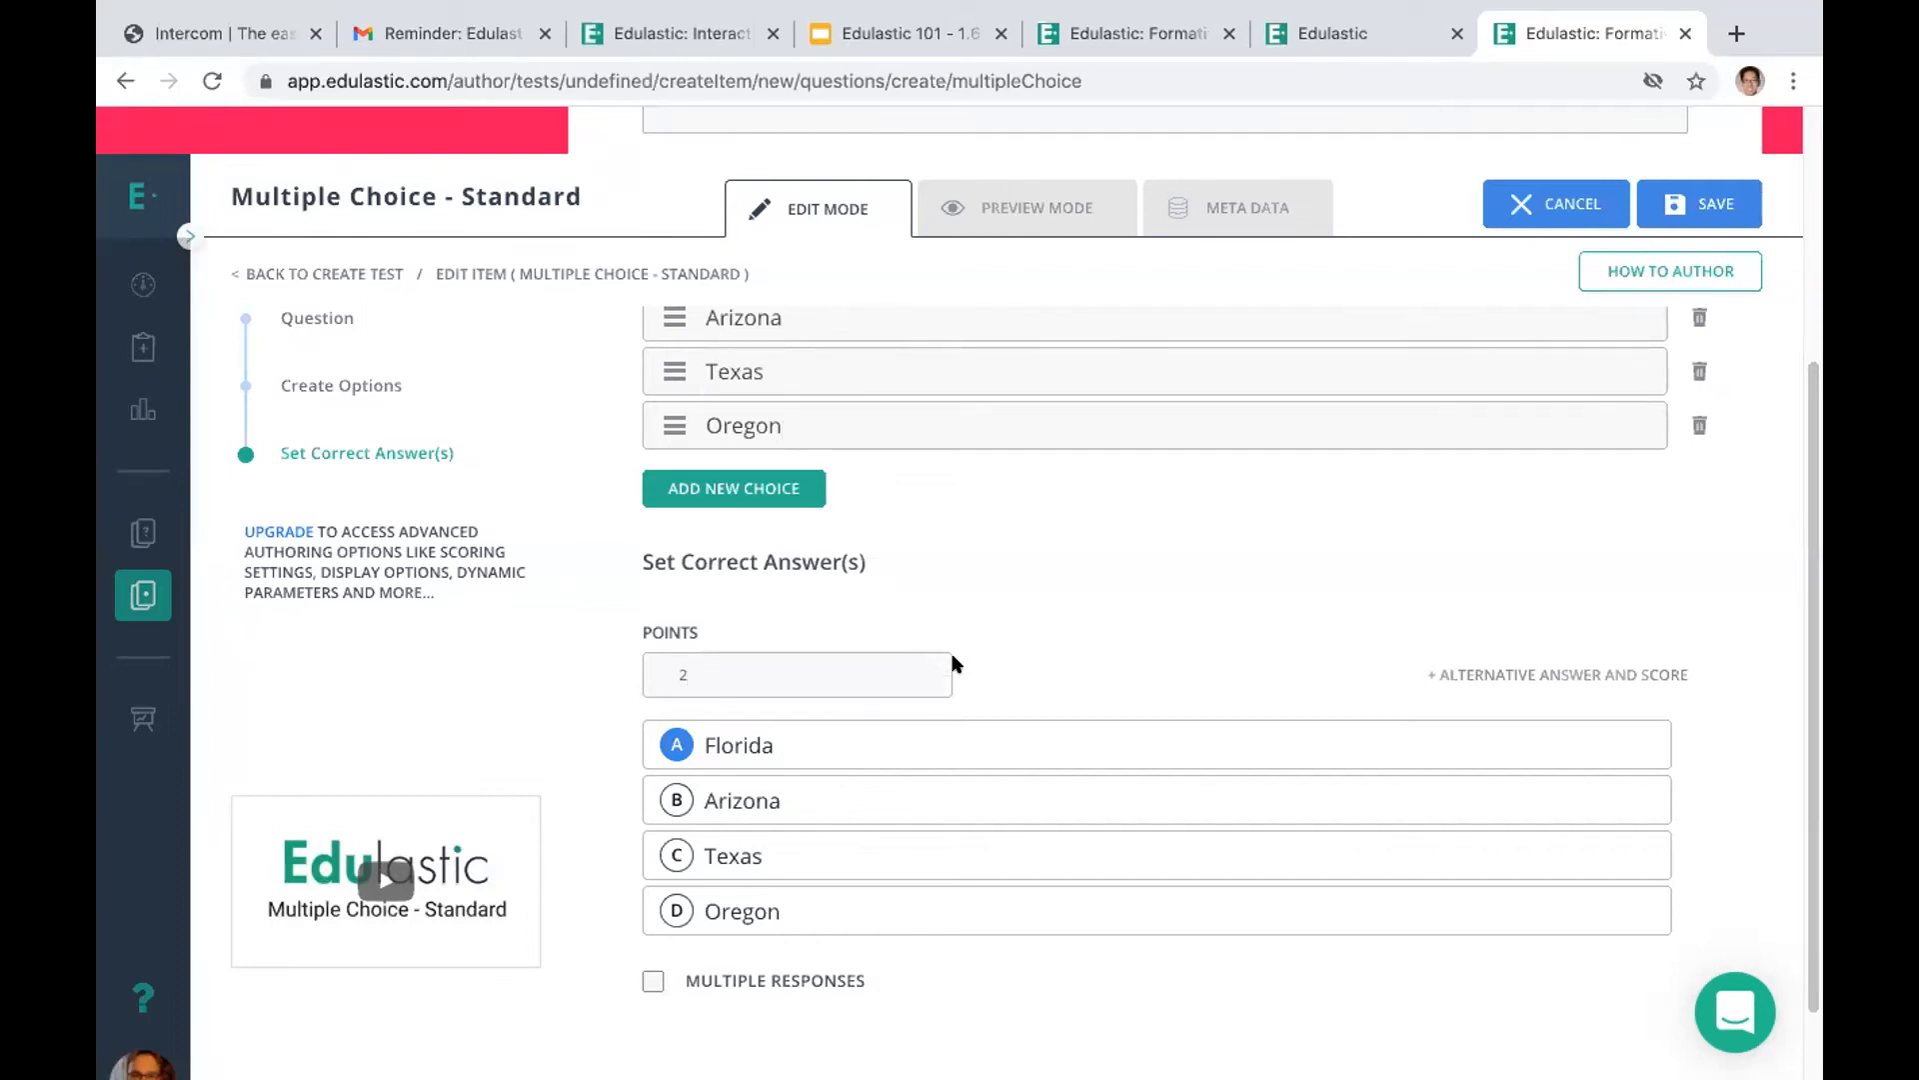
pyautogui.scroll(-1, 1776, 426)
pyautogui.scroll(2, 1776, 426)
pyautogui.scroll(3, 1776, 426)
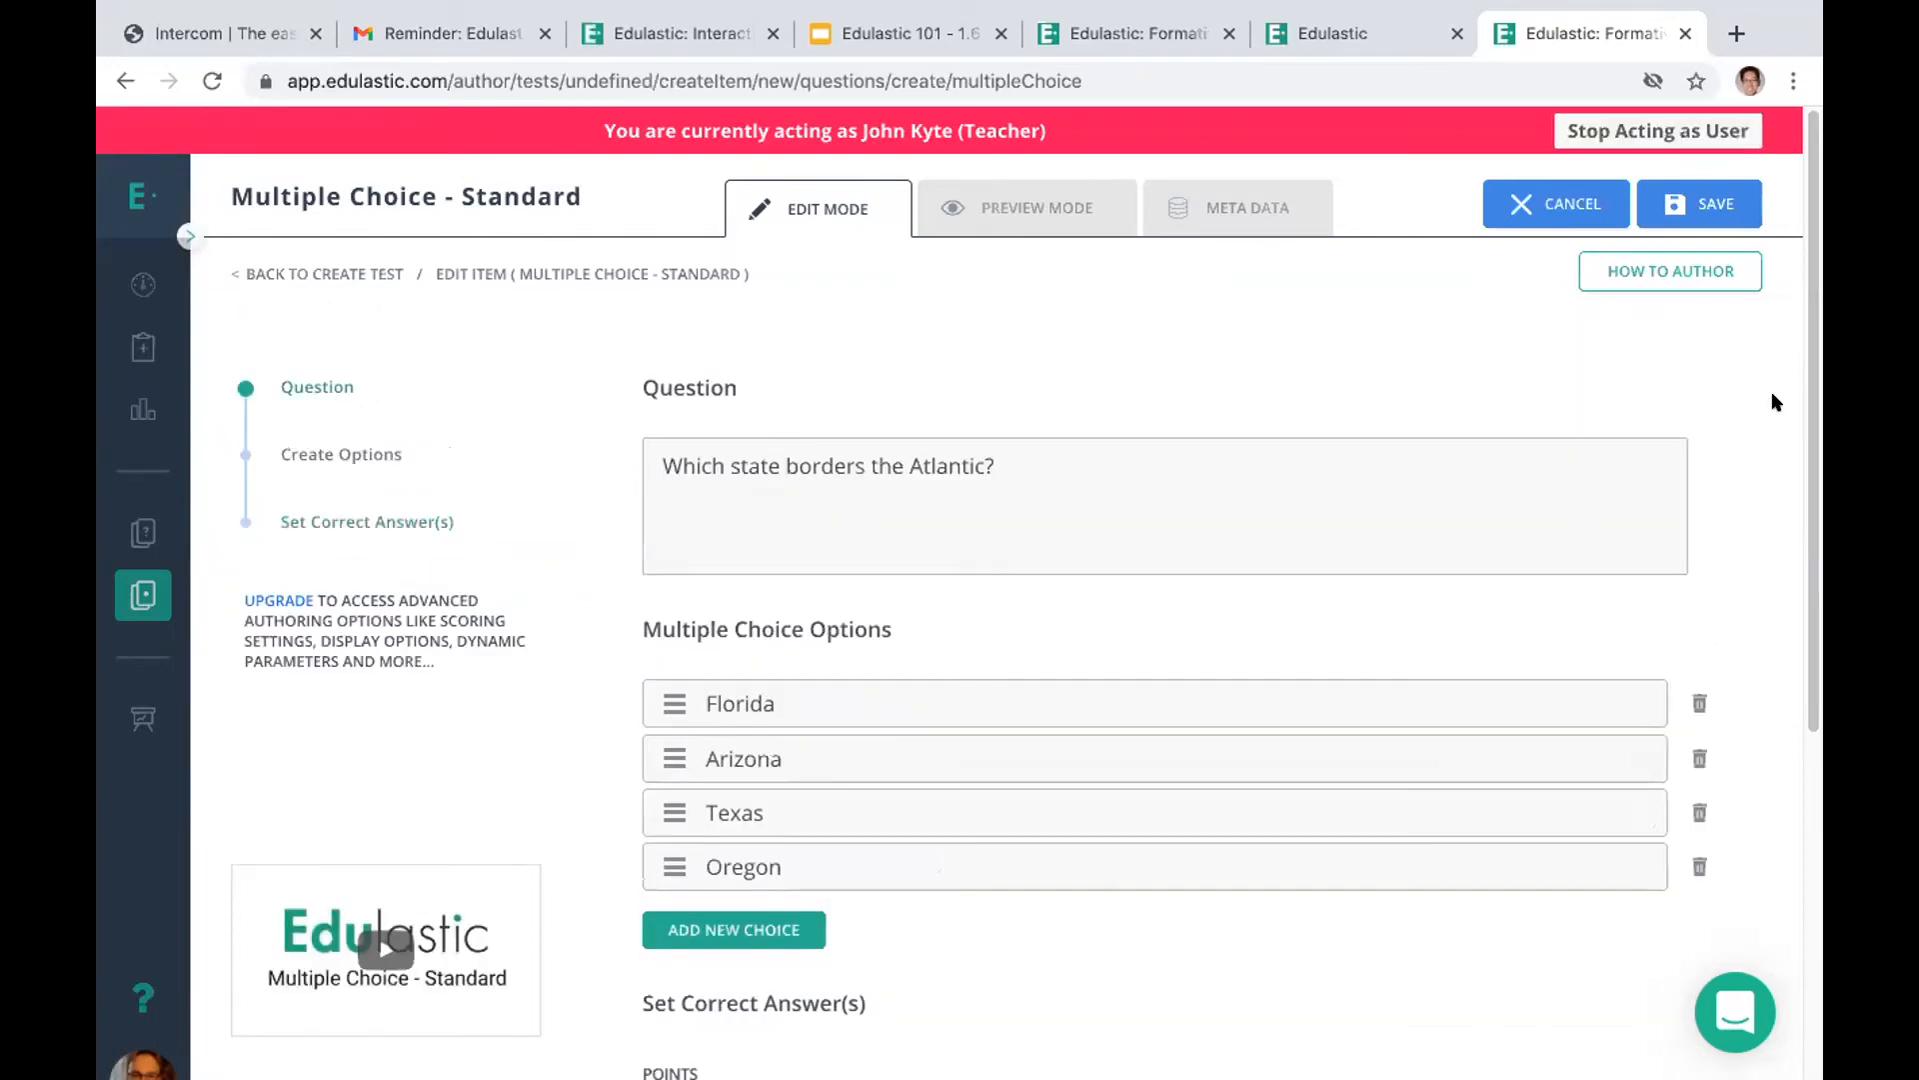
pyautogui.click(1051, 450)
pyautogui.press('Return')
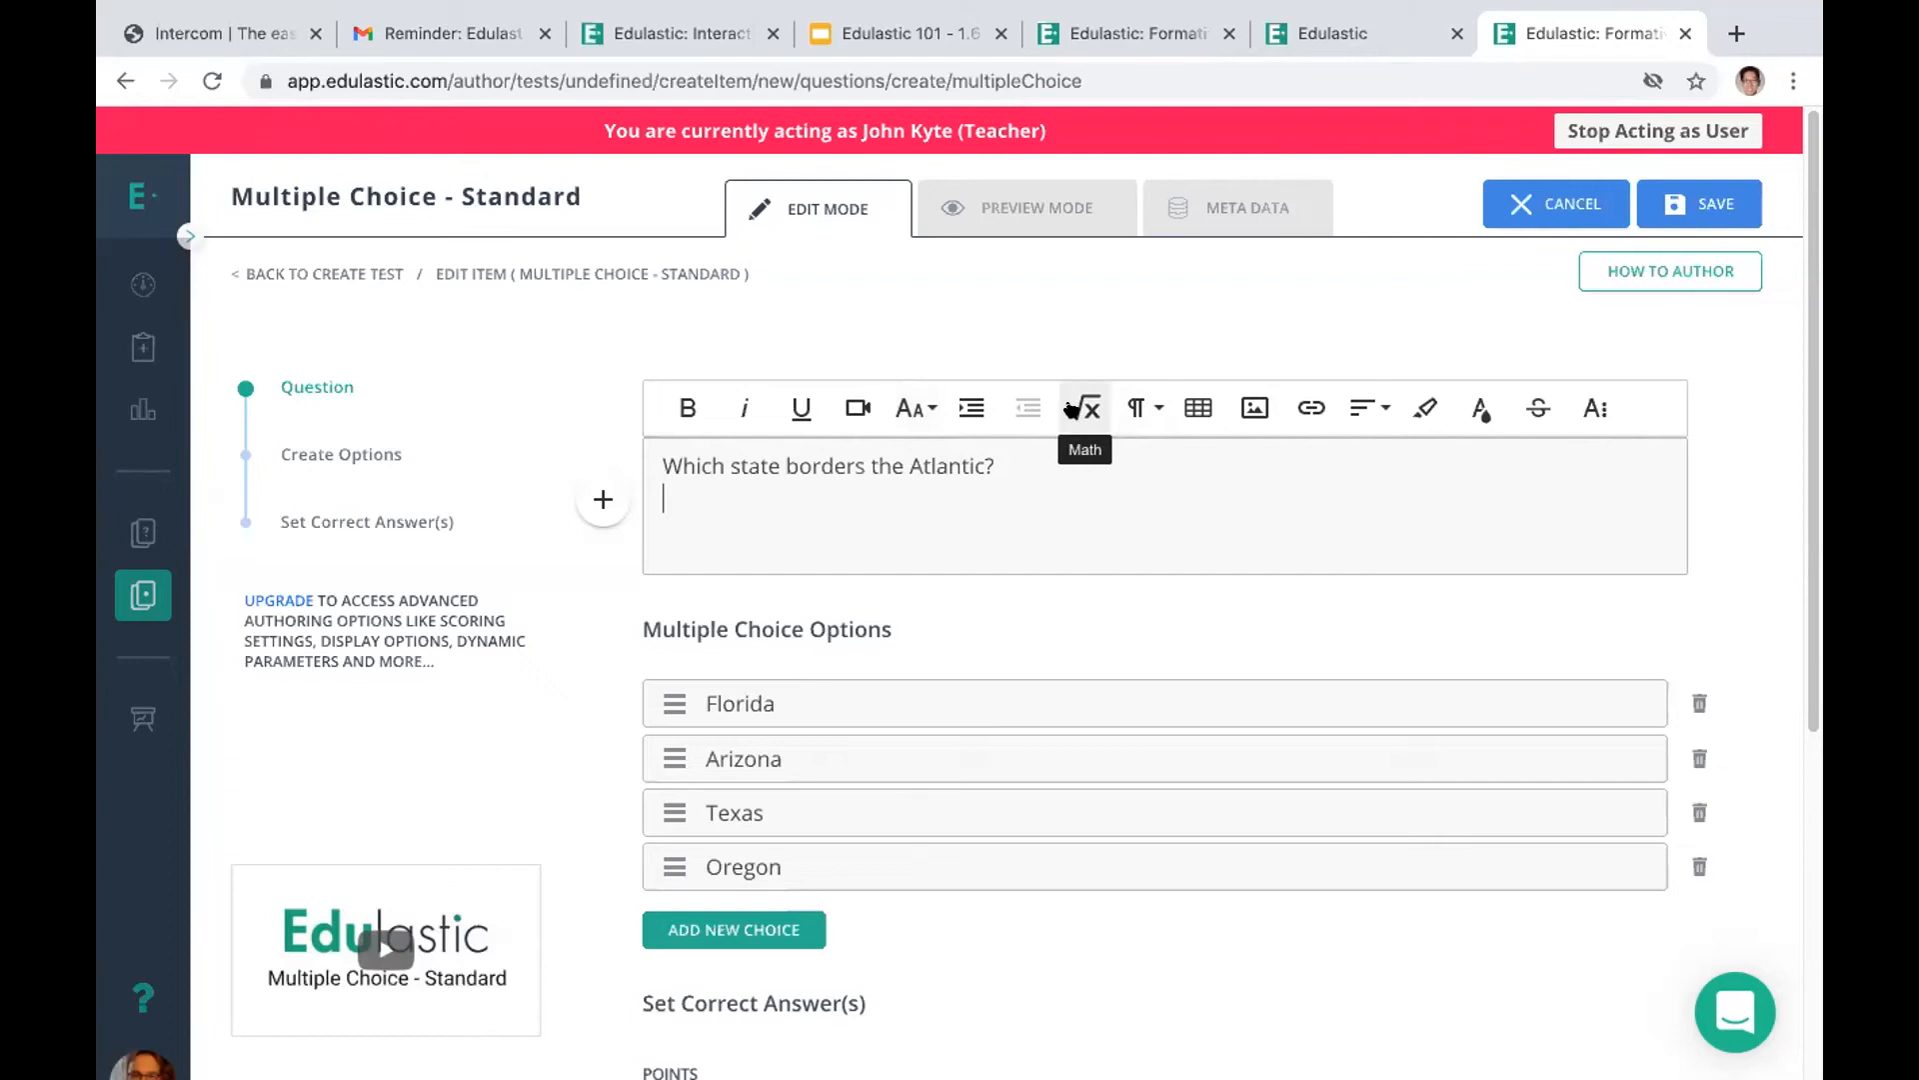
pyautogui.click(1255, 410)
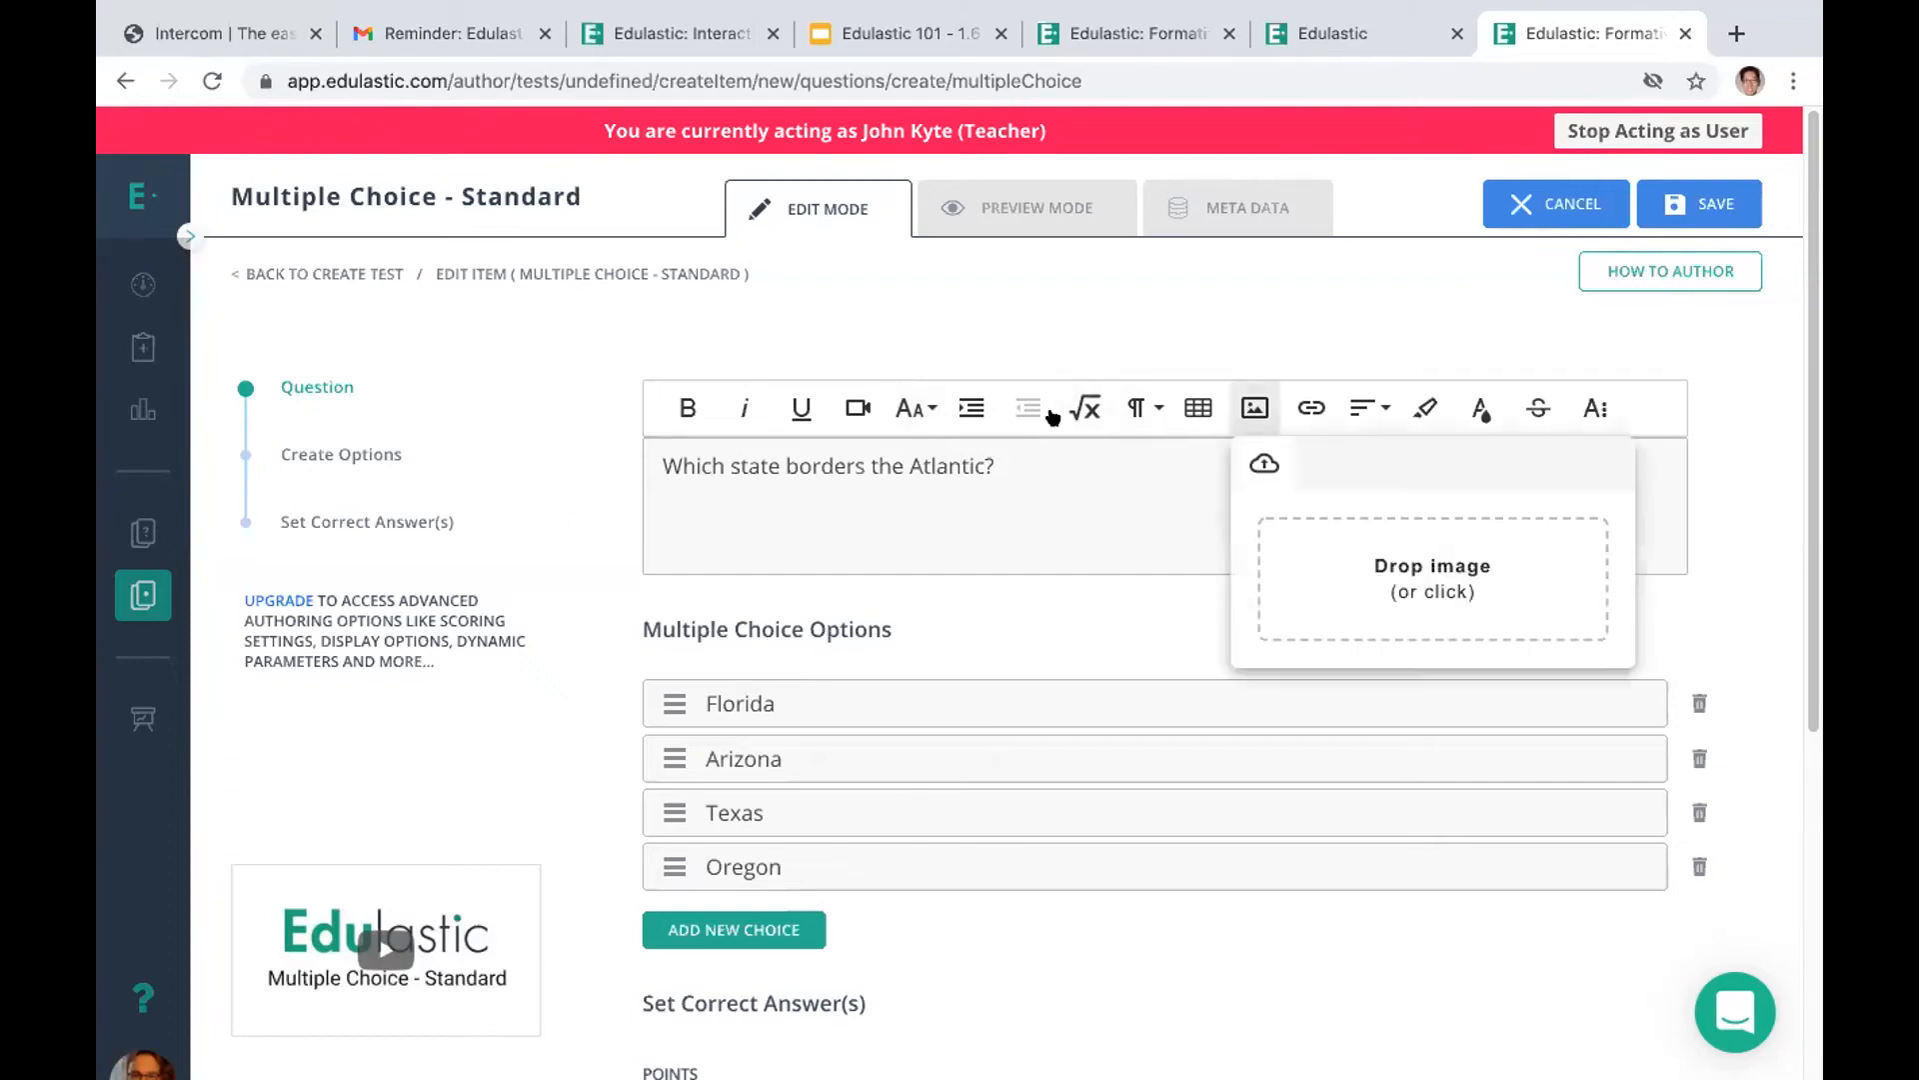
pyautogui.click(1409, 575)
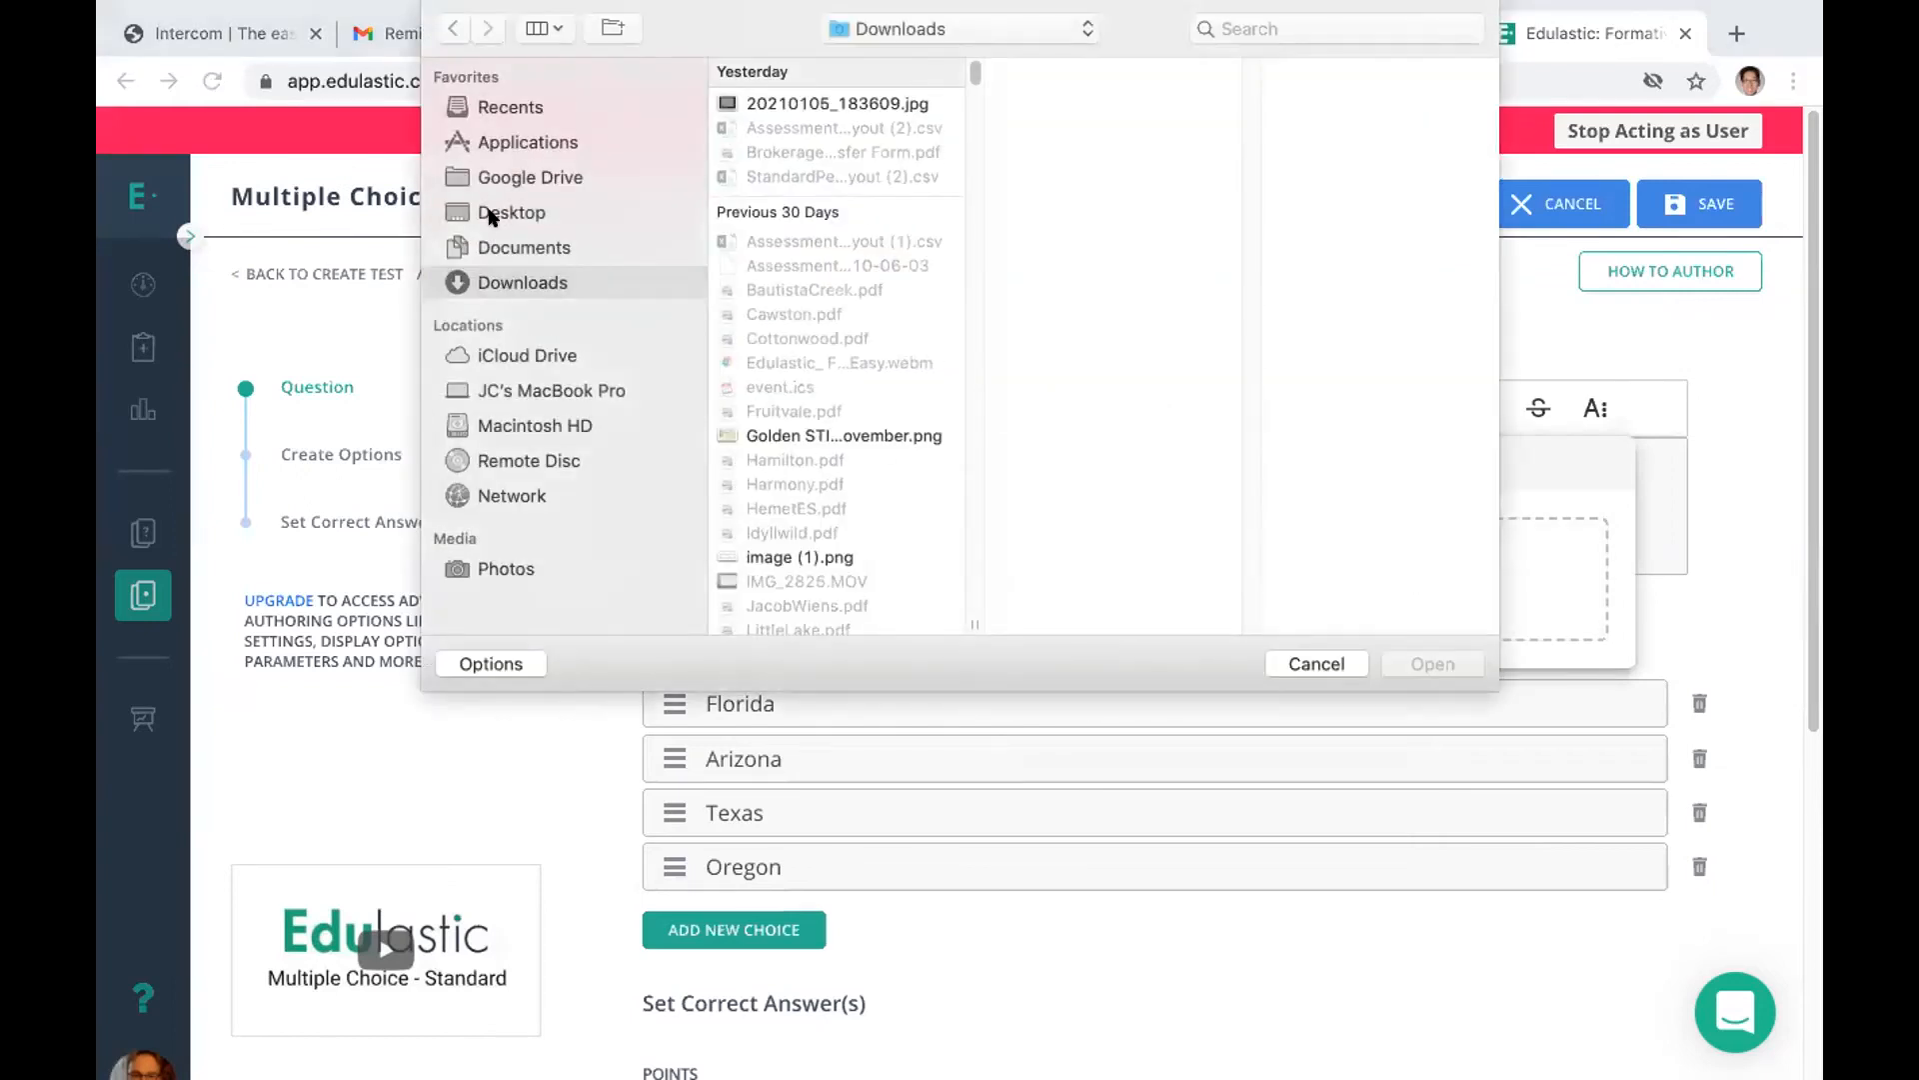
pyautogui.click(490, 217)
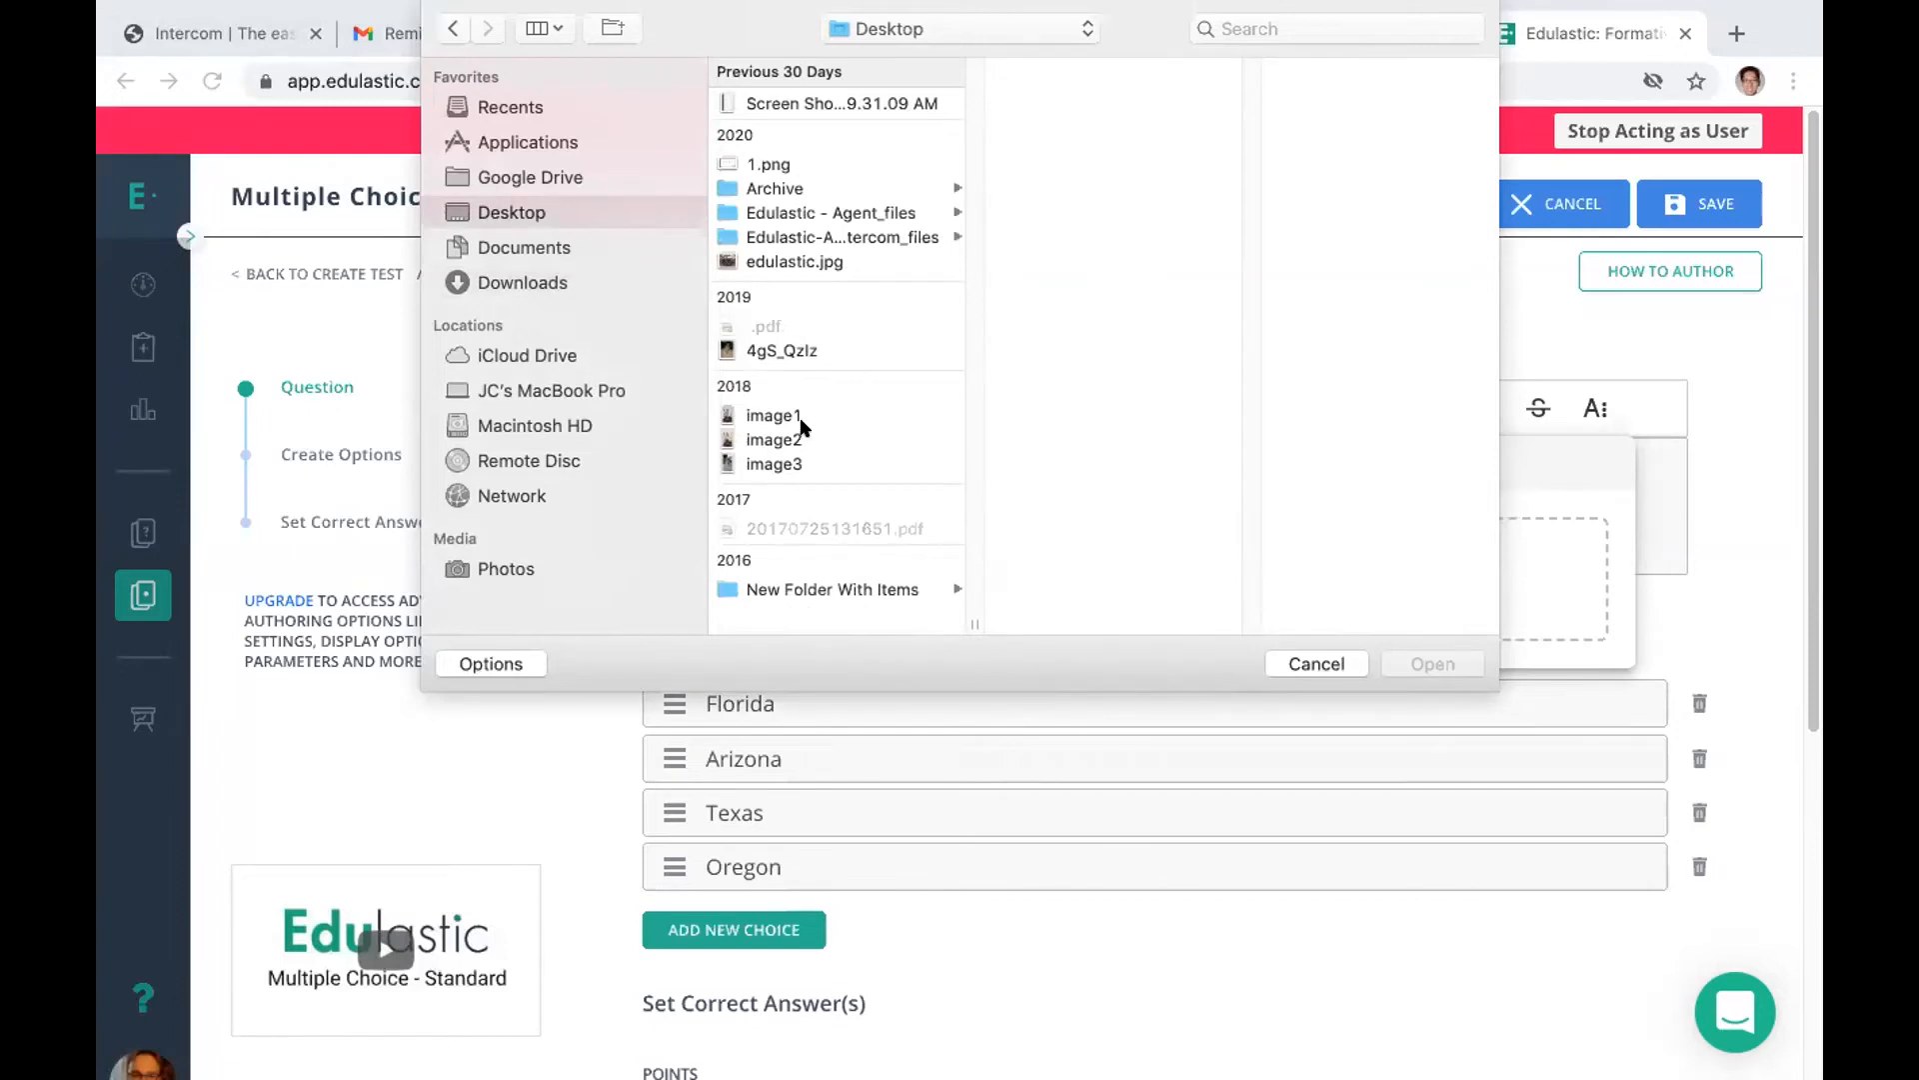
pyautogui.click(790, 261)
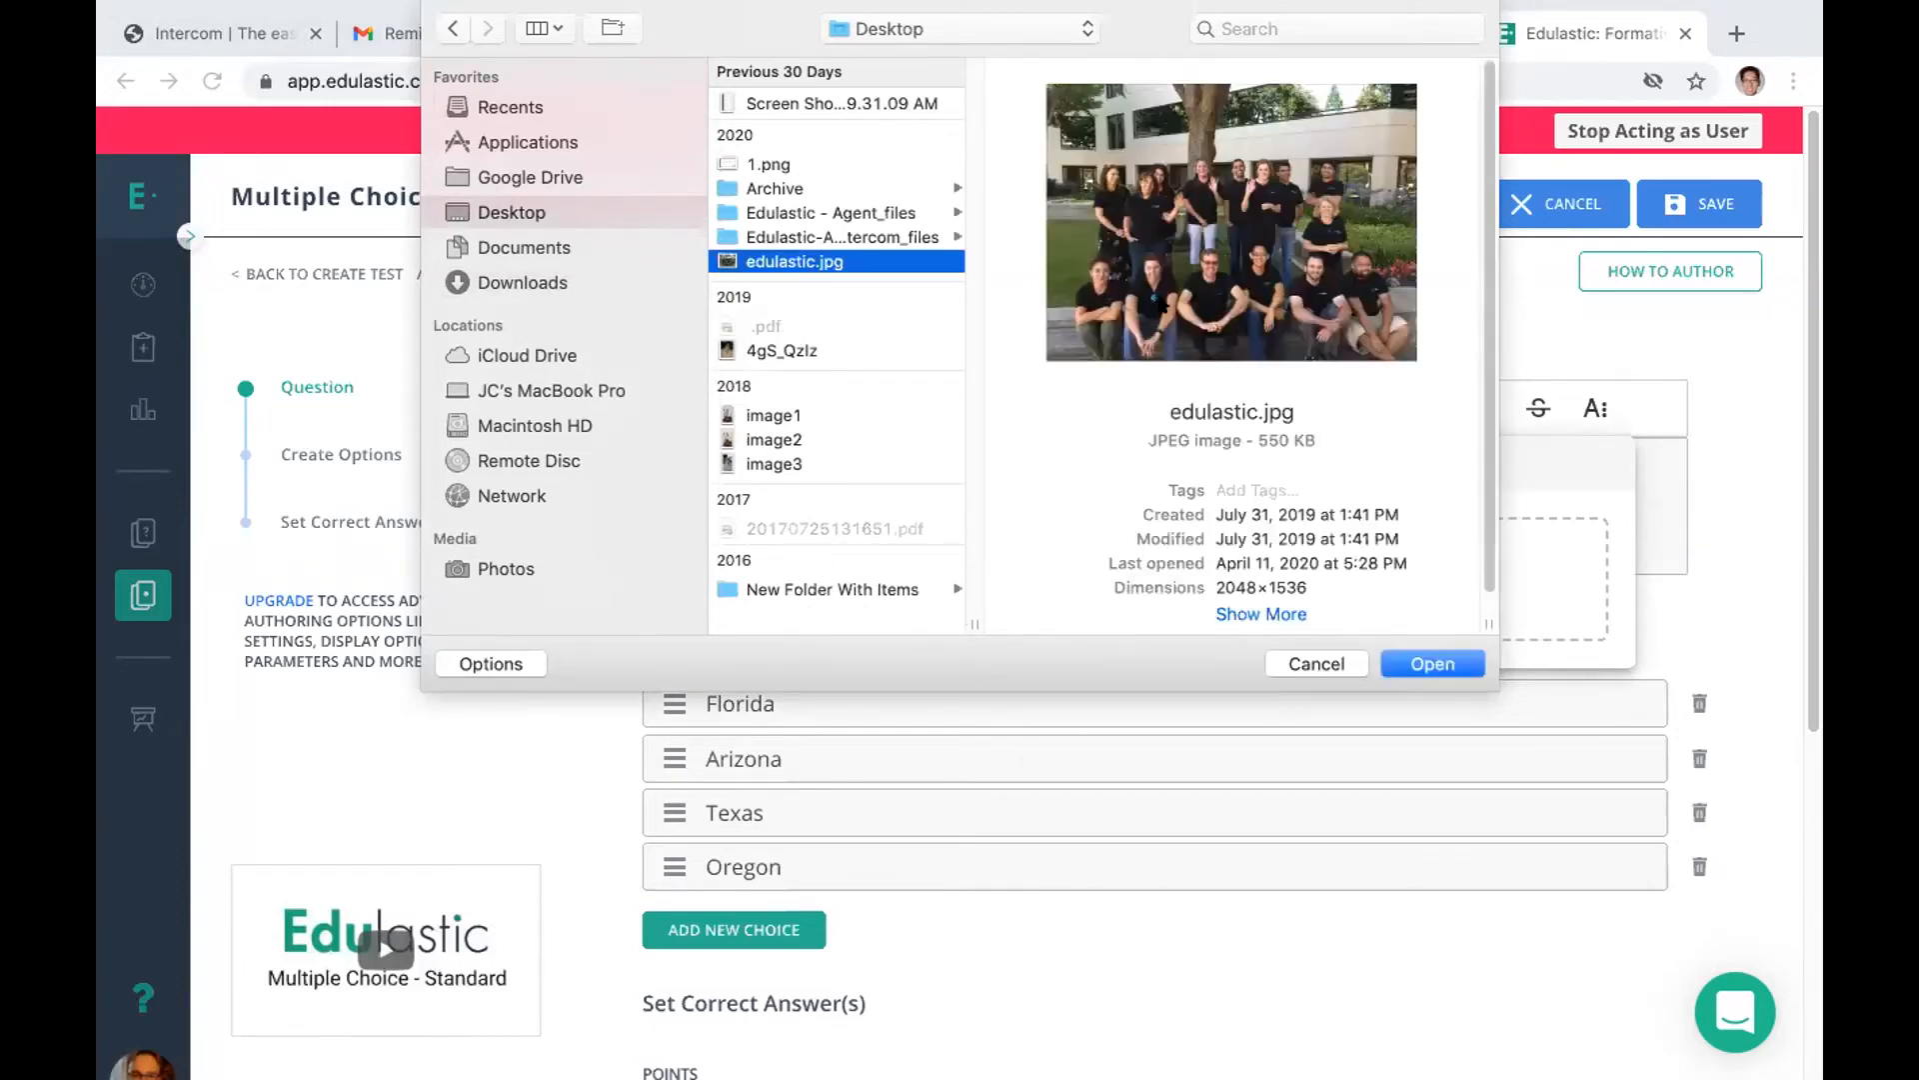
pyautogui.click(1295, 665)
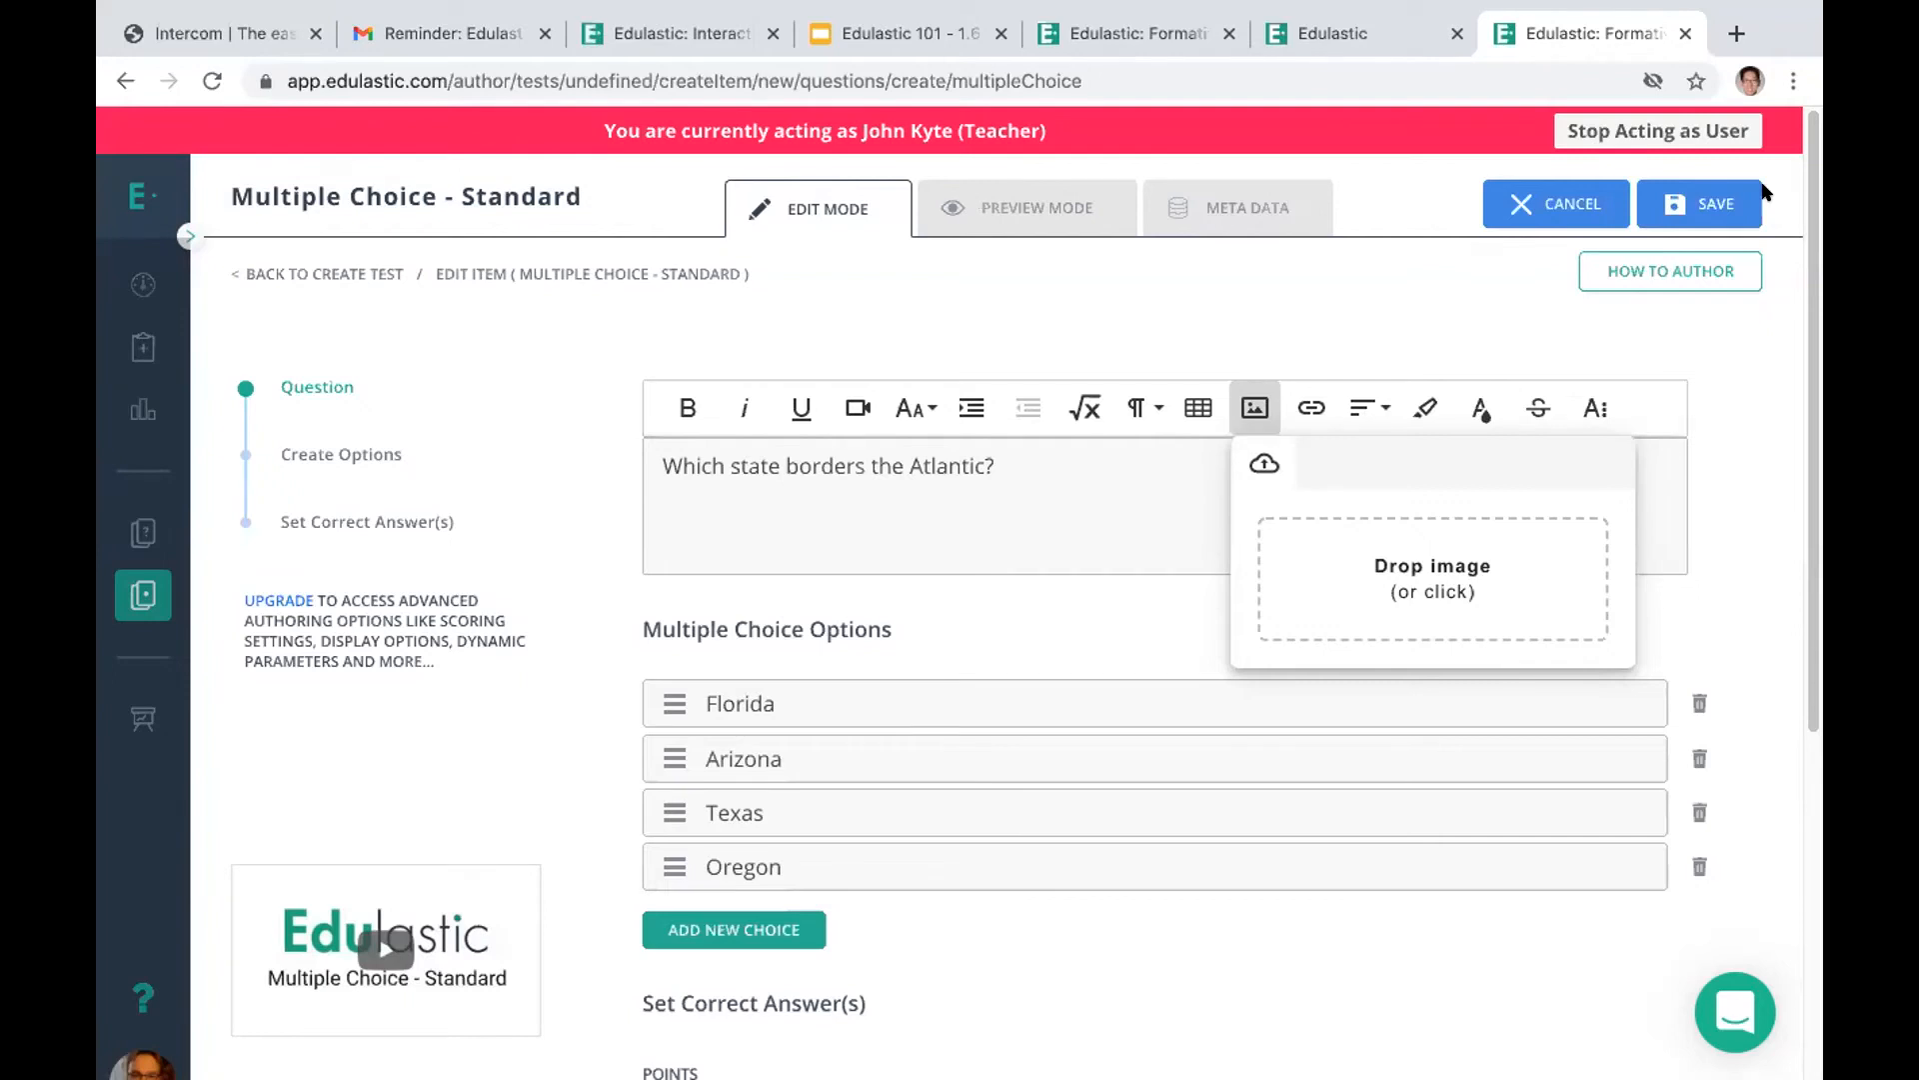
# Save the multiple choice question to the Wednesday Test and open the test's review
pyautogui.click(1692, 208)
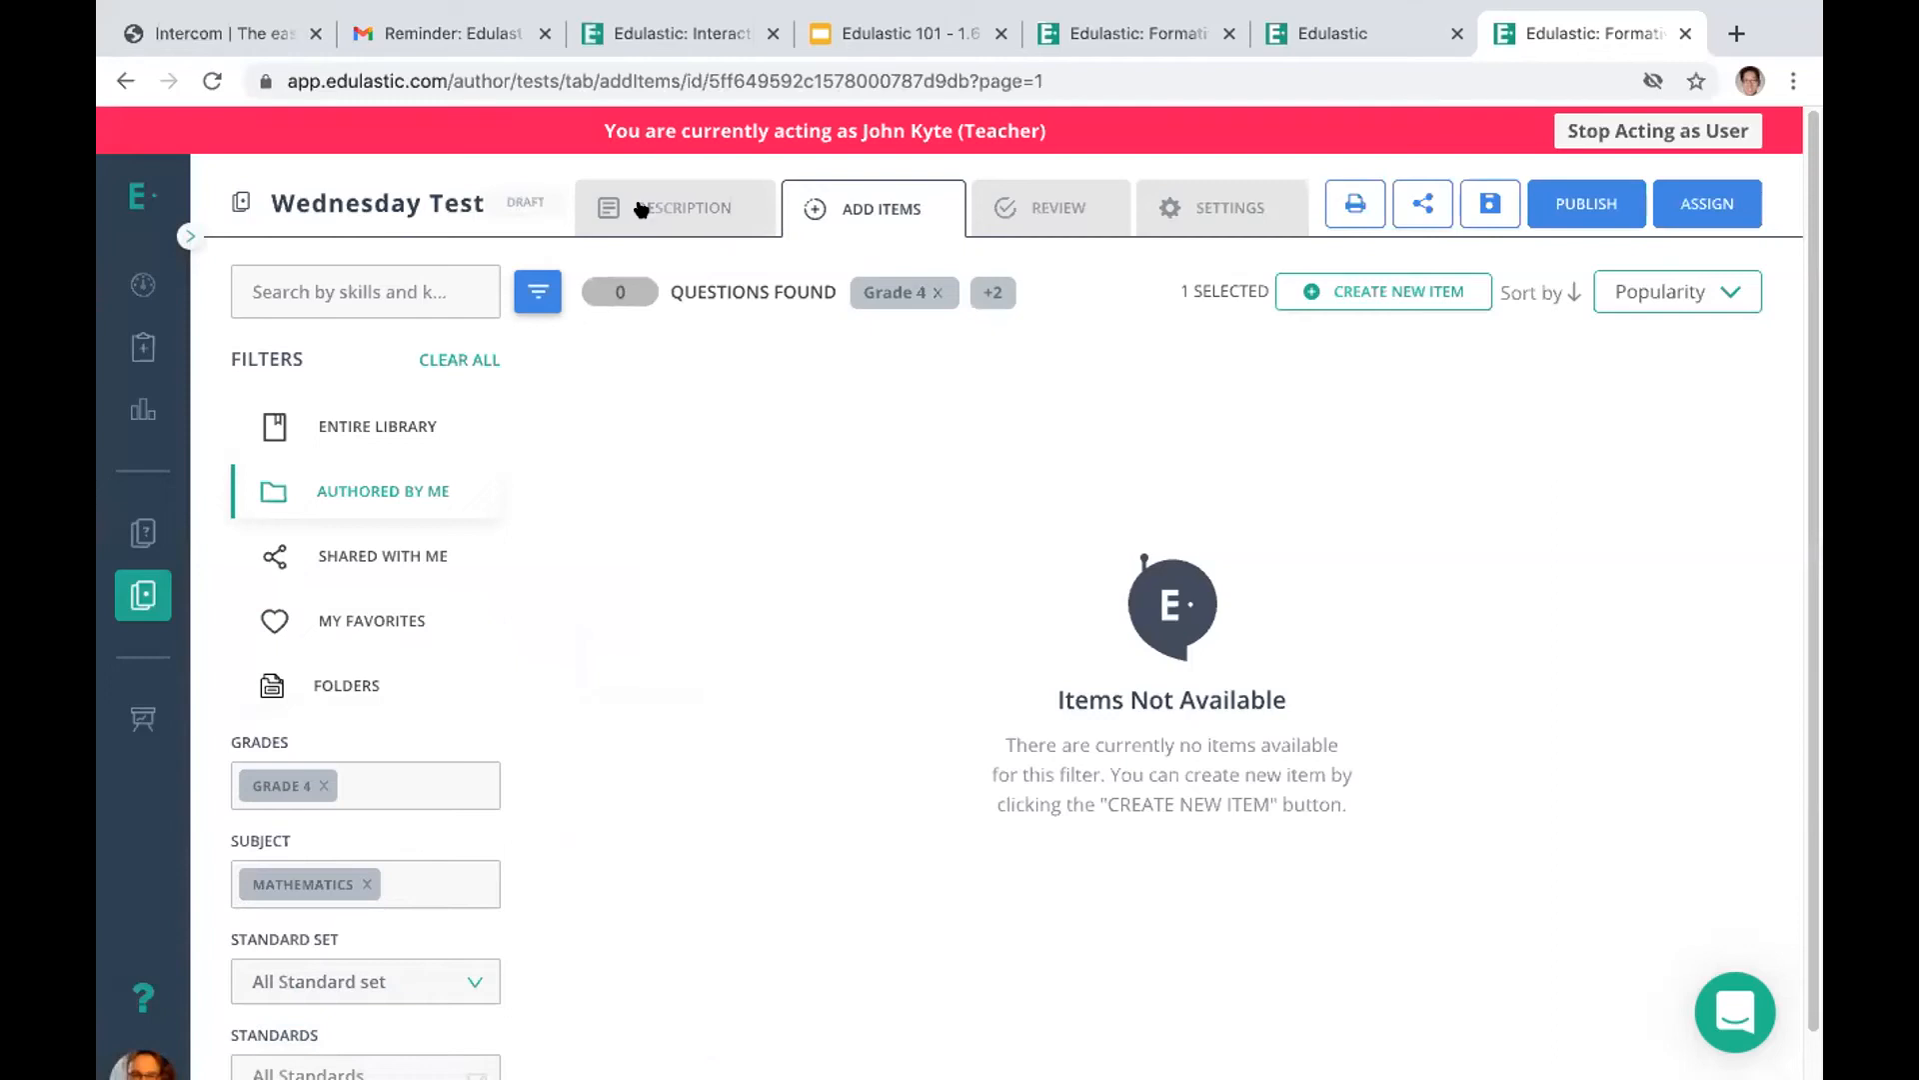
pyautogui.click(1014, 198)
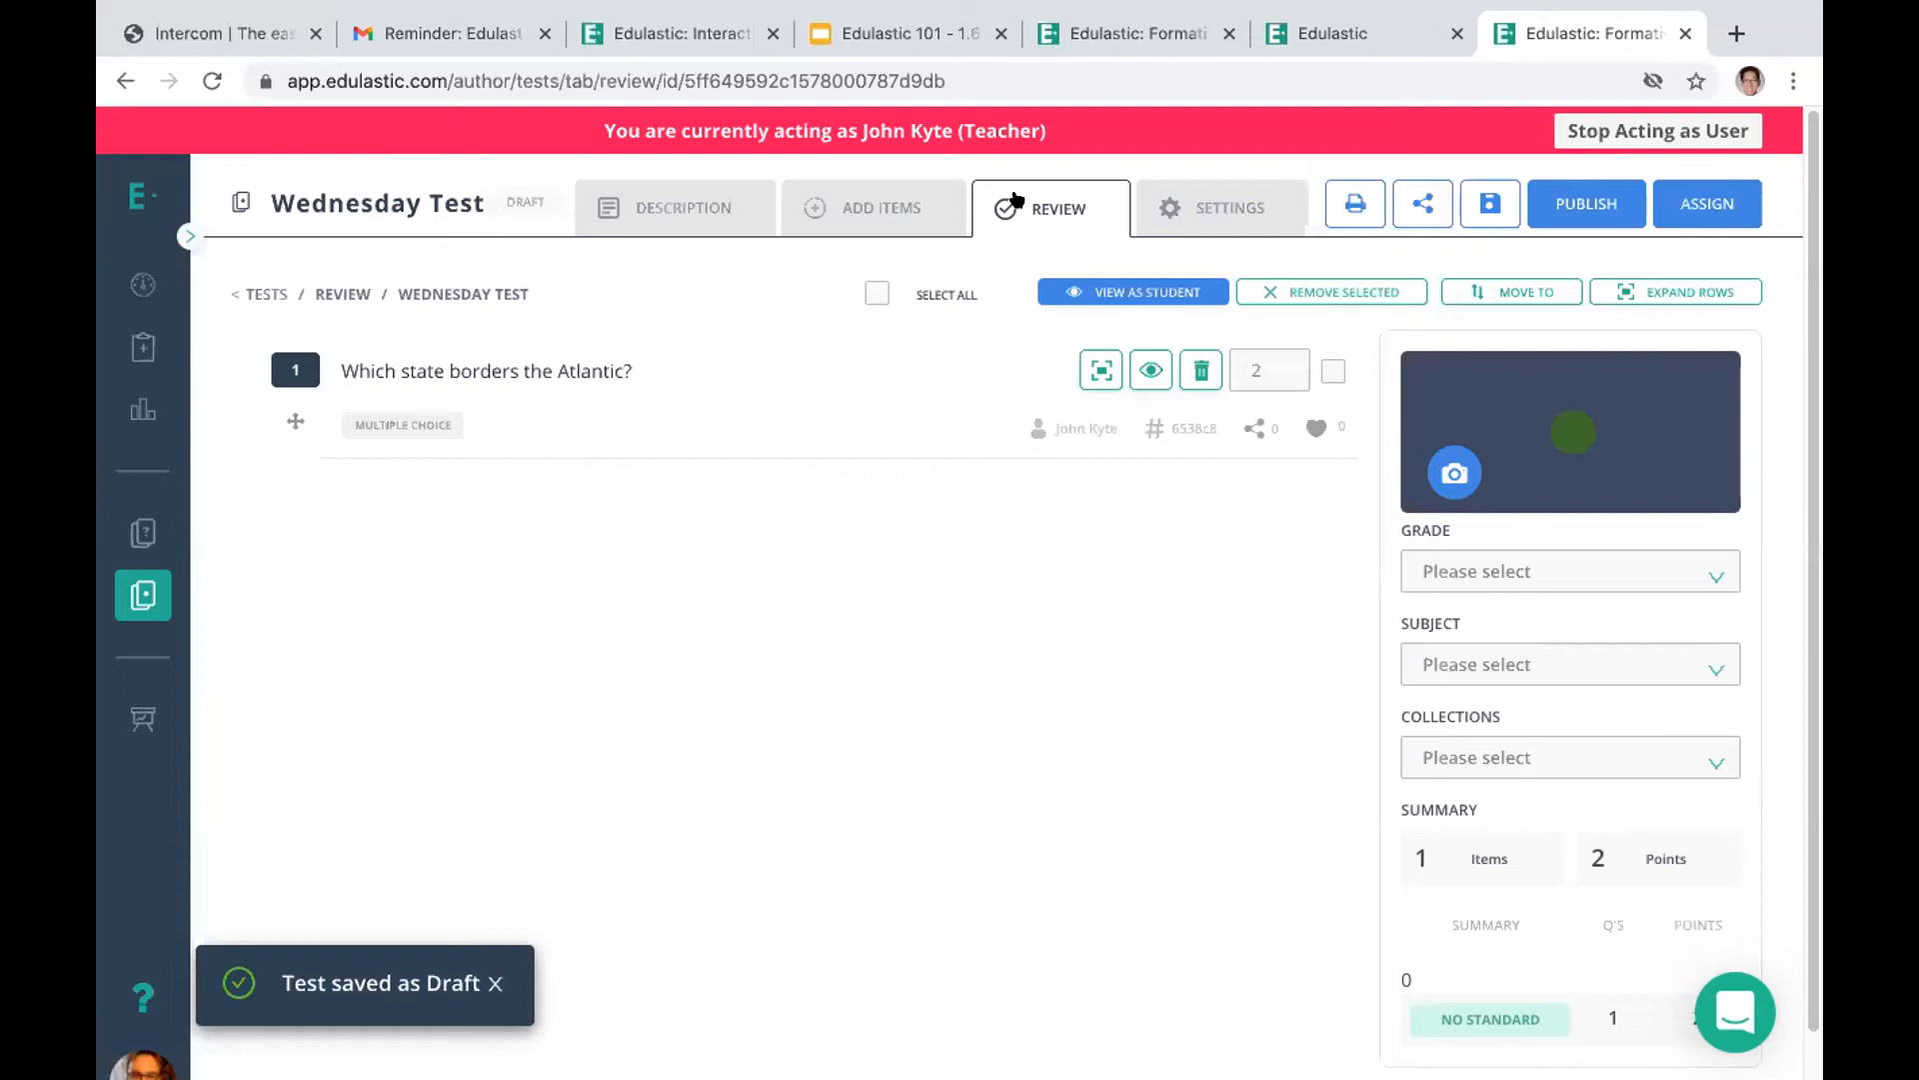
# Examine the Wednesday Test's settings and review pages and the filters for adding items
pyautogui.click(845, 201)
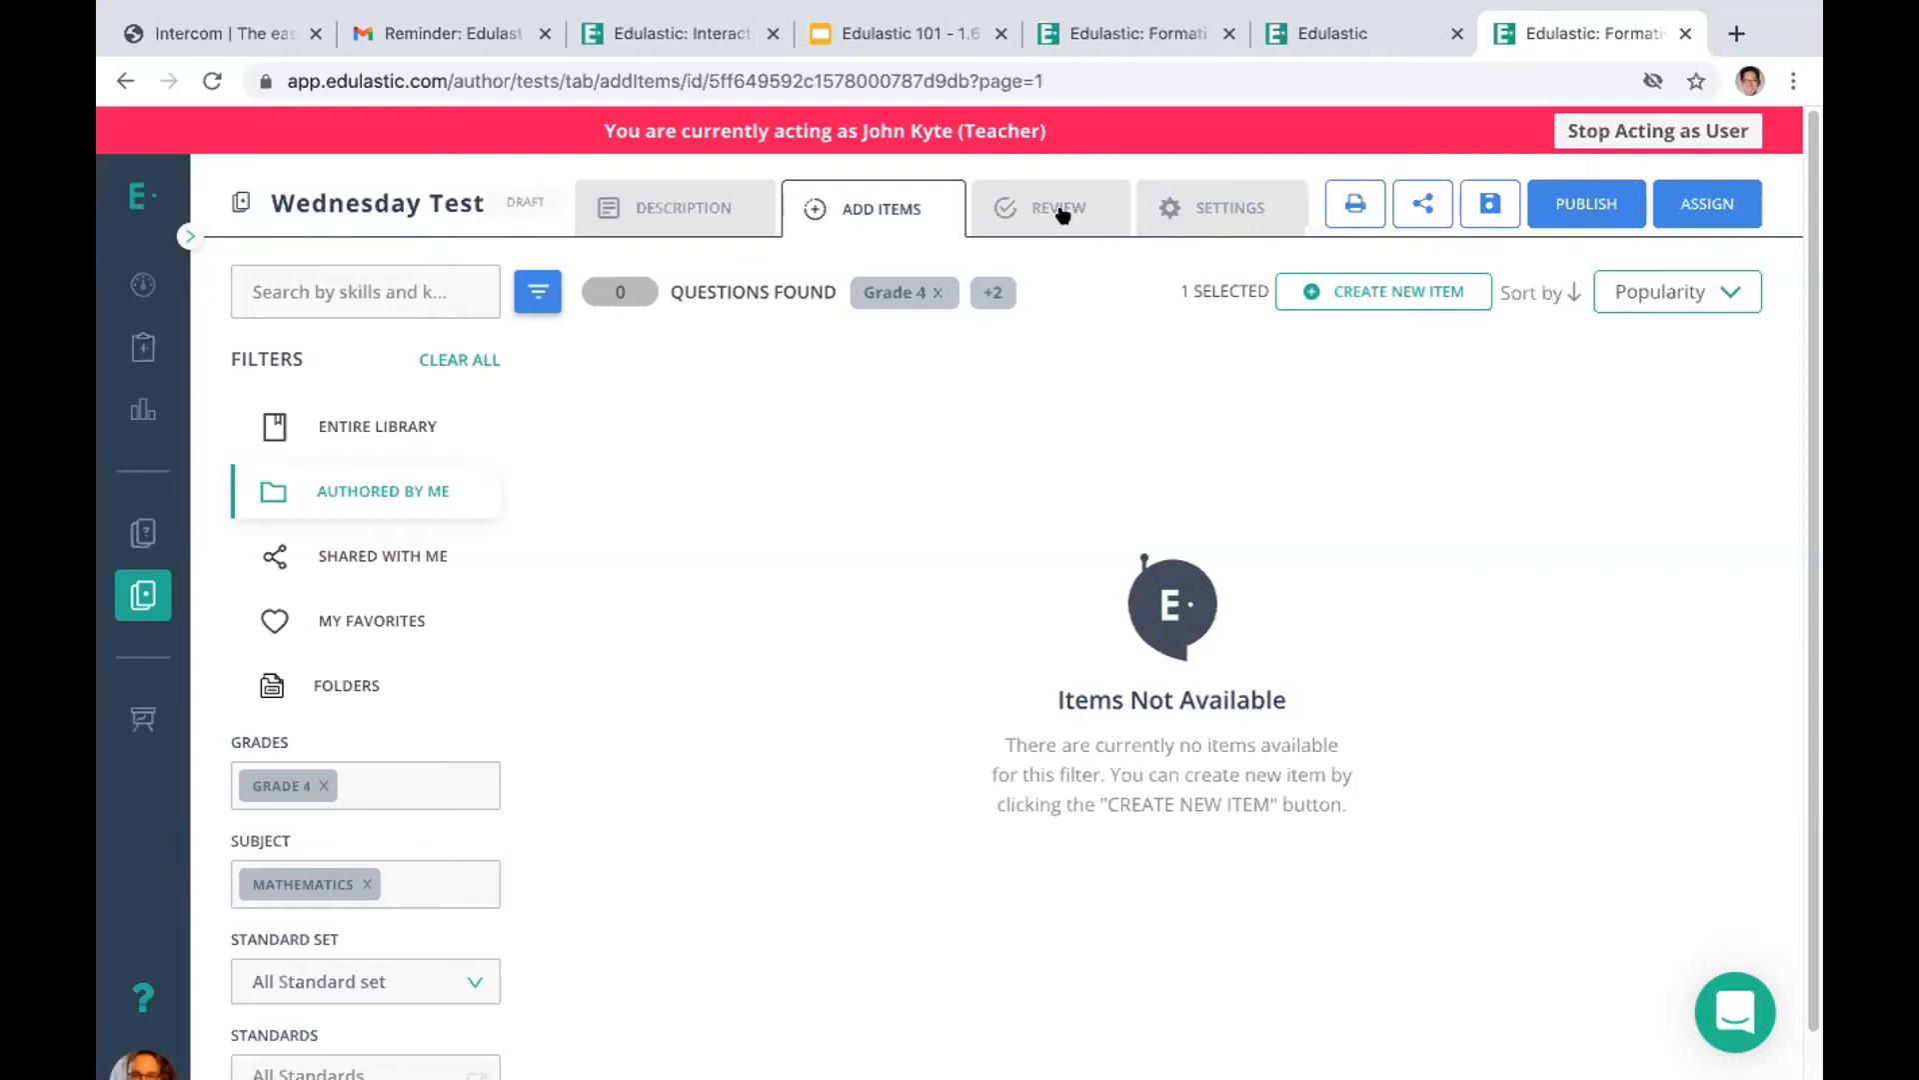
pyautogui.click(1199, 208)
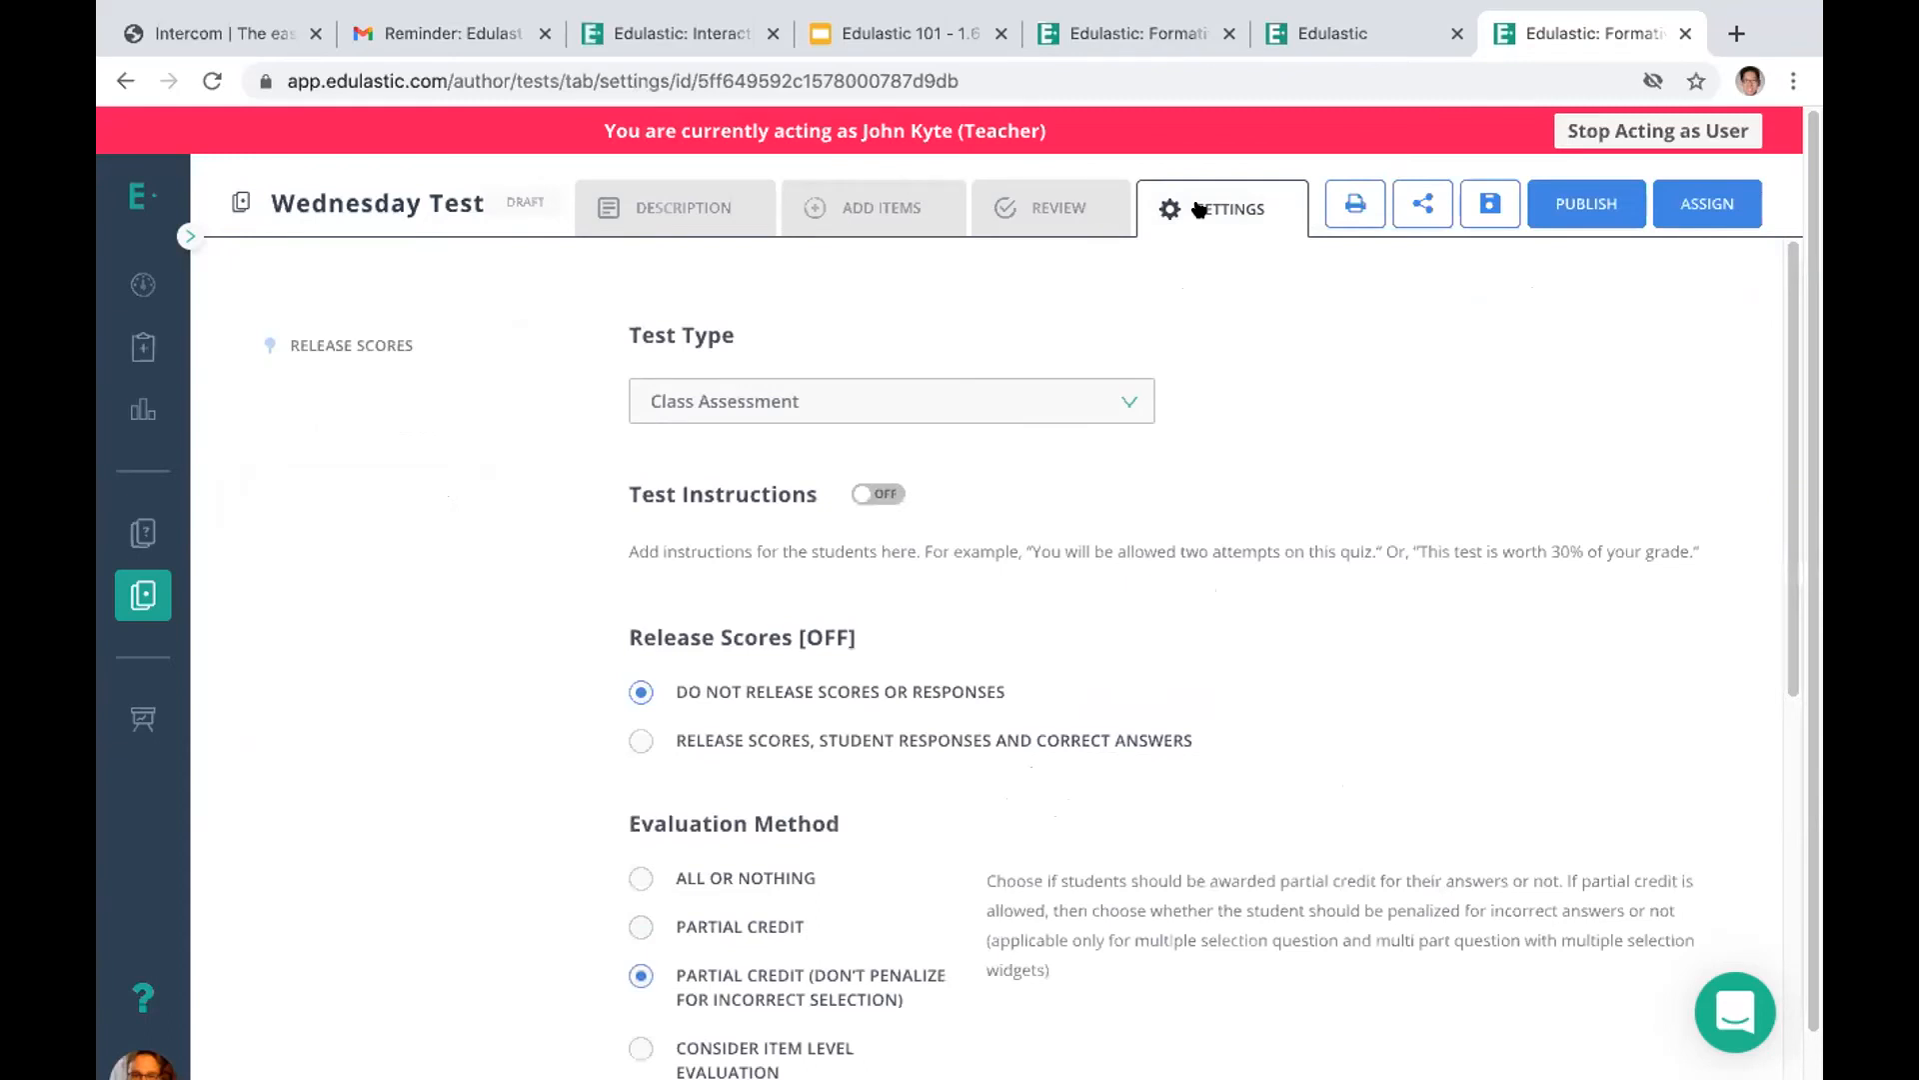
pyautogui.click(1015, 210)
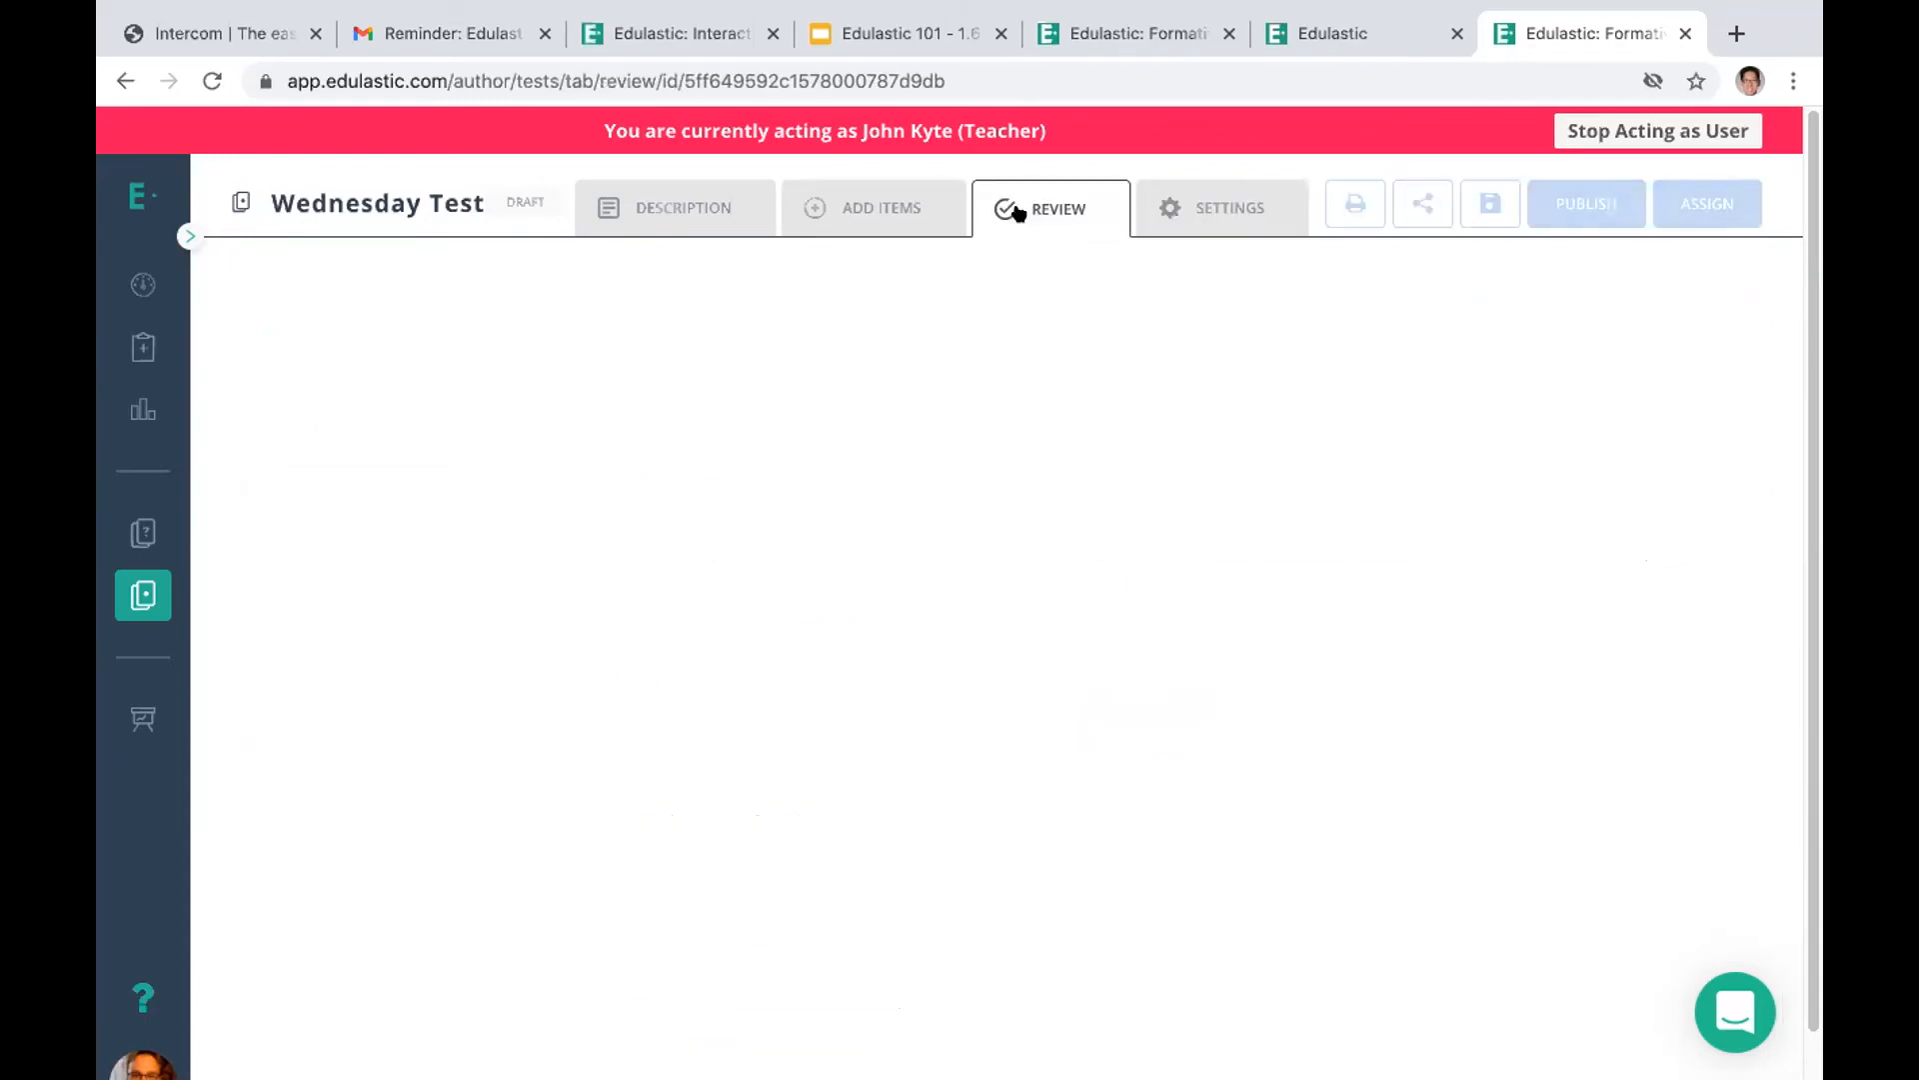
pyautogui.click(878, 200)
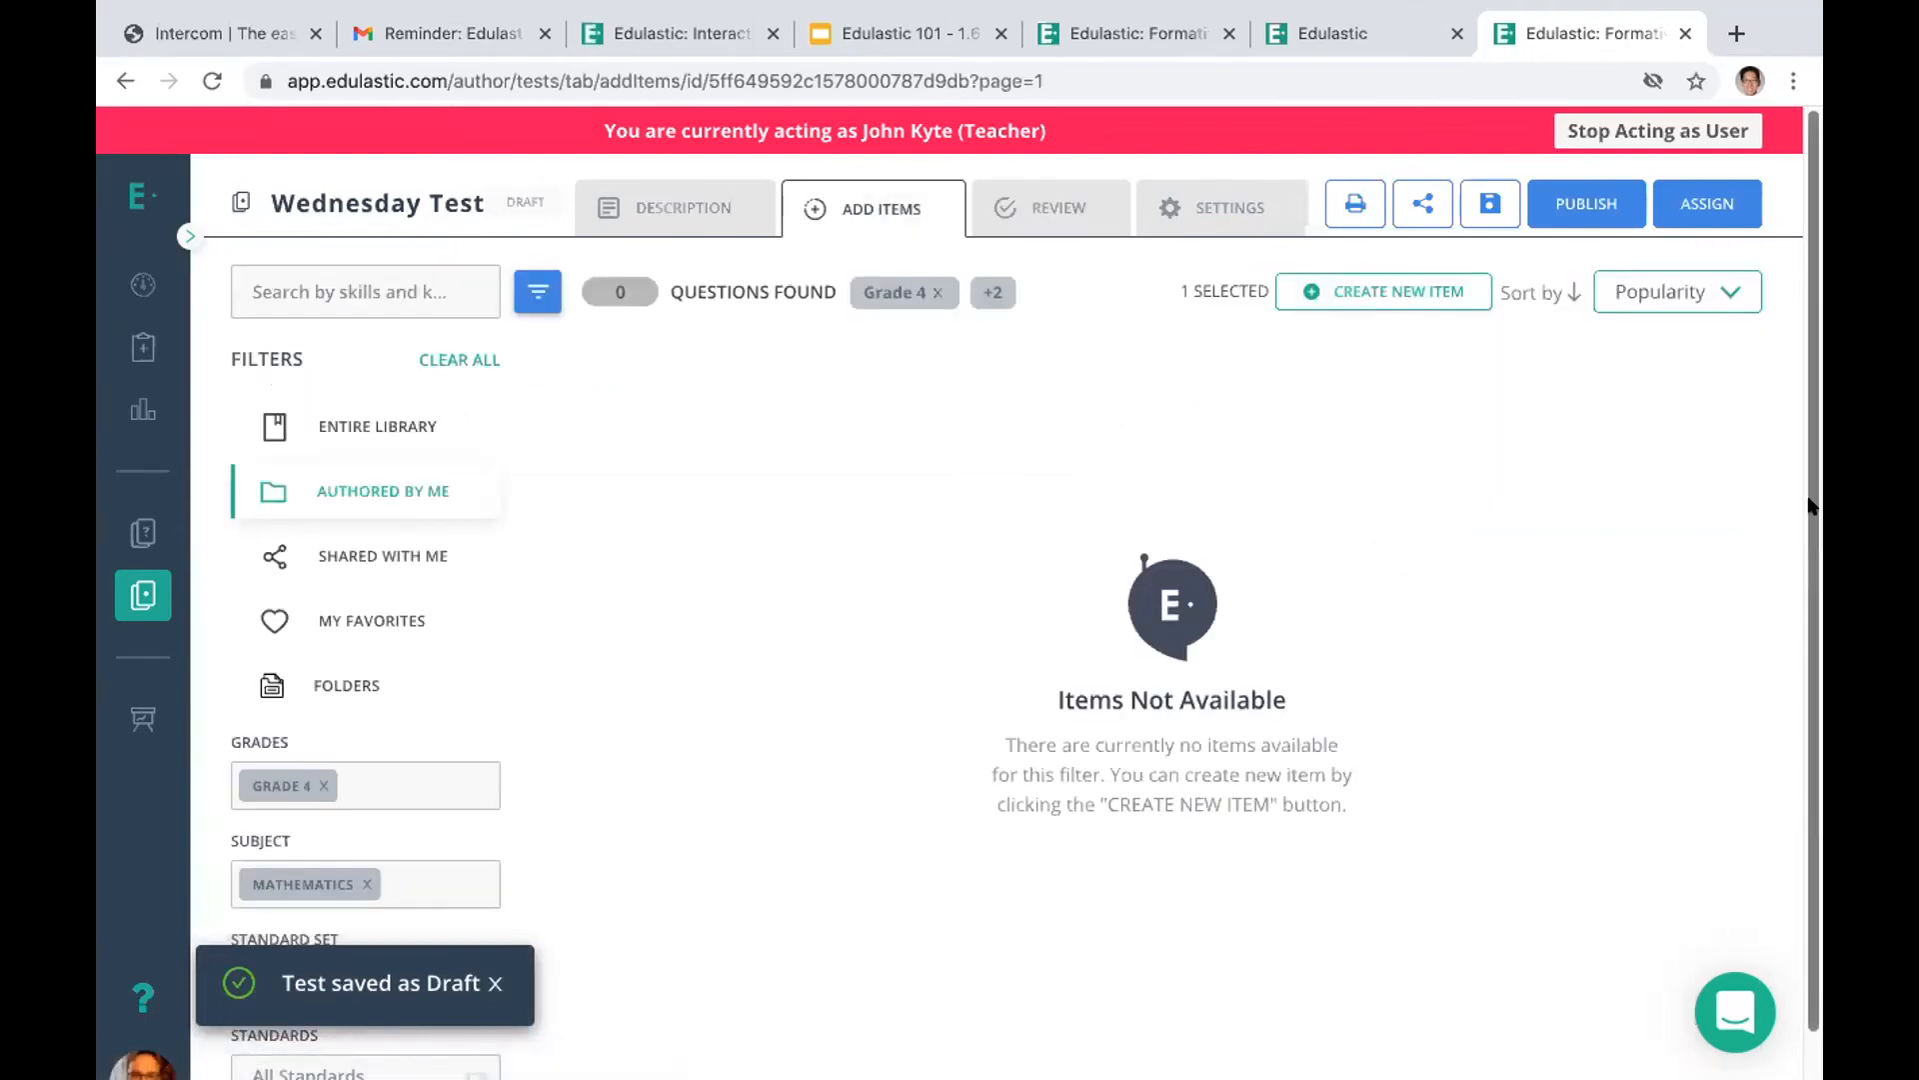
pyautogui.scroll(-1, 1789, 714)
pyautogui.scroll(-5, 530, 854)
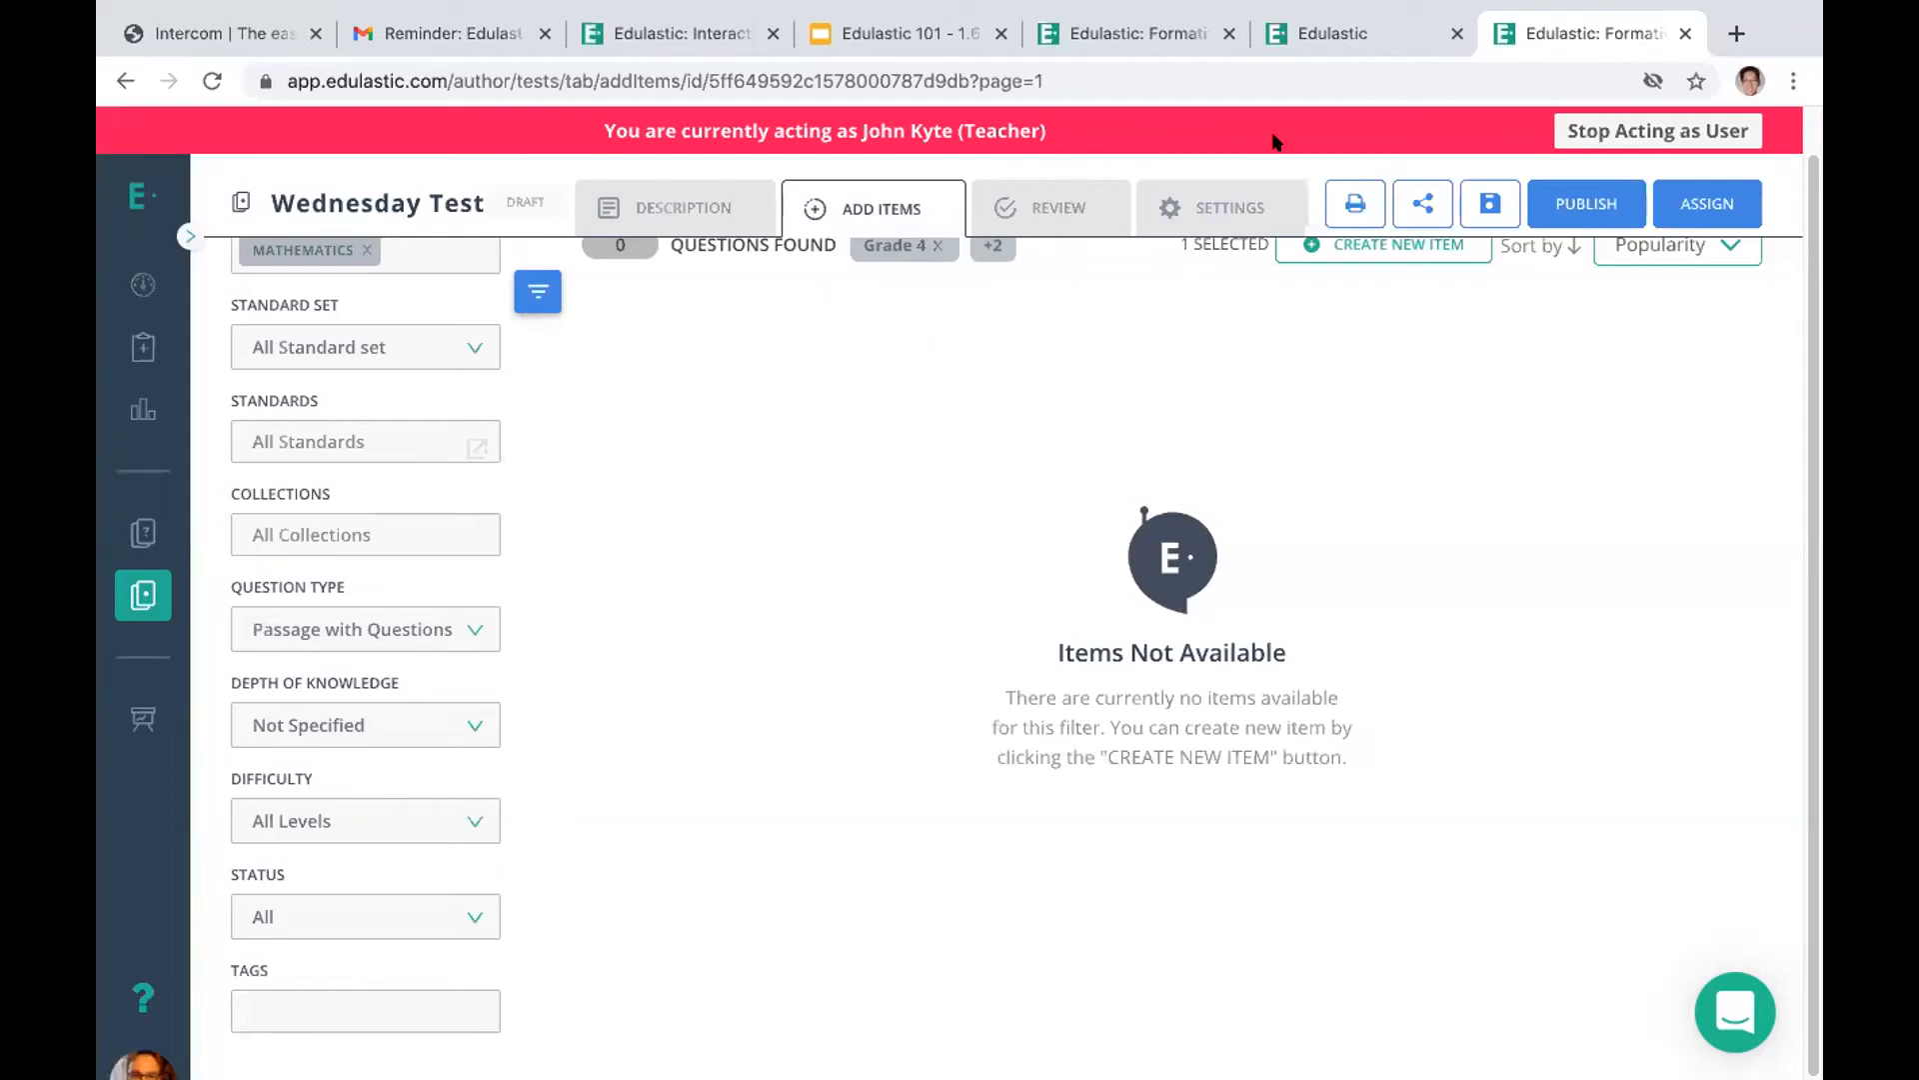
# Copy the Wednesday Test's URL from its sharing options and close them without giving anyone access
pyautogui.click(1408, 203)
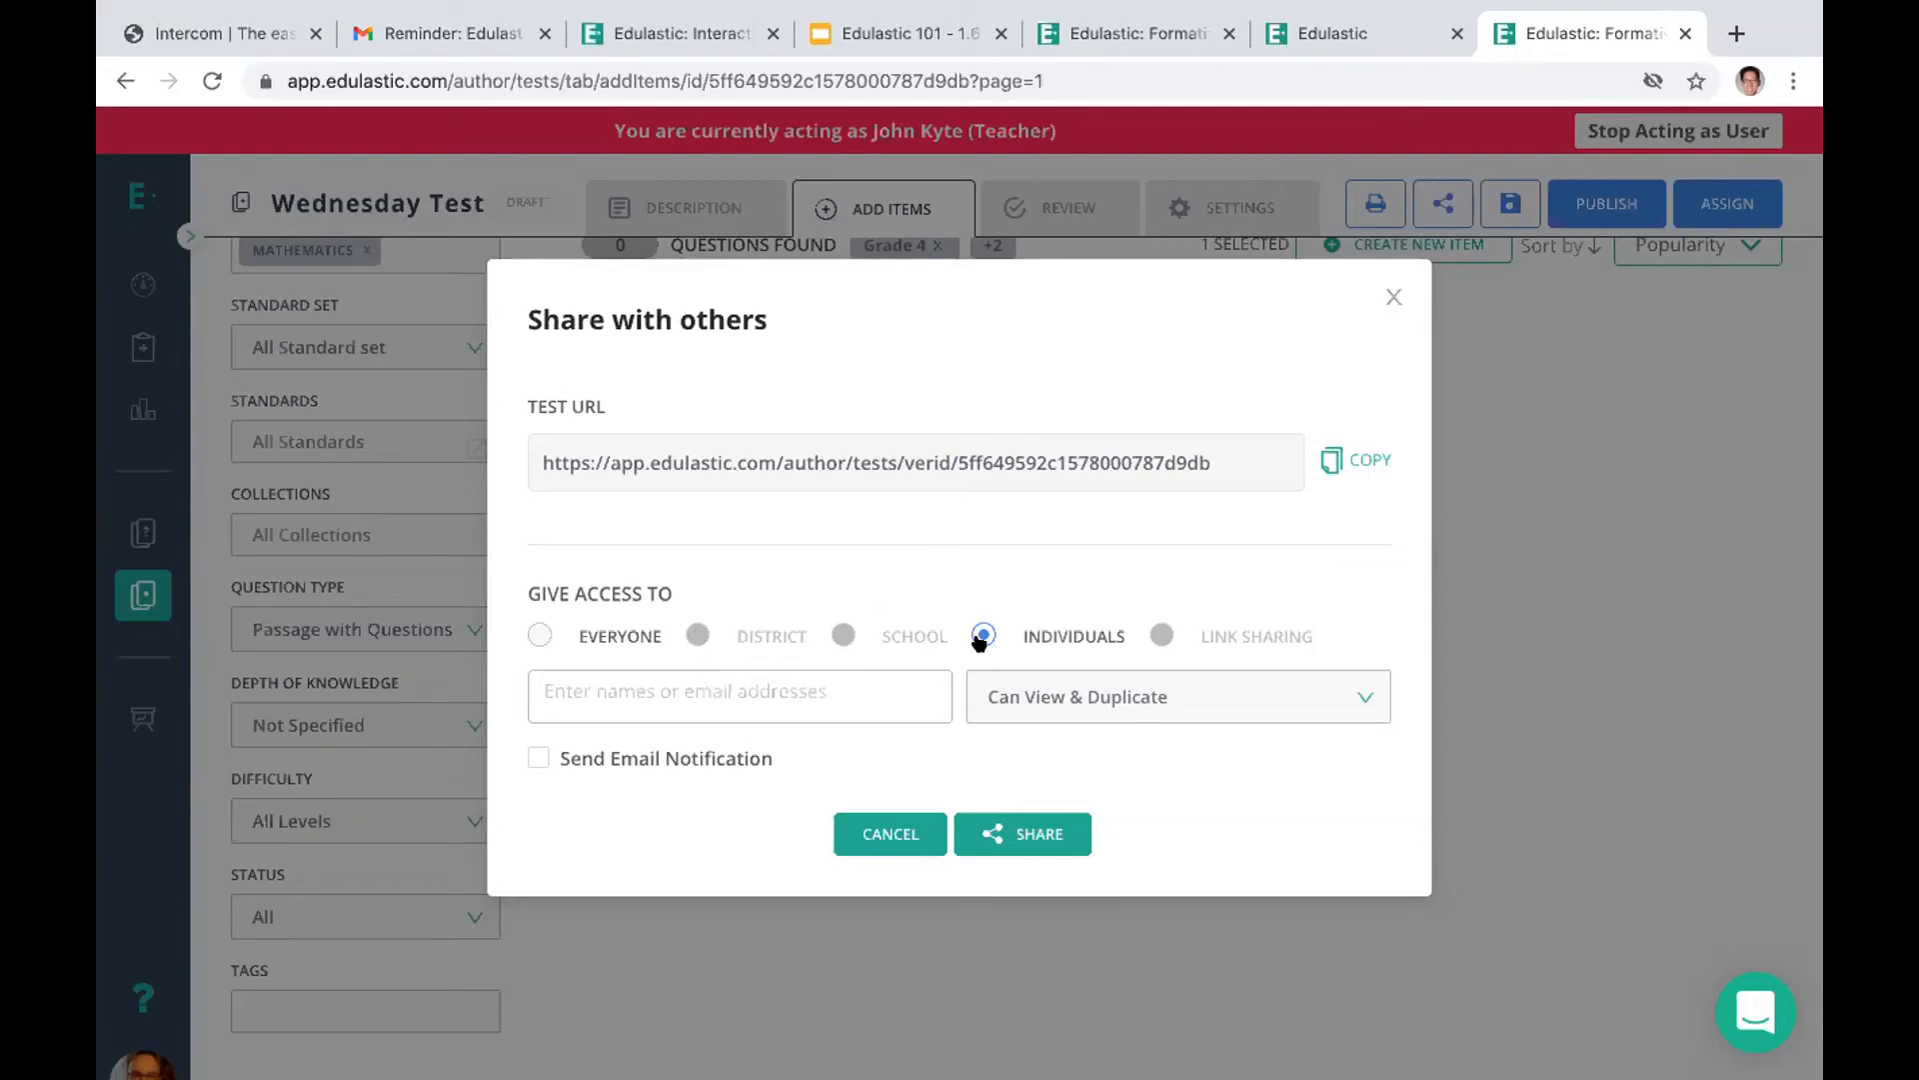
pyautogui.click(822, 700)
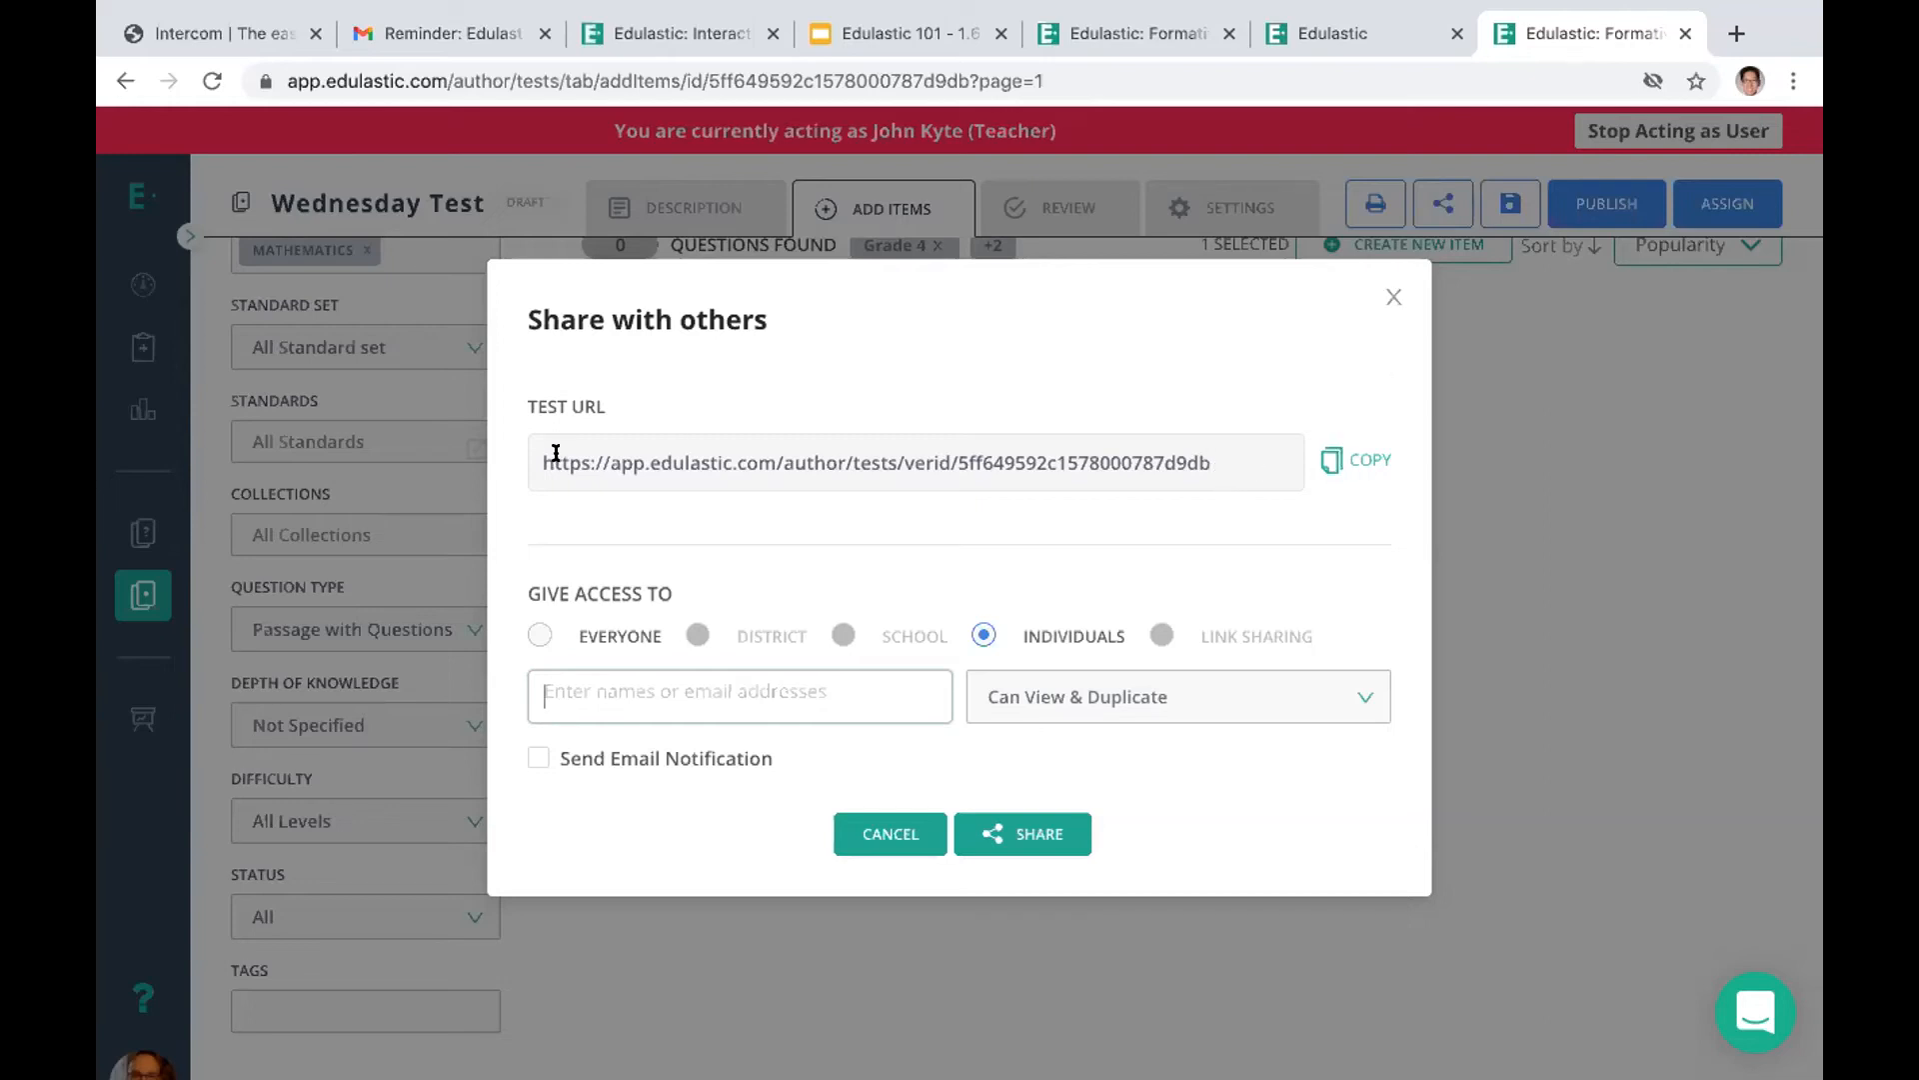
pyautogui.click(1358, 461)
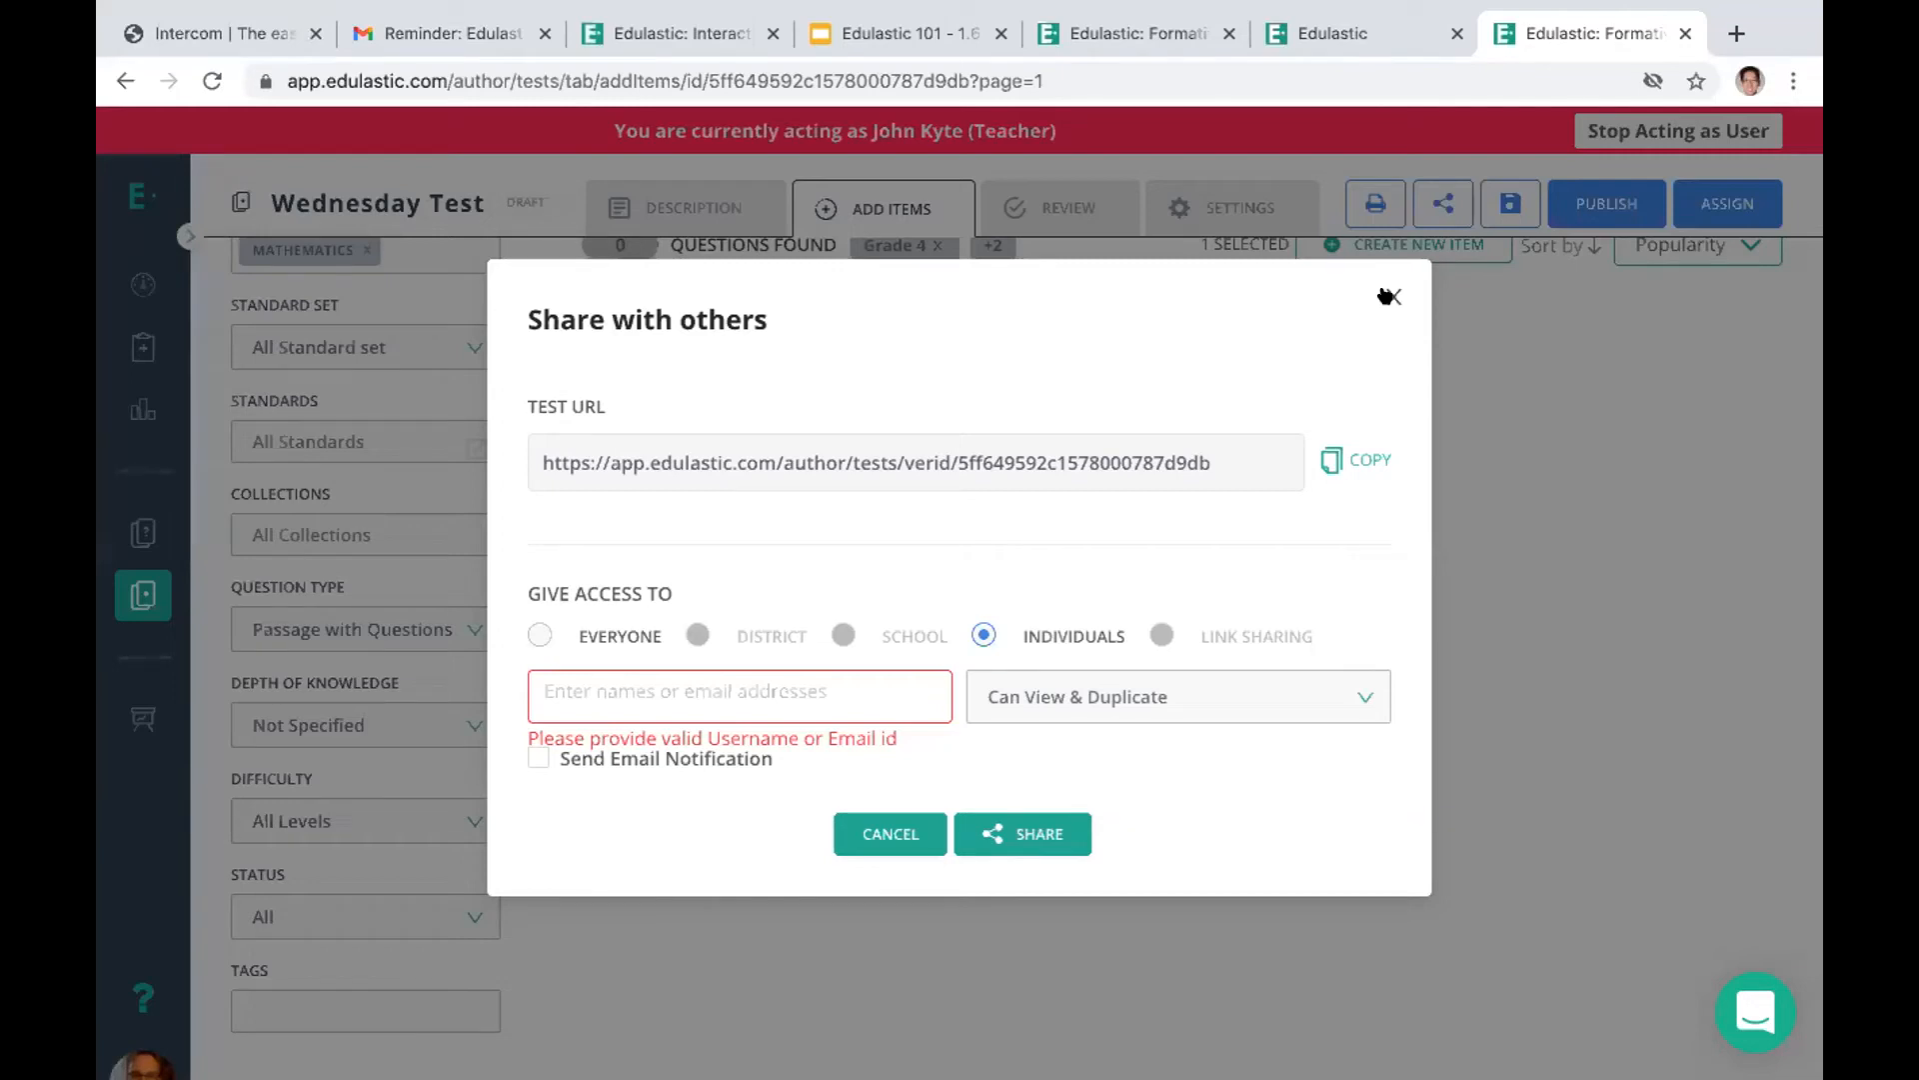
pyautogui.click(1388, 296)
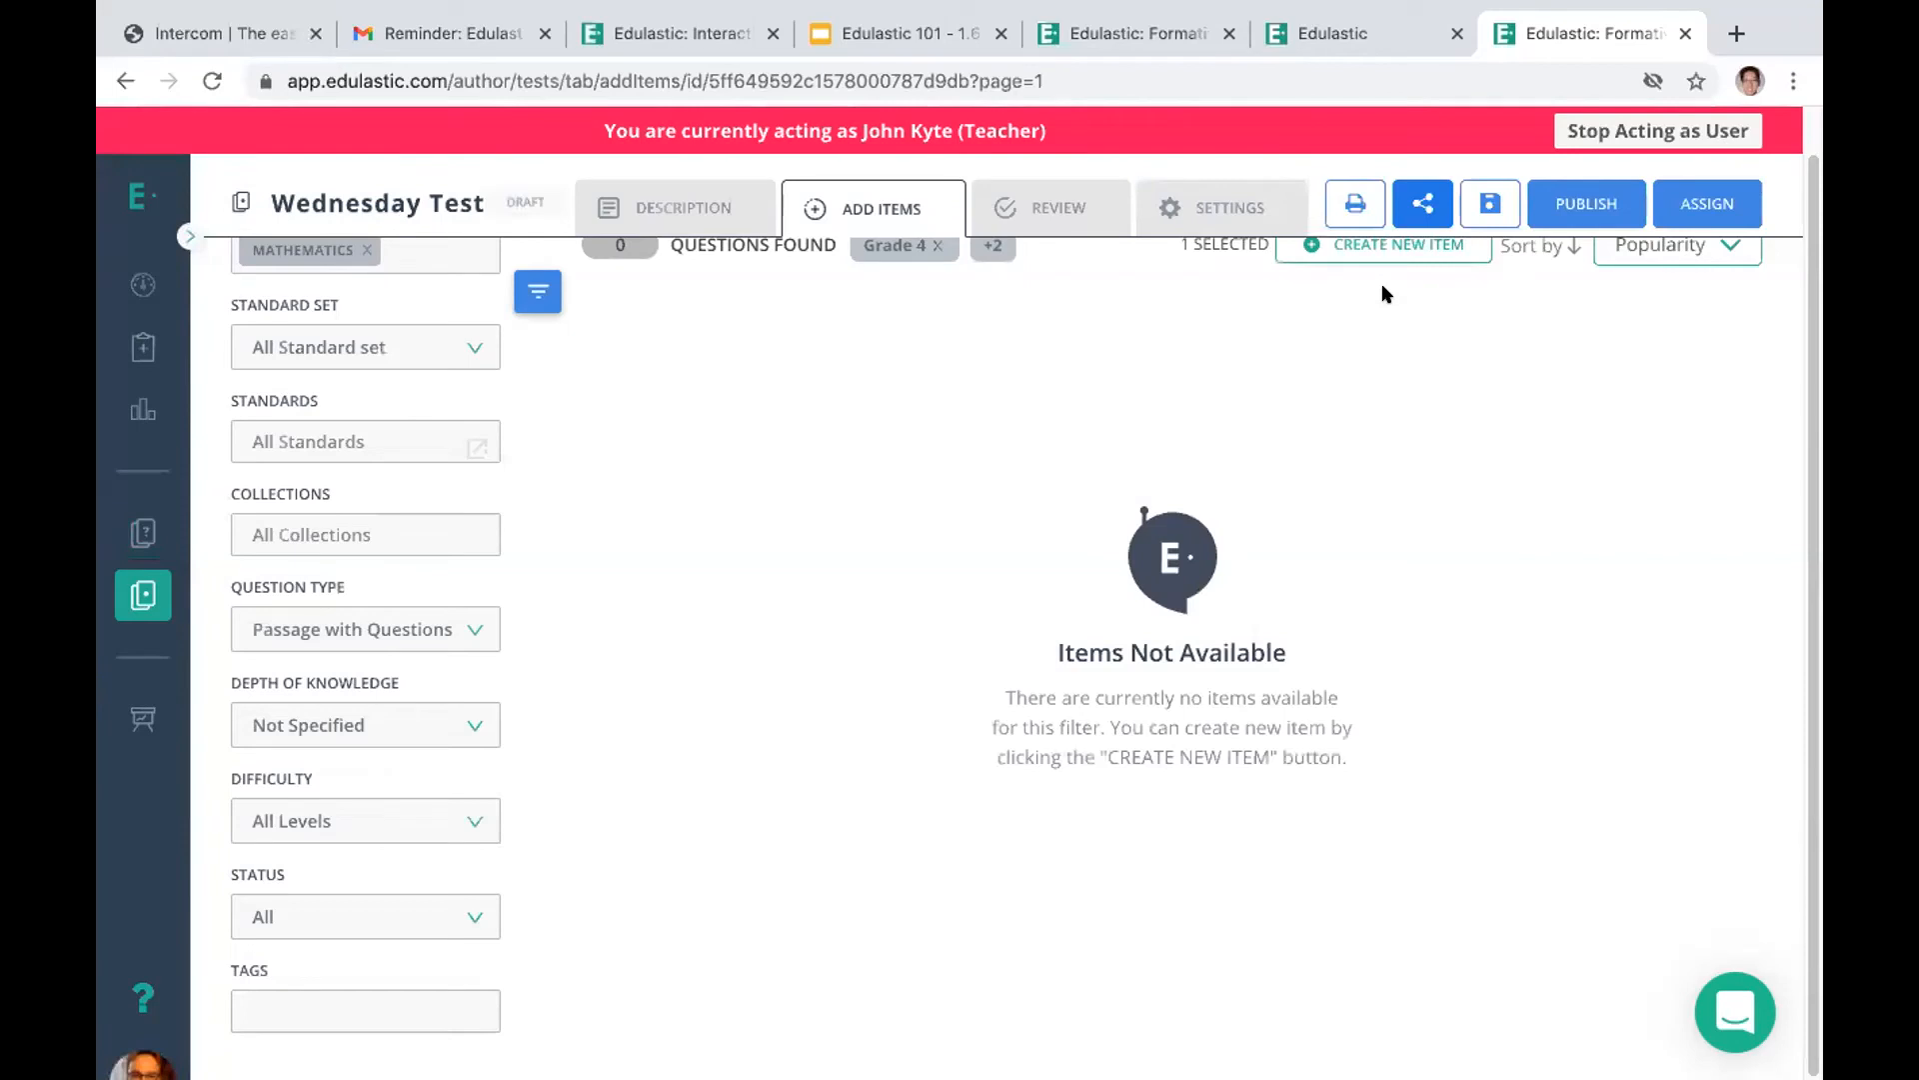
# Start assigning the TEI test from the test library and choose Social Studies as its class
pyautogui.click(142, 532)
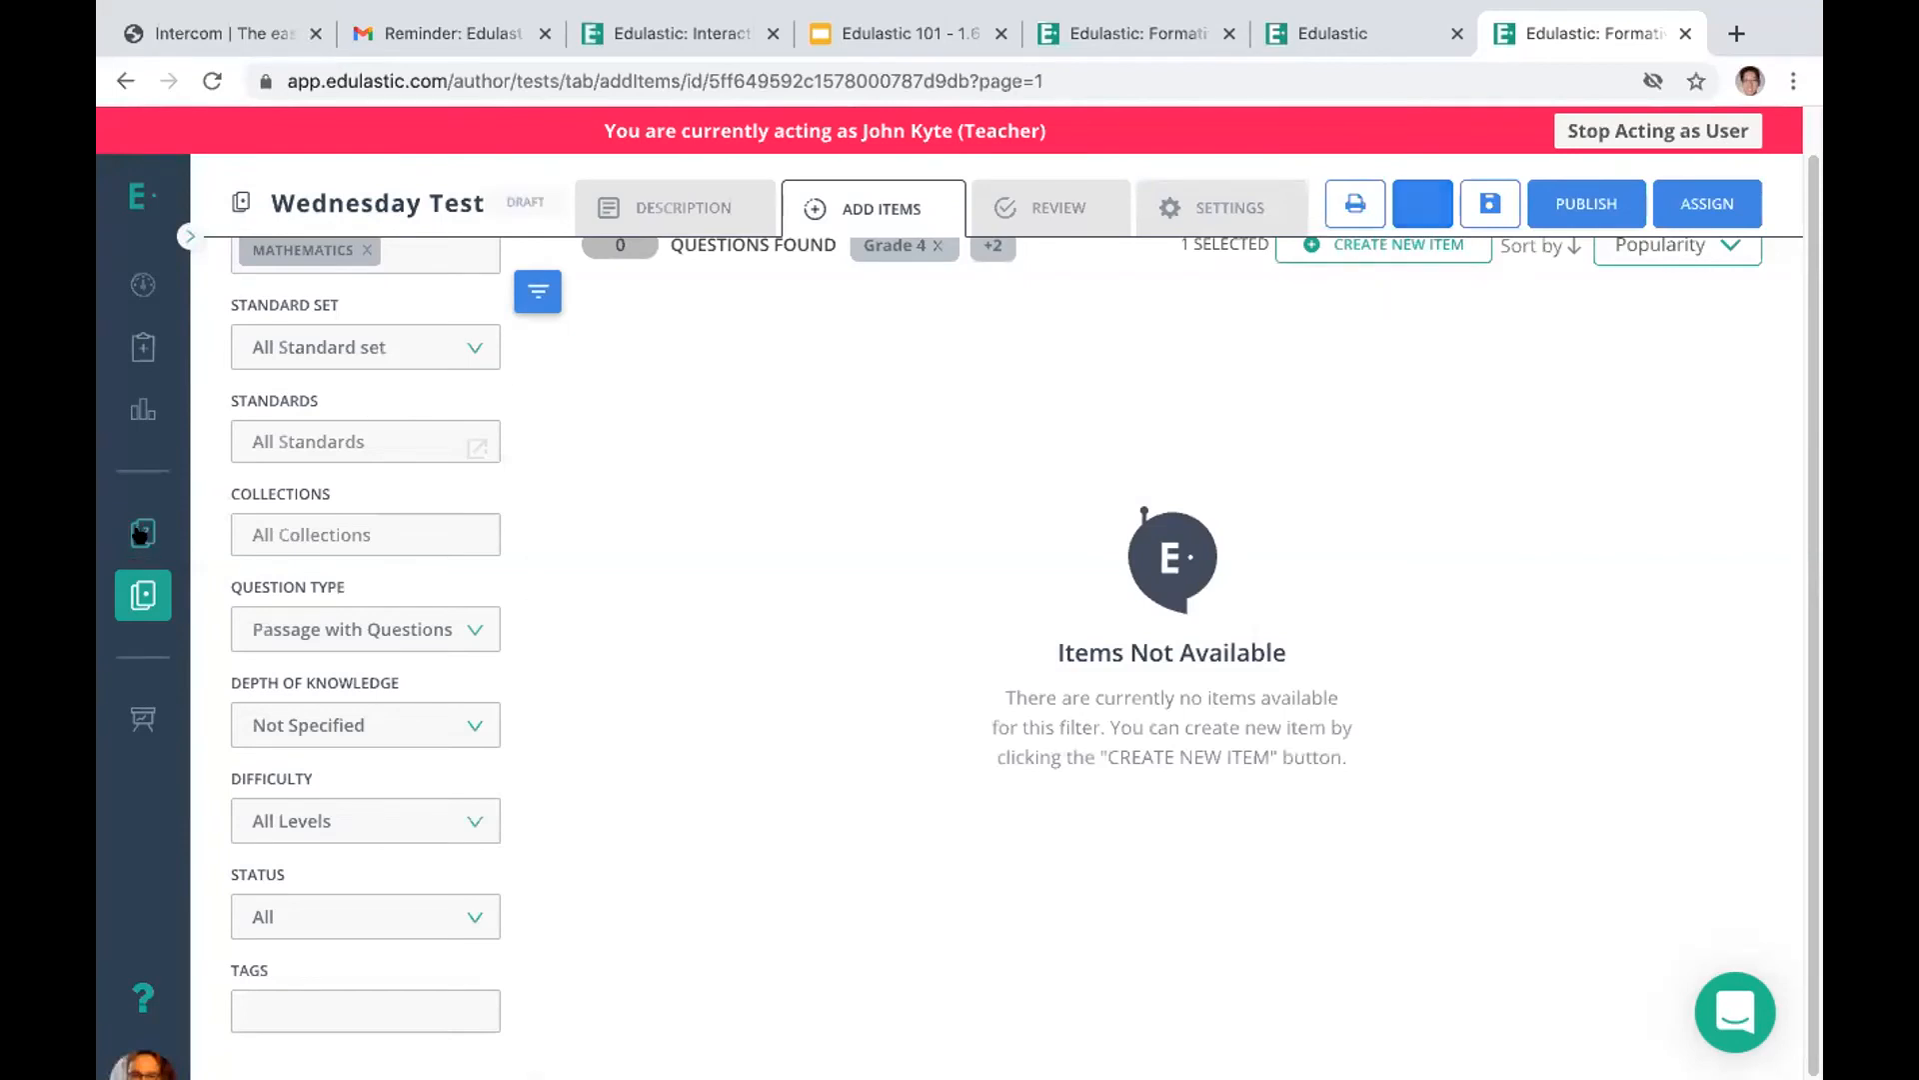
pyautogui.click(142, 594)
pyautogui.moveTo(750, 430)
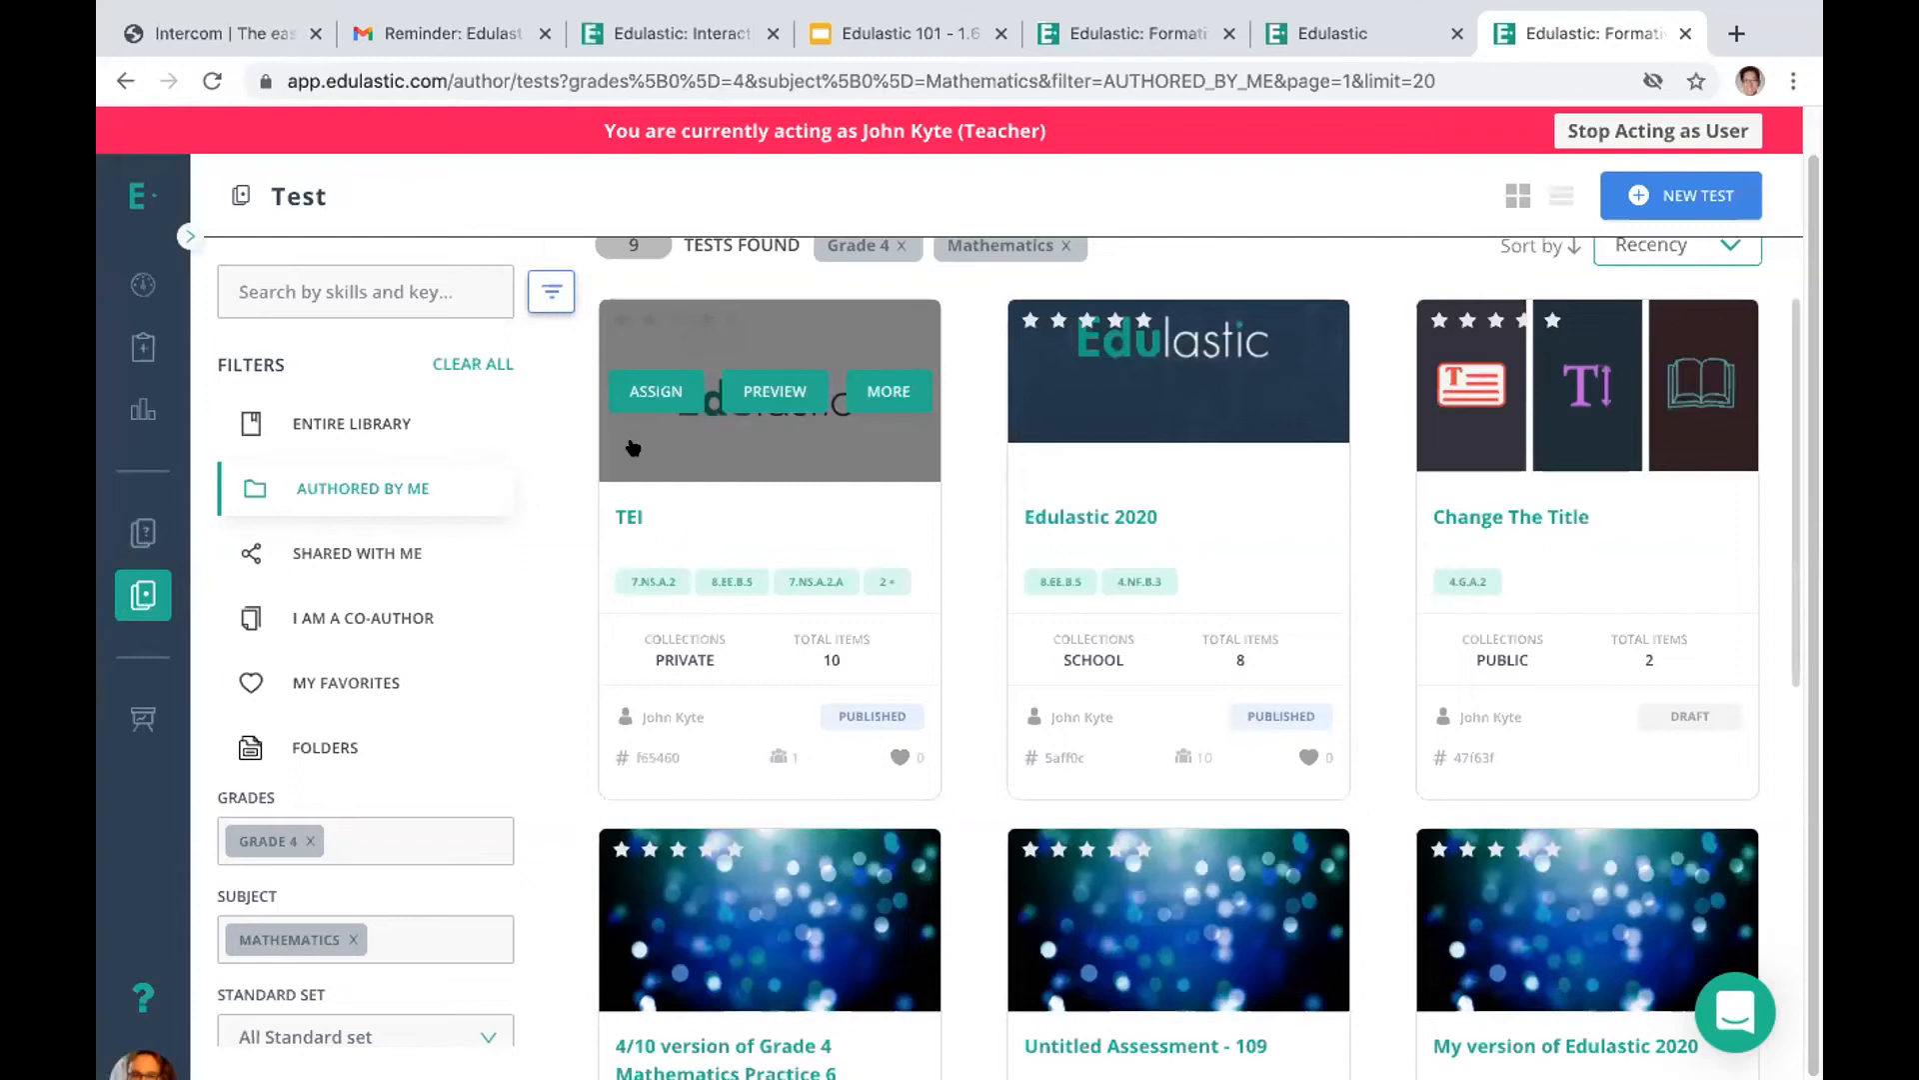
pyautogui.click(650, 392)
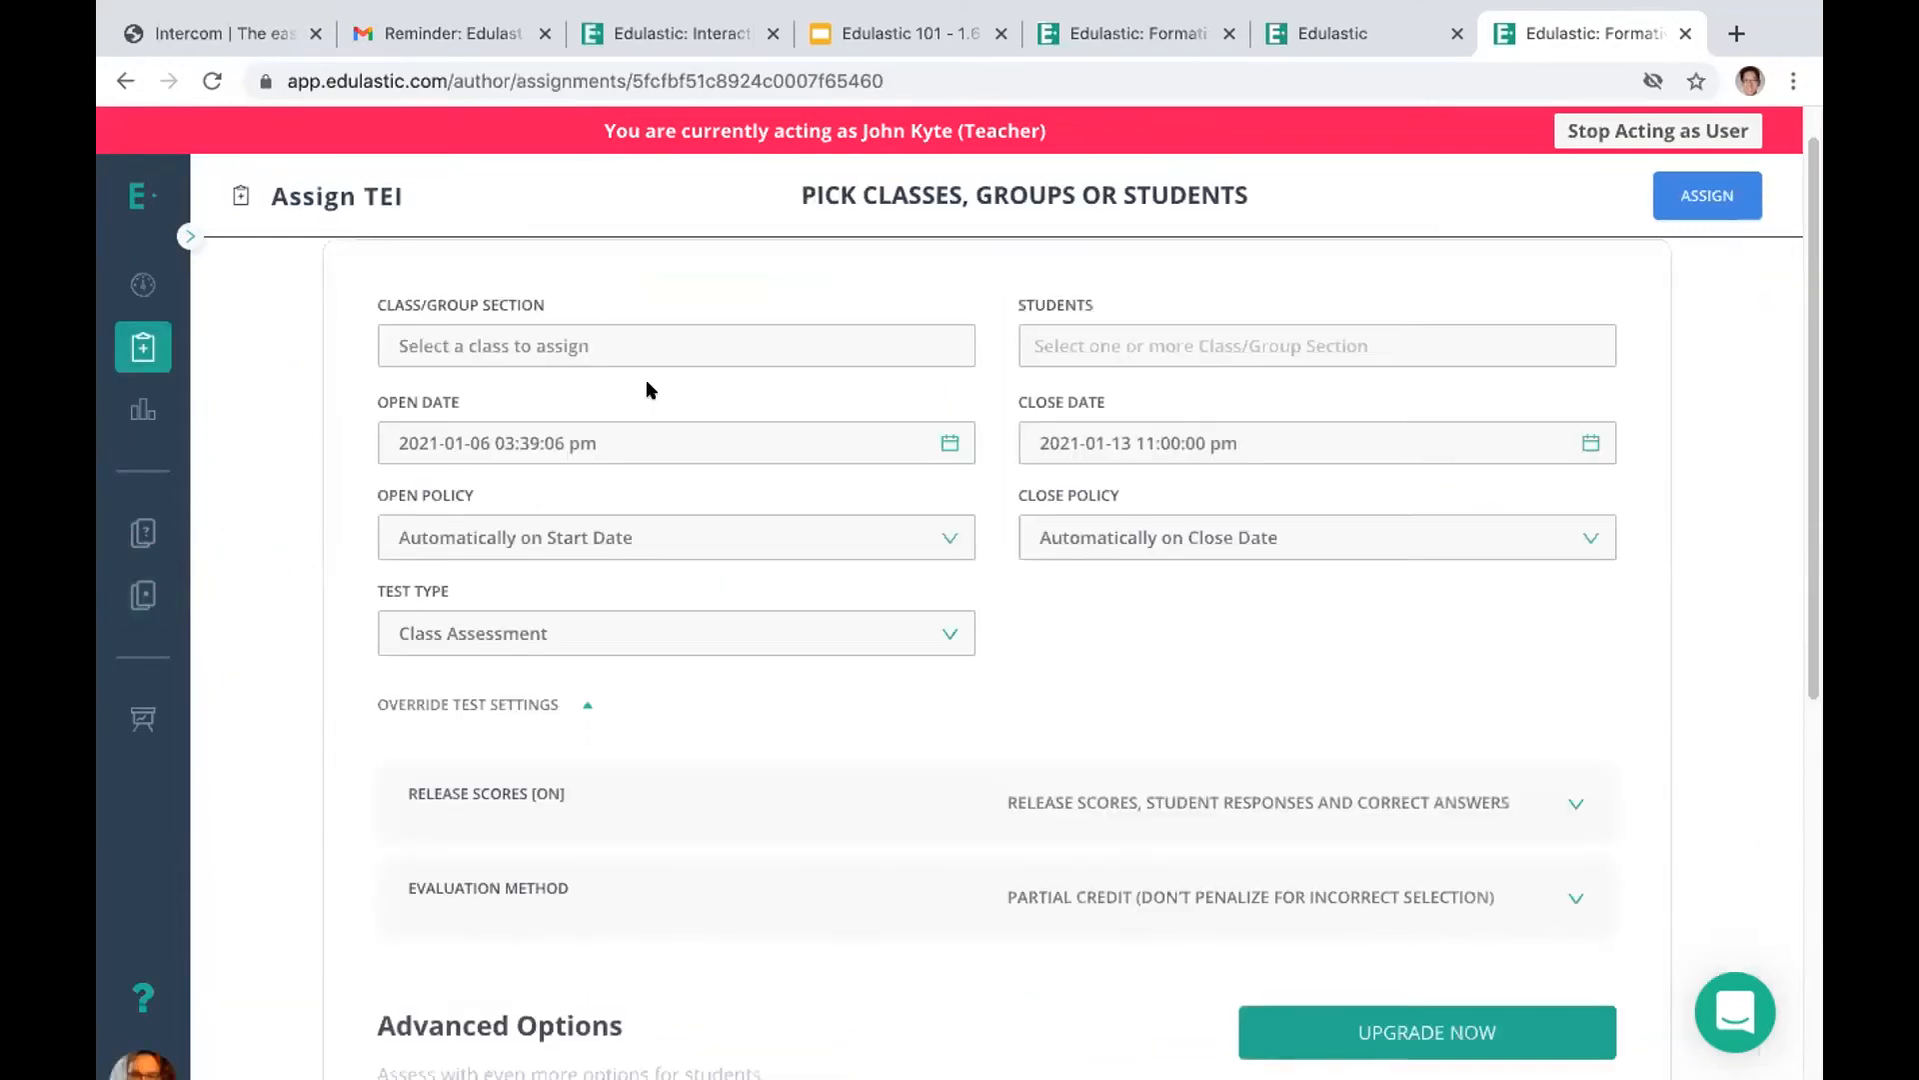
pyautogui.click(598, 335)
pyautogui.click(587, 405)
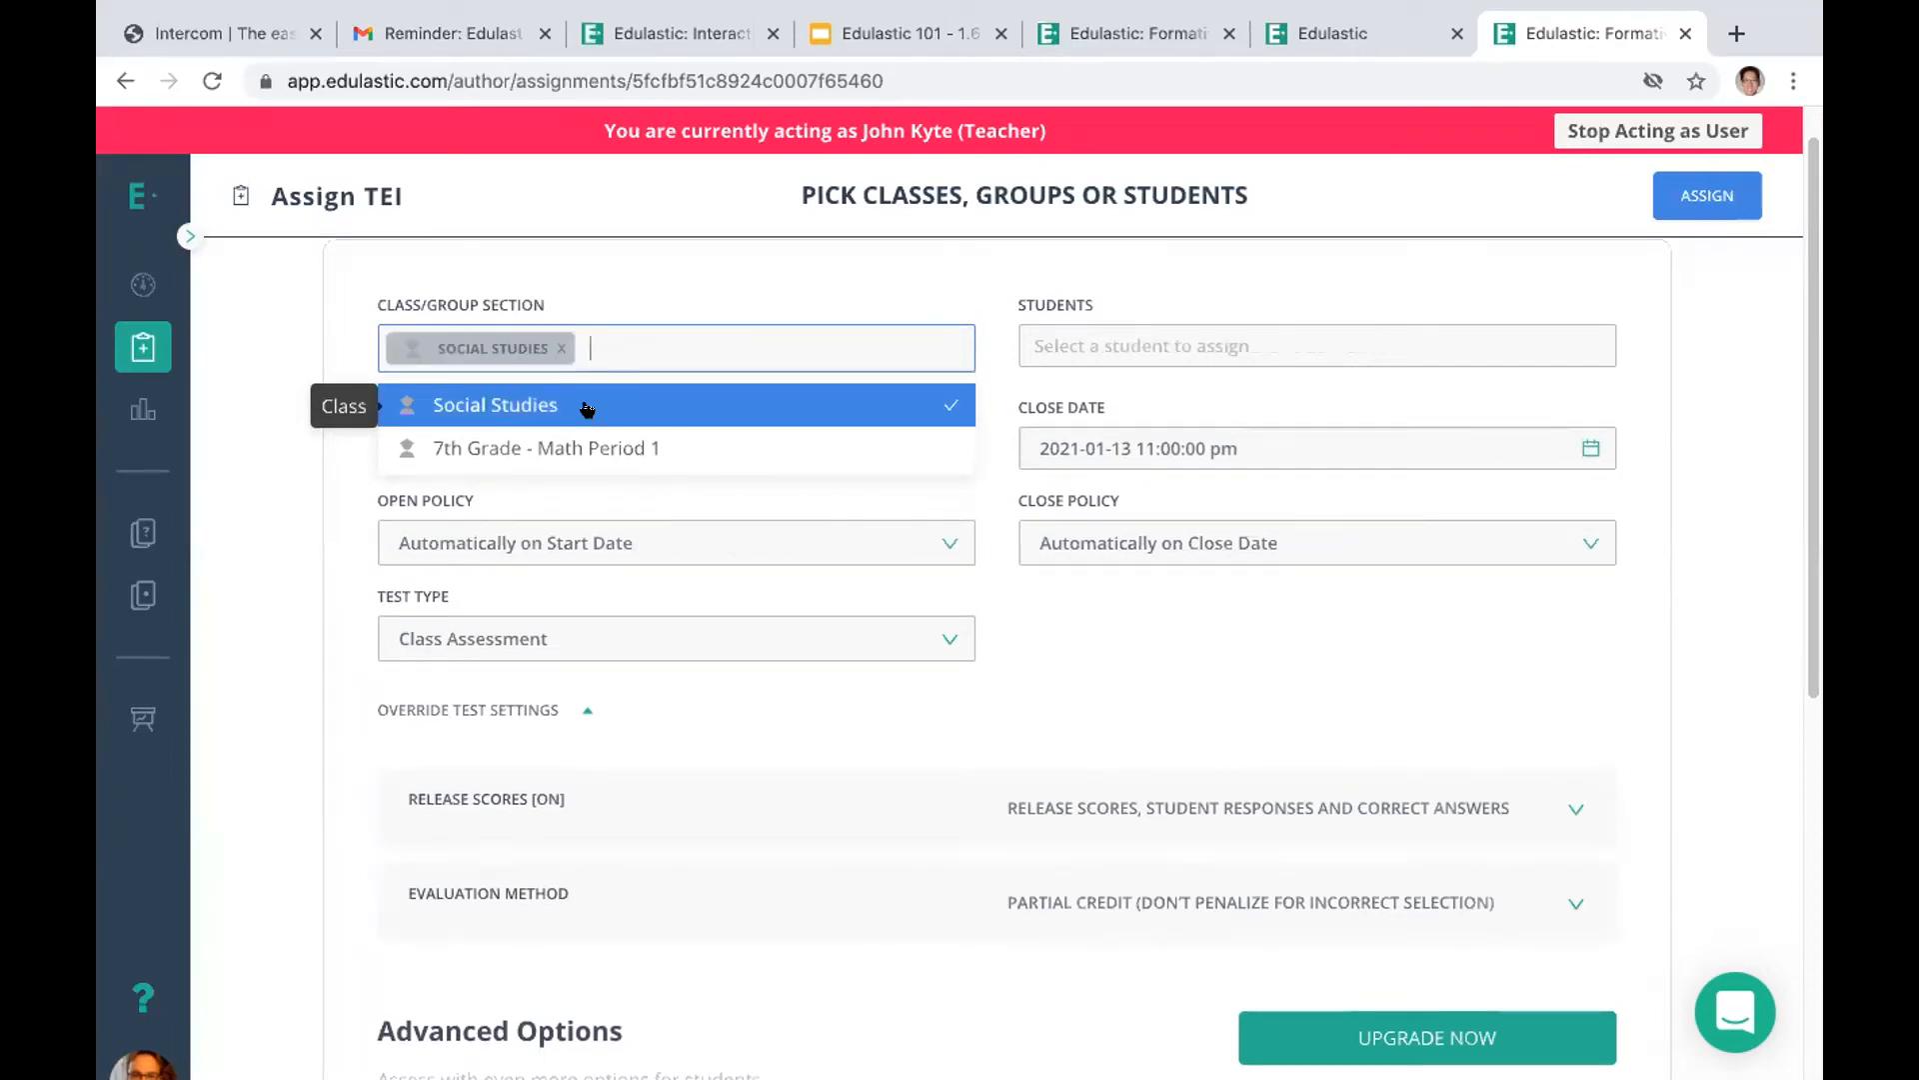
# Limit the assignment to the first, third, fourth and fifth students in the Social Studies list
pyautogui.click(1063, 335)
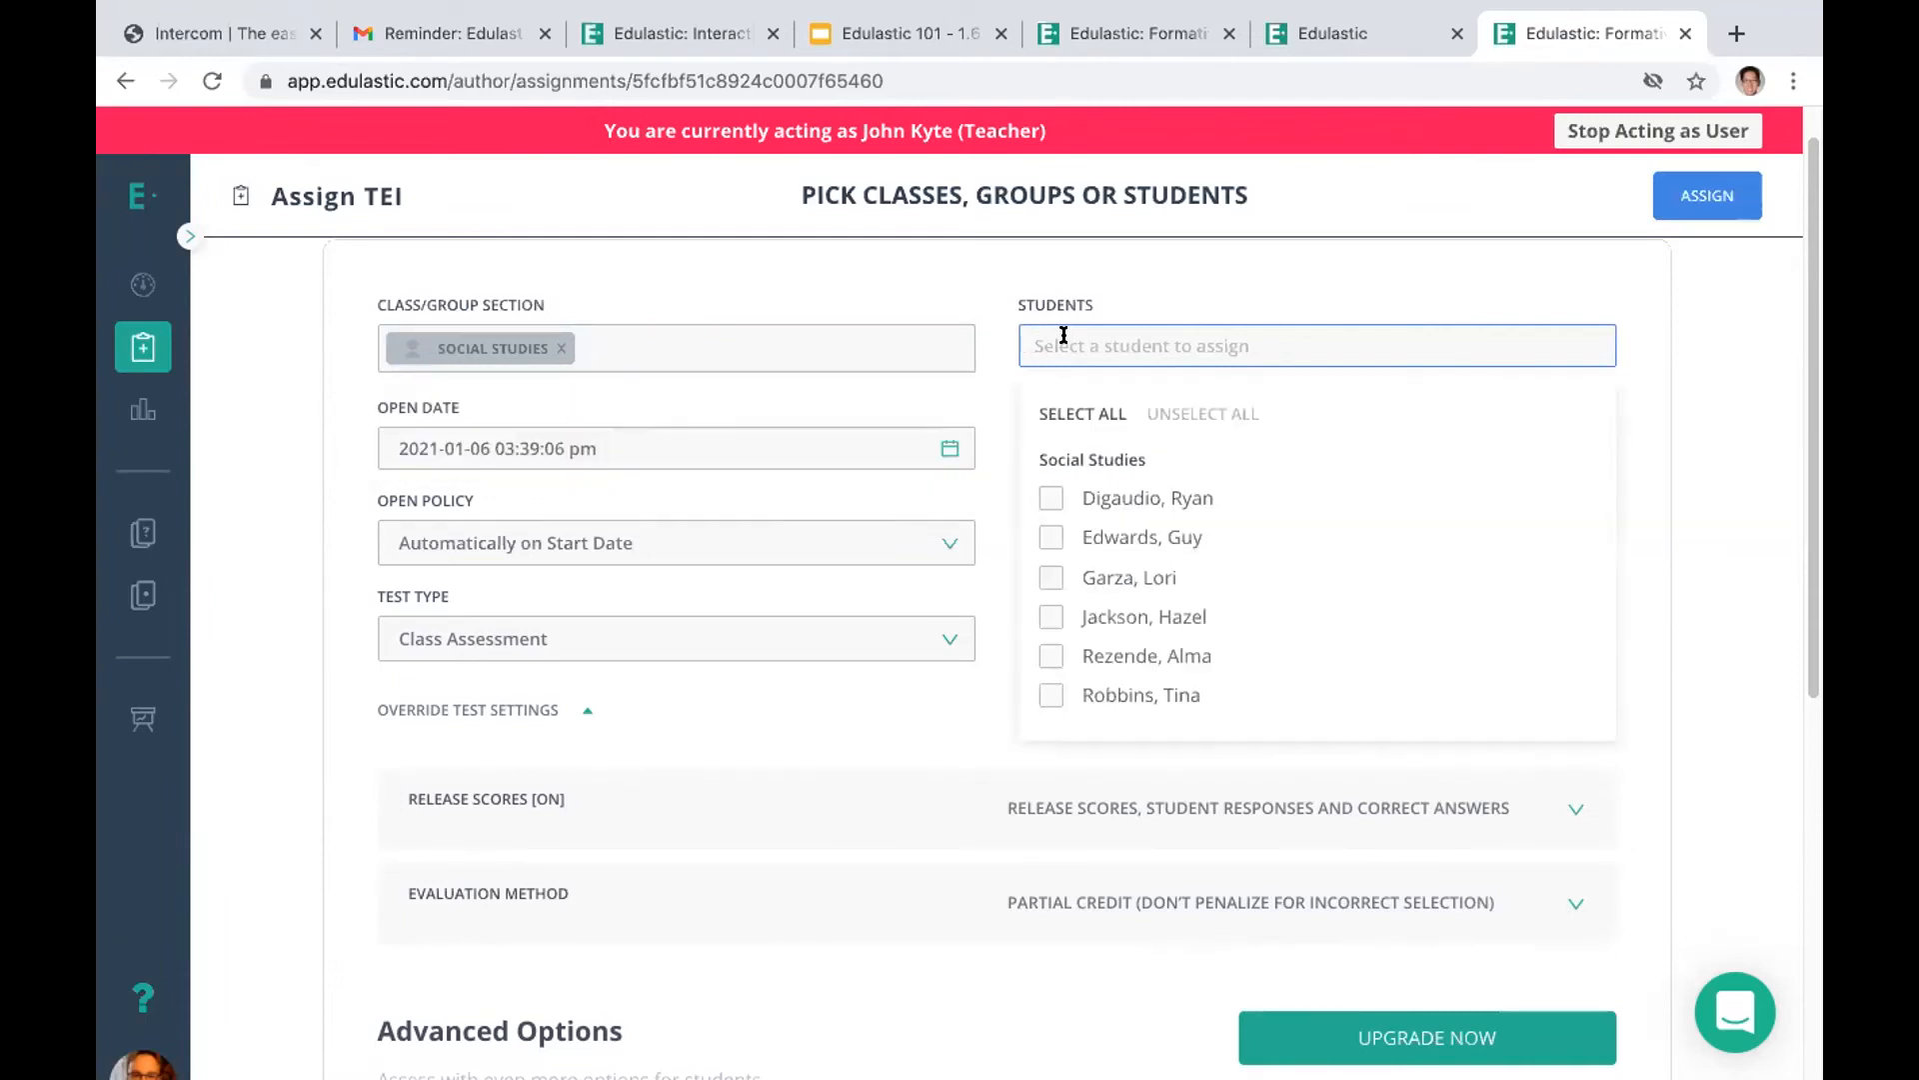
pyautogui.click(1046, 493)
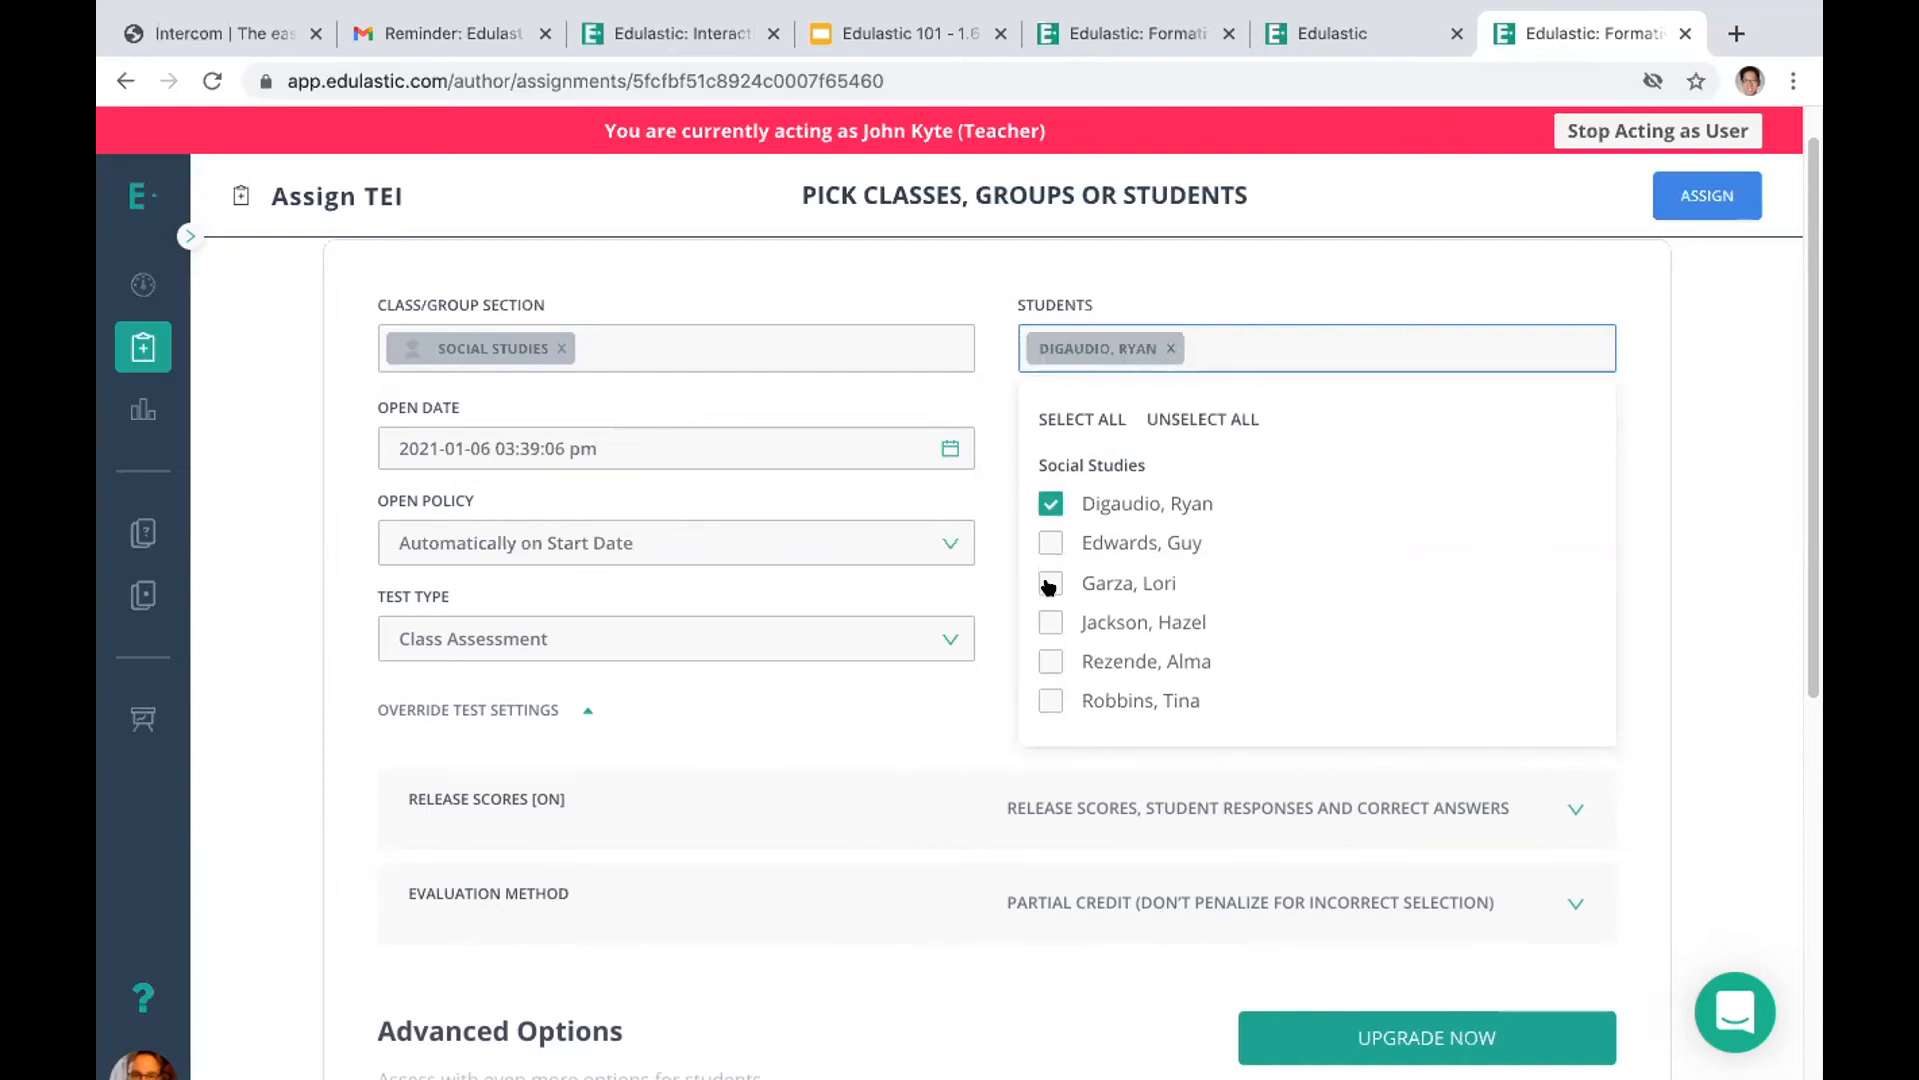
pyautogui.click(1048, 585)
pyautogui.click(1046, 624)
pyautogui.click(1049, 662)
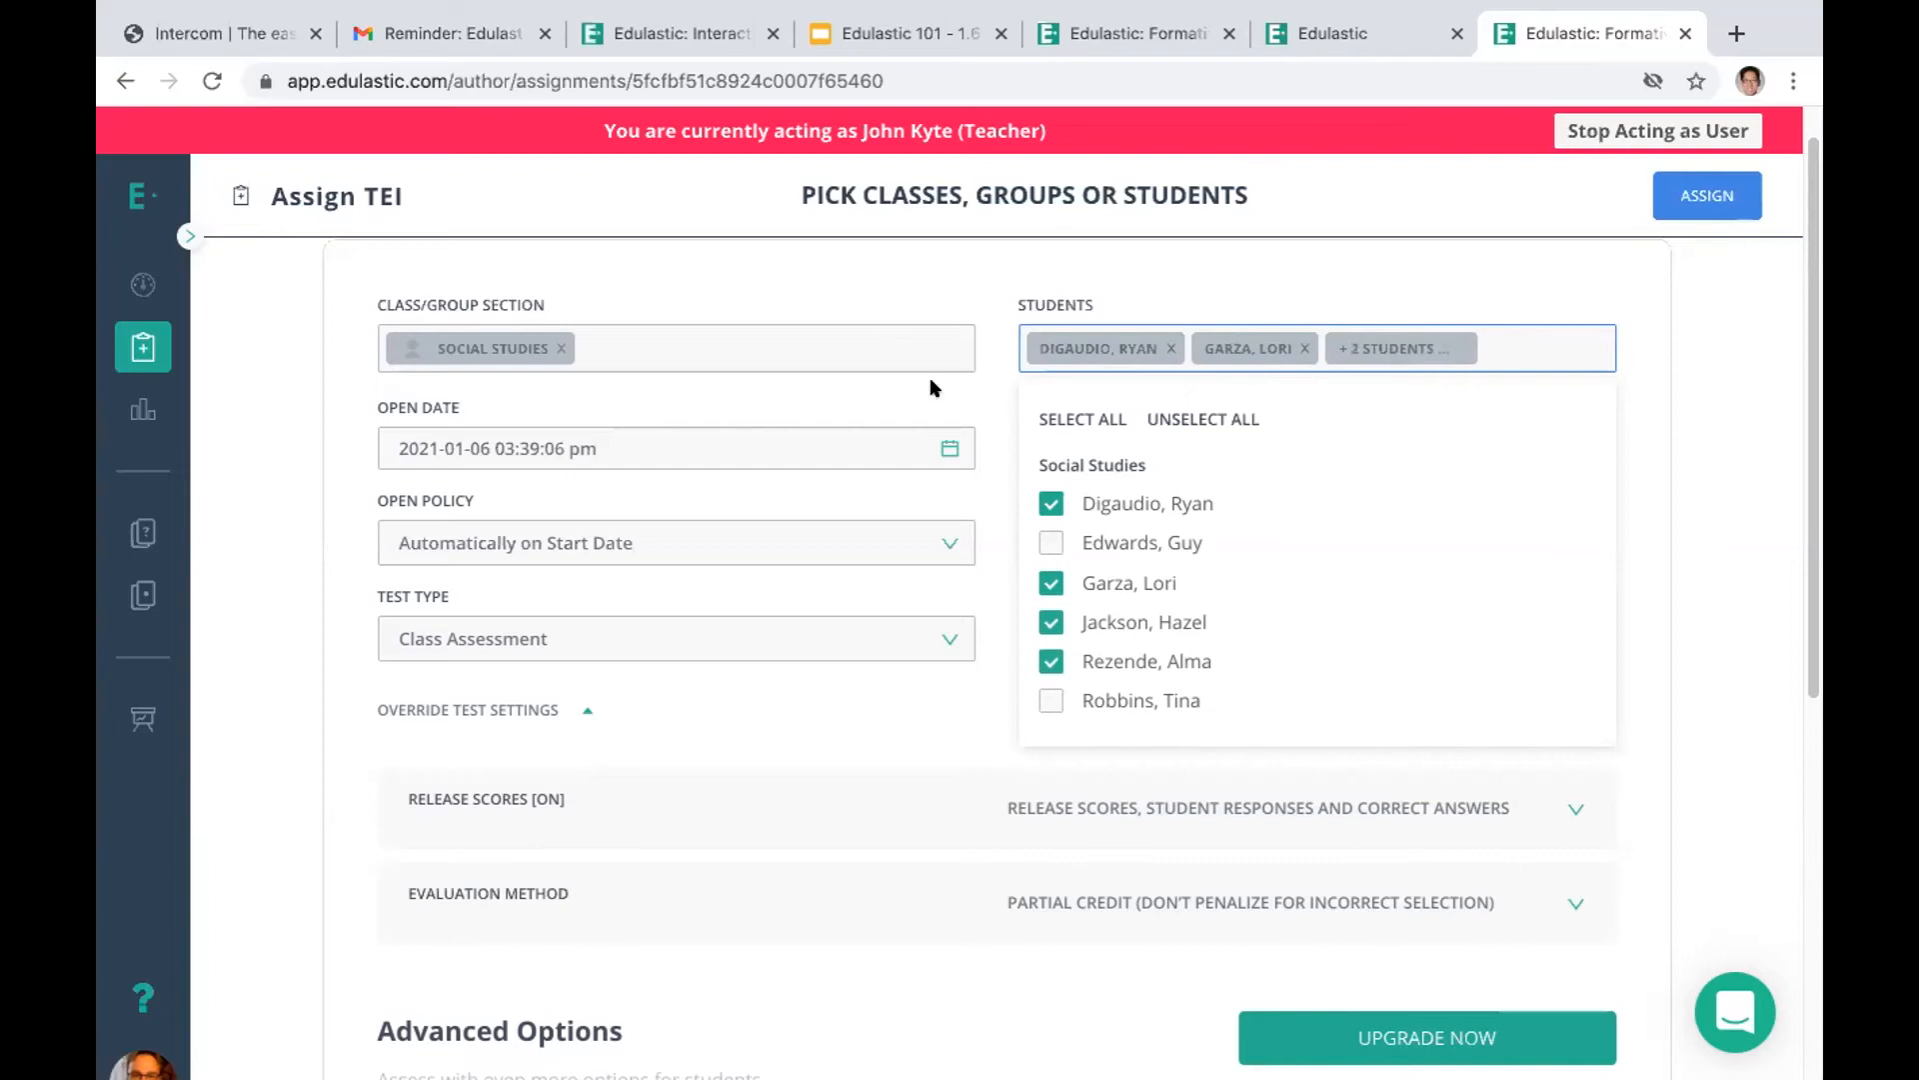
pyautogui.click(881, 292)
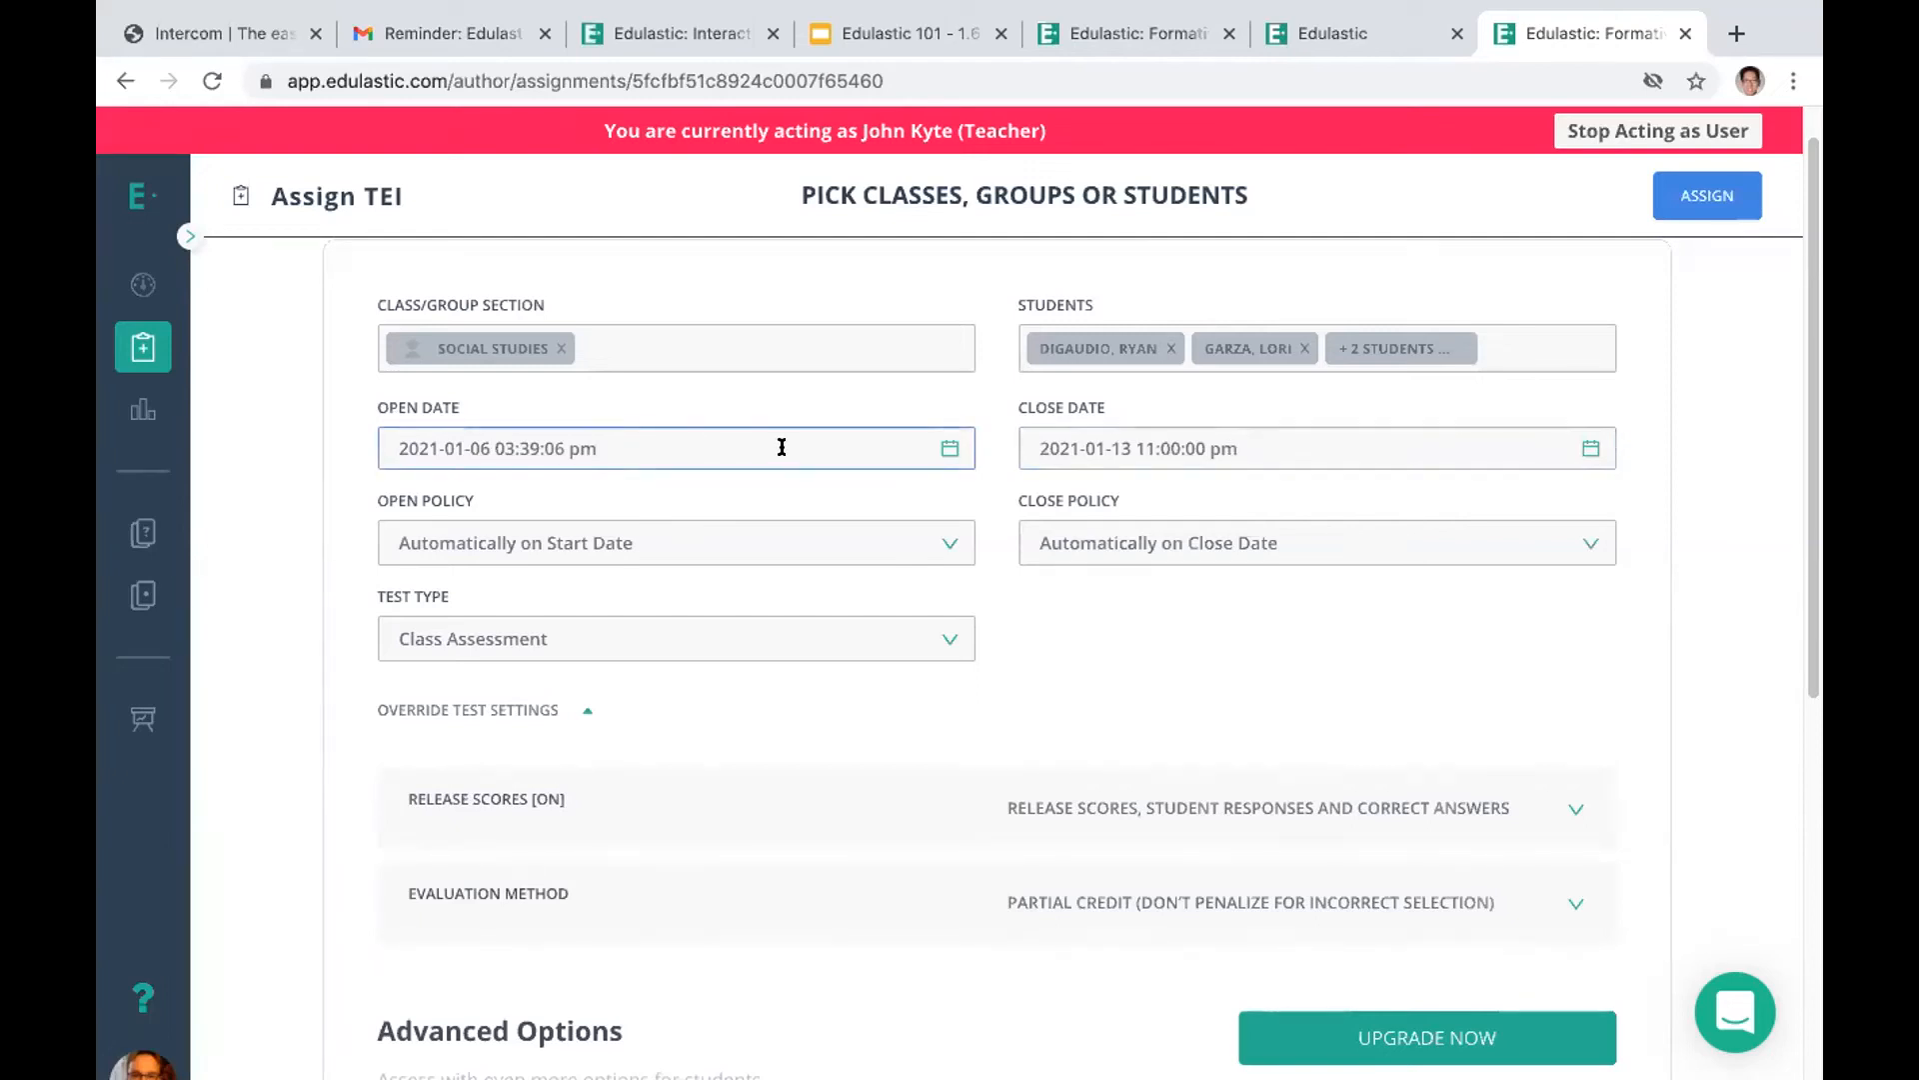
# Set the assignment's open date to January 7, 2021
pyautogui.click(949, 445)
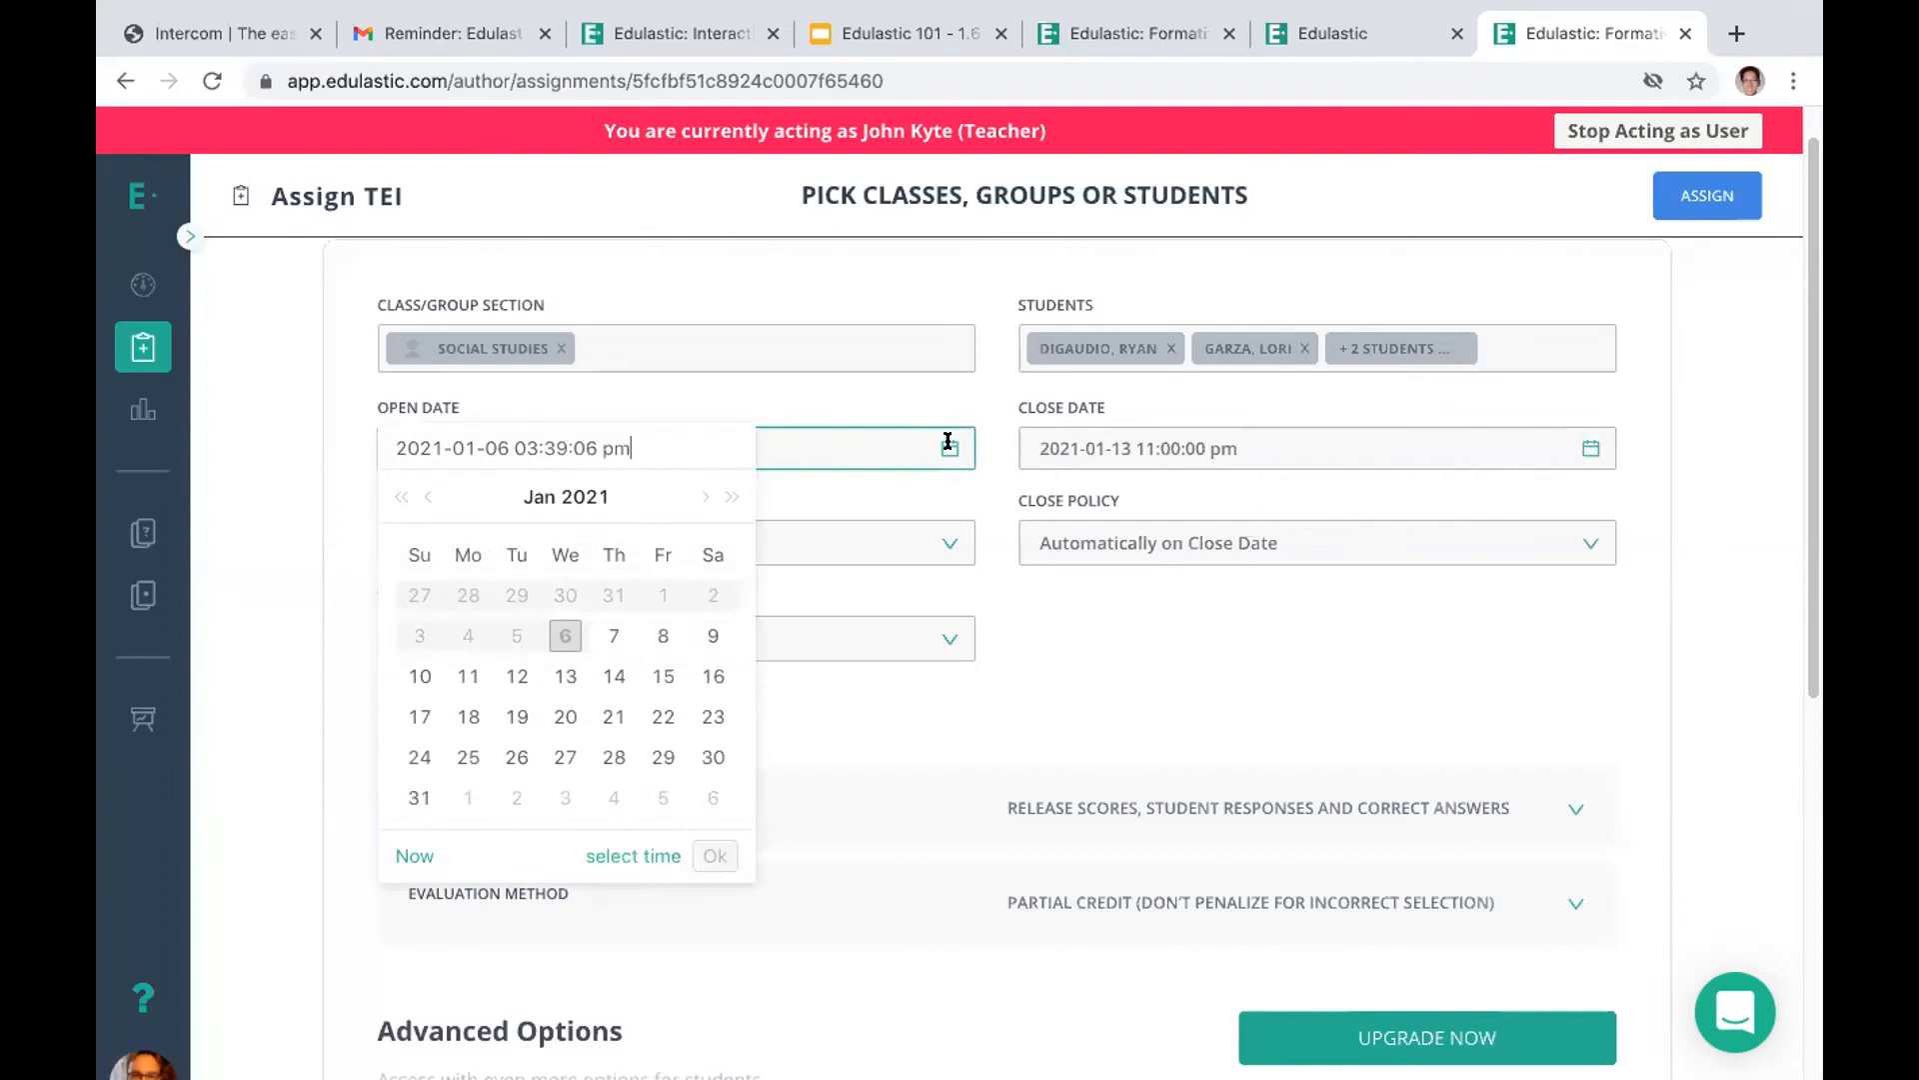
pyautogui.click(610, 630)
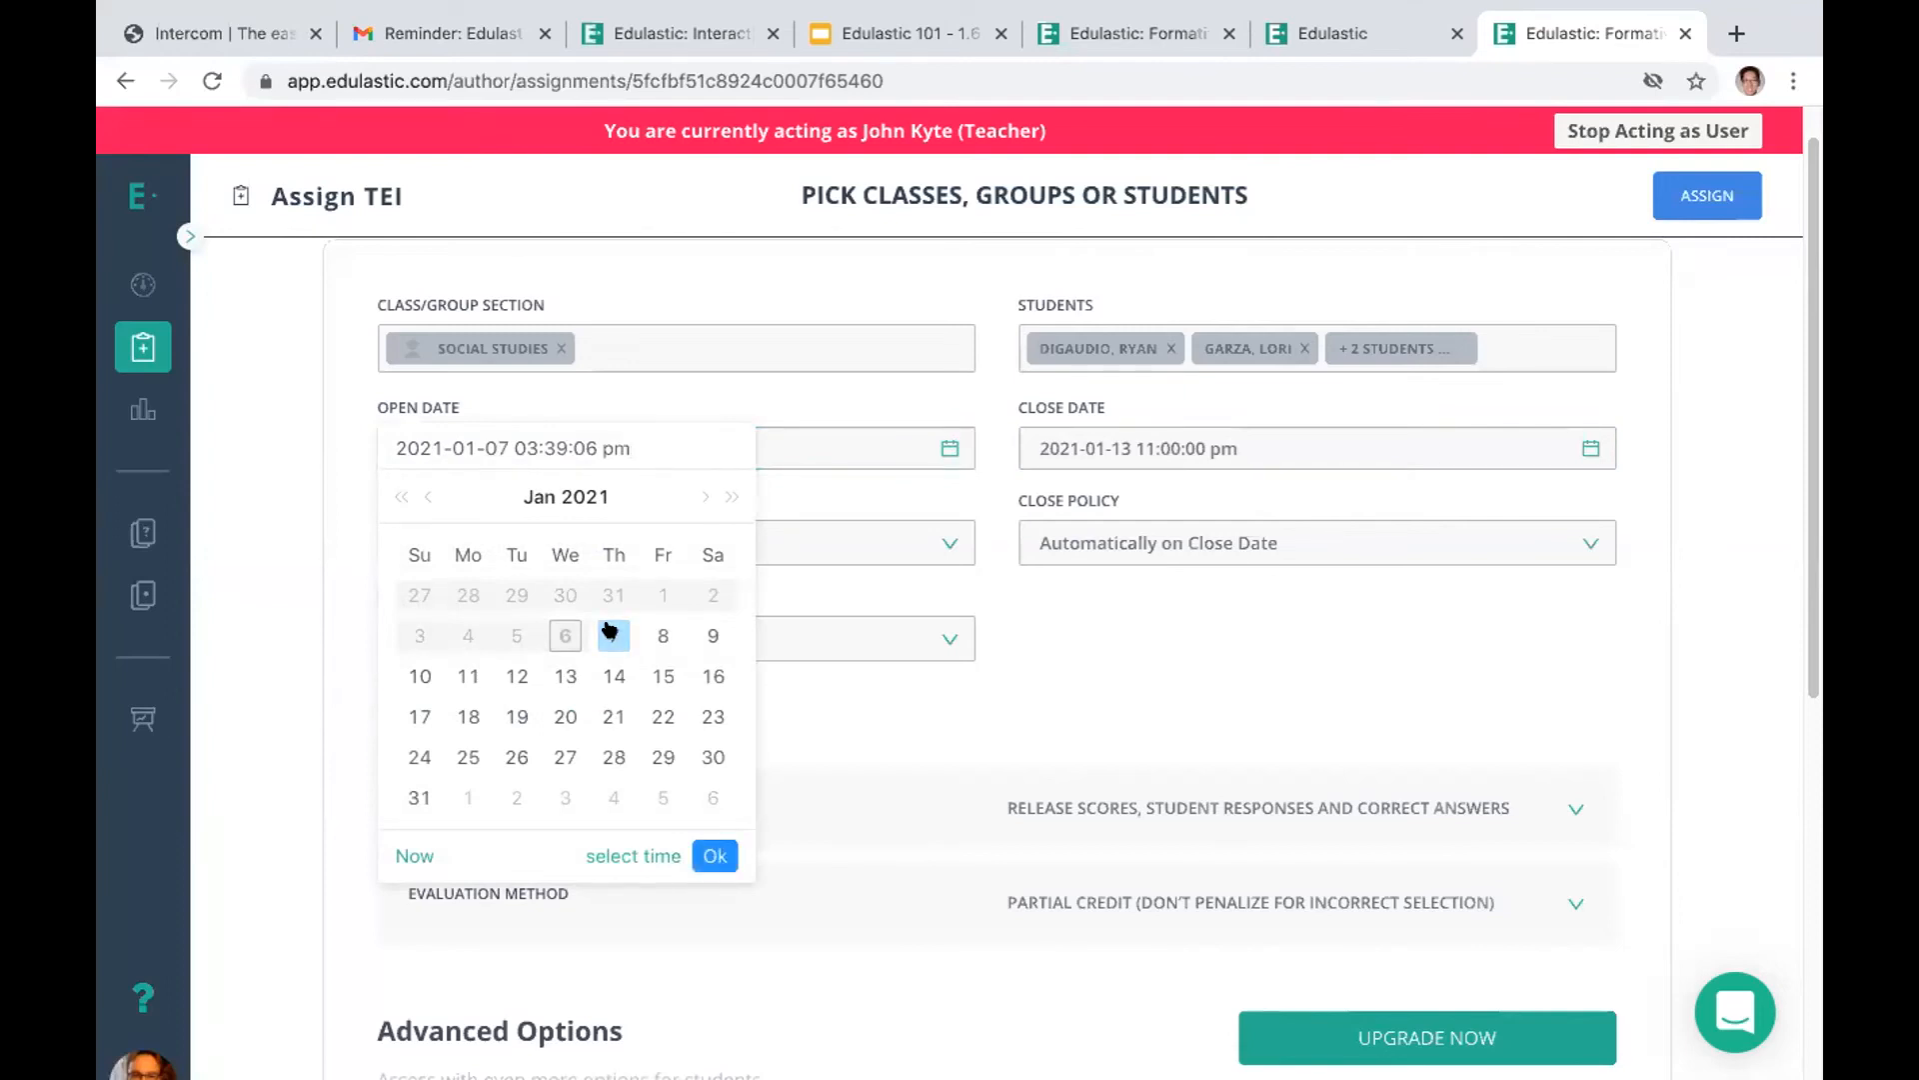
pyautogui.click(800, 407)
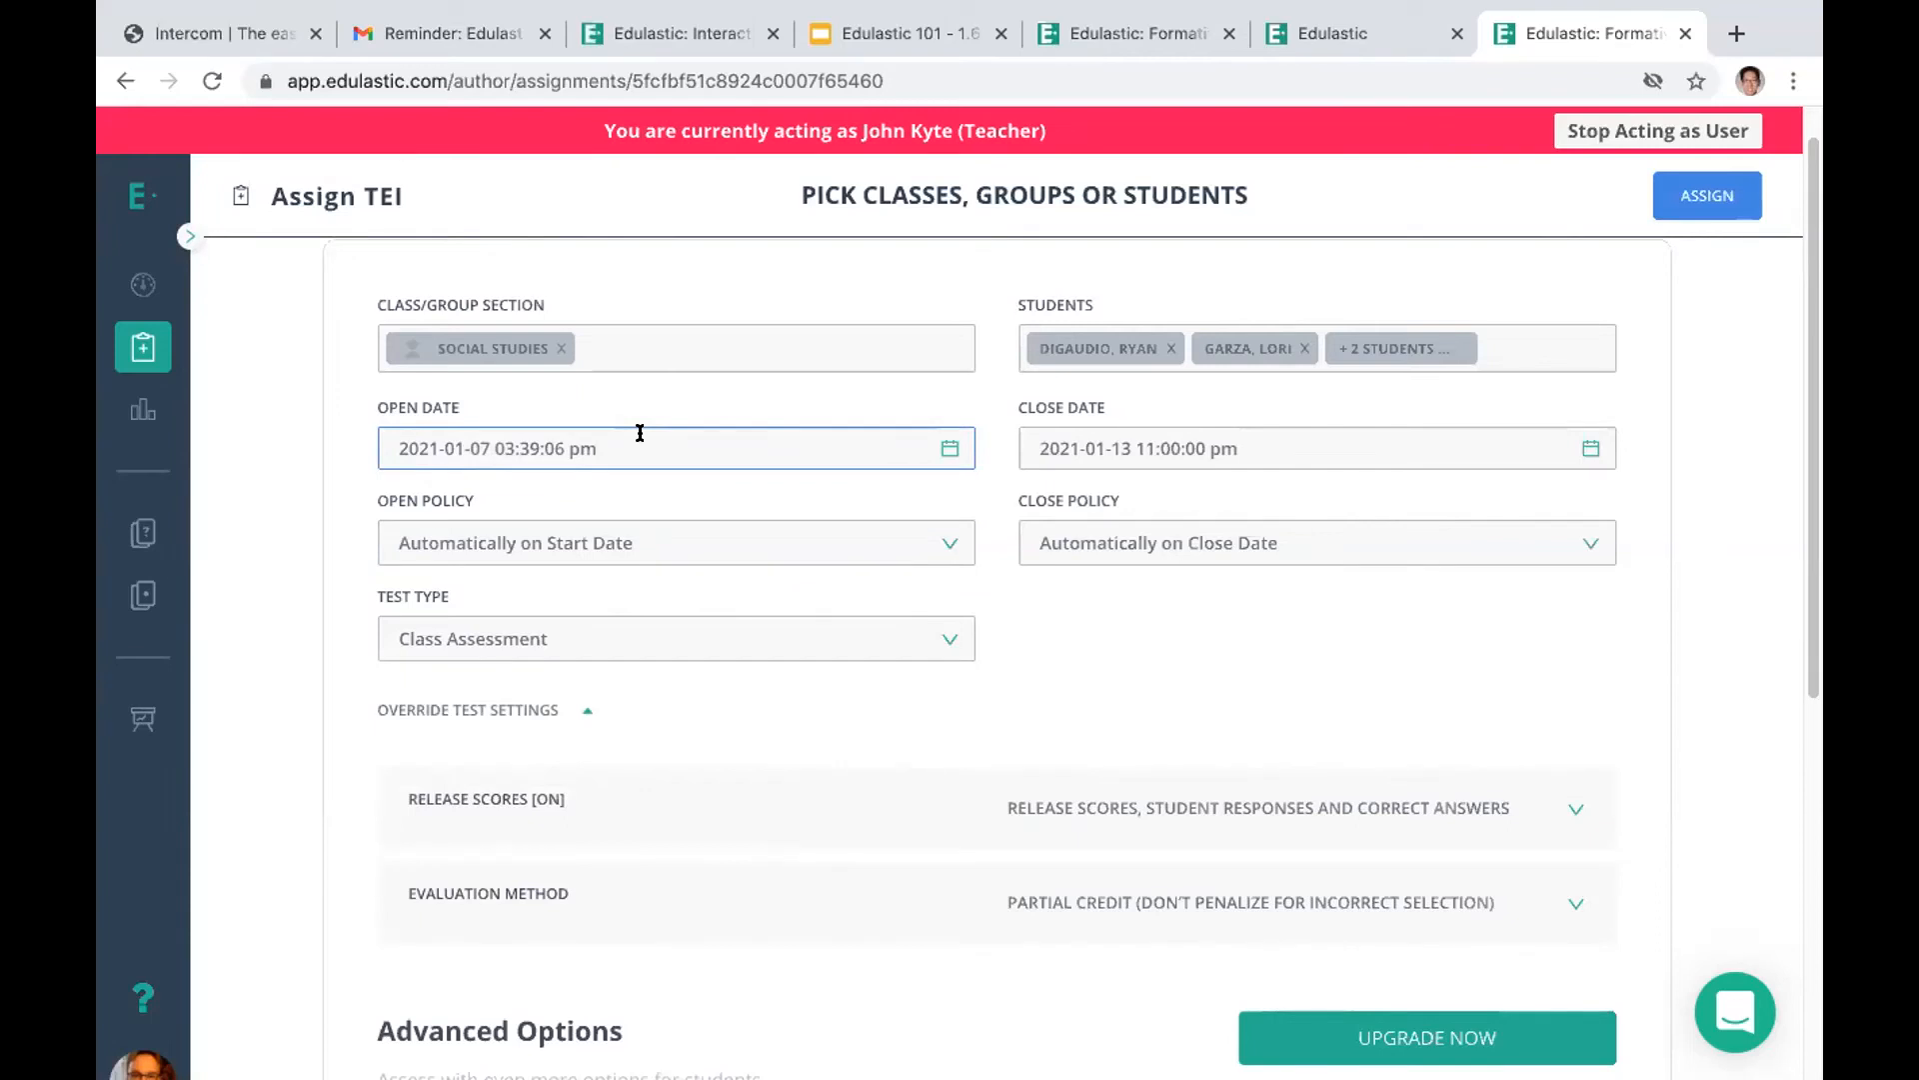
# Review the open policy and test type options, keeping Automatically on Start Date and Class Assessment
pyautogui.click(693, 543)
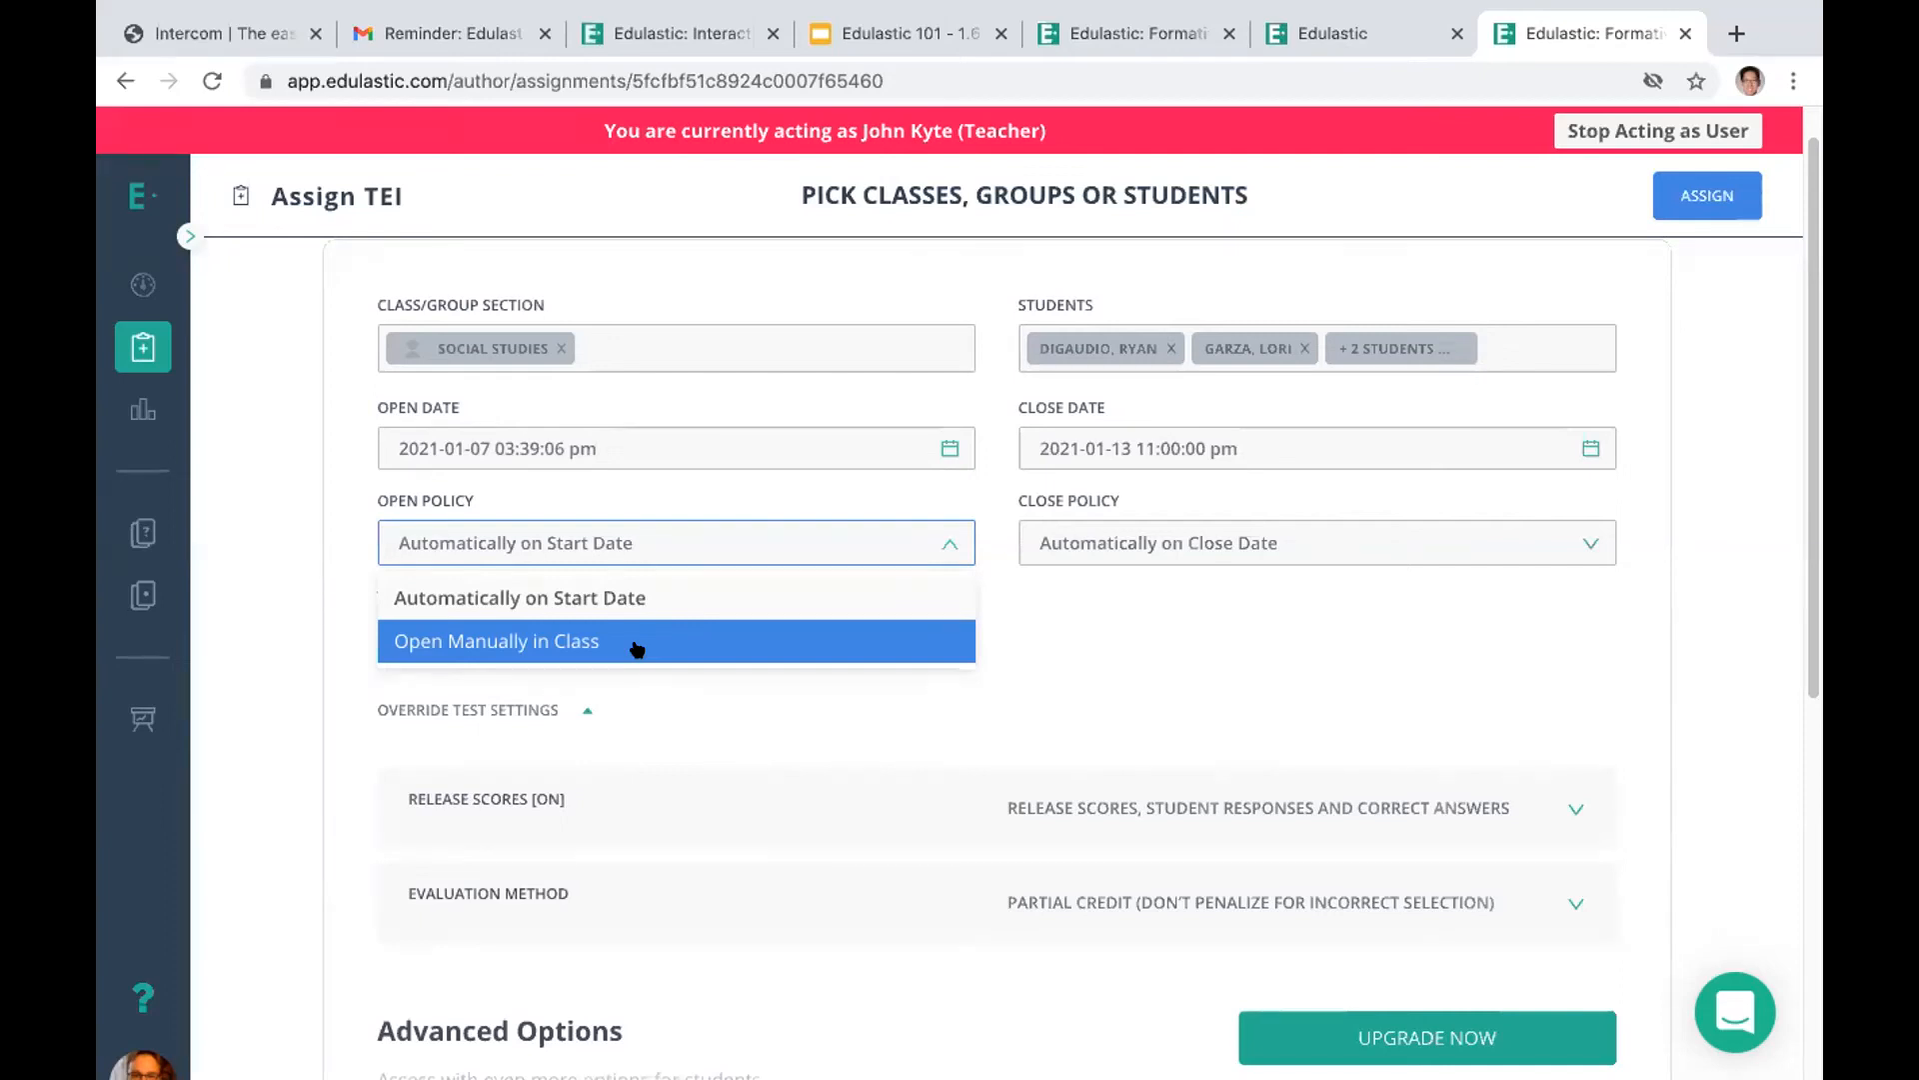
pyautogui.click(605, 597)
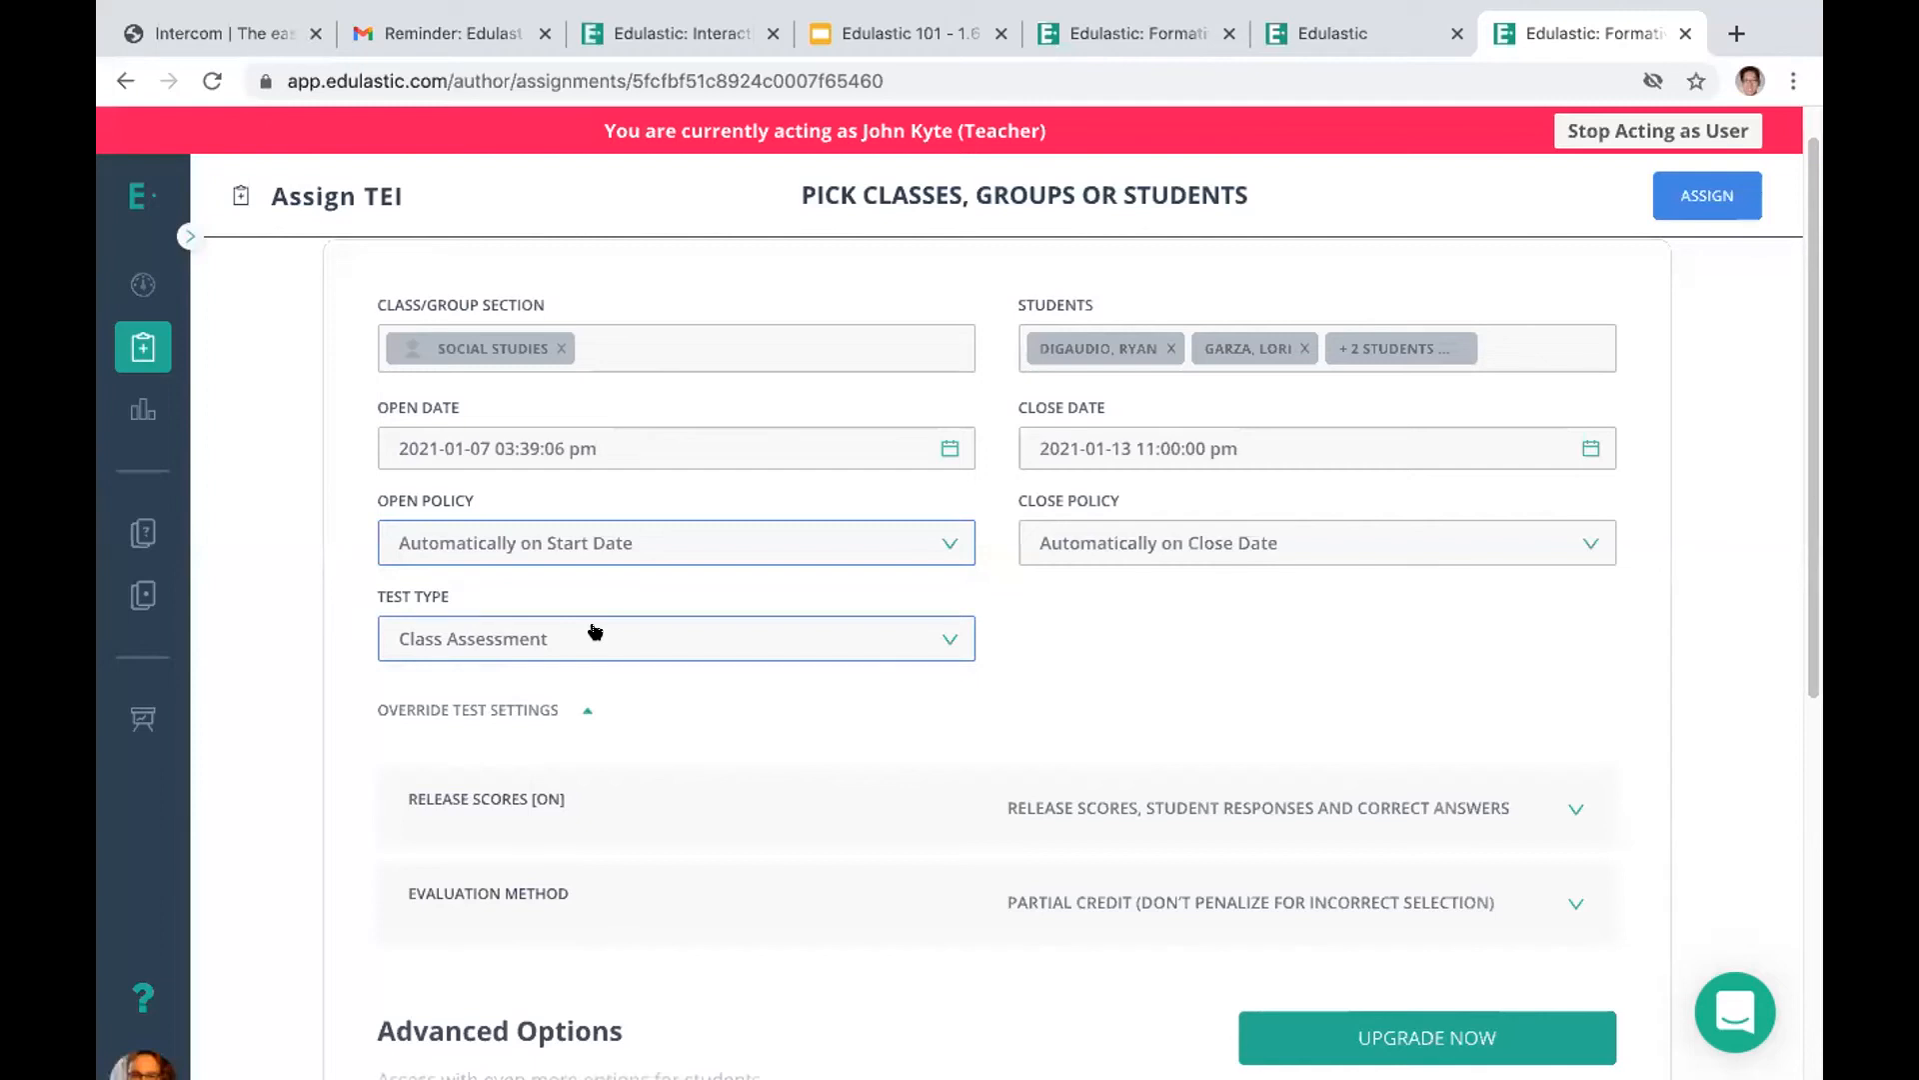
pyautogui.click(595, 631)
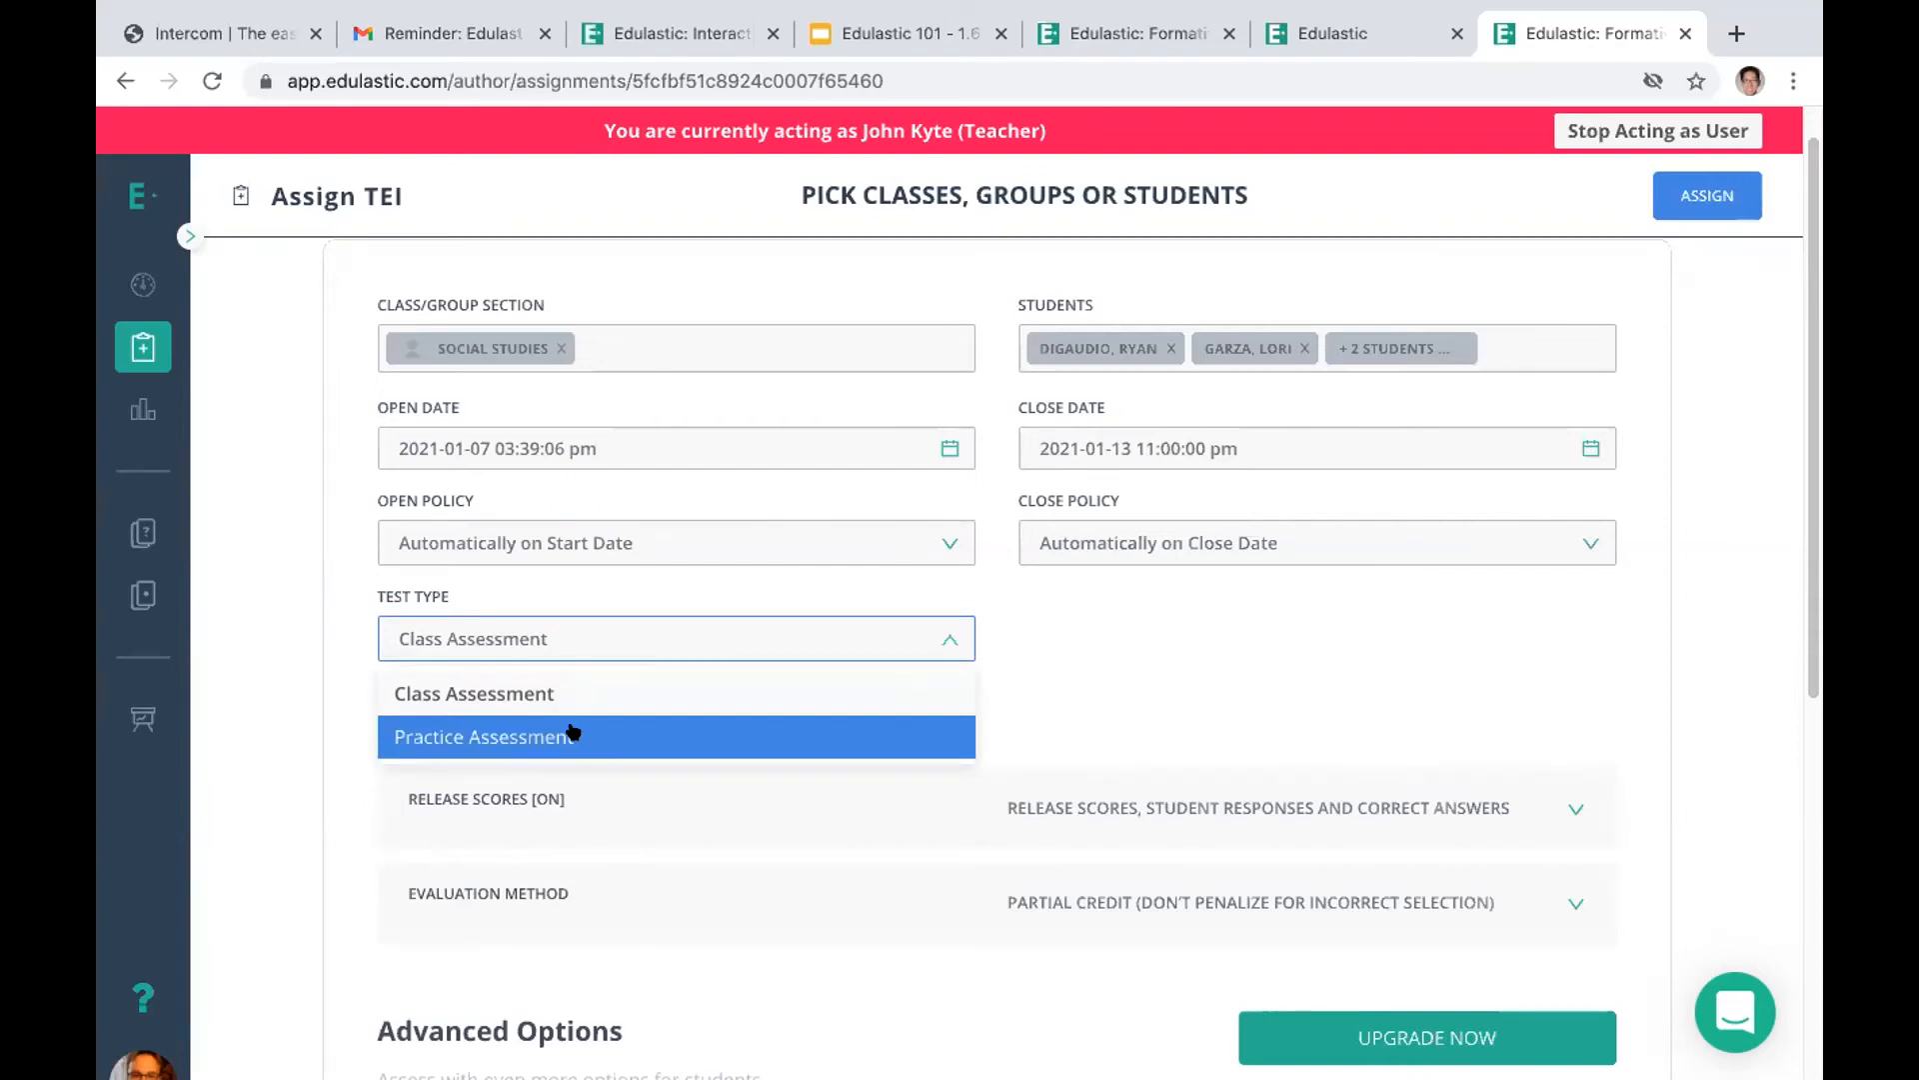
pyautogui.click(1058, 604)
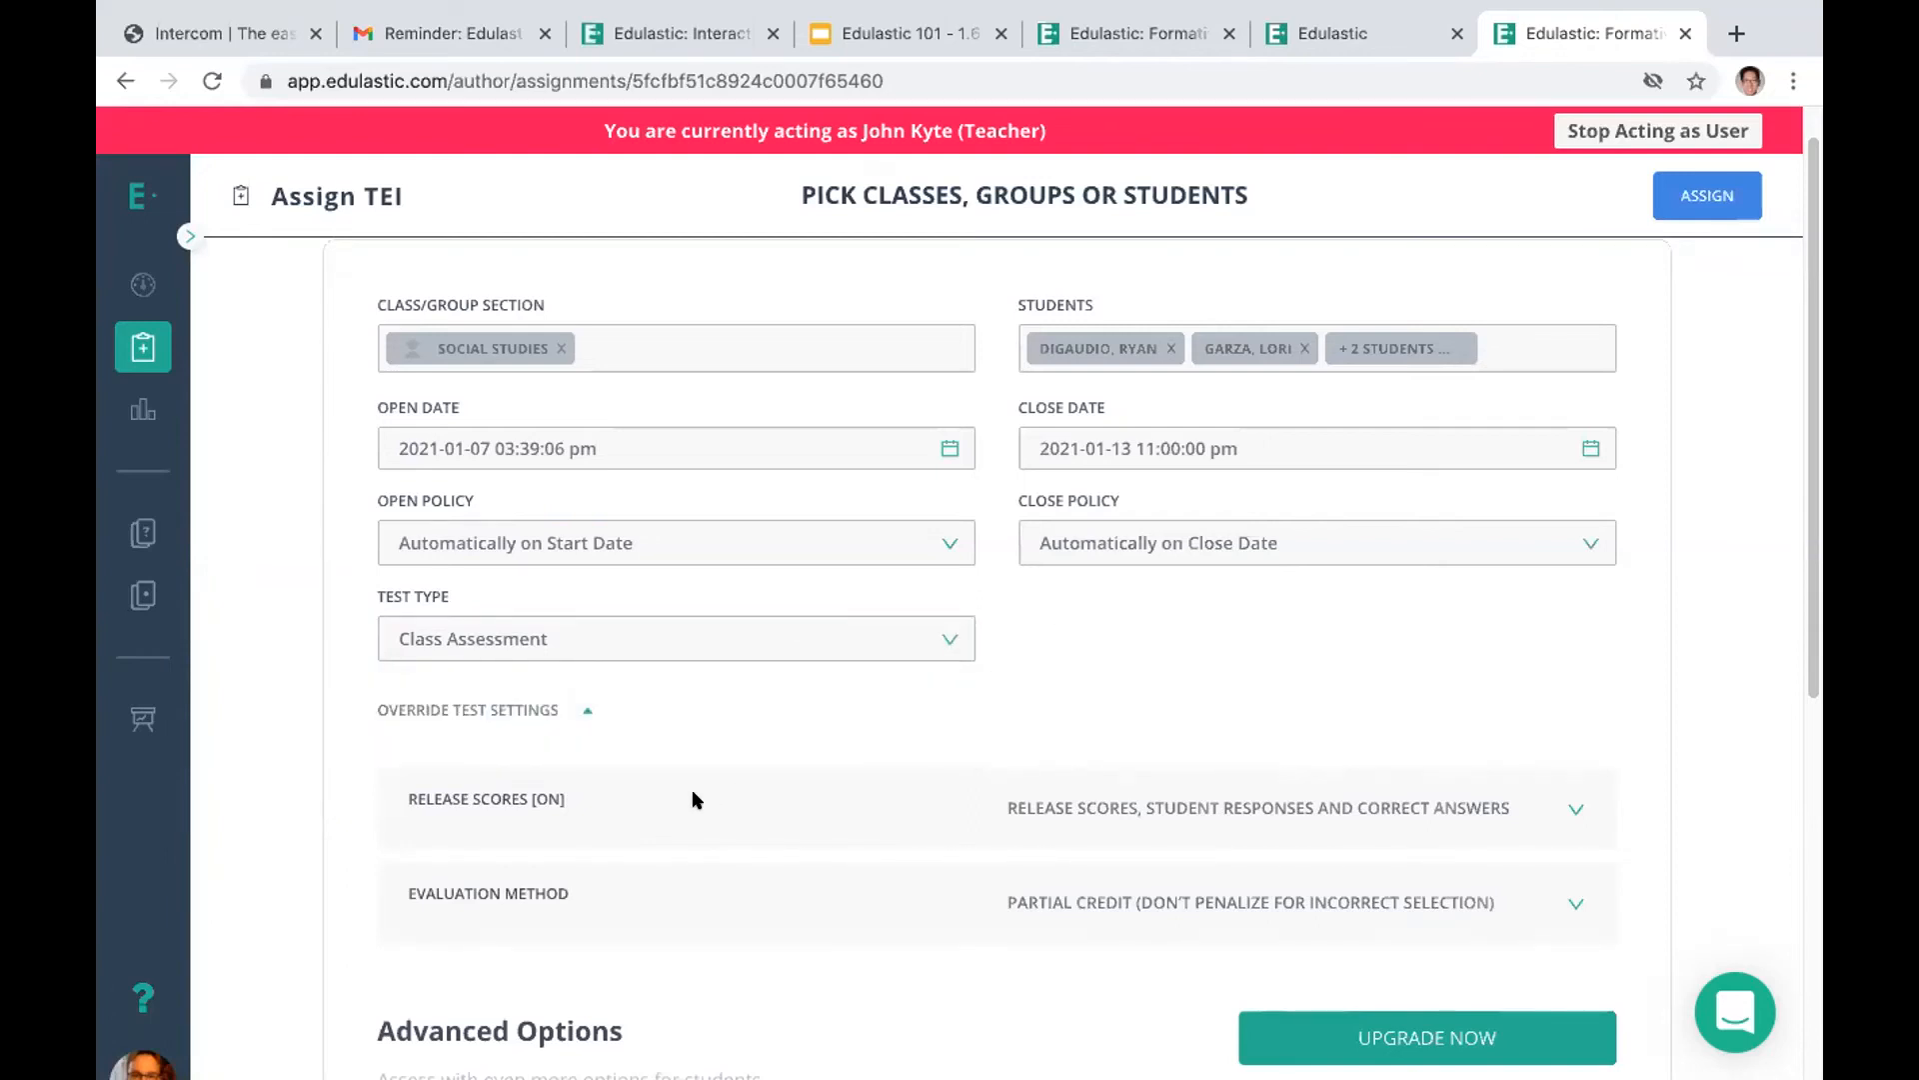
# Set the assignment's score release to Do not release scores or responses, and review its evaluation methods and grading scale
pyautogui.click(1567, 806)
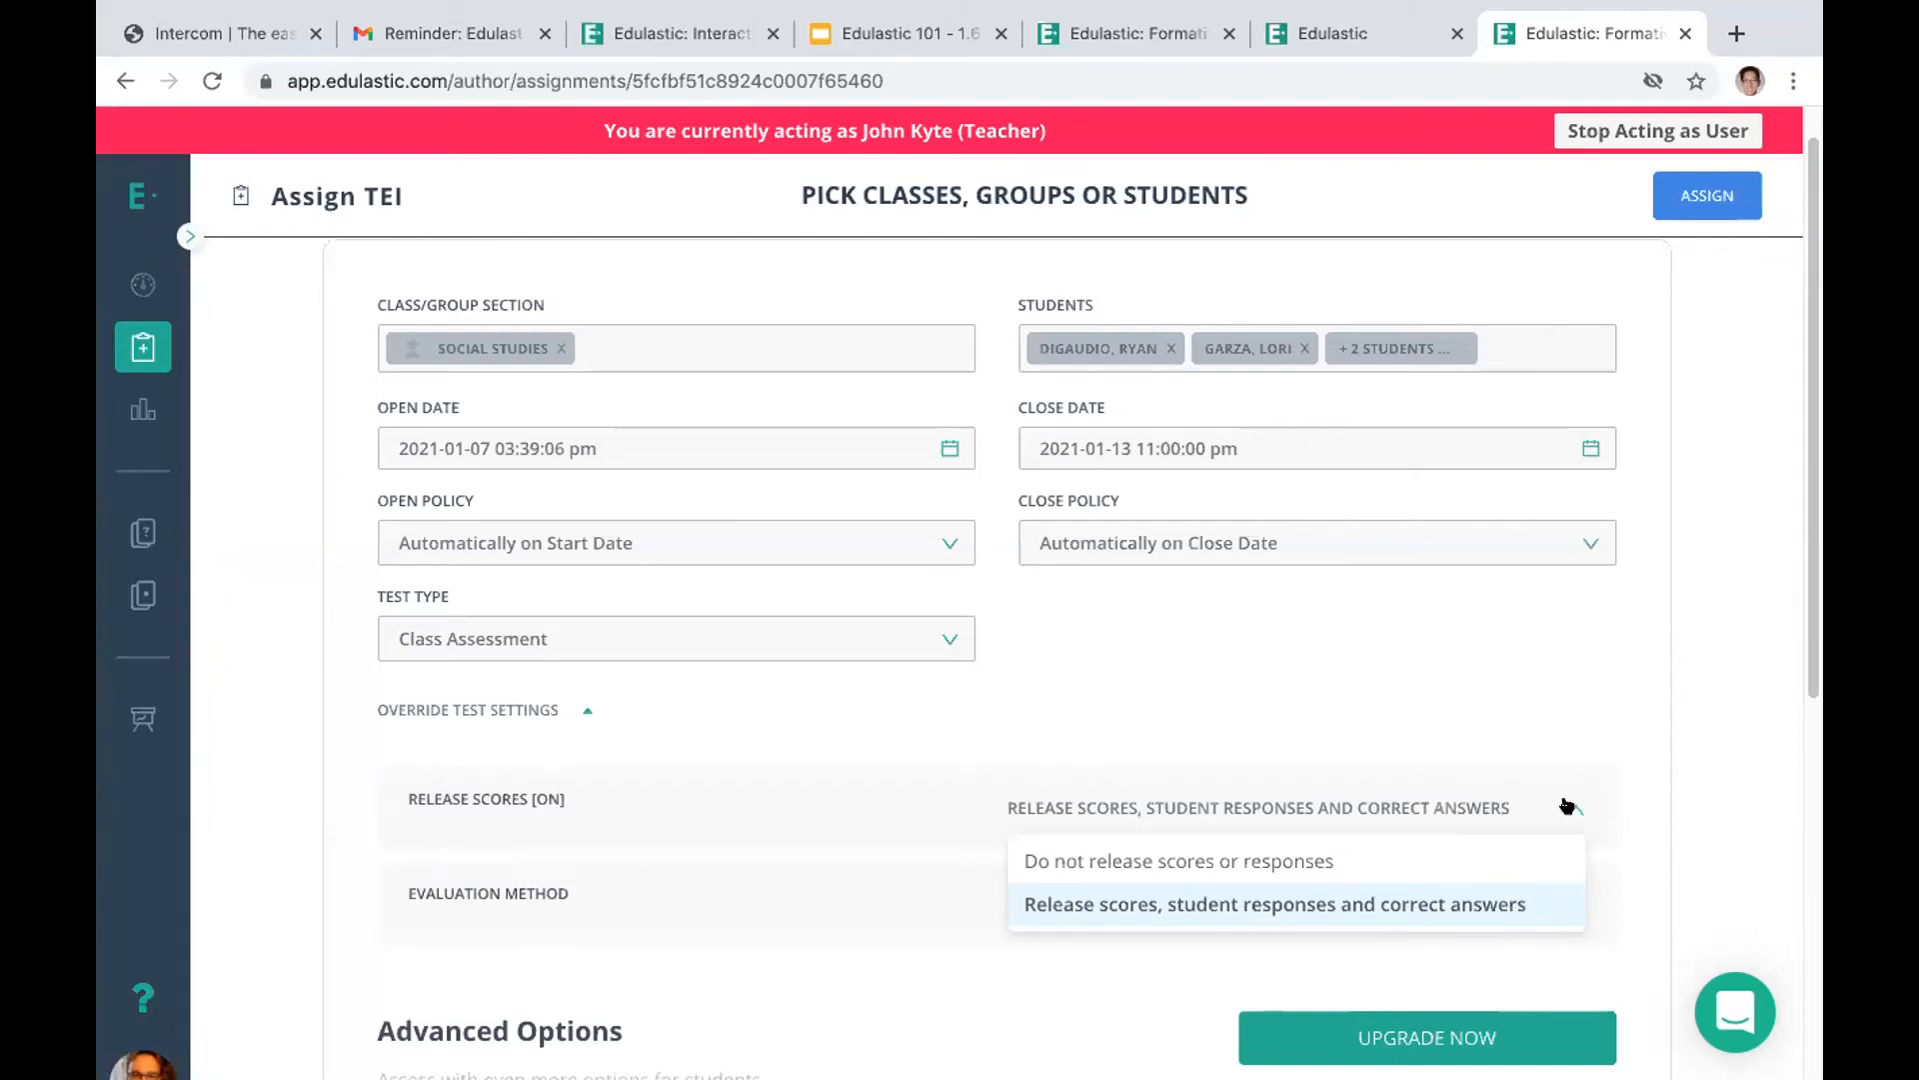
pyautogui.click(1179, 860)
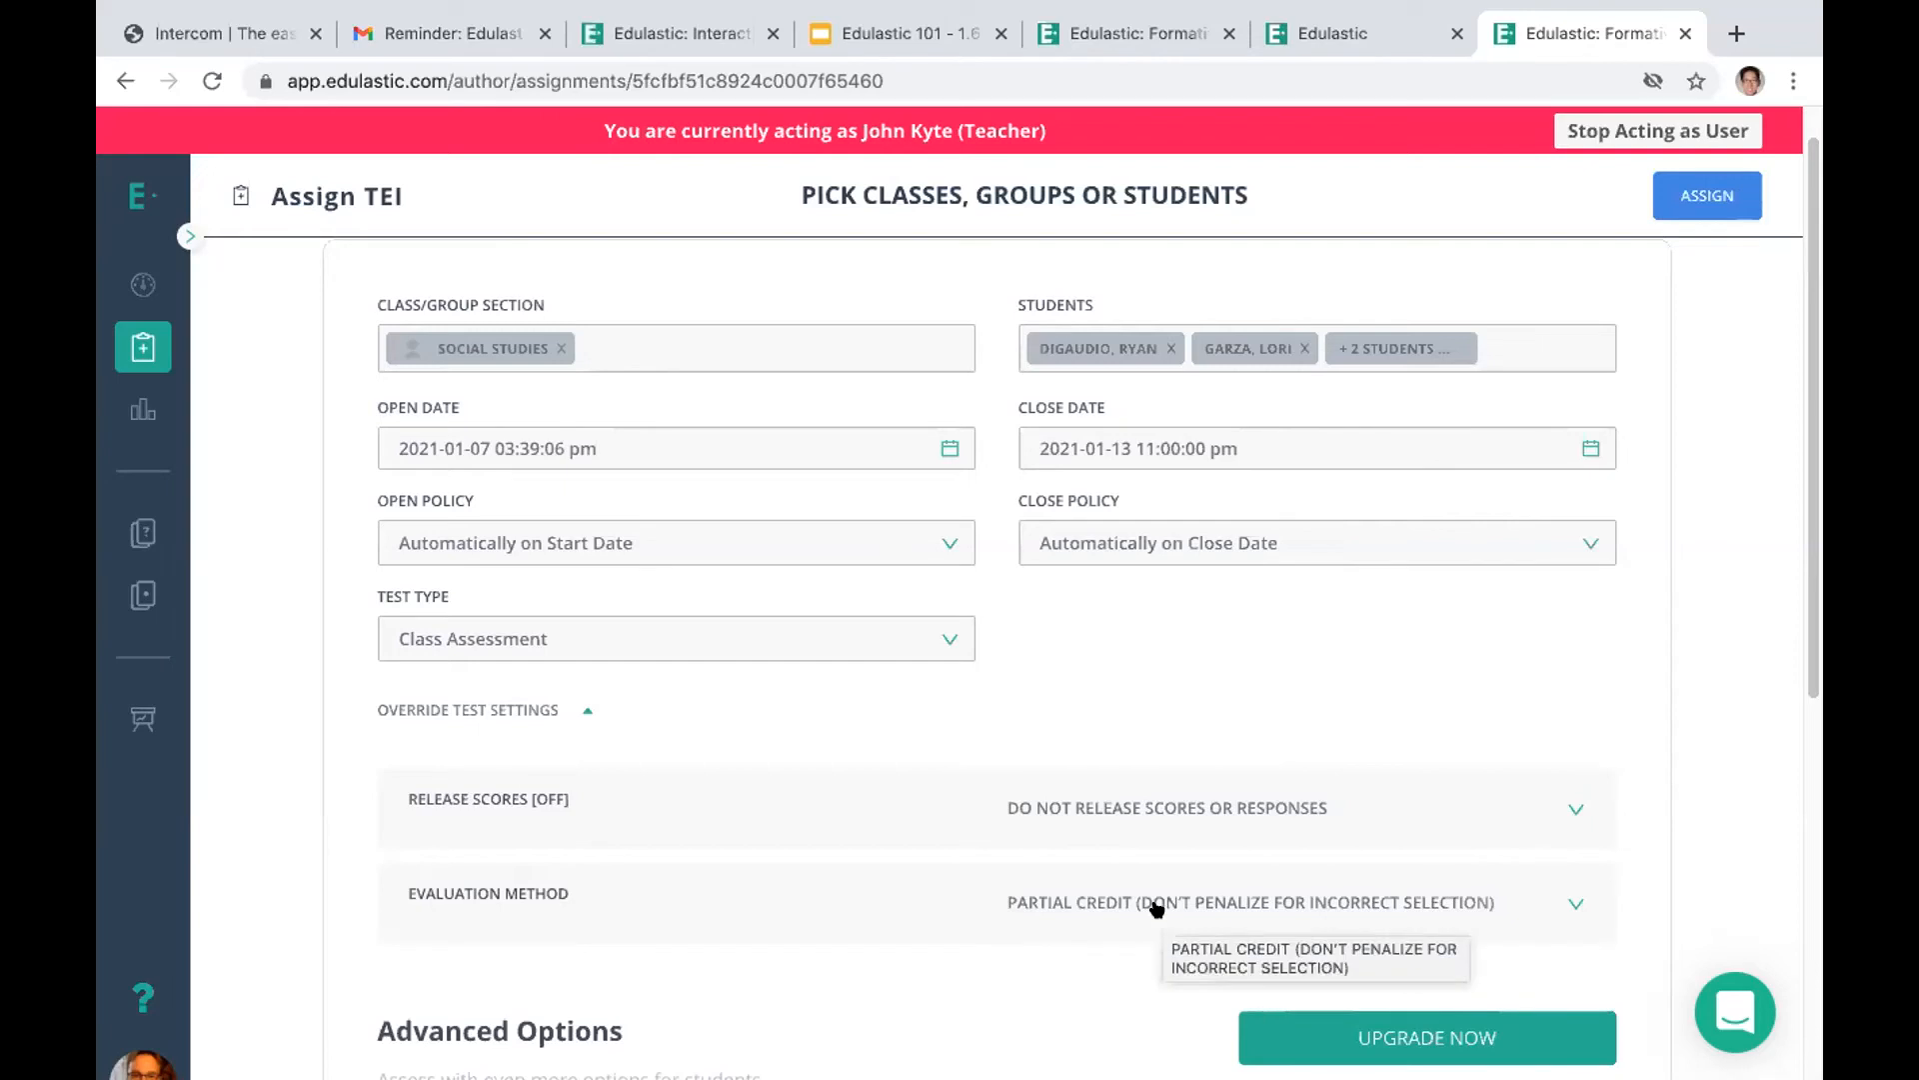
pyautogui.click(1569, 902)
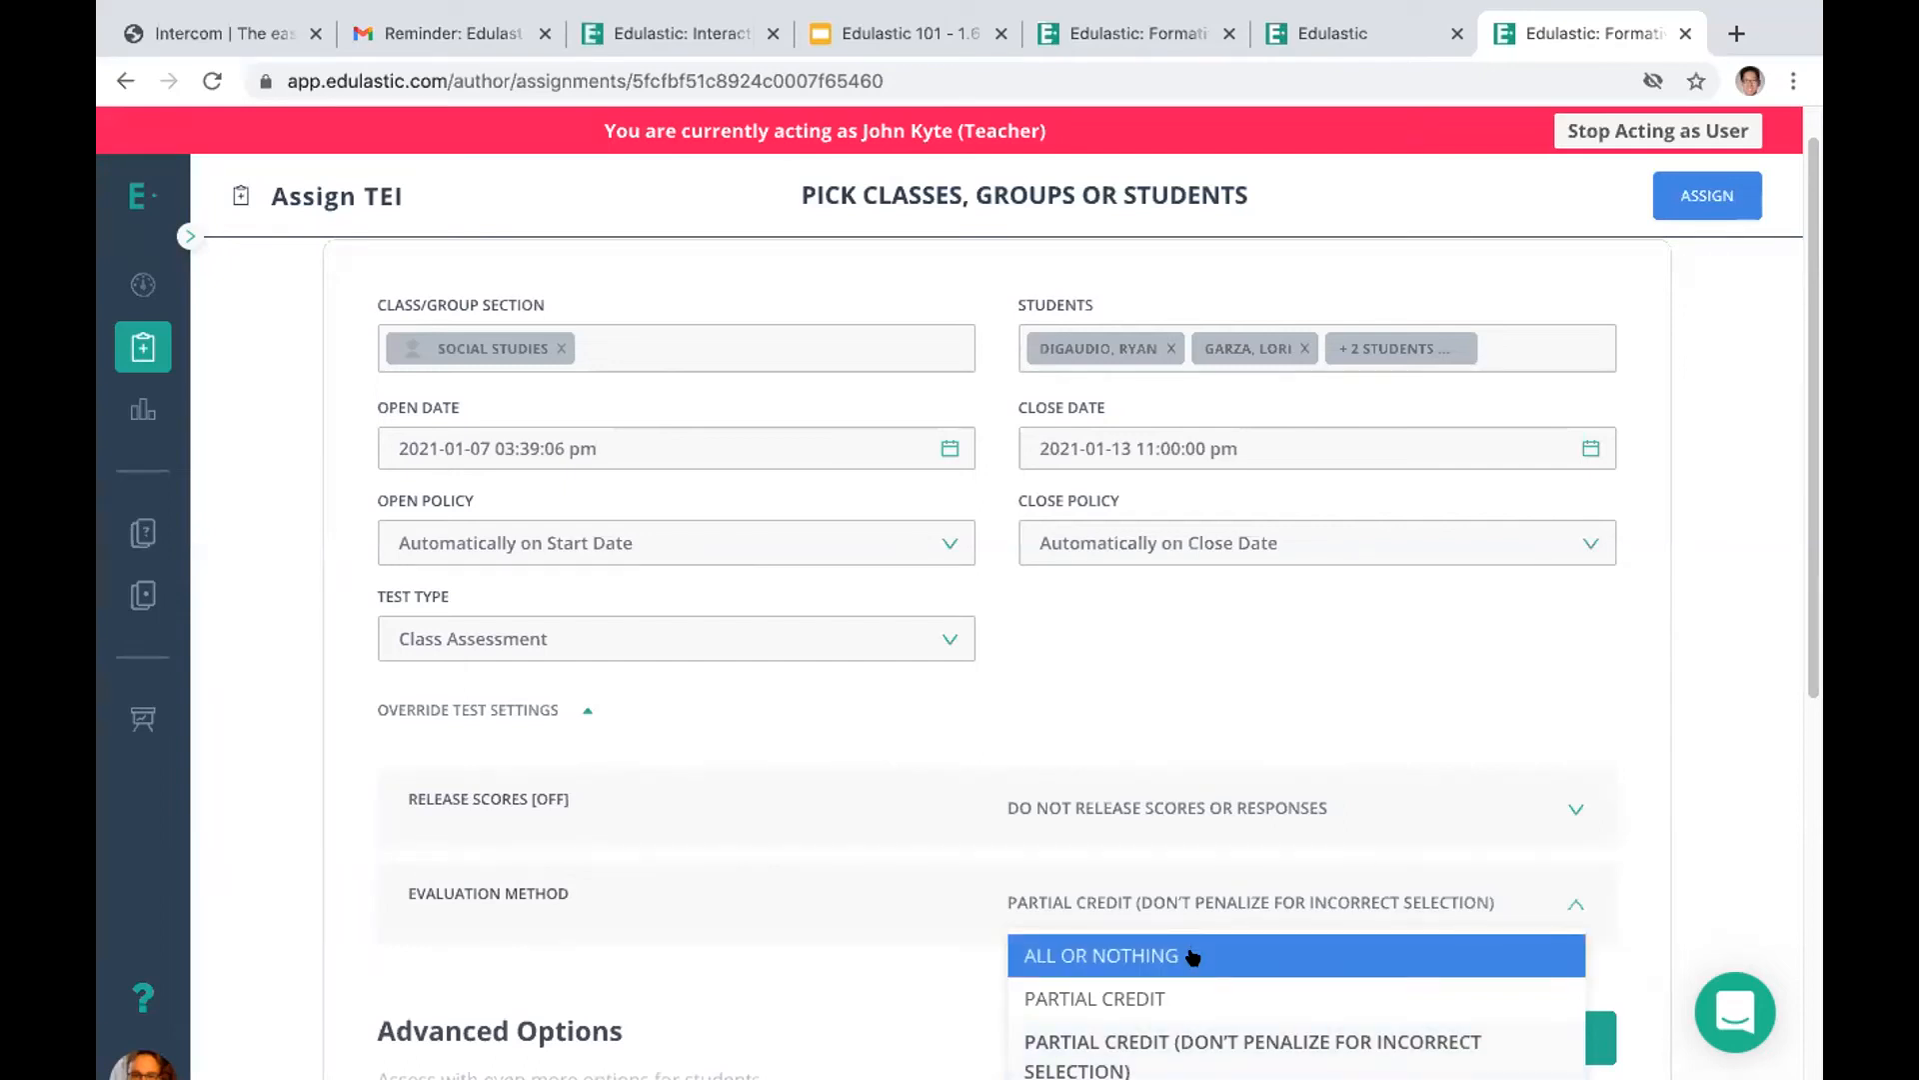
pyautogui.click(1795, 710)
pyautogui.scroll(-6, 1796, 715)
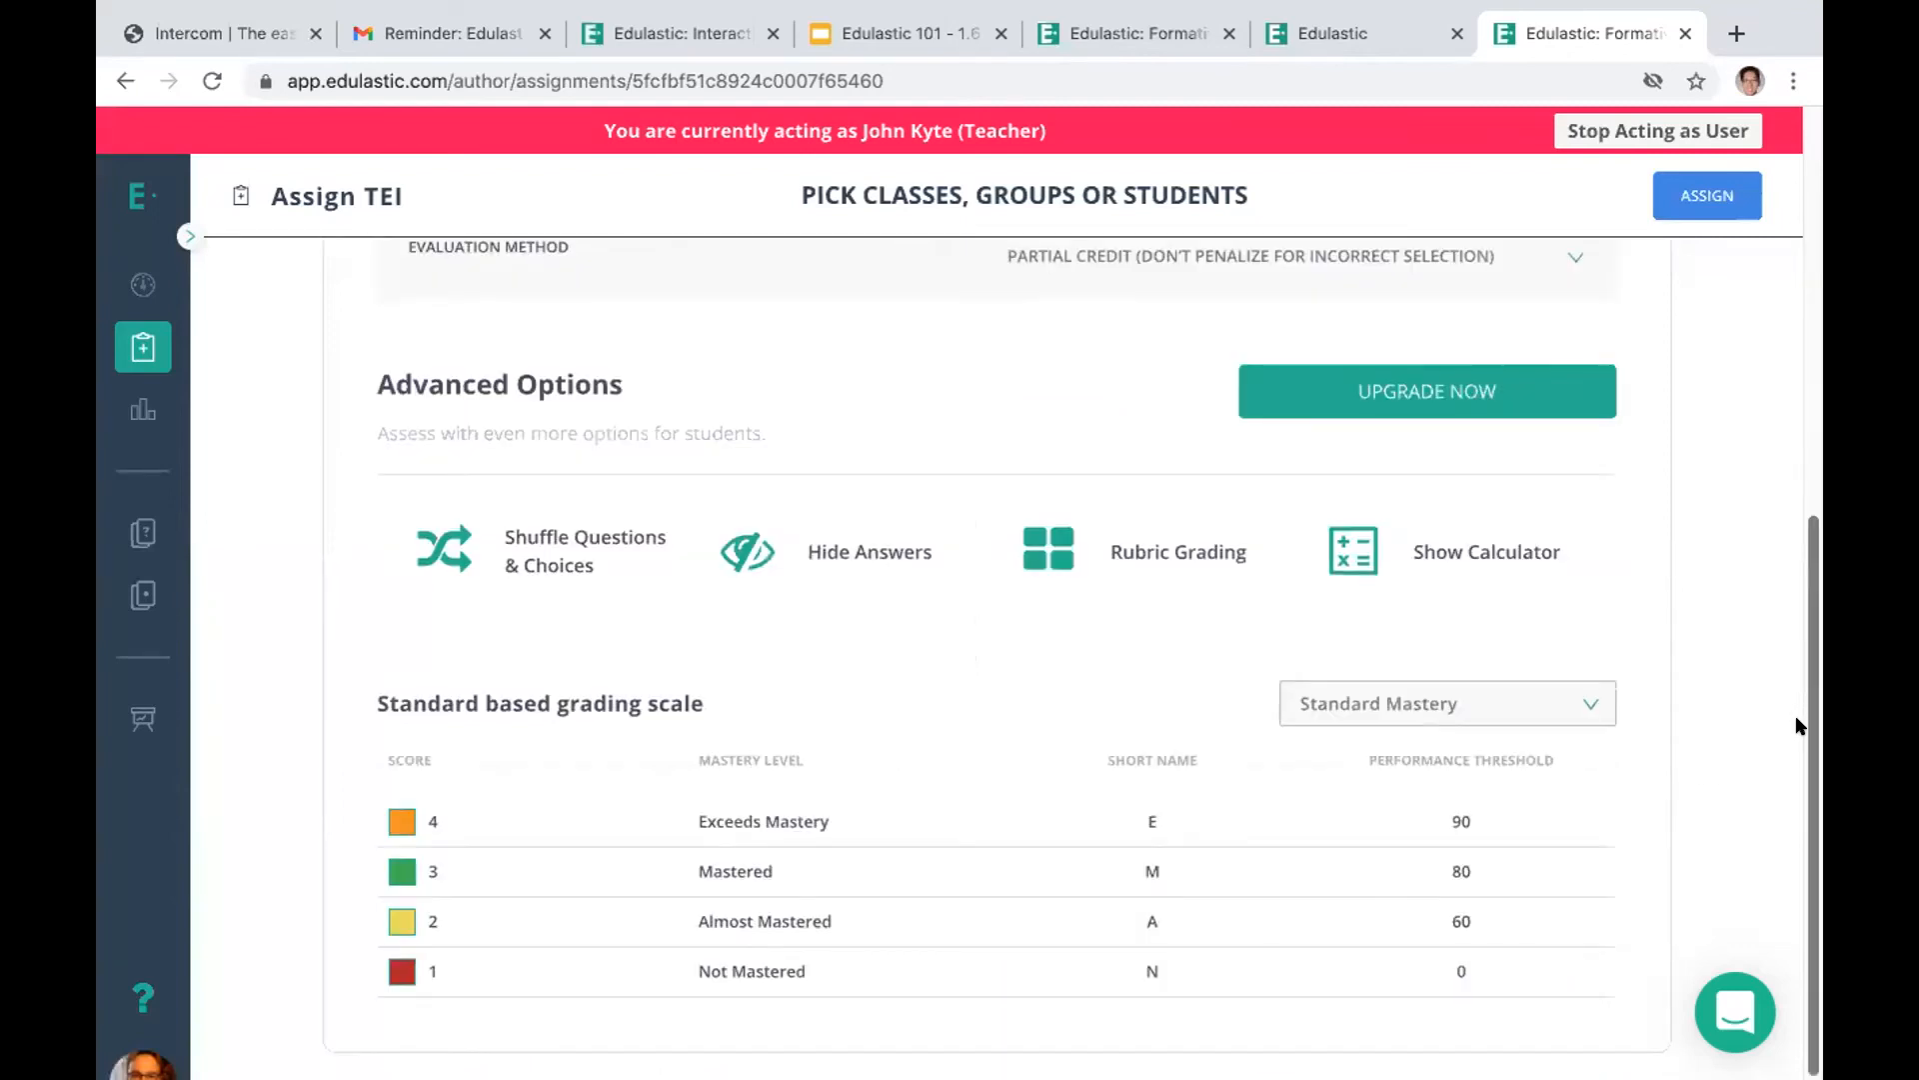
pyautogui.scroll(6, 1790, 368)
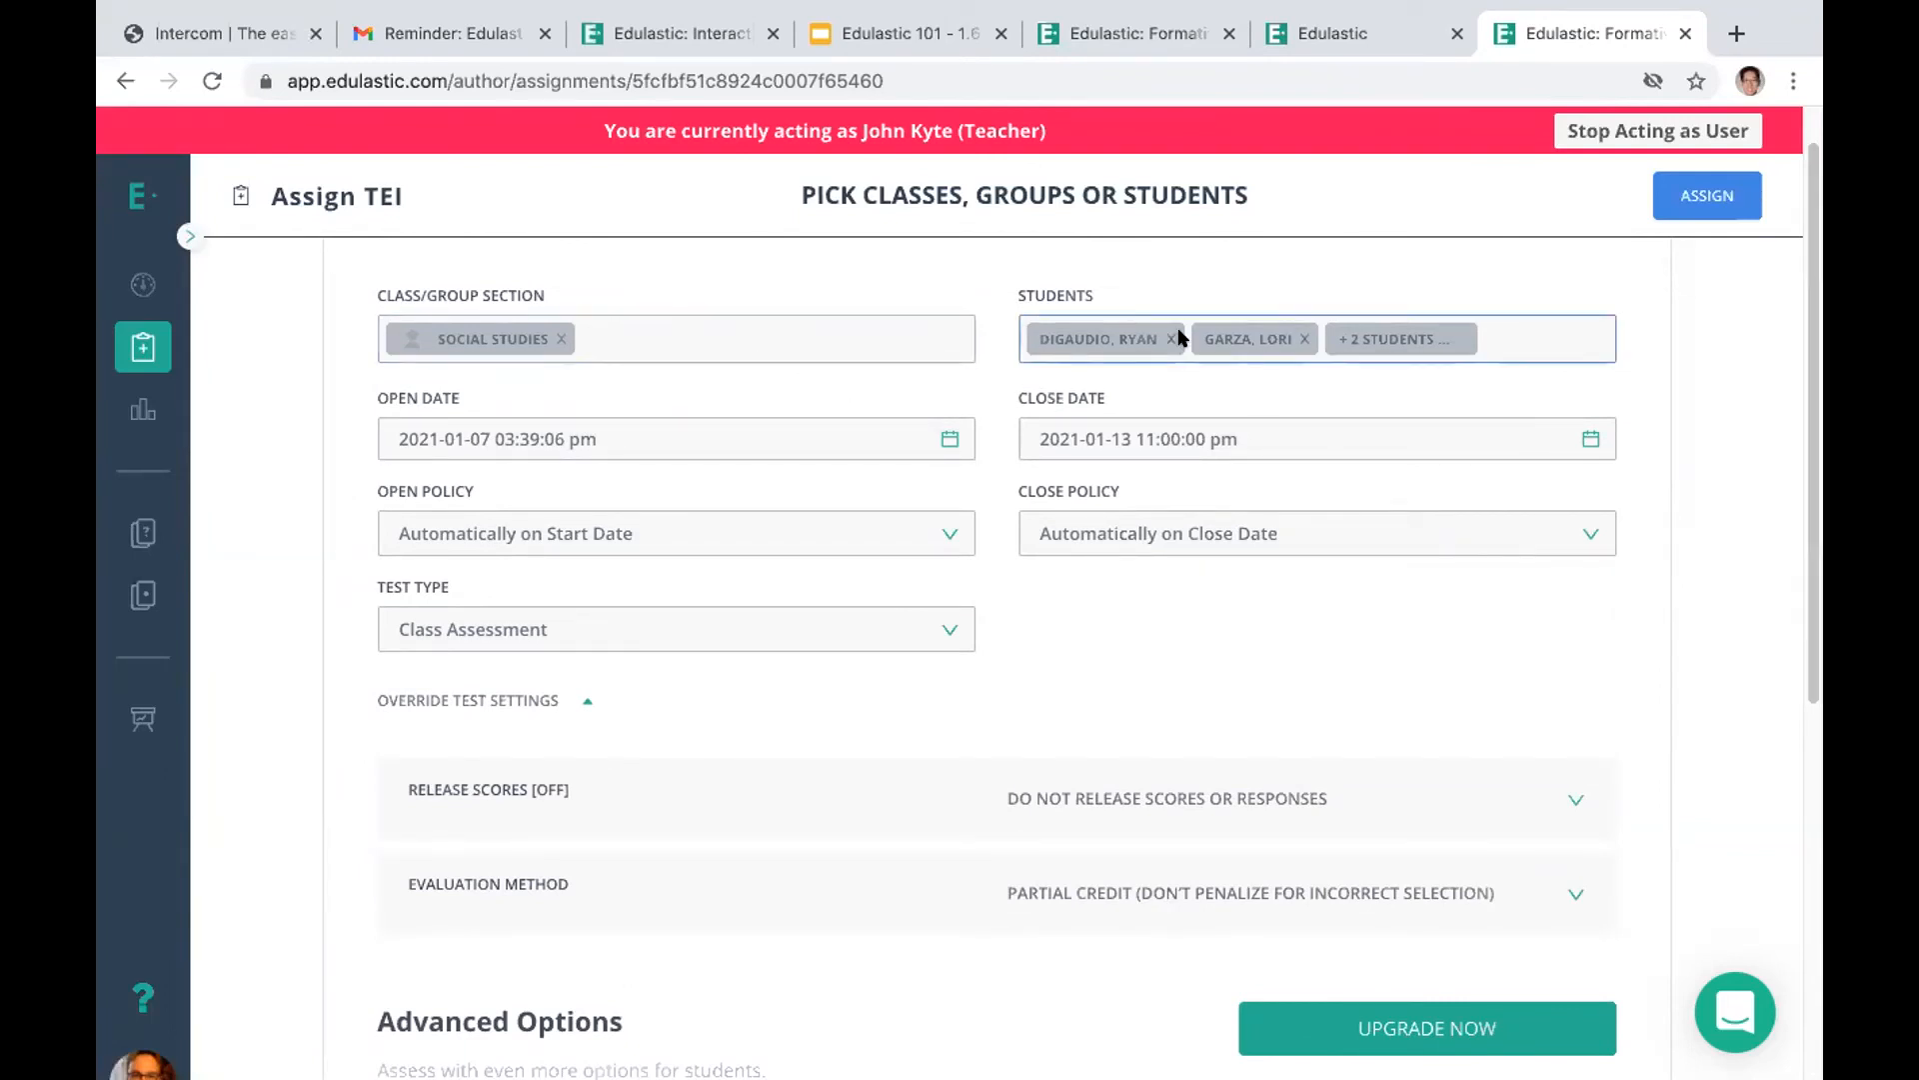
# Assign the TEI test to the chosen Social Studies students and look over the confirmation and sharing details
pyautogui.click(1699, 196)
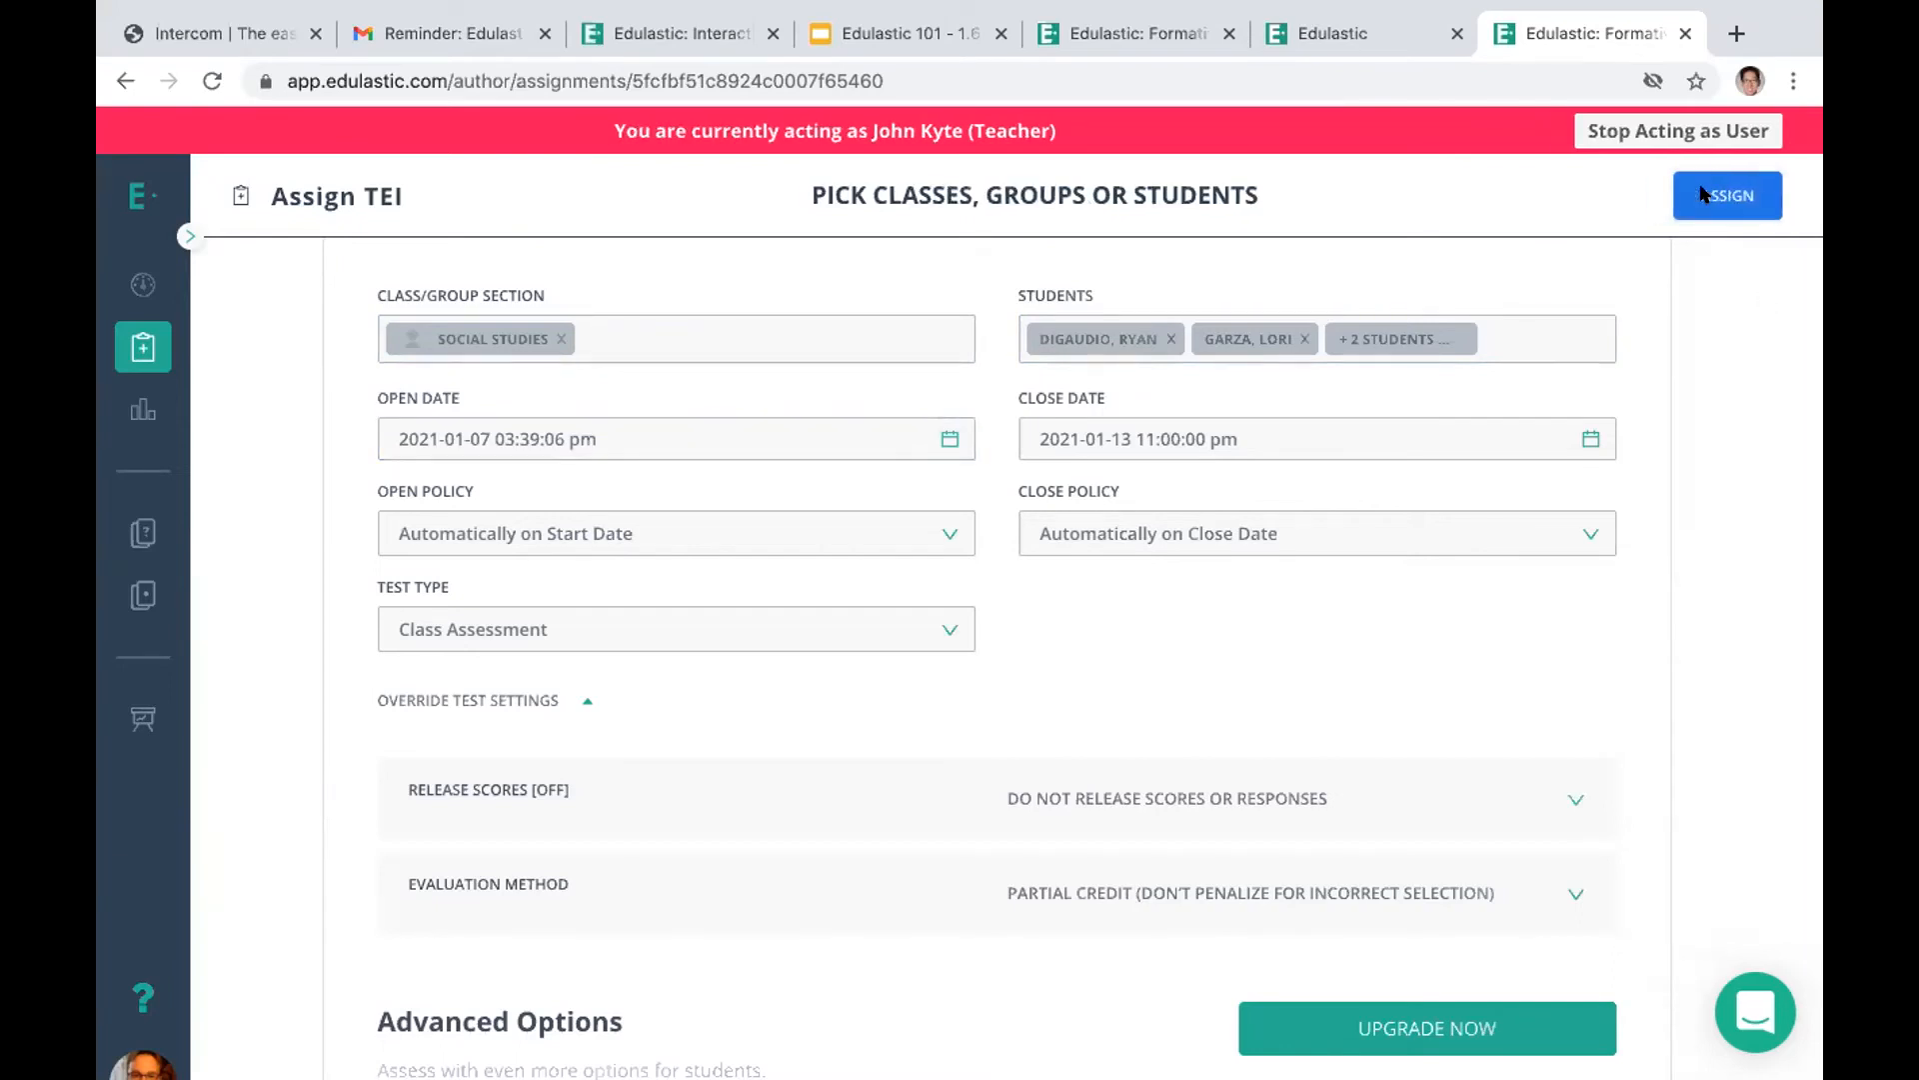
pyautogui.click(850, 721)
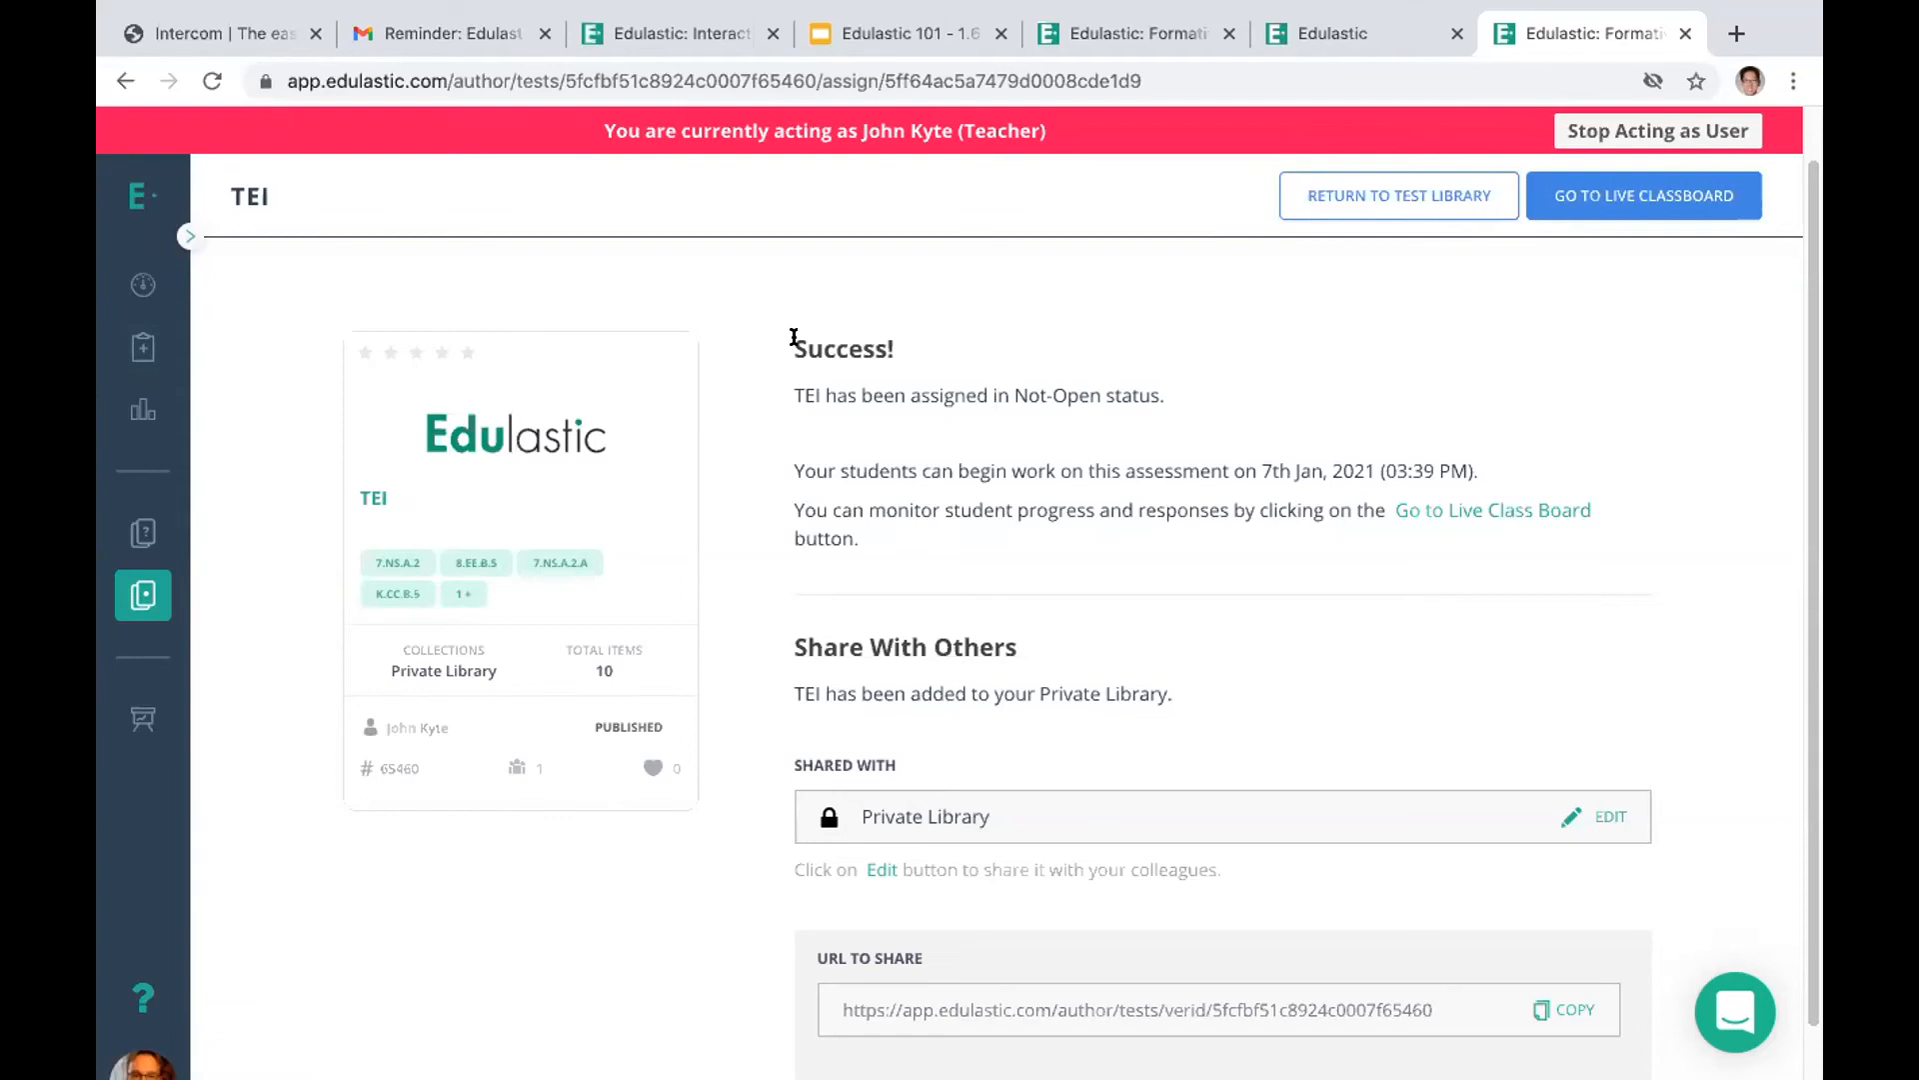
pyautogui.moveTo(1812, 727); pyautogui.dragTo(1812, 862)
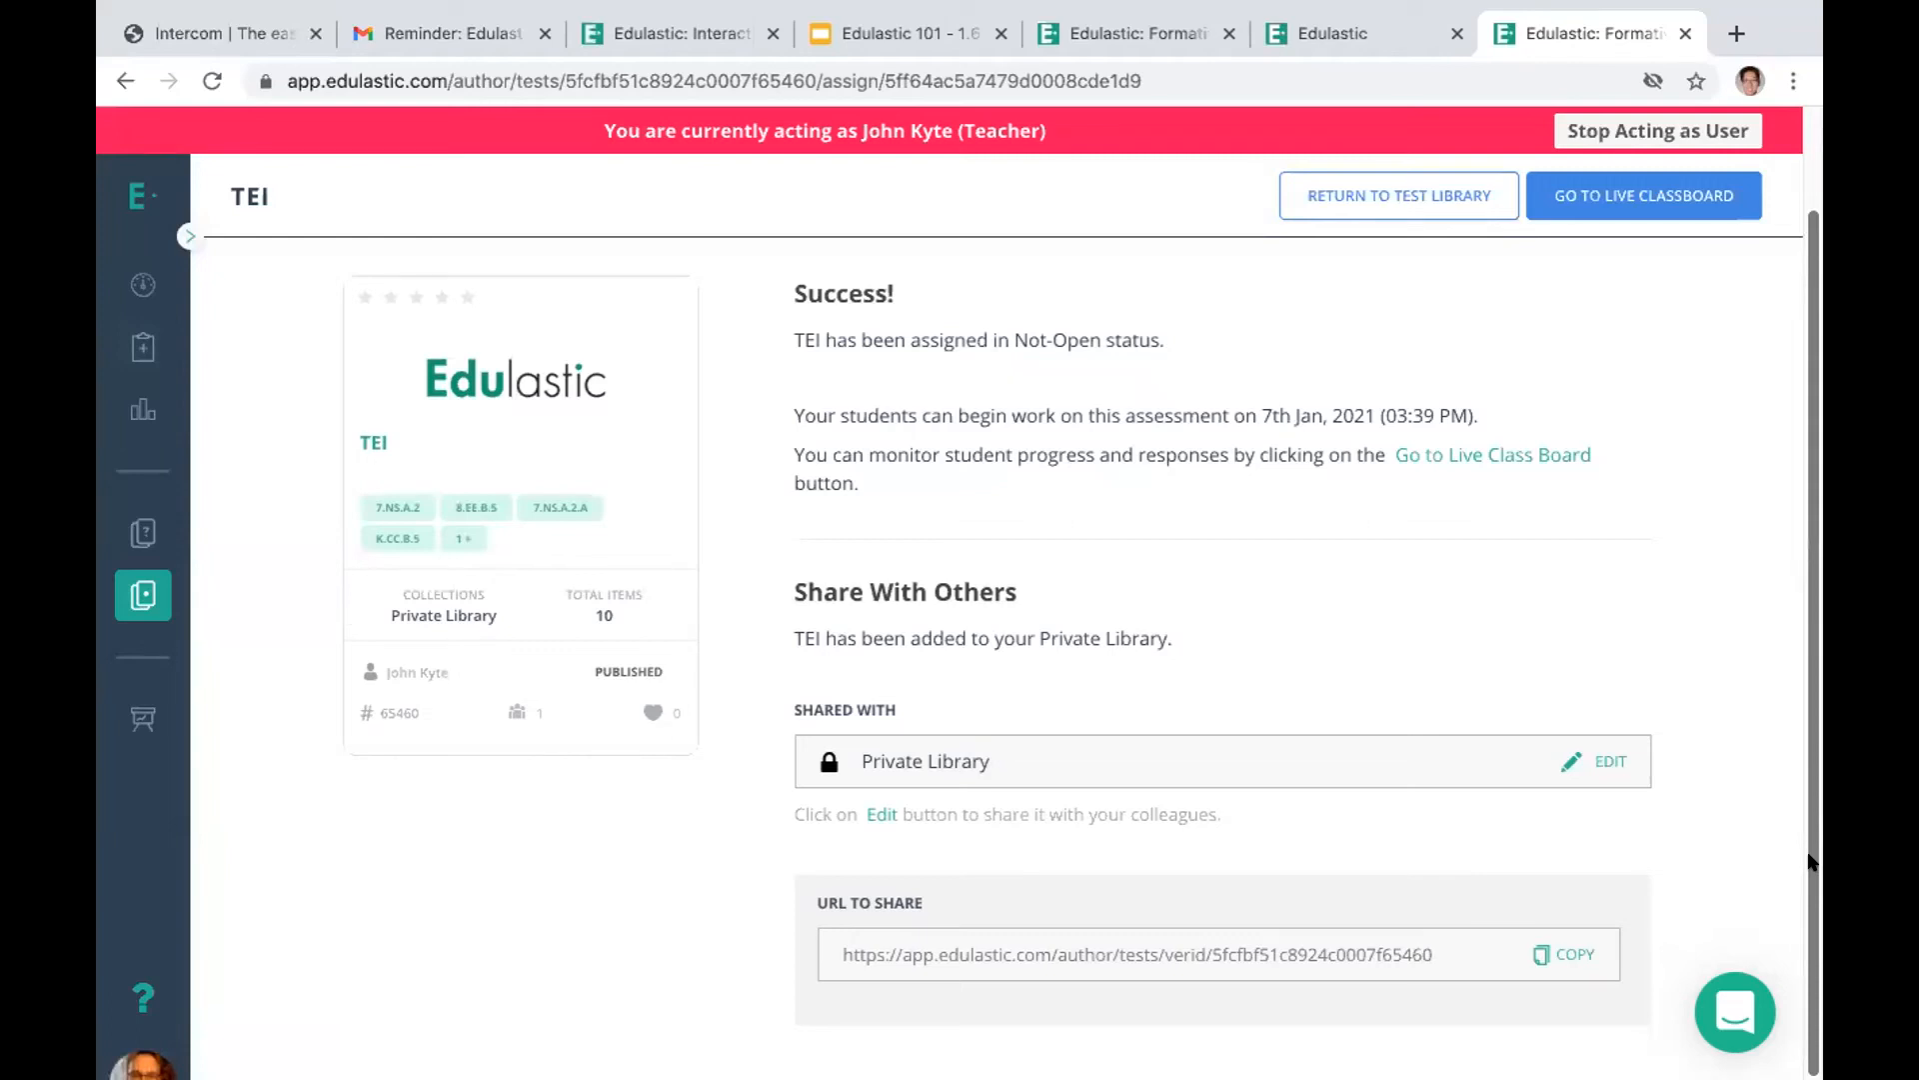
# View the Live Class Board of the TEI assignment for the Social Studies class
pyautogui.click(137, 346)
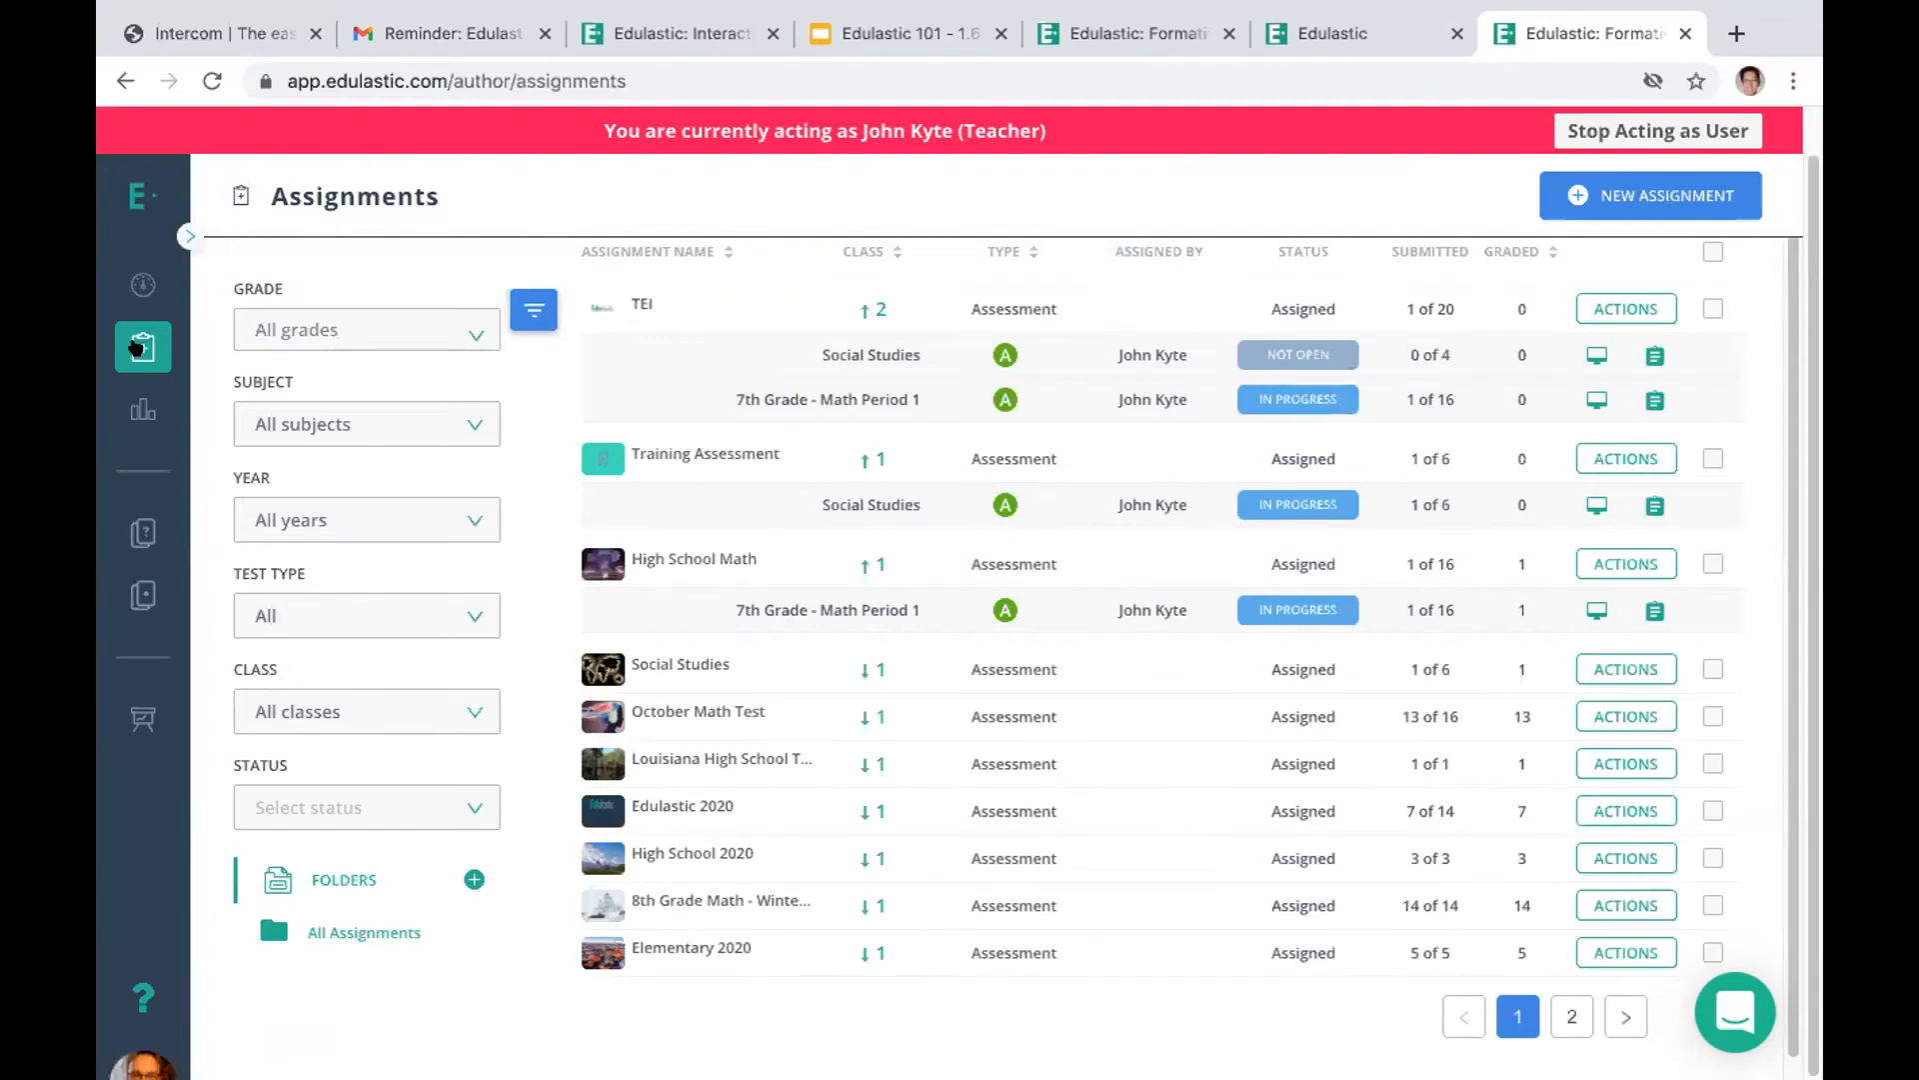
pyautogui.click(1590, 347)
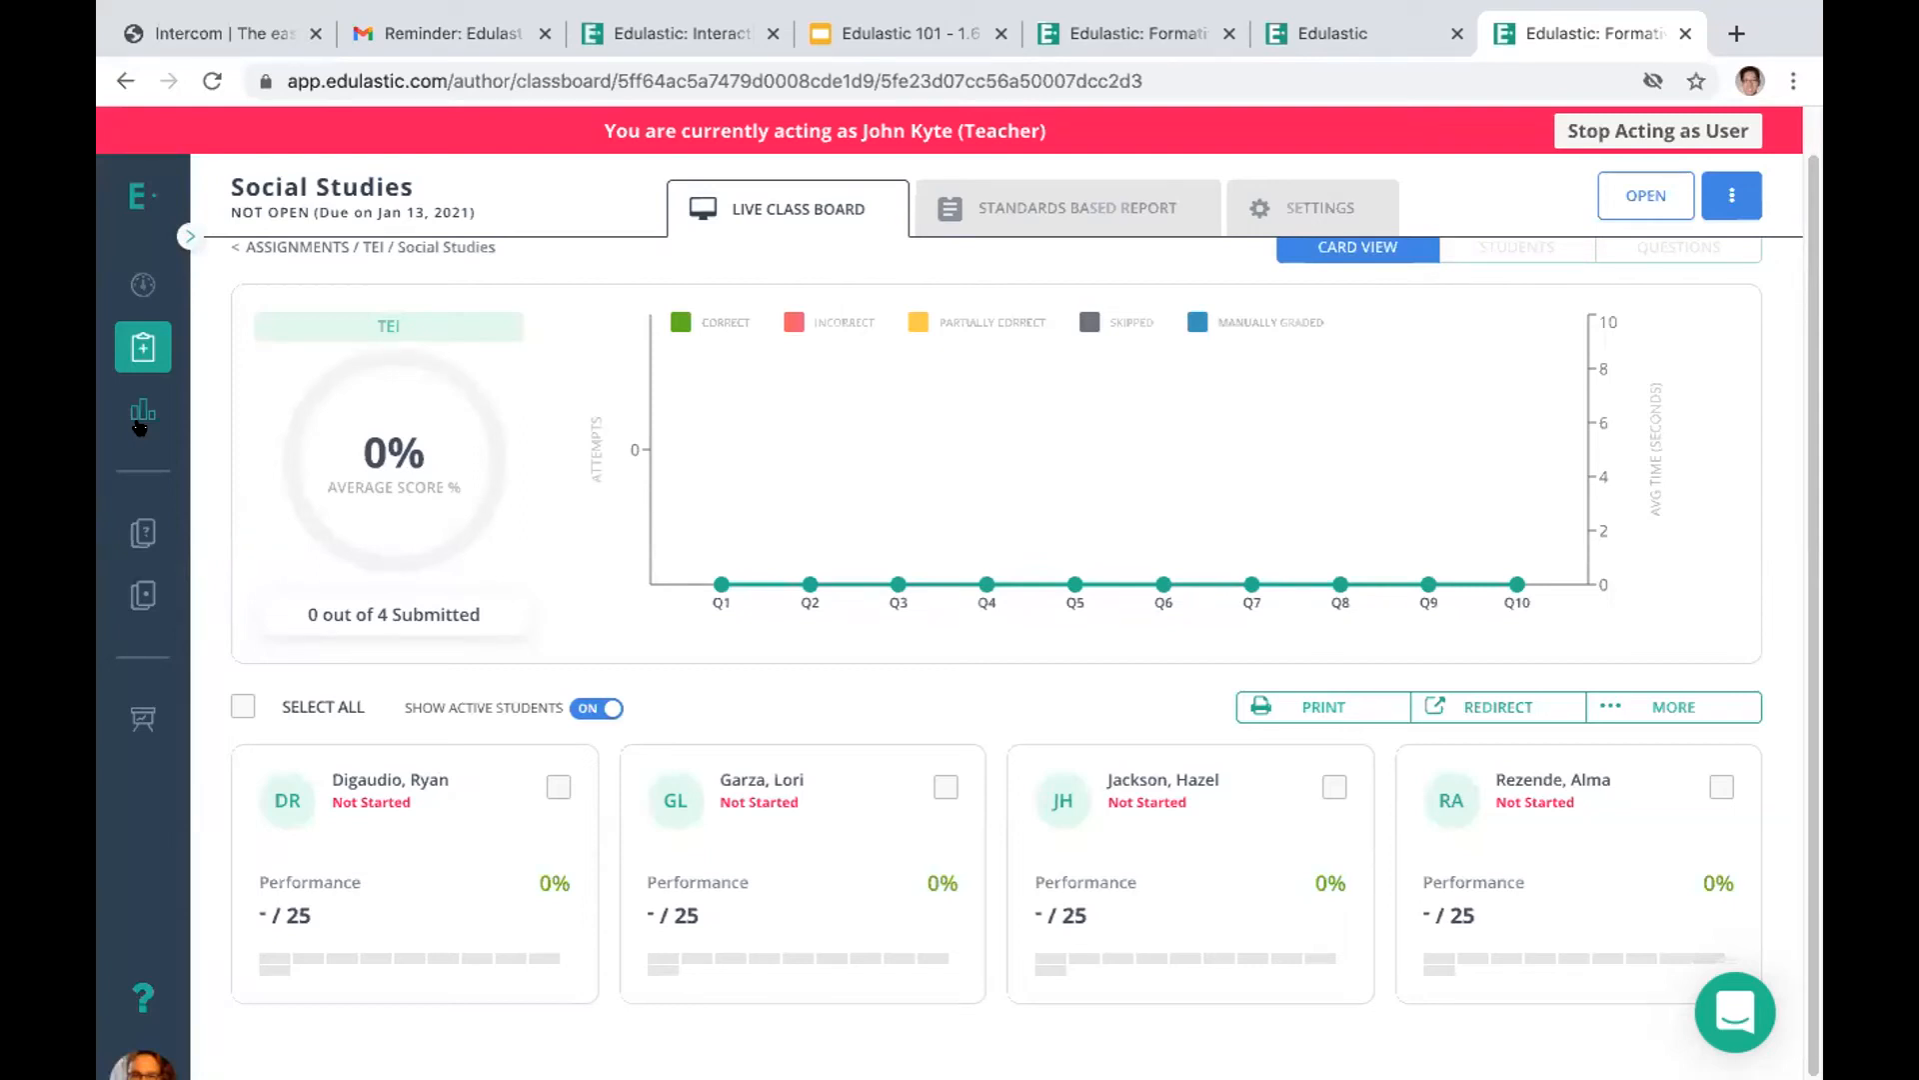
# Look through the test library, the class management page and the item library
pyautogui.click(142, 580)
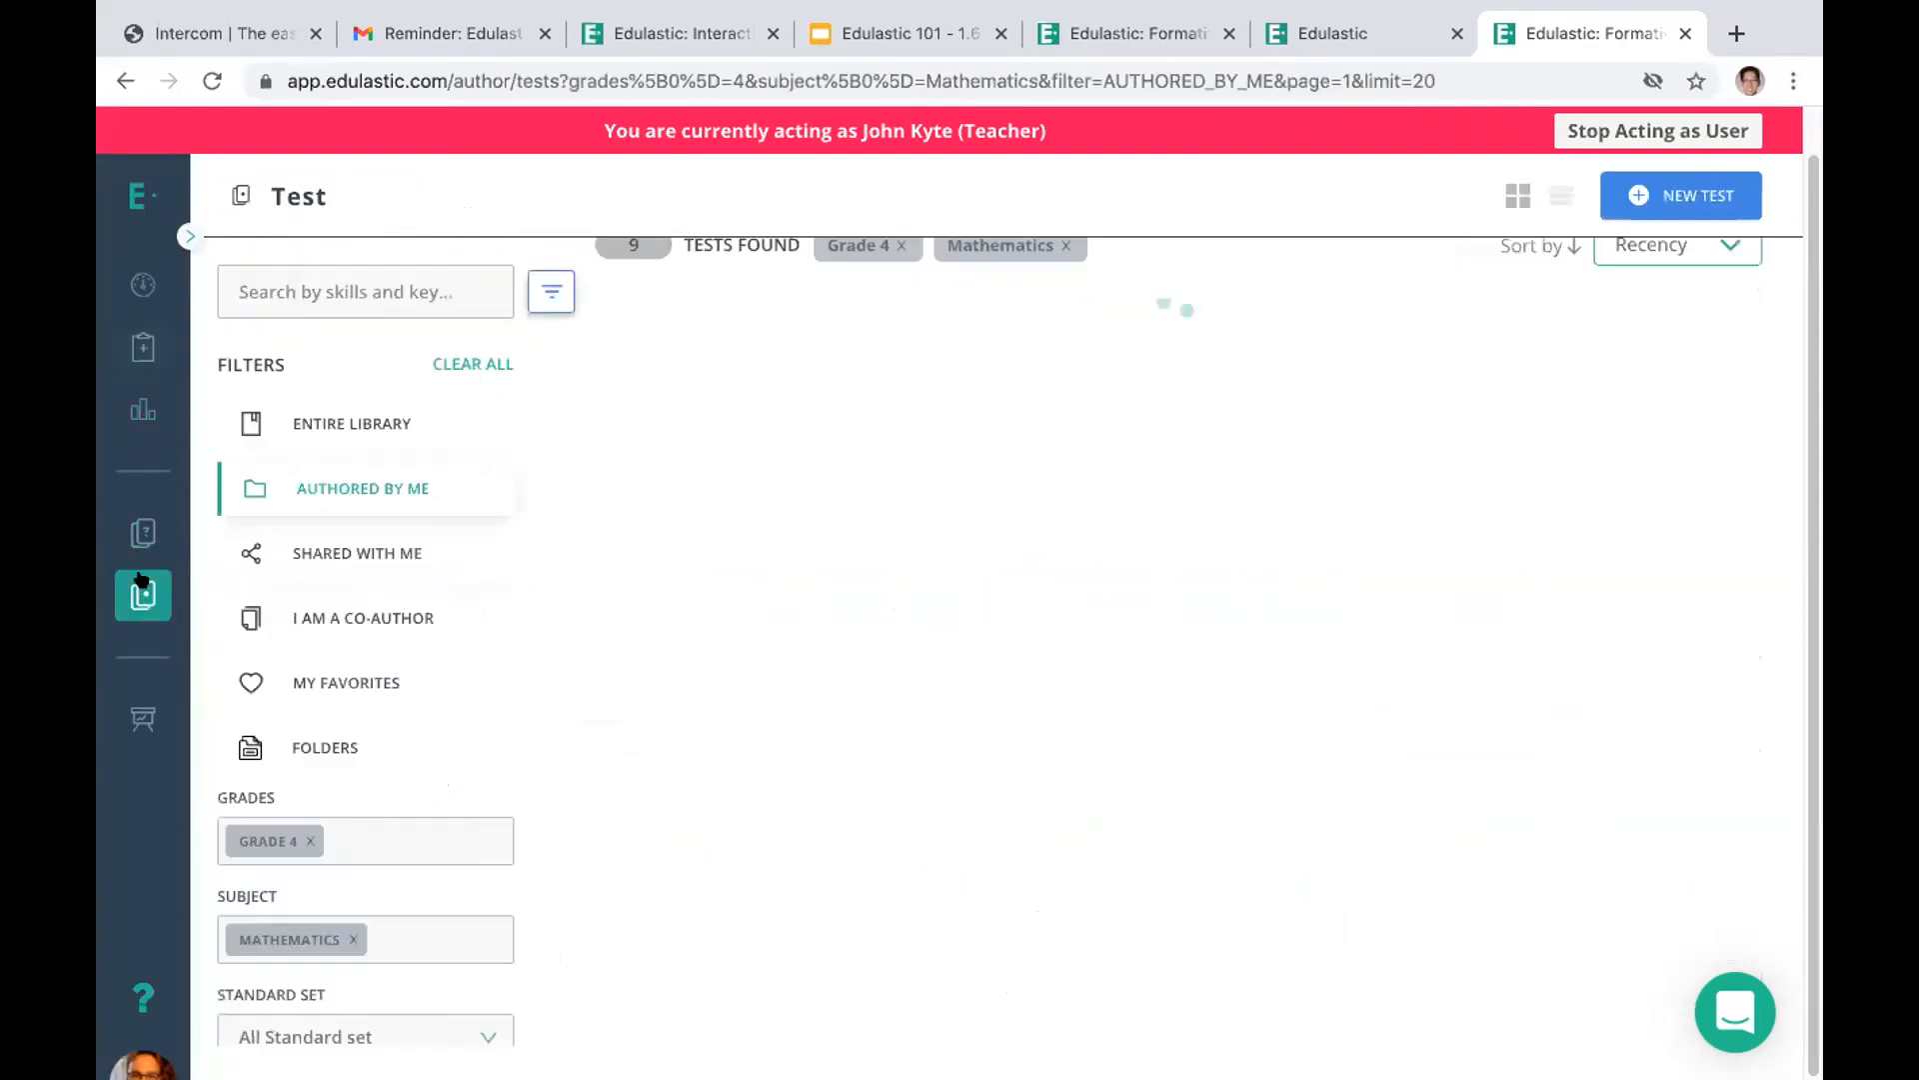
pyautogui.click(139, 718)
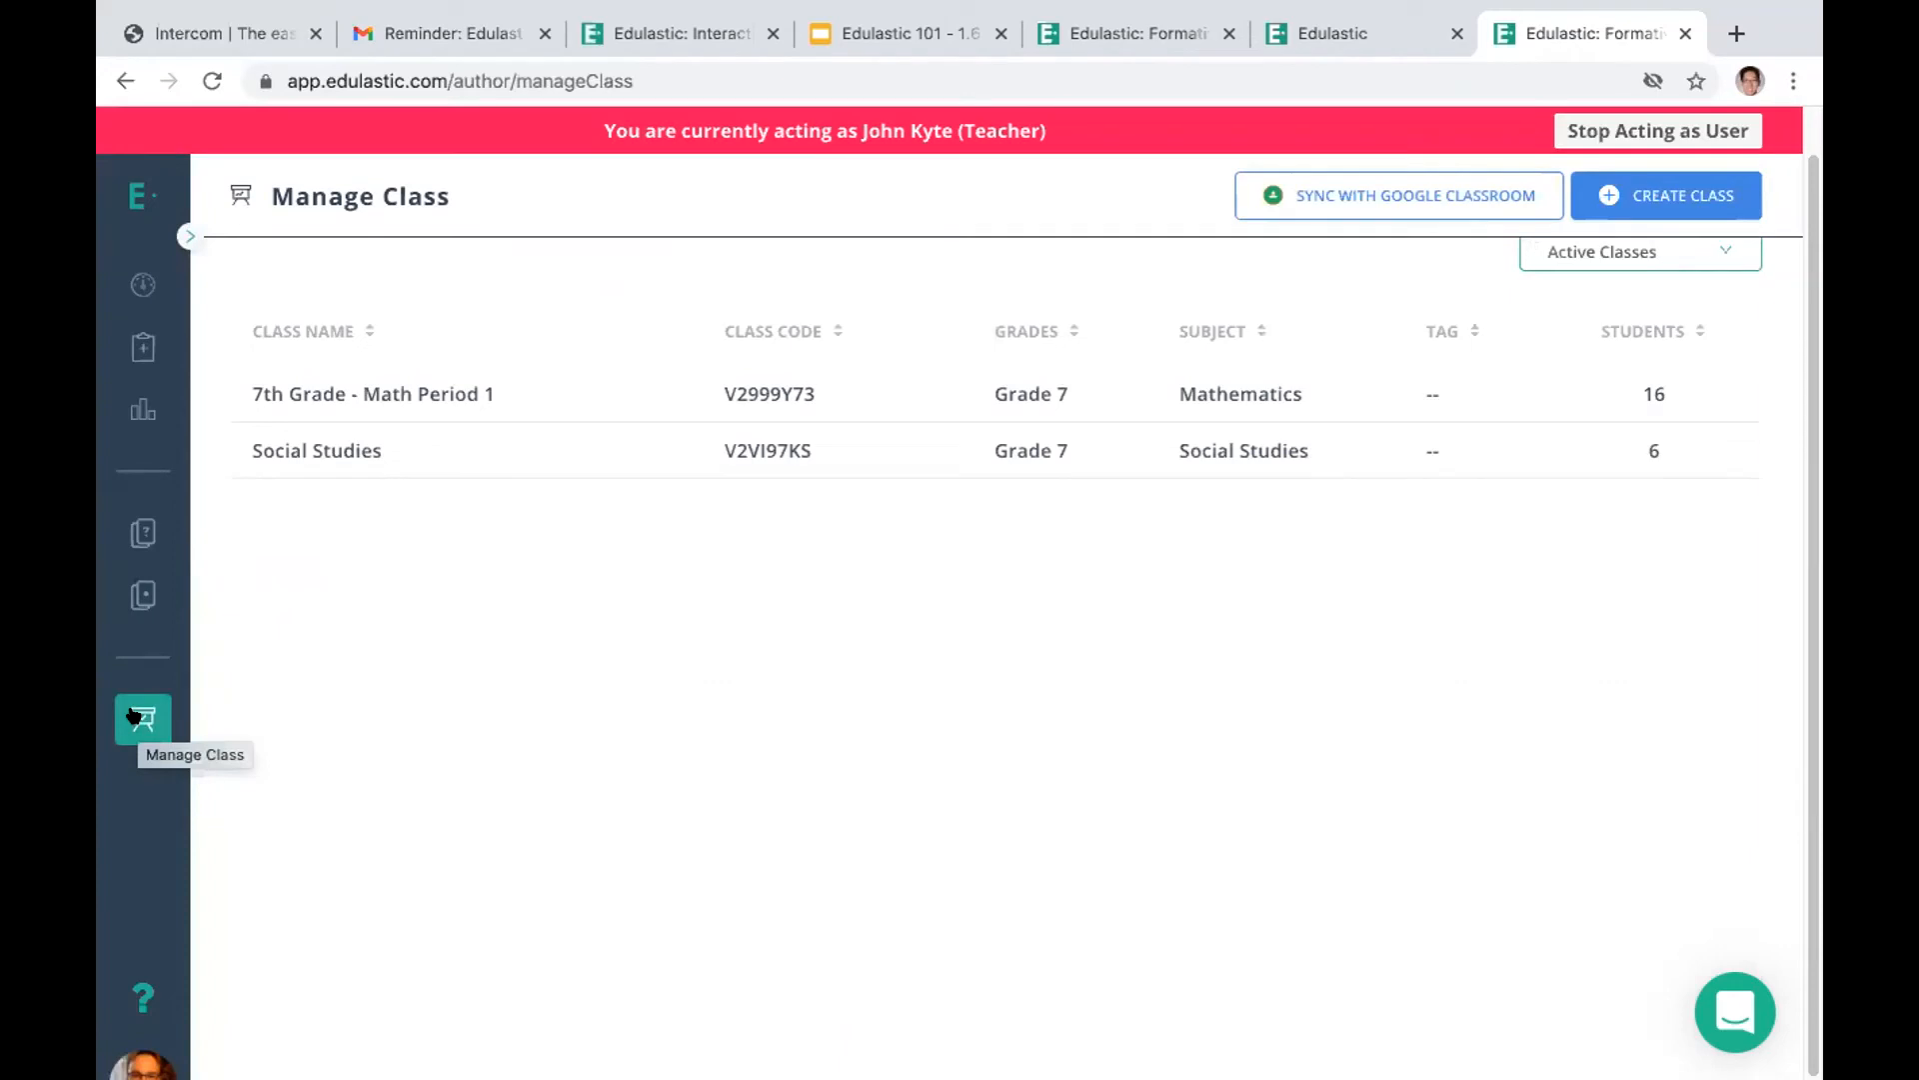
pyautogui.click(145, 536)
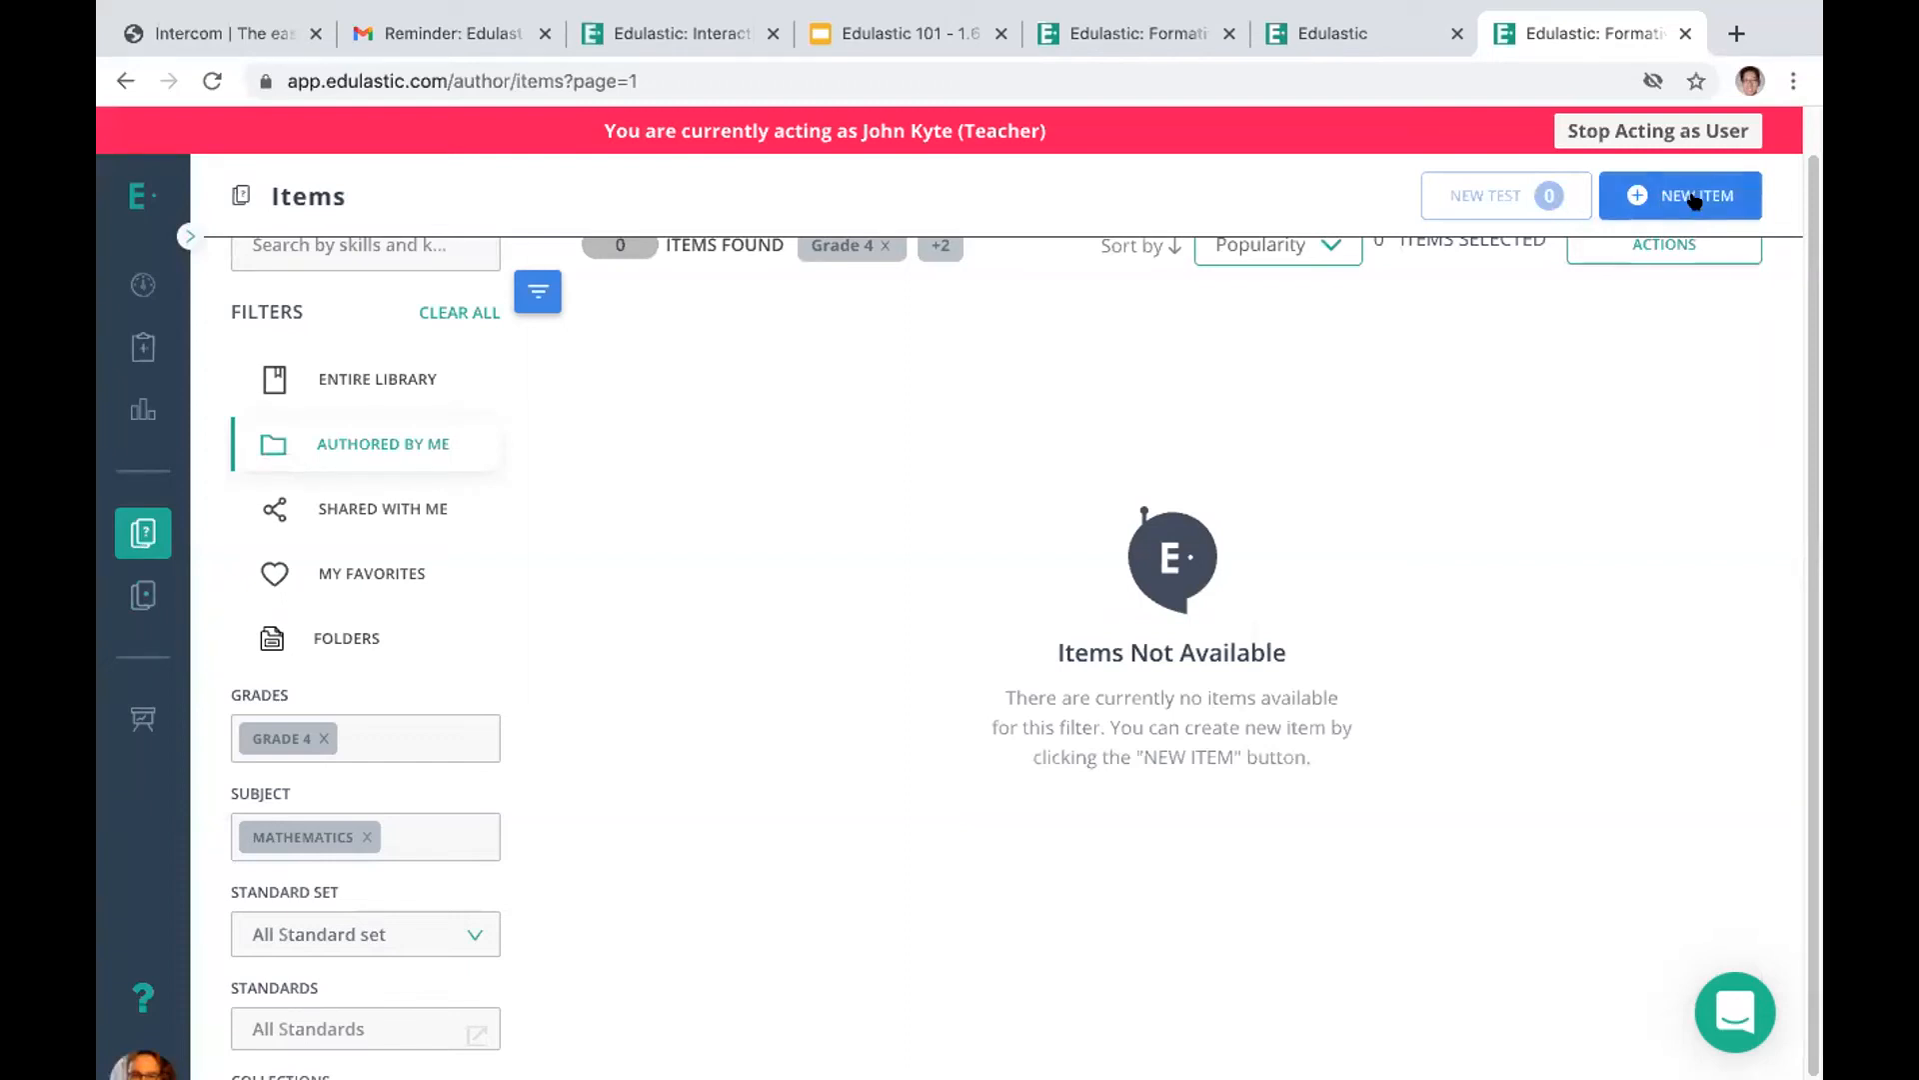
pyautogui.moveTo(1811, 210); pyautogui.dragTo(1807, 118)
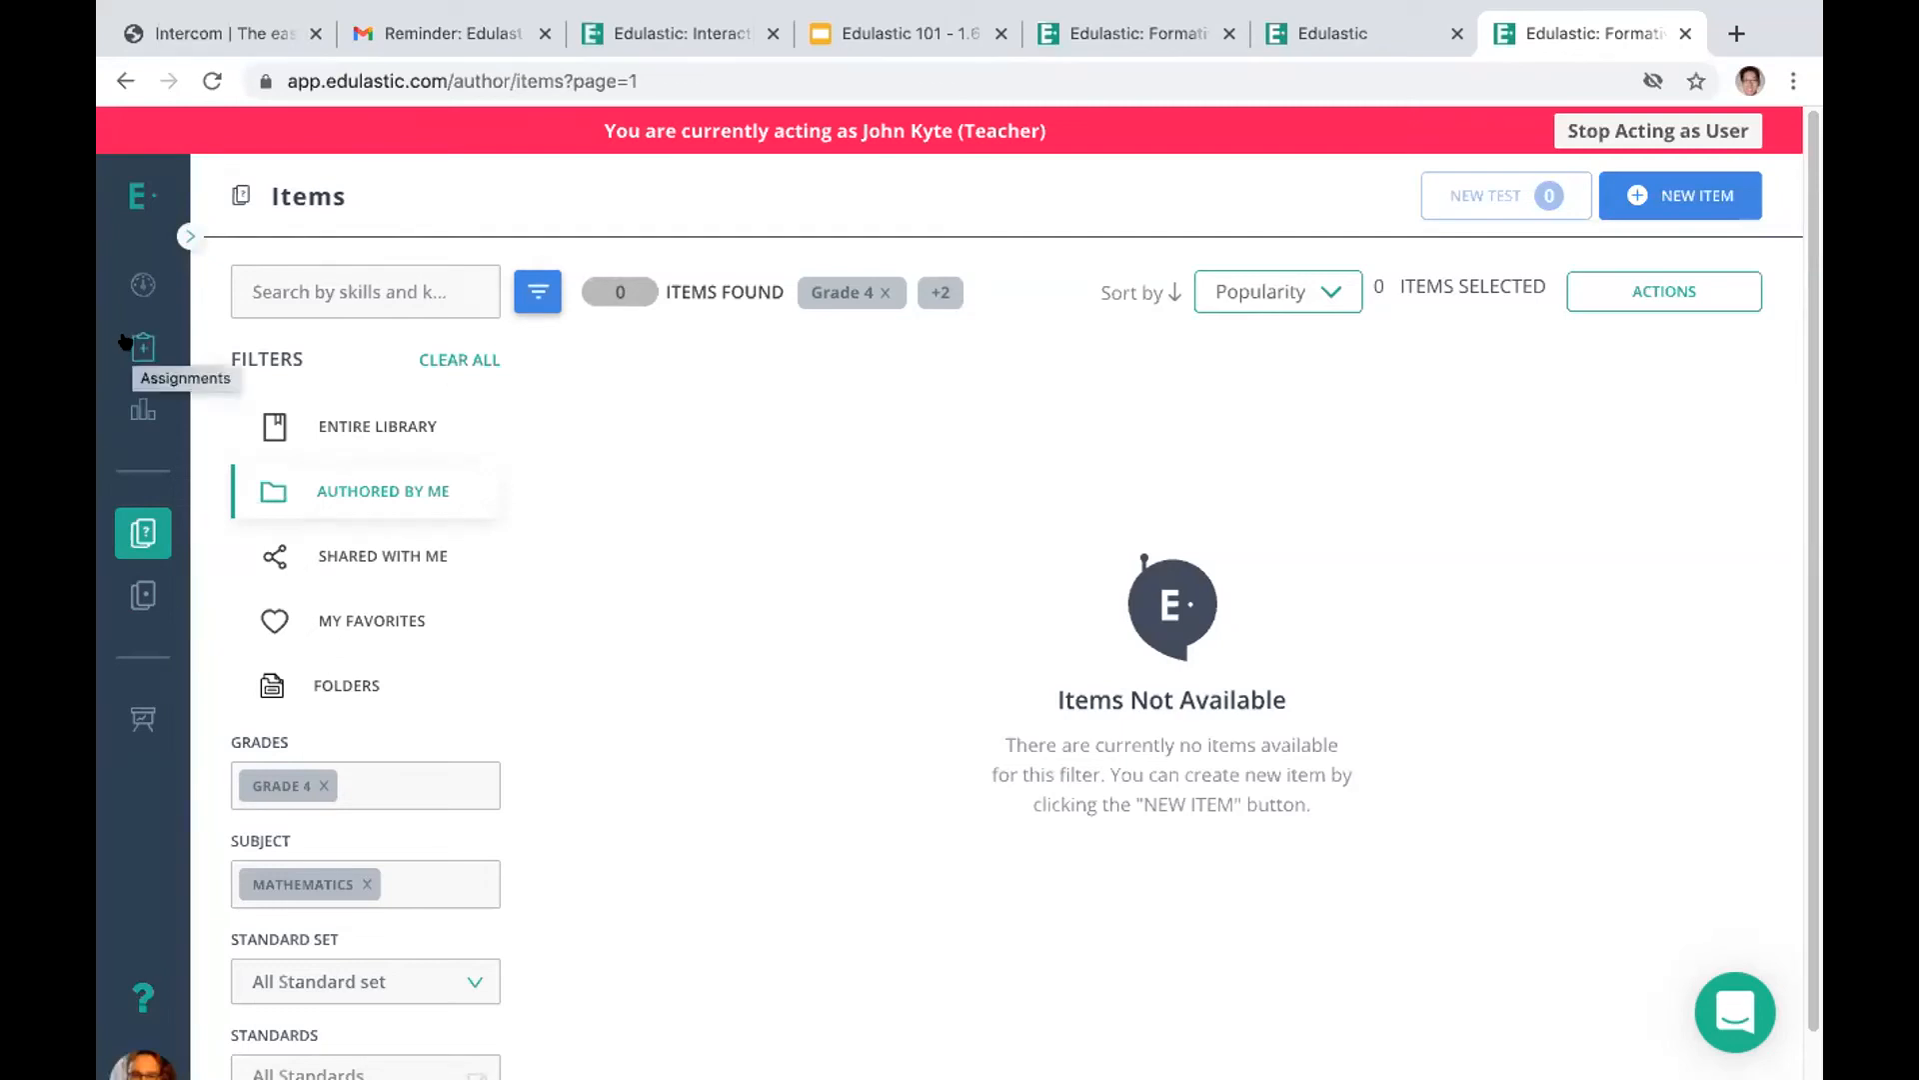
# Open the Standards Gradebook report from the Standards Mastery reports in Insights
pyautogui.click(132, 411)
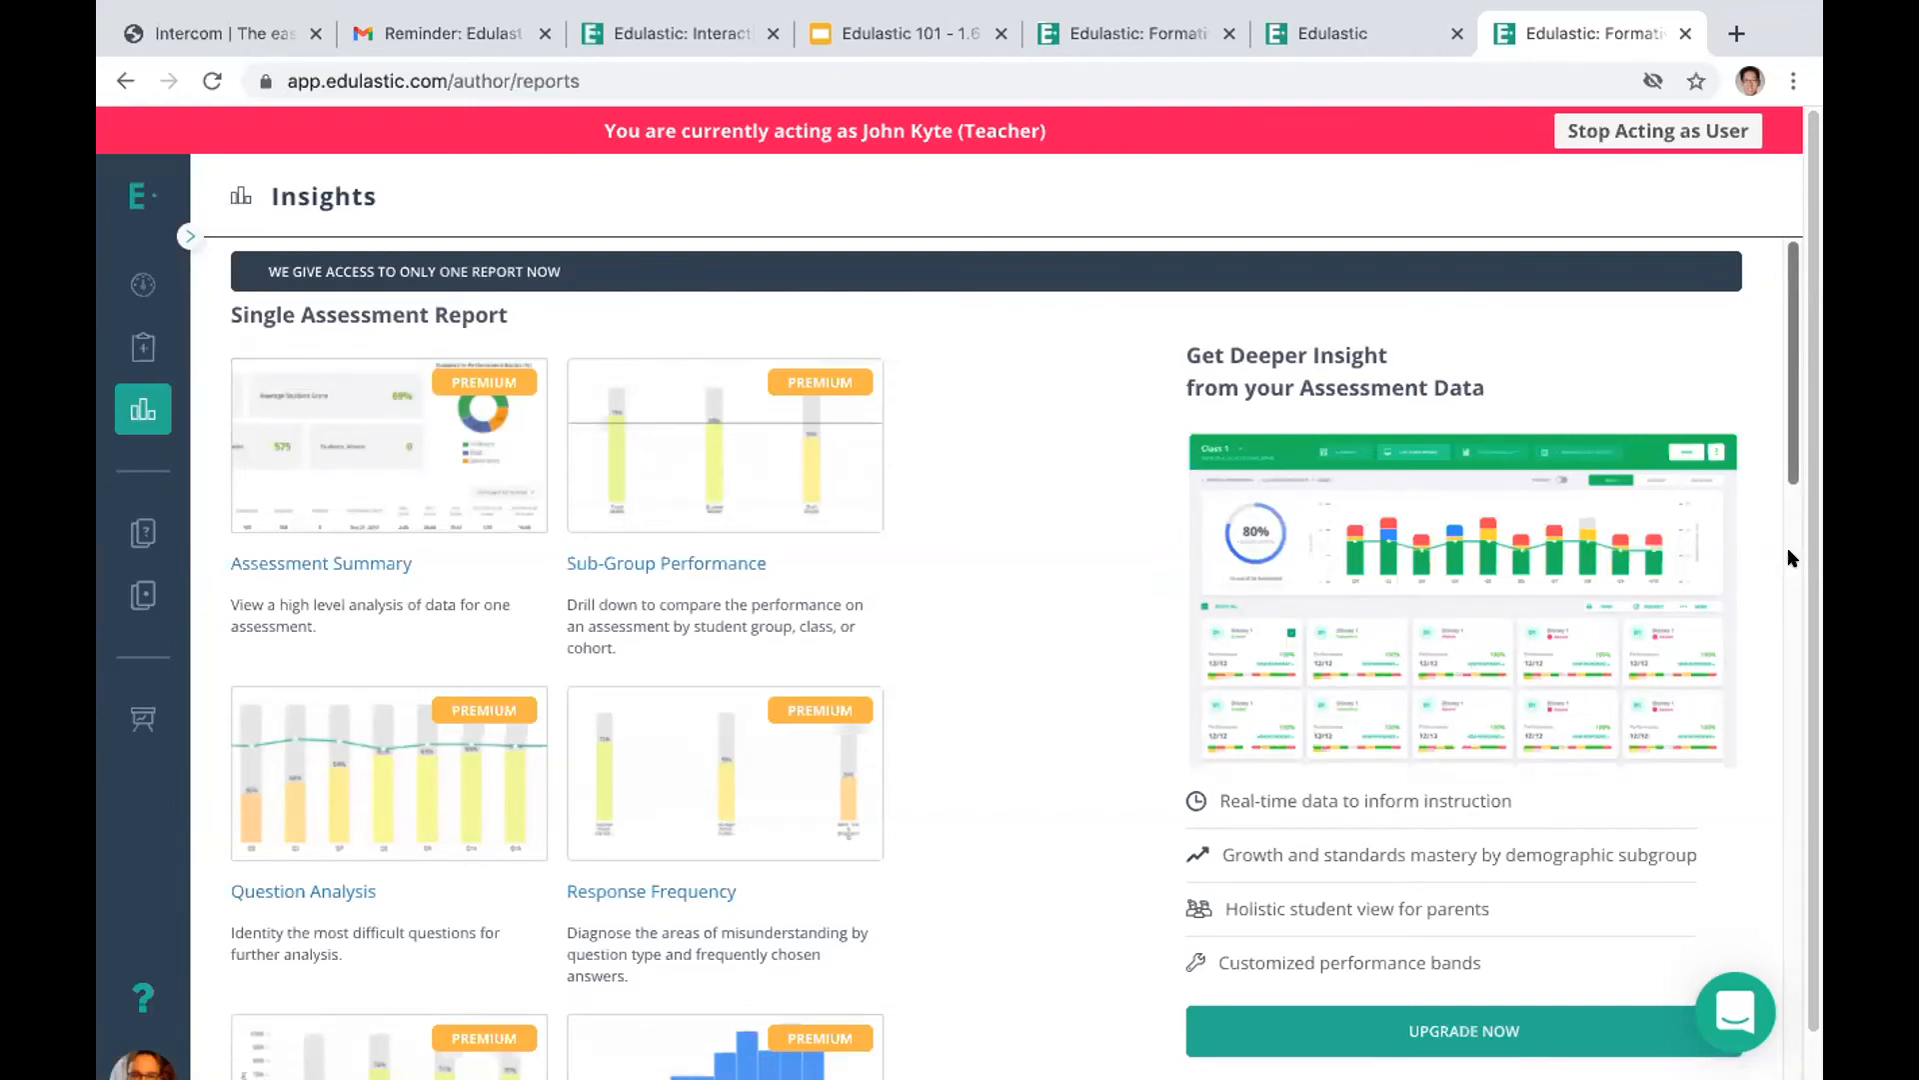
pyautogui.scroll(-15, 1792, 558)
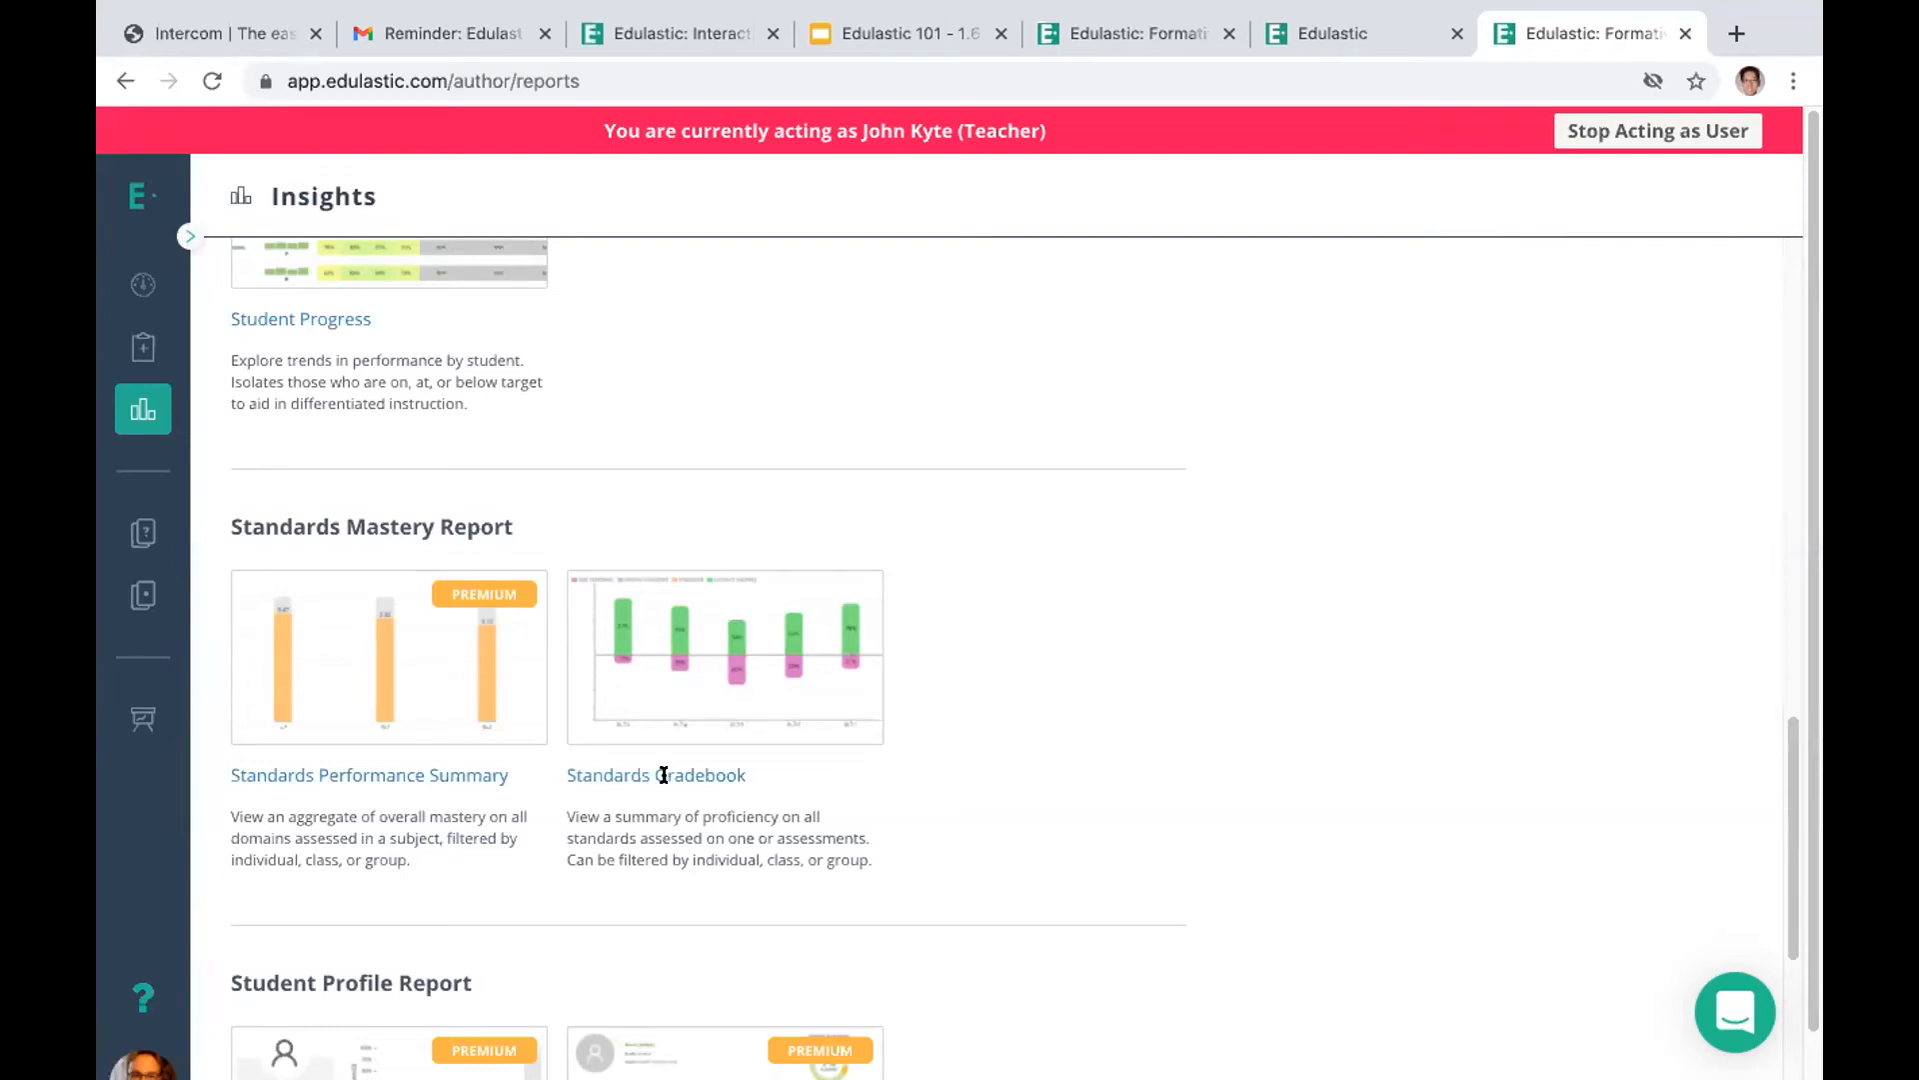
pyautogui.click(730, 650)
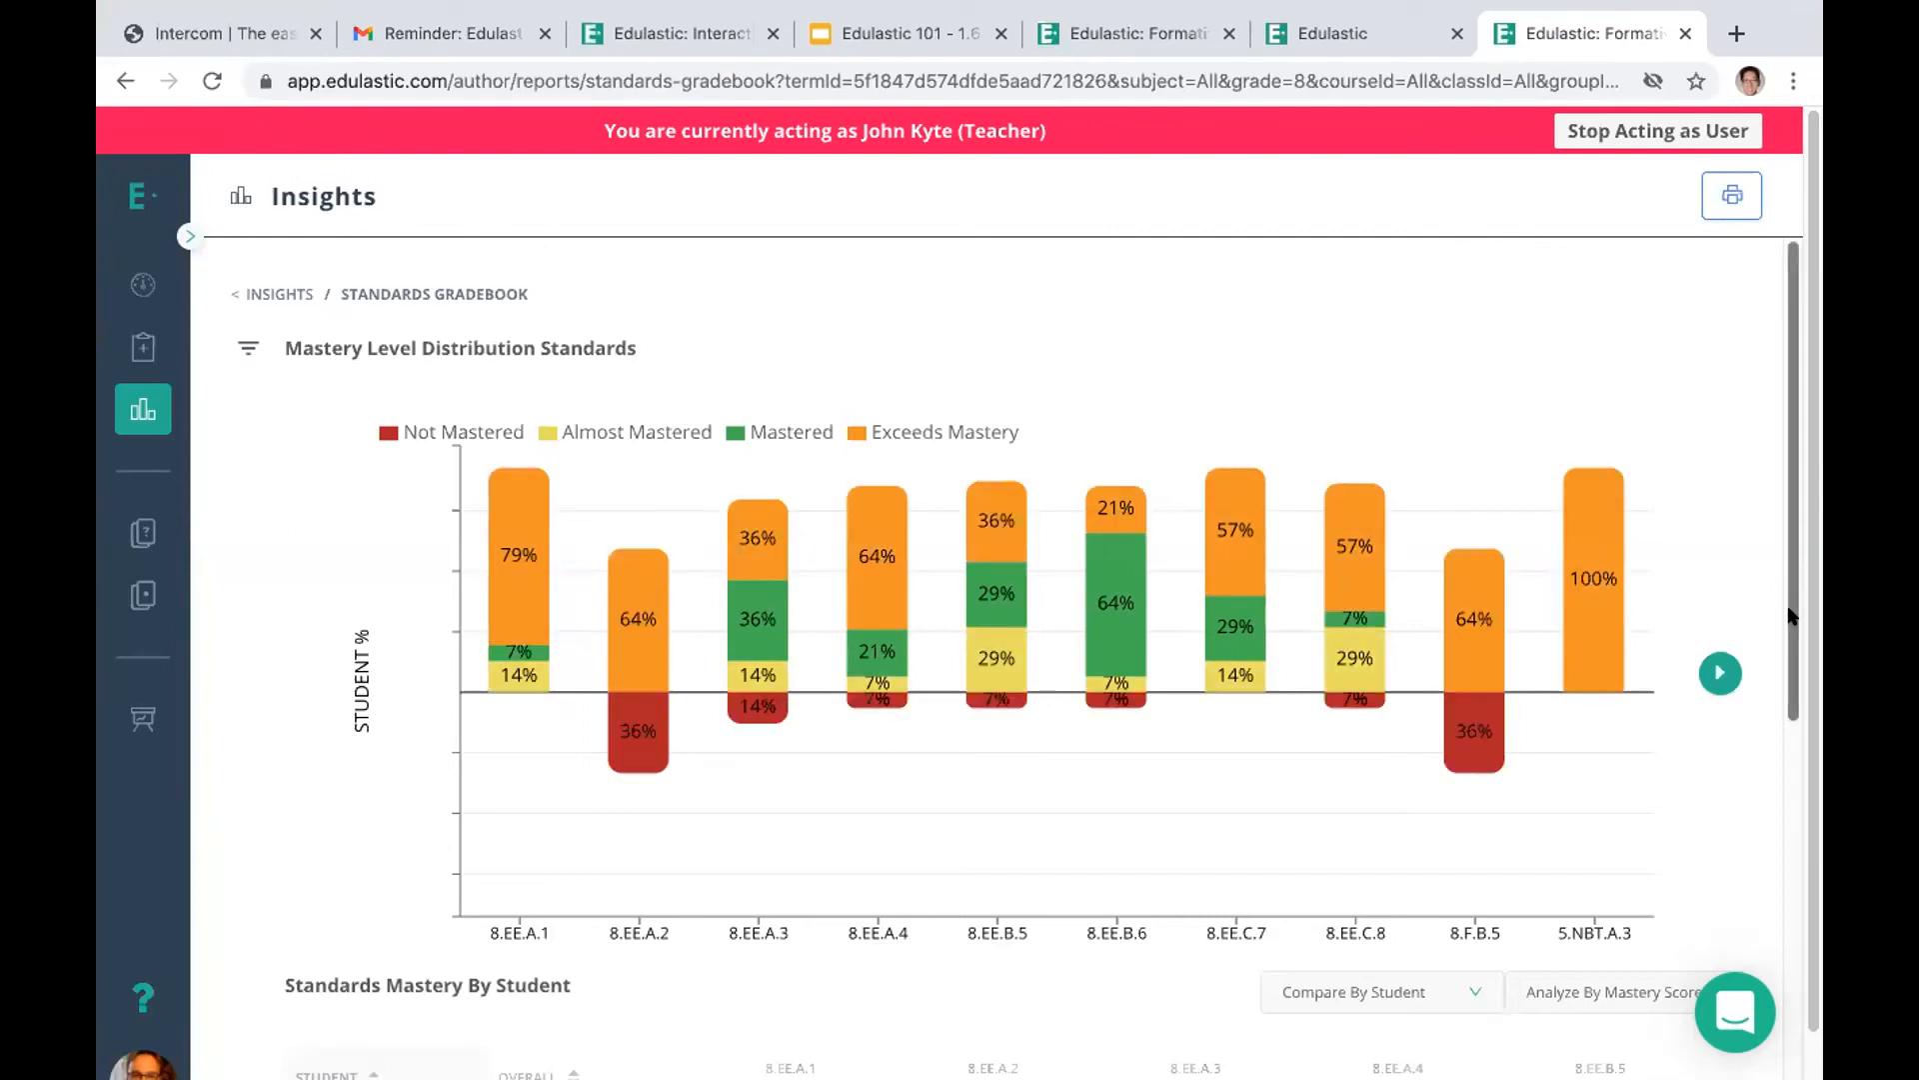
# Examine the mastery distribution chart, the mastery table by student and the Compare By options in the Standards Gradebook
pyautogui.moveTo(1792, 615); pyautogui.dragTo(1767, 909)
pyautogui.scroll(-3, 1770, 918)
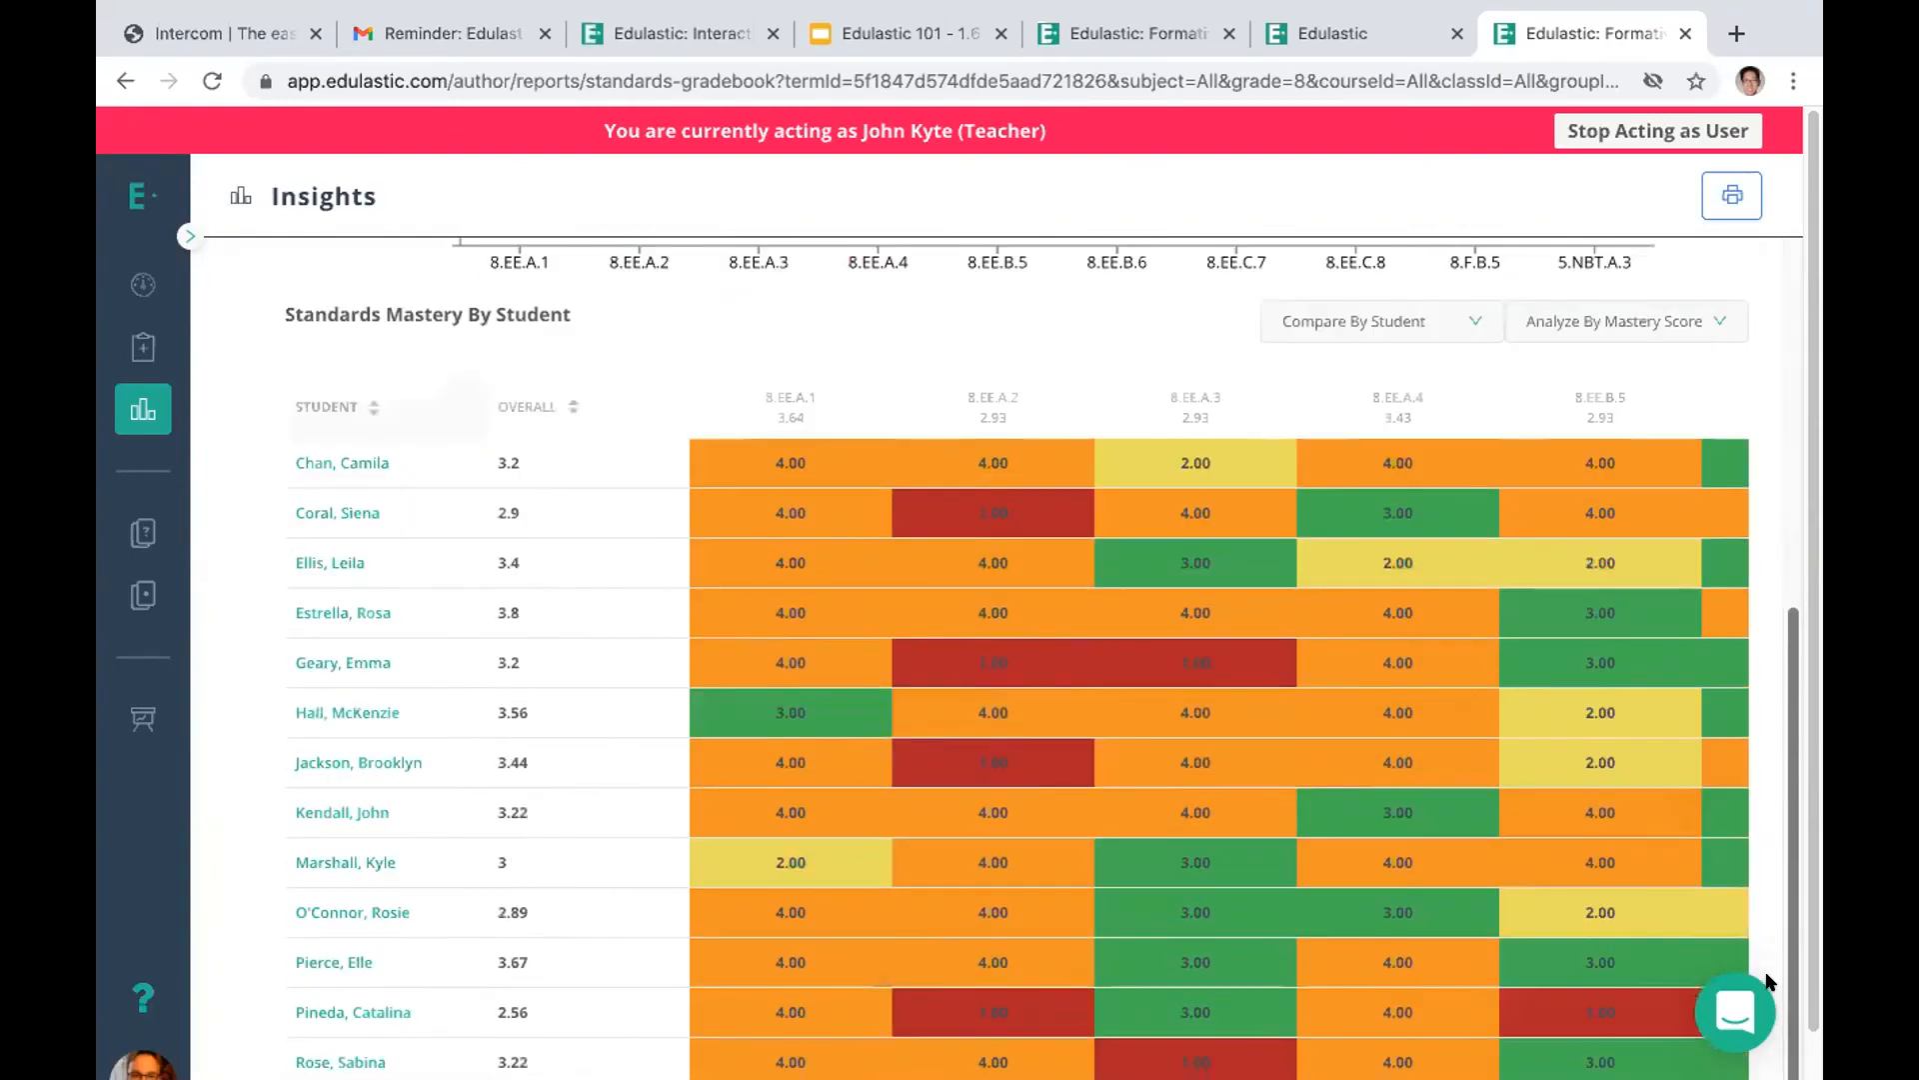
pyautogui.scroll(10, 1770, 430)
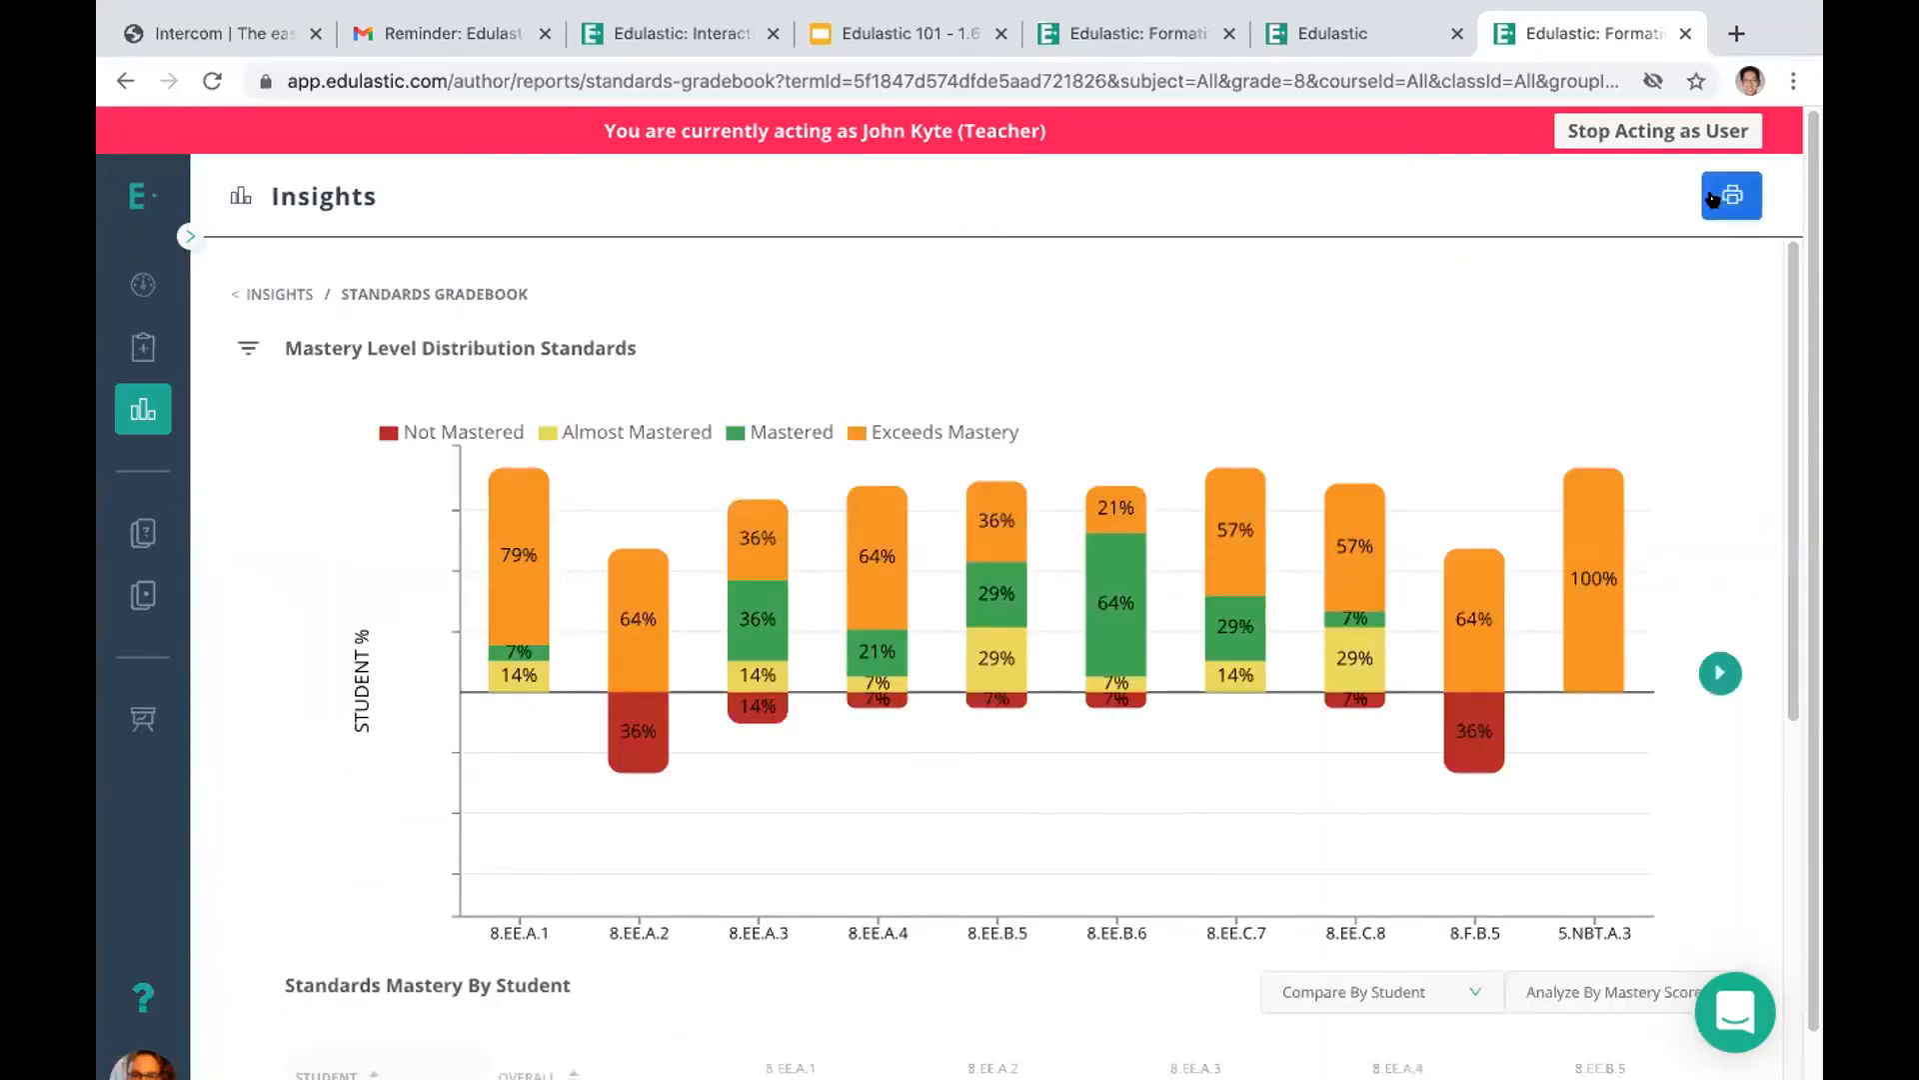
pyautogui.scroll(-3, 1762, 688)
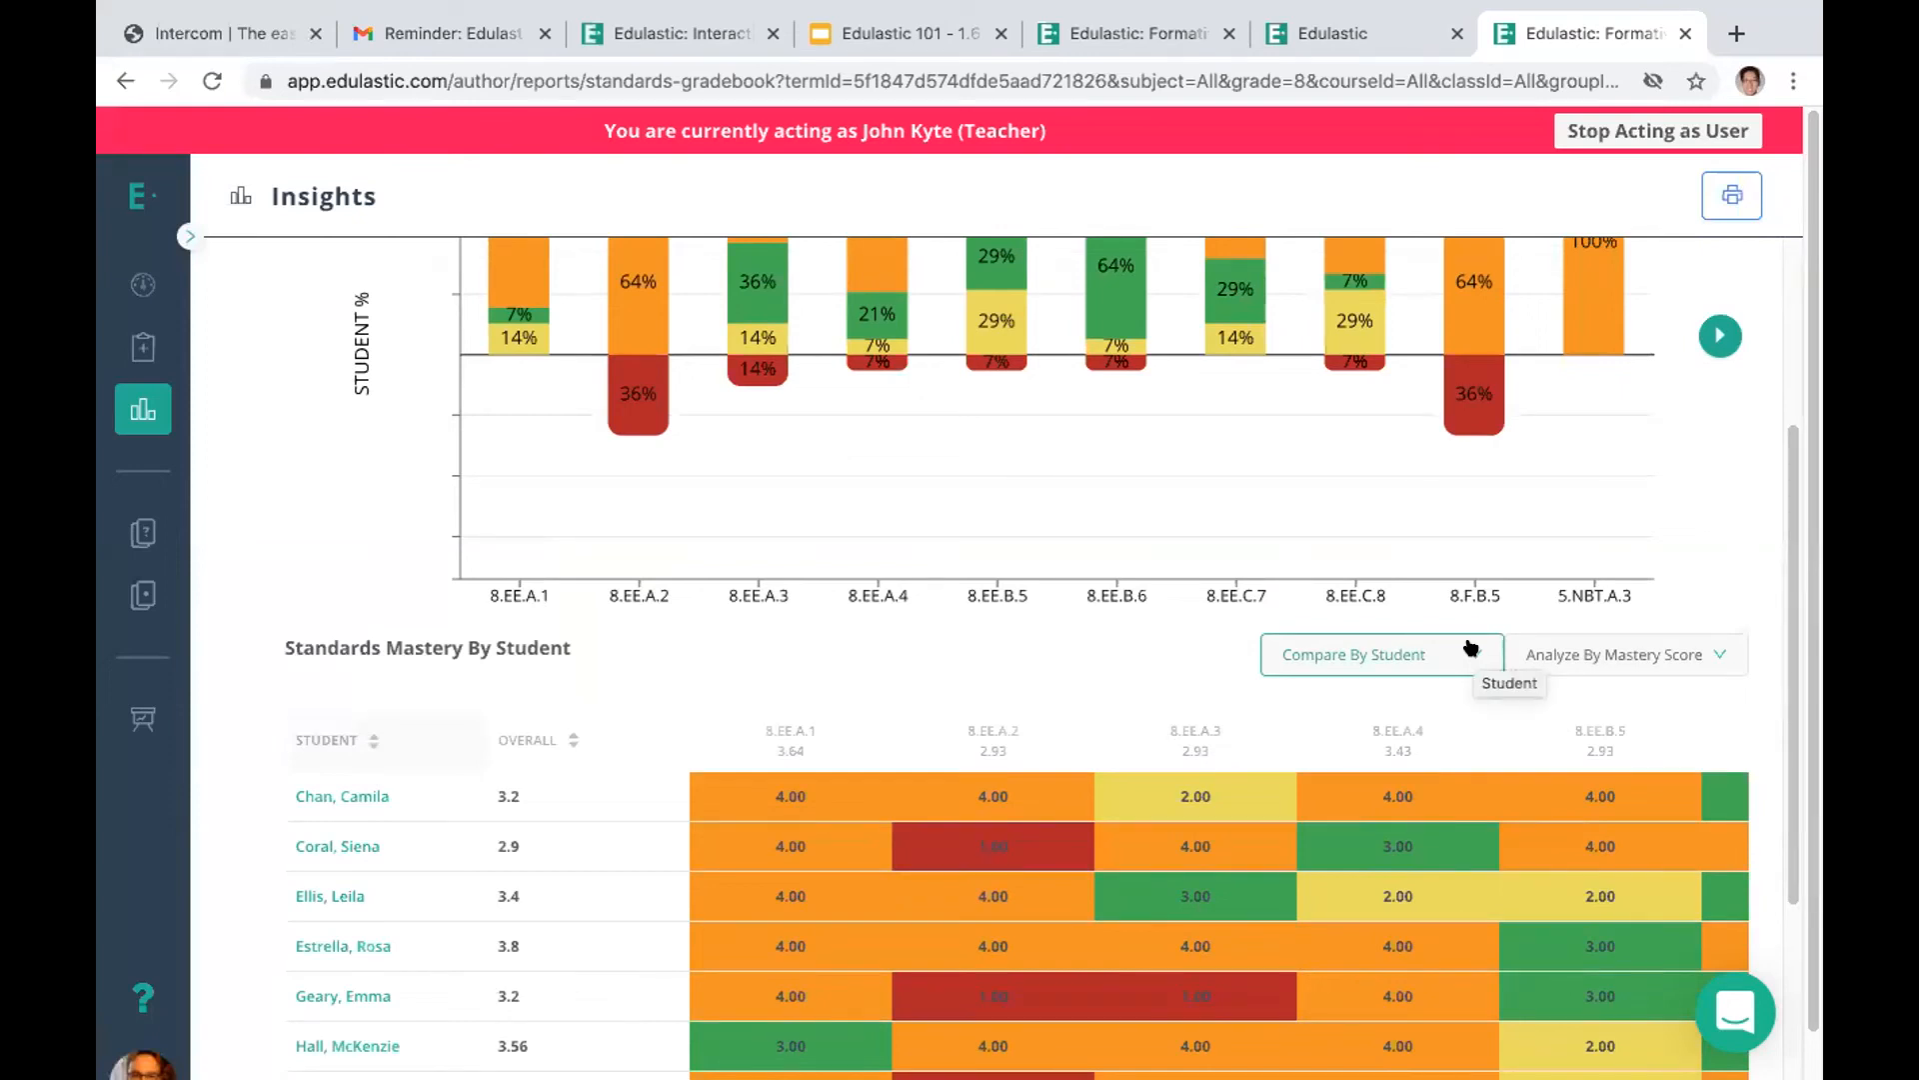
pyautogui.click(1470, 650)
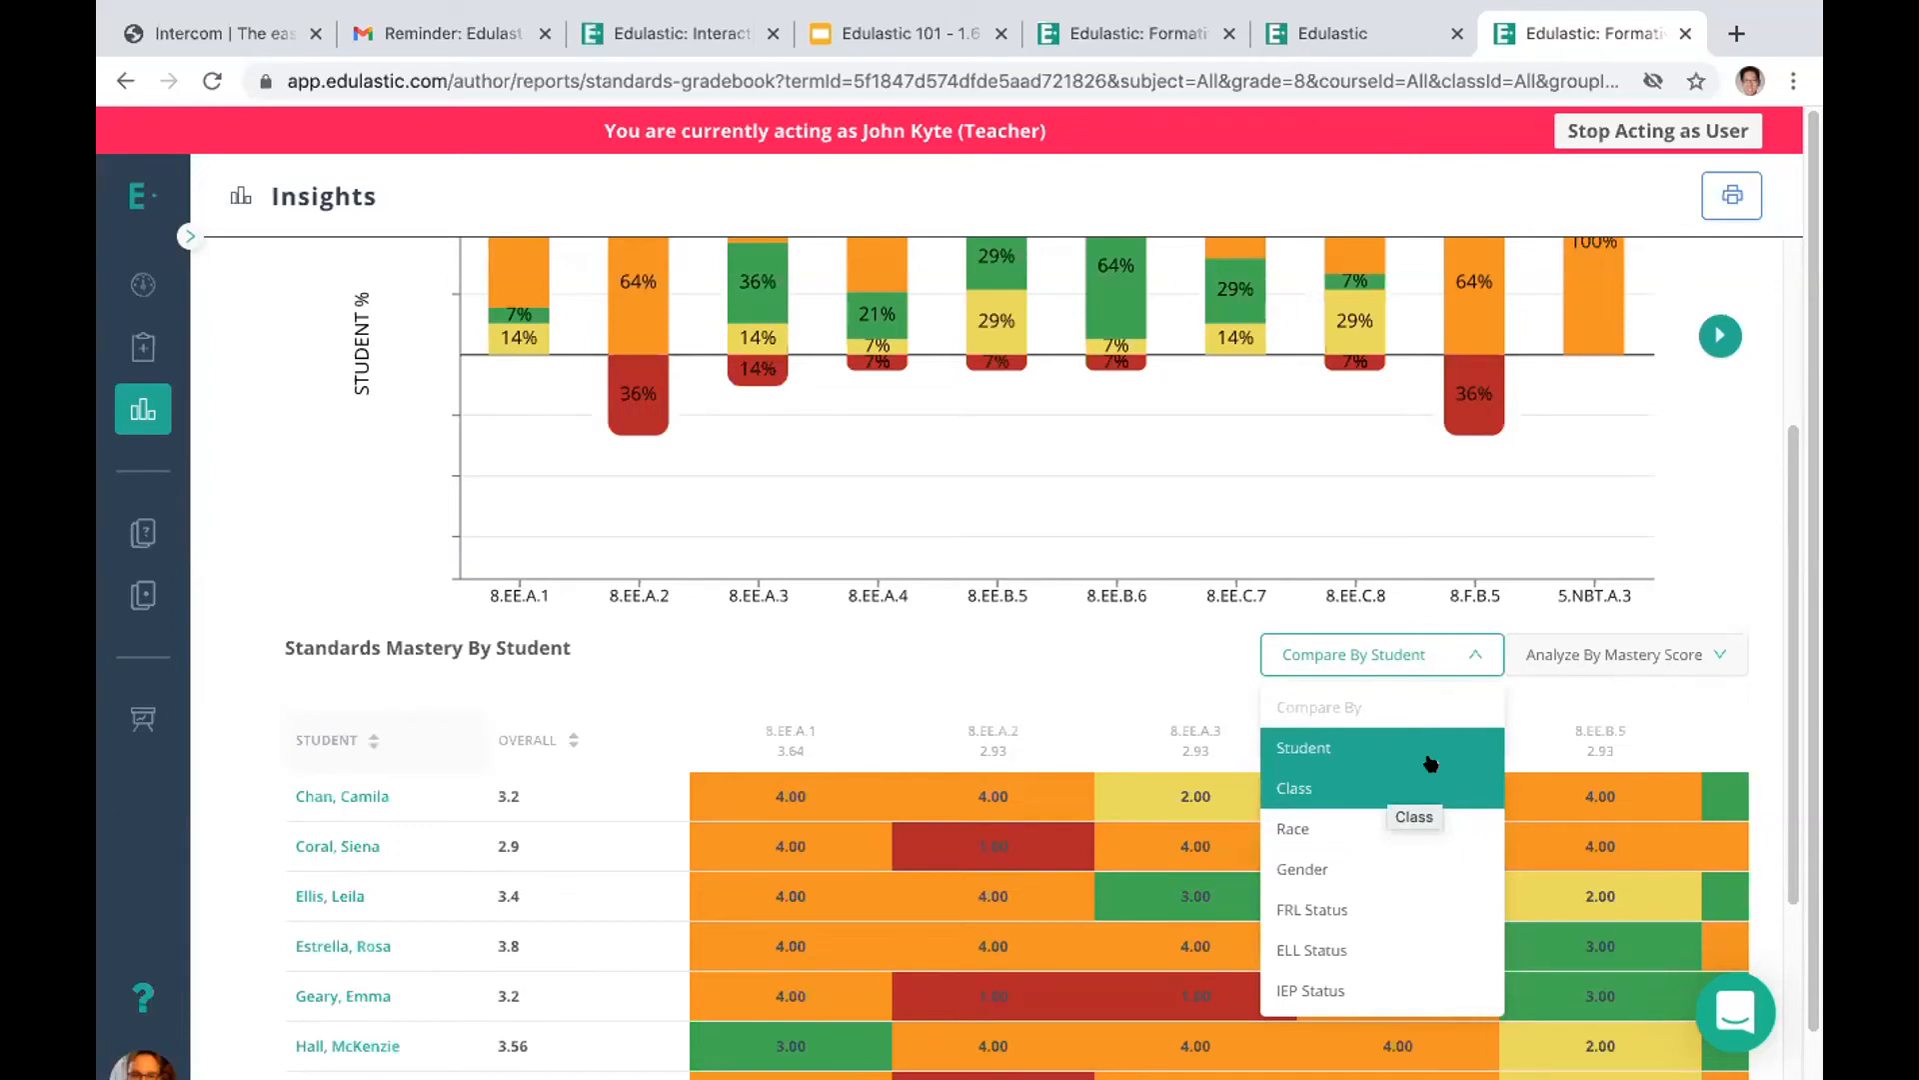
pyautogui.moveTo(1790, 670); pyautogui.dragTo(1790, 315)
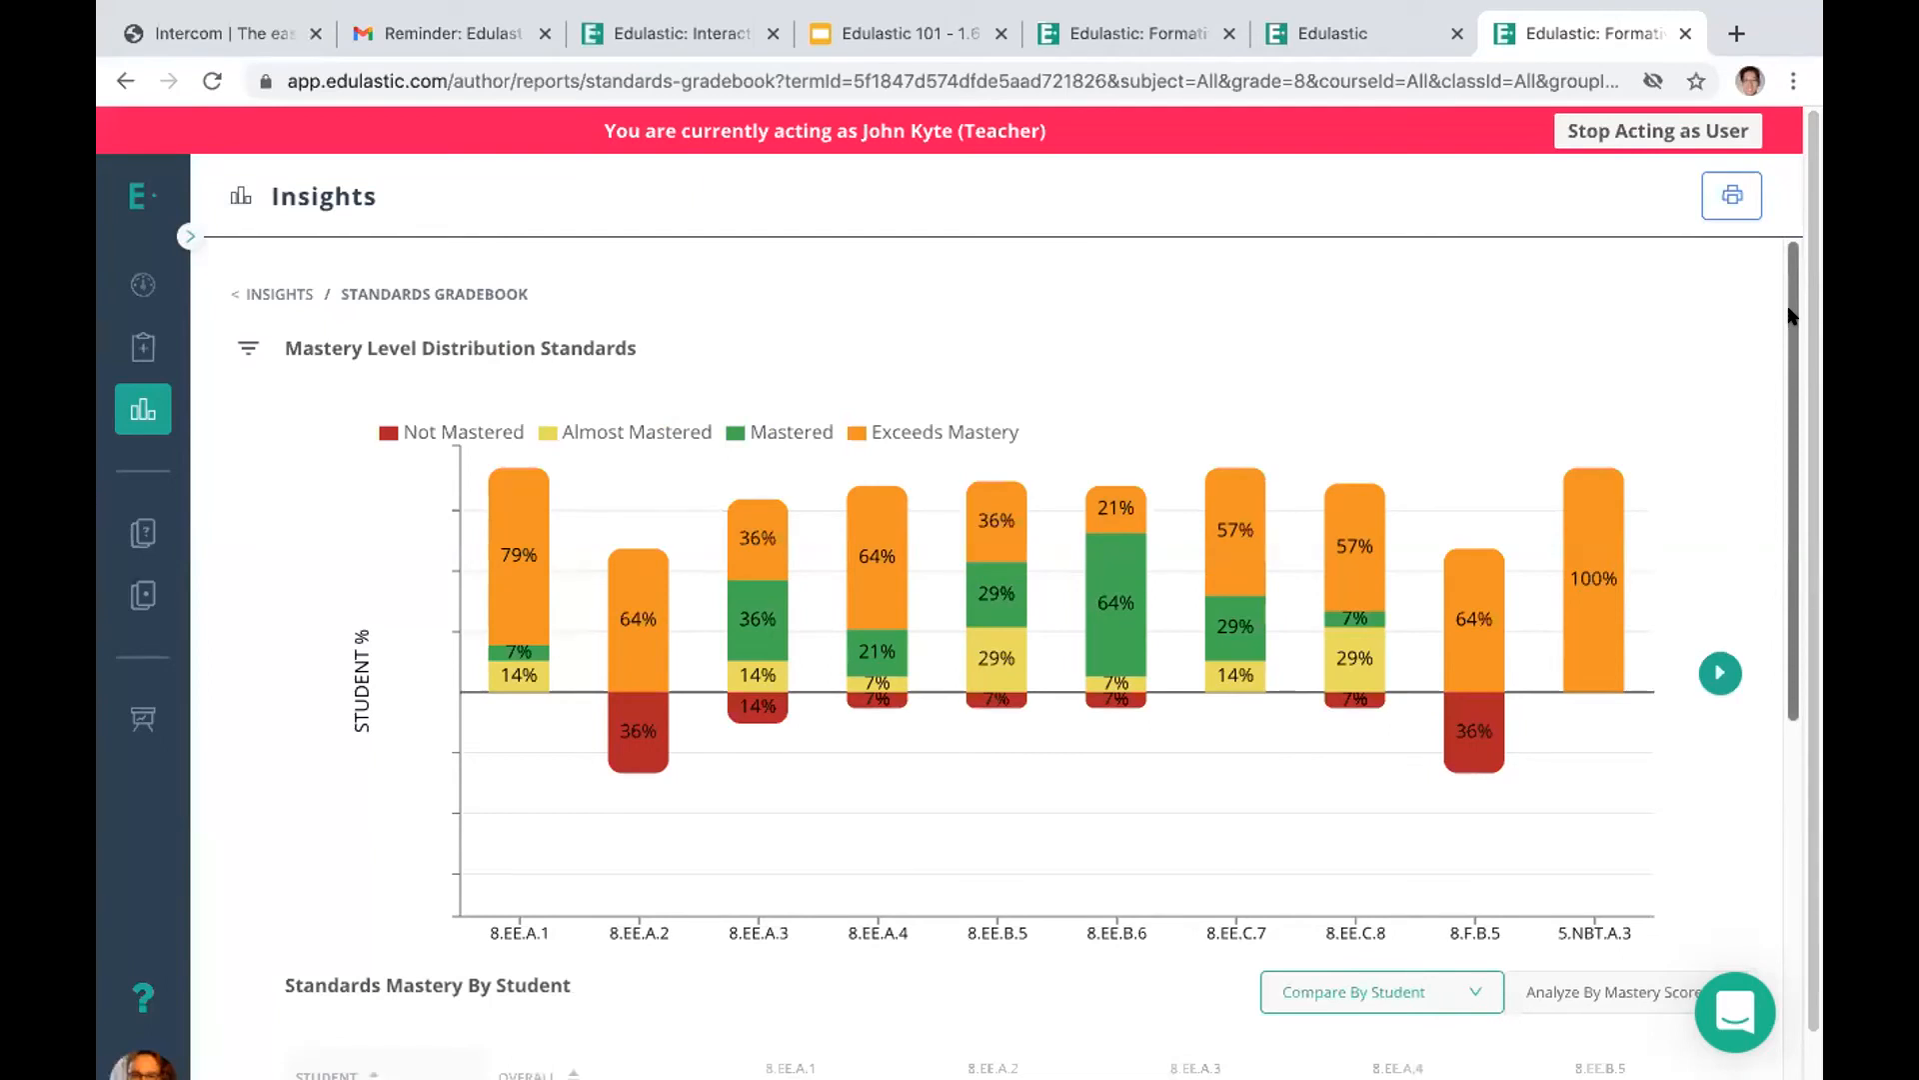
pyautogui.moveTo(1191, 10)
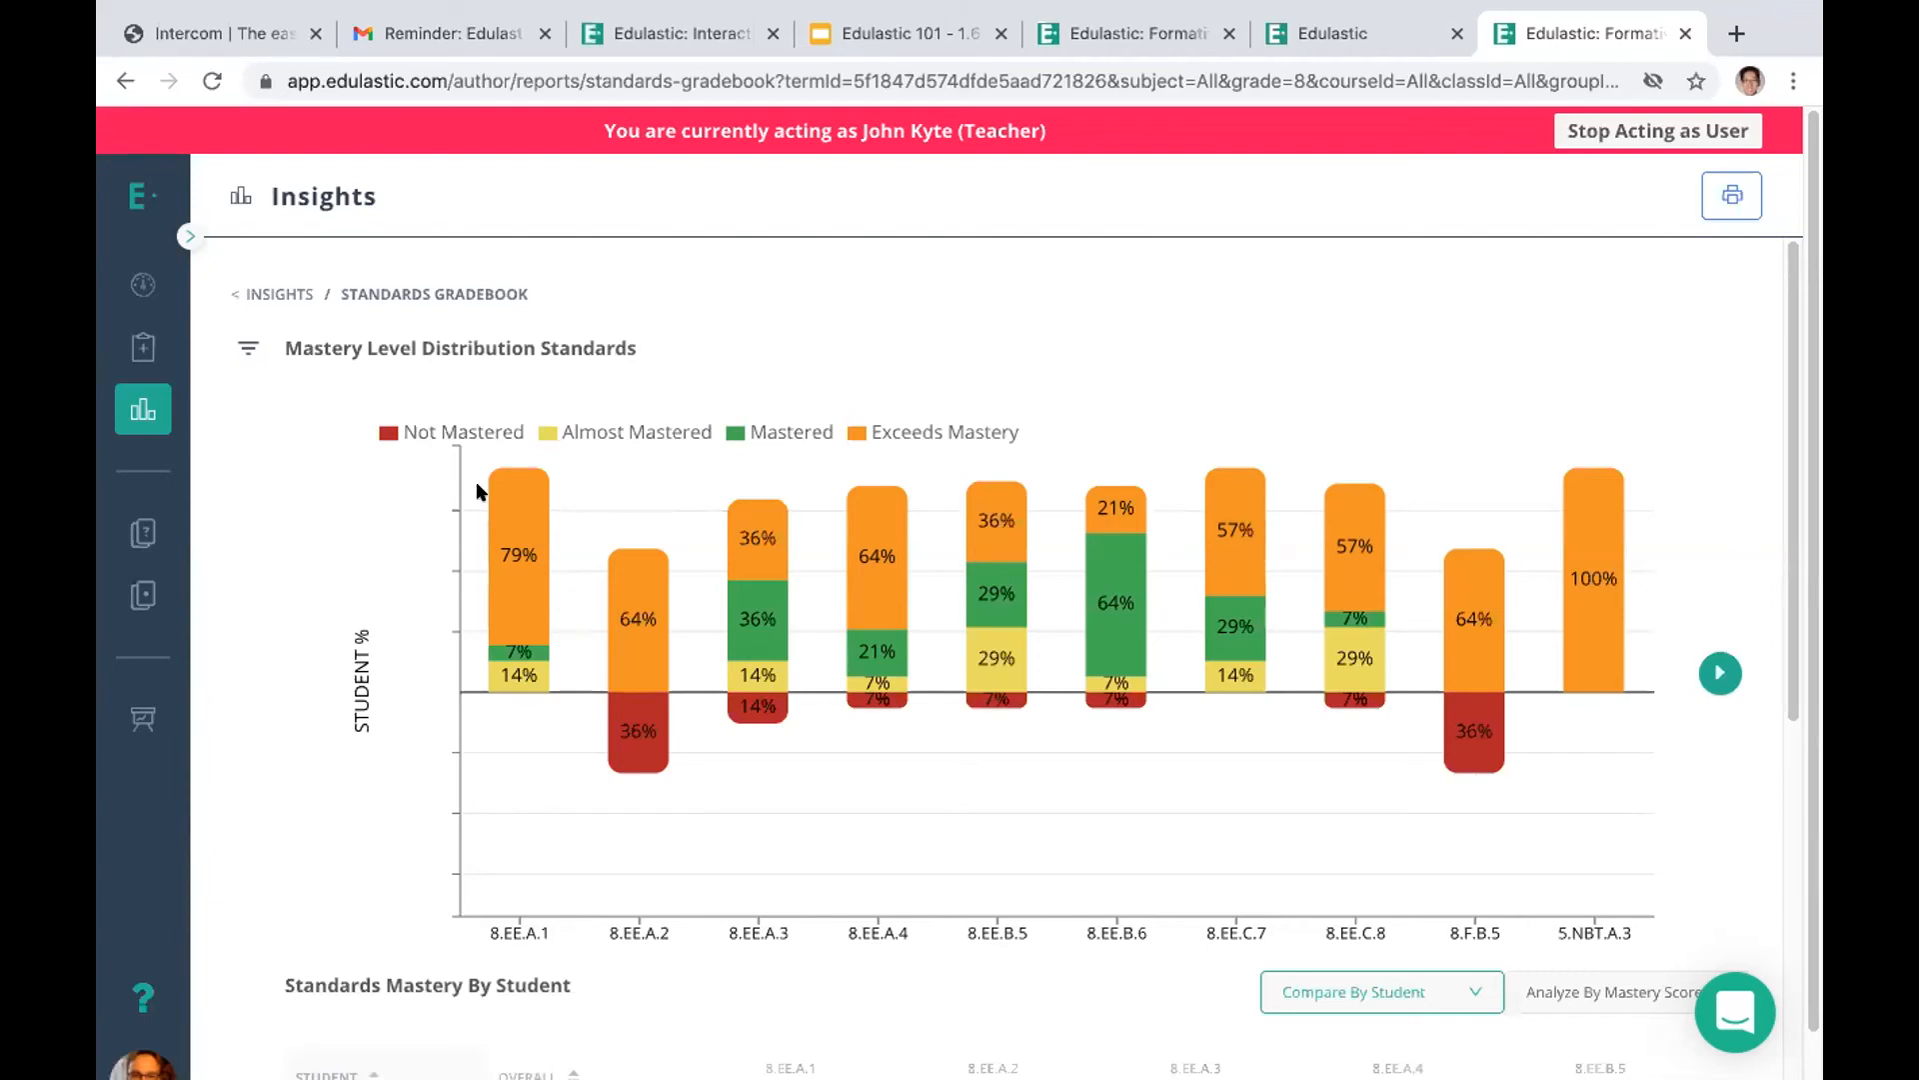
# Clone the TEI test from the test library, keeping references to the original items
pyautogui.click(133, 598)
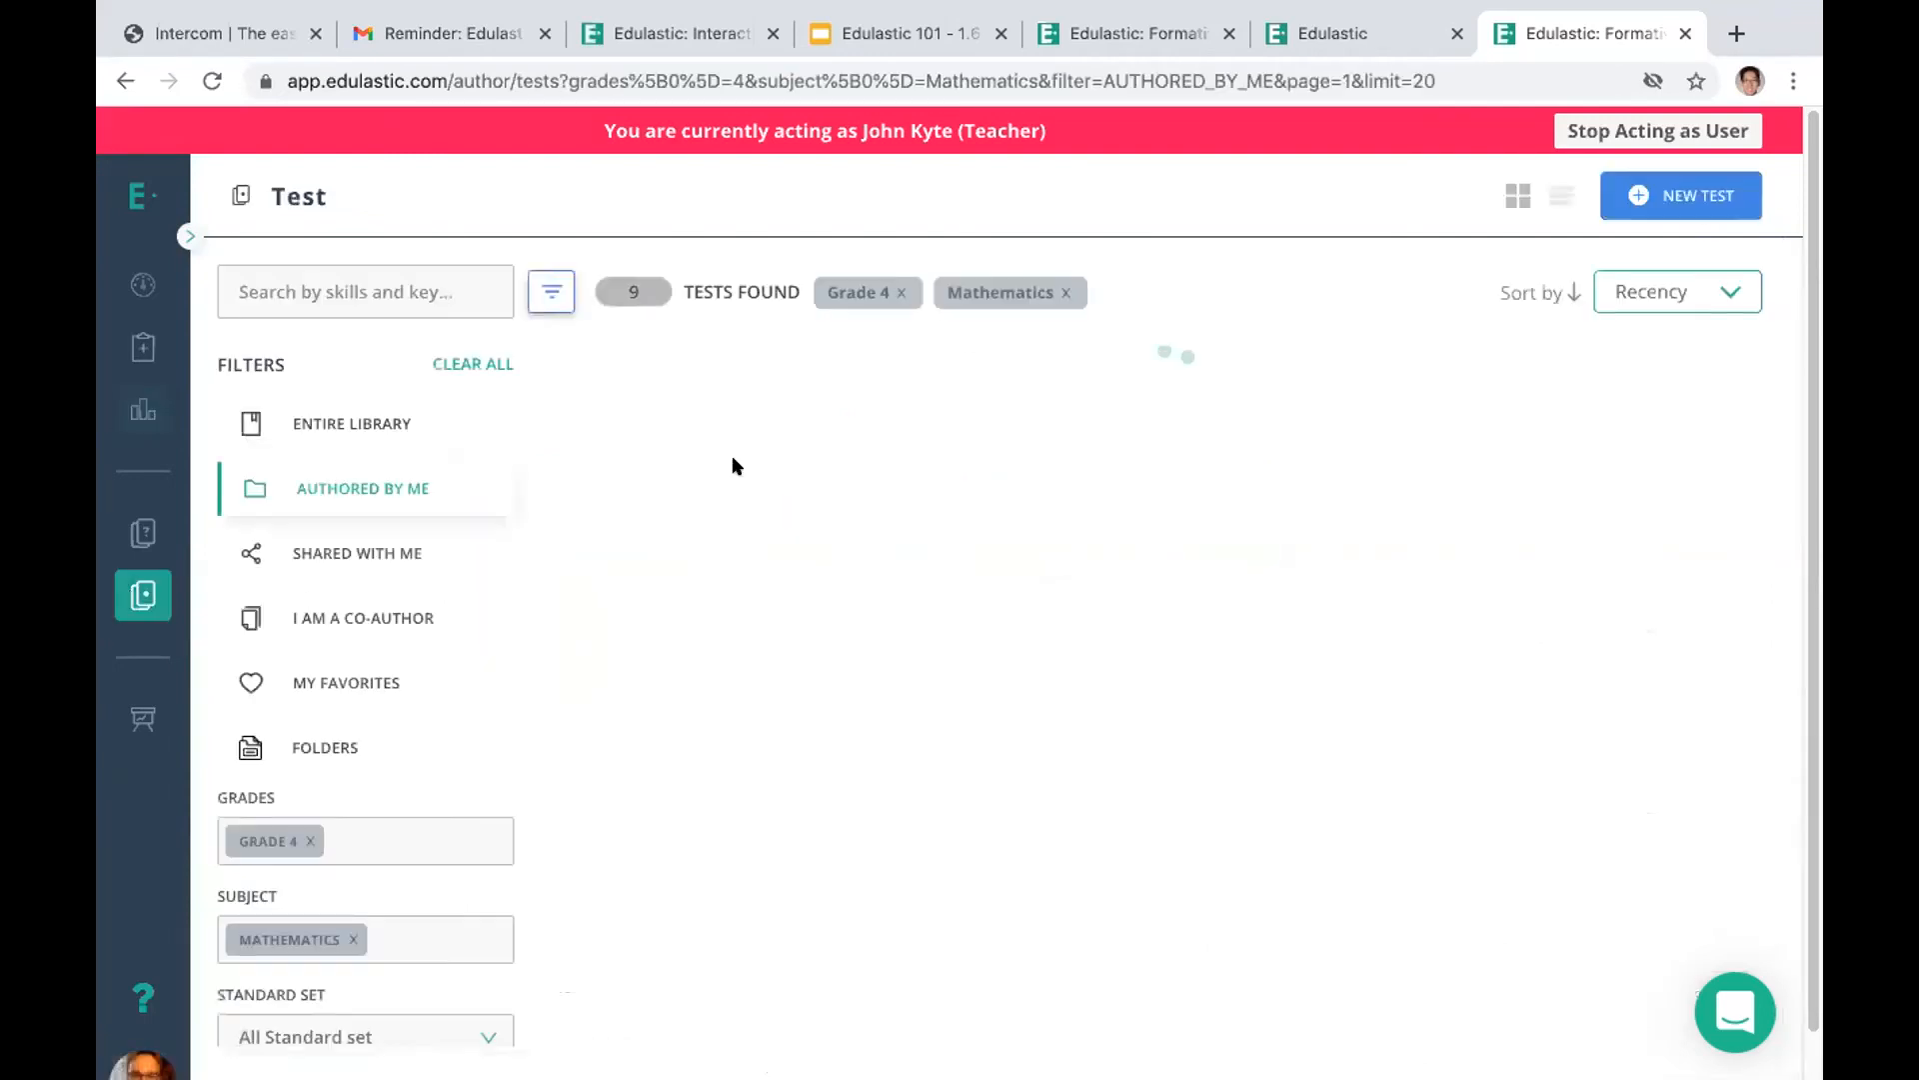
pyautogui.moveTo(771, 447)
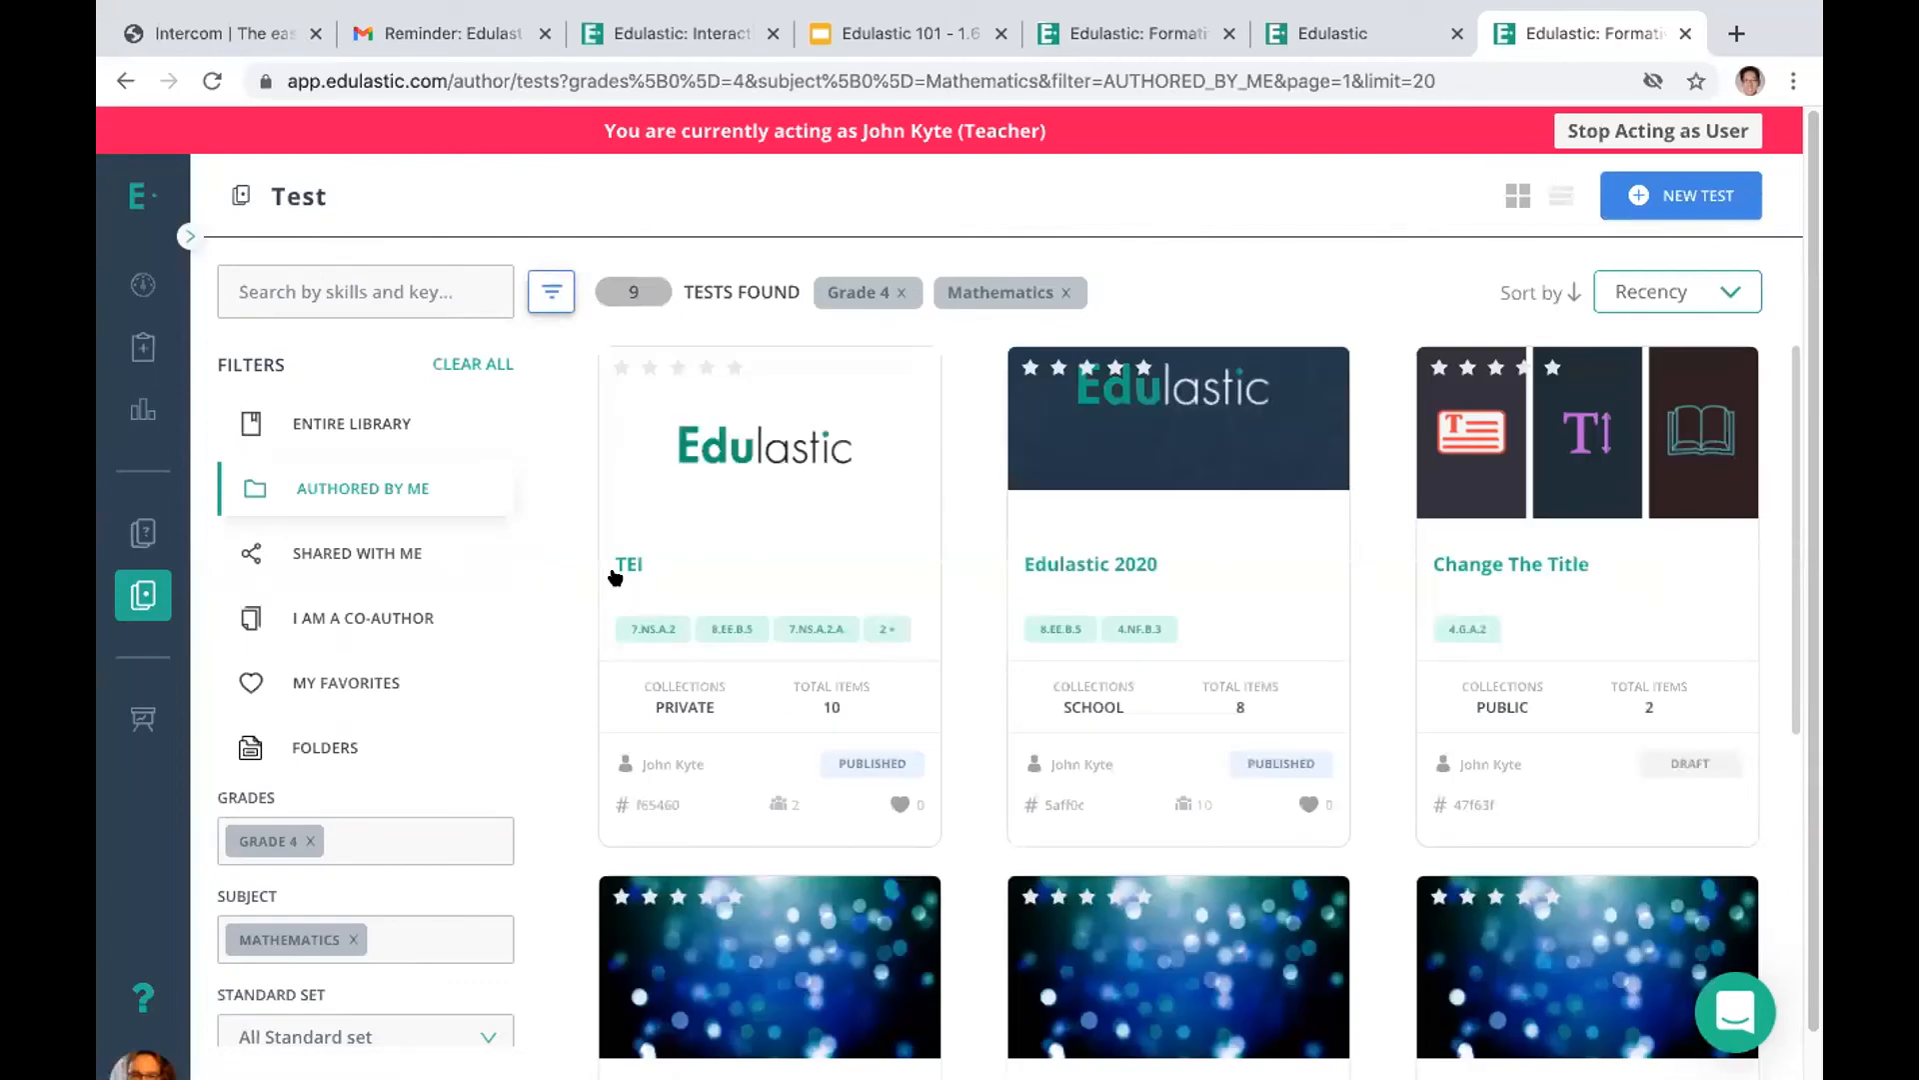
pyautogui.click(621, 566)
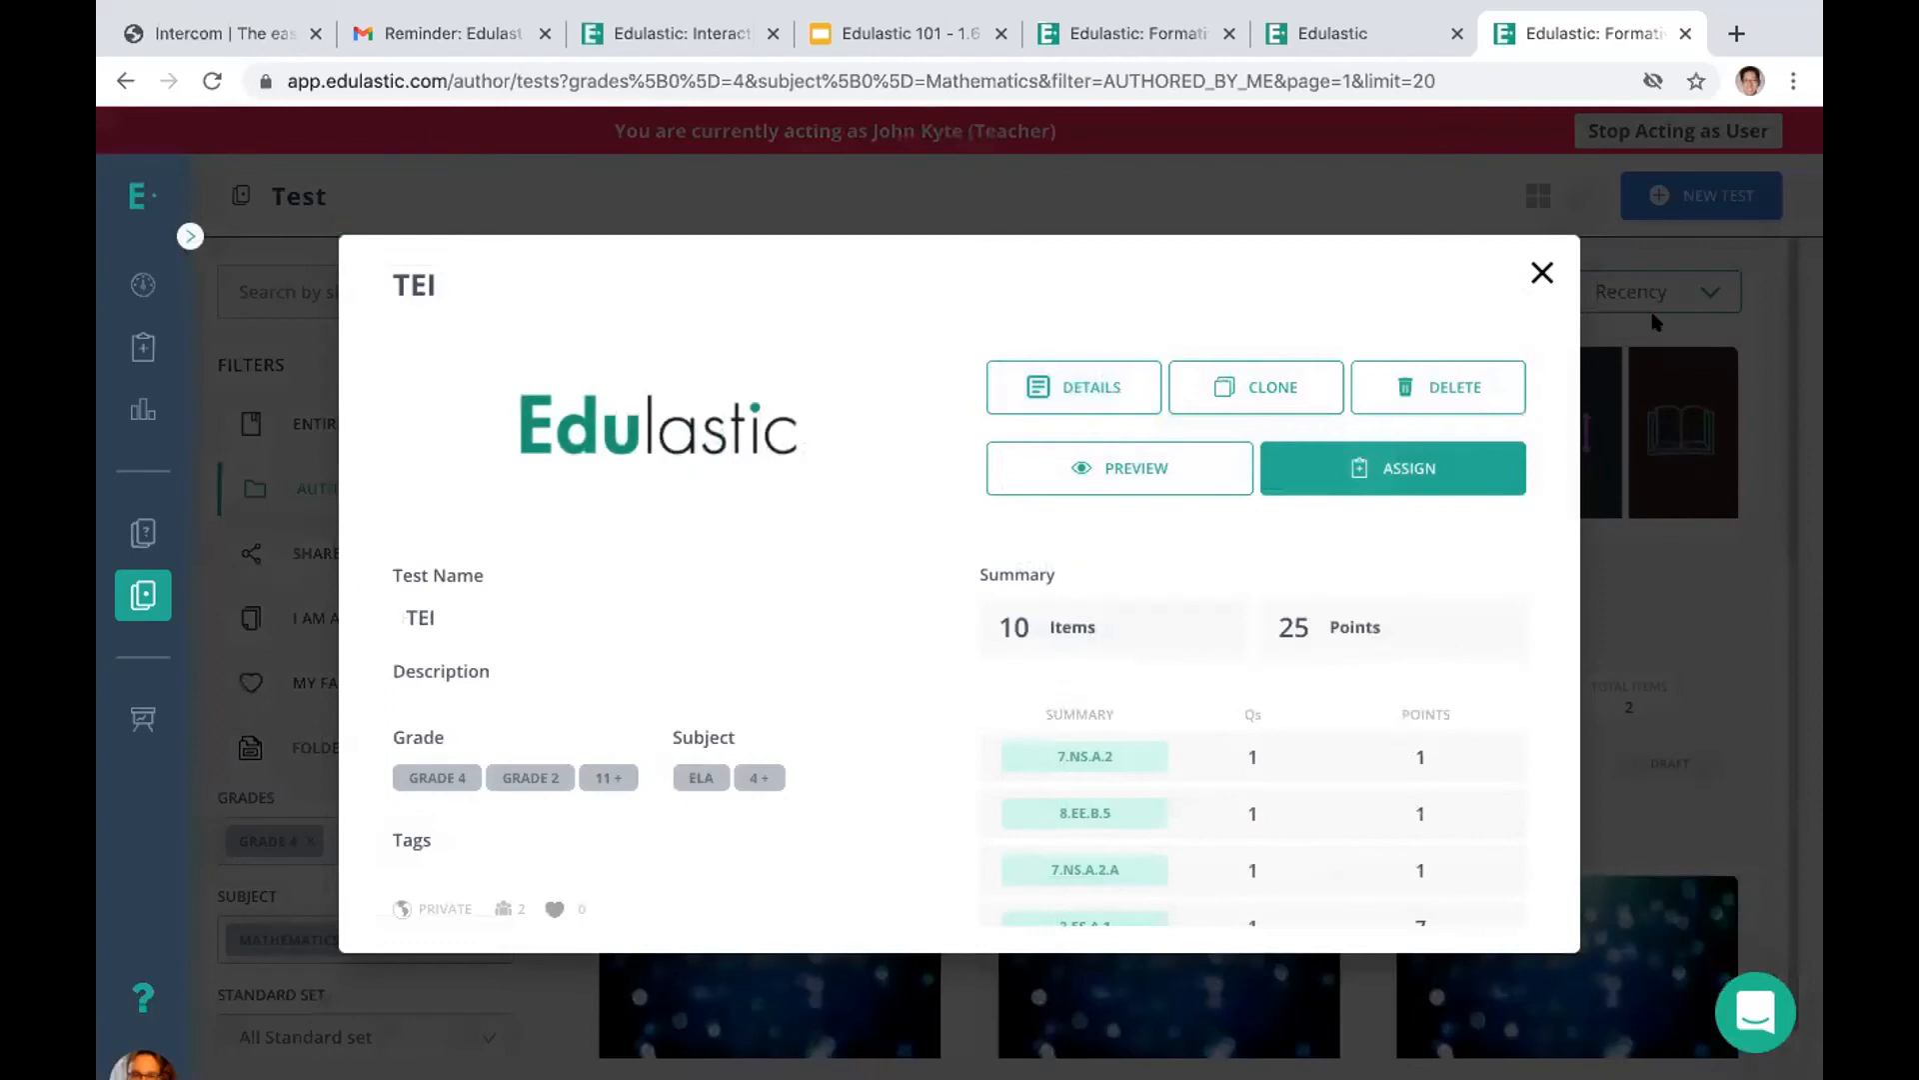
pyautogui.click(1540, 272)
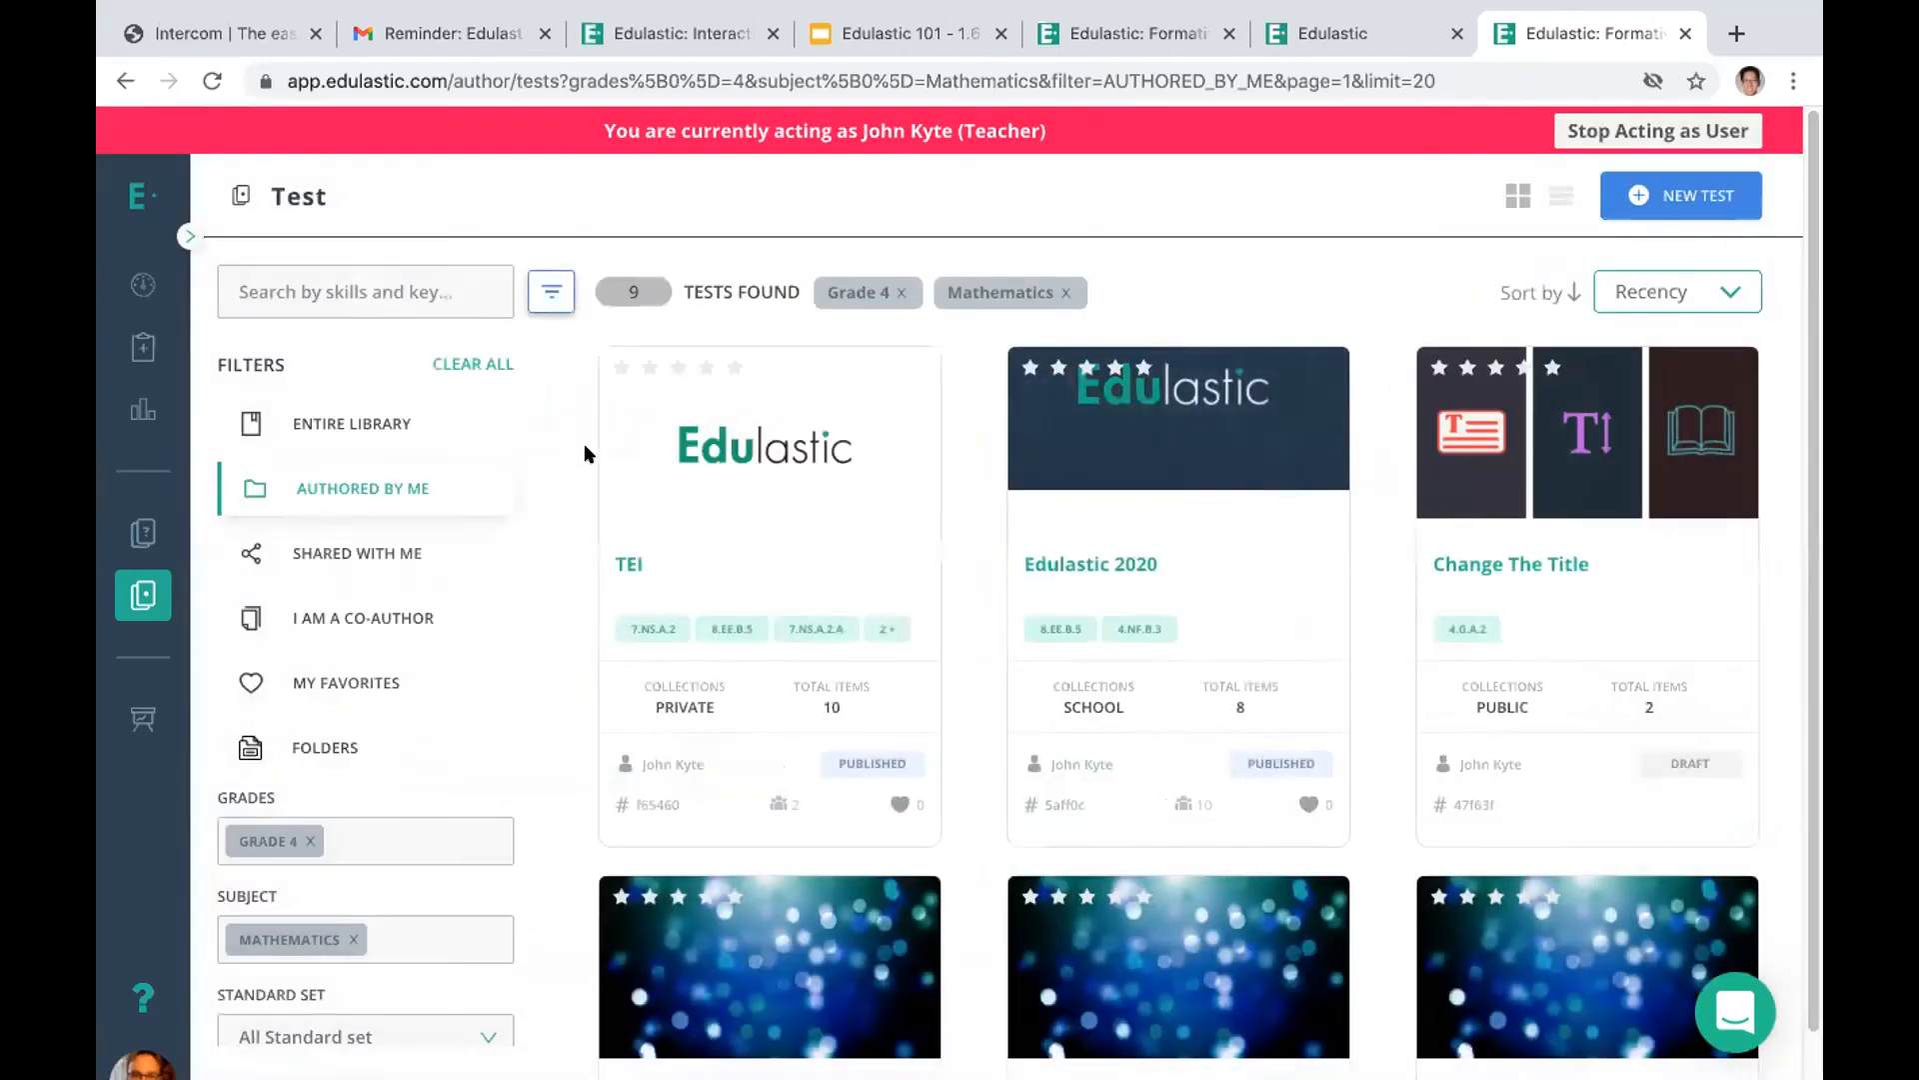
pyautogui.moveTo(670, 494)
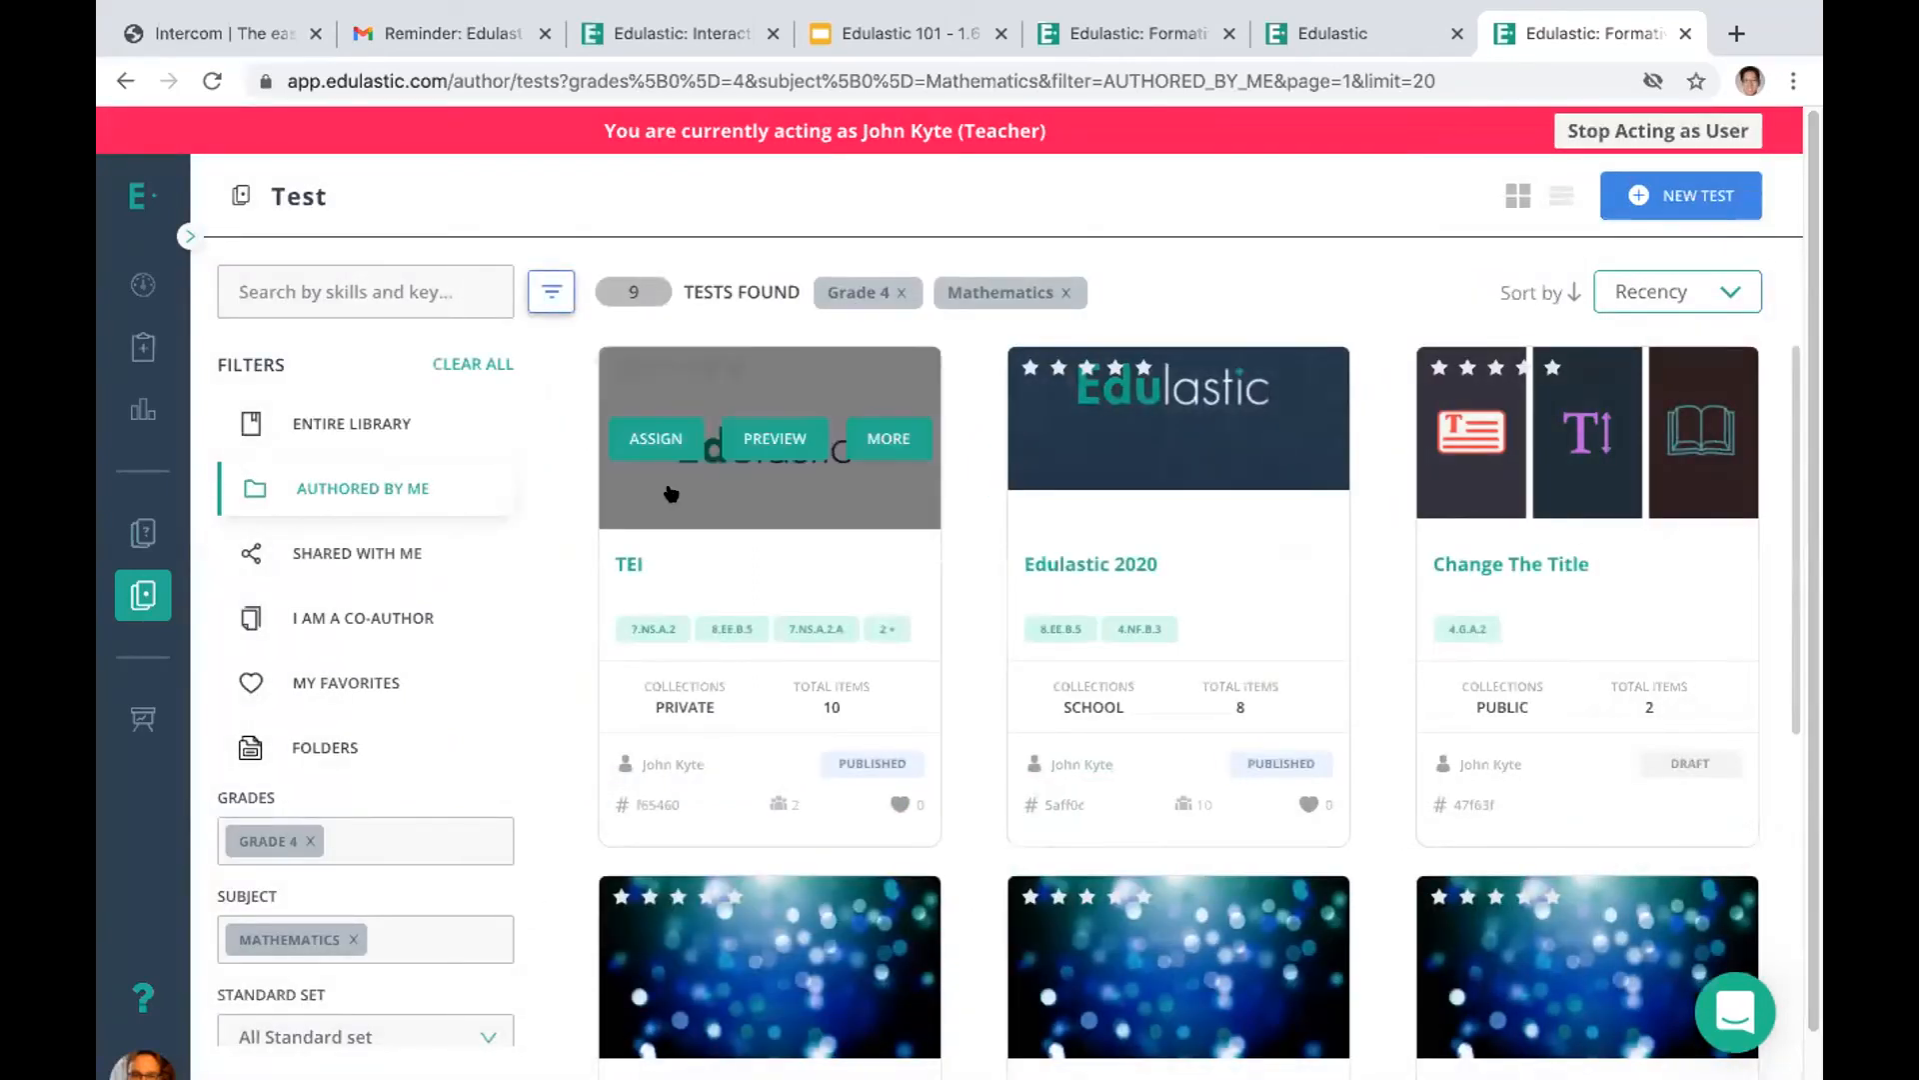
pyautogui.click(622, 561)
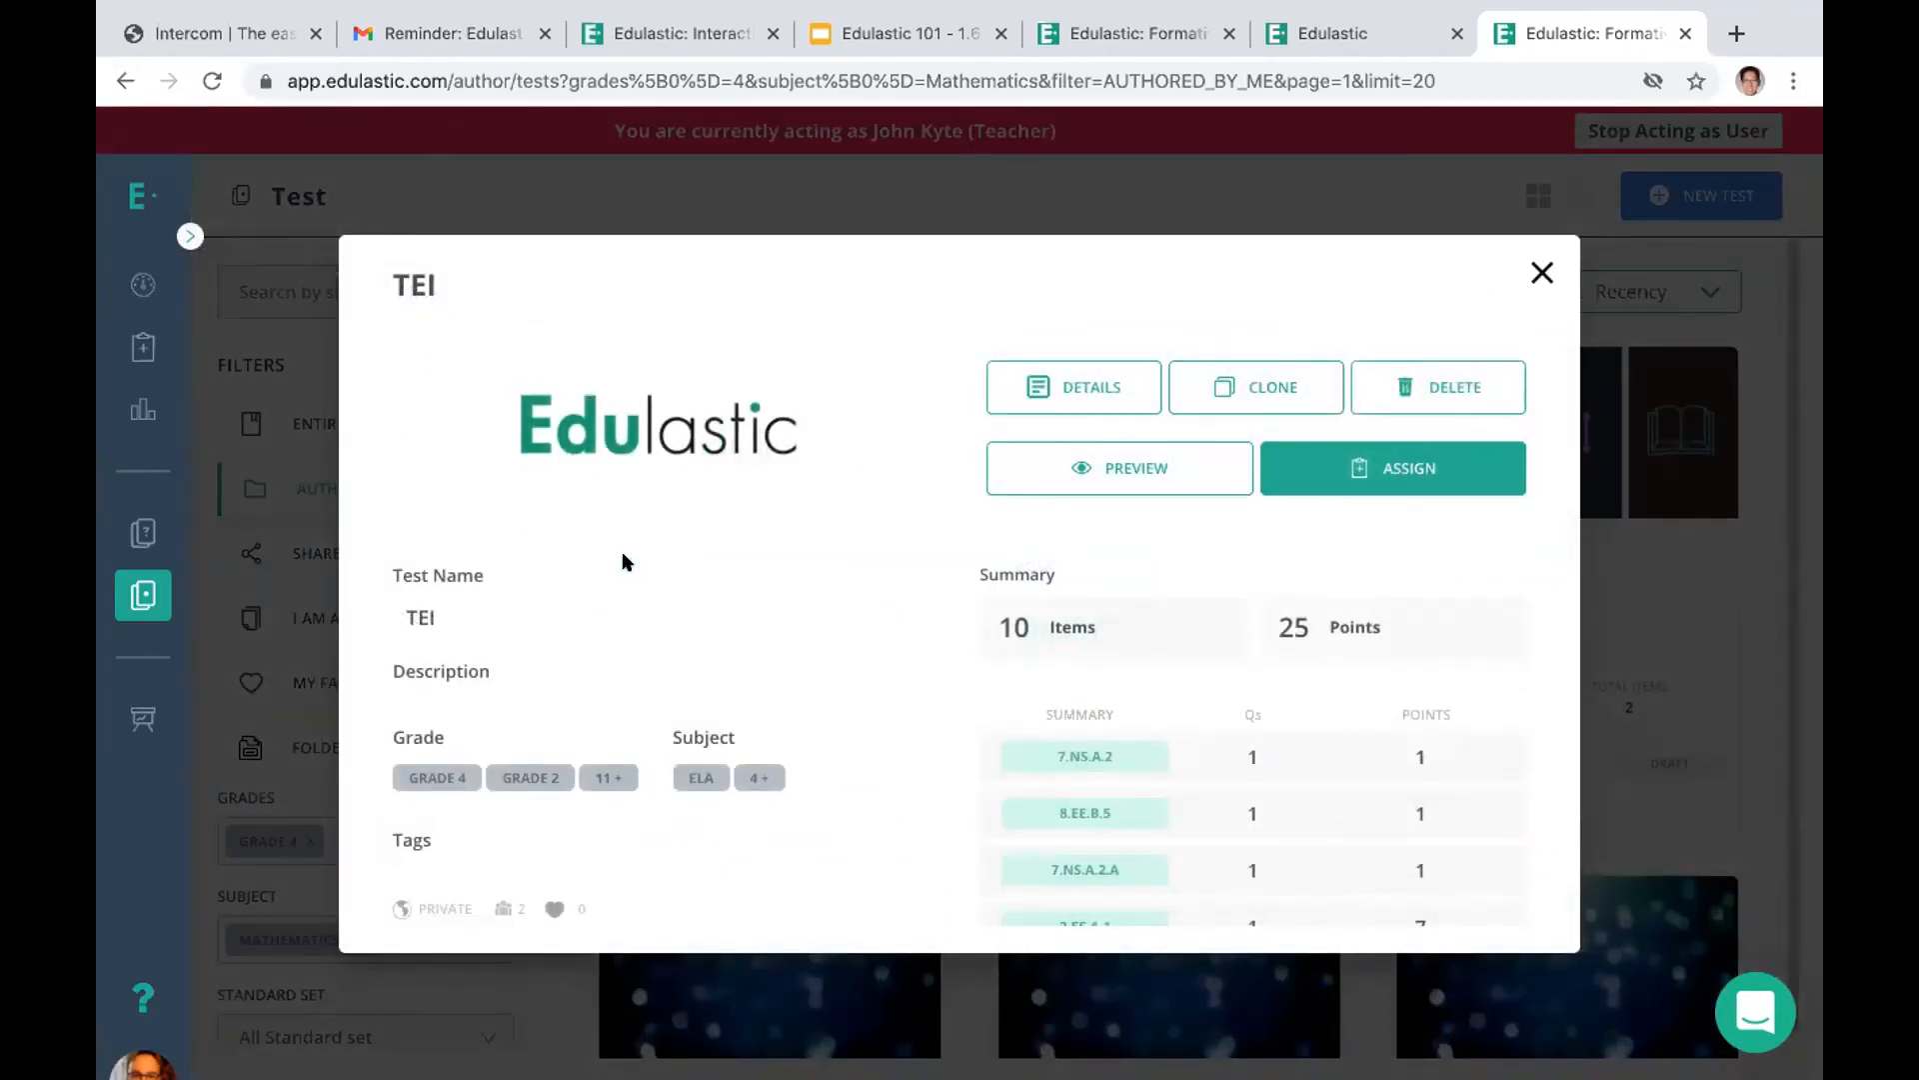
pyautogui.click(1247, 389)
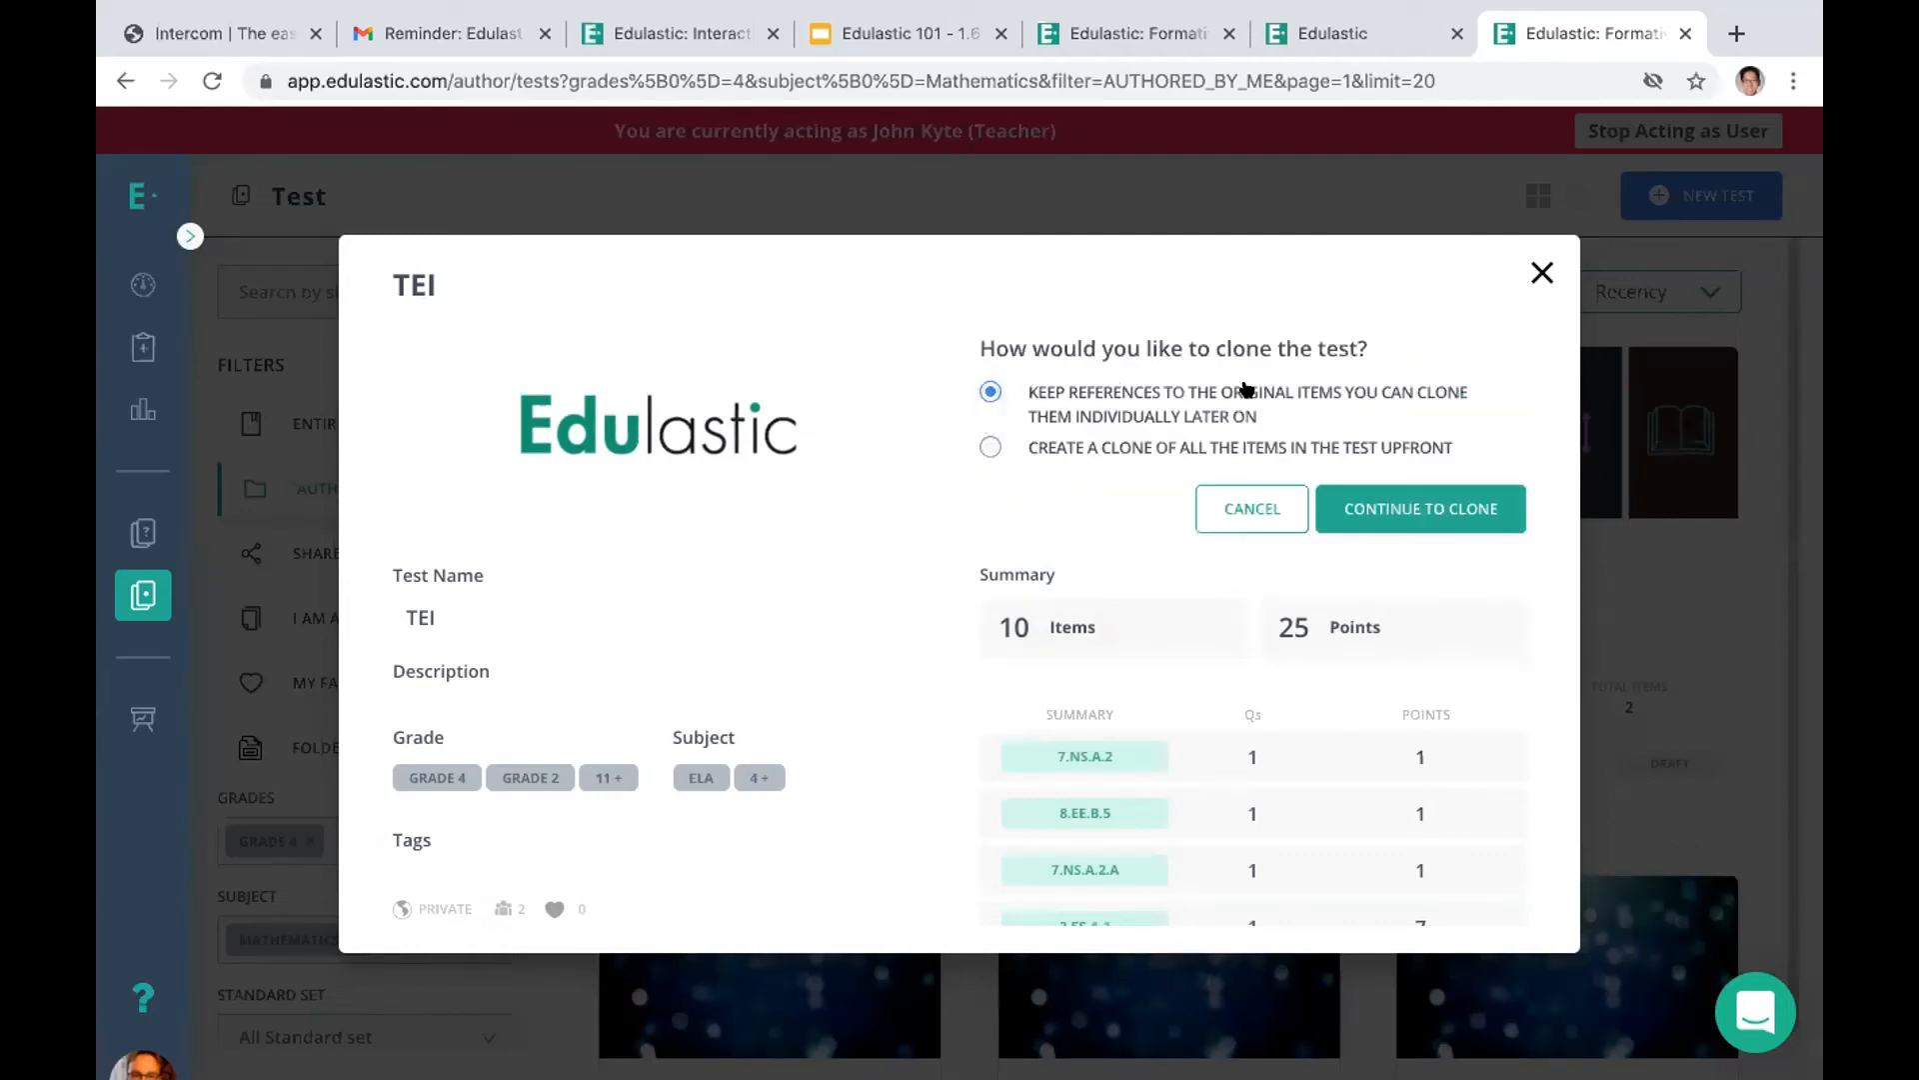
pyautogui.click(1408, 512)
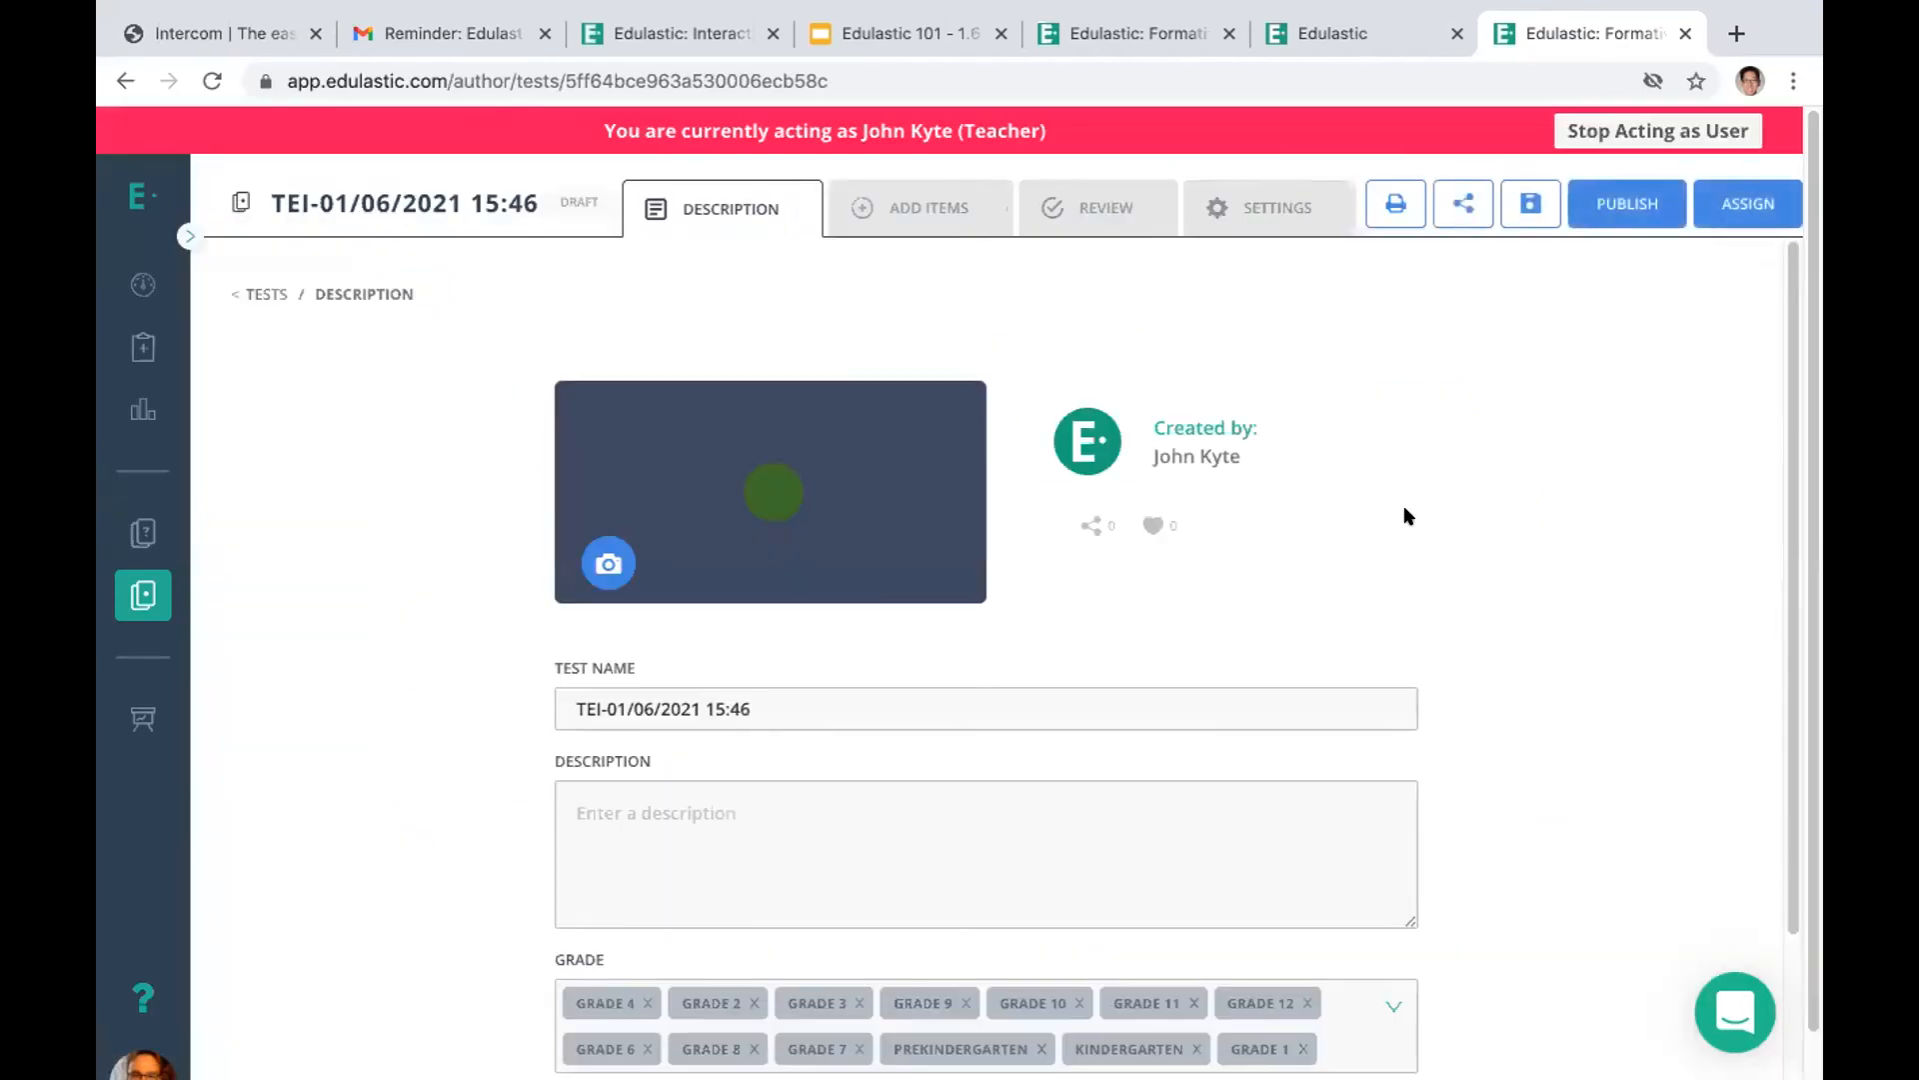
# In the cloned test's review, move "Label the parts of the atom" to sixth place and delete the scientific method question
pyautogui.click(900, 210)
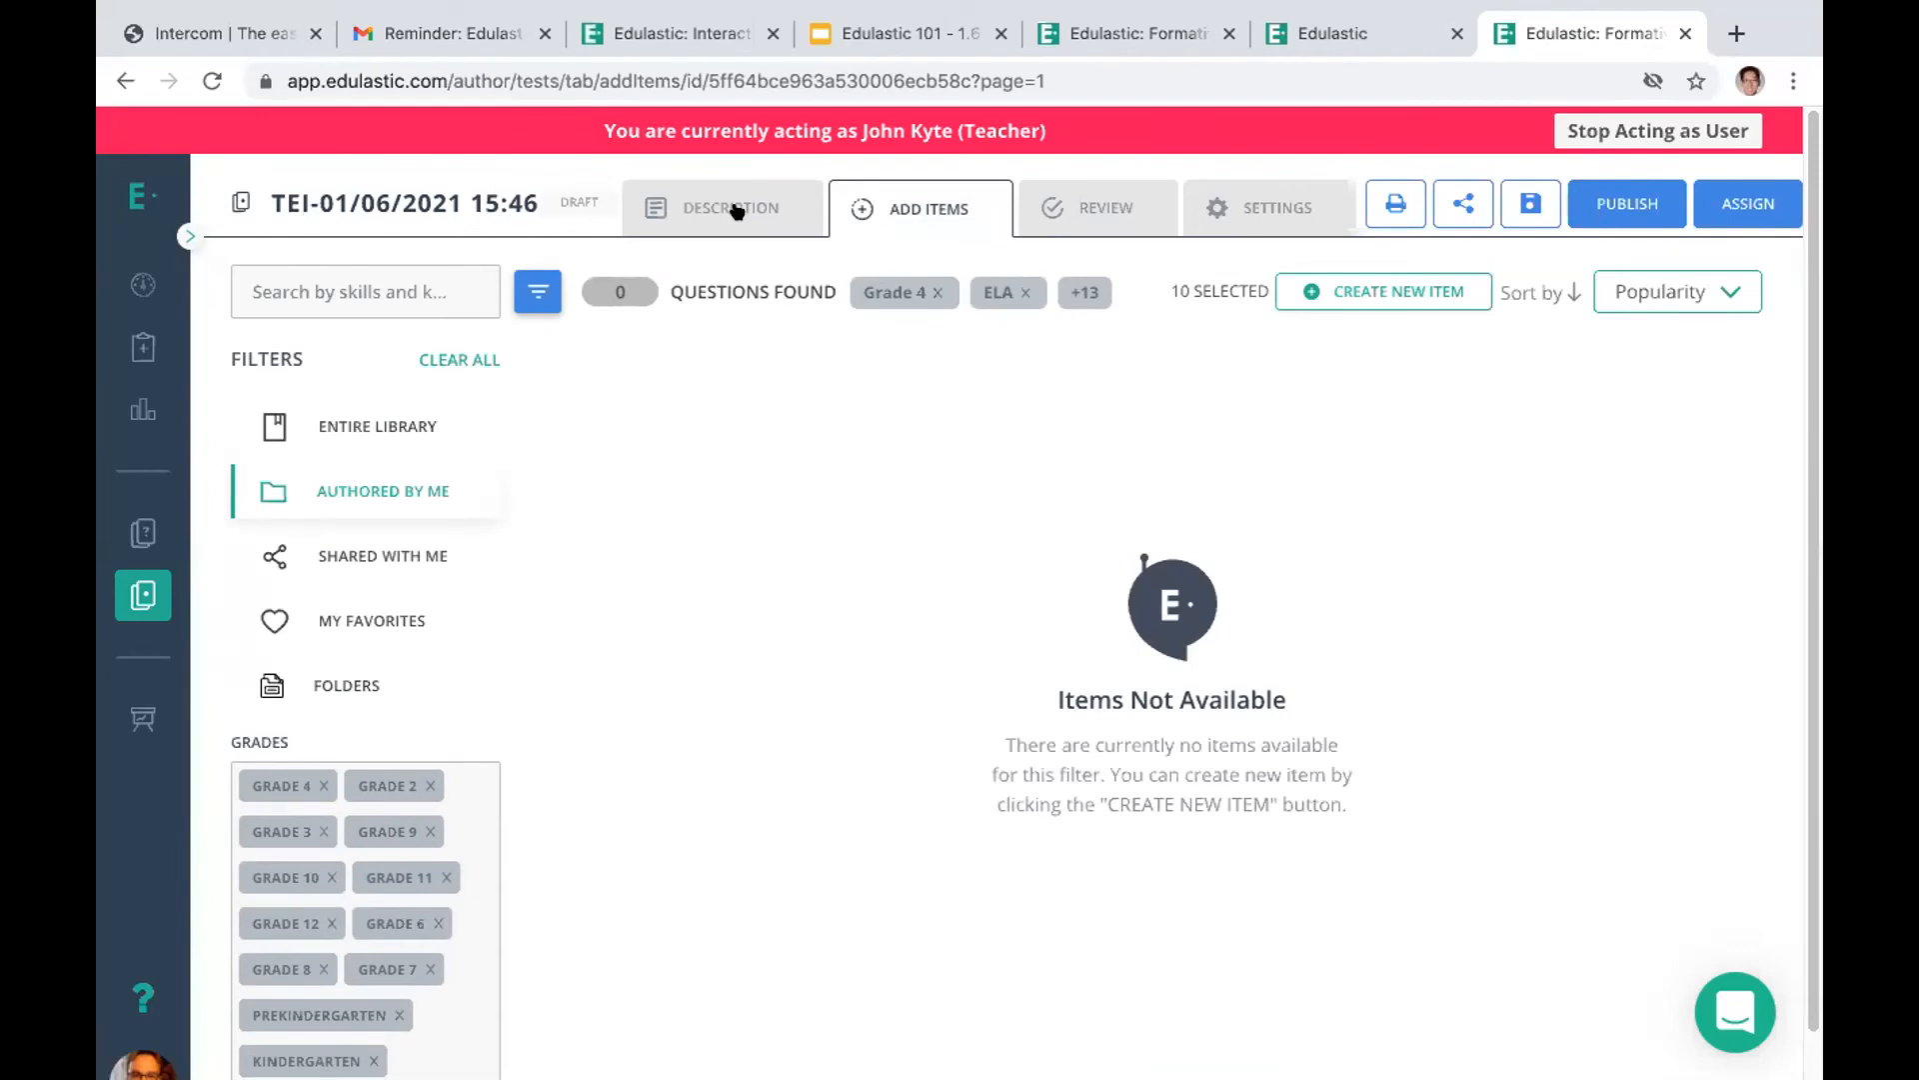
pyautogui.click(1066, 202)
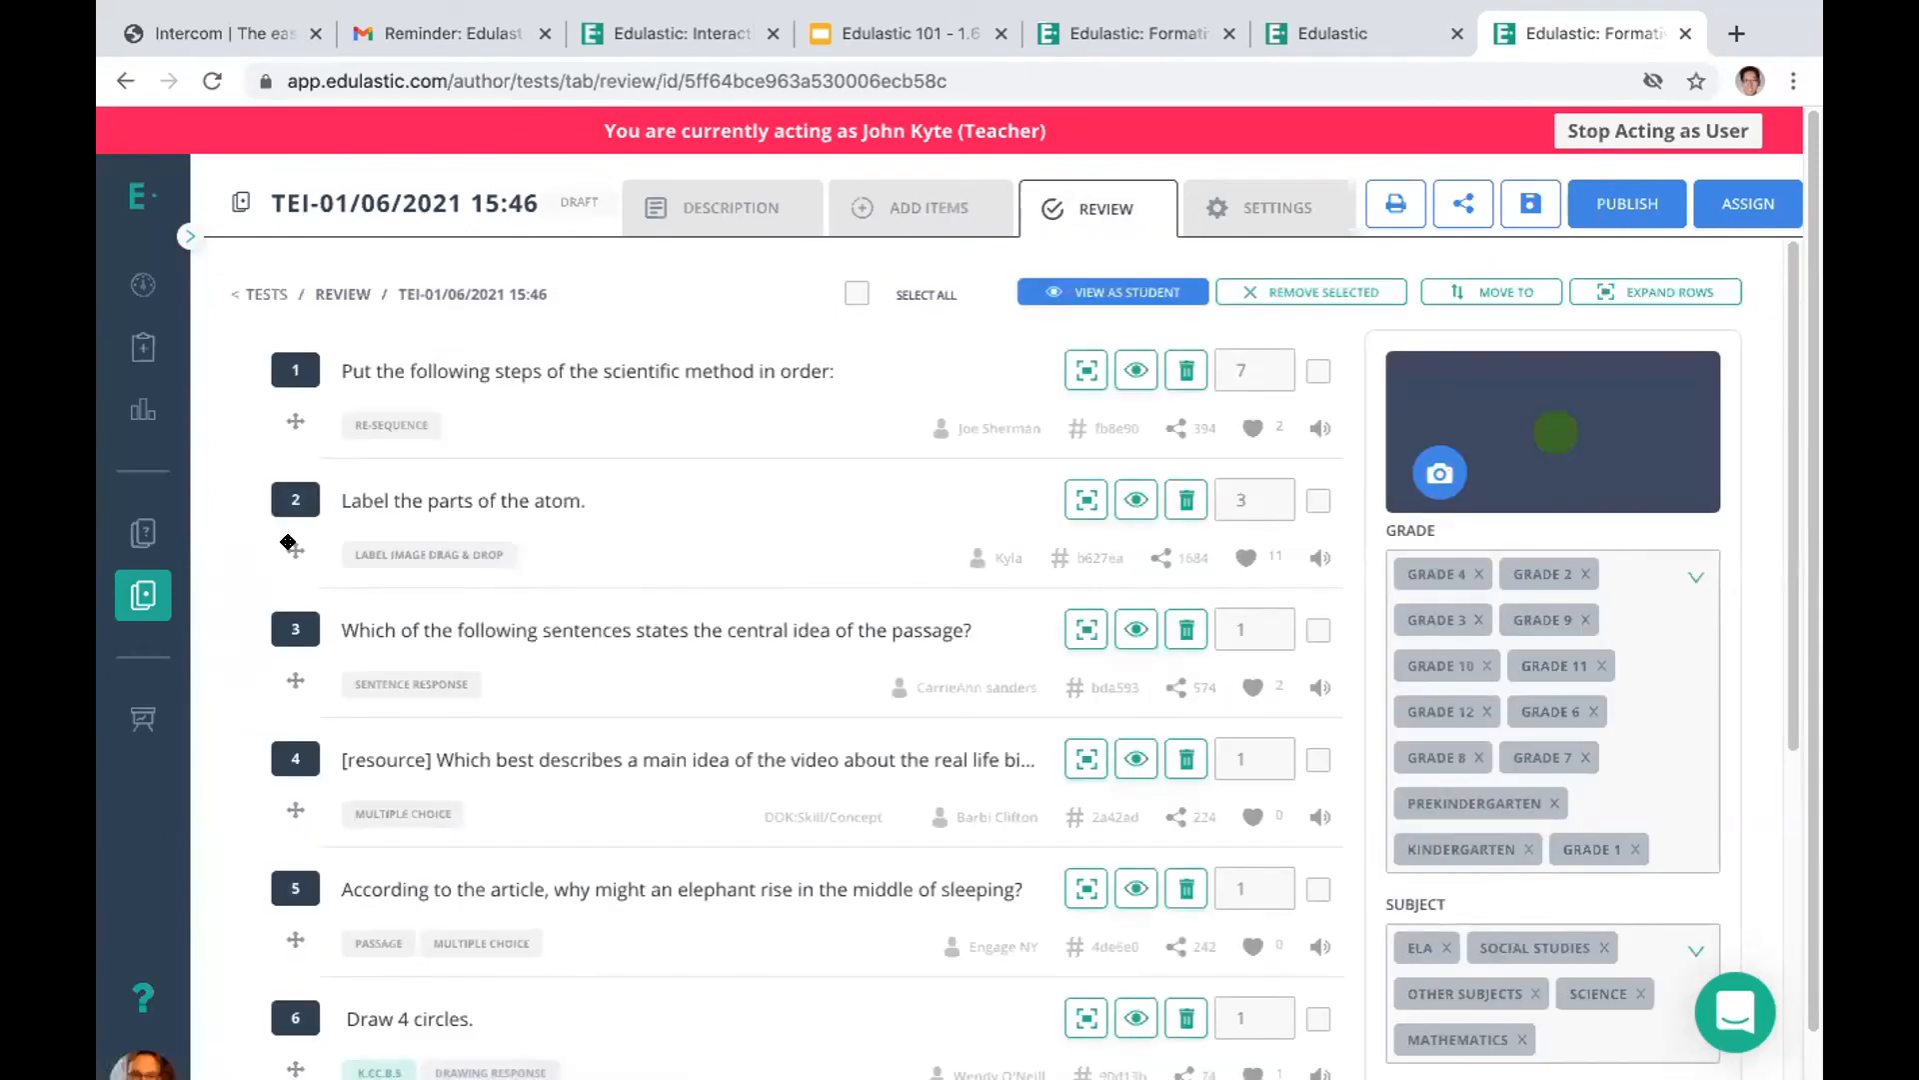
pyautogui.moveTo(288, 542); pyautogui.dragTo(220, 1070)
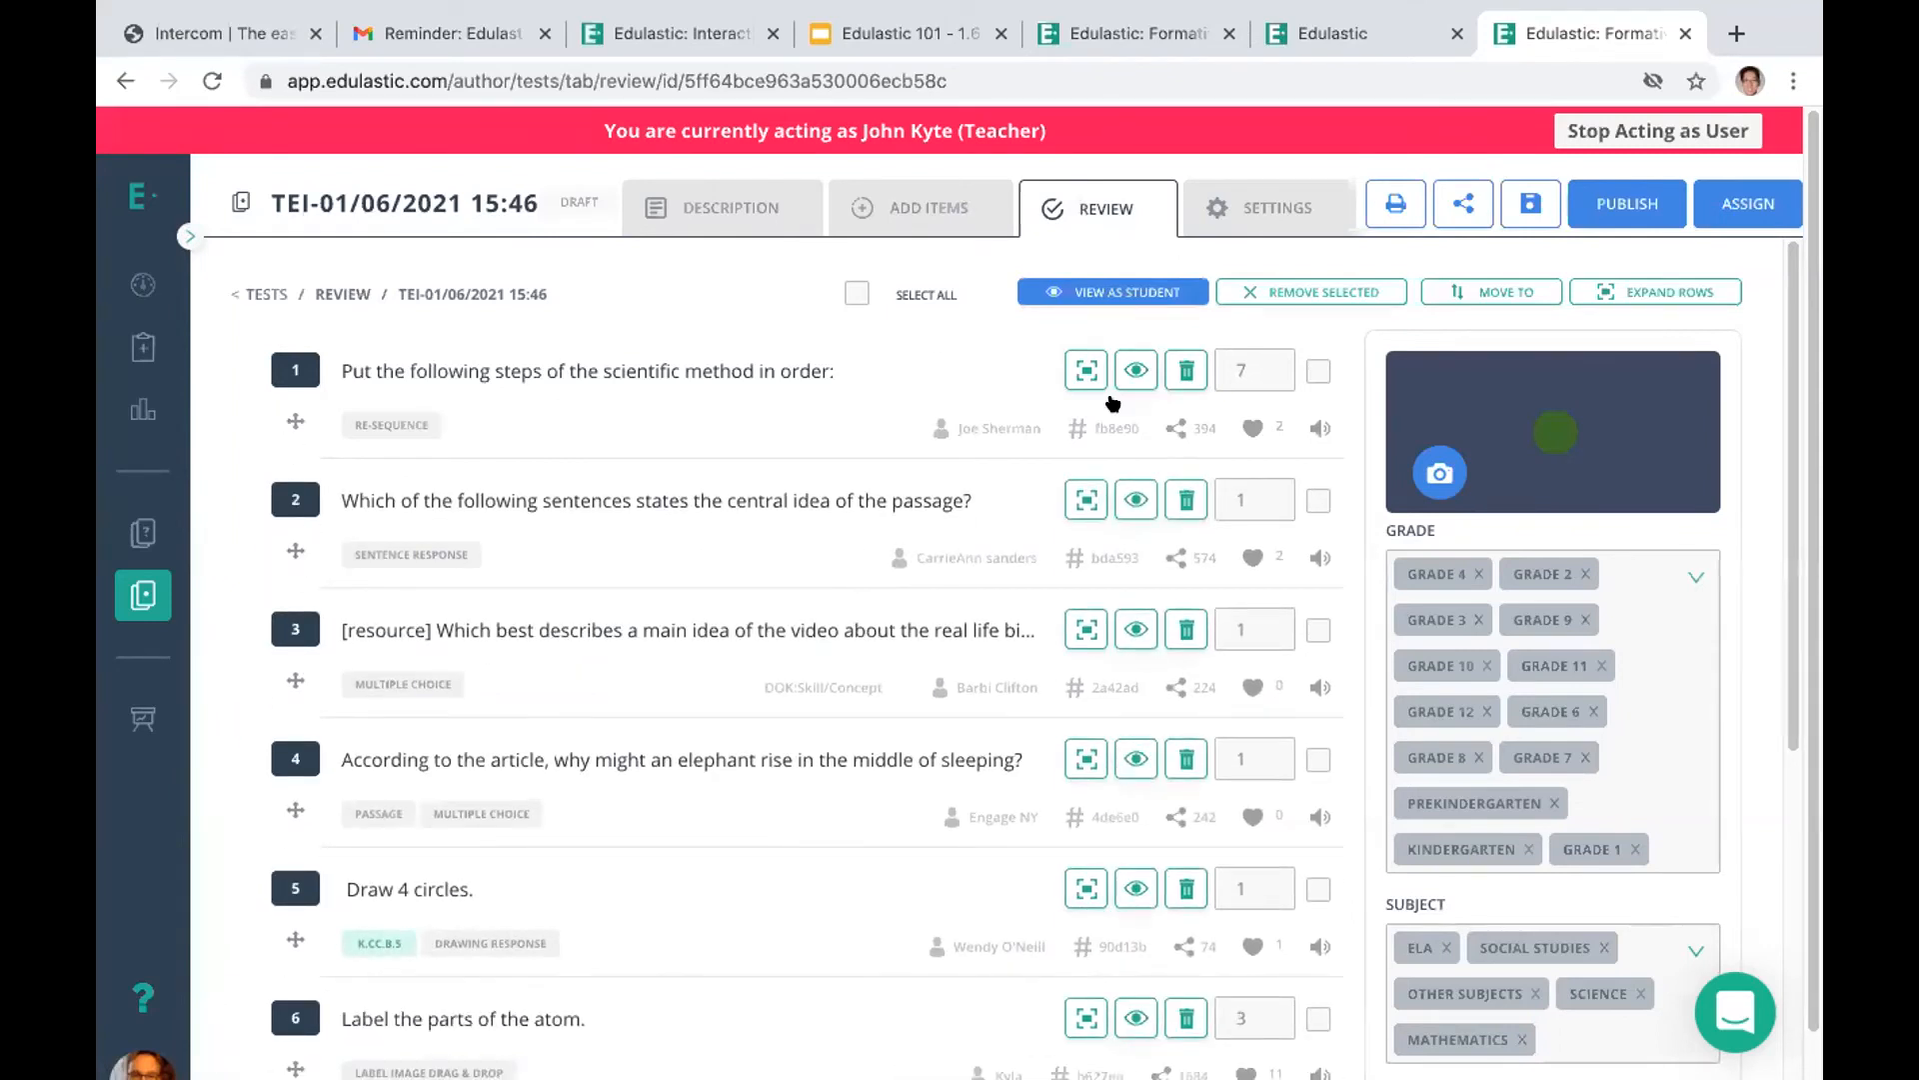
pyautogui.click(1182, 370)
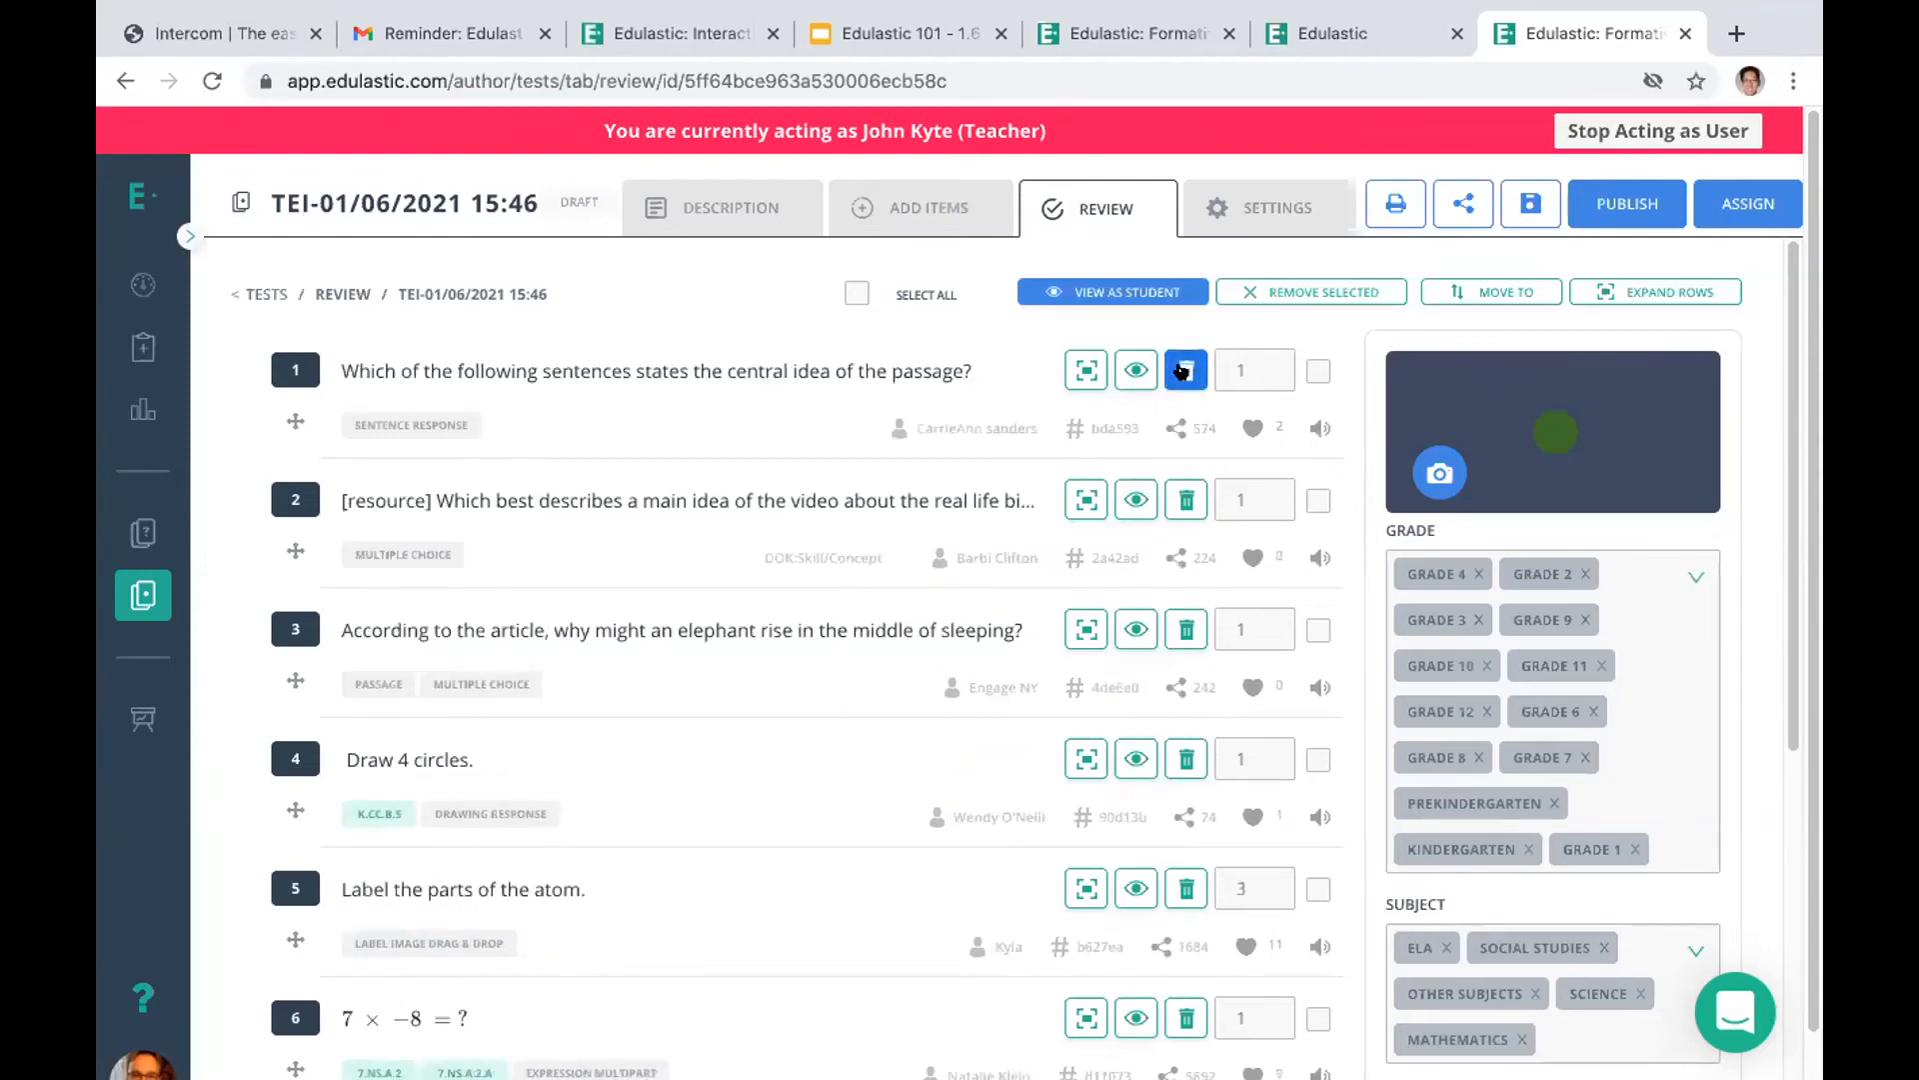
# Delete the first two questions, on the passage's central idea and the video's main idea, from the cloned test and publish it
pyautogui.click(1181, 370)
pyautogui.click(1182, 370)
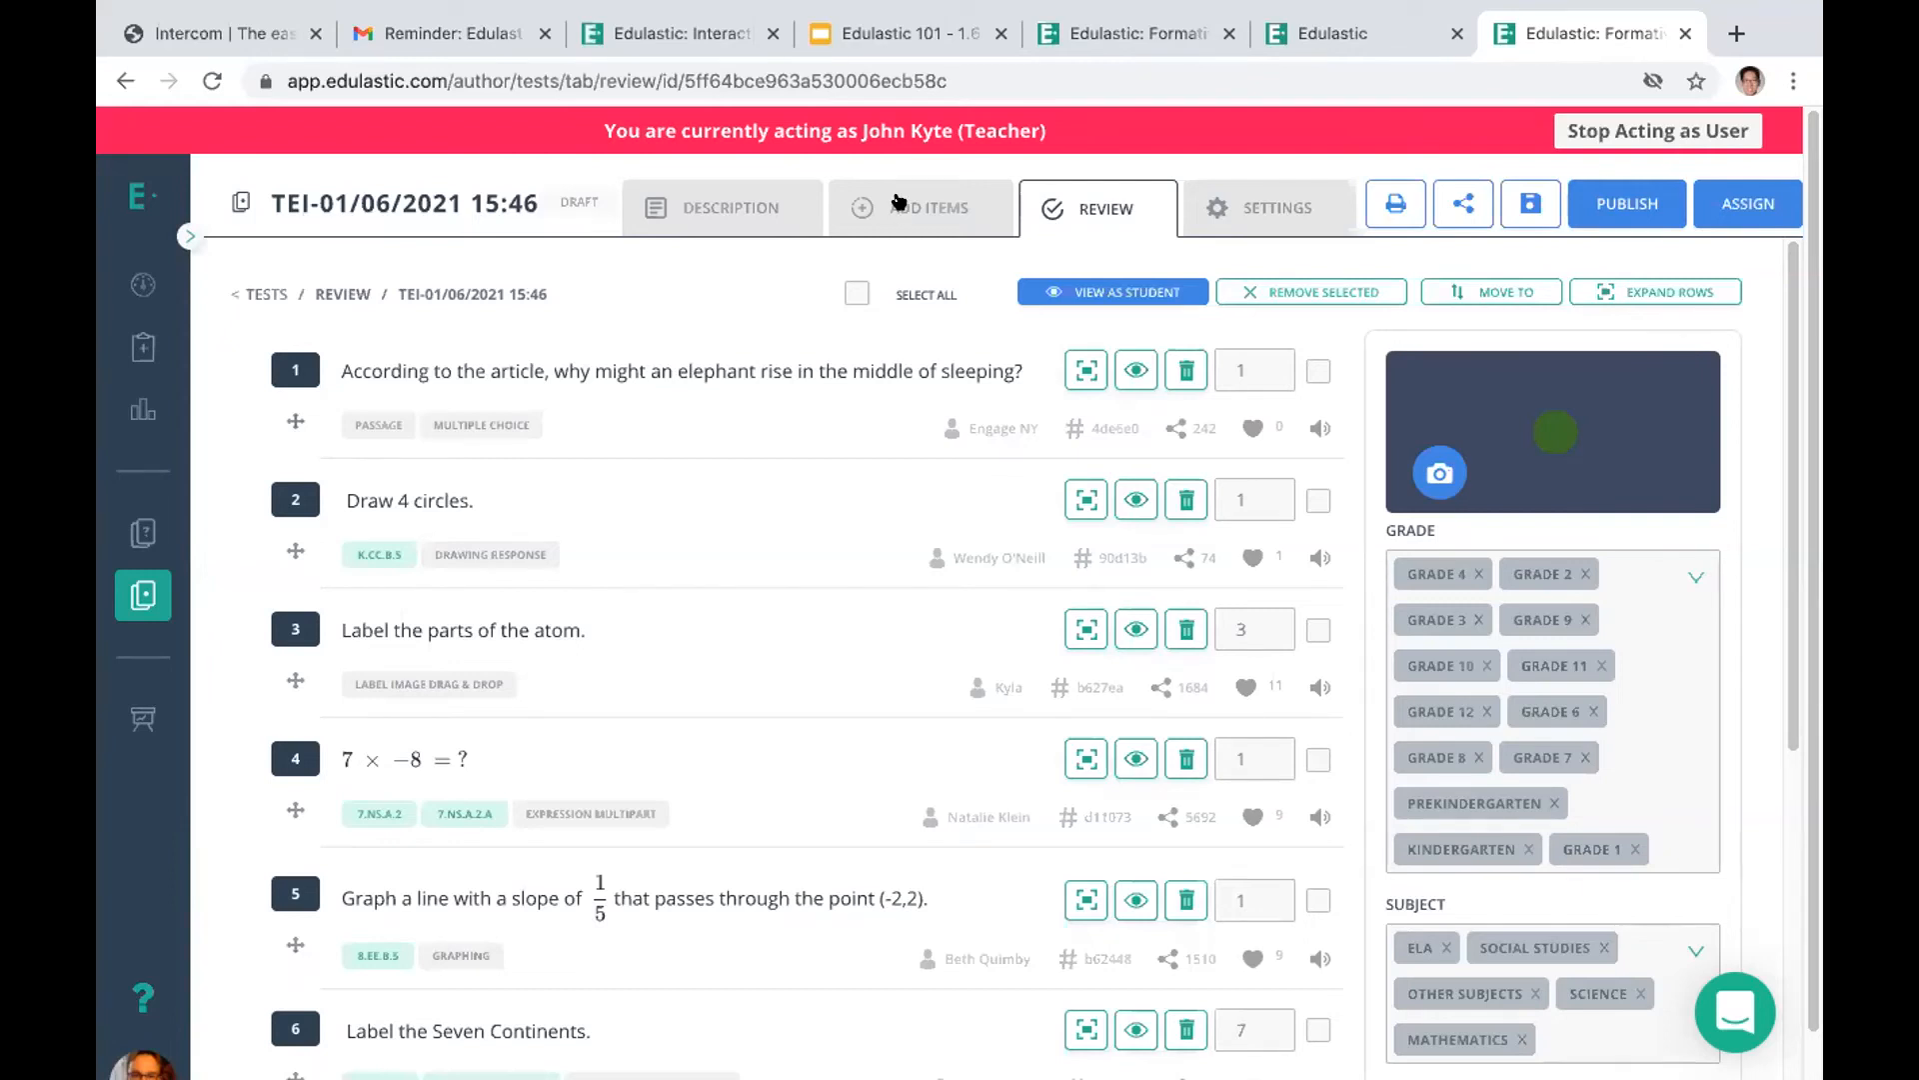
pyautogui.click(1605, 200)
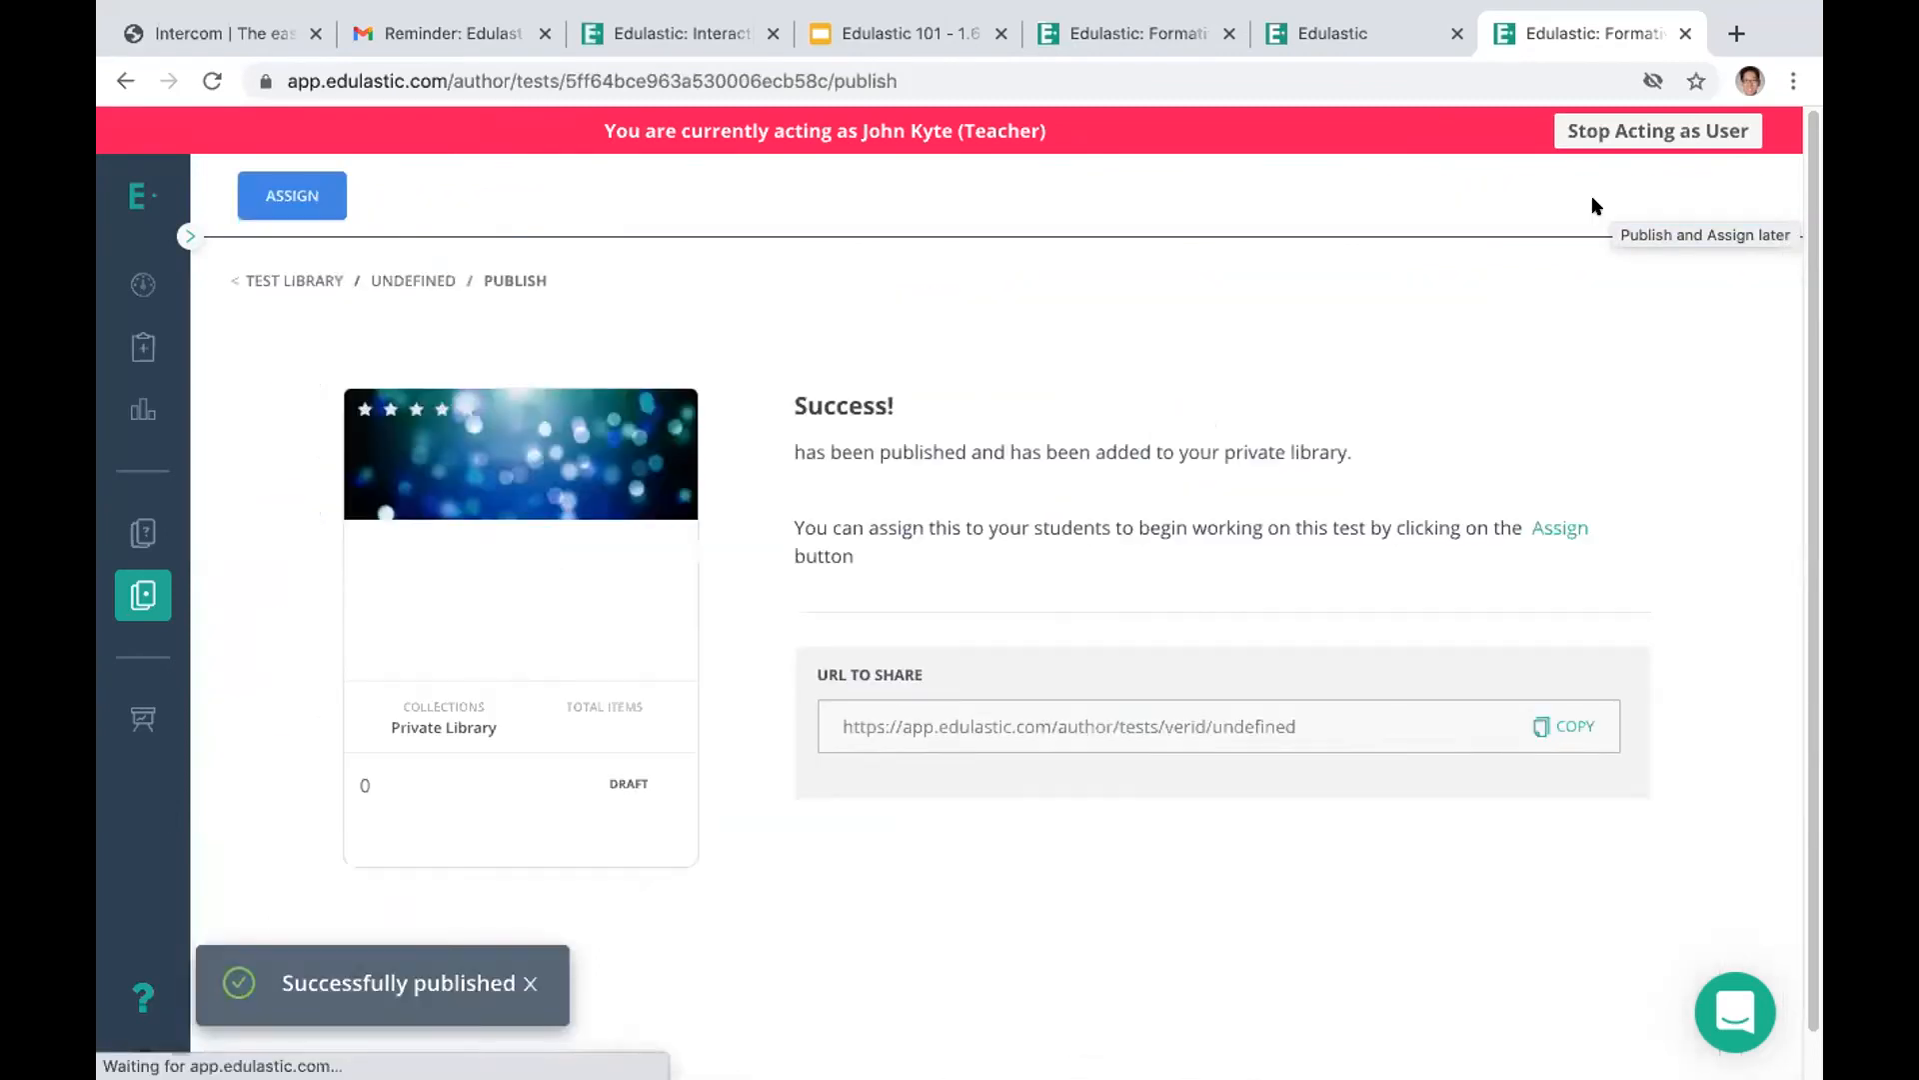
# Open the published test's sharing settings and look through the District, School and Individuals access options
pyautogui.moveTo(1812, 636); pyautogui.dragTo(1807, 794)
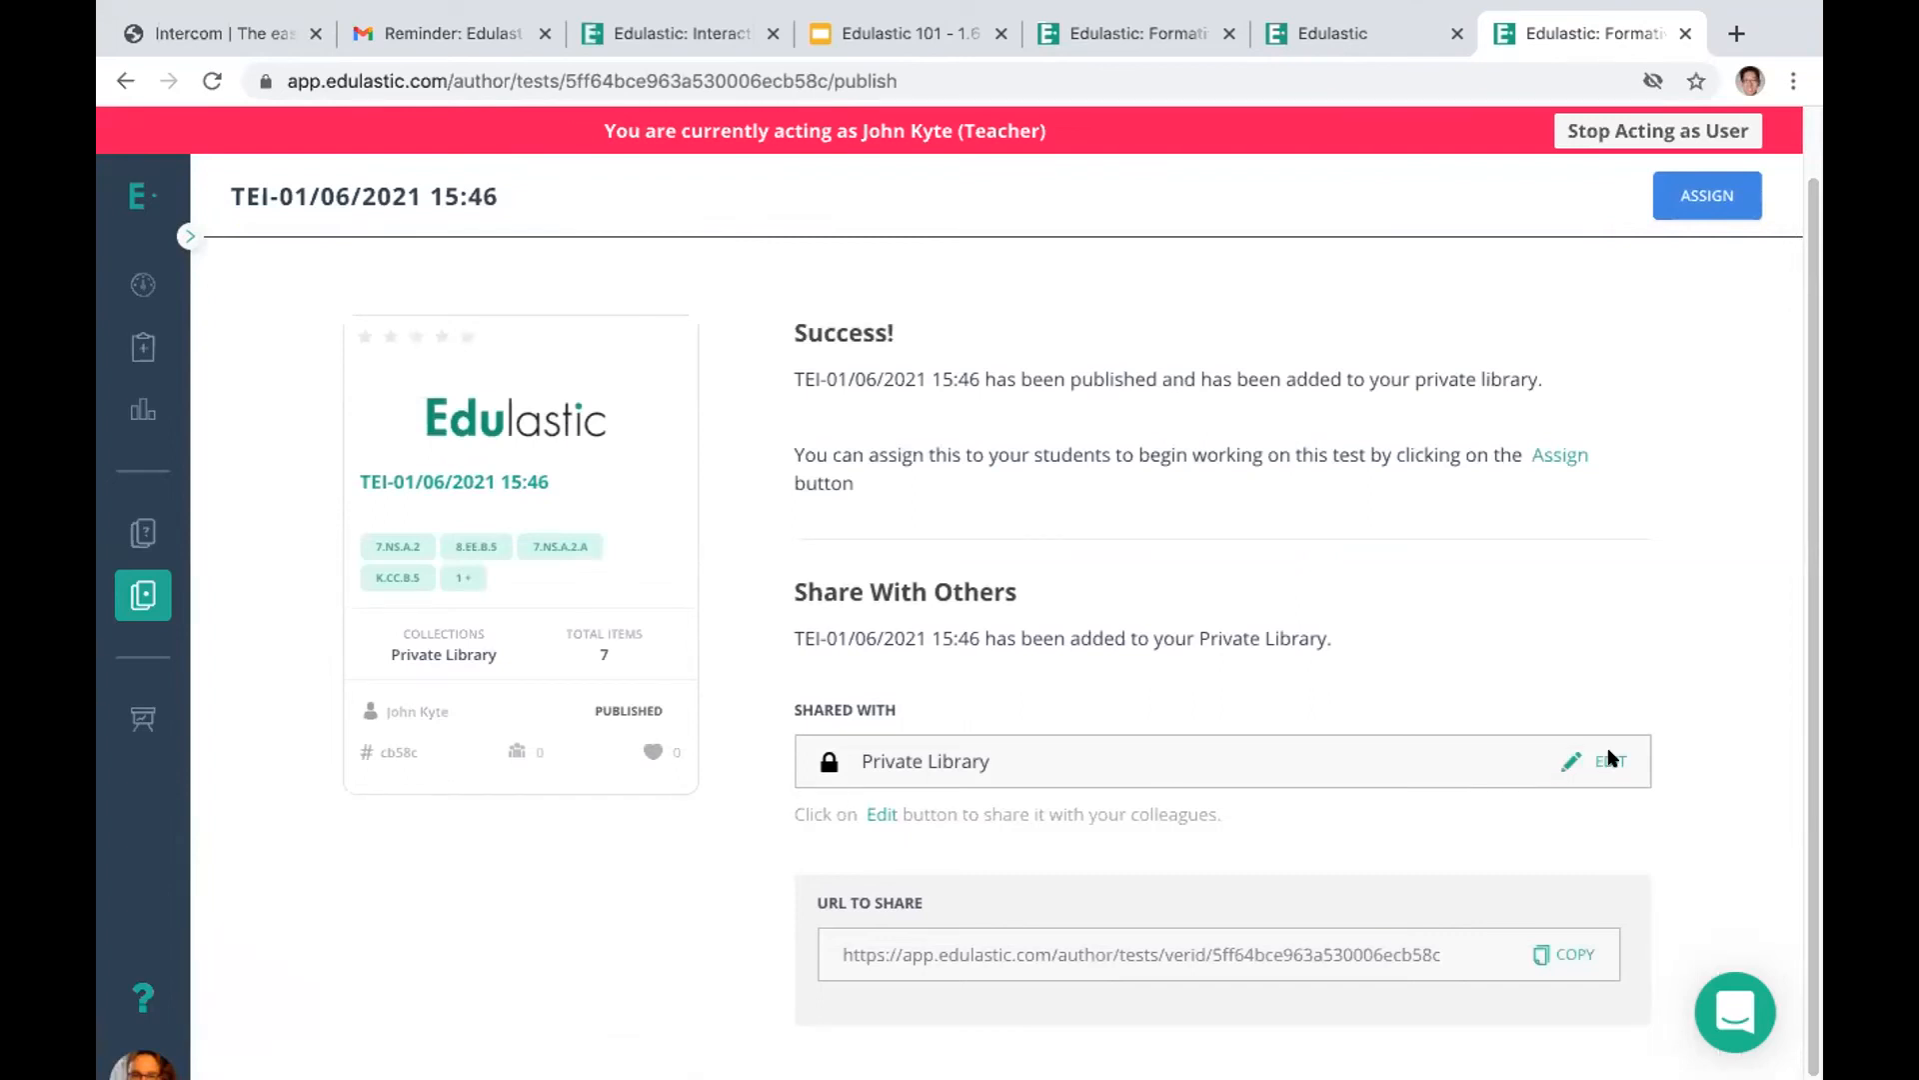
pyautogui.click(1606, 761)
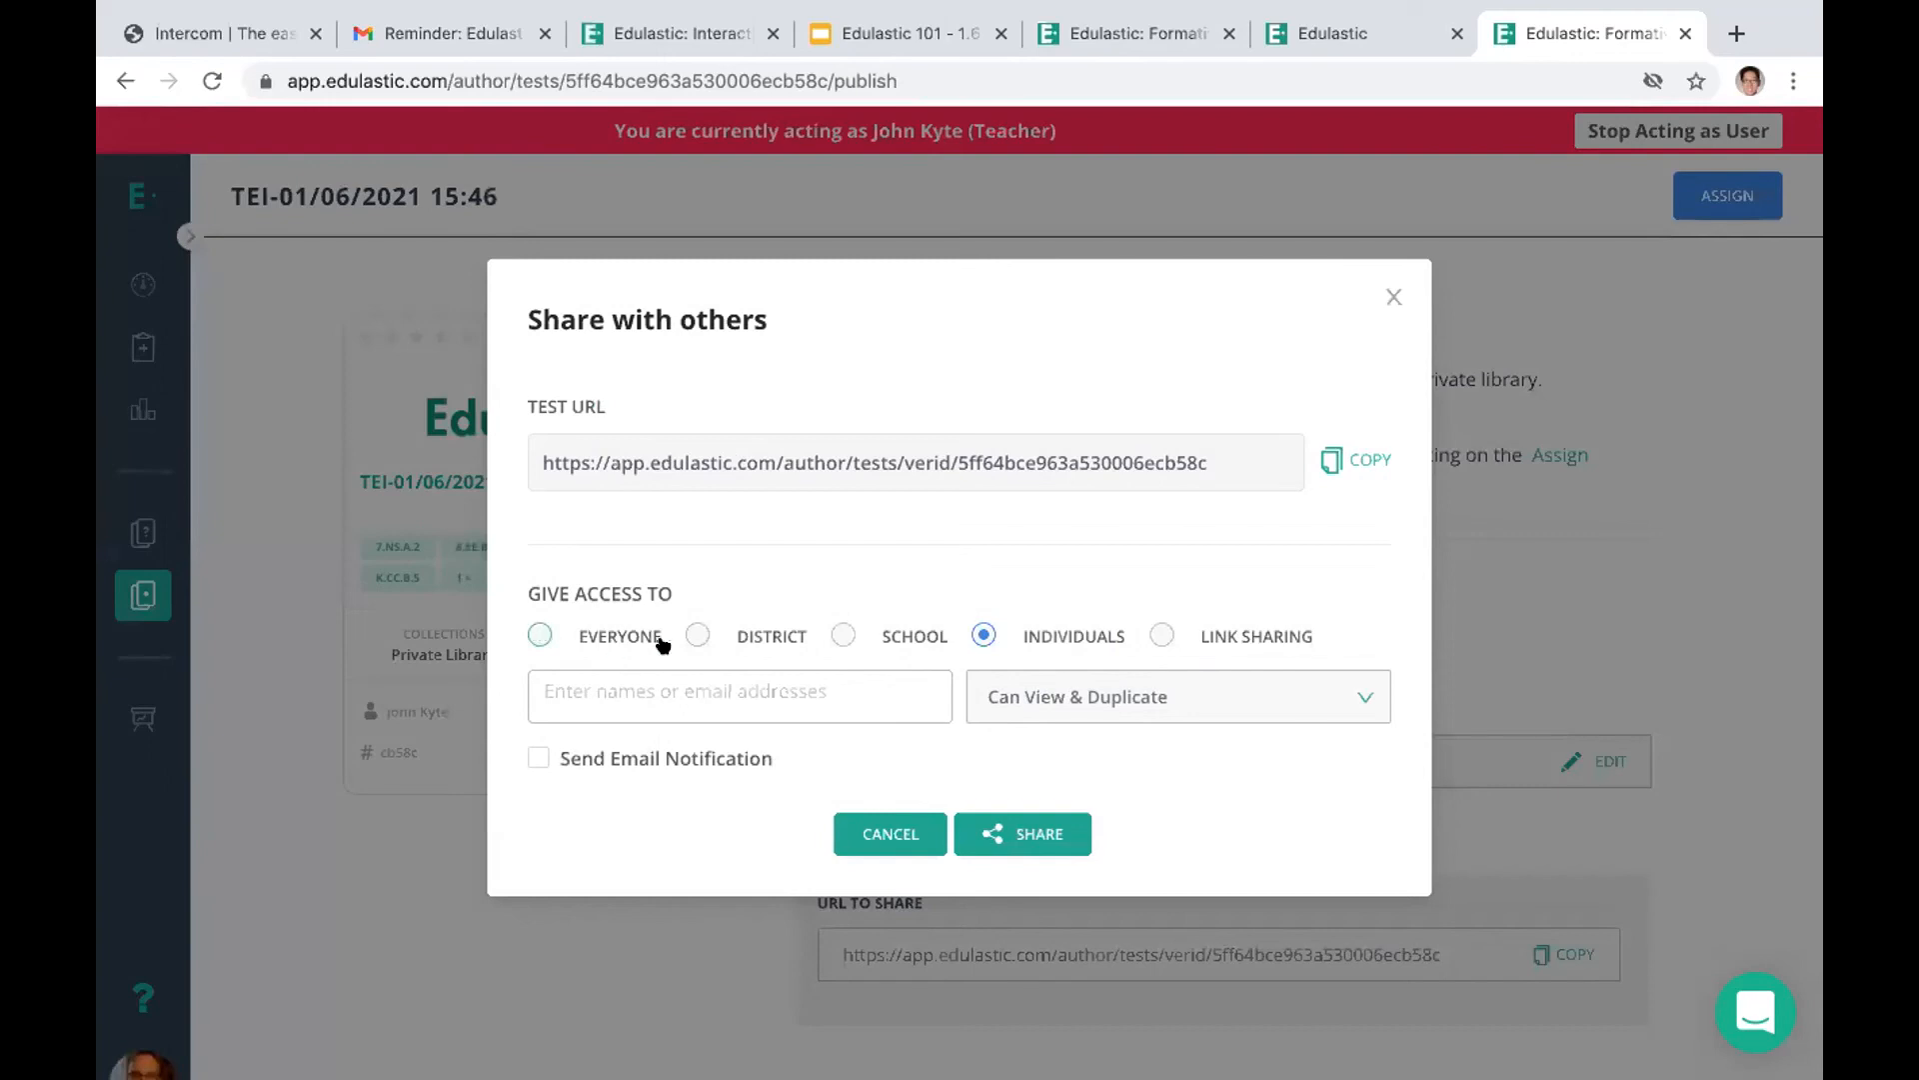
pyautogui.click(688, 637)
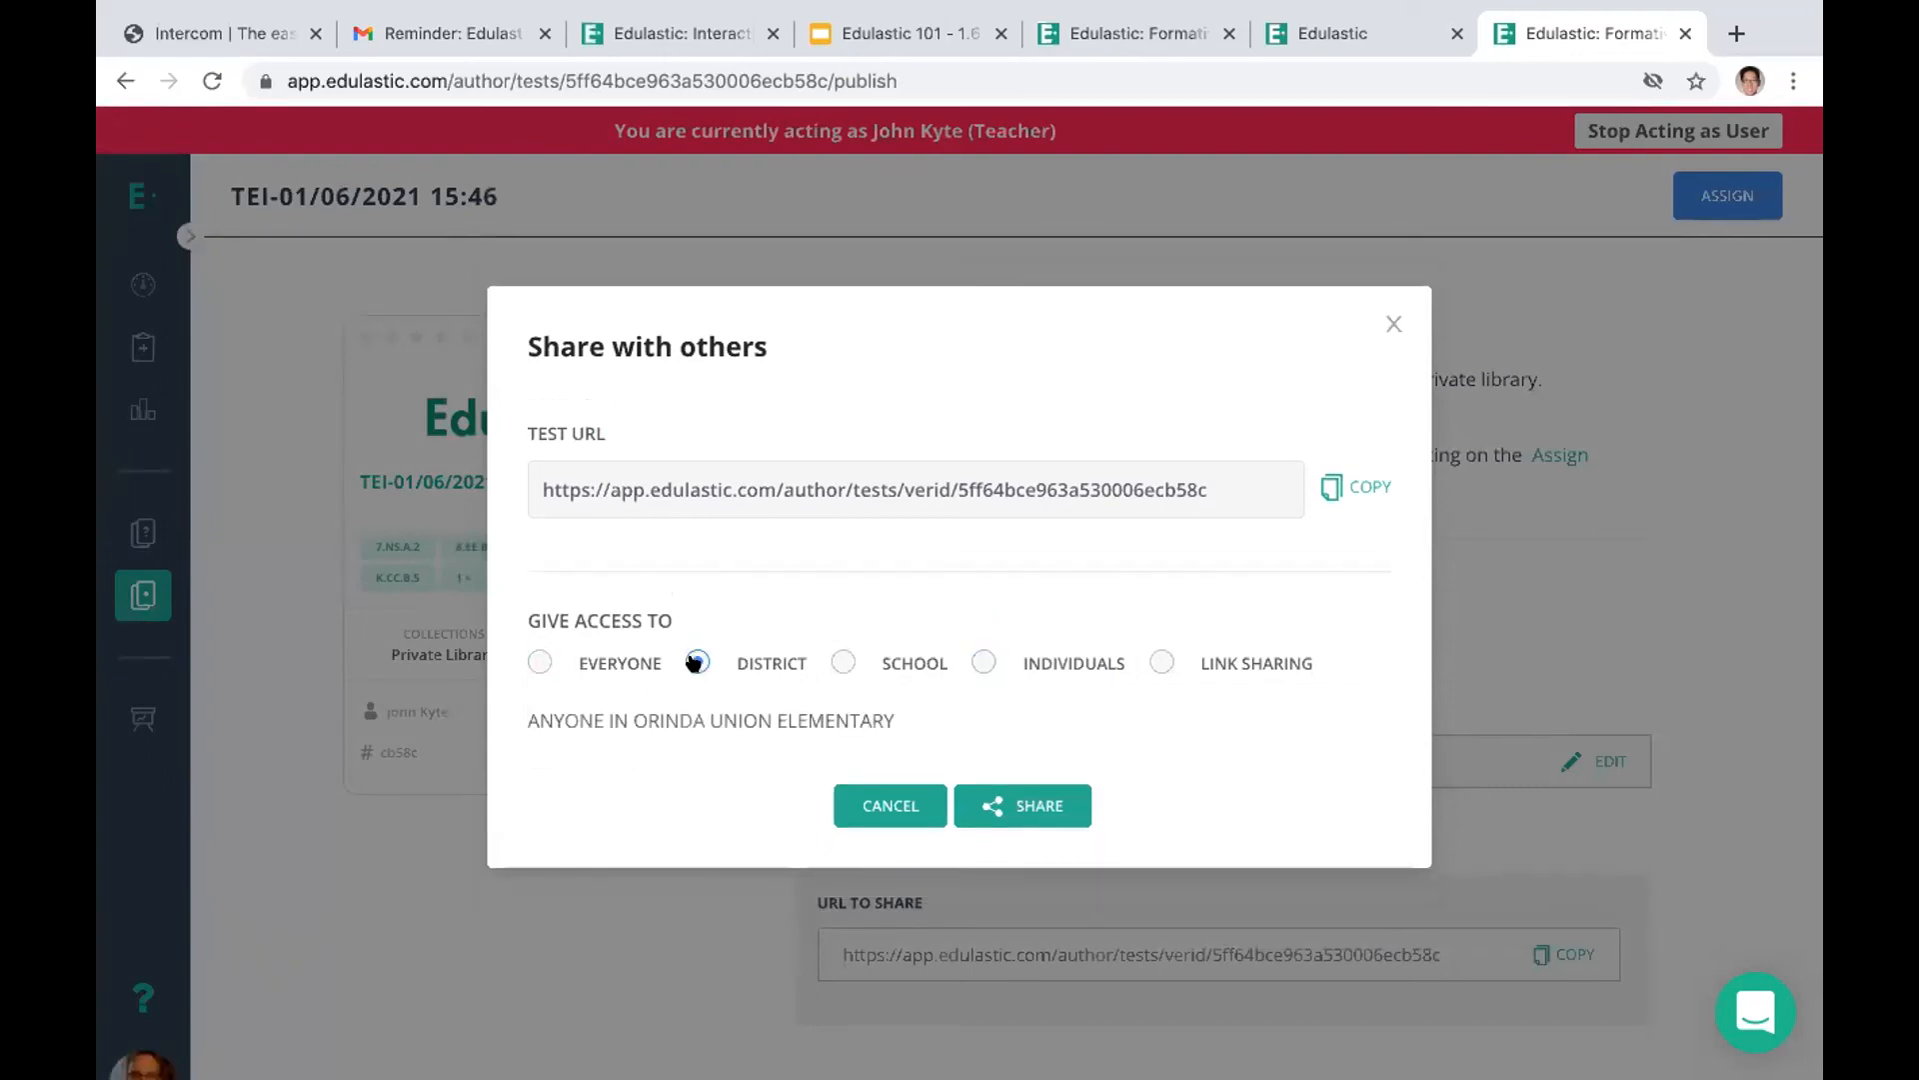
pyautogui.click(843, 662)
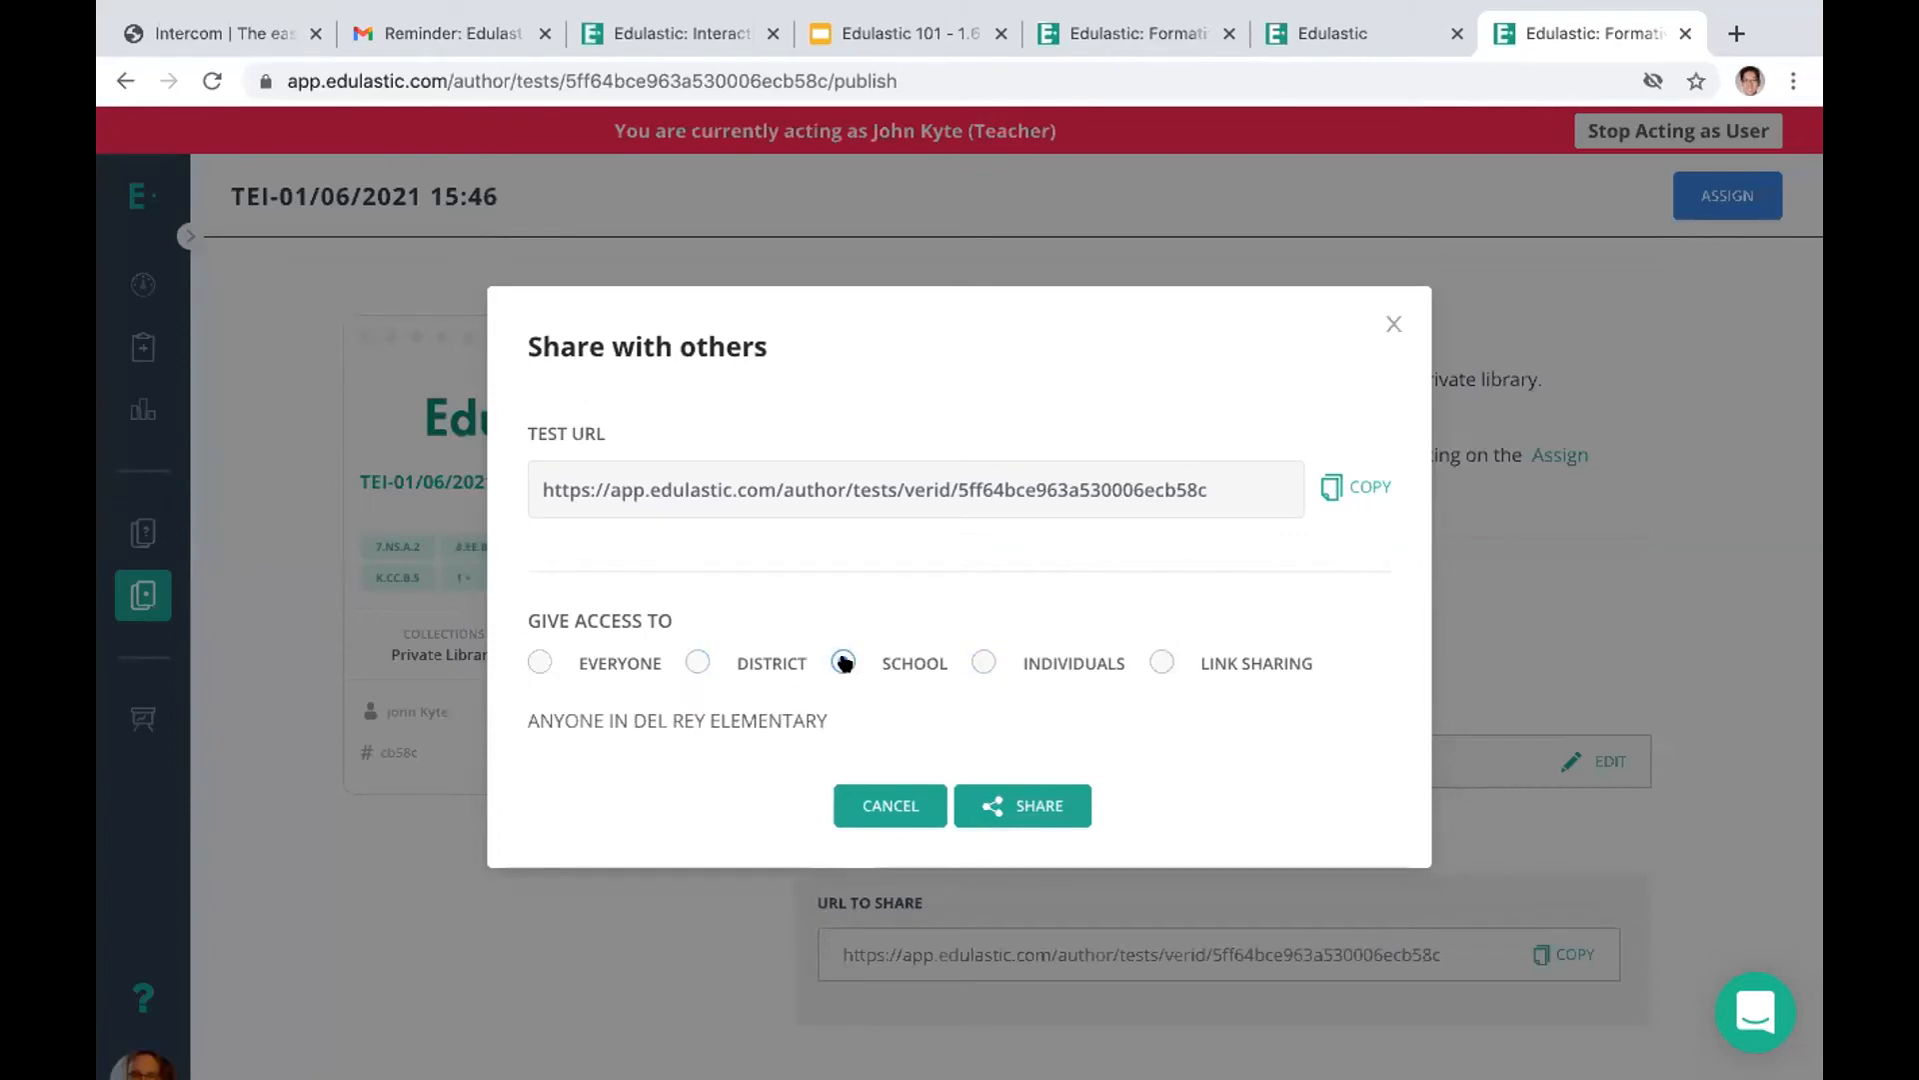
pyautogui.click(979, 660)
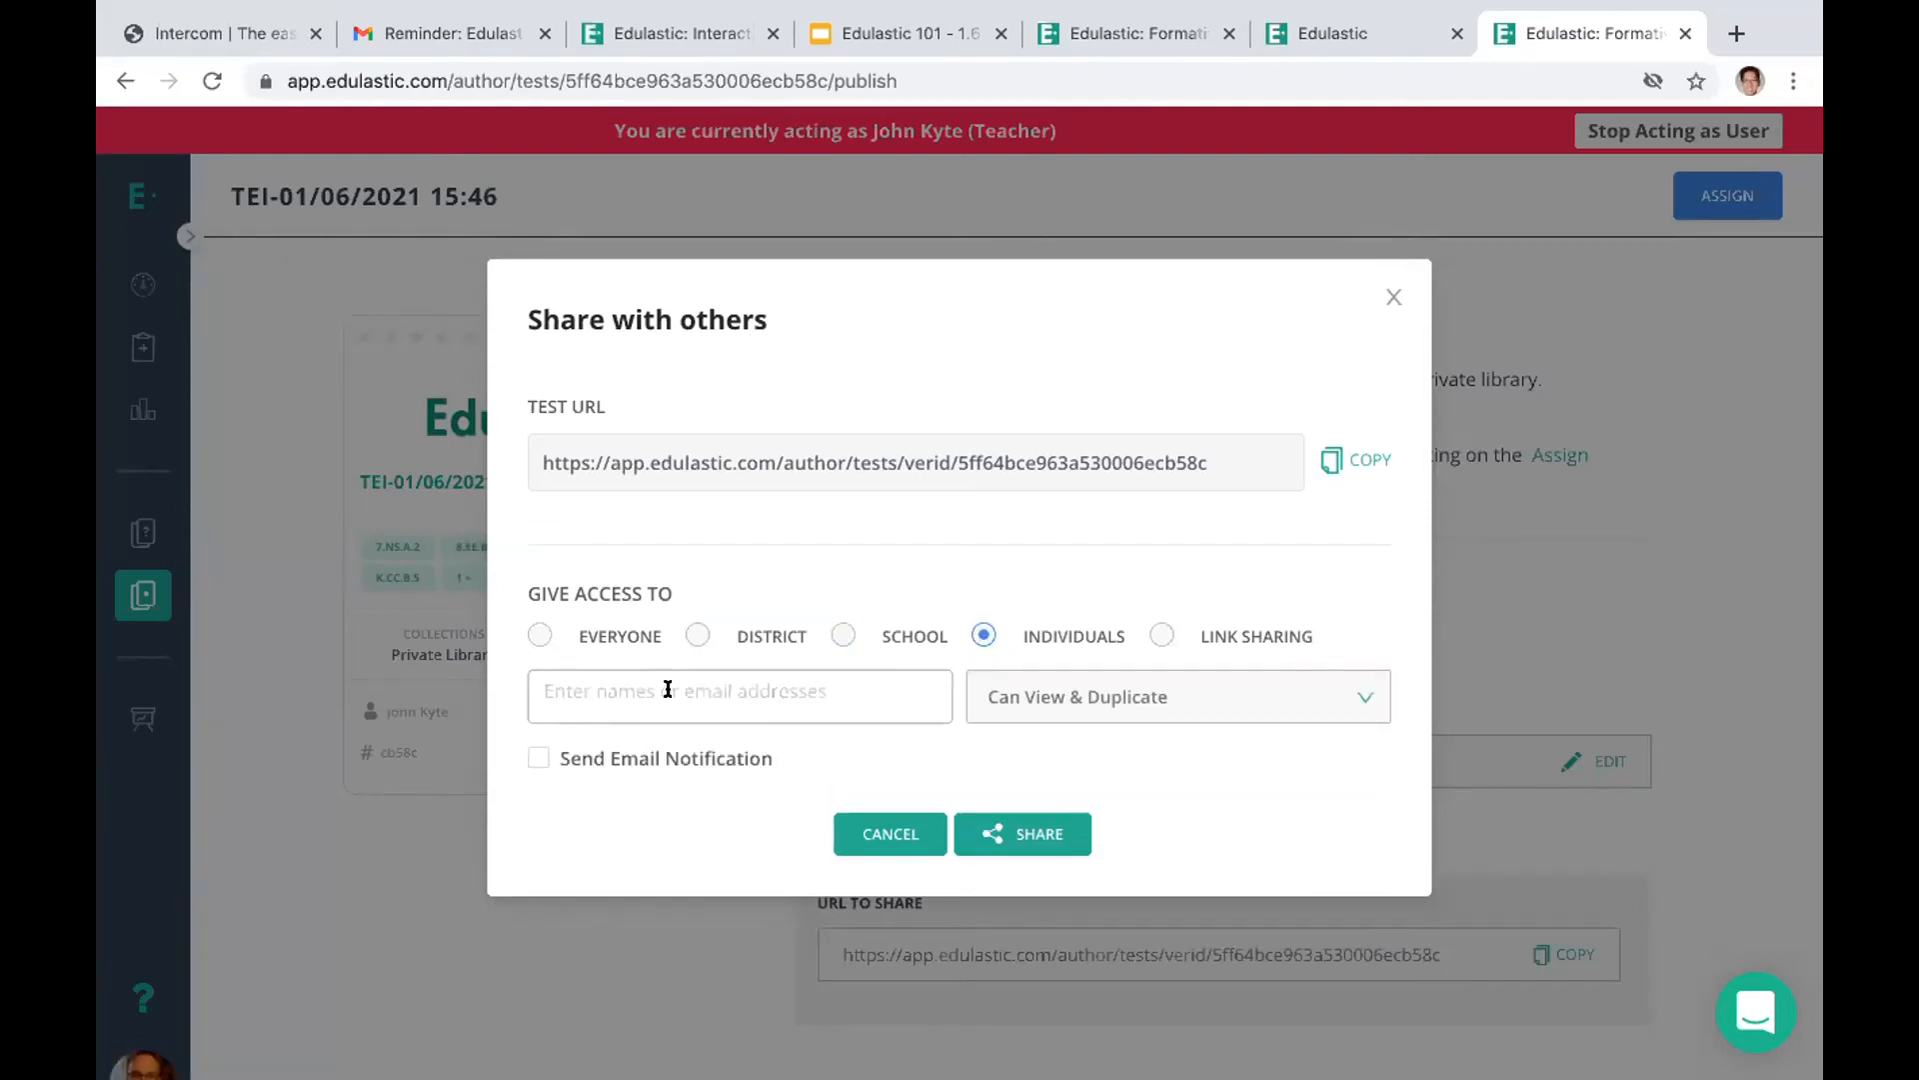
# Try entering a colleague's name for individual sharing of the test, and switch the access to link sharing
pyautogui.write('alebrt')
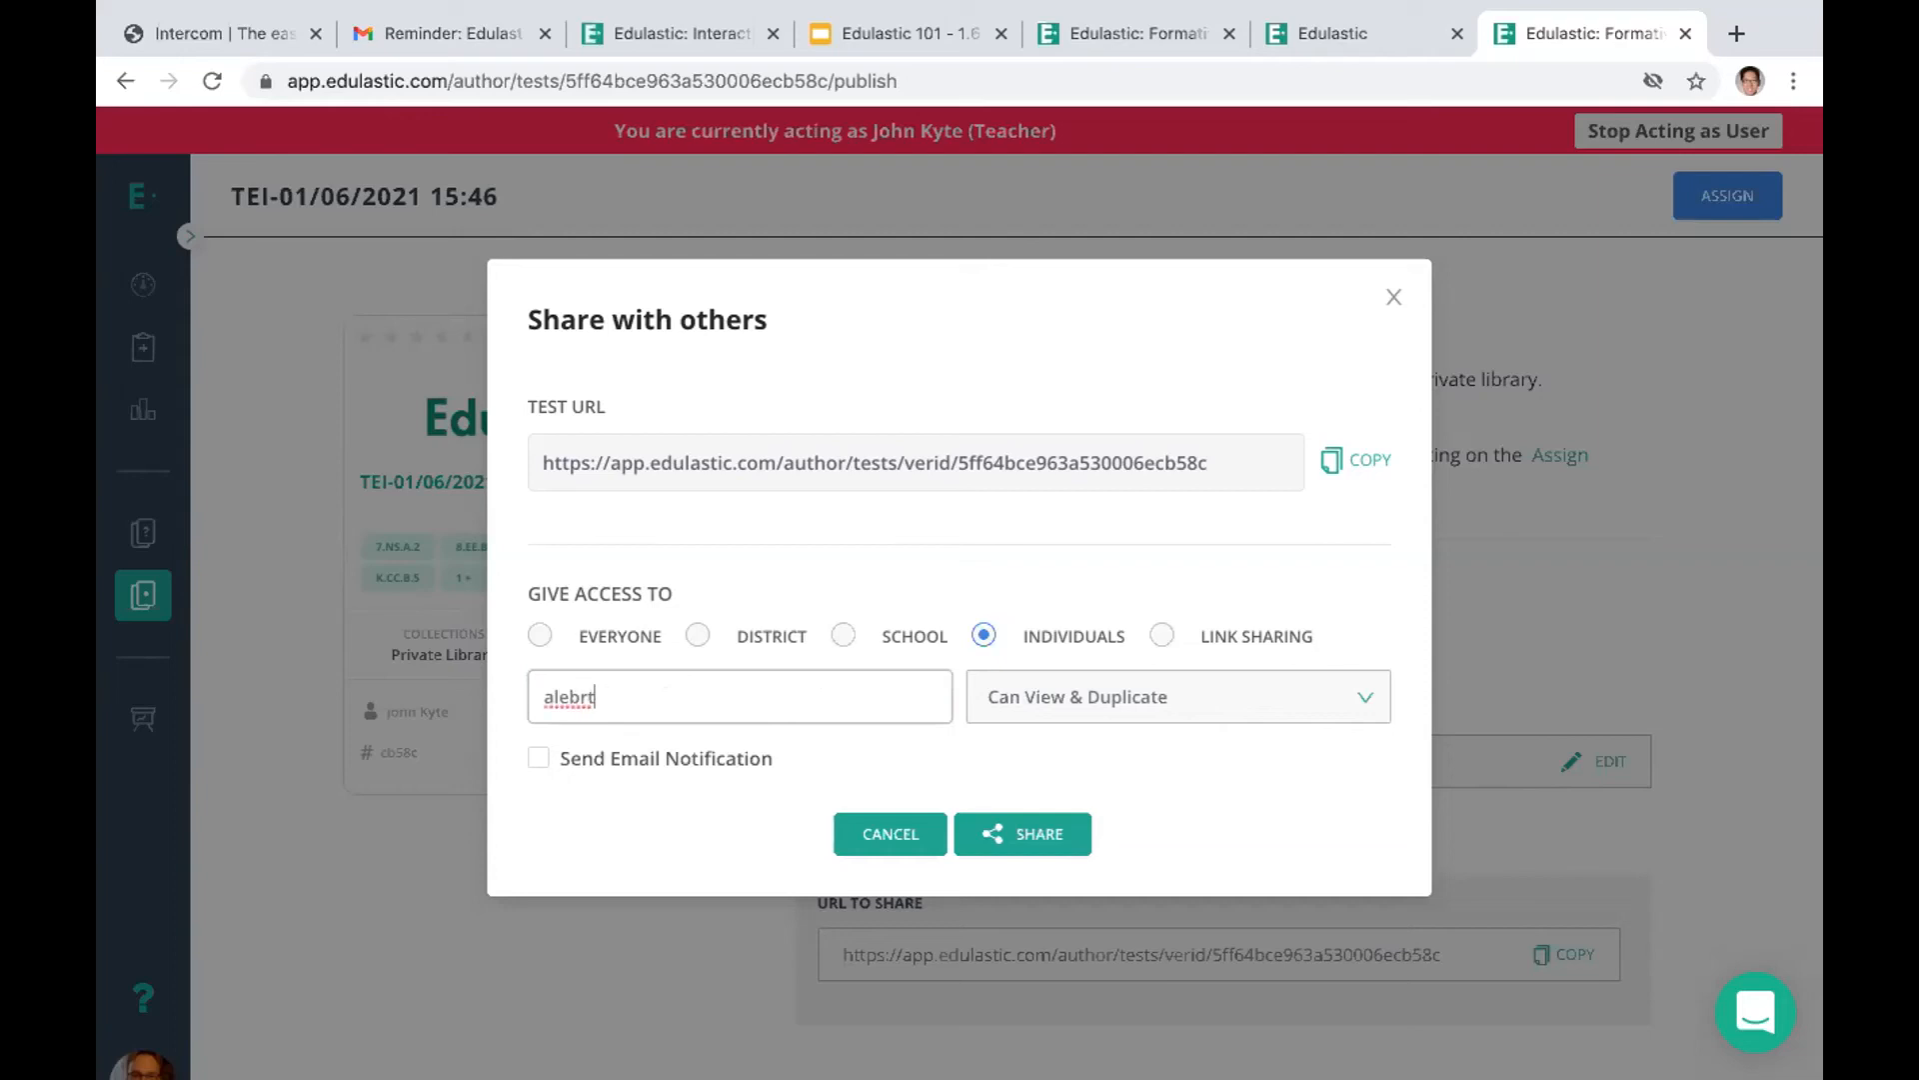
pyautogui.press('BackSpace')
pyautogui.press('BackSpace')
pyautogui.press('BackSpace')
pyautogui.press('BackSpace')
pyautogui.write('betr')
pyautogui.press('BackSpace')
pyautogui.press('BackSpace')
pyautogui.write('rt')
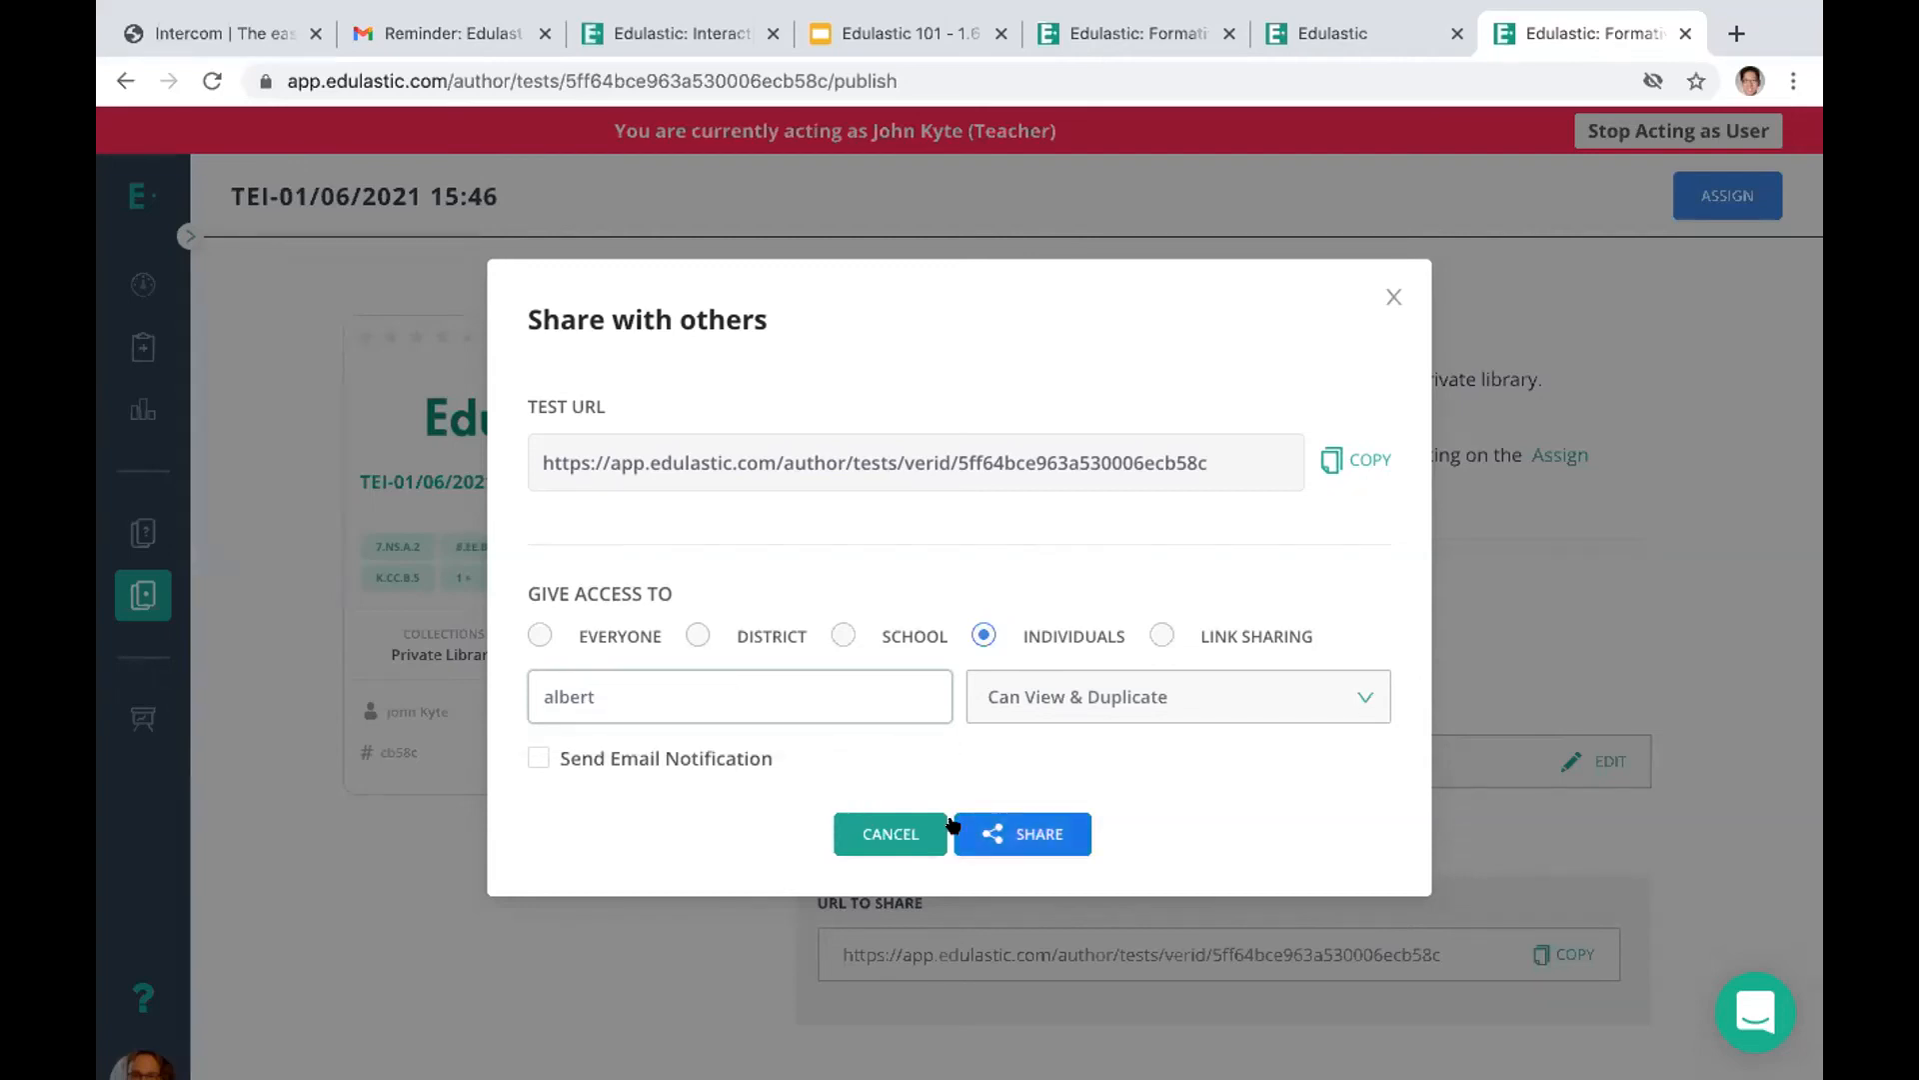
pyautogui.click(1158, 633)
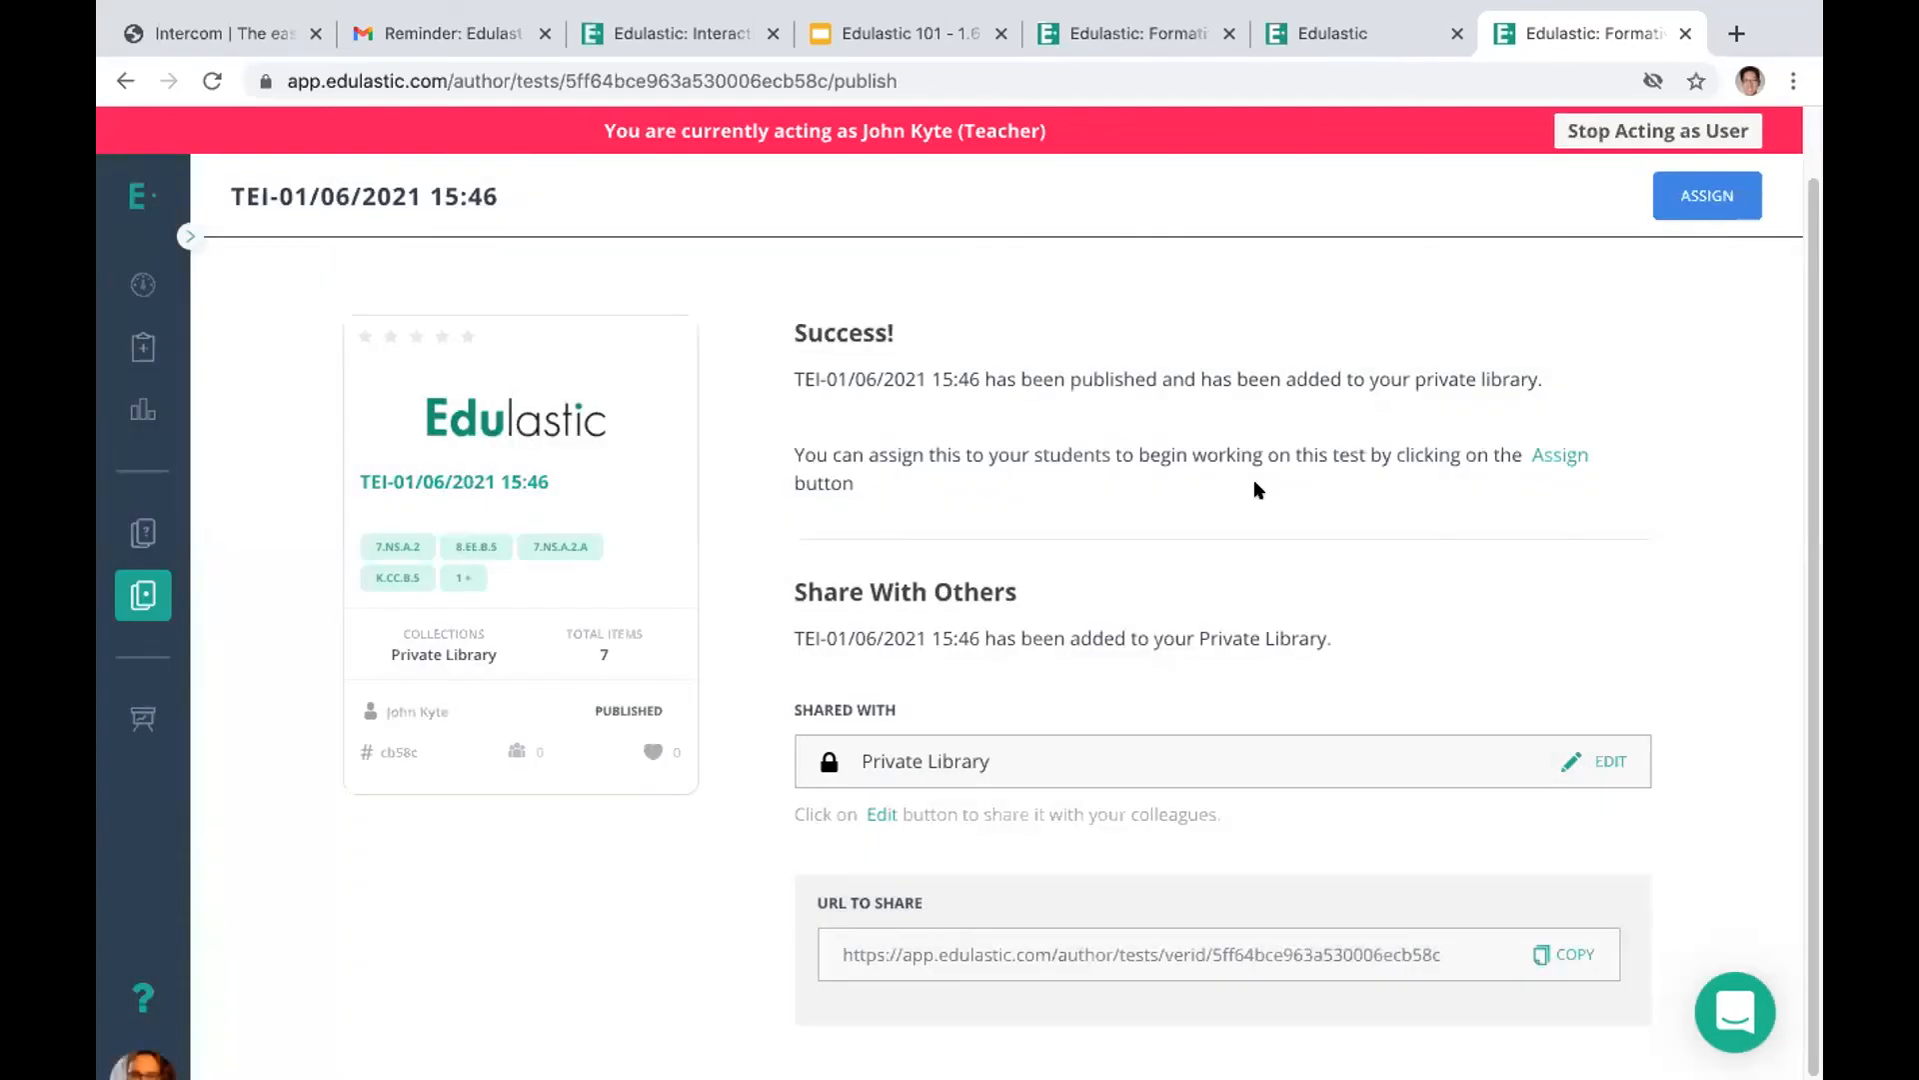
# Search the entire test library for "tei", keeping the Grade 4 and Mathematics filters
pyautogui.click(131, 590)
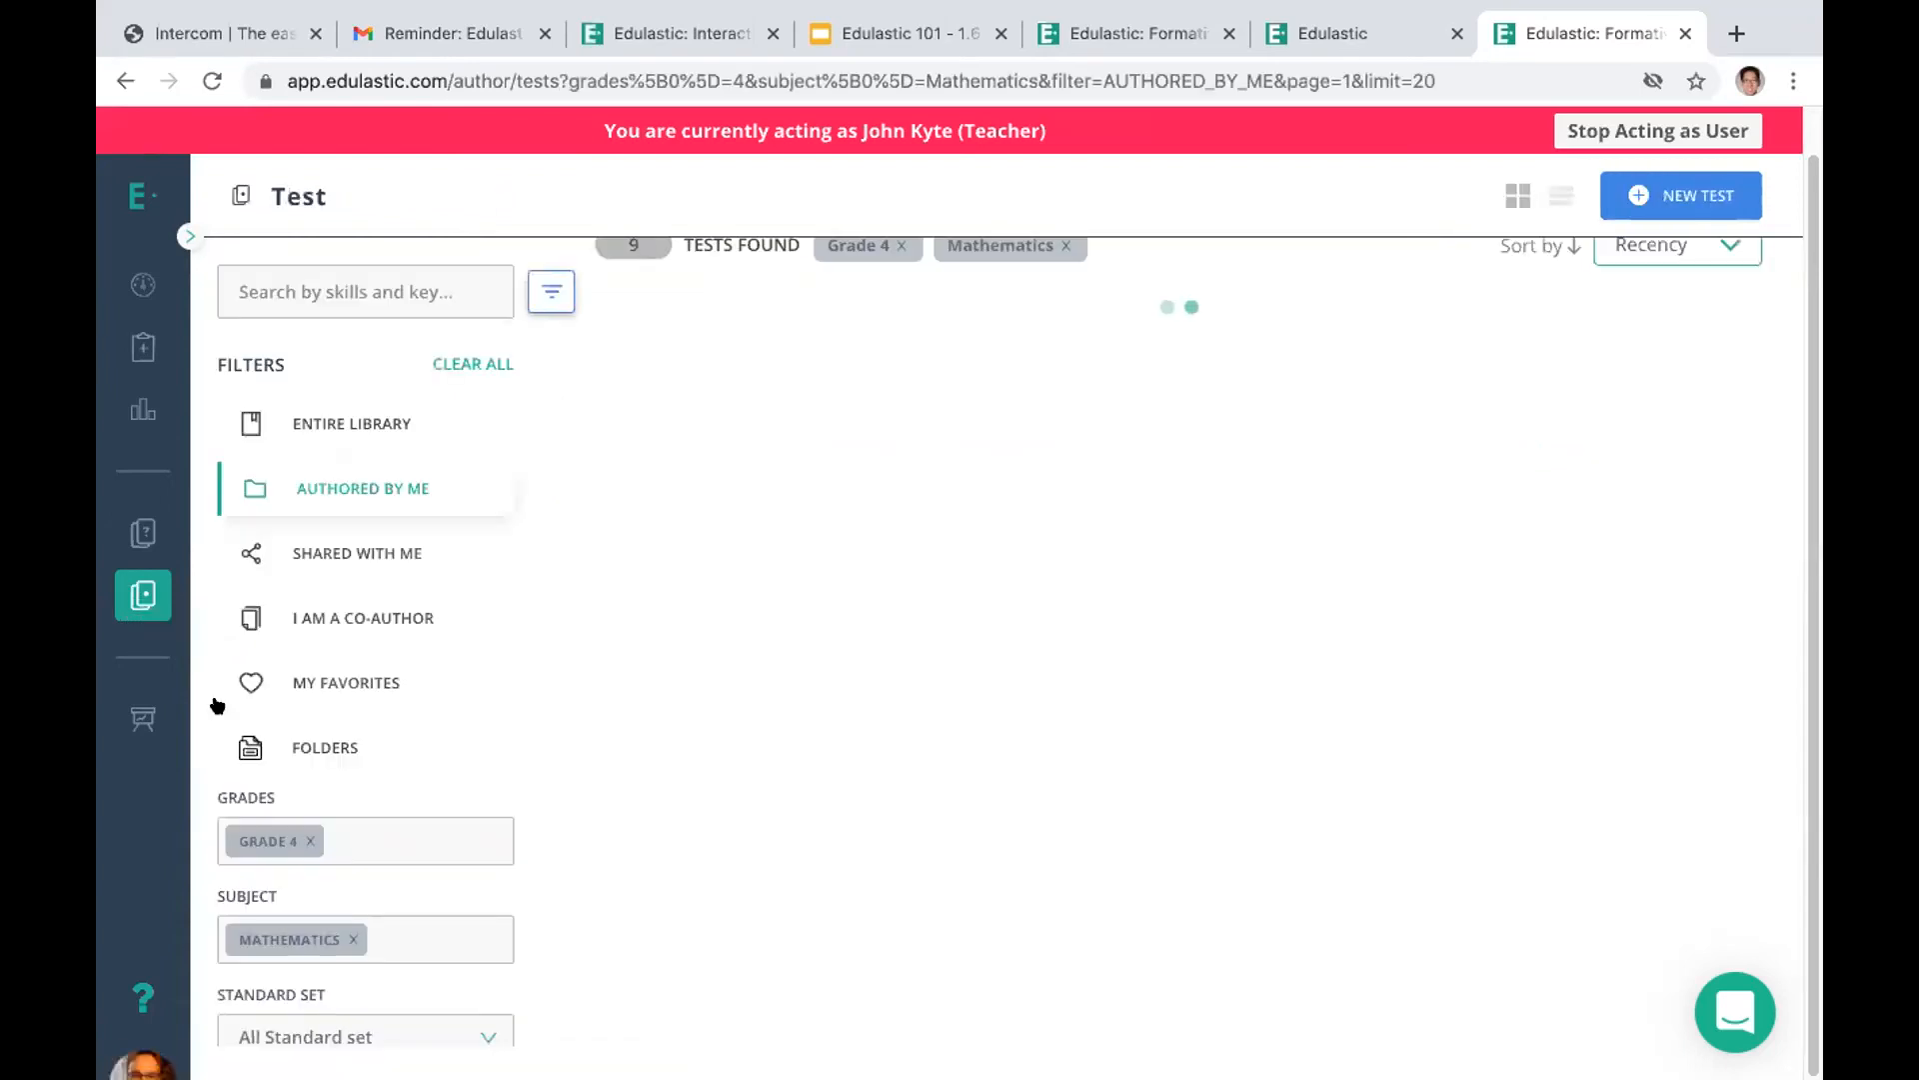
pyautogui.click(335, 425)
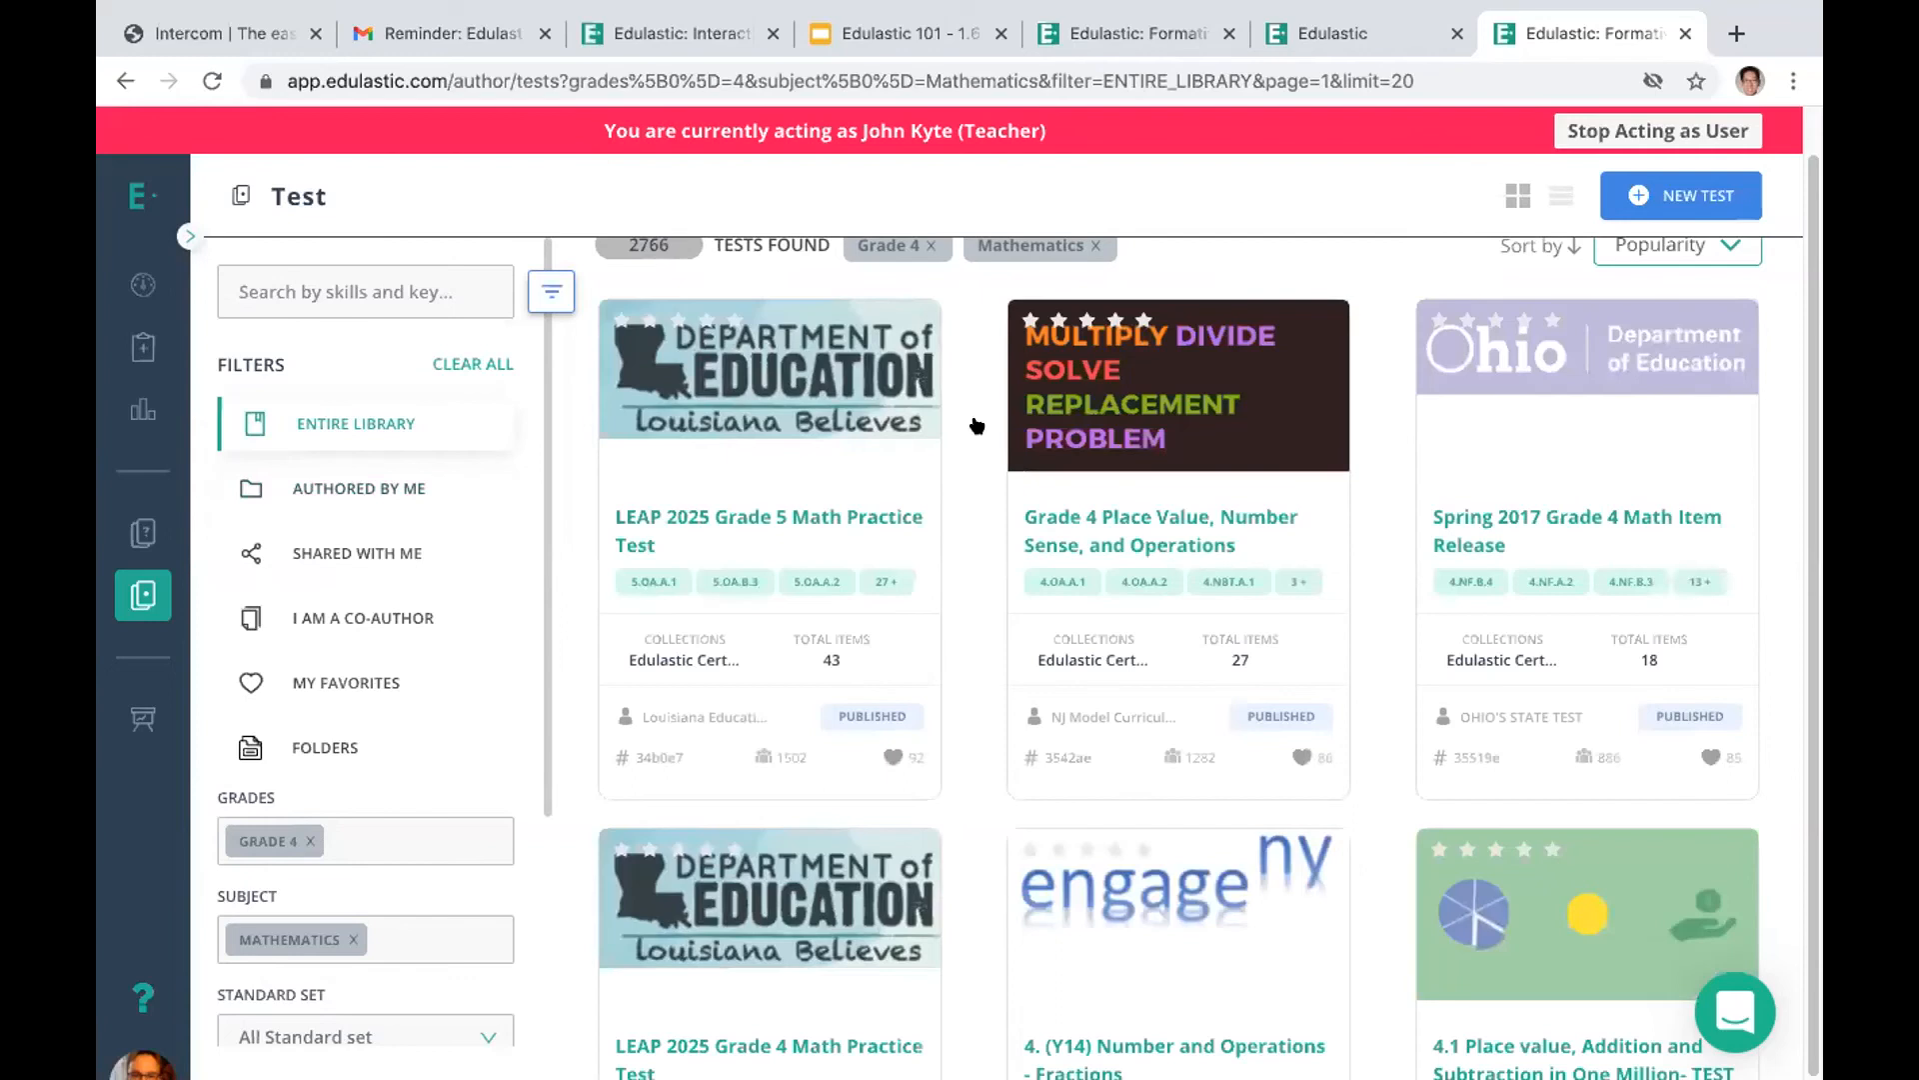
pyautogui.click(314, 290)
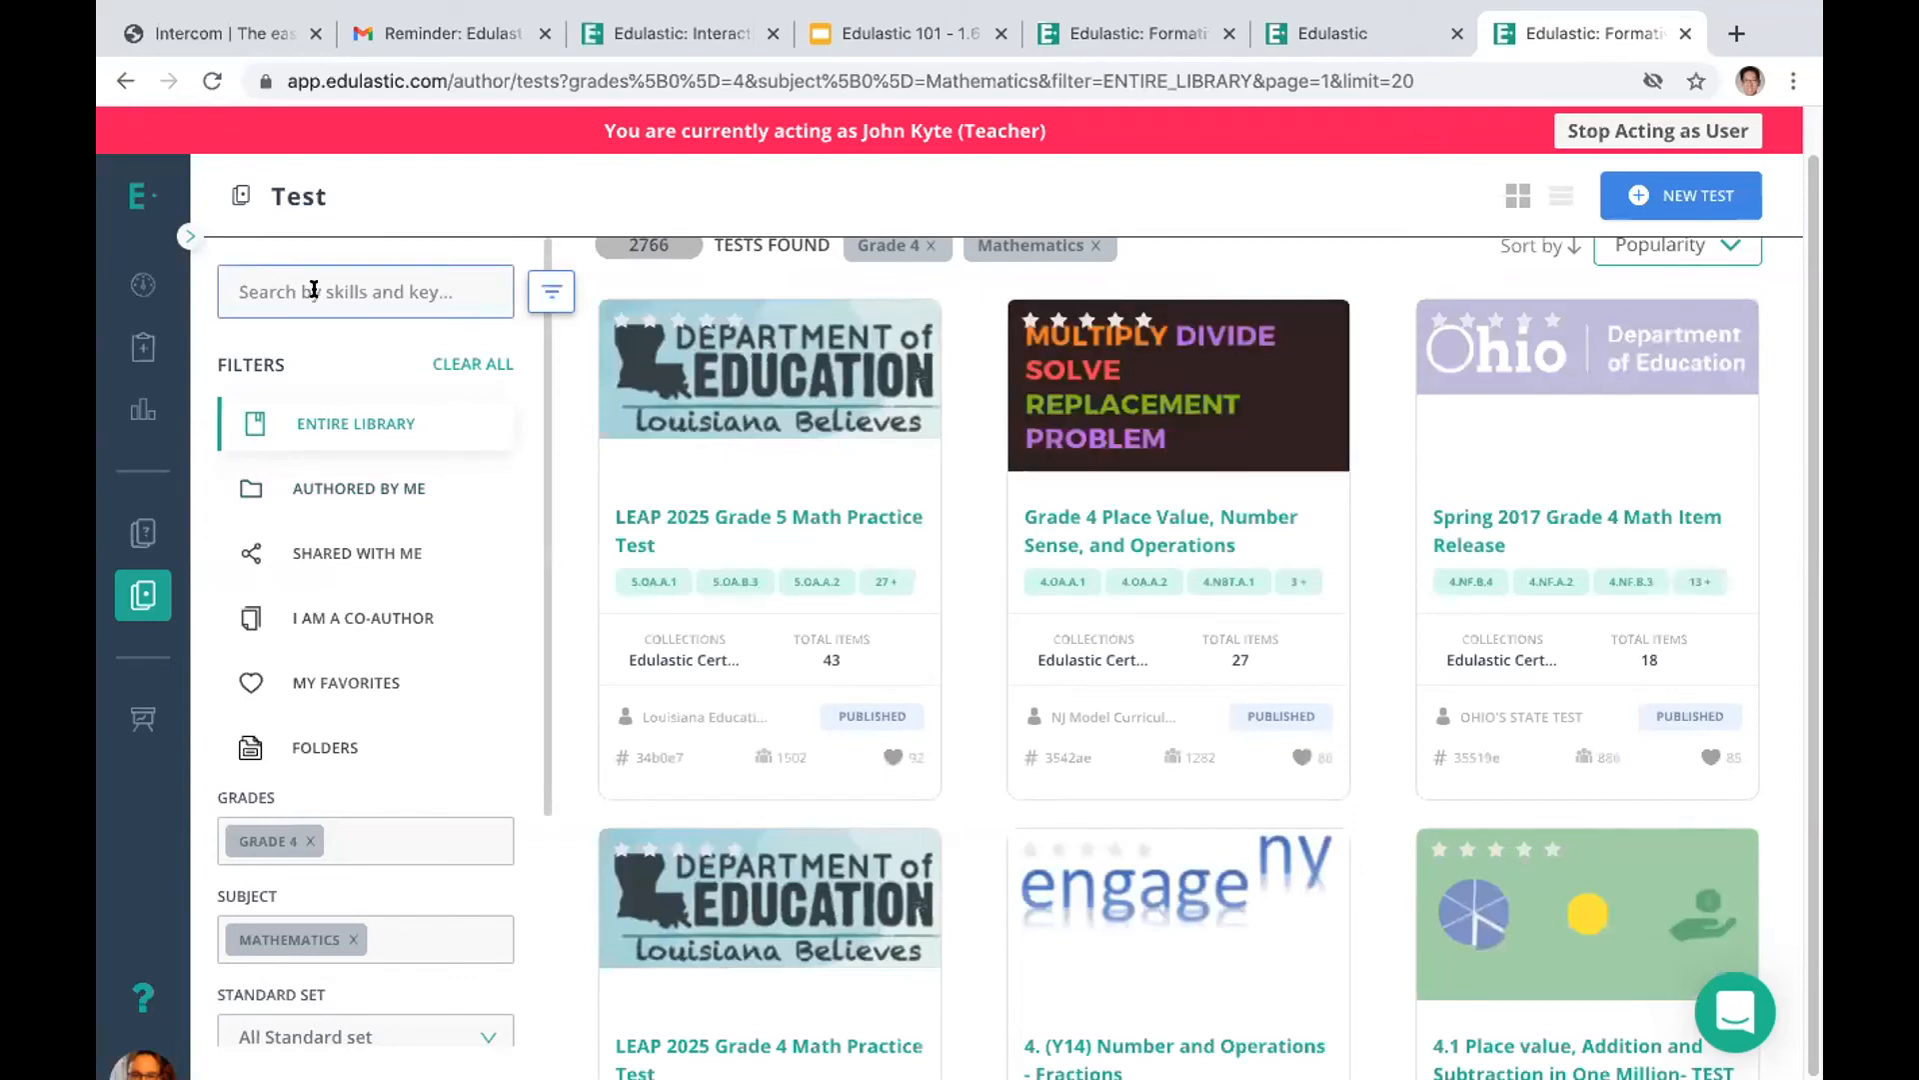
pyautogui.scroll(-3, 528, 820)
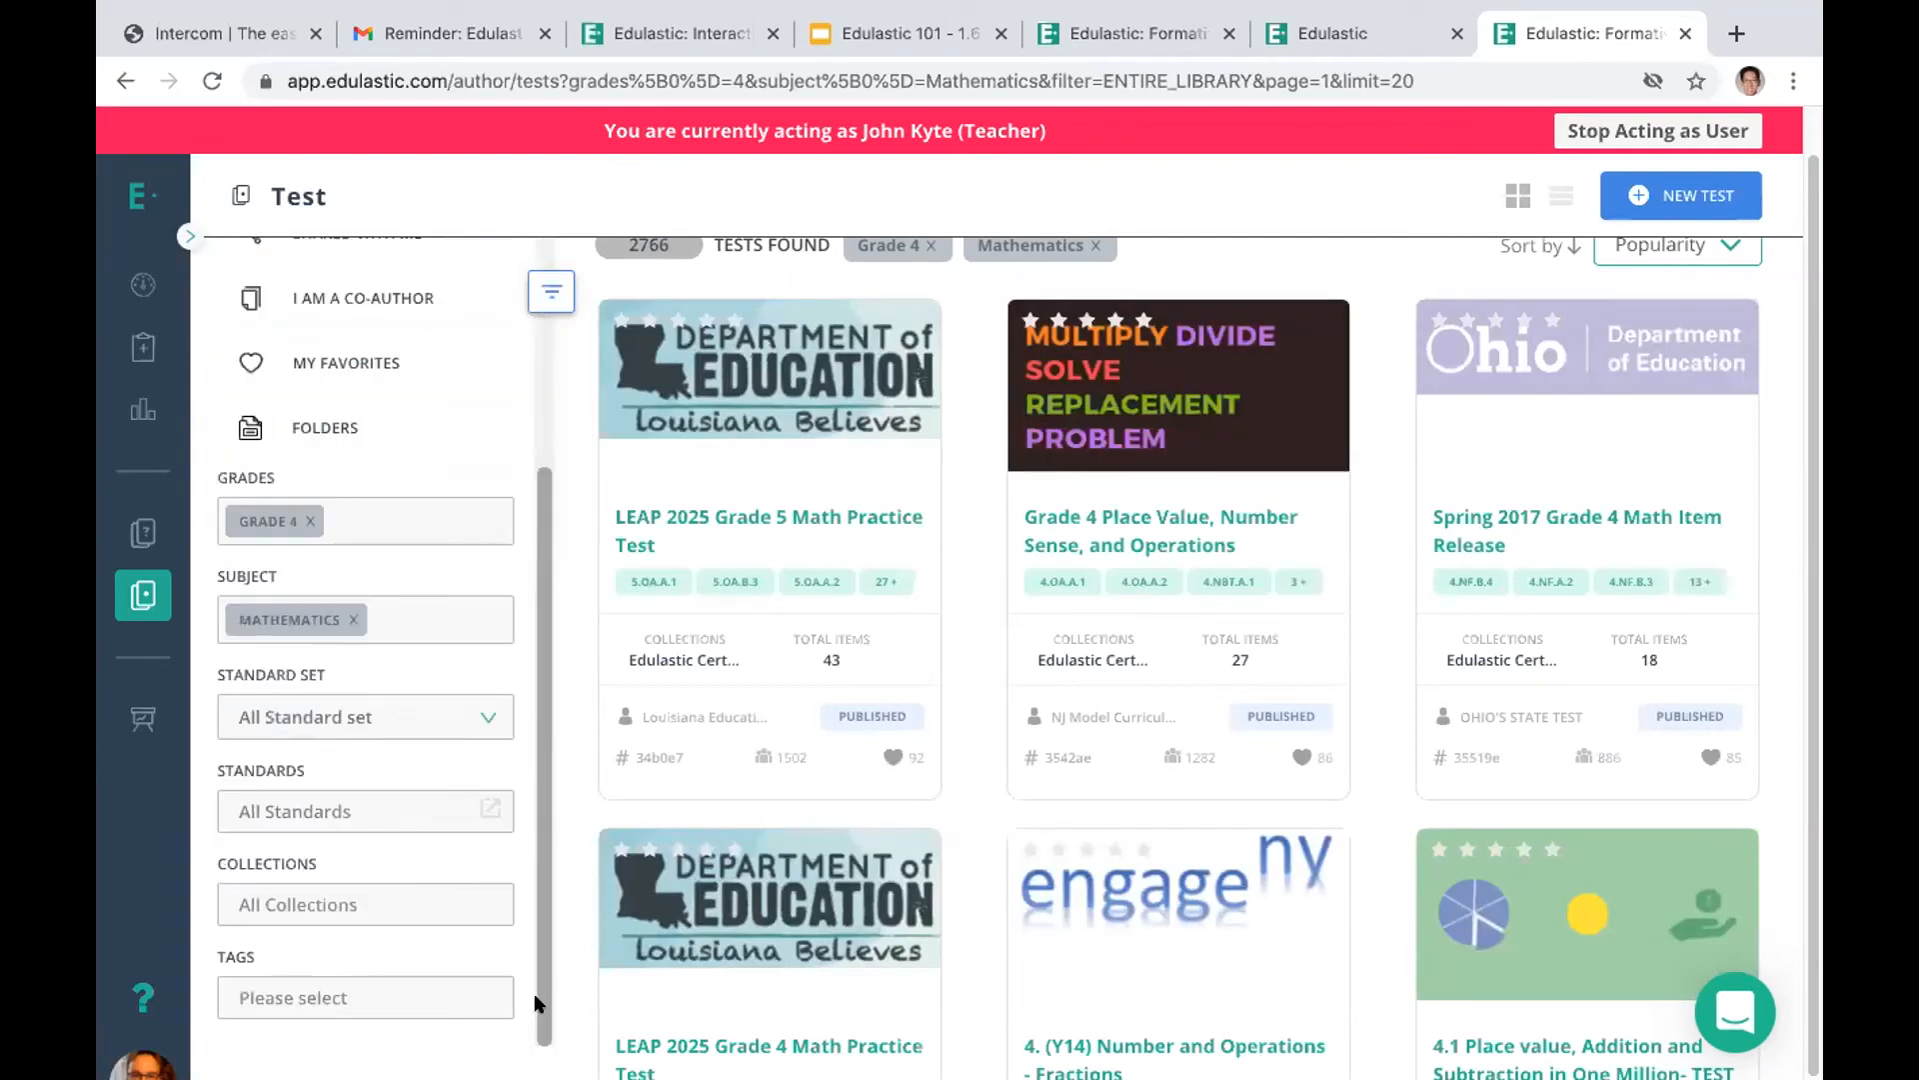
pyautogui.scroll(3, 534, 328)
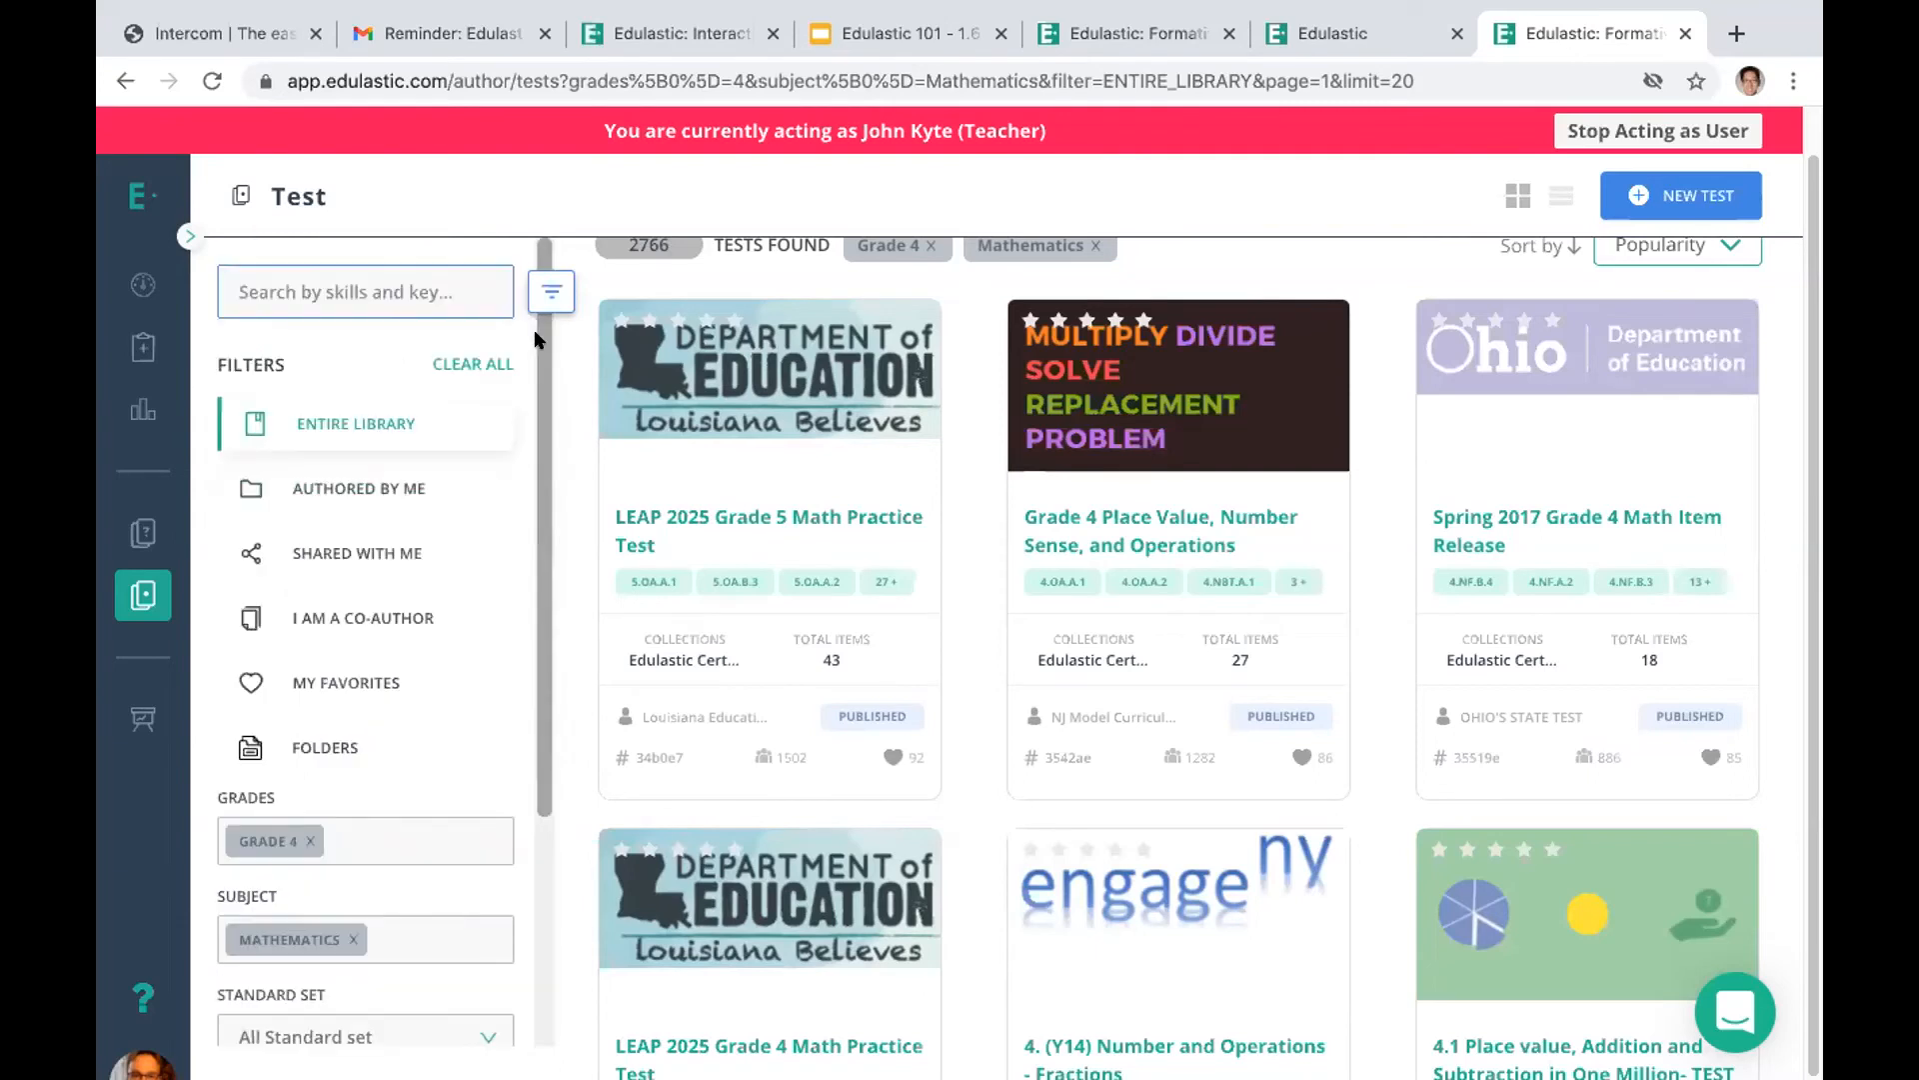
pyautogui.click(362, 291)
pyautogui.write('tei')
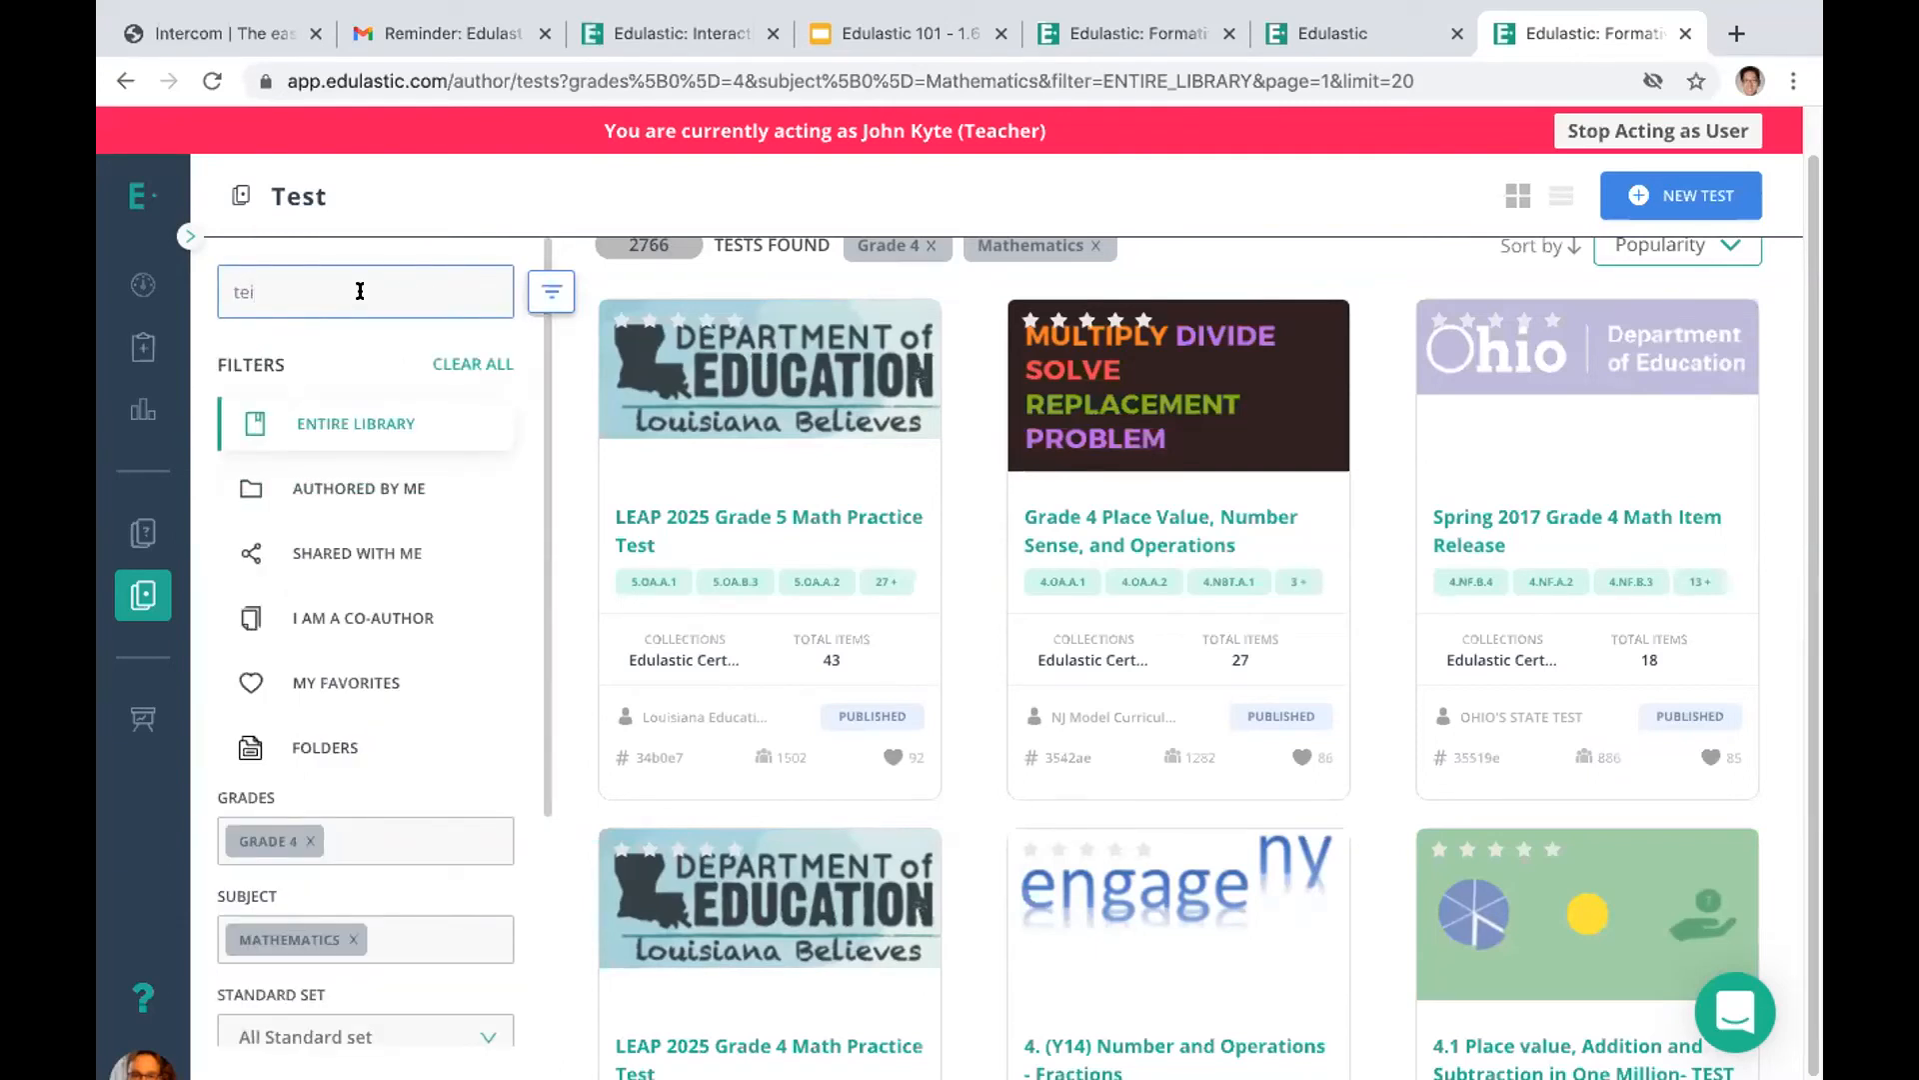
pyautogui.press('Return')
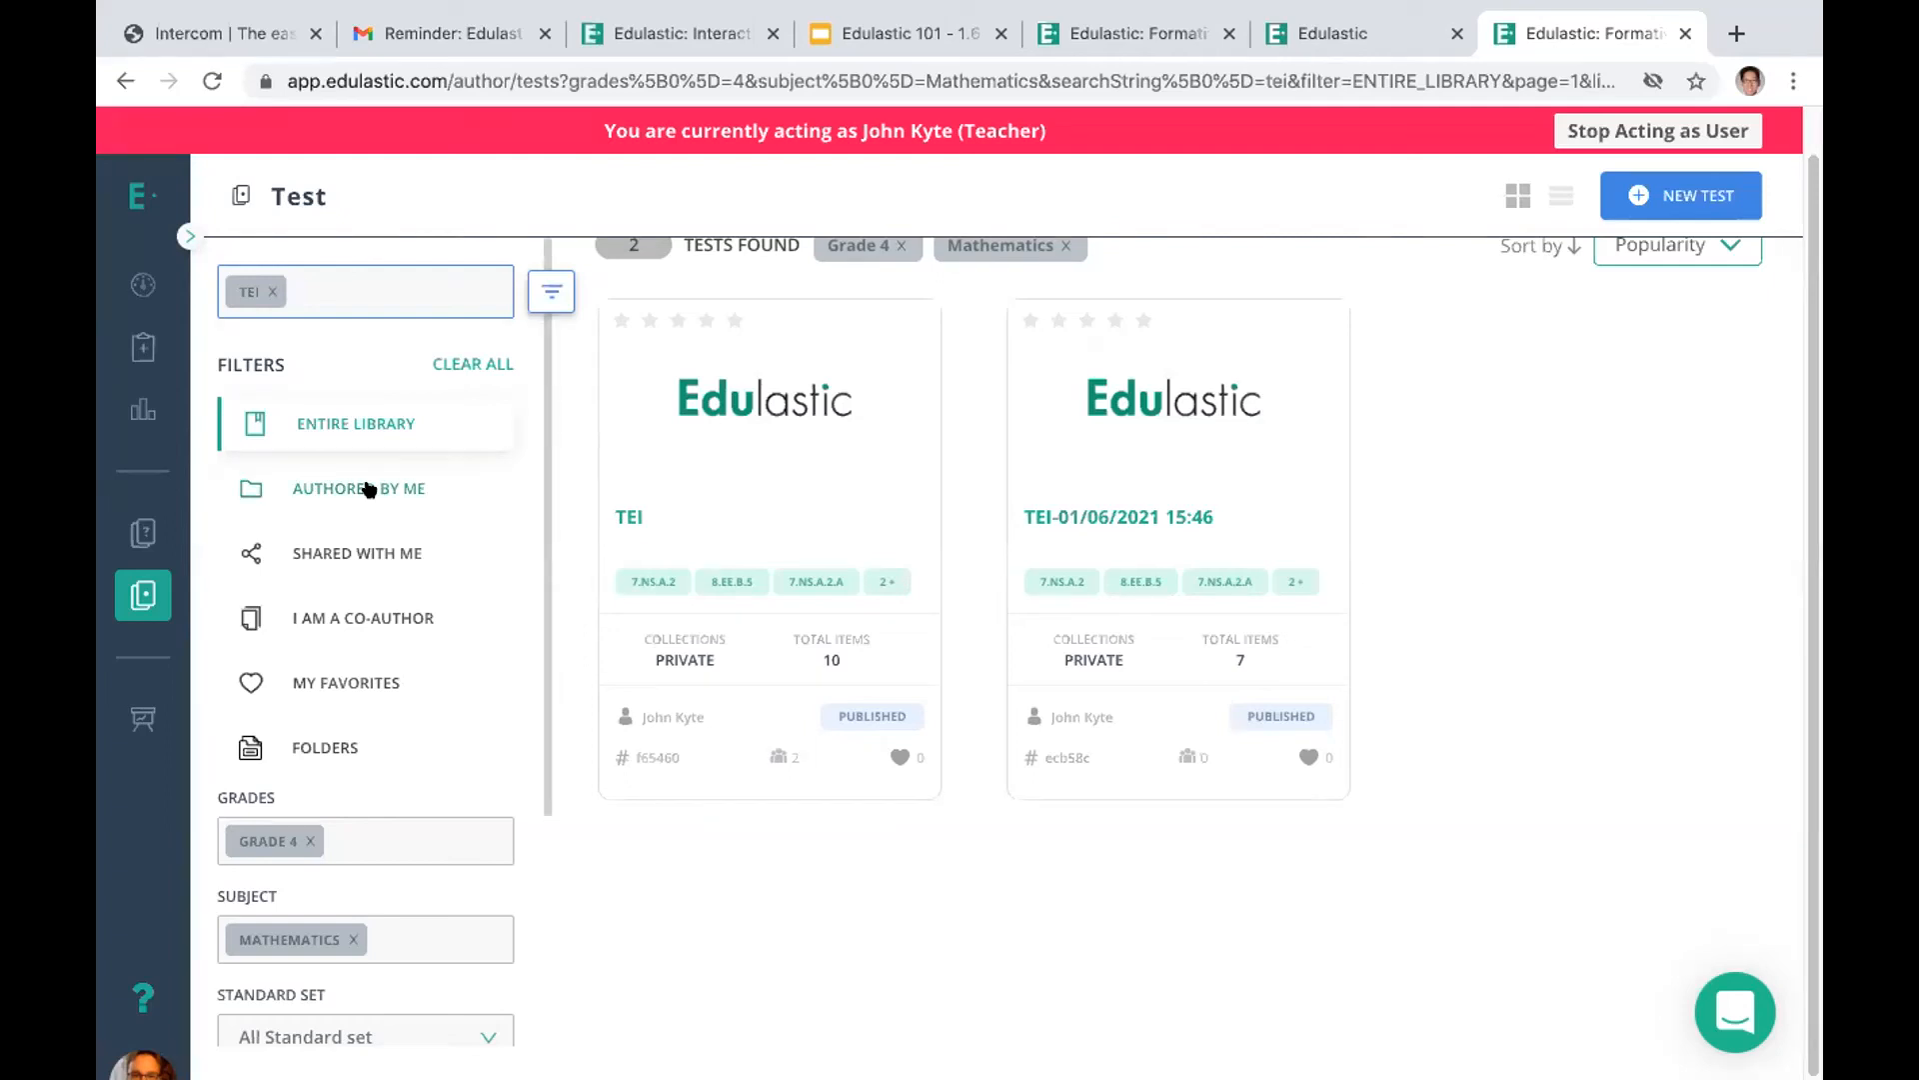
# Limit the test library to tests authored by me and open the details of TEI-01/06/2021 15:46
pyautogui.click(133, 601)
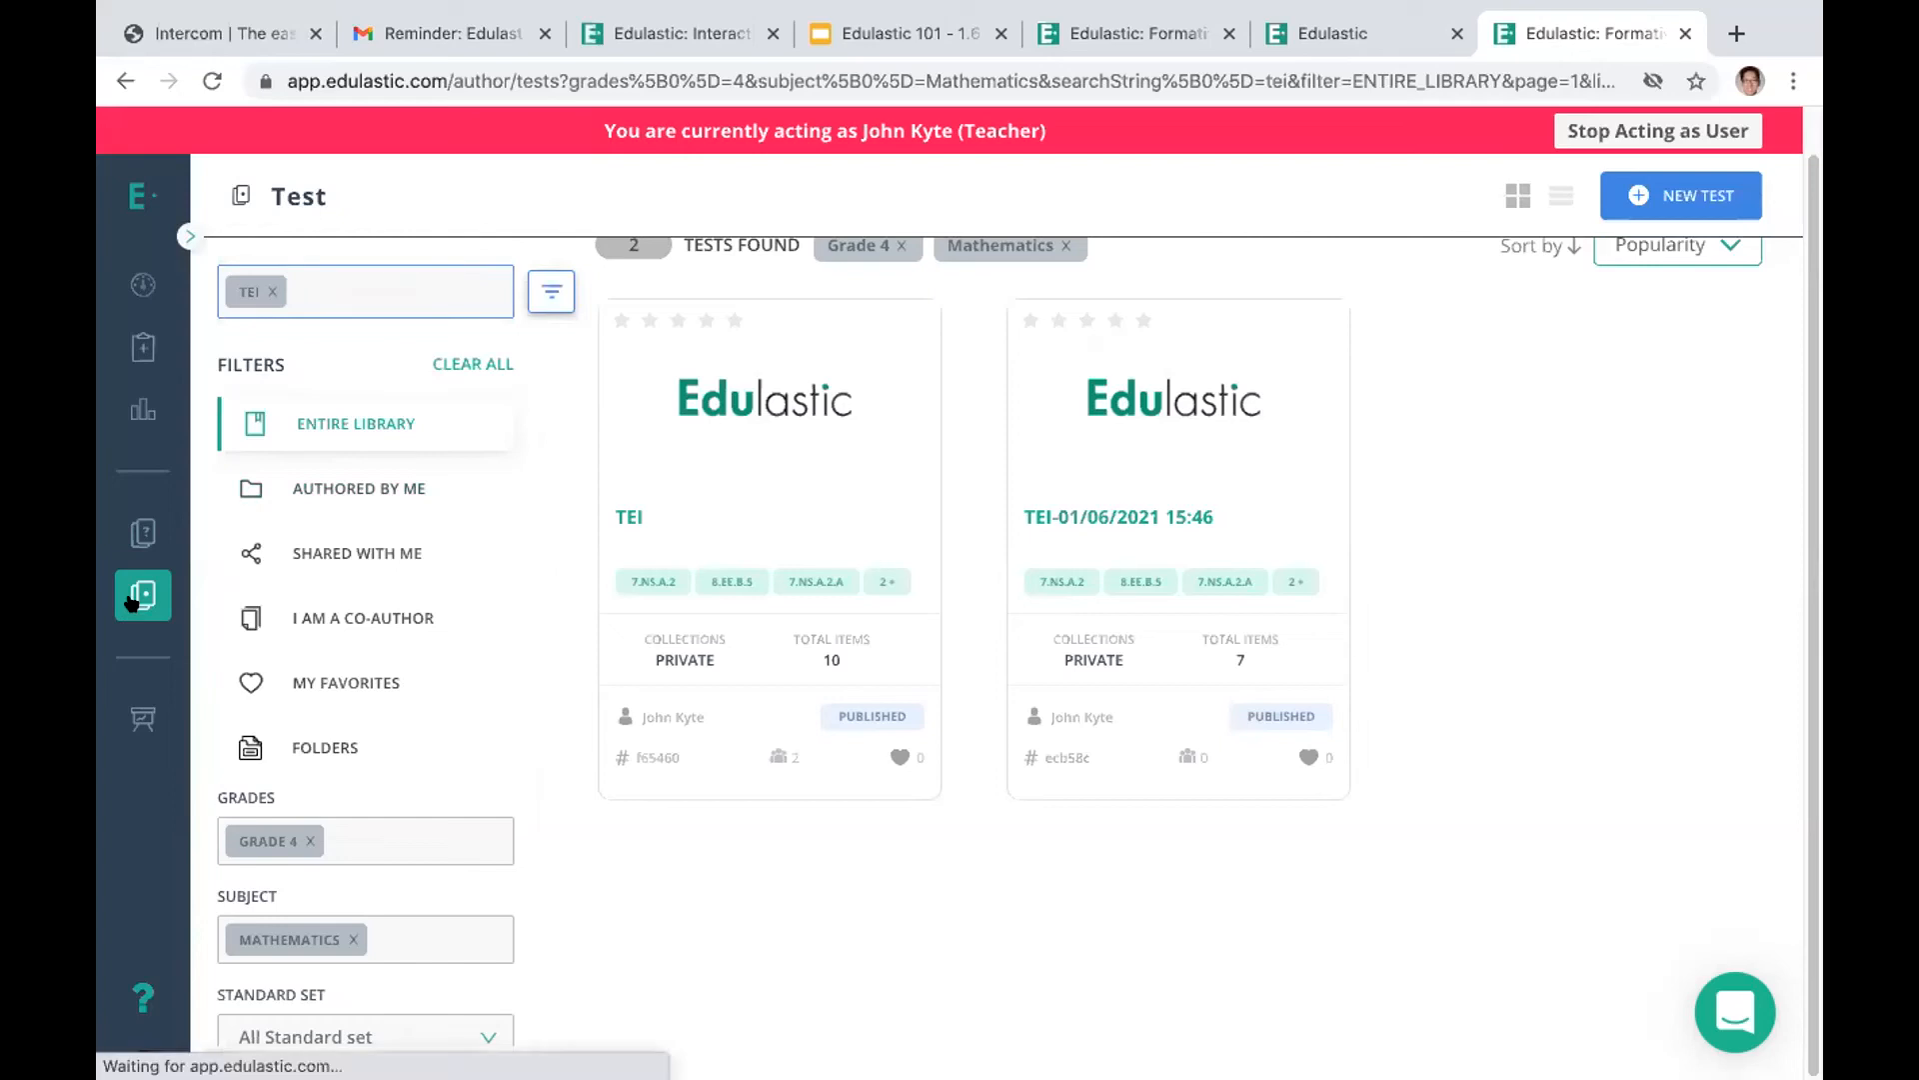
pyautogui.click(335, 484)
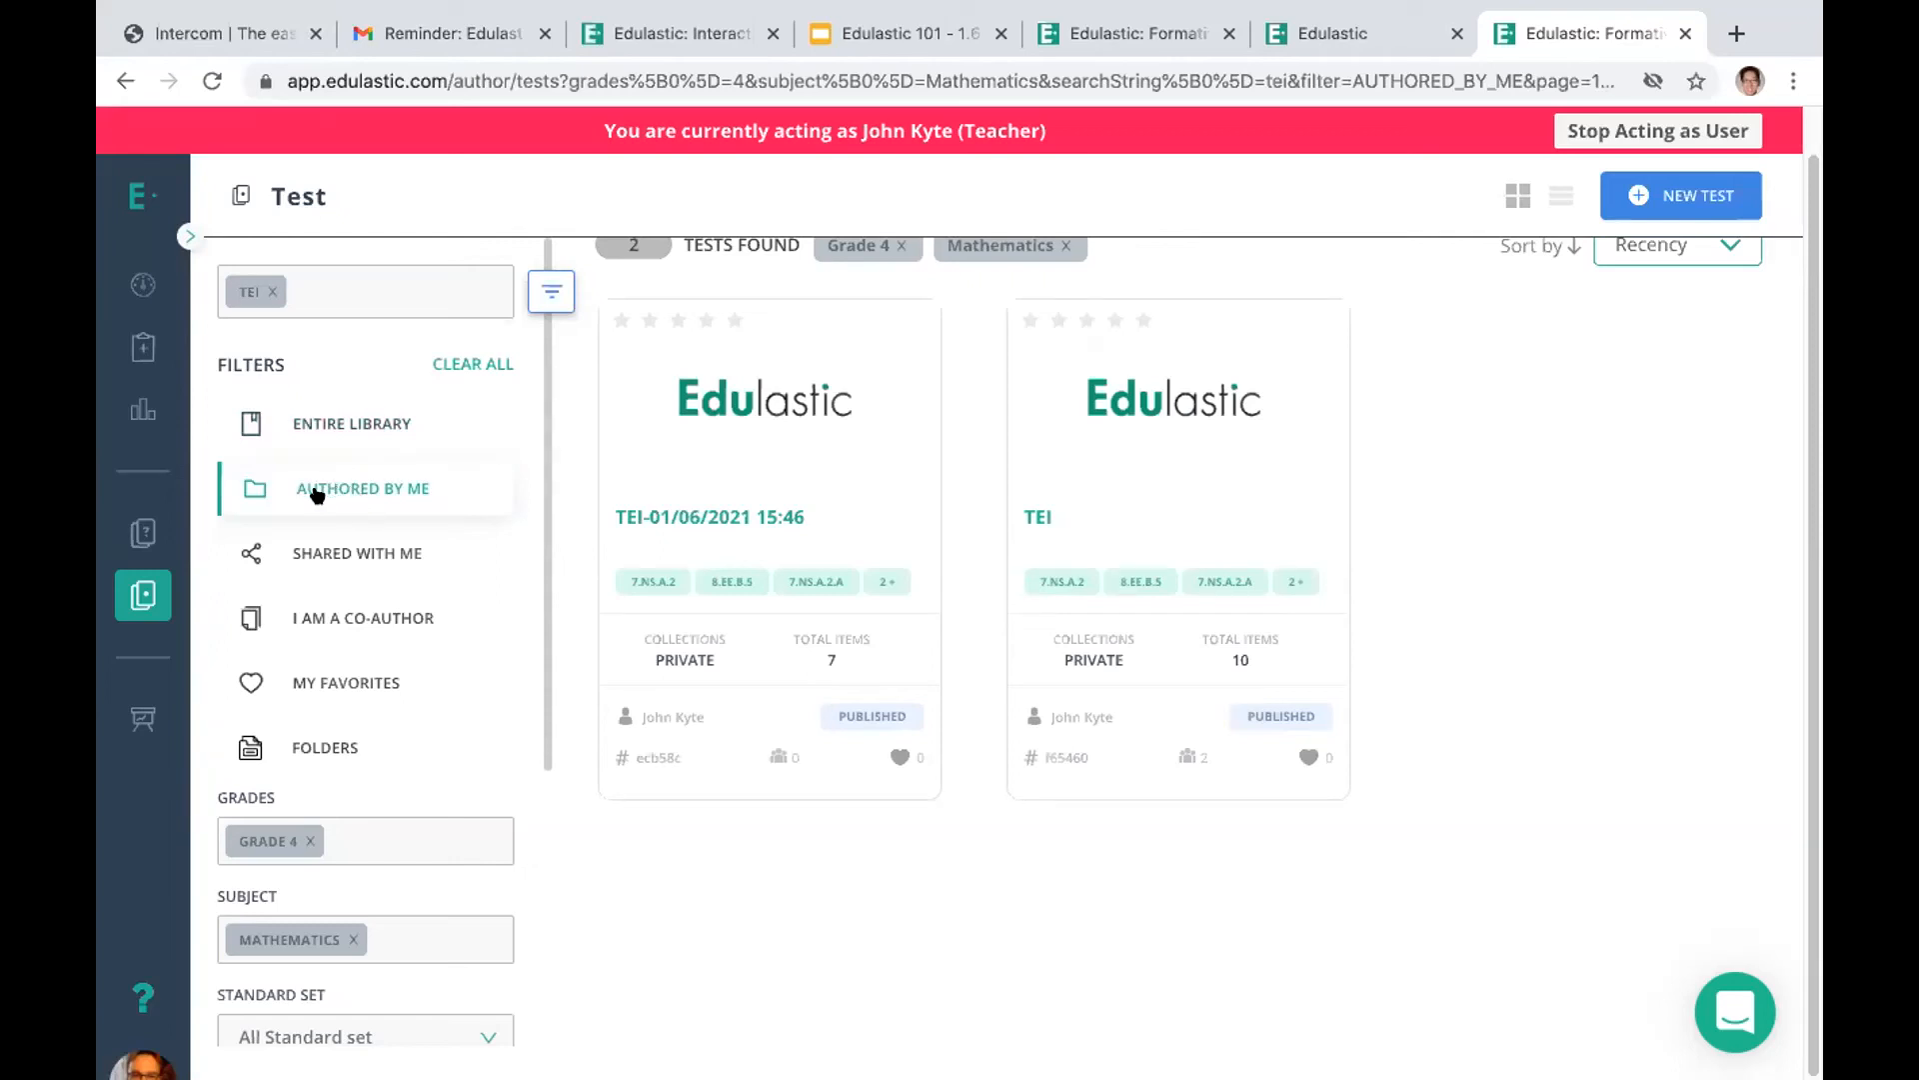
pyautogui.click(678, 518)
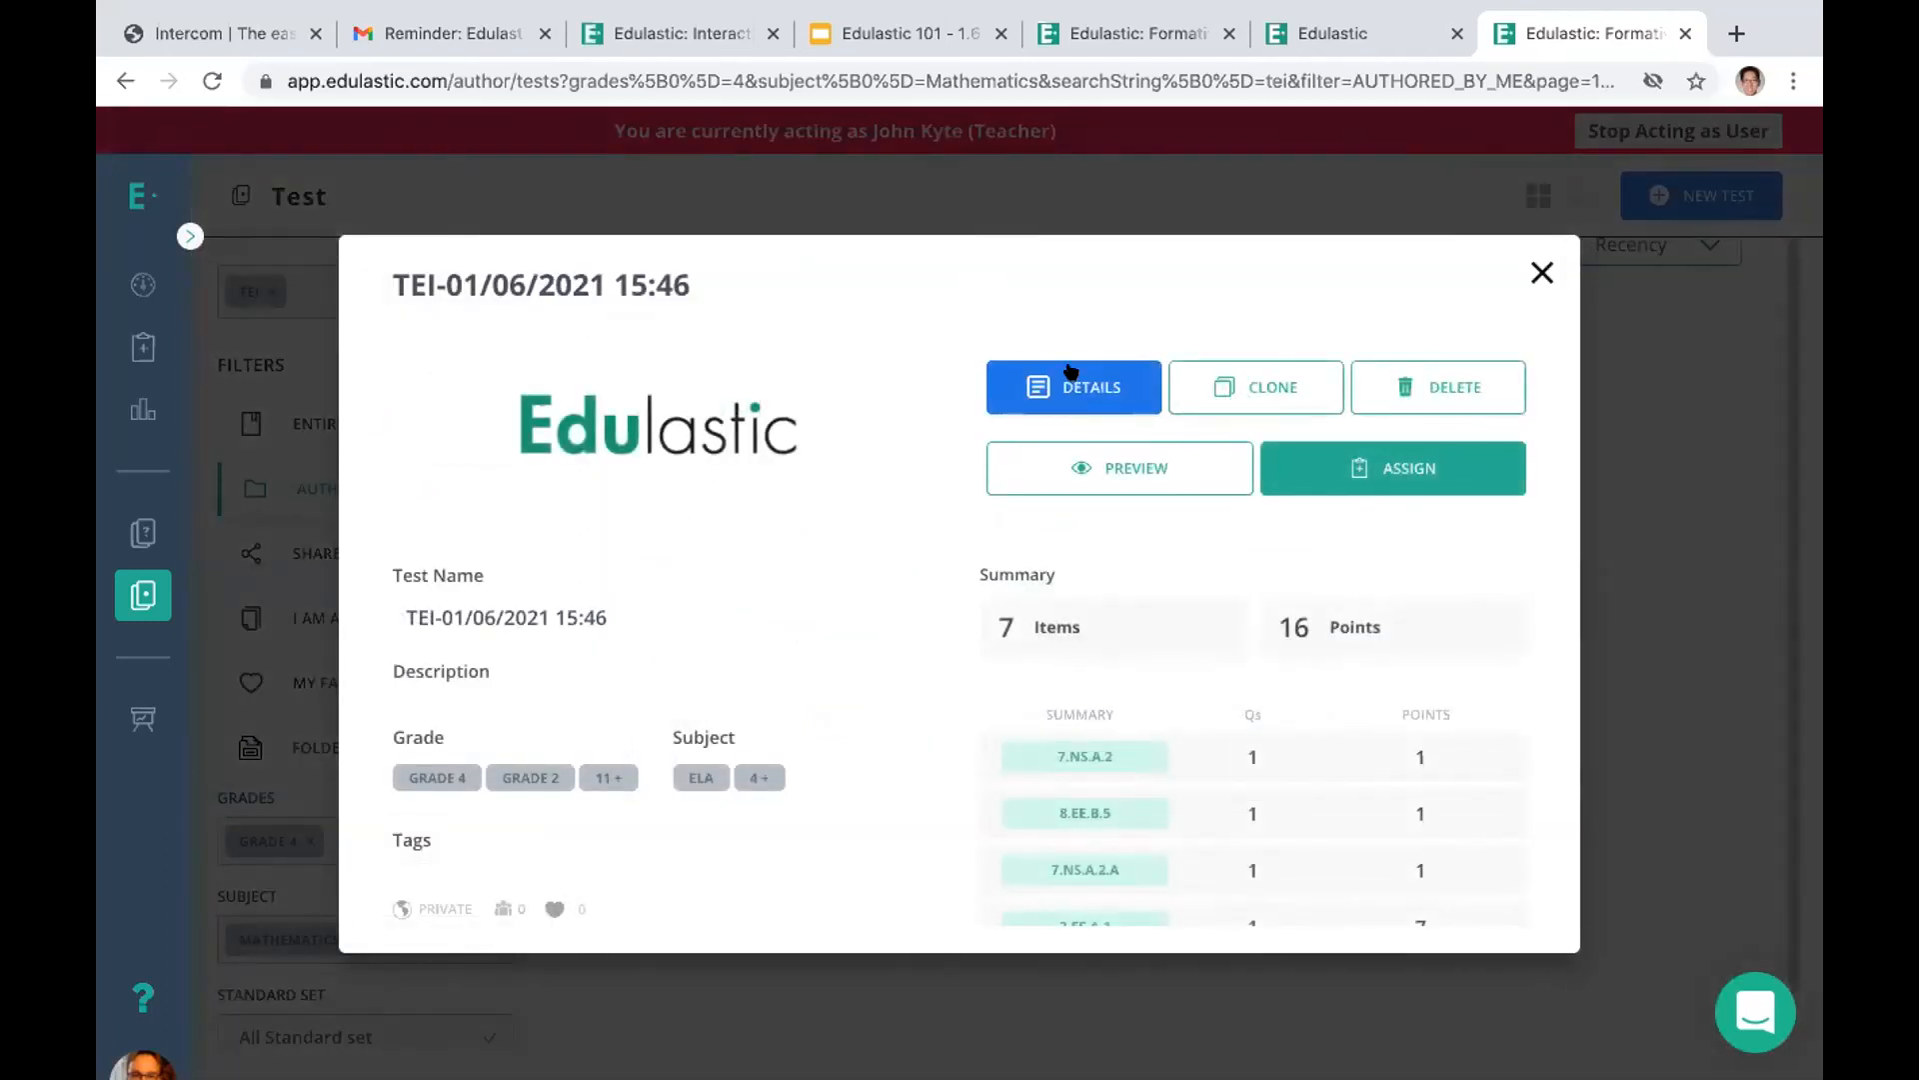
pyautogui.click(1071, 372)
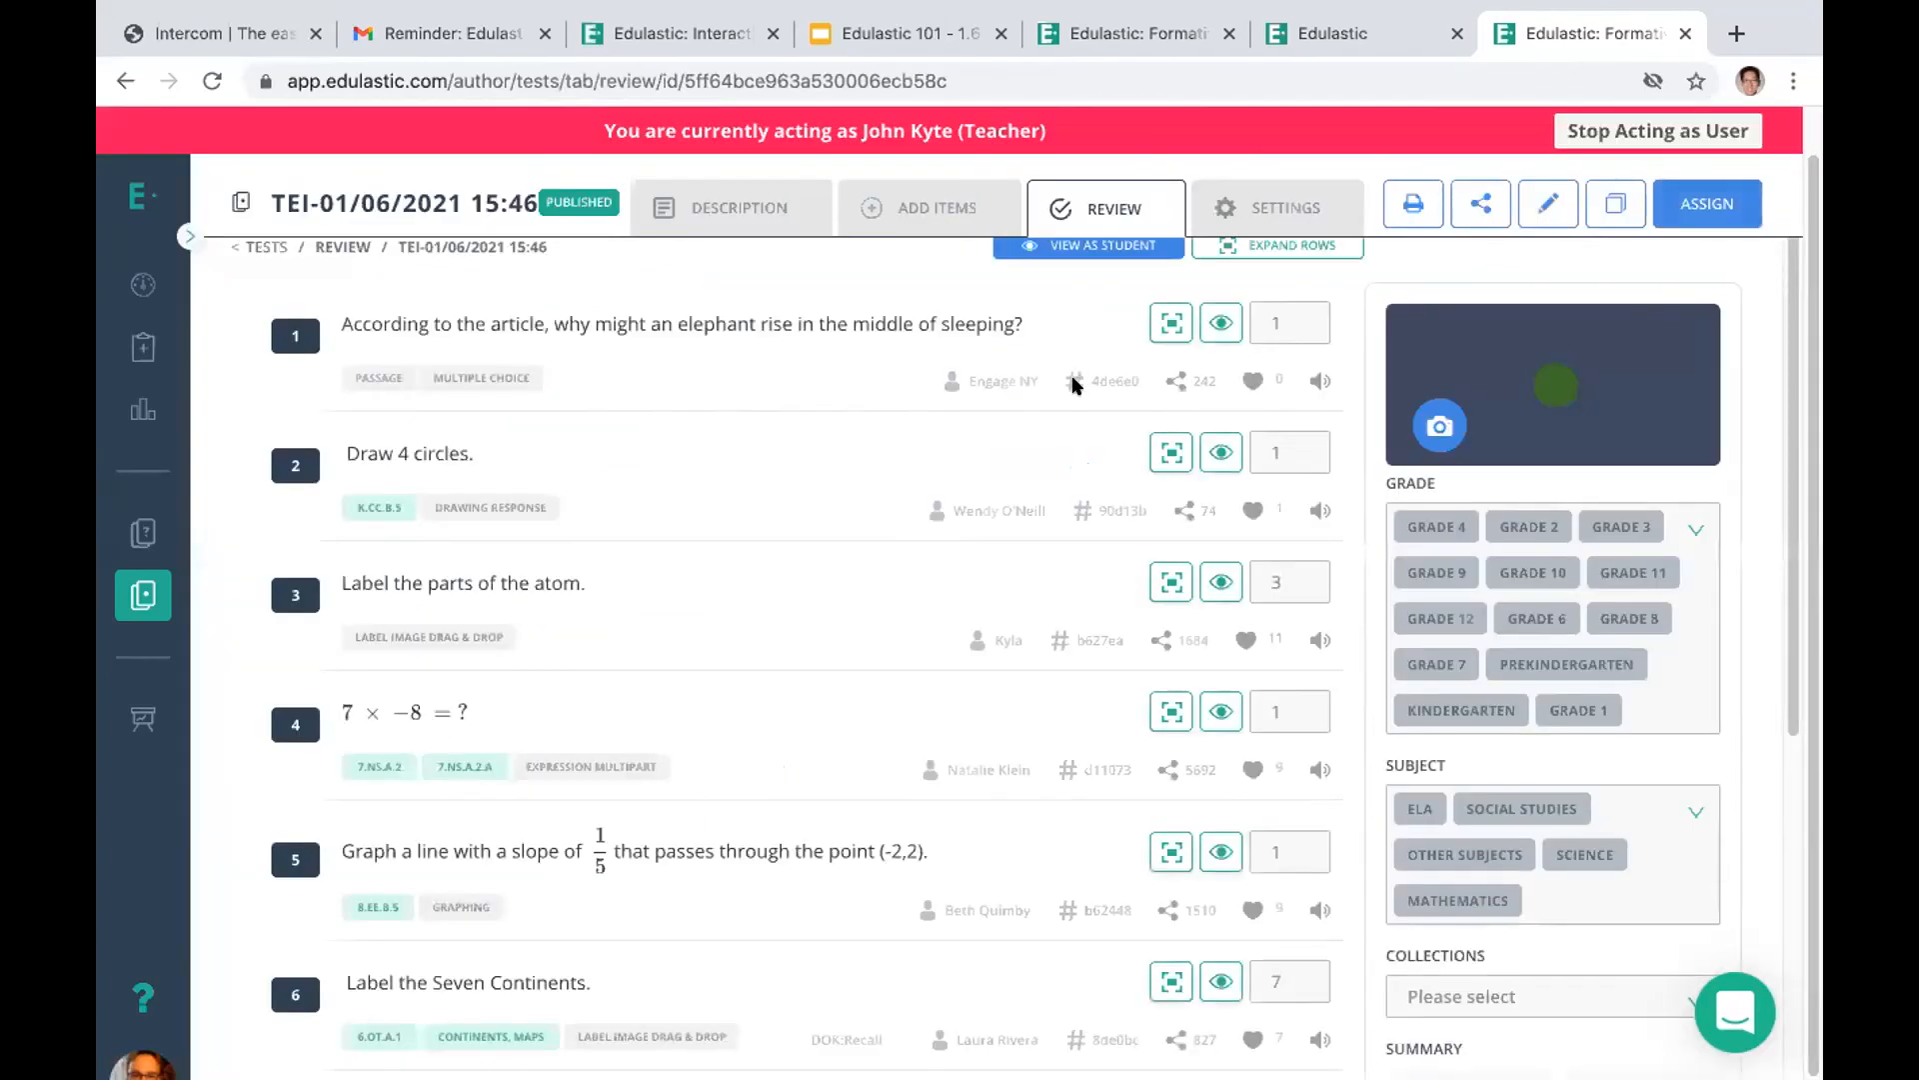
# Copy the TEI-01/06/2021 15:46 test's URL from its sharing options and close them
pyautogui.click(1478, 206)
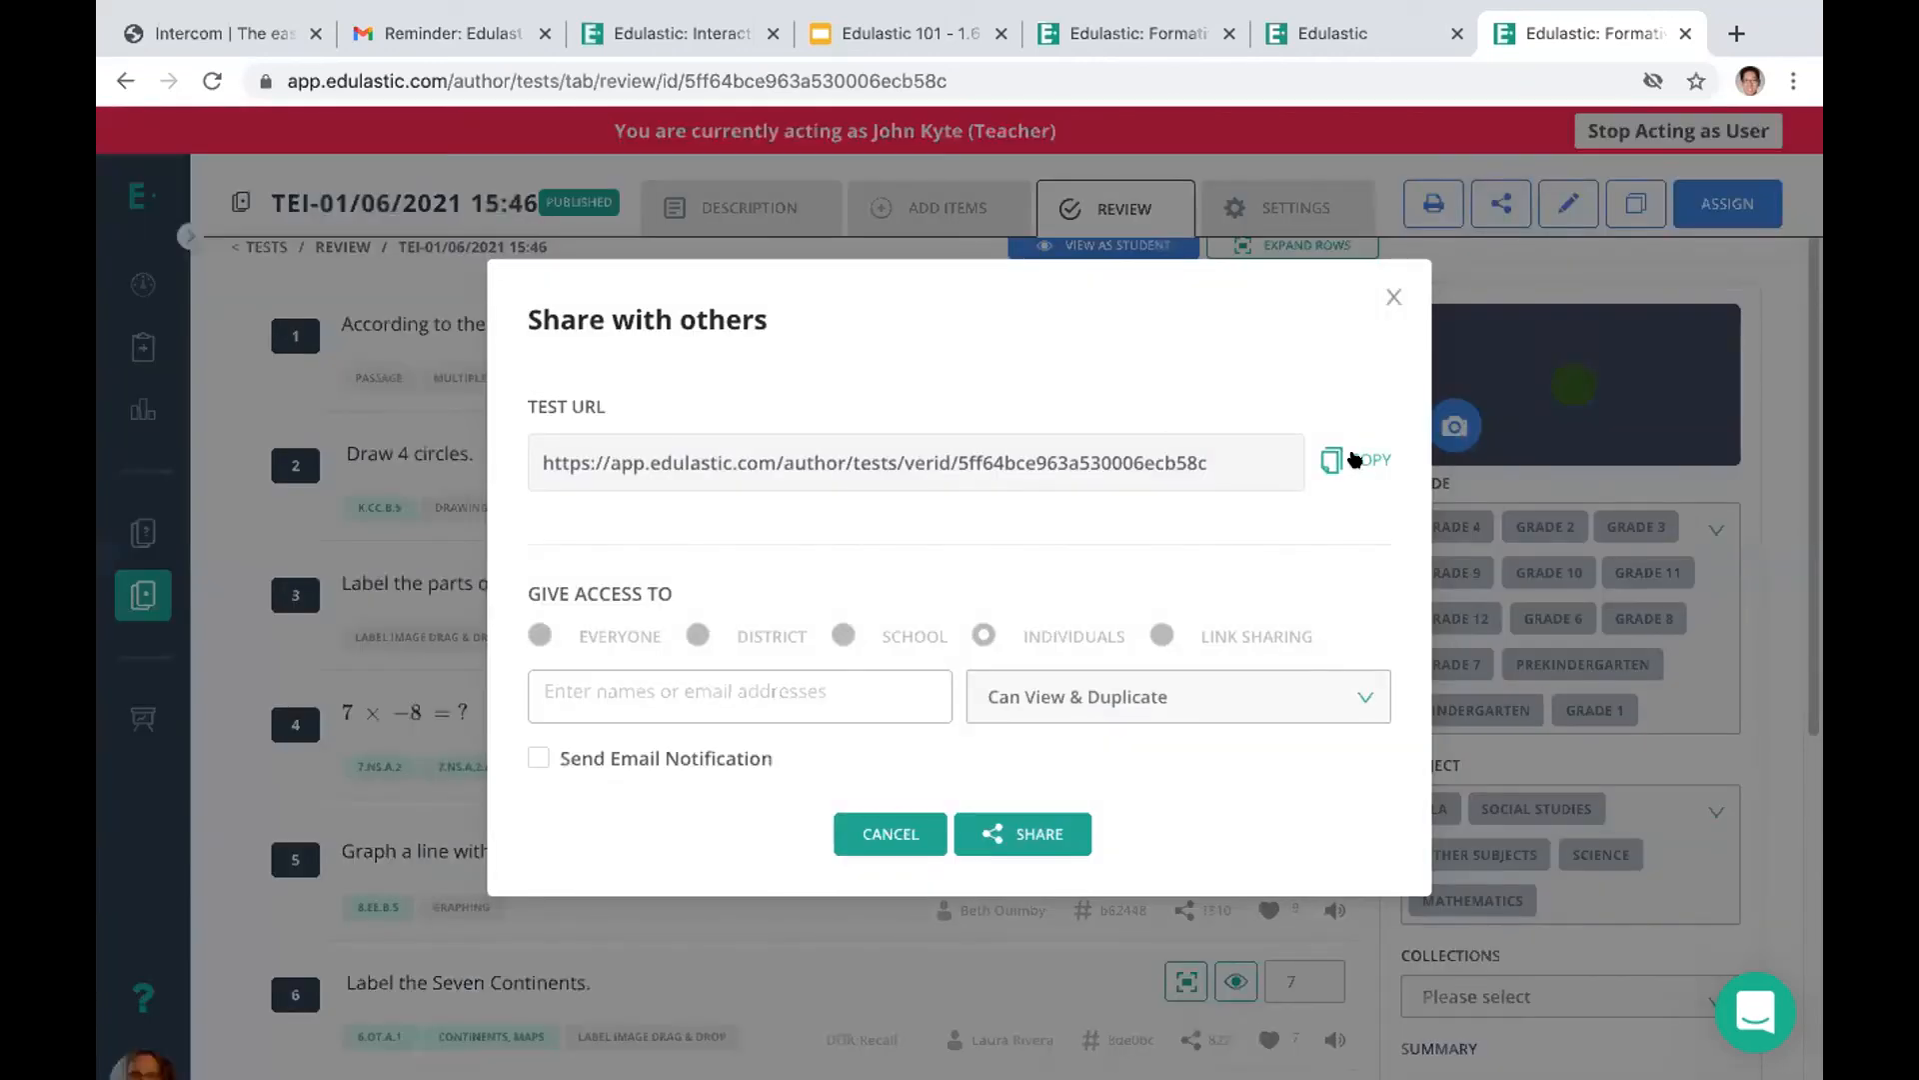
pyautogui.click(1355, 460)
pyautogui.click(1391, 296)
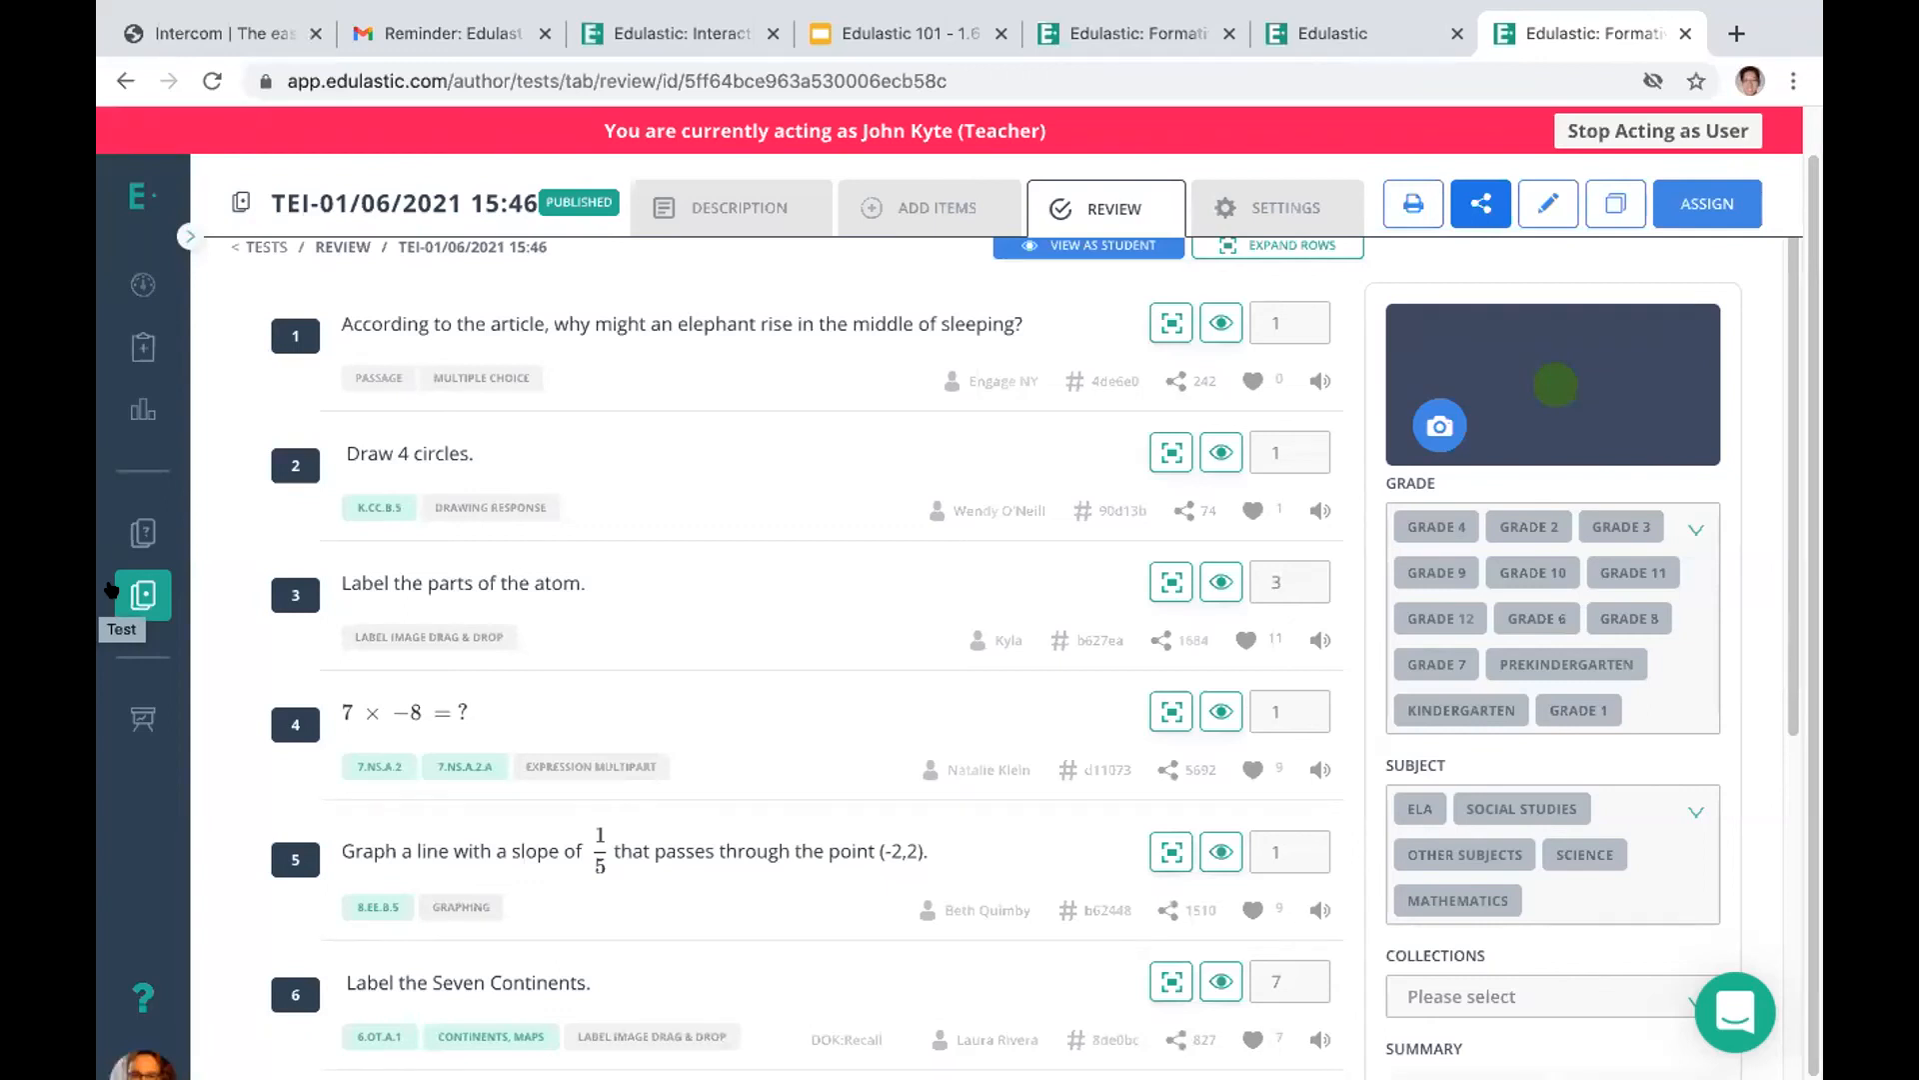
# Open the 7th Grade - Math Period 1 class and view the actions available for its students
pyautogui.click(141, 718)
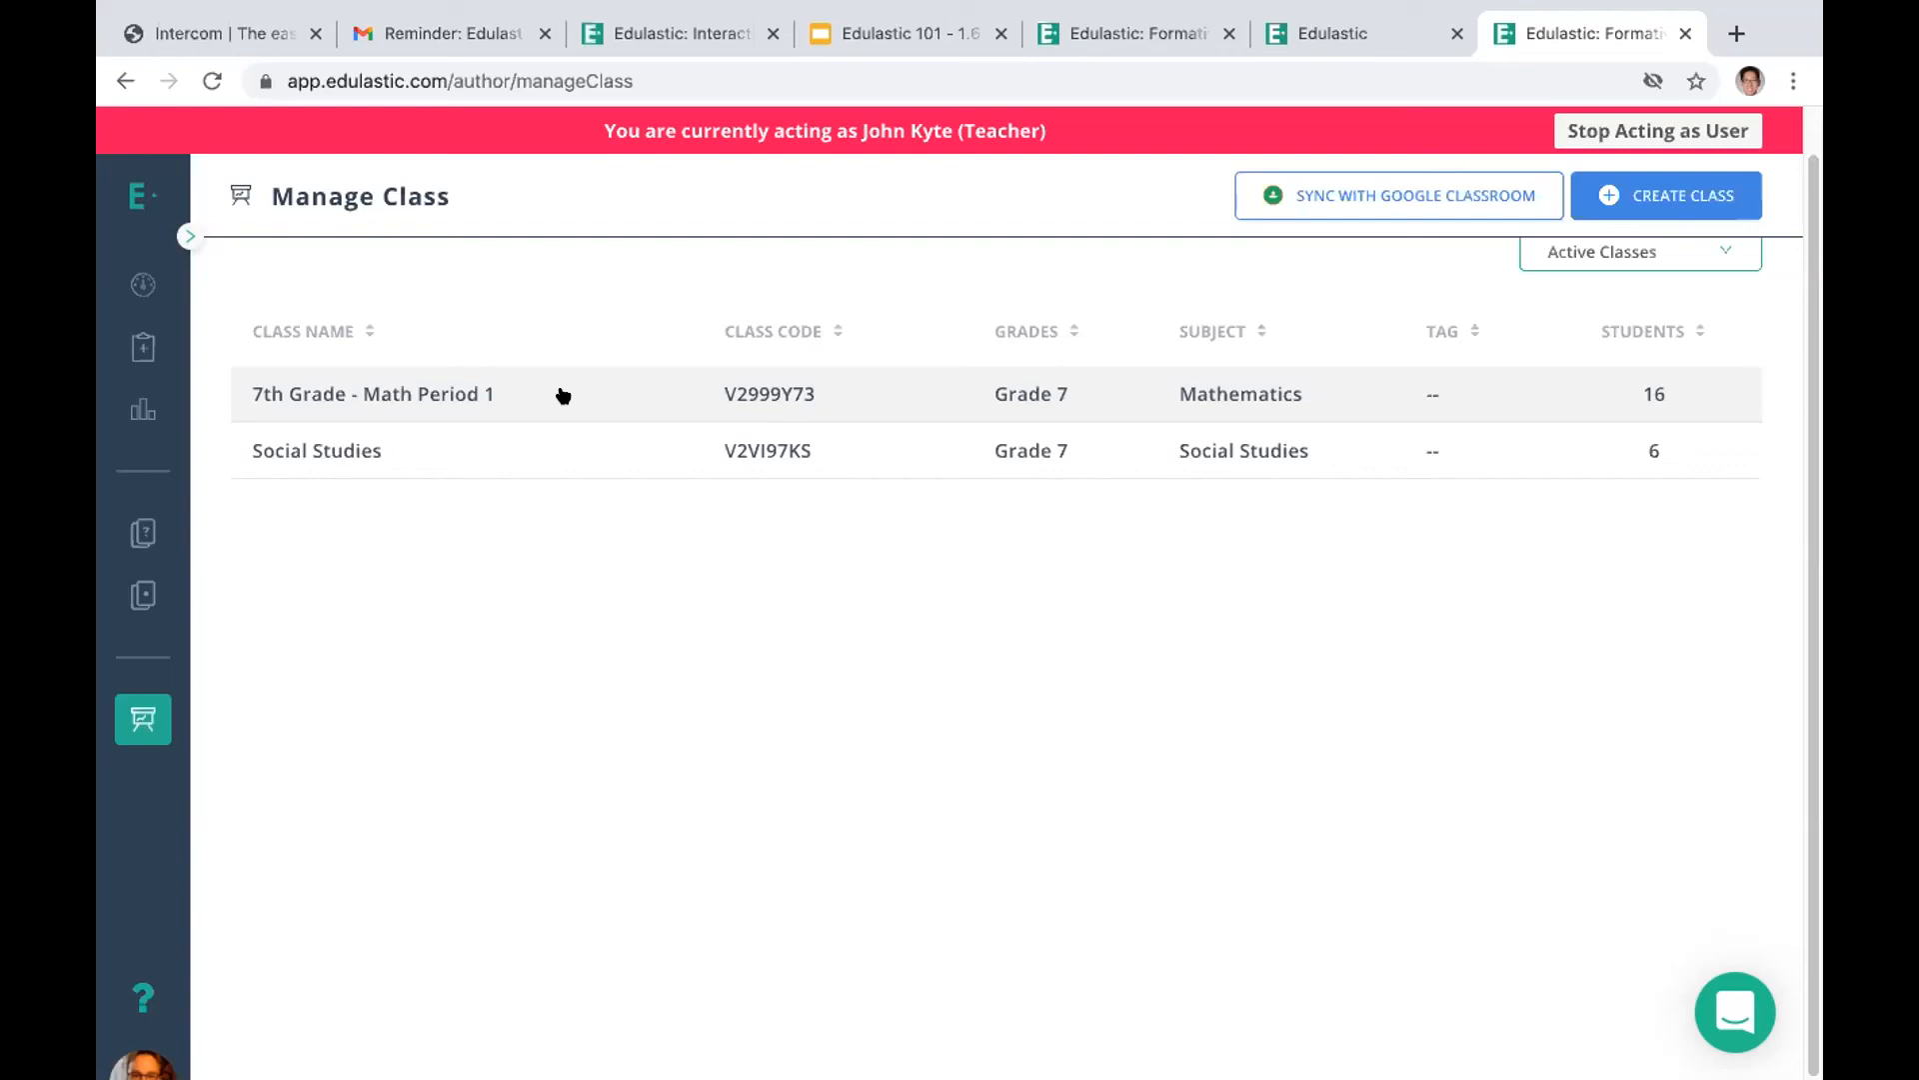
pyautogui.click(563, 394)
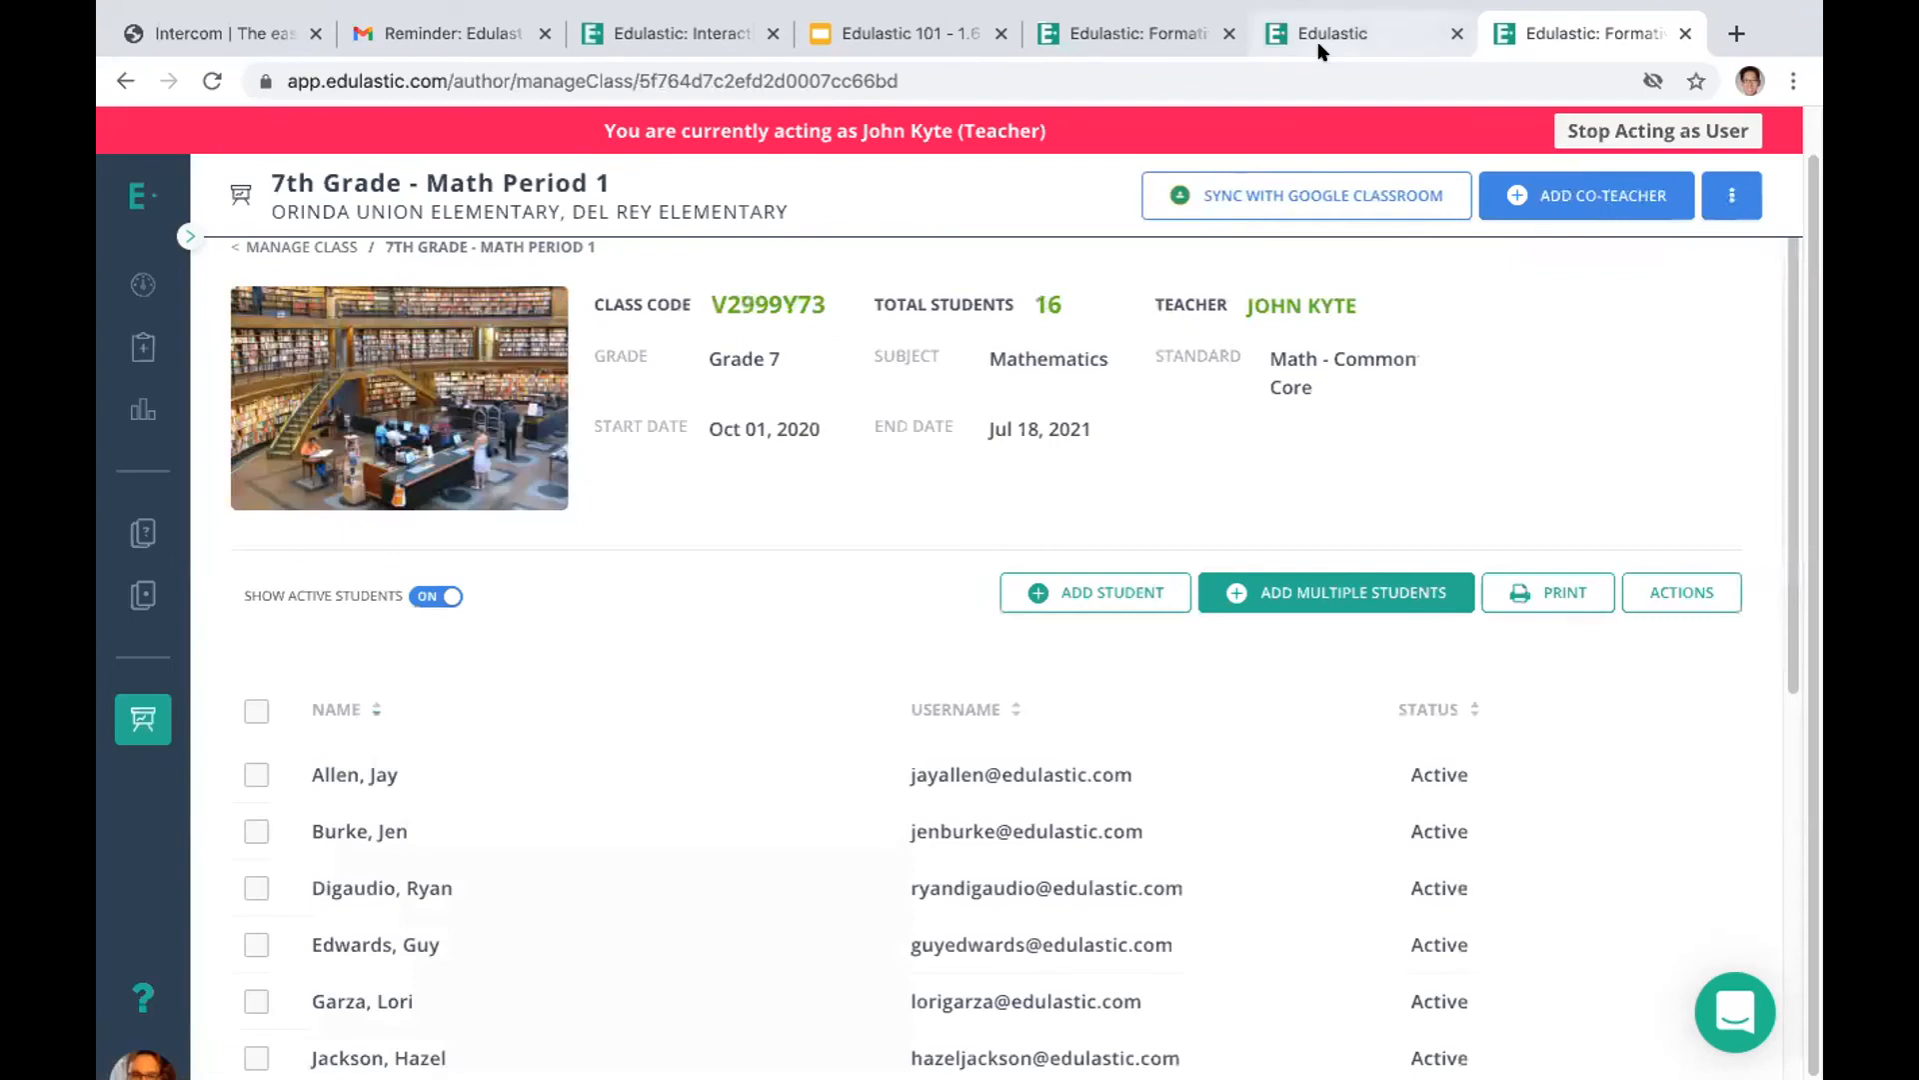
pyautogui.click(1278, 196)
pyautogui.click(1685, 600)
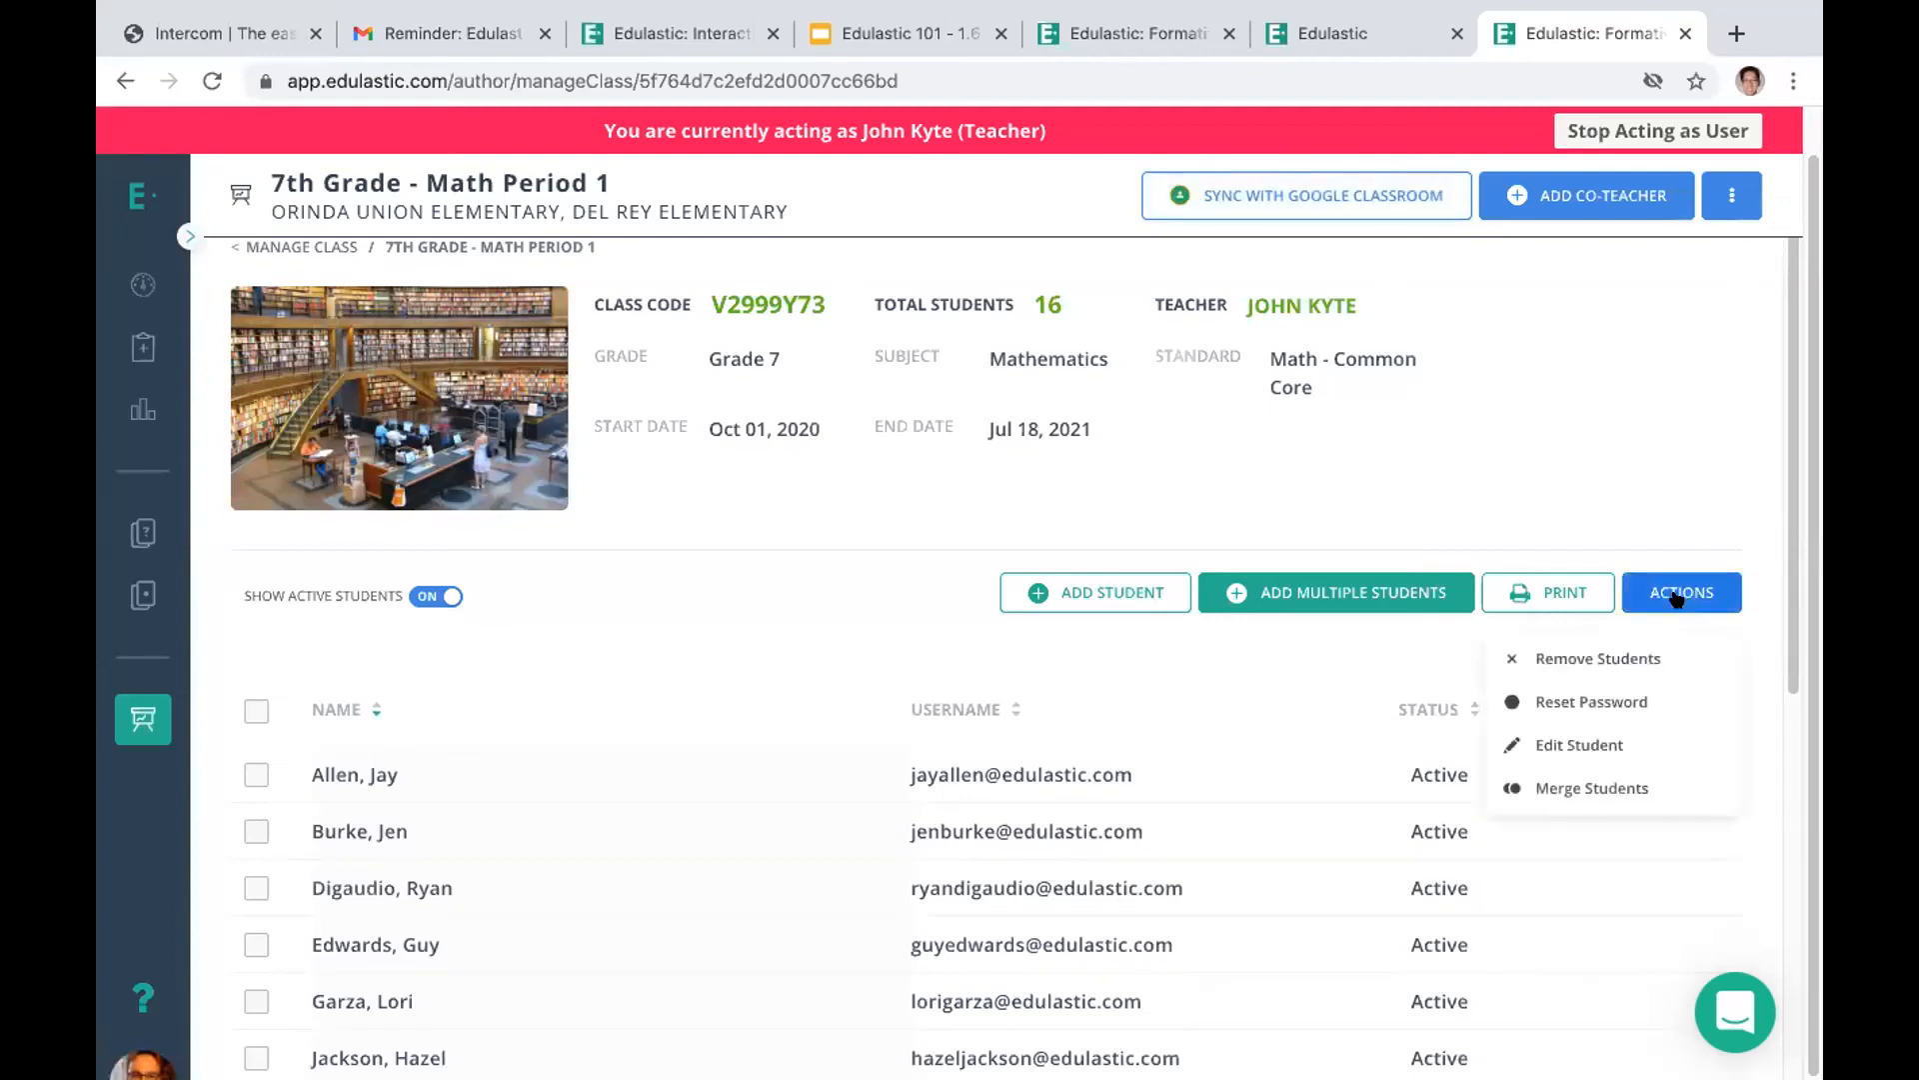
# Select the first student in the class roster, view the Remove Students action, and clear the selection
pyautogui.scroll(-4, 1767, 825)
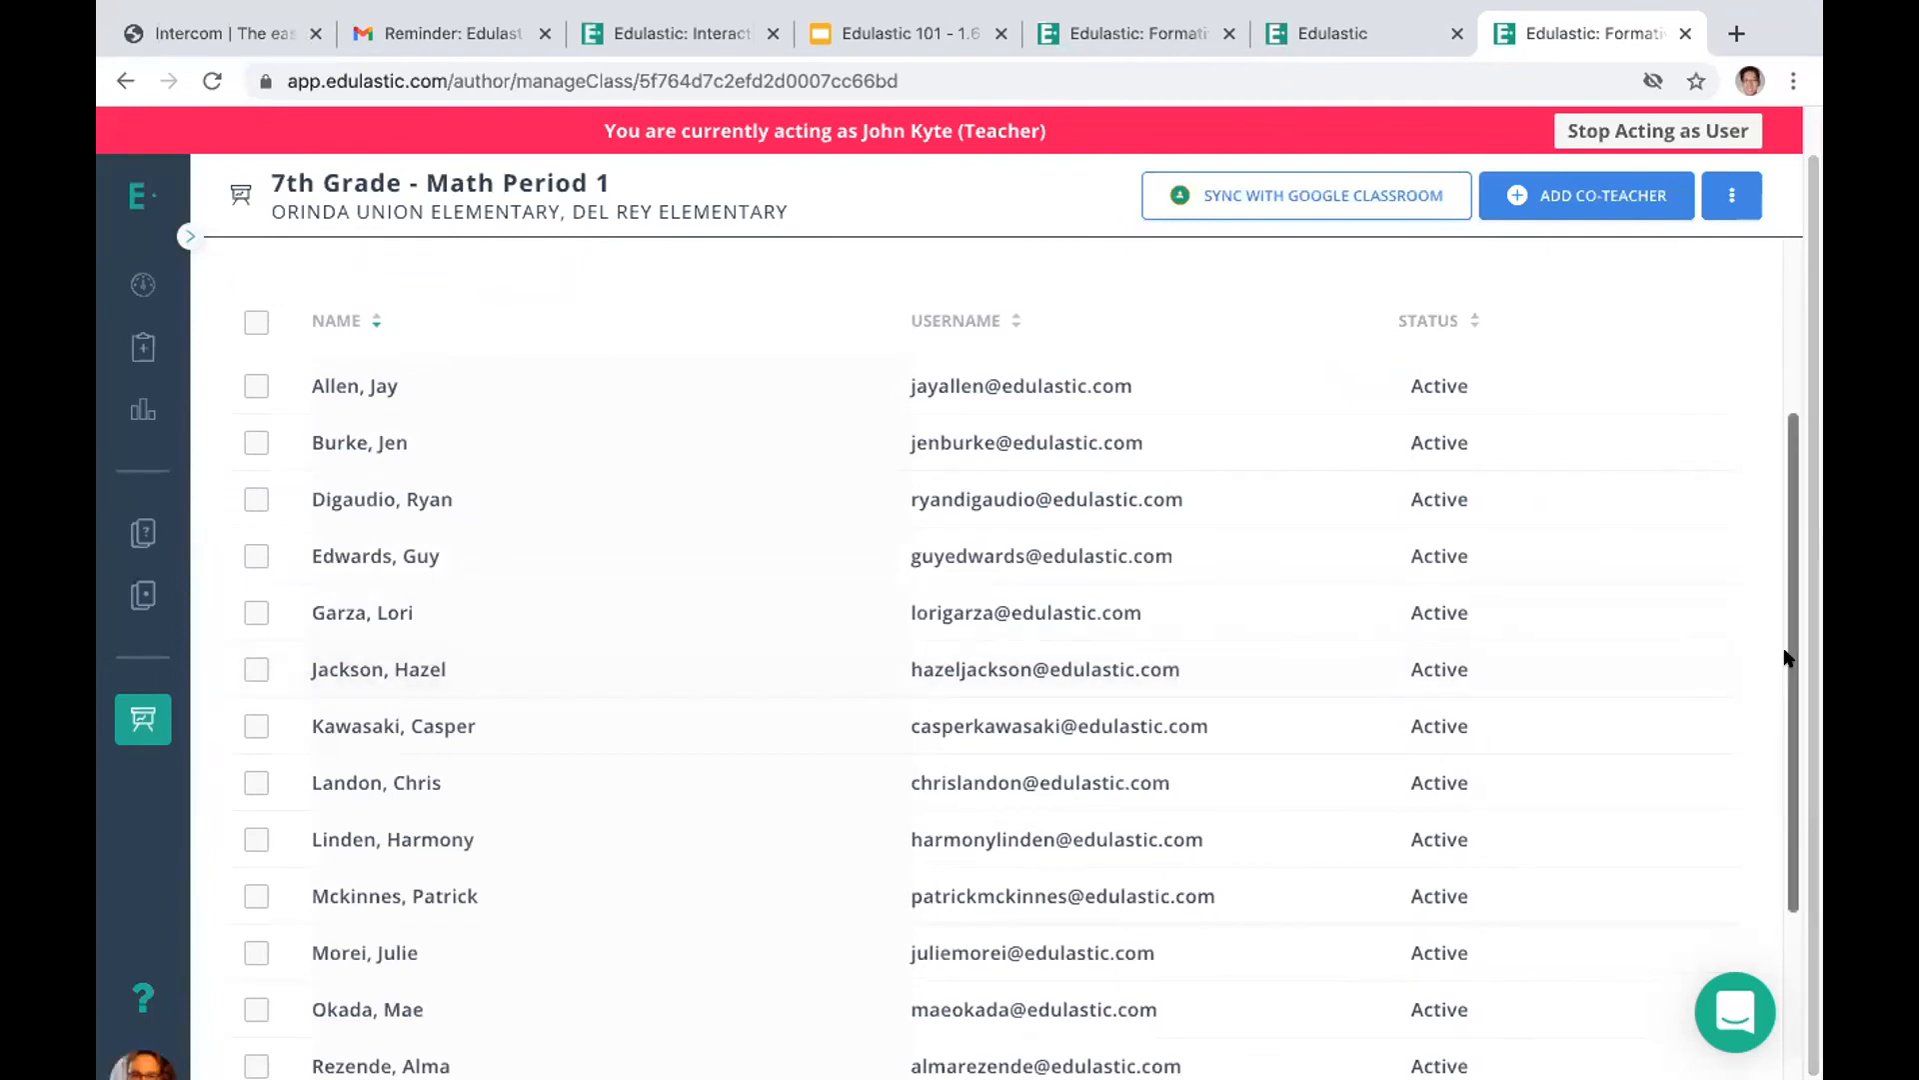
pyautogui.scroll(3, 1786, 655)
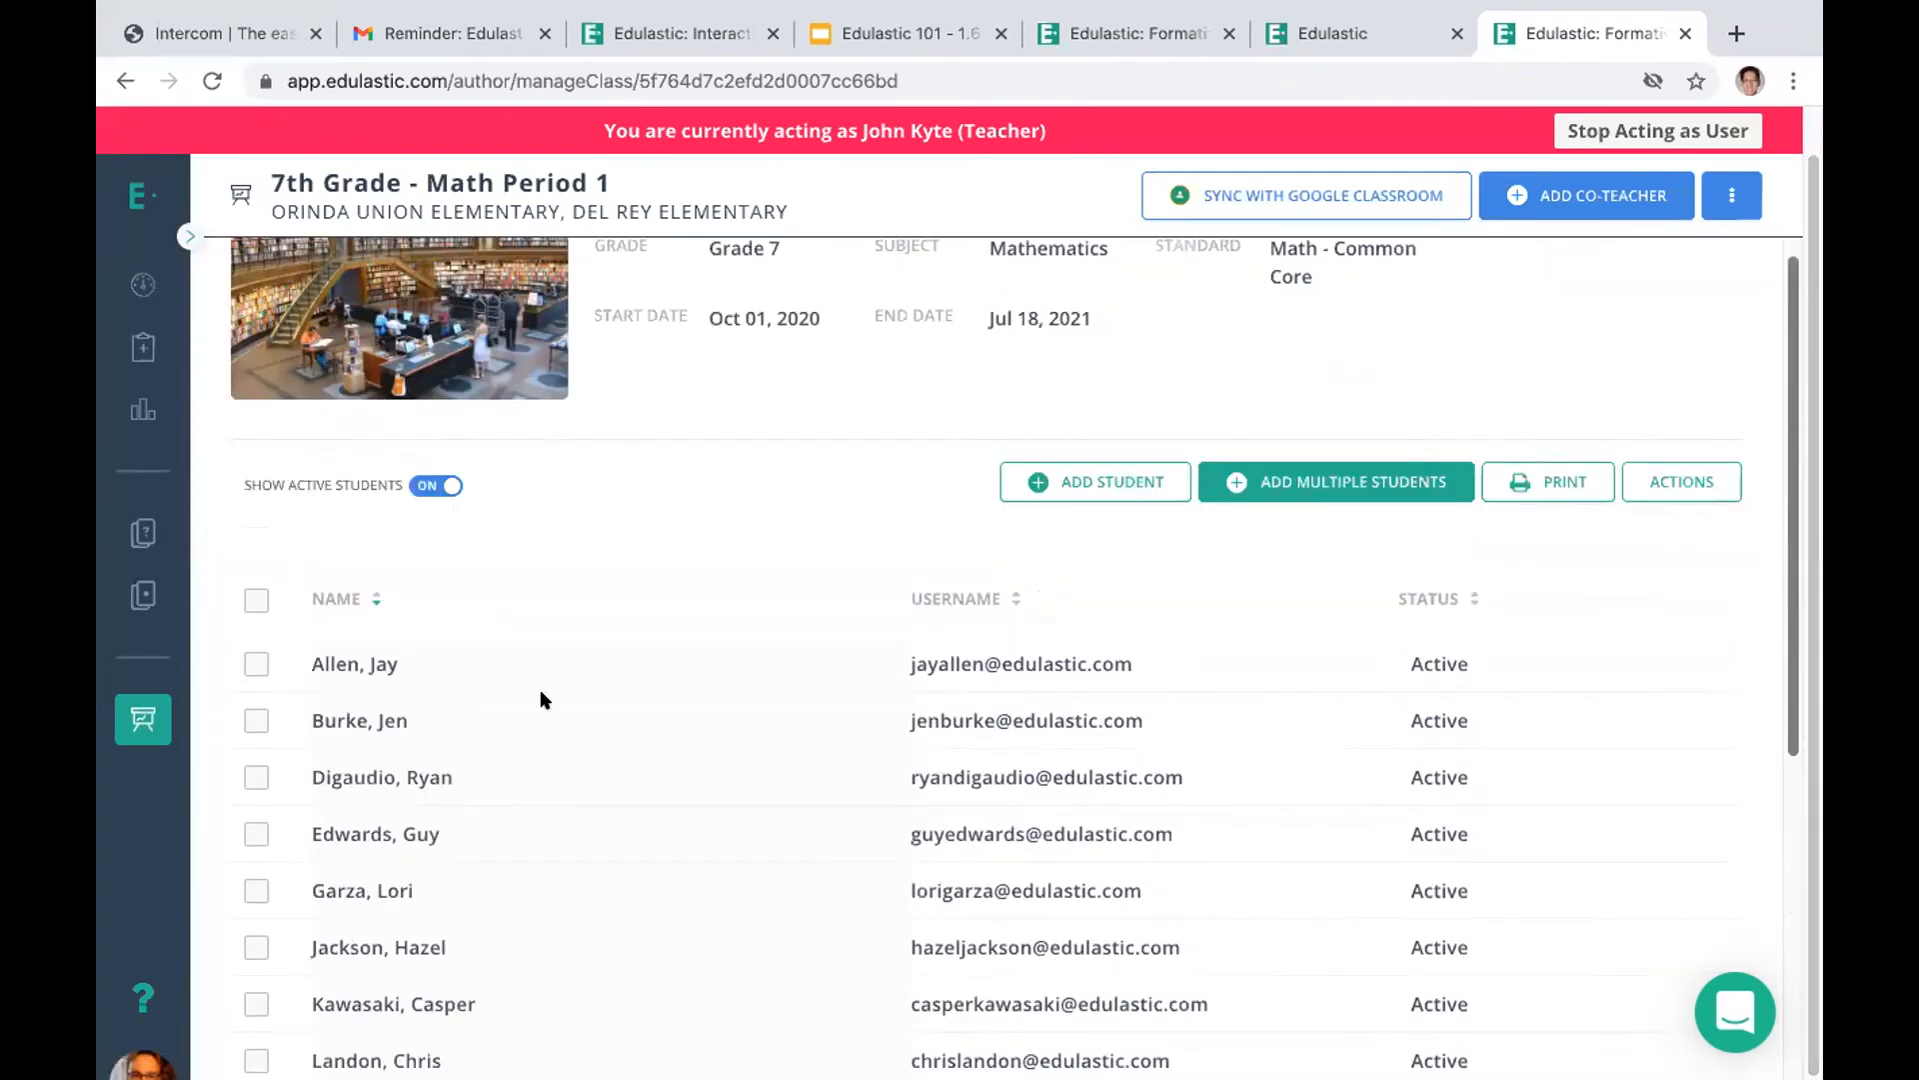
pyautogui.click(250, 664)
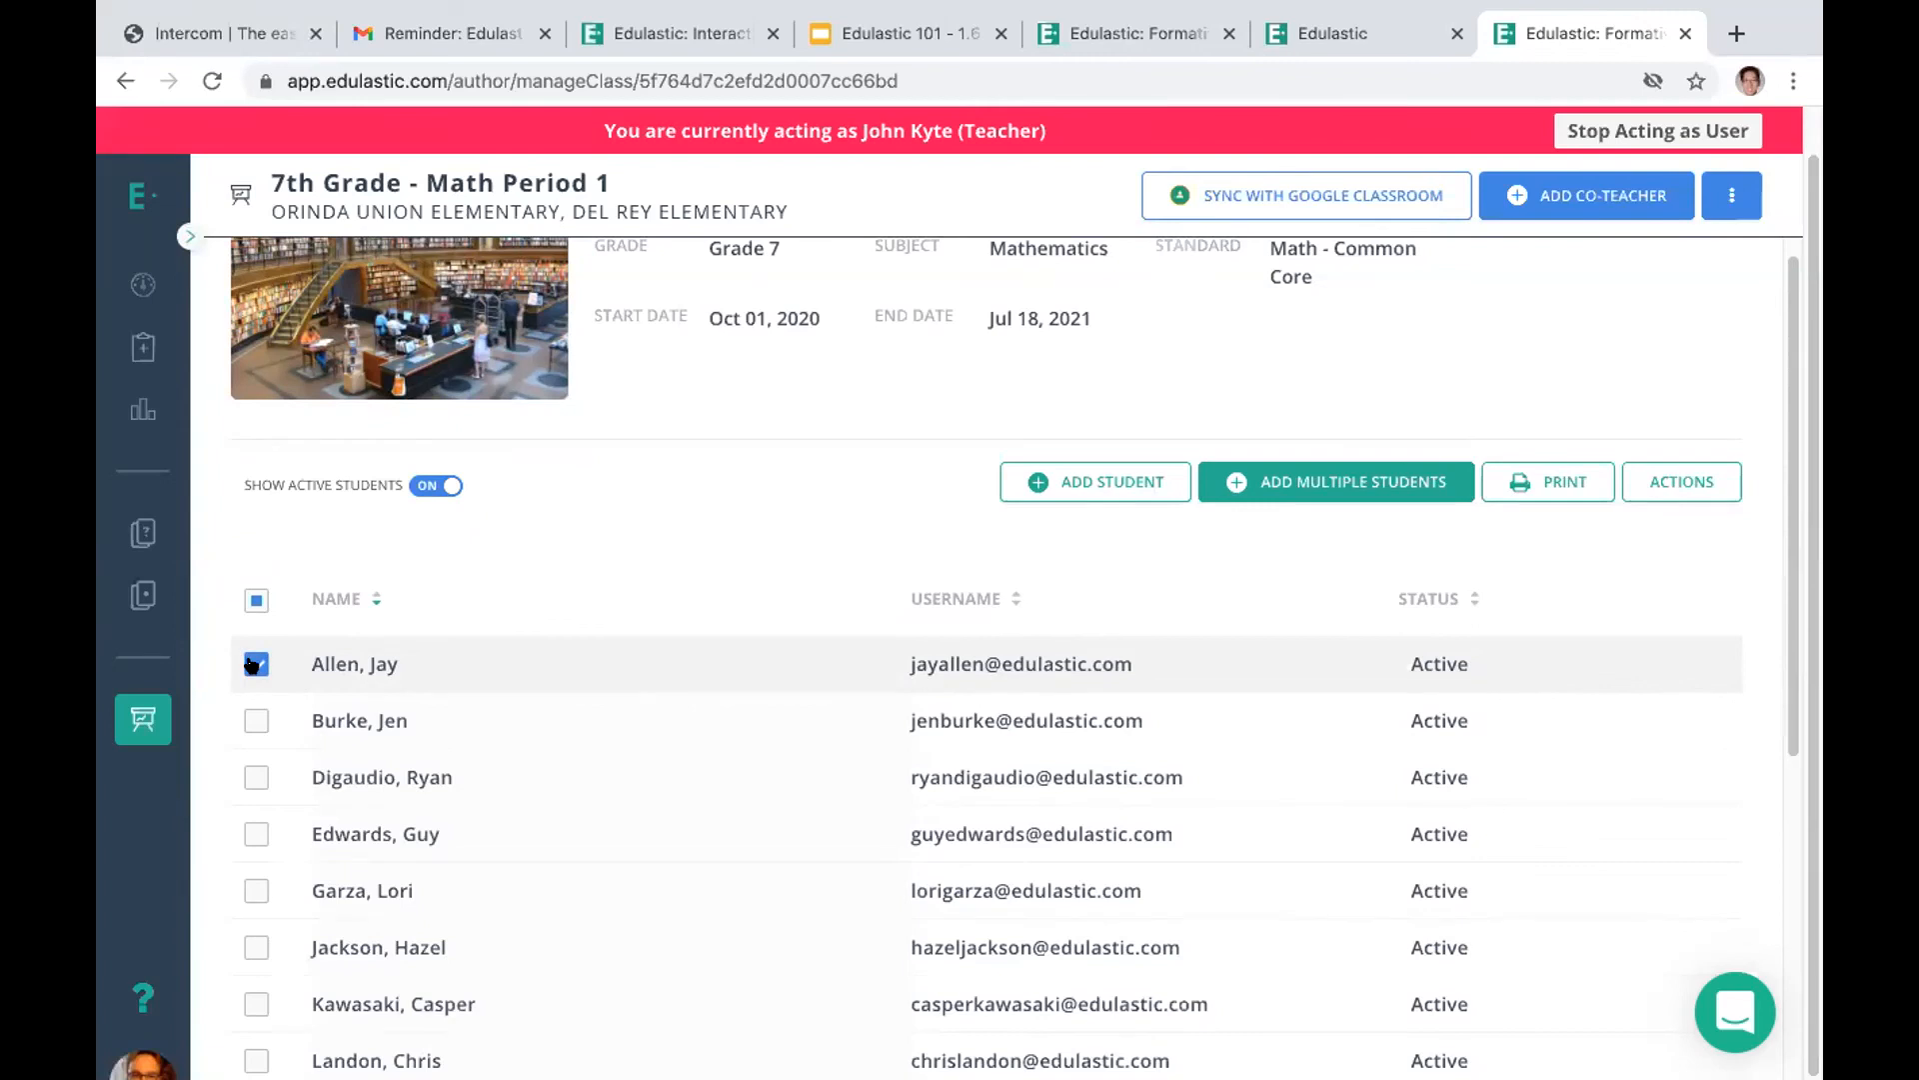
pyautogui.click(1673, 478)
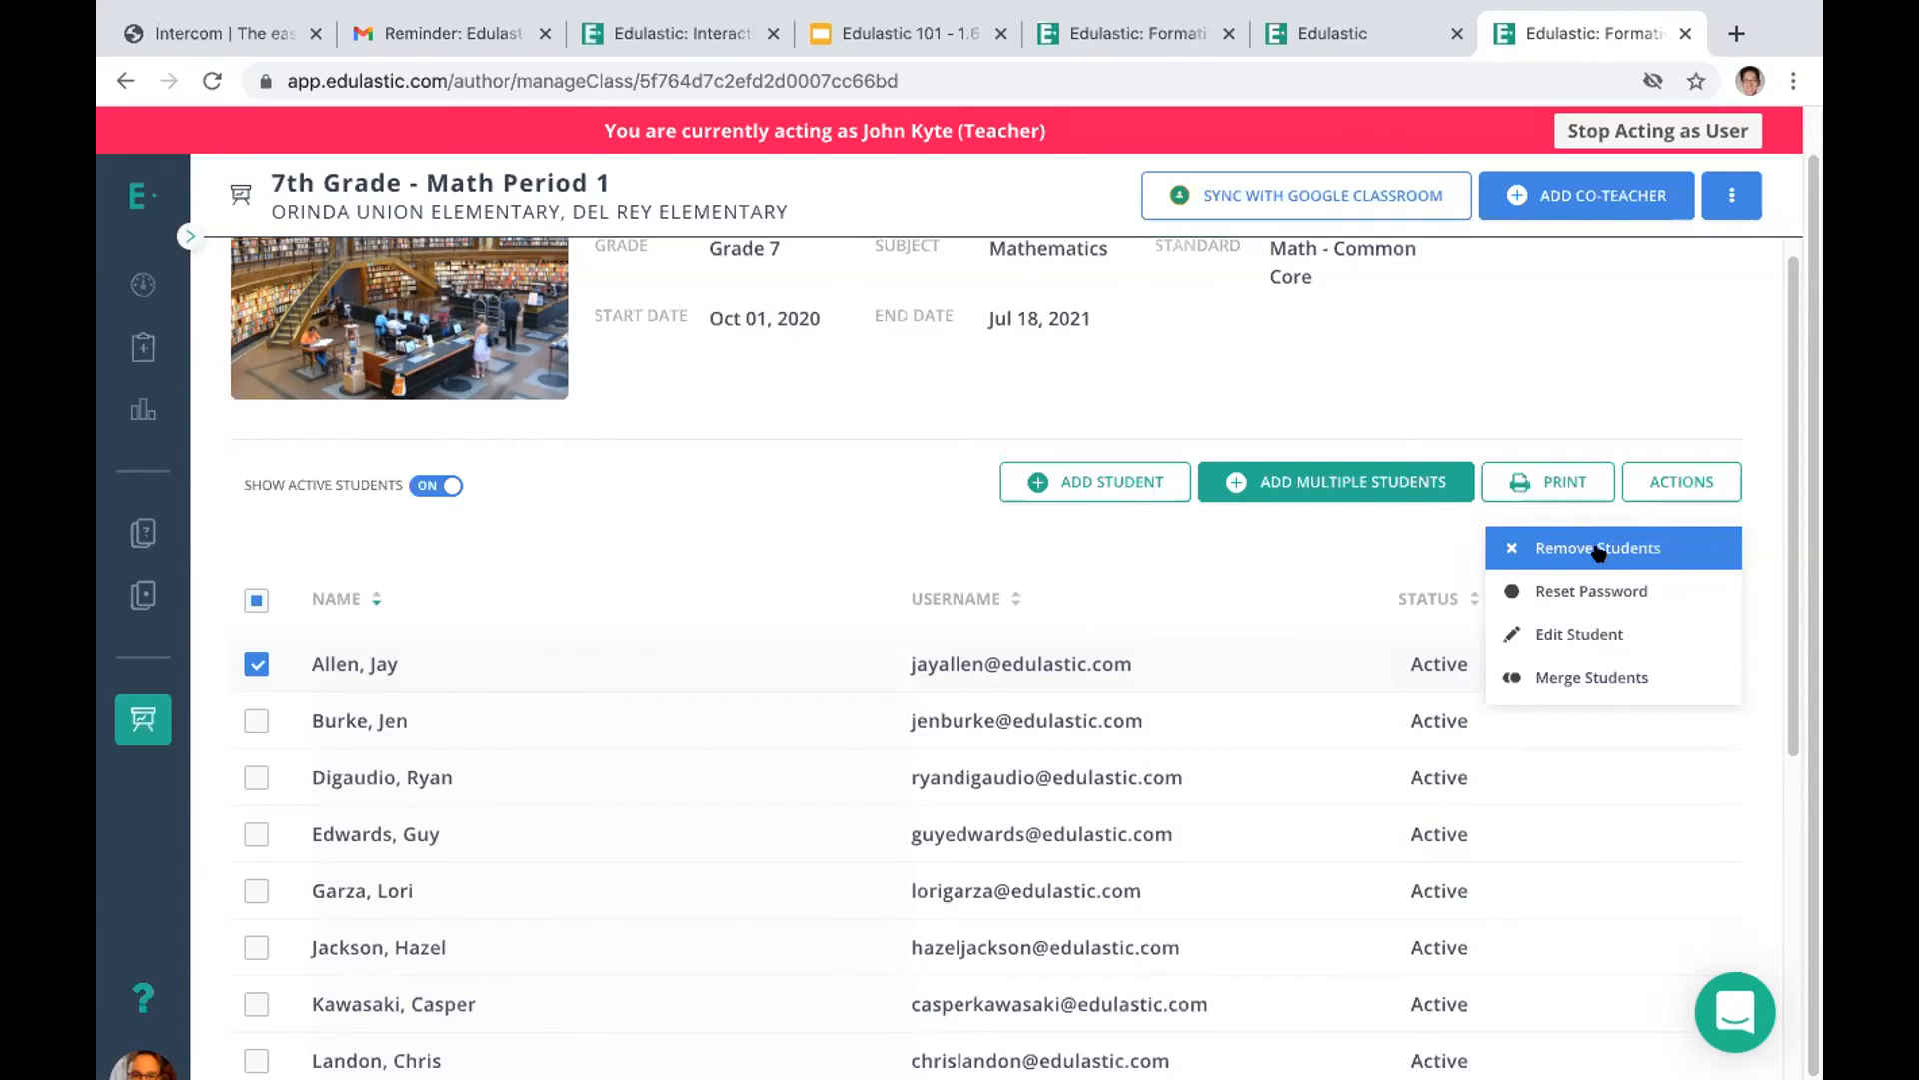
pyautogui.click(256, 664)
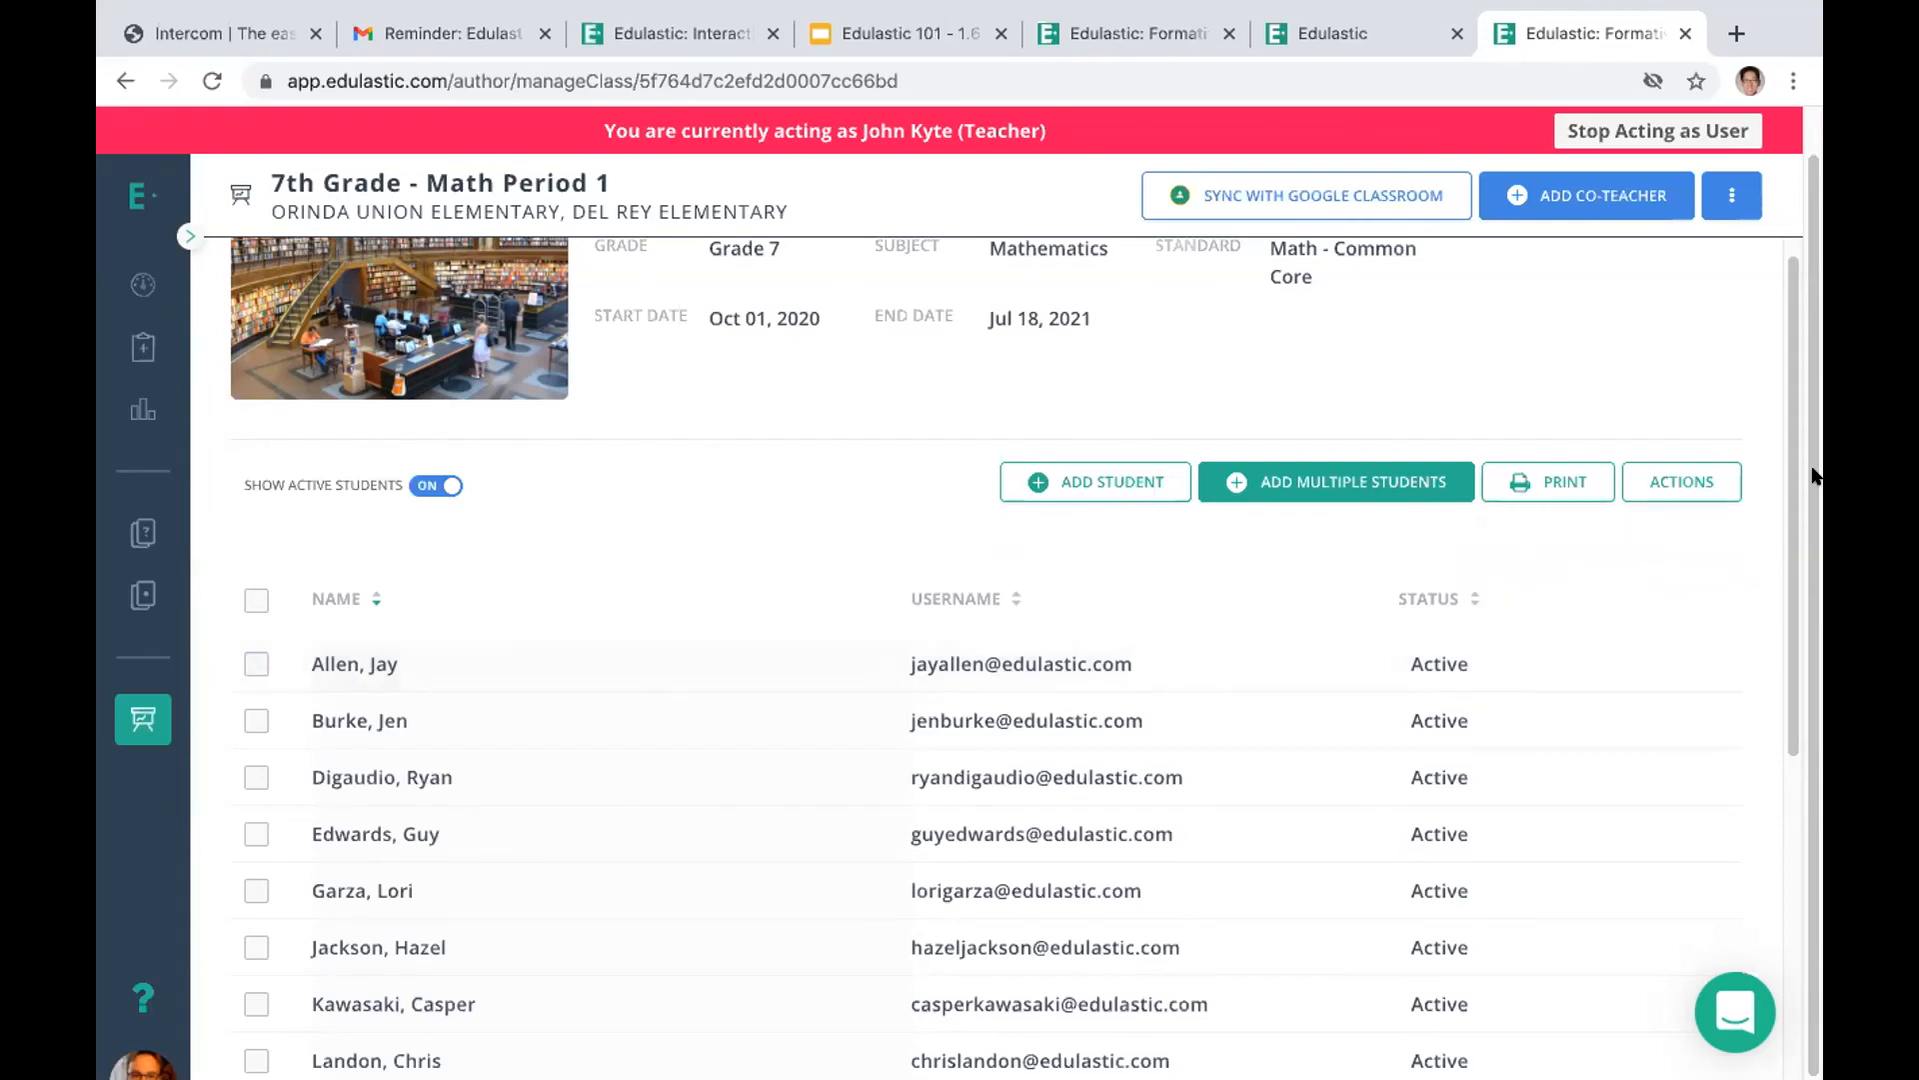
pyautogui.moveTo(1792, 500); pyautogui.dragTo(1789, 400)
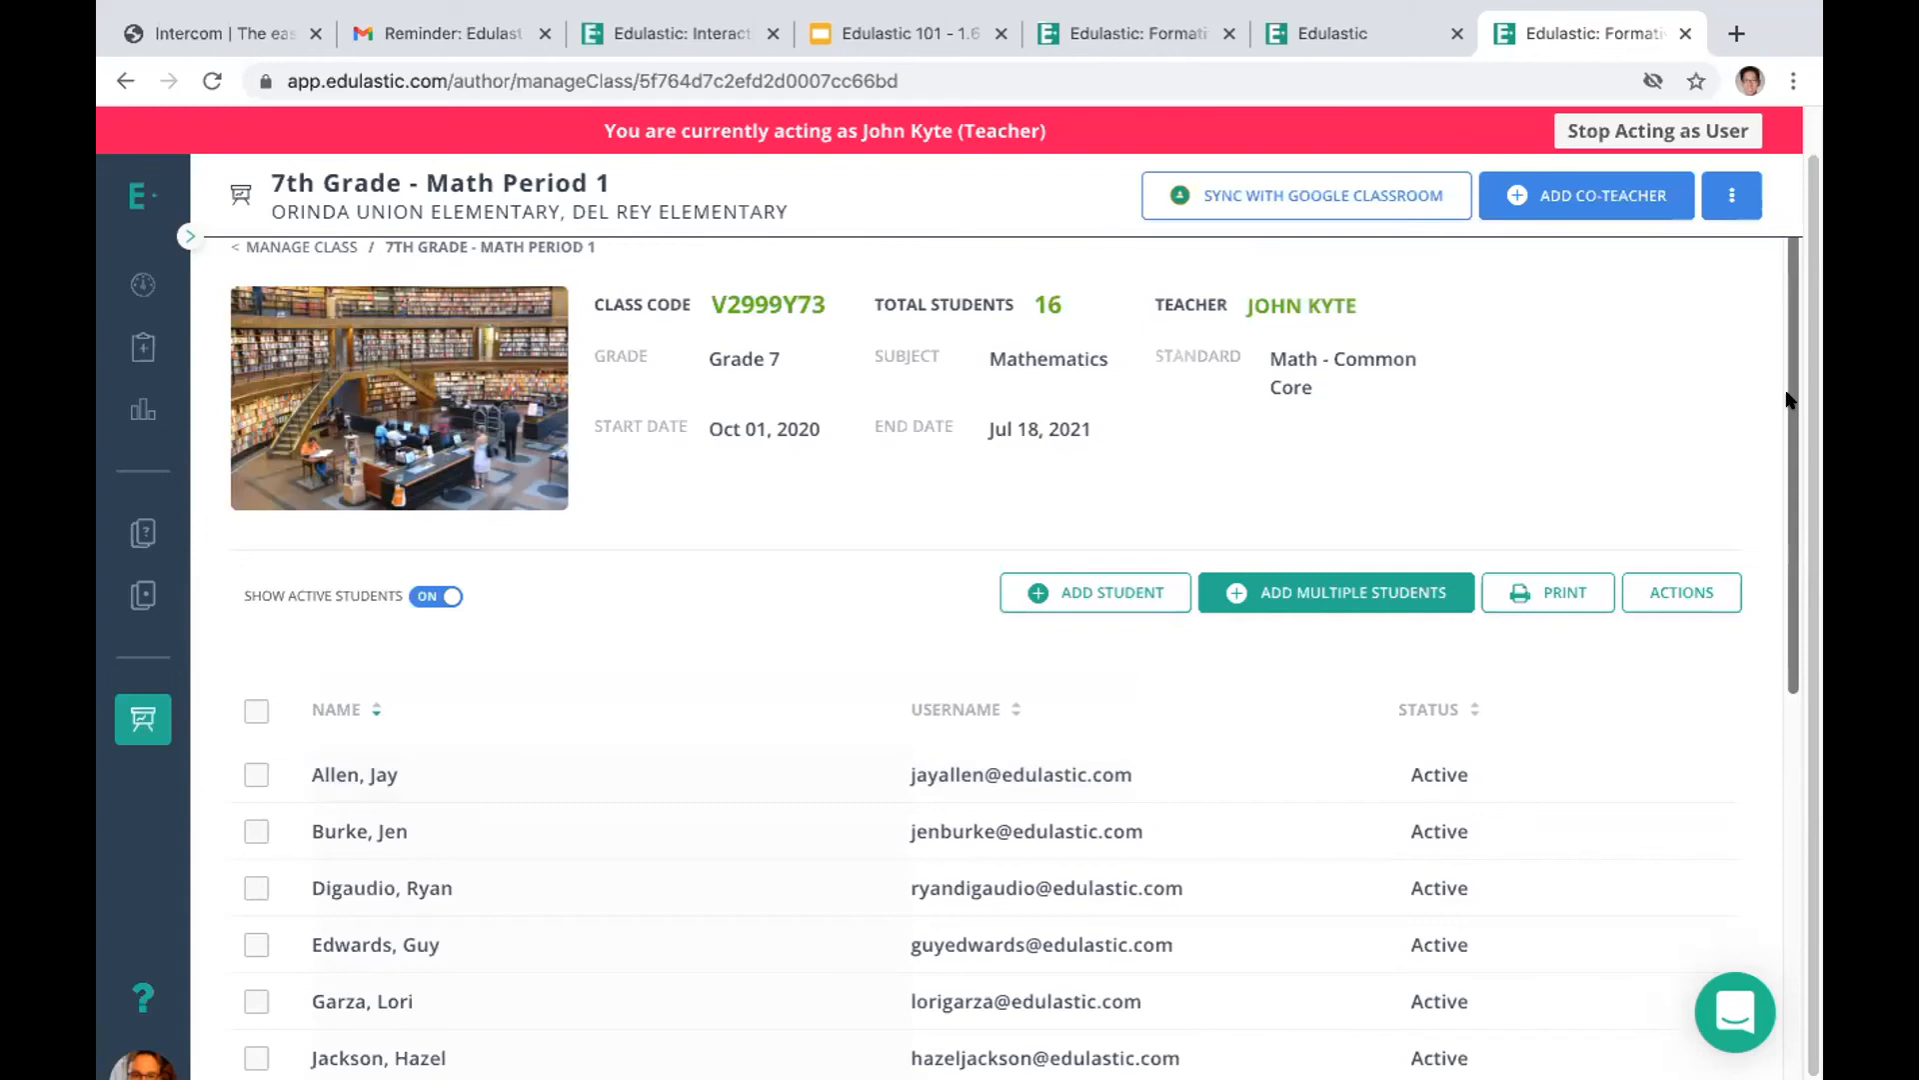
# Open the class details of 7th Grade - Math Period 1 for editing
pyautogui.click(1731, 195)
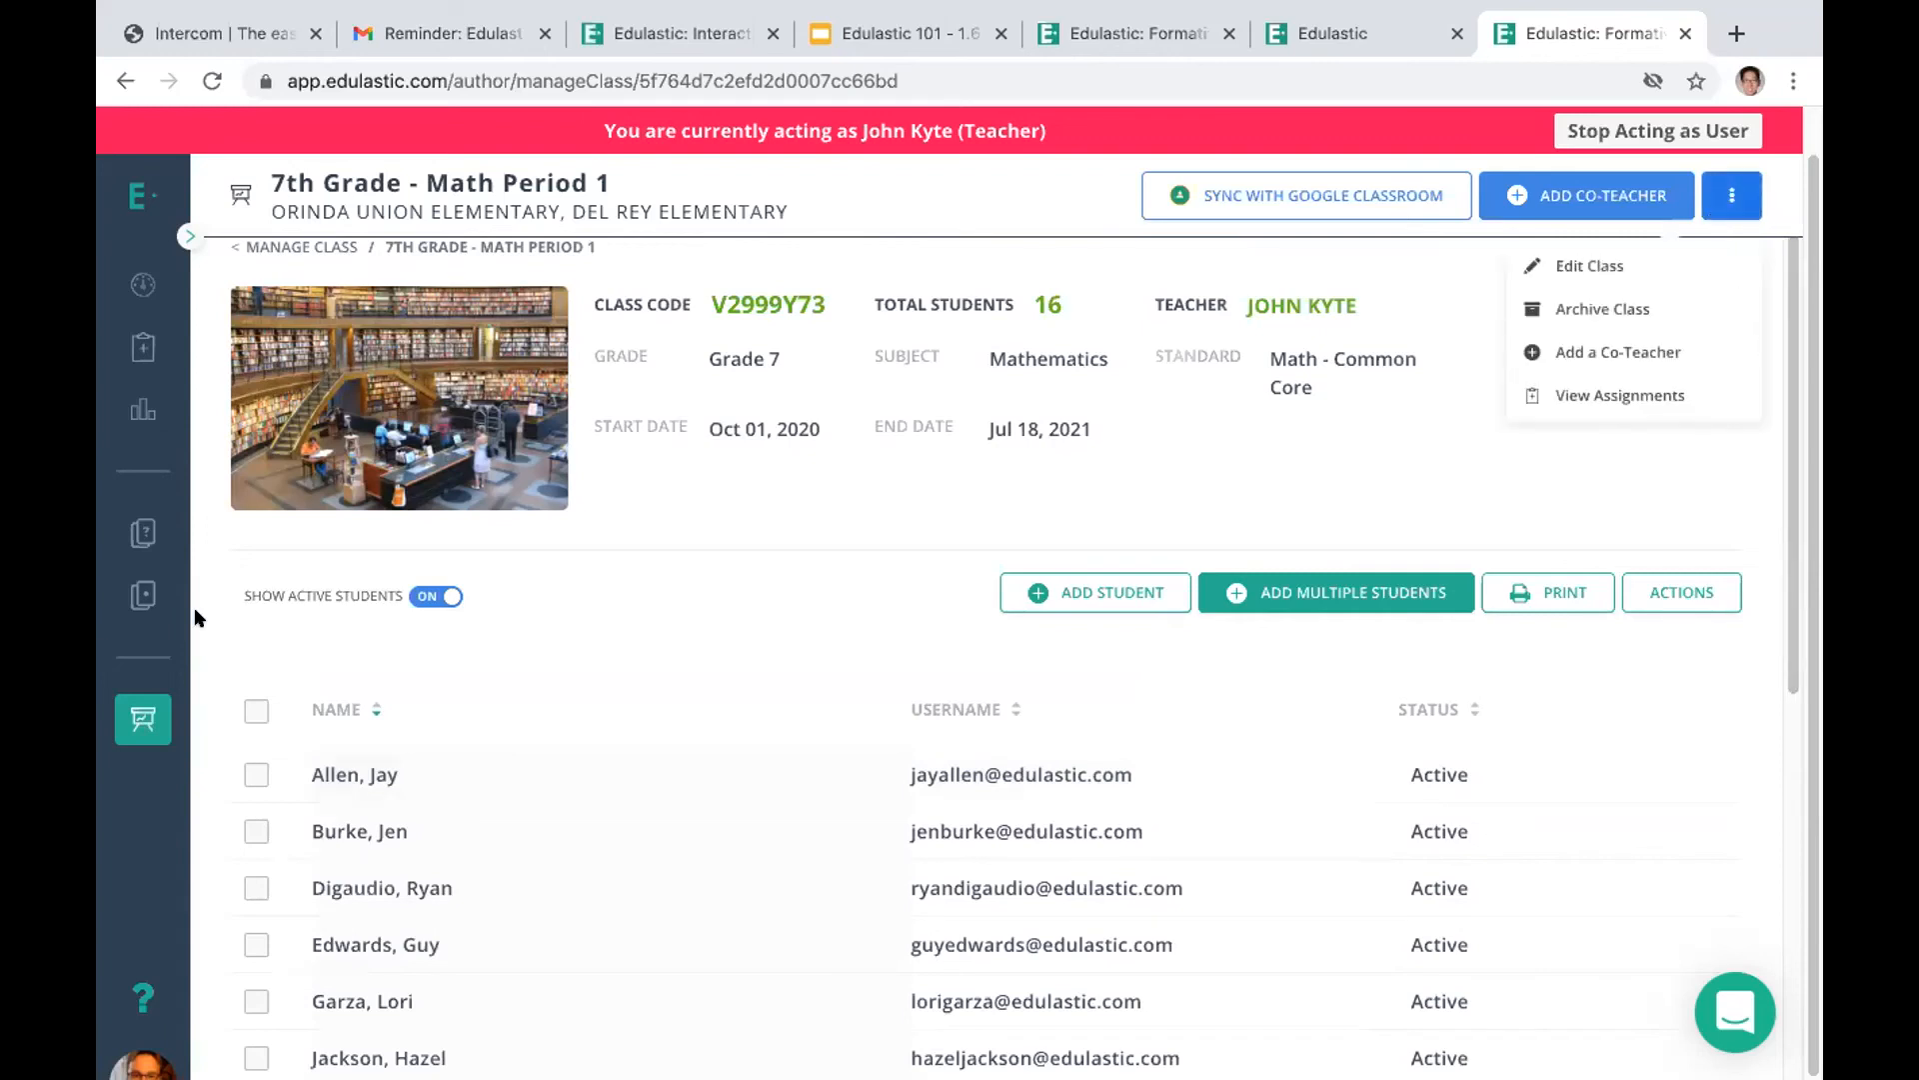
pyautogui.click(197, 616)
pyautogui.click(1724, 195)
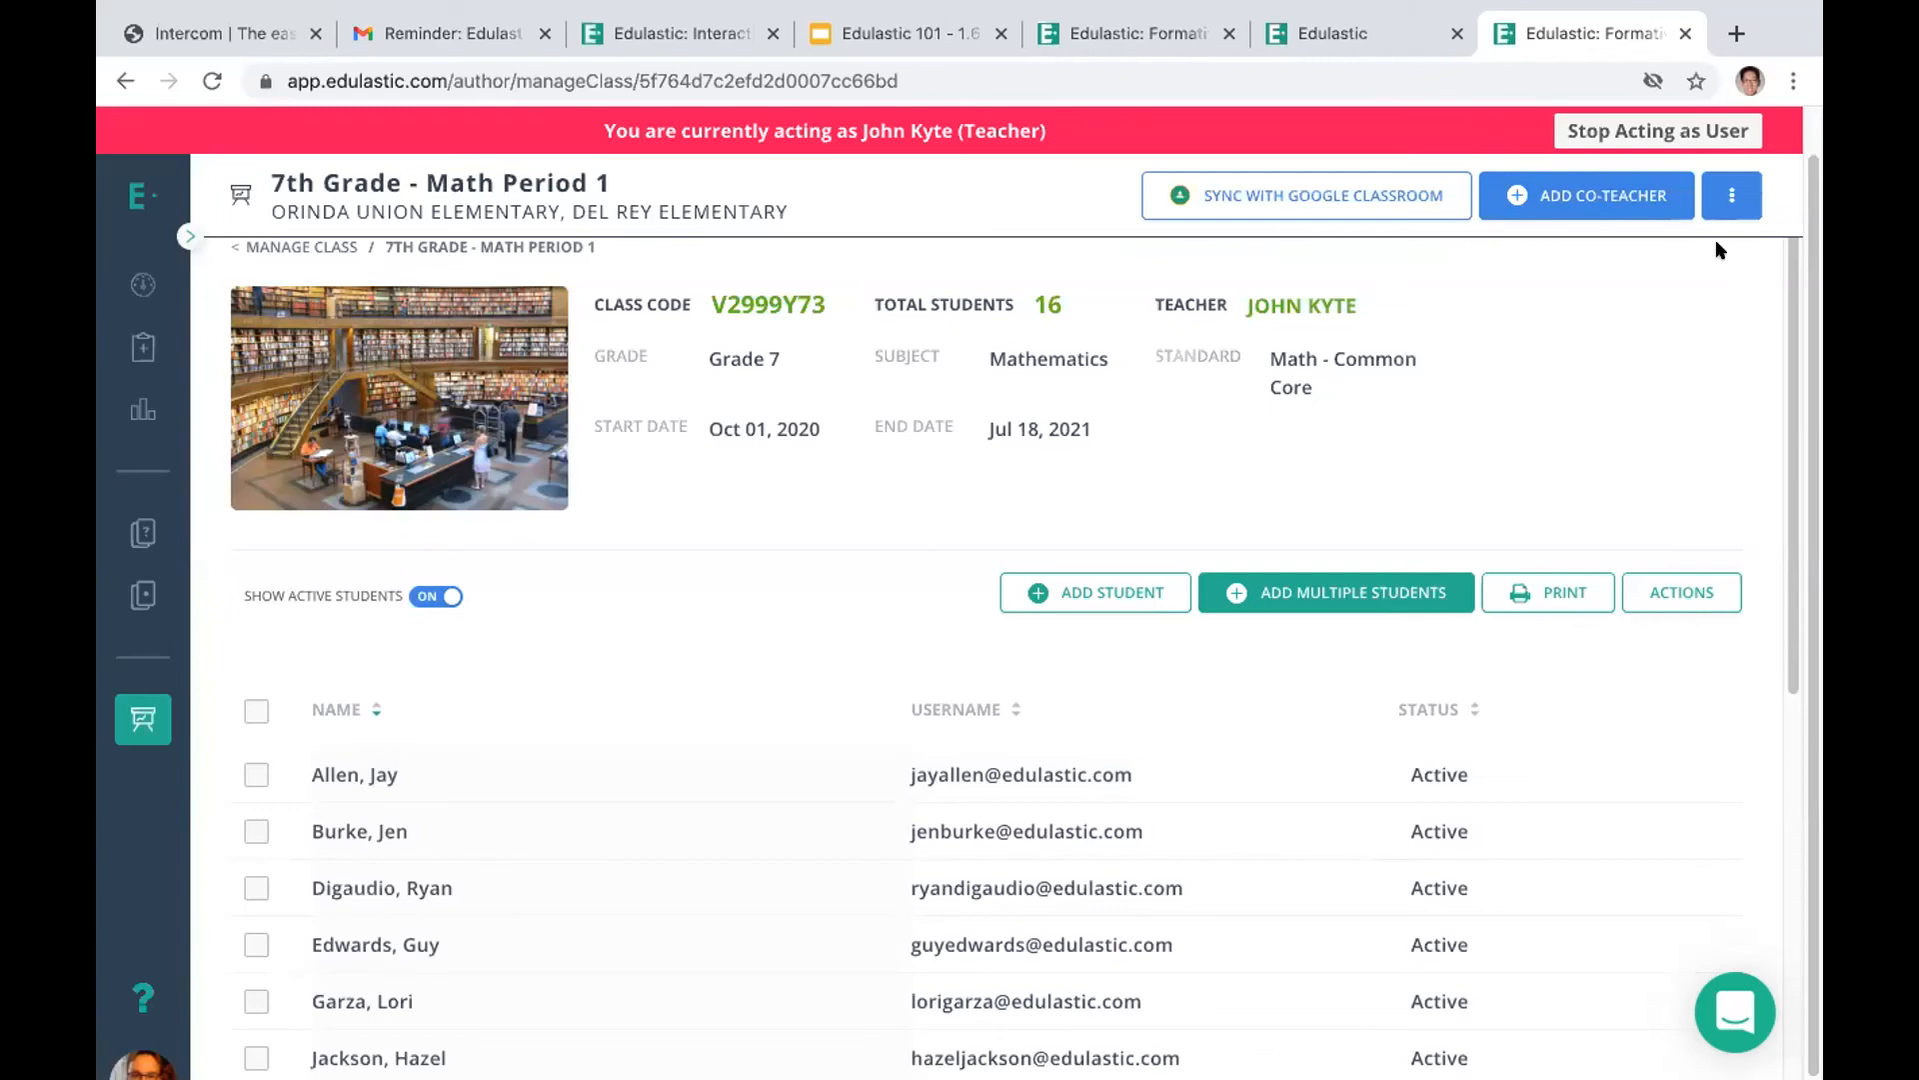
pyautogui.moveTo(1726, 195)
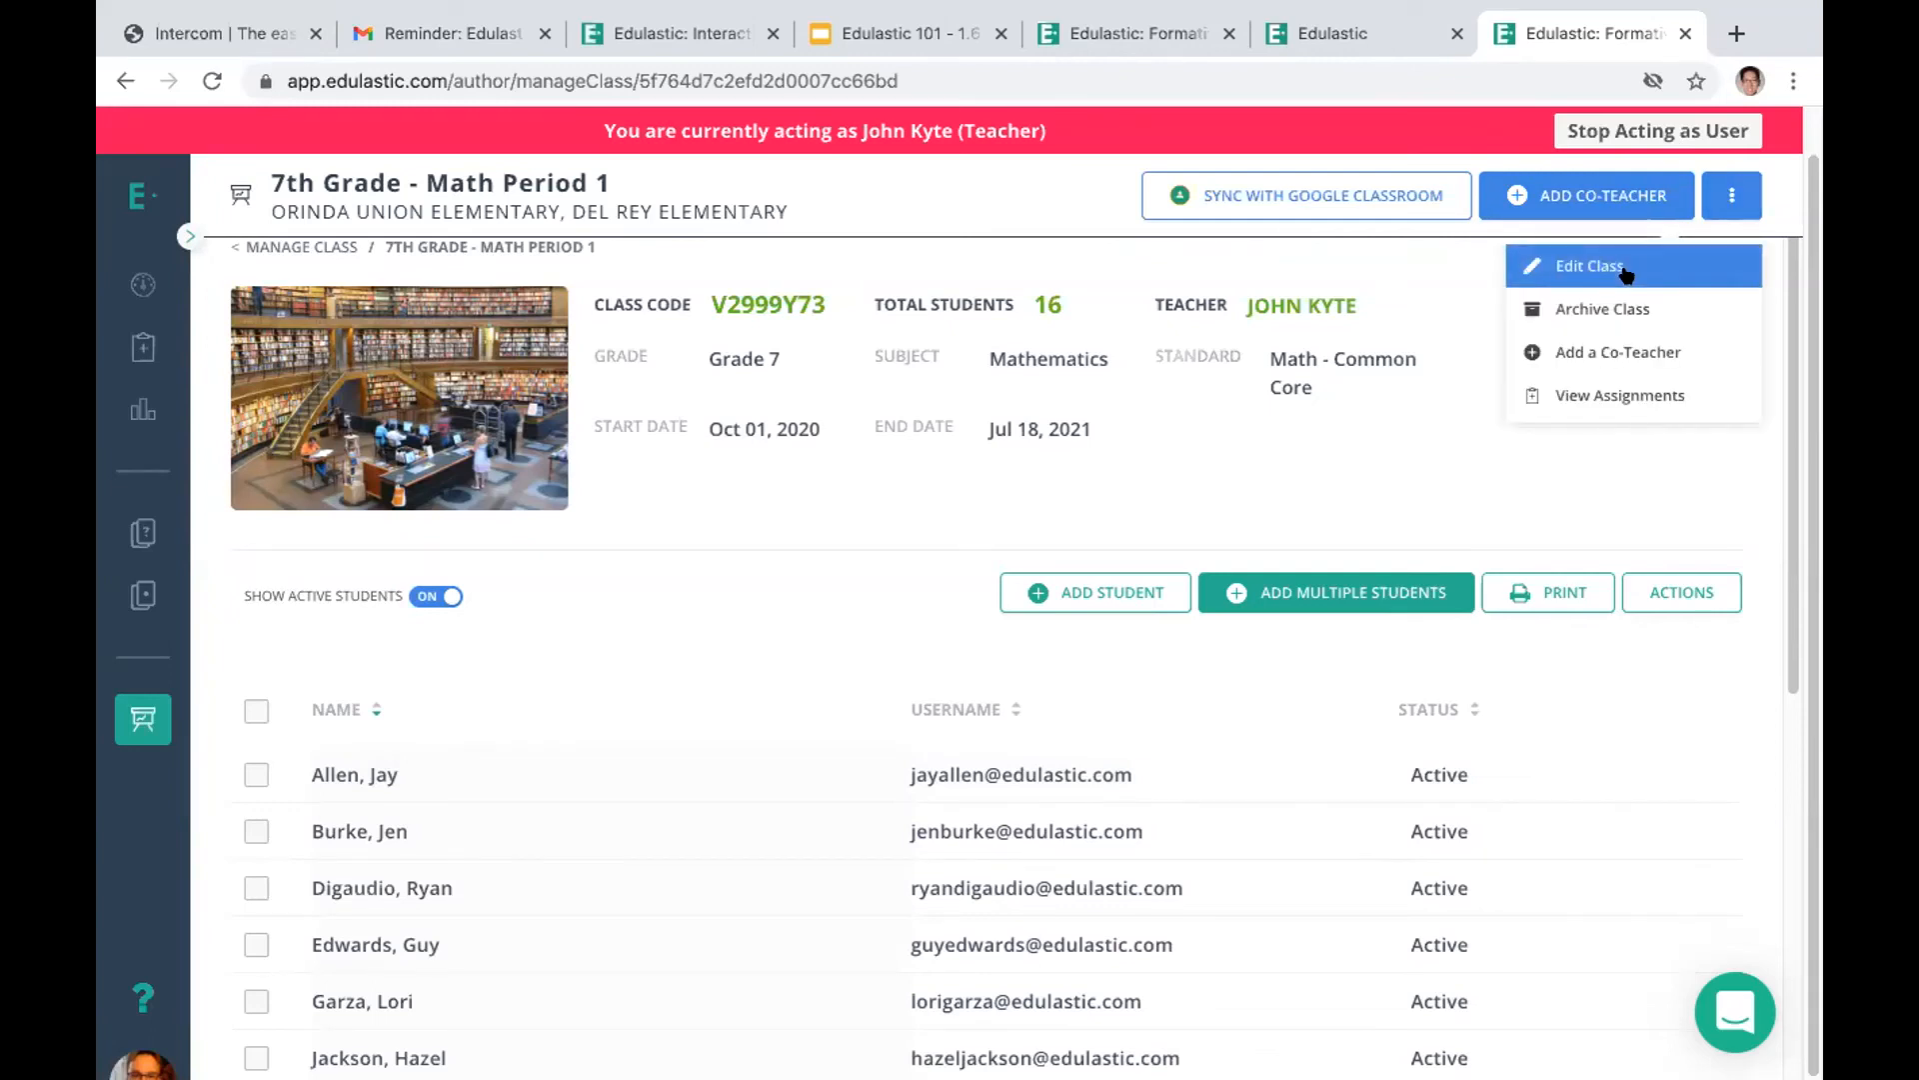
pyautogui.click(1626, 272)
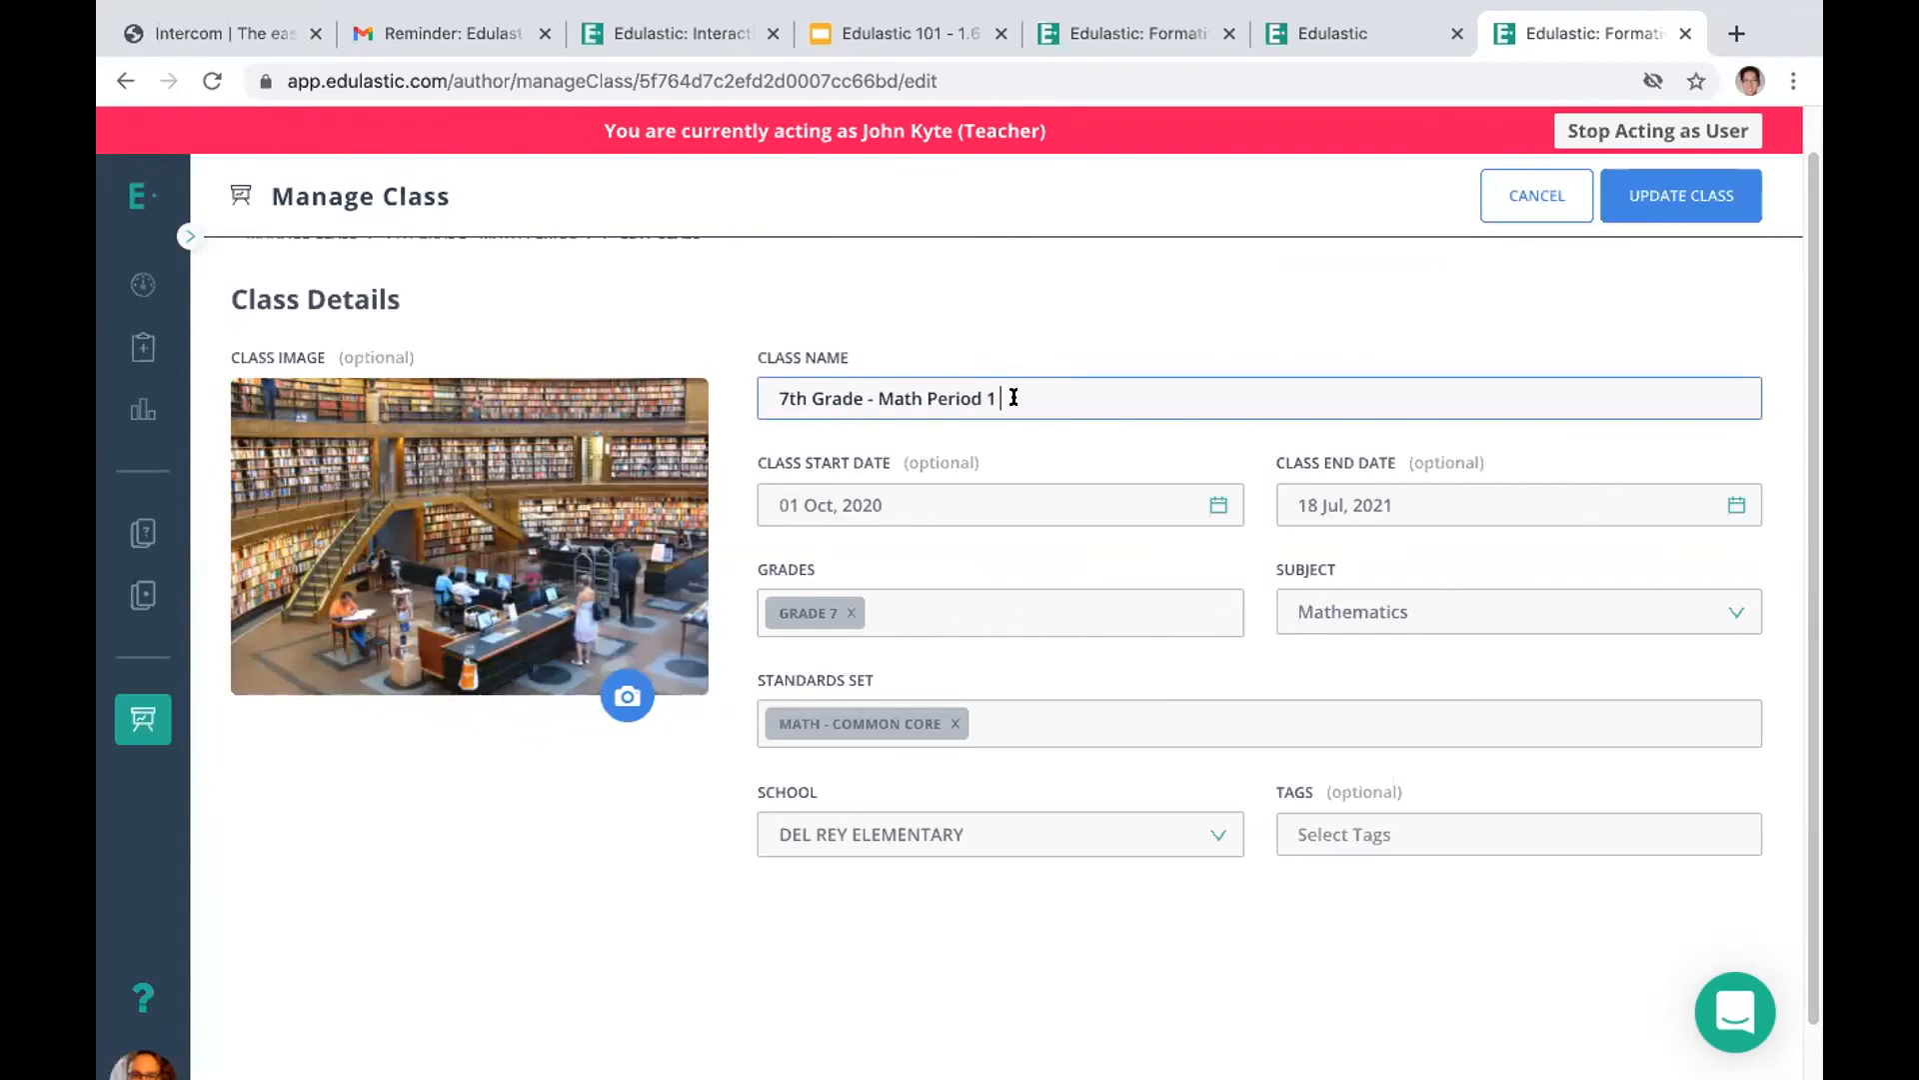
# Add Grade 6 to the grades of the 7th Grade - Math Period 1 class
pyautogui.click(880, 611)
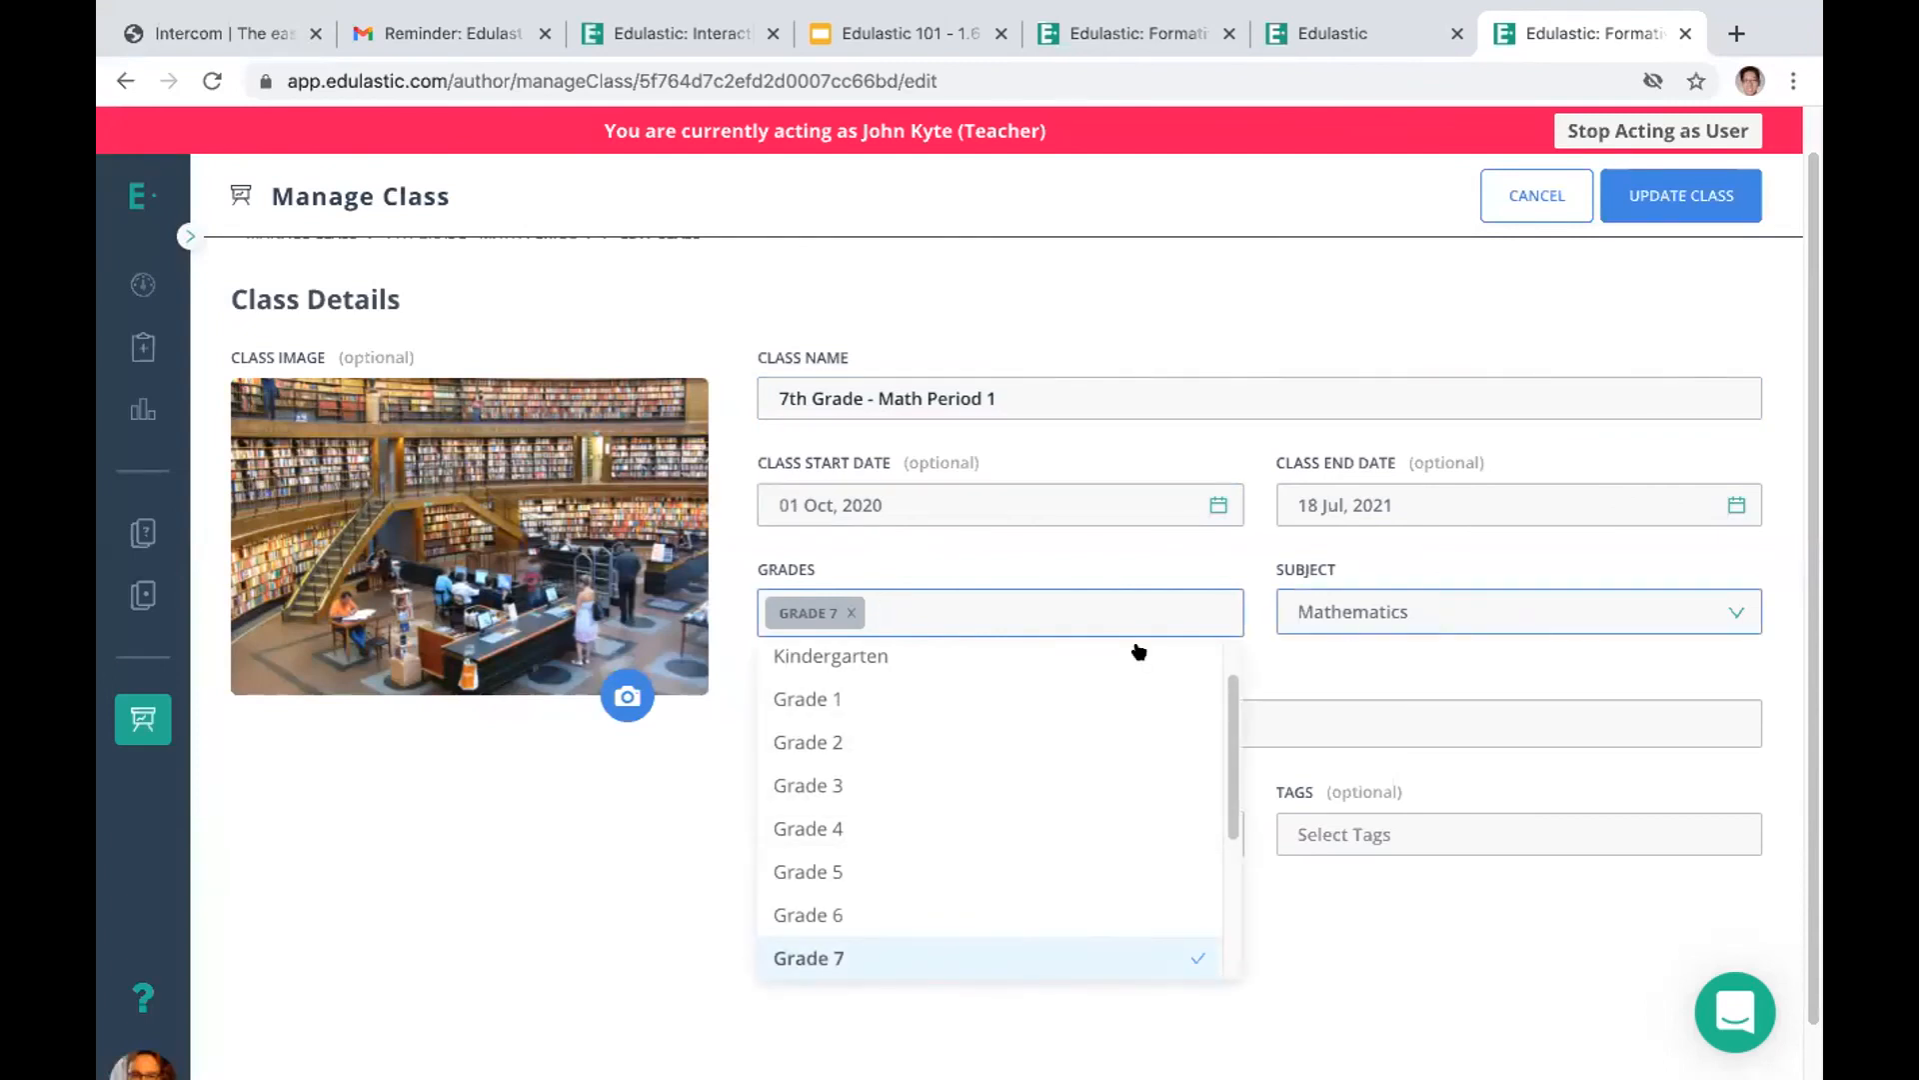
pyautogui.click(918, 666)
pyautogui.click(919, 615)
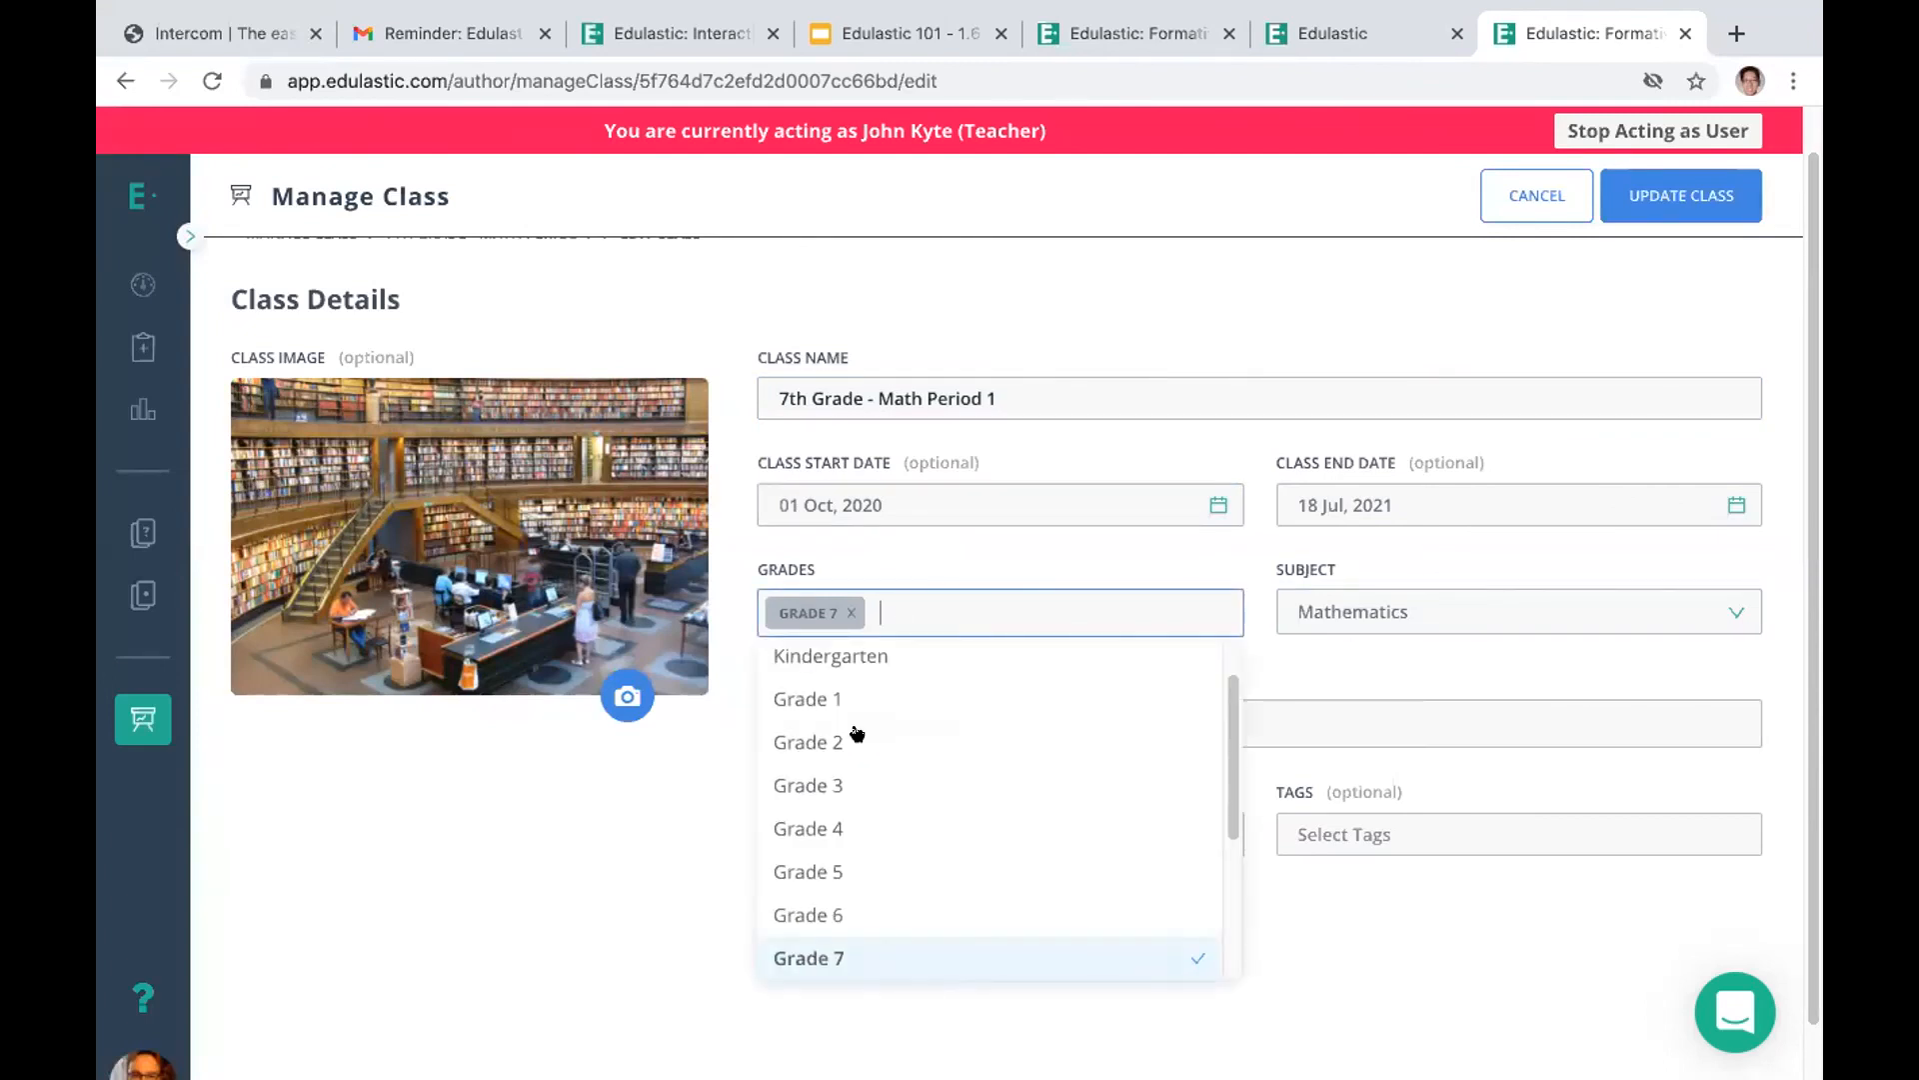
pyautogui.click(810, 915)
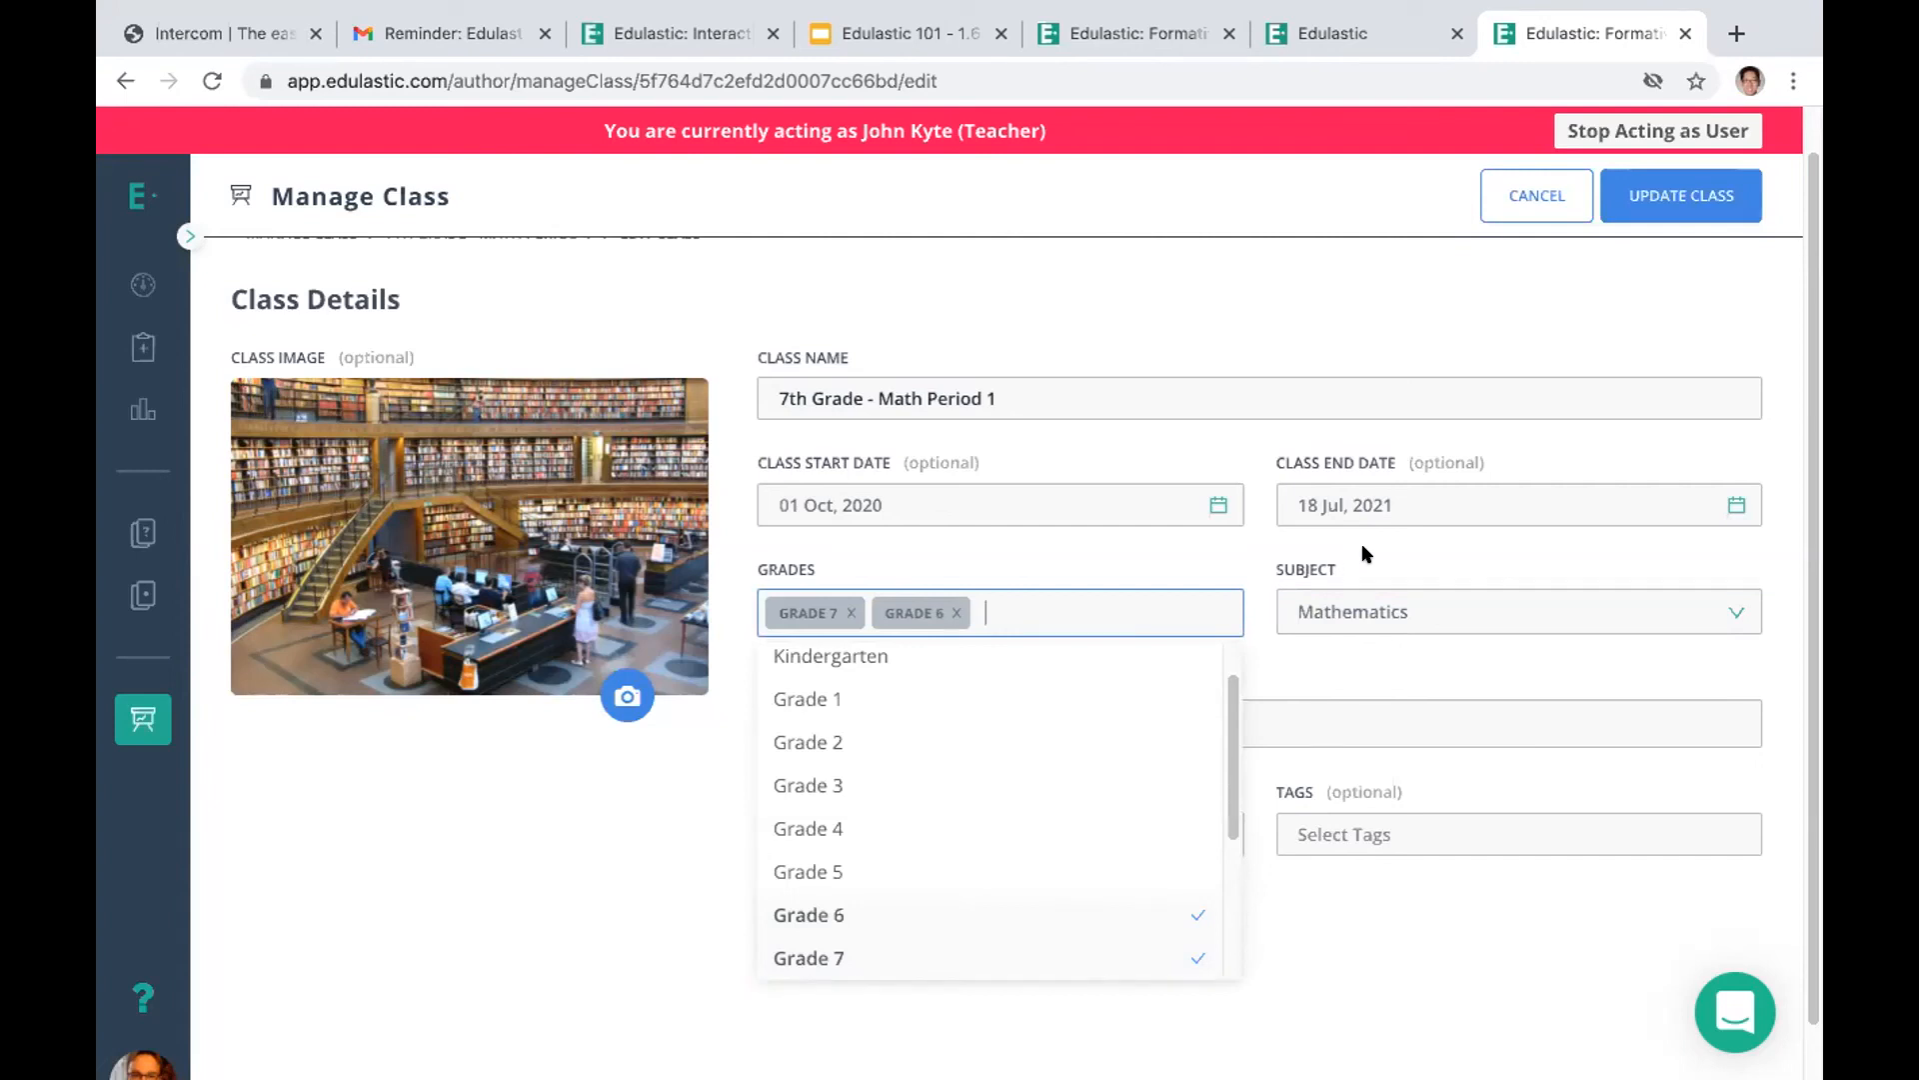
pyautogui.click(1186, 557)
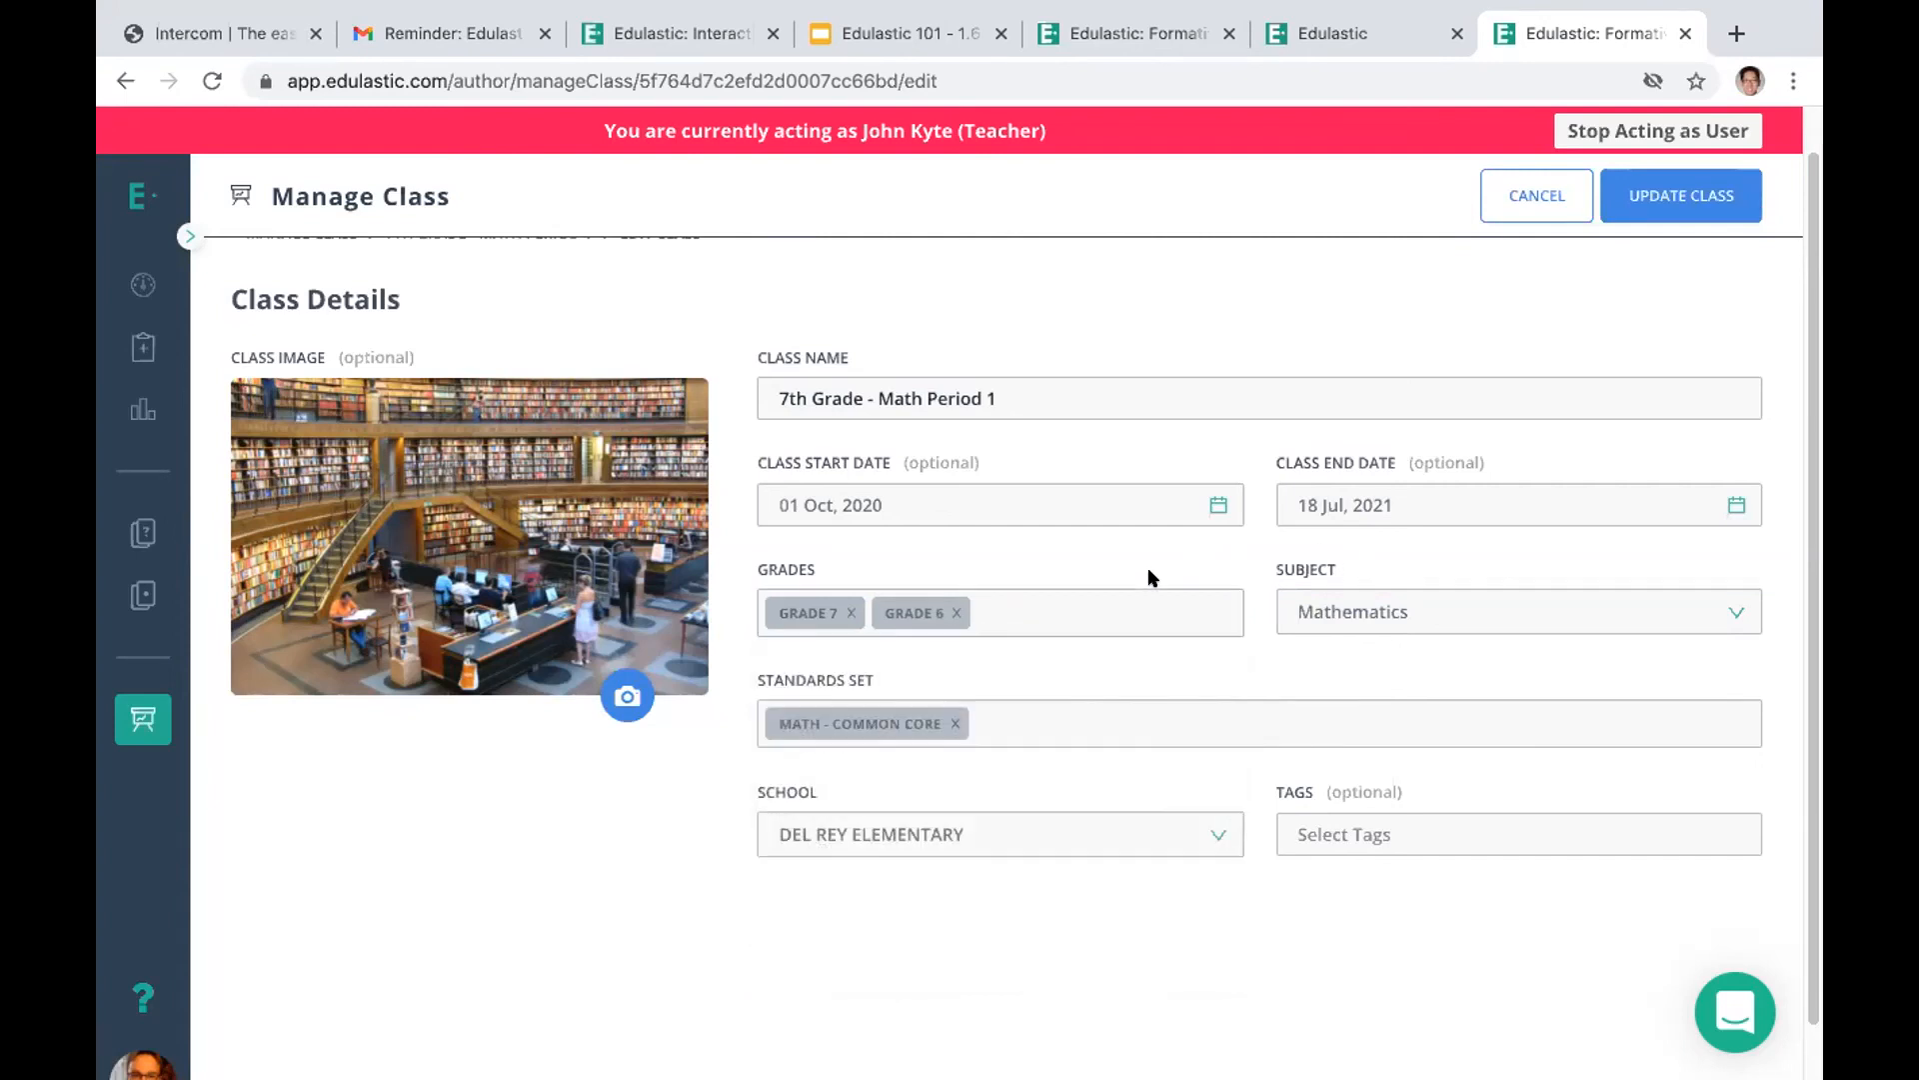
# Replace the class's standards set with New Jersey Student Learning Standards for Mathematics, and cancel the class edits without updating
pyautogui.click(992, 710)
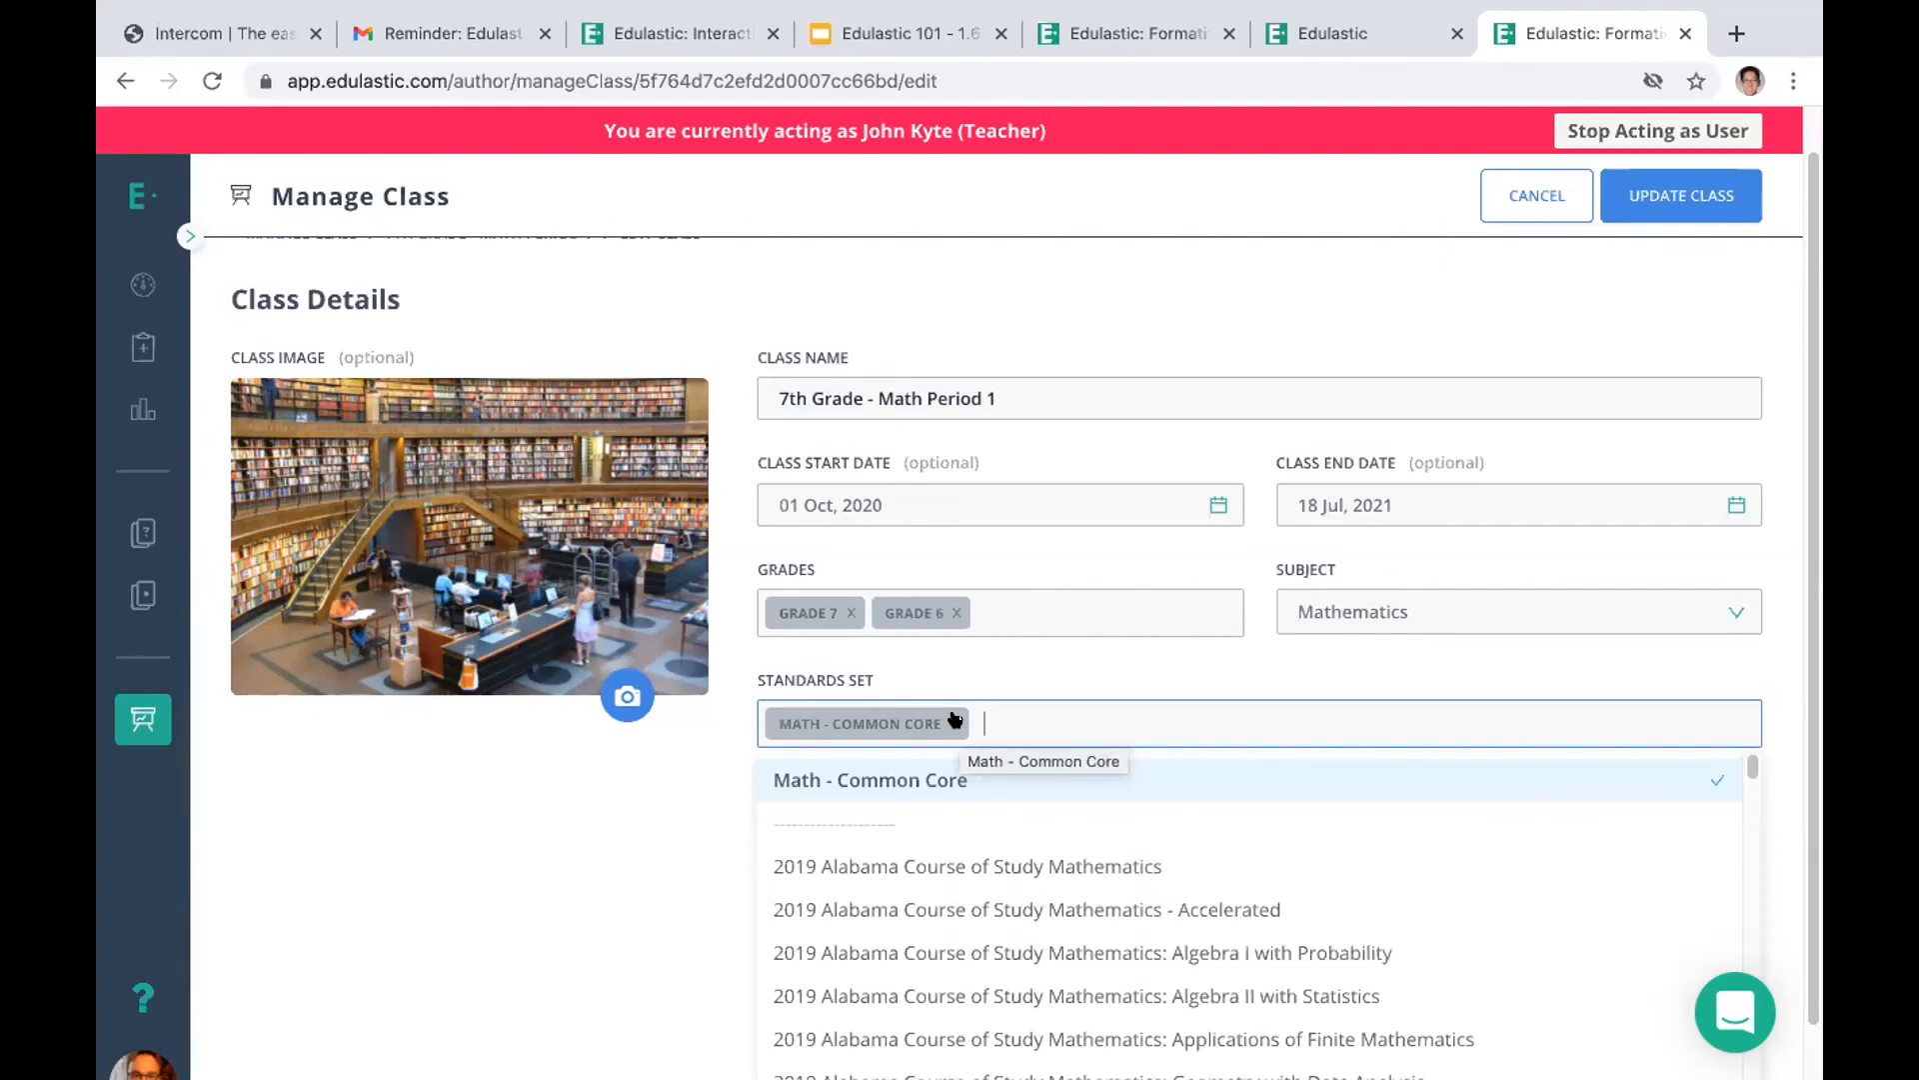
pyautogui.click(955, 721)
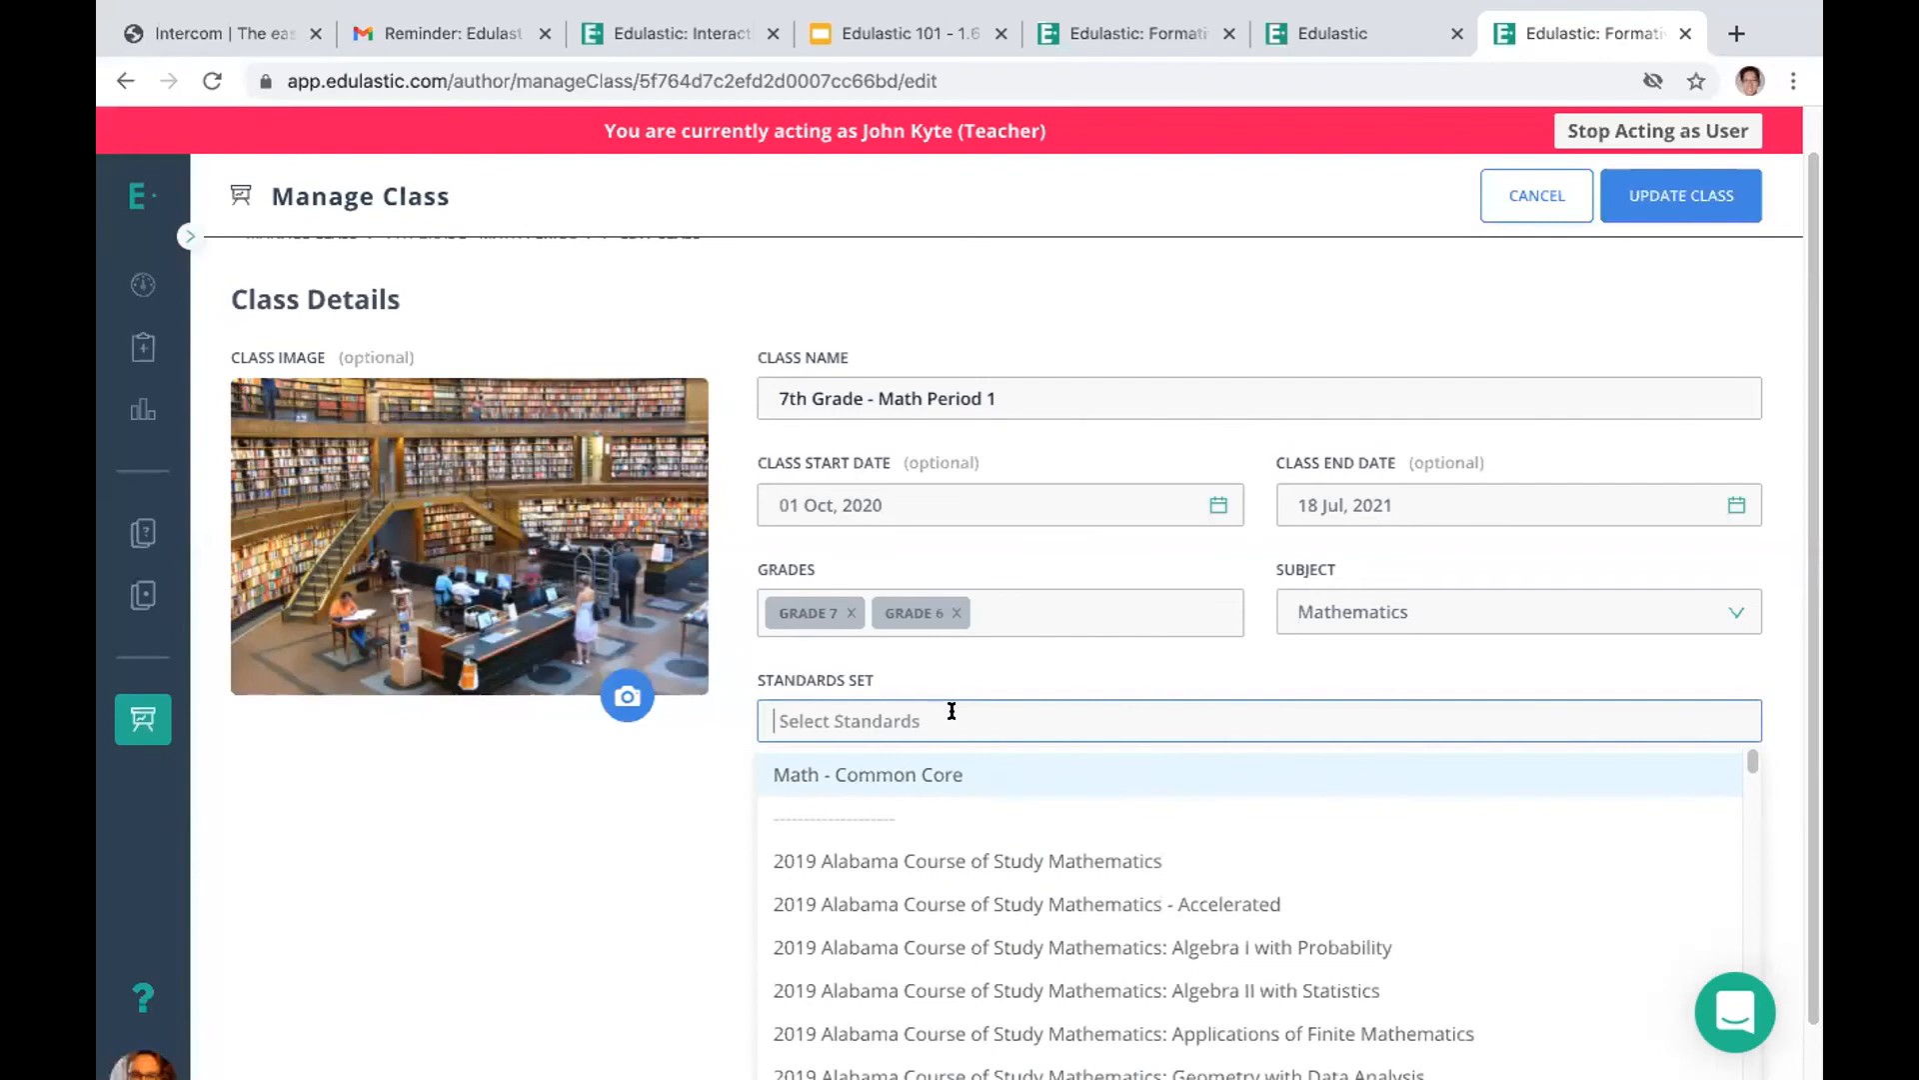
pyautogui.write('new jer')
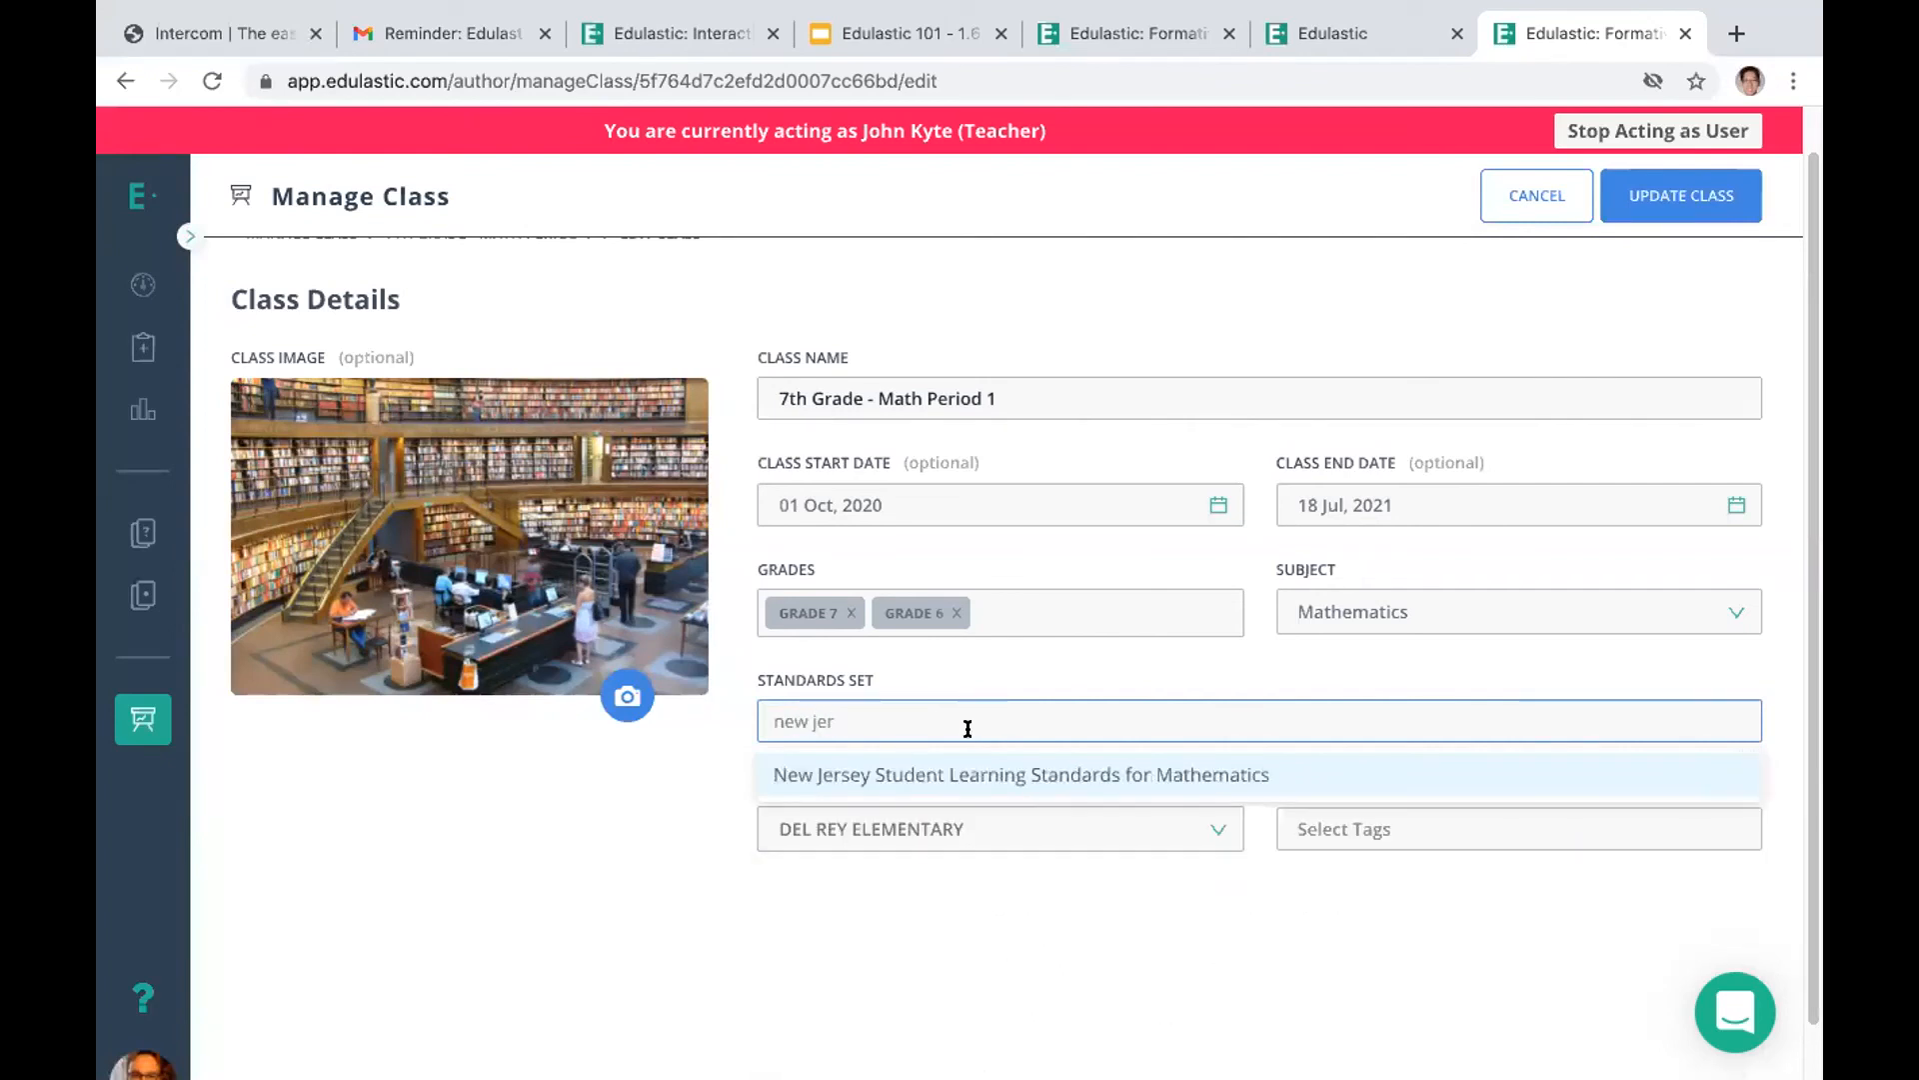
pyautogui.click(960, 776)
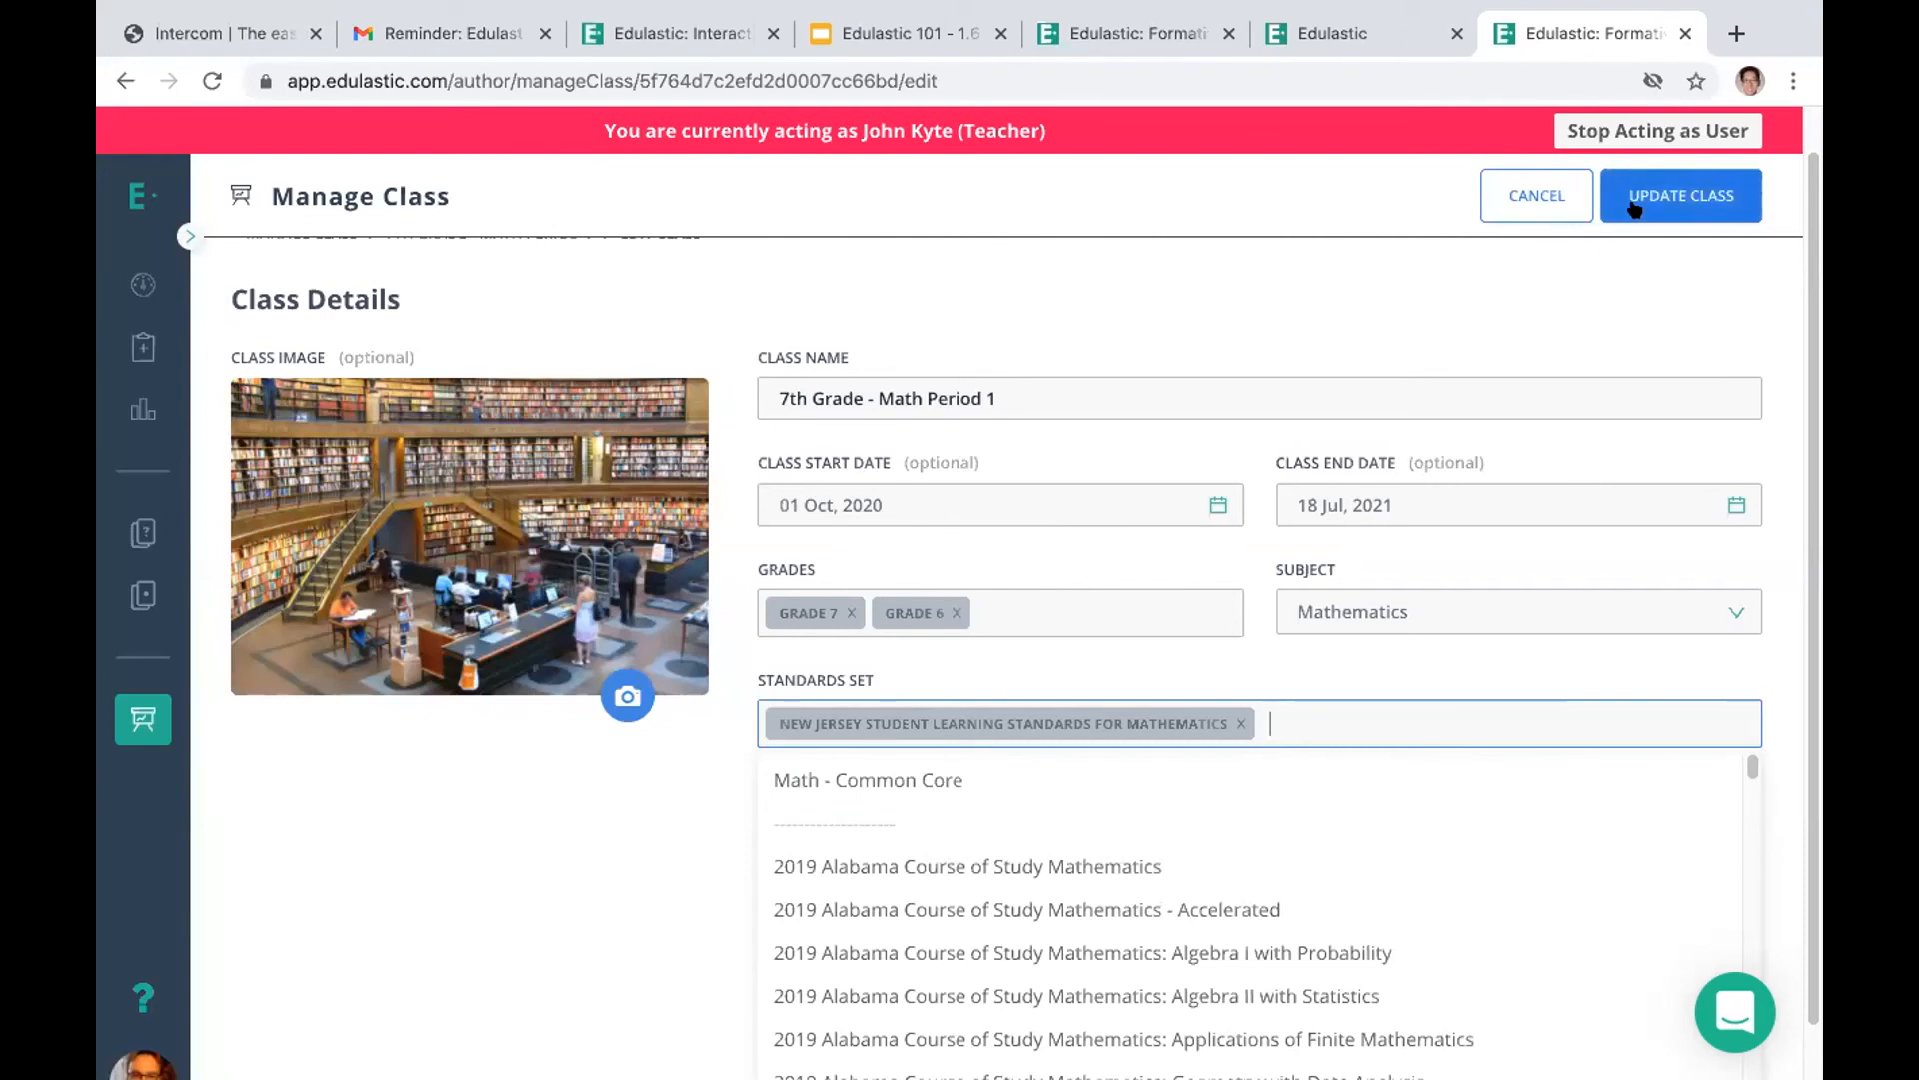
pyautogui.click(1534, 193)
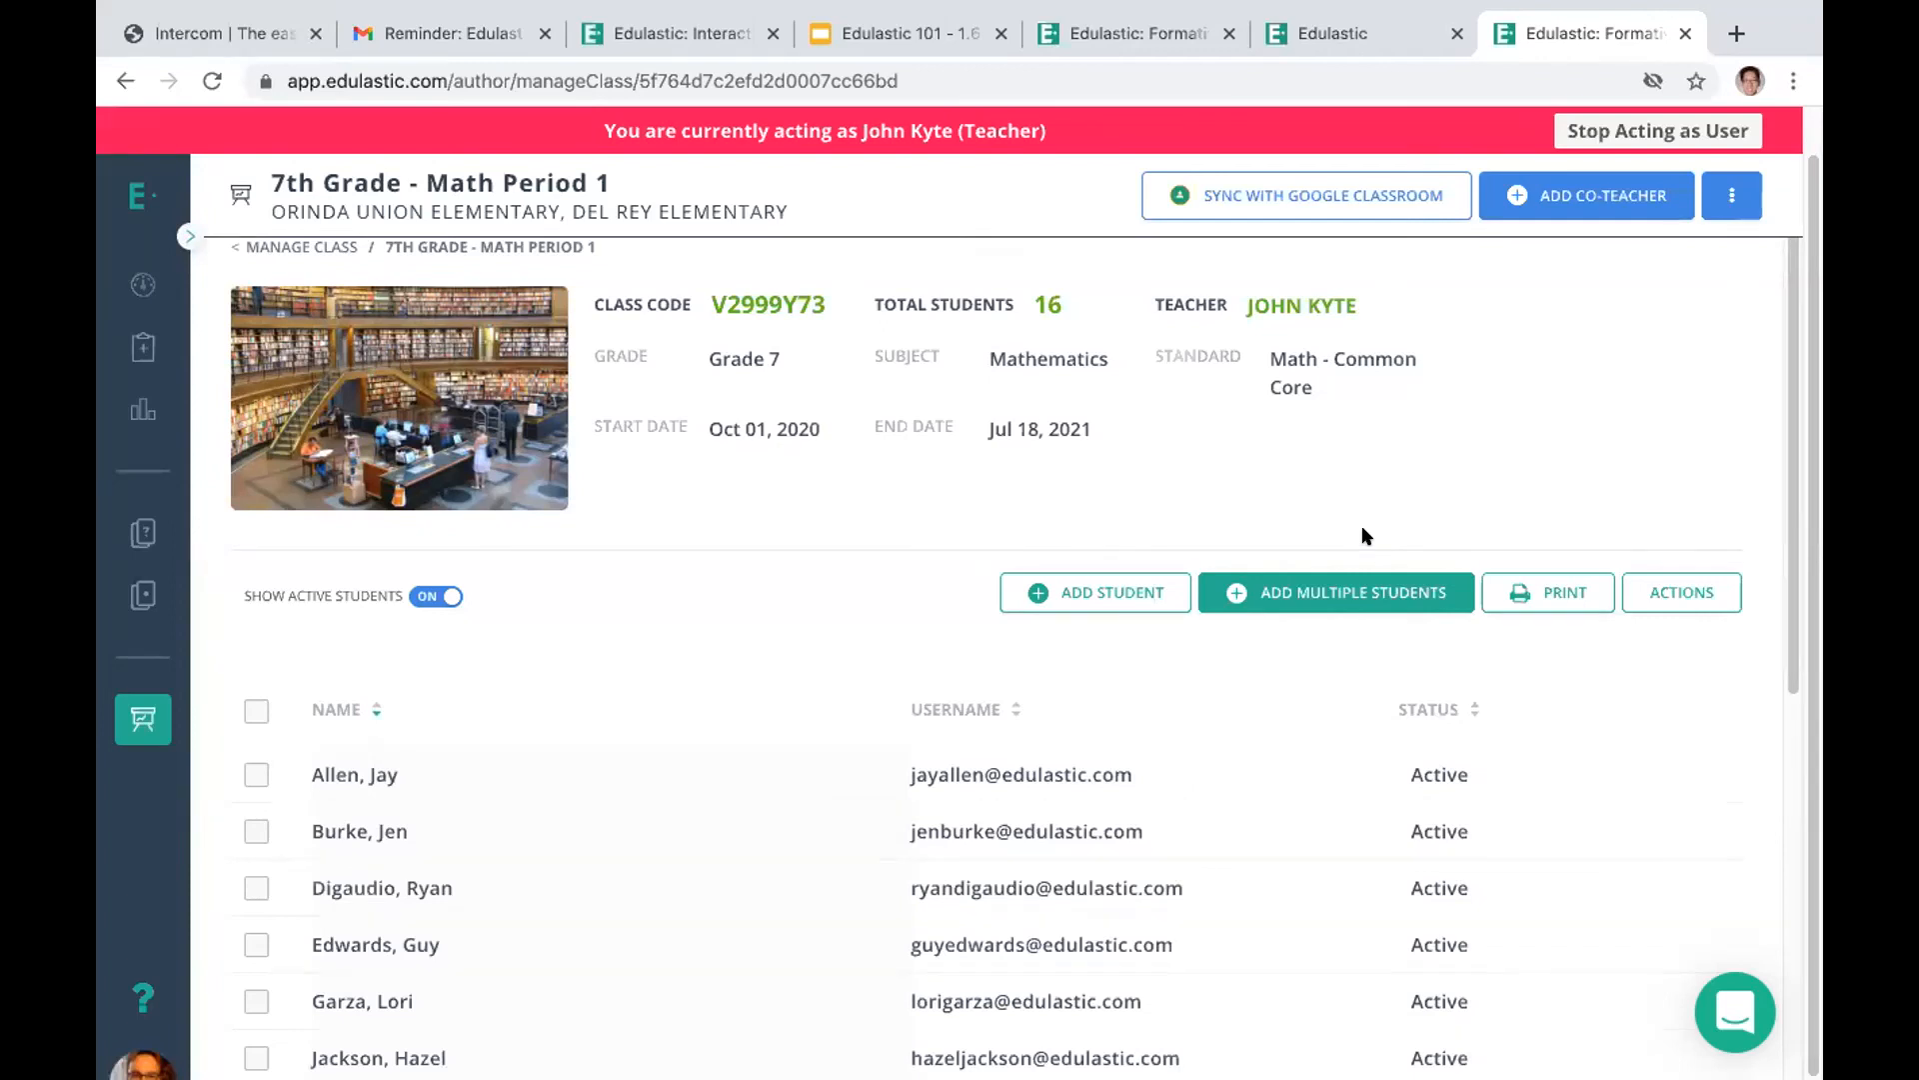
# Delete the TEI-01/06/2021 15:46 test from the self-authored tests in the test library, confirming with "delete"
pyautogui.click(137, 597)
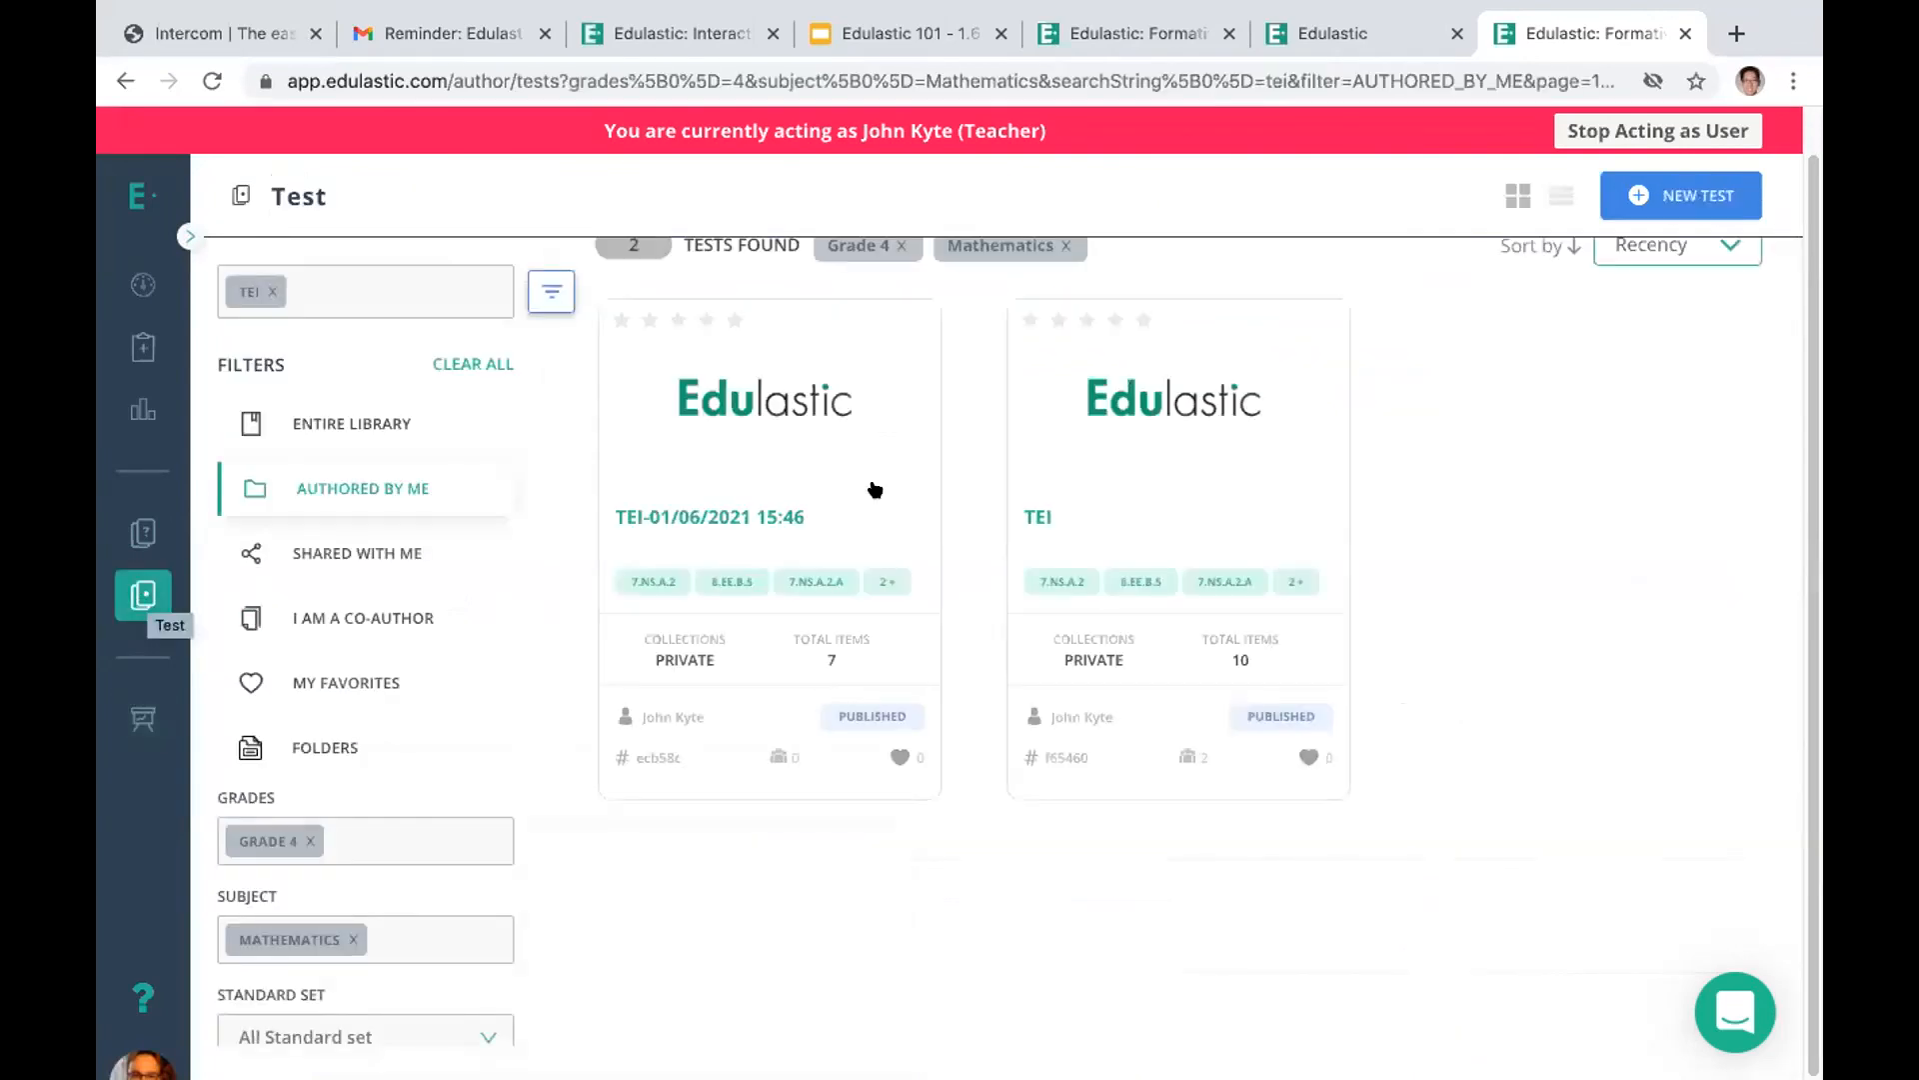
pyautogui.click(125, 589)
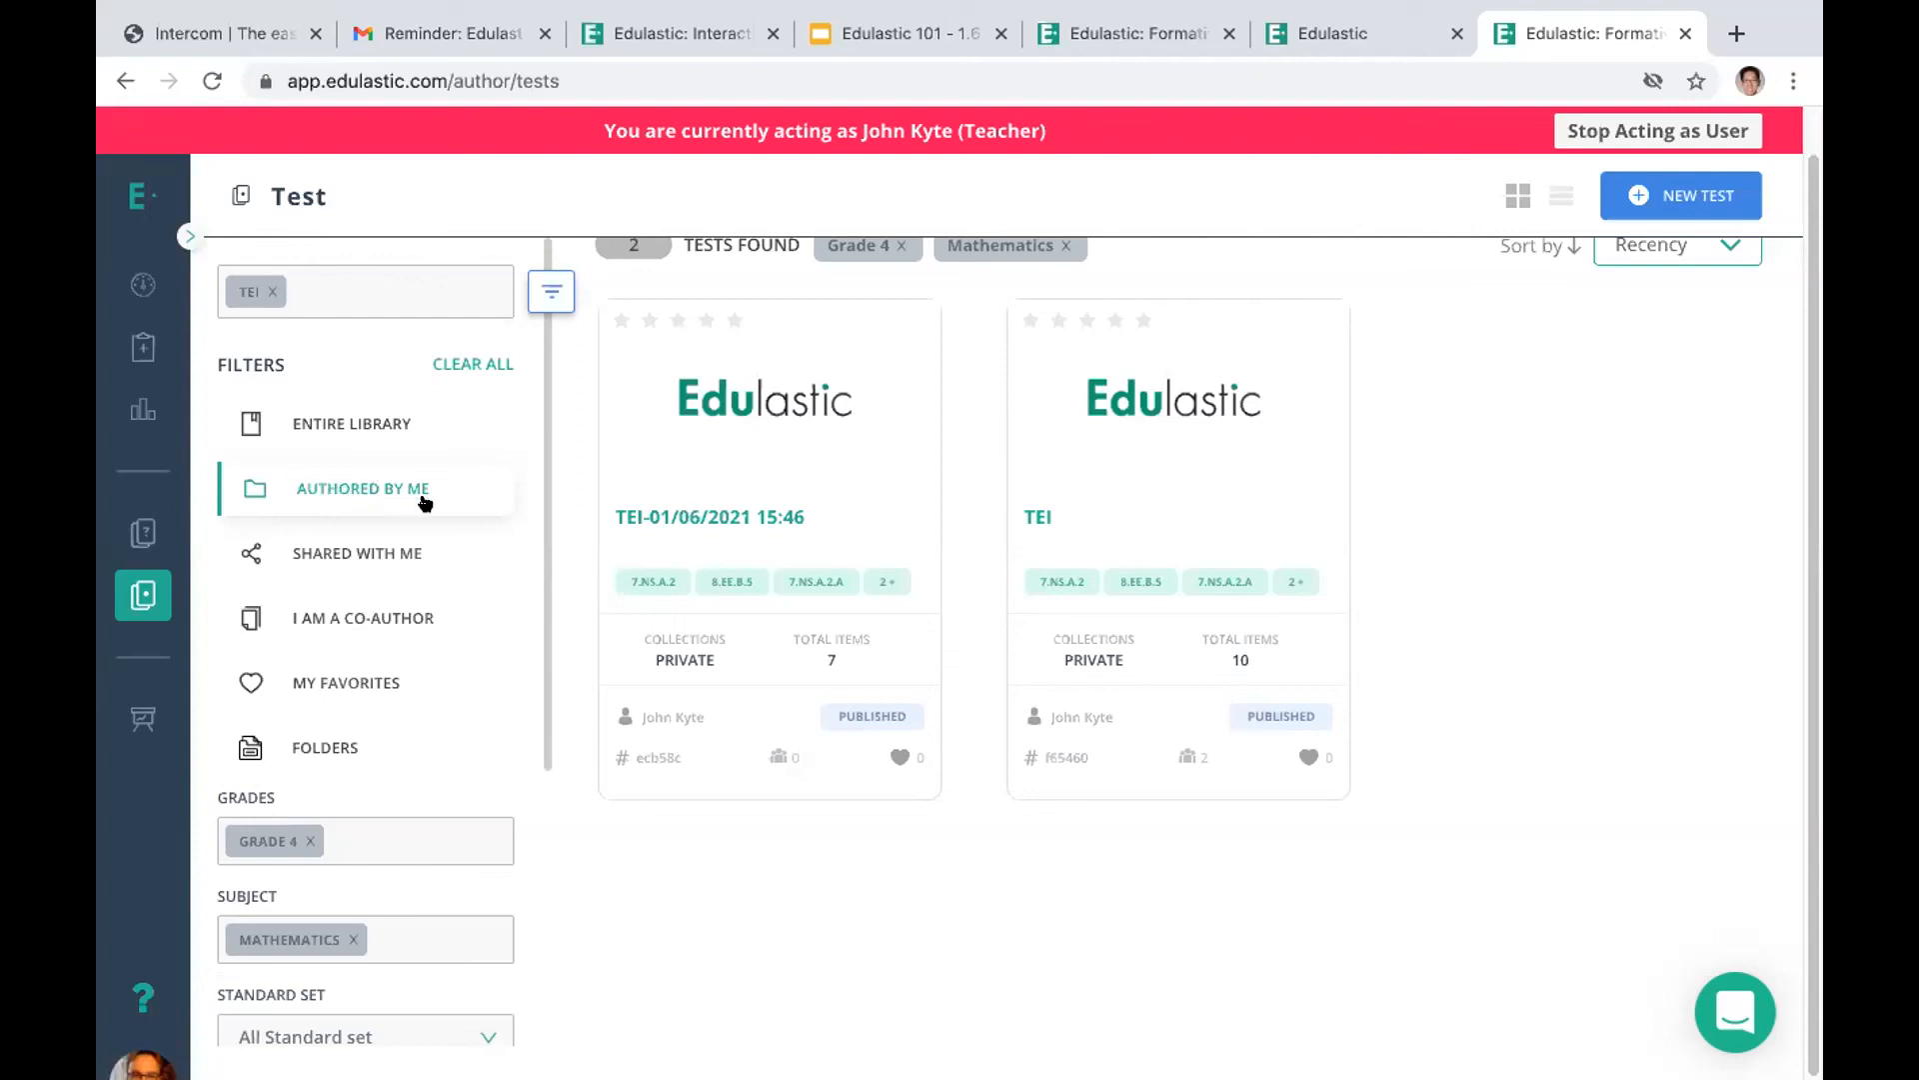
pyautogui.click(687, 512)
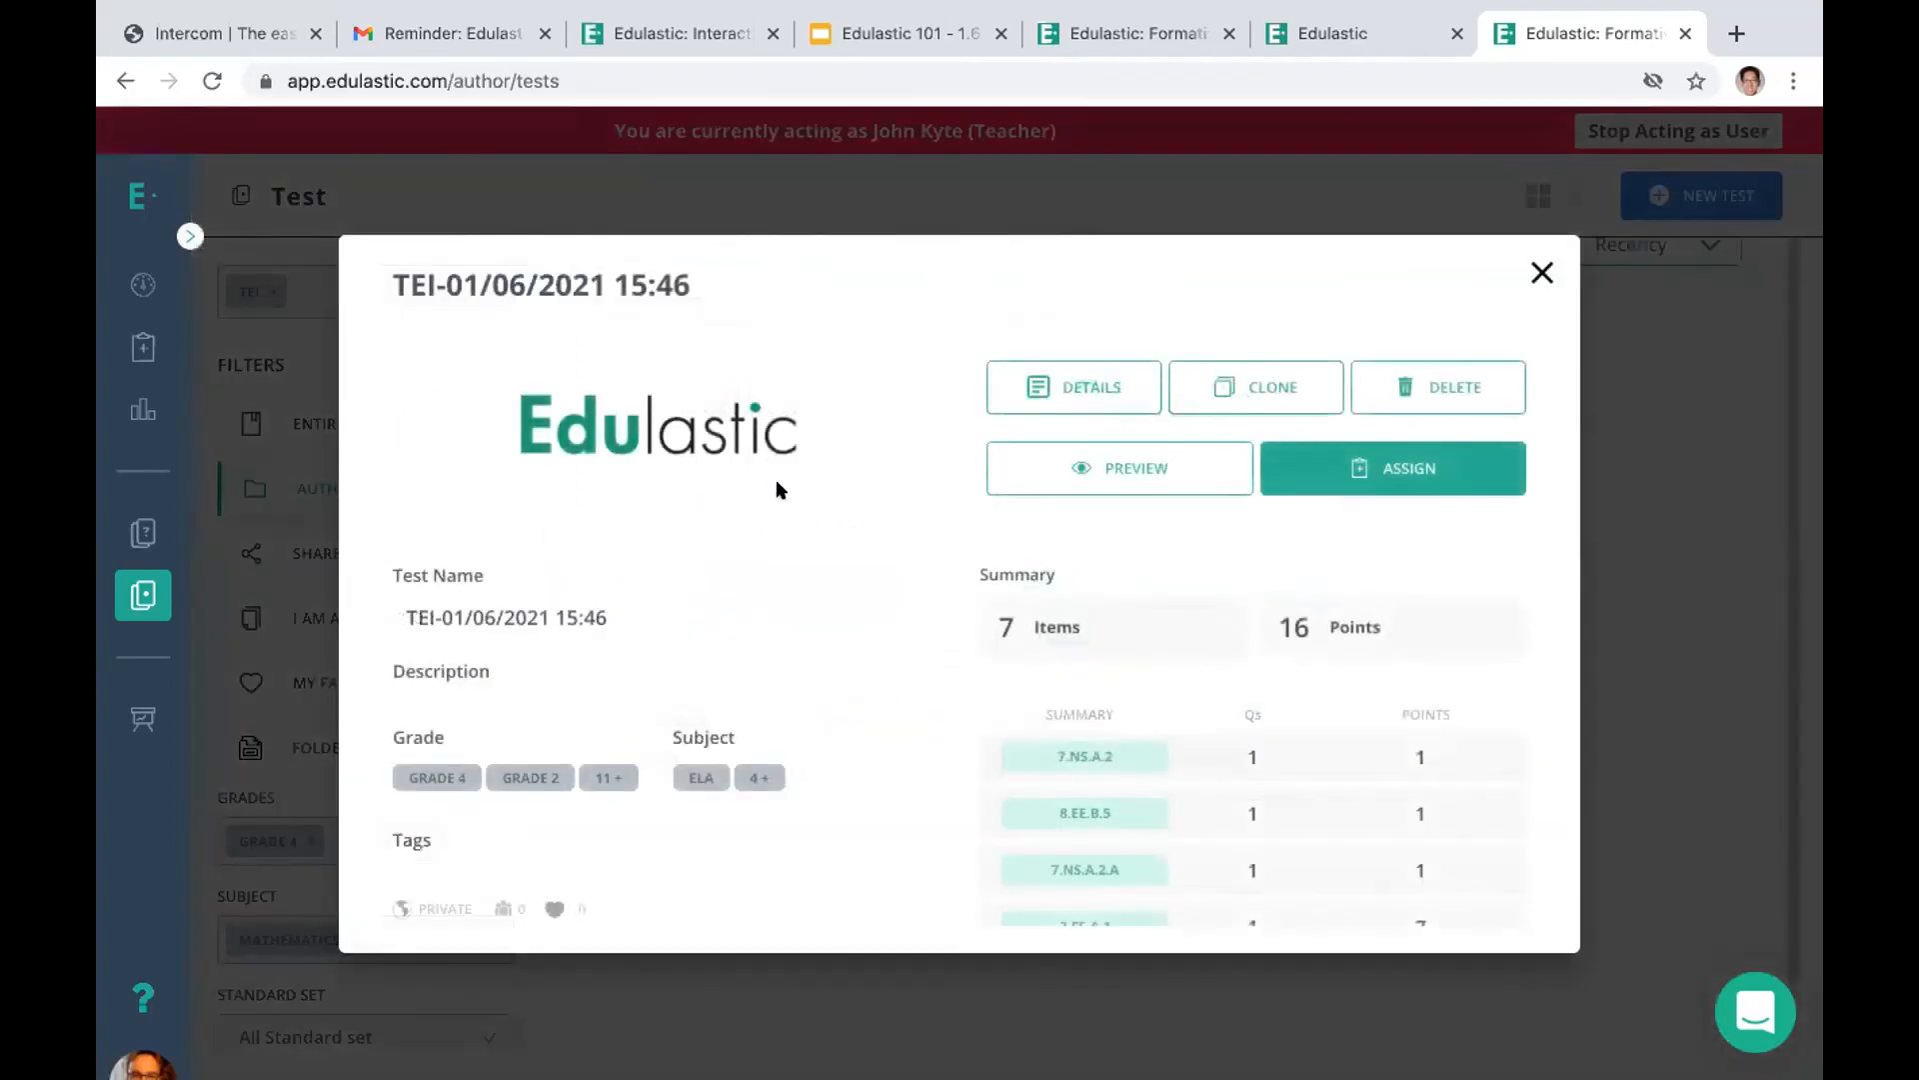
pyautogui.click(1446, 385)
pyautogui.click(886, 470)
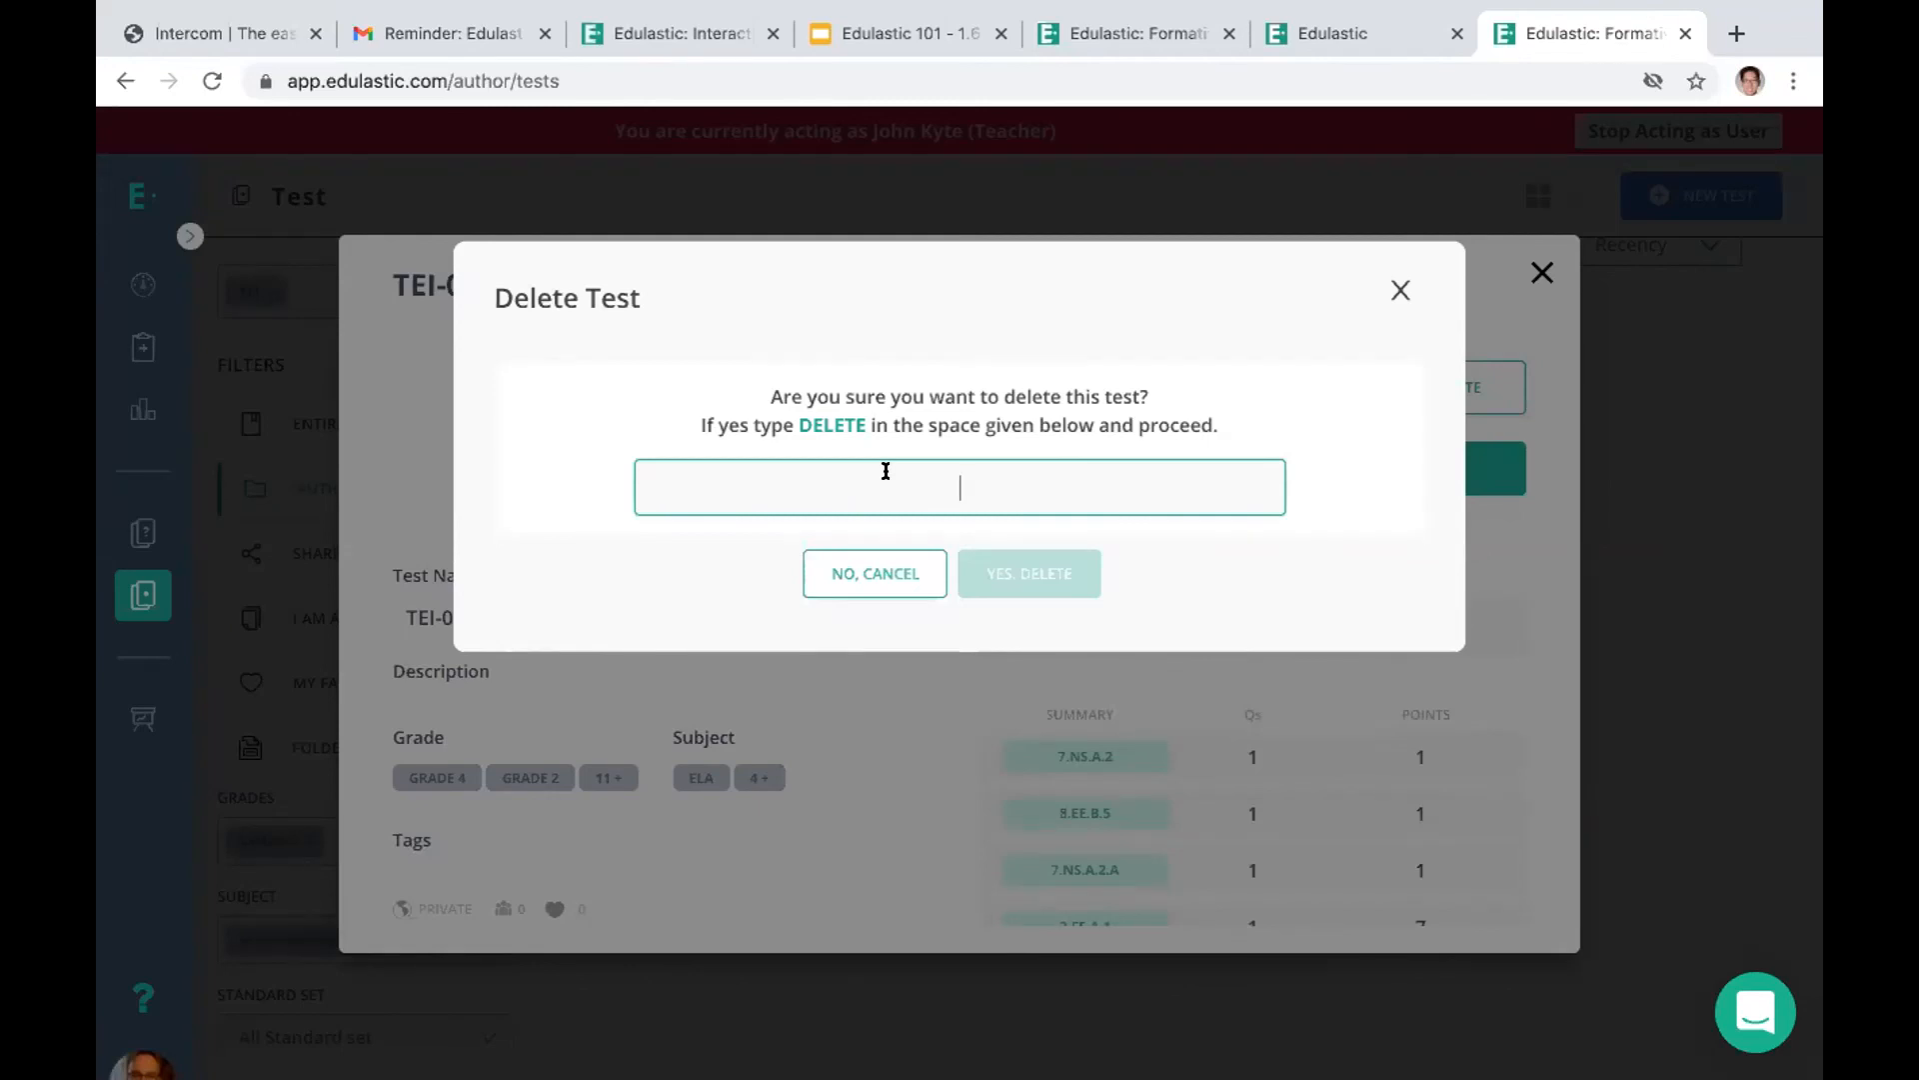
pyautogui.write('delete')
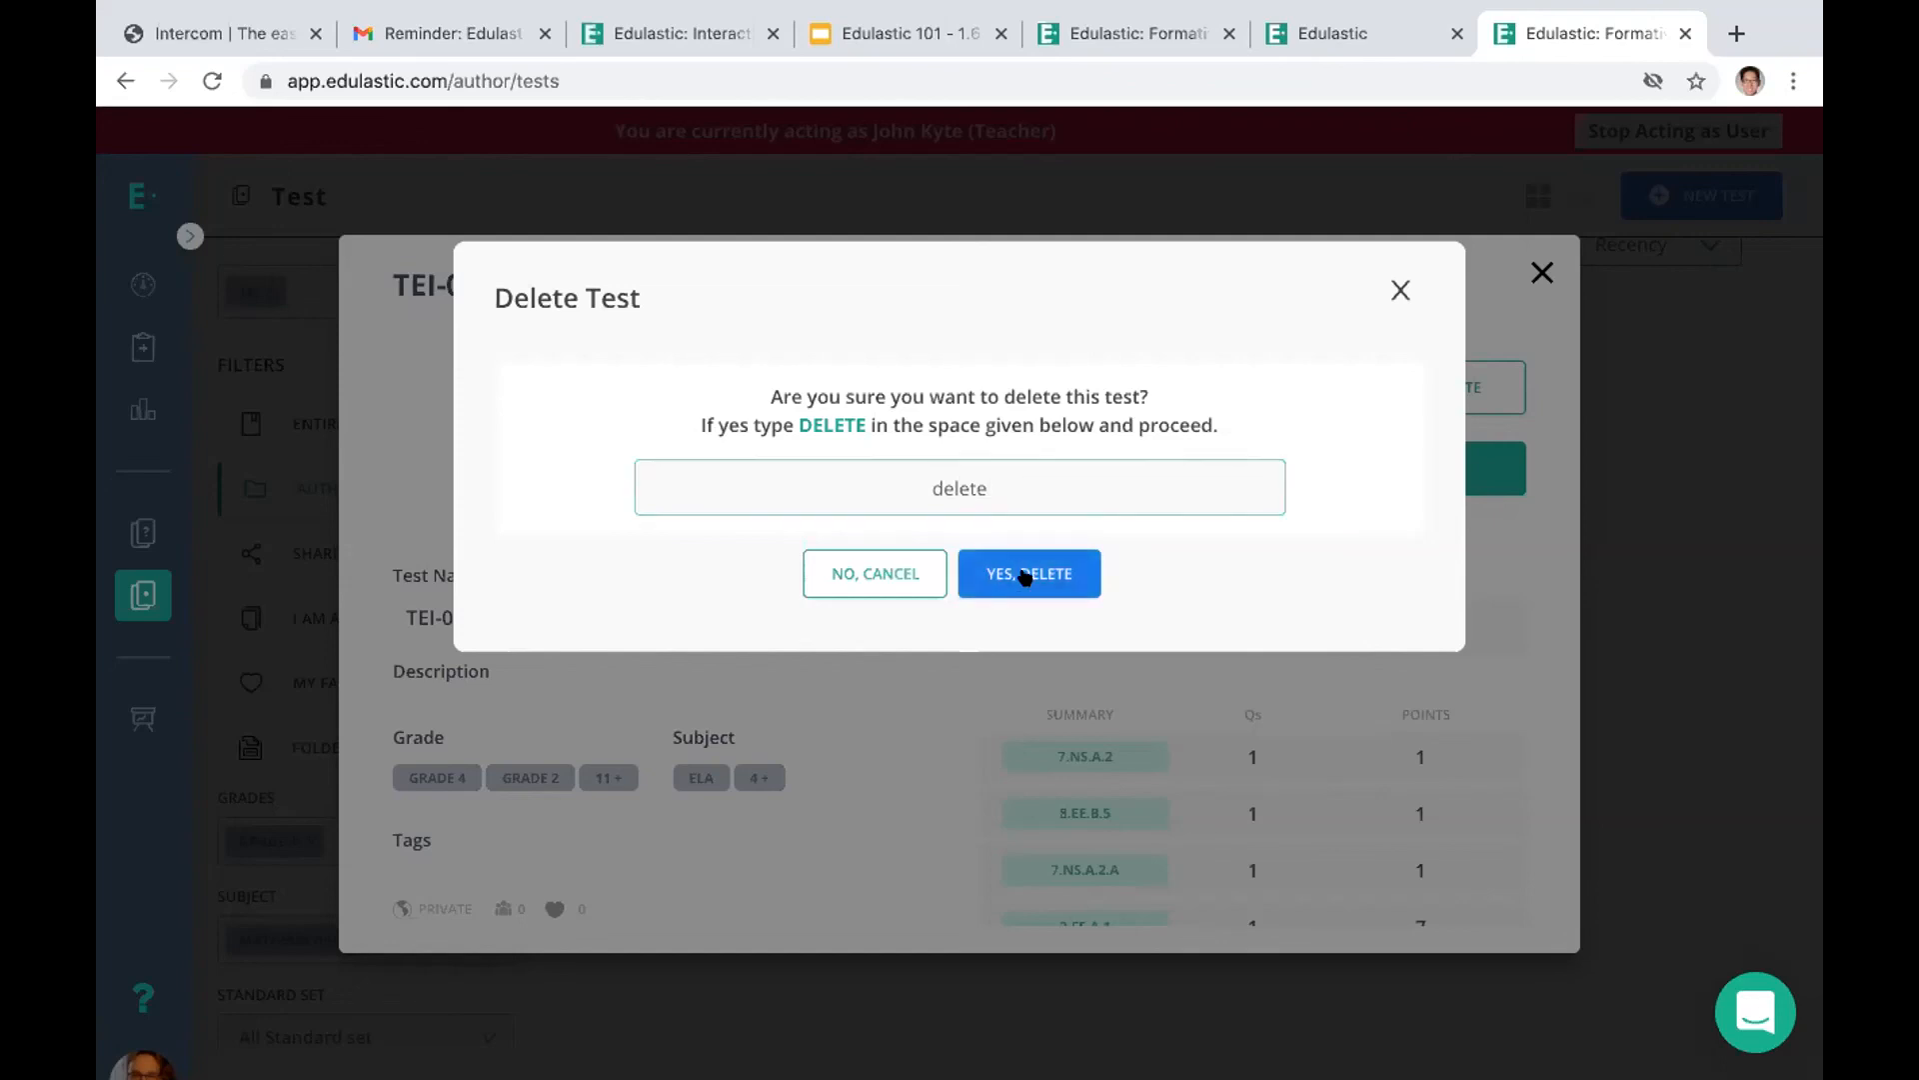
pyautogui.click(1024, 570)
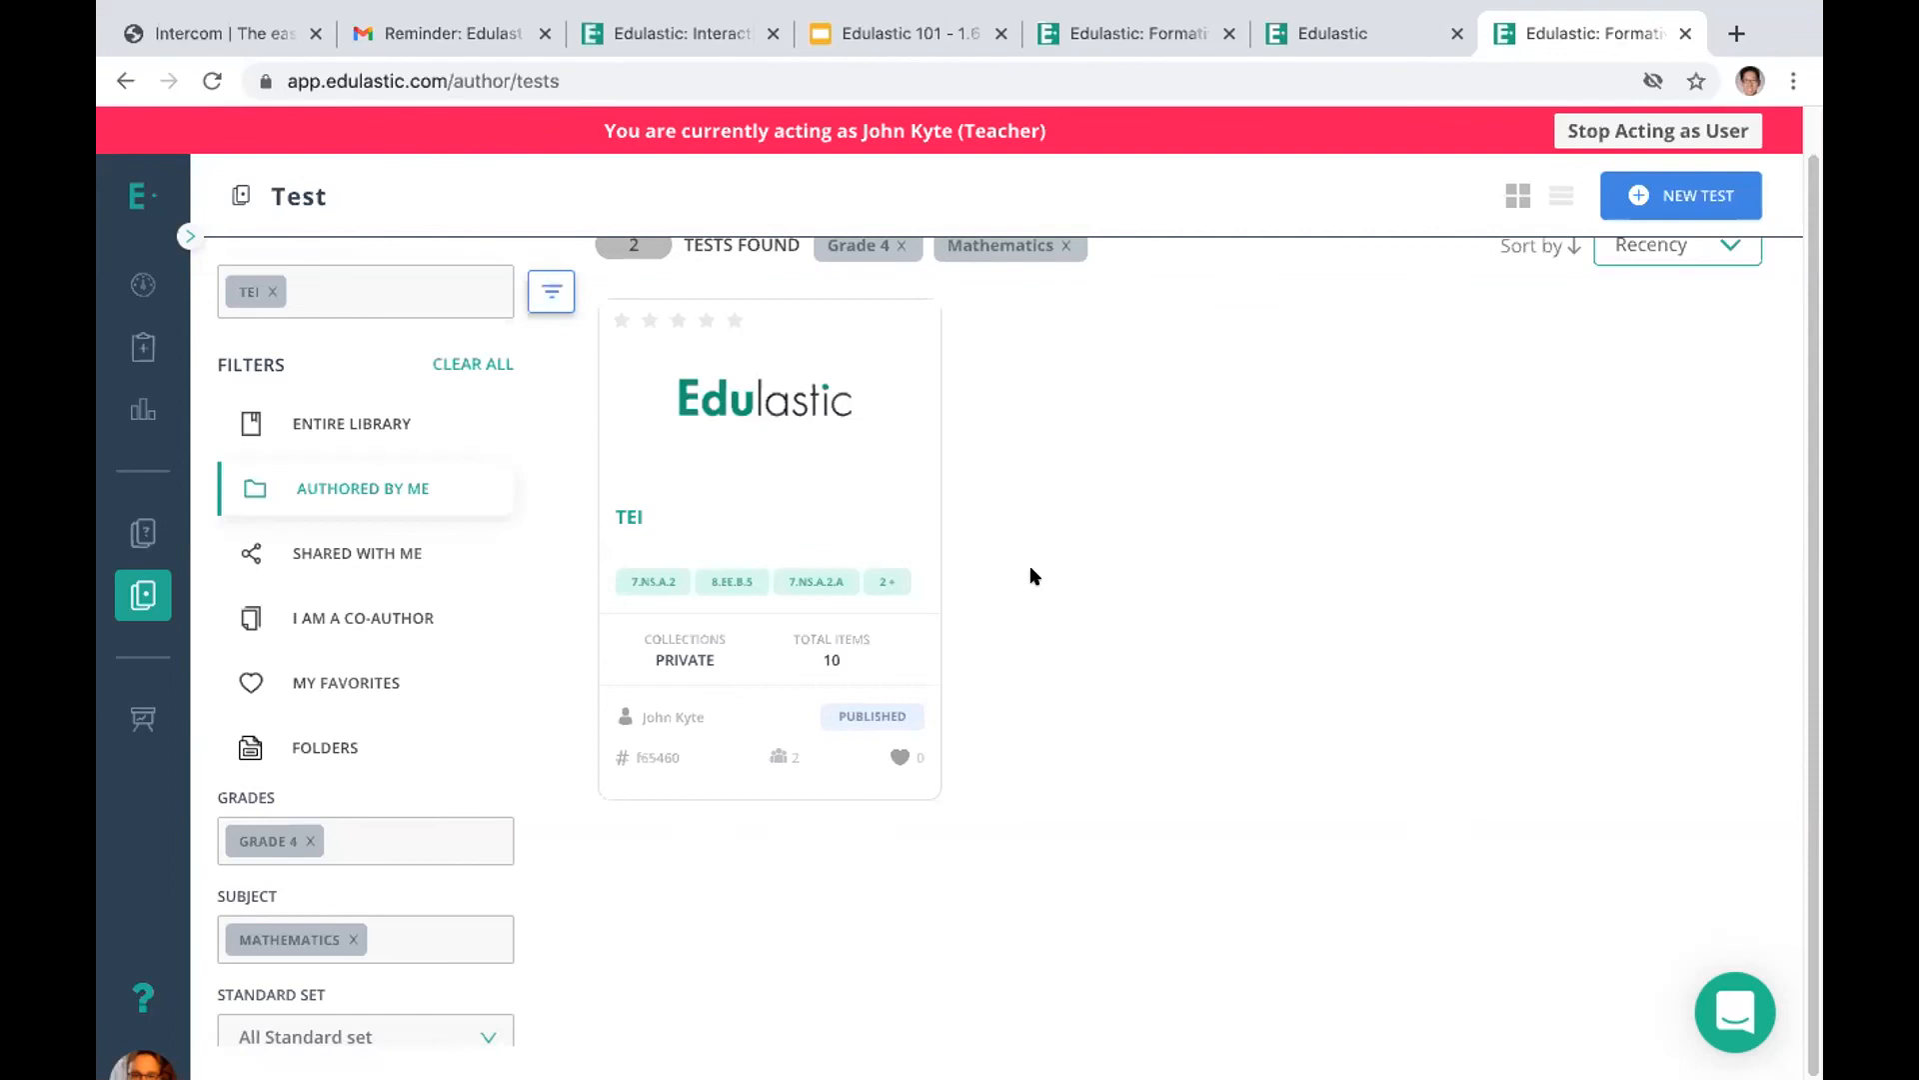
# Open the assignments list and view the actions available for the TEI assignment
pyautogui.click(127, 345)
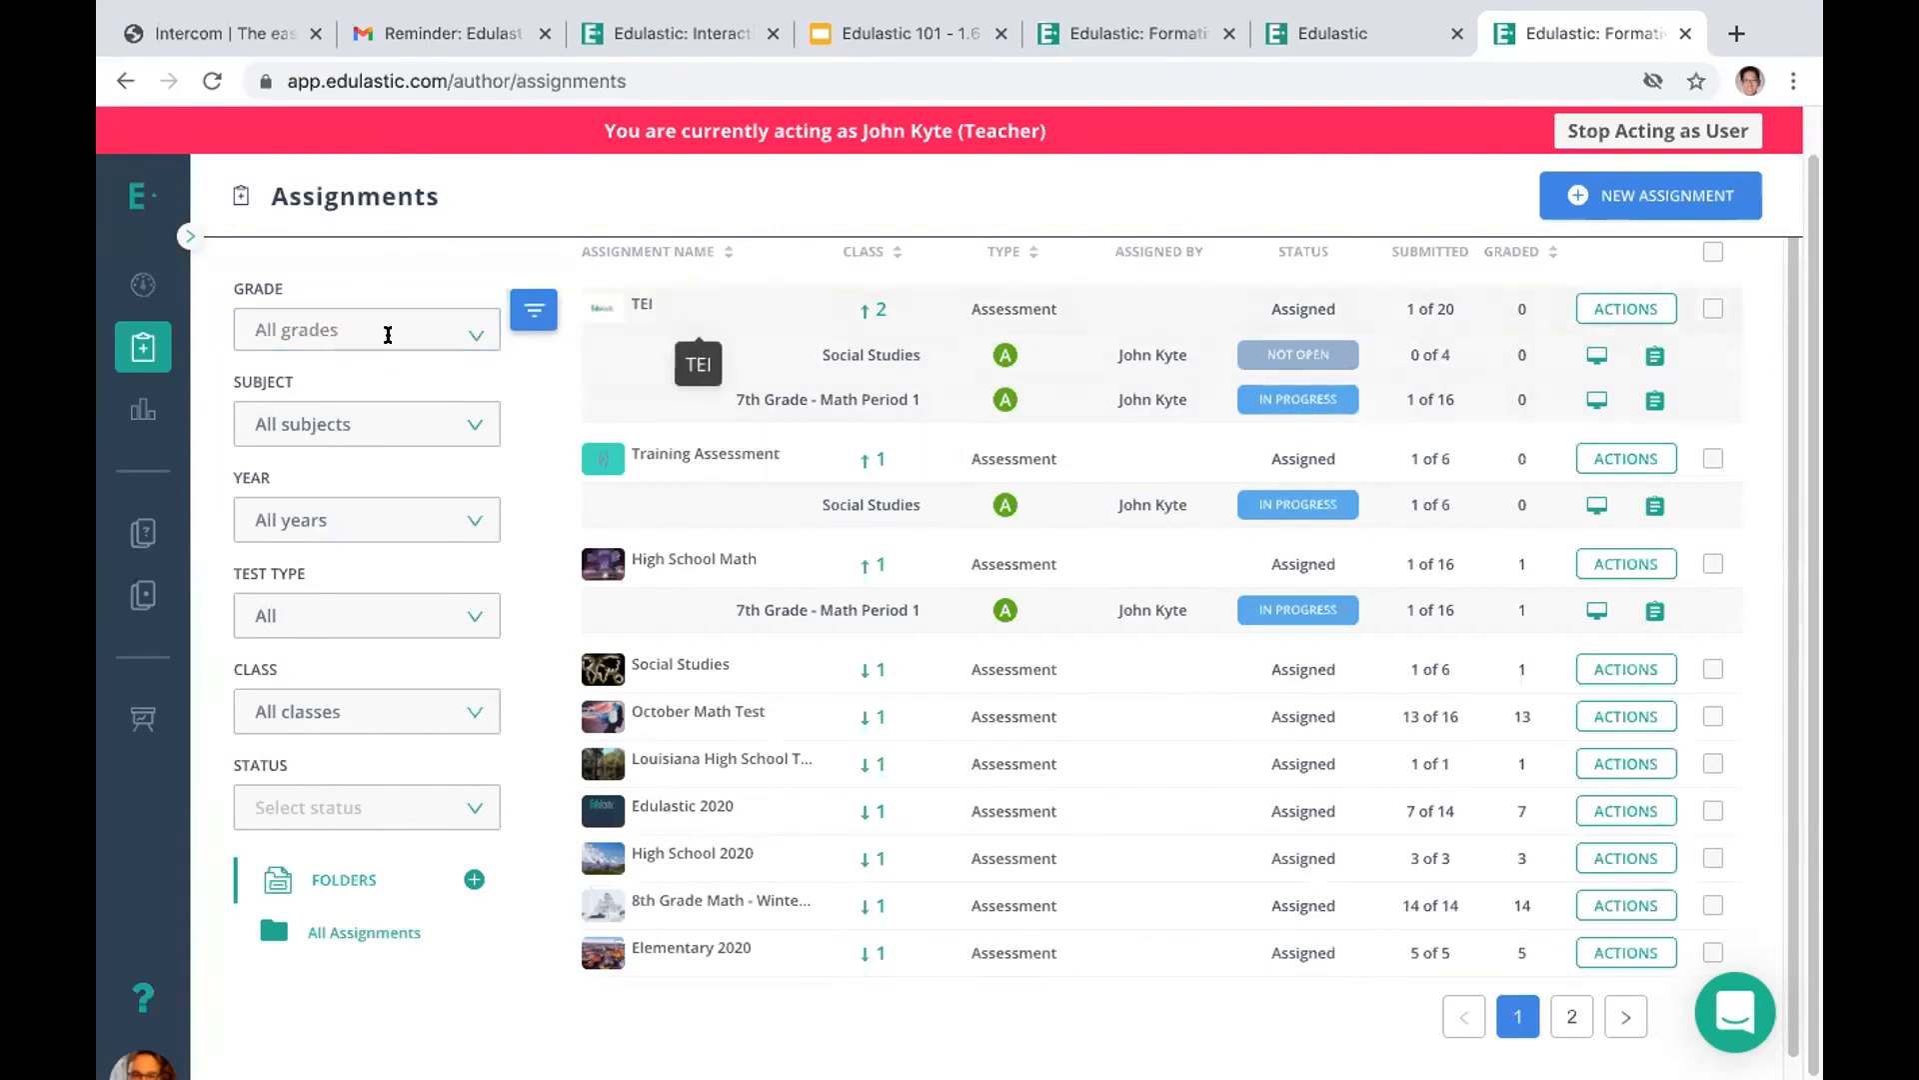
pyautogui.click(124, 345)
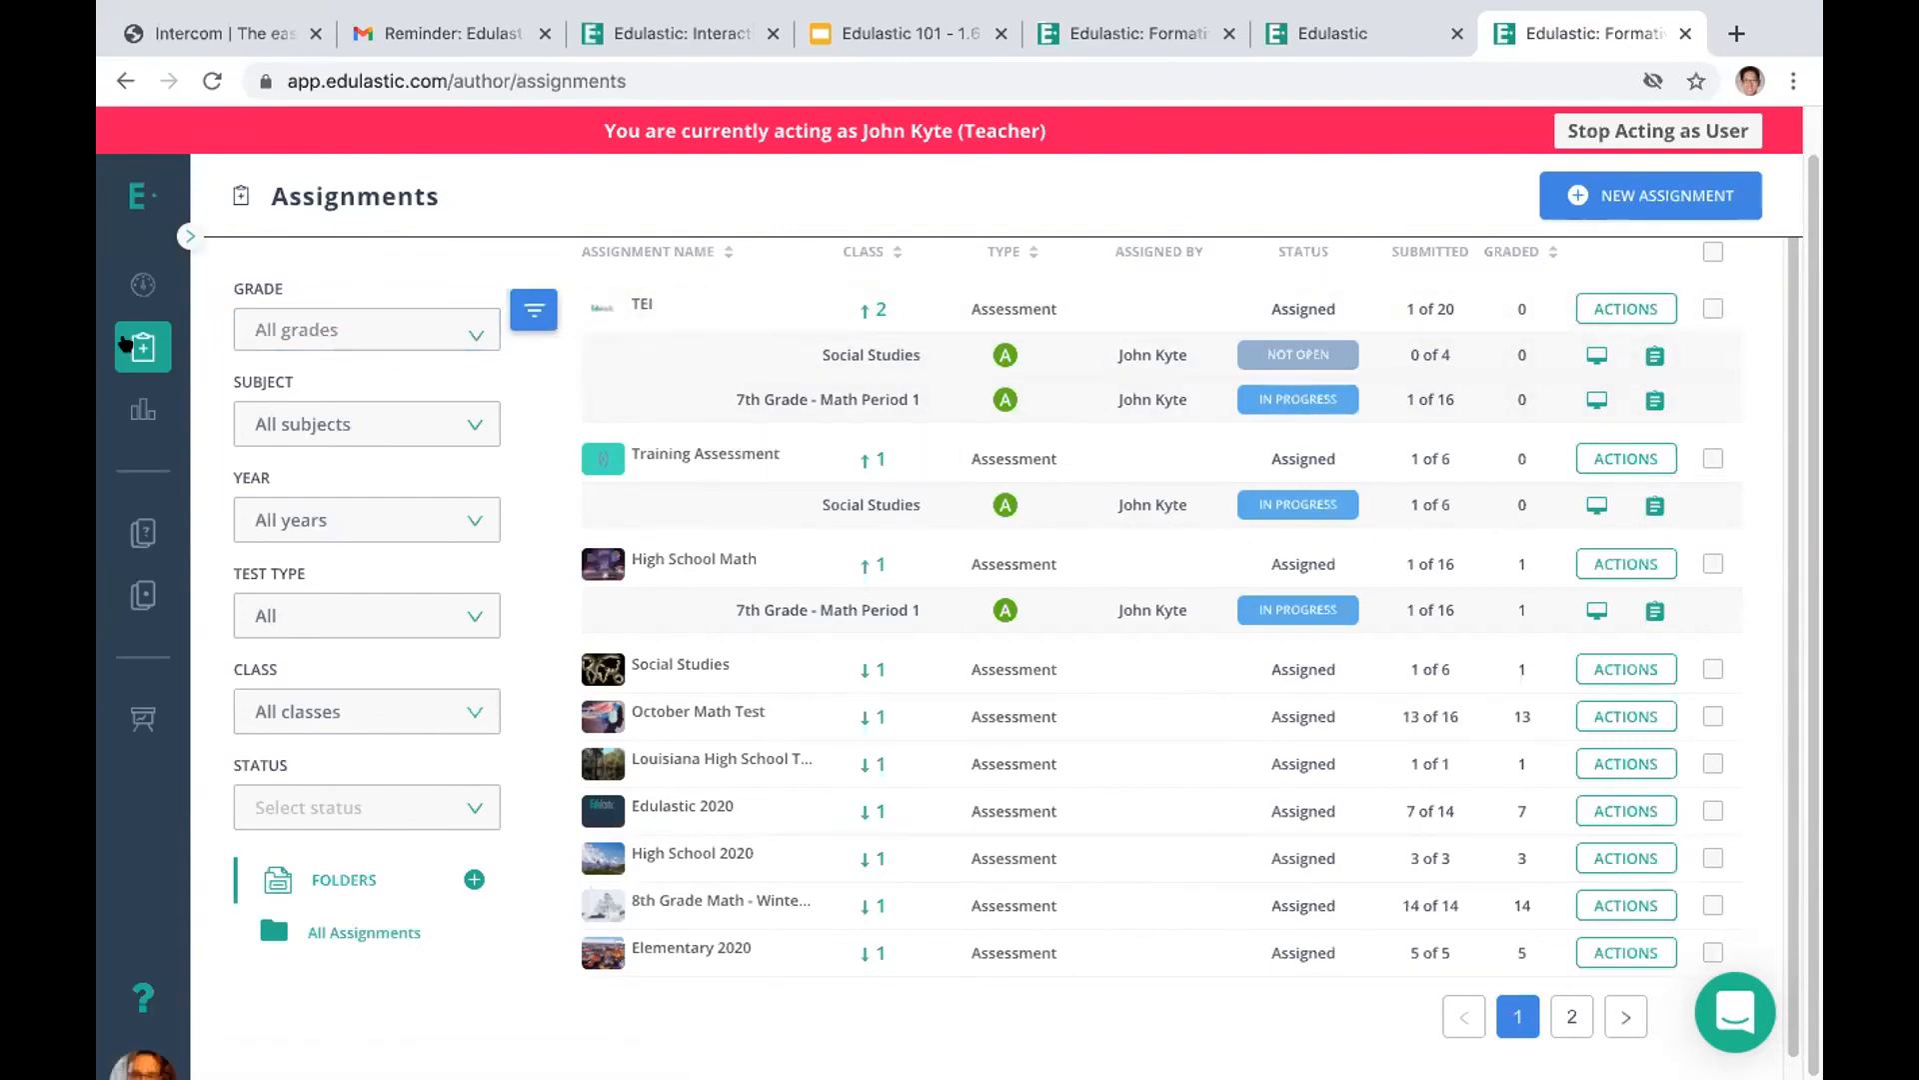
pyautogui.click(1601, 308)
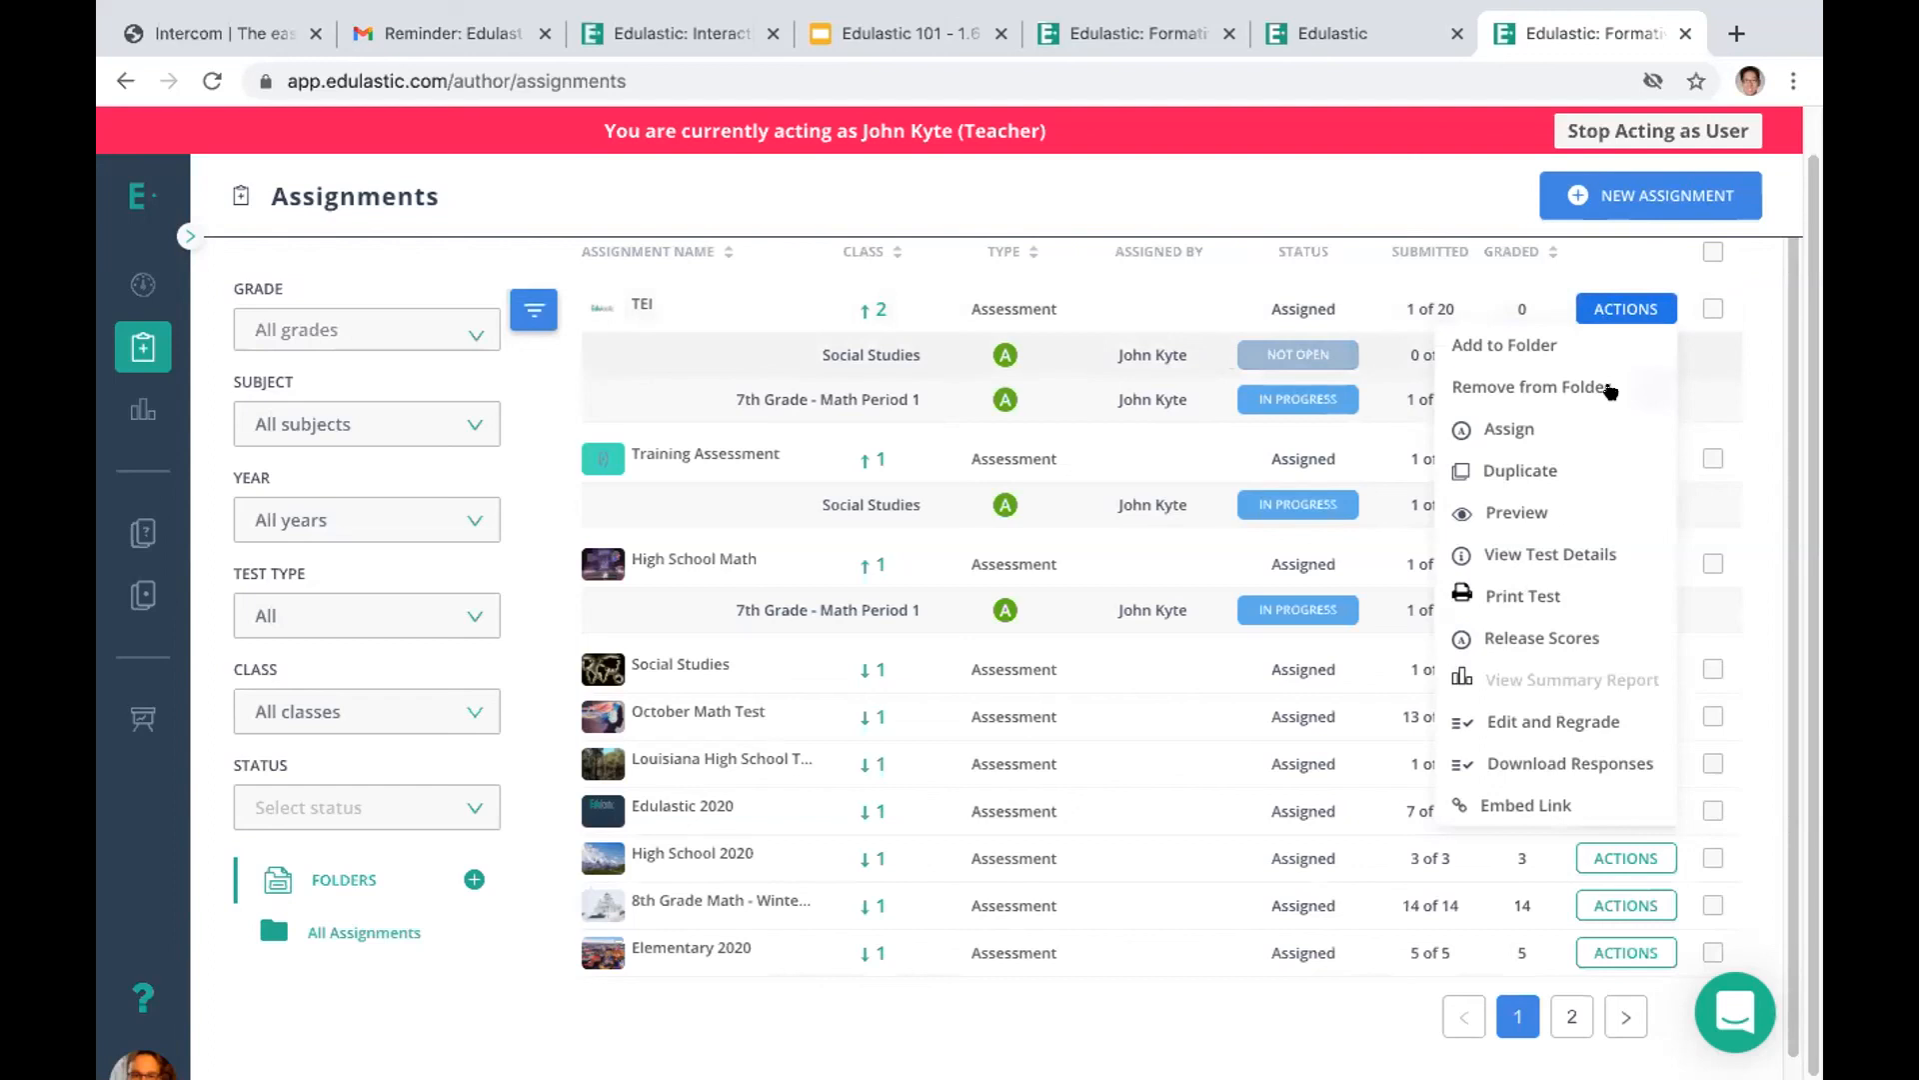
pyautogui.click(911, 210)
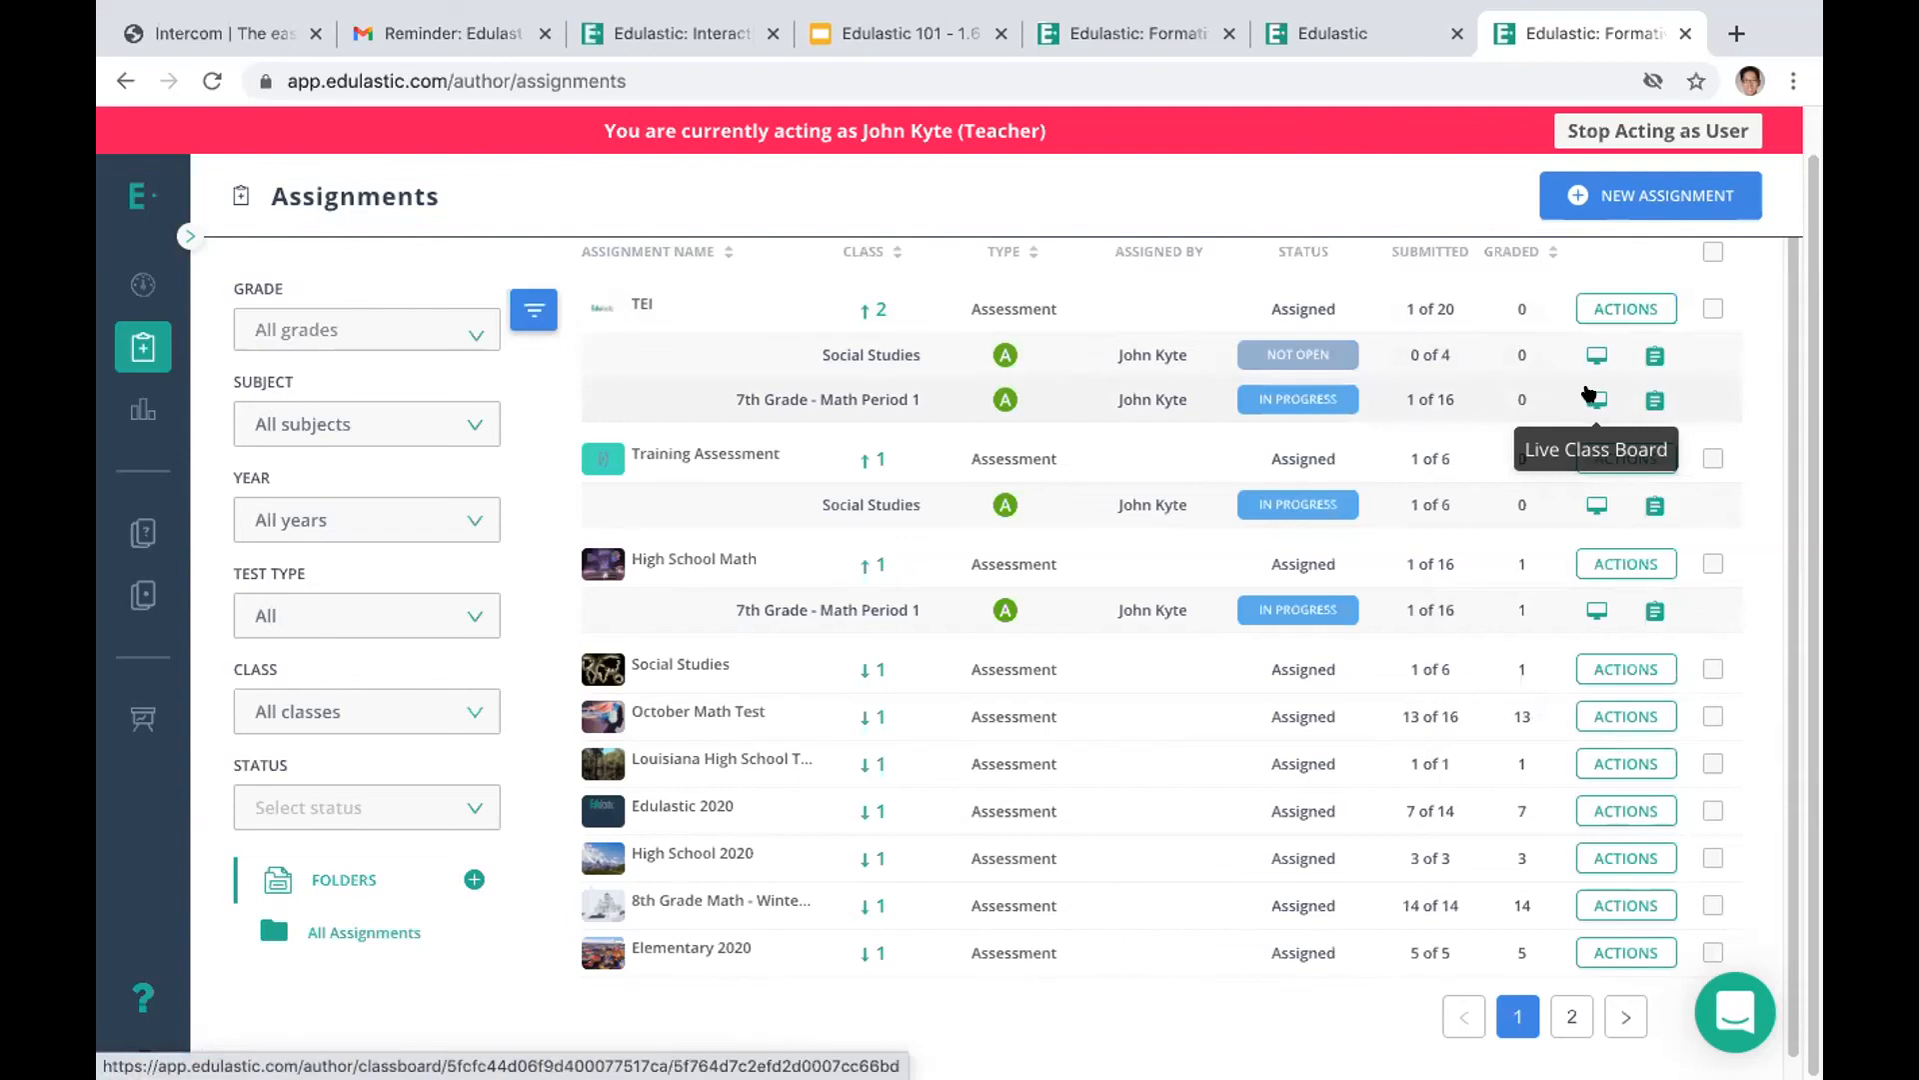
# Unassign all students of 7th Grade - Math Period 1 from the TEI assignment, confirming with "unassign"
pyautogui.click(1592, 396)
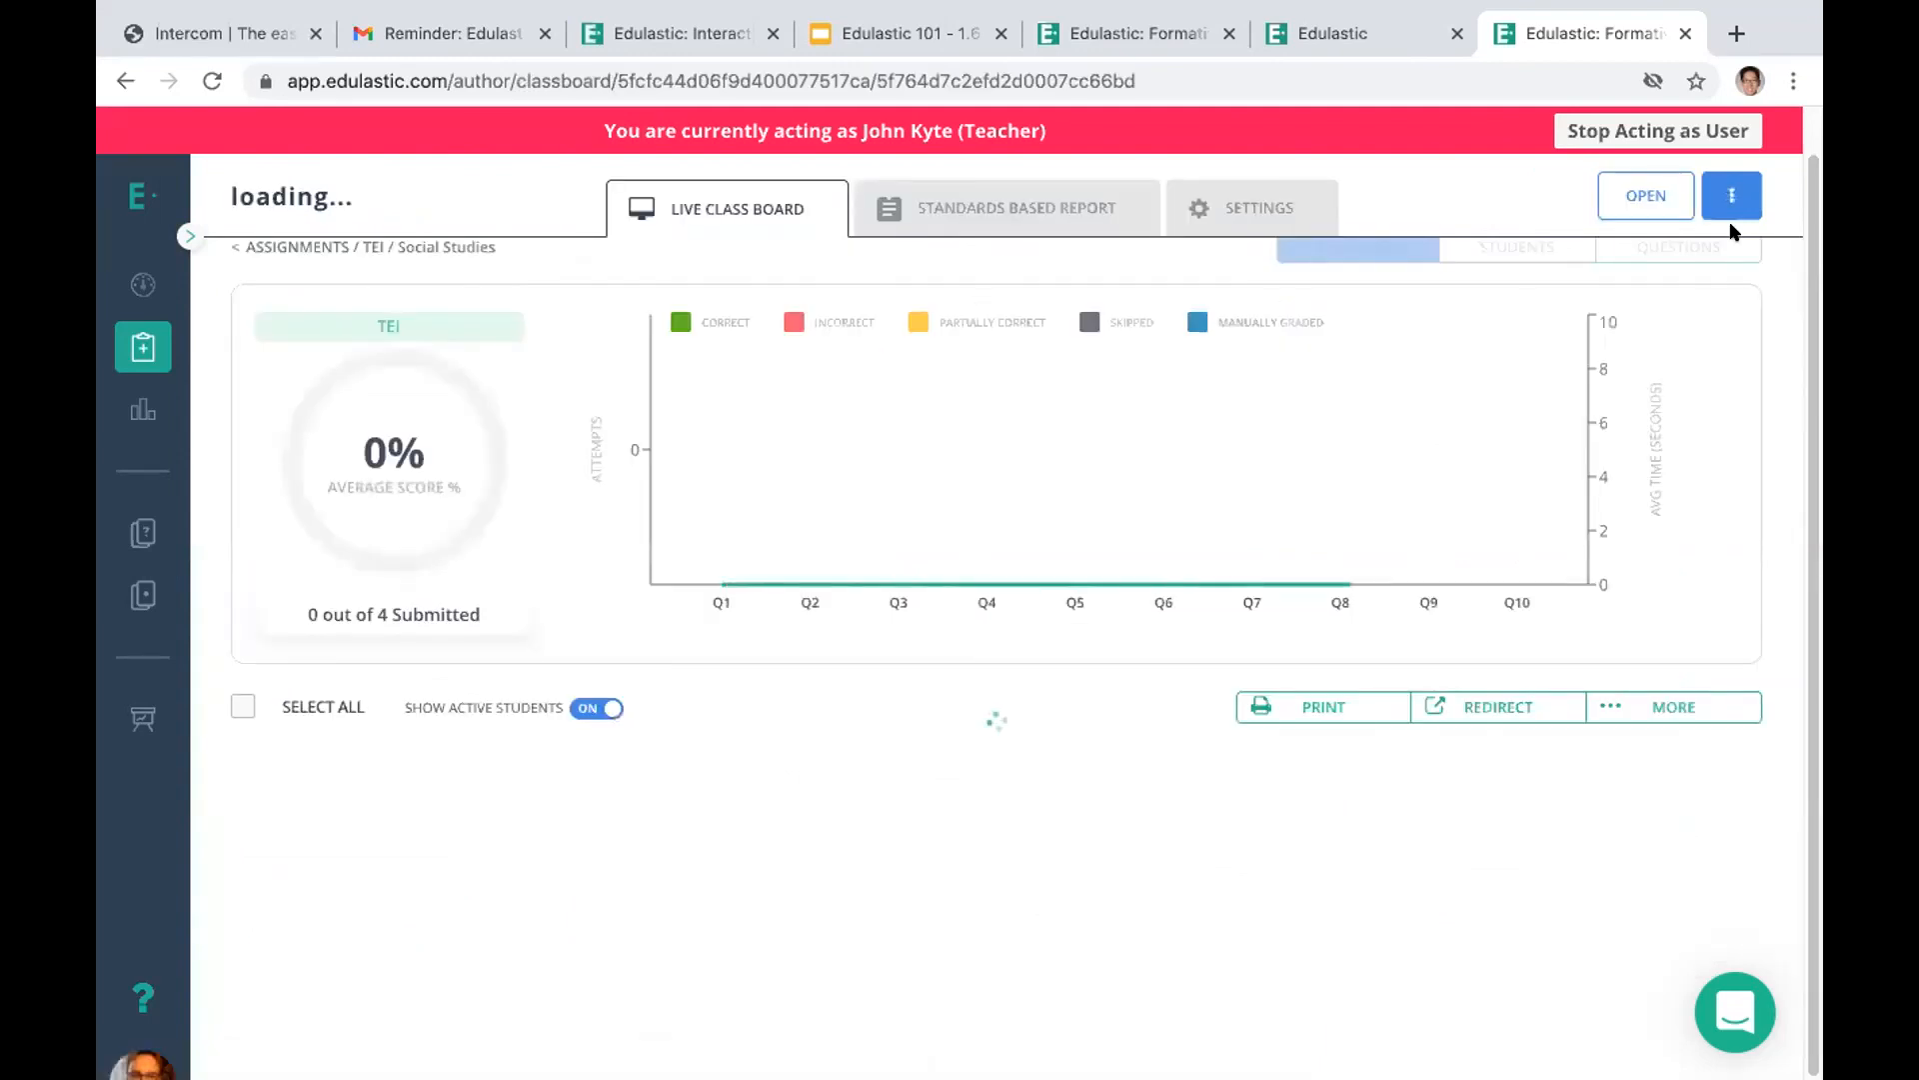
pyautogui.click(1732, 192)
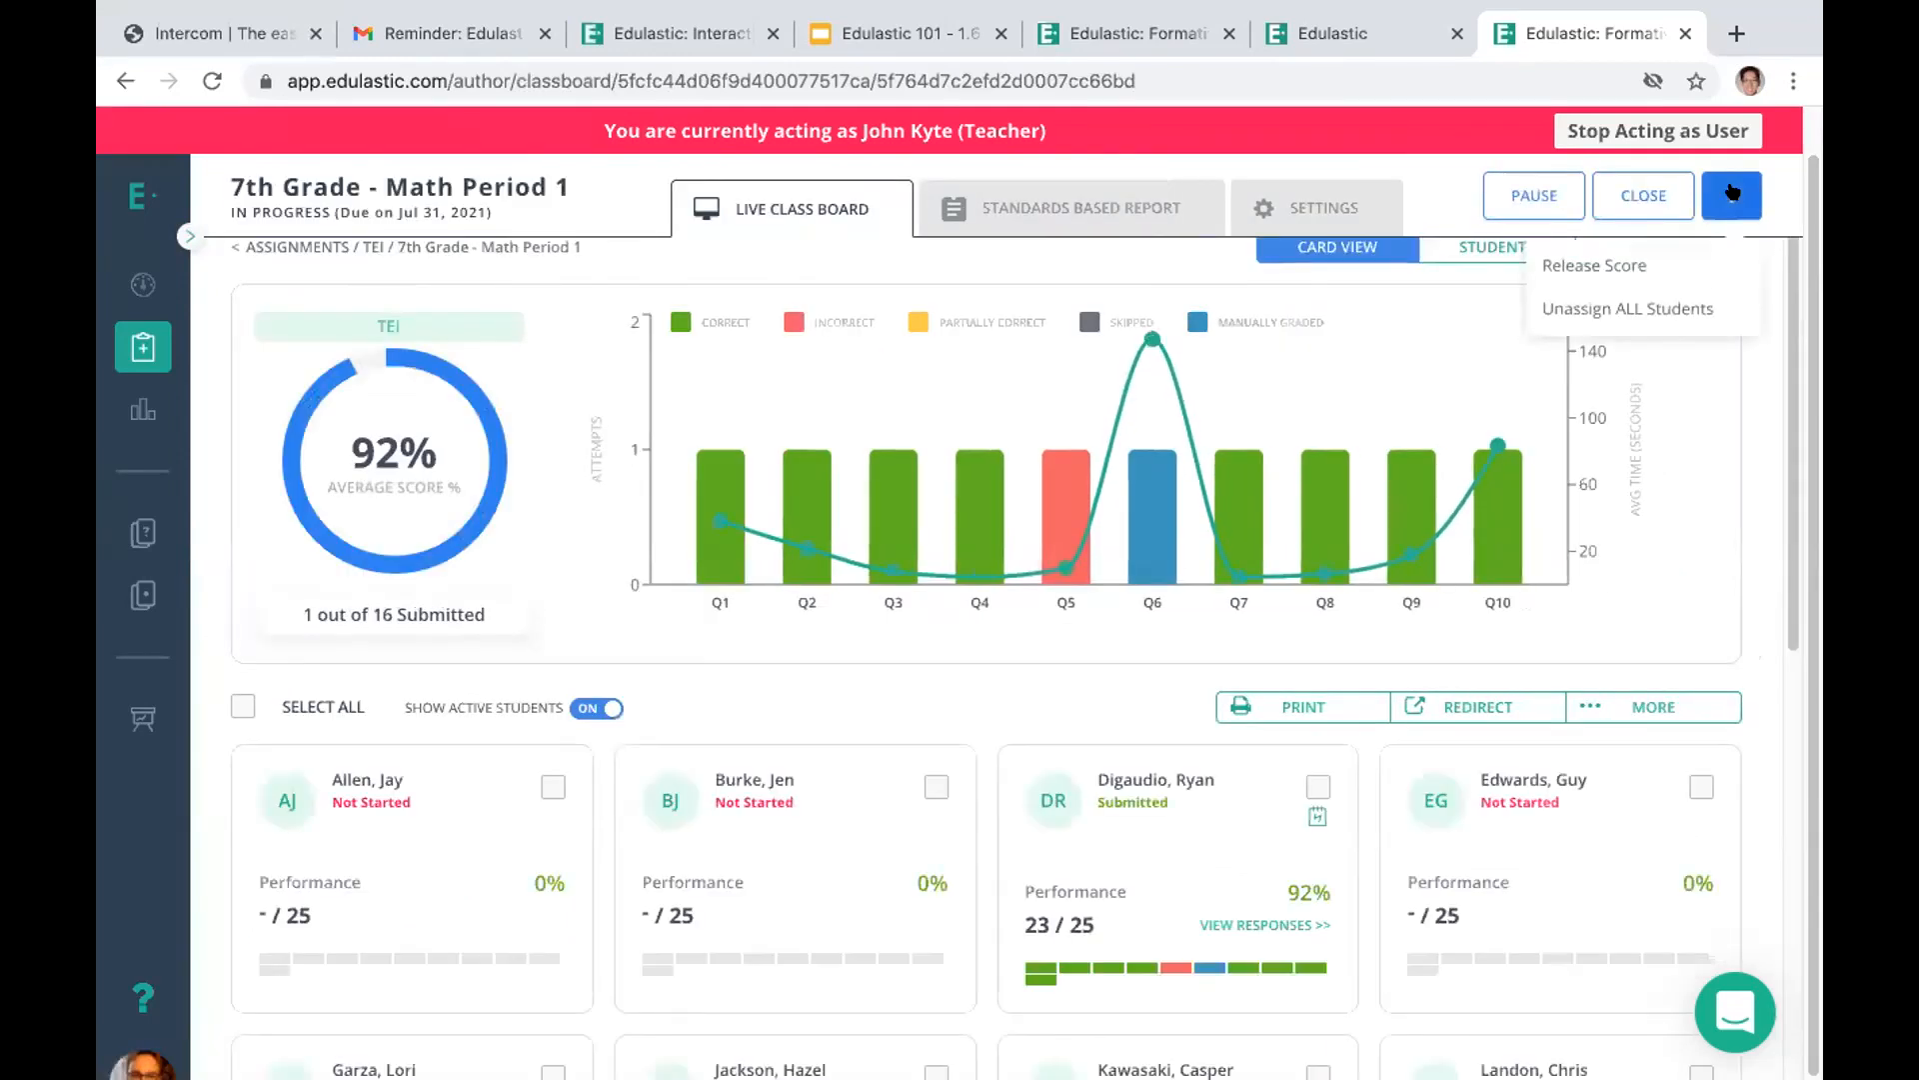
pyautogui.click(1635, 308)
pyautogui.click(1002, 490)
pyautogui.write('unassign')
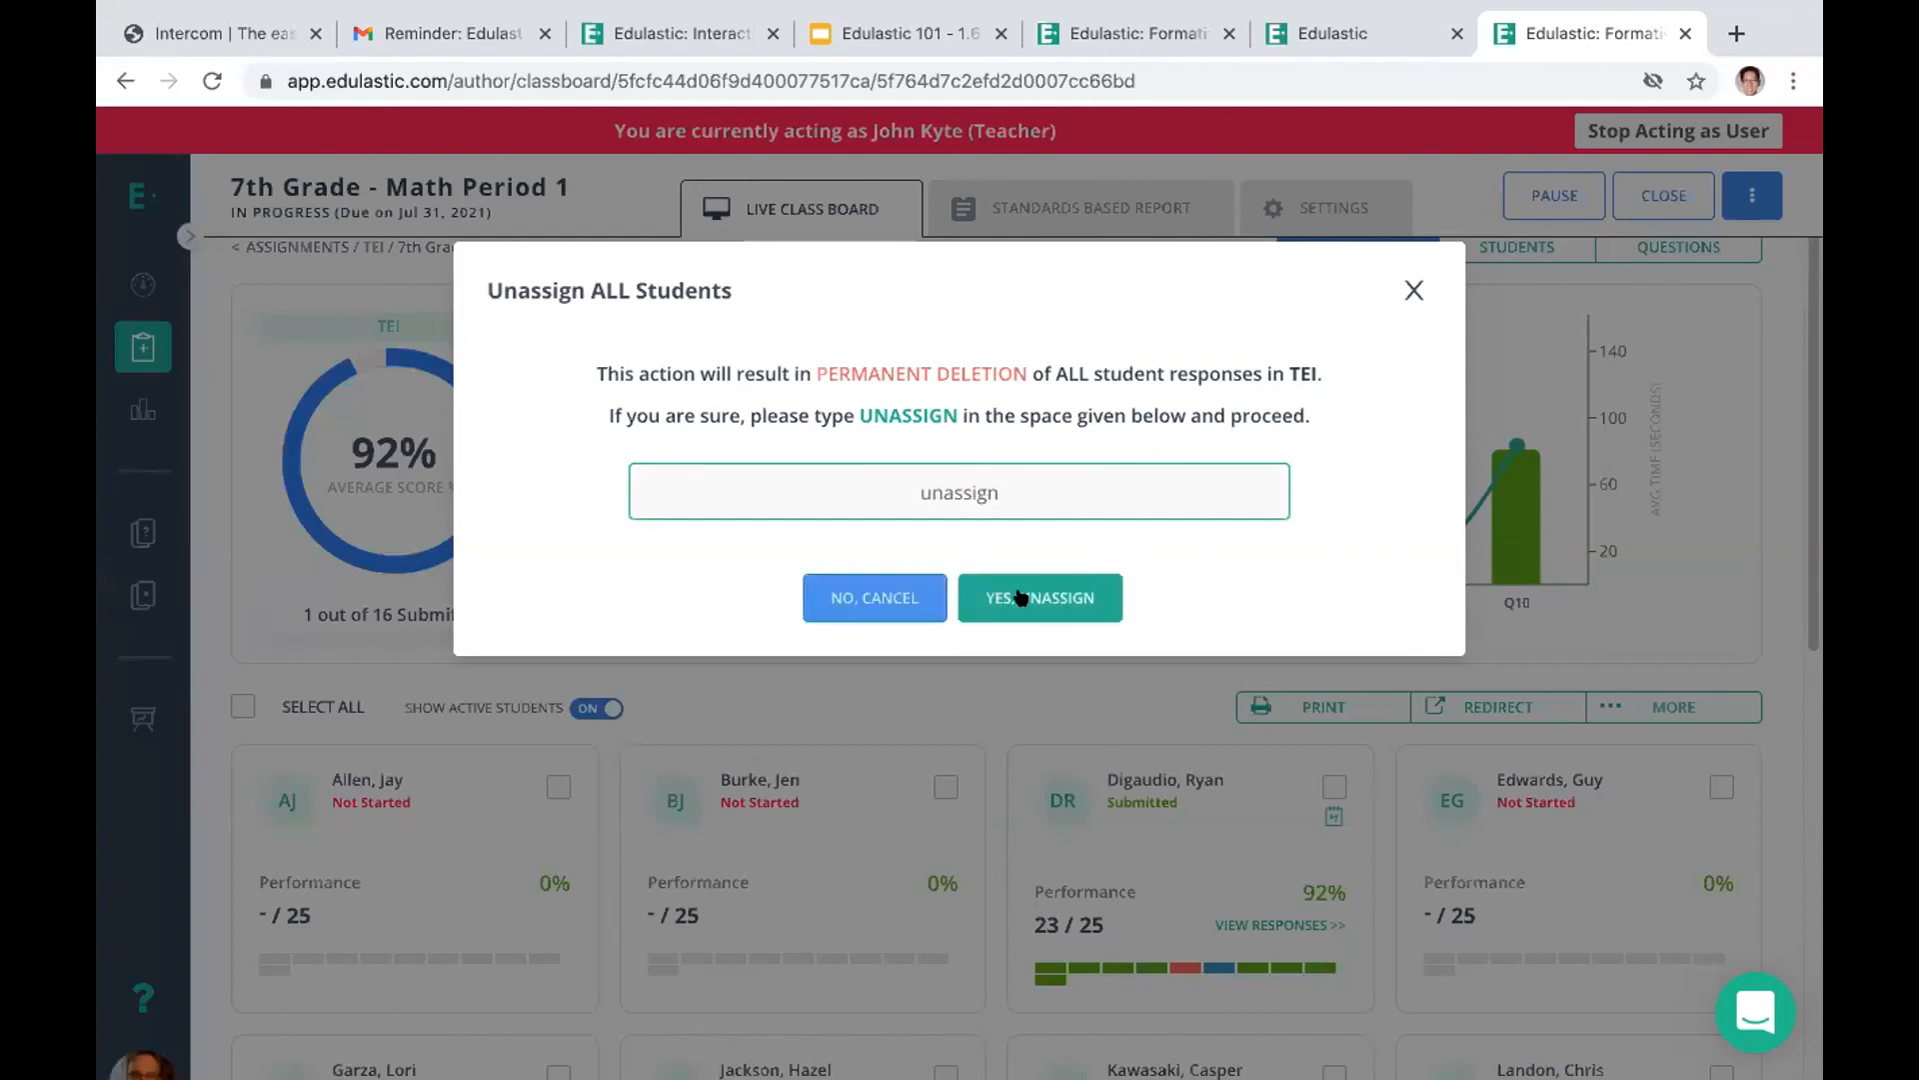
pyautogui.click(1020, 597)
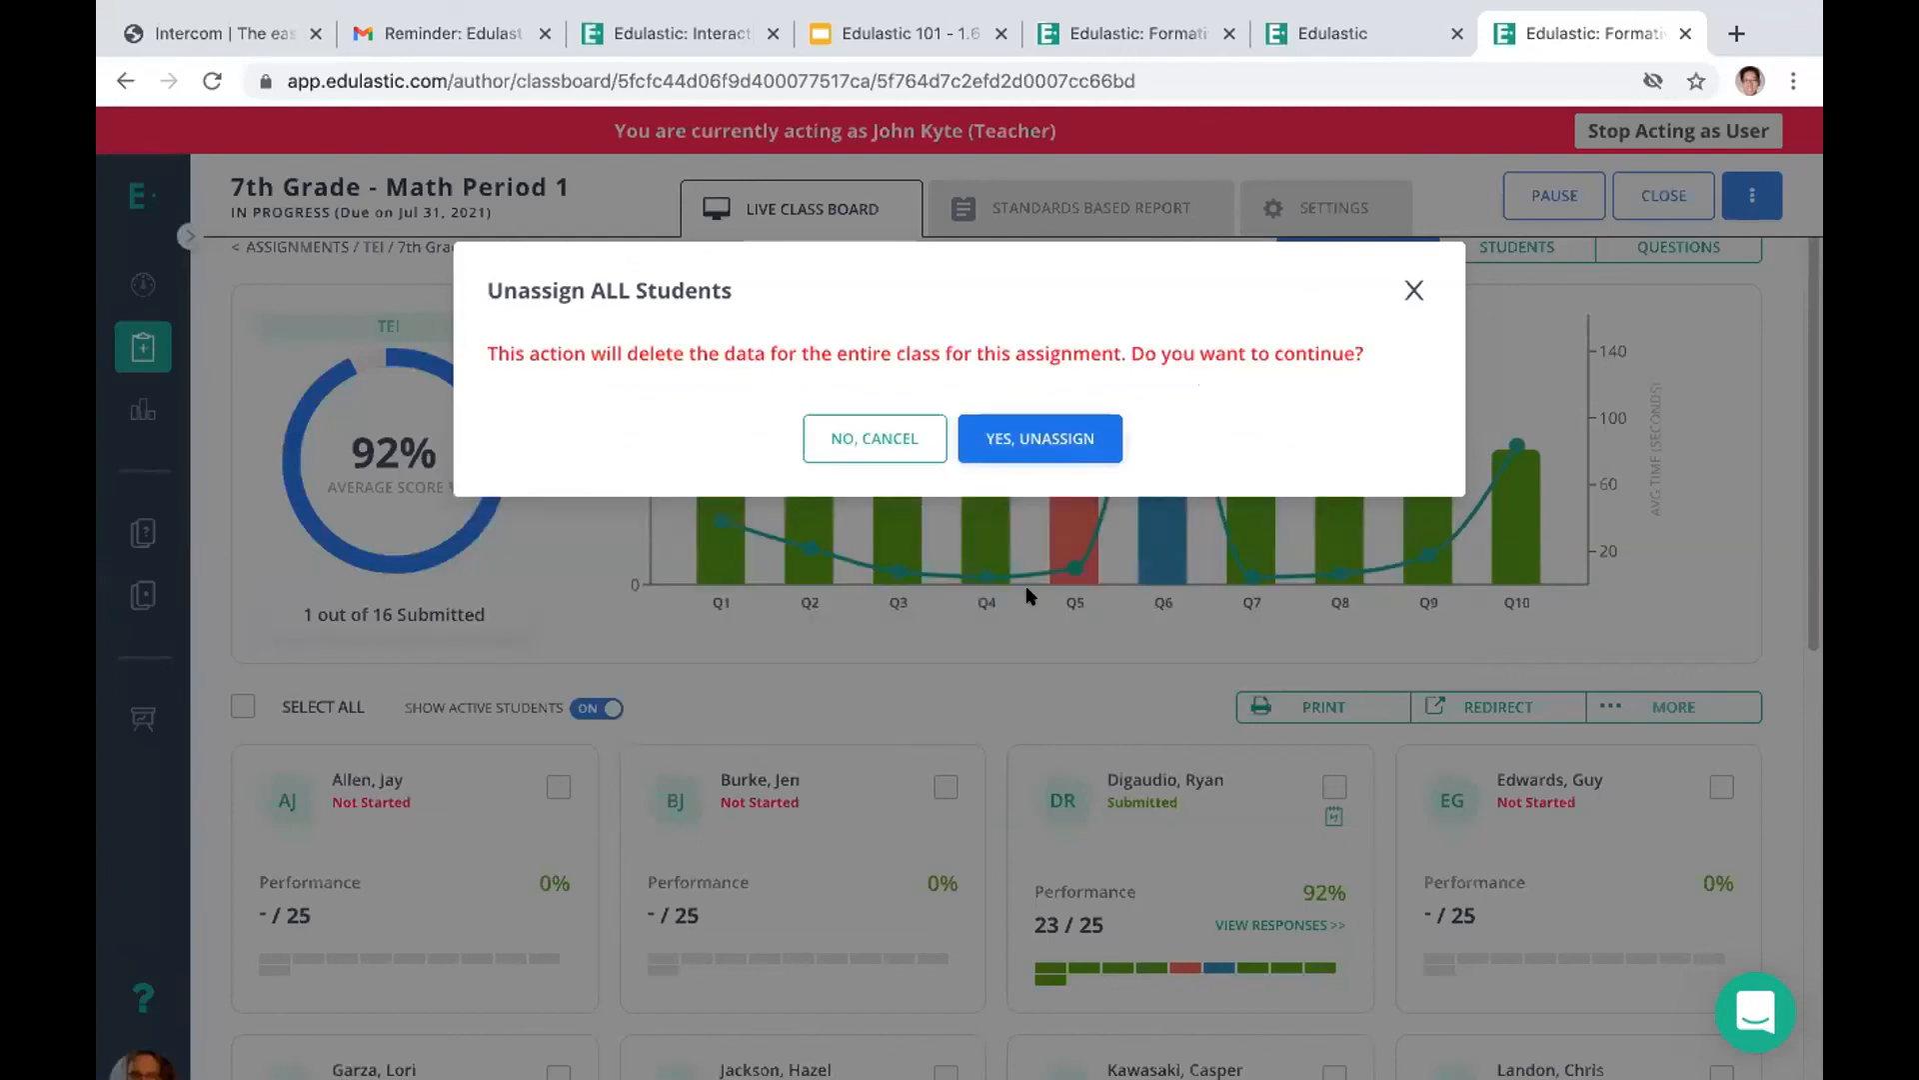
pyautogui.click(1031, 450)
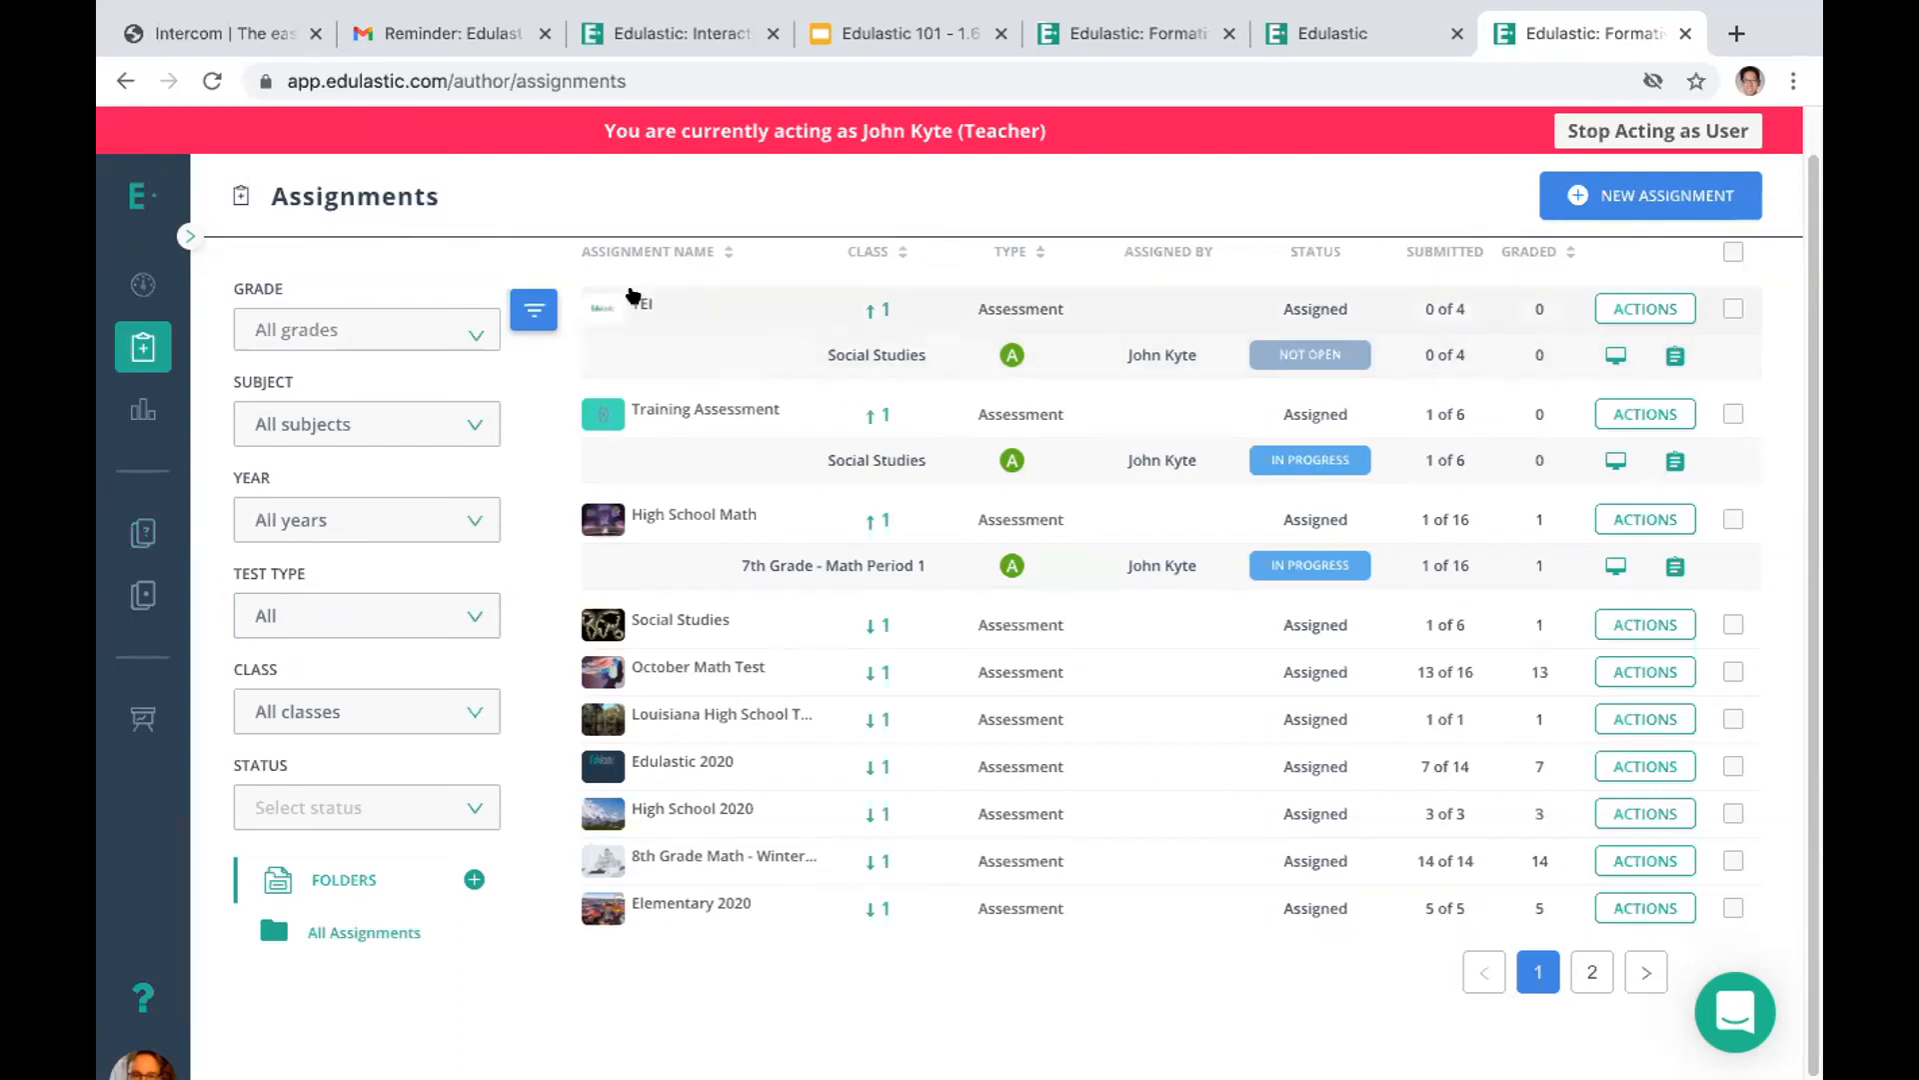
# Open the High School Math live class board for 7th Grade - Math Period 1 and view the in-progress student's responses
pyautogui.click(1615, 566)
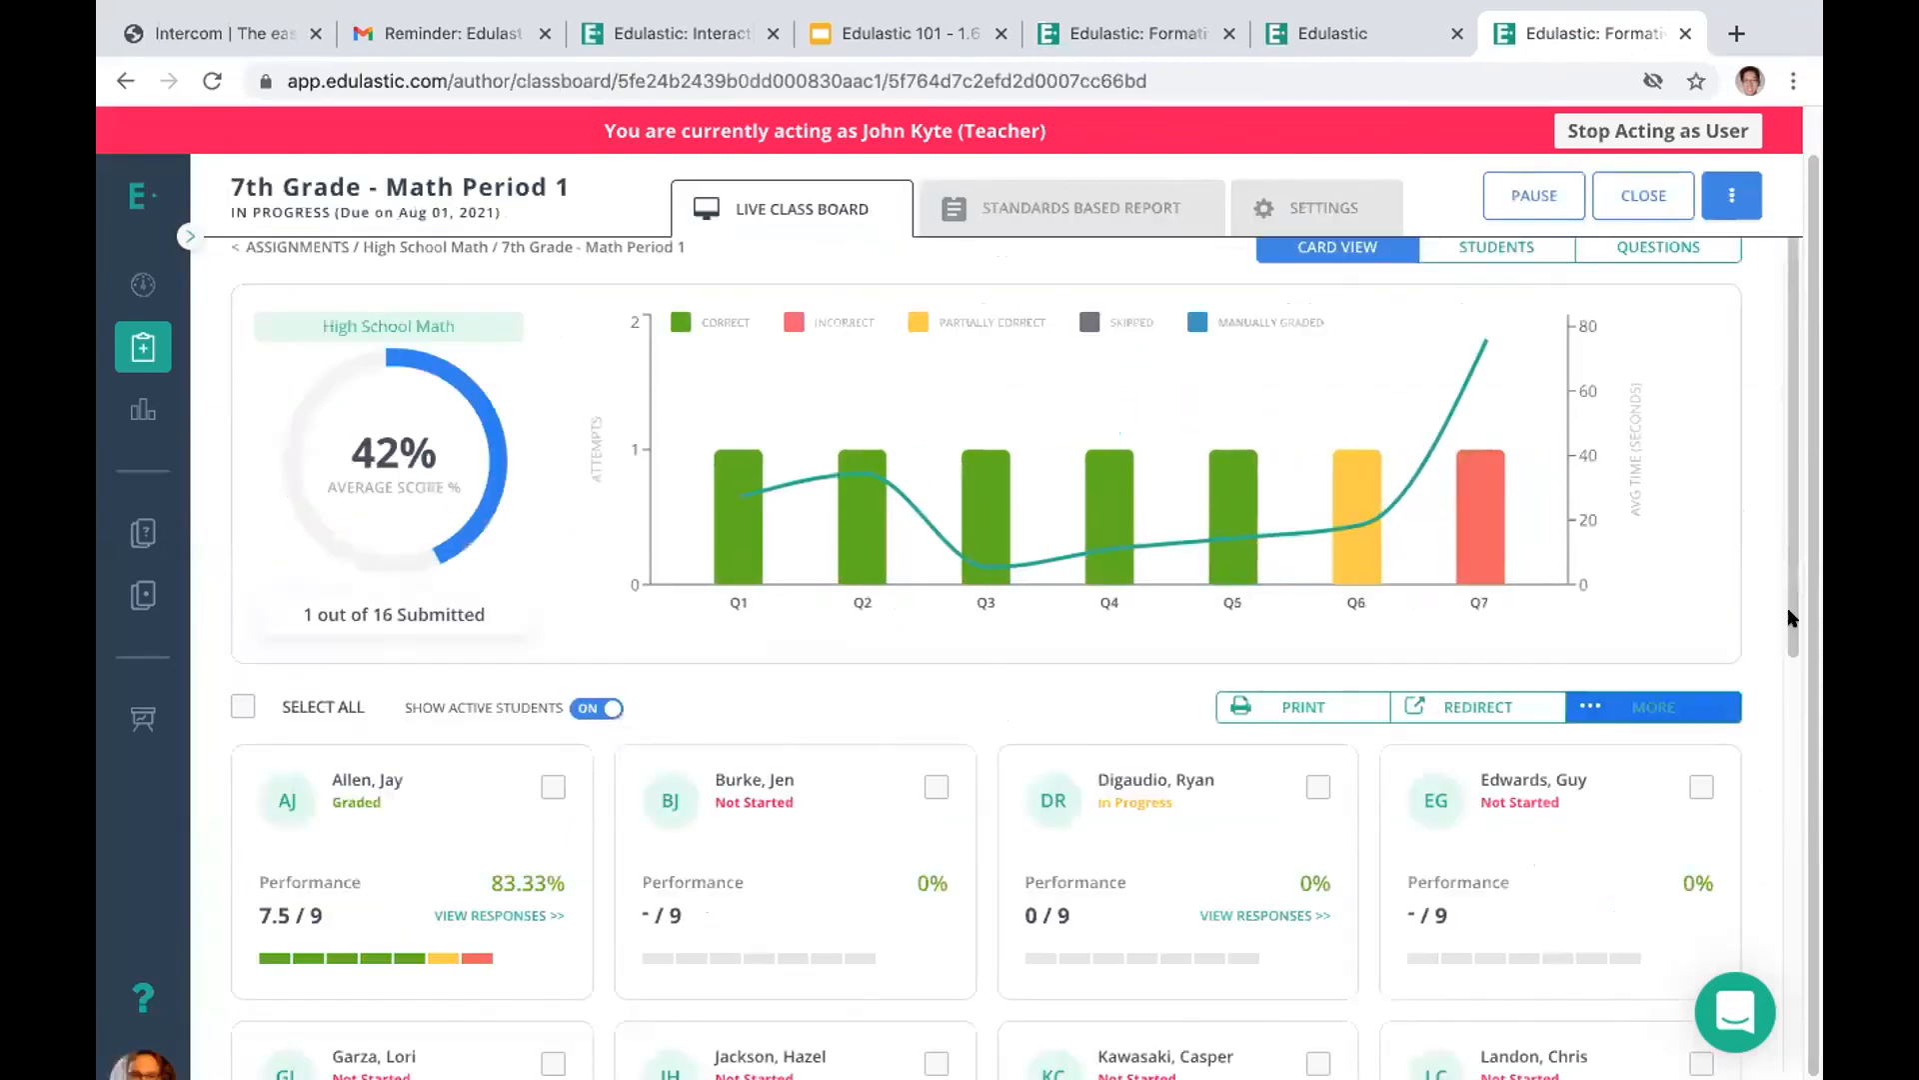
pyautogui.scroll(-1, 1789, 605)
pyautogui.scroll(-1, 1790, 604)
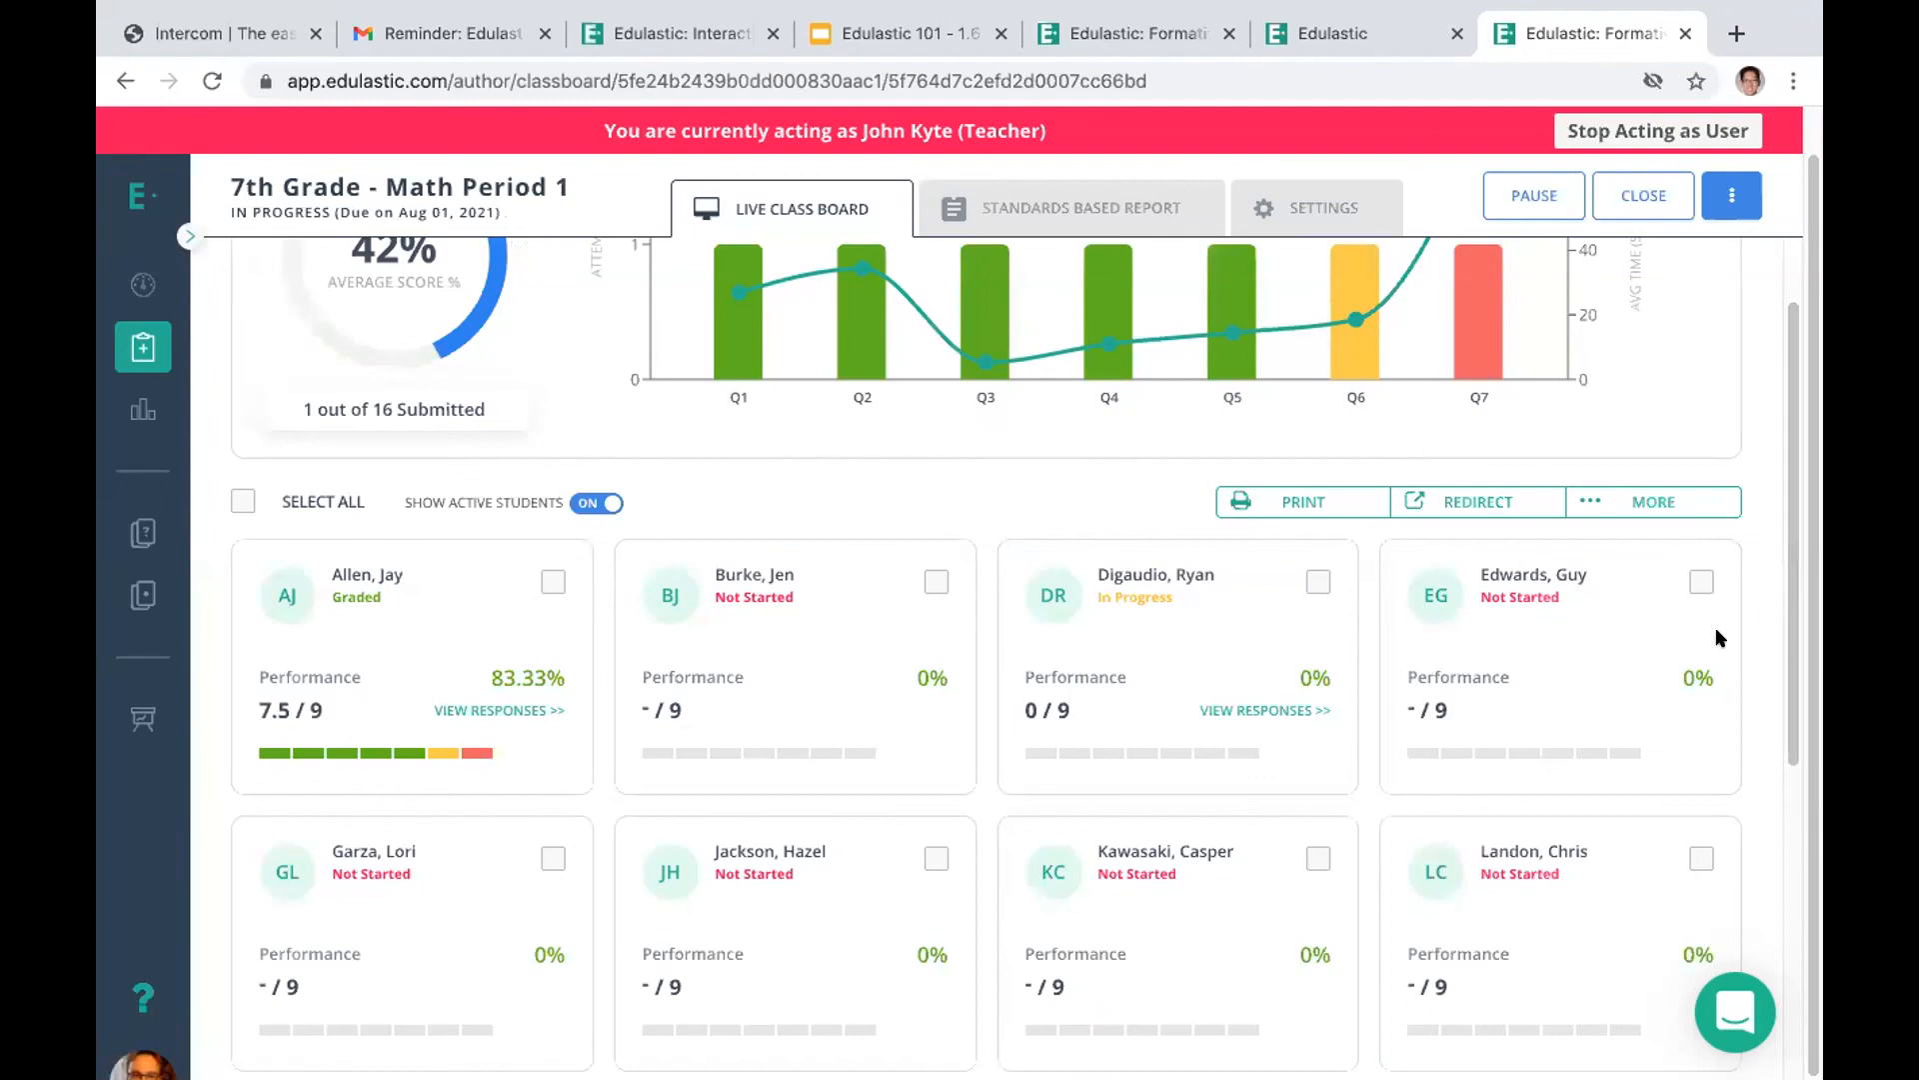
pyautogui.click(1233, 711)
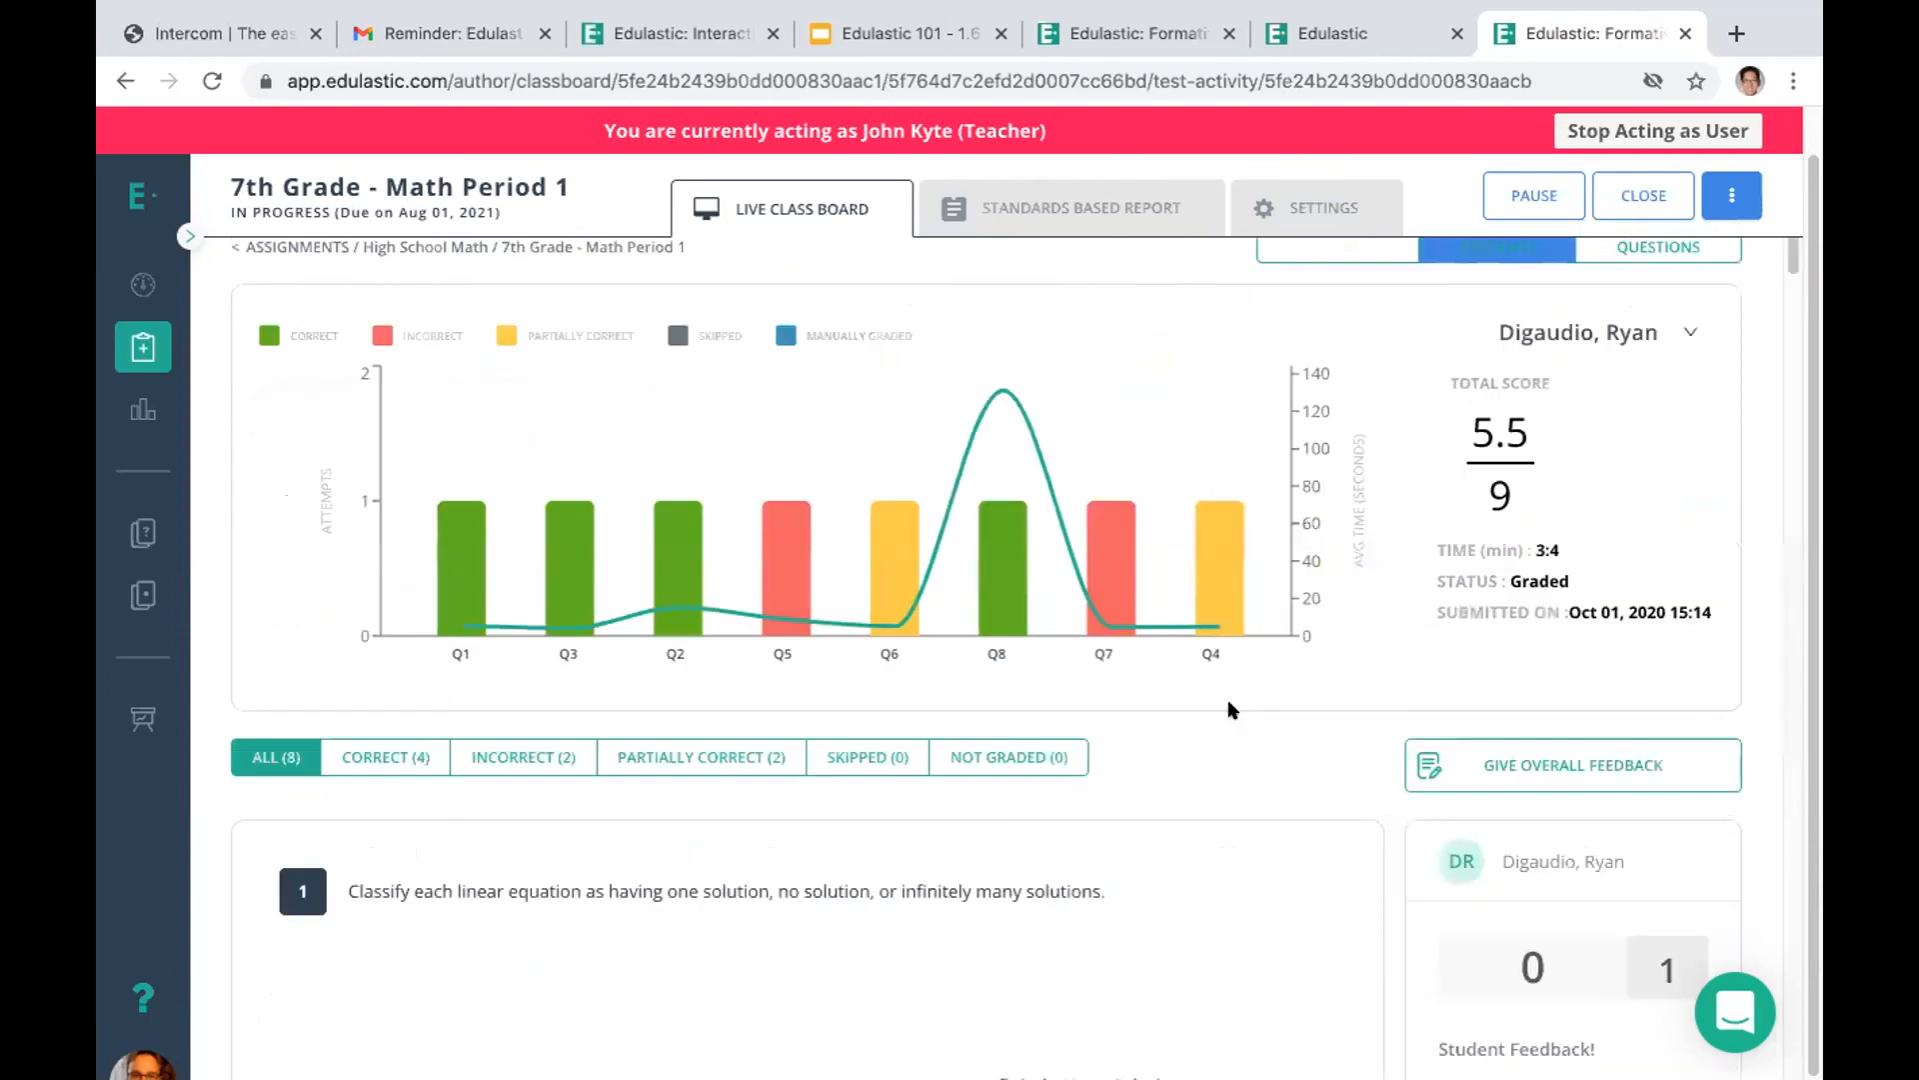
# Save the student feedback "good job!" on question 1 of the in-progress student's responses
pyautogui.moveTo(1786, 243); pyautogui.dragTo(1784, 244)
pyautogui.scroll(-3, 1790, 250)
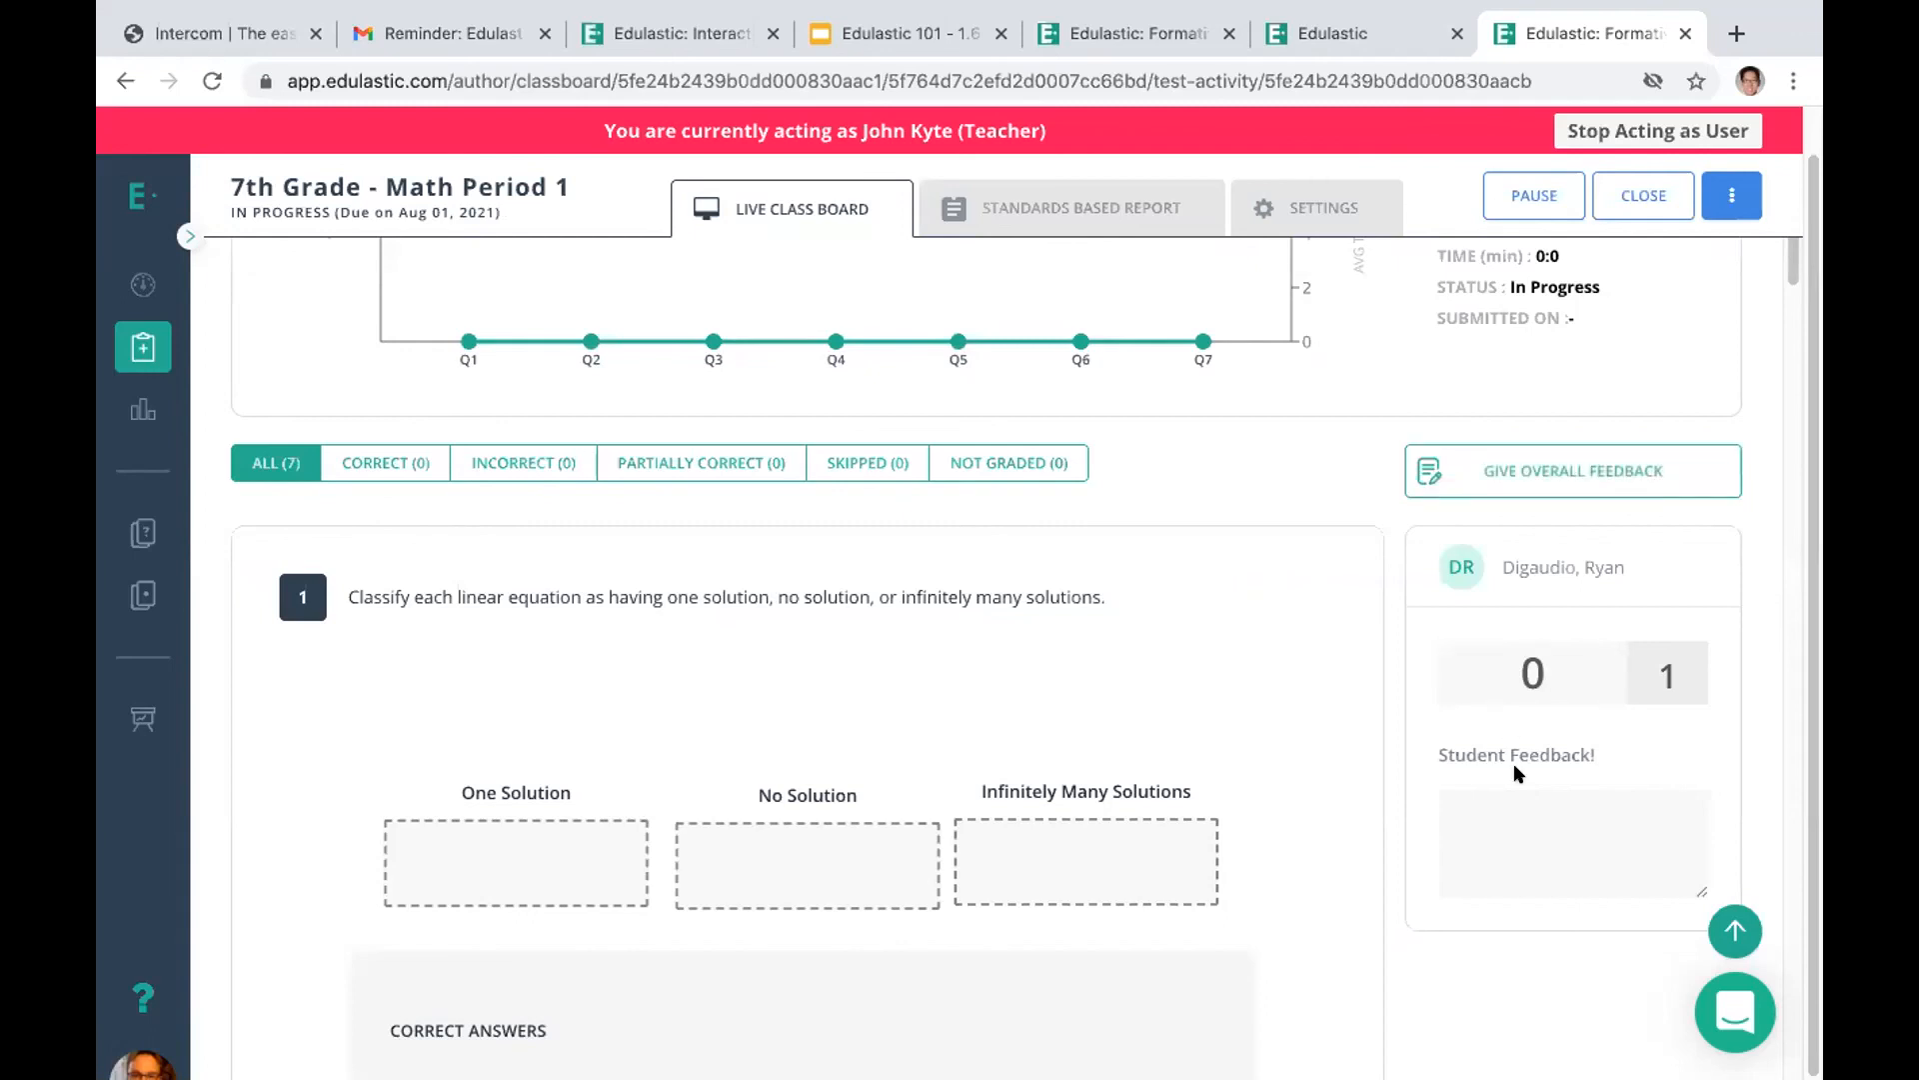
pyautogui.click(1503, 832)
pyautogui.write('good jo')
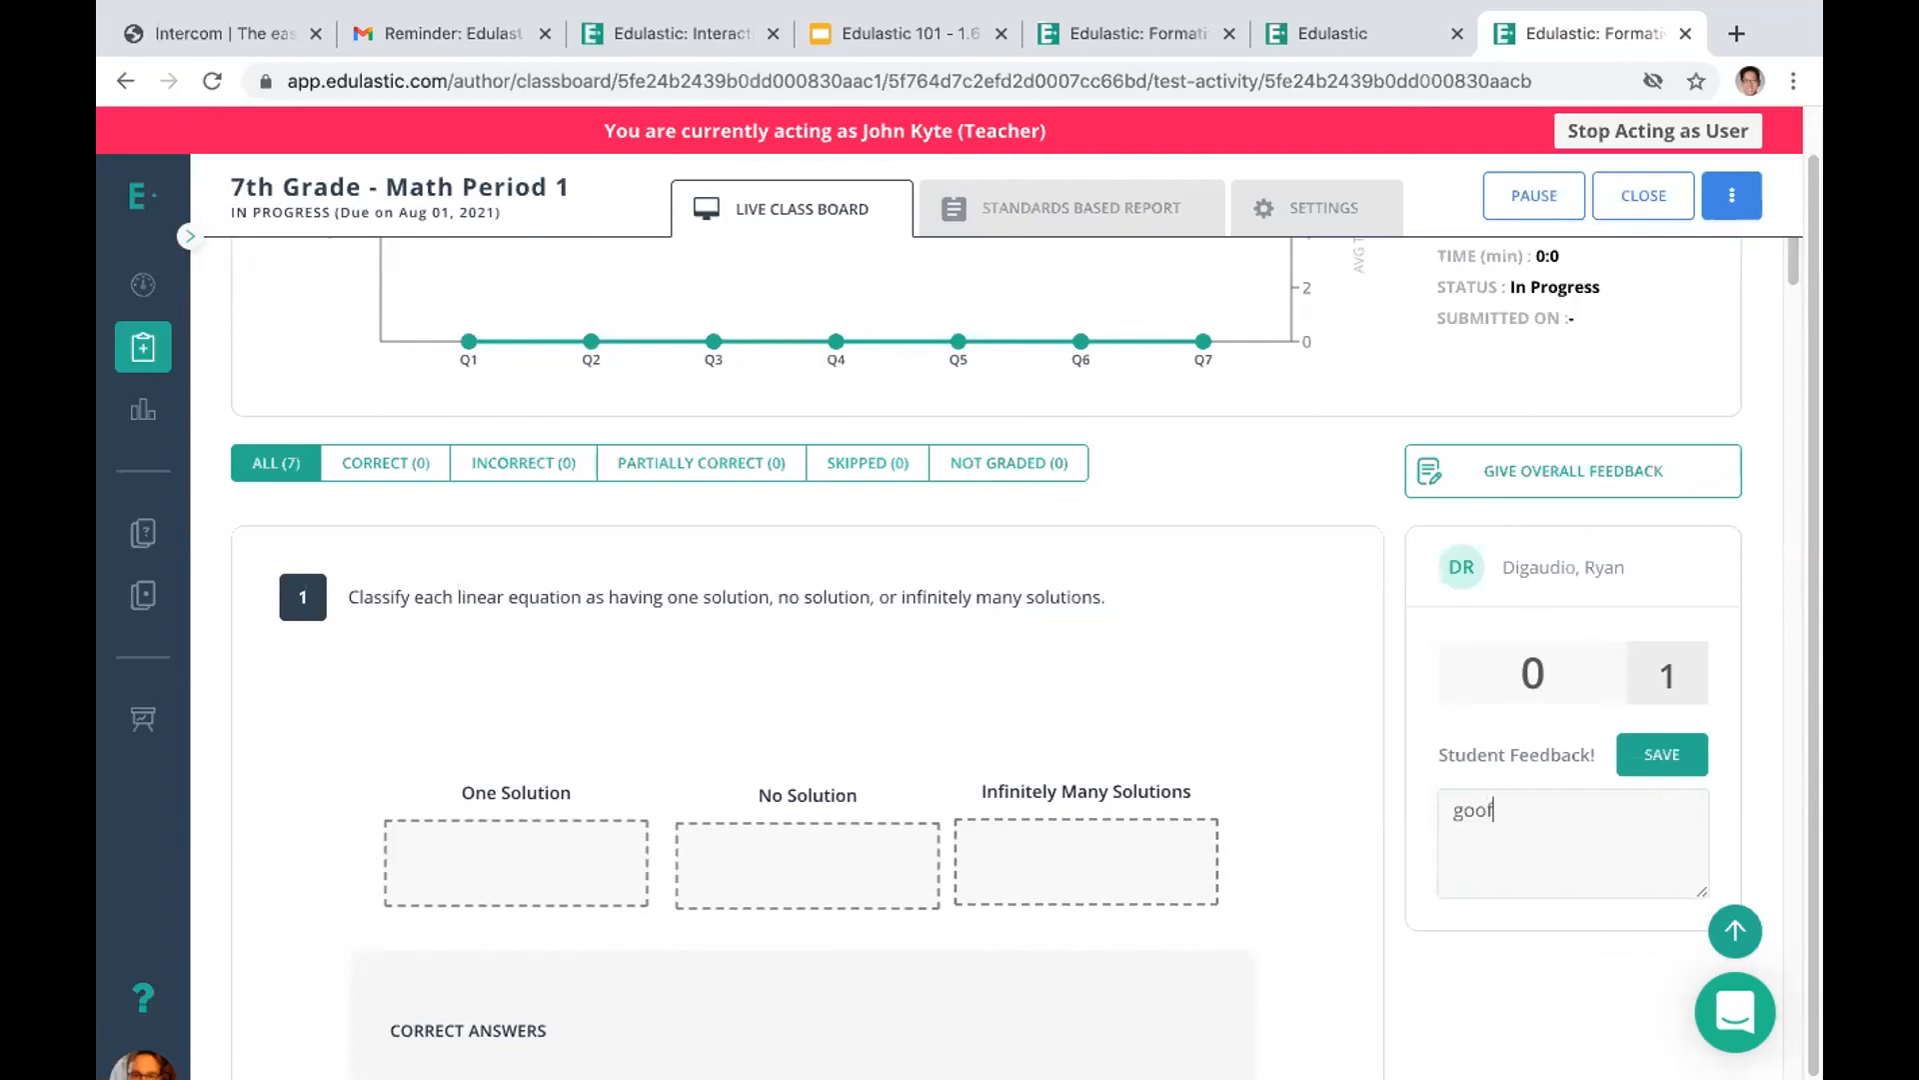
pyautogui.write('b!')
pyautogui.click(1649, 758)
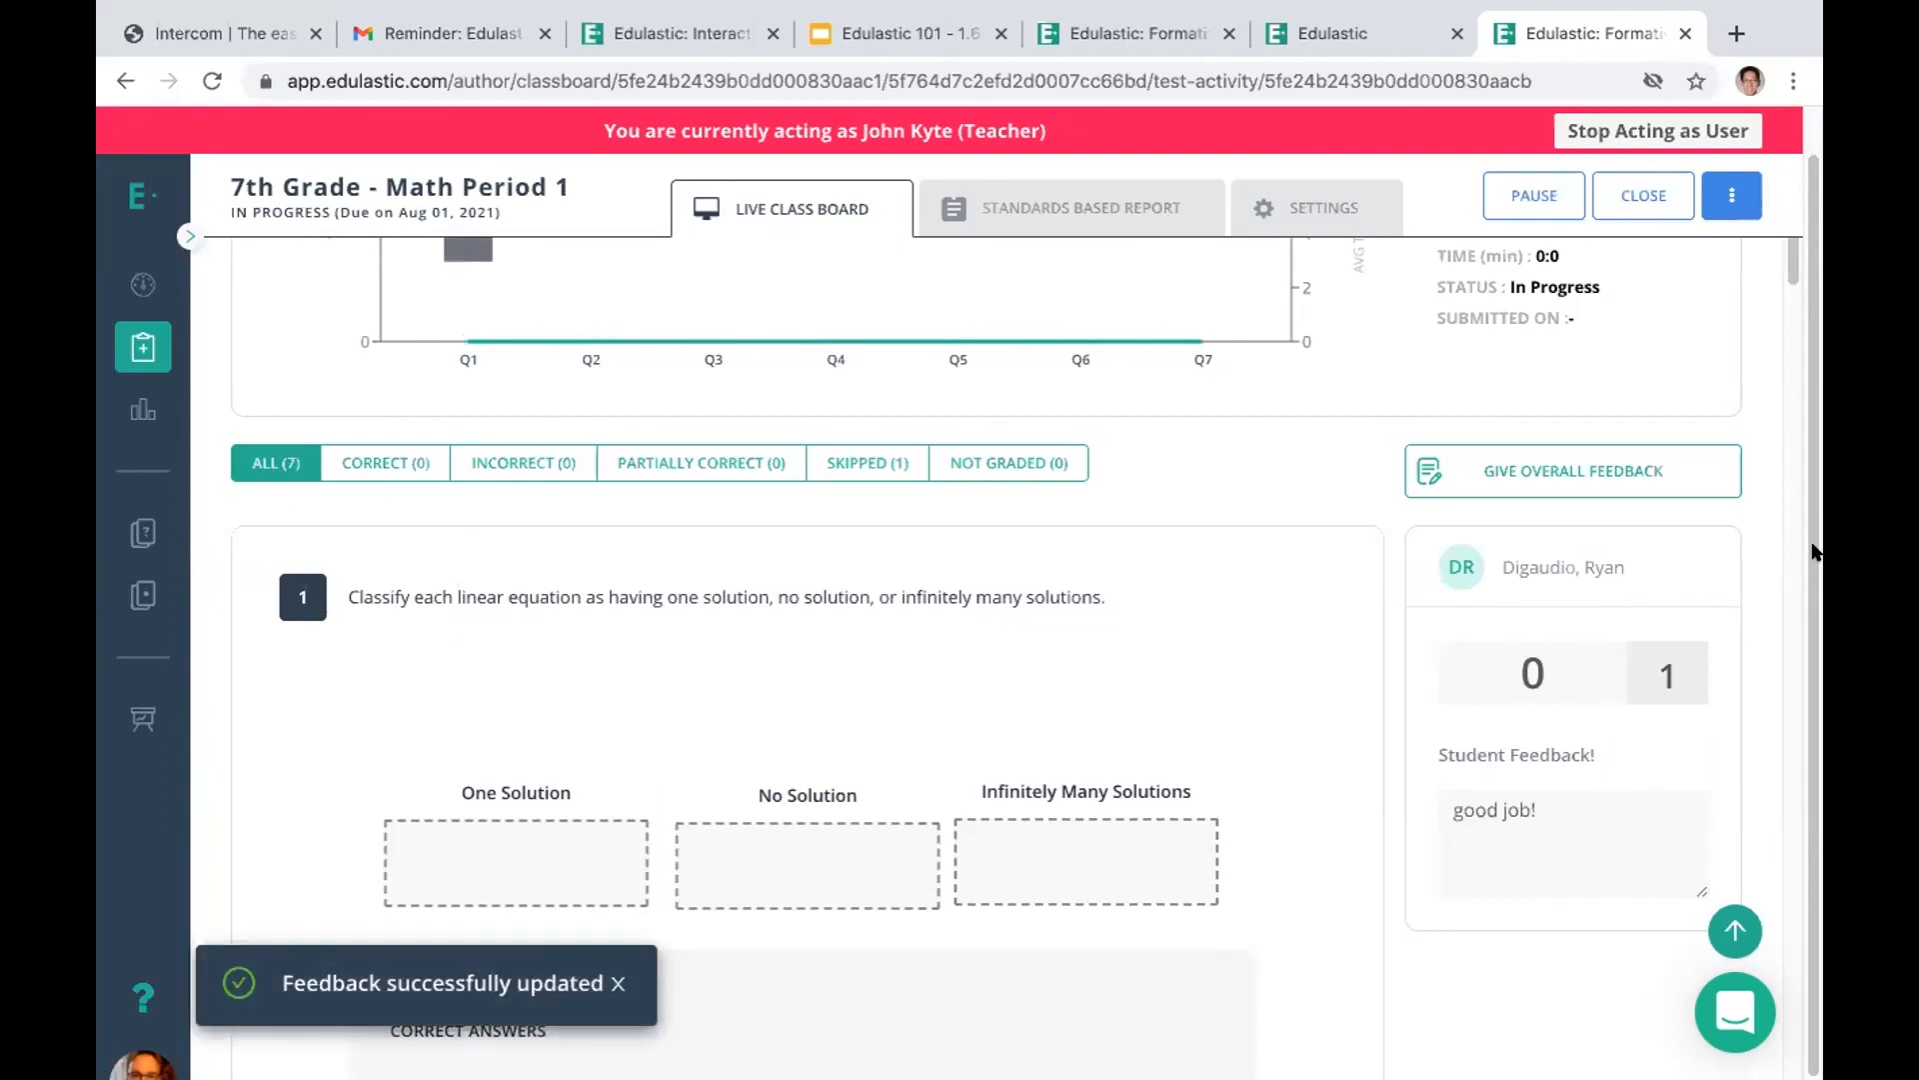
# Save the student feedback "great job" on question 2 of the same student's responses
pyautogui.moveTo(1789, 275); pyautogui.dragTo(1771, 331)
pyautogui.click(1506, 907)
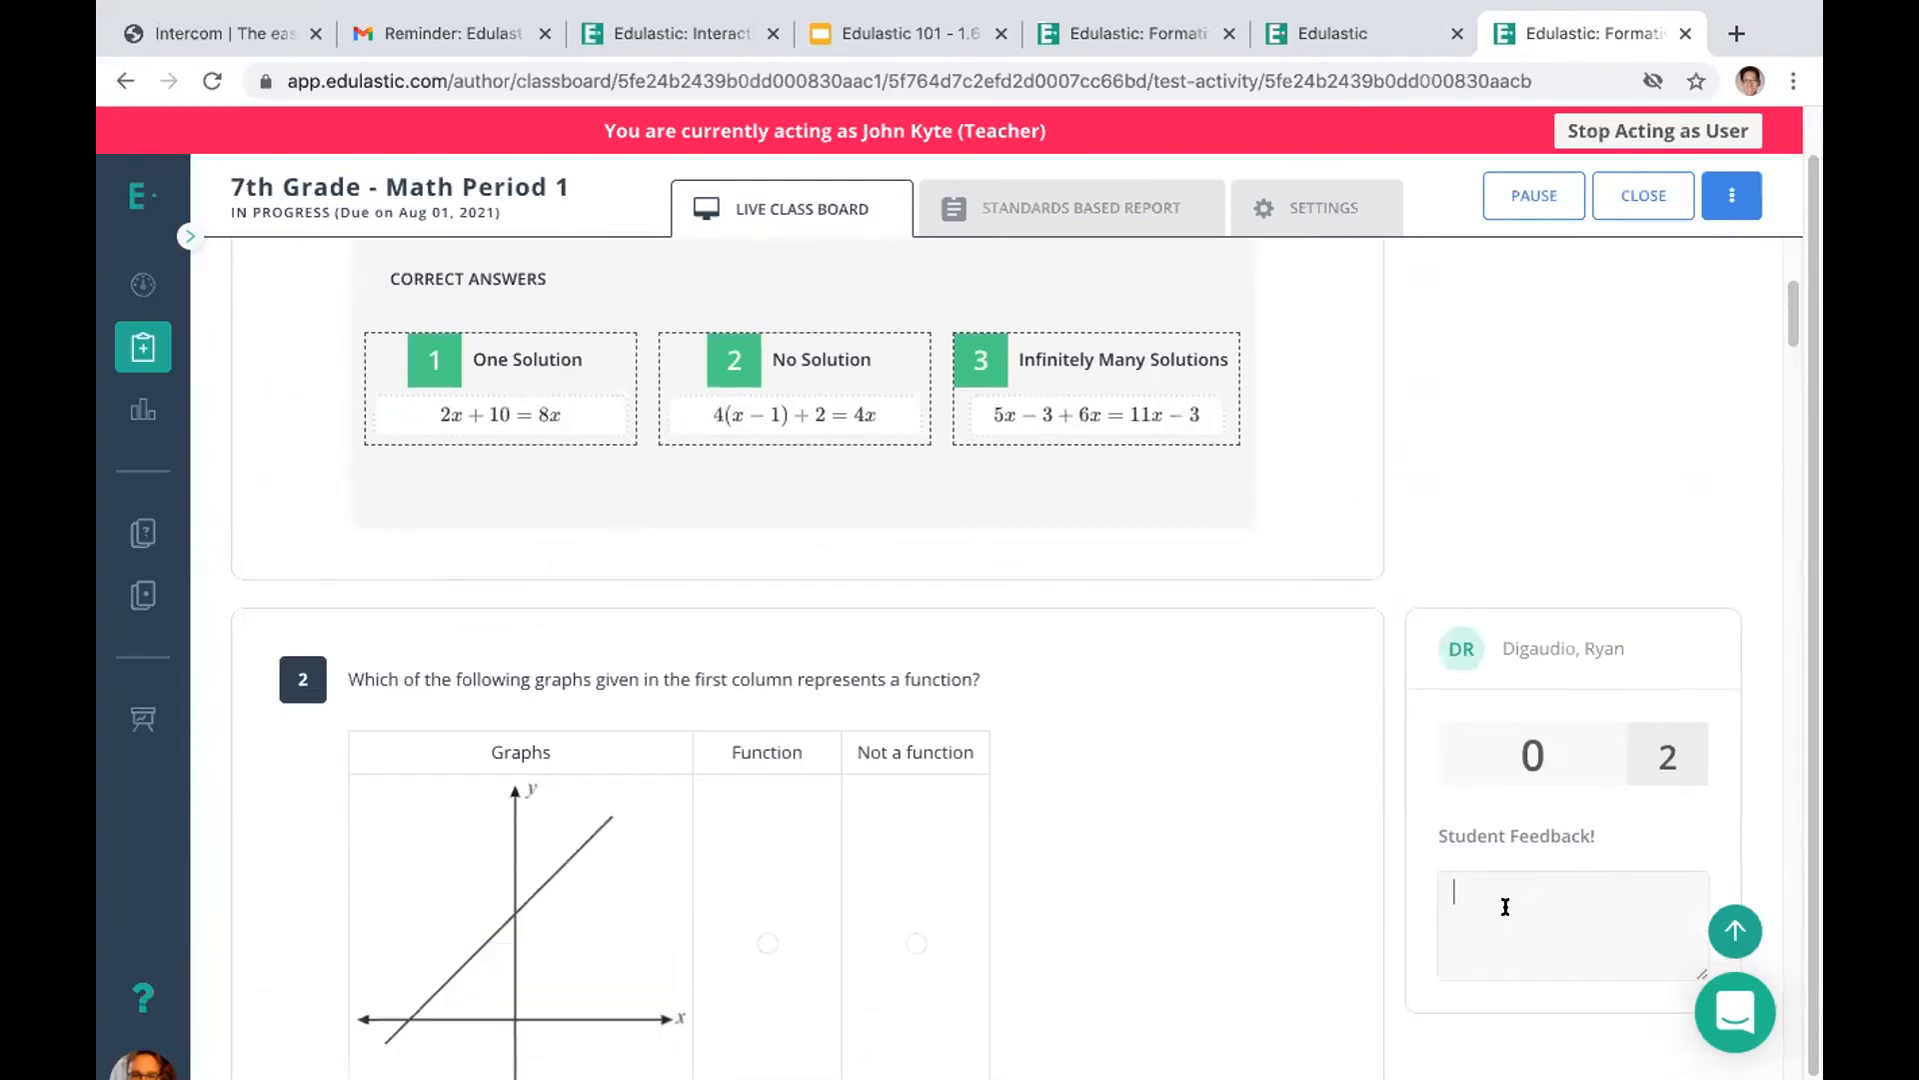
pyautogui.write('great job')
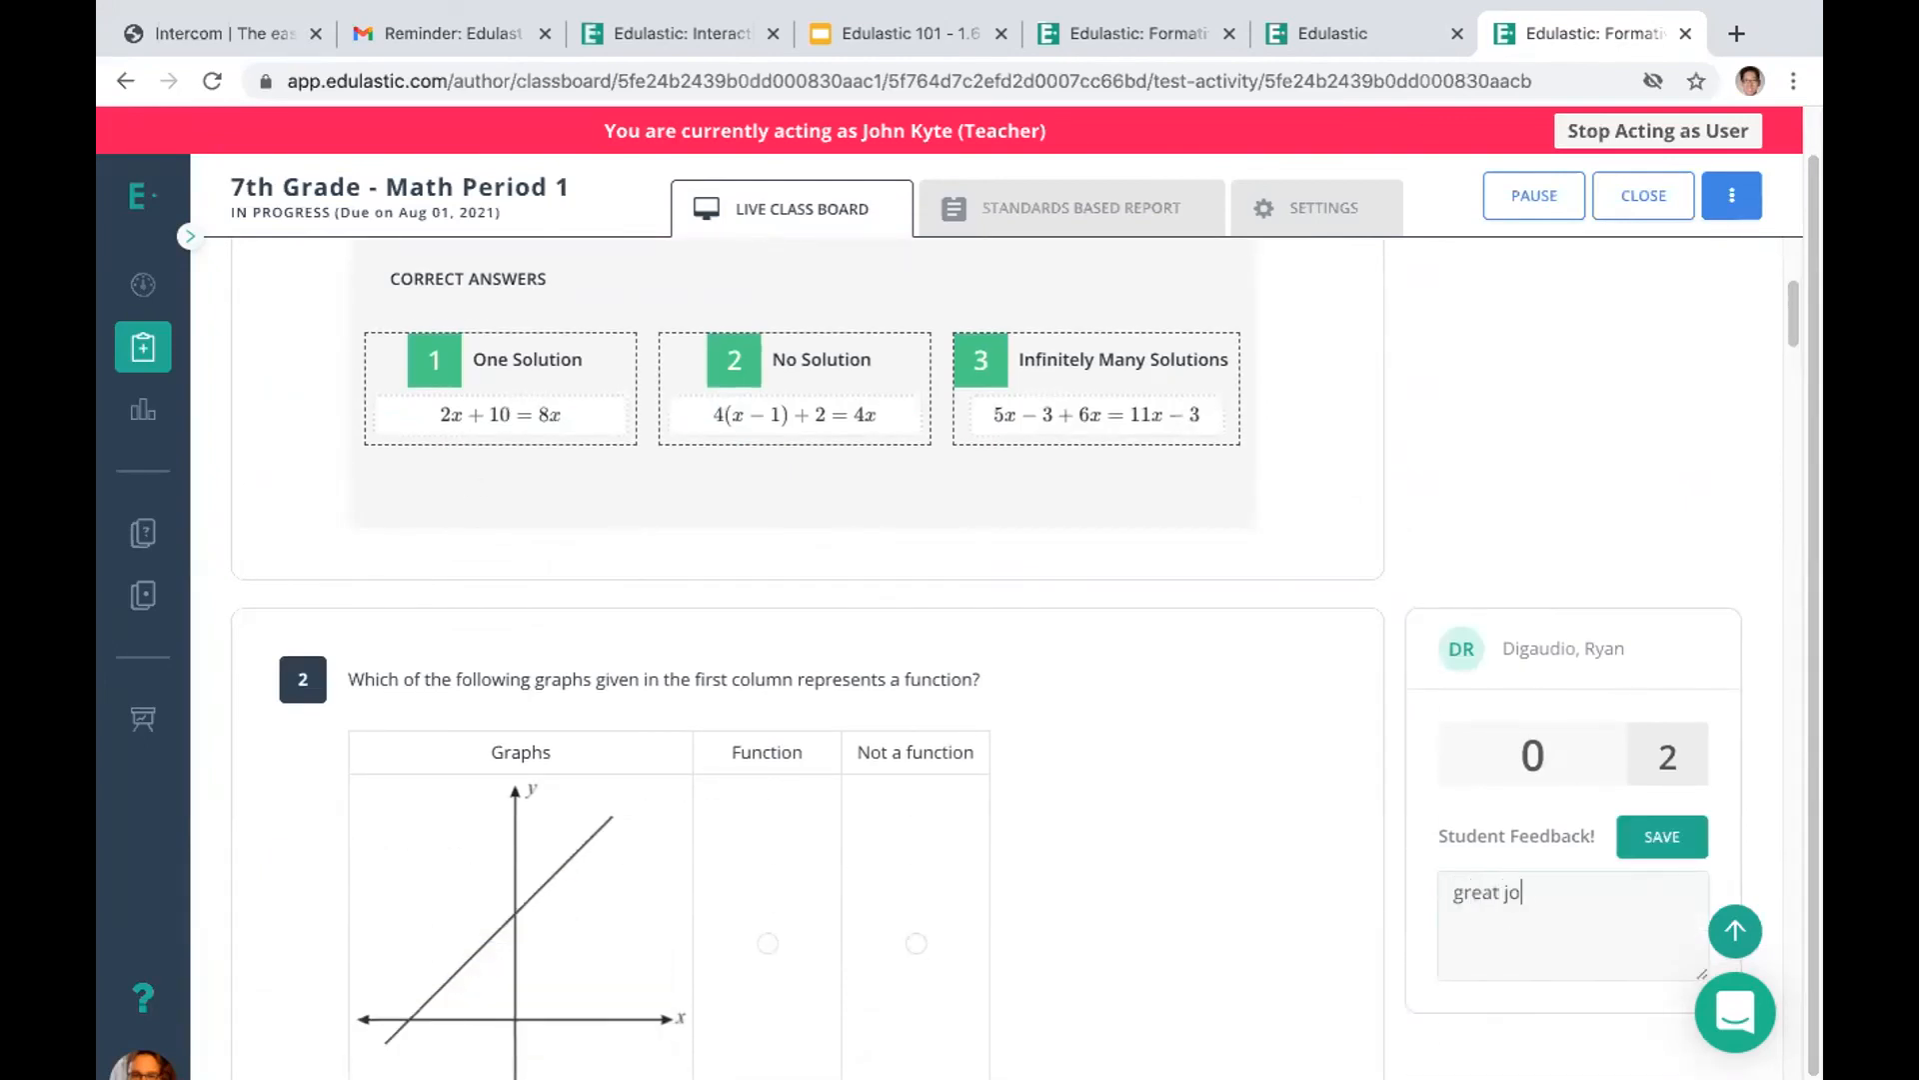
pyautogui.click(1654, 837)
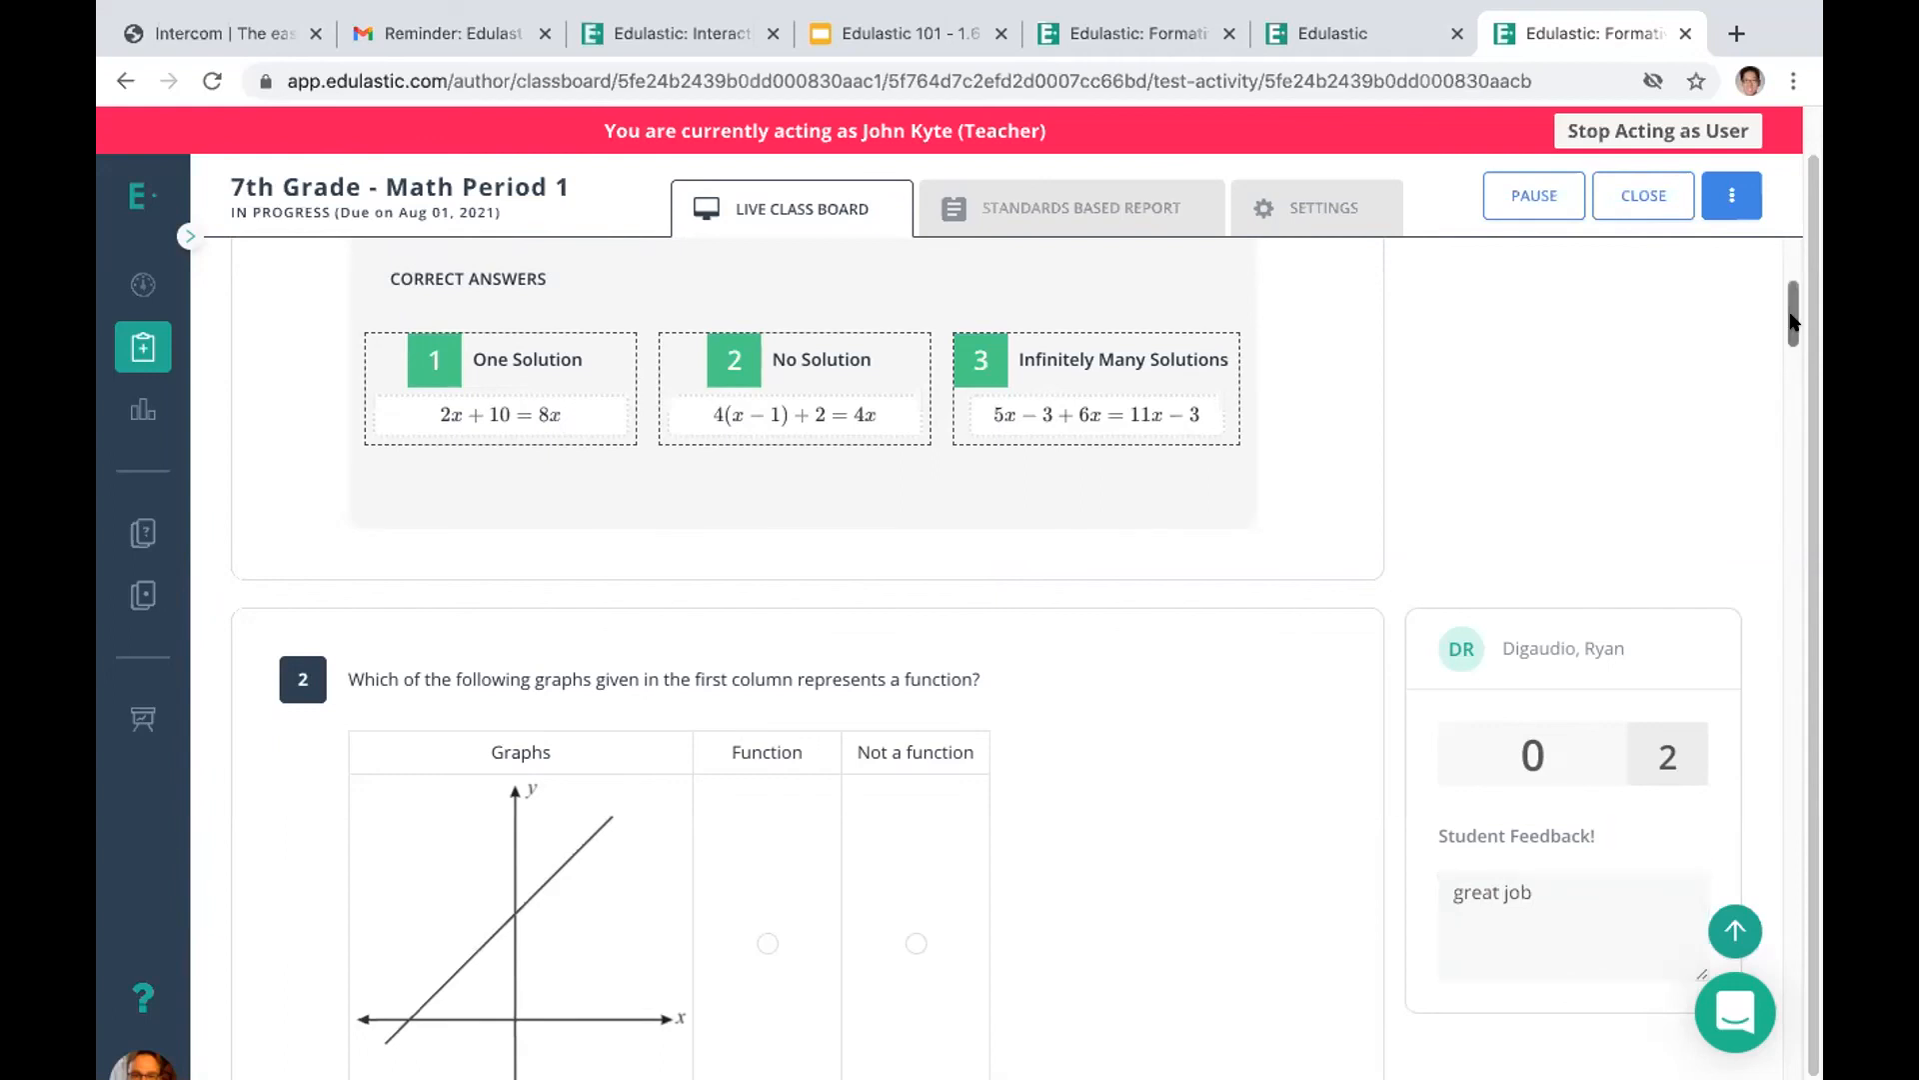
# Save the overall student feedback "excellent!" for the in-progress student's High School Math attempt
pyautogui.scroll(7, 1462, 441)
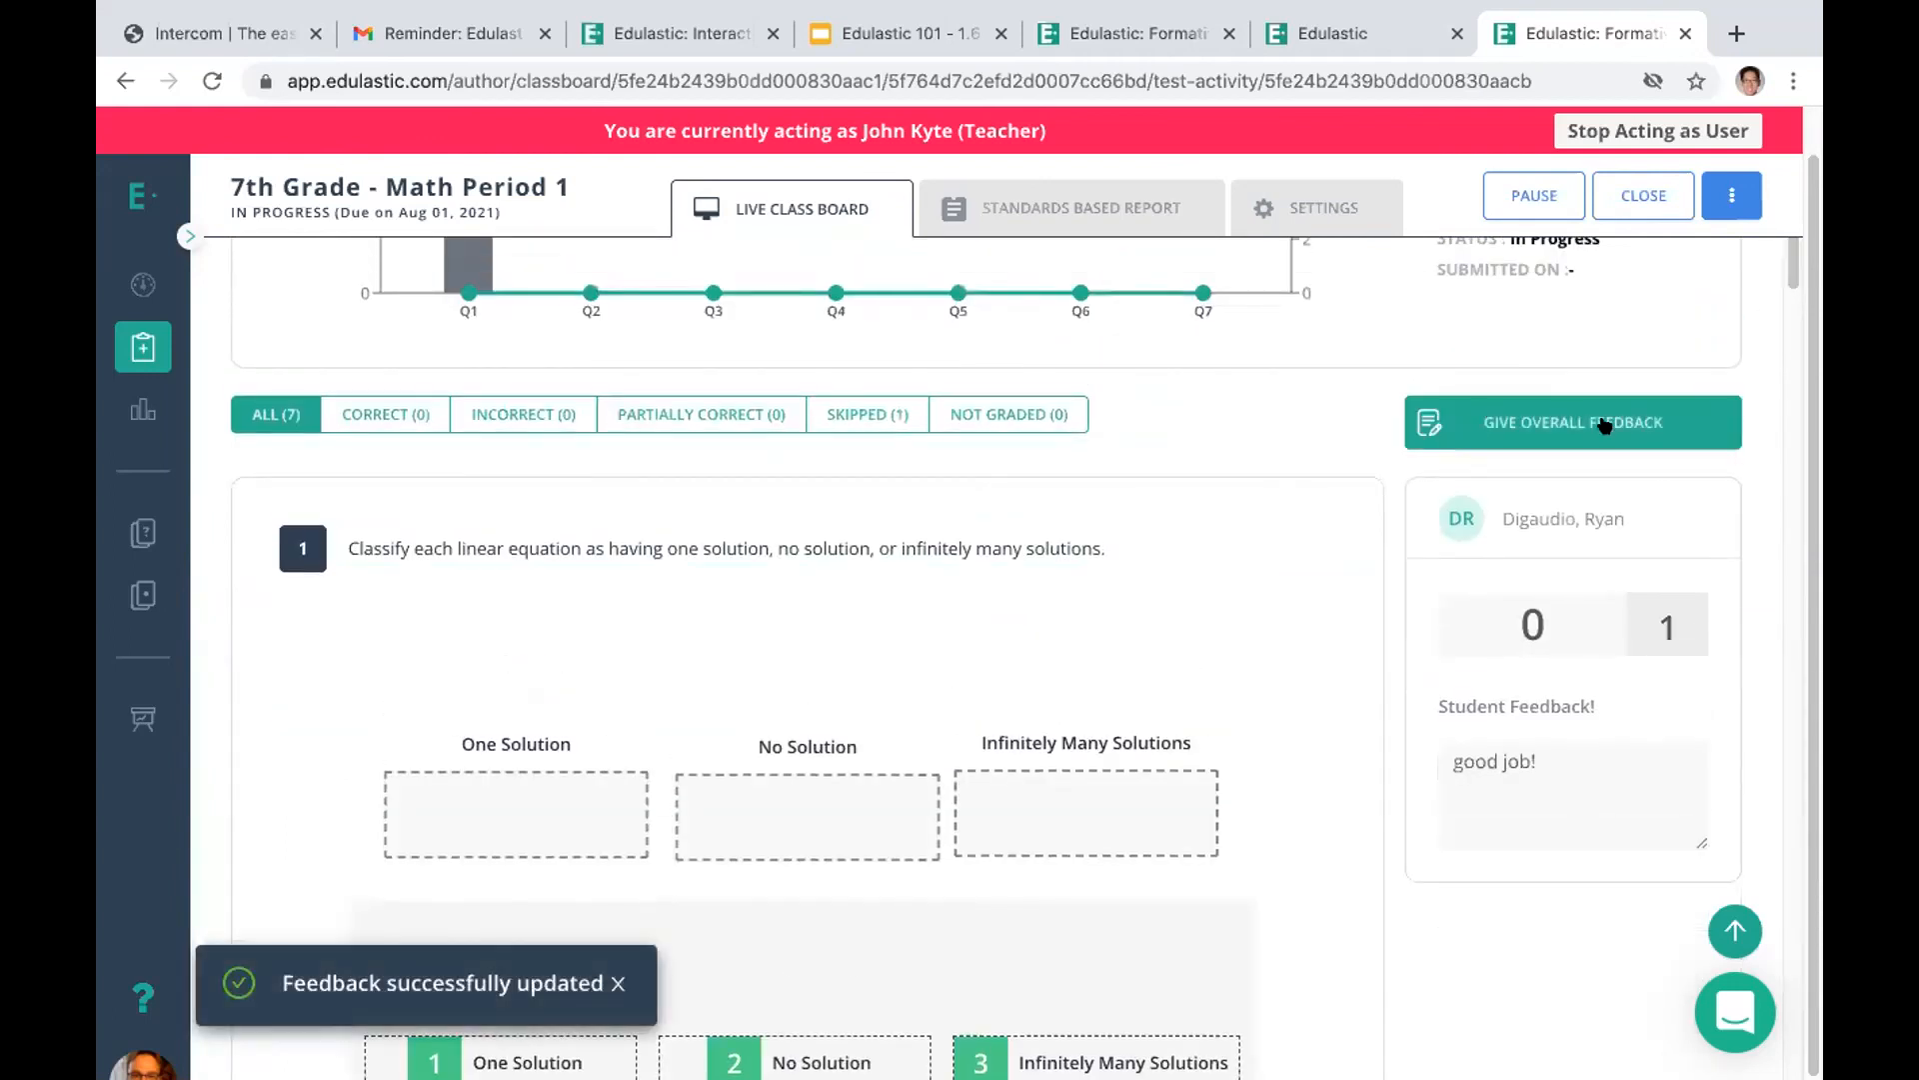
pyautogui.click(1526, 422)
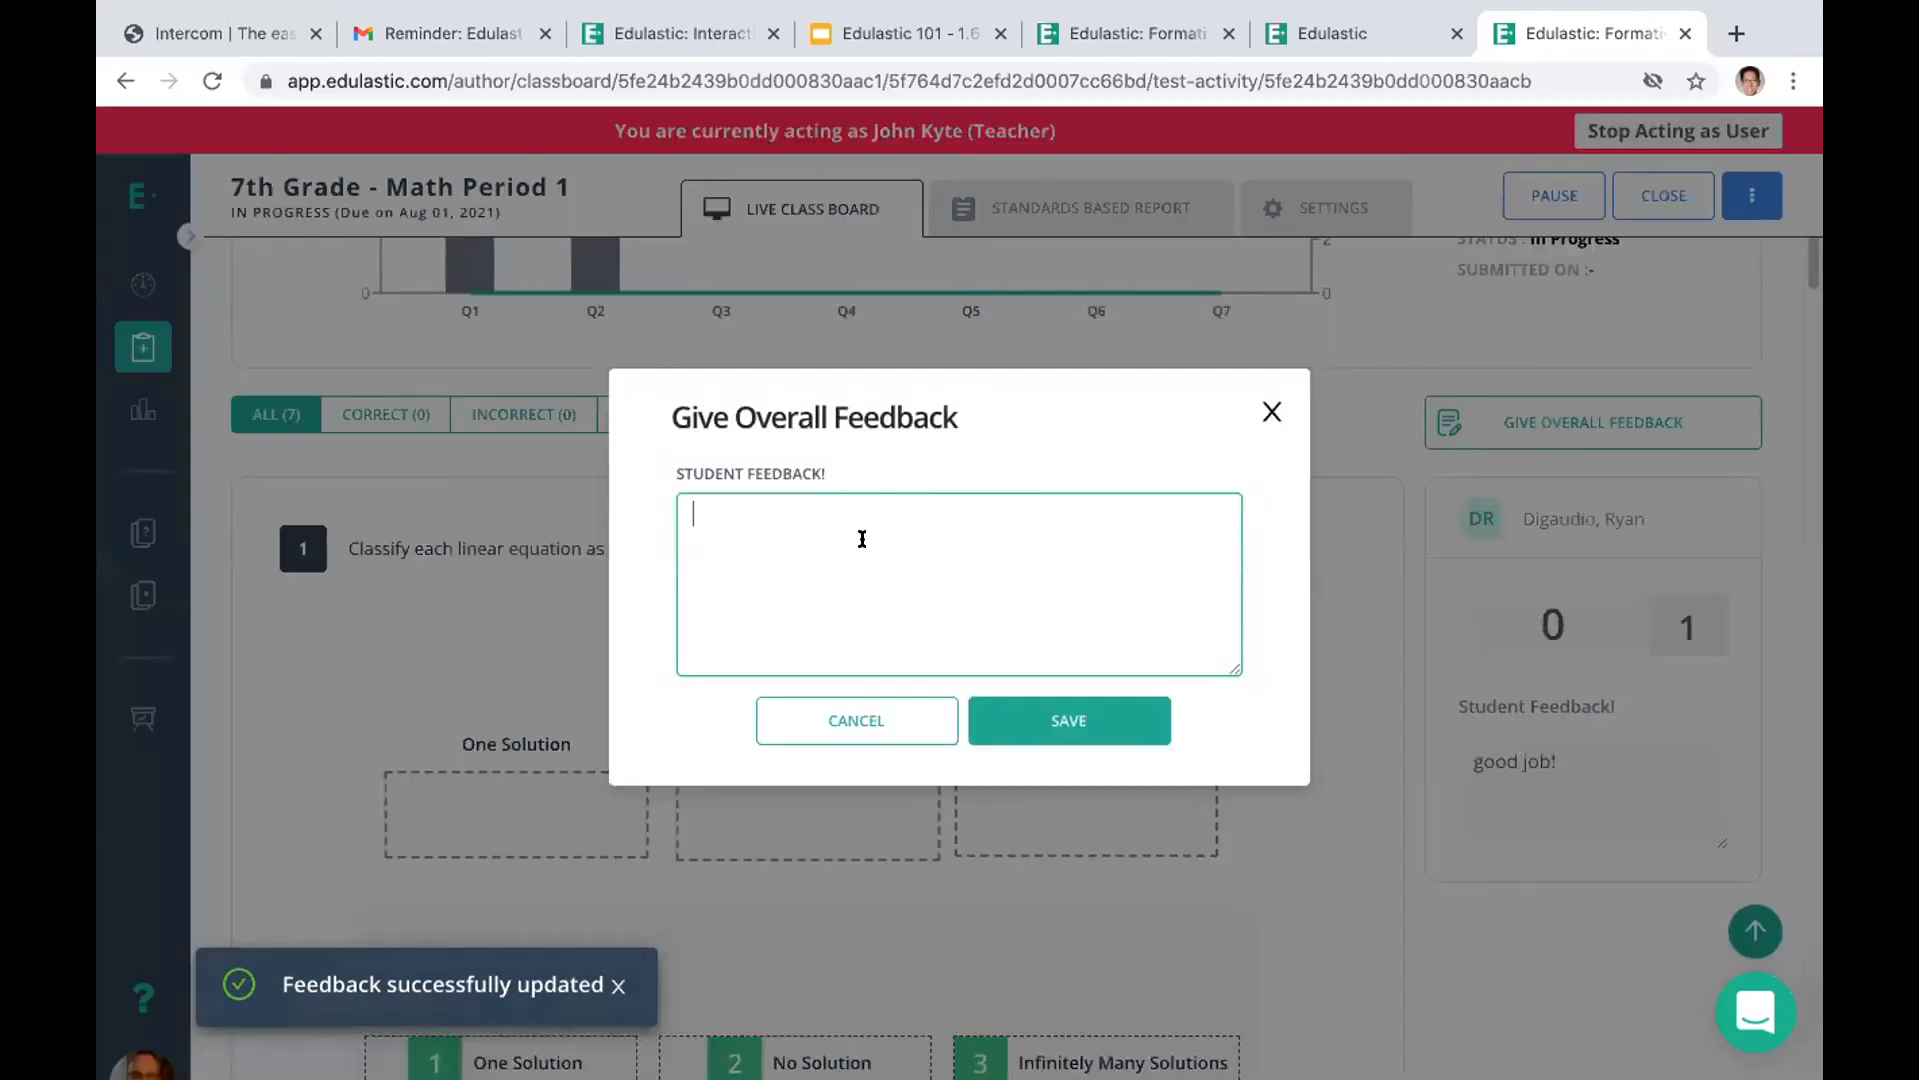
pyautogui.write('excellent!')
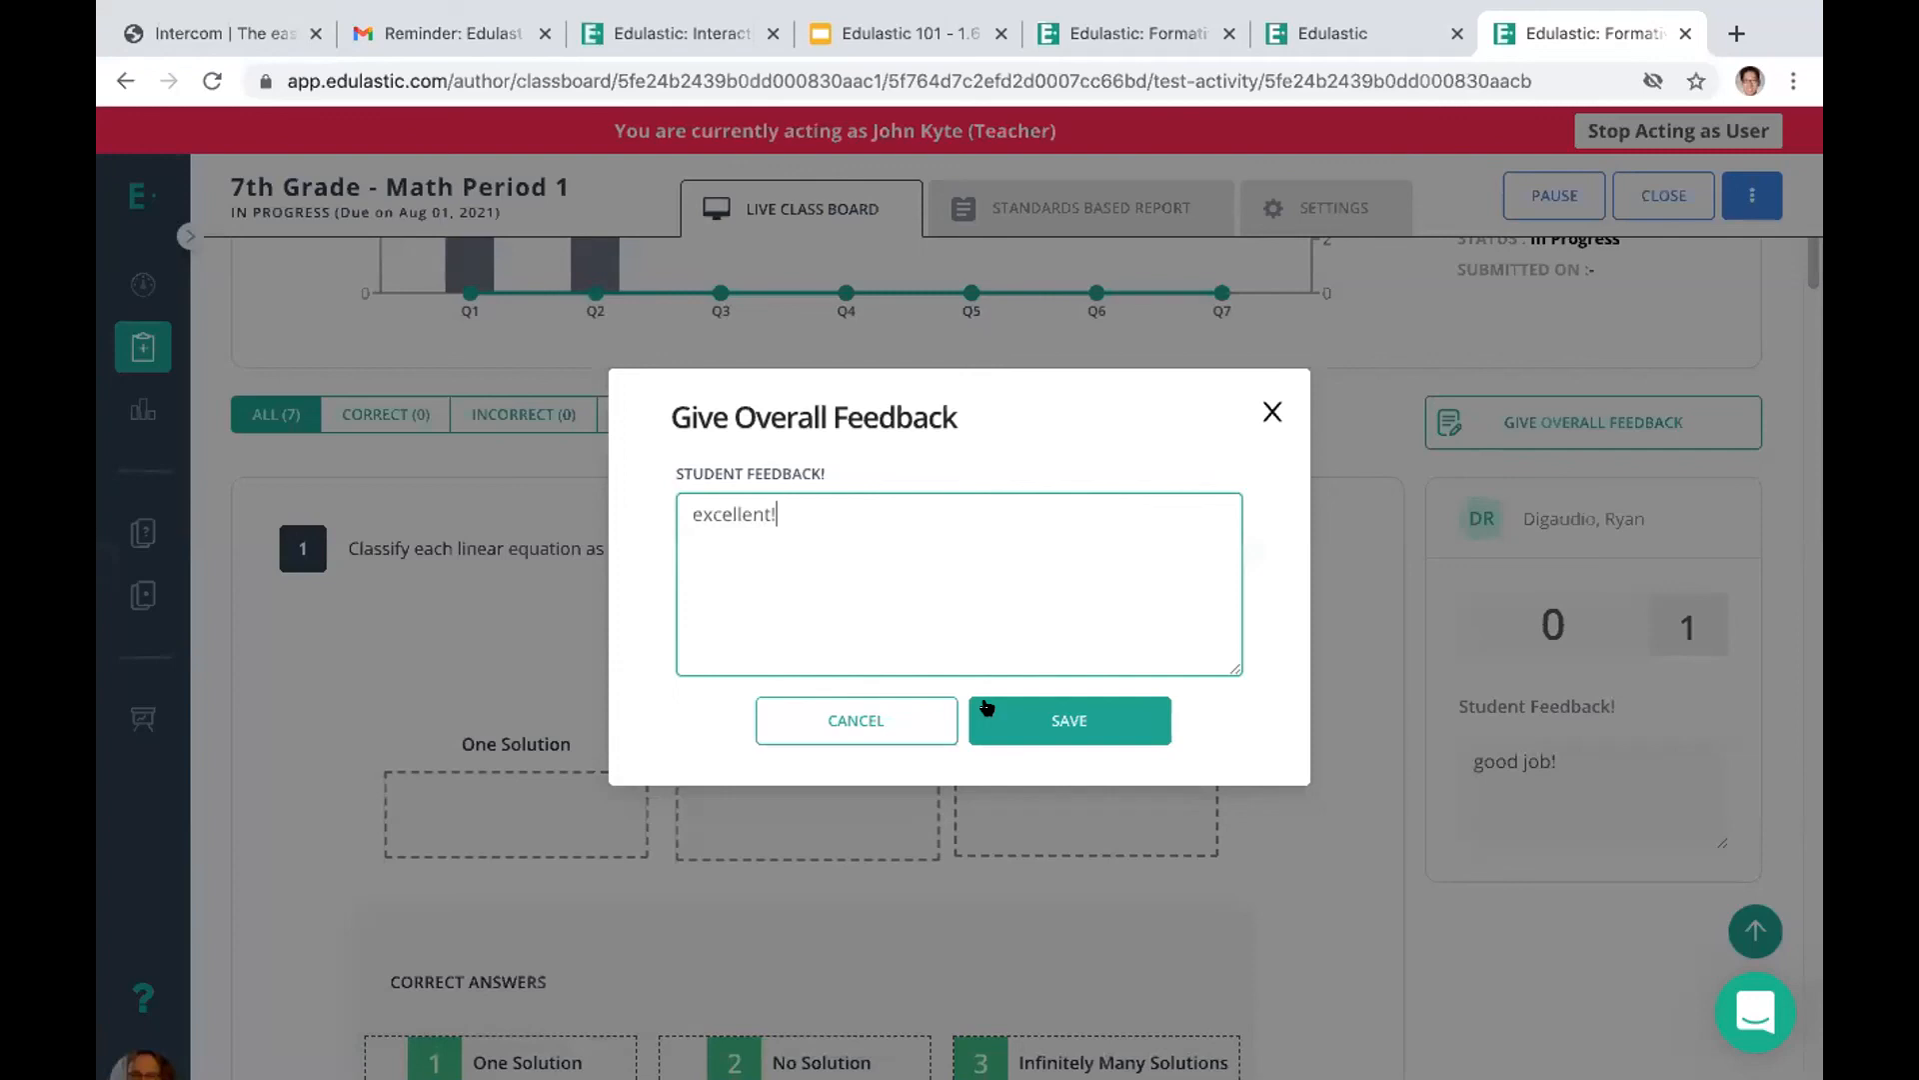
pyautogui.click(1045, 711)
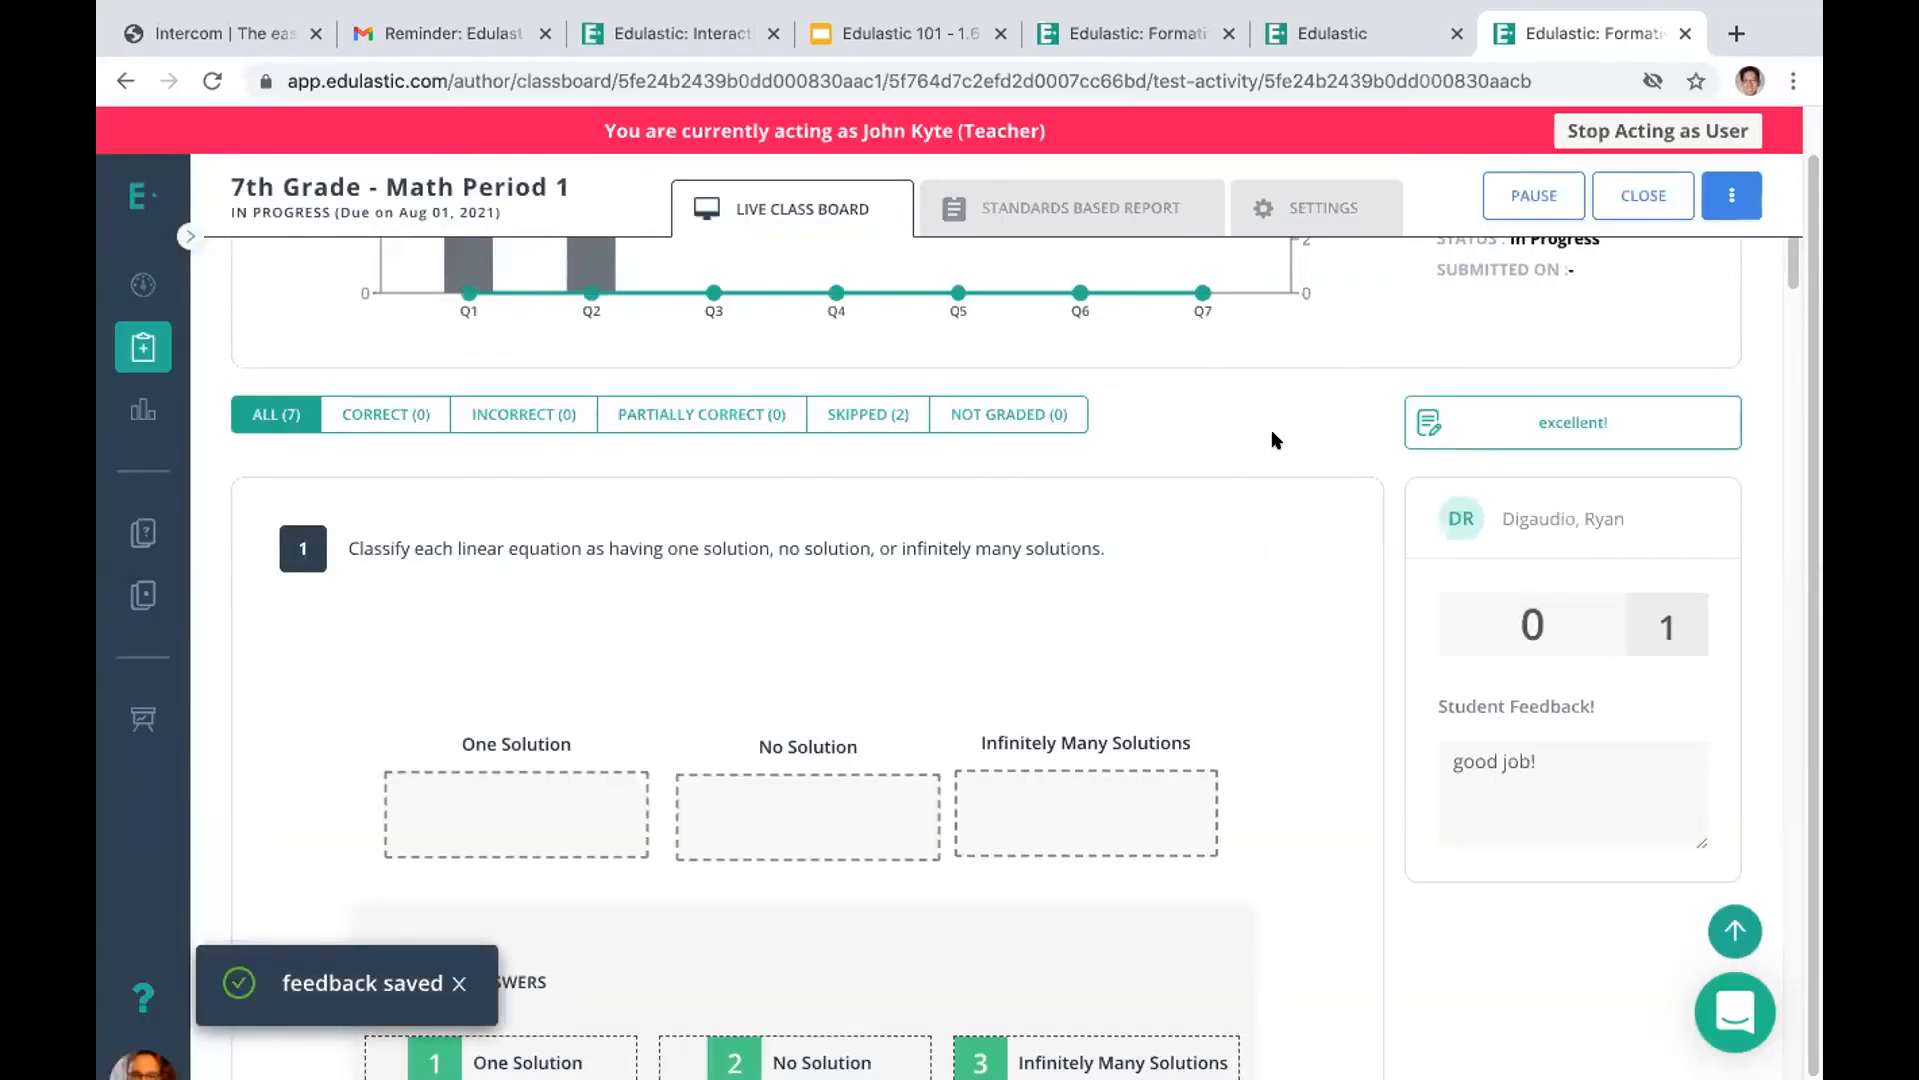
# Set the student's score on question 1 to 0.5 and check the total score above the responses
pyautogui.scroll(-1, 1789, 272)
pyautogui.moveTo(1789, 272); pyautogui.dragTo(1764, 209)
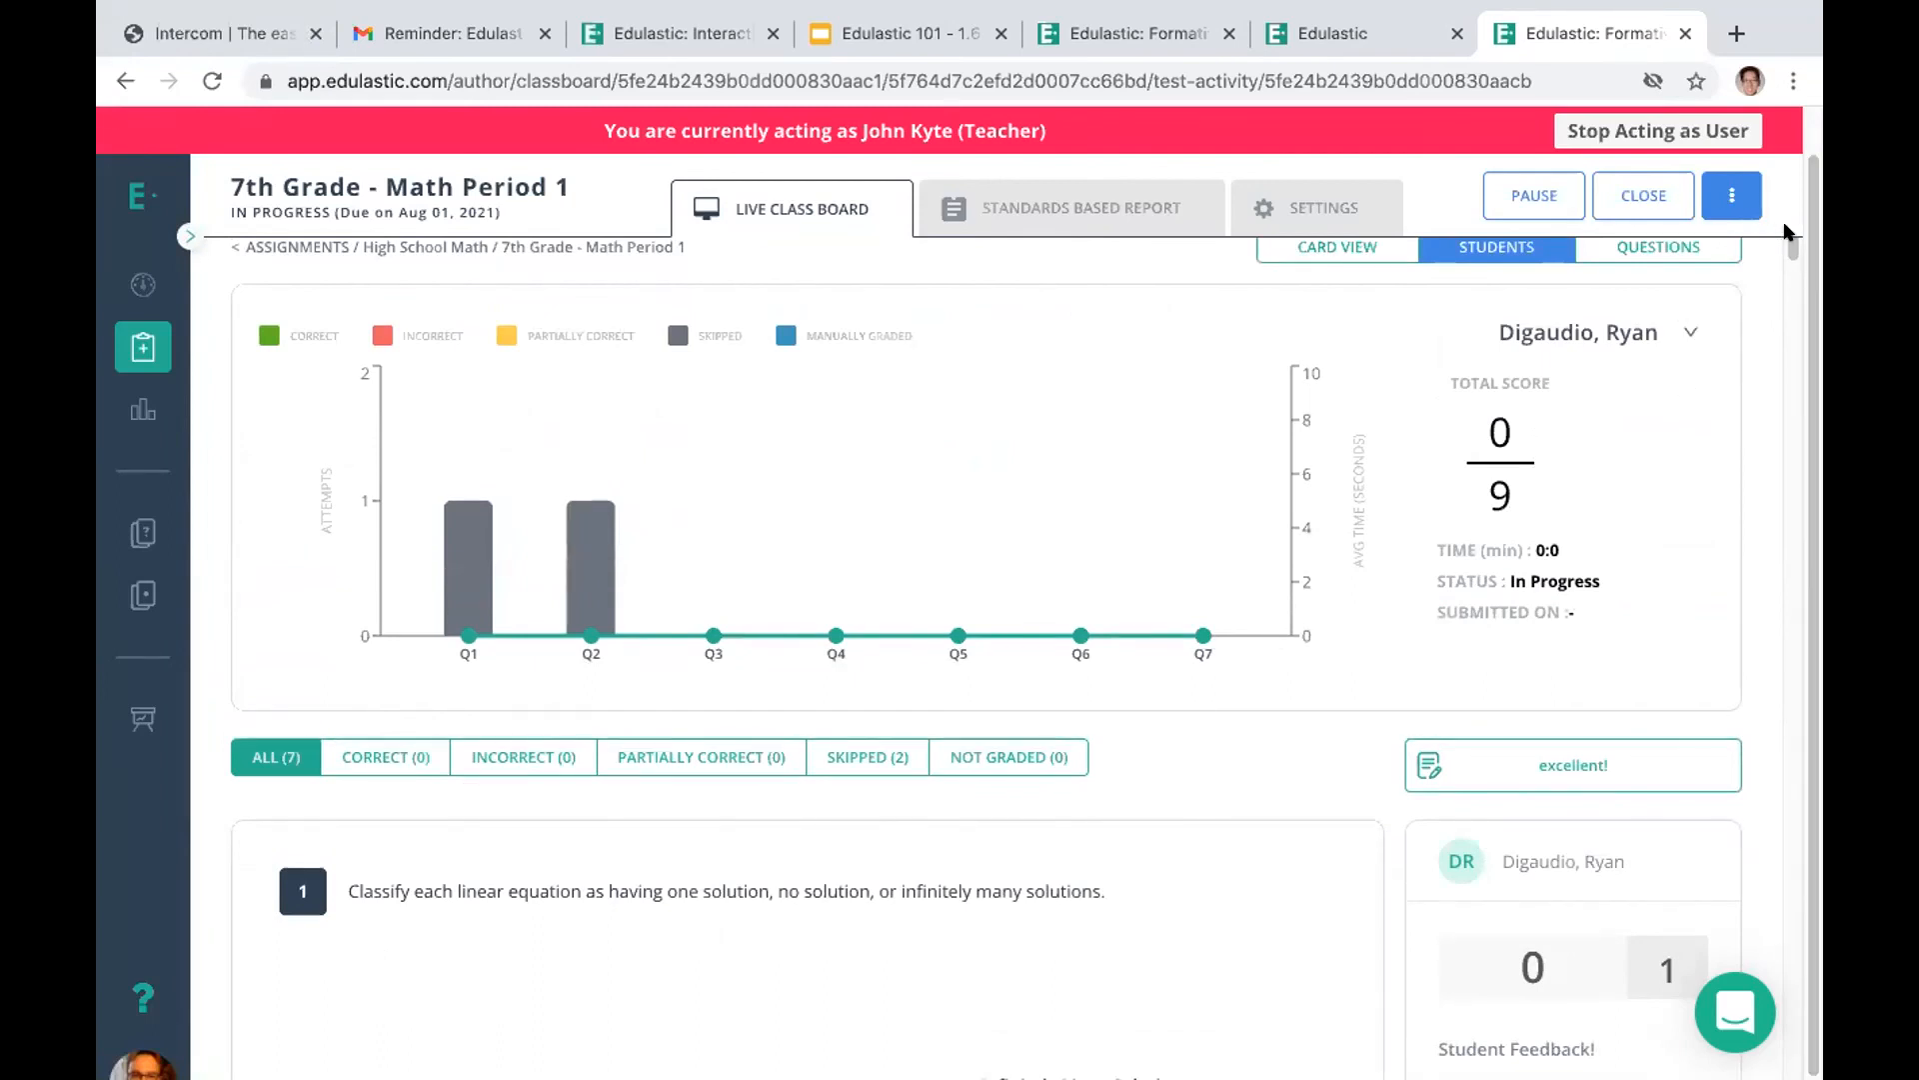
pyautogui.moveTo(1787, 237); pyautogui.dragTo(1791, 292)
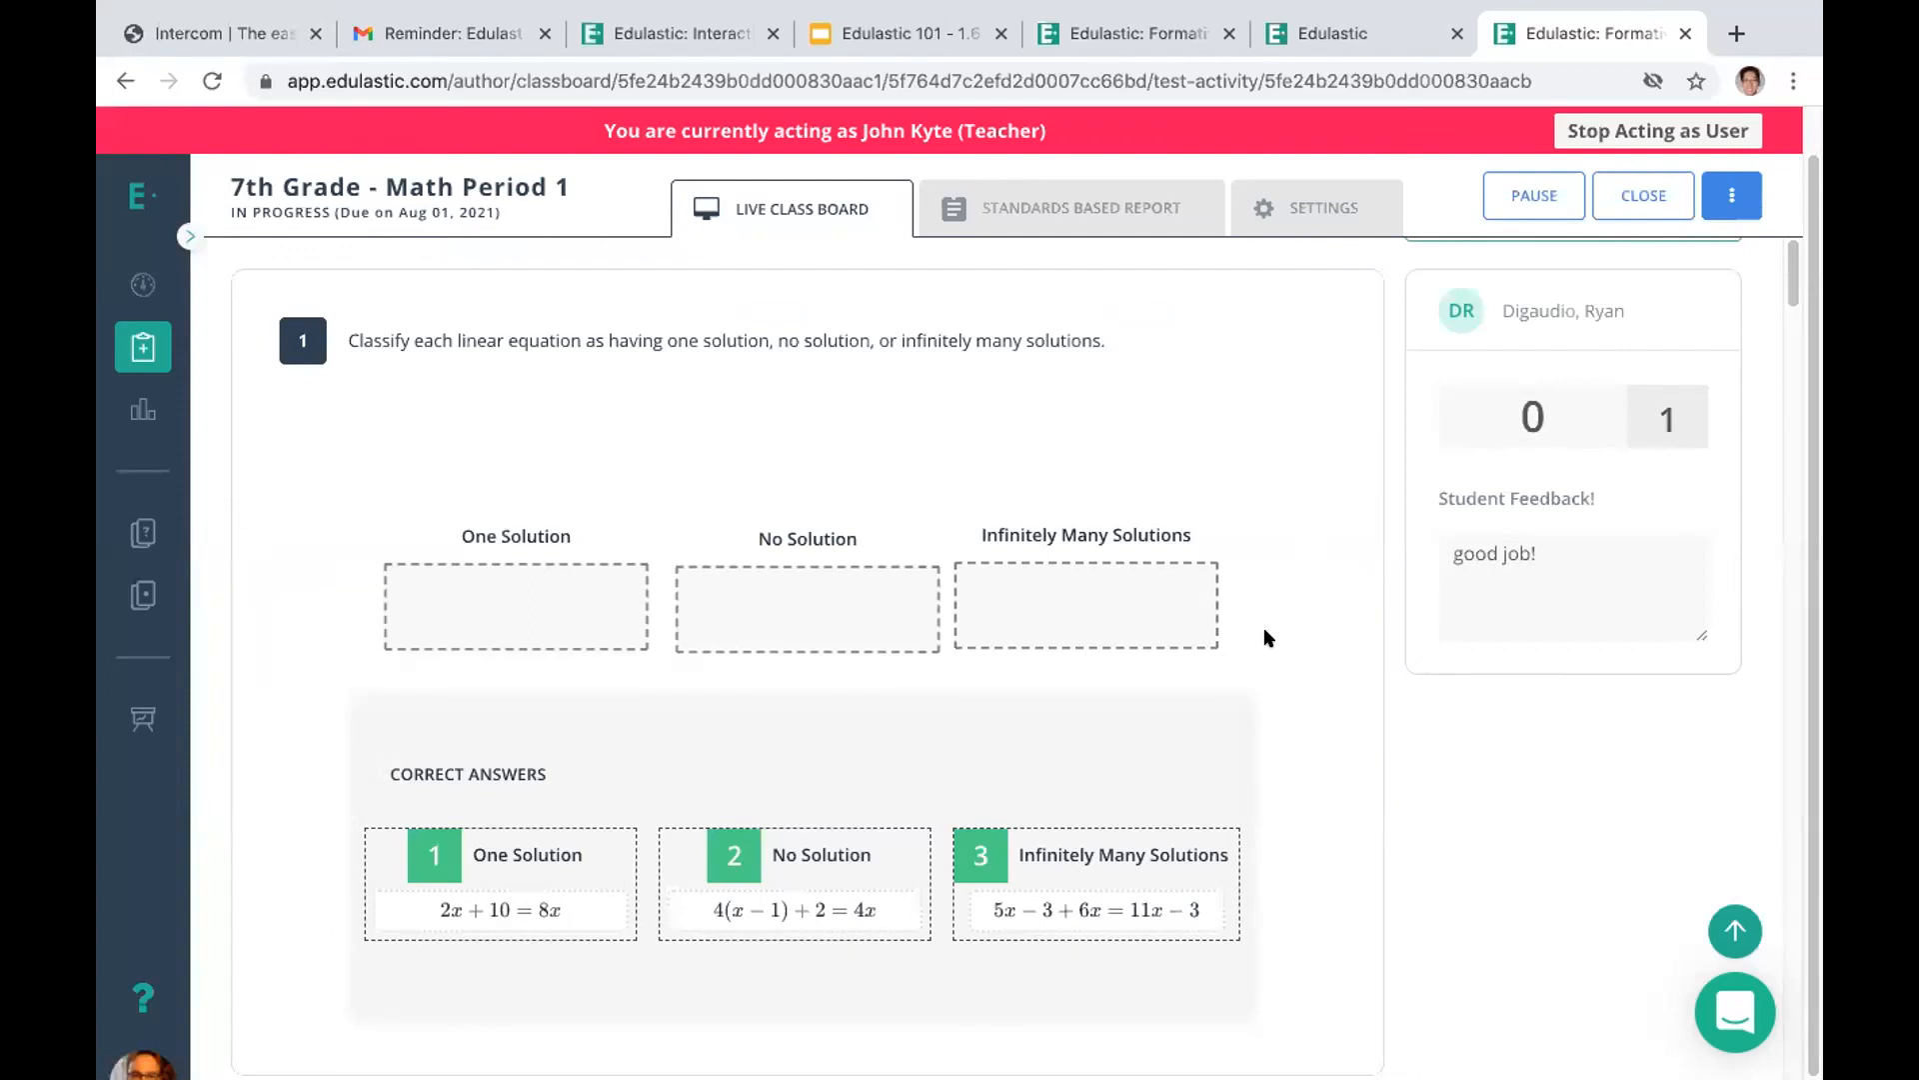
pyautogui.moveTo(344, 464); pyautogui.dragTo(1140, 998)
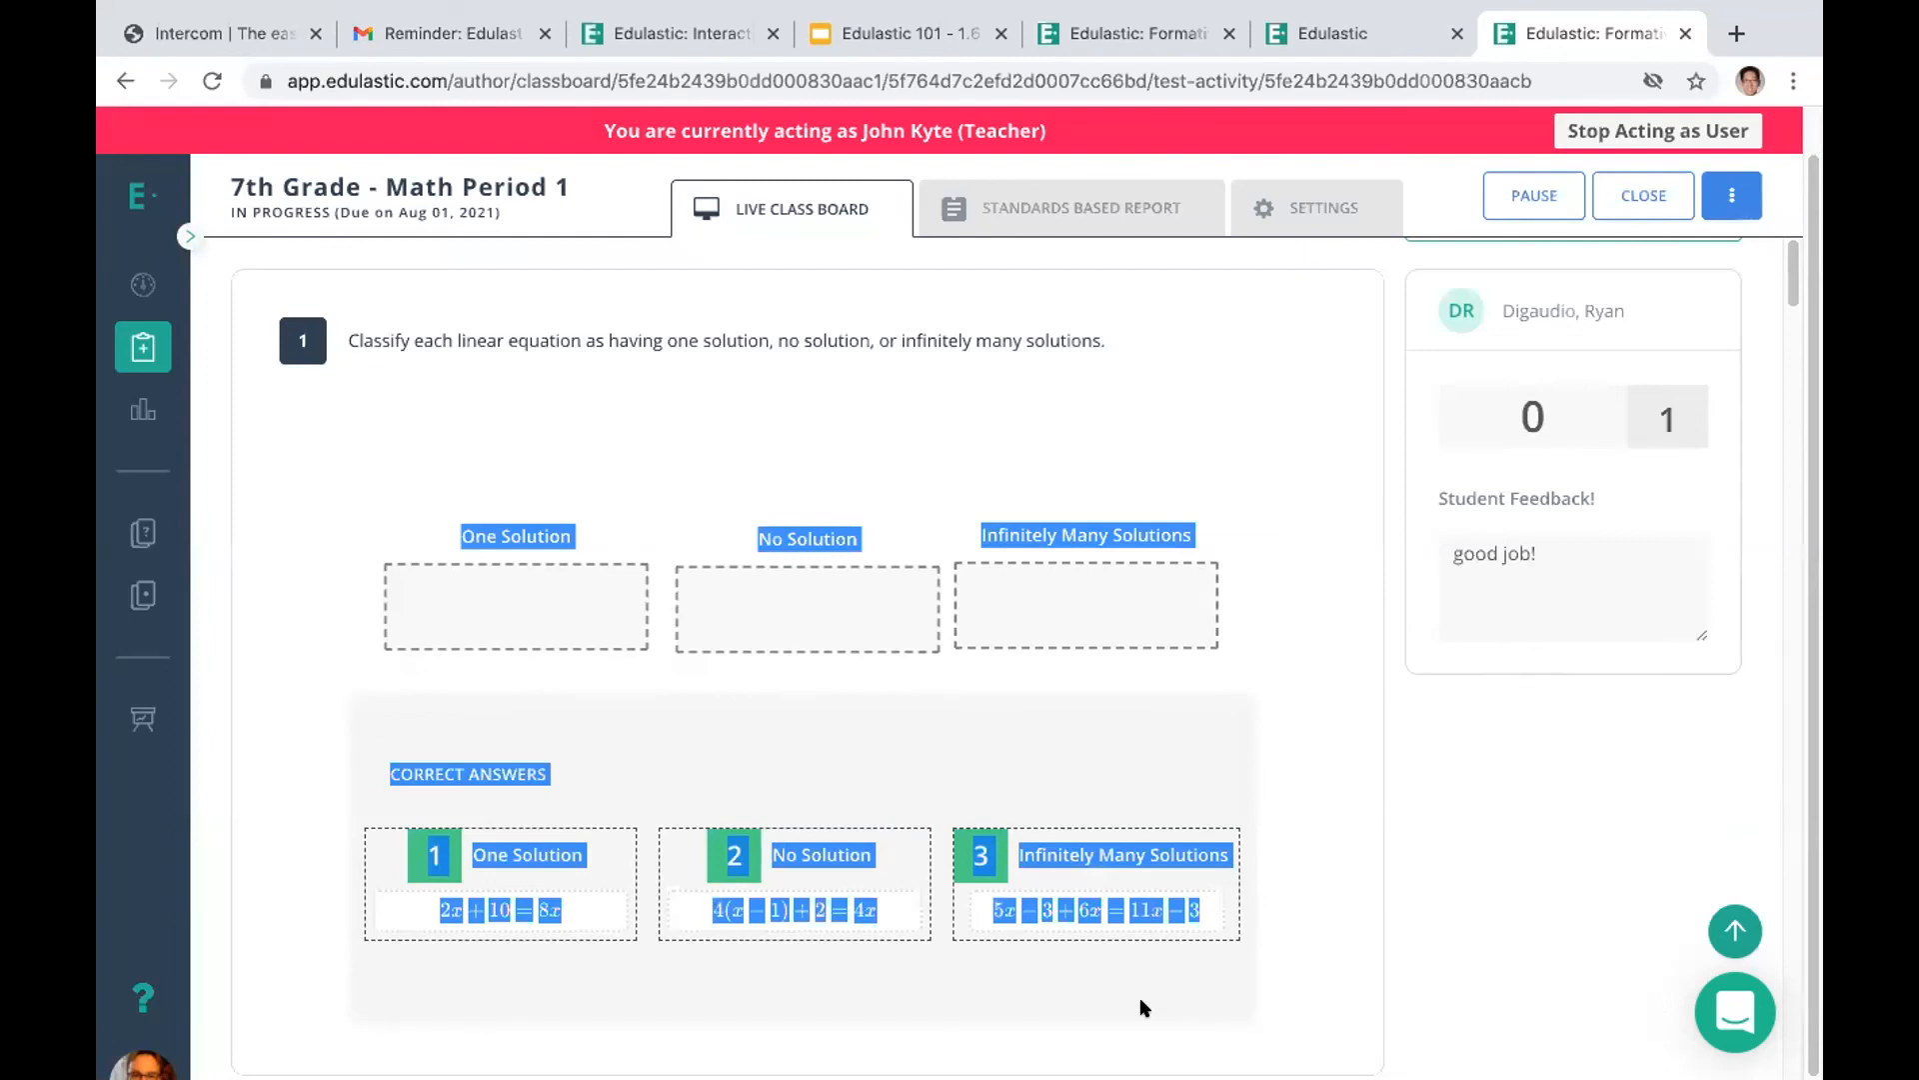
pyautogui.click(1270, 550)
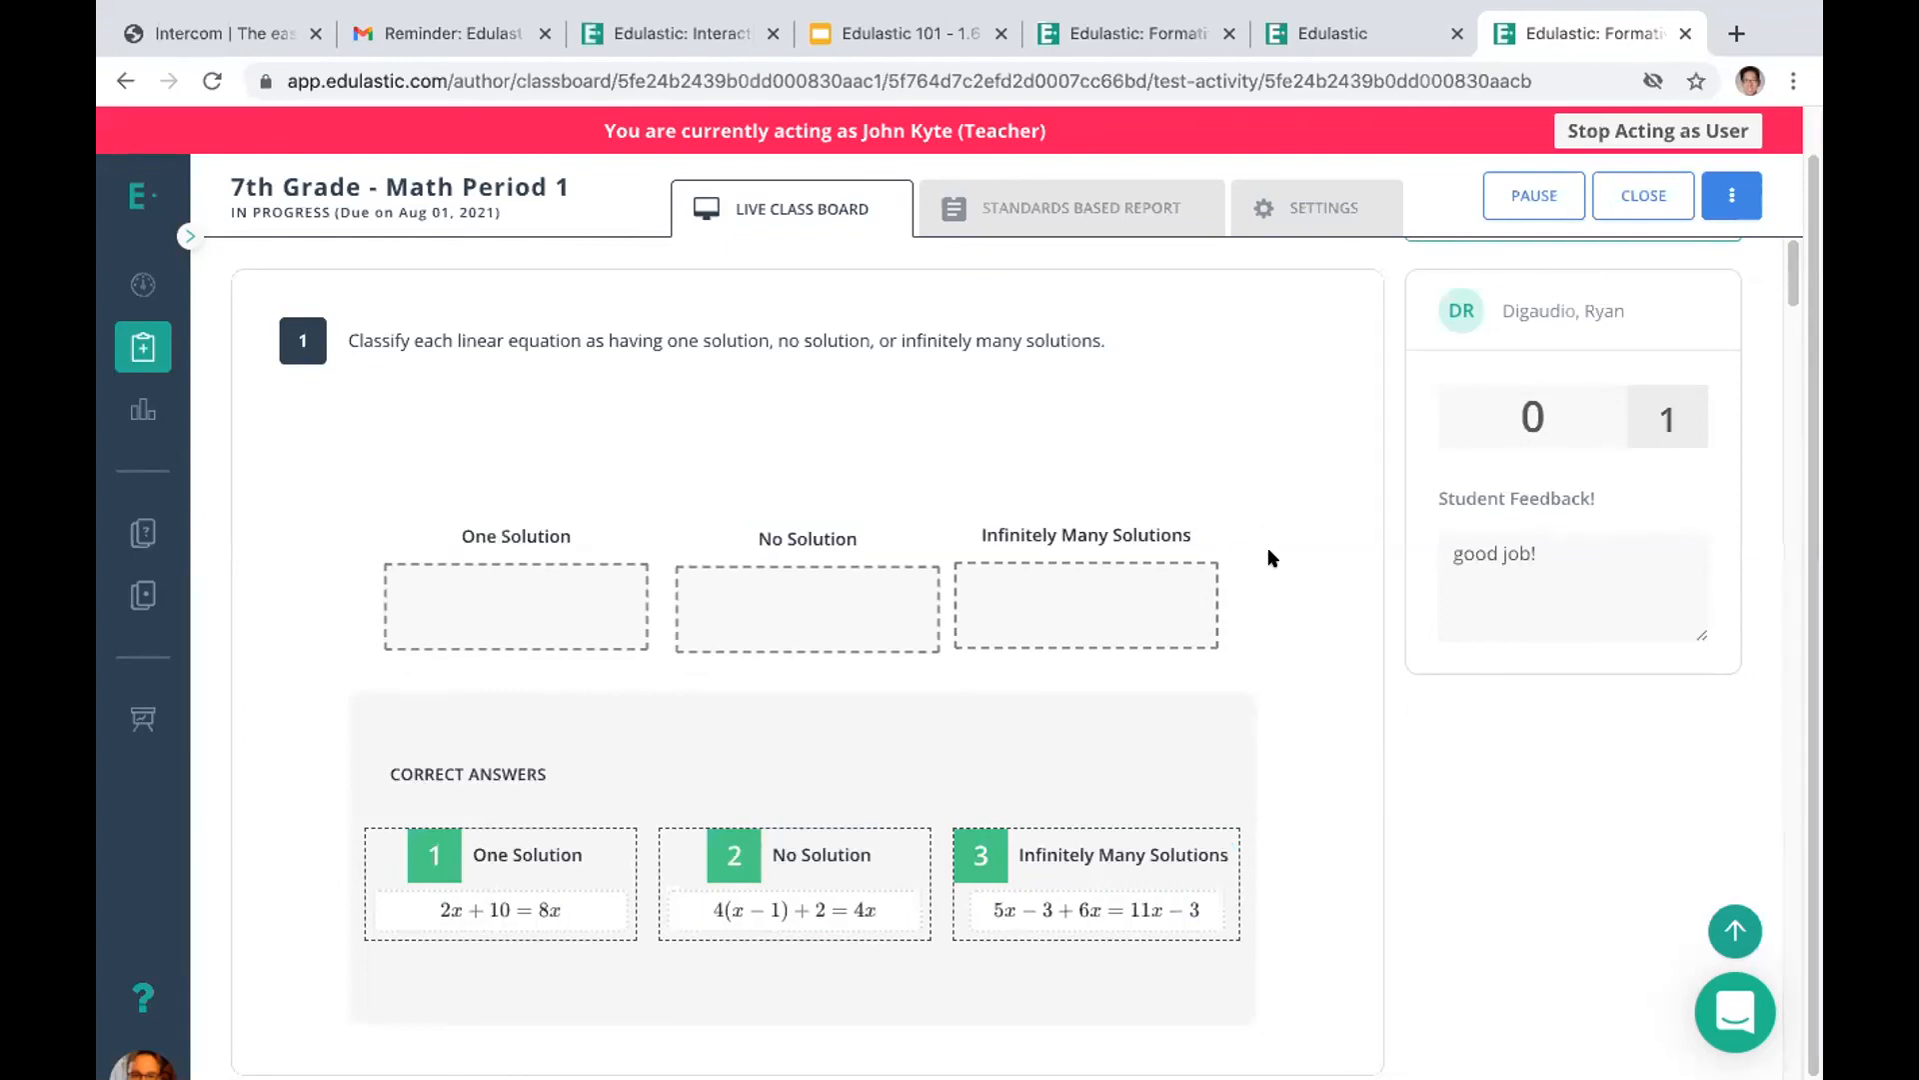
pyautogui.moveTo(1556, 410); pyautogui.dragTo(1486, 401)
pyautogui.write('0.5')
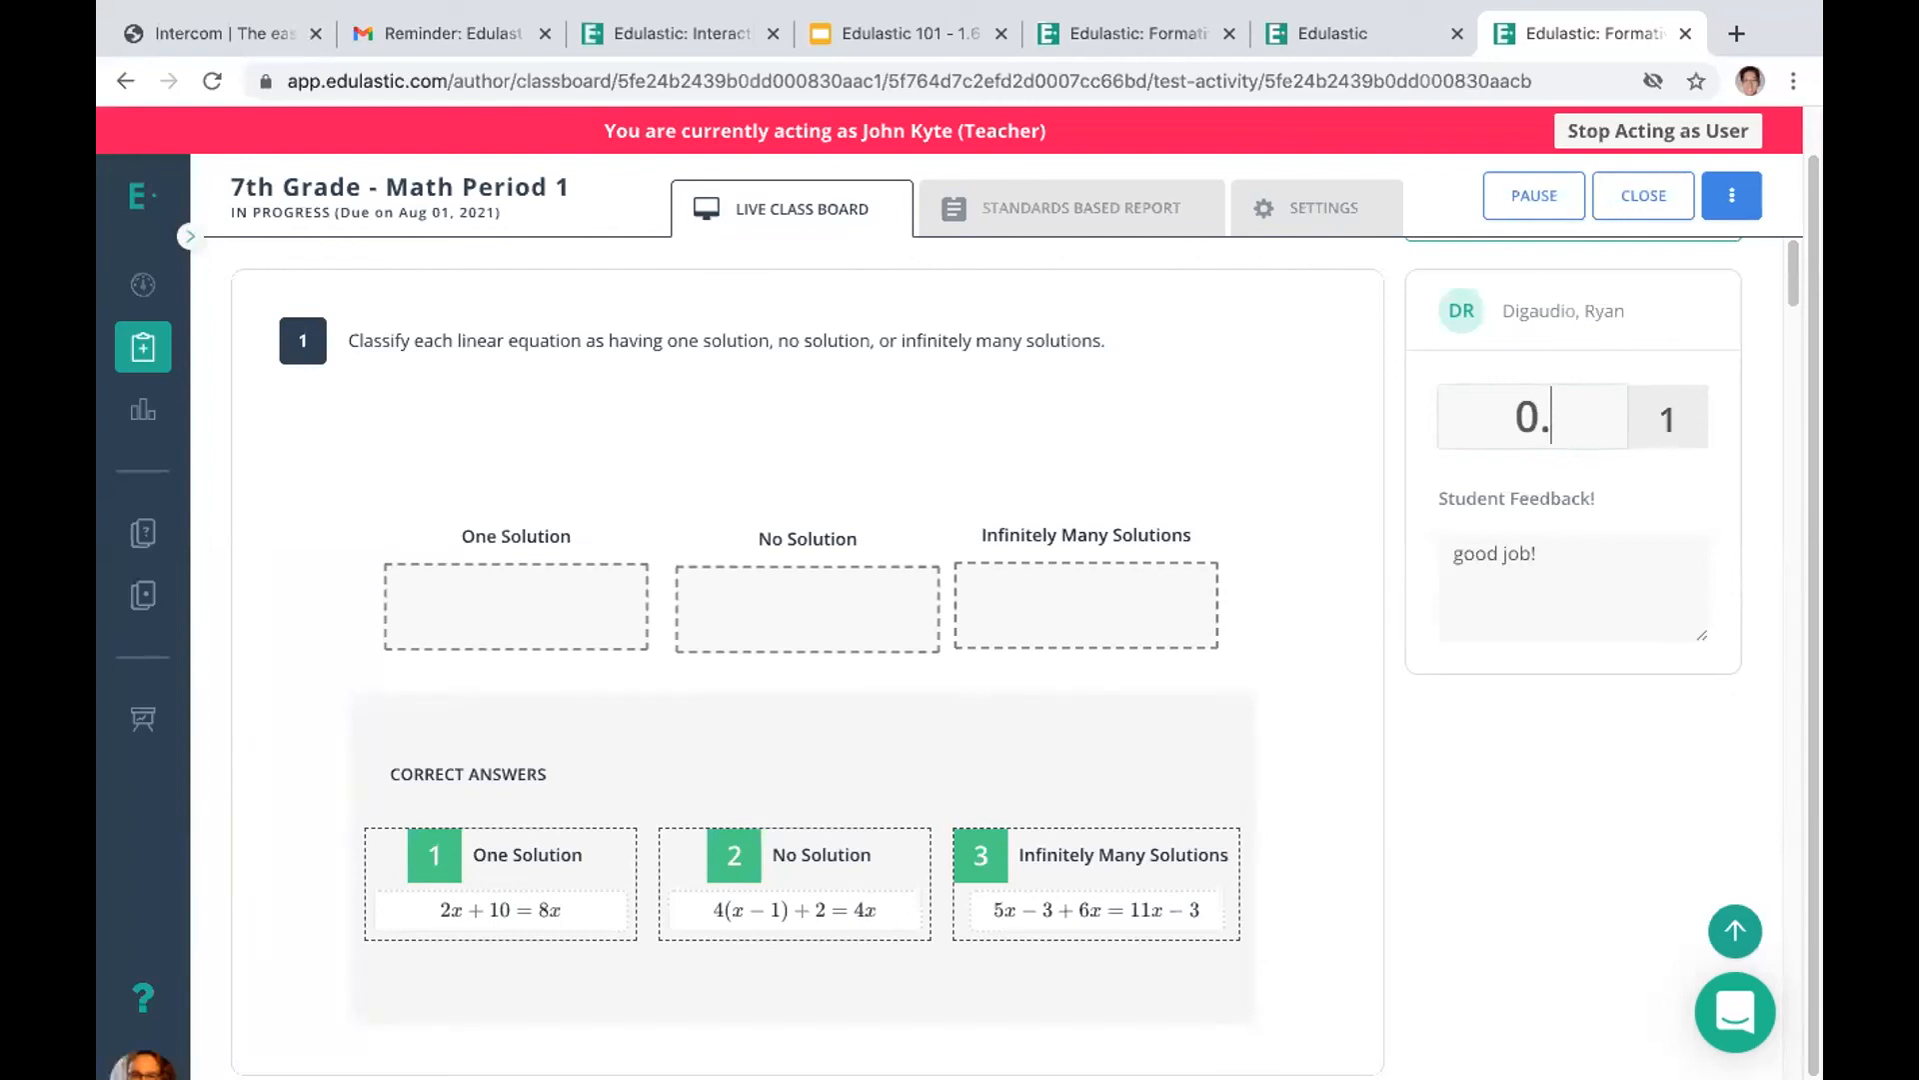
pyautogui.moveTo(1787, 288); pyautogui.dragTo(1769, 226)
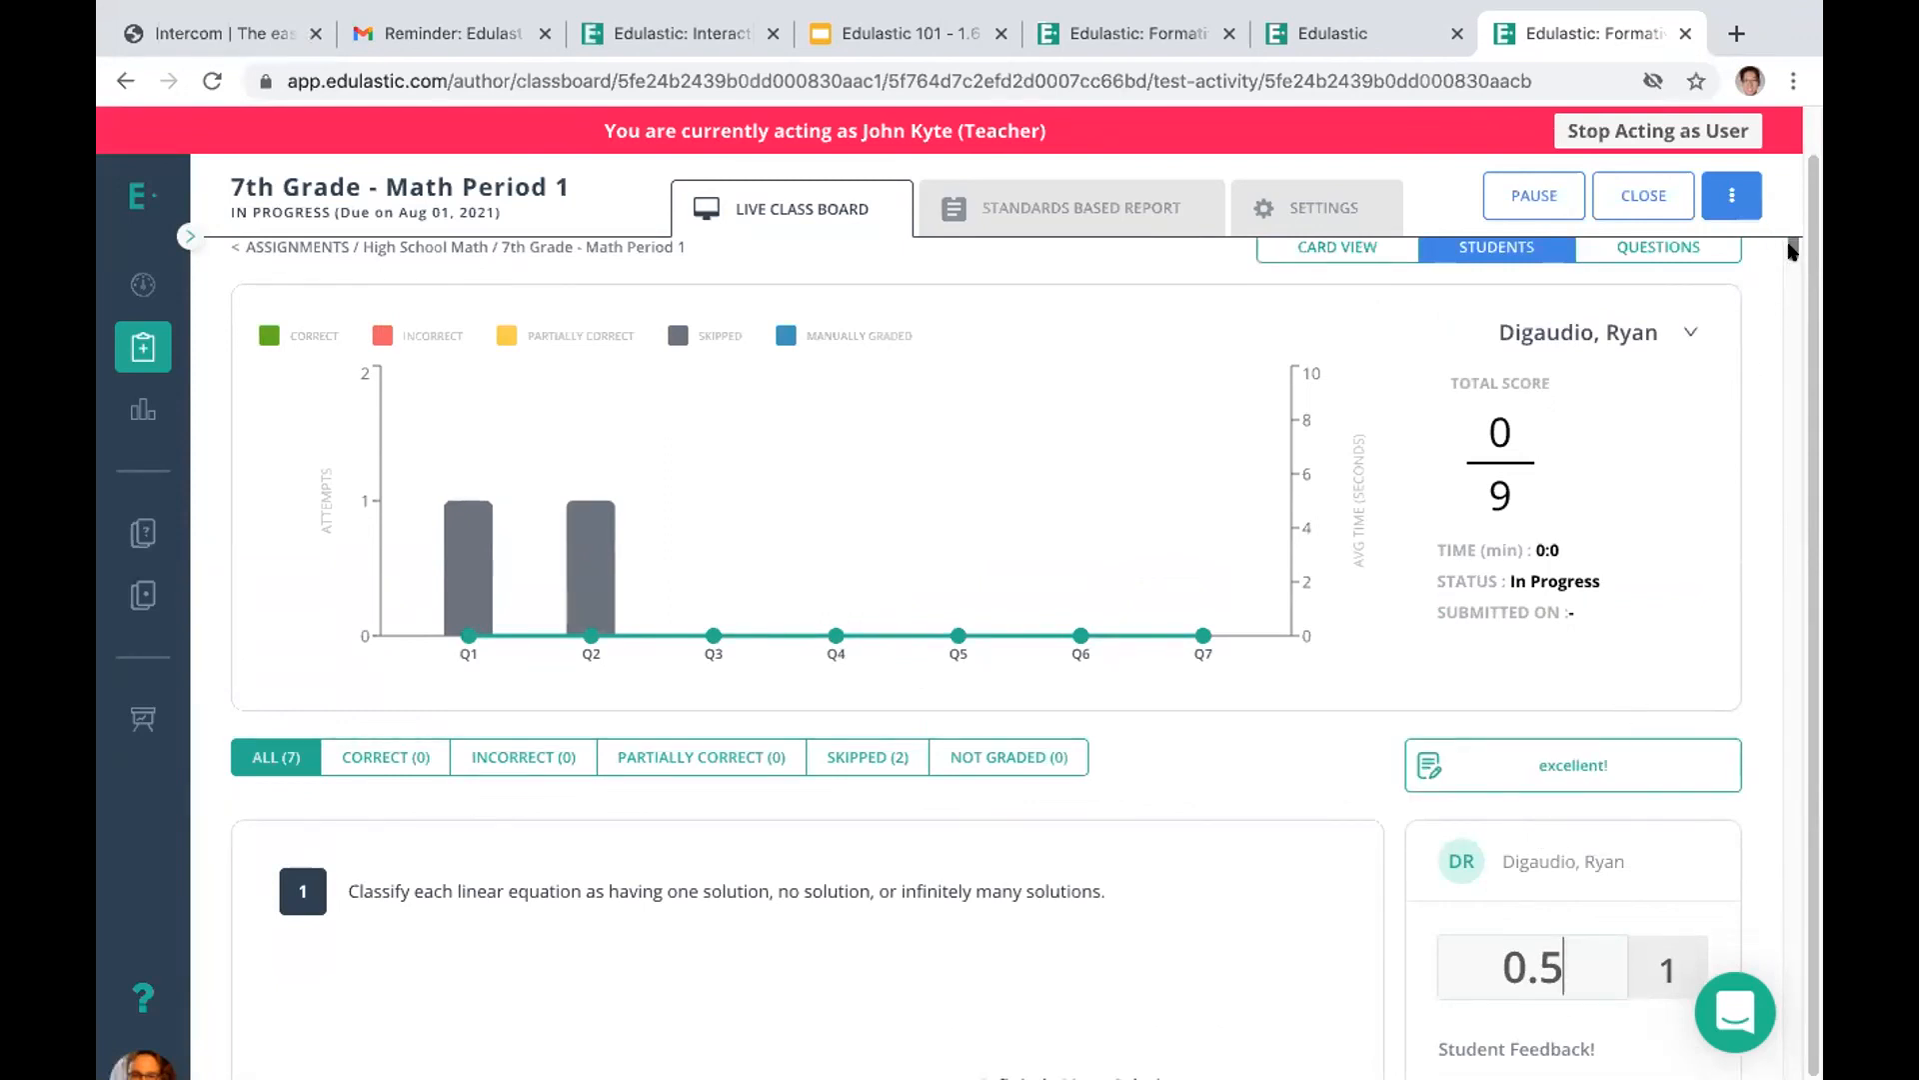
pyautogui.scroll(-1, 1792, 250)
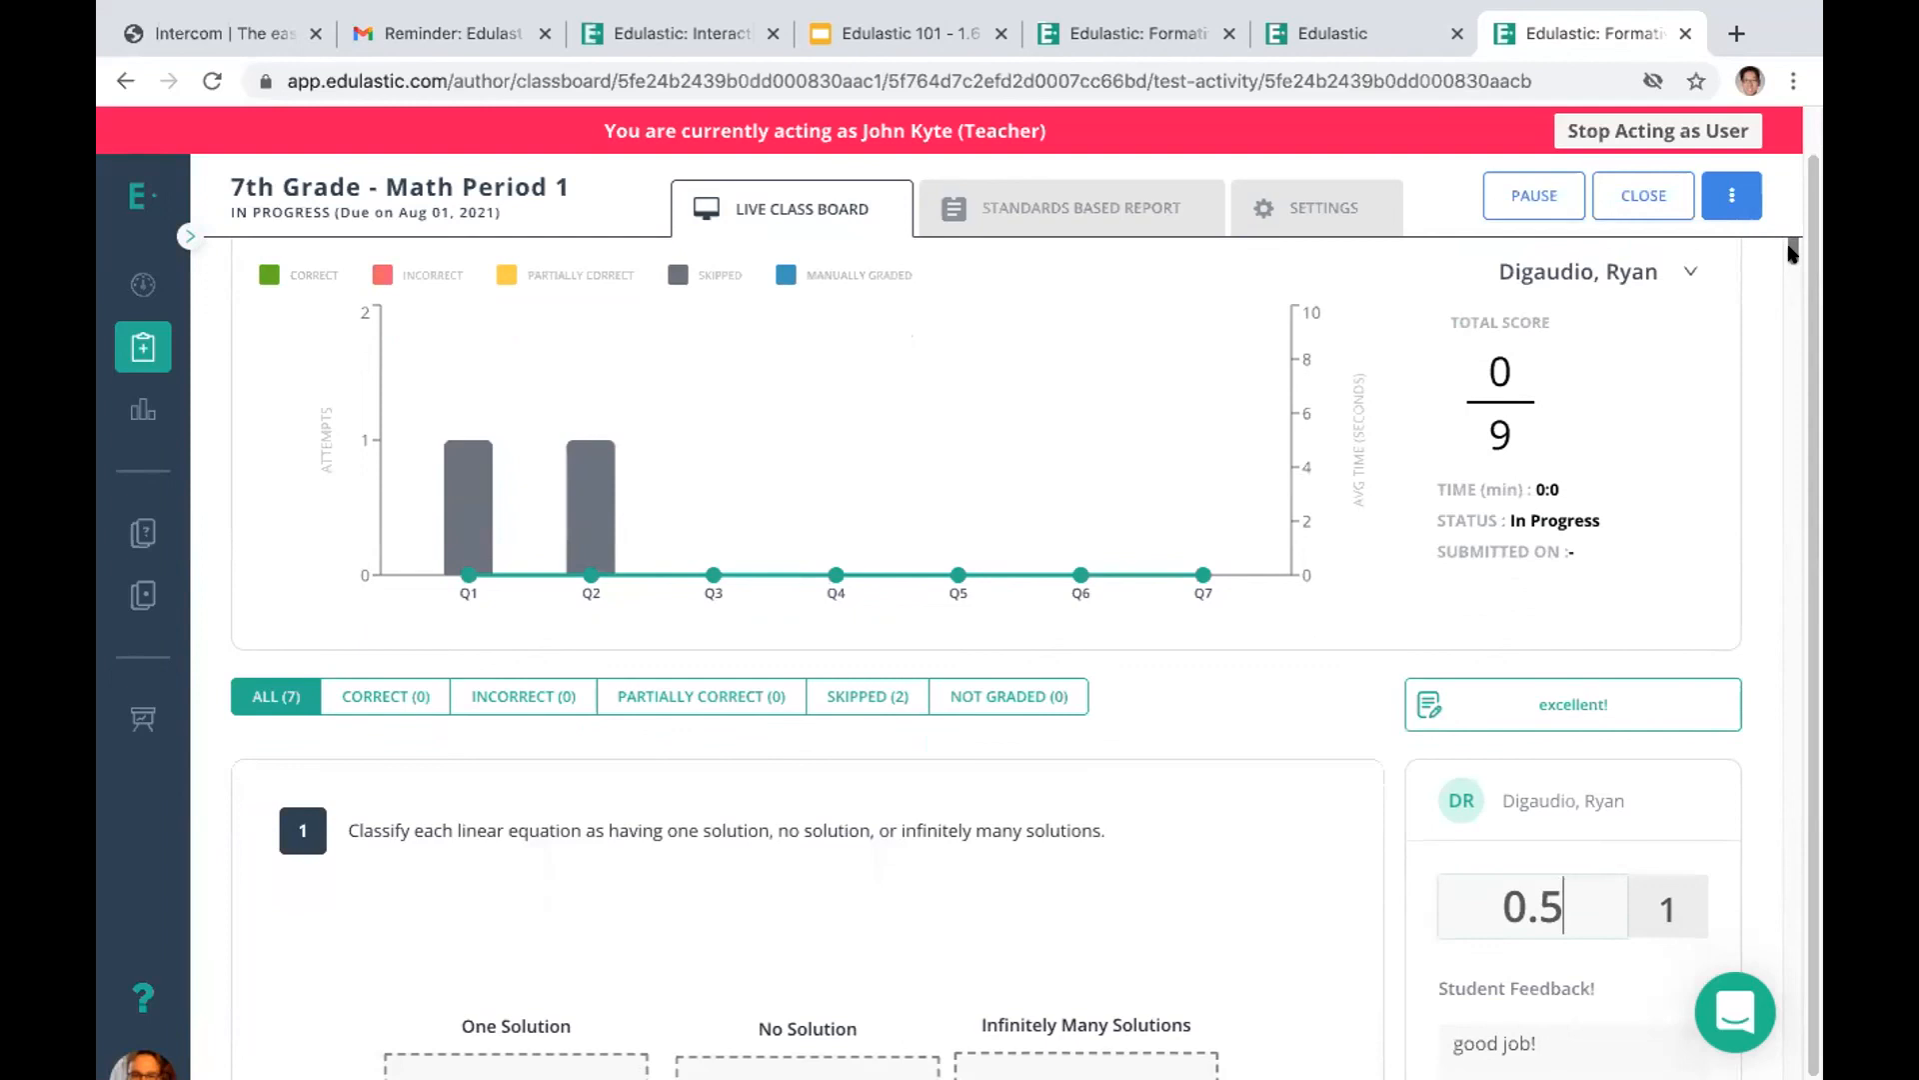
# Leave the in-progress High School Math attempt as the student, and view that student's summary on the teacher's live class board
pyautogui.click(1333, 33)
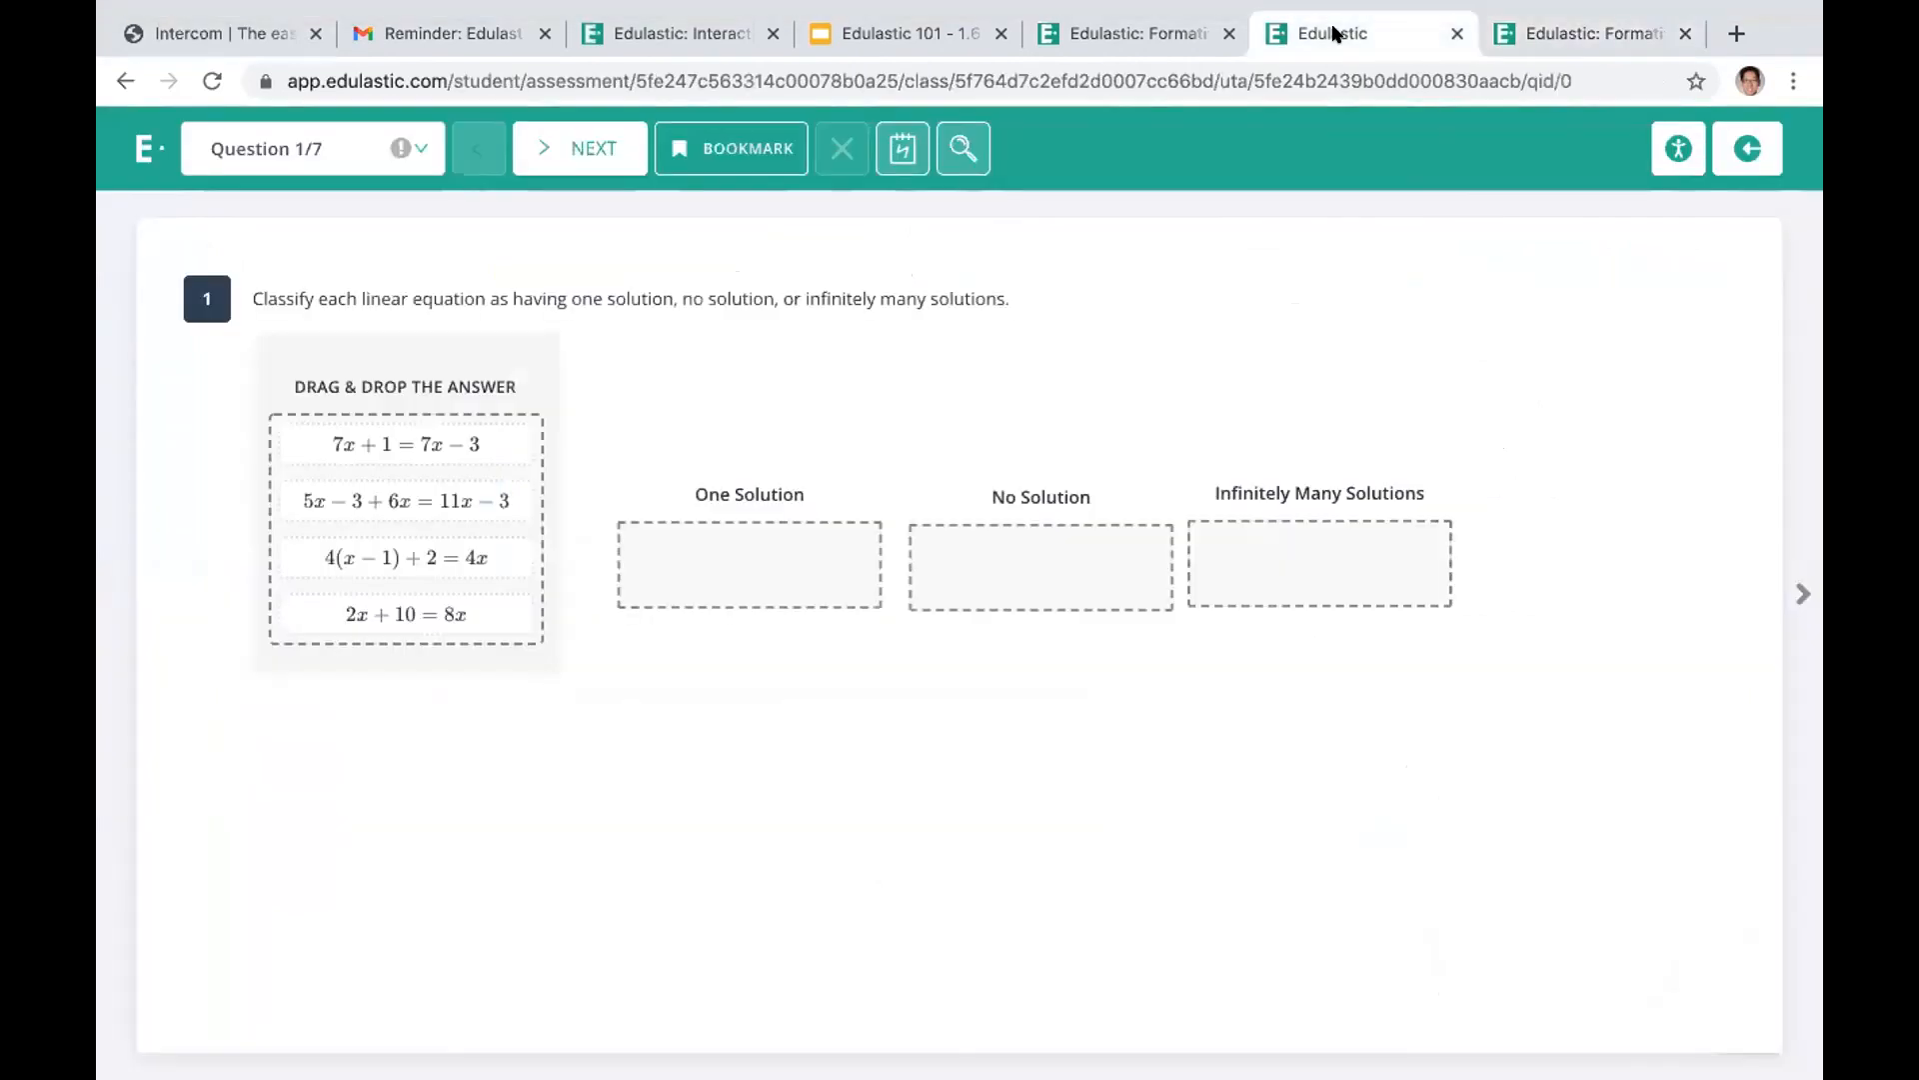
pyautogui.click(1738, 148)
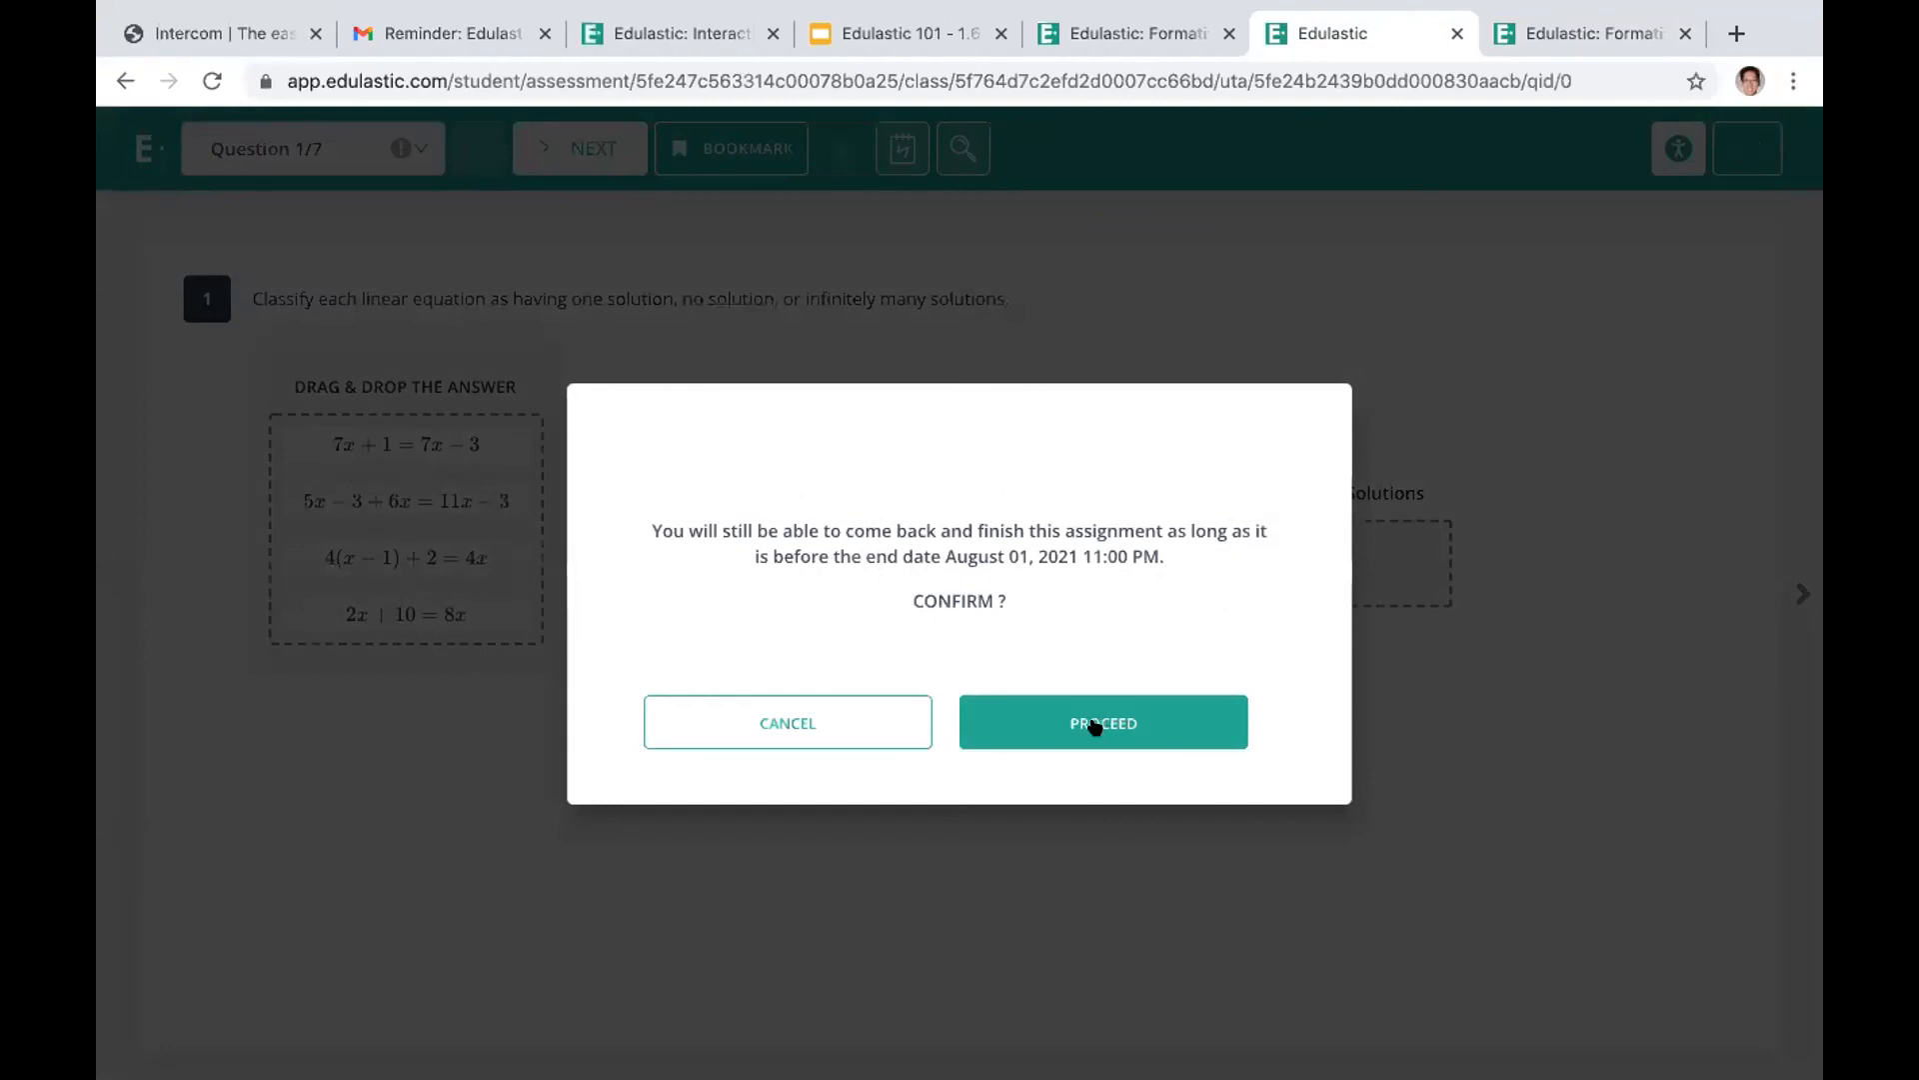
pyautogui.click(1094, 727)
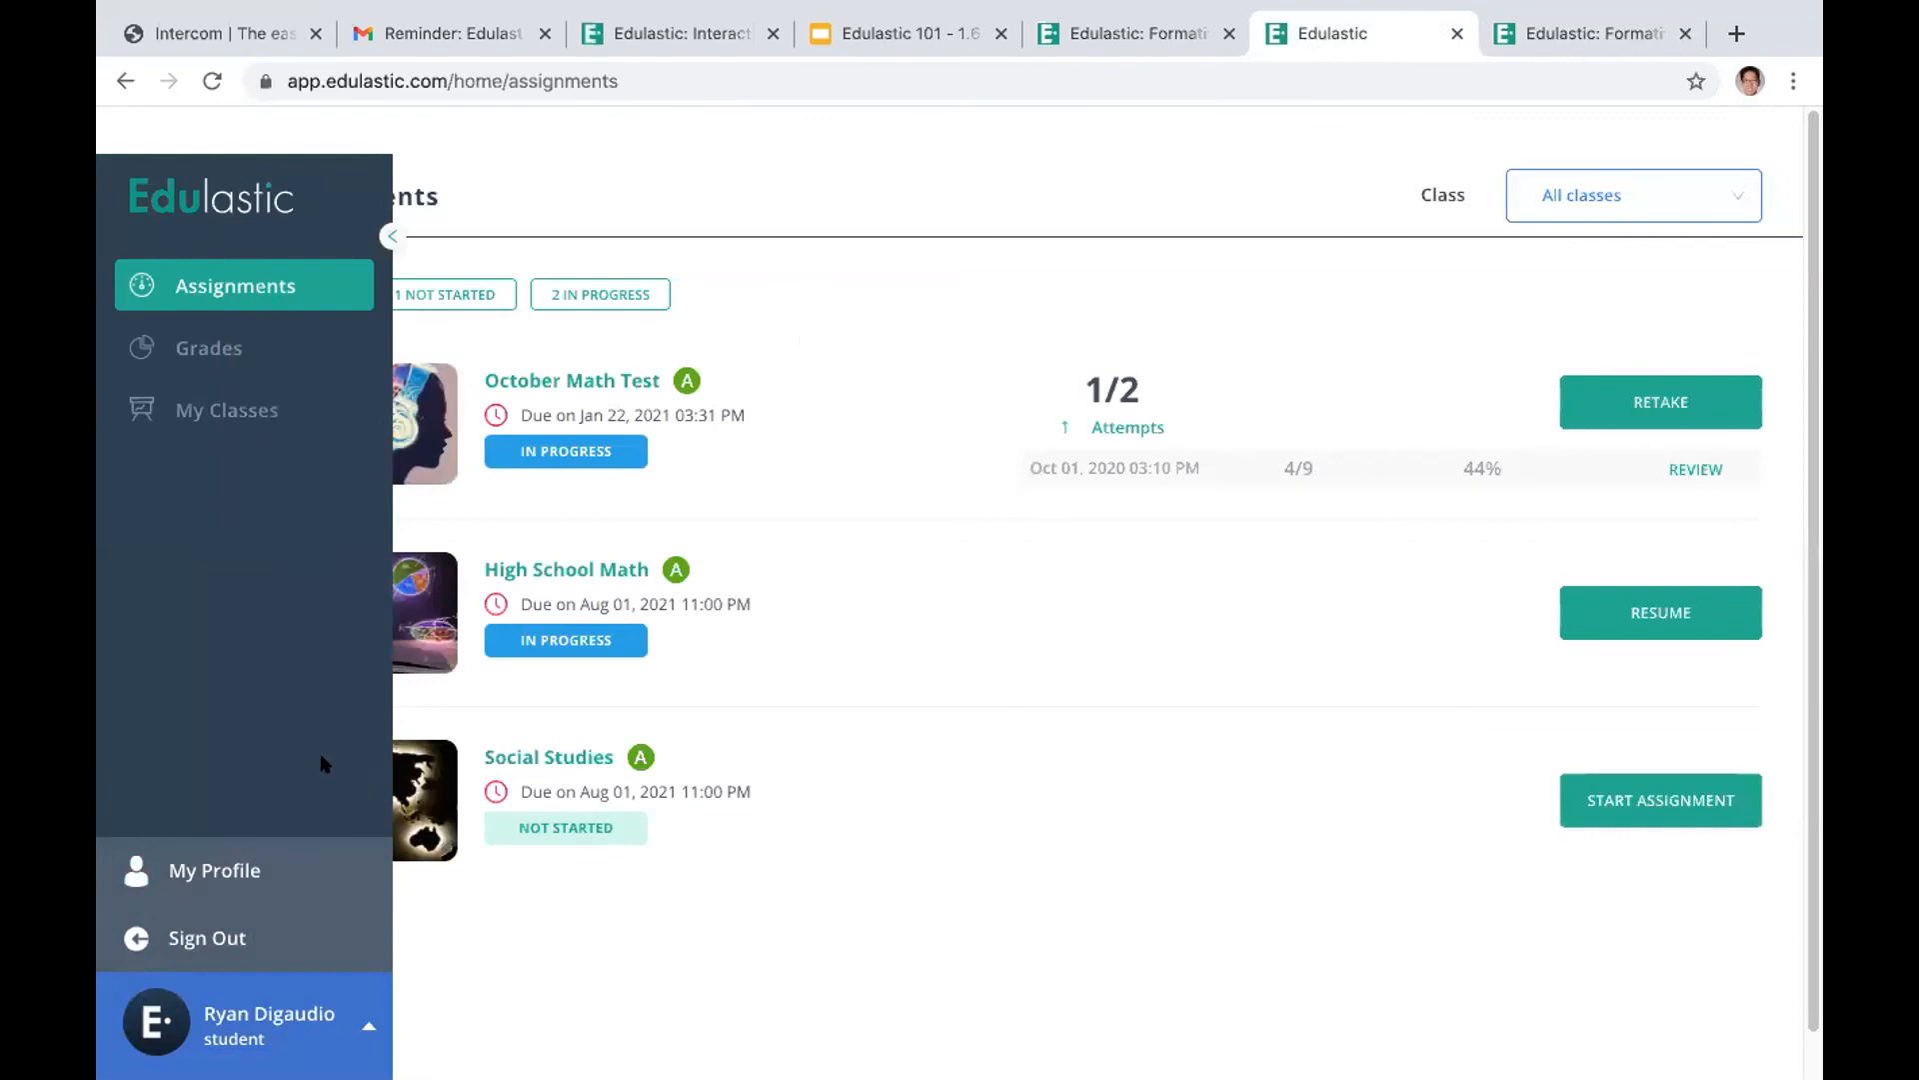
pyautogui.click(1547, 30)
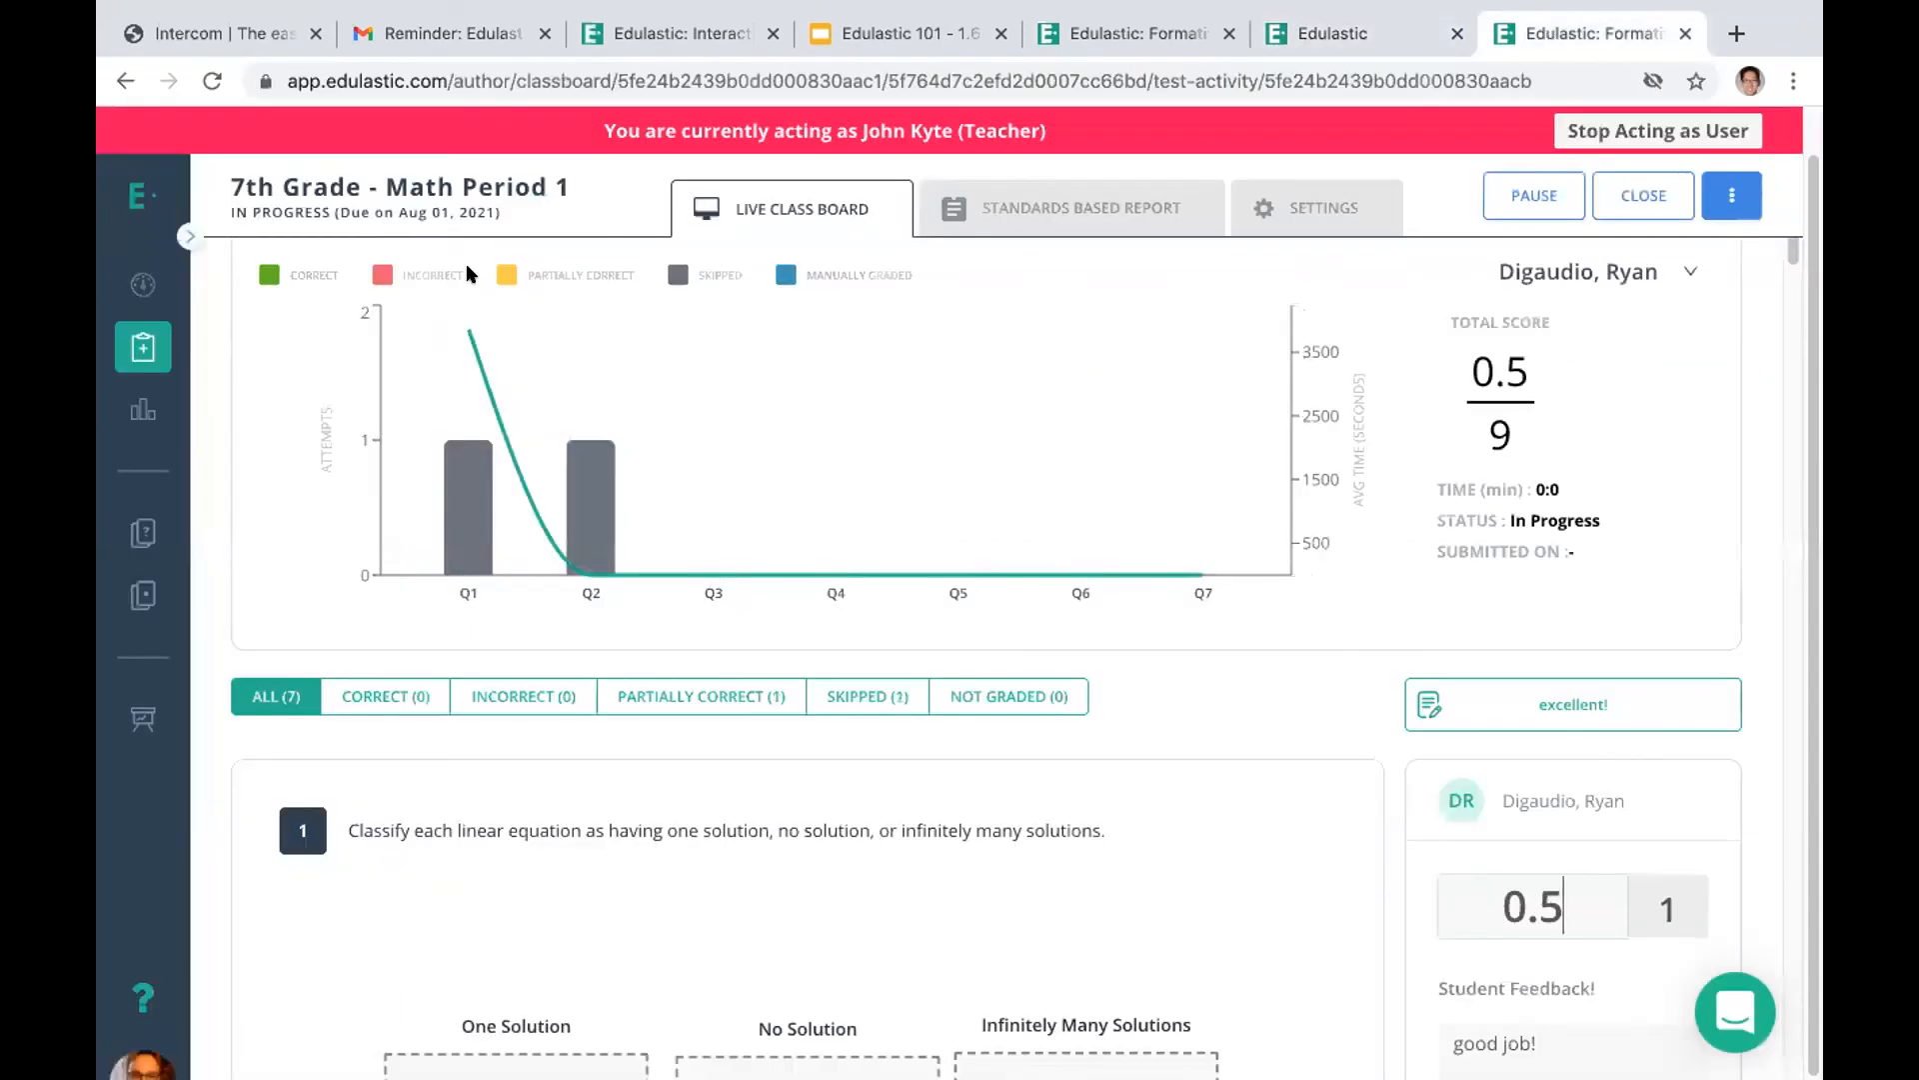
pyautogui.moveTo(1812, 291); pyautogui.dragTo(1795, 228)
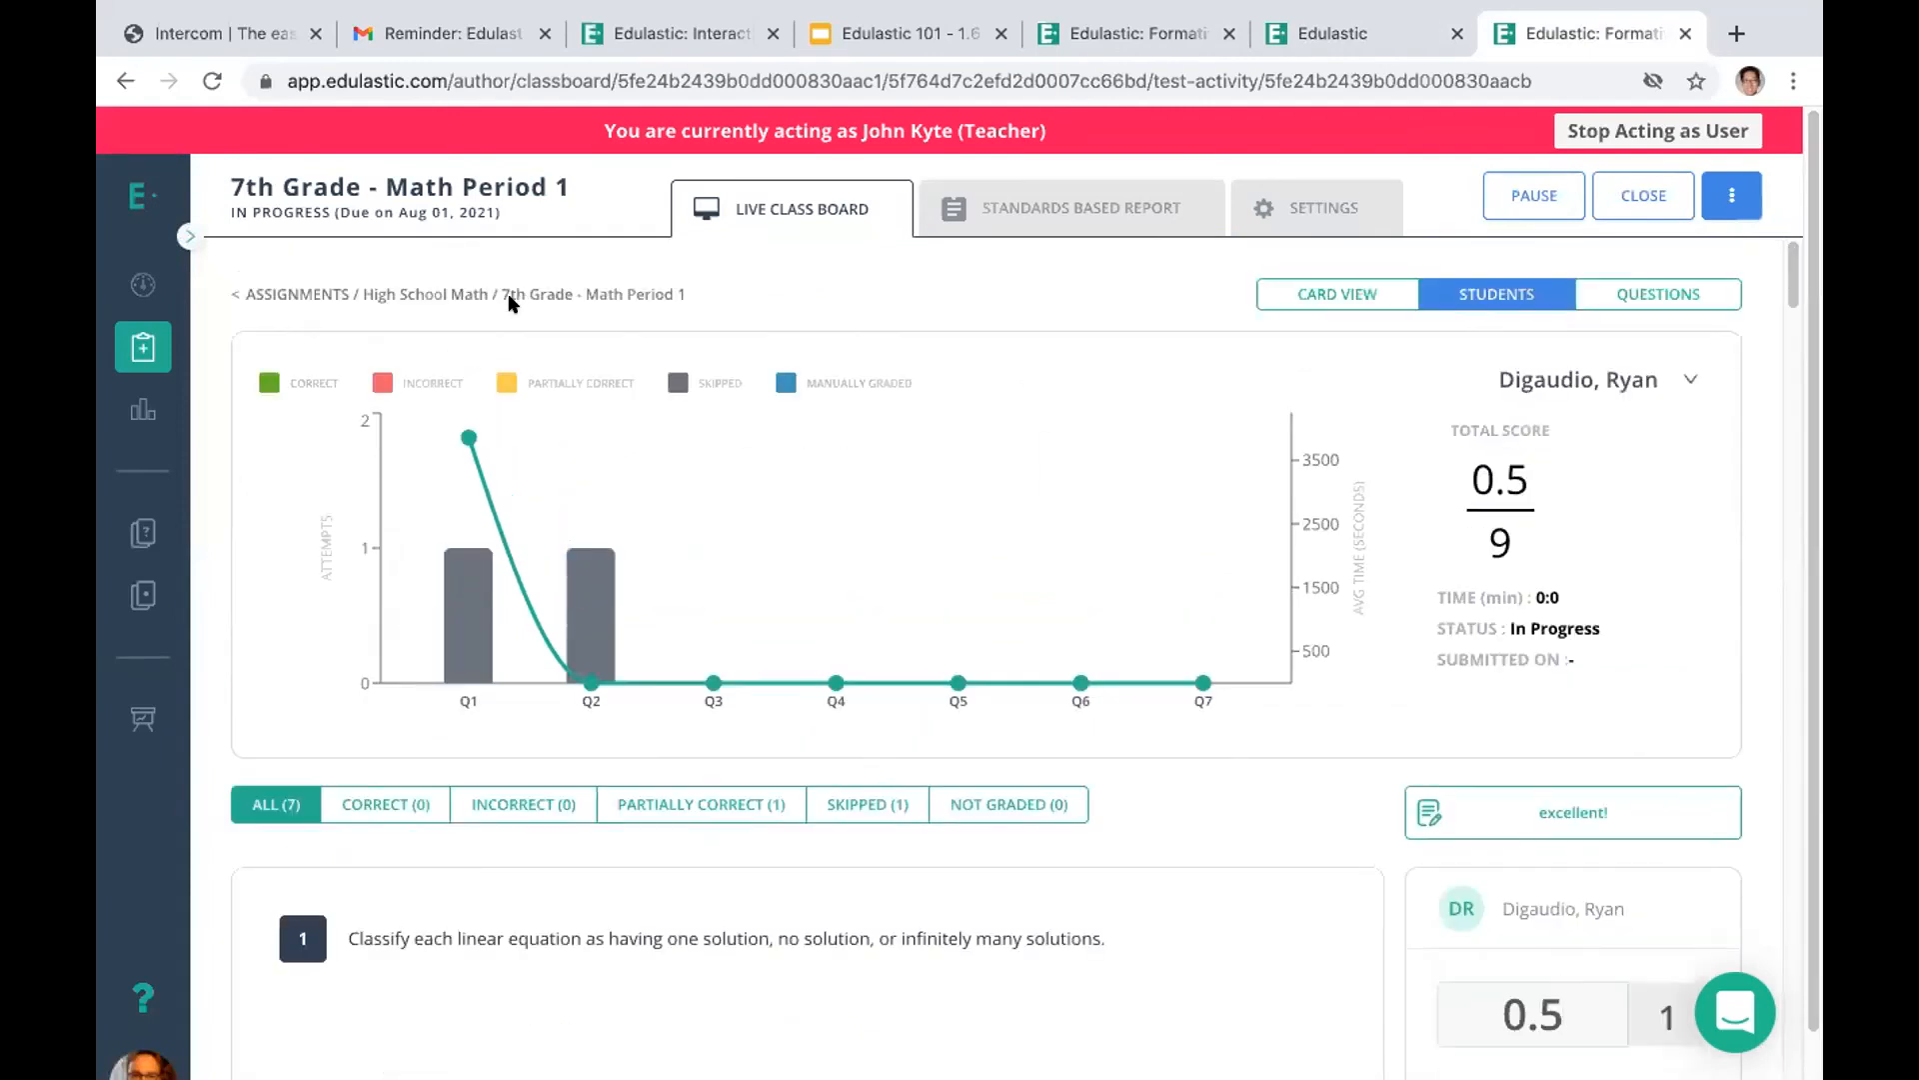
# Resume the High School Math assignment in the student account and skip questions 1 to 3 without answering
pyautogui.click(1344, 33)
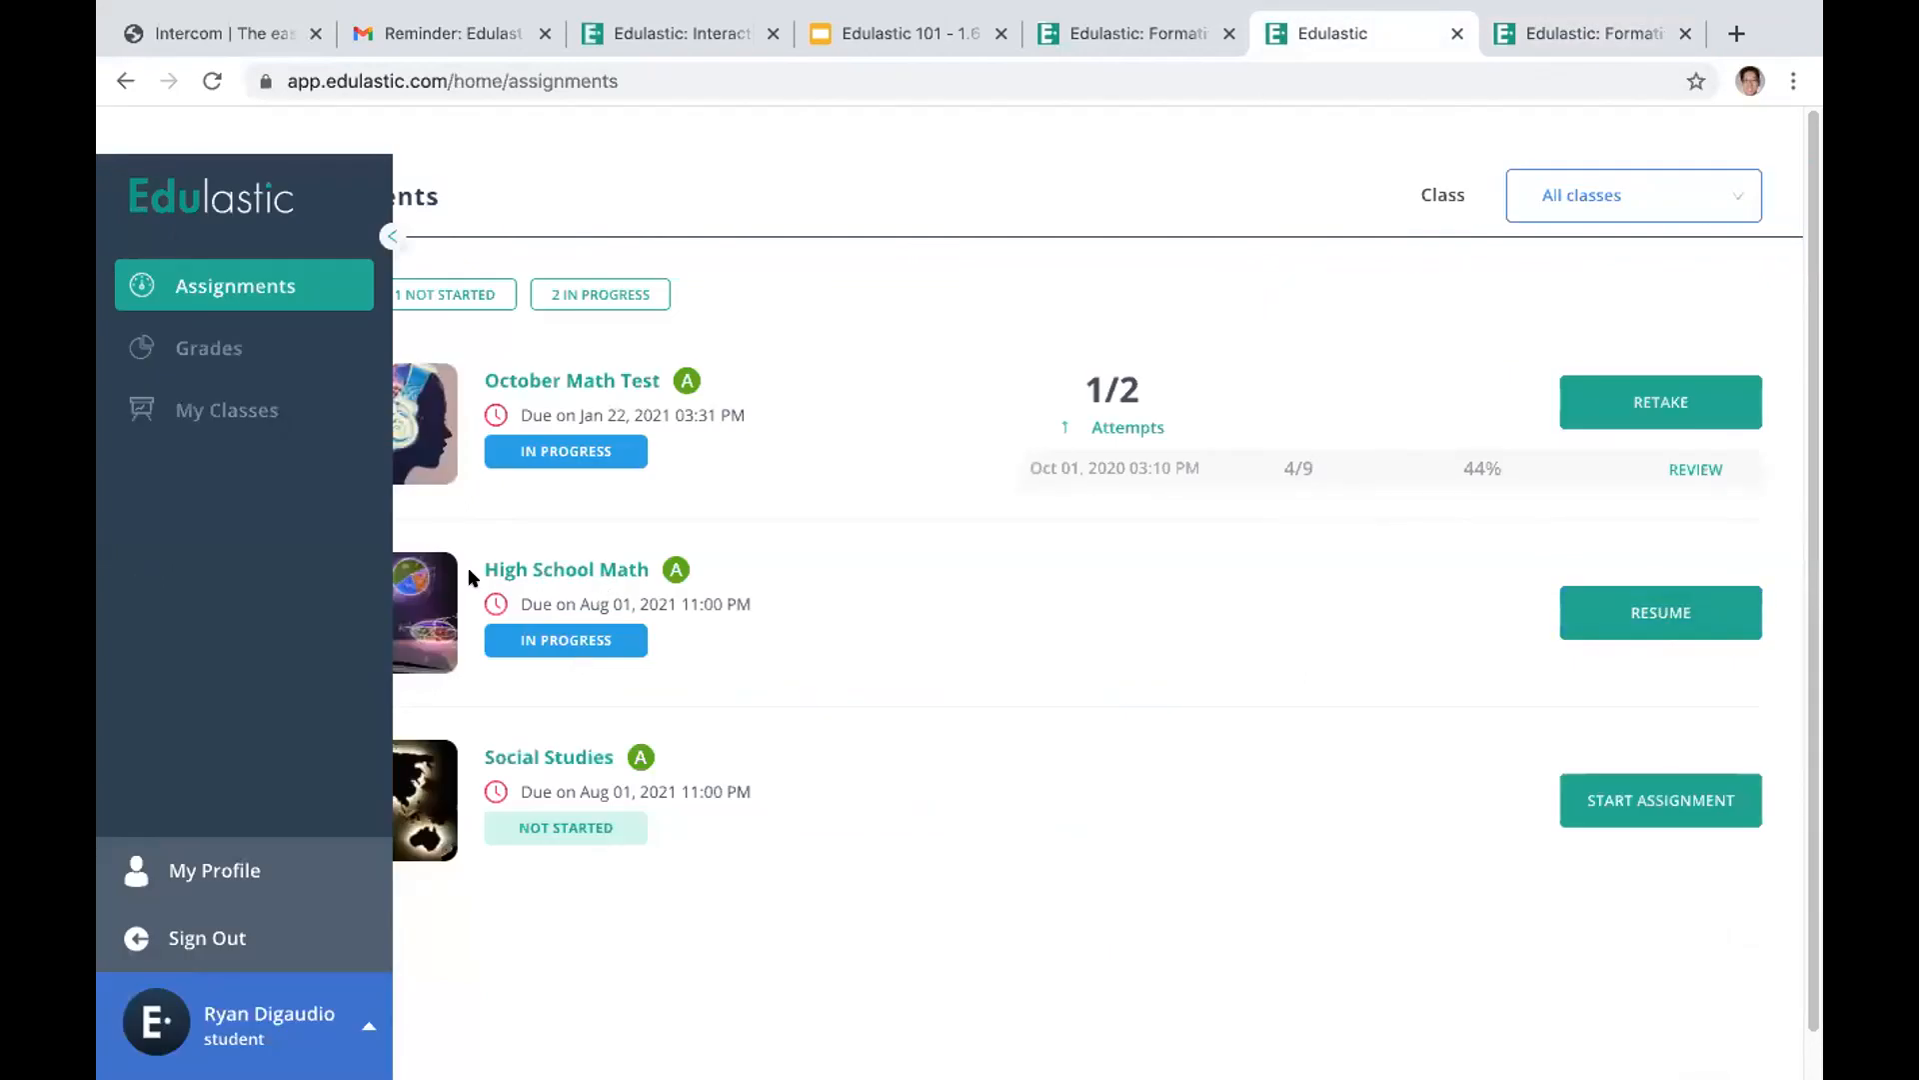
pyautogui.click(1604, 606)
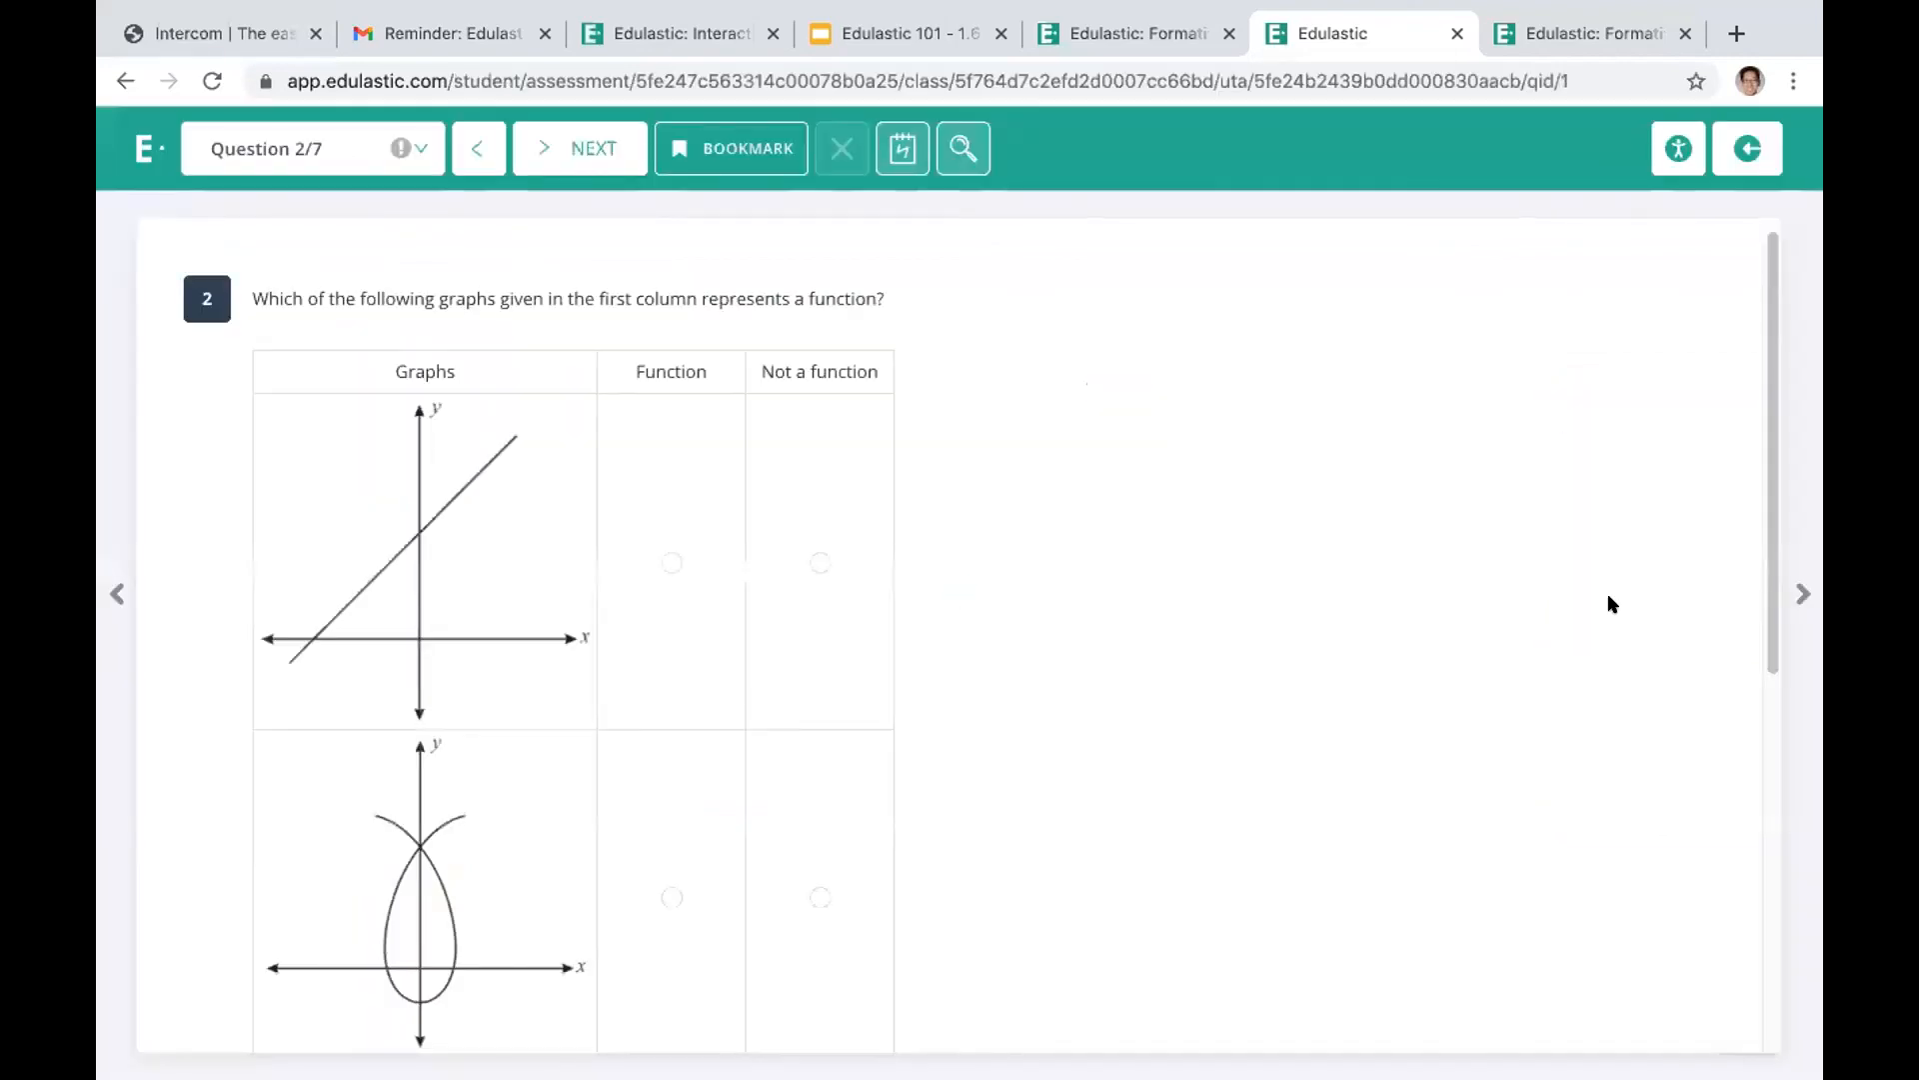
pyautogui.click(578, 152)
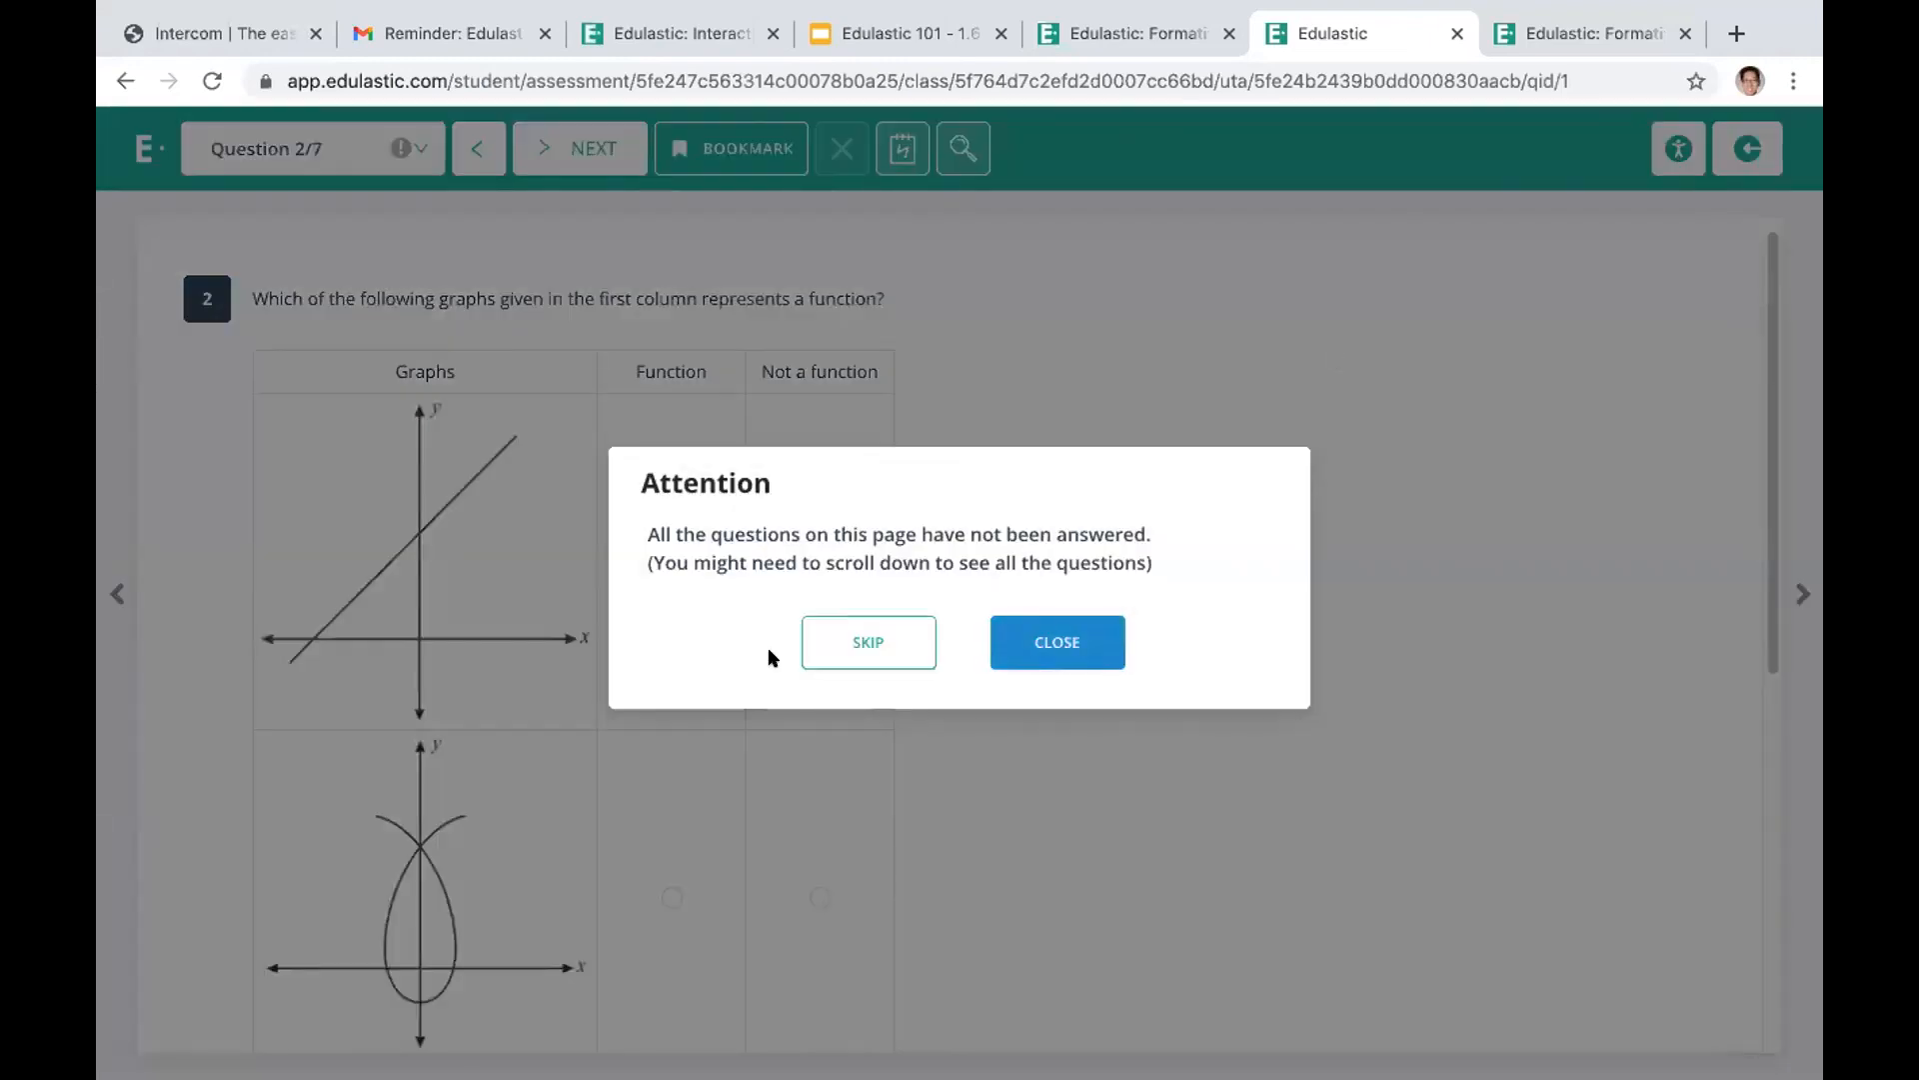
pyautogui.click(868, 642)
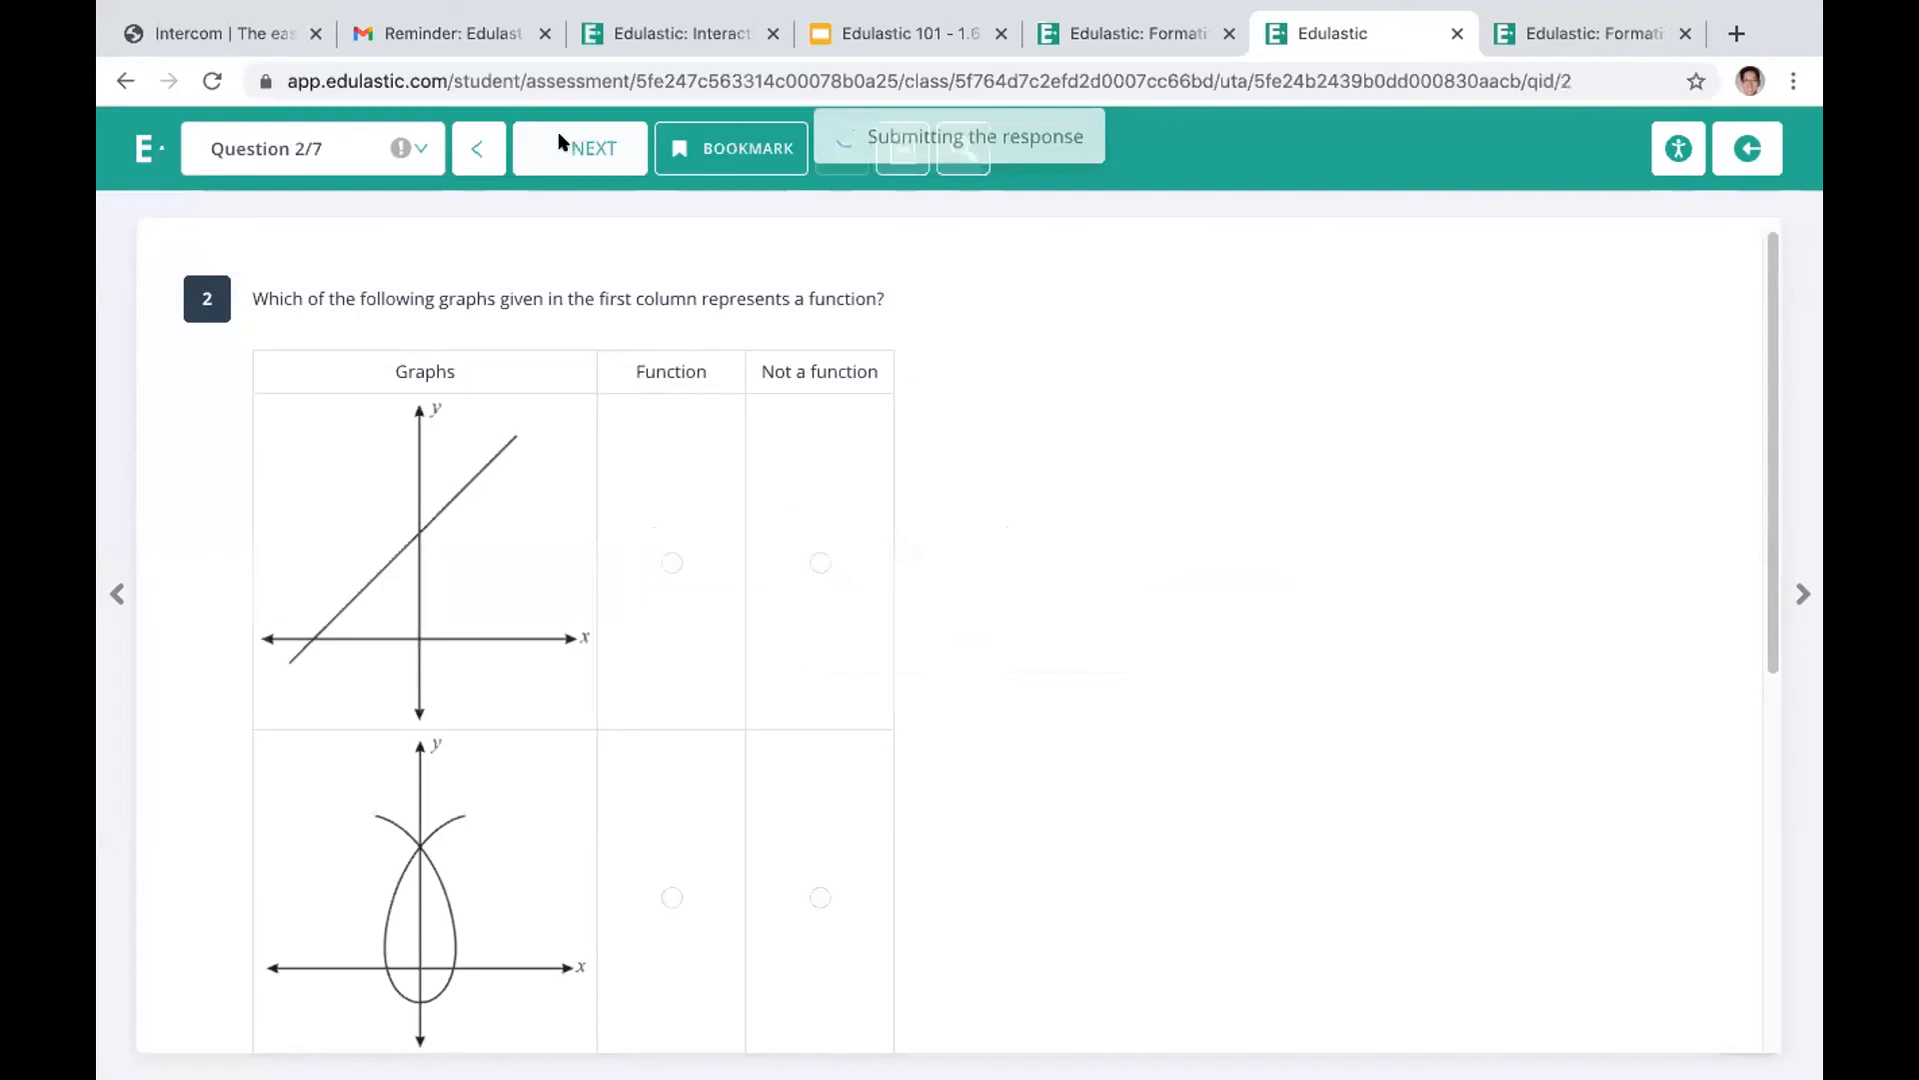
pyautogui.click(562, 145)
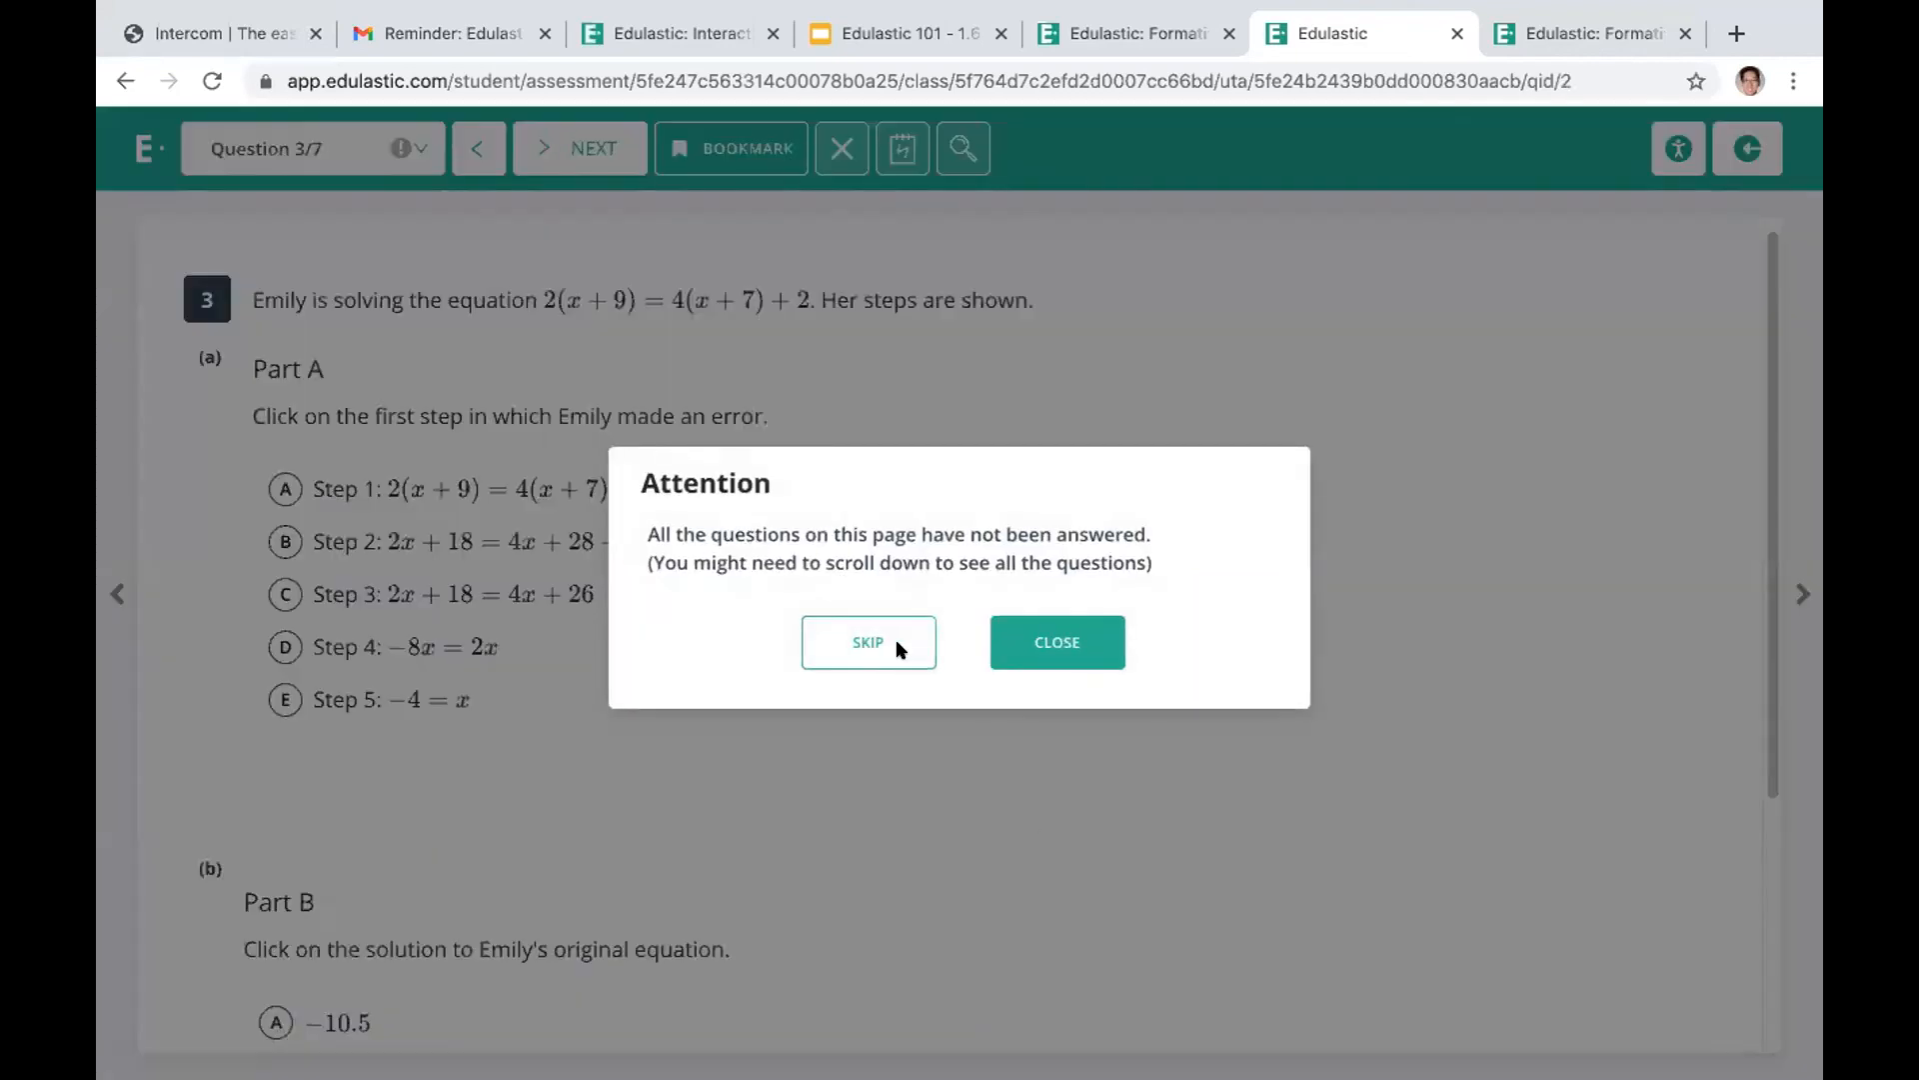
pyautogui.click(861, 644)
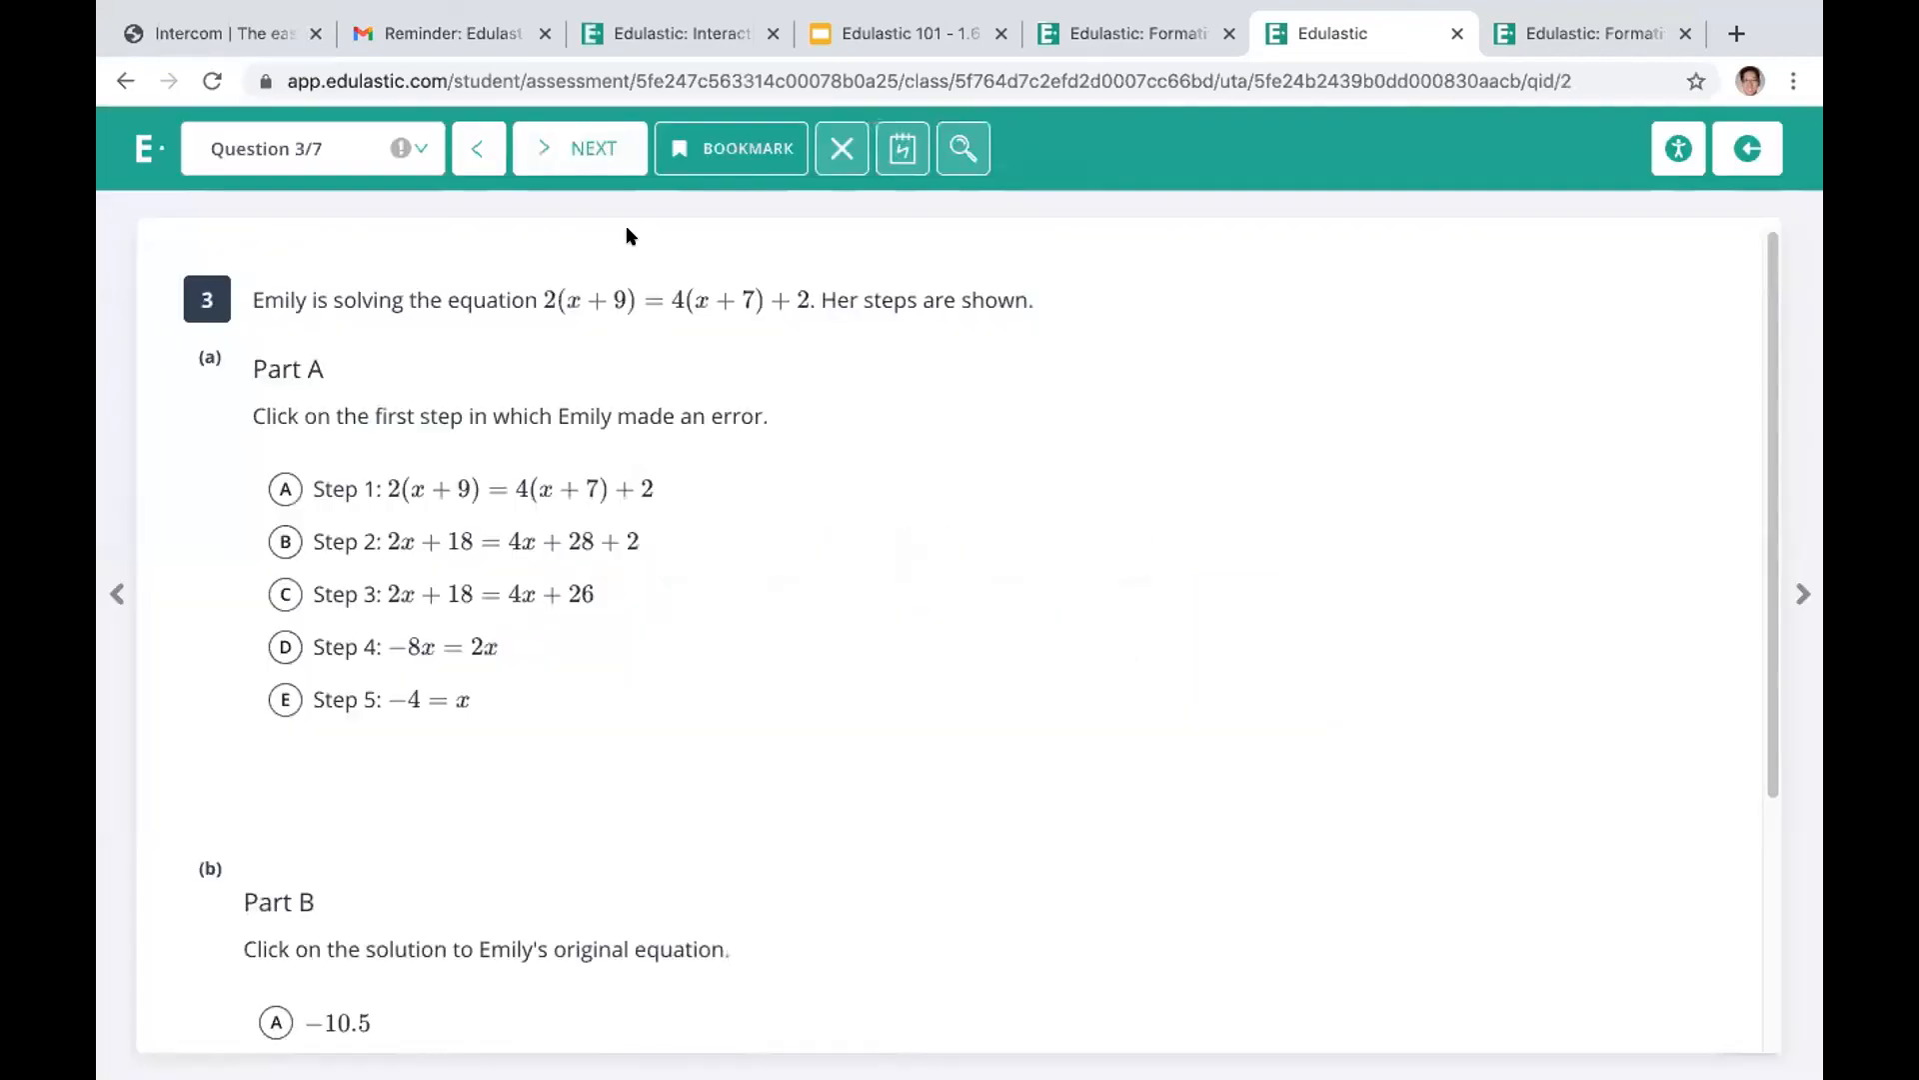
# Go through questions 4 to 7 without answering and submit the High School Math test
pyautogui.click(565, 140)
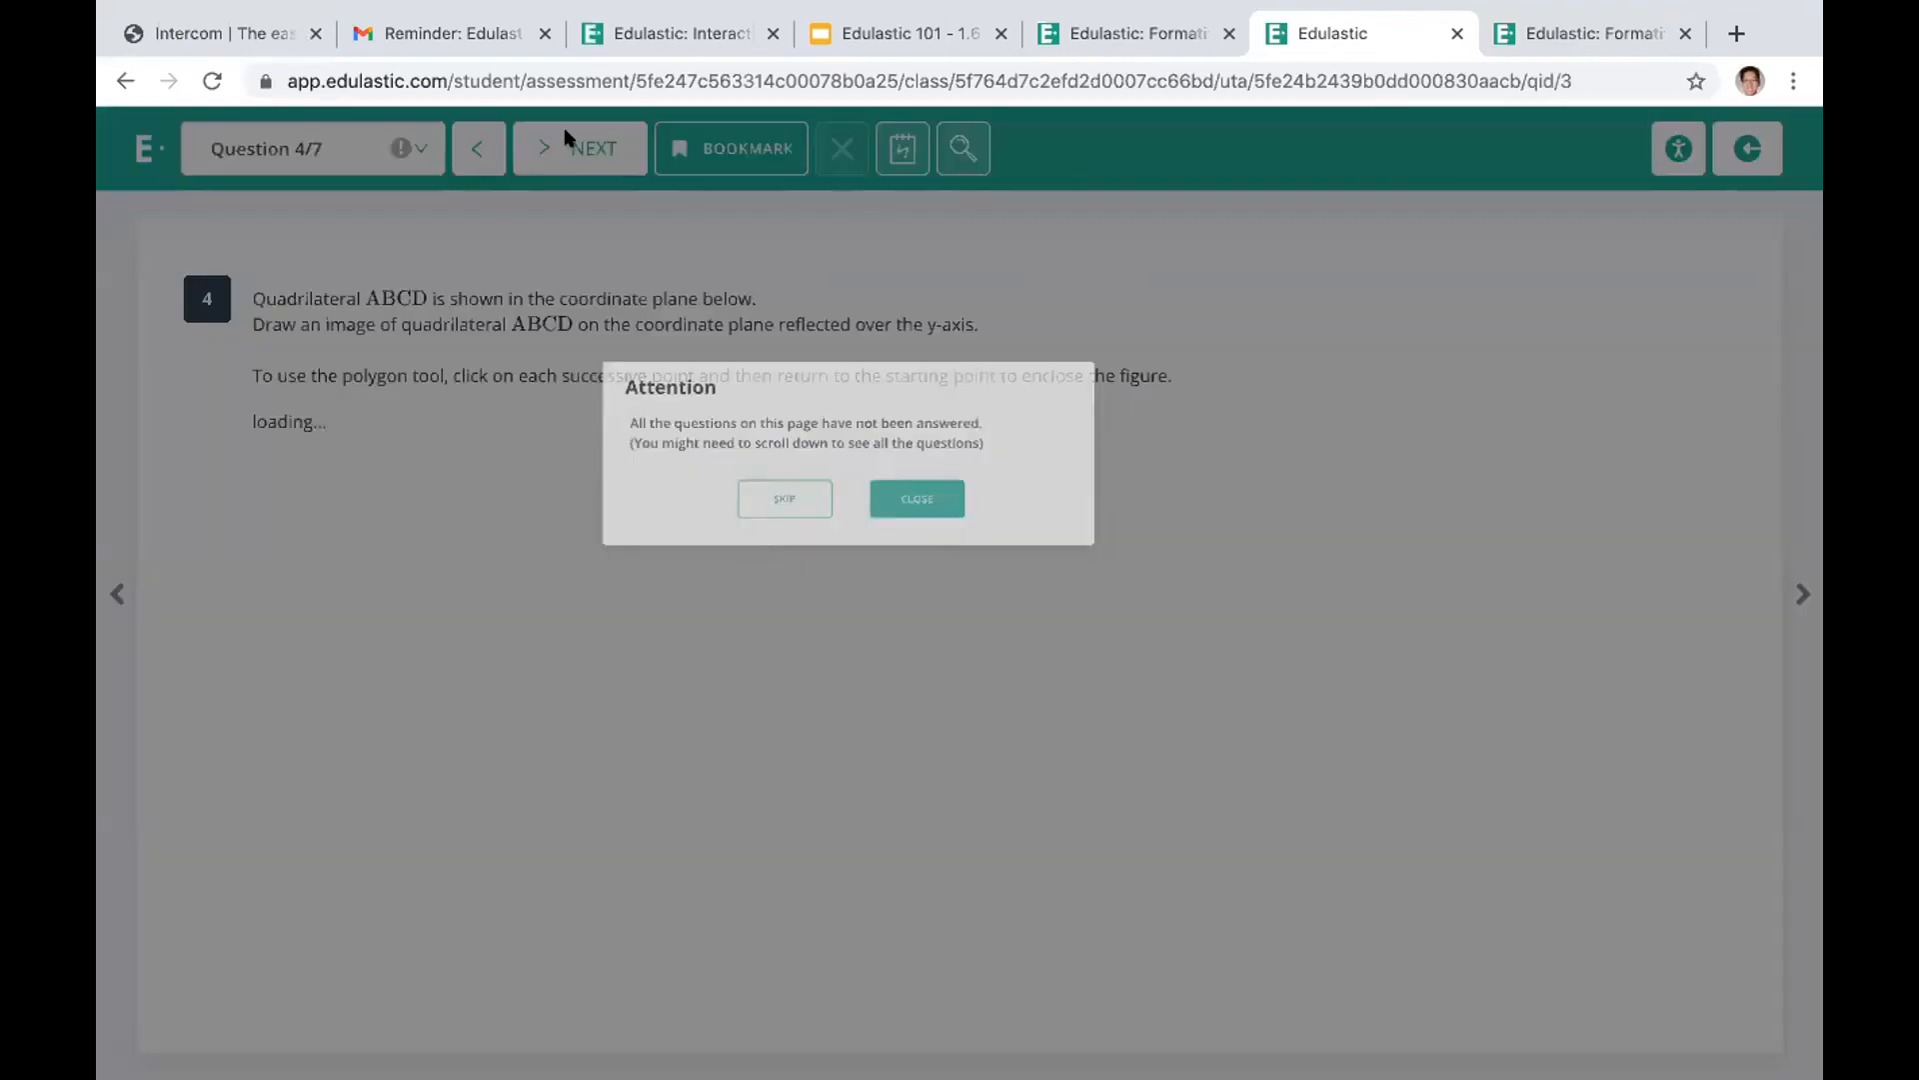
pyautogui.click(598, 170)
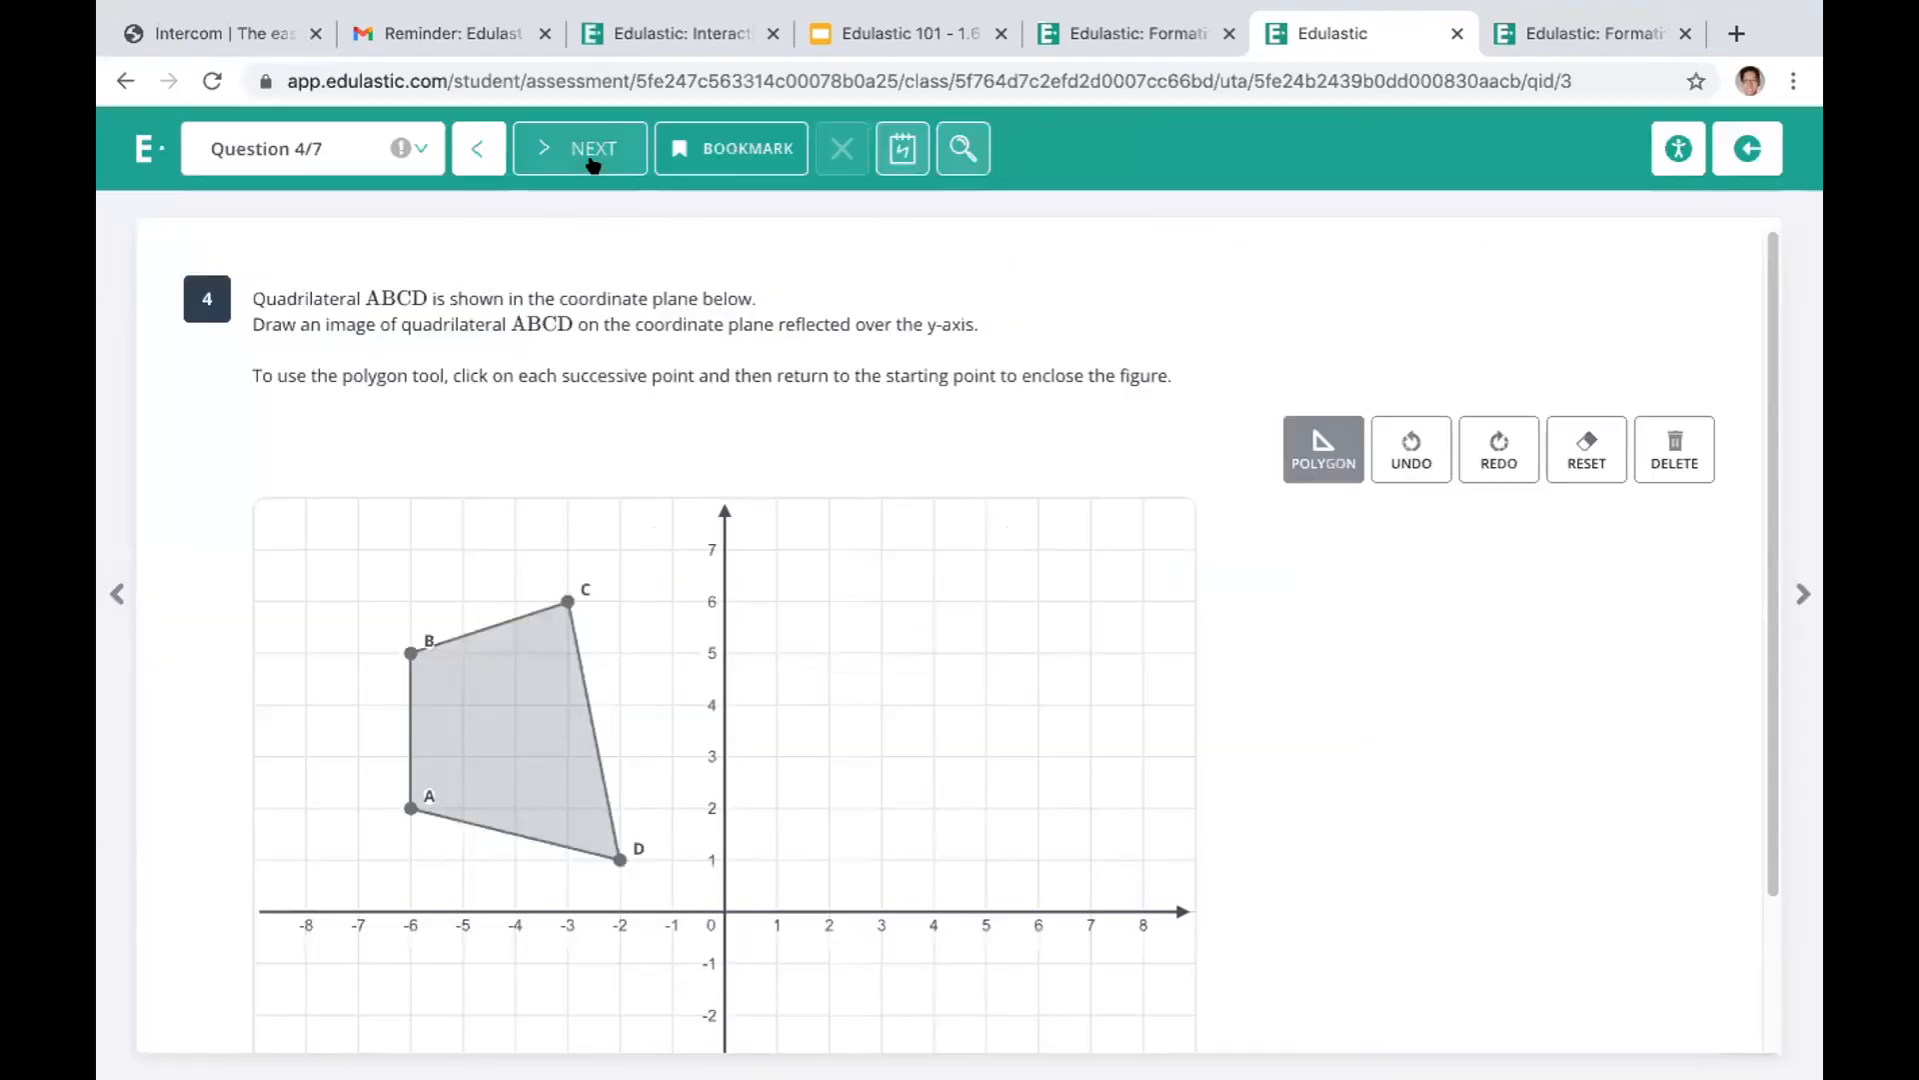
pyautogui.click(590, 160)
pyautogui.click(586, 148)
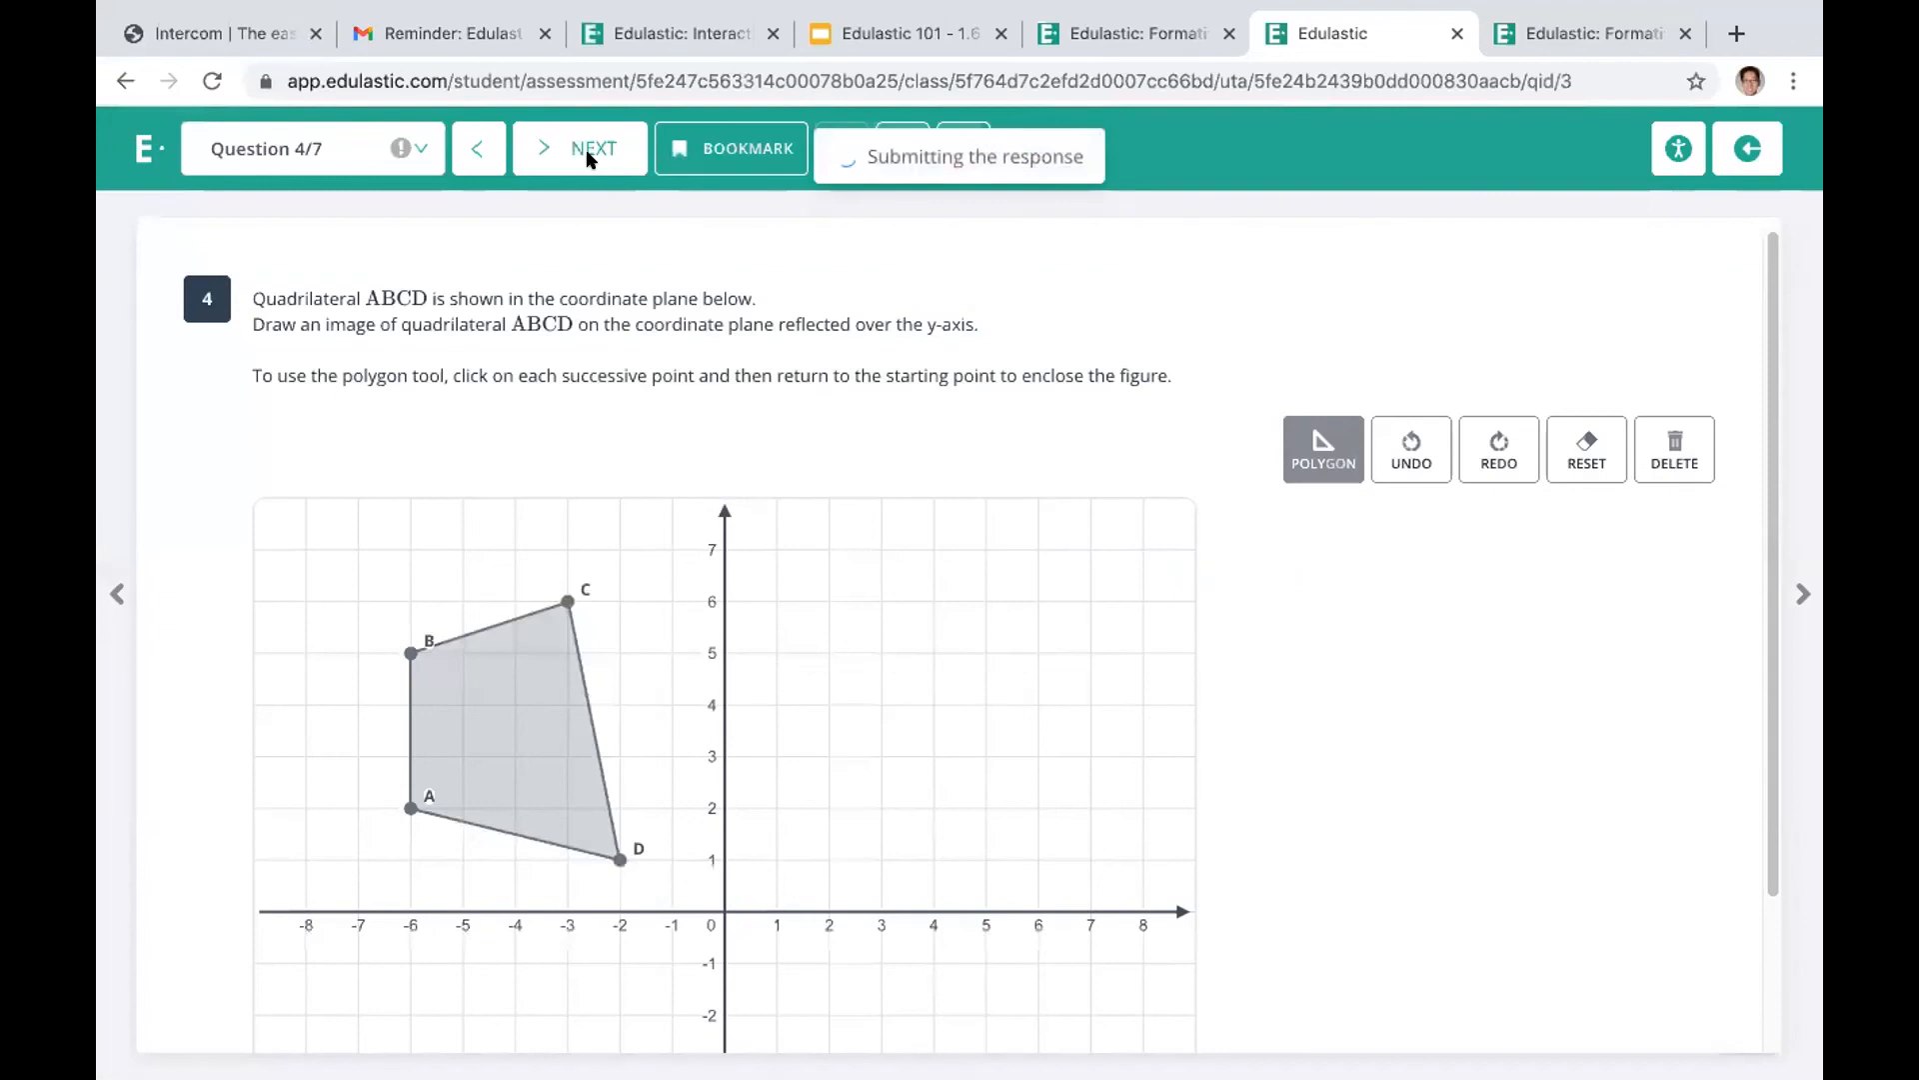
pyautogui.click(588, 168)
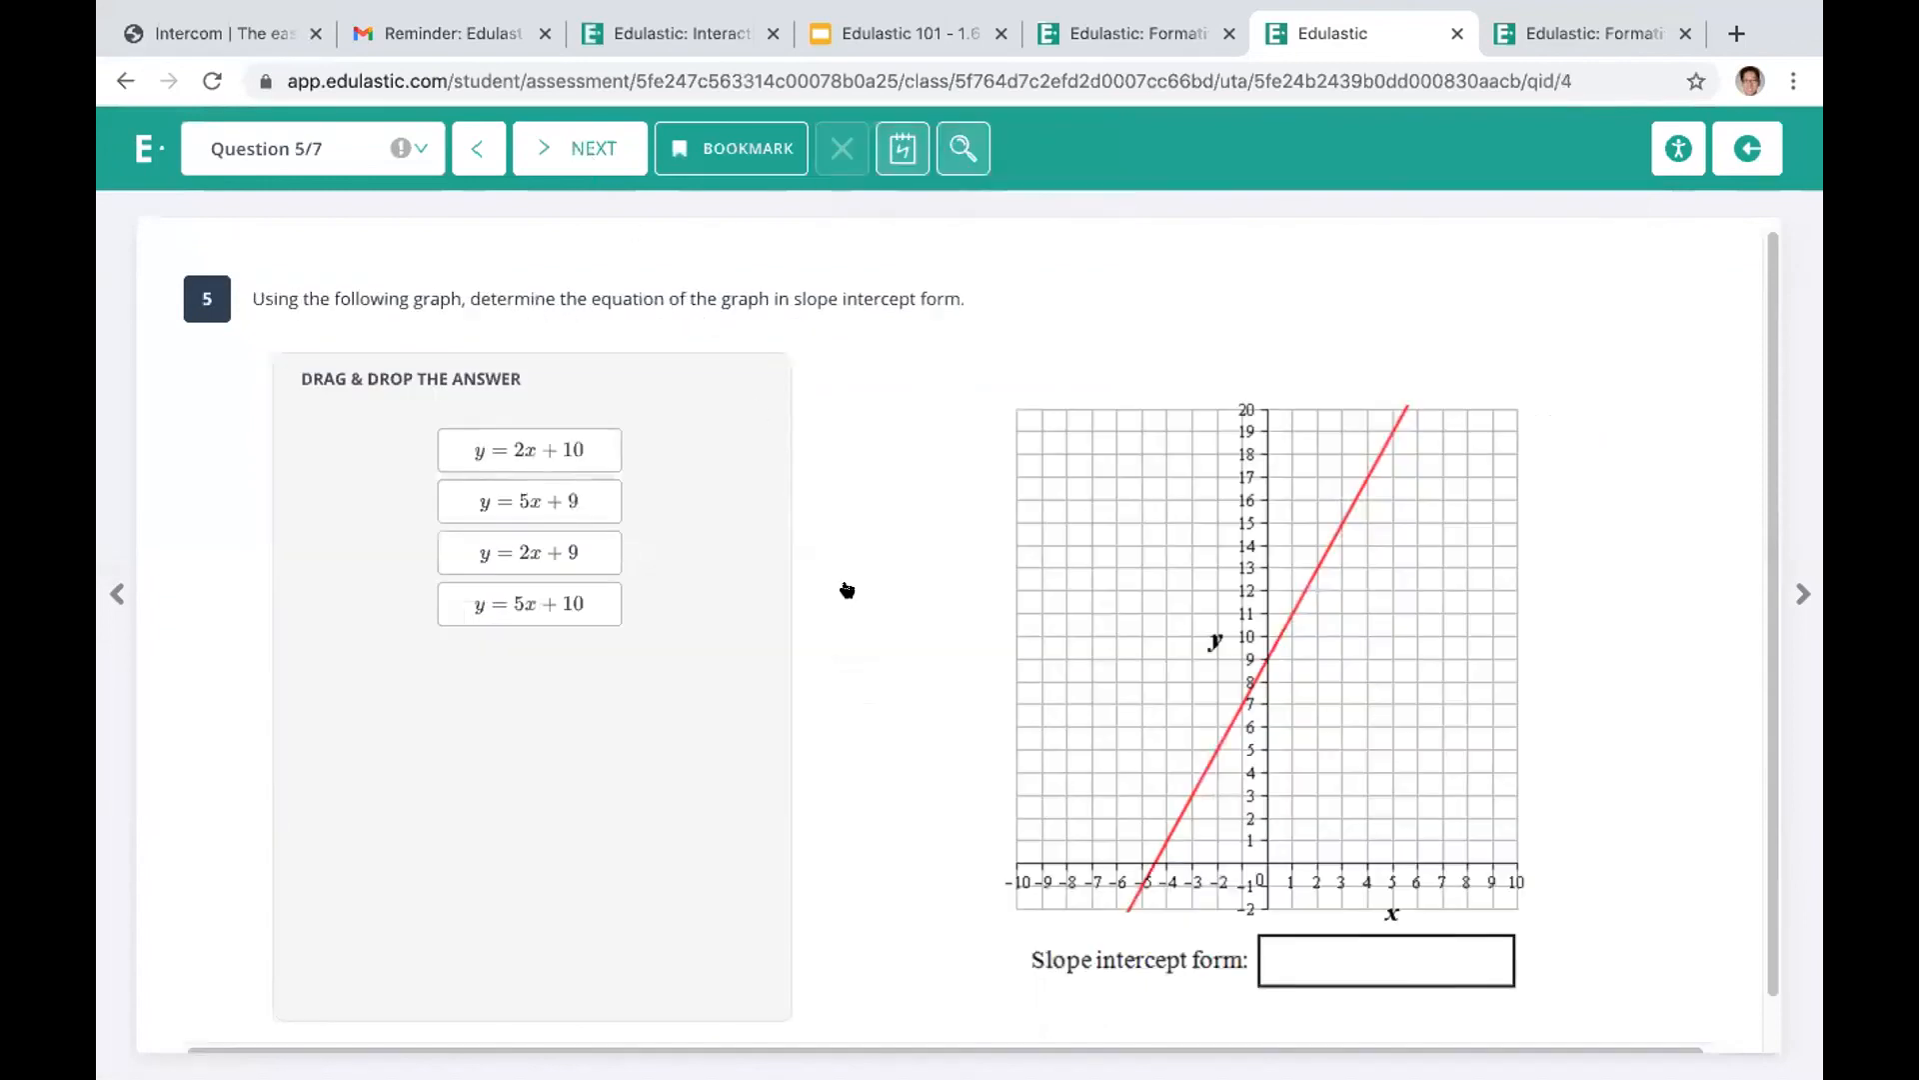
pyautogui.click(604, 150)
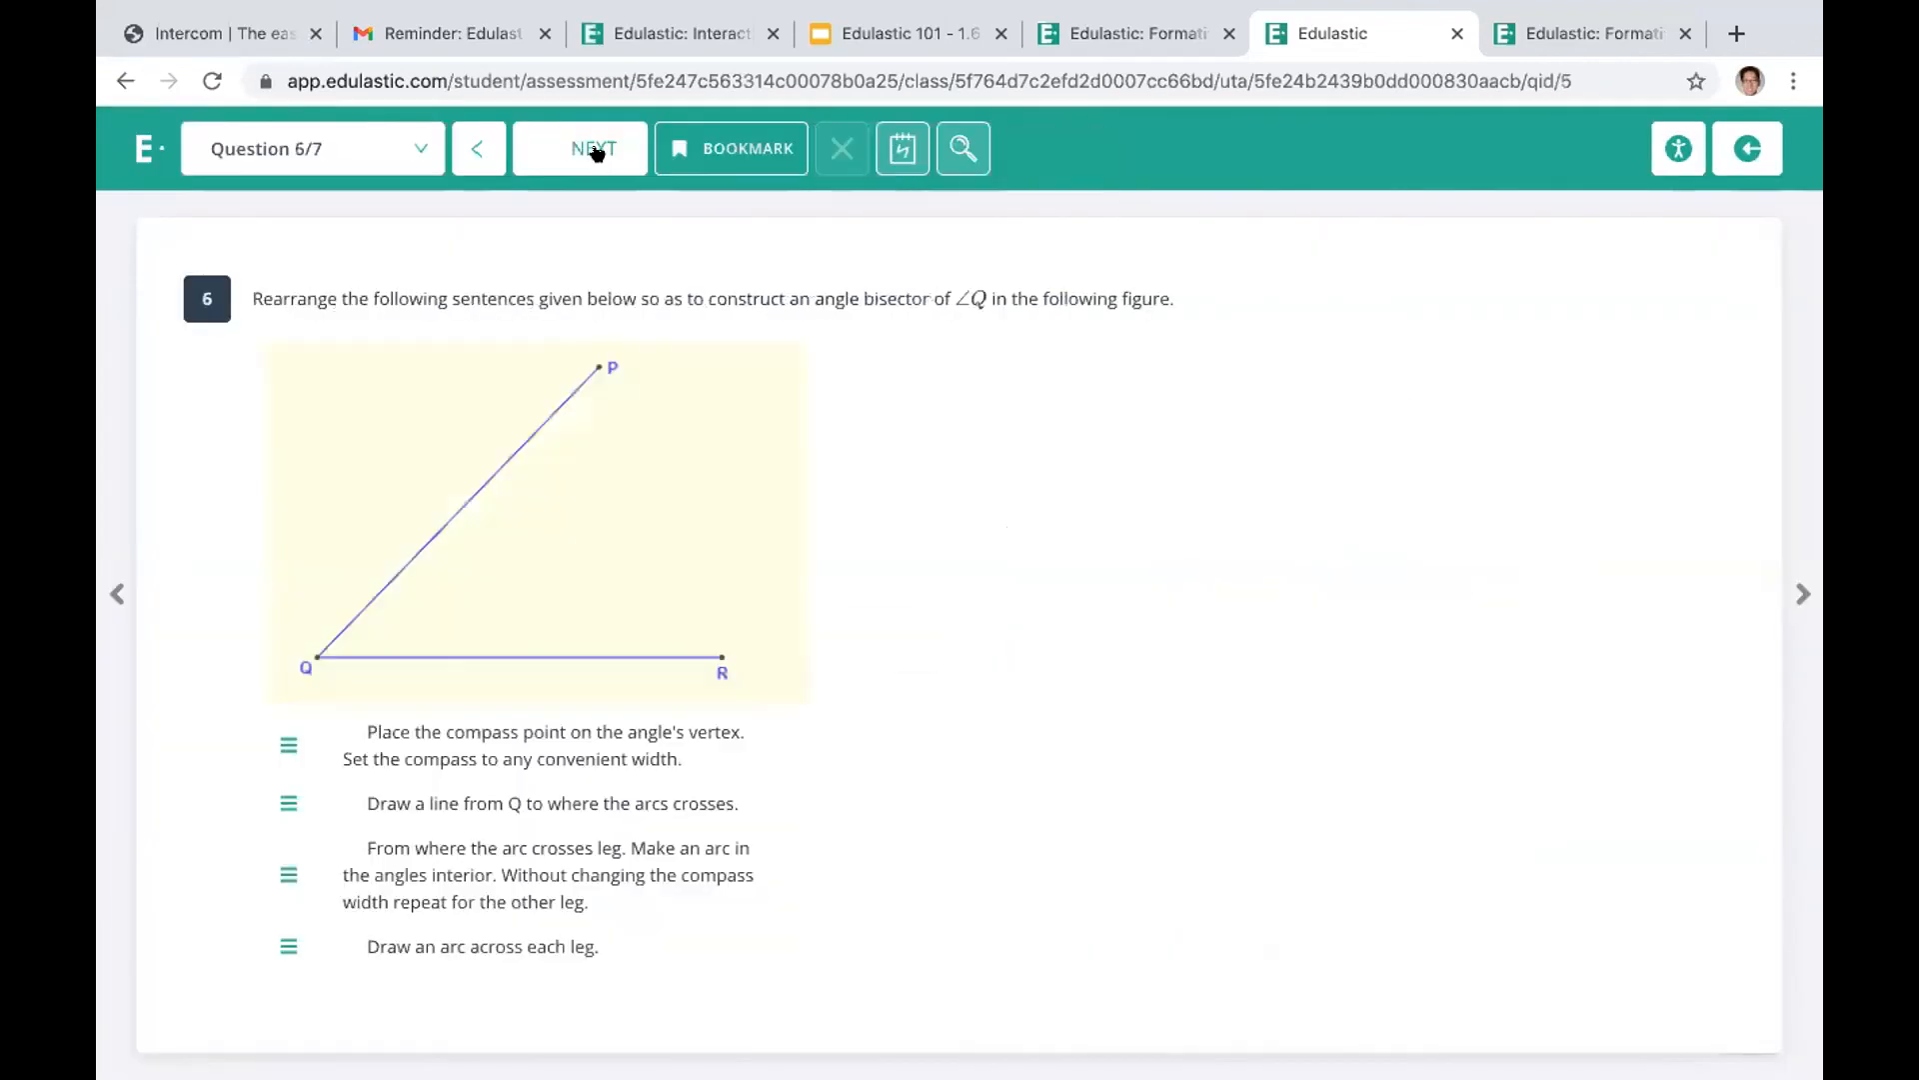
pyautogui.click(600, 152)
pyautogui.click(598, 150)
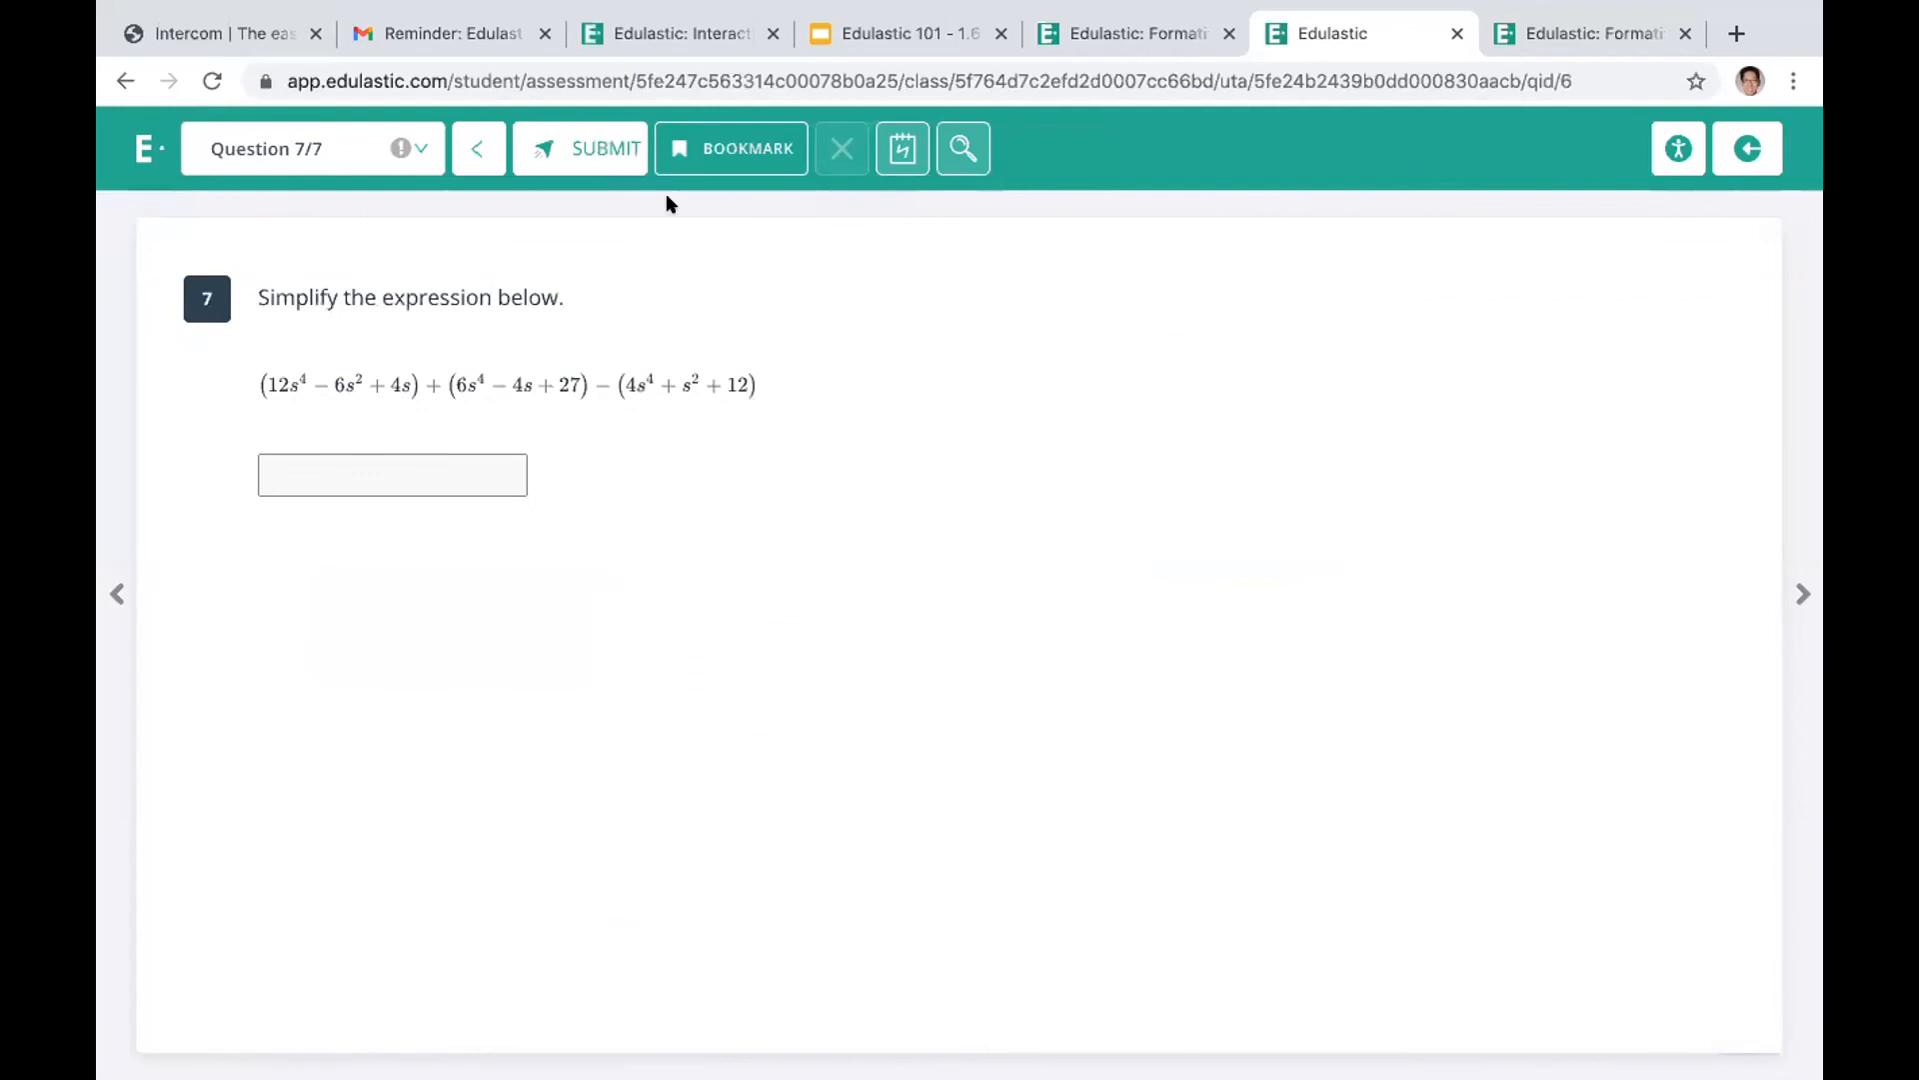
pyautogui.click(865, 645)
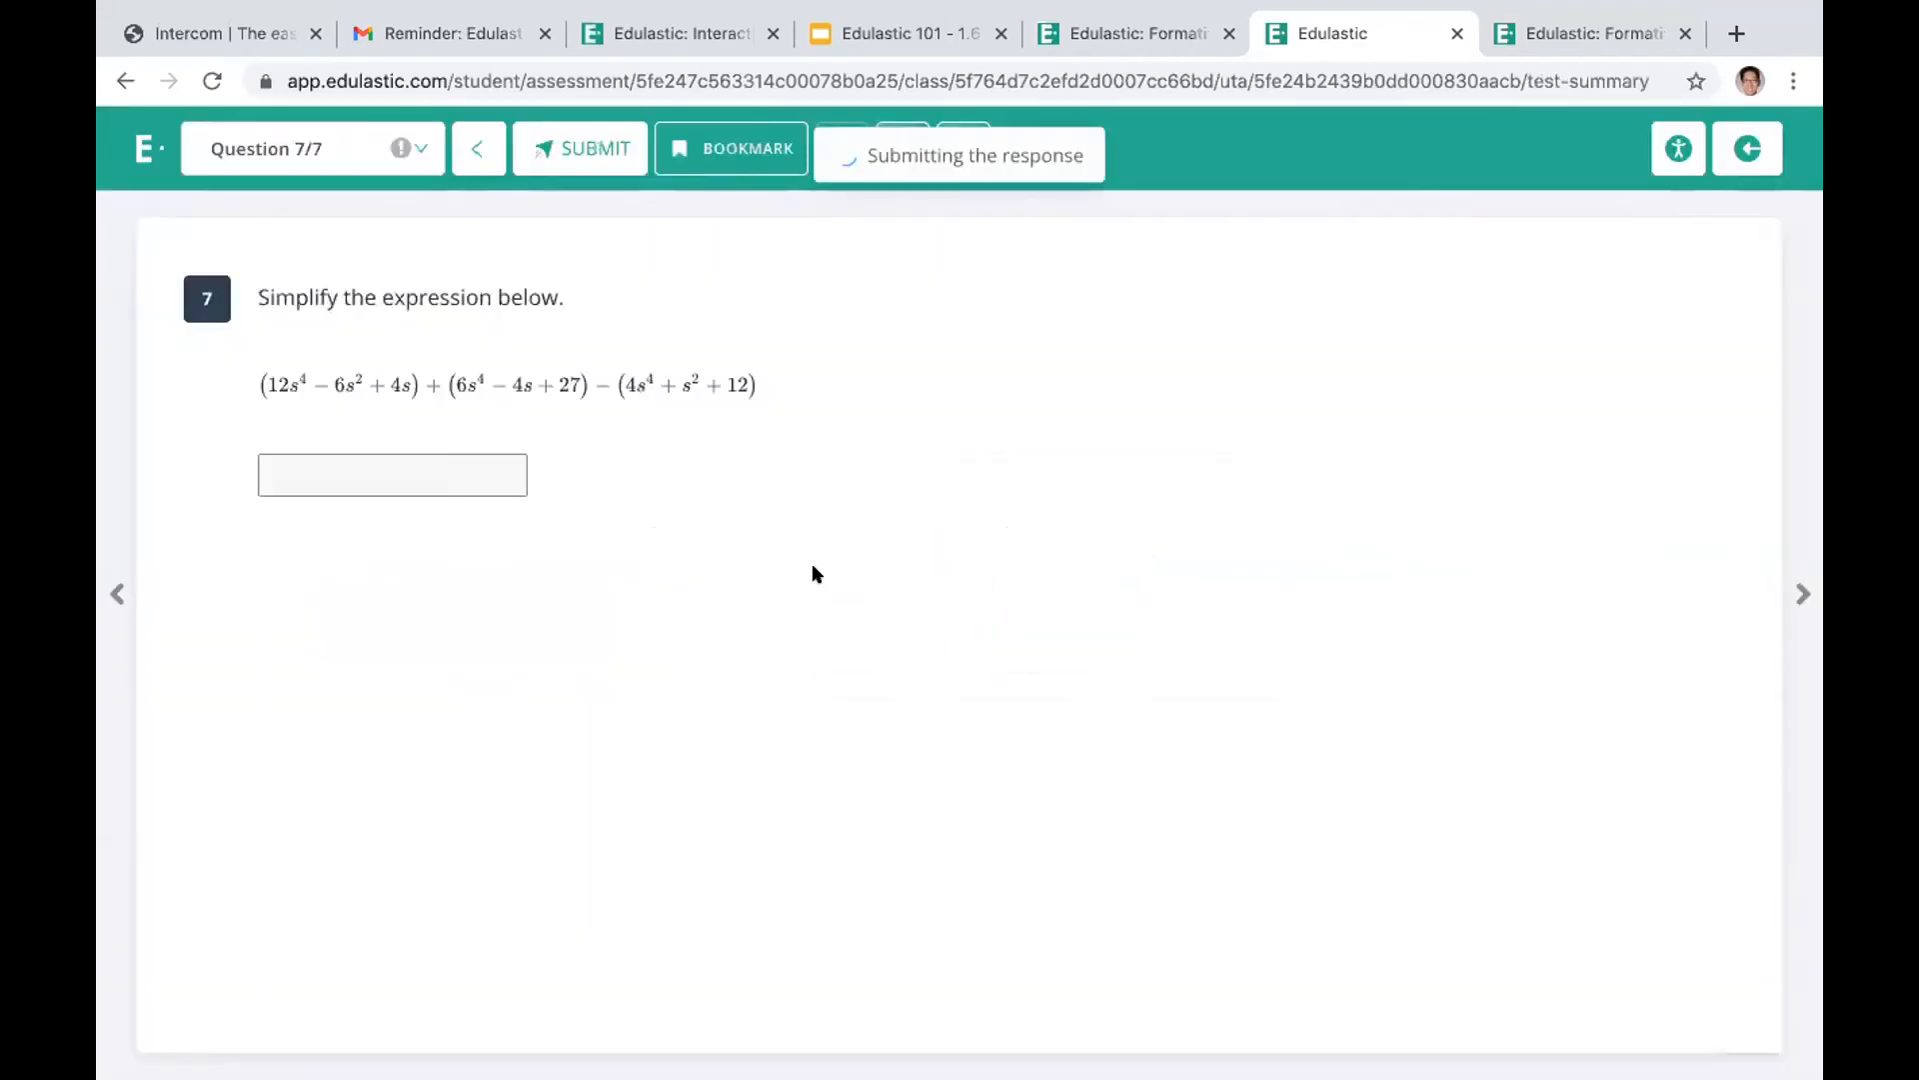
pyautogui.click(1732, 145)
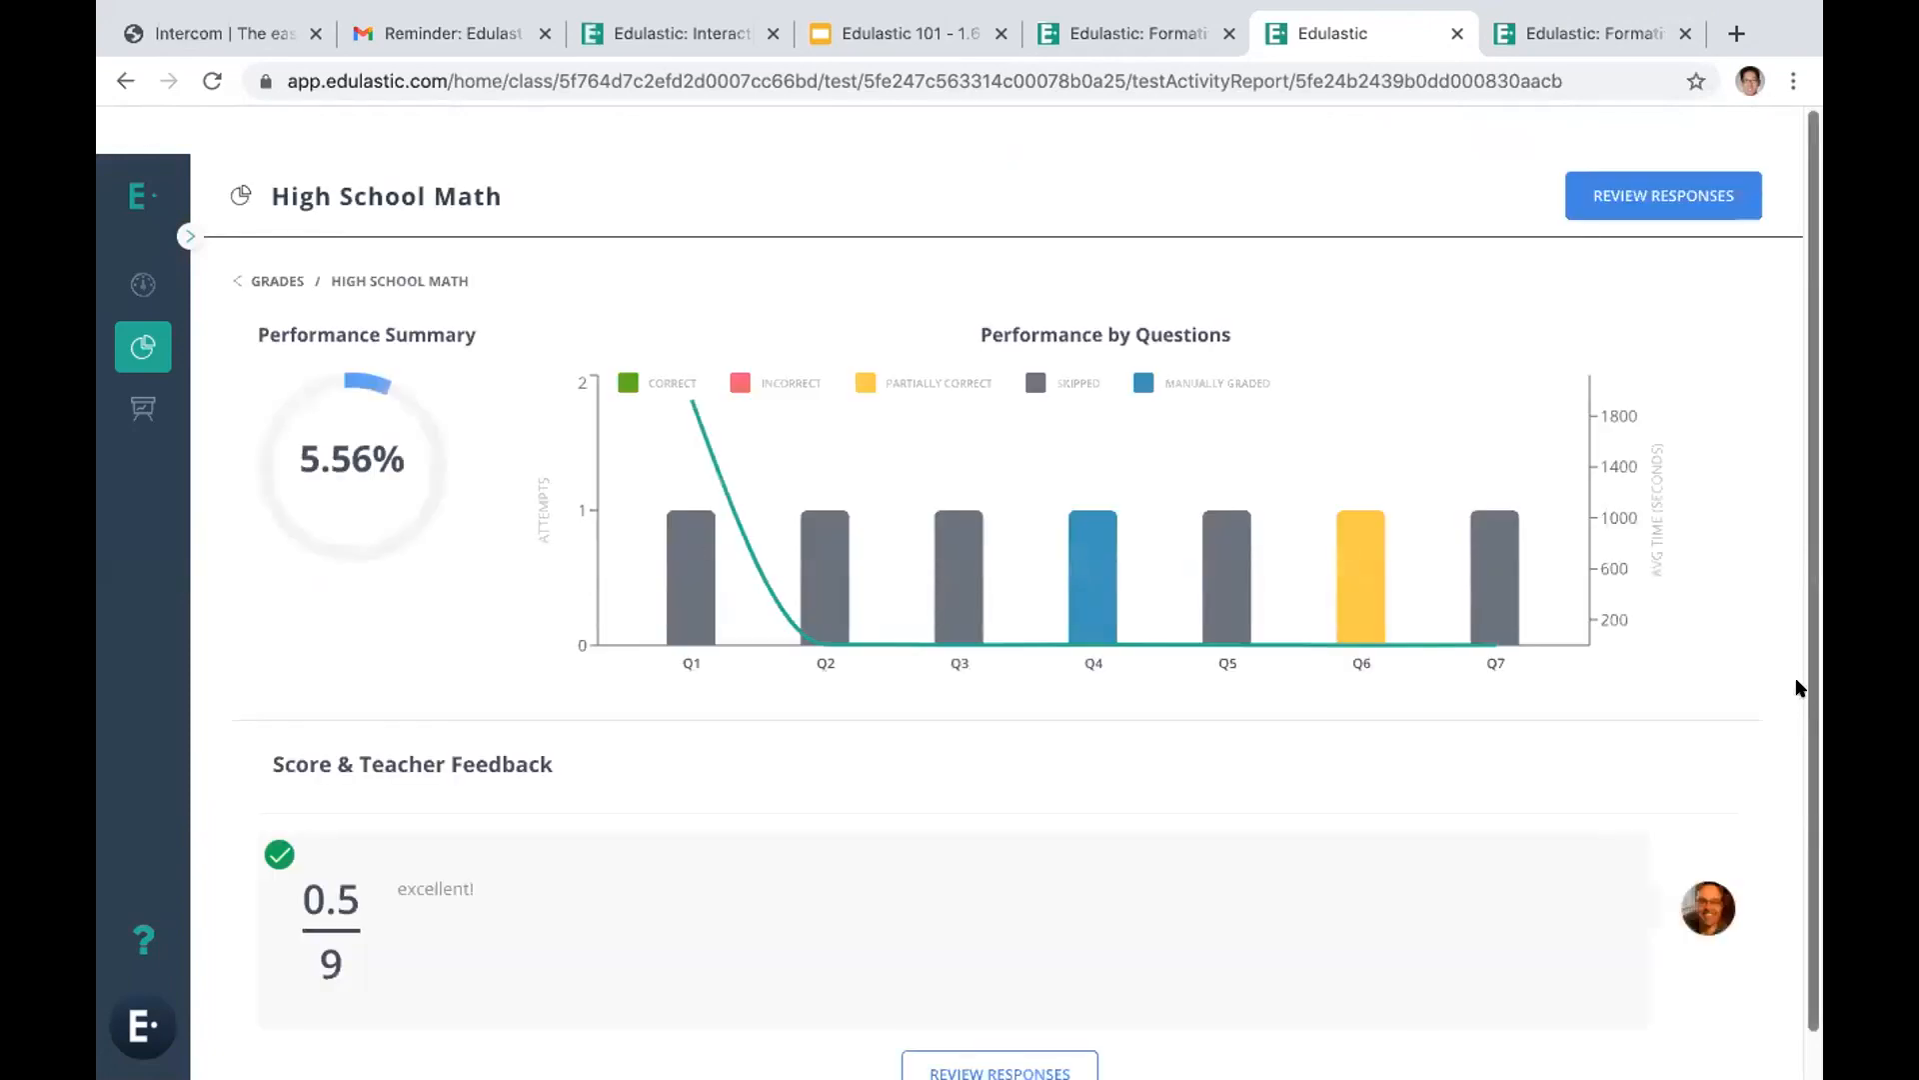
# View the overall teacher feedback in the student's High School Math report and open the review of responses
pyautogui.scroll(-1, 1799, 688)
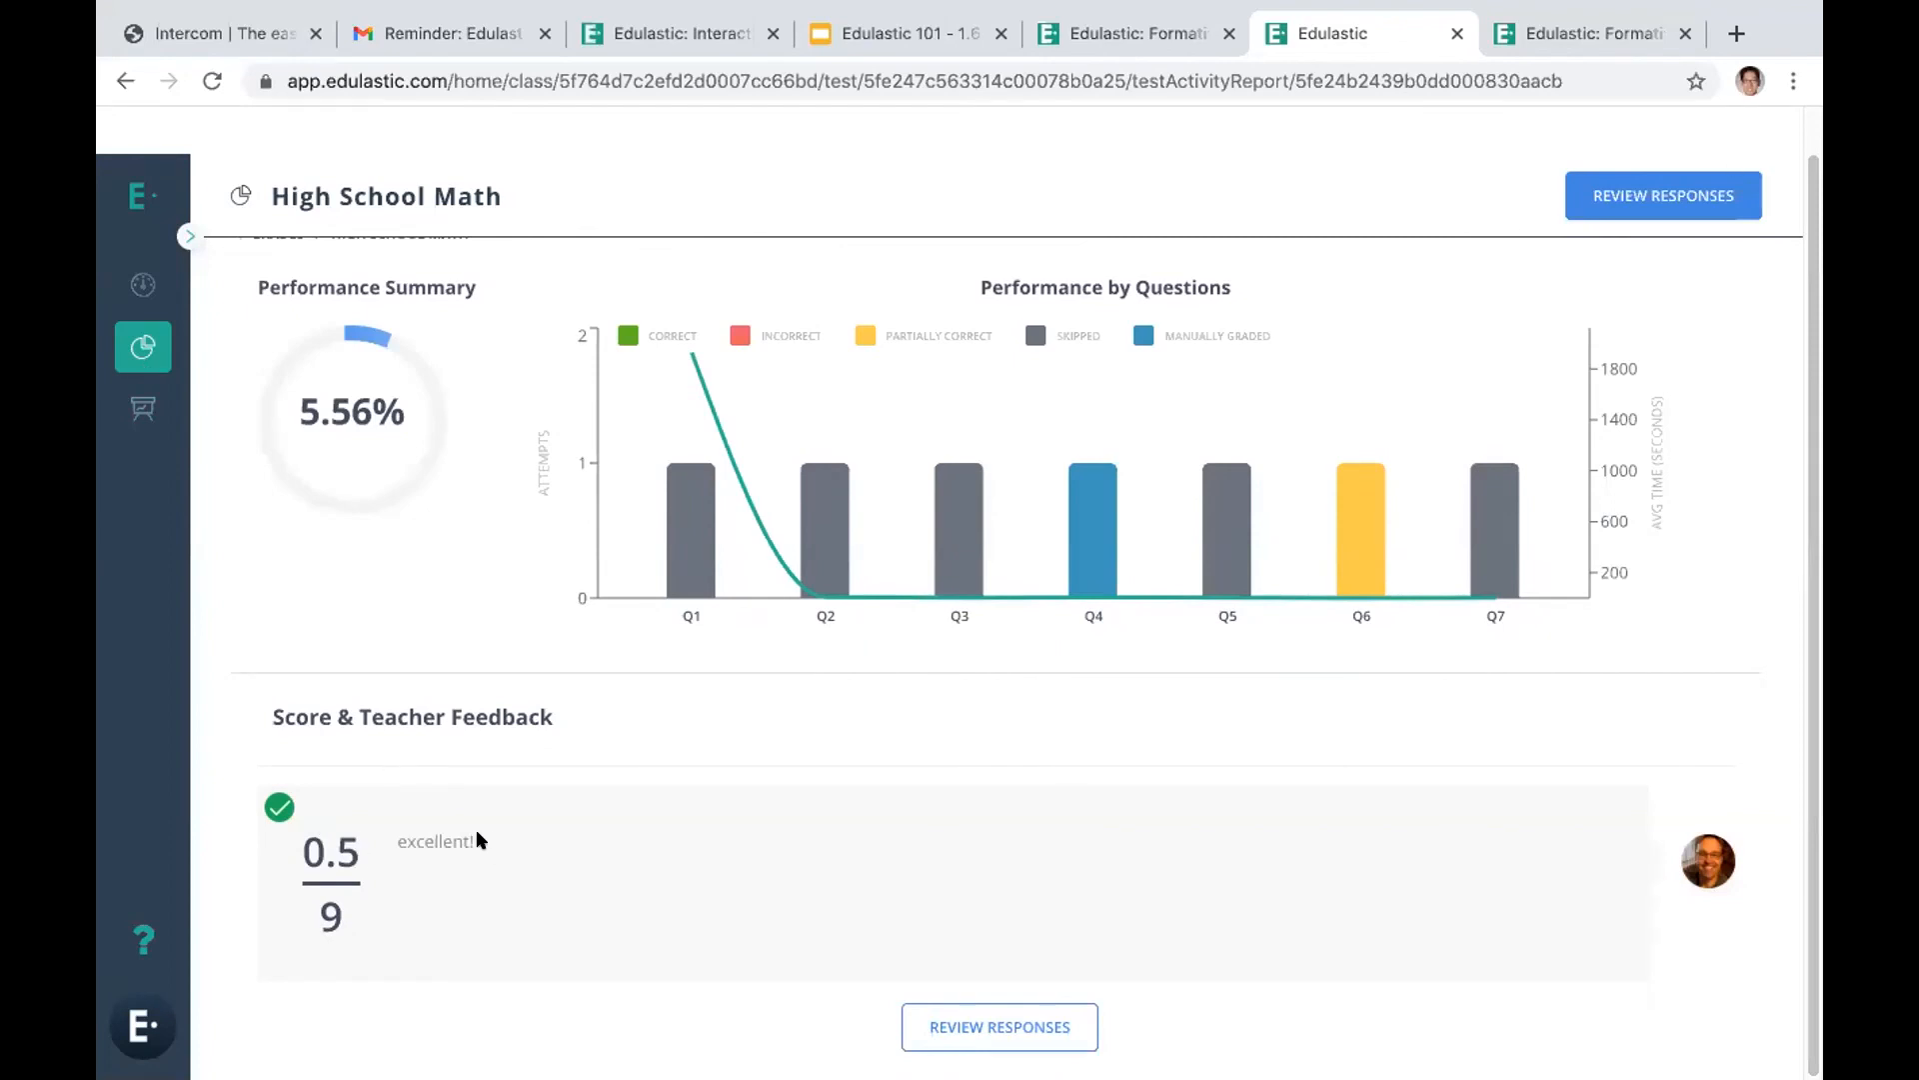
pyautogui.moveTo(470, 838); pyautogui.dragTo(389, 834)
pyautogui.click(960, 1029)
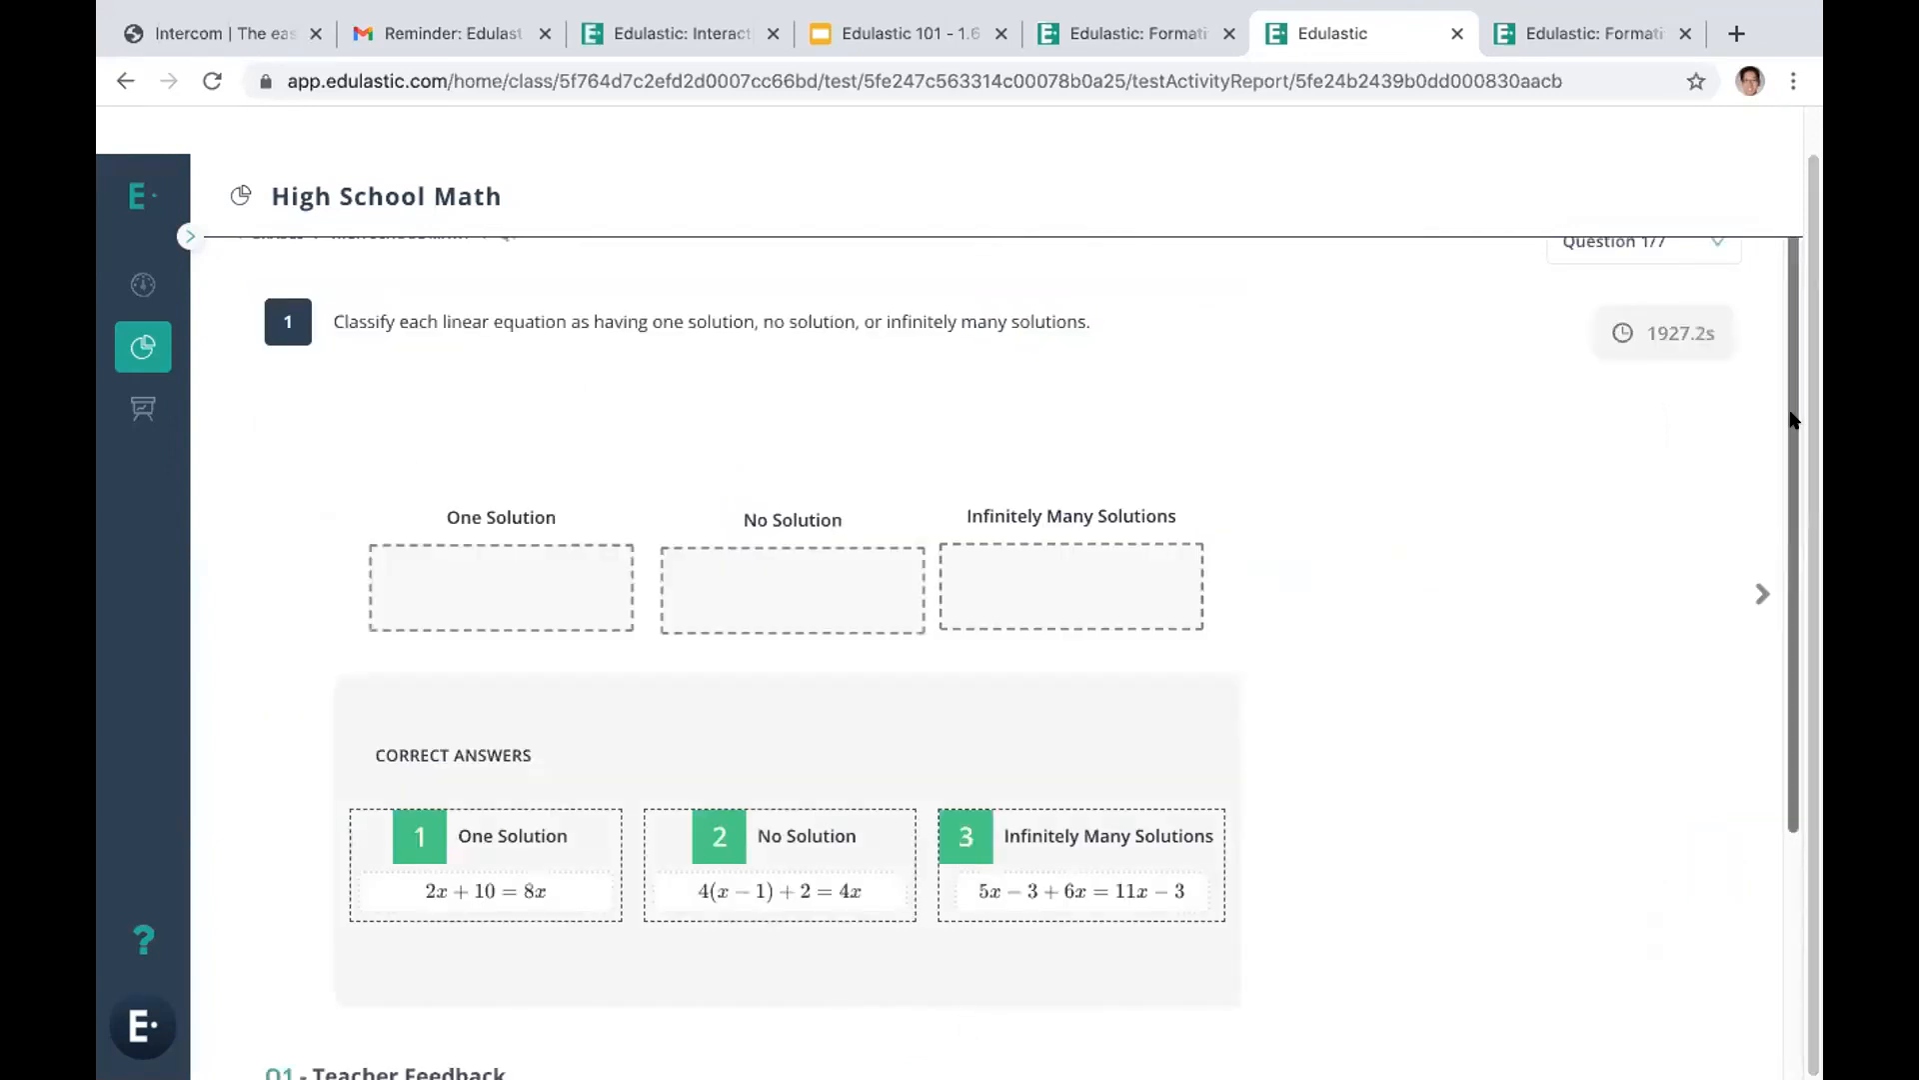
# View the teacher feedback on questions 1 and 2 in the reviewed responses, and return to the student's assignments list
pyautogui.scroll(-4, 1774, 526)
pyautogui.moveTo(492, 854); pyautogui.dragTo(386, 865)
pyautogui.click(1763, 593)
pyautogui.click(1794, 765)
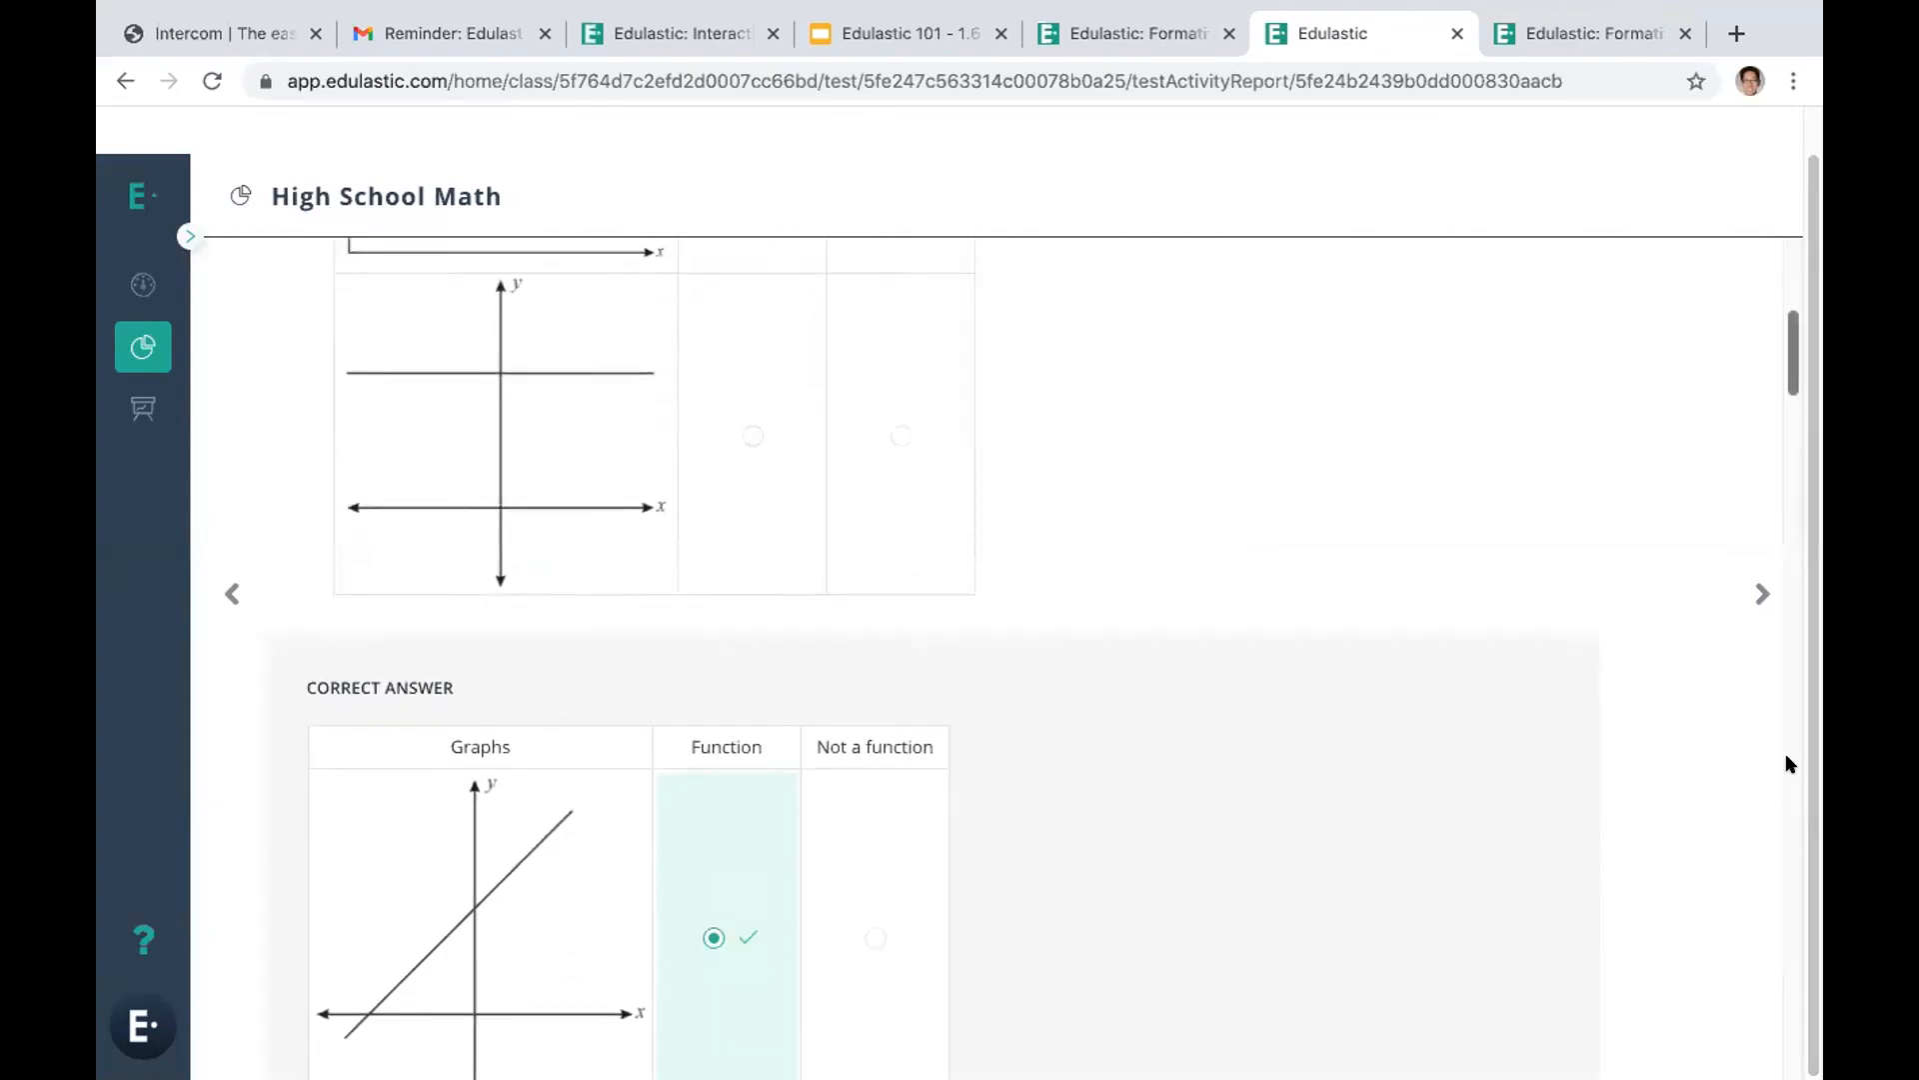
pyautogui.moveTo(1785, 764); pyautogui.dragTo(1787, 1042)
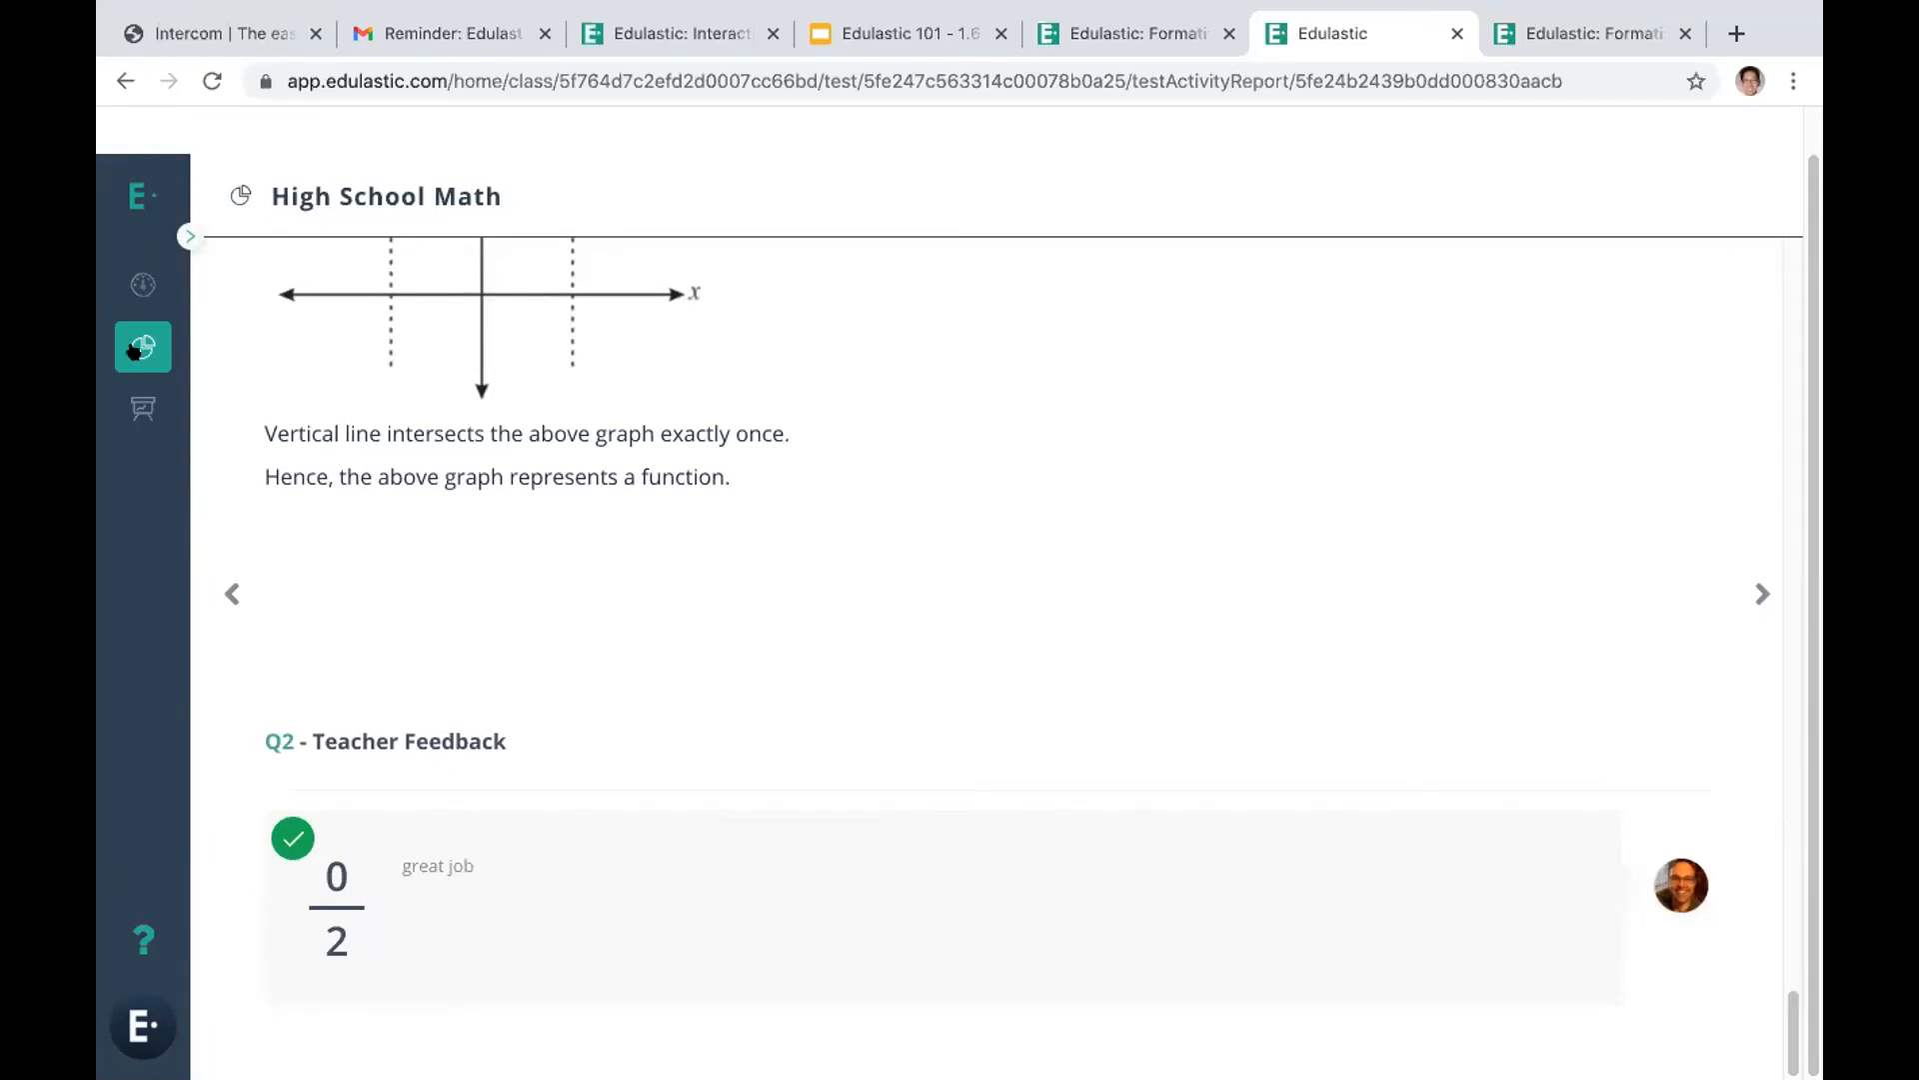
pyautogui.click(135, 285)
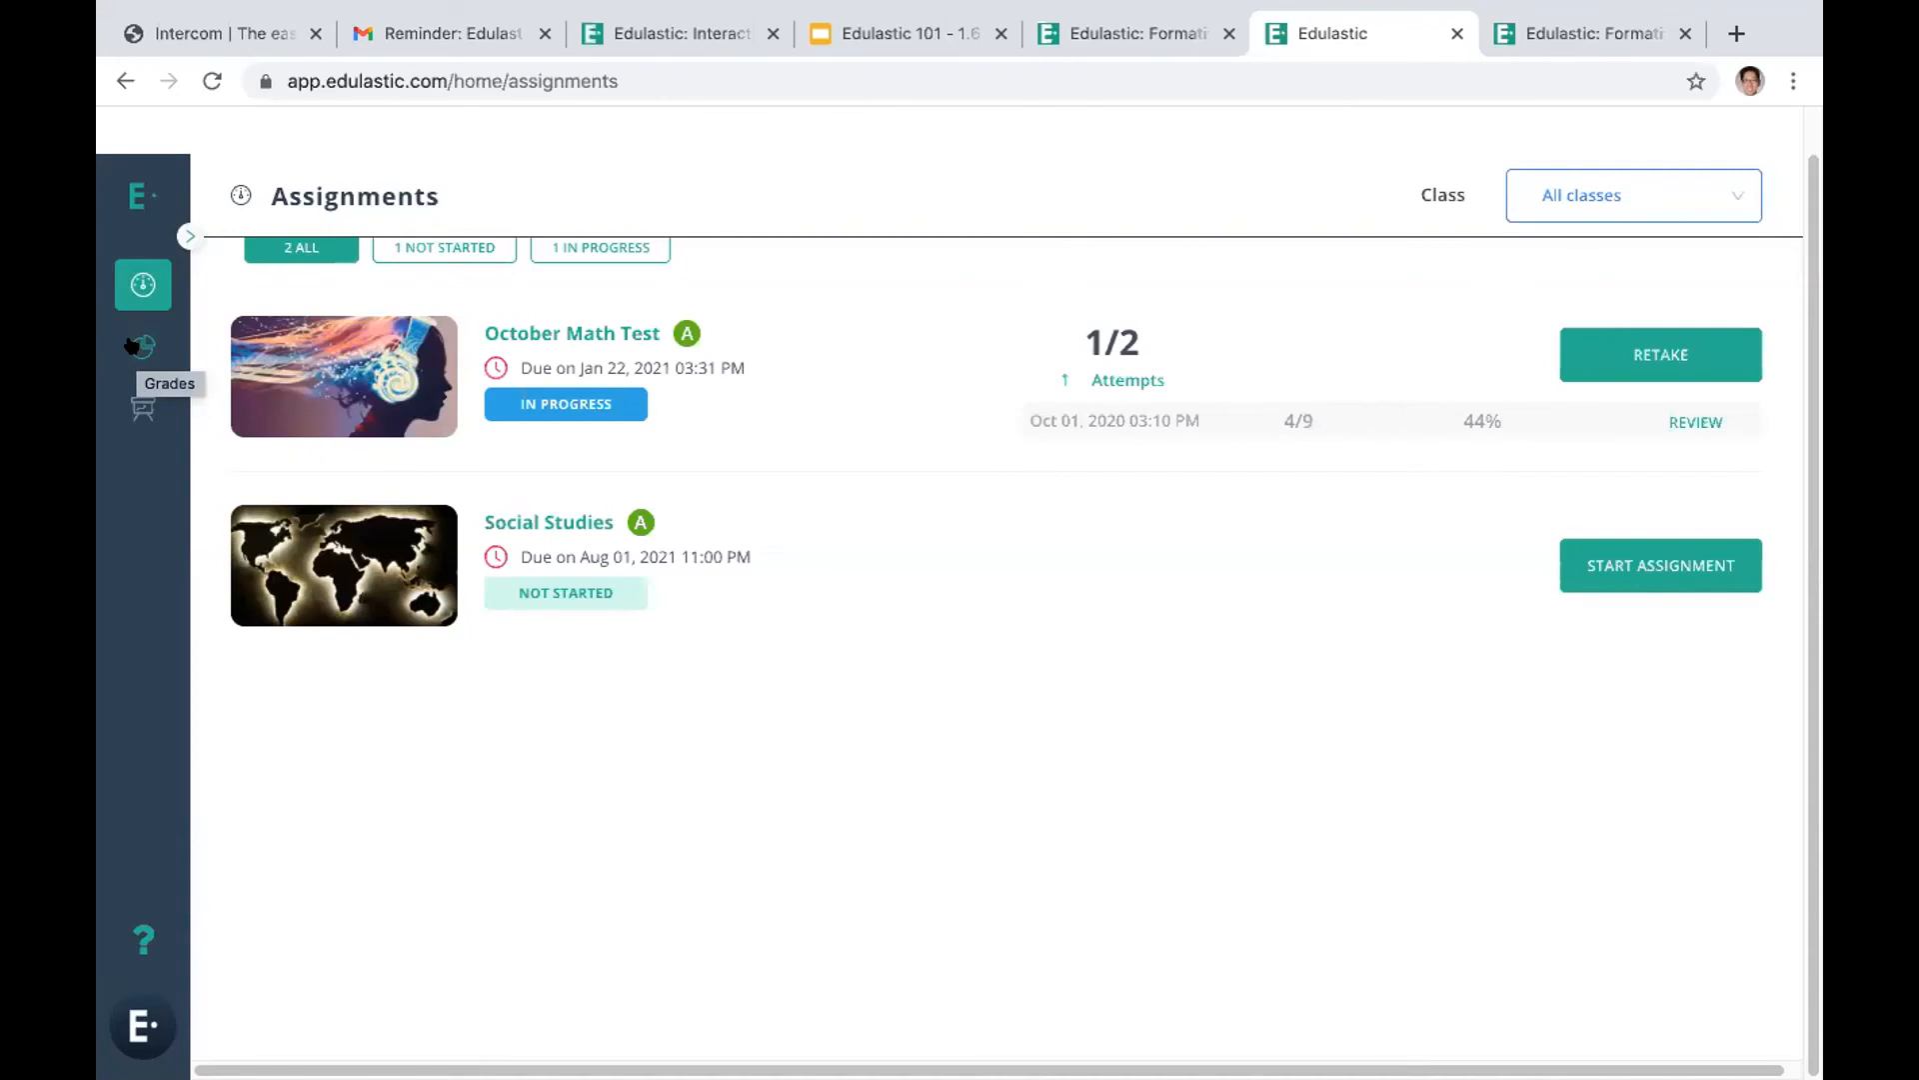
# View the student's grades and open the review of the submitted High School Math test
pyautogui.click(132, 345)
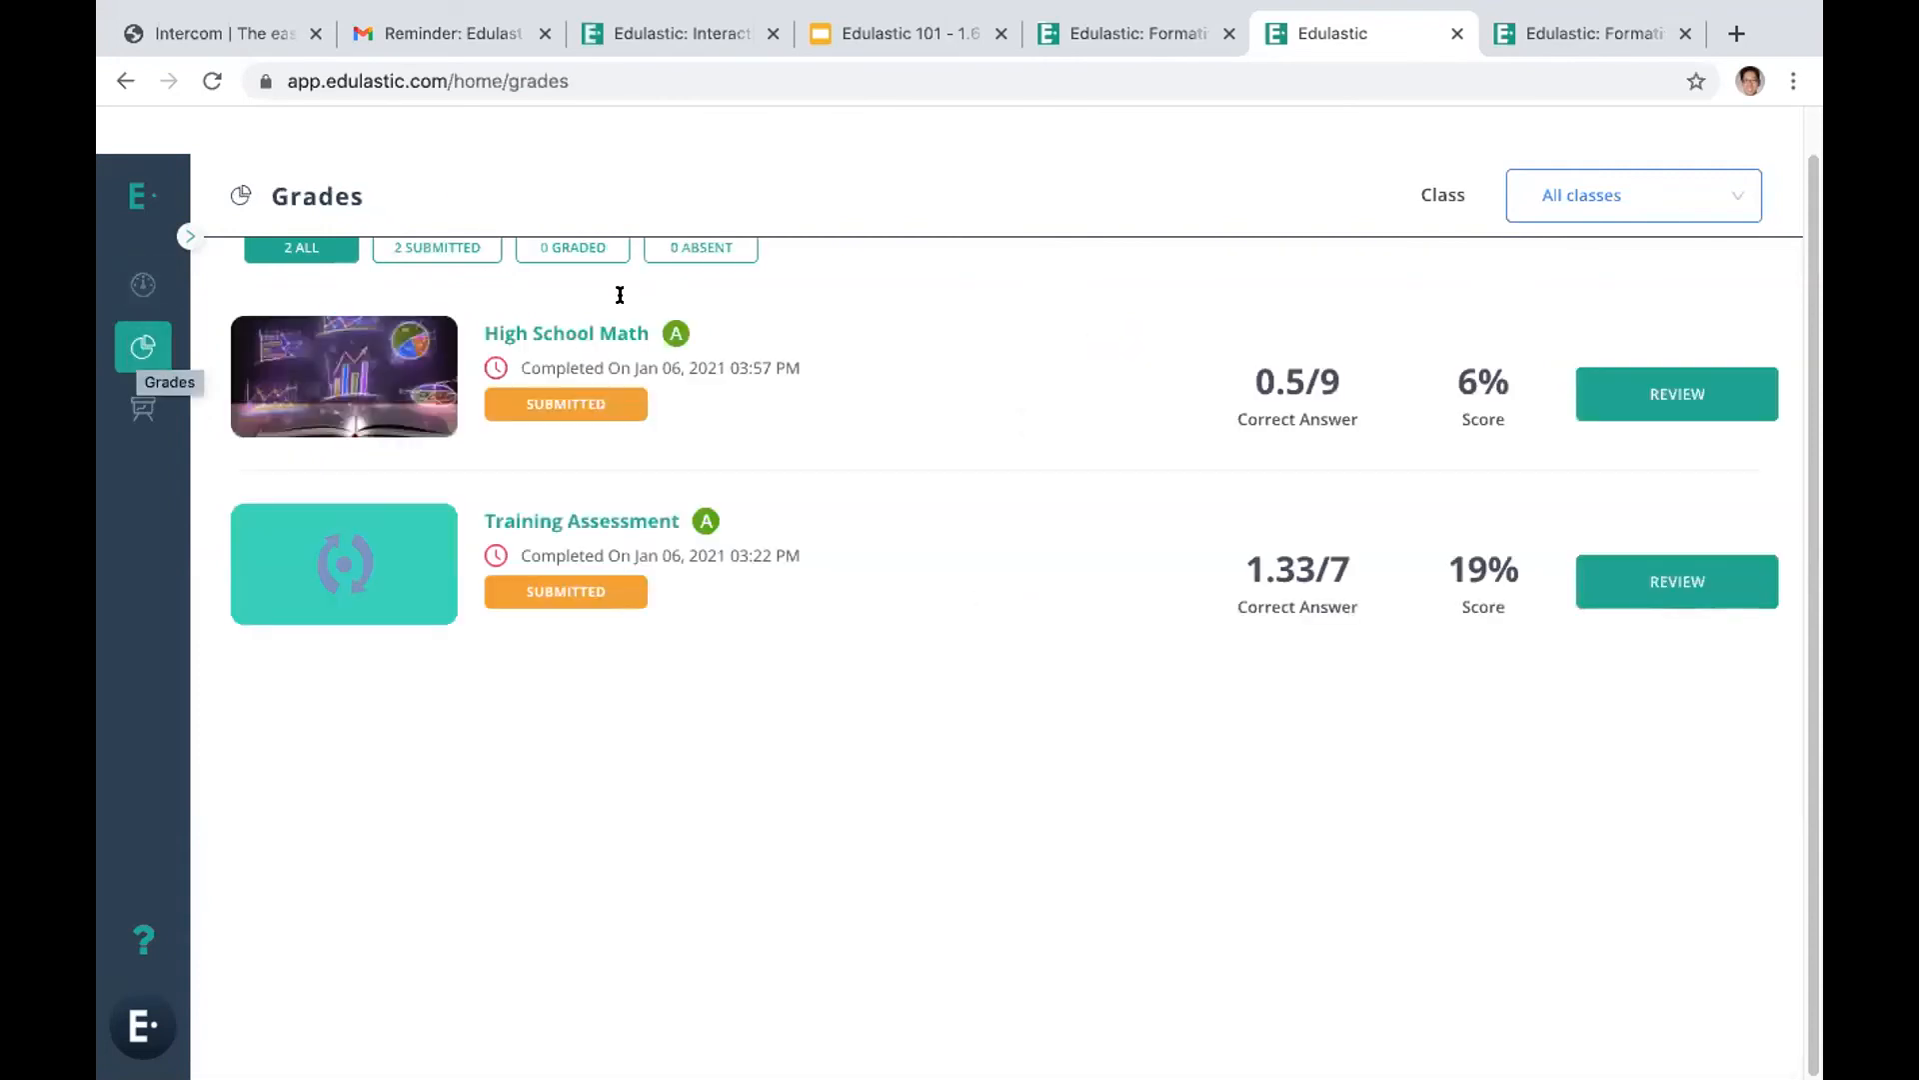
pyautogui.click(1620, 397)
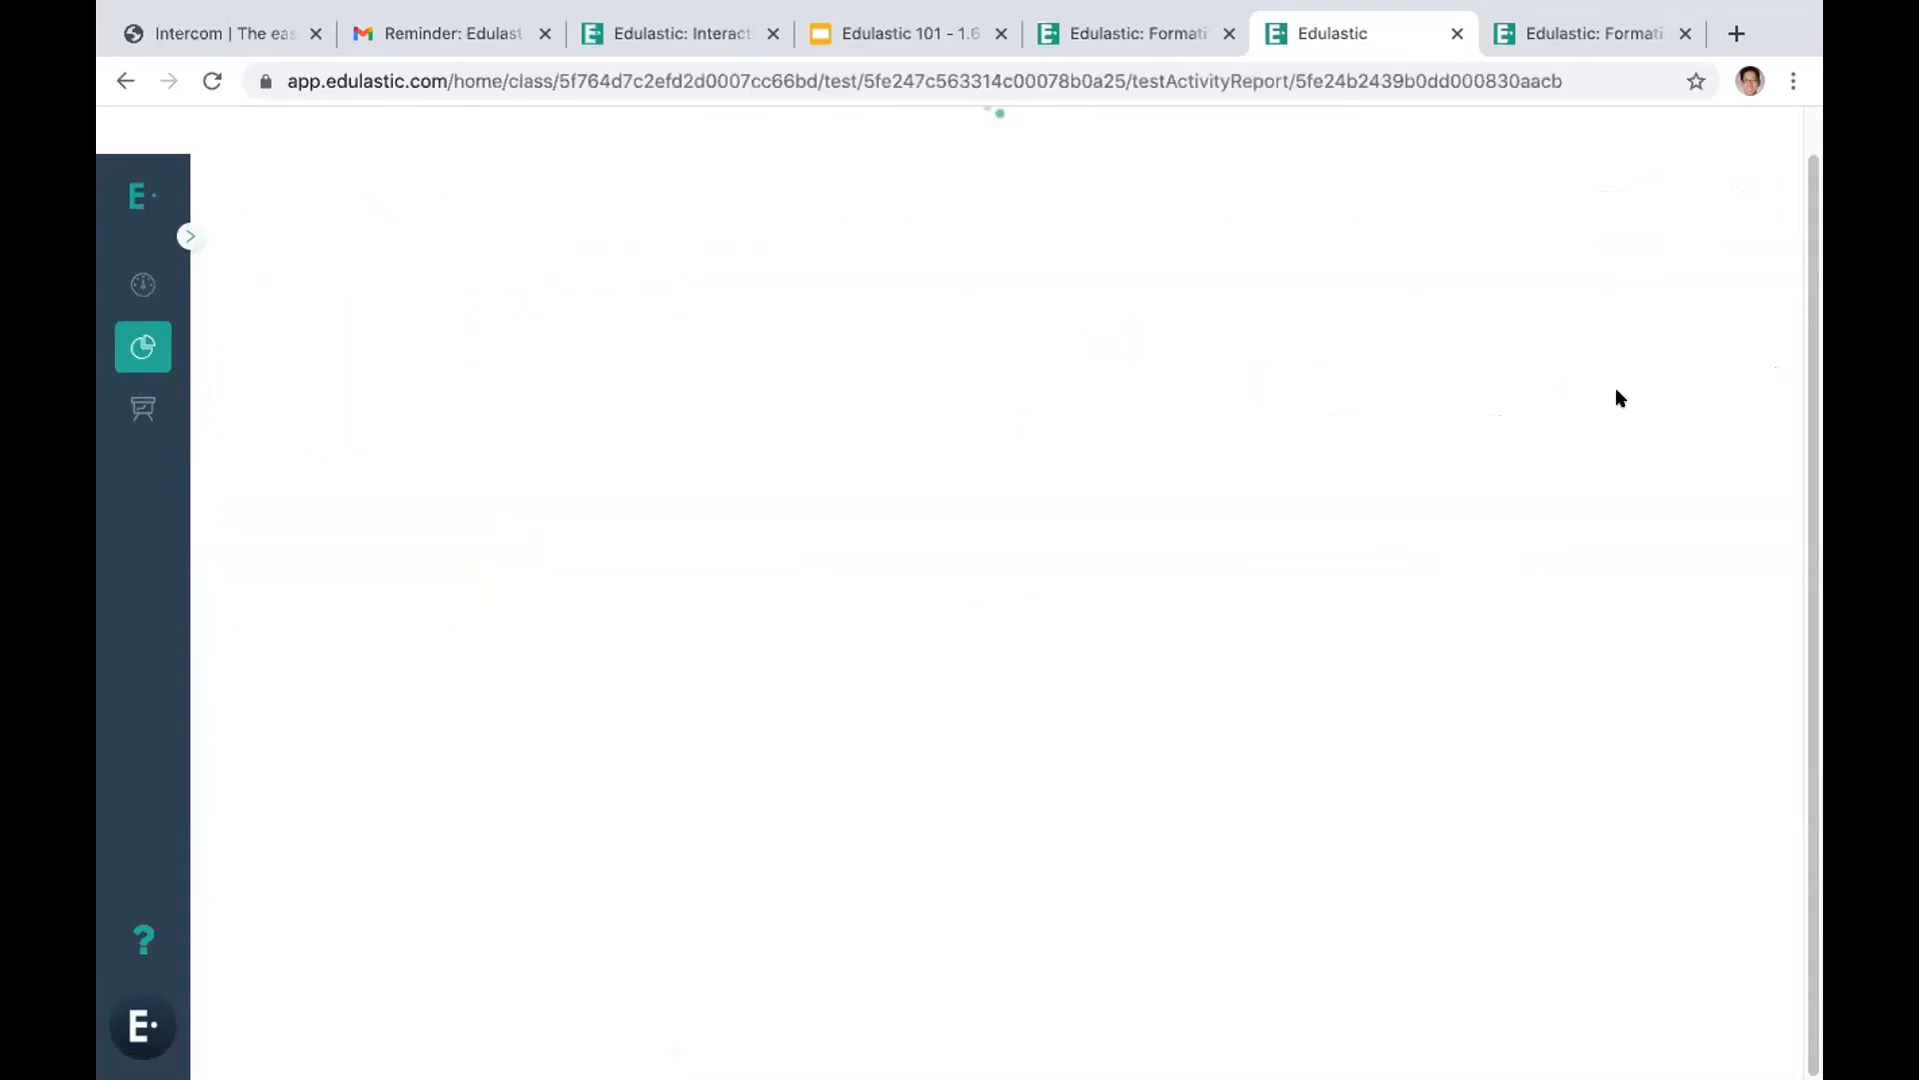
pyautogui.moveTo(476, 835); pyautogui.dragTo(389, 836)
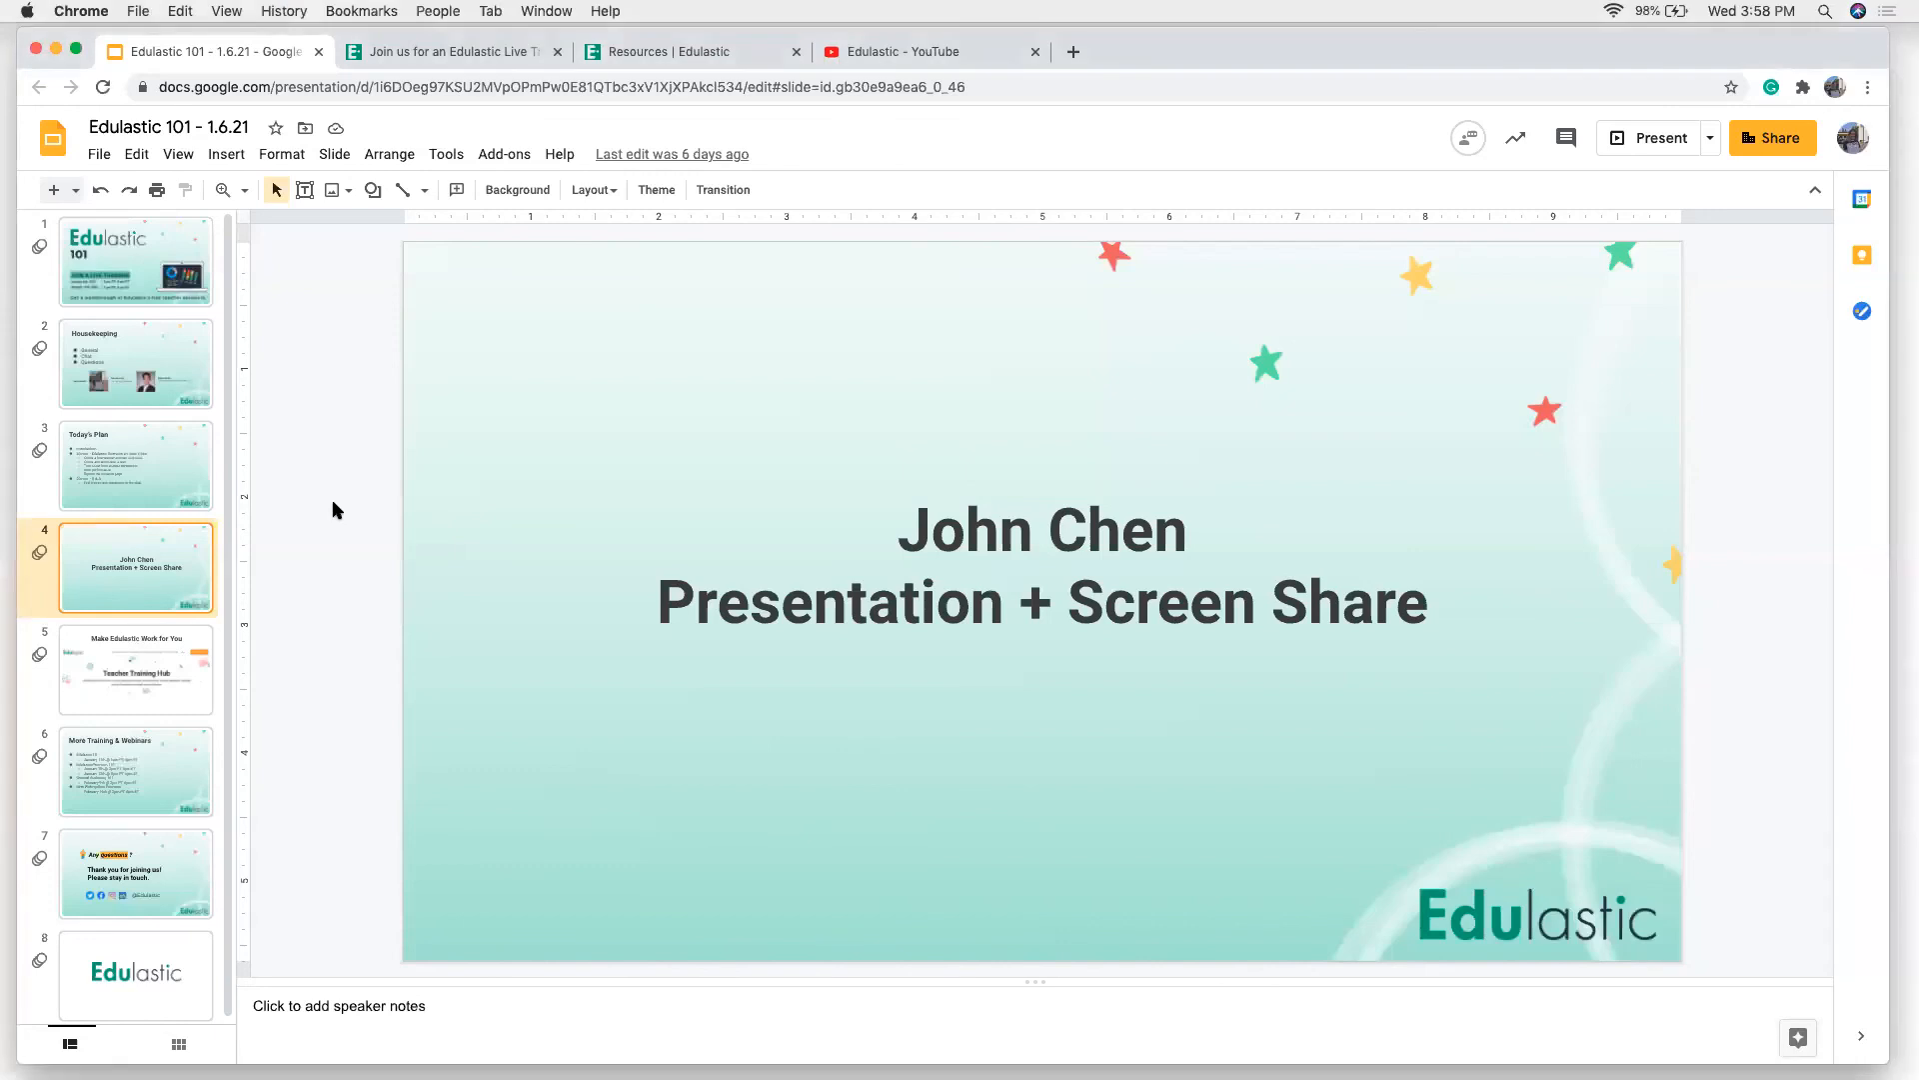
# Show the Make Edulastic Work for You slide in Google Slides, and look through the training resources on Edulastic's Teacher Training Hub page
pyautogui.click(137, 668)
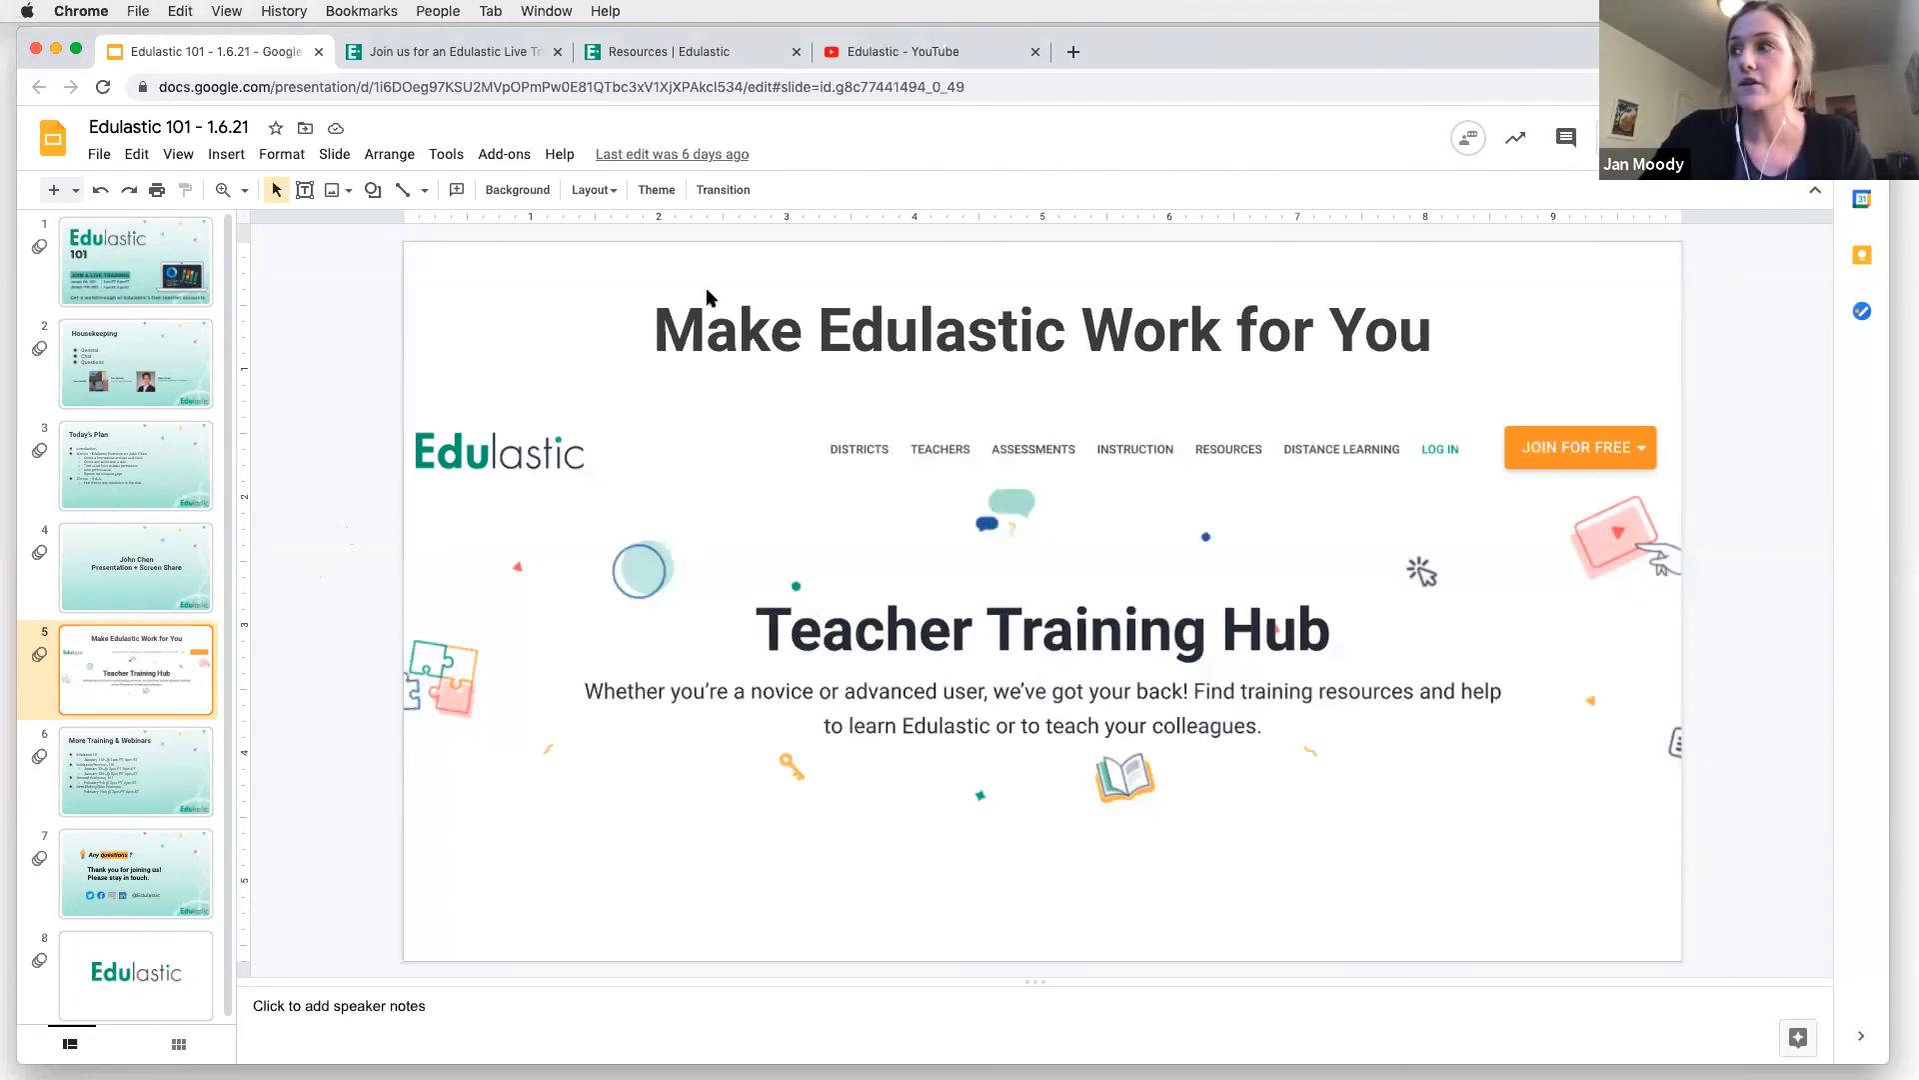
pyautogui.click(690, 52)
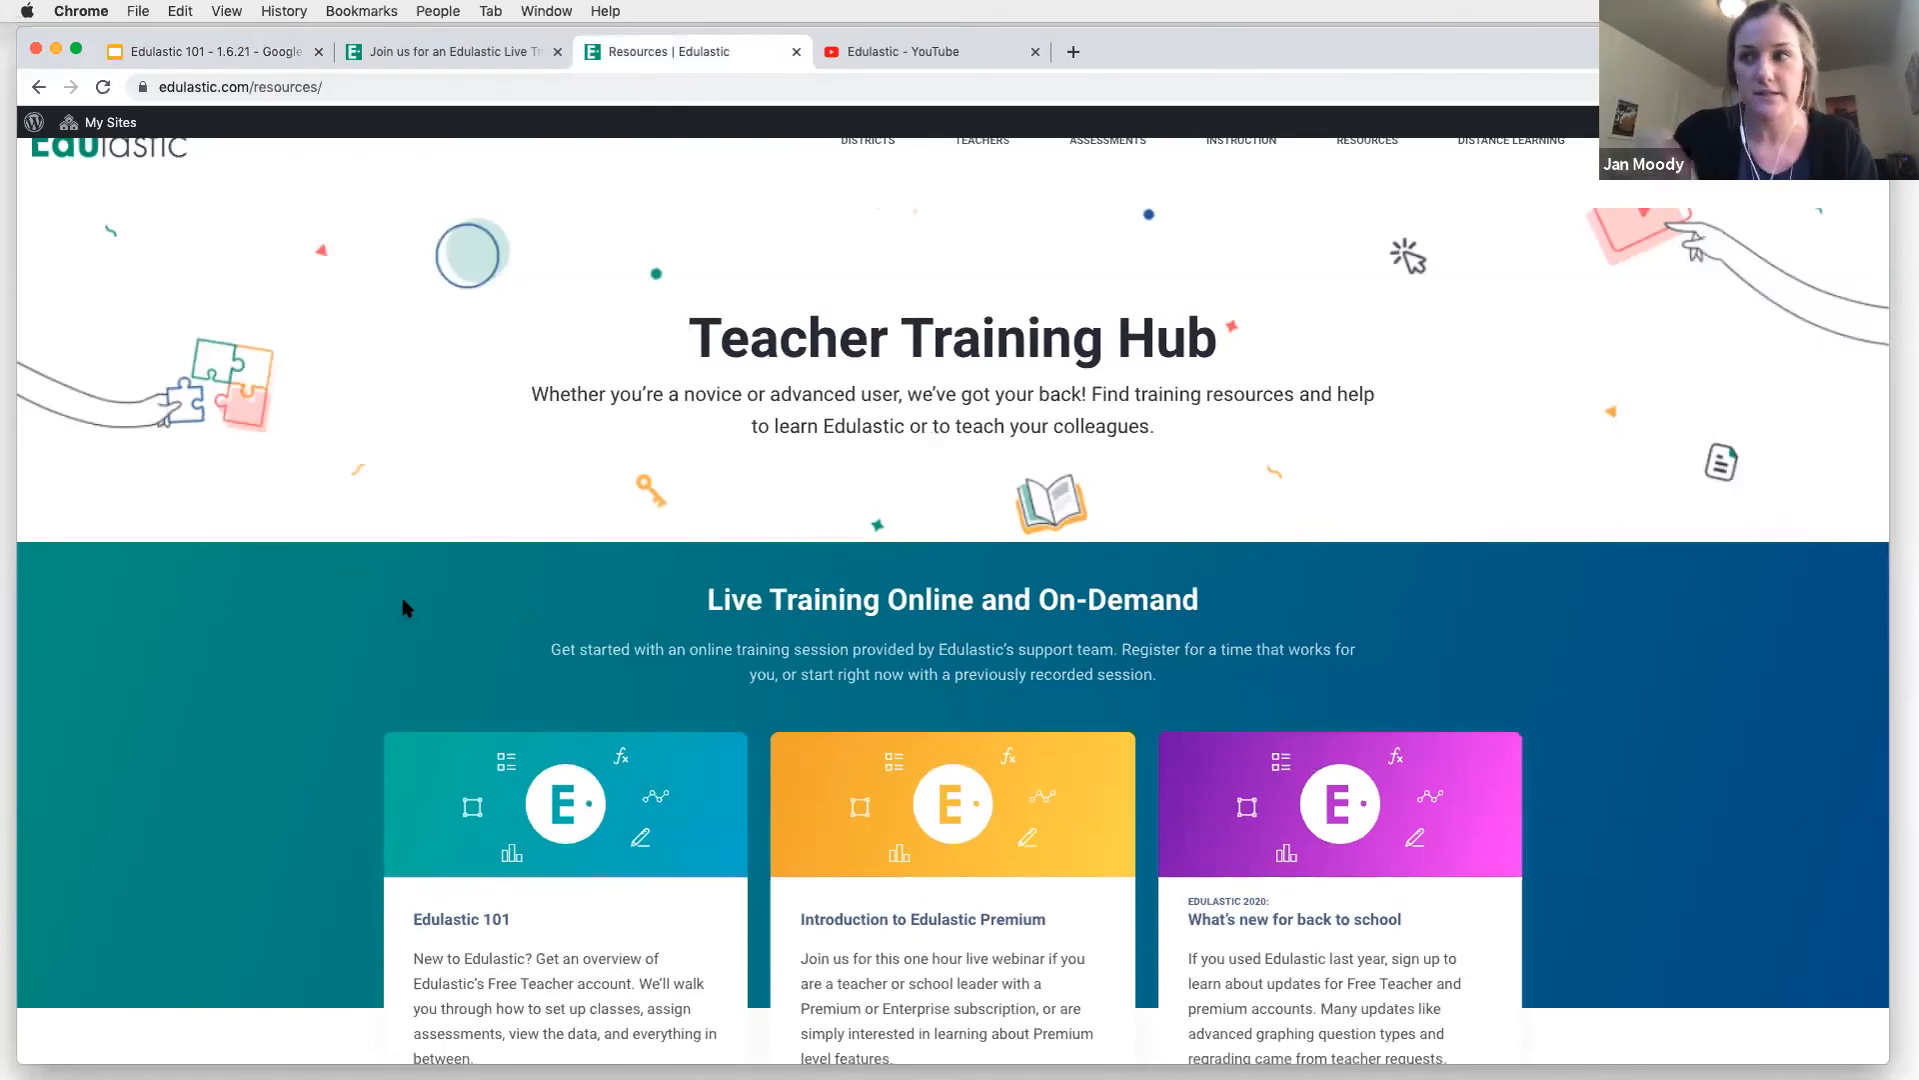
pyautogui.scroll(-5, 276, 735)
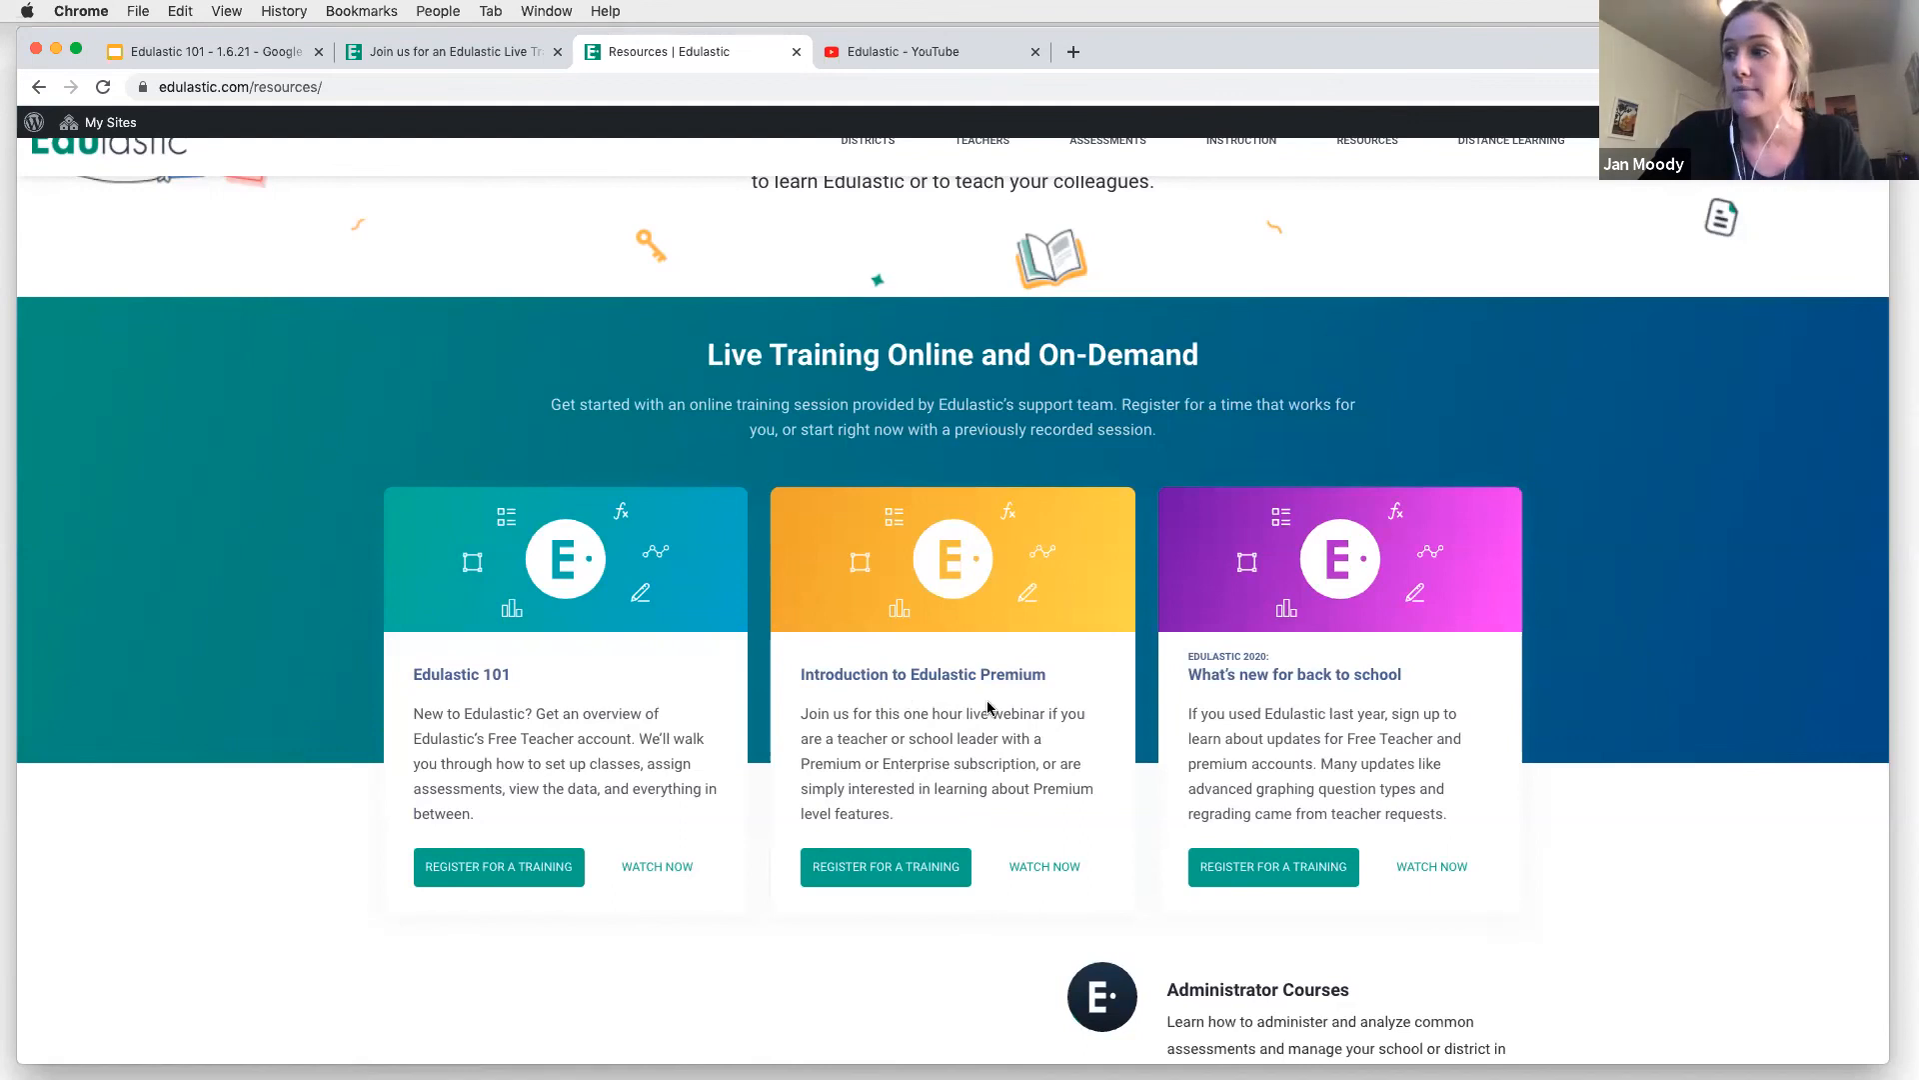
pyautogui.scroll(-5, 900, 740)
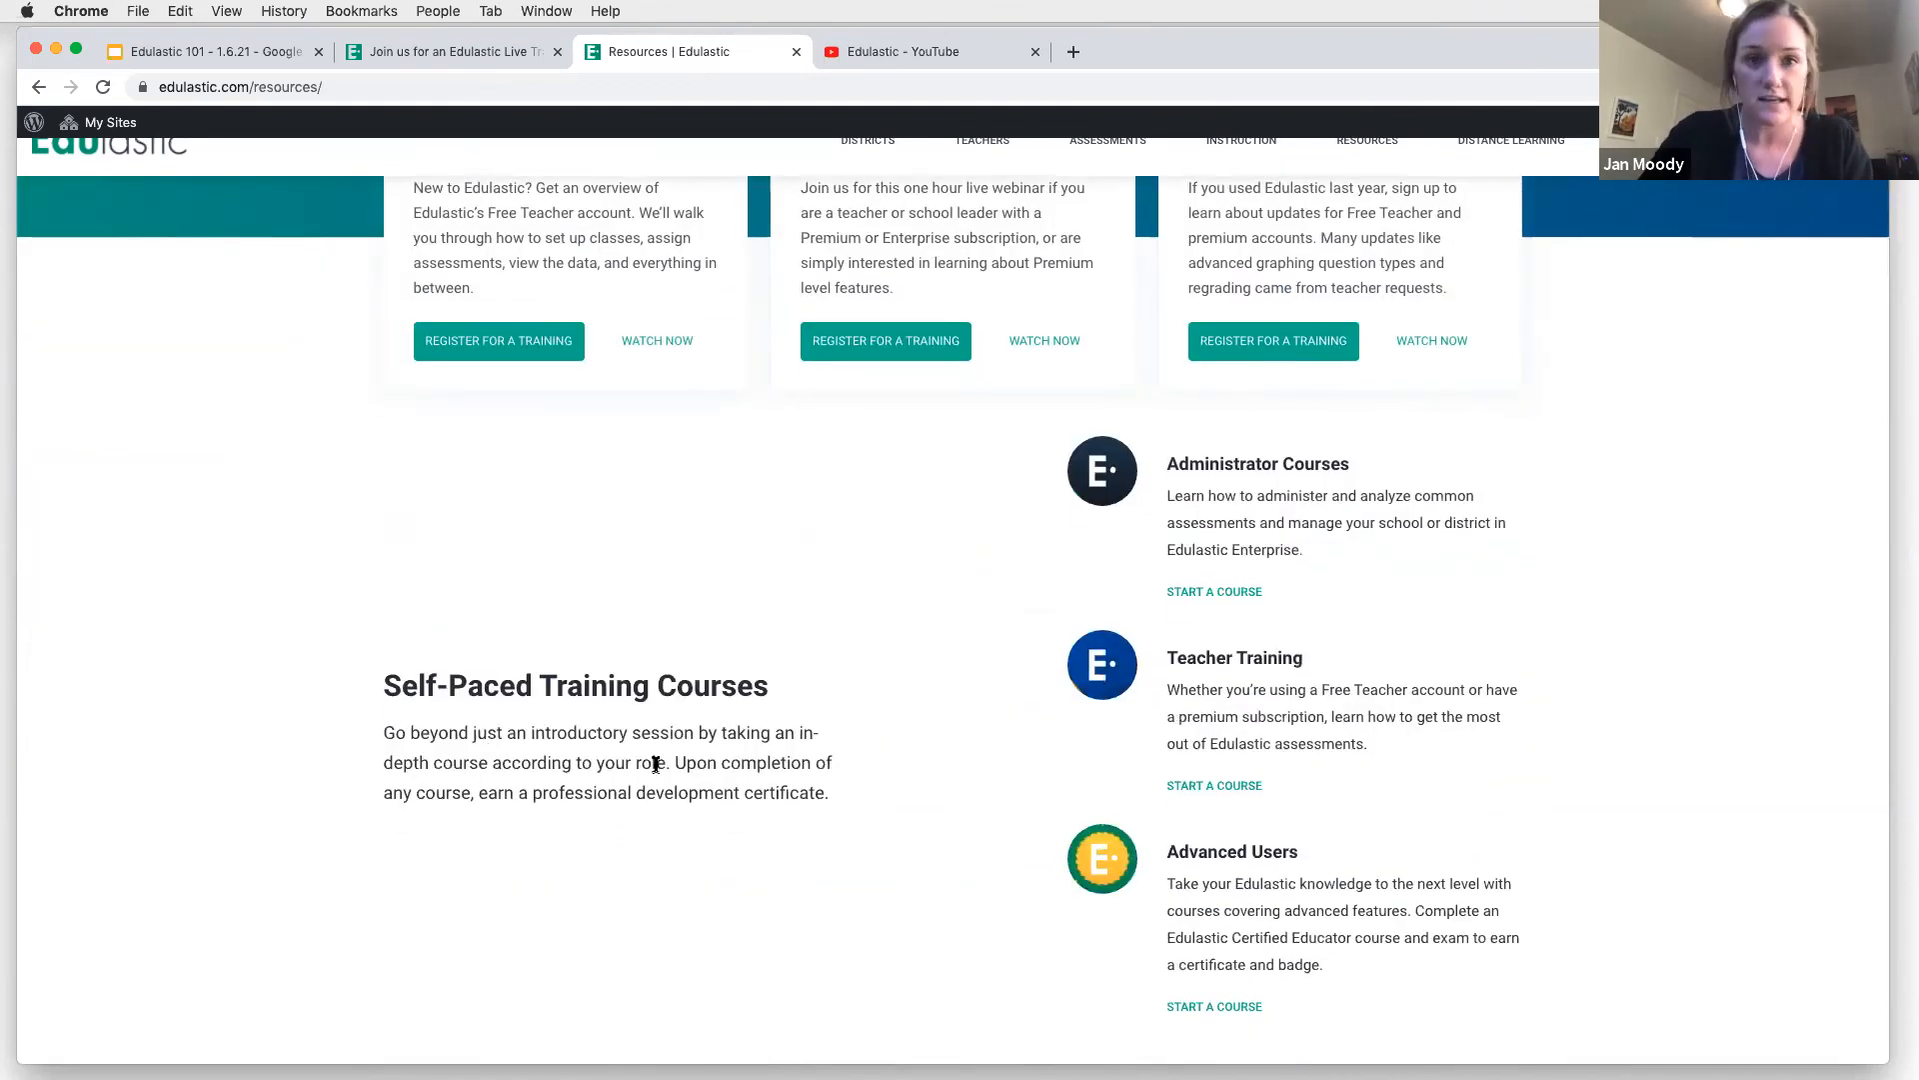
pyautogui.scroll(-6, 650, 762)
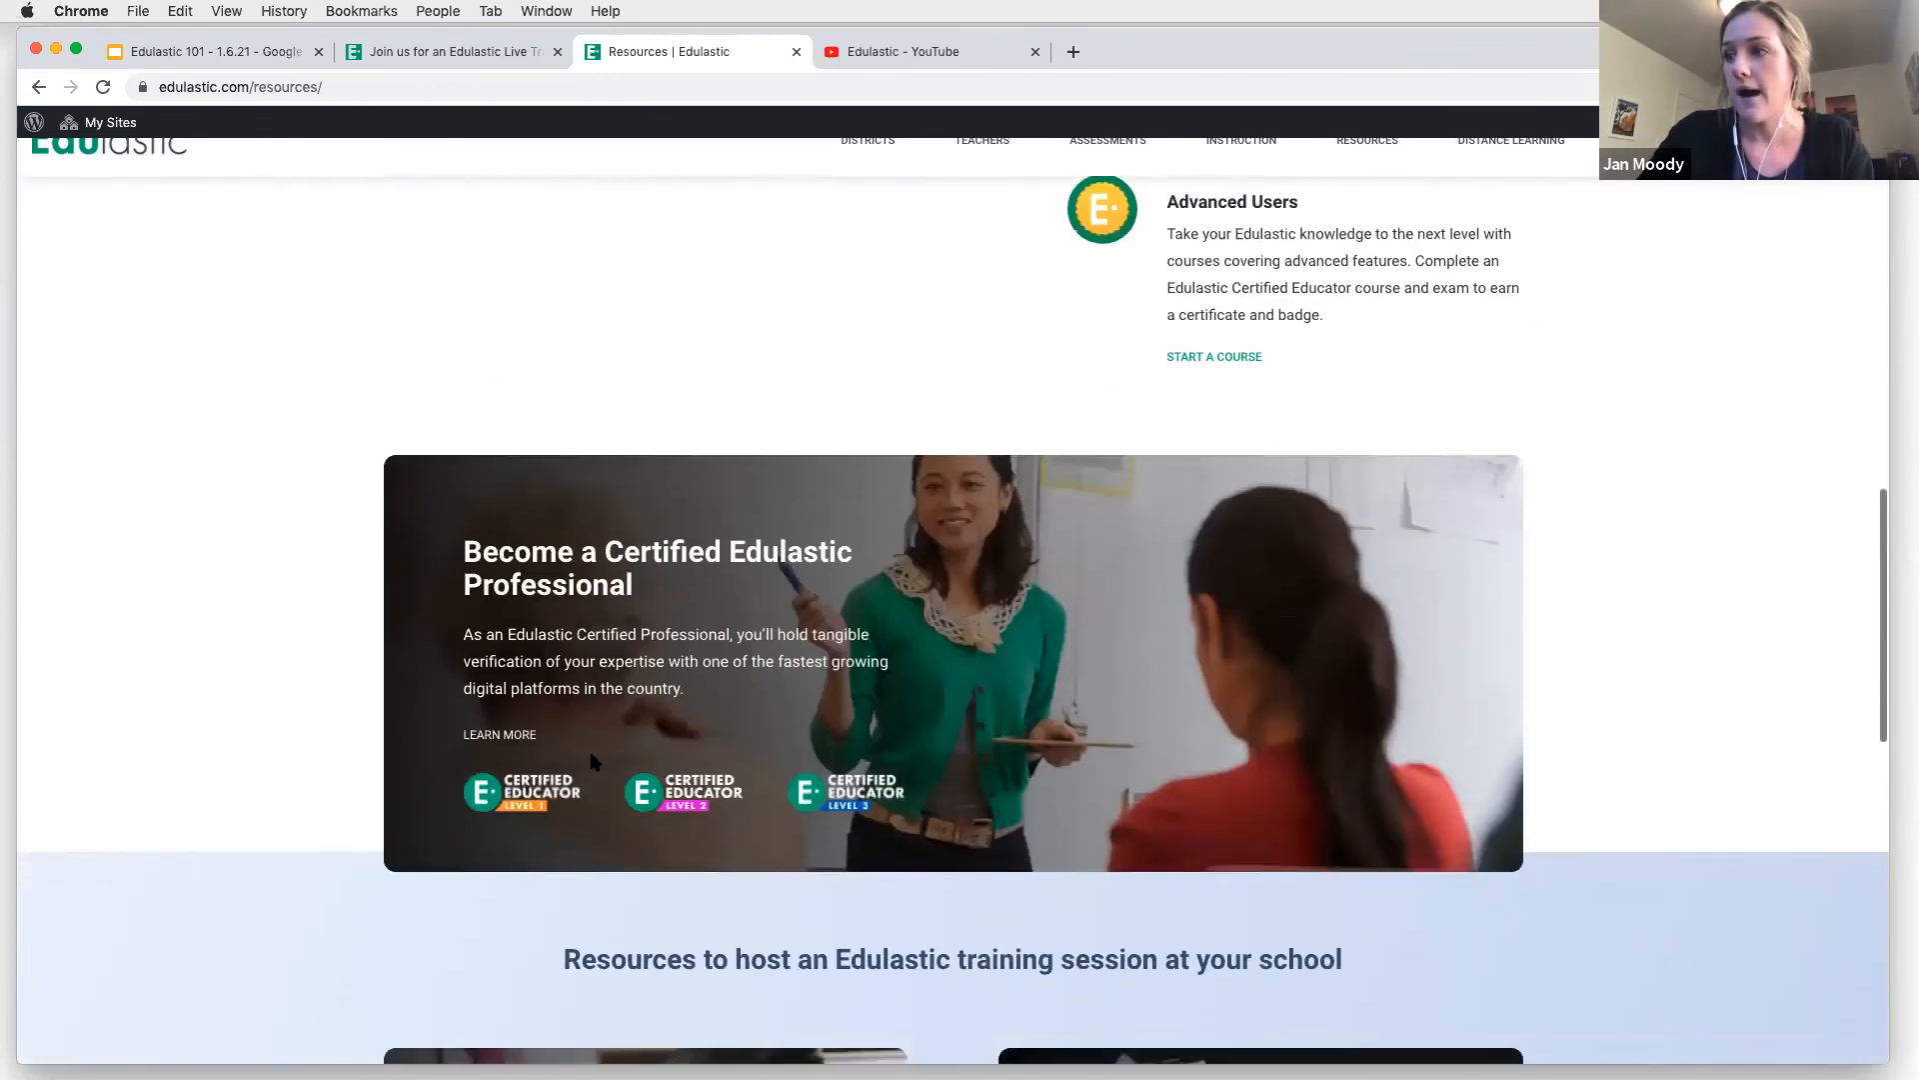
pyautogui.scroll(-7, 592, 762)
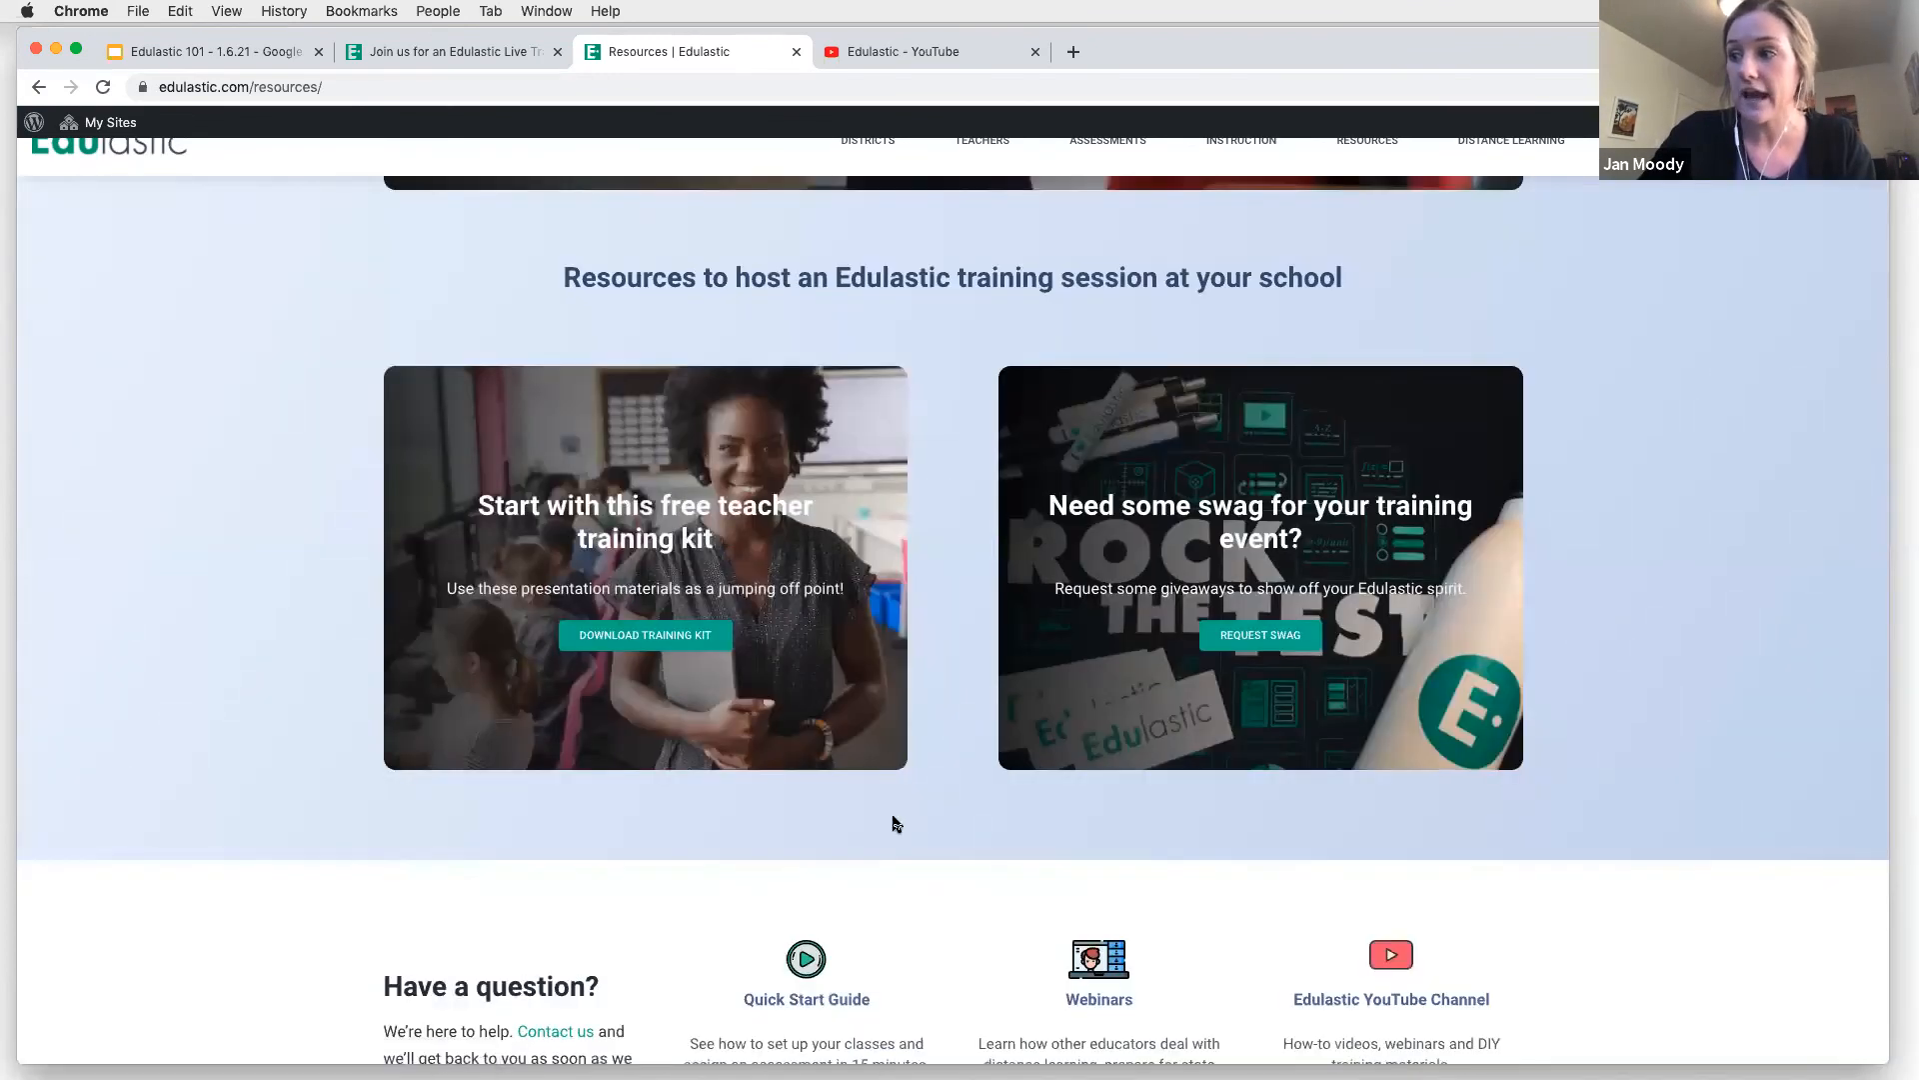
pyautogui.scroll(-3, 890, 818)
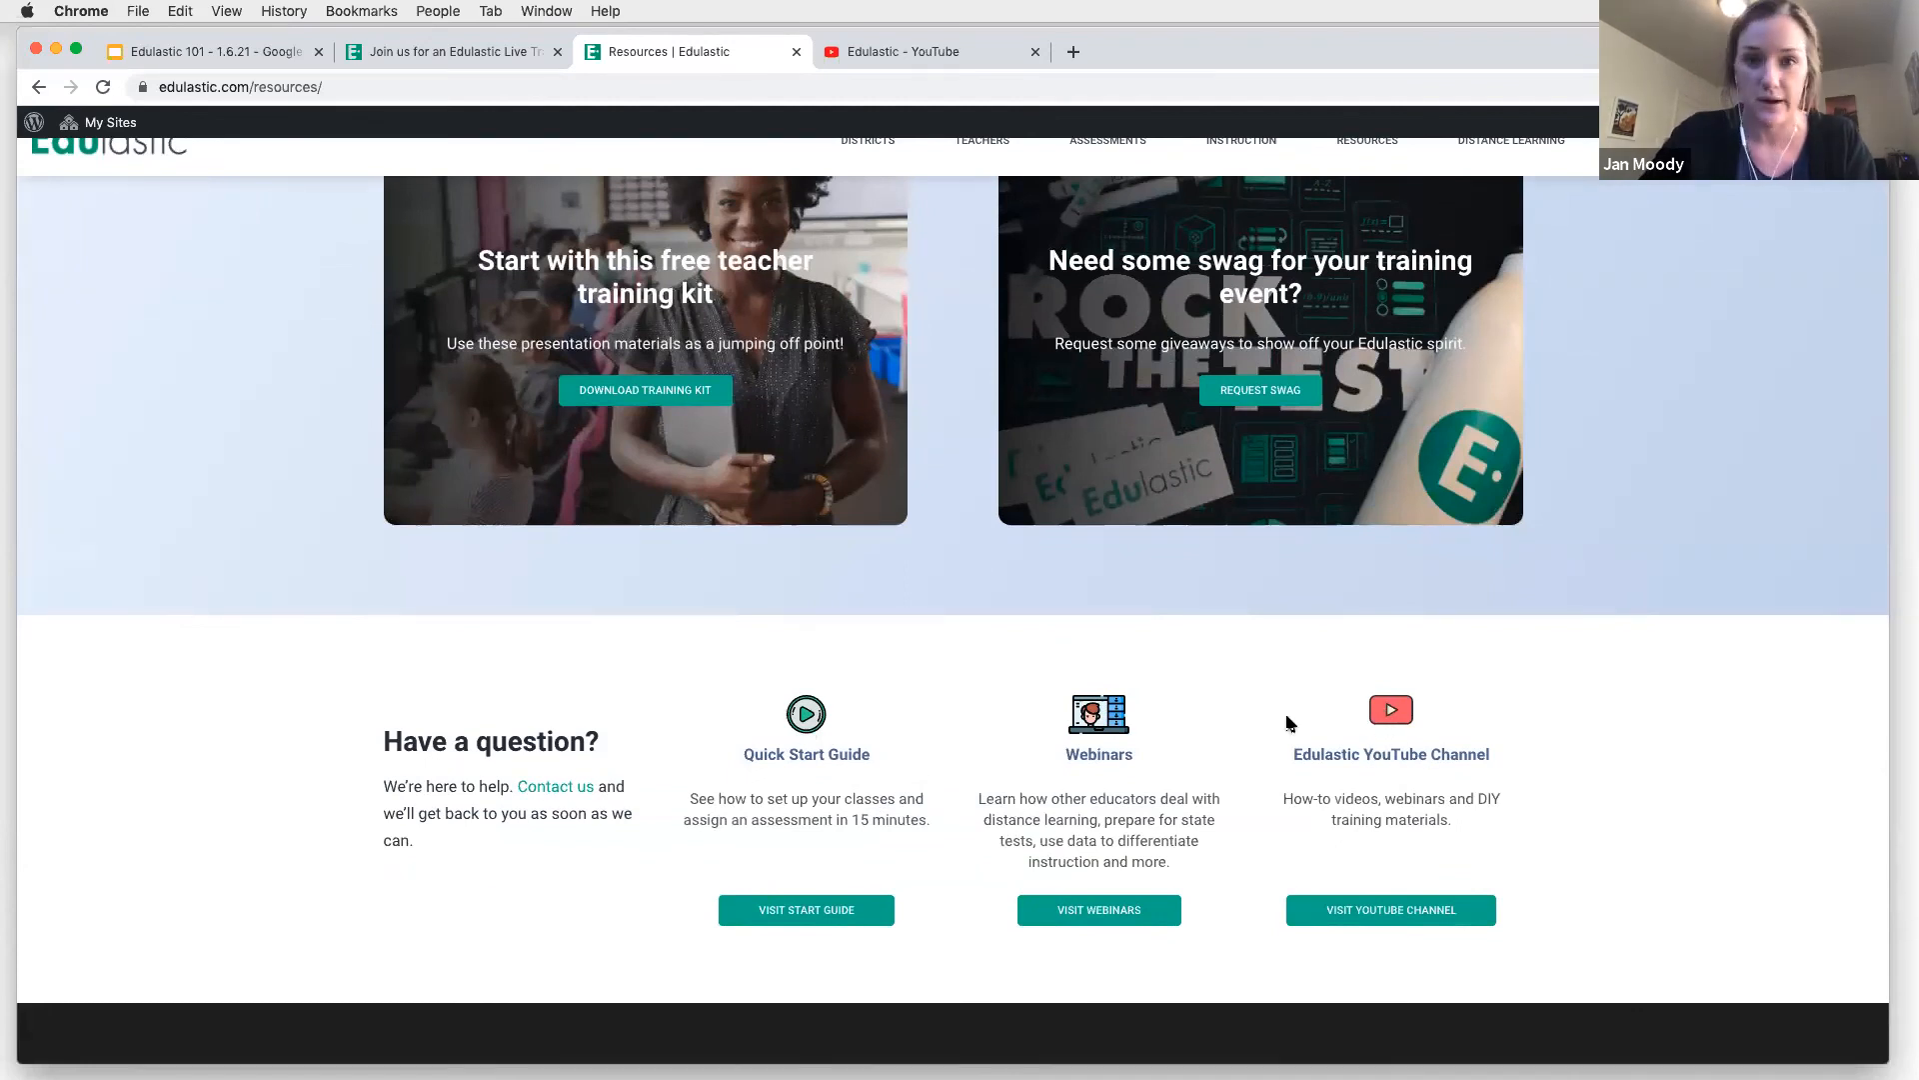
# Switch to Edulastic's YouTube channel and look over the Quick Start Guide and Distance Learning Day video series on its home page
pyautogui.click(910, 57)
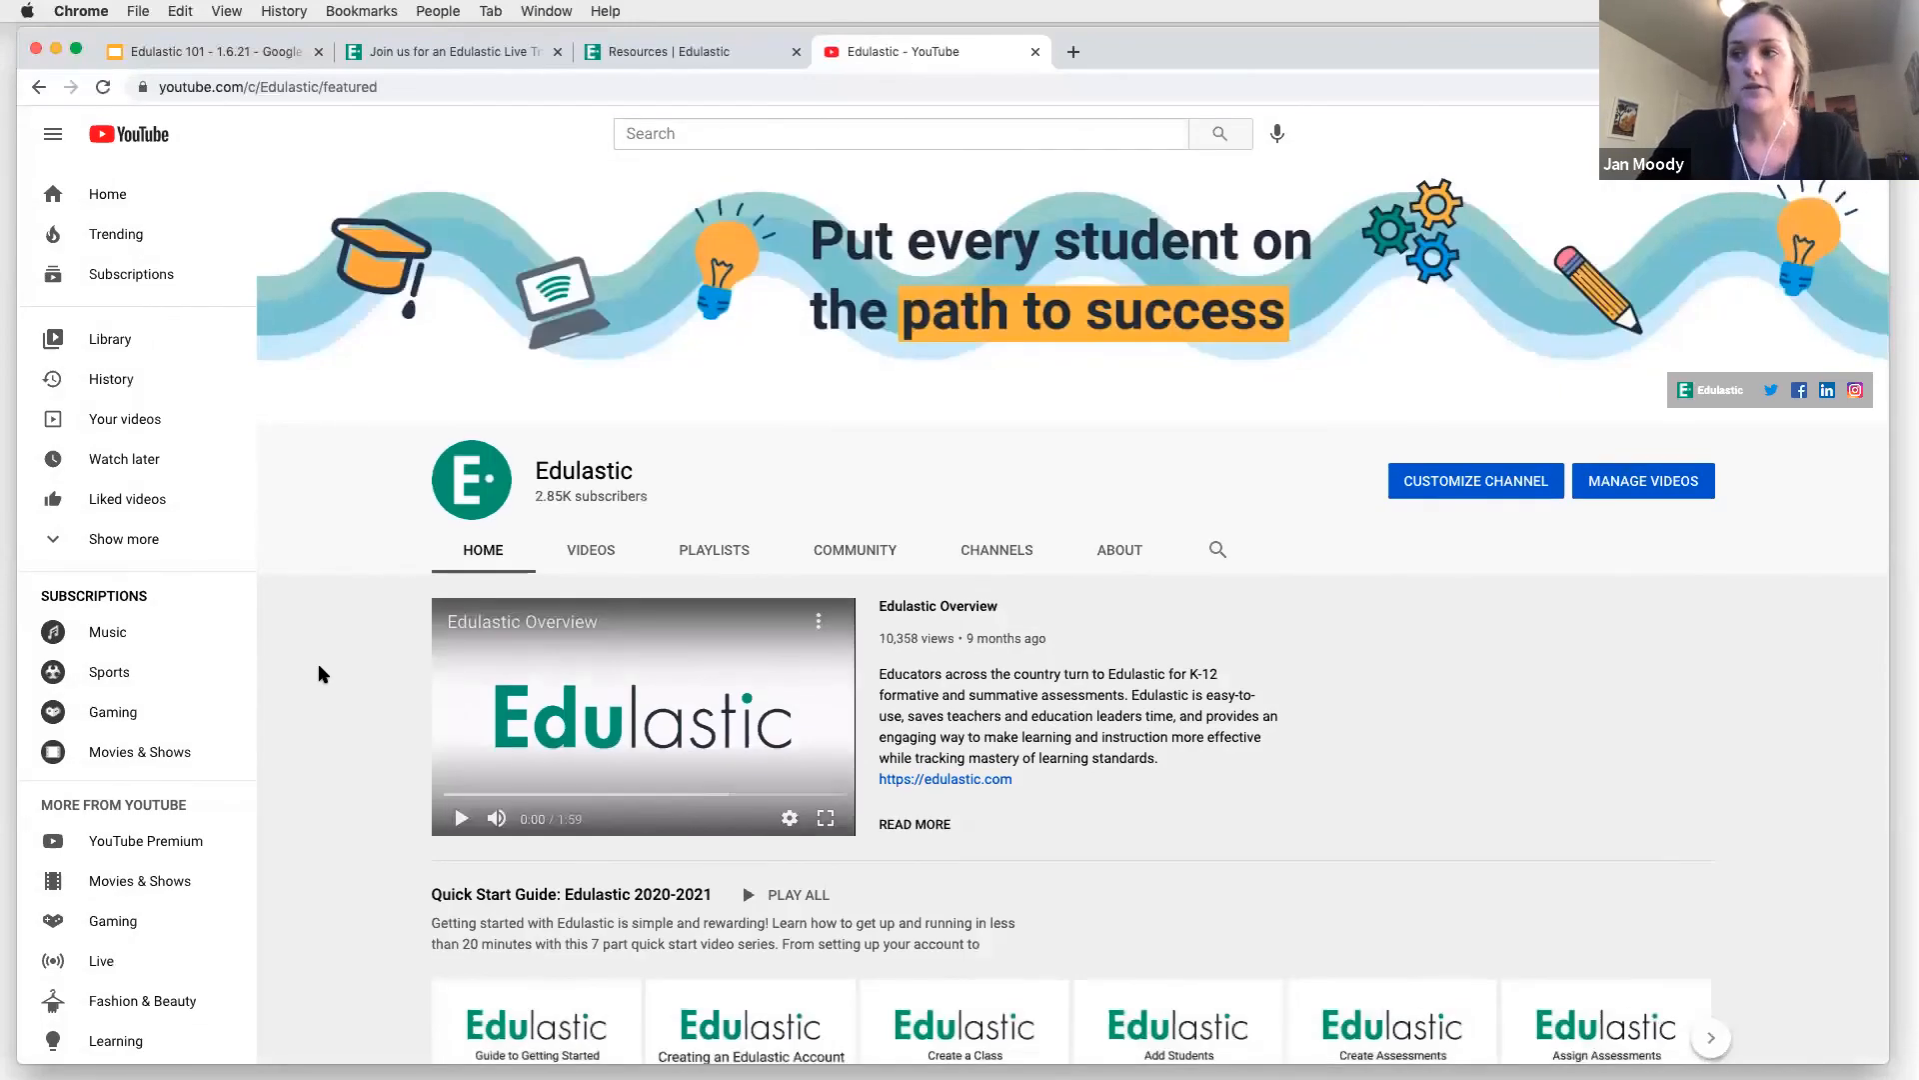
pyautogui.scroll(-1, 319, 665)
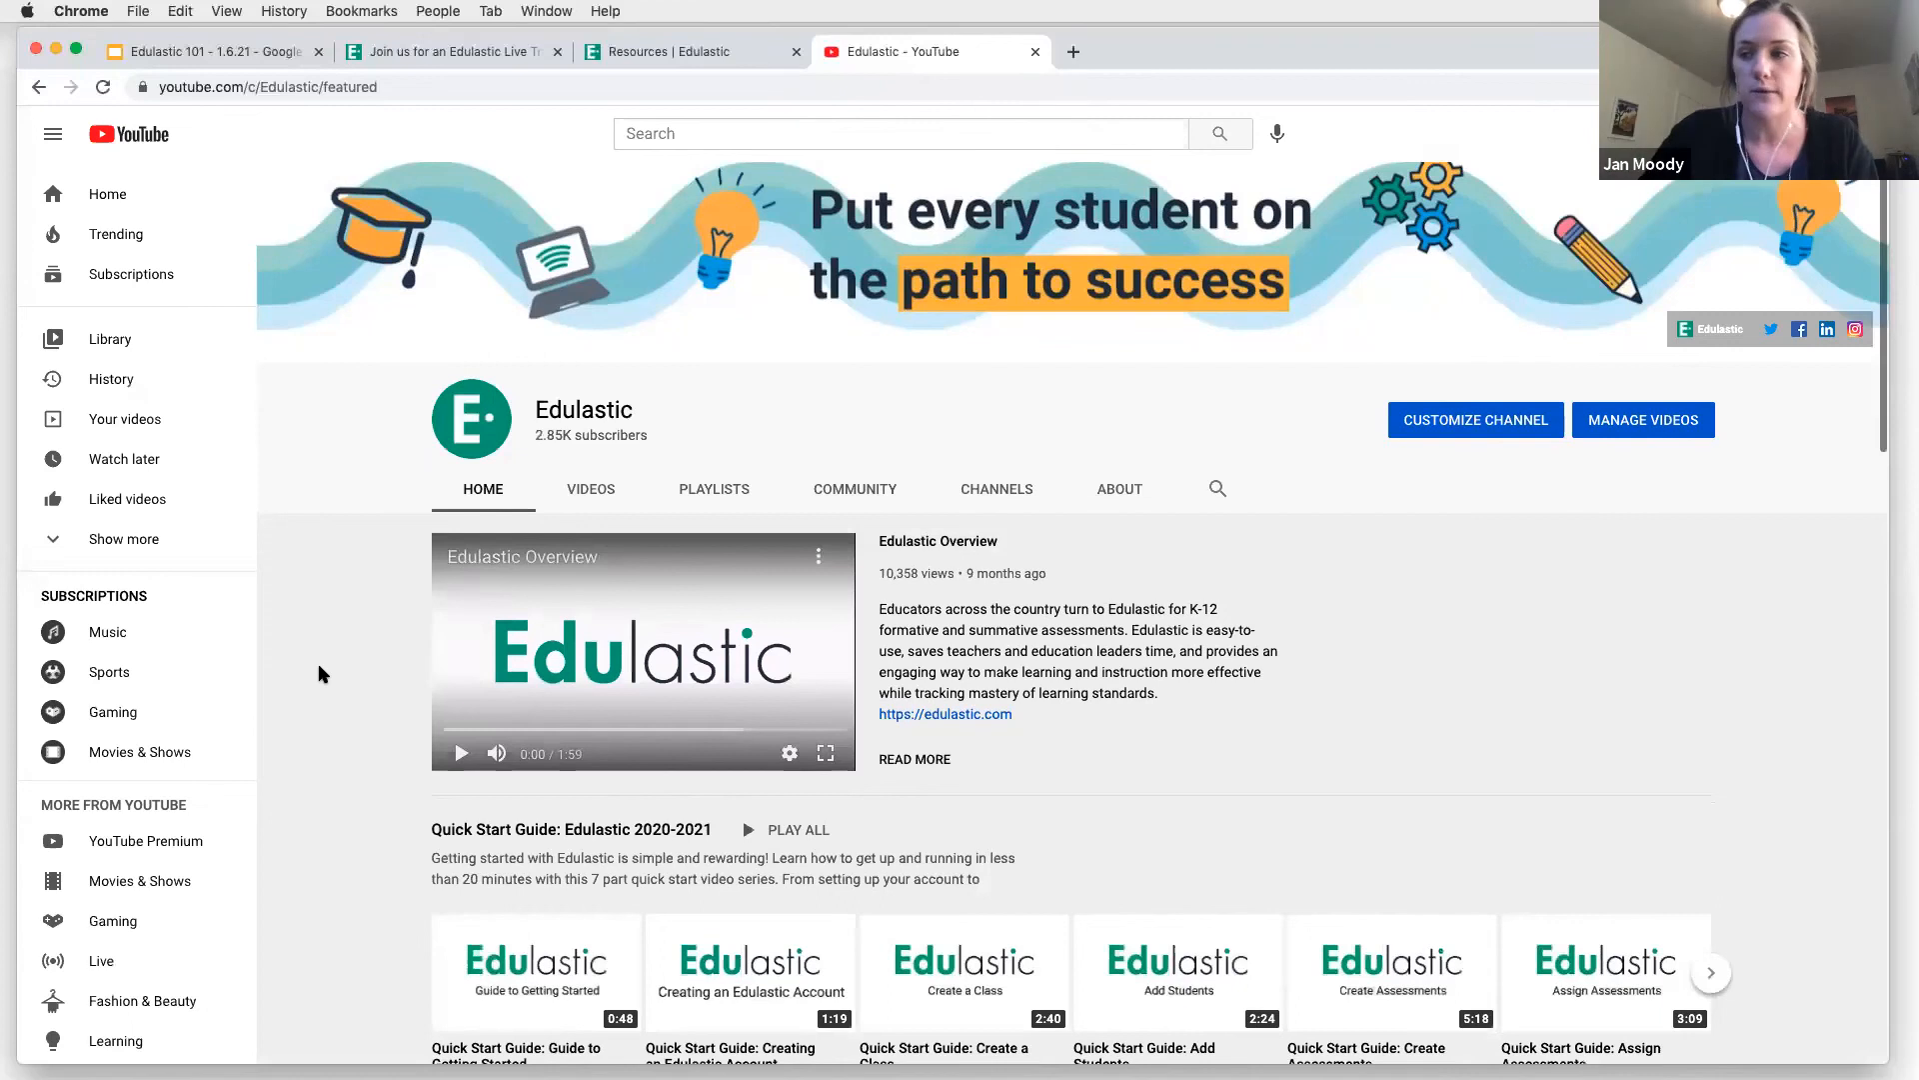
pyautogui.scroll(-3, 319, 666)
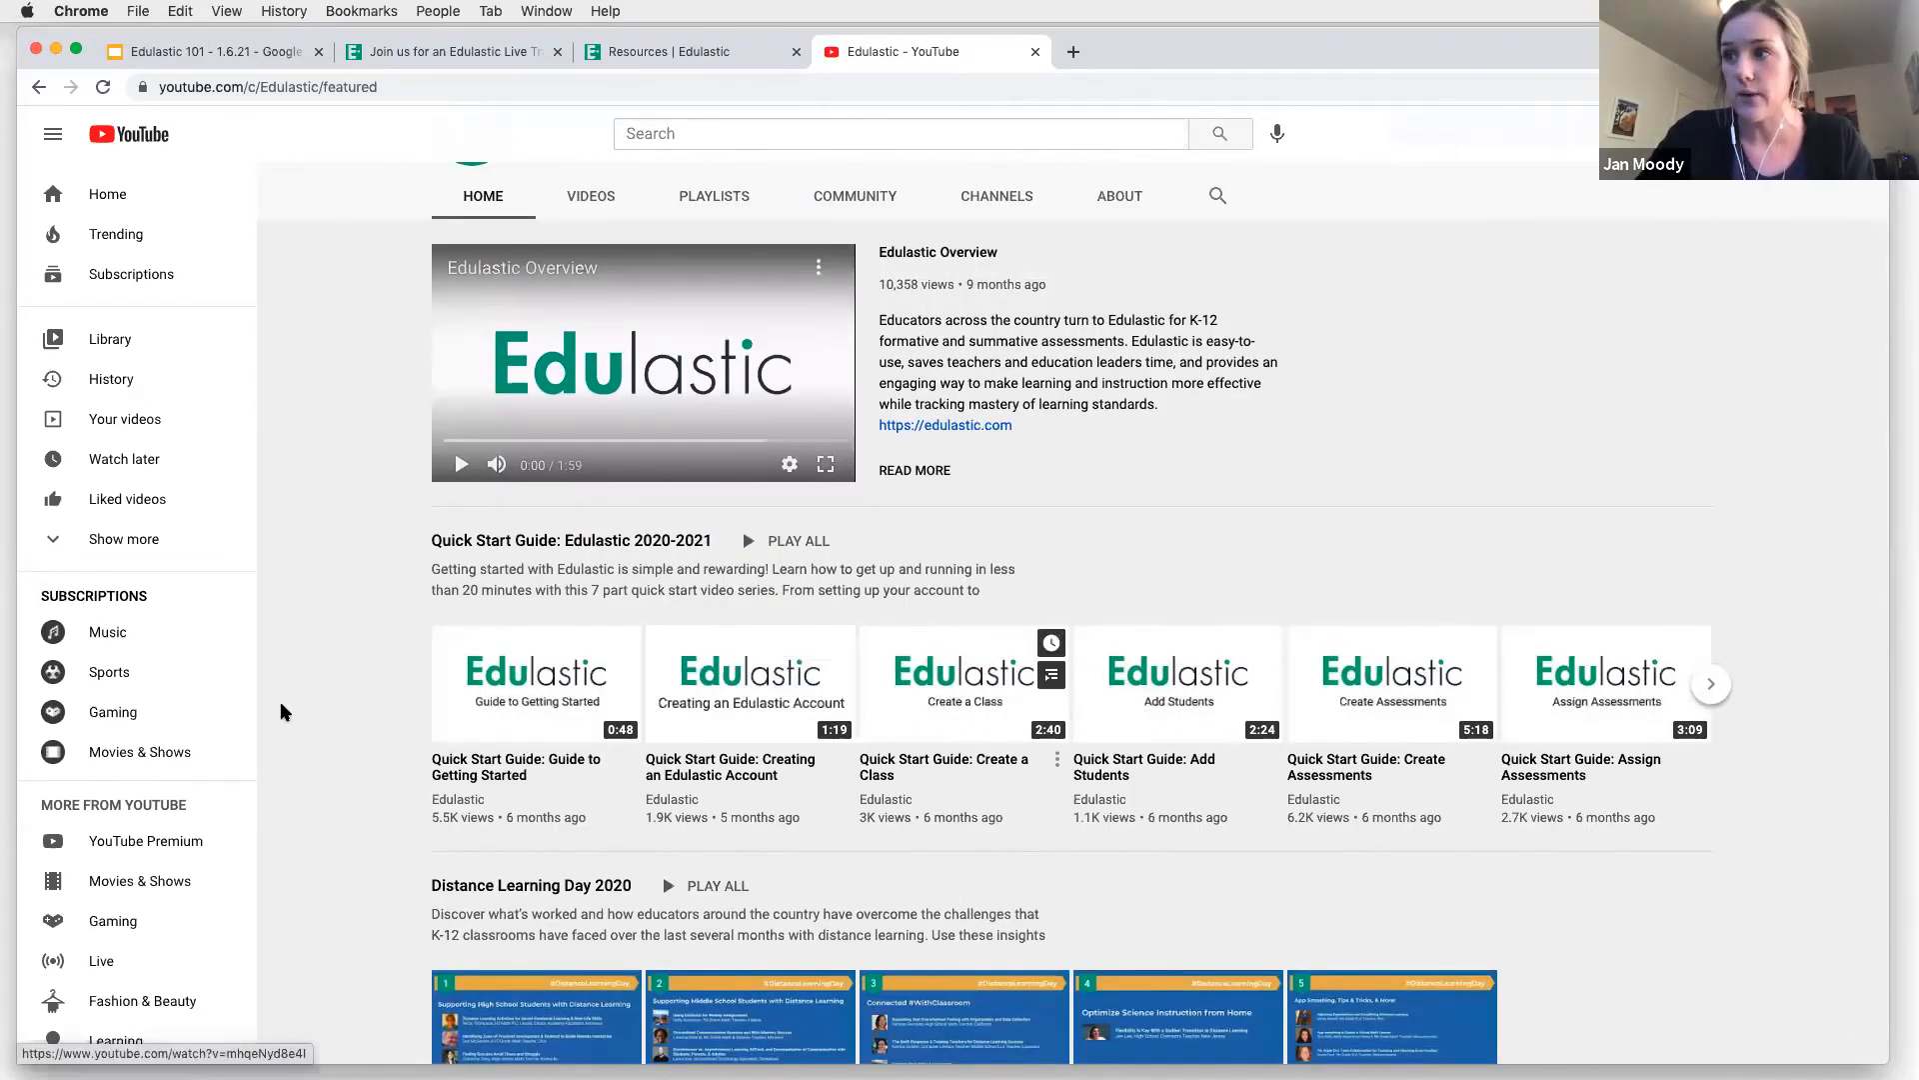
pyautogui.scroll(-1, 368, 732)
pyautogui.scroll(-3, 367, 738)
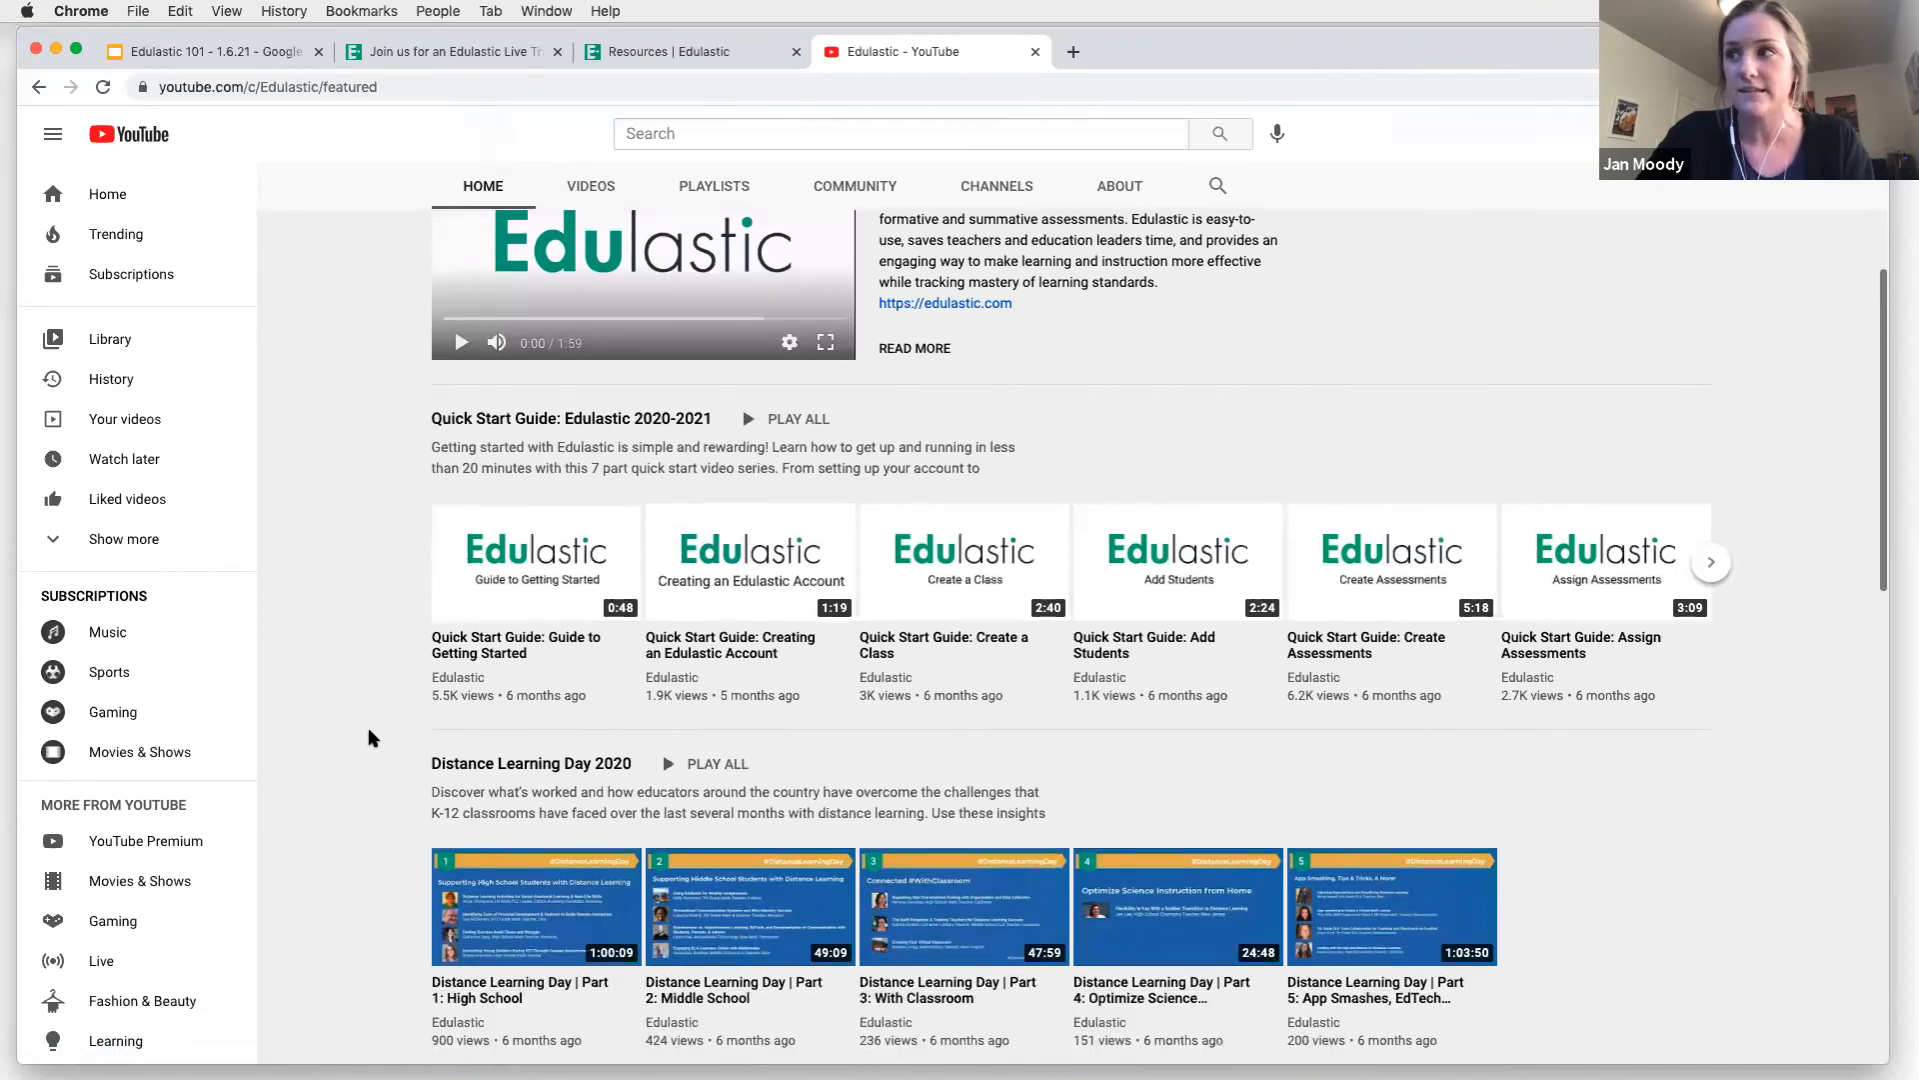
pyautogui.scroll(5, 742, 260)
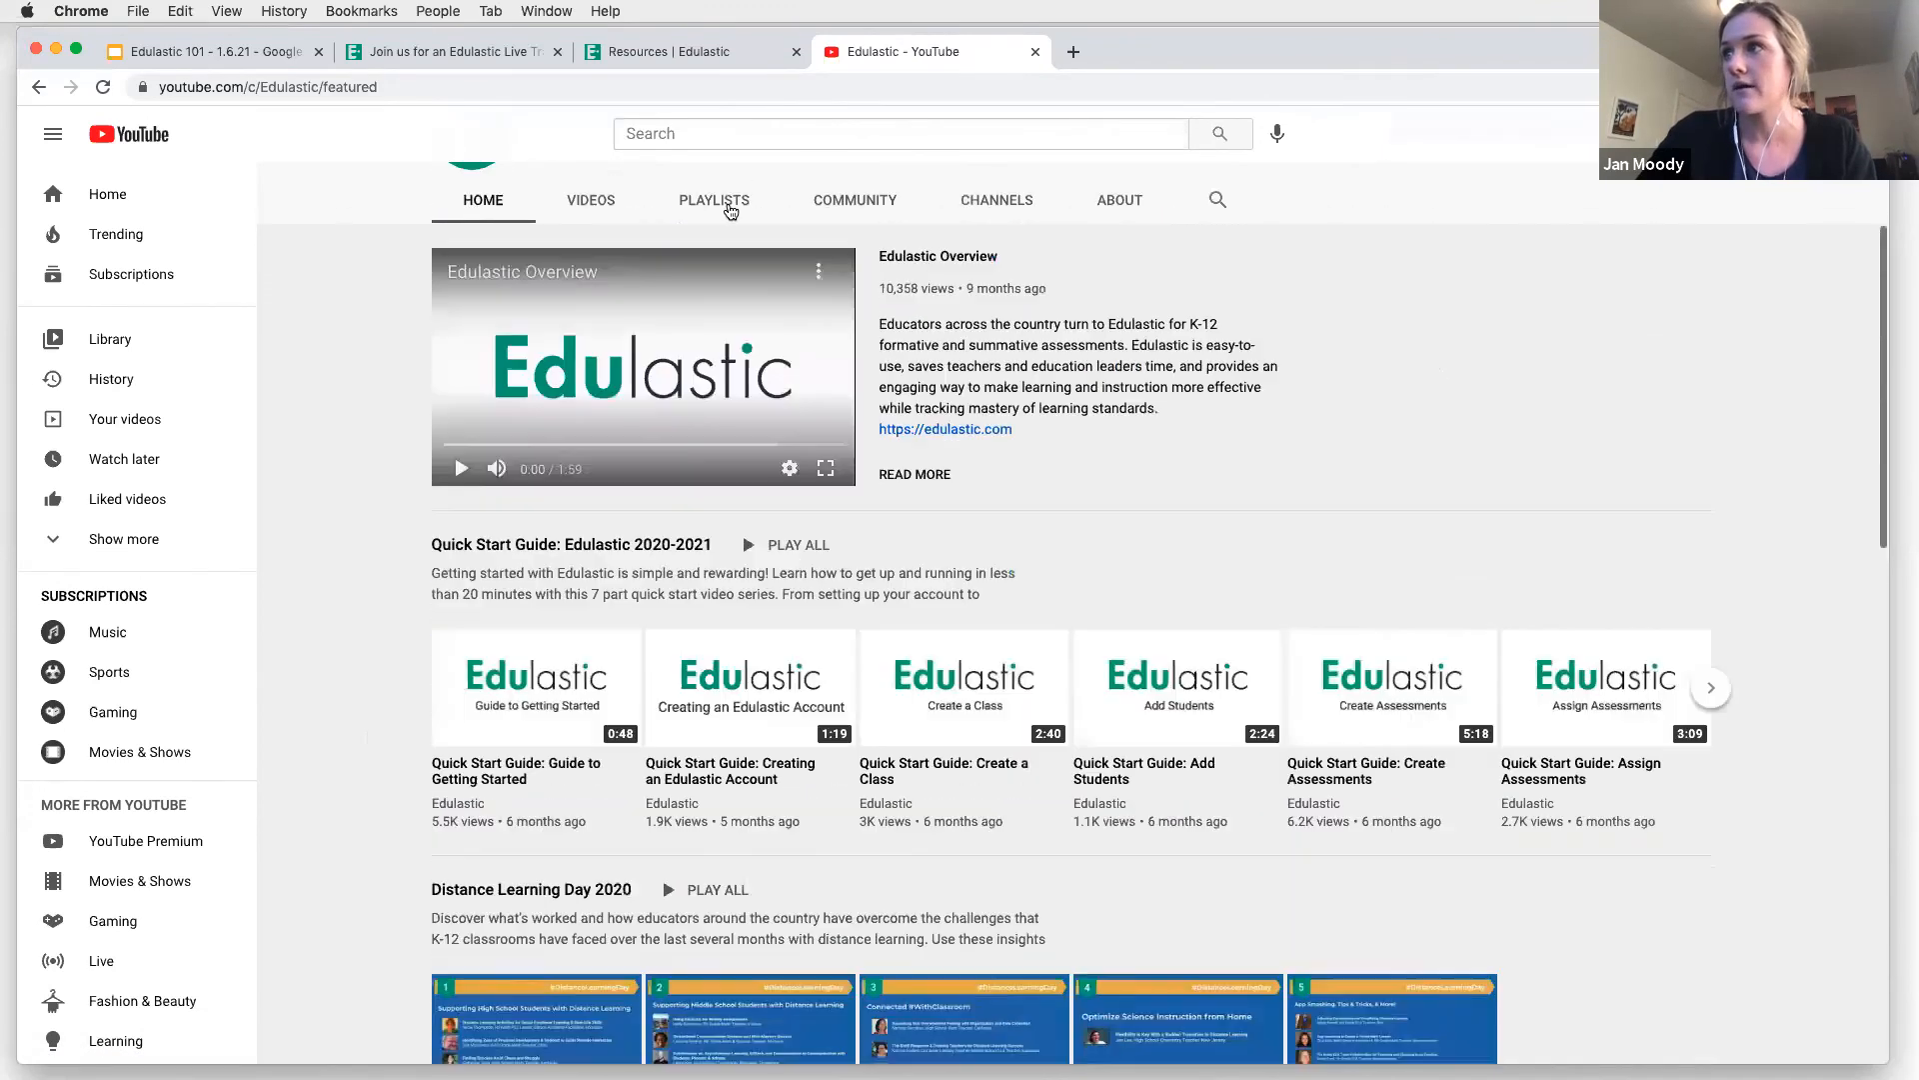
# Open the Edulastic channel's playlists and look over the created playlists
pyautogui.click(730, 205)
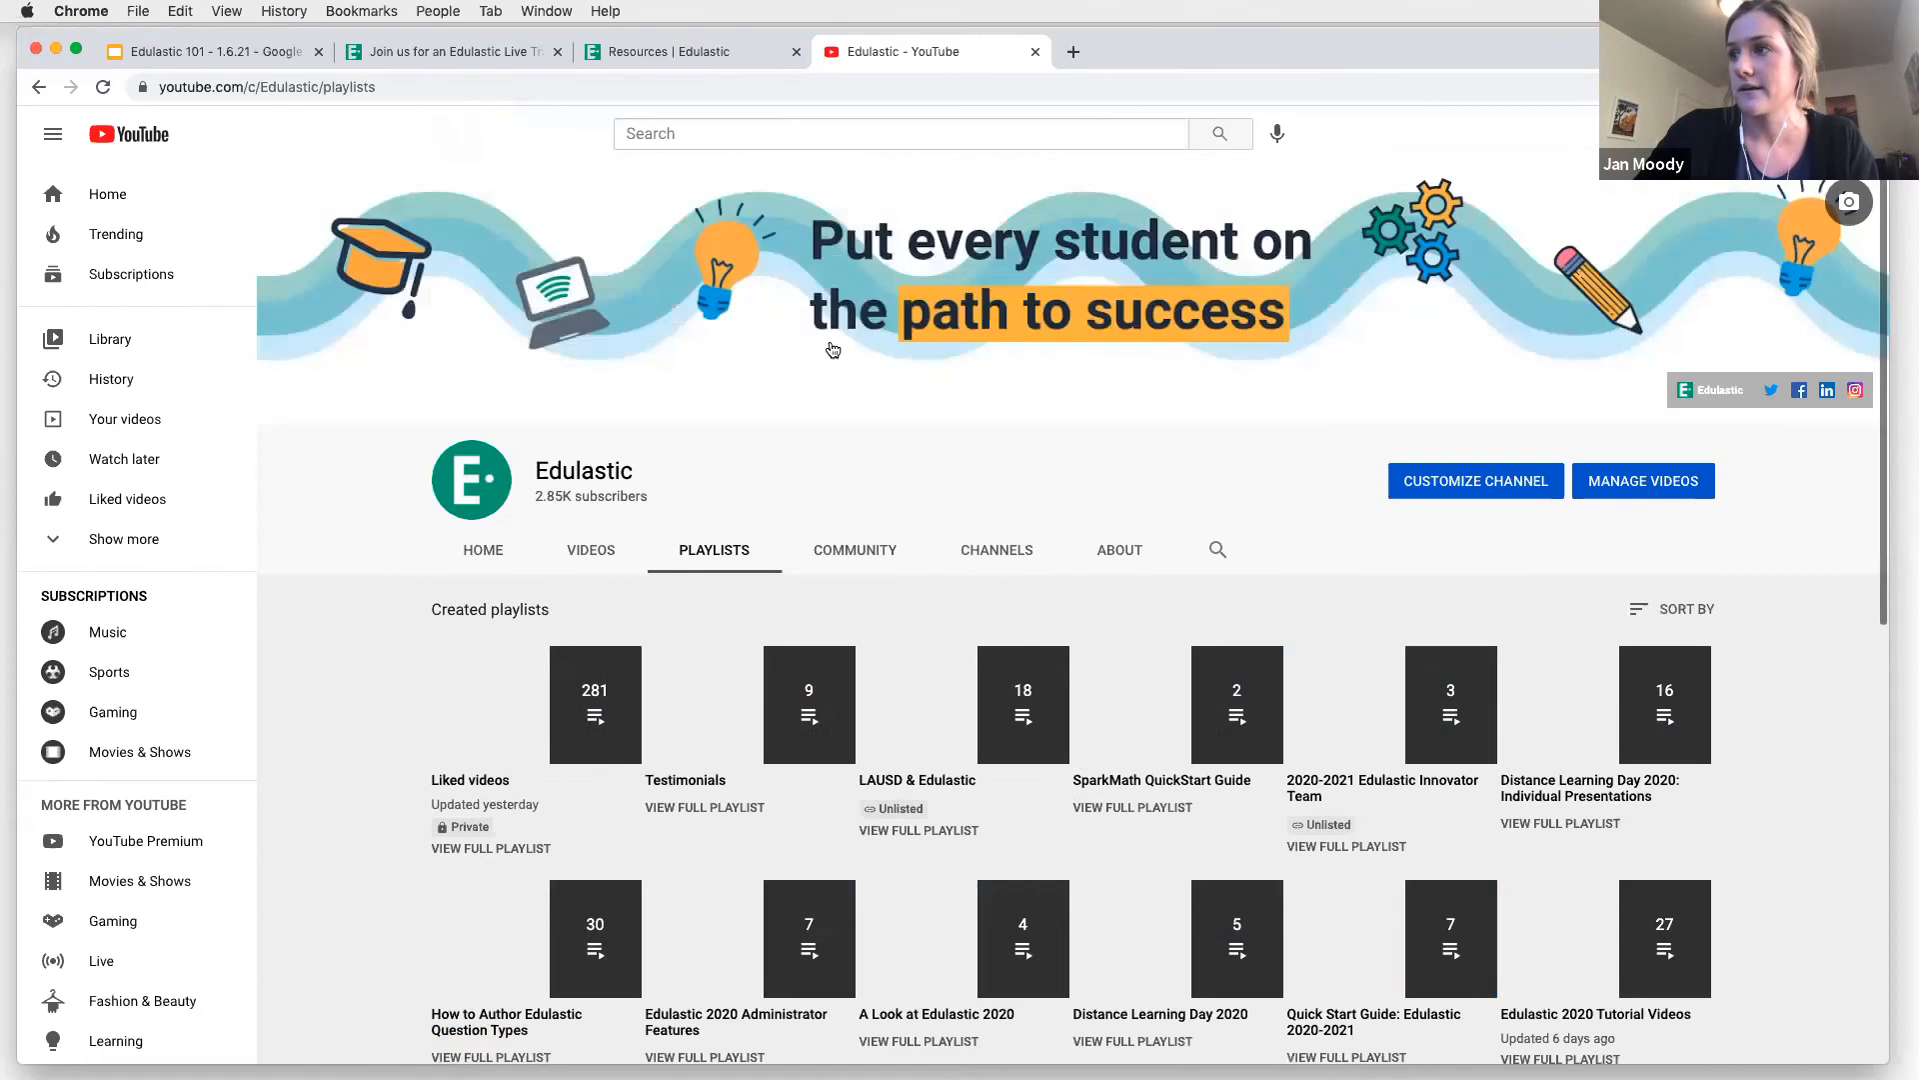
pyautogui.scroll(-1, 657, 904)
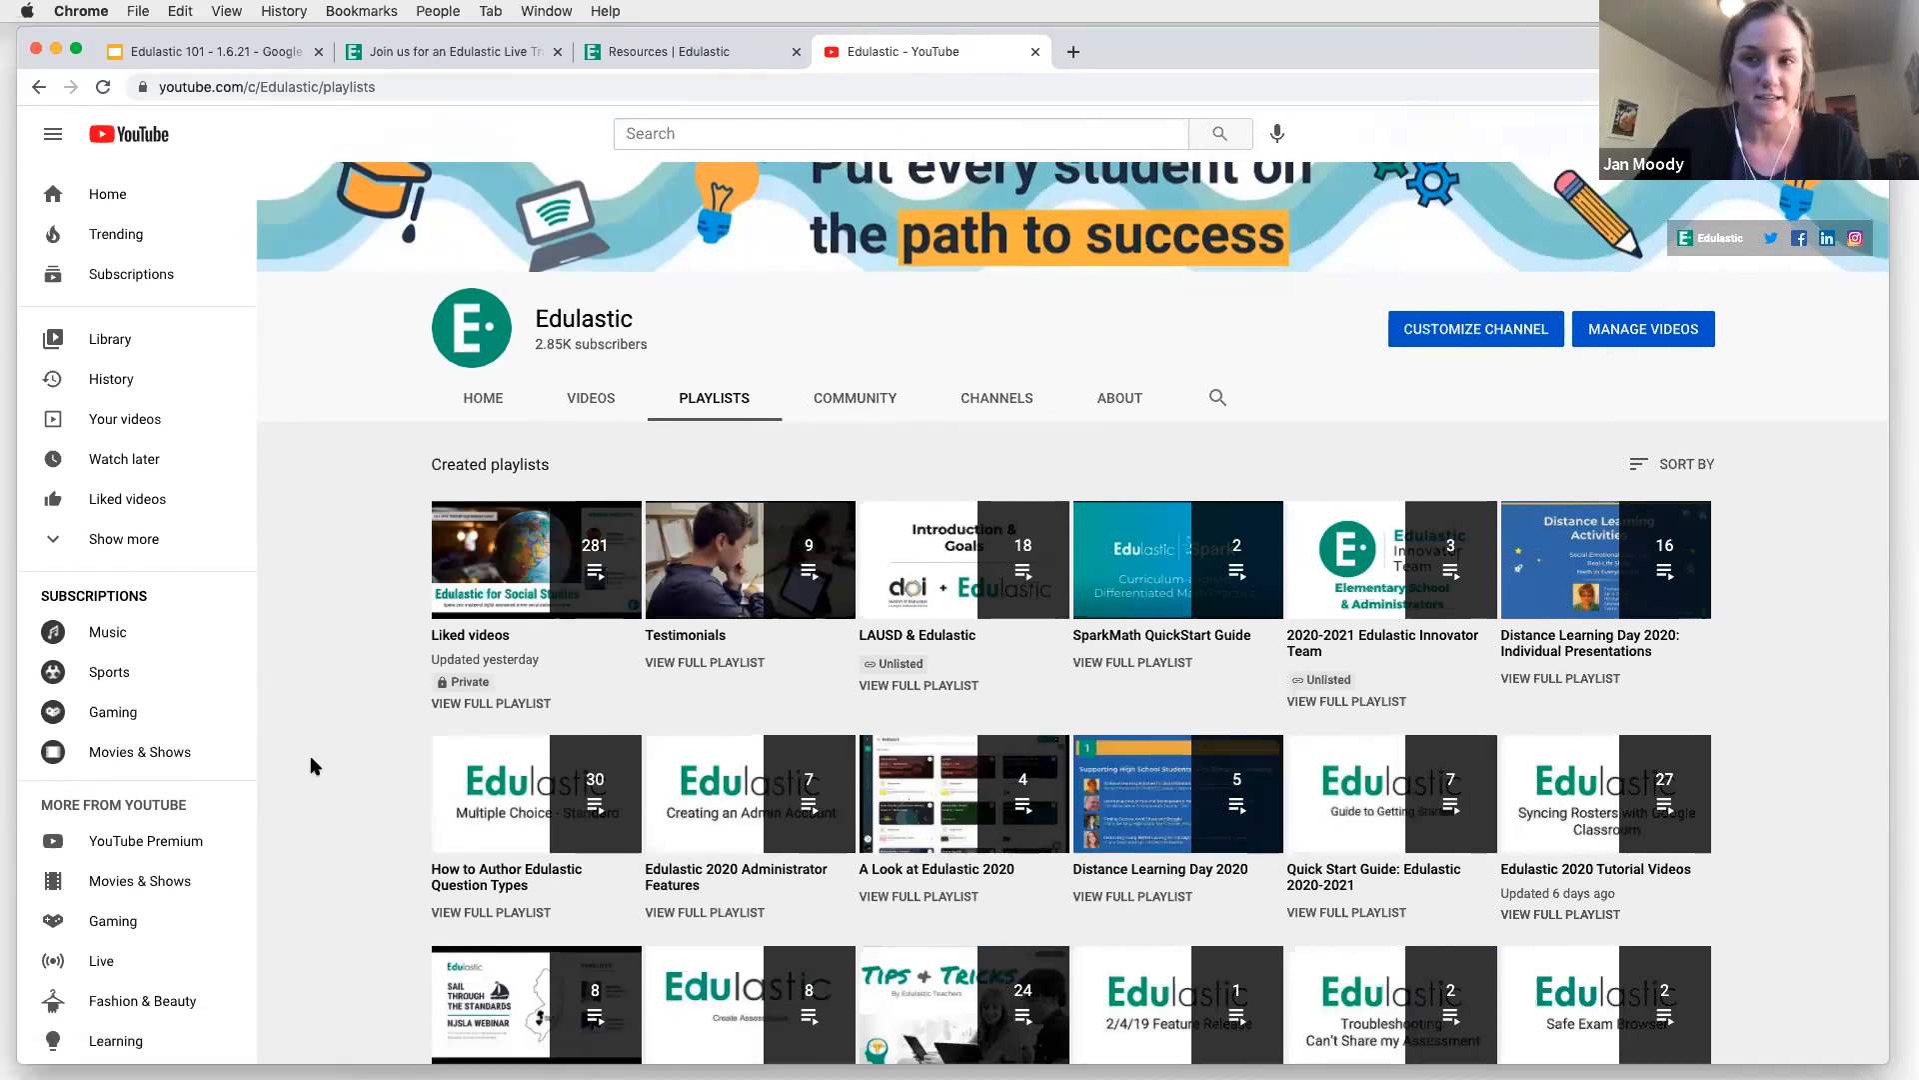
pyautogui.scroll(2, 311, 760)
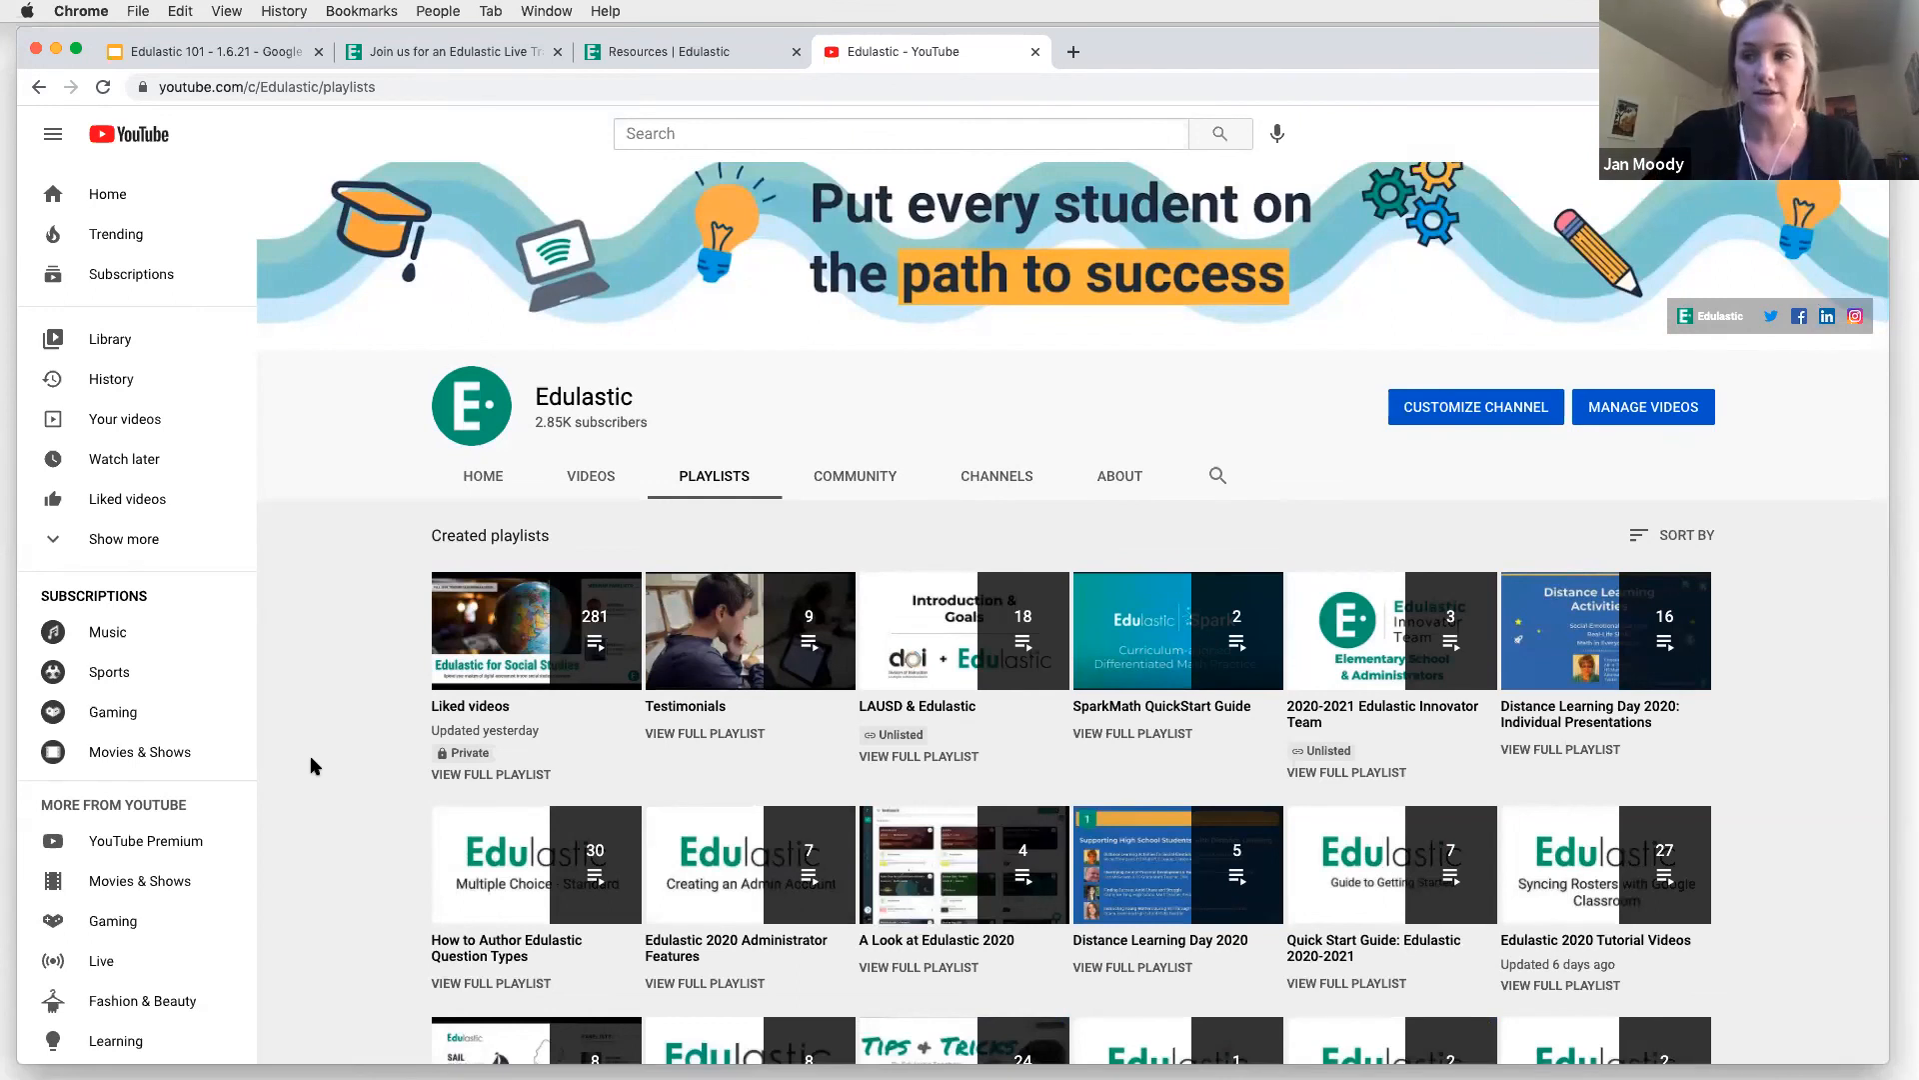
pyautogui.scroll(2, 330, 692)
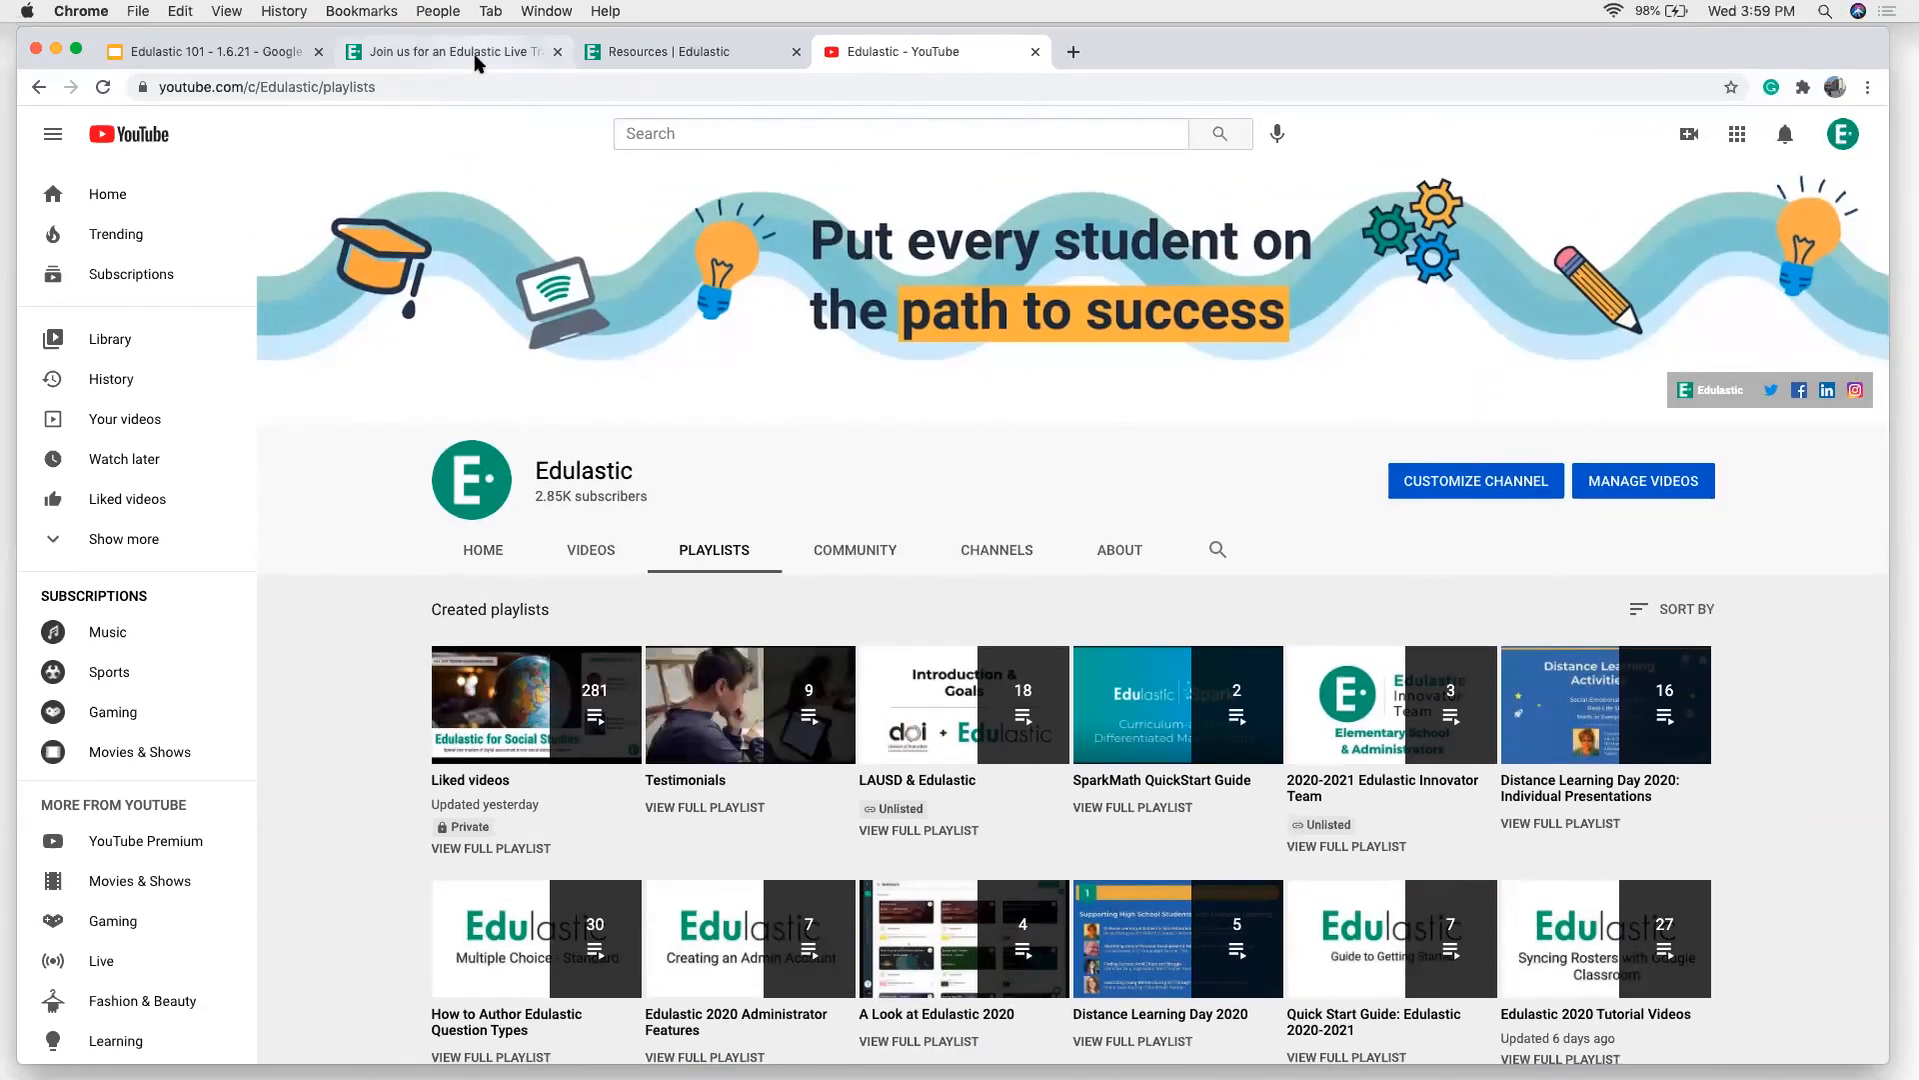
# Return to the Edulastic 101 slides, present them full screen from slide 5, and advance to the More Training & Webinars slide
pyautogui.click(220, 51)
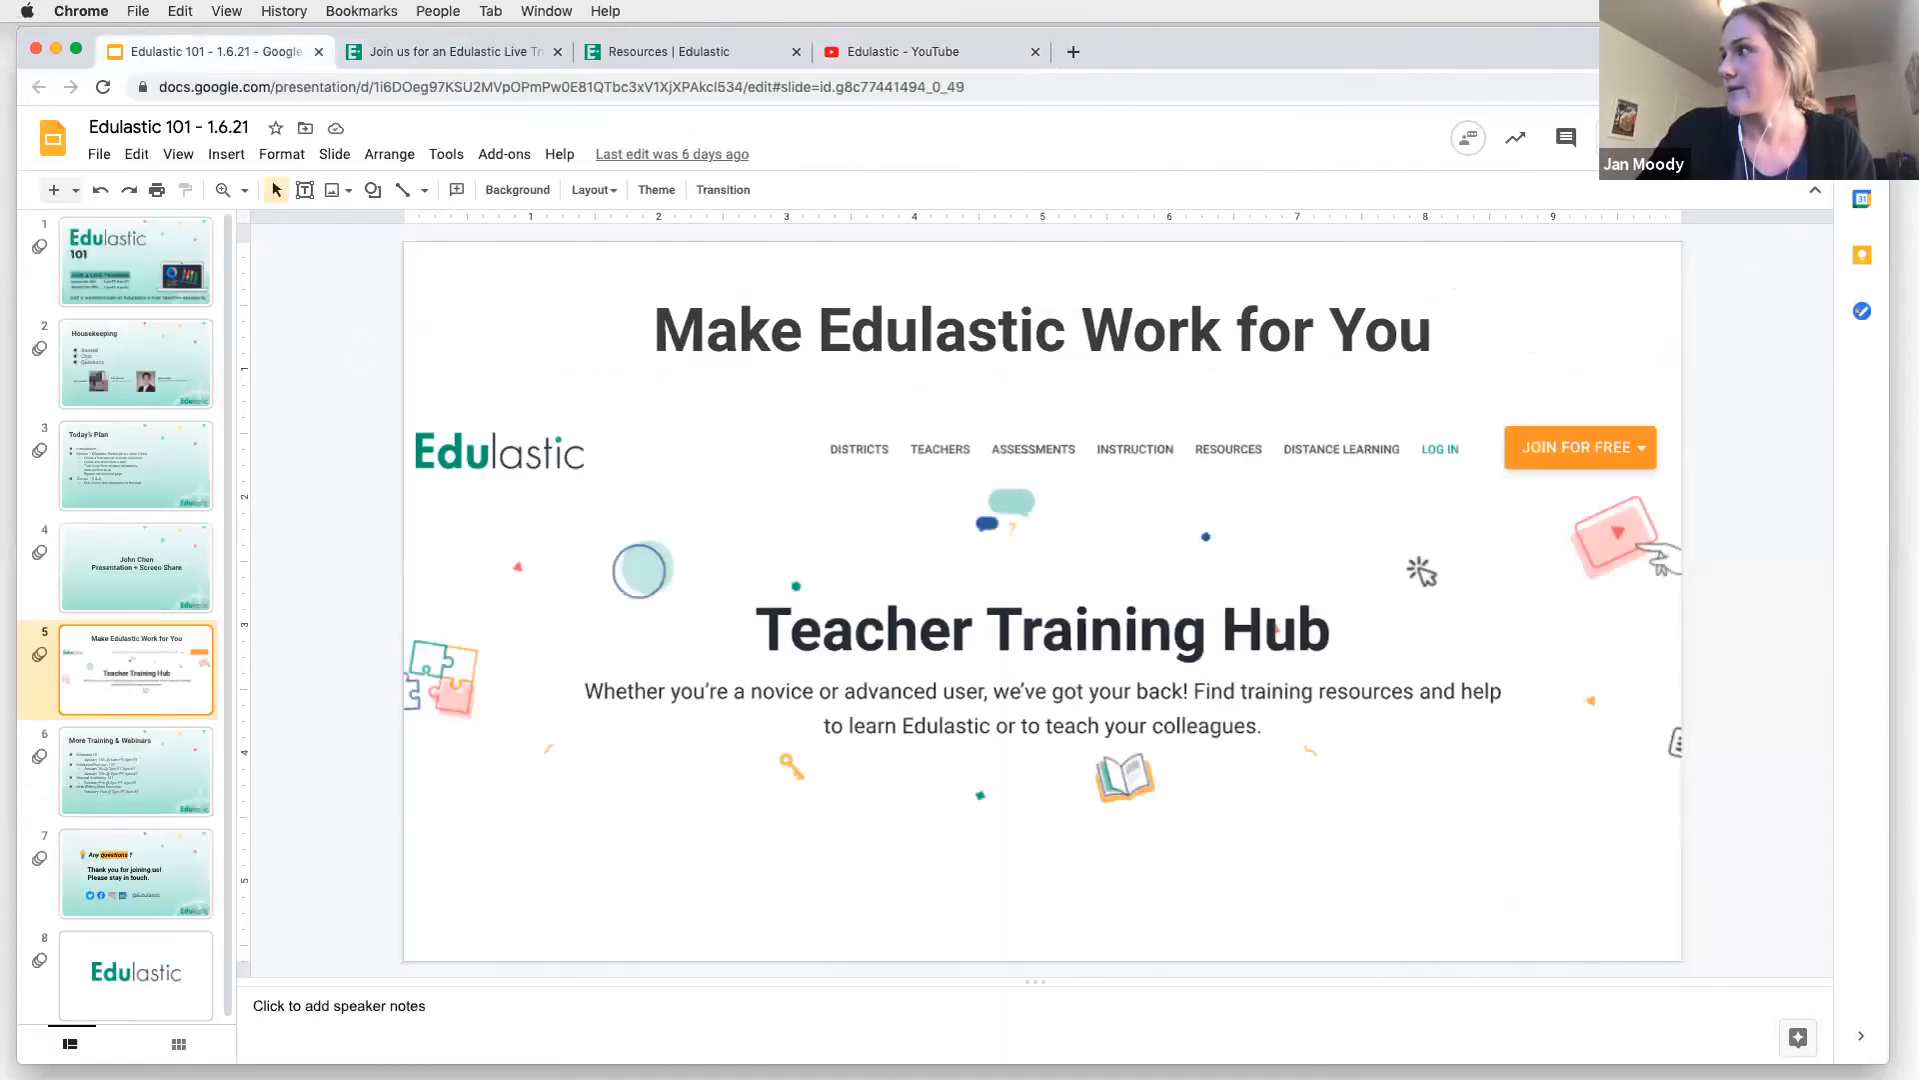
pyautogui.press('super+Return')
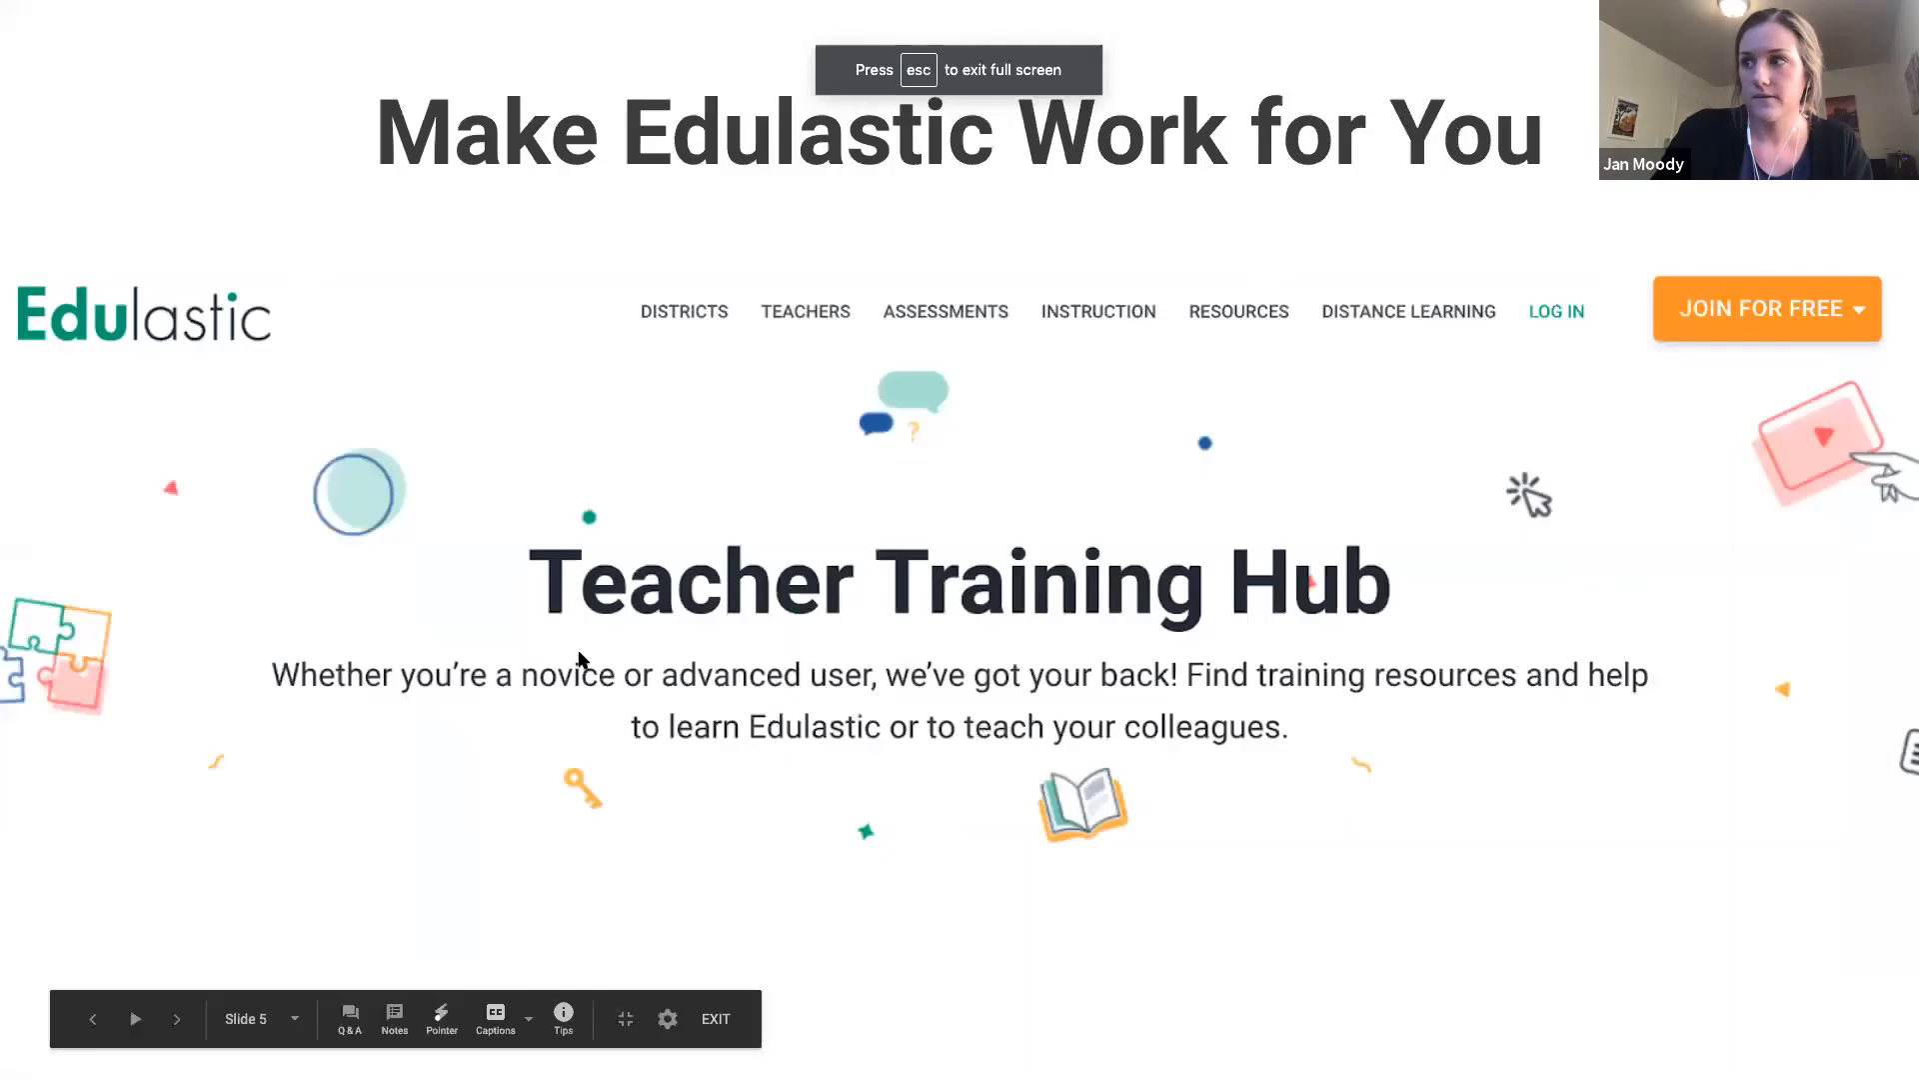
pyautogui.click(579, 654)
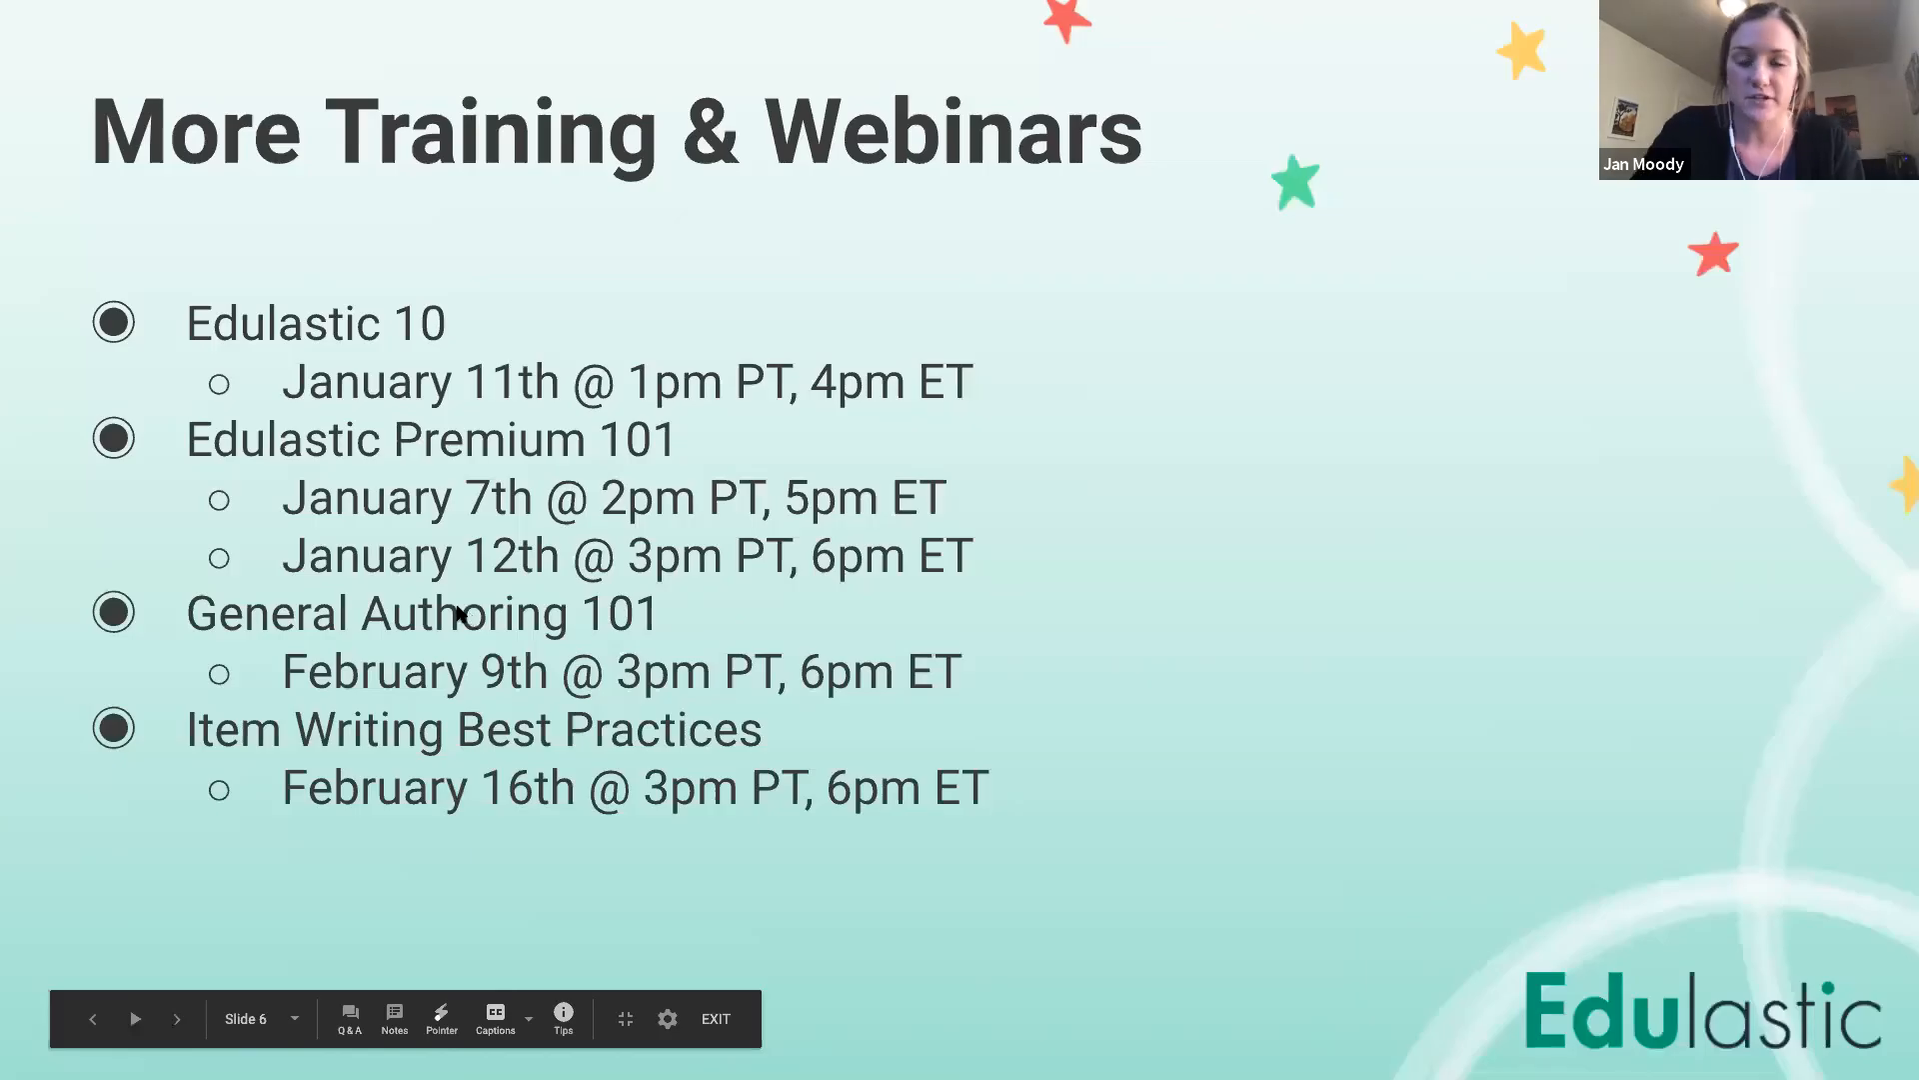